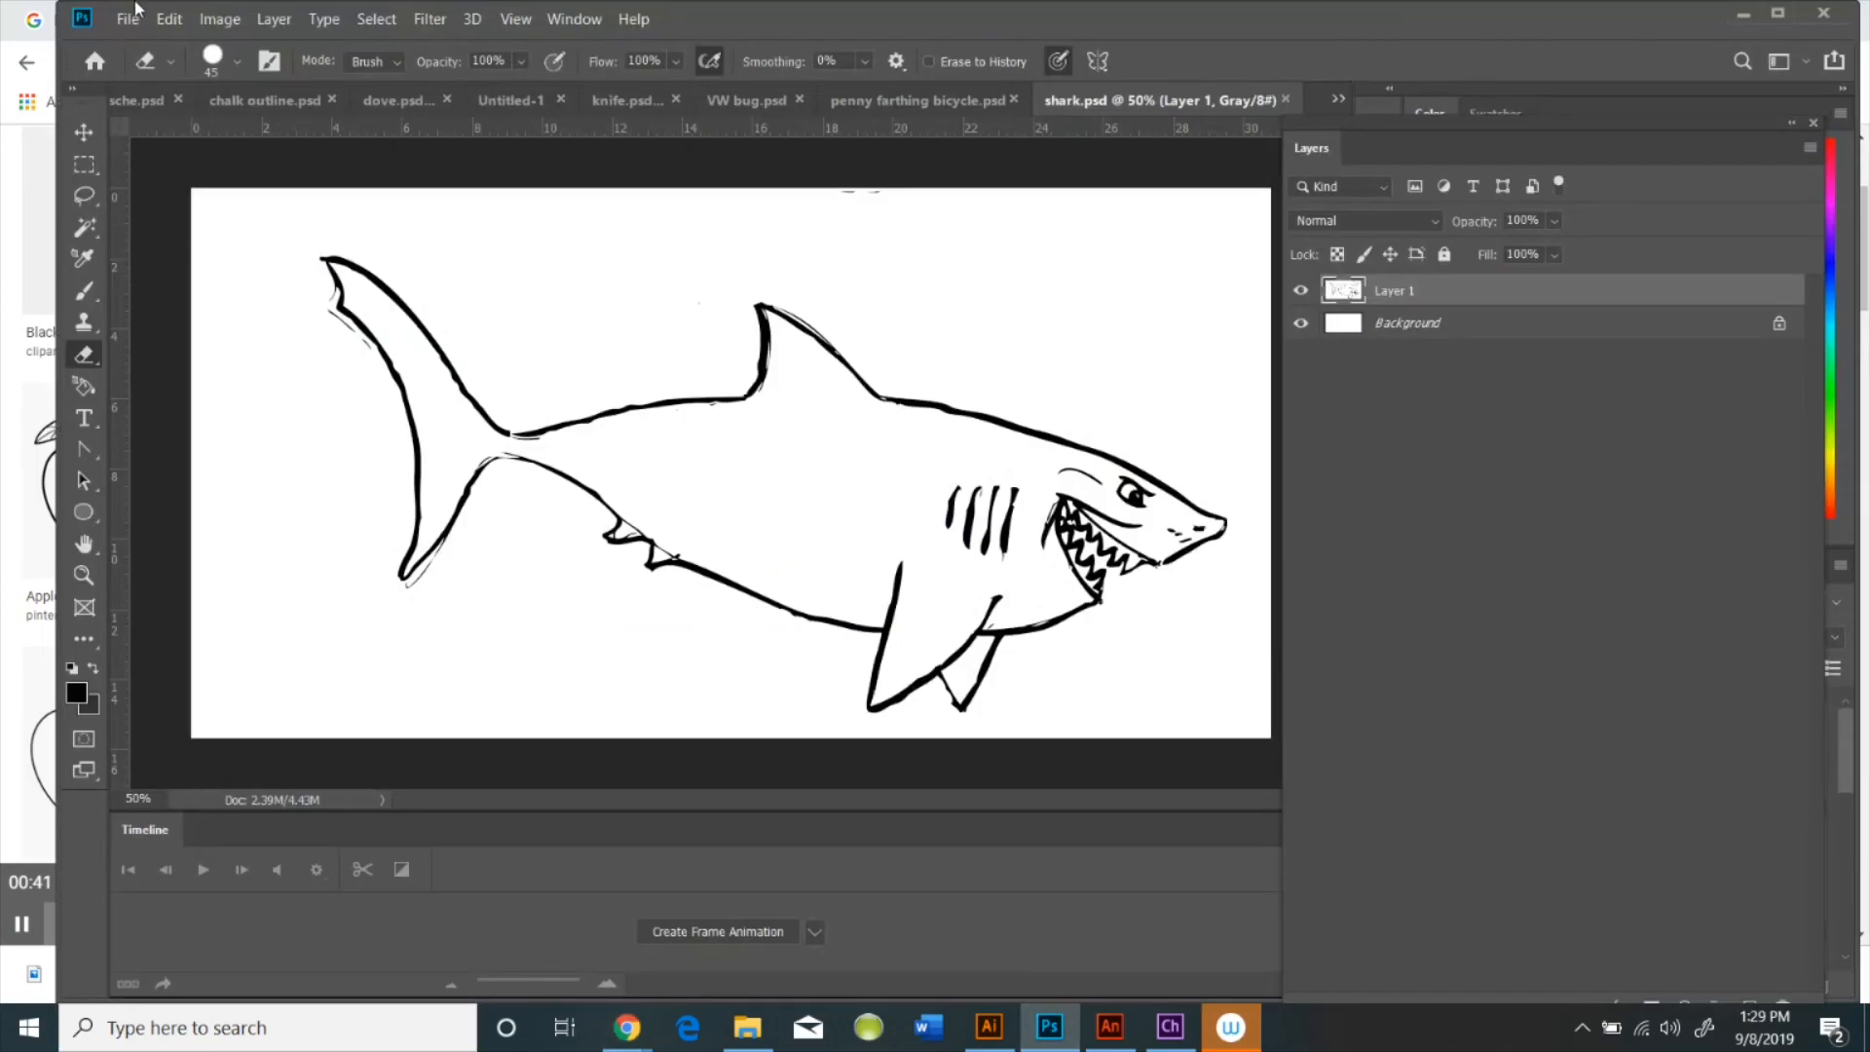
# Create a new 218 x 231 px grayscale document from the clipboard preset and paste the copied apple outline into it
pyautogui.click(125, 21)
pyautogui.click(146, 39)
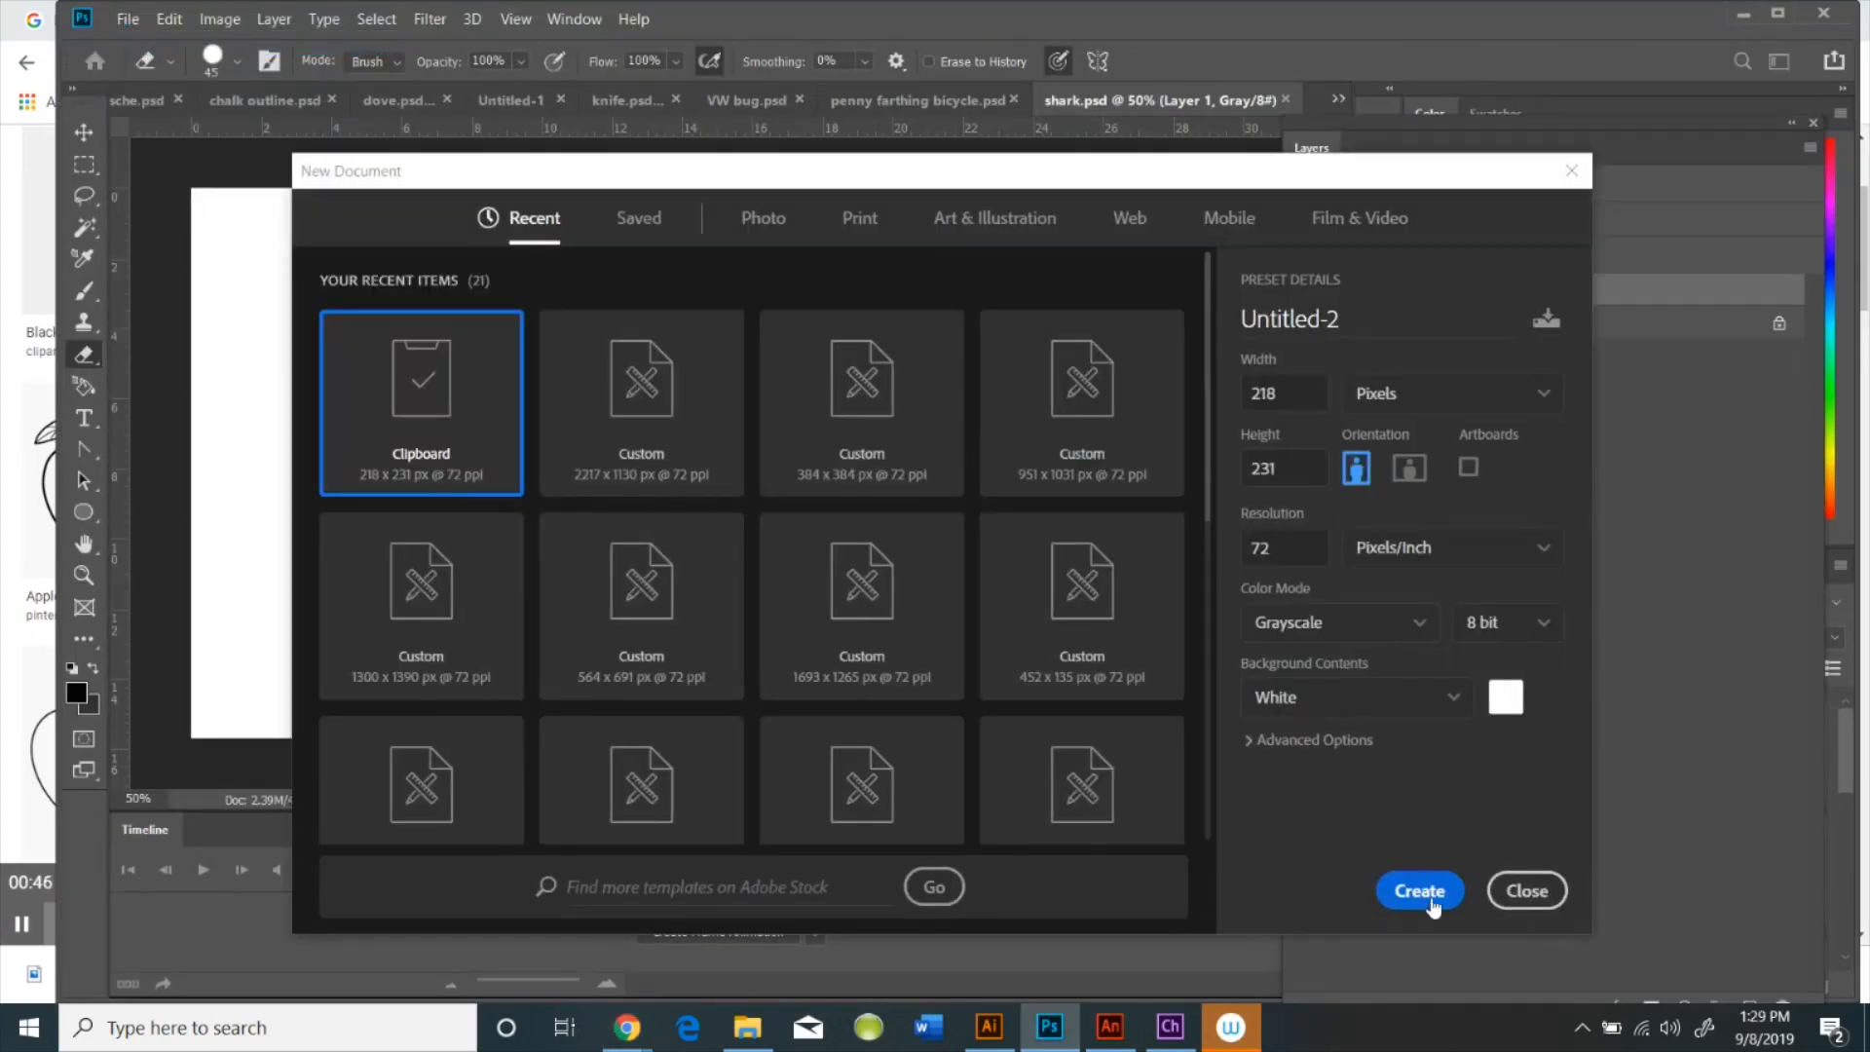
pyautogui.click(1416, 889)
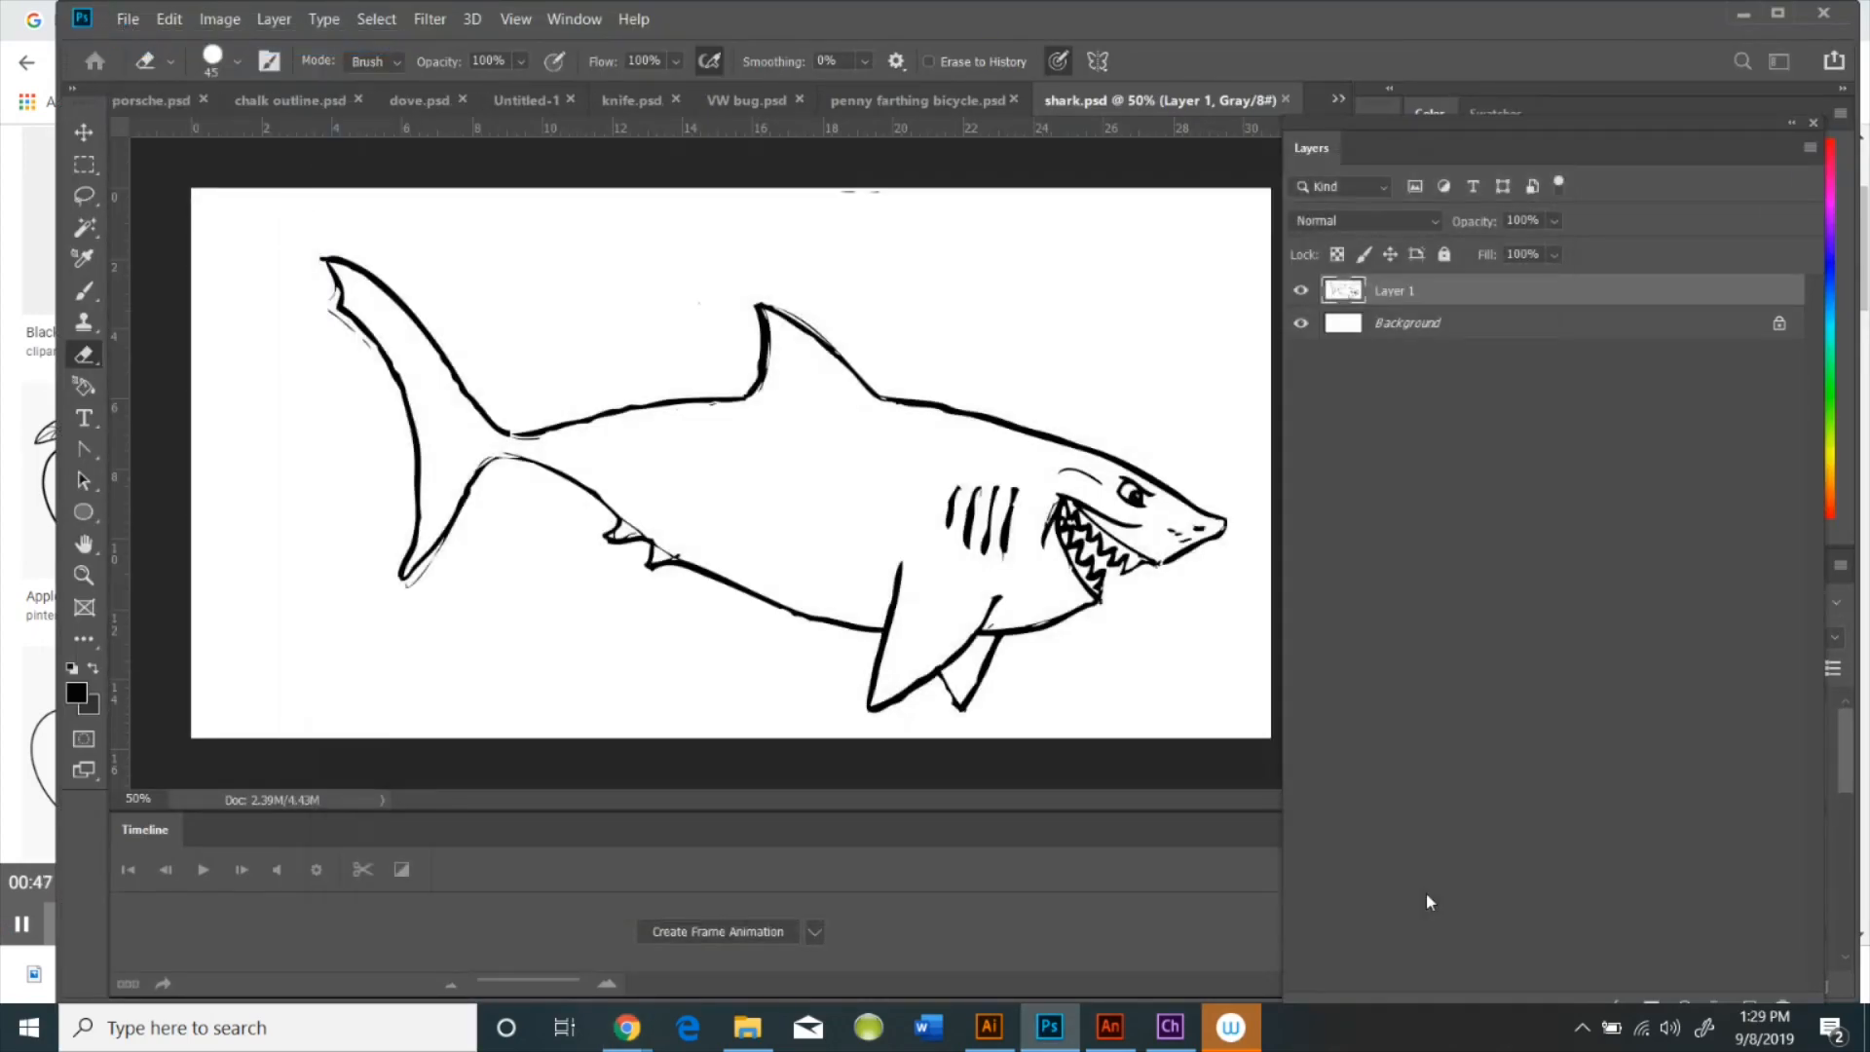
pyautogui.click(169, 18)
pyautogui.click(195, 222)
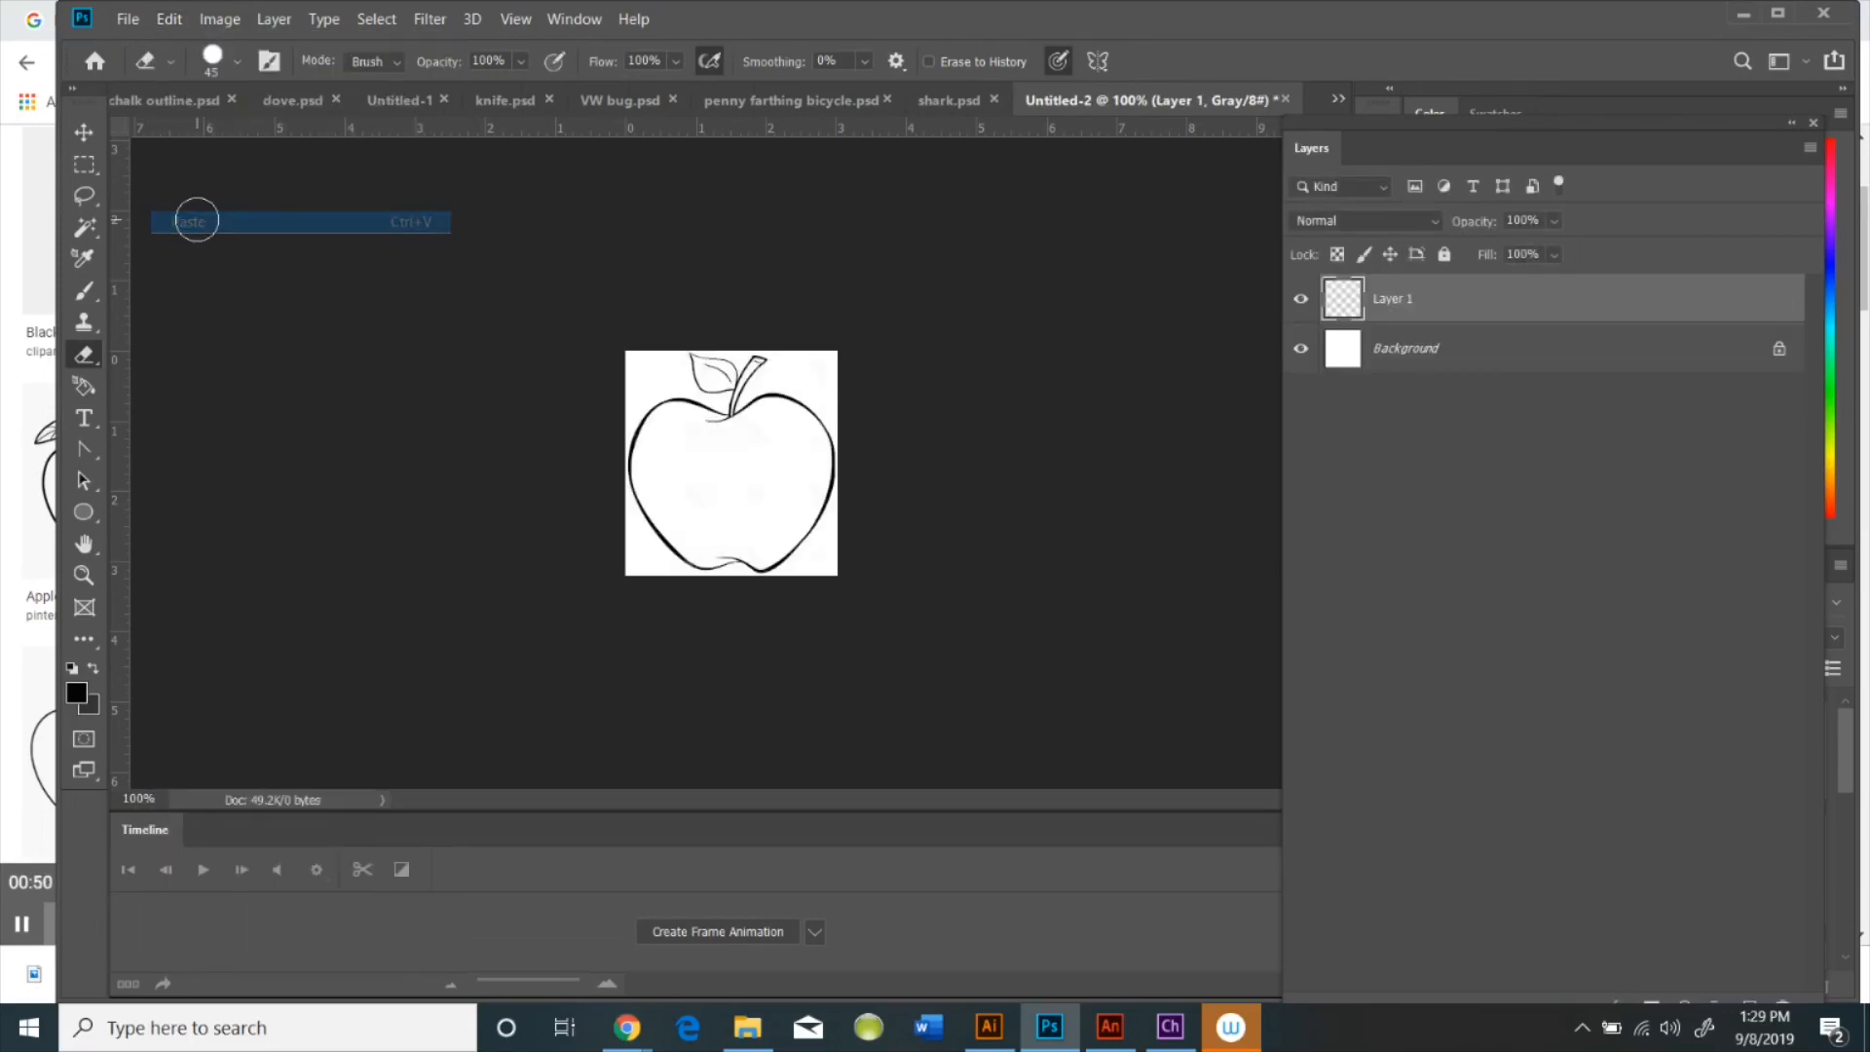
# Save the document as a Photoshop file named apple in the Downloads folder, keeping its layers
pyautogui.click(129, 22)
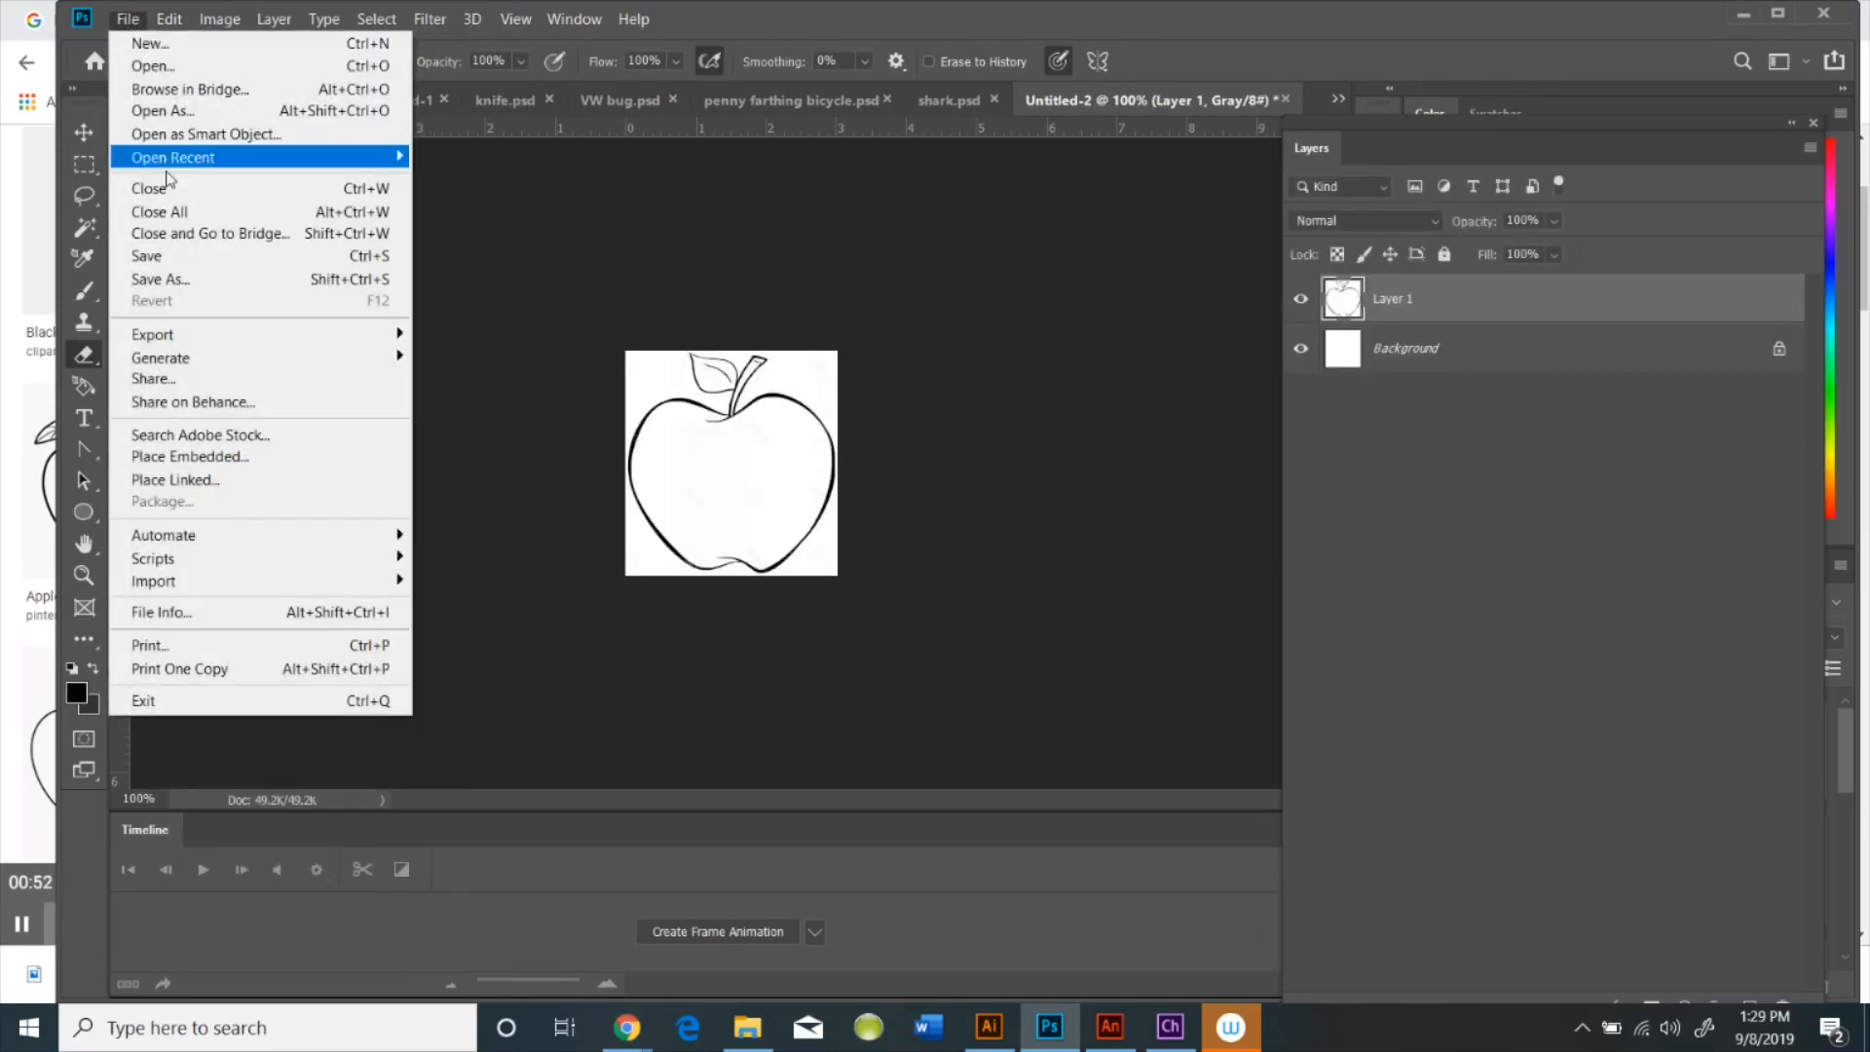
pyautogui.click(186, 283)
pyautogui.write('apple')
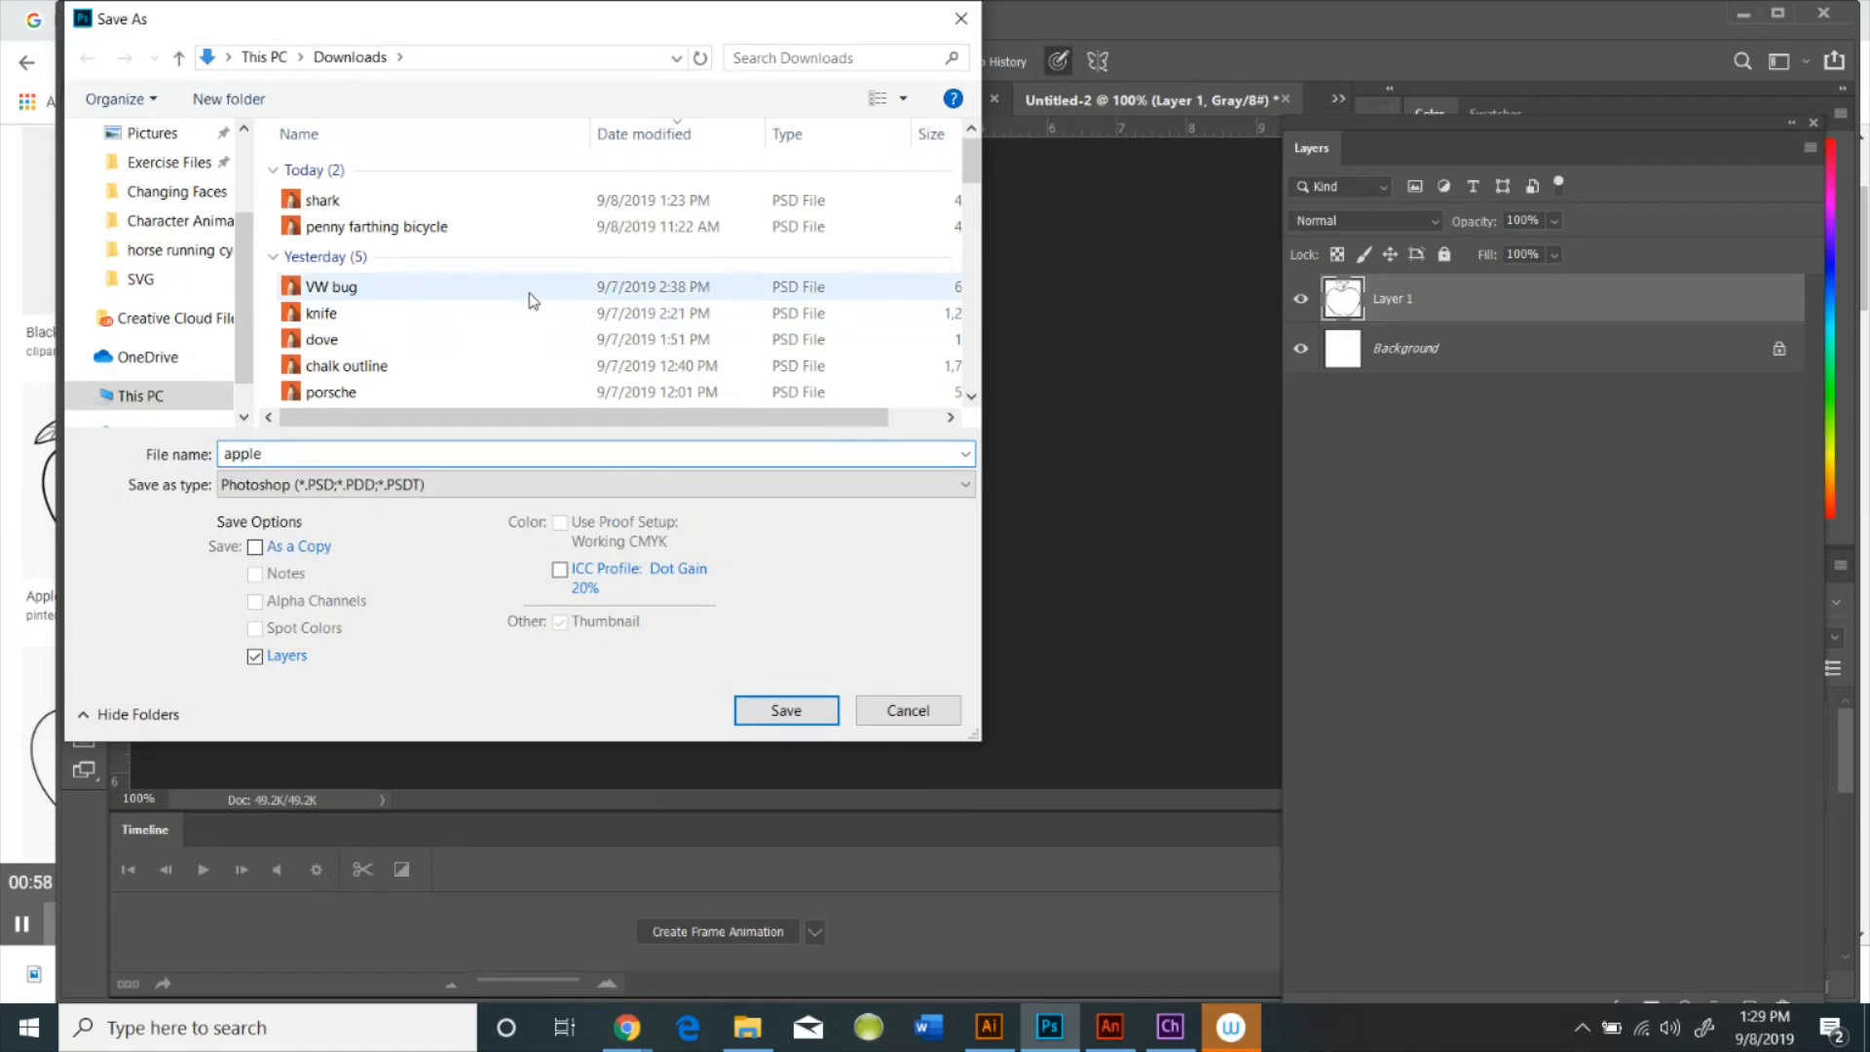
pyautogui.click(810, 711)
pyautogui.click(1197, 280)
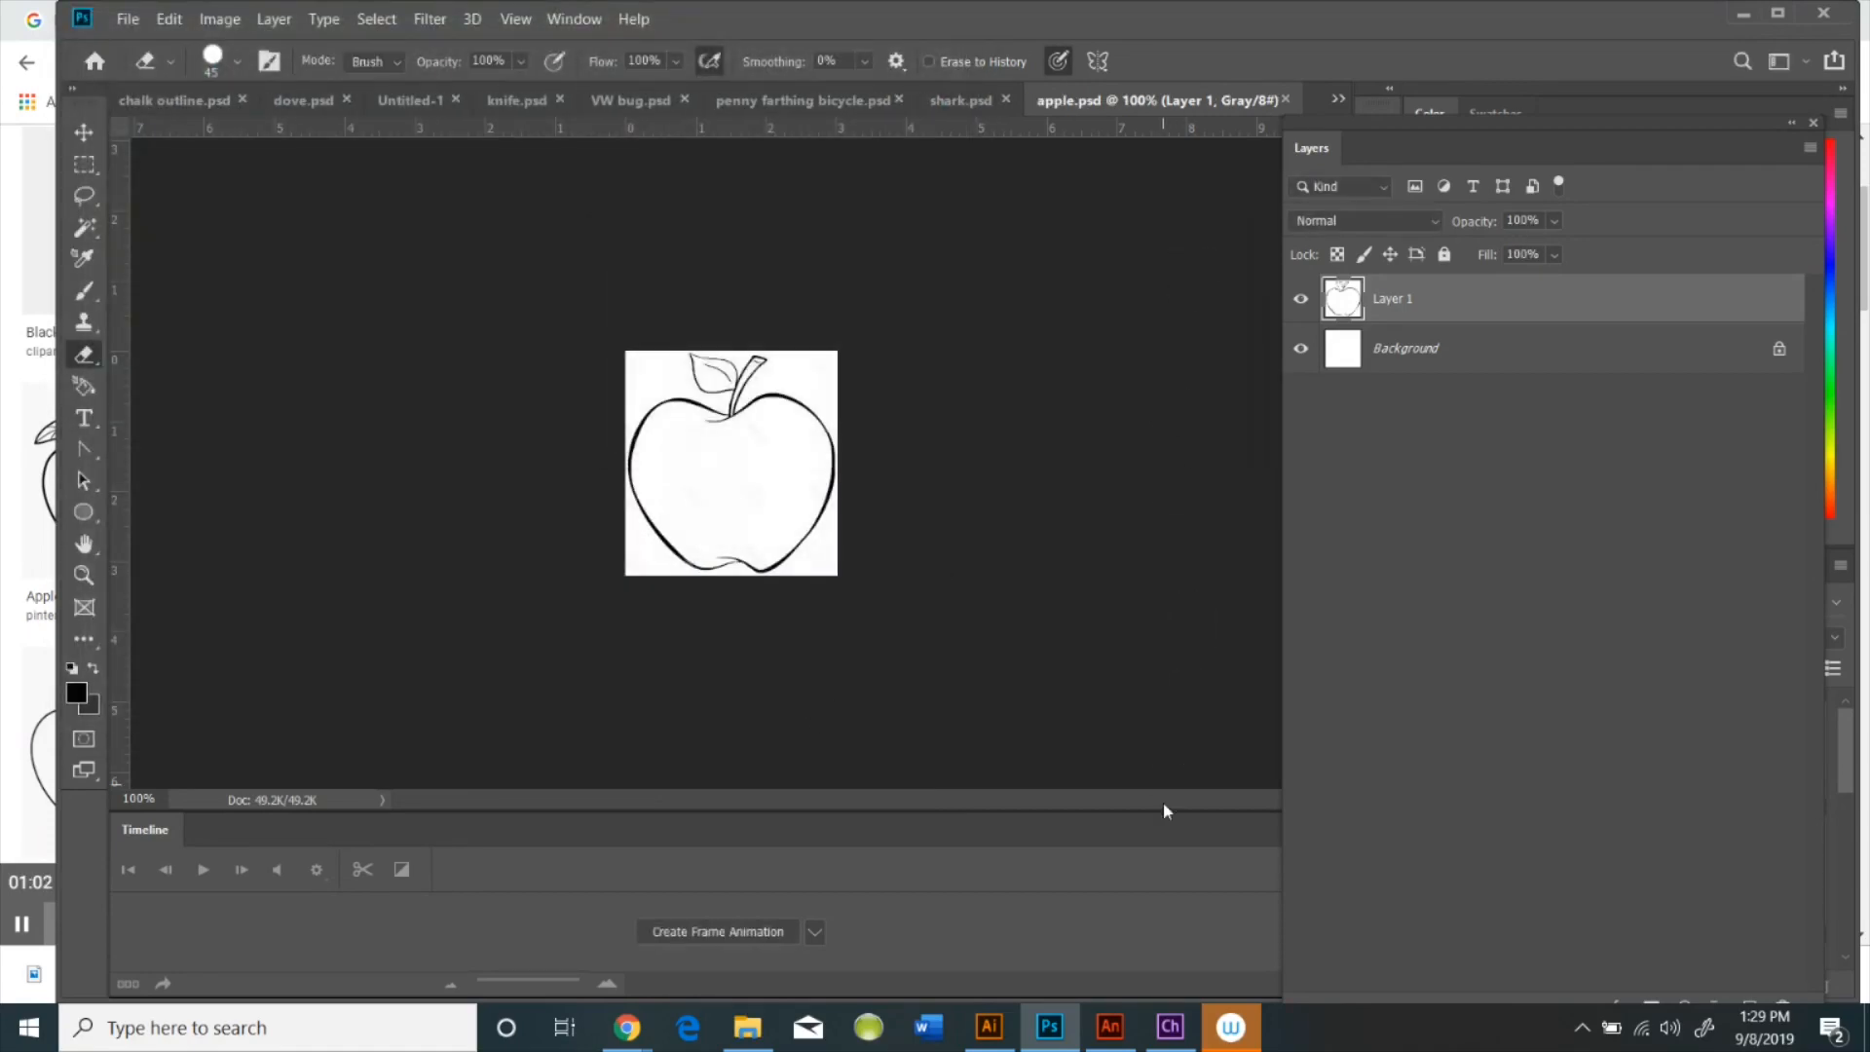
# Switch to Illustrator and create a new portrait Letter document of 612 x 792 pt
pyautogui.click(989, 1027)
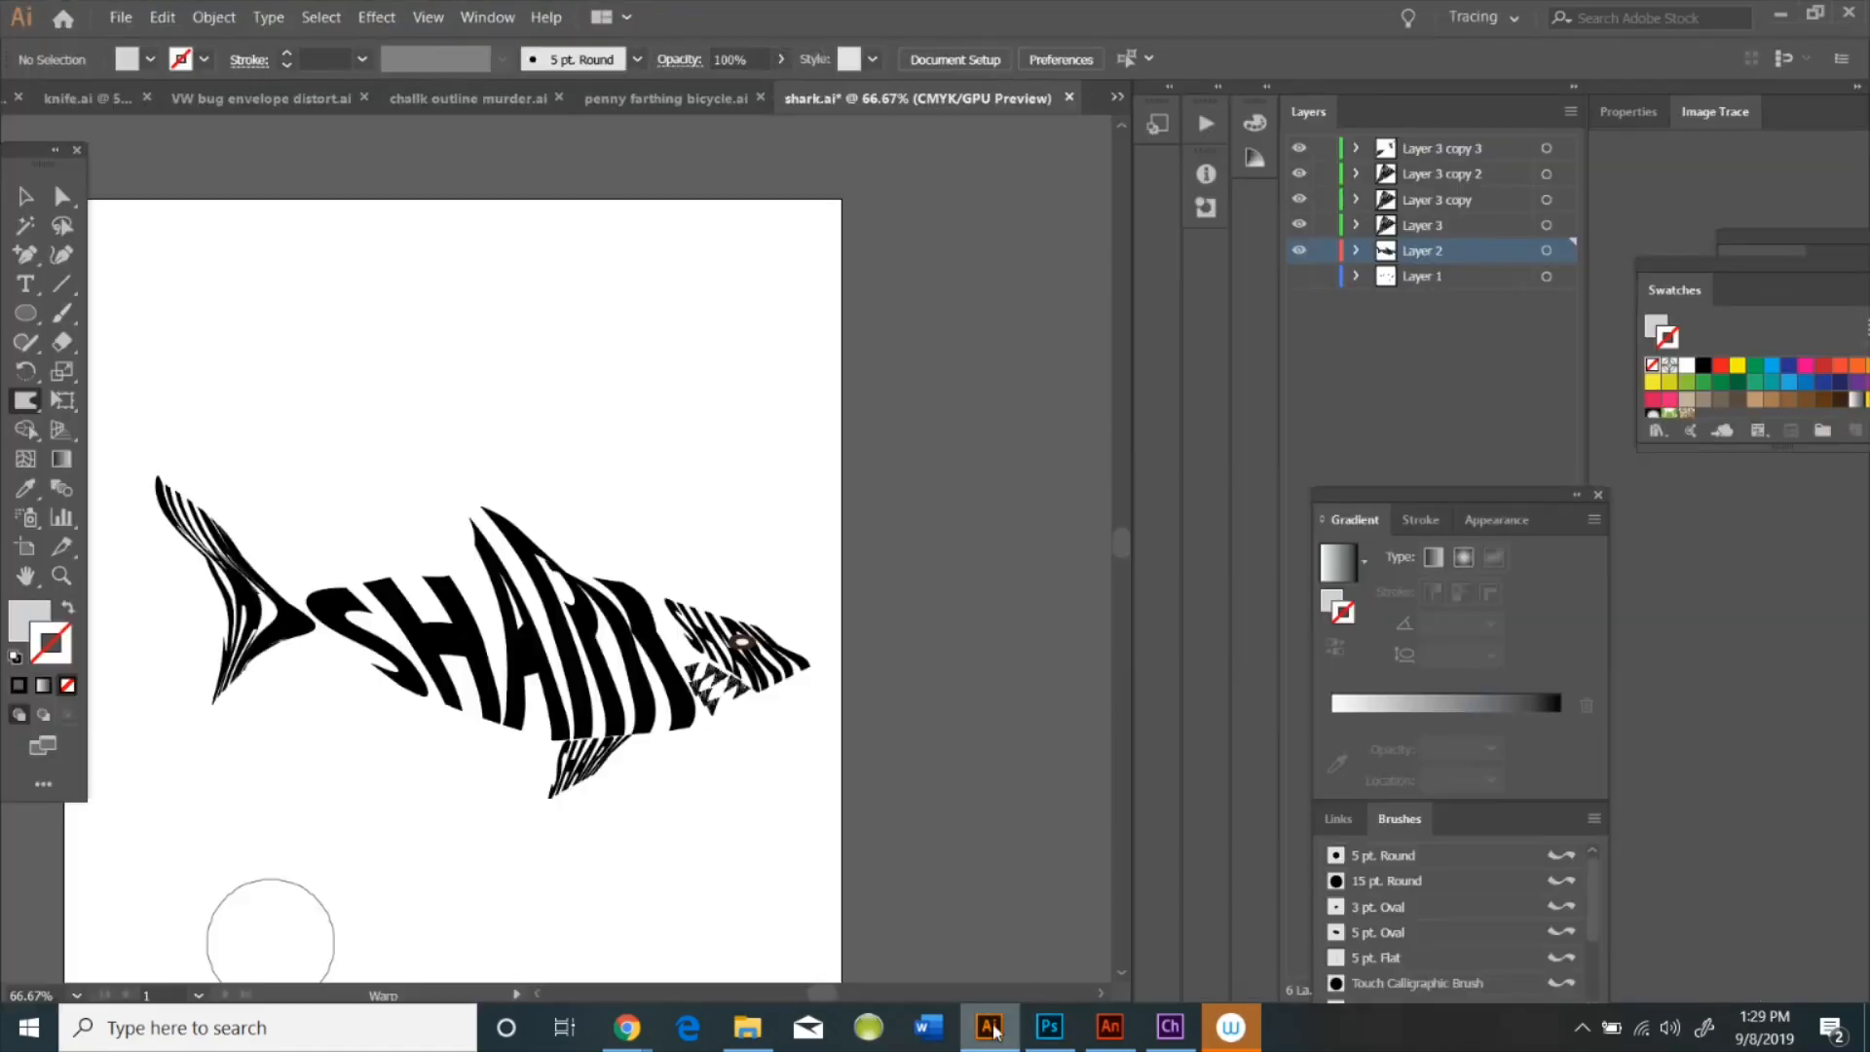
pyautogui.click(119, 17)
pyautogui.click(165, 46)
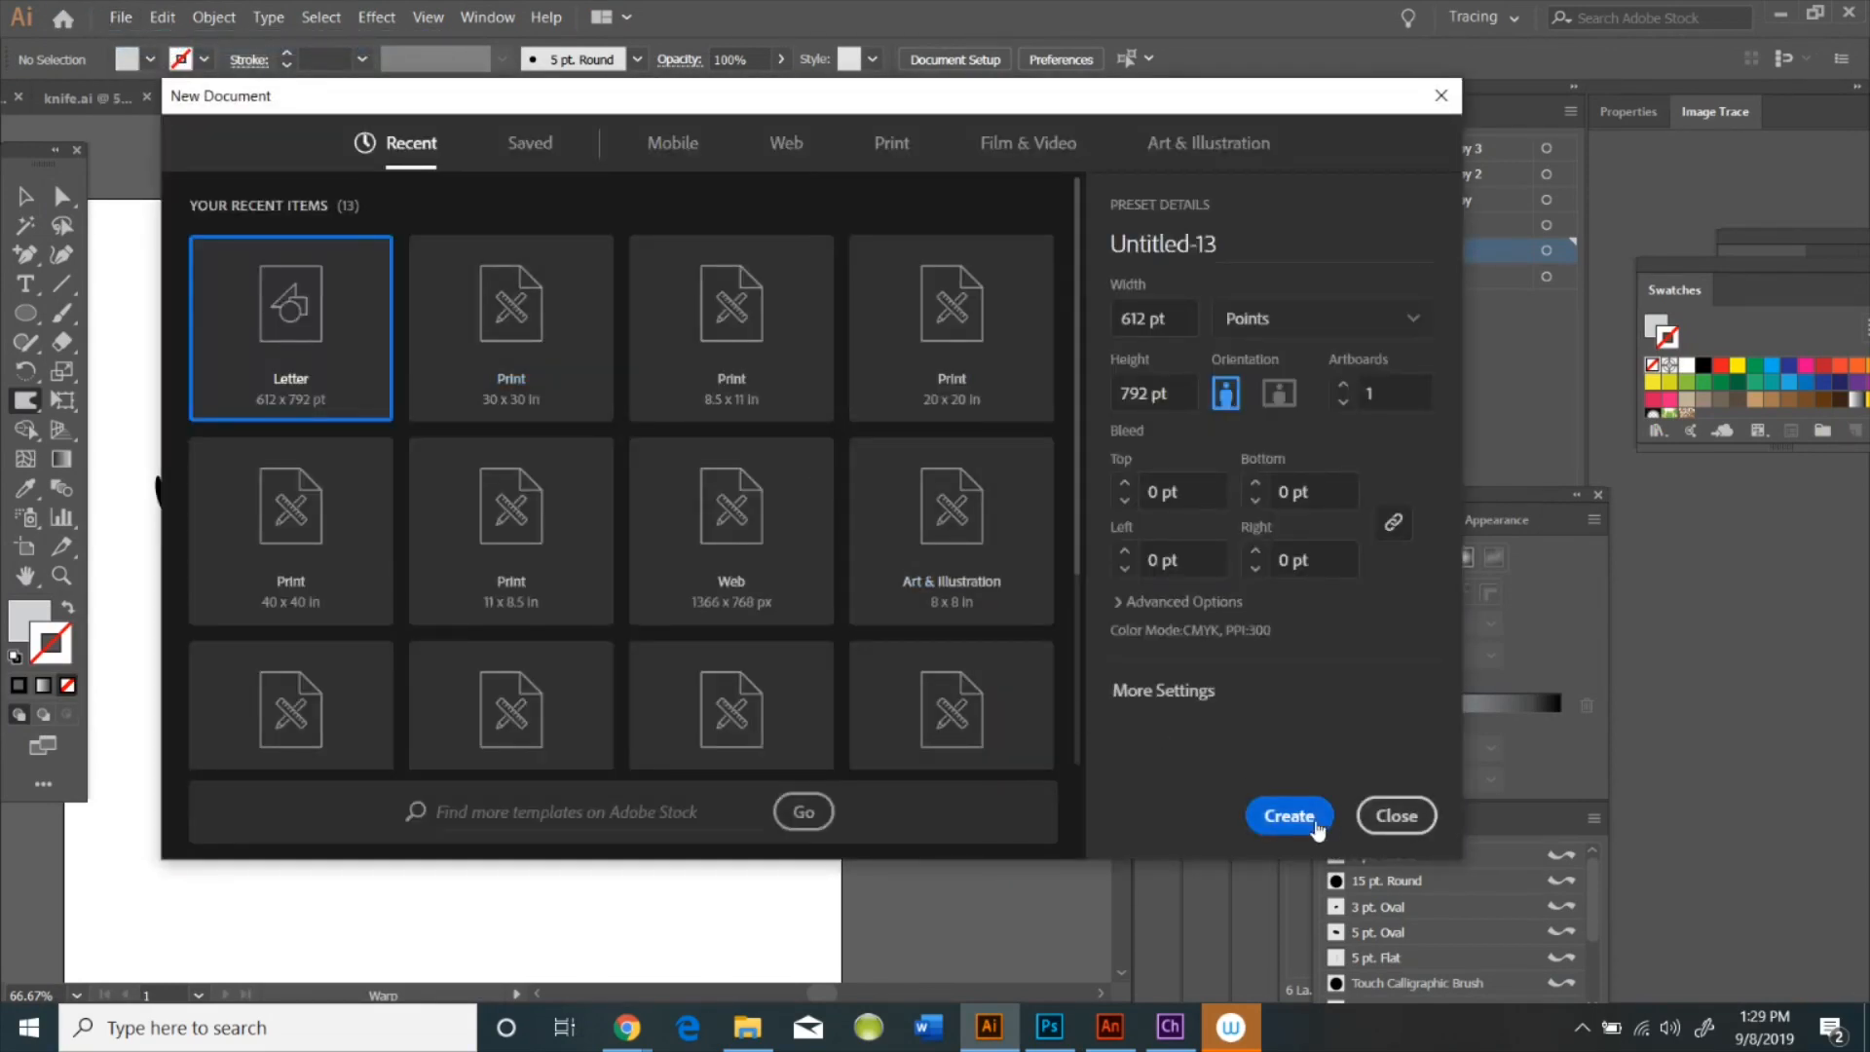
pyautogui.click(1288, 814)
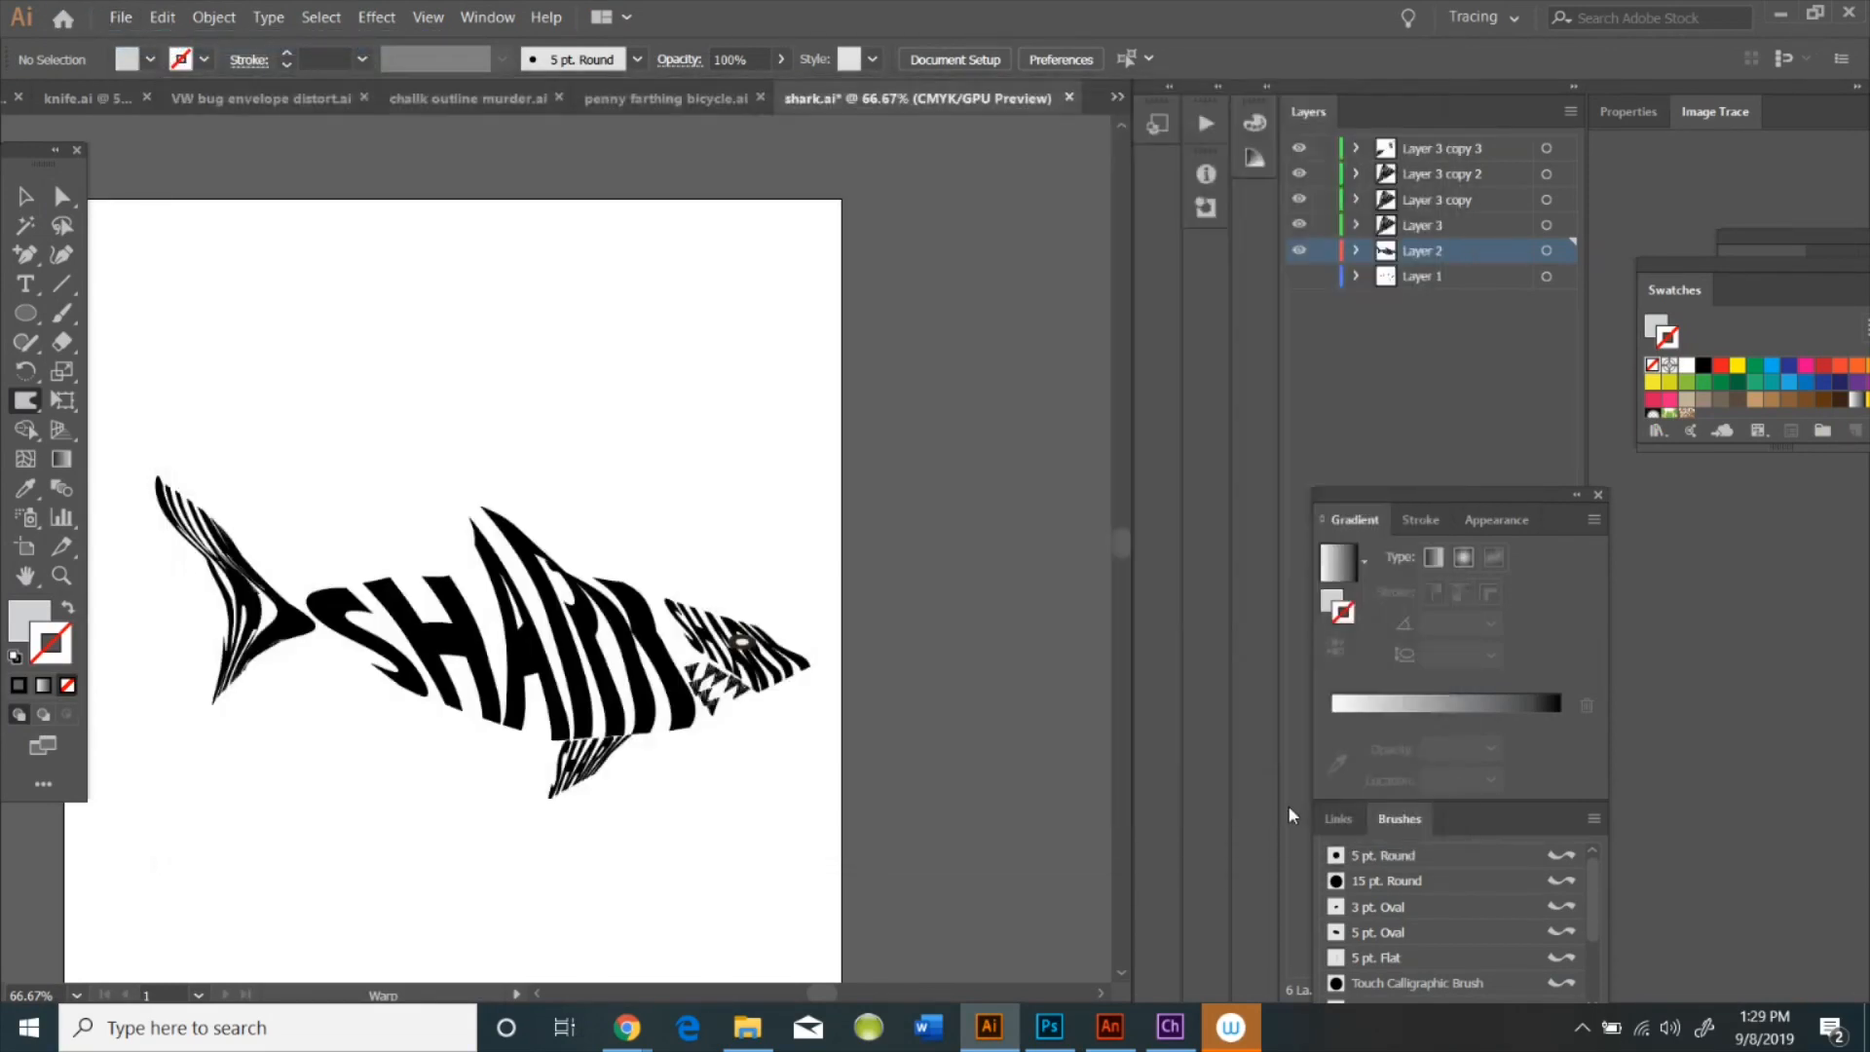
# Place the apple PSD from Downloads as a linked image in the upper-left part of the artboard
pyautogui.click(156, 17)
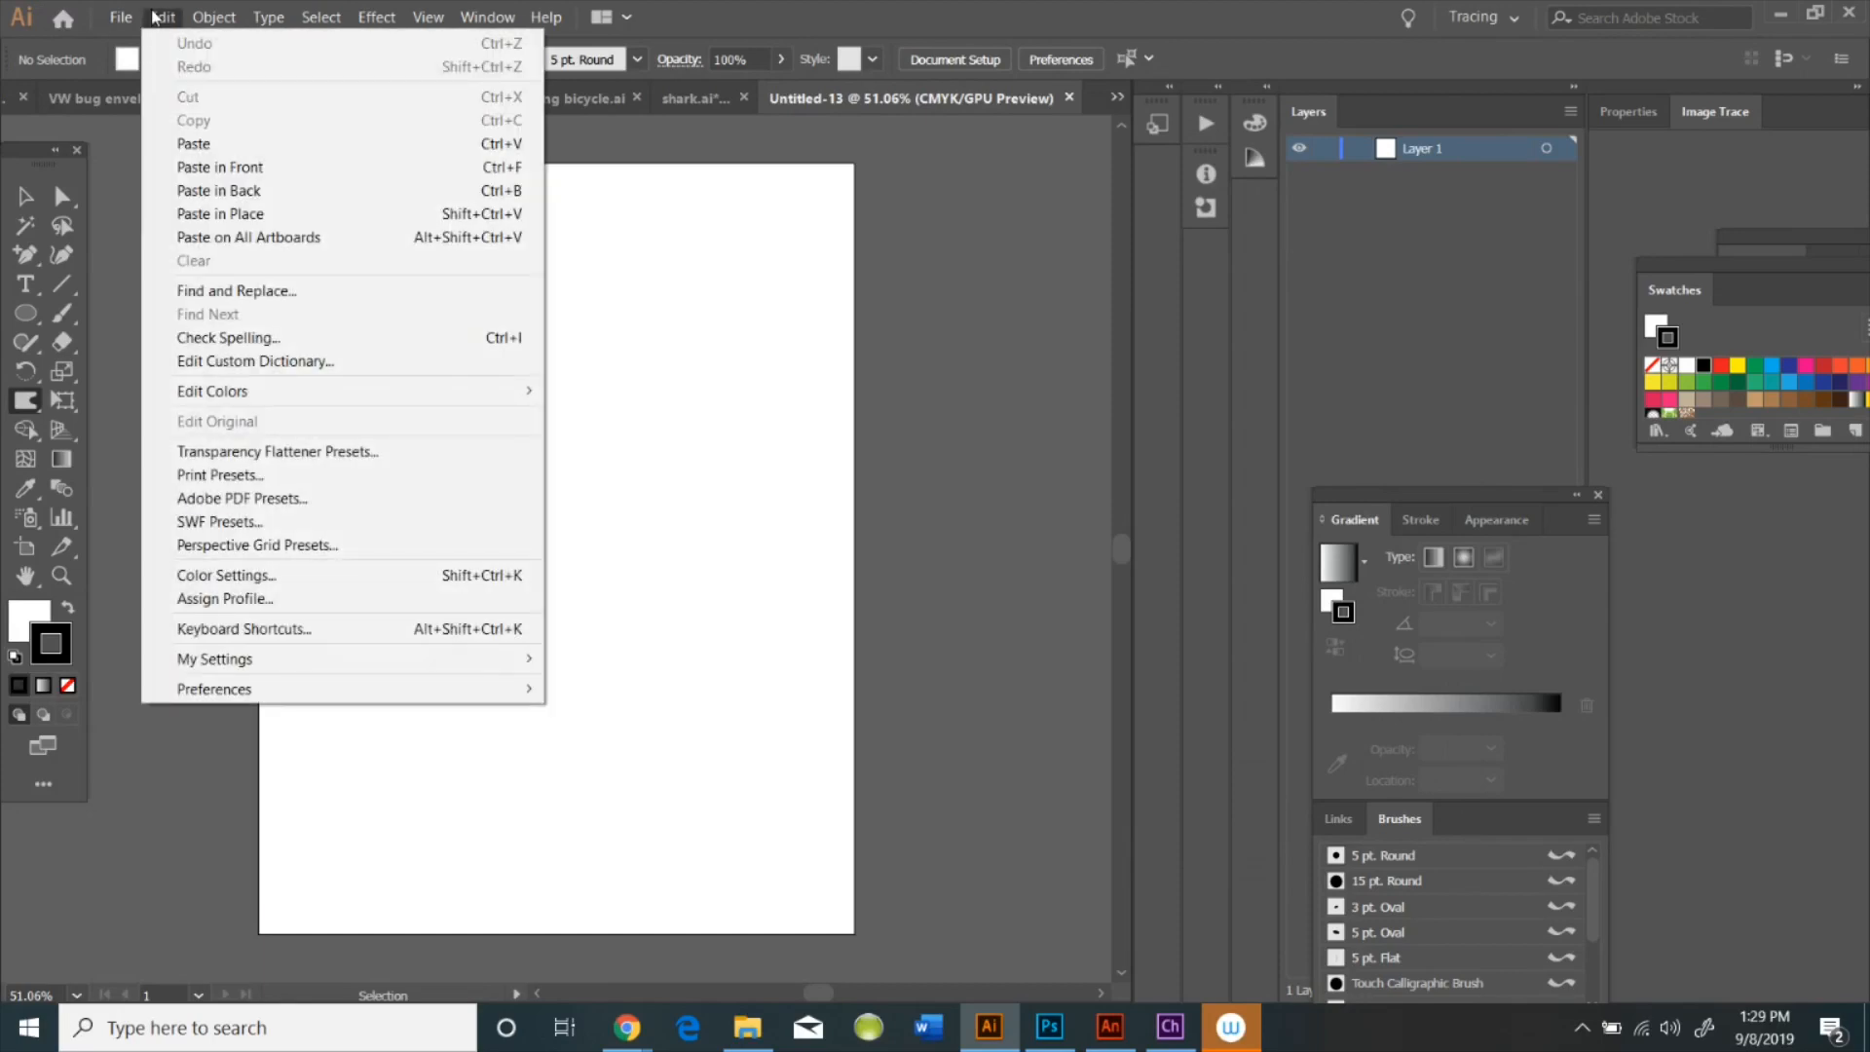
pyautogui.click(195, 363)
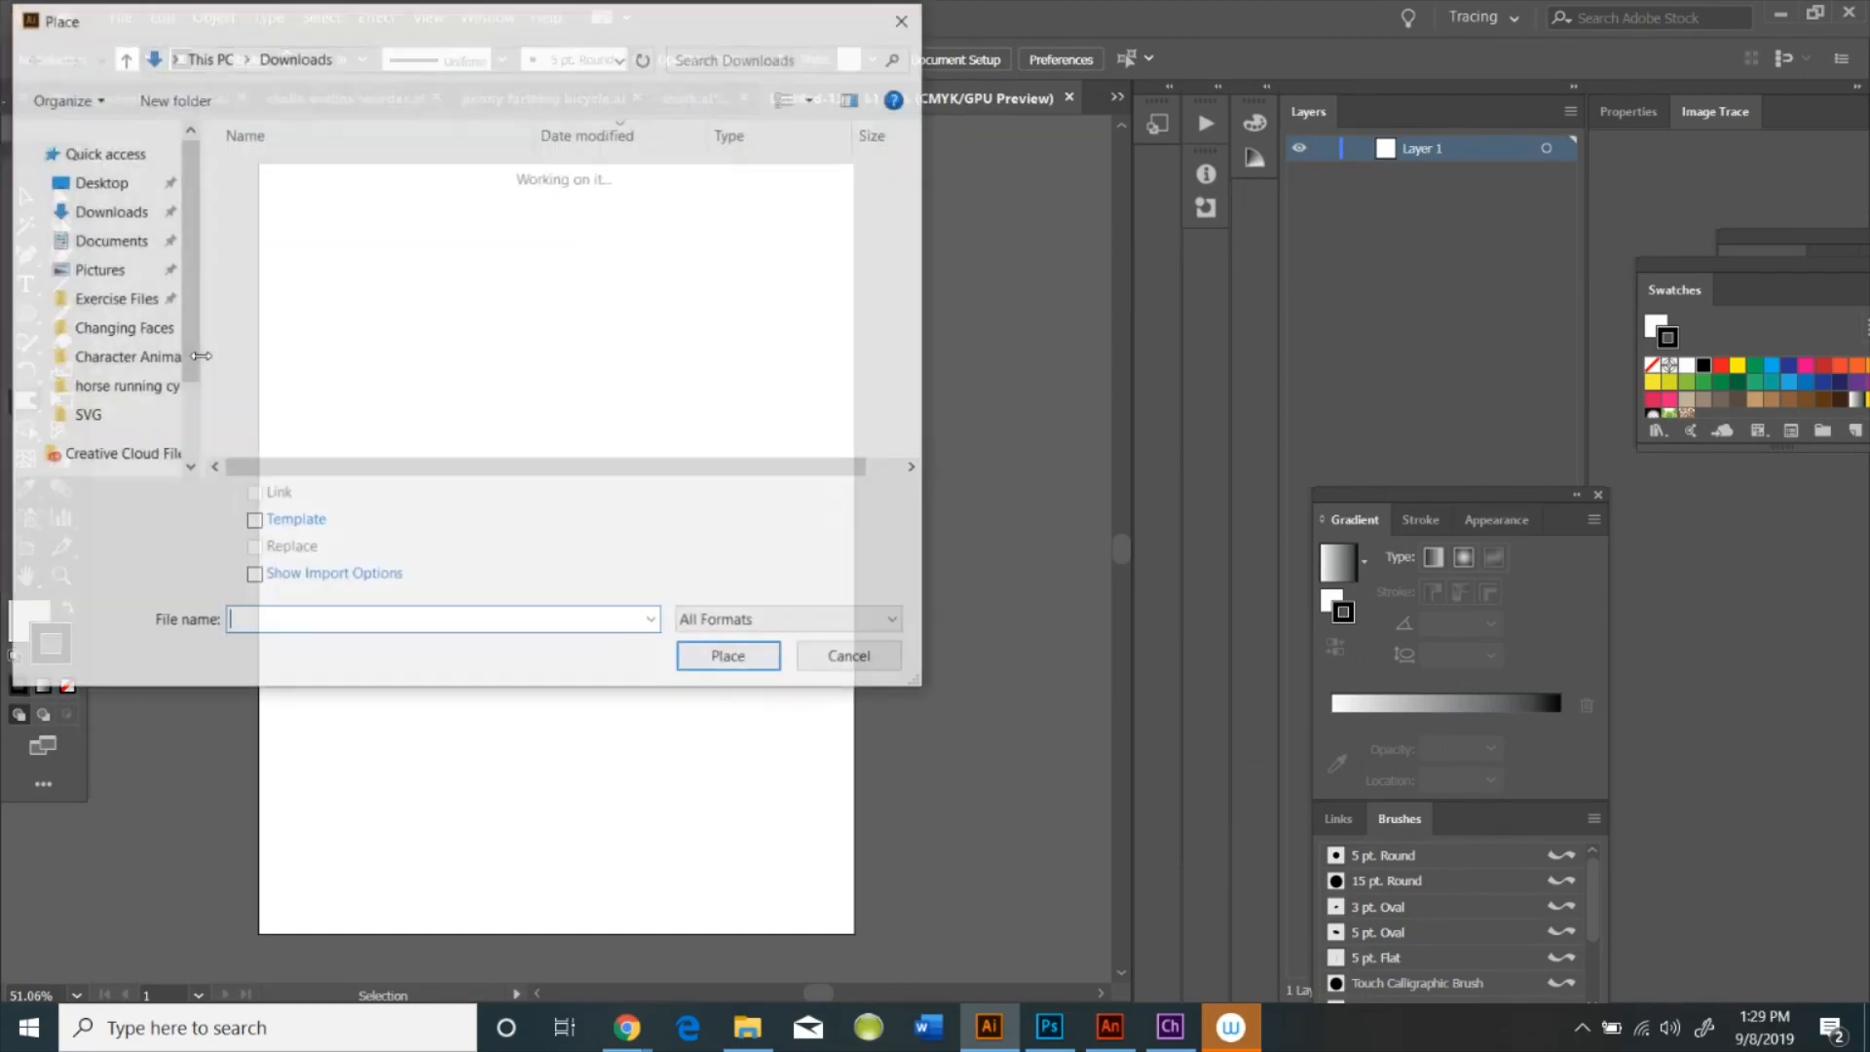
pyautogui.click(263, 200)
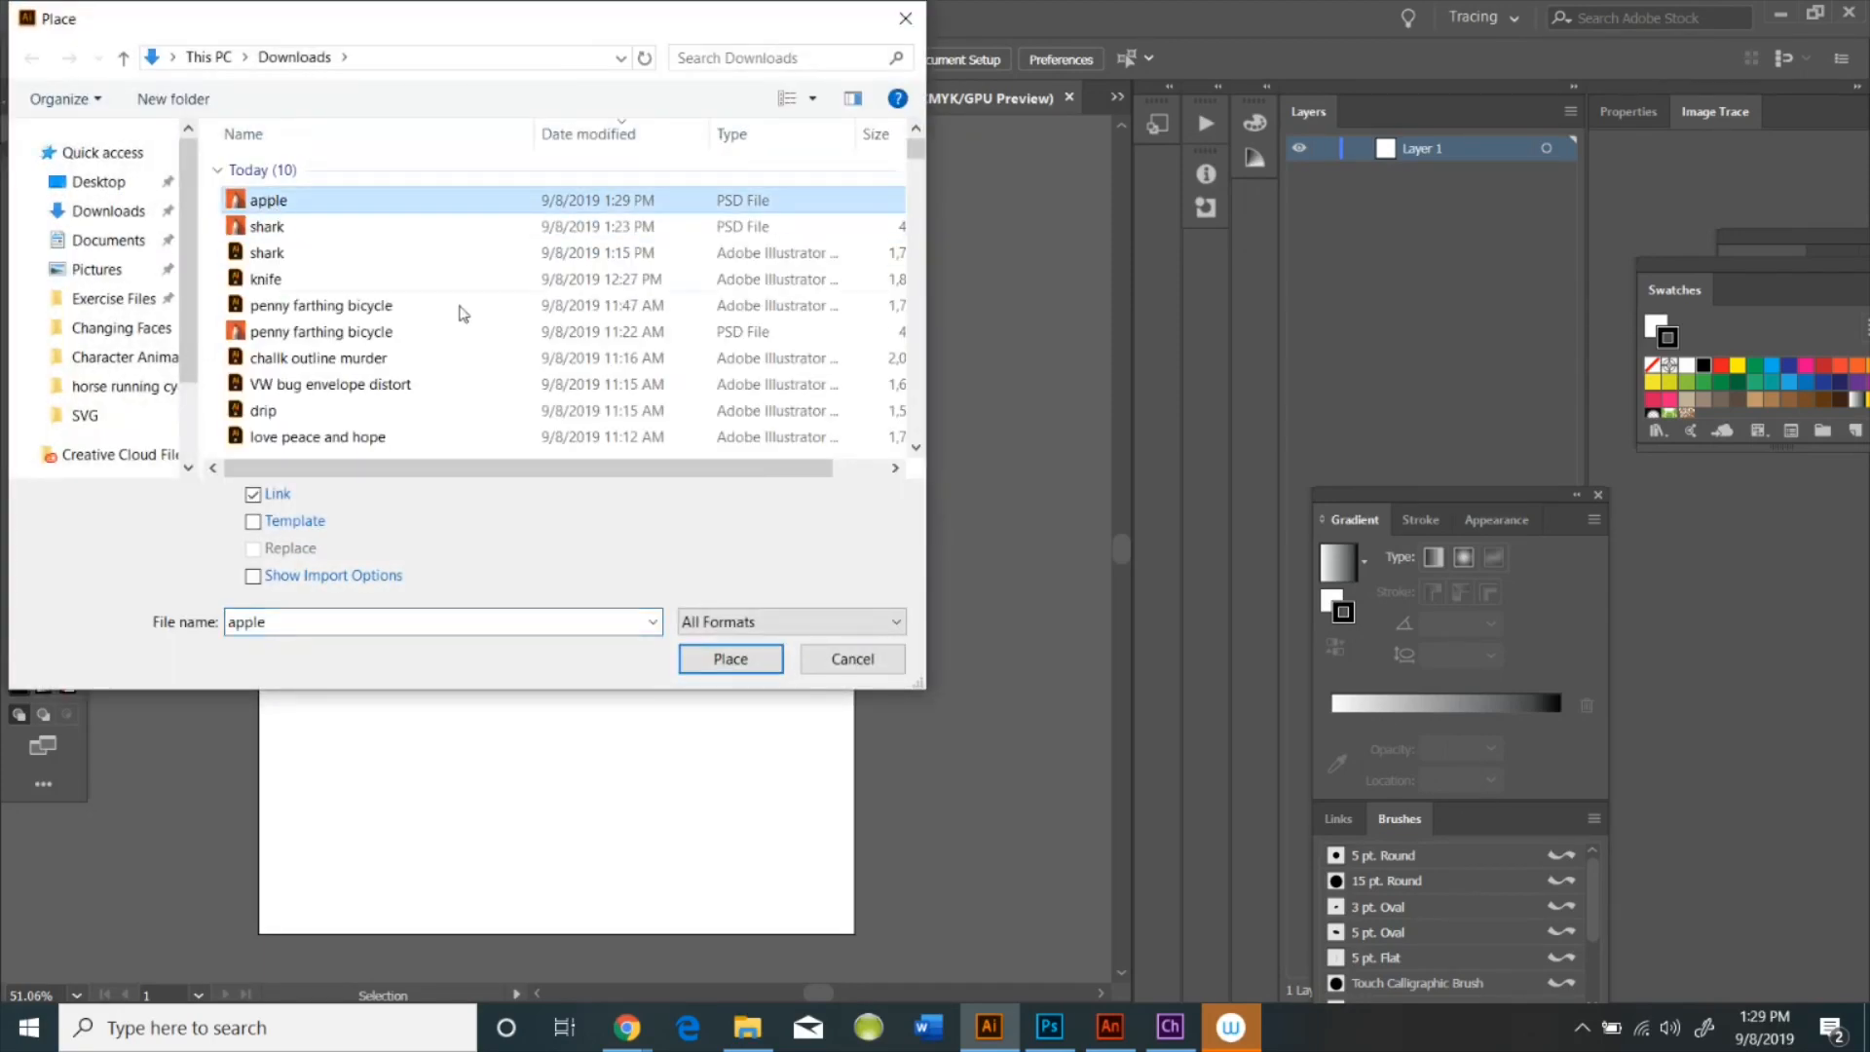
pyautogui.click(689, 658)
pyautogui.click(272, 201)
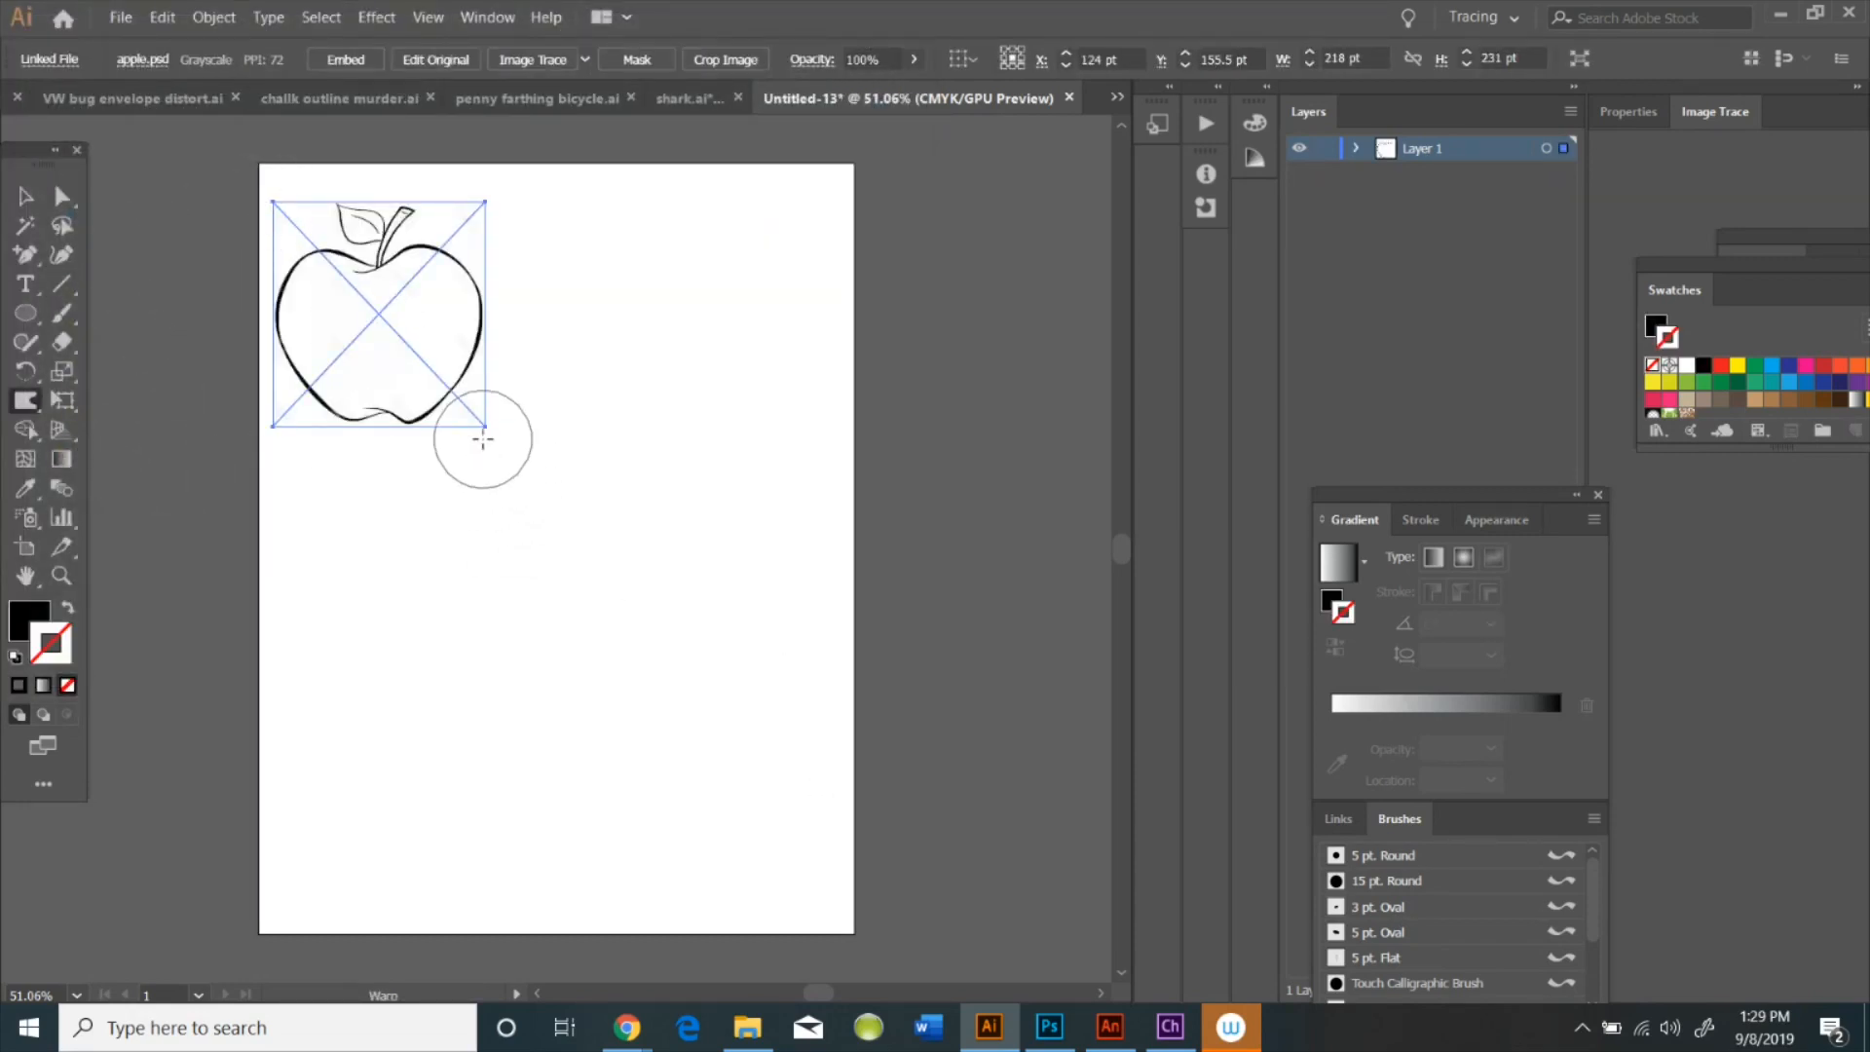
# Enlarge the placed apple image until it fills most of the artboard's width, centre it on the artboard and deselect it
pyautogui.press('a')
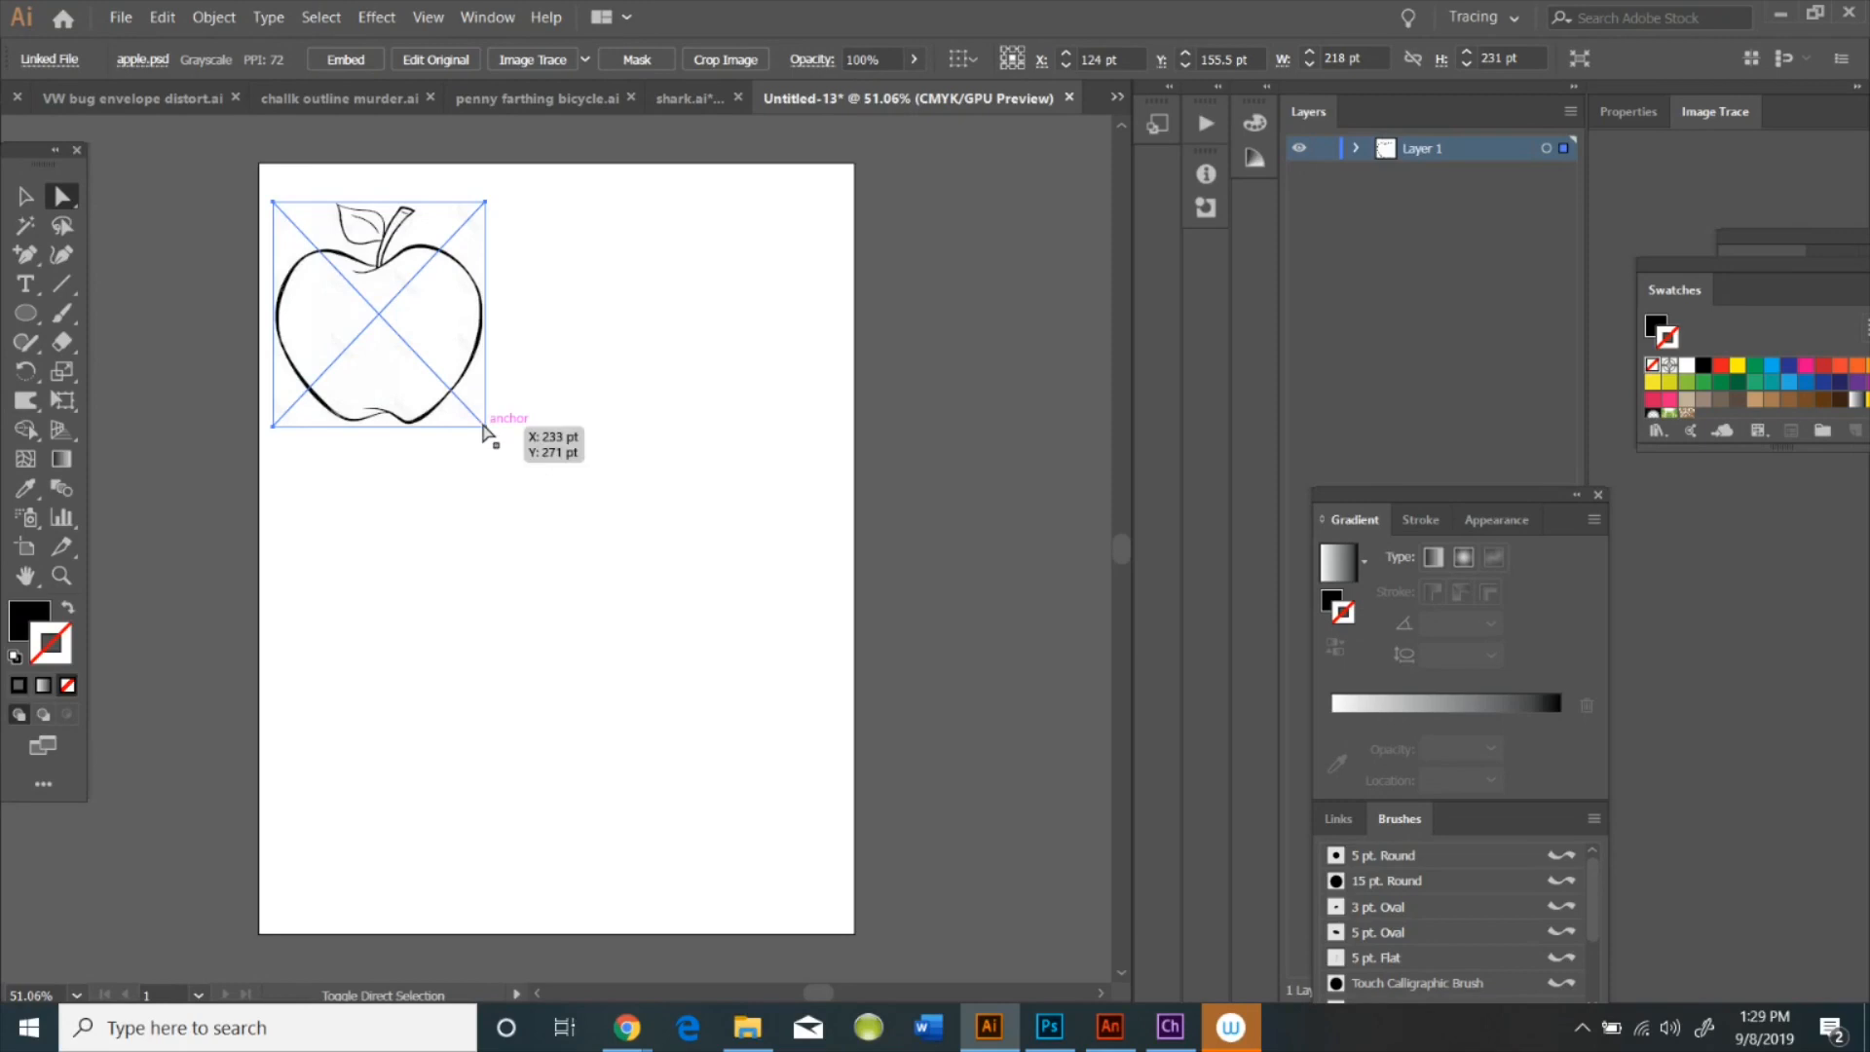
pyautogui.click(507, 440)
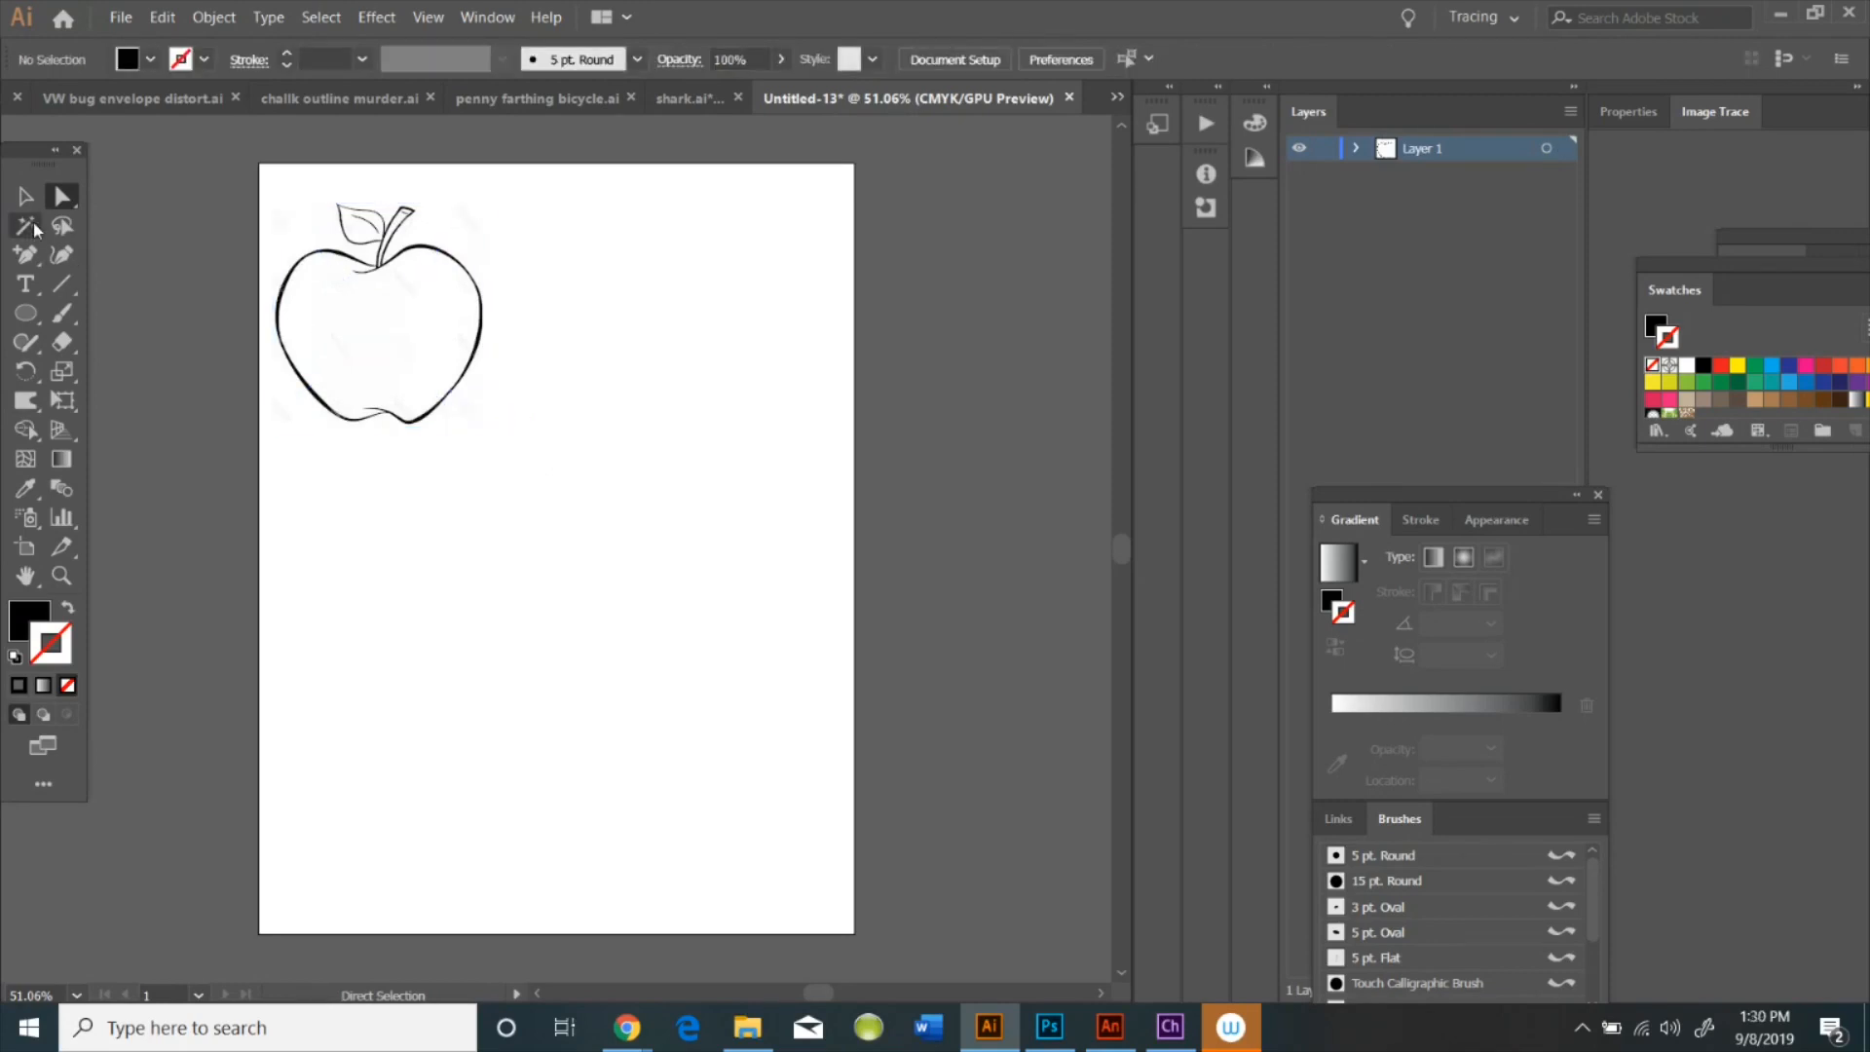
pyautogui.click(26, 197)
pyautogui.moveTo(459, 413); pyautogui.dragTo(906, 784)
pyautogui.click(993, 574)
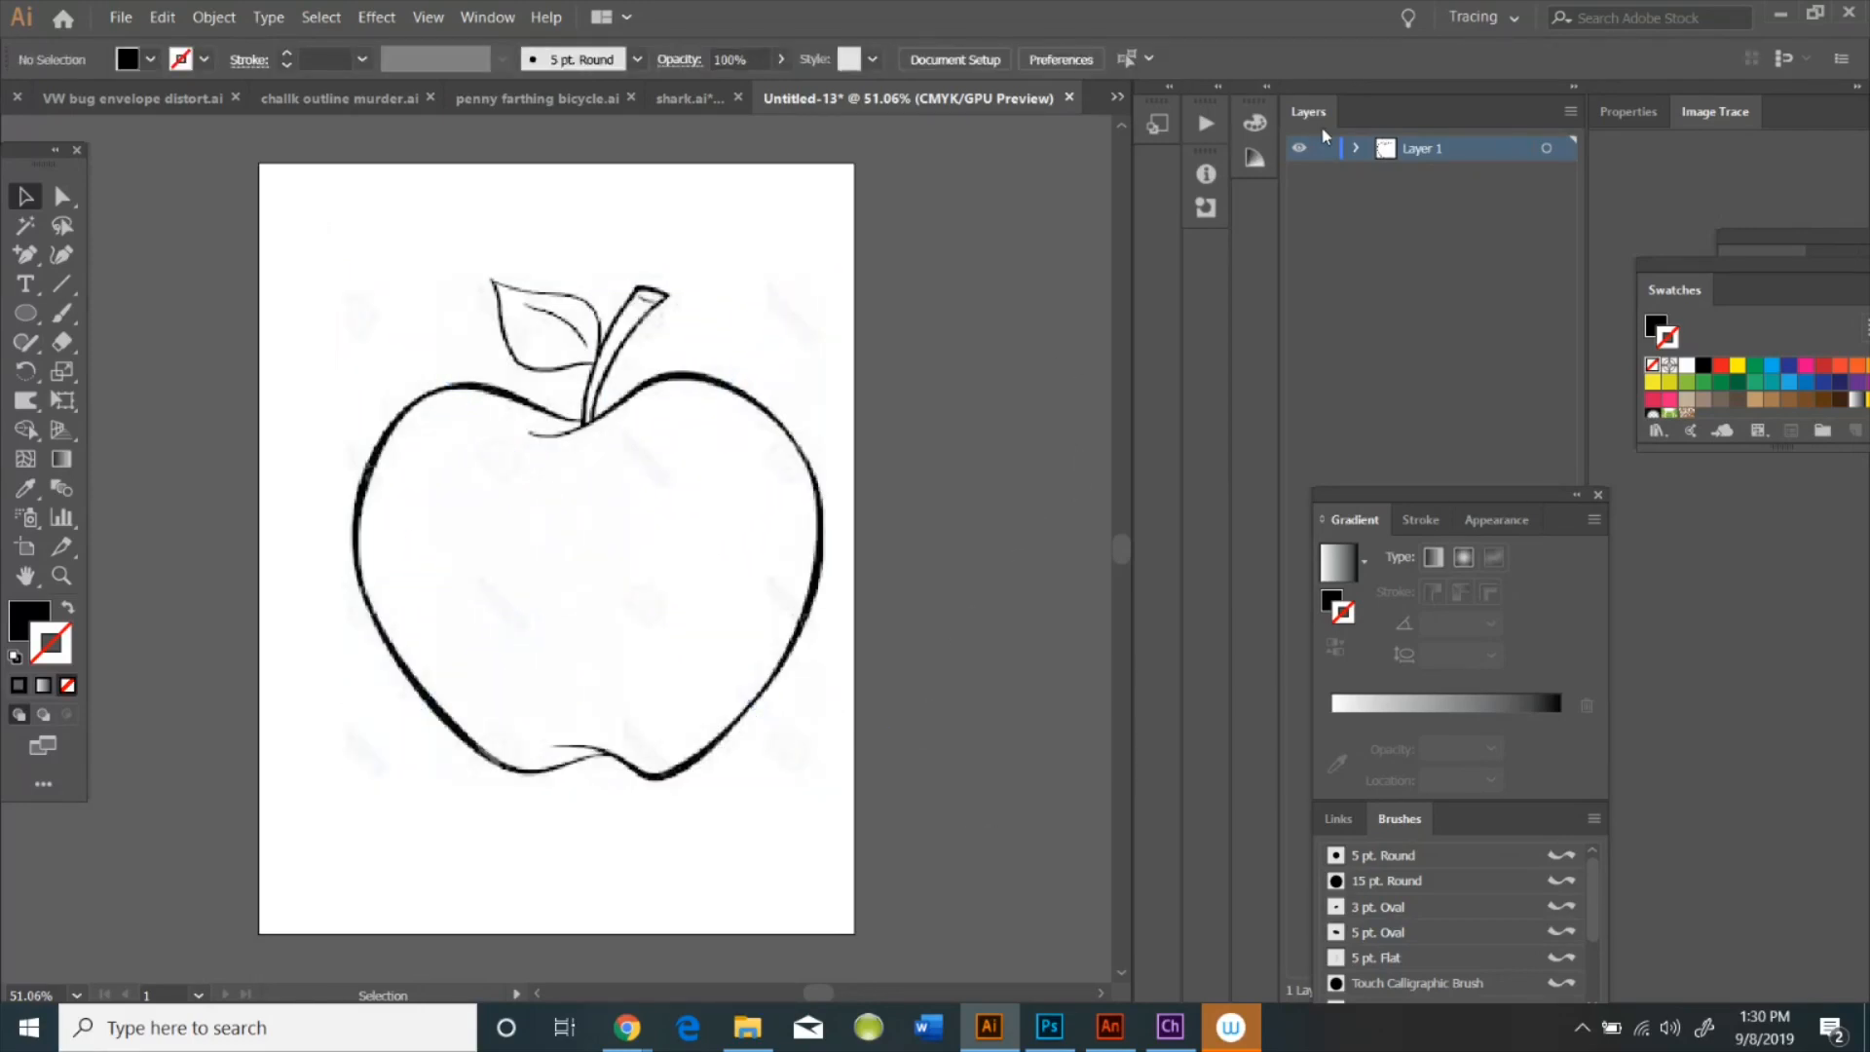
# Add a new layer with default options above the layer holding the apple image
pyautogui.click(1571, 113)
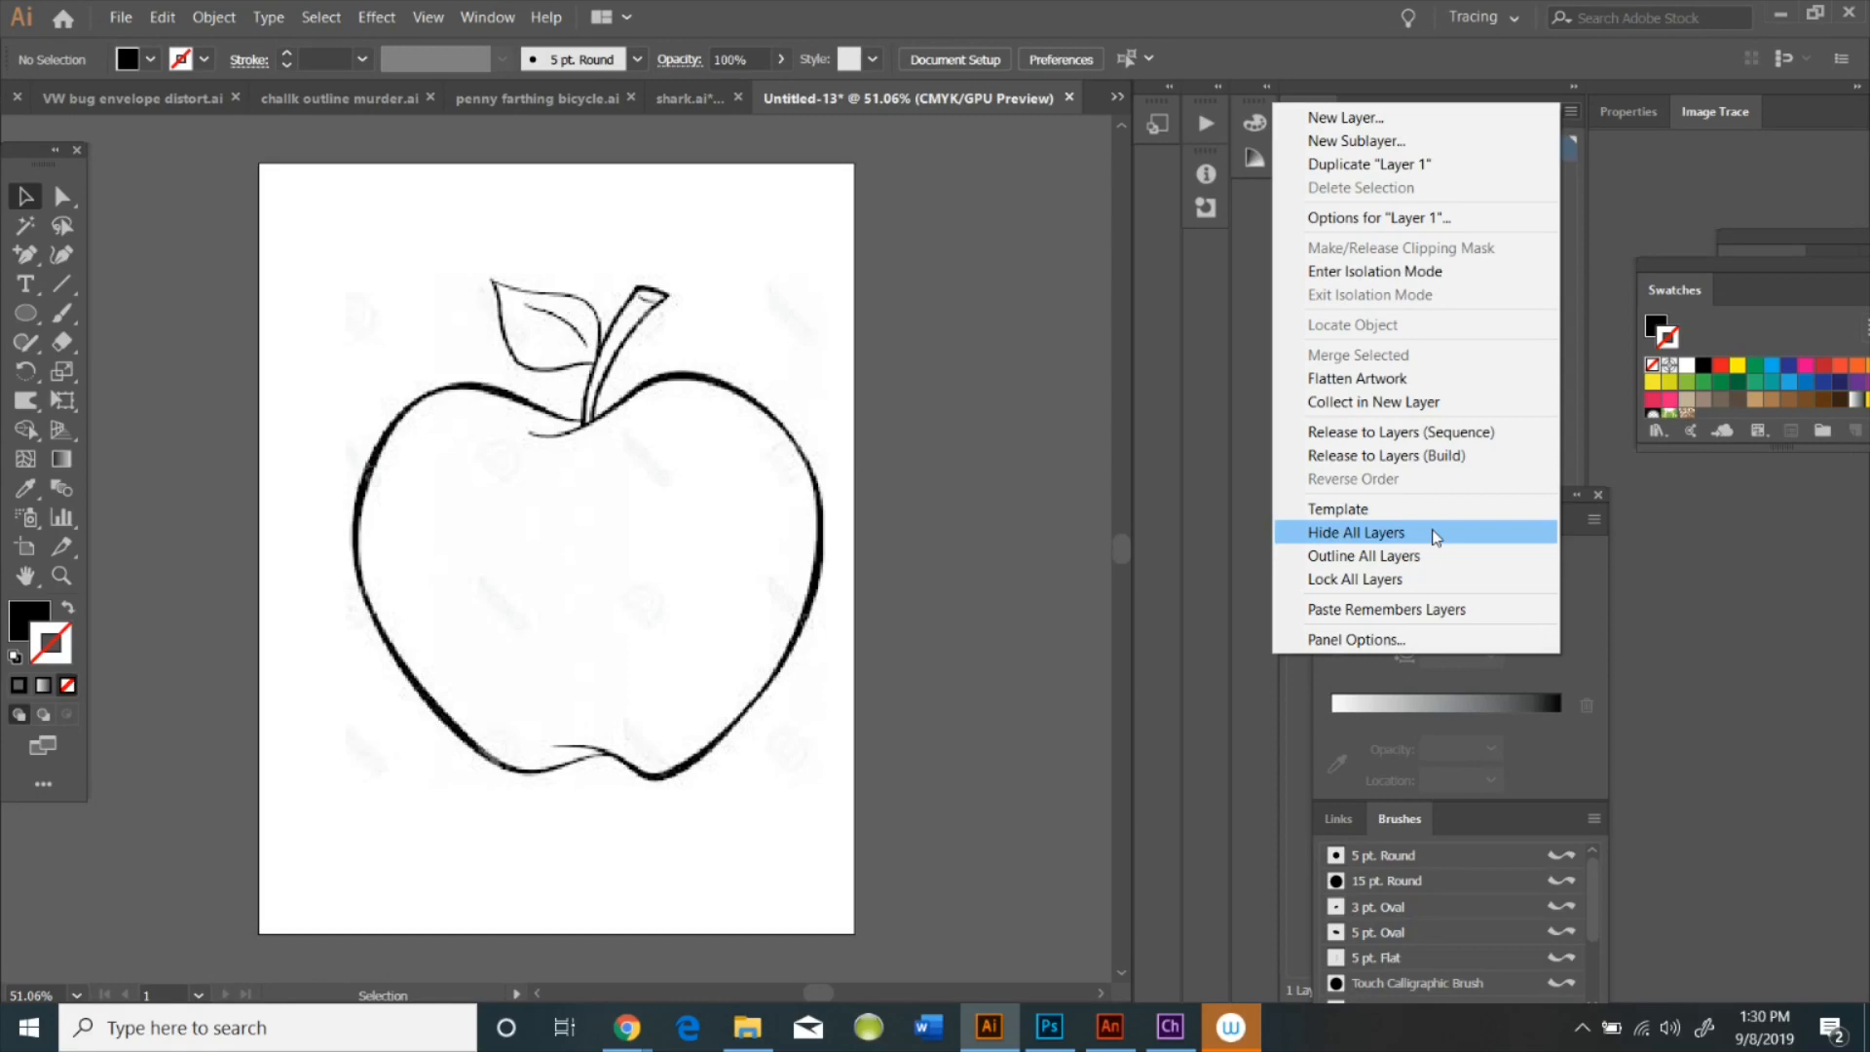
pyautogui.click(1382, 117)
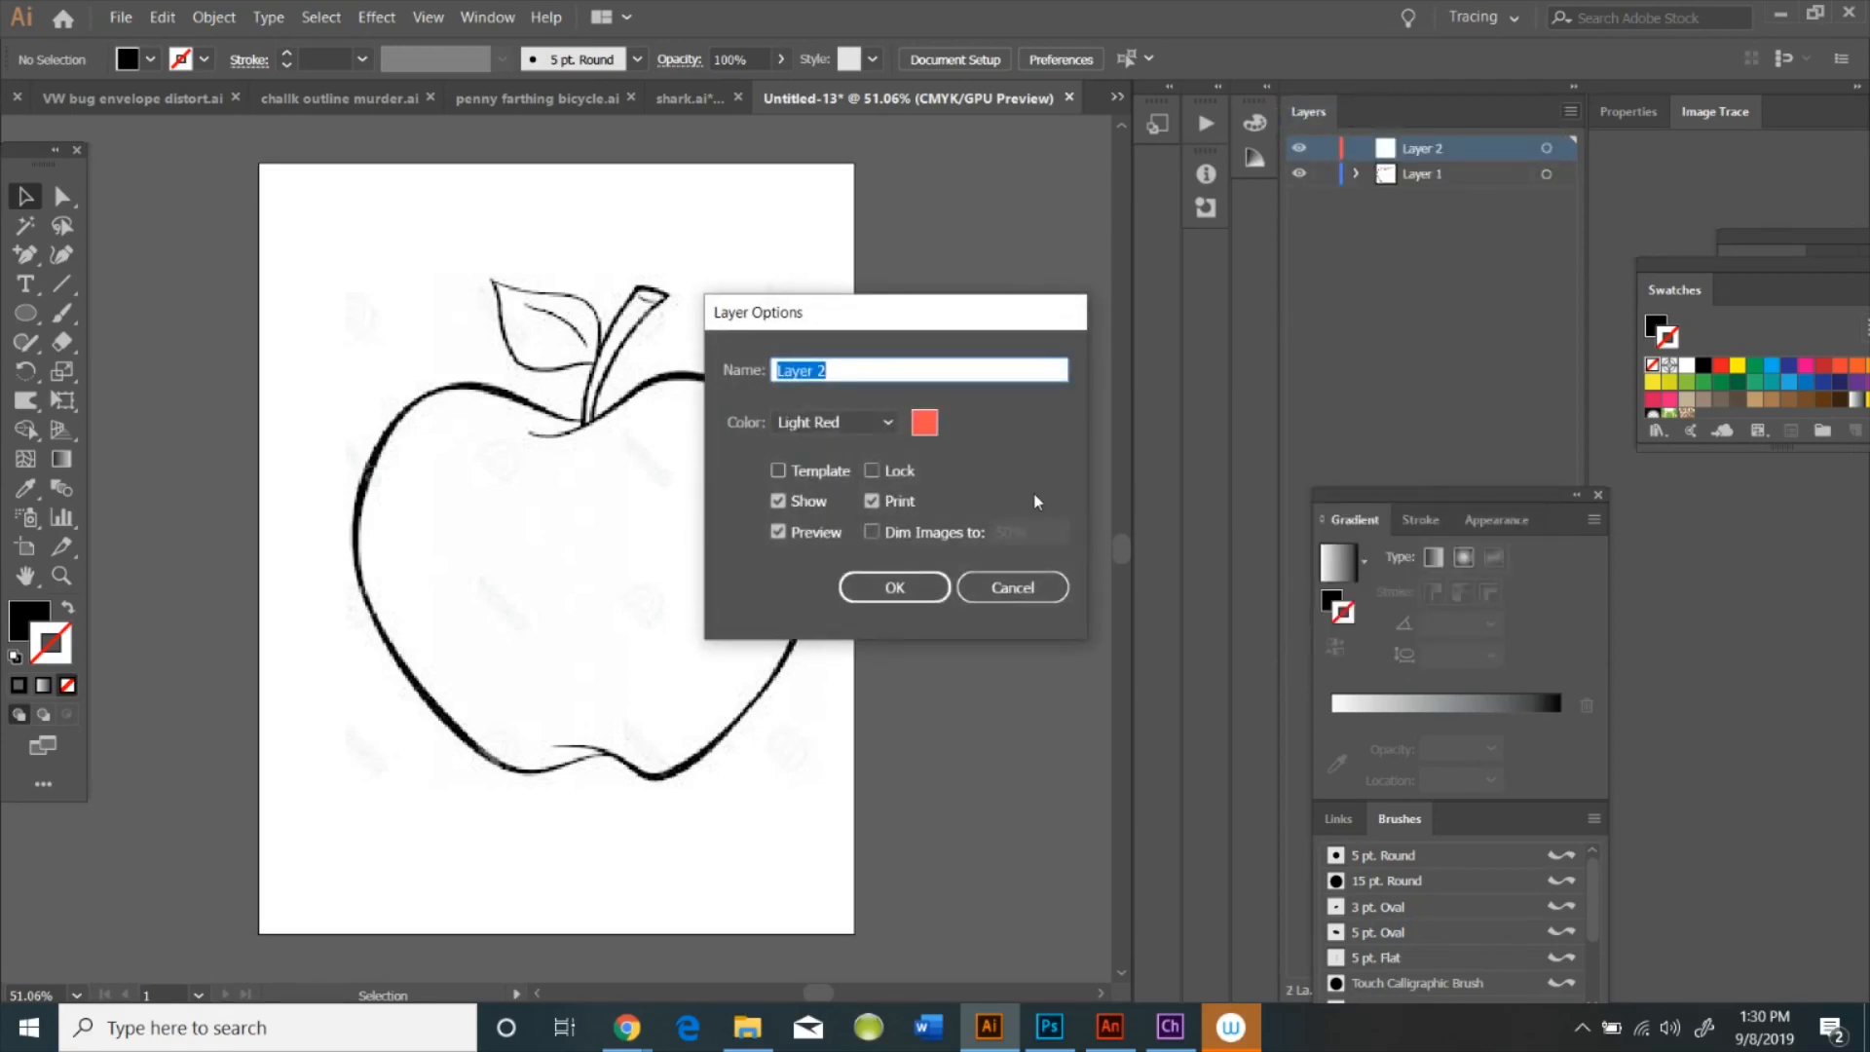
pyautogui.click(928, 585)
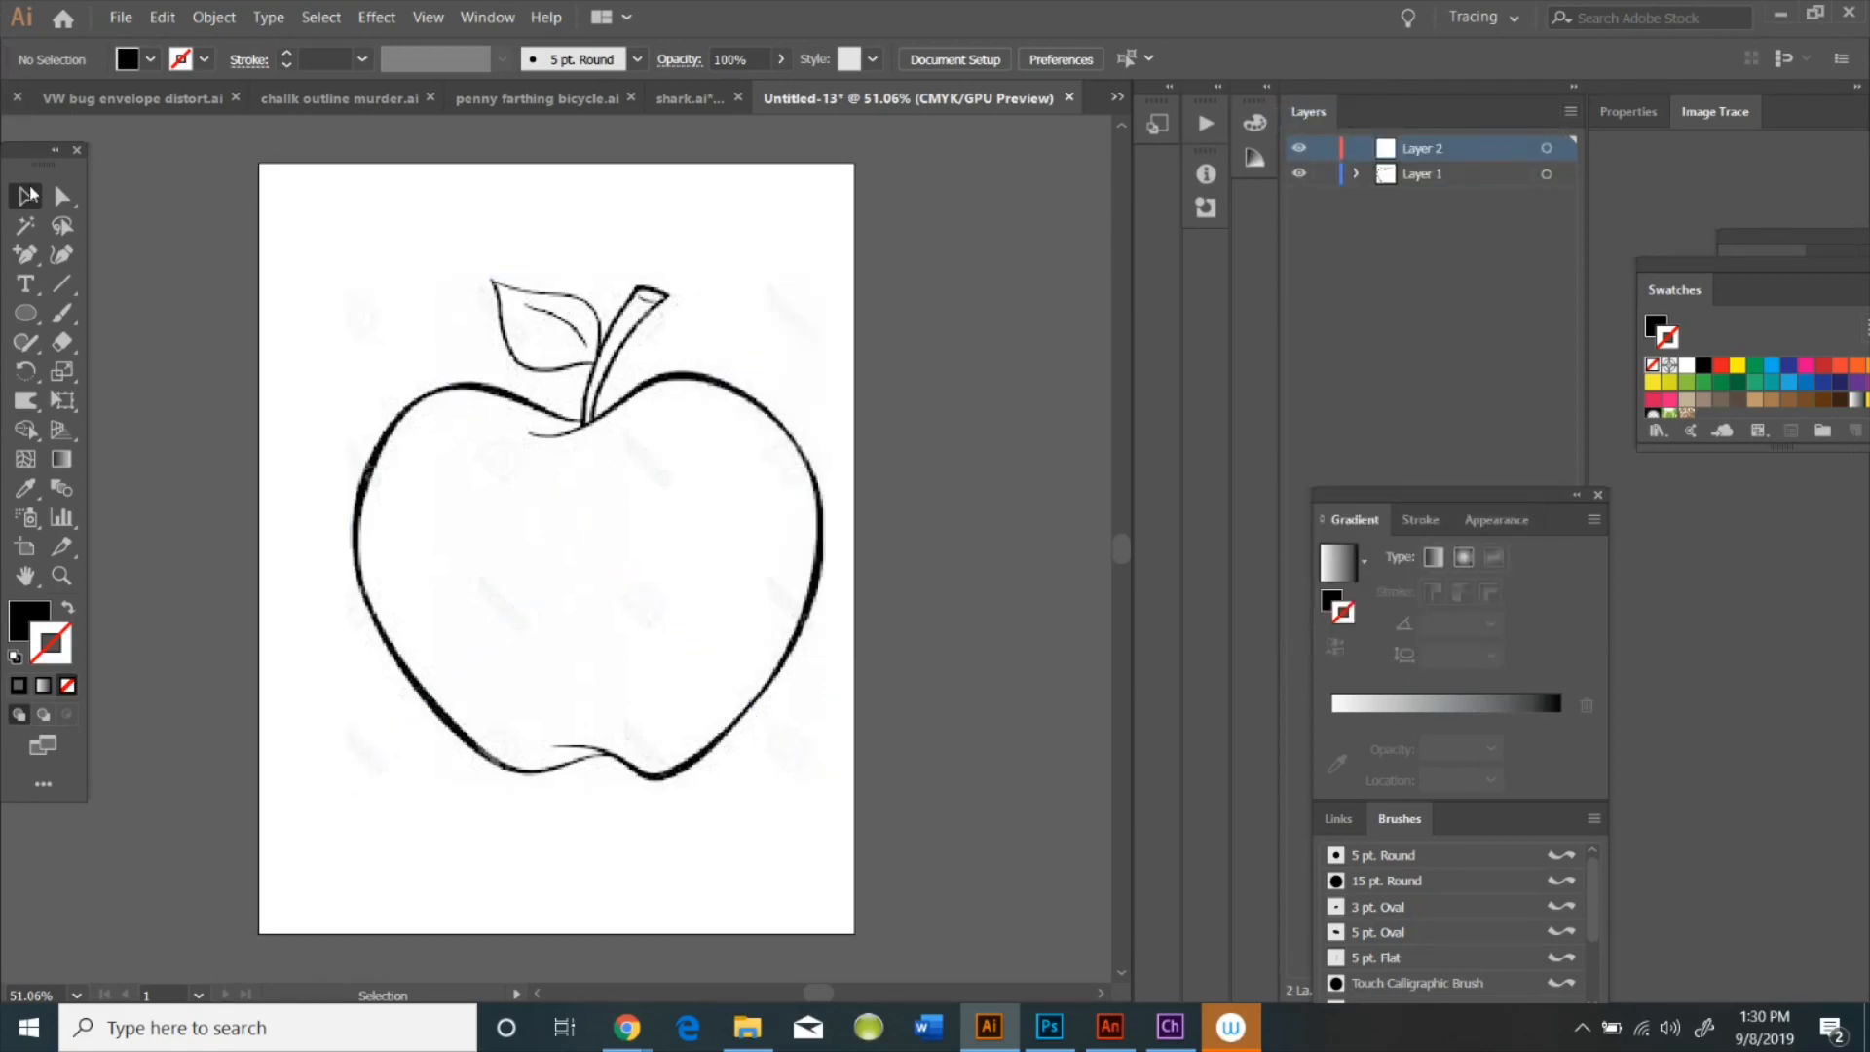
# With the Pen tool, trace the apple's right side from the stem base around to the lowest point of the right bottom lobe
pyautogui.click(25, 254)
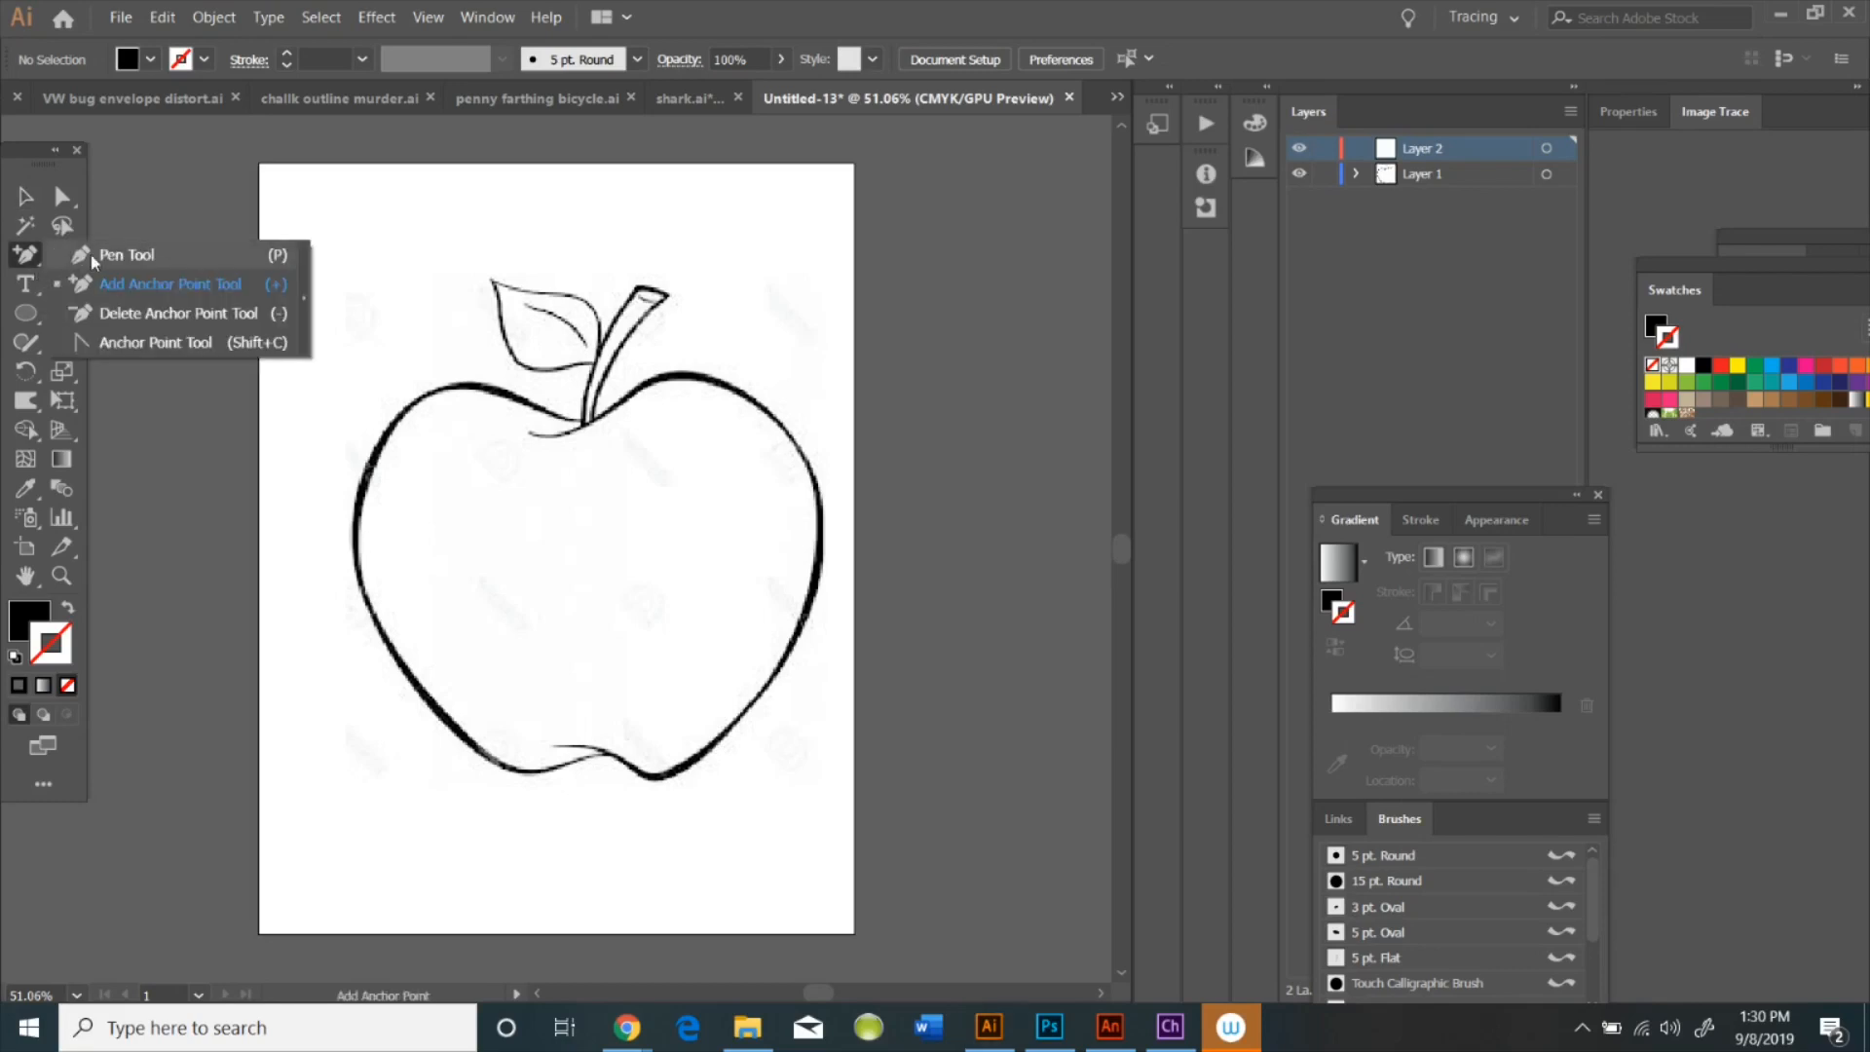
pyautogui.click(94, 255)
pyautogui.click(587, 426)
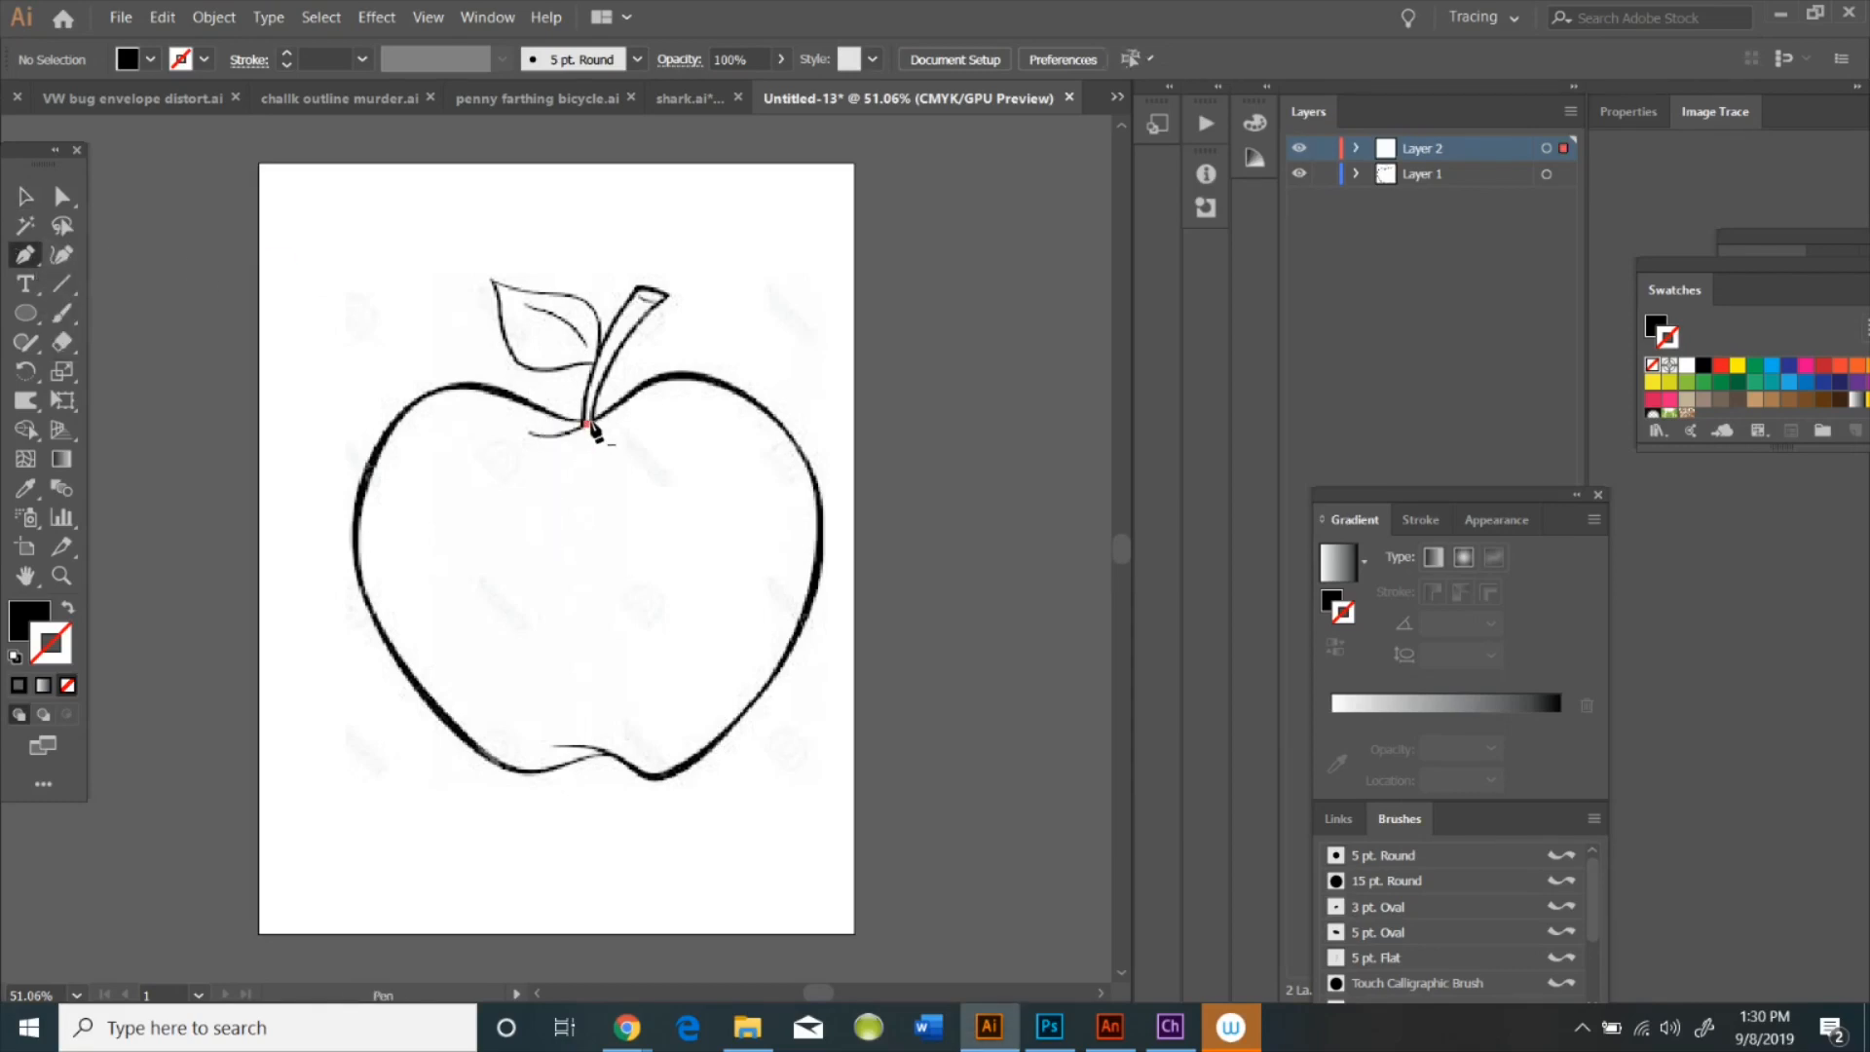
pyautogui.moveTo(665, 377); pyautogui.dragTo(684, 386)
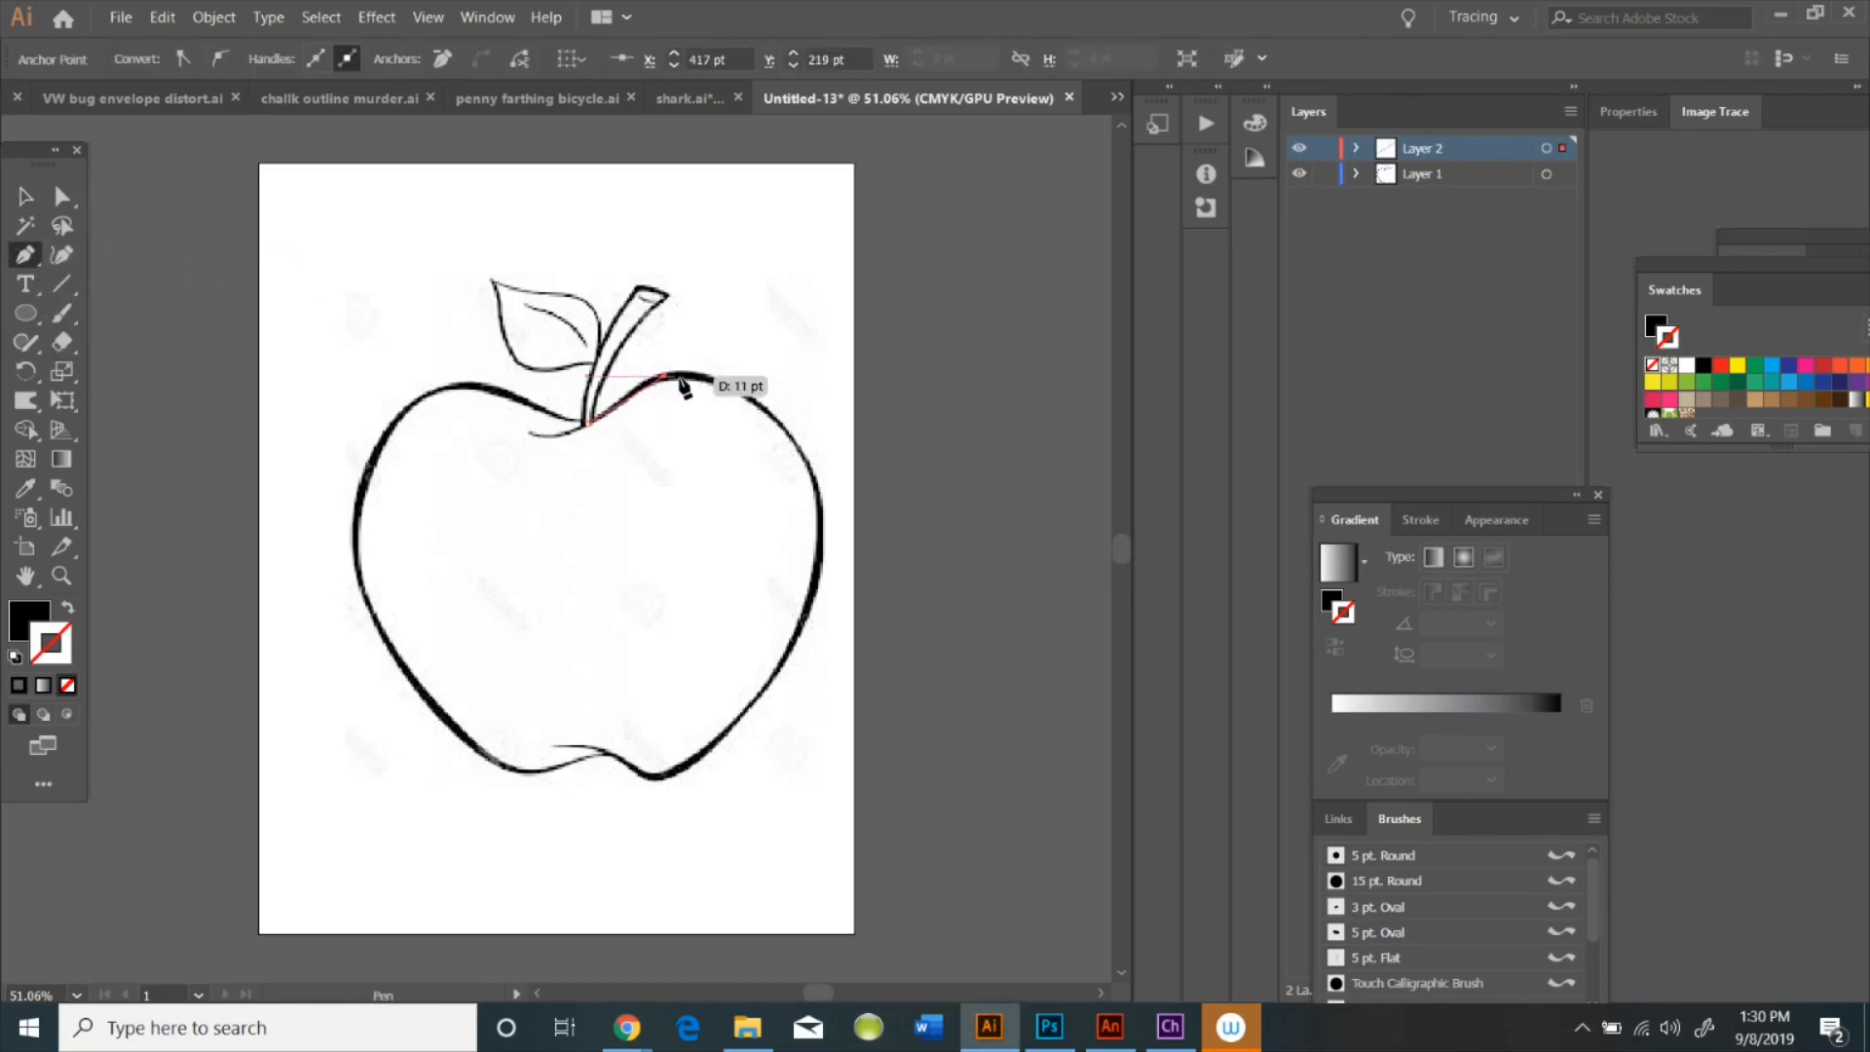
pyautogui.click(707, 377)
pyautogui.click(770, 415)
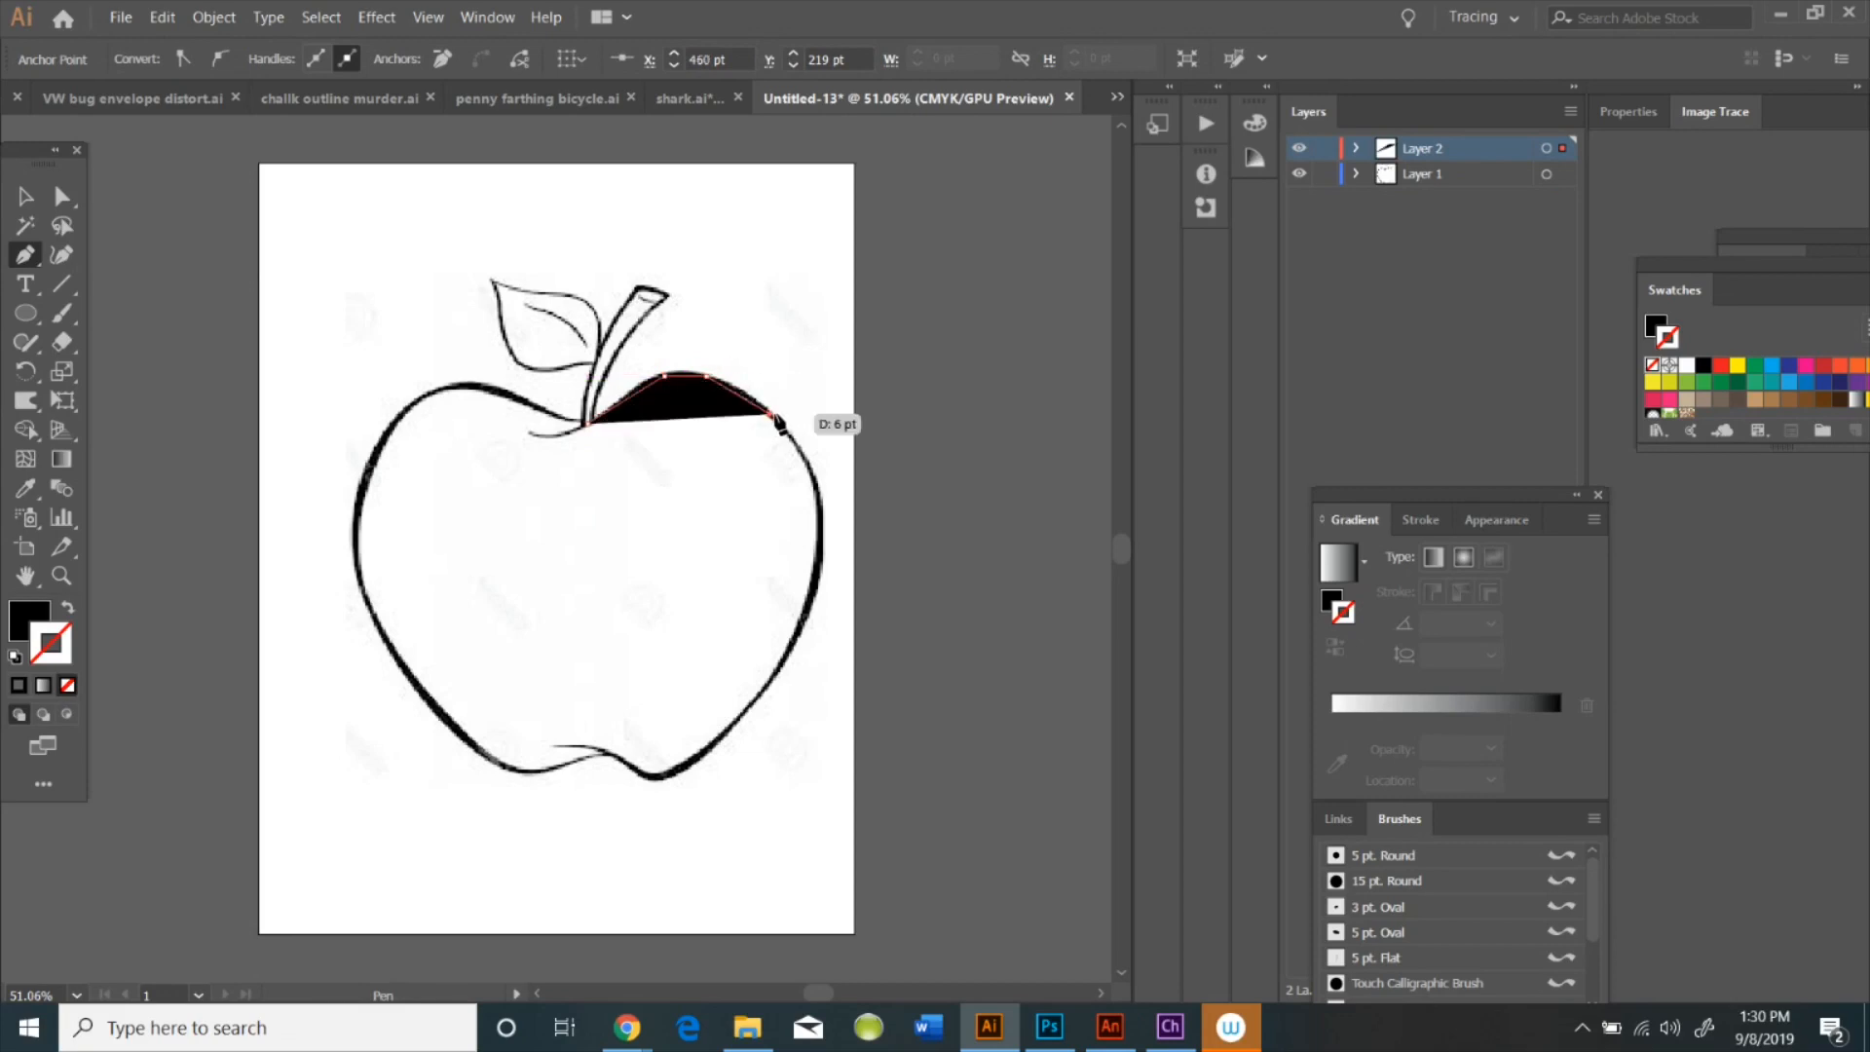
pyautogui.click(814, 476)
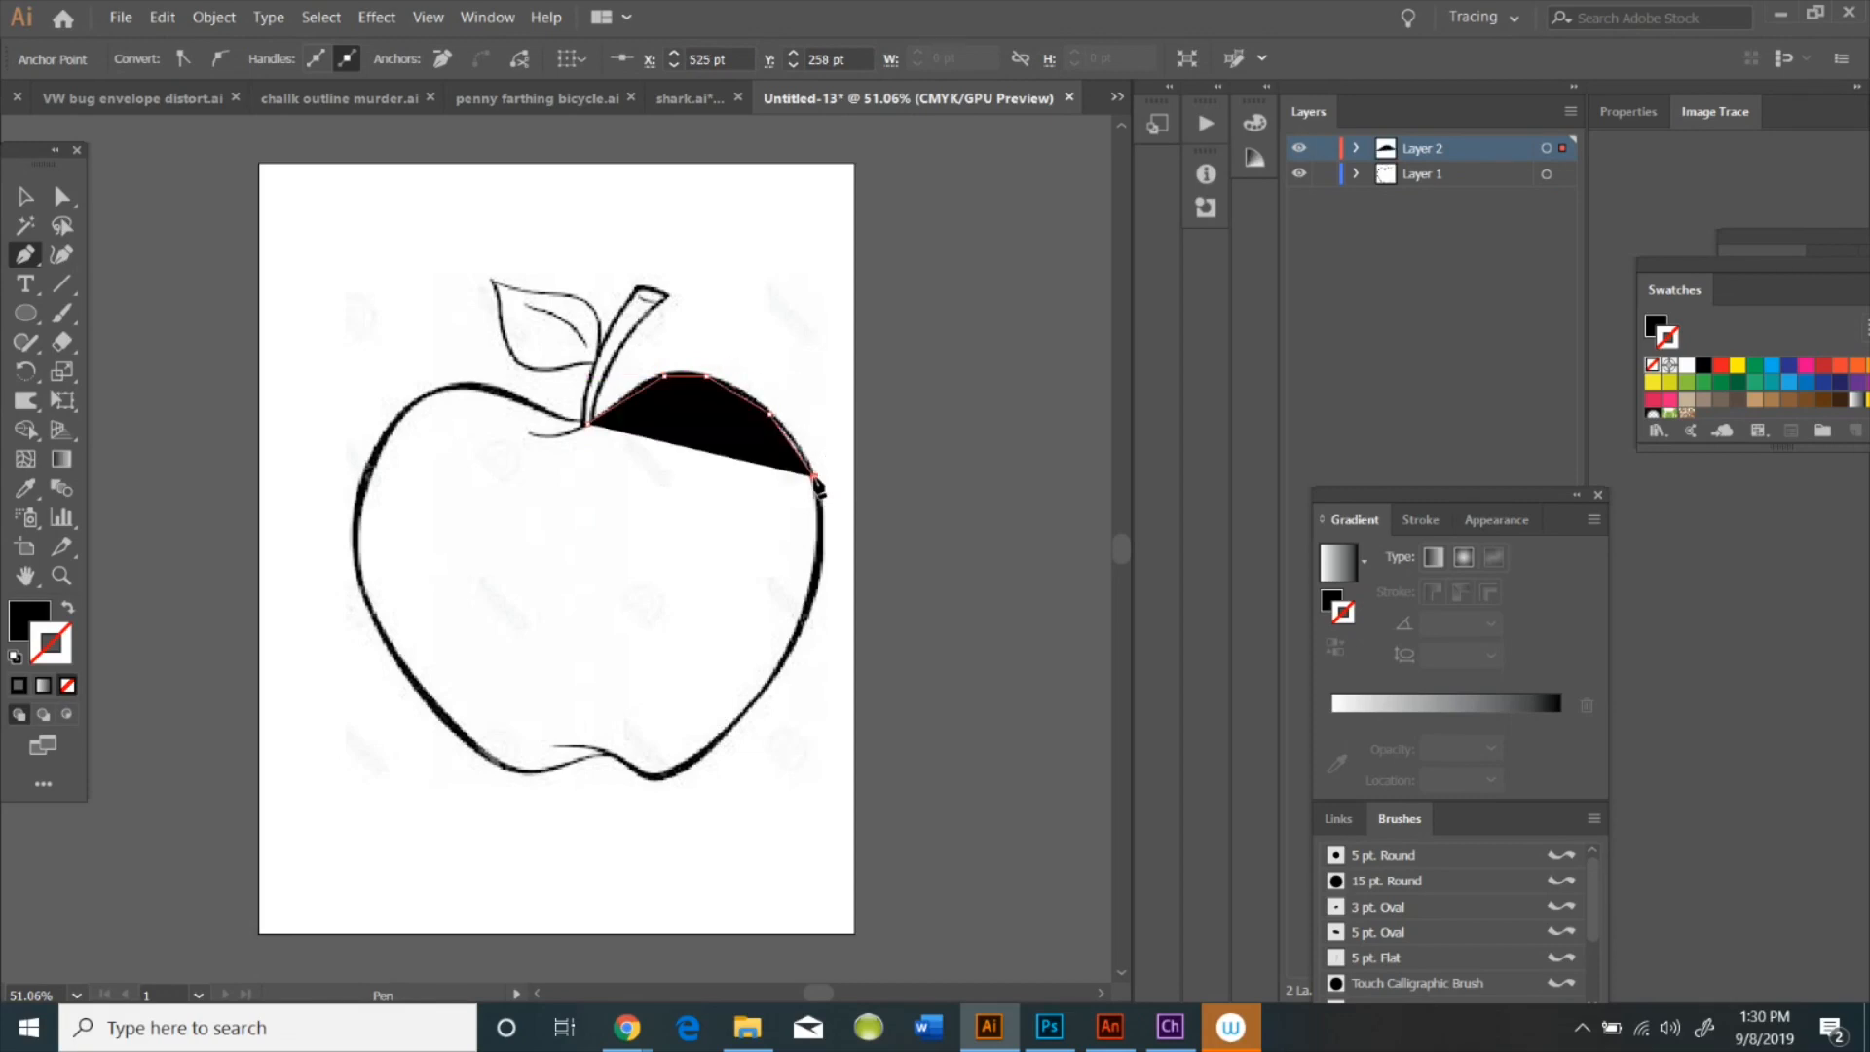
pyautogui.click(819, 555)
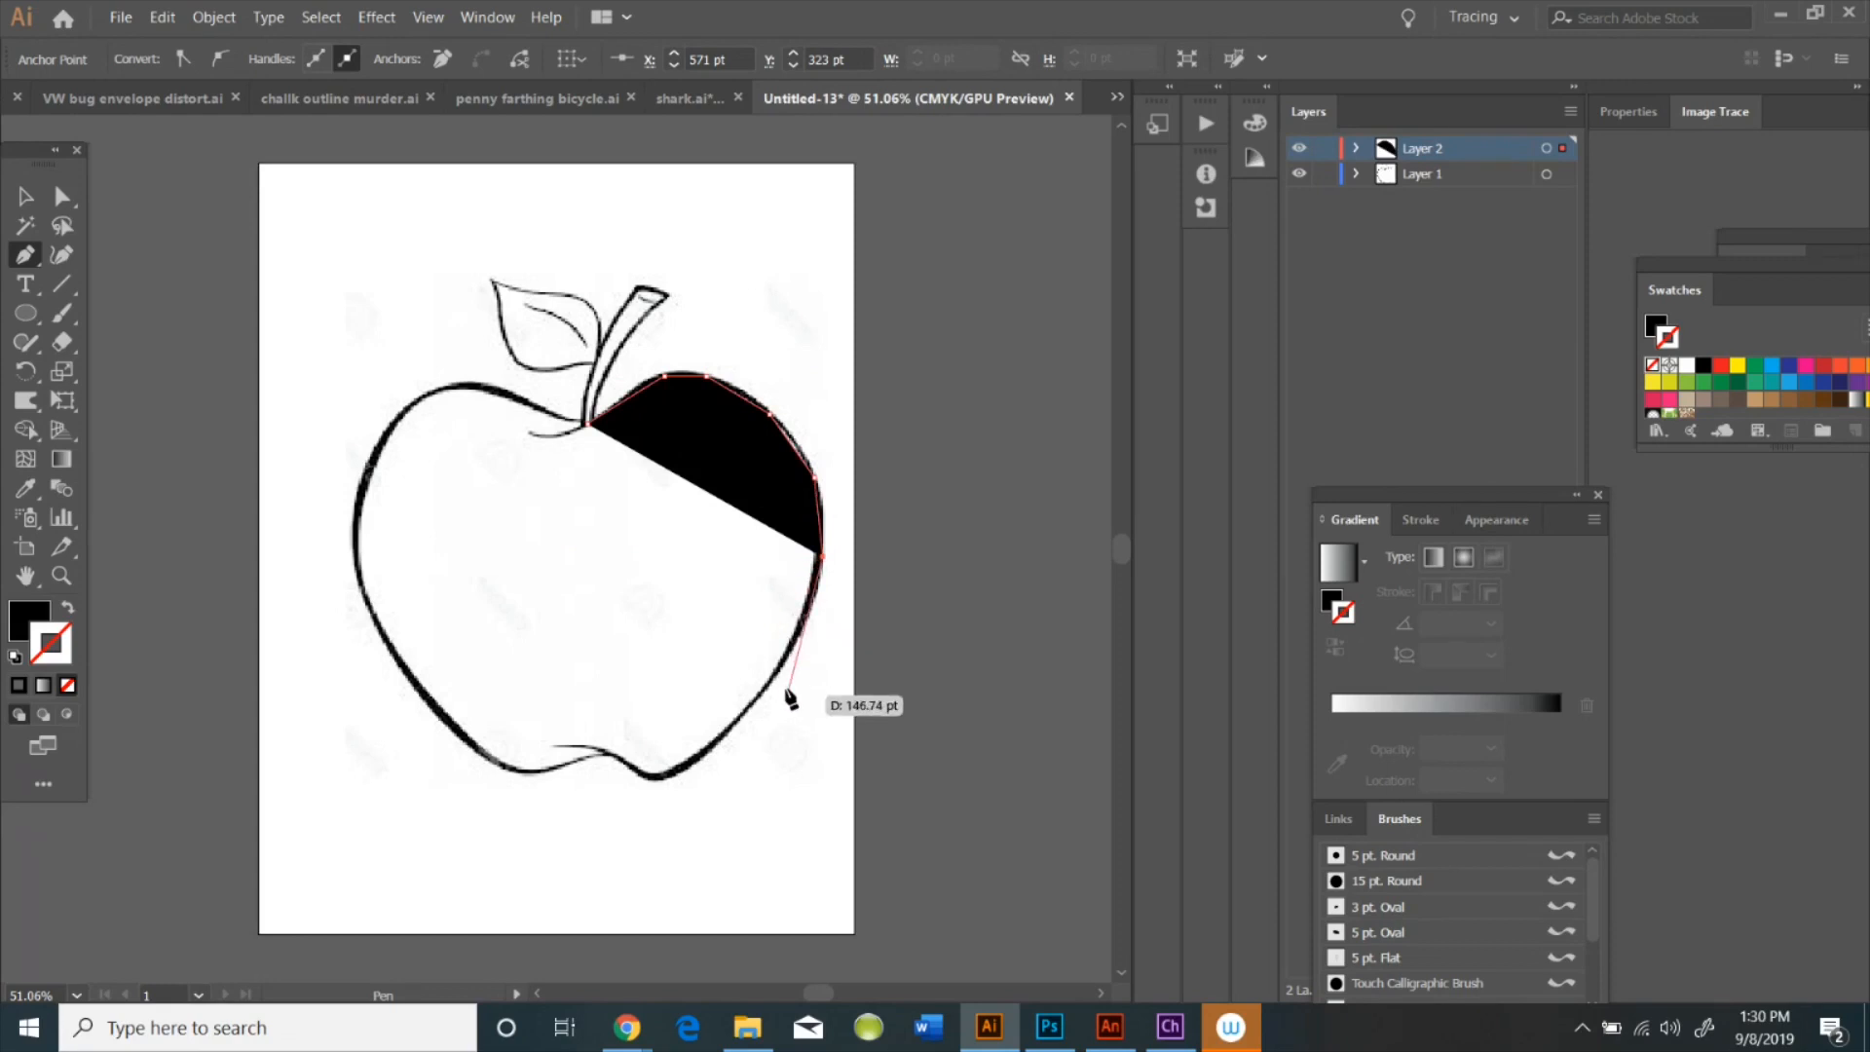
pyautogui.click(791, 641)
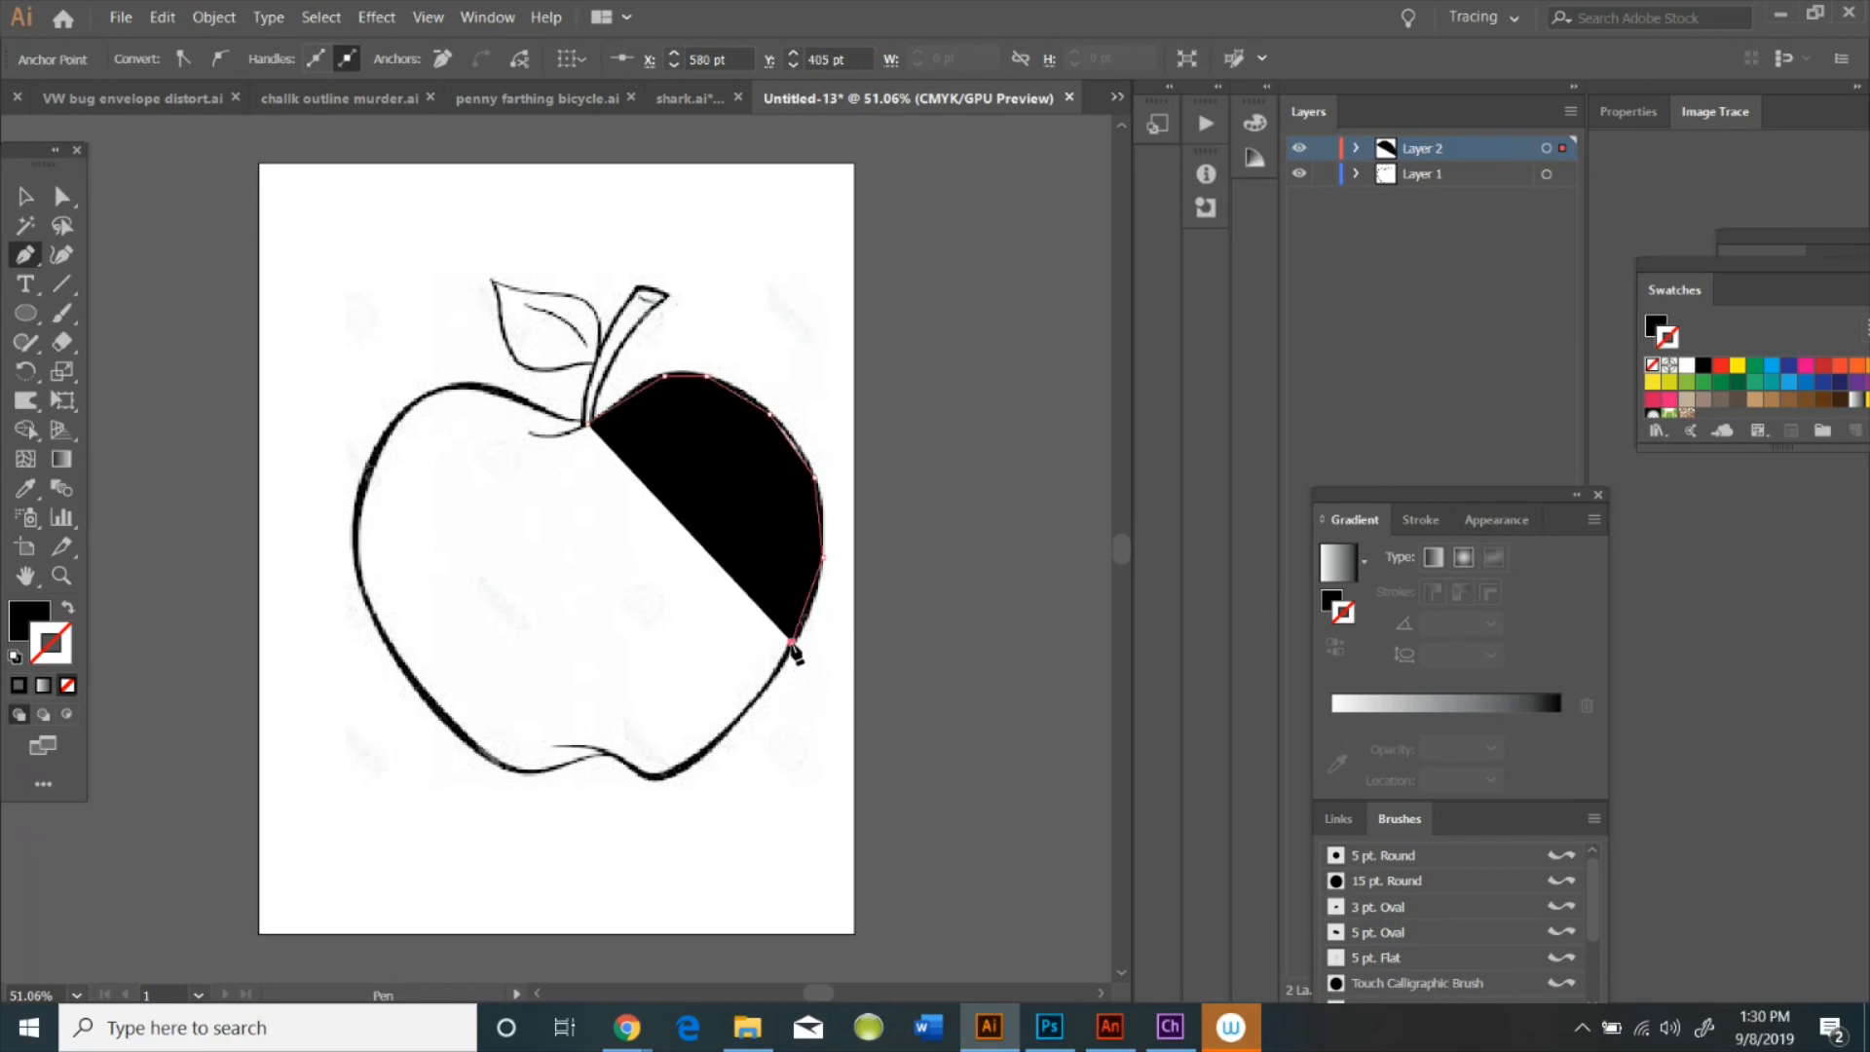
pyautogui.click(748, 708)
pyautogui.click(671, 771)
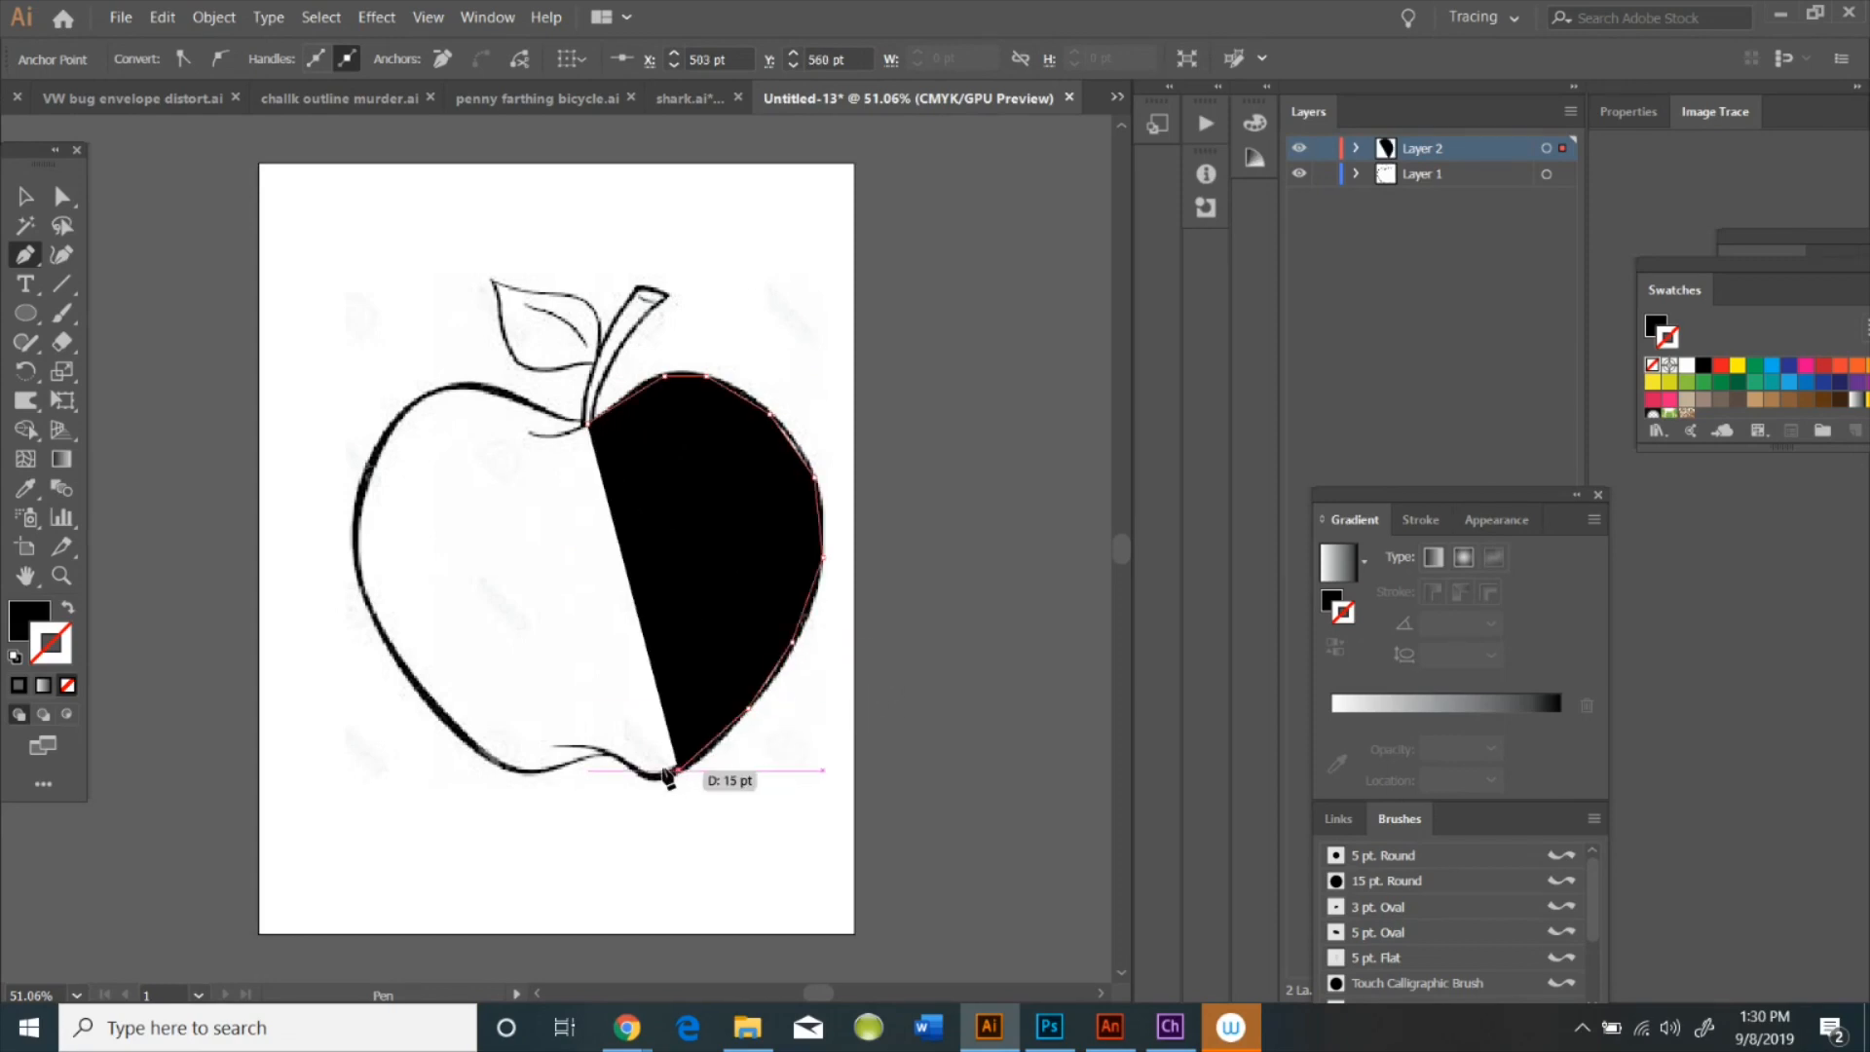
pyautogui.click(654, 774)
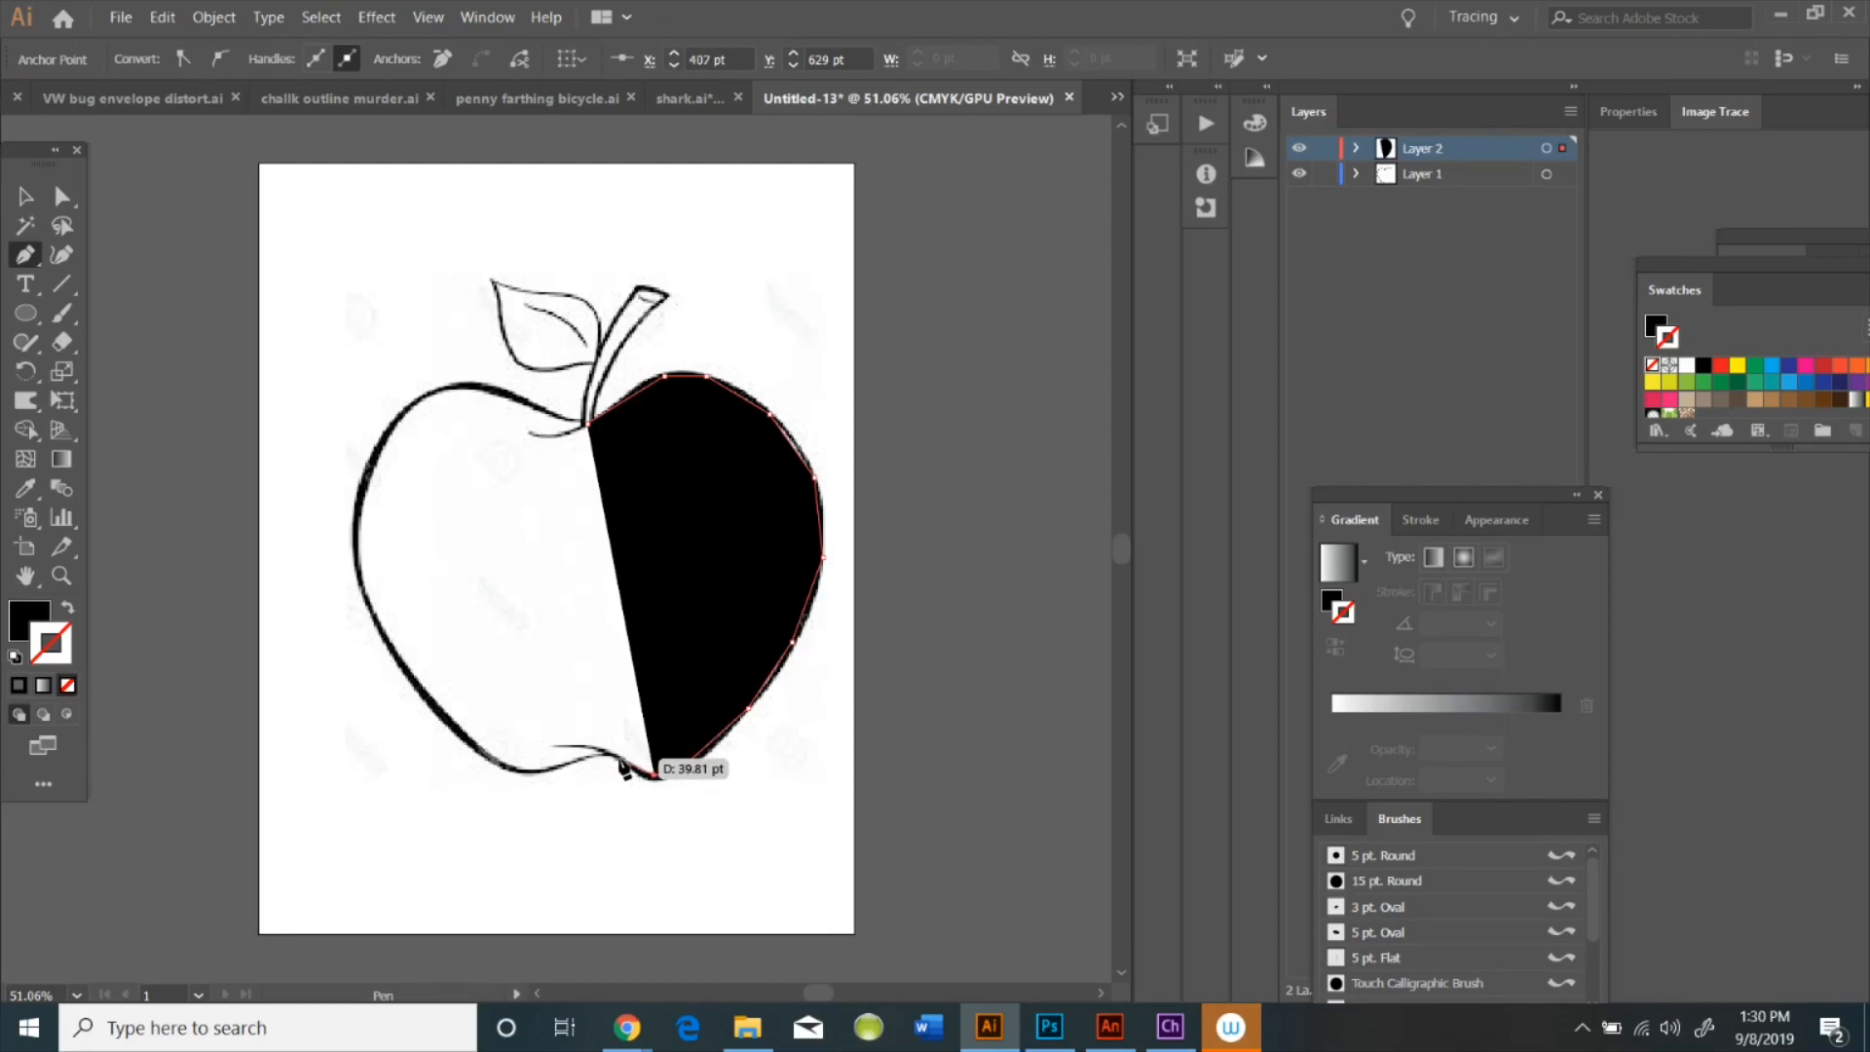
# Continue the pen path through the bottom notch and up the apple's left side, closing it at the stem base
pyautogui.click(610, 752)
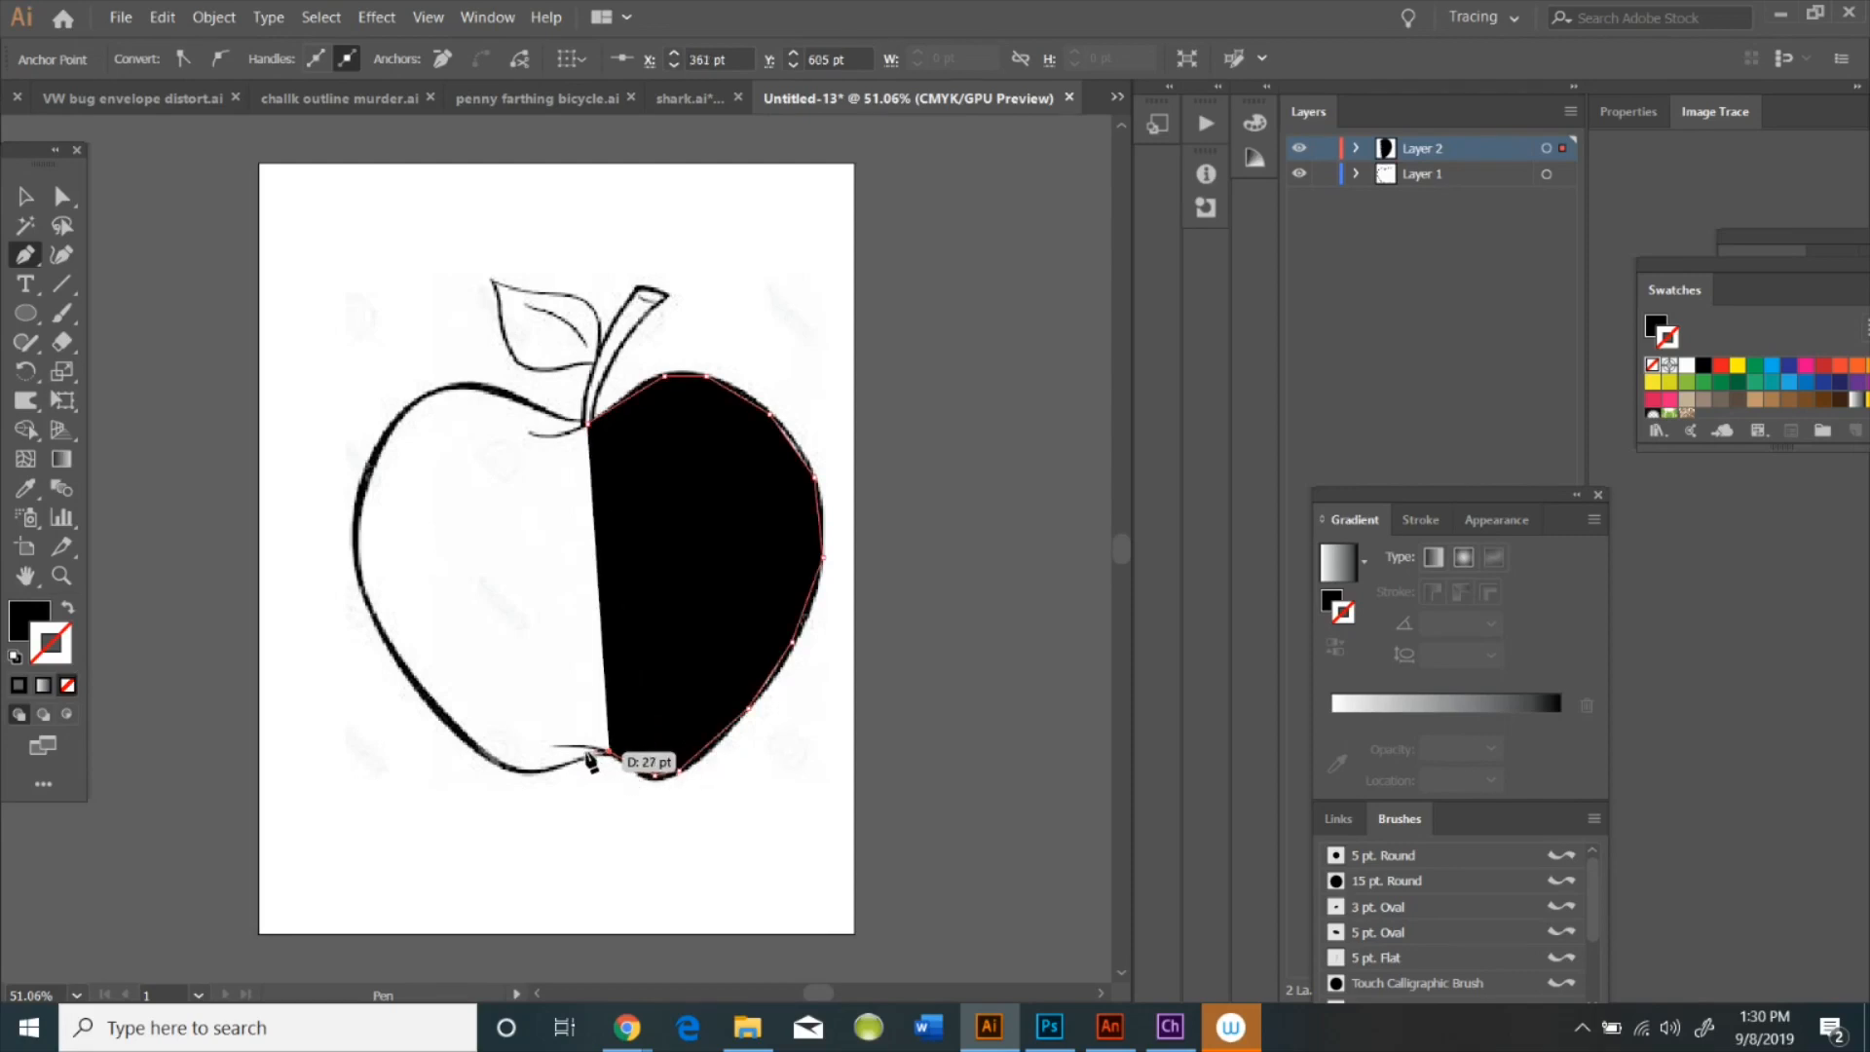
pyautogui.click(587, 754)
pyautogui.click(554, 764)
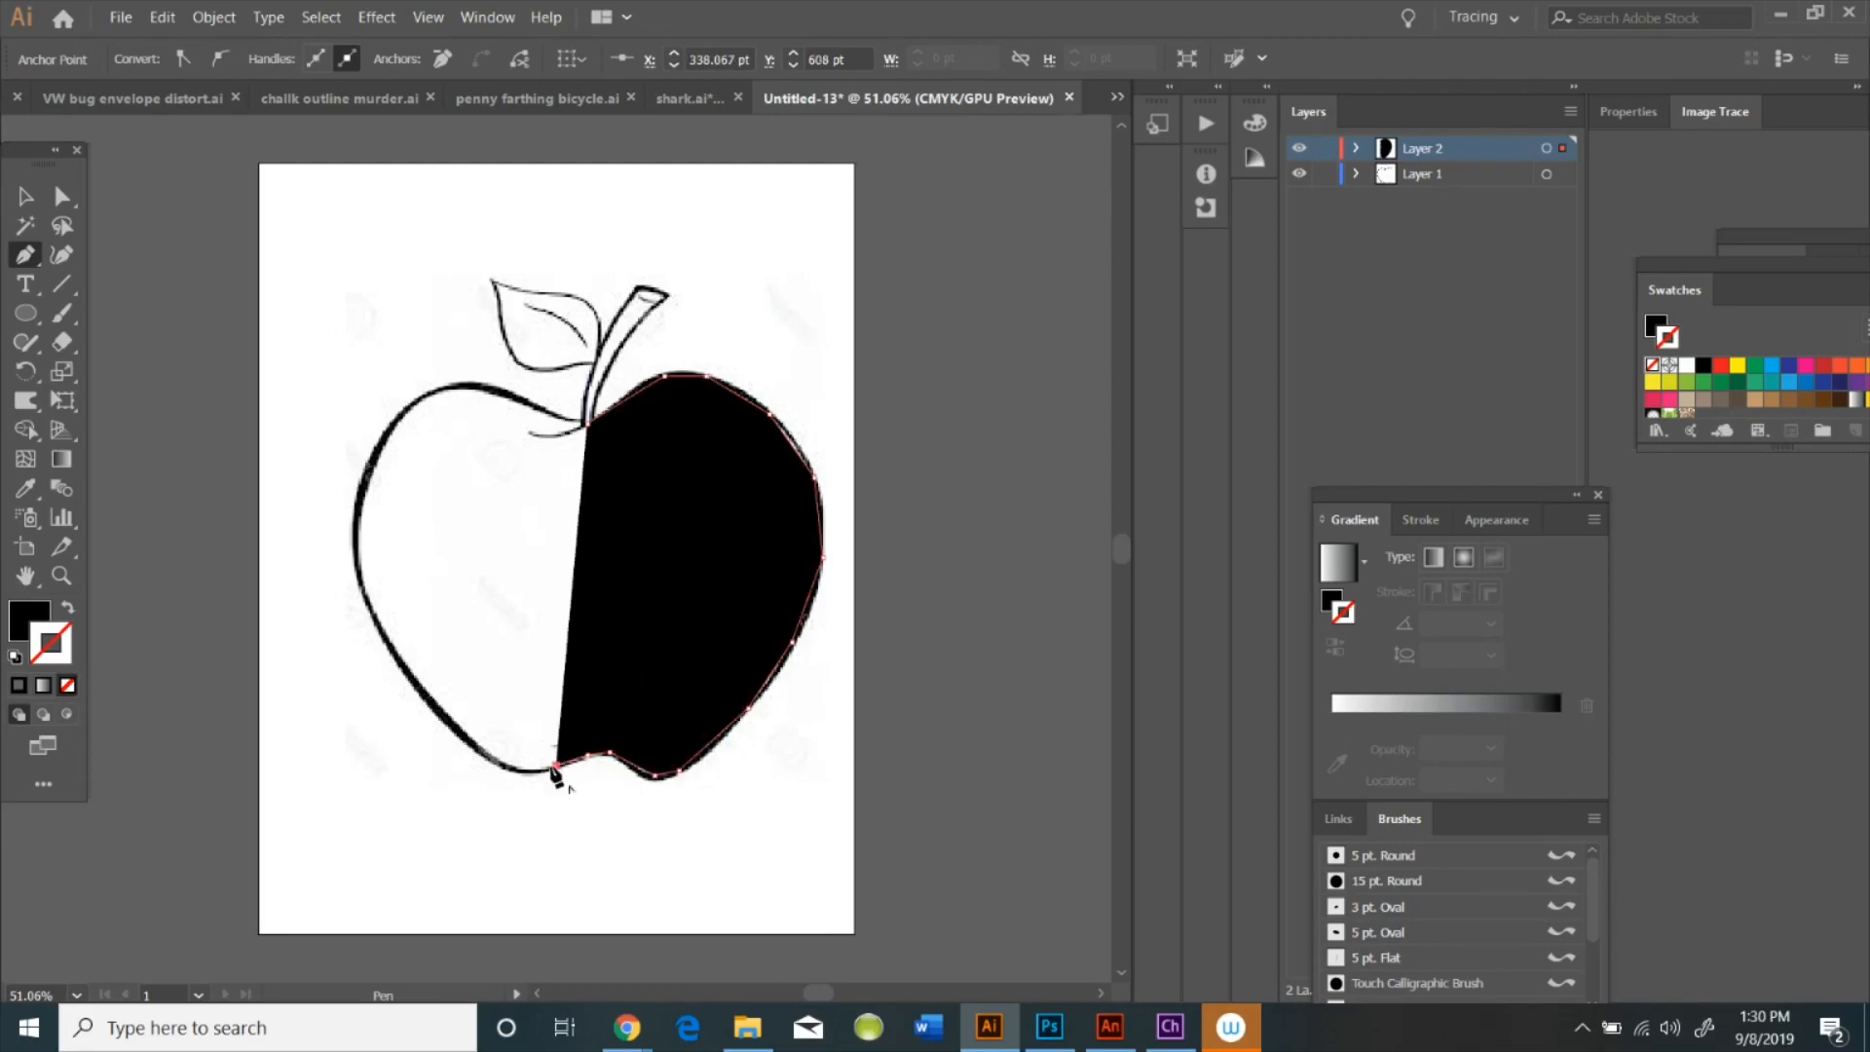
pyautogui.moveTo(519, 767); pyautogui.dragTo(386, 648)
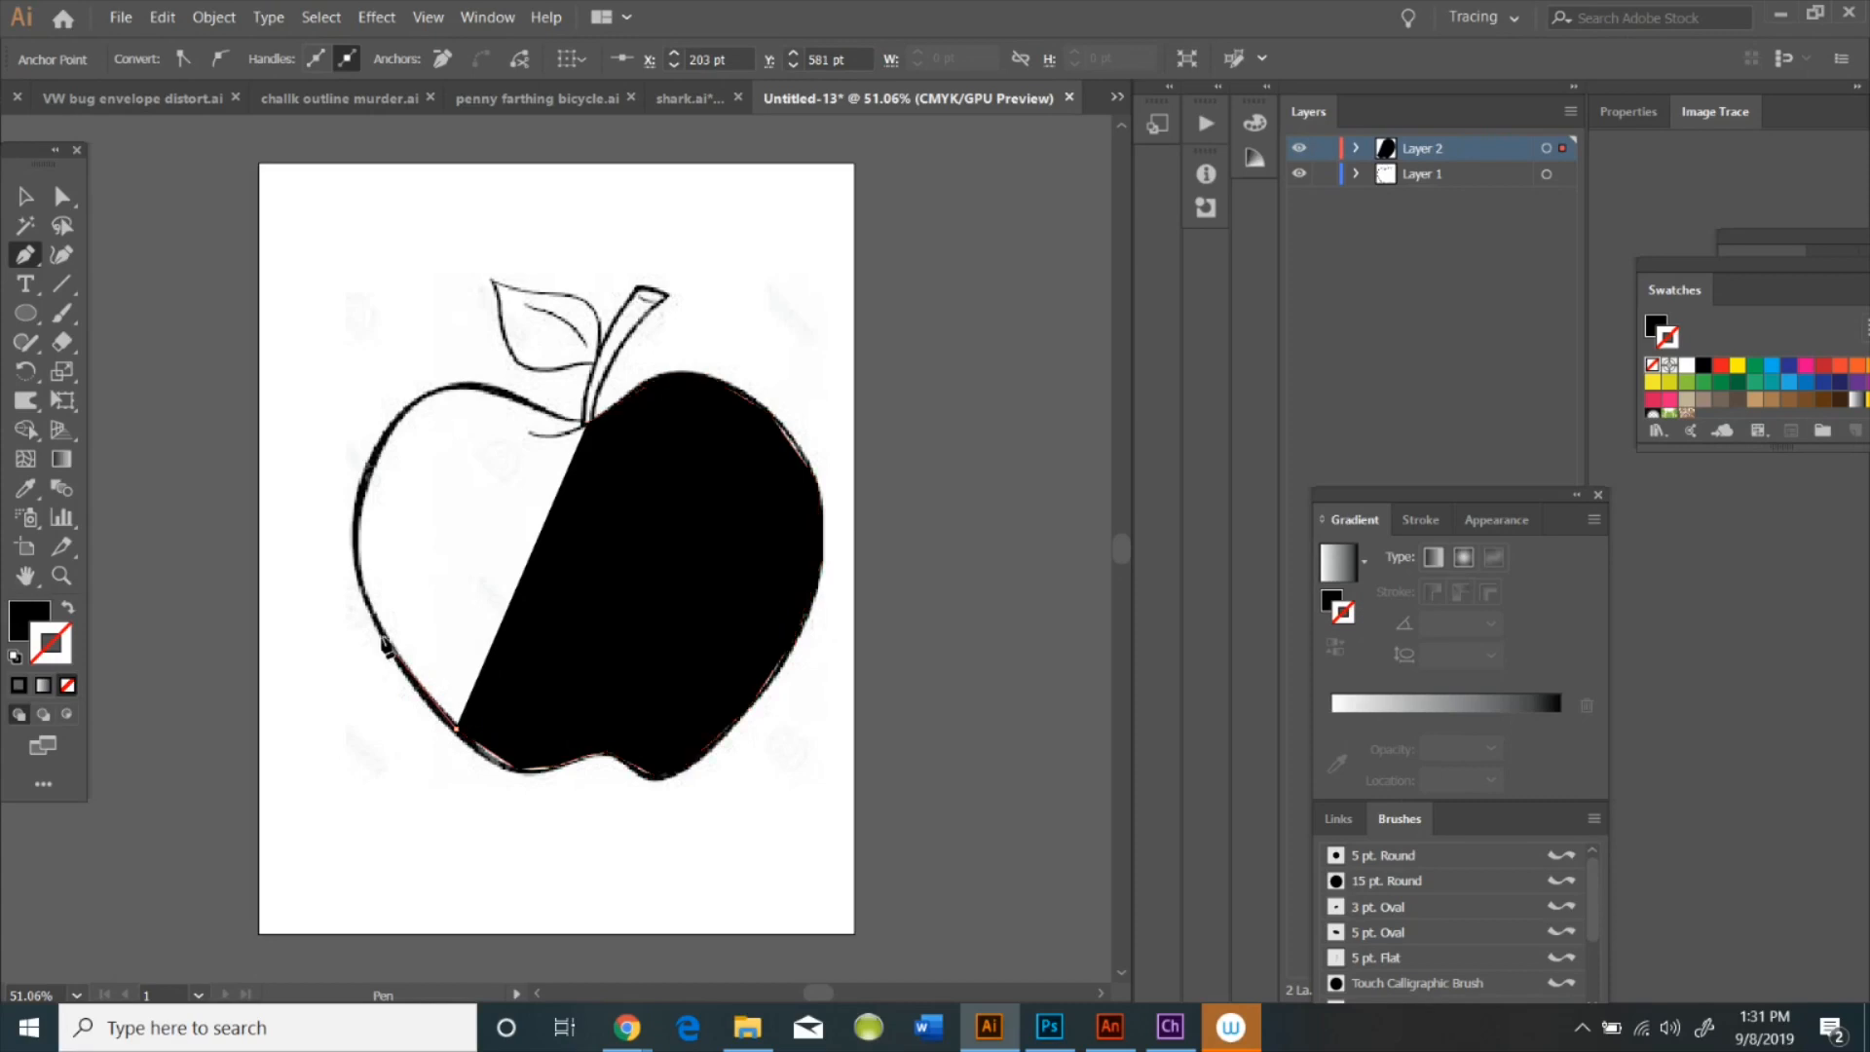
pyautogui.click(384, 638)
pyautogui.click(351, 548)
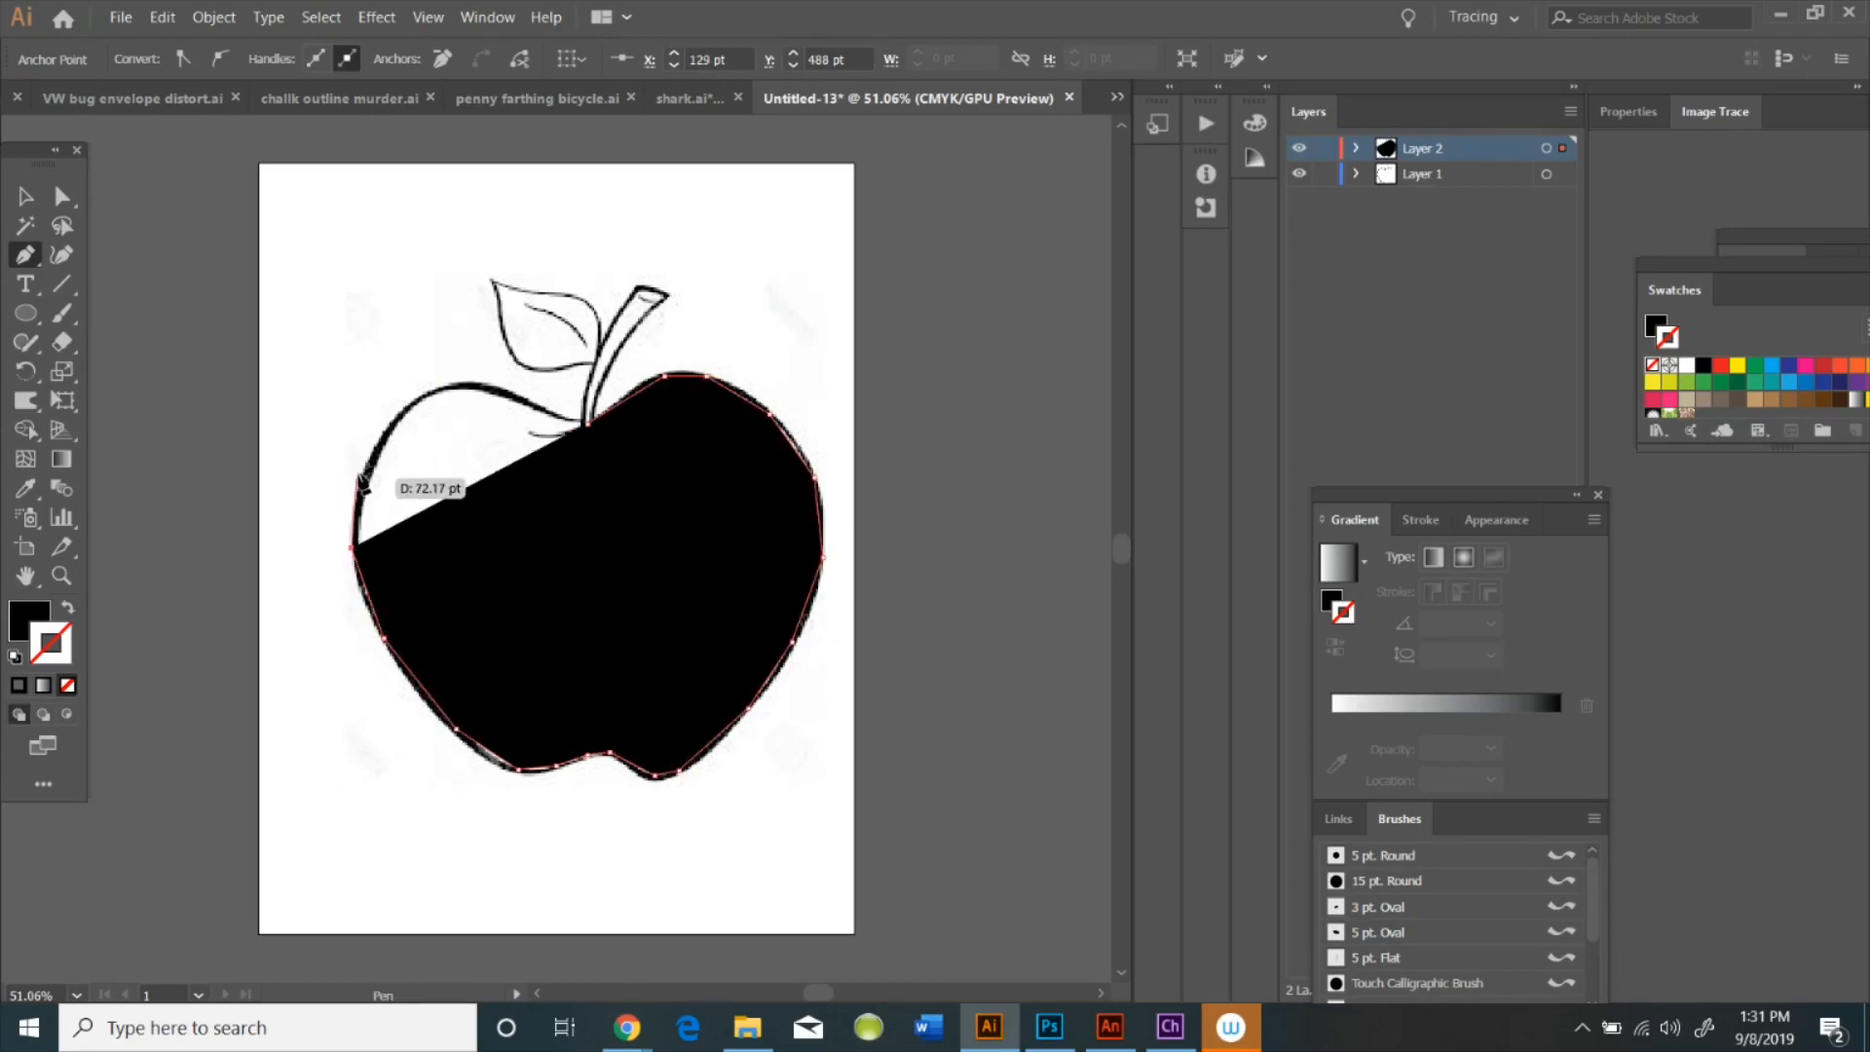
pyautogui.click(389, 423)
pyautogui.click(447, 384)
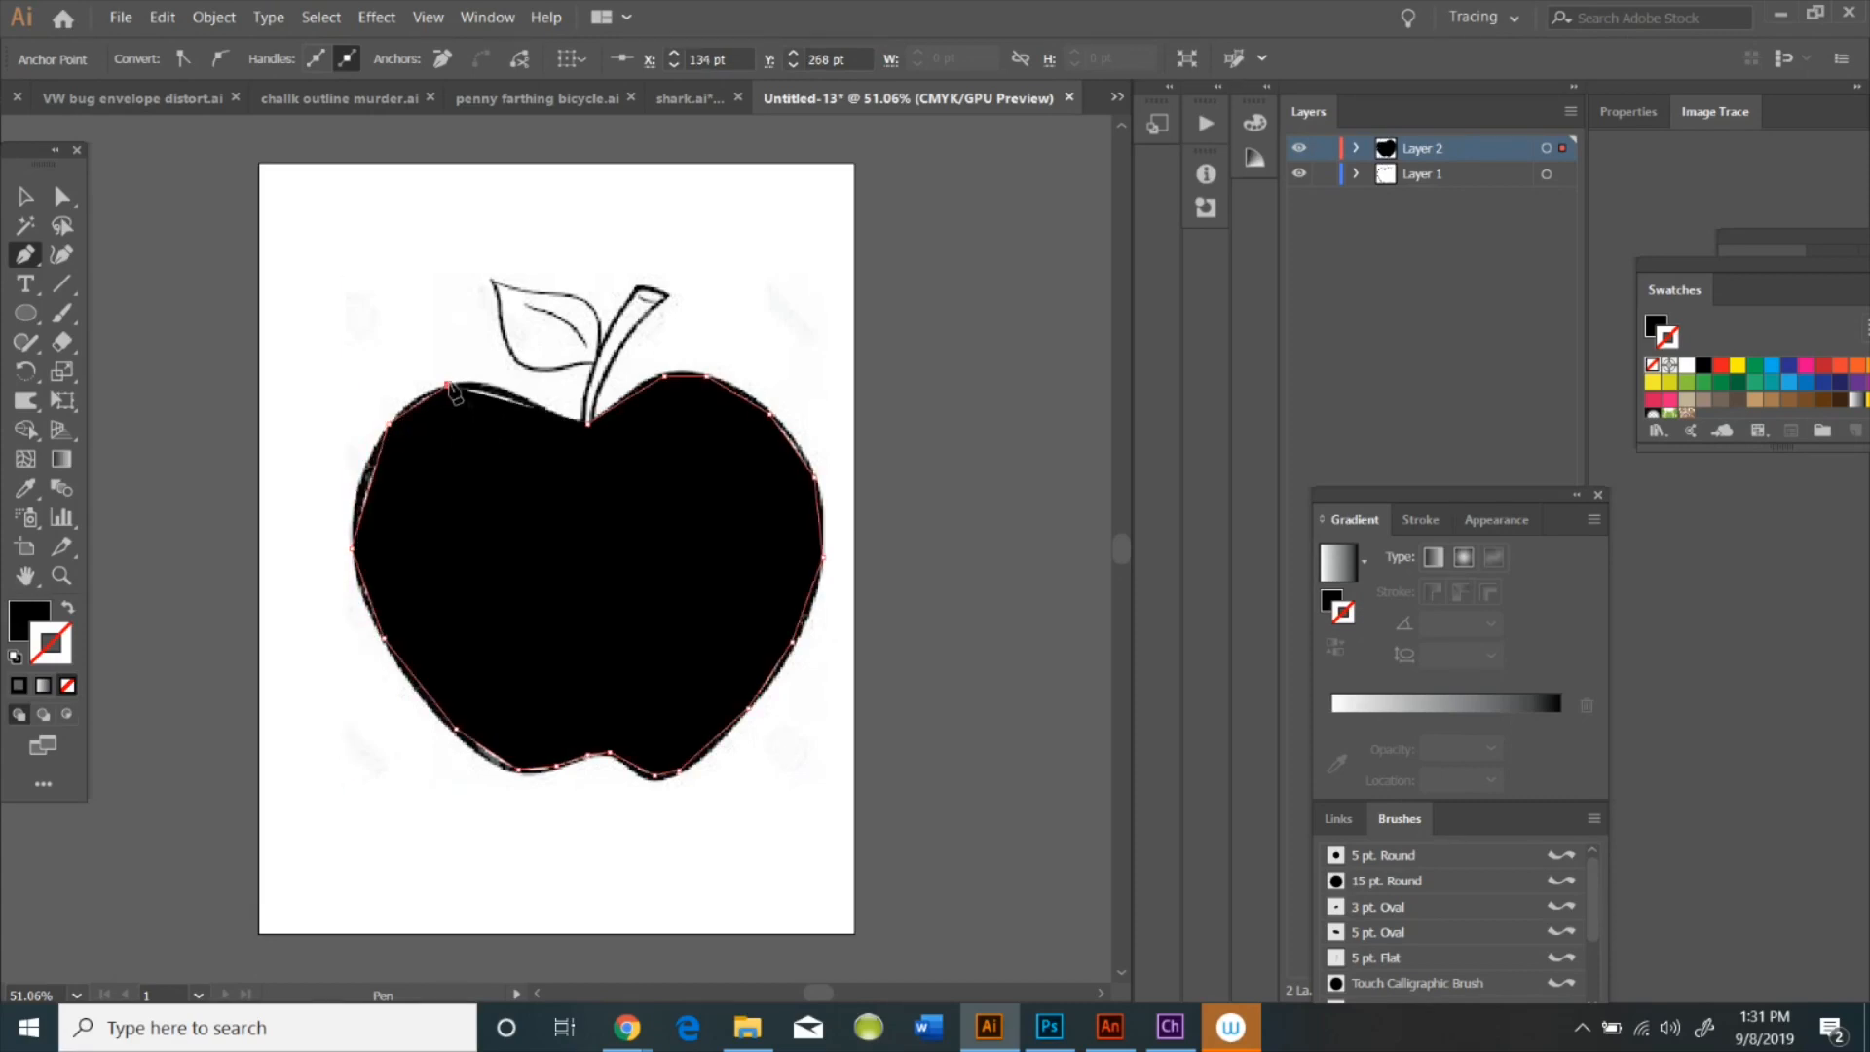
pyautogui.click(517, 396)
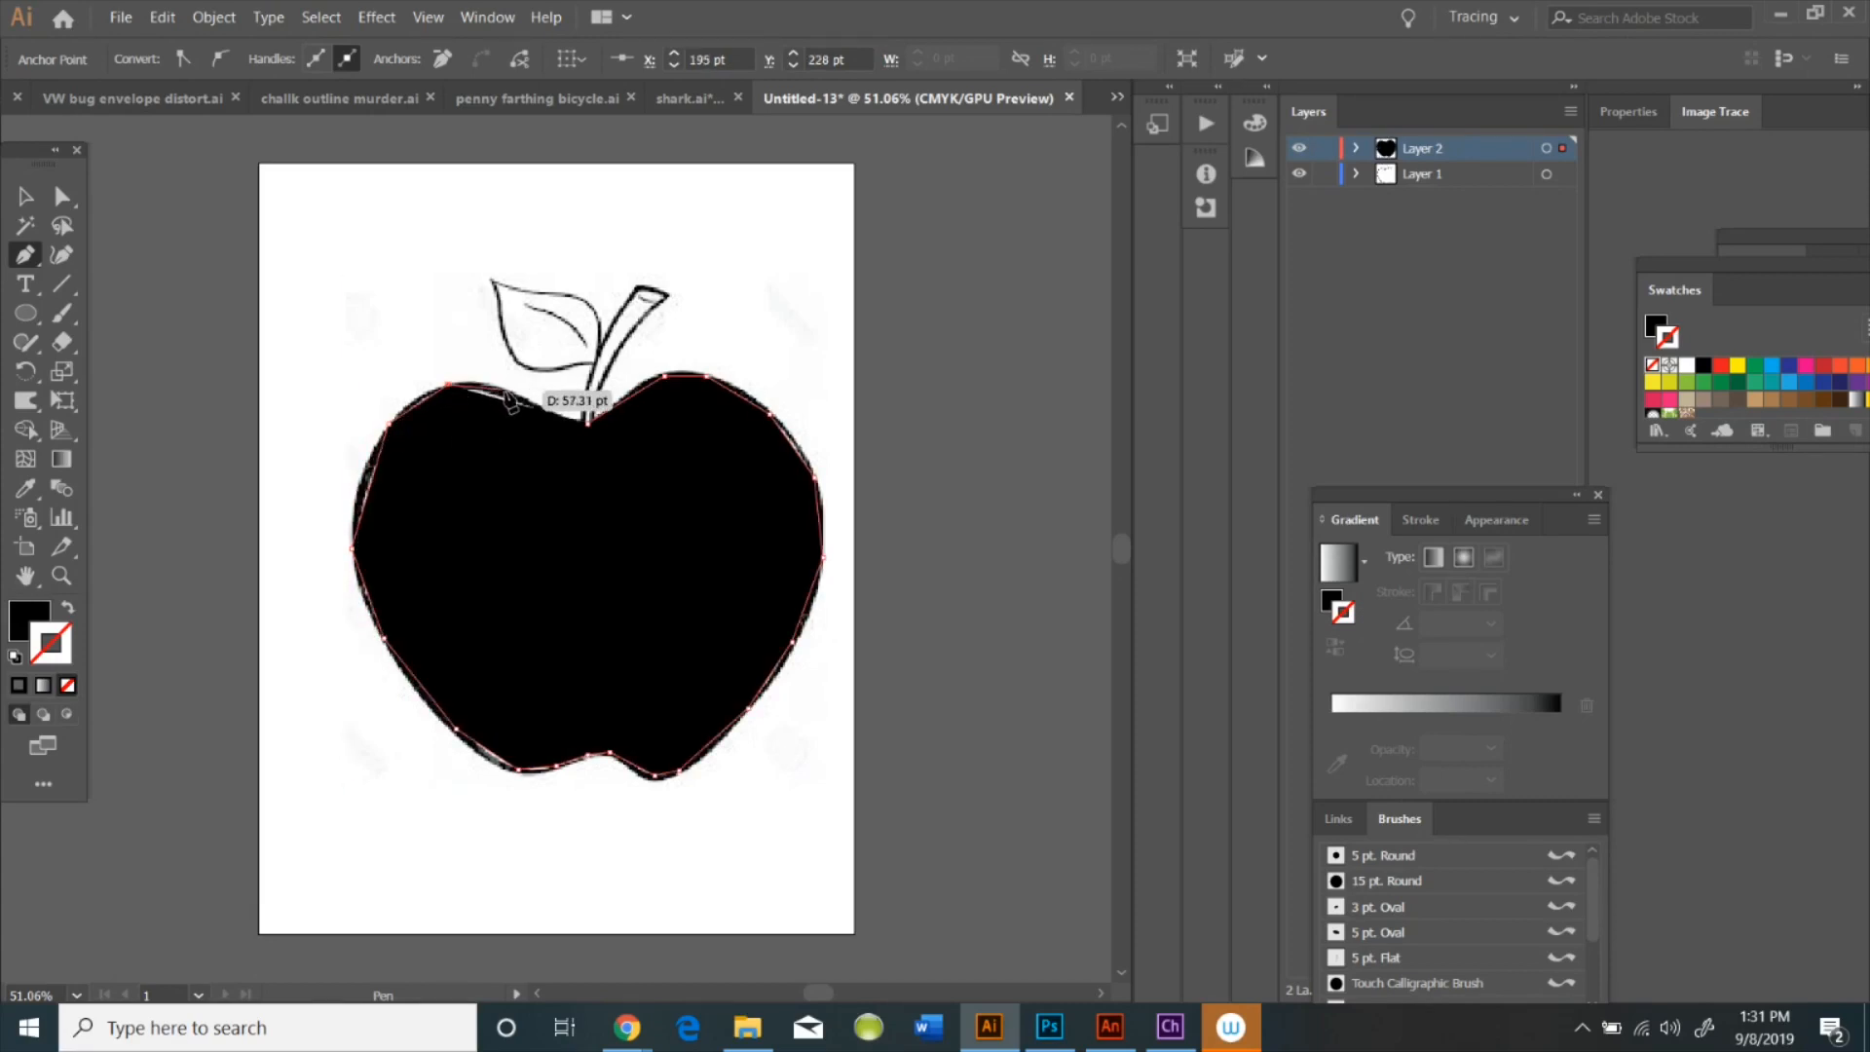
pyautogui.click(587, 425)
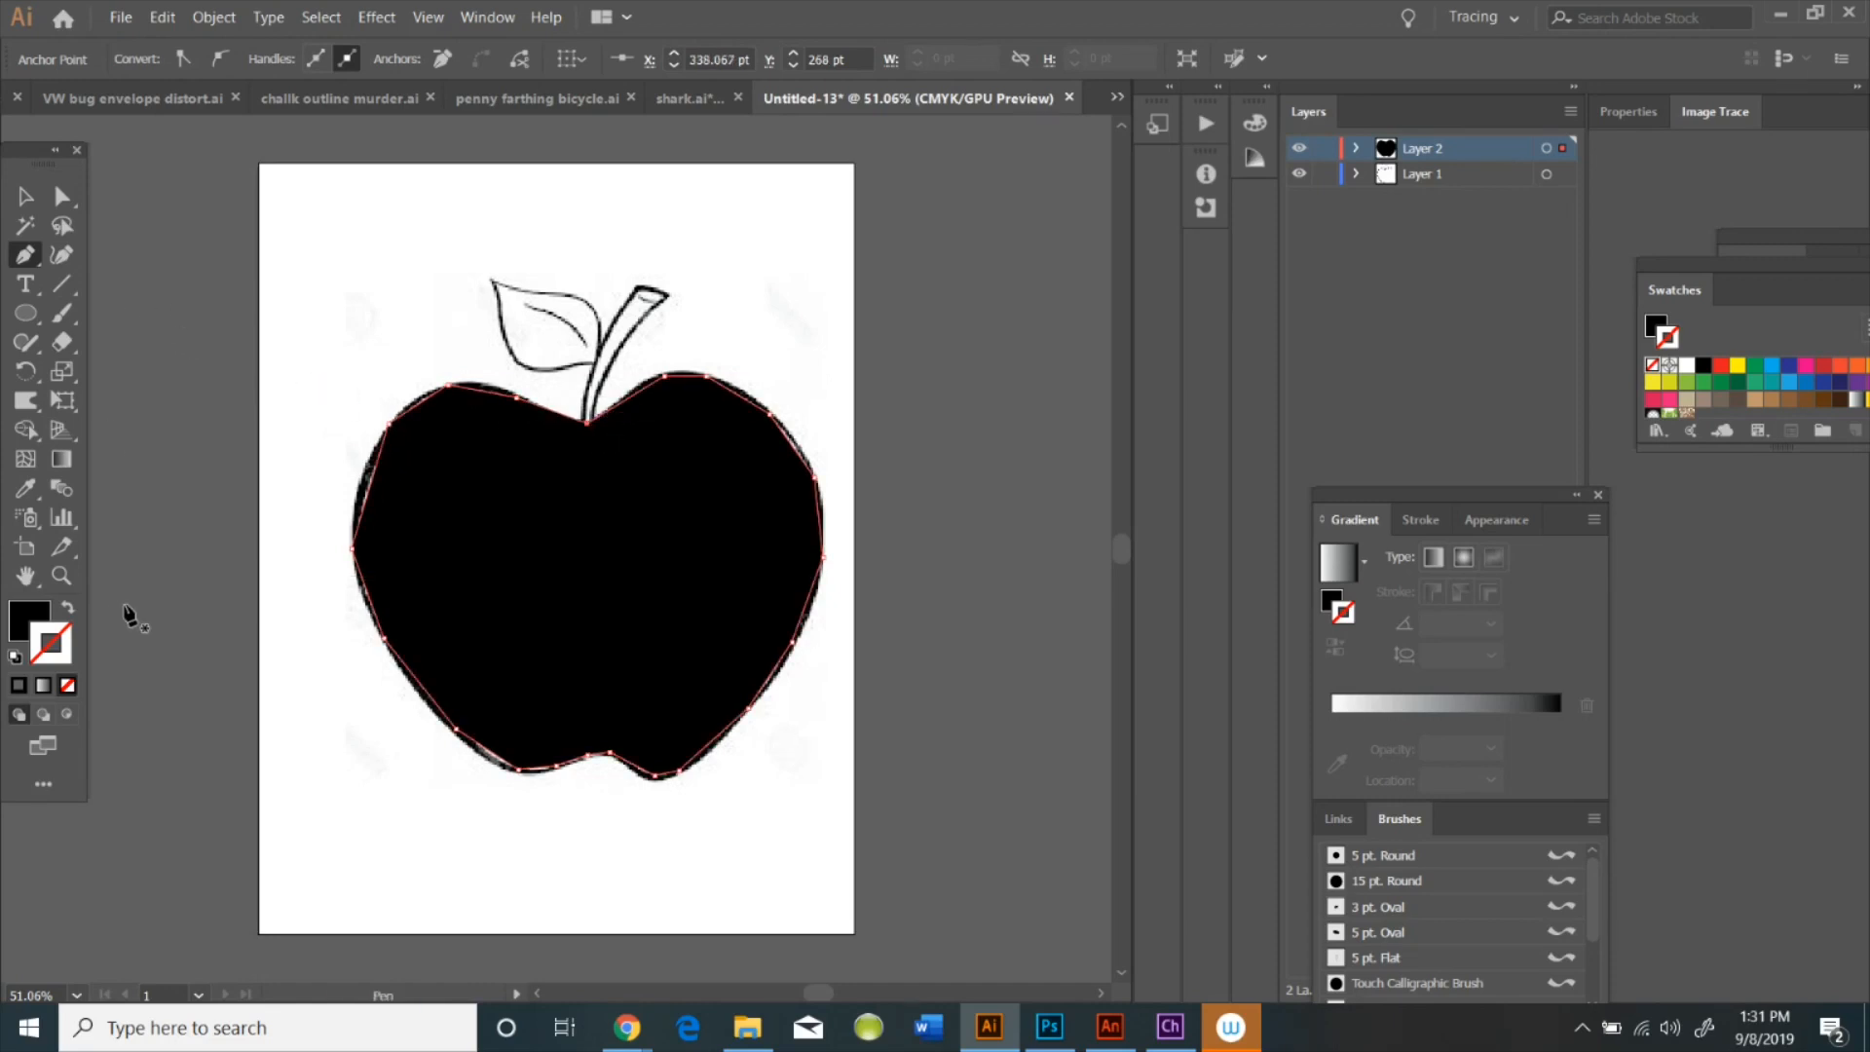
# Remove the fill from the traced apple path, leaving it with neither fill nor stroke
pyautogui.click(28, 612)
pyautogui.click(67, 684)
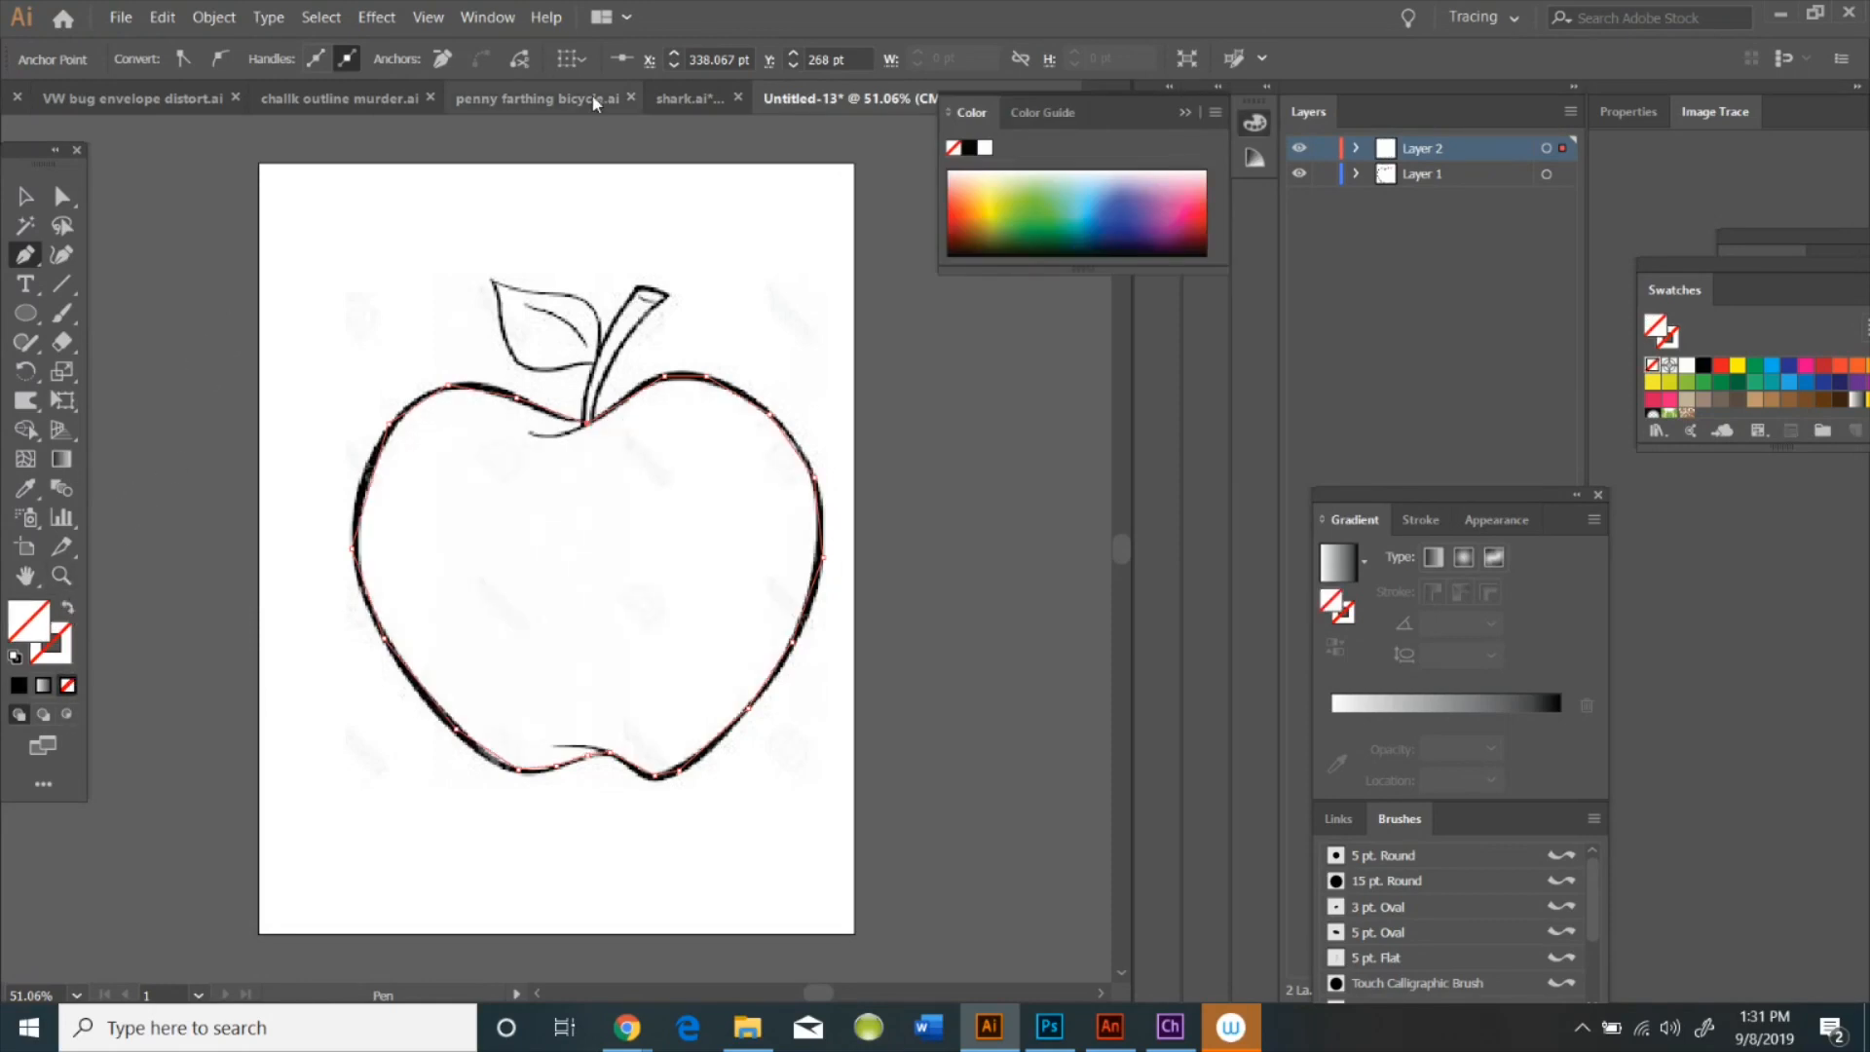
pyautogui.click(24, 284)
pyautogui.click(1184, 112)
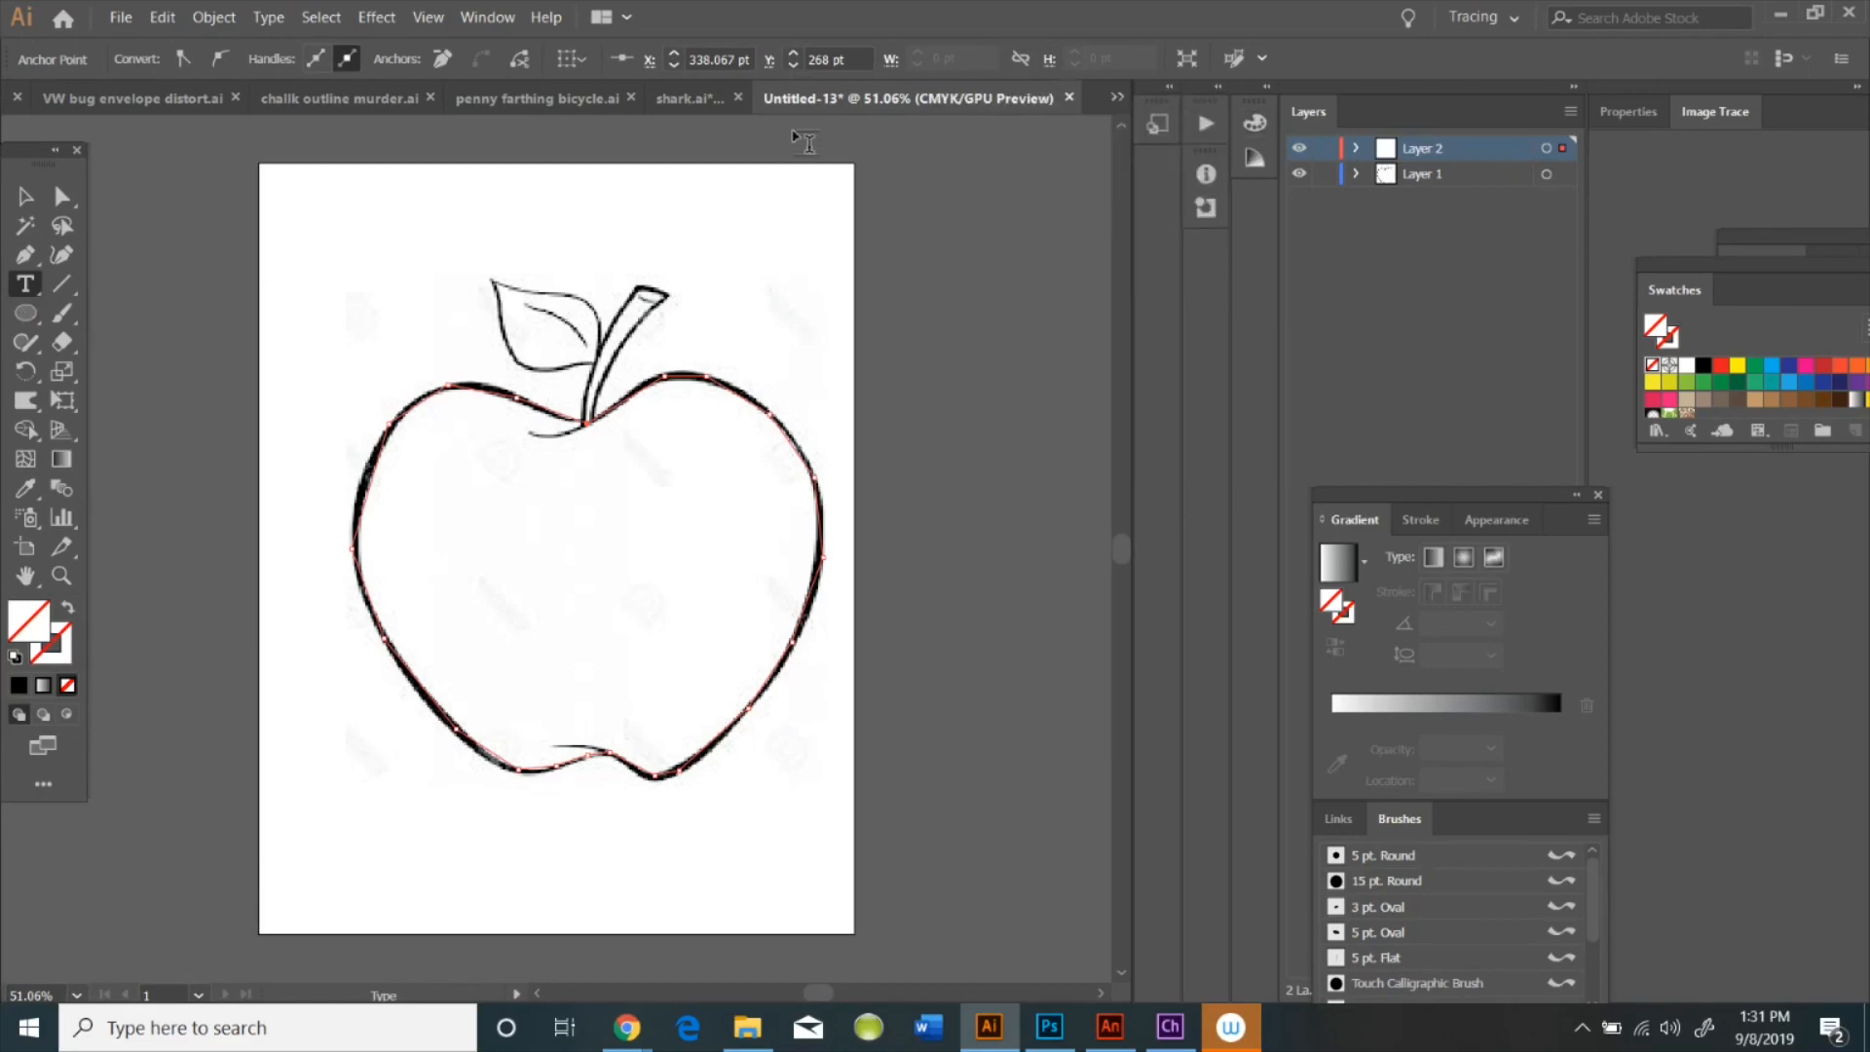
# Start a point text above the apple's stem and set its font to Tw Cen MT Condensed Extra Bold
pyautogui.click(24, 196)
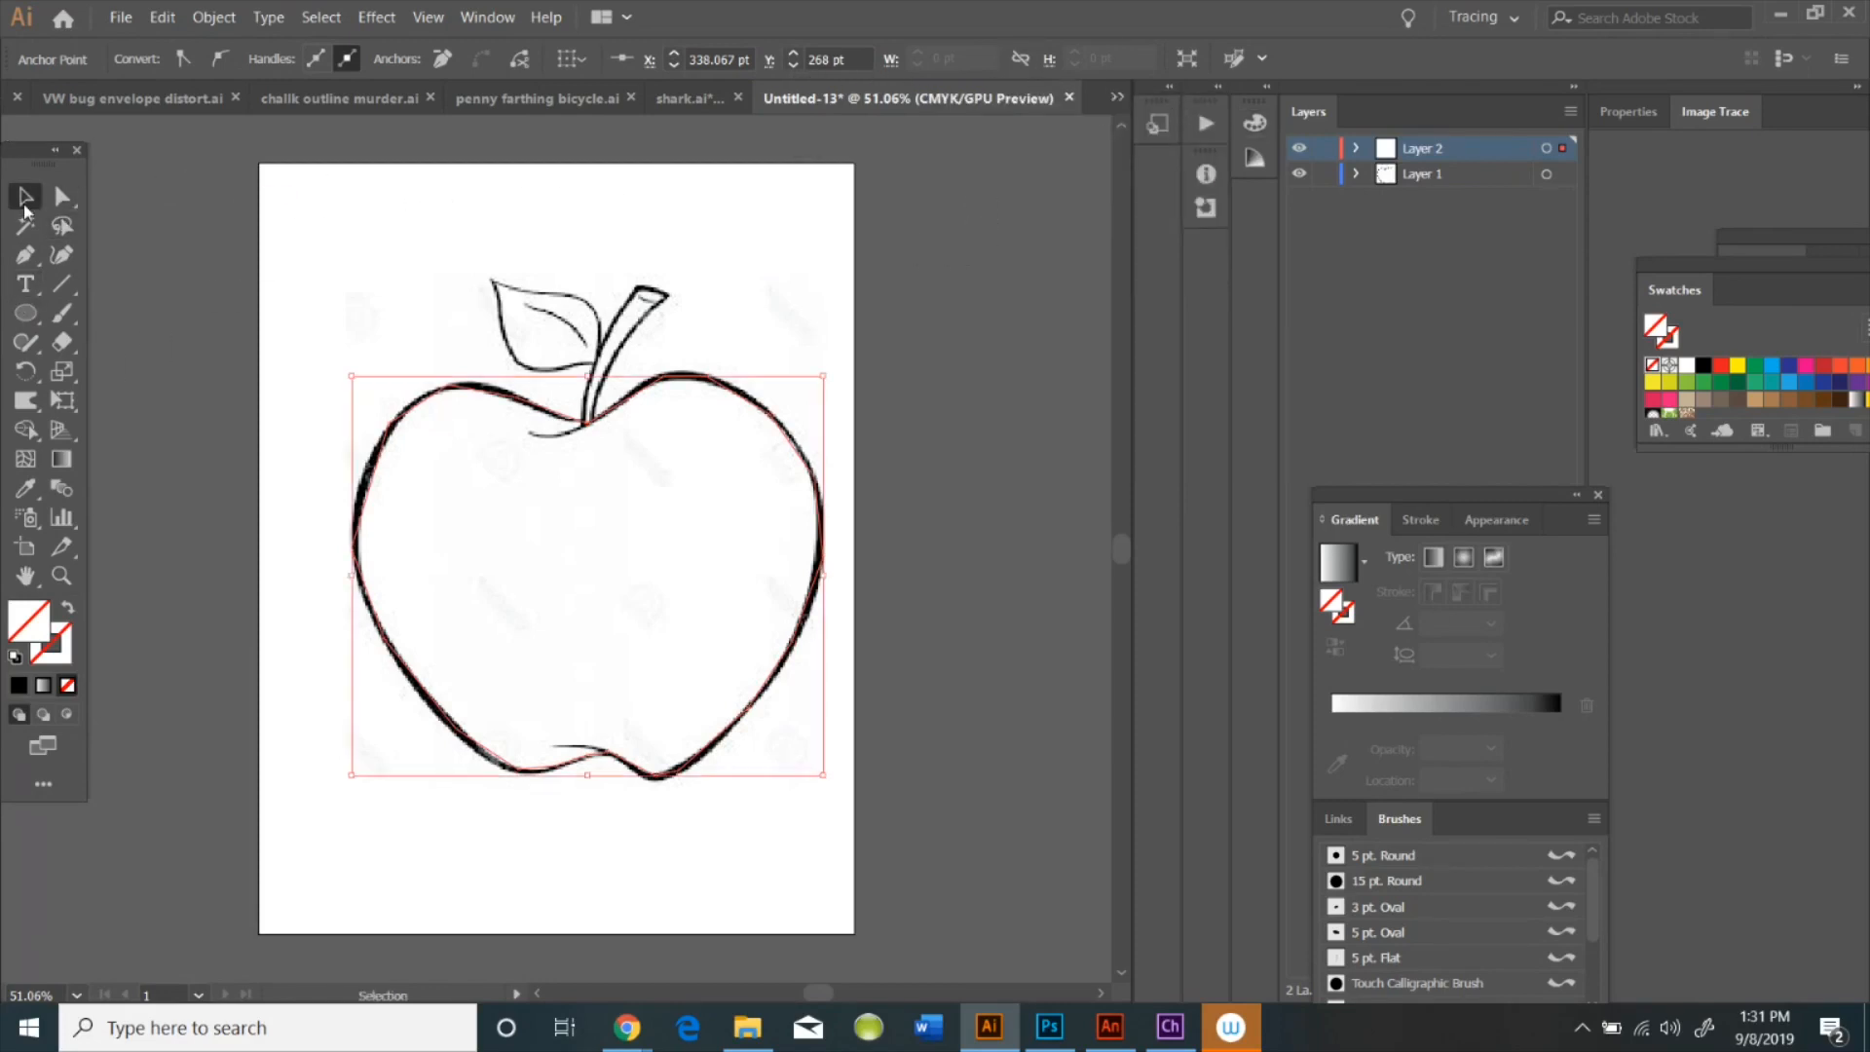
pyautogui.click(27, 284)
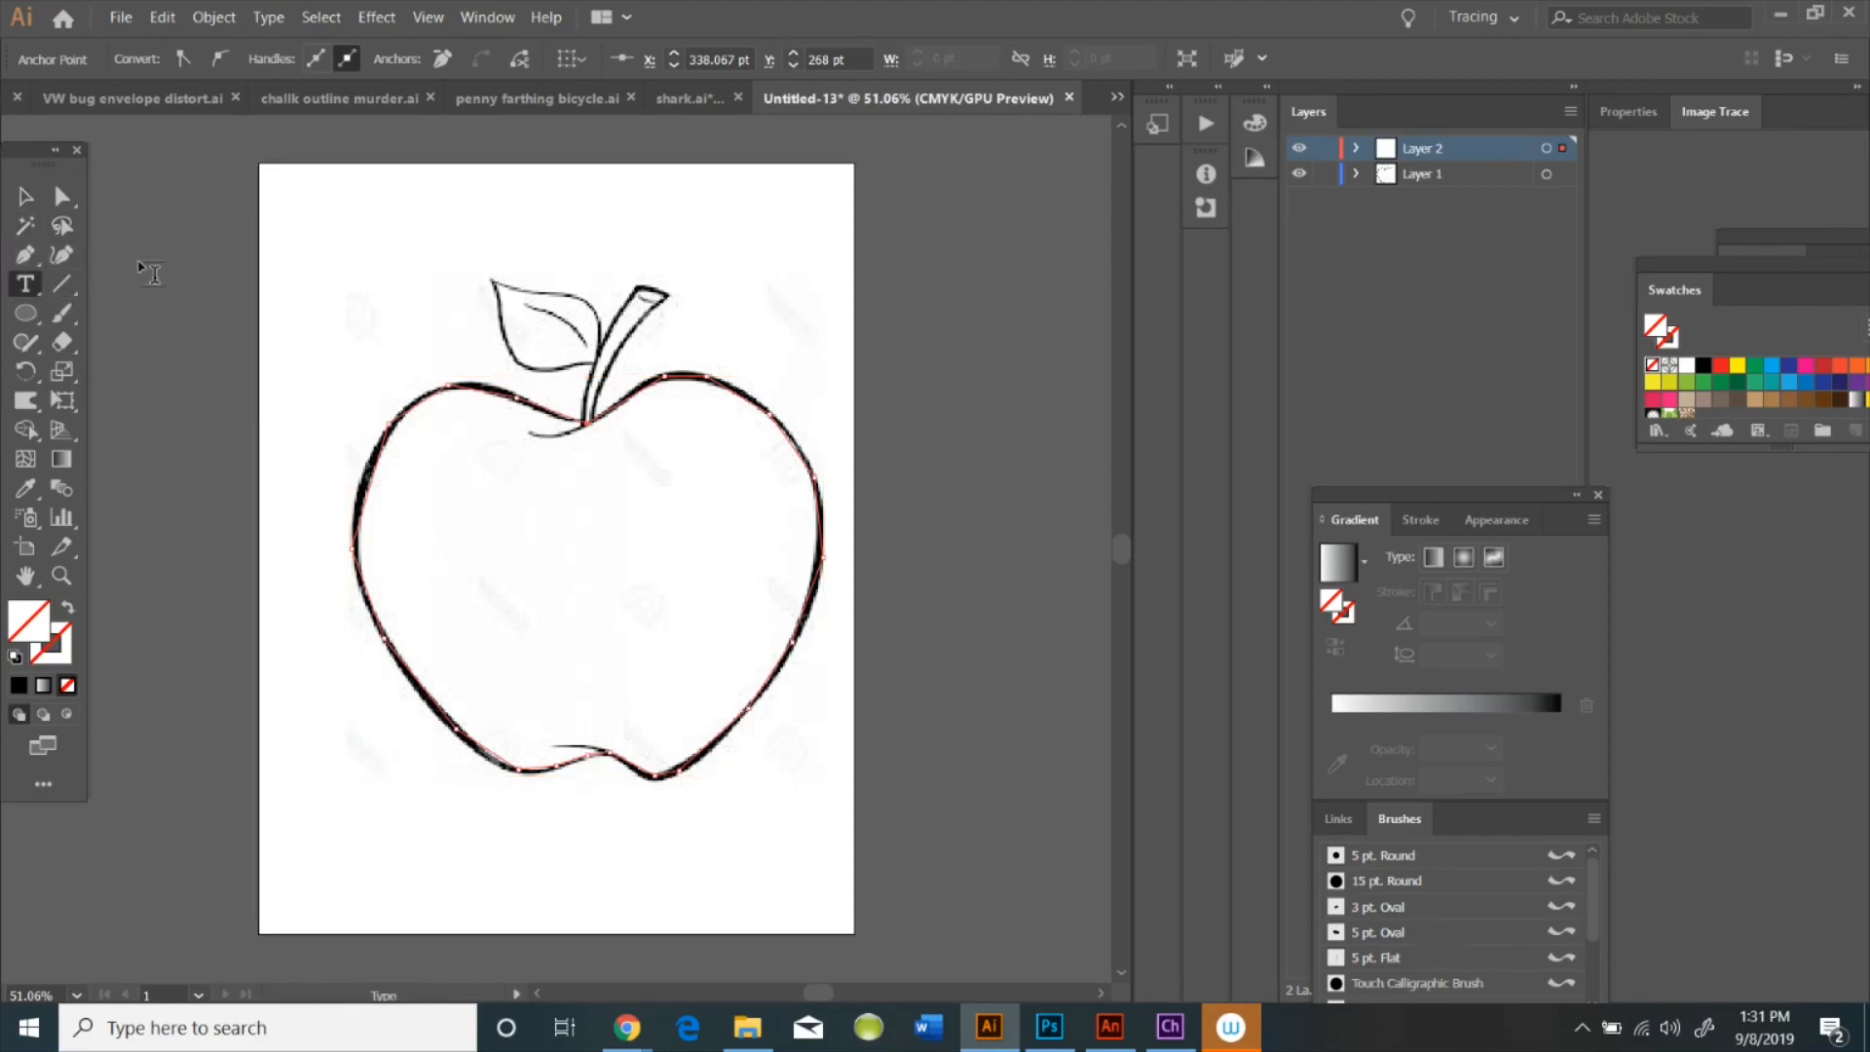
pyautogui.click(614, 207)
pyautogui.click(970, 59)
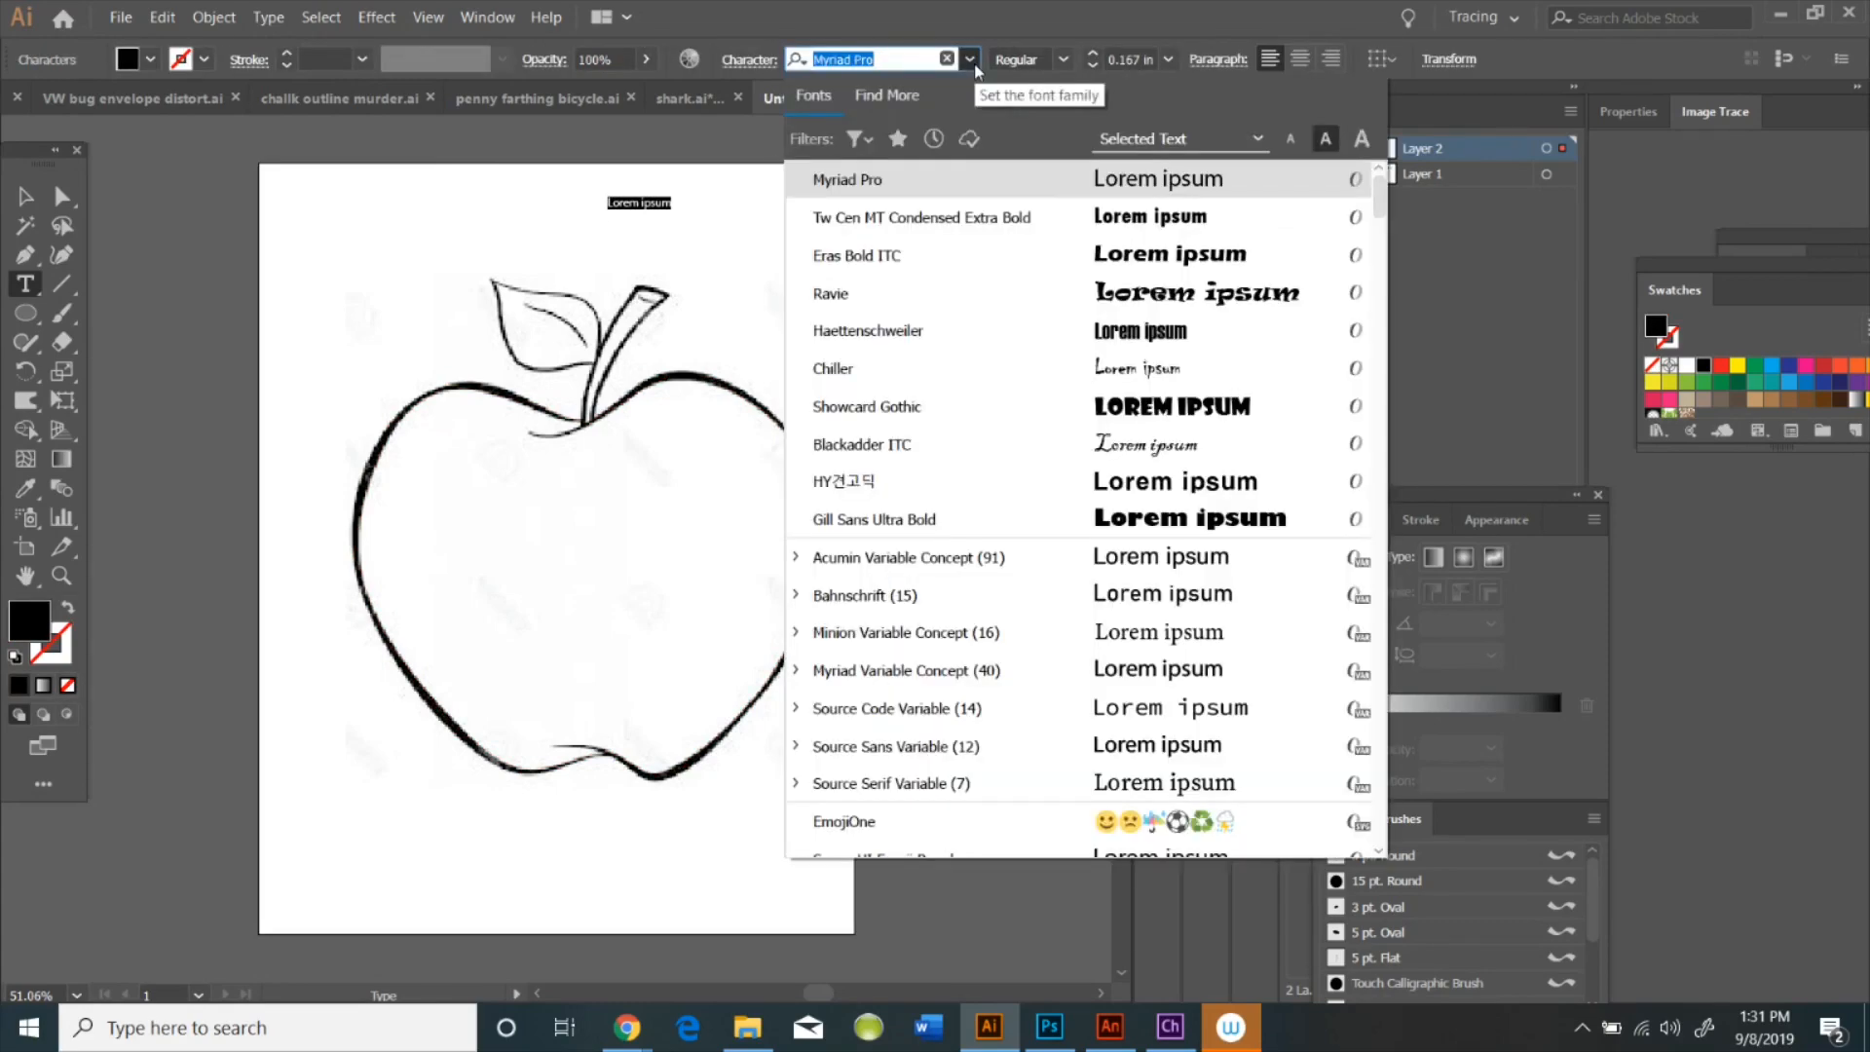
pyautogui.scroll(-2, 1117, 377)
pyautogui.scroll(-20, 1116, 378)
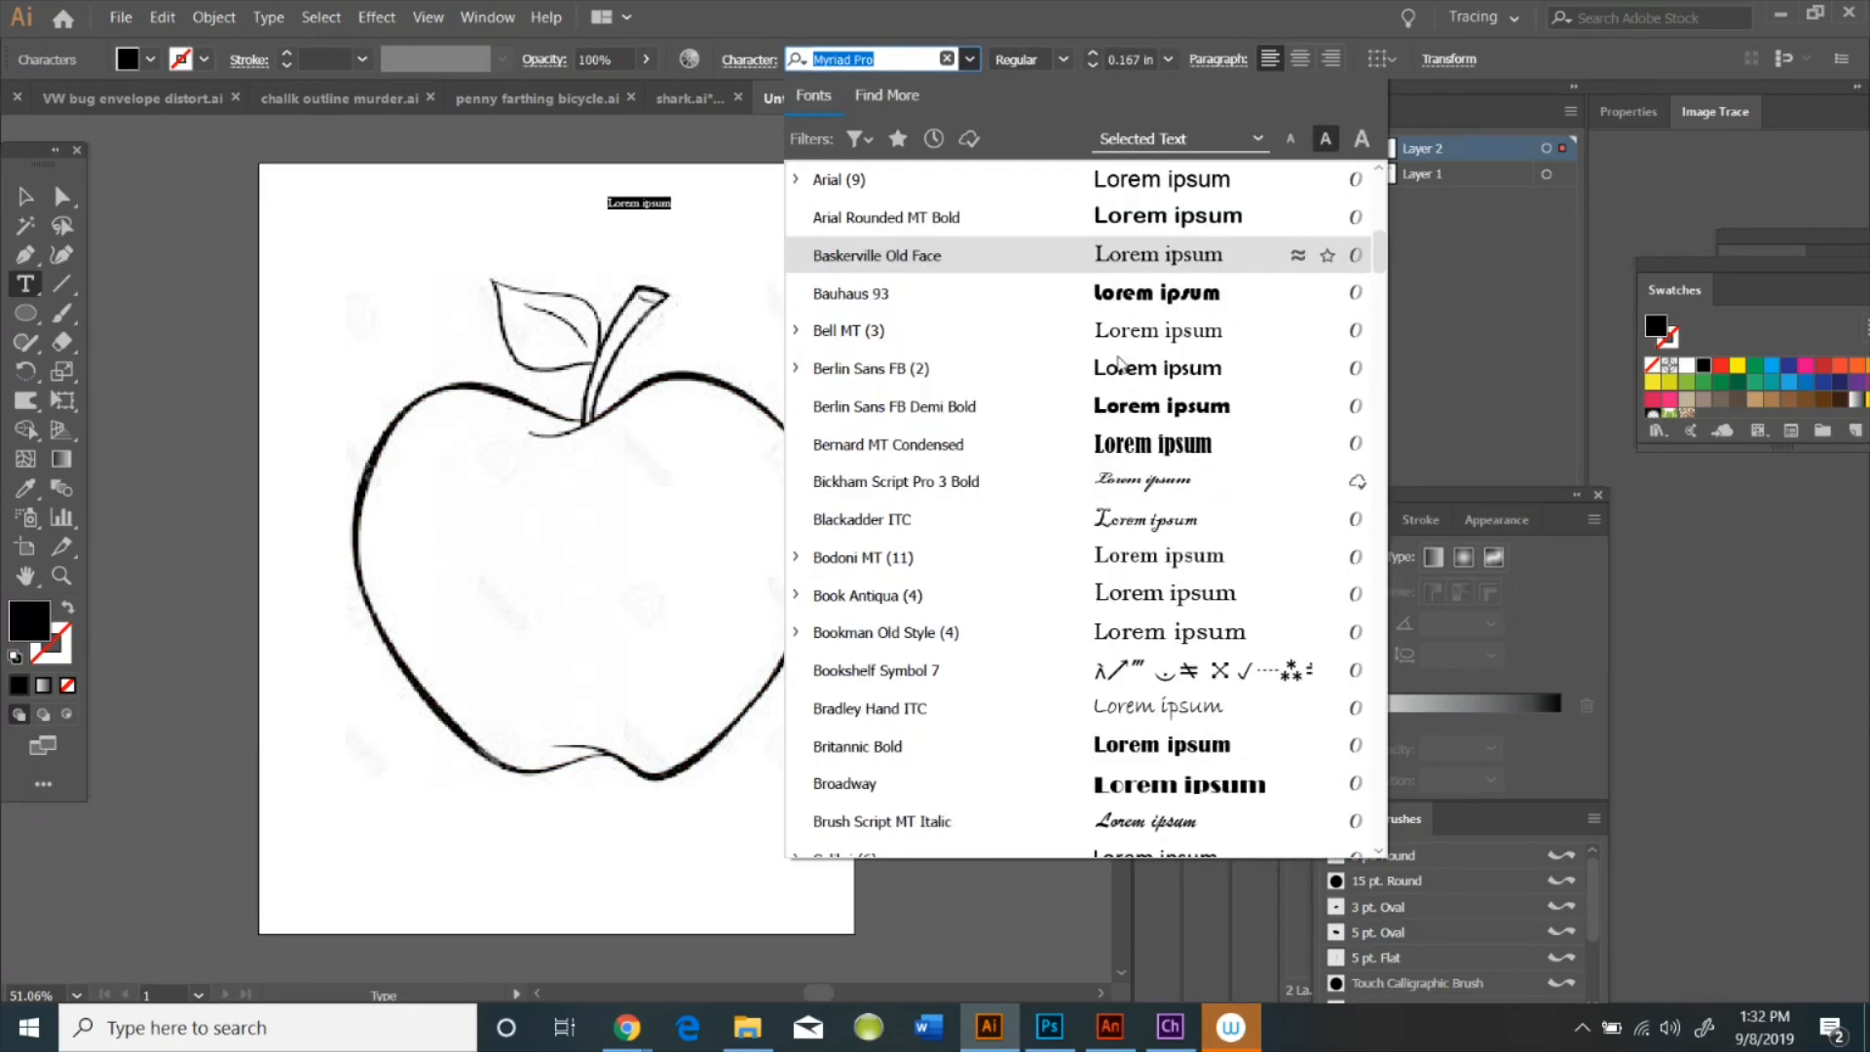
pyautogui.scroll(-20, 1117, 345)
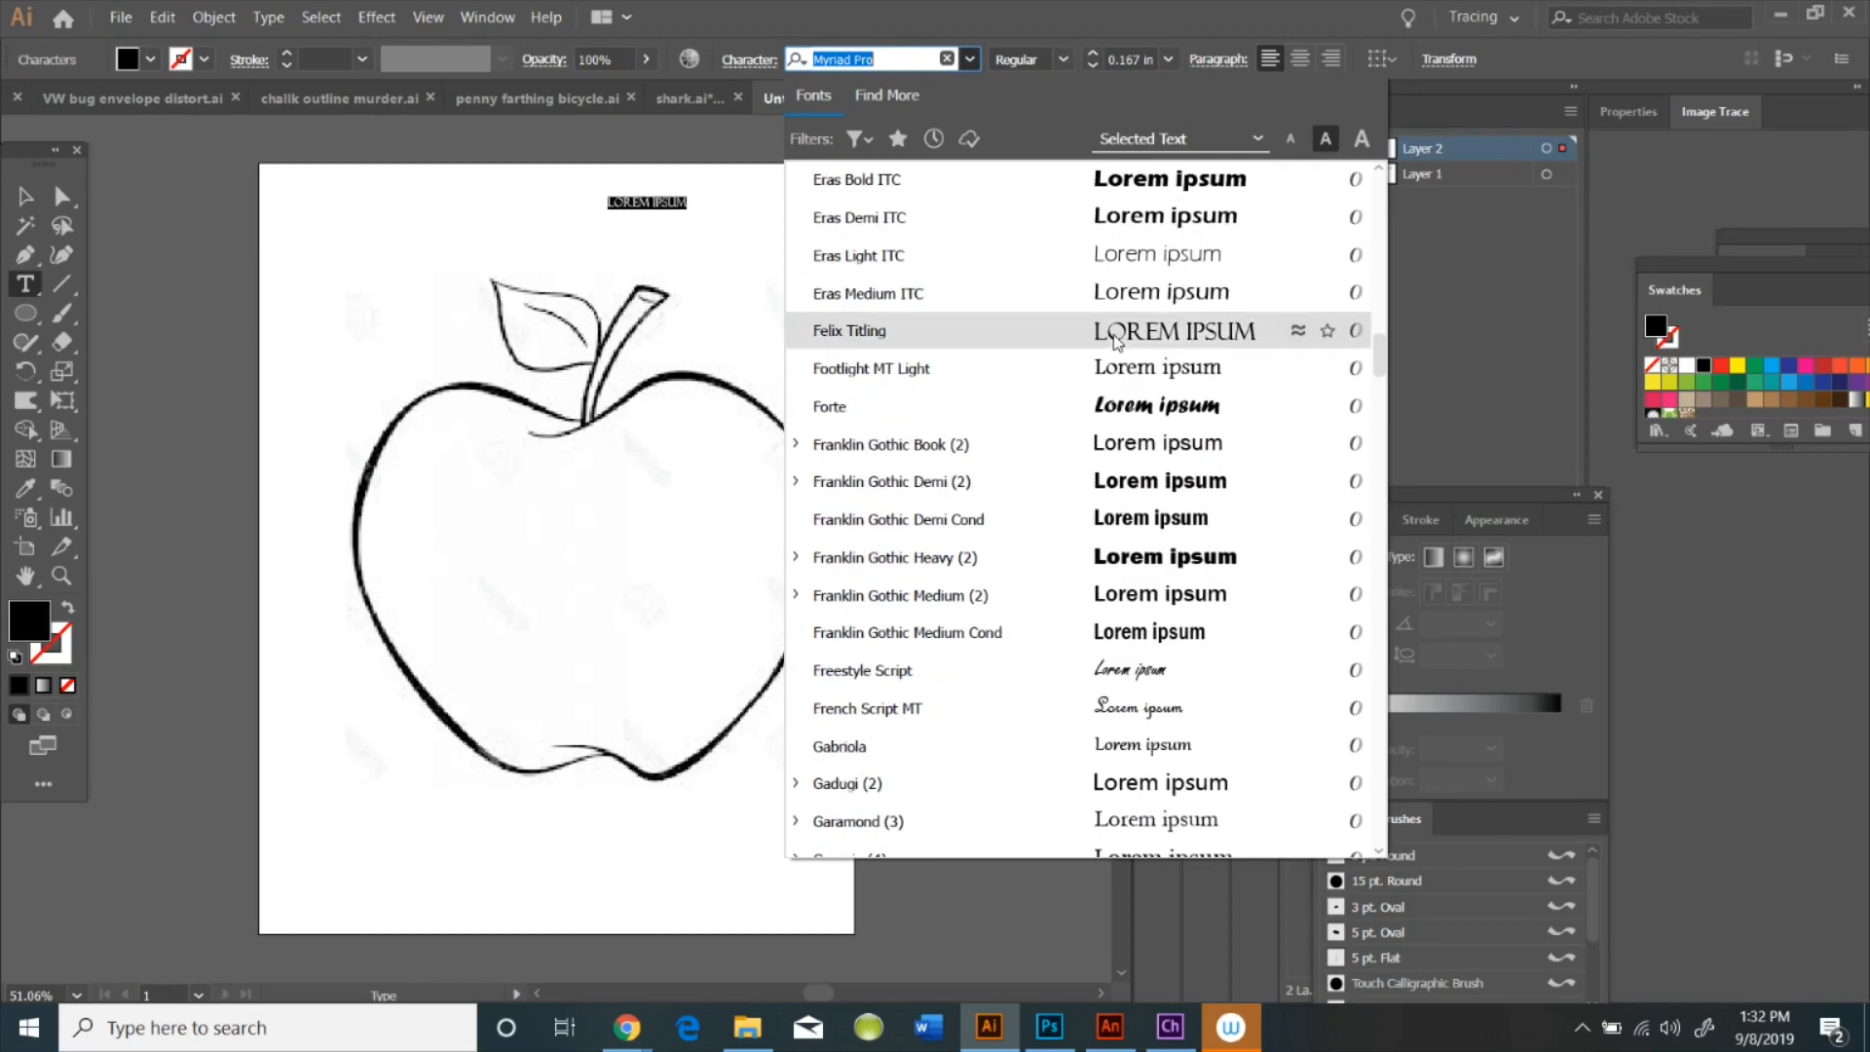
pyautogui.scroll(-20, 1115, 336)
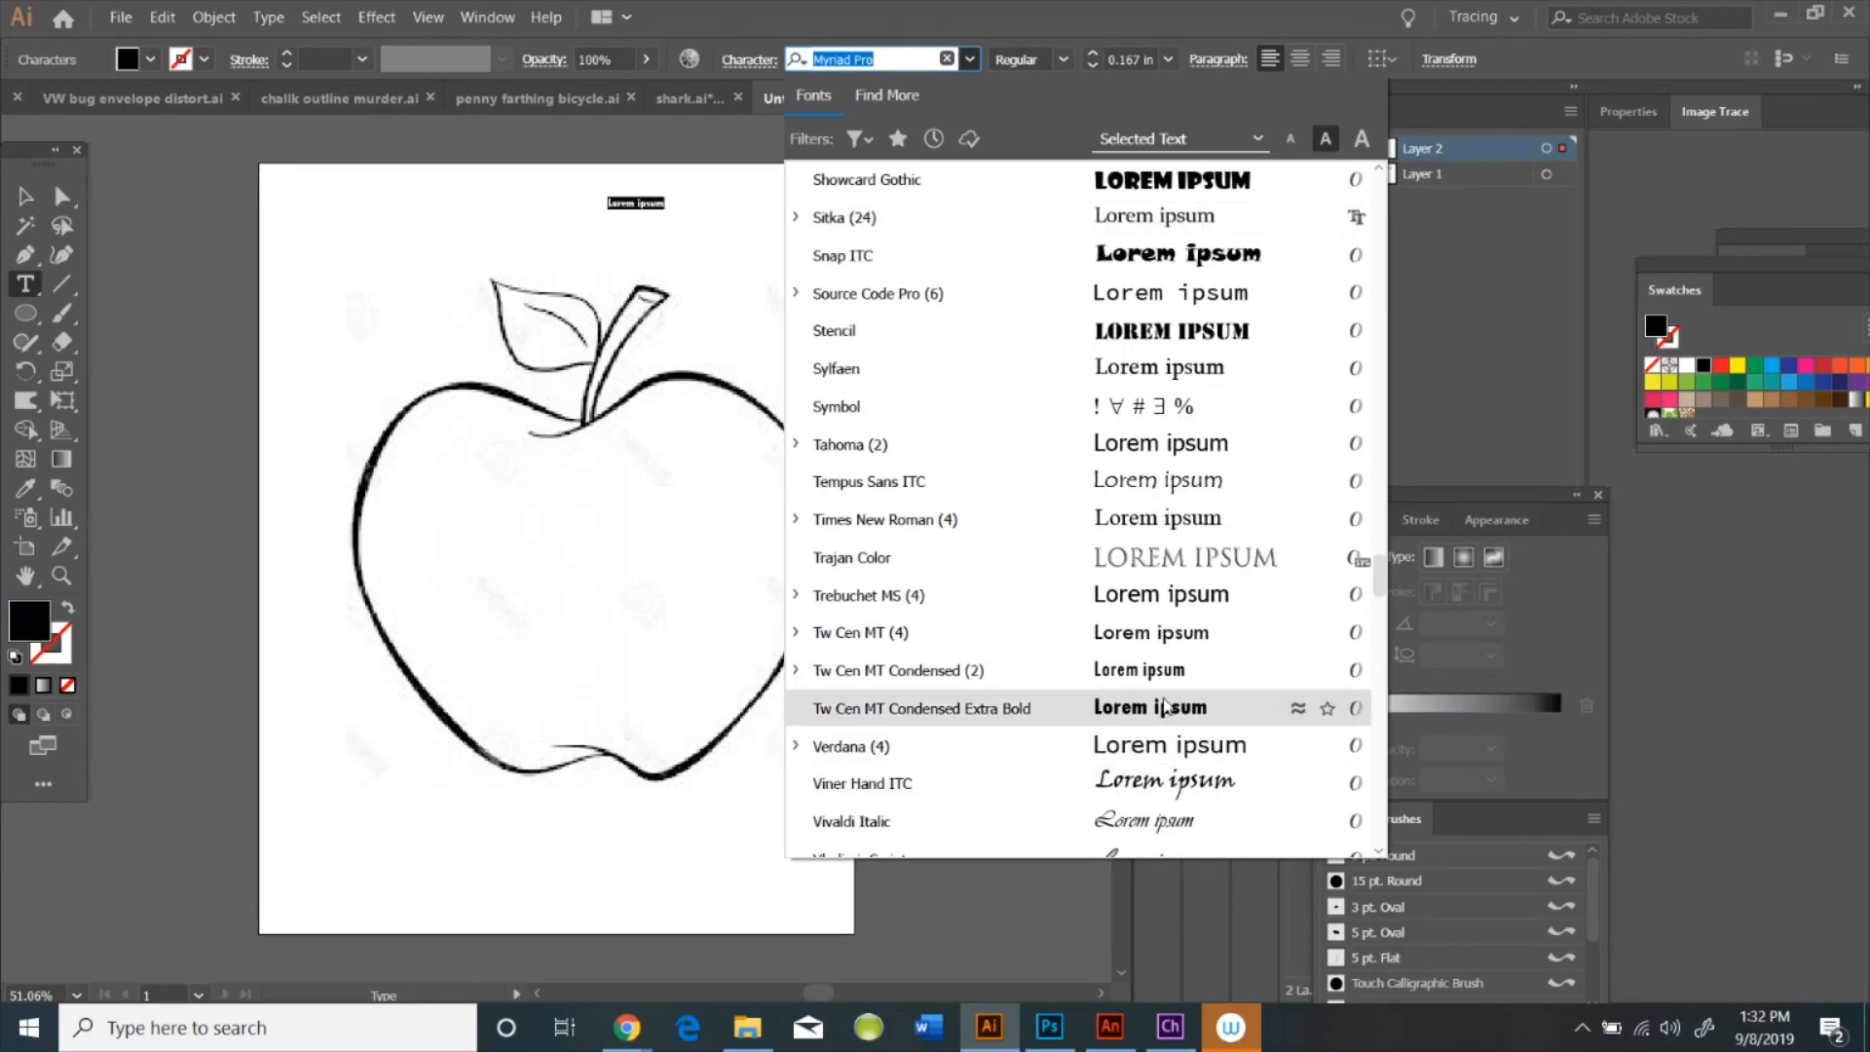
pyautogui.click(1163, 707)
# Set the text size to 0.7 in and replace the placeholder text with "APPLE"
pyautogui.click(1165, 61)
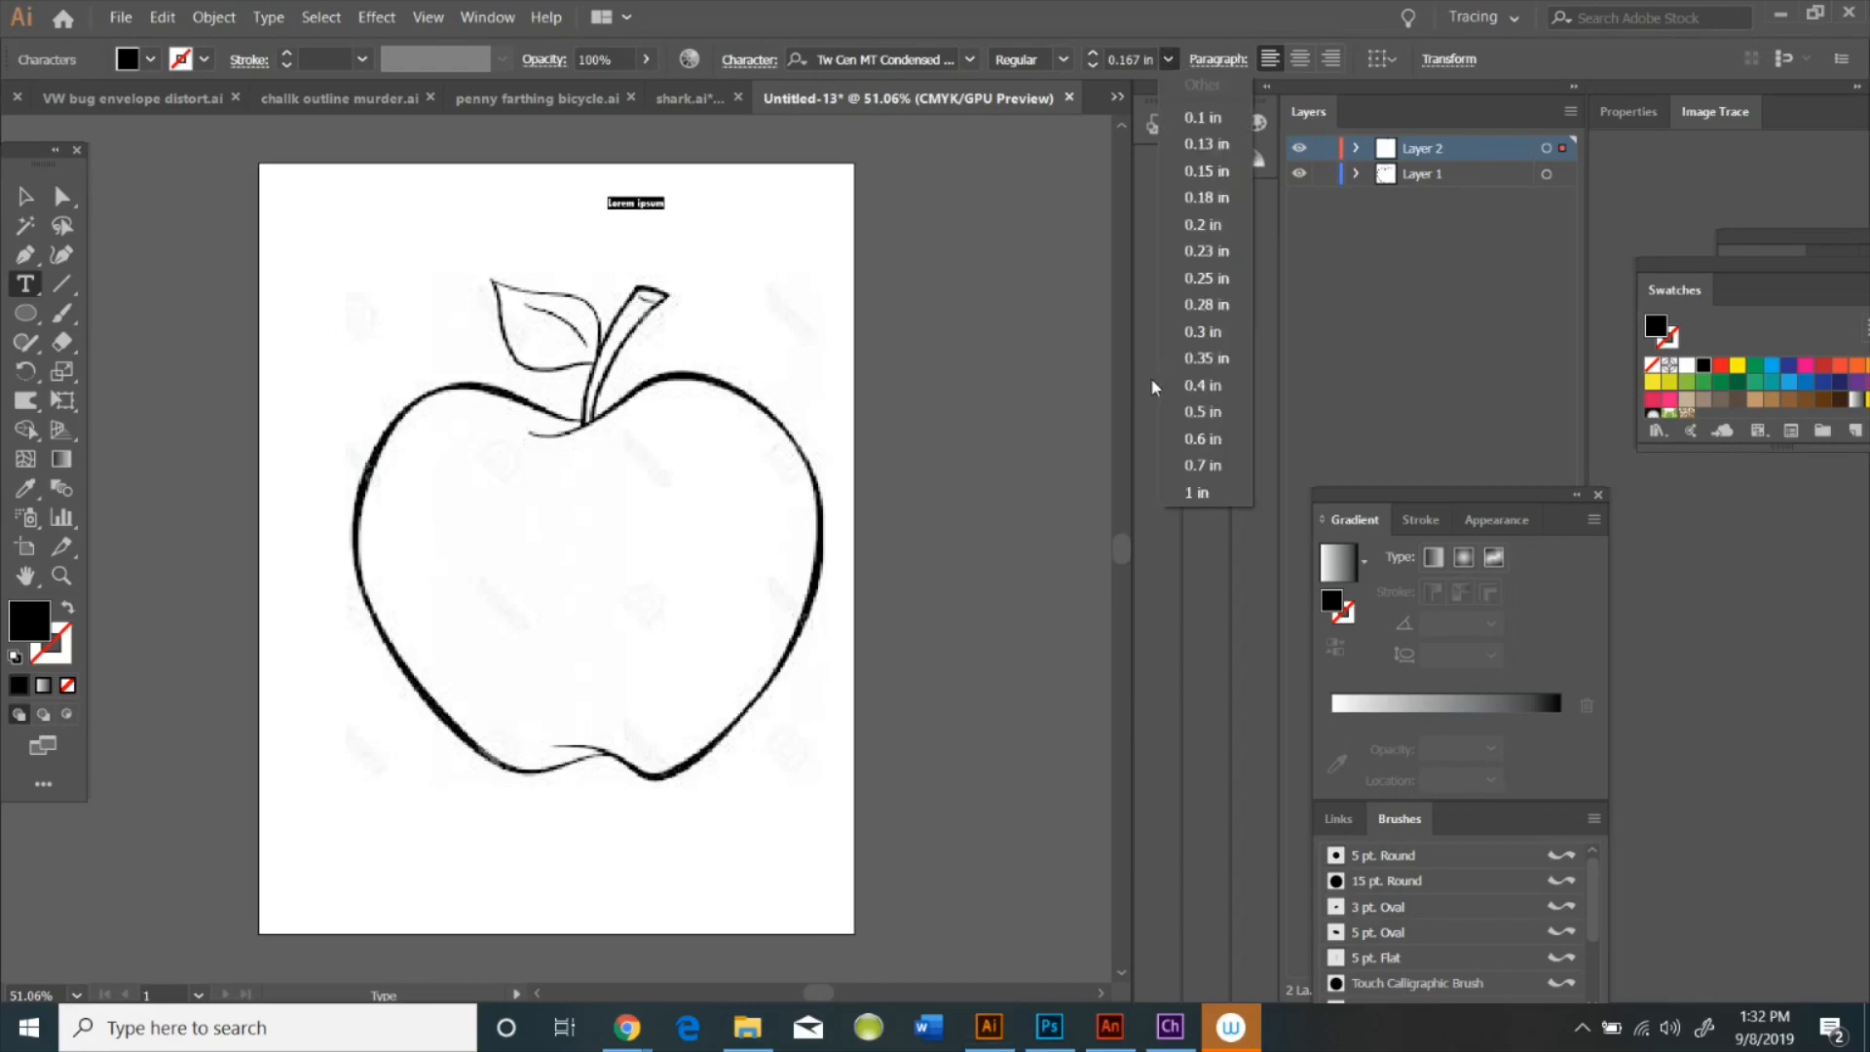
pyautogui.click(1179, 466)
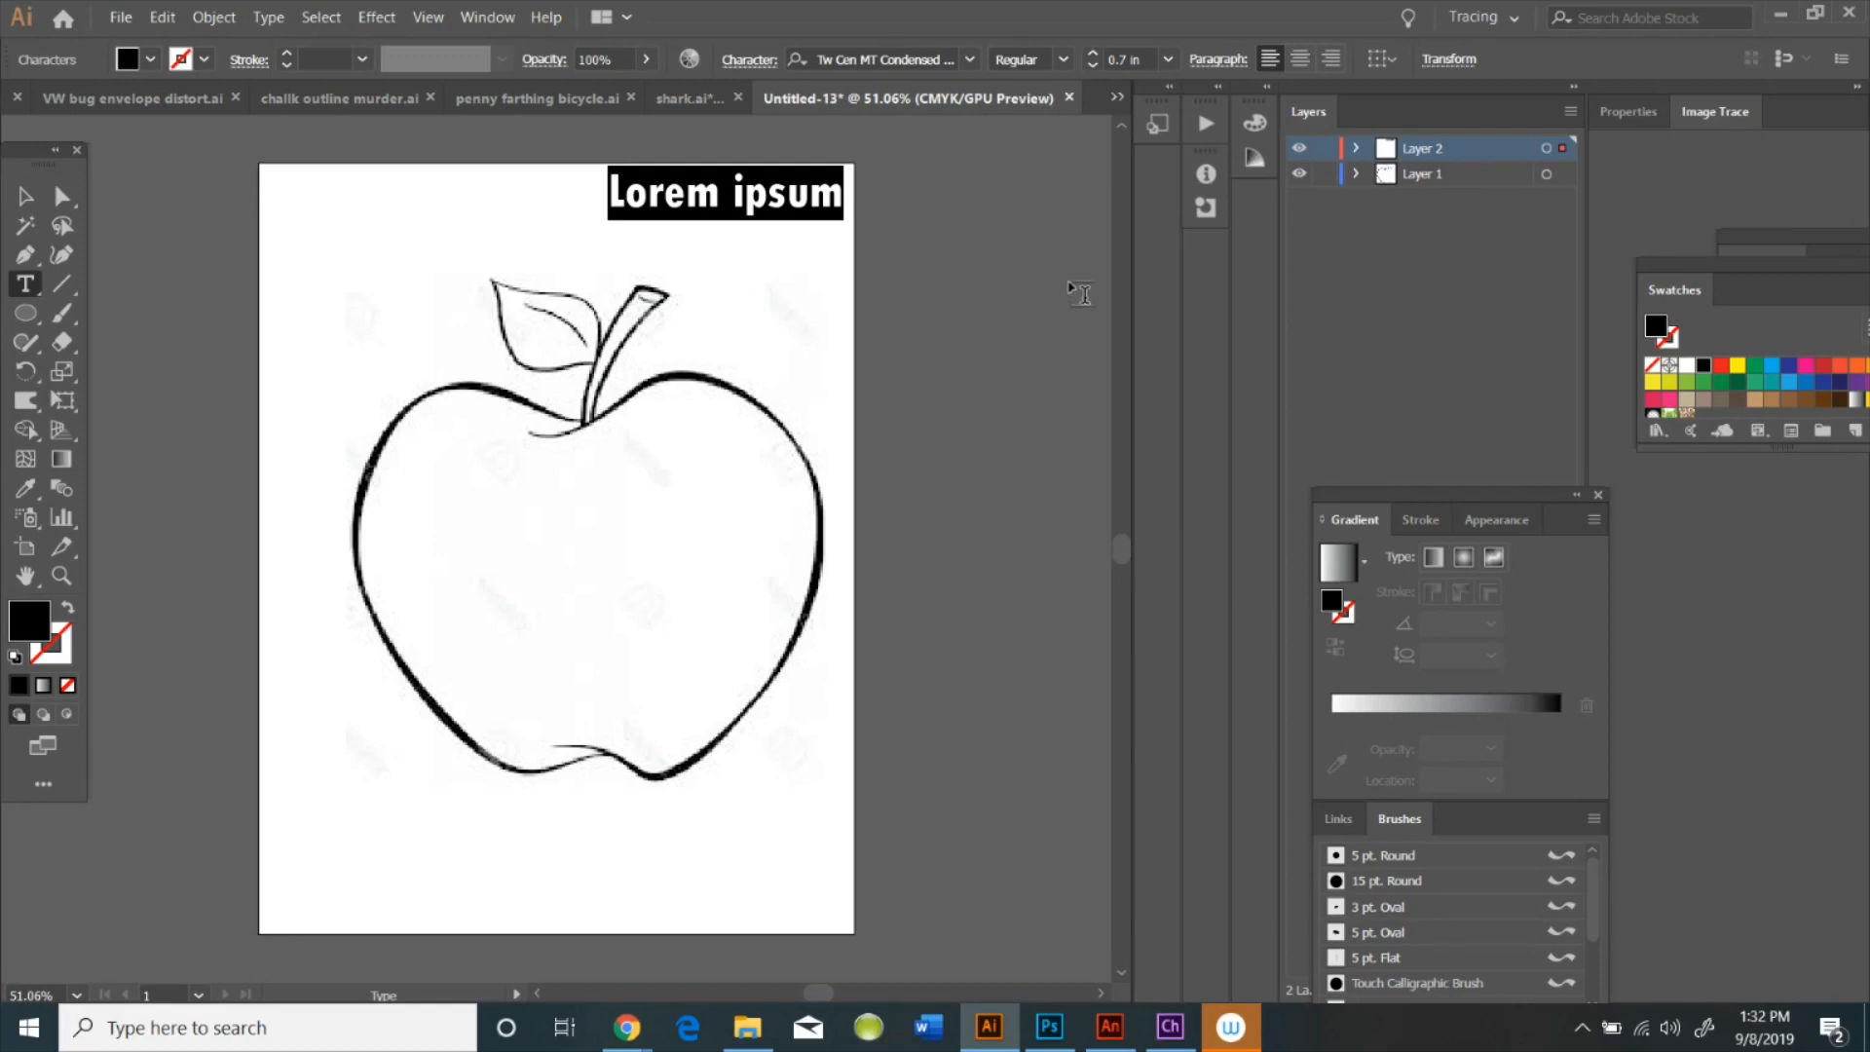
pyautogui.write('APP')
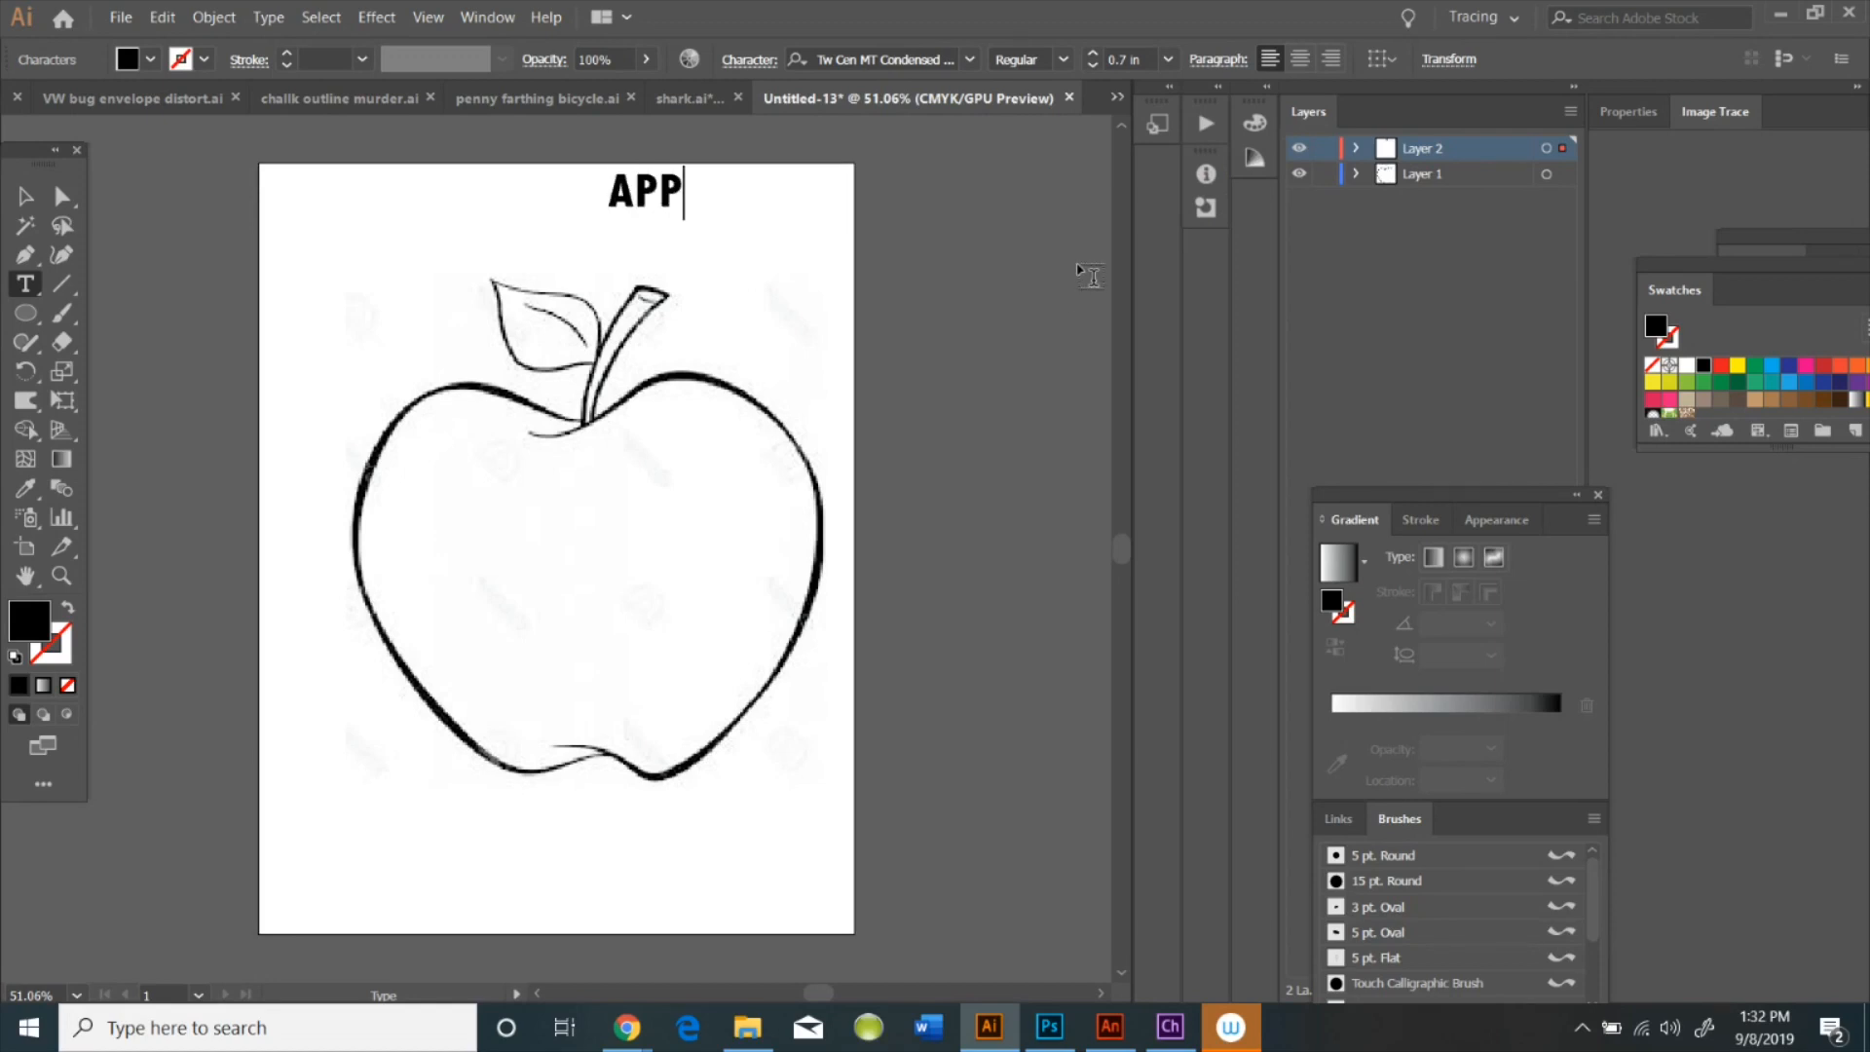
pyautogui.write('LE')
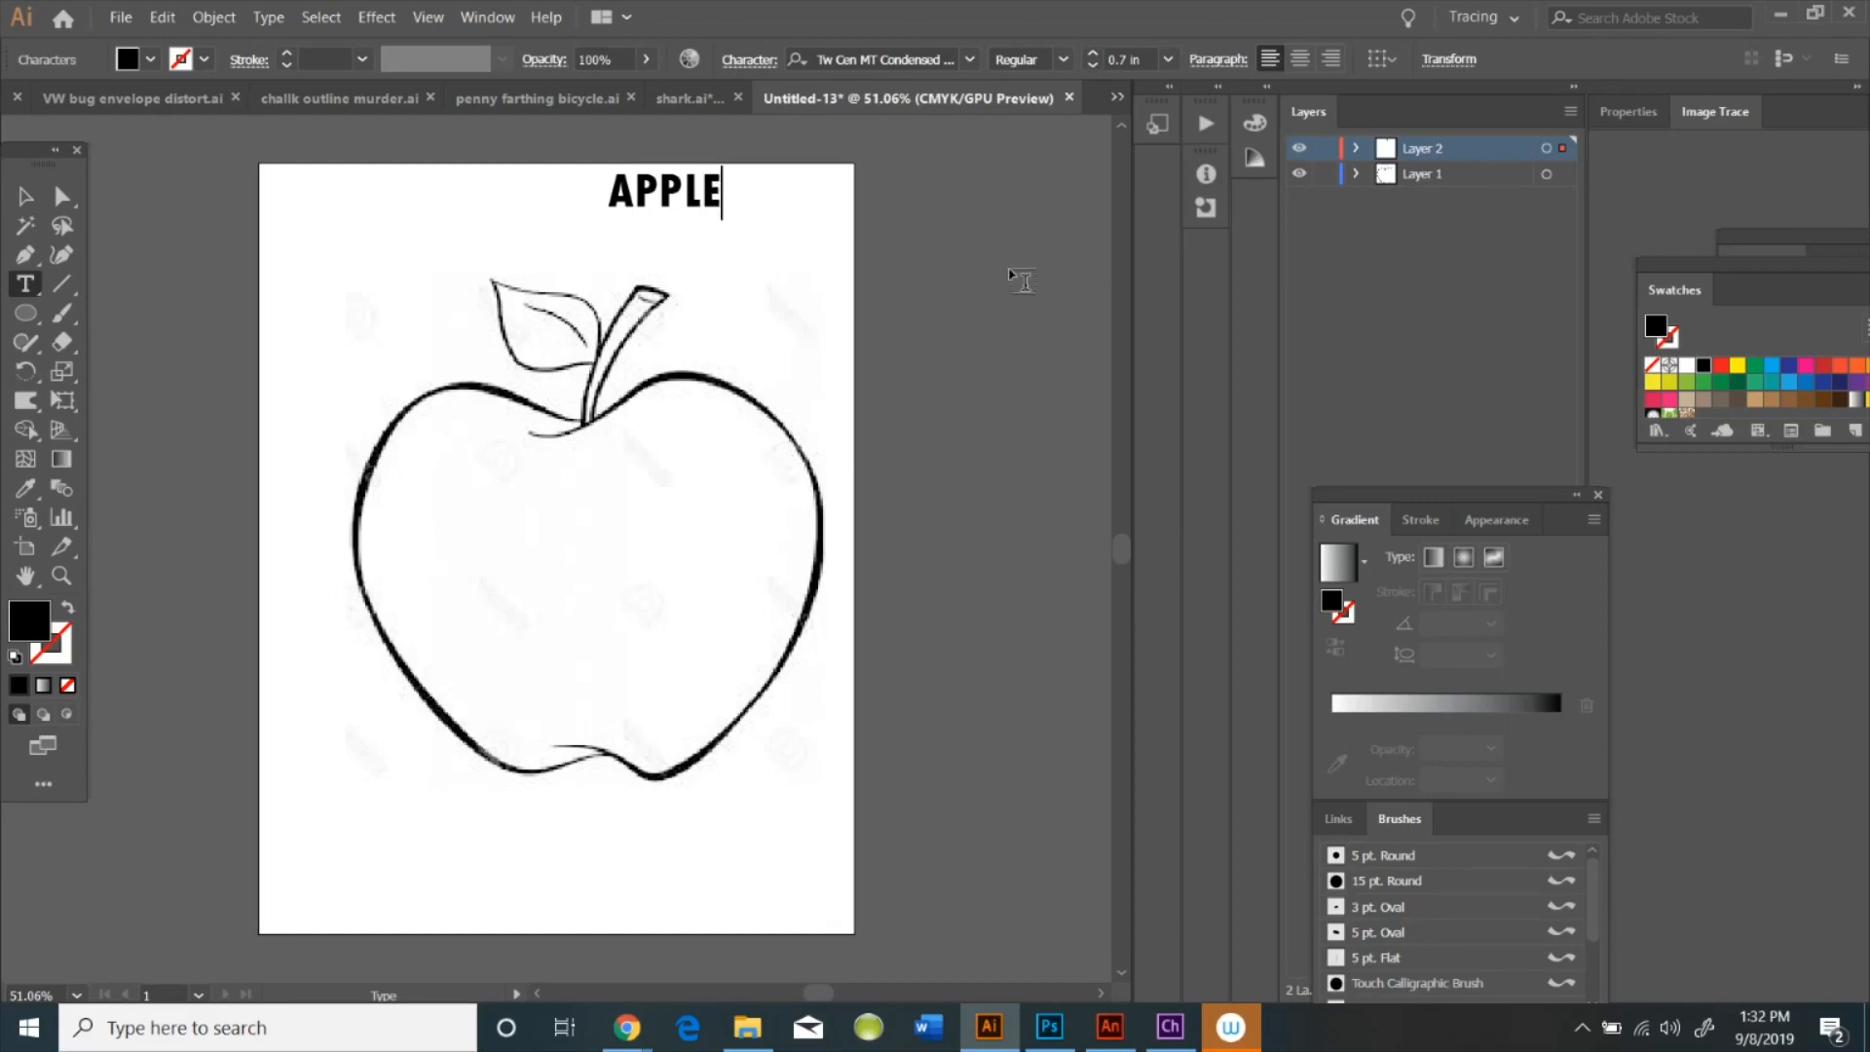
# Send the APPLE text backward, behind the traced apple path
pyautogui.rightClick(732, 195)
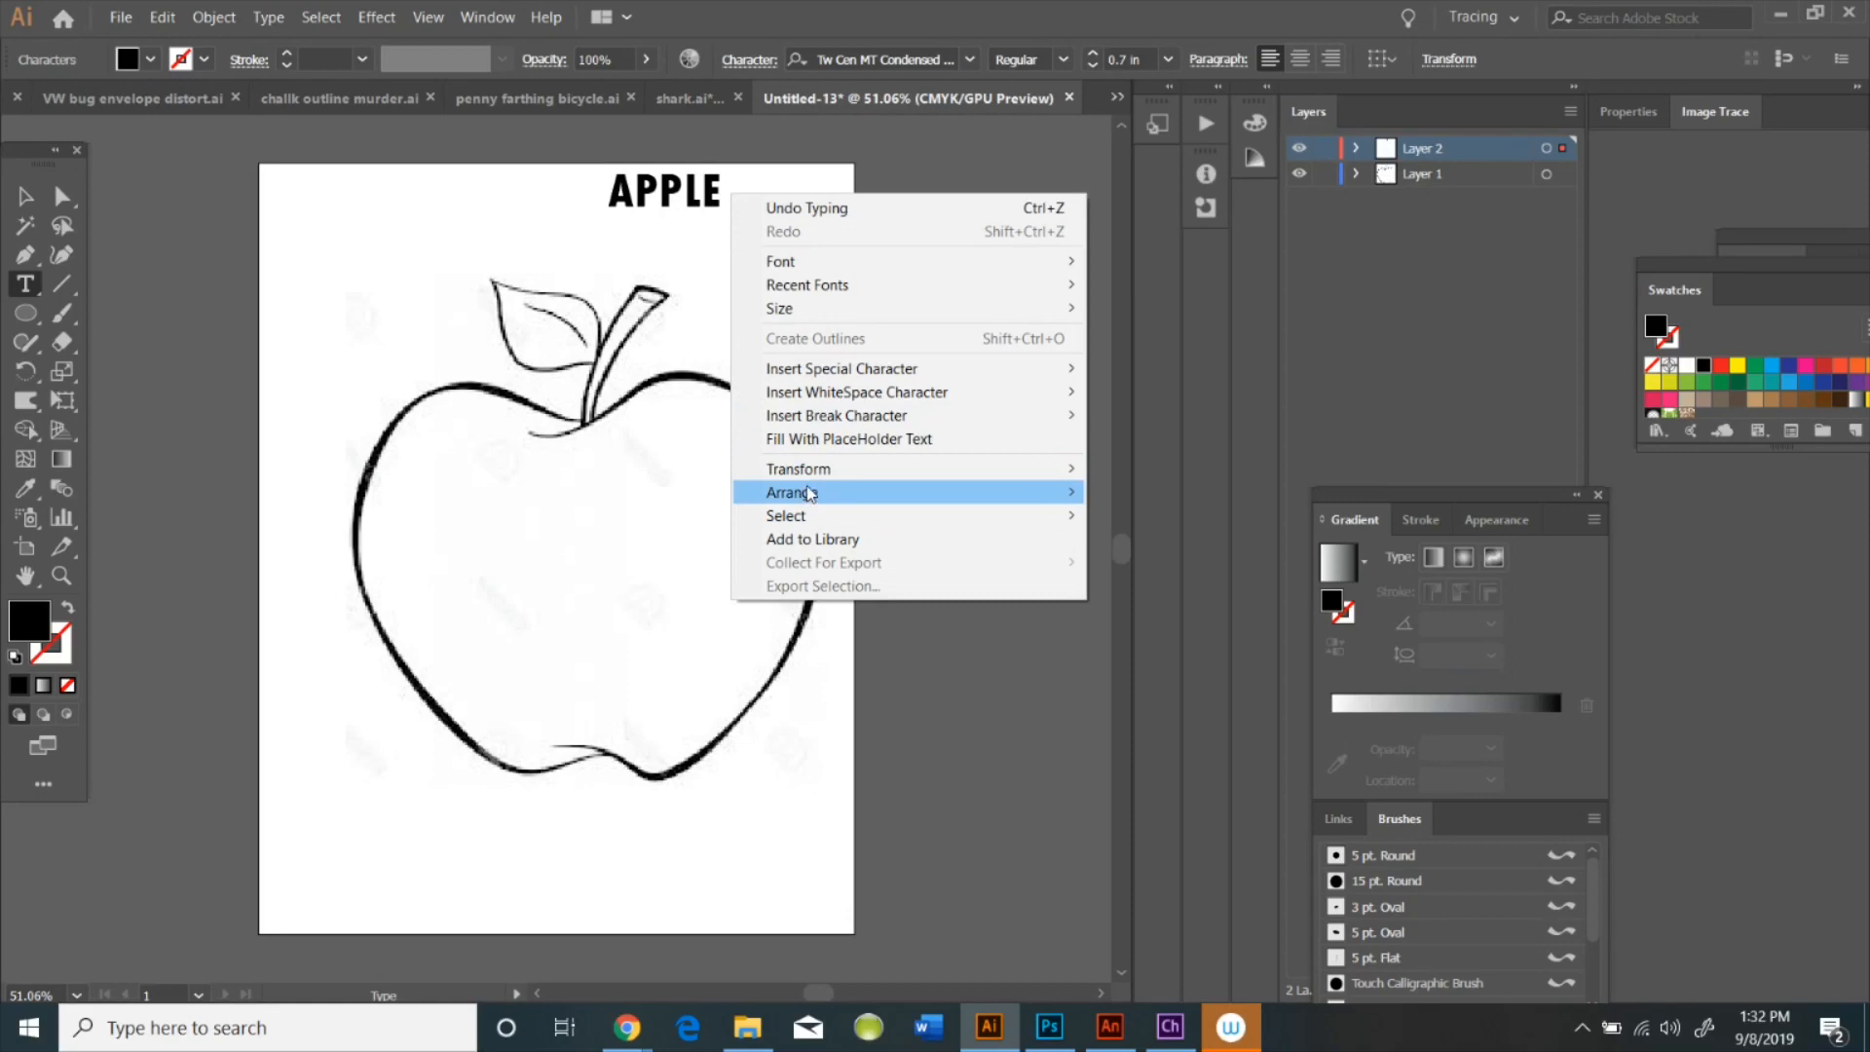
pyautogui.moveTo(830, 494)
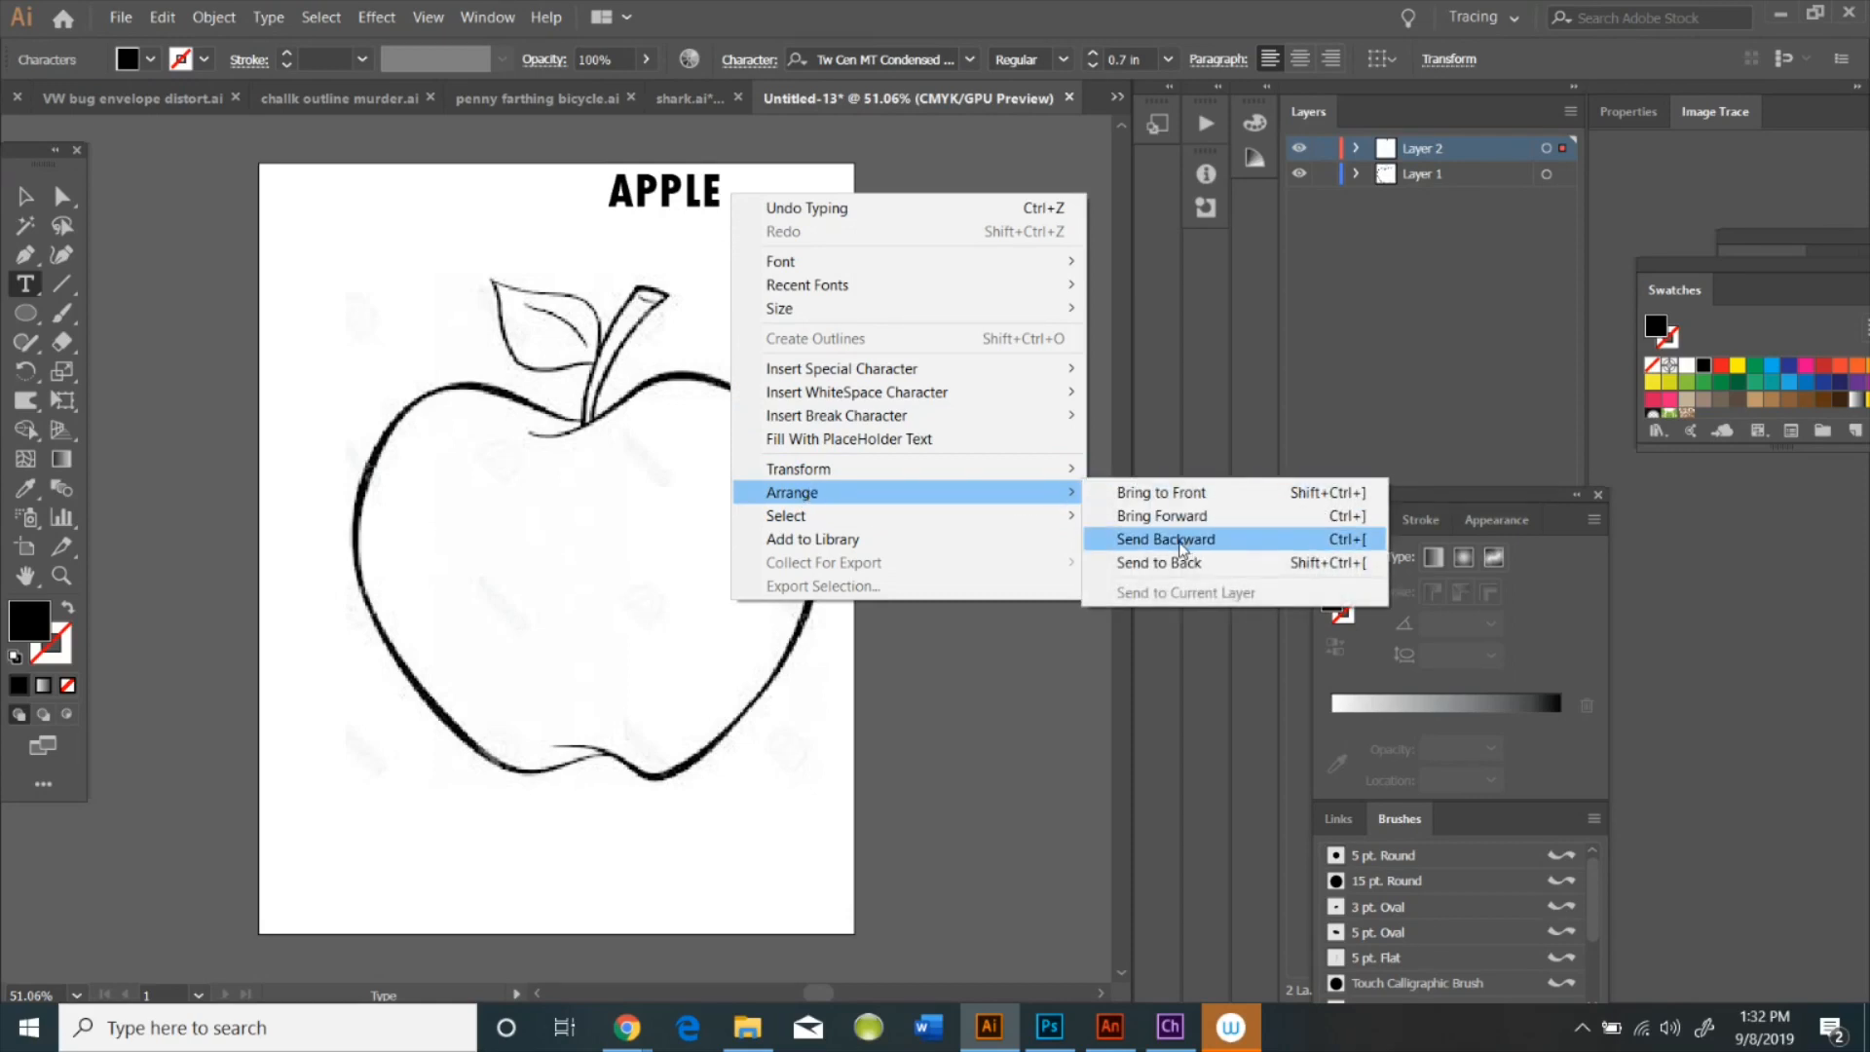
pyautogui.click(1180, 542)
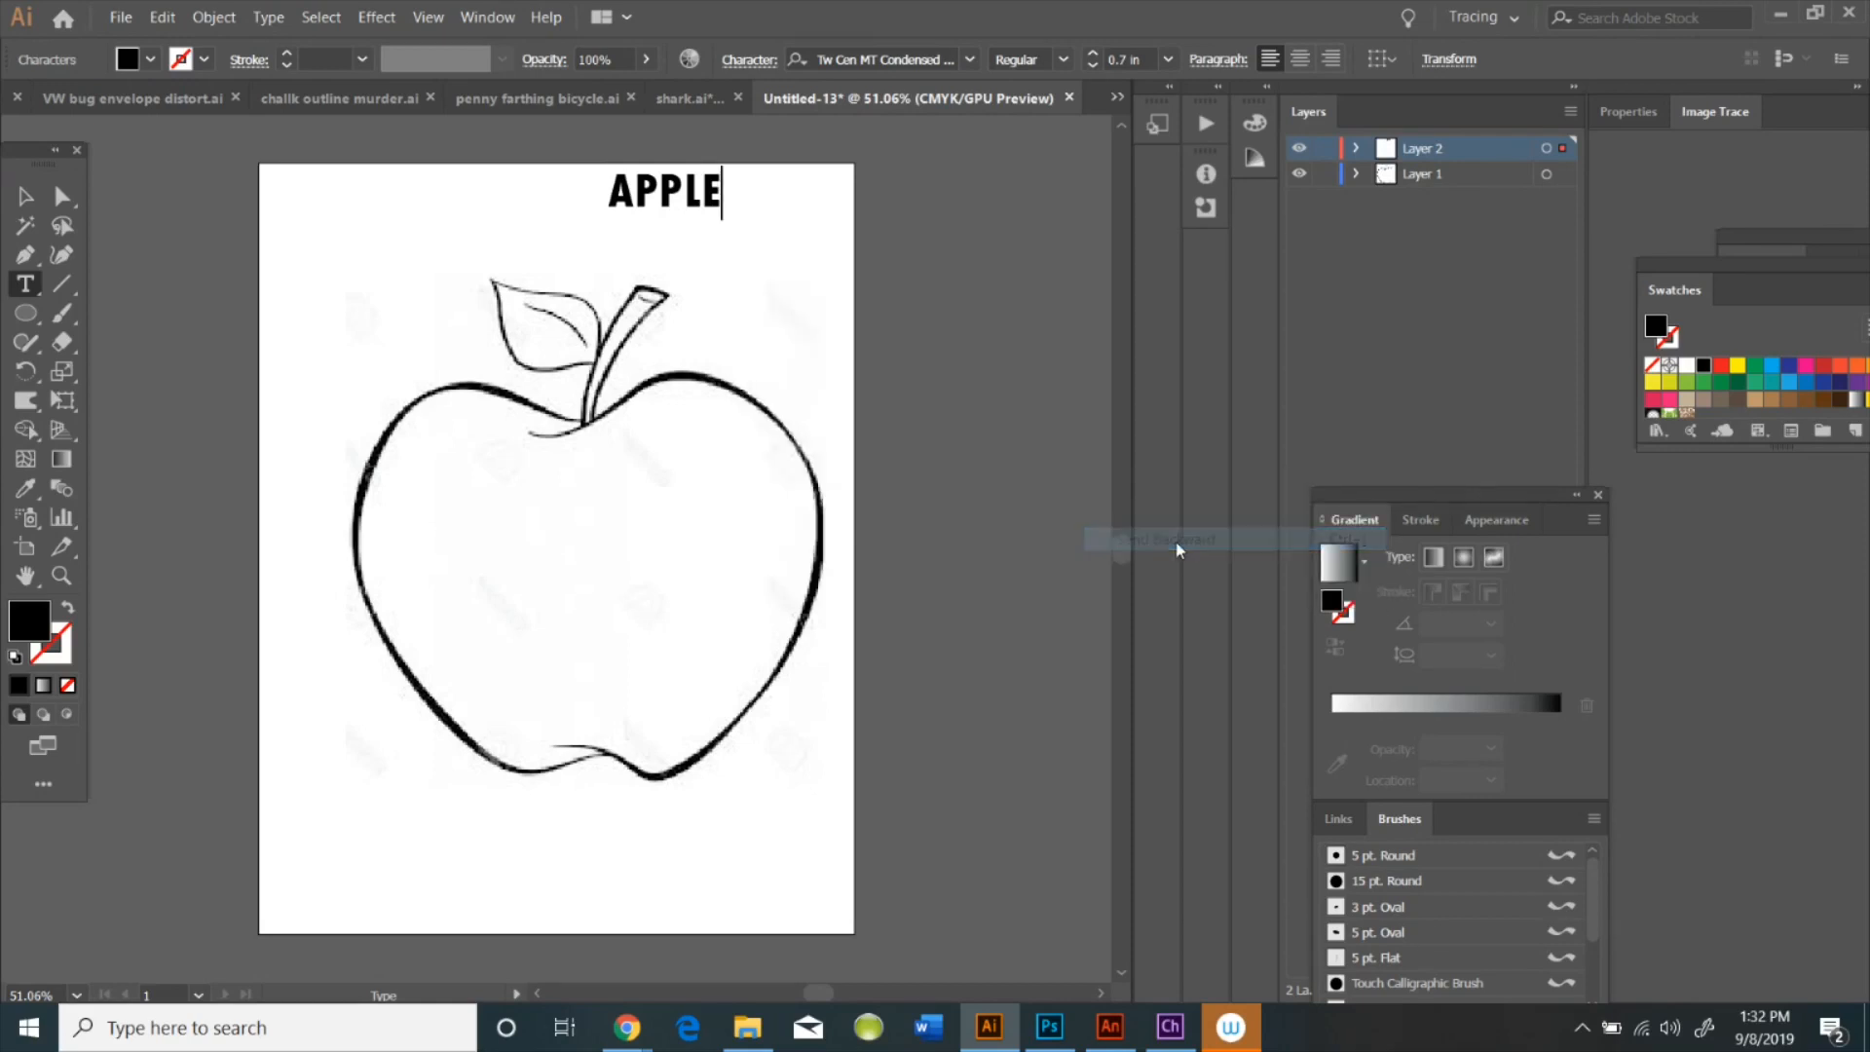
# Select the APPLE text together with the apple path, apply Envelope Distort with Make with Top Object, and deselect the result
pyautogui.click(27, 197)
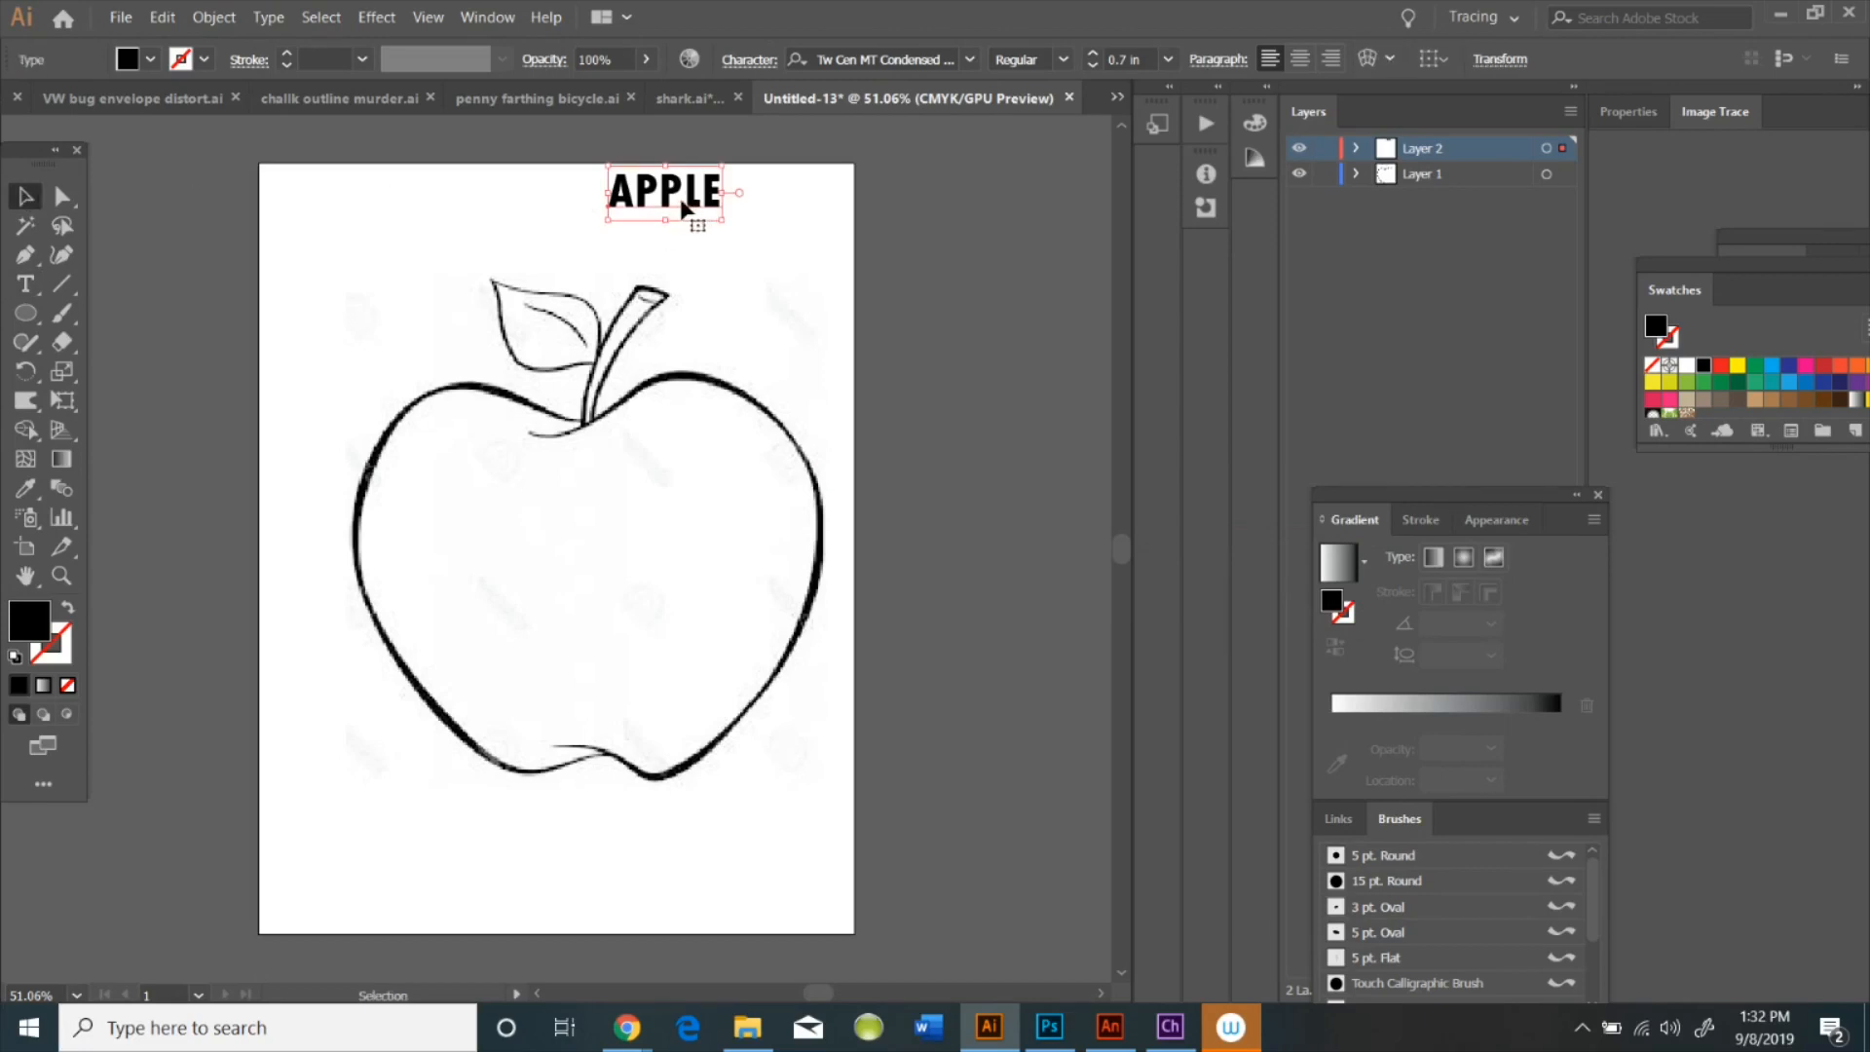
pyautogui.keyDown('shift'); pyautogui.click(684, 383); pyautogui.keyUp('shift')
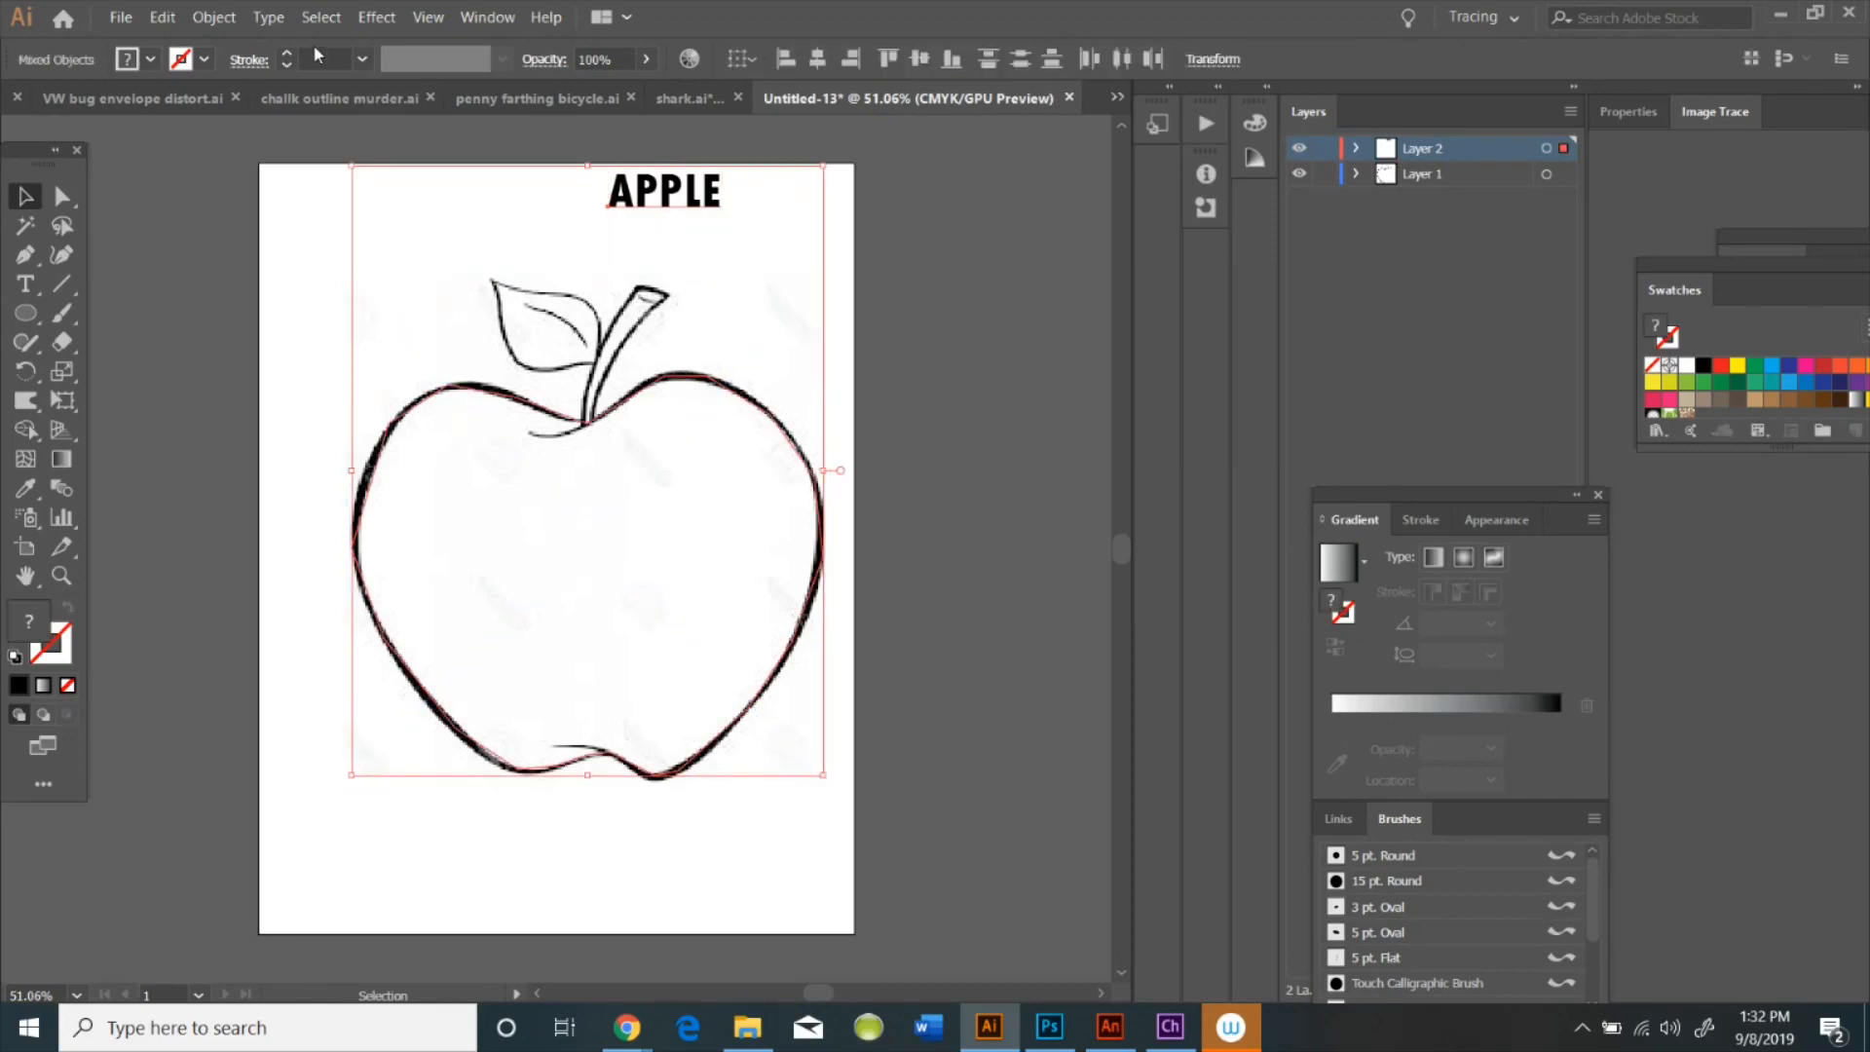
pyautogui.click(214, 18)
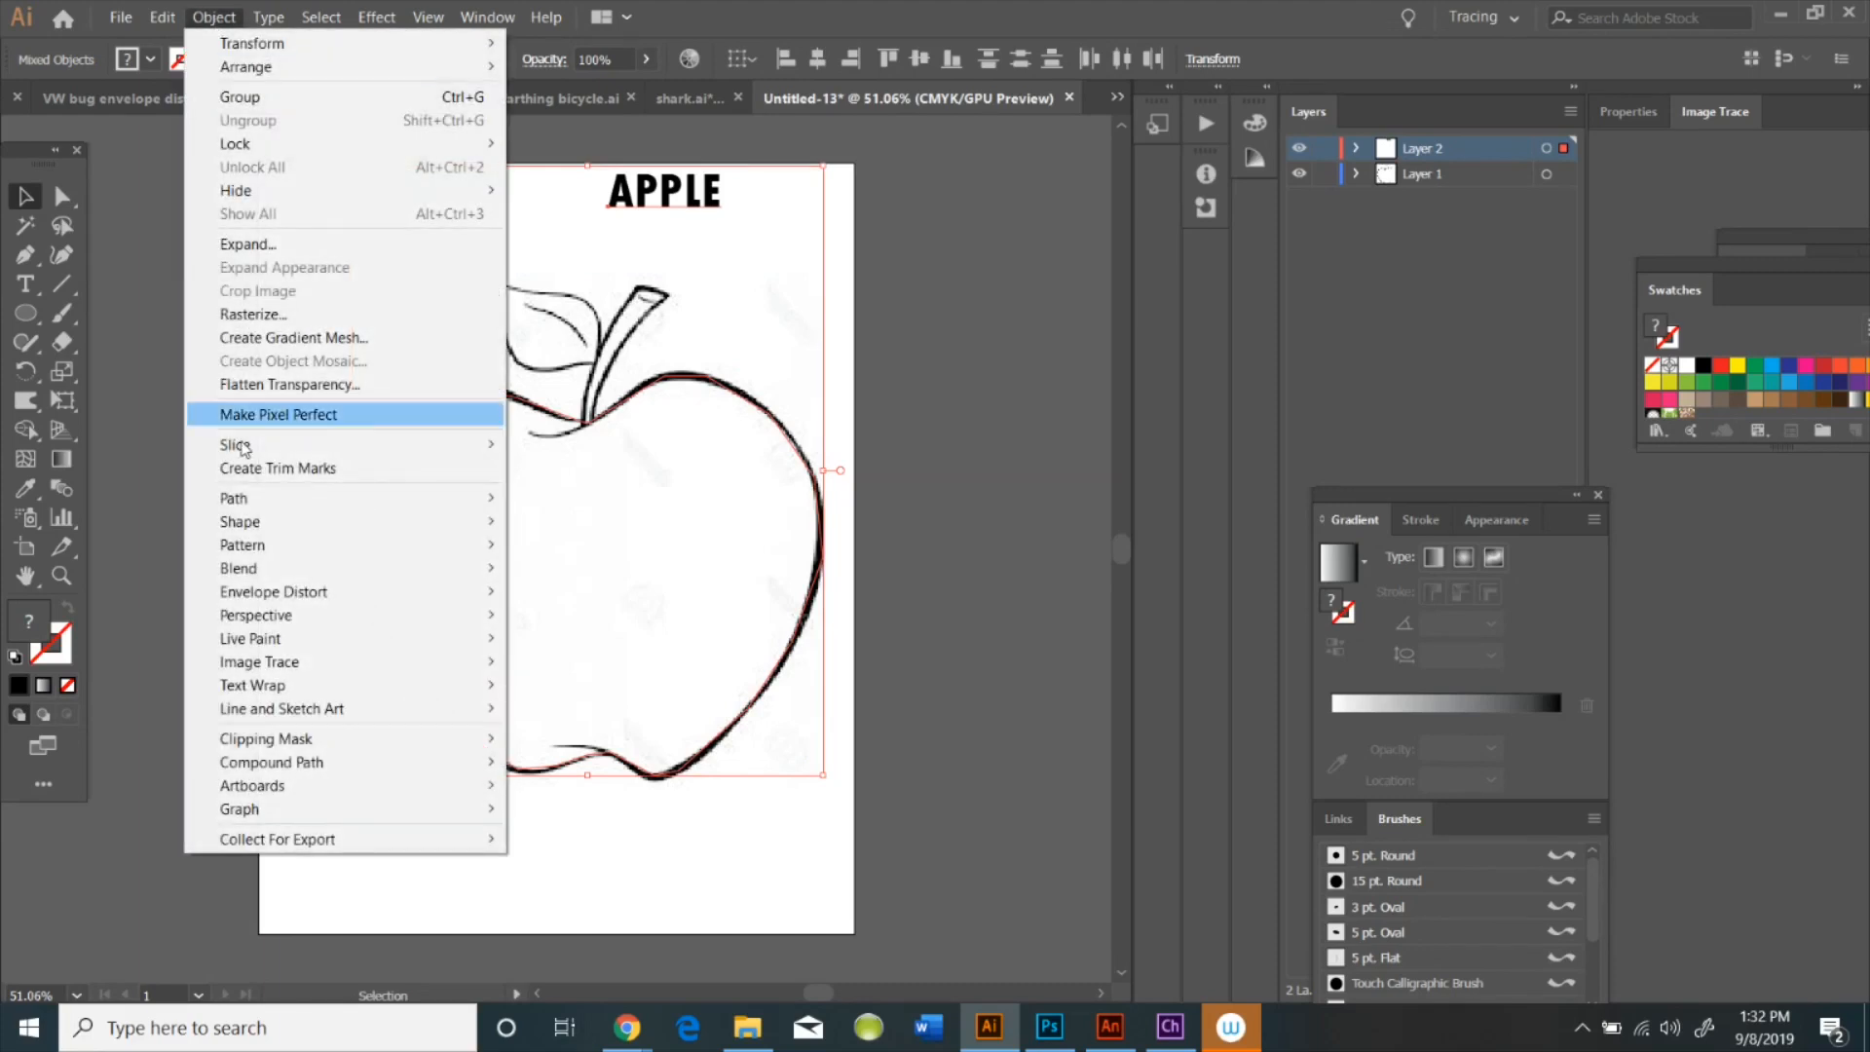
pyautogui.moveTo(279, 636)
pyautogui.moveTo(292, 591)
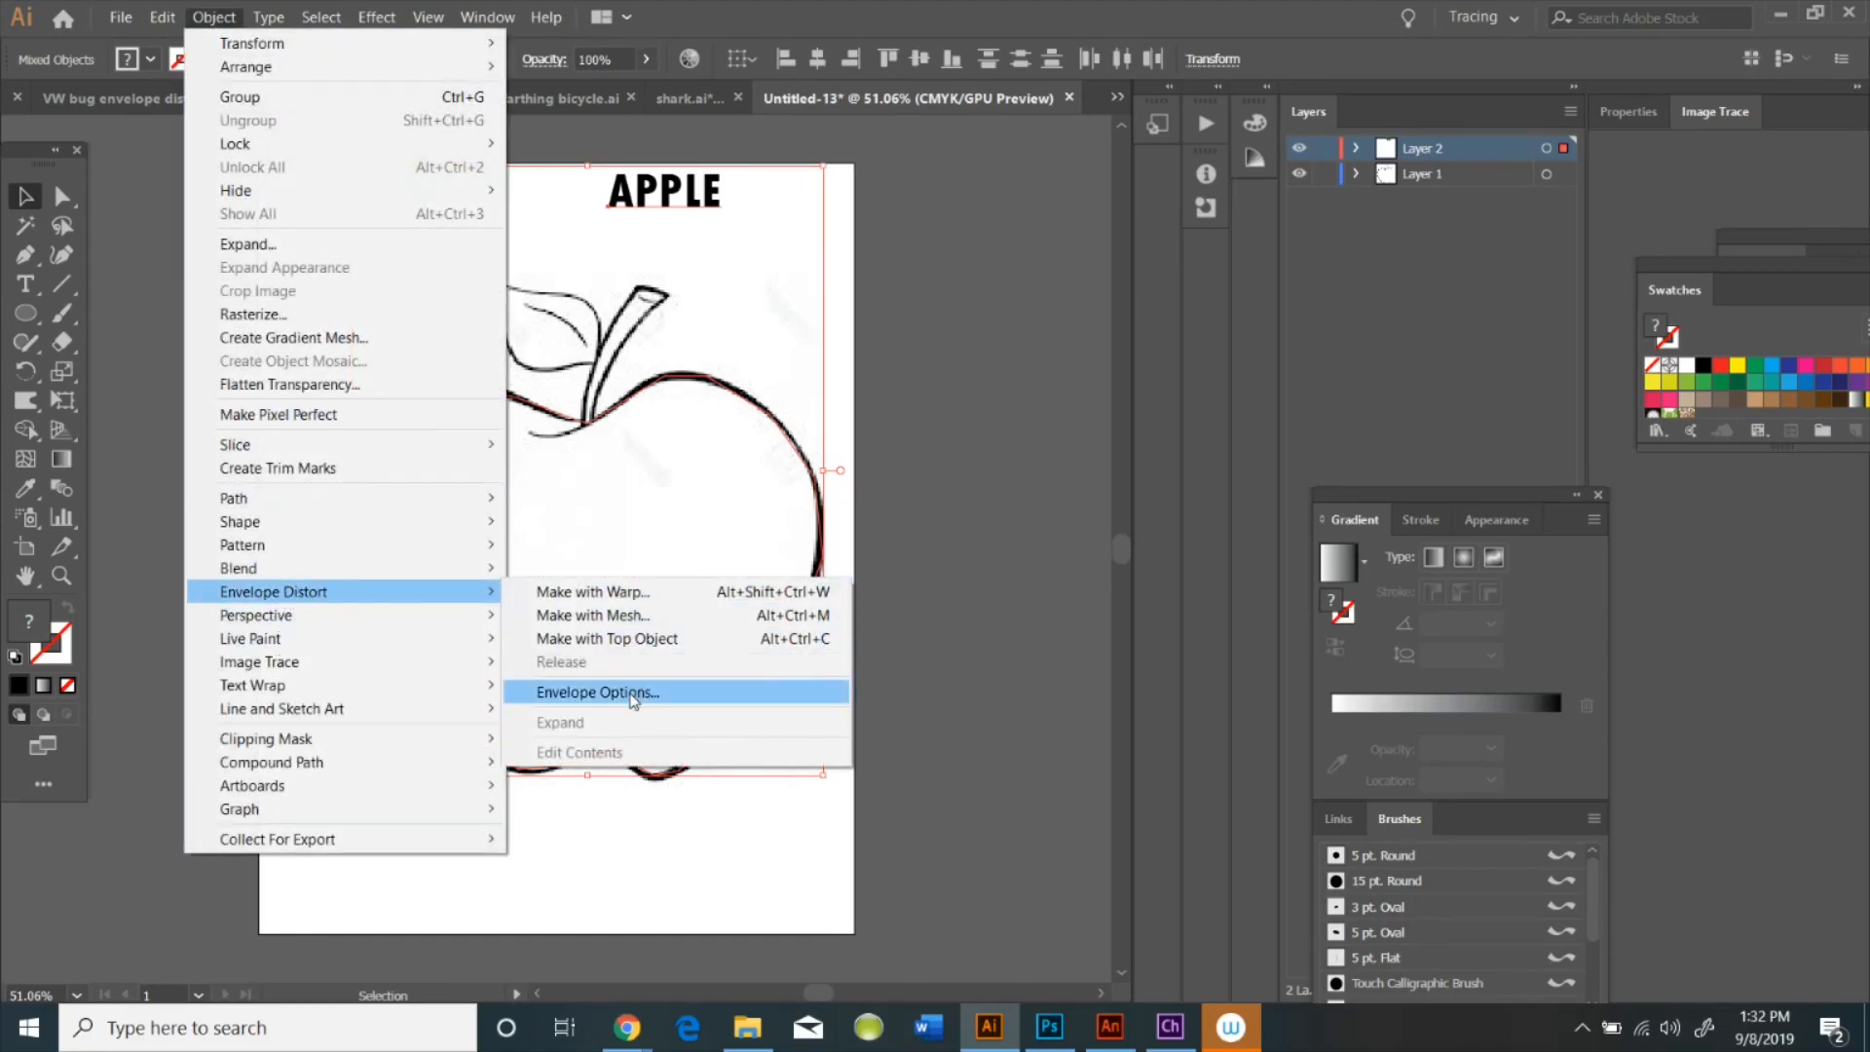
pyautogui.click(665, 638)
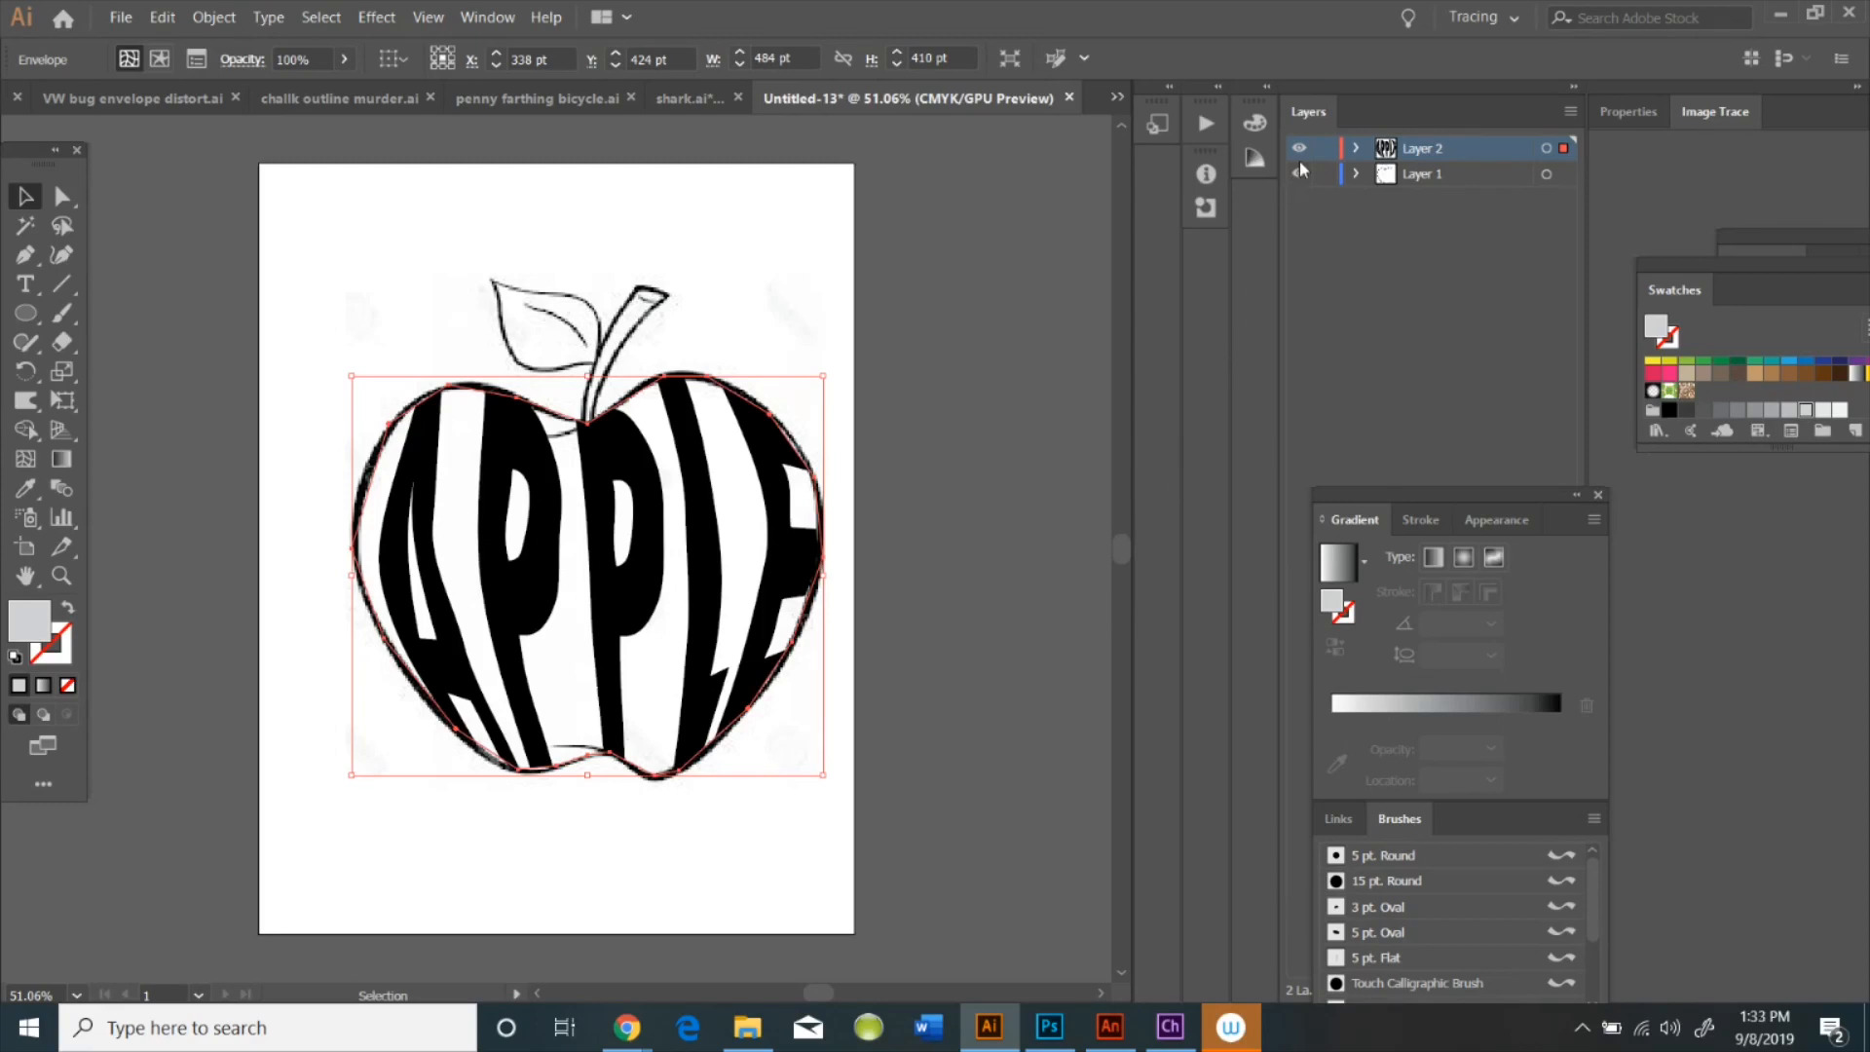
pyautogui.click(946, 278)
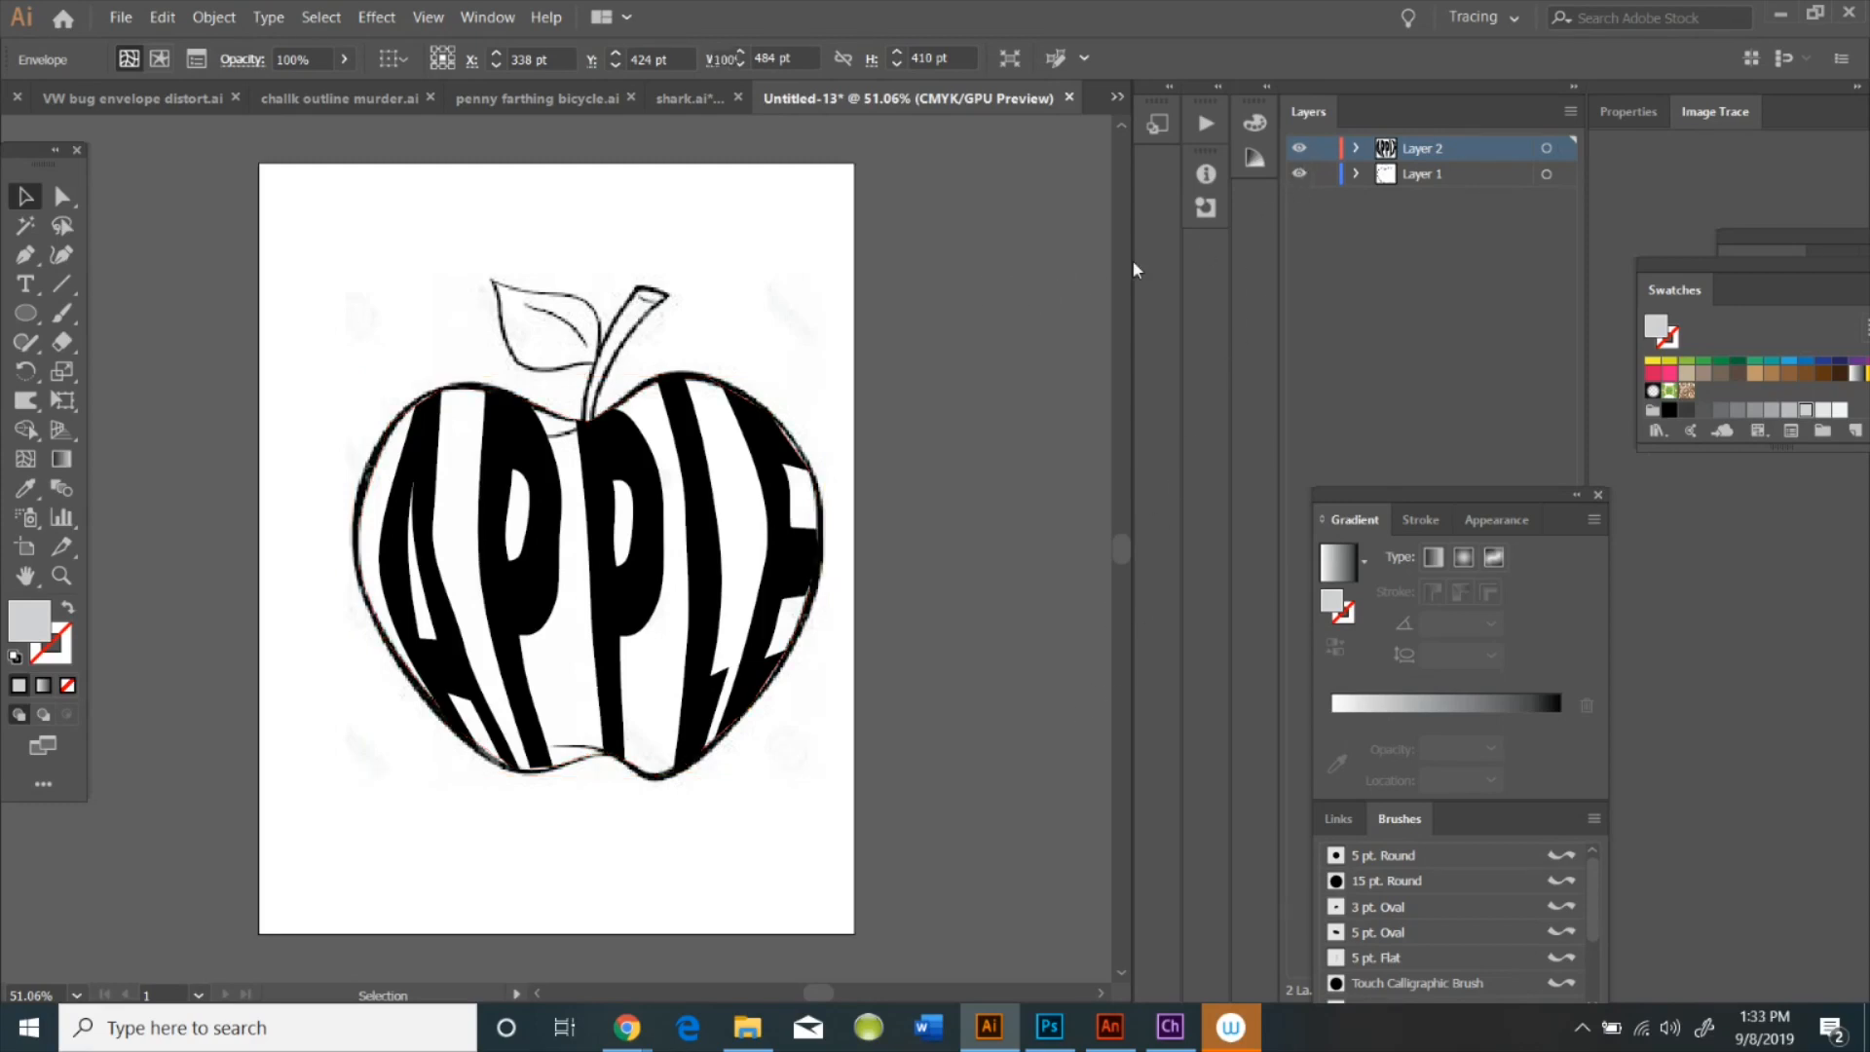
pyautogui.click(1301, 175)
pyautogui.click(1301, 175)
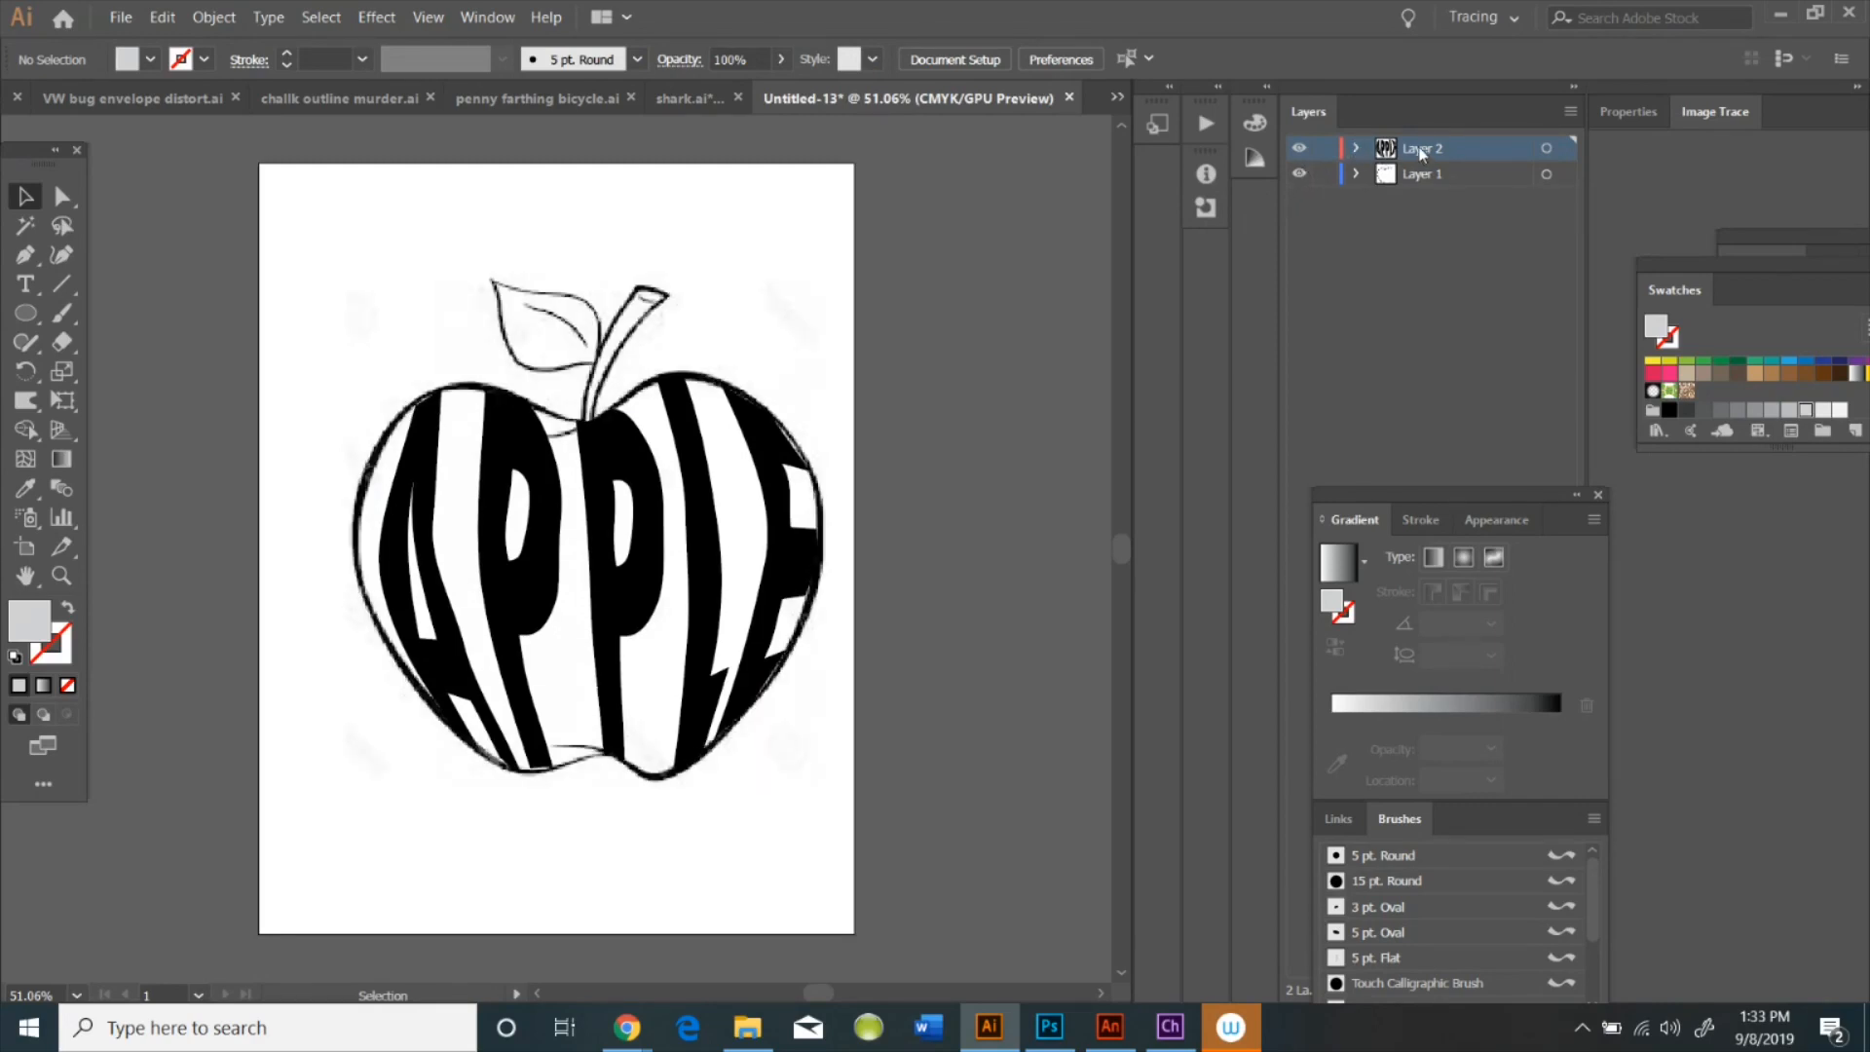
# Trace the leaf outline with the Pen tool as a closed path starting and ending at its tip, and remove the path's fill
pyautogui.click(24, 257)
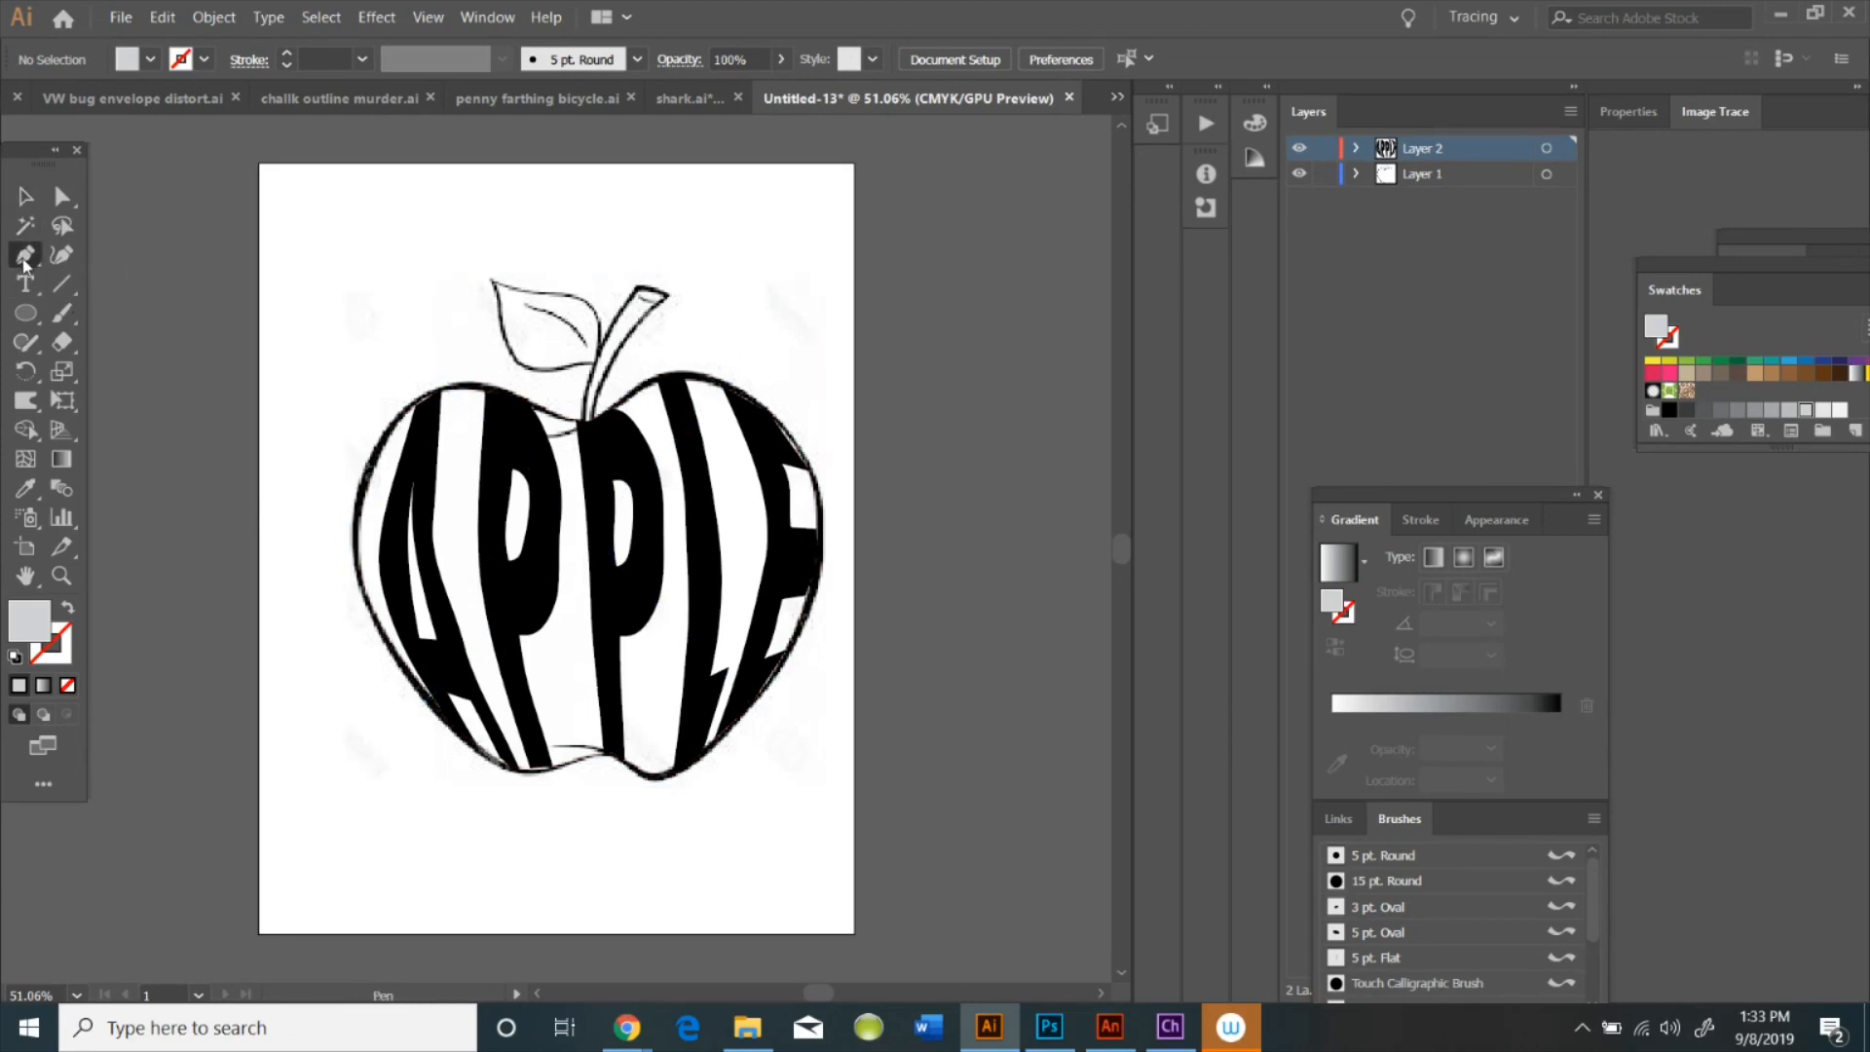
pyautogui.click(493, 283)
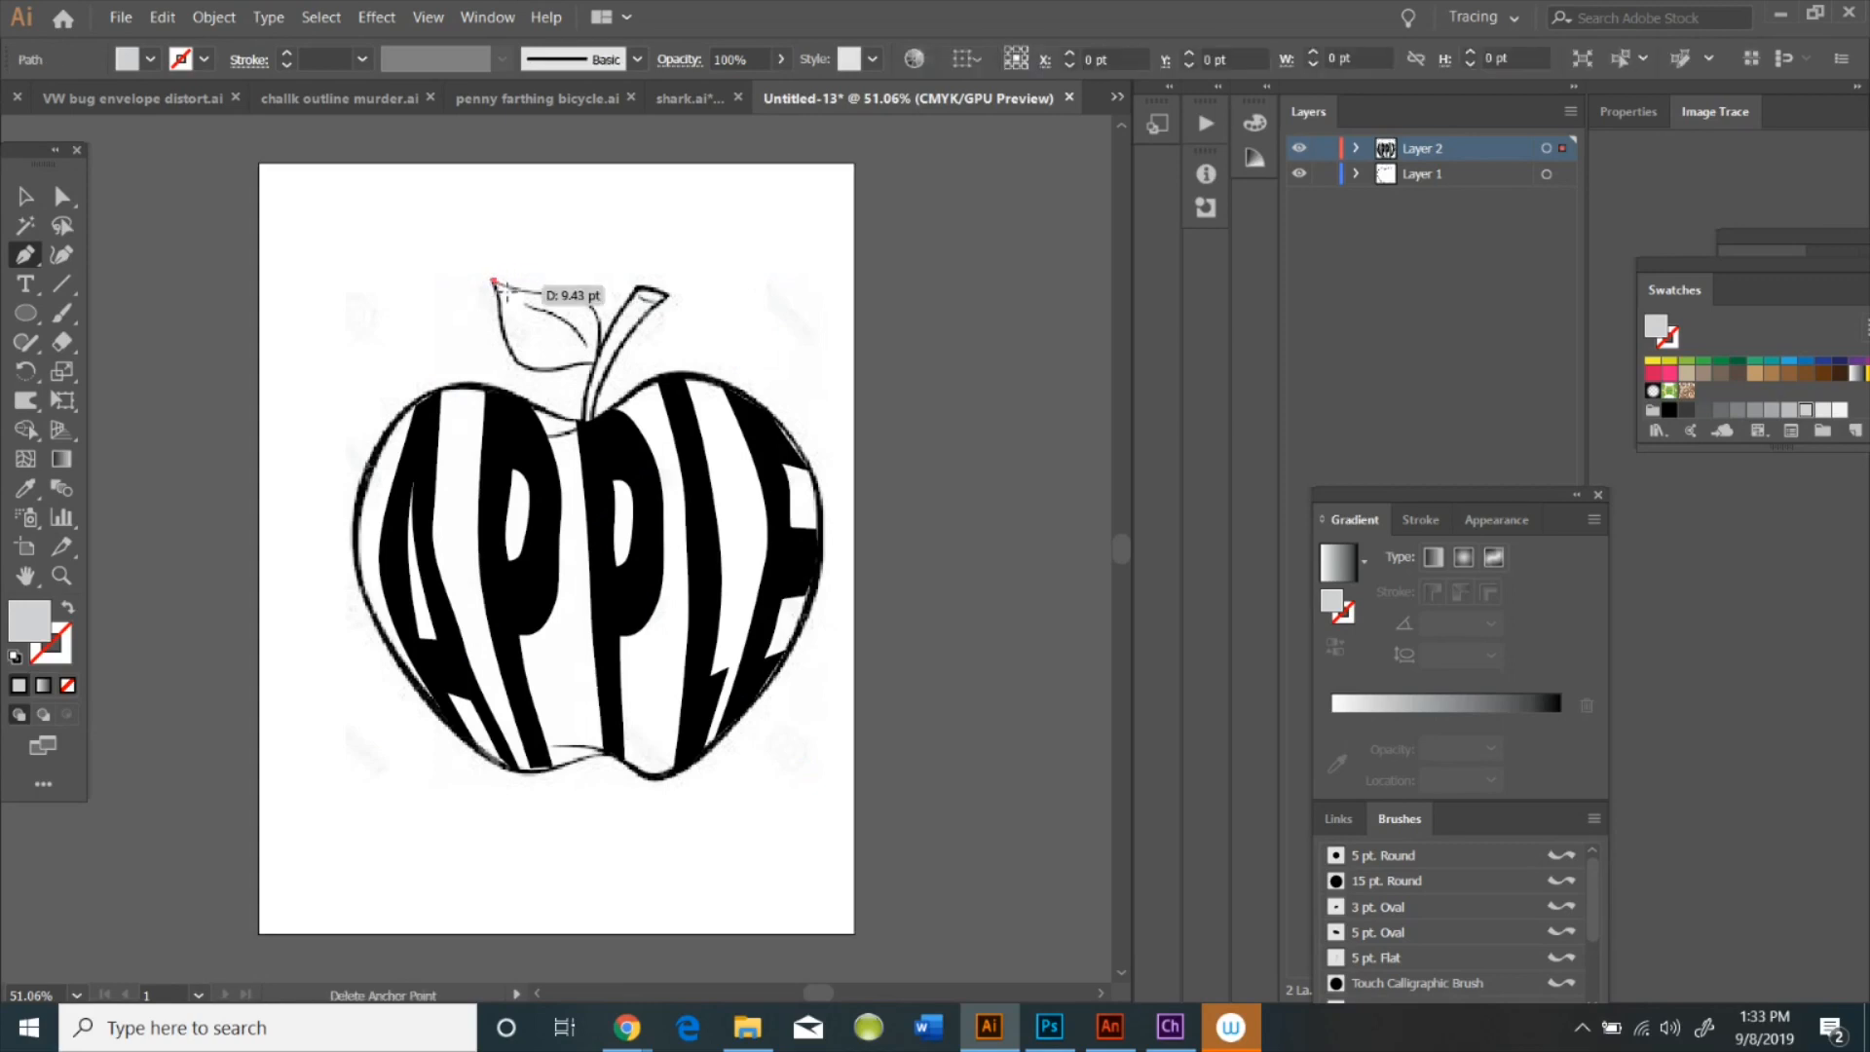
pyautogui.click(577, 292)
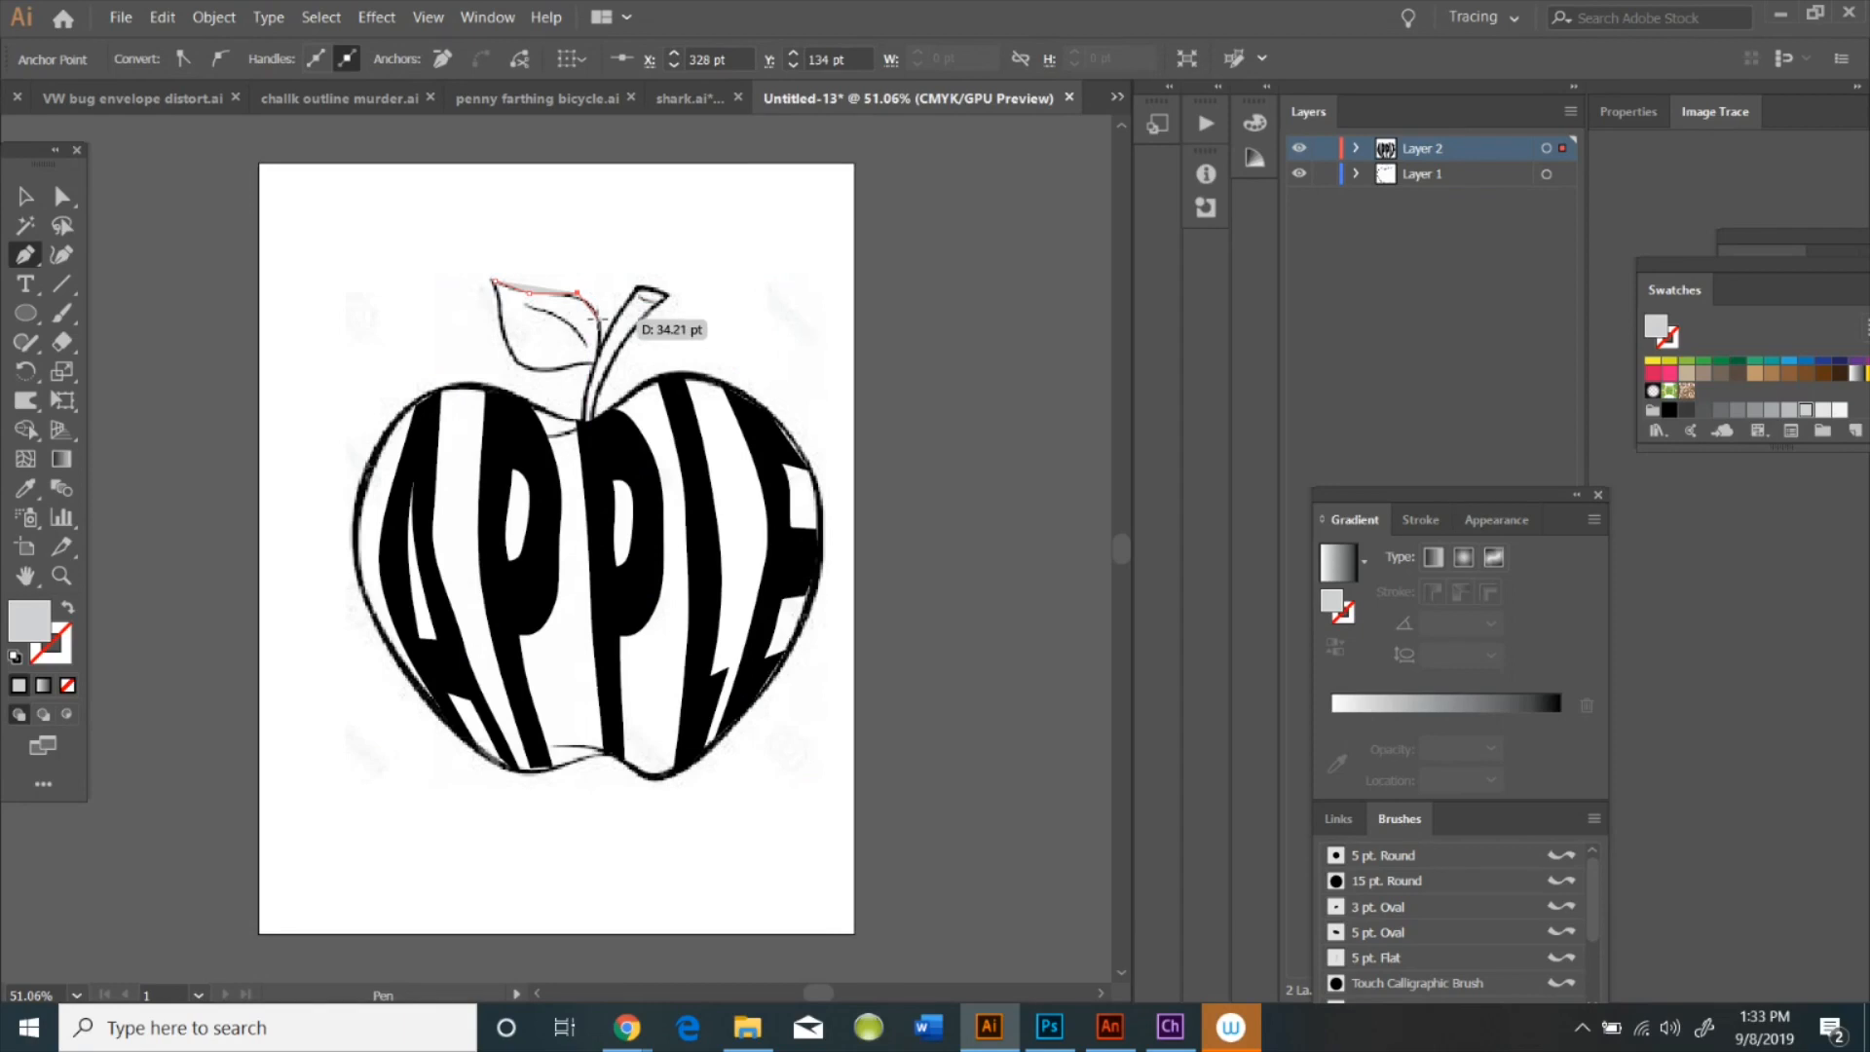
pyautogui.click(597, 317)
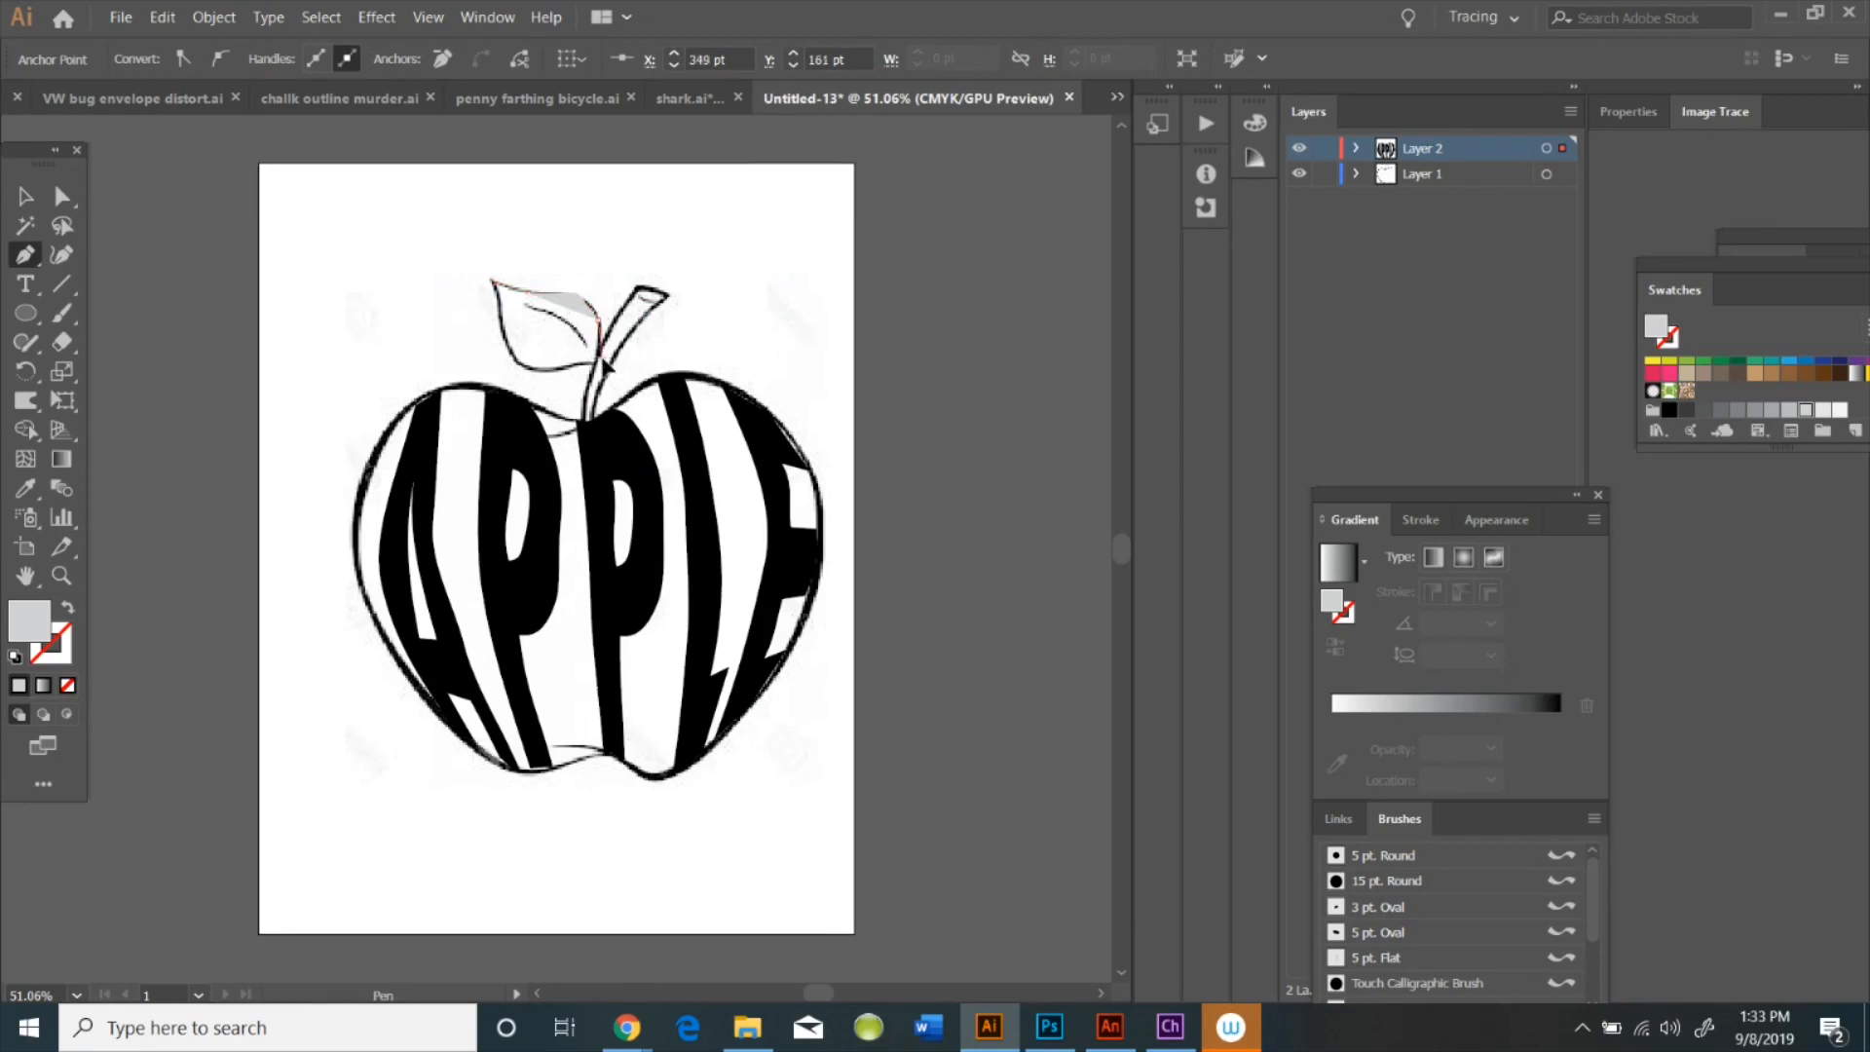
pyautogui.click(603, 362)
pyautogui.click(603, 365)
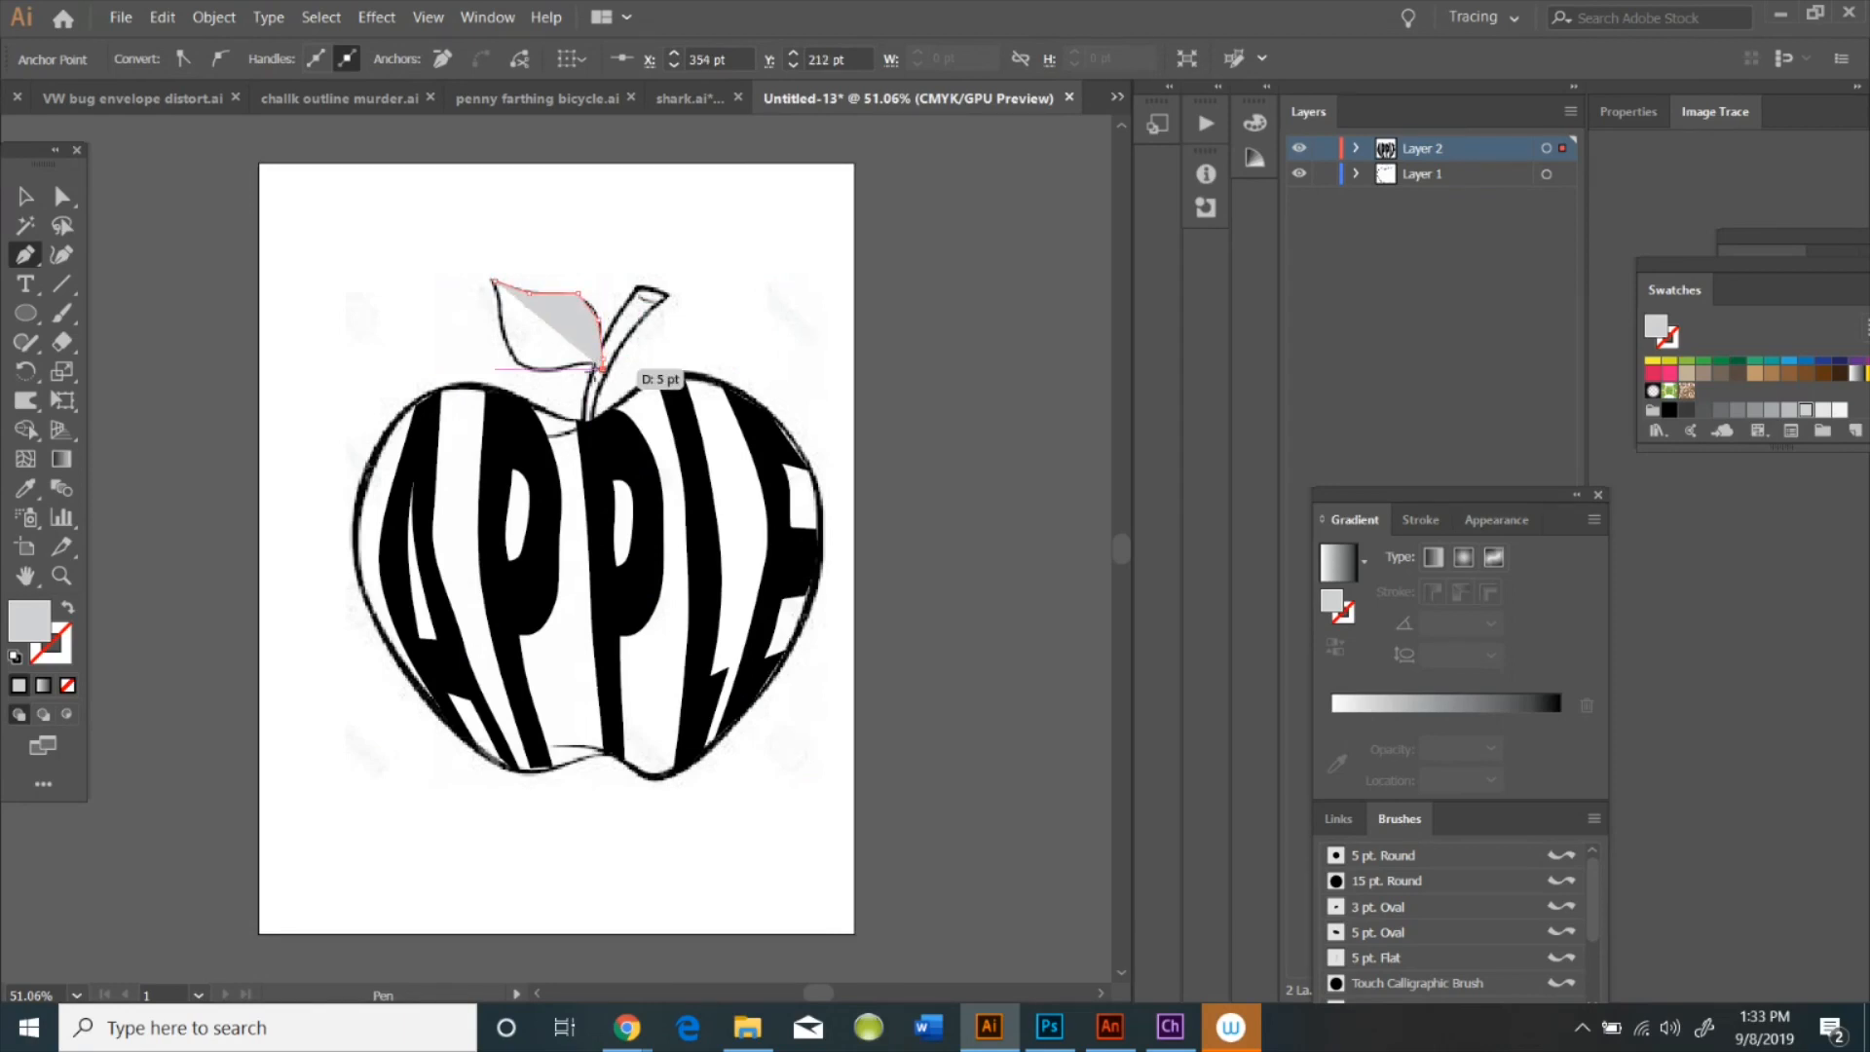
pyautogui.click(562, 369)
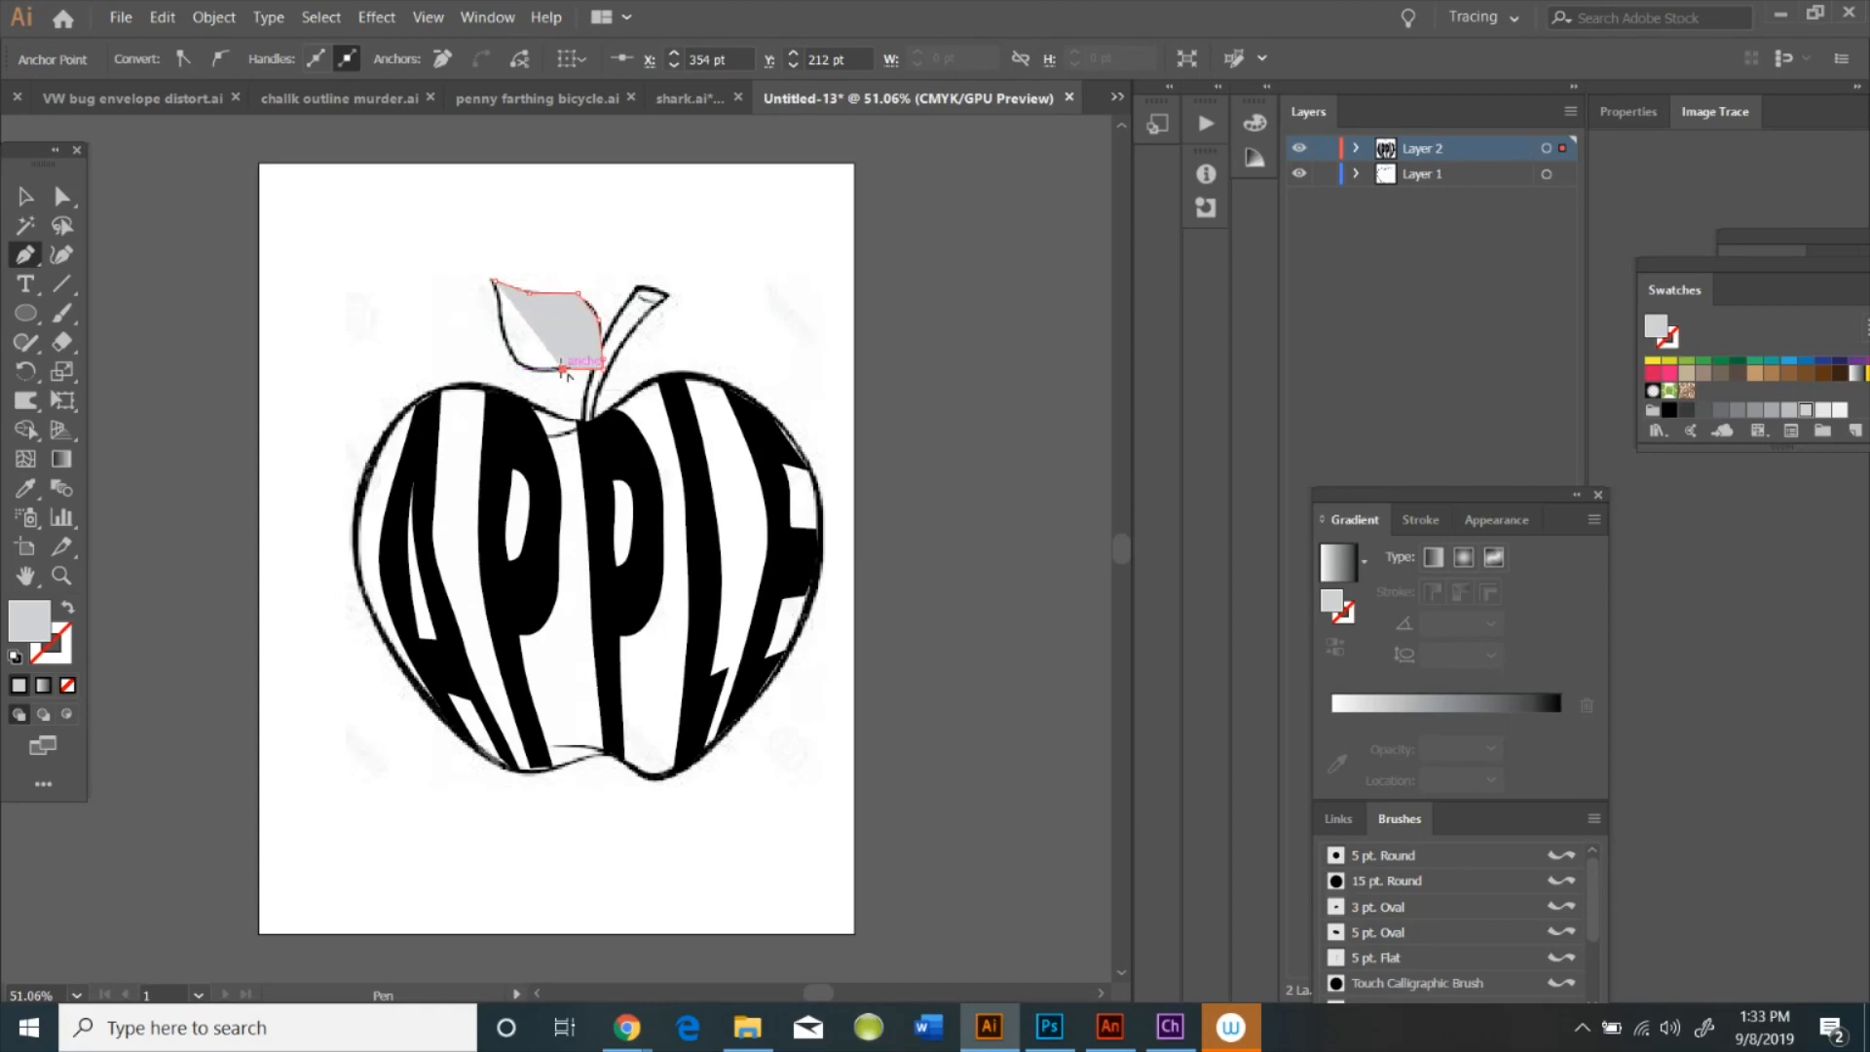
pyautogui.click(521, 368)
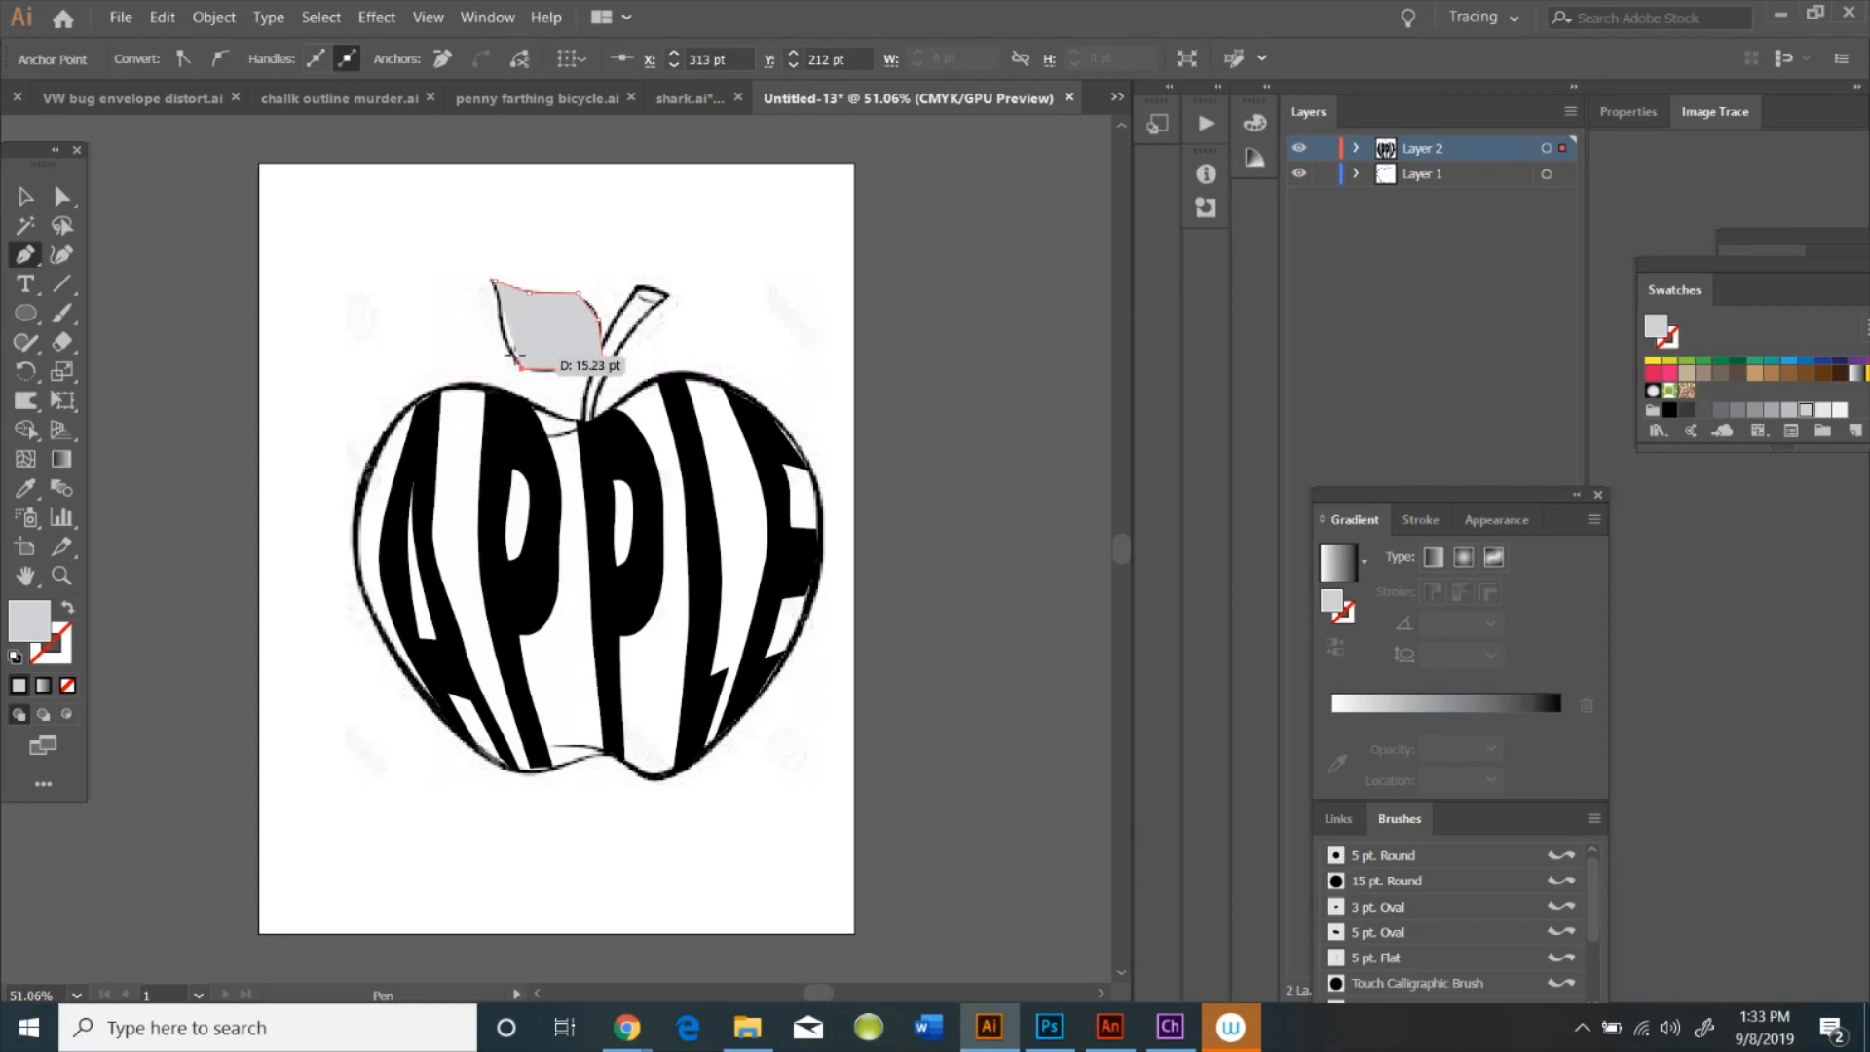
pyautogui.click(507, 339)
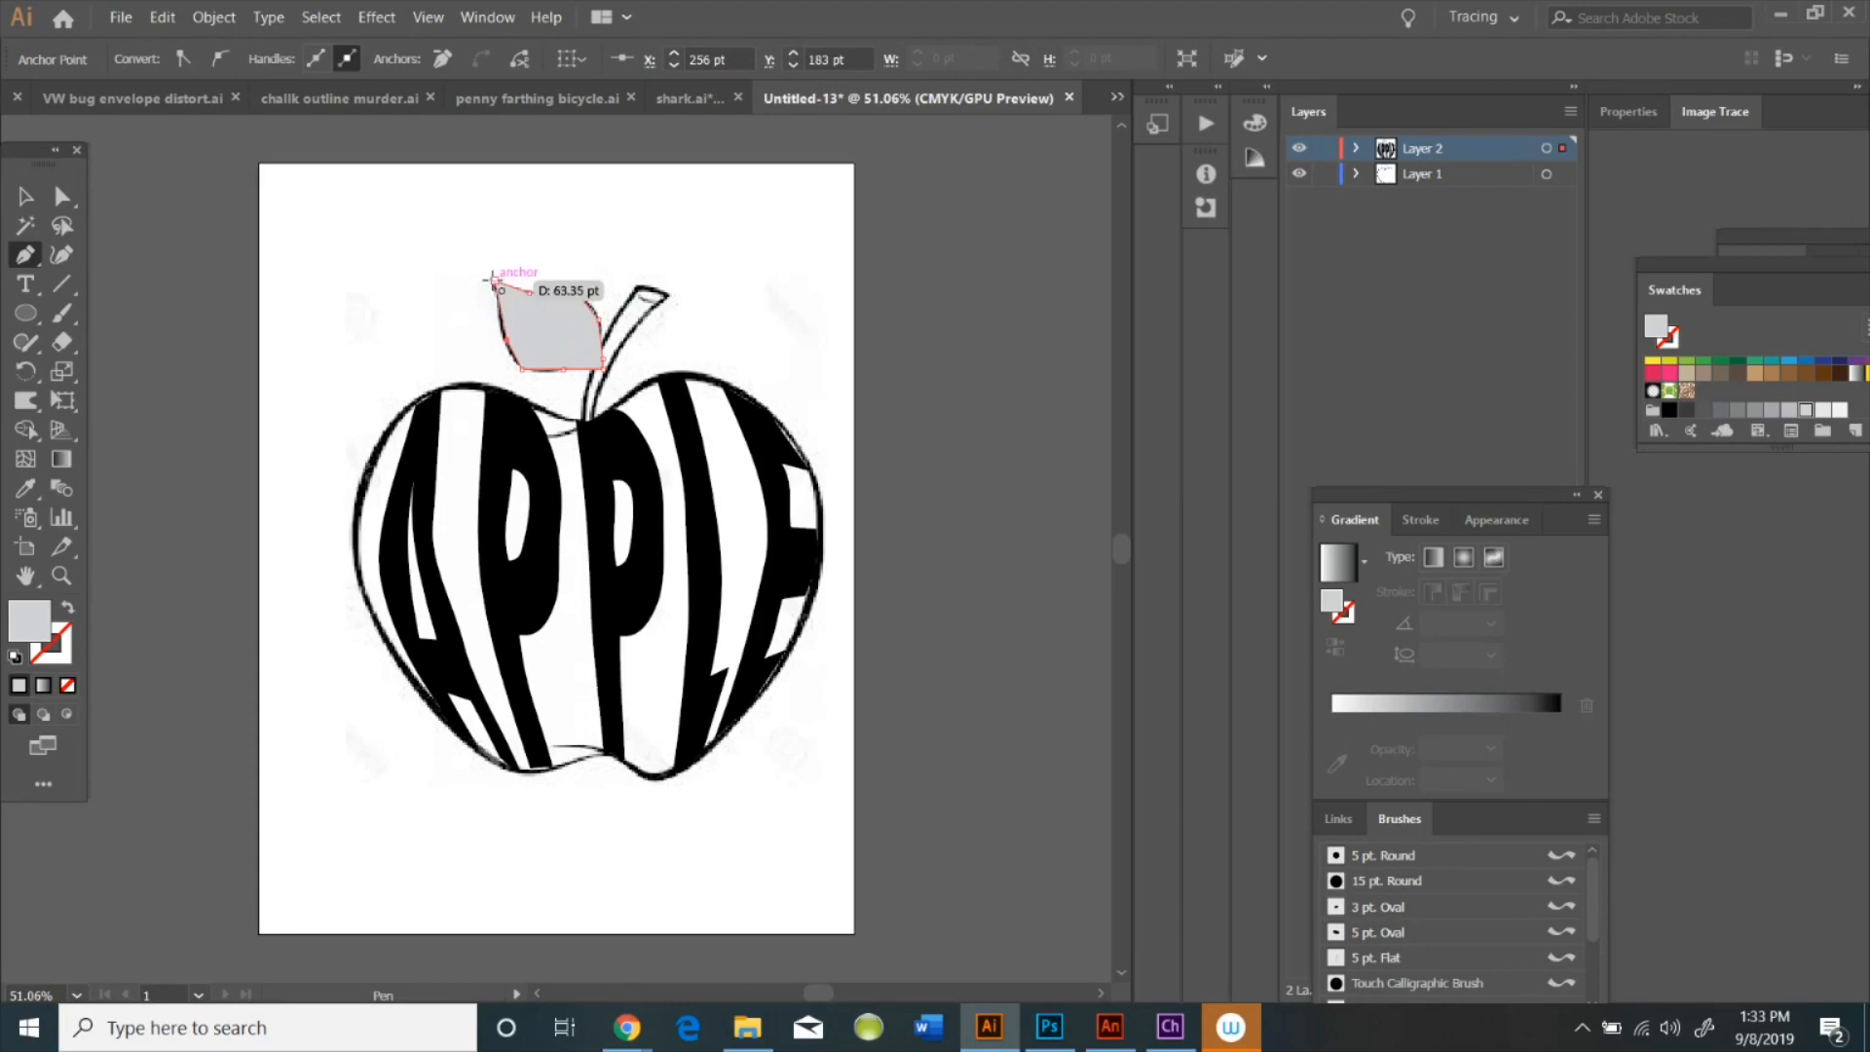
pyautogui.click(493, 279)
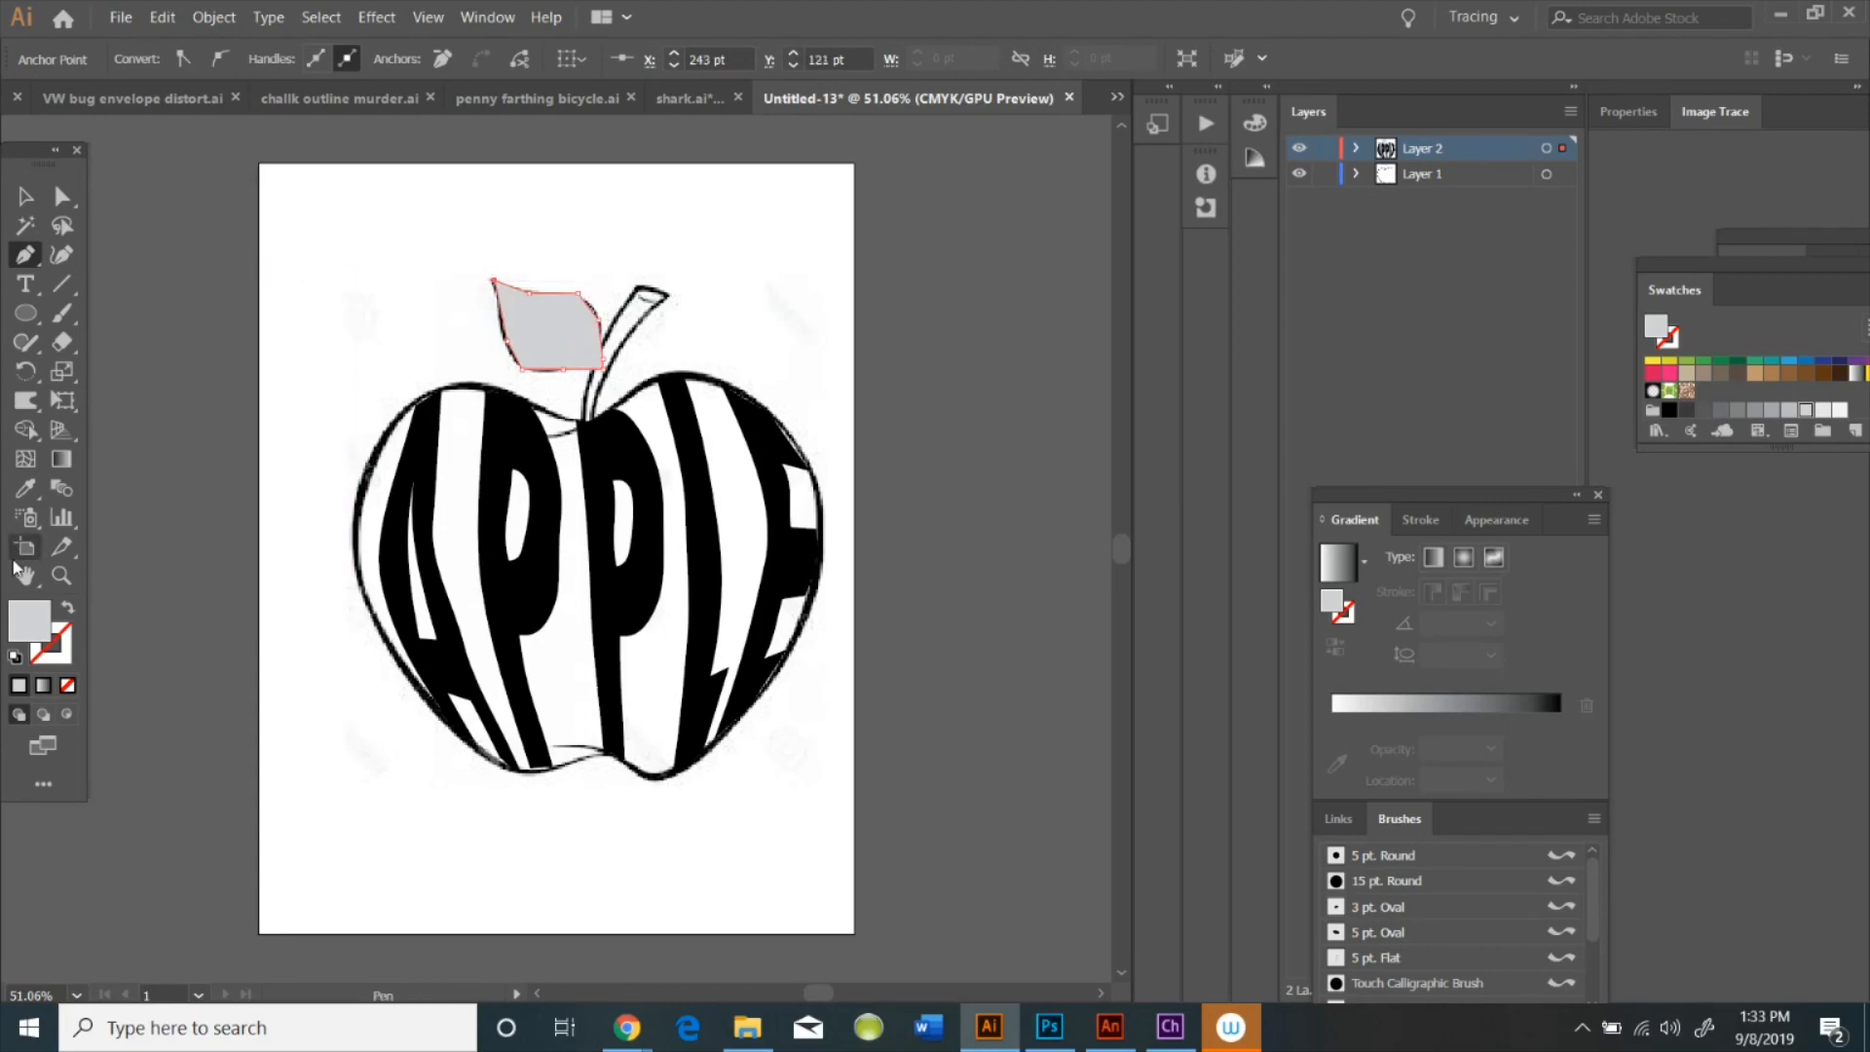
pyautogui.click(68, 687)
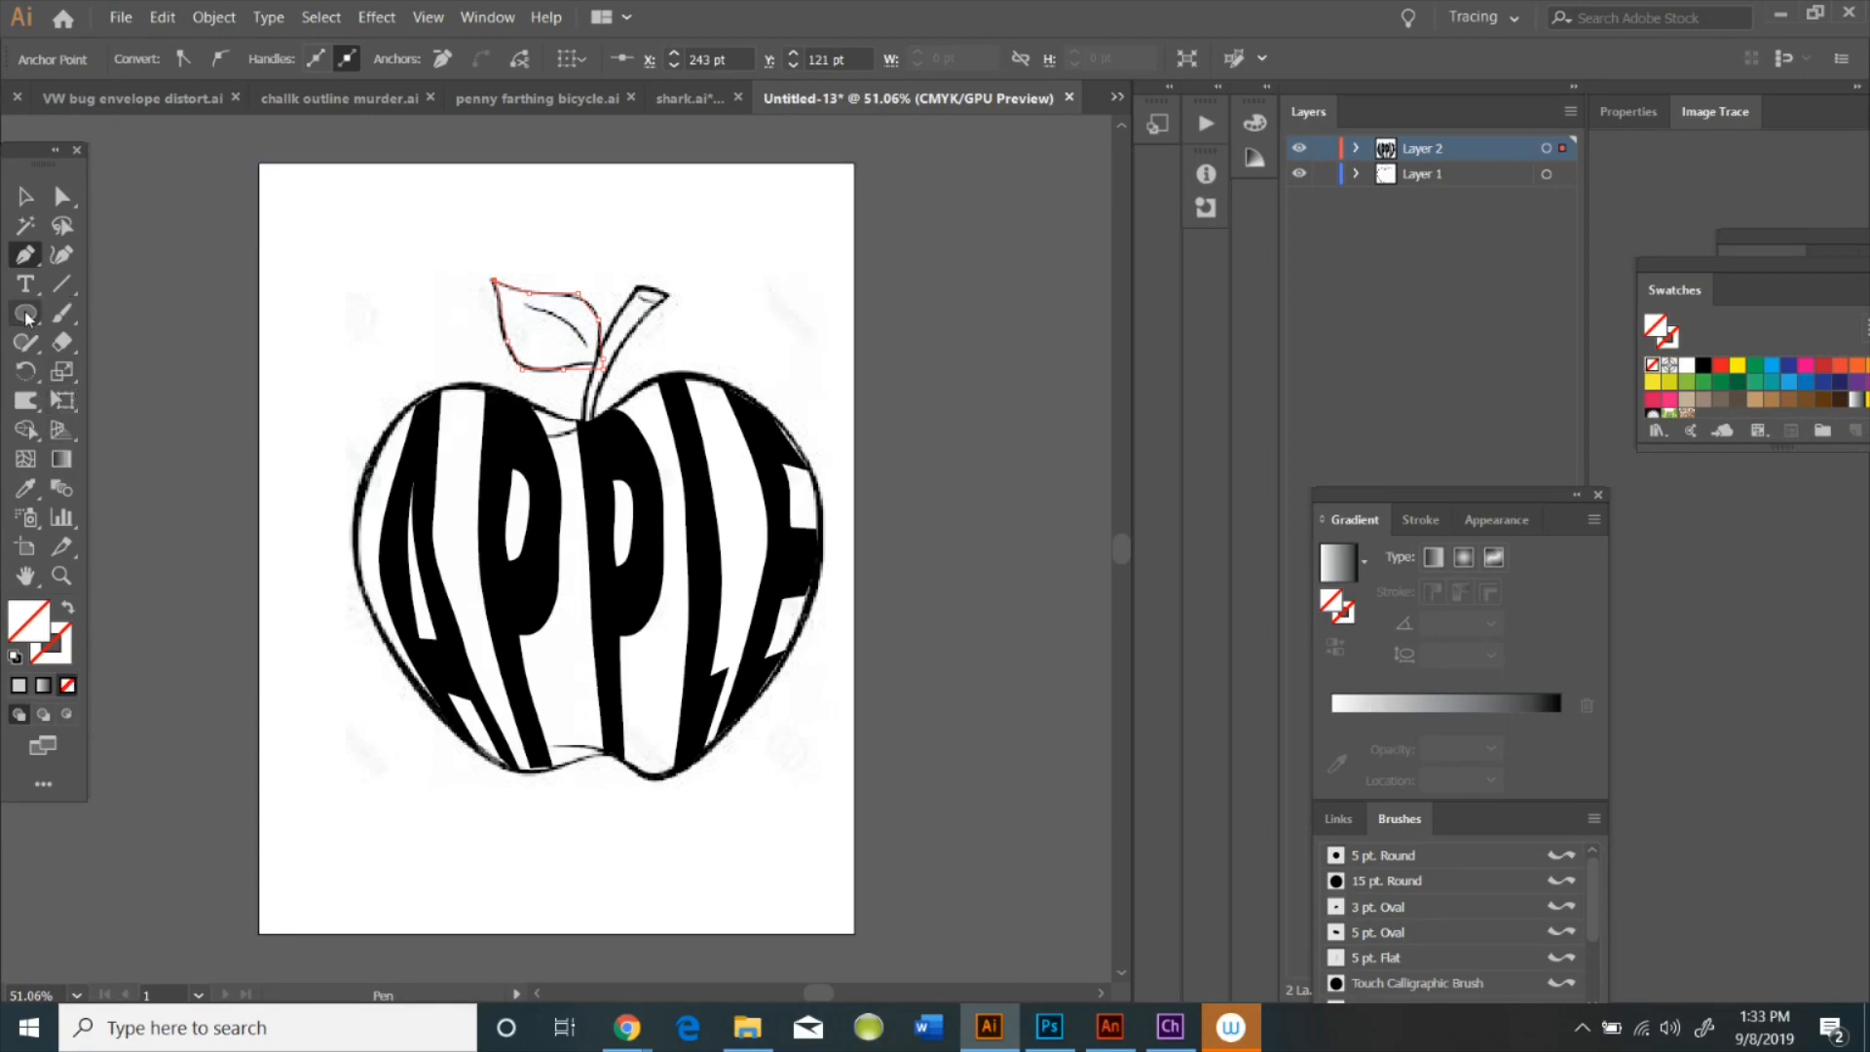
# Add the text "LEAF" above the apple drawing and send it backward, behind the traced leaf path
pyautogui.click(25, 283)
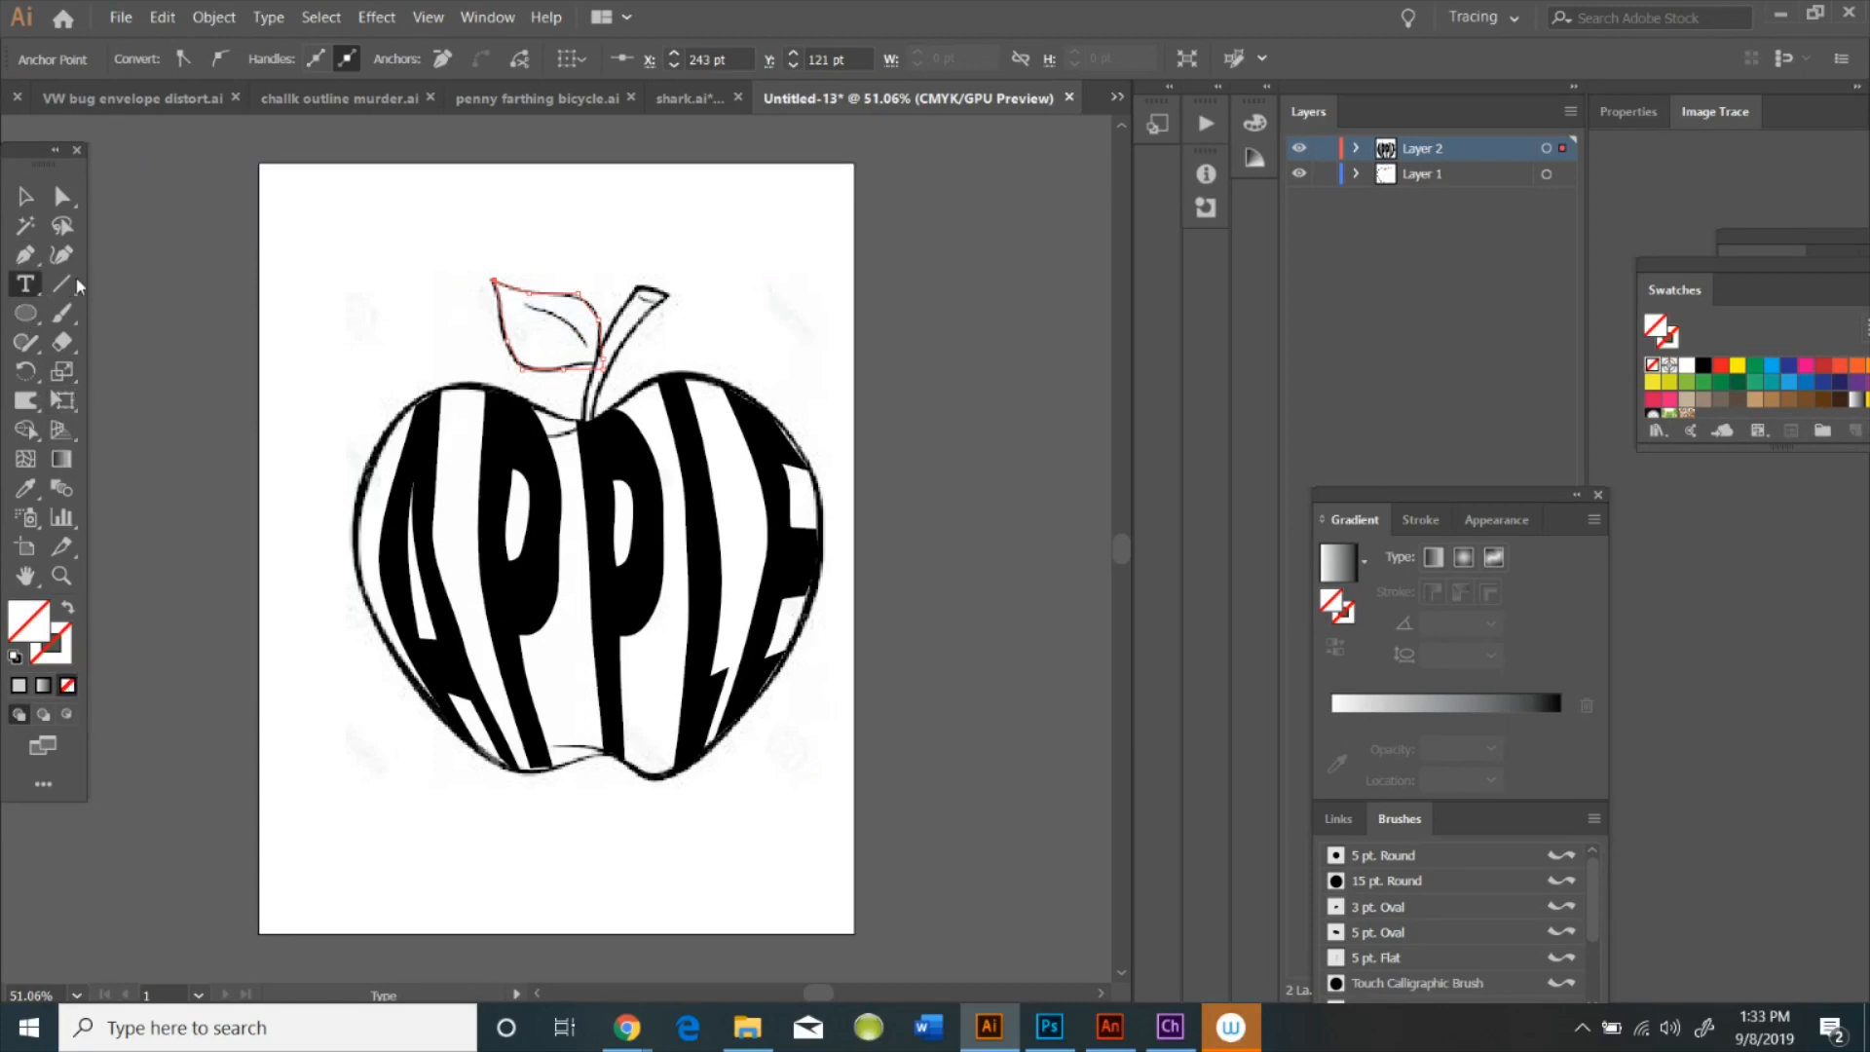
pyautogui.click(524, 195)
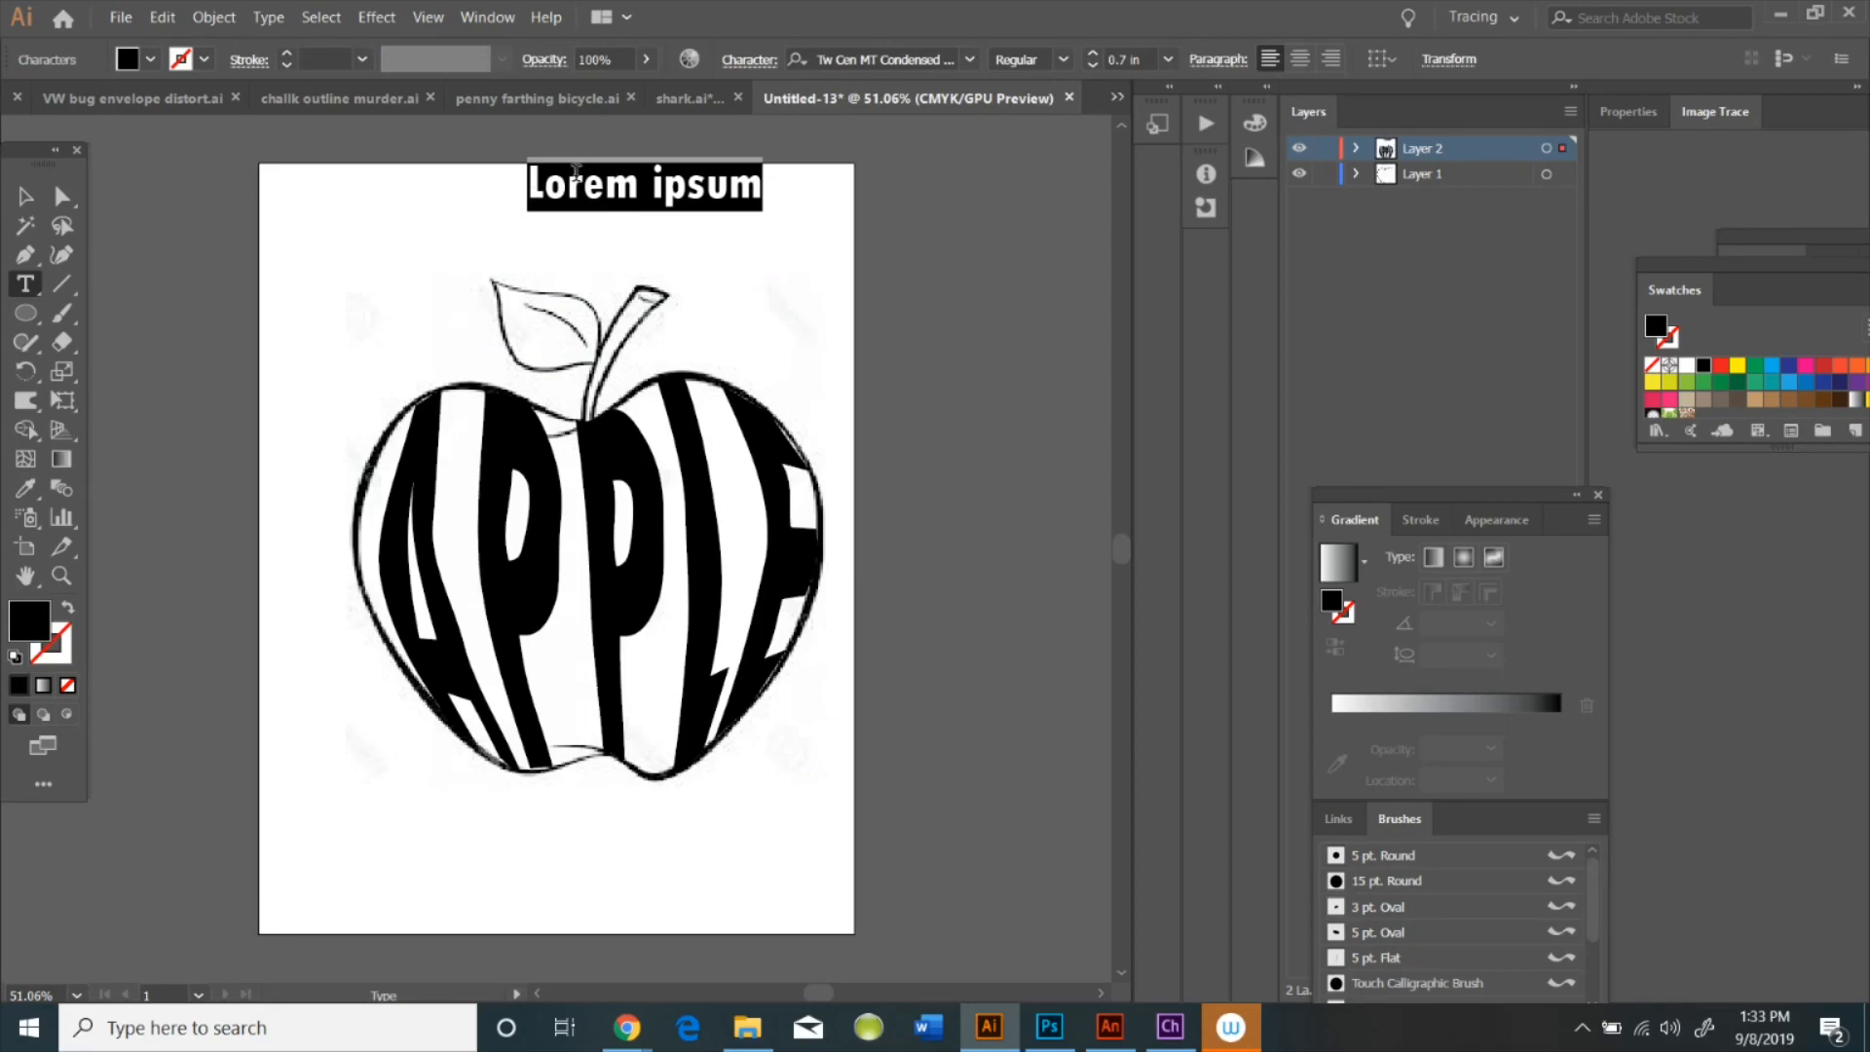
pyautogui.write('LEA')
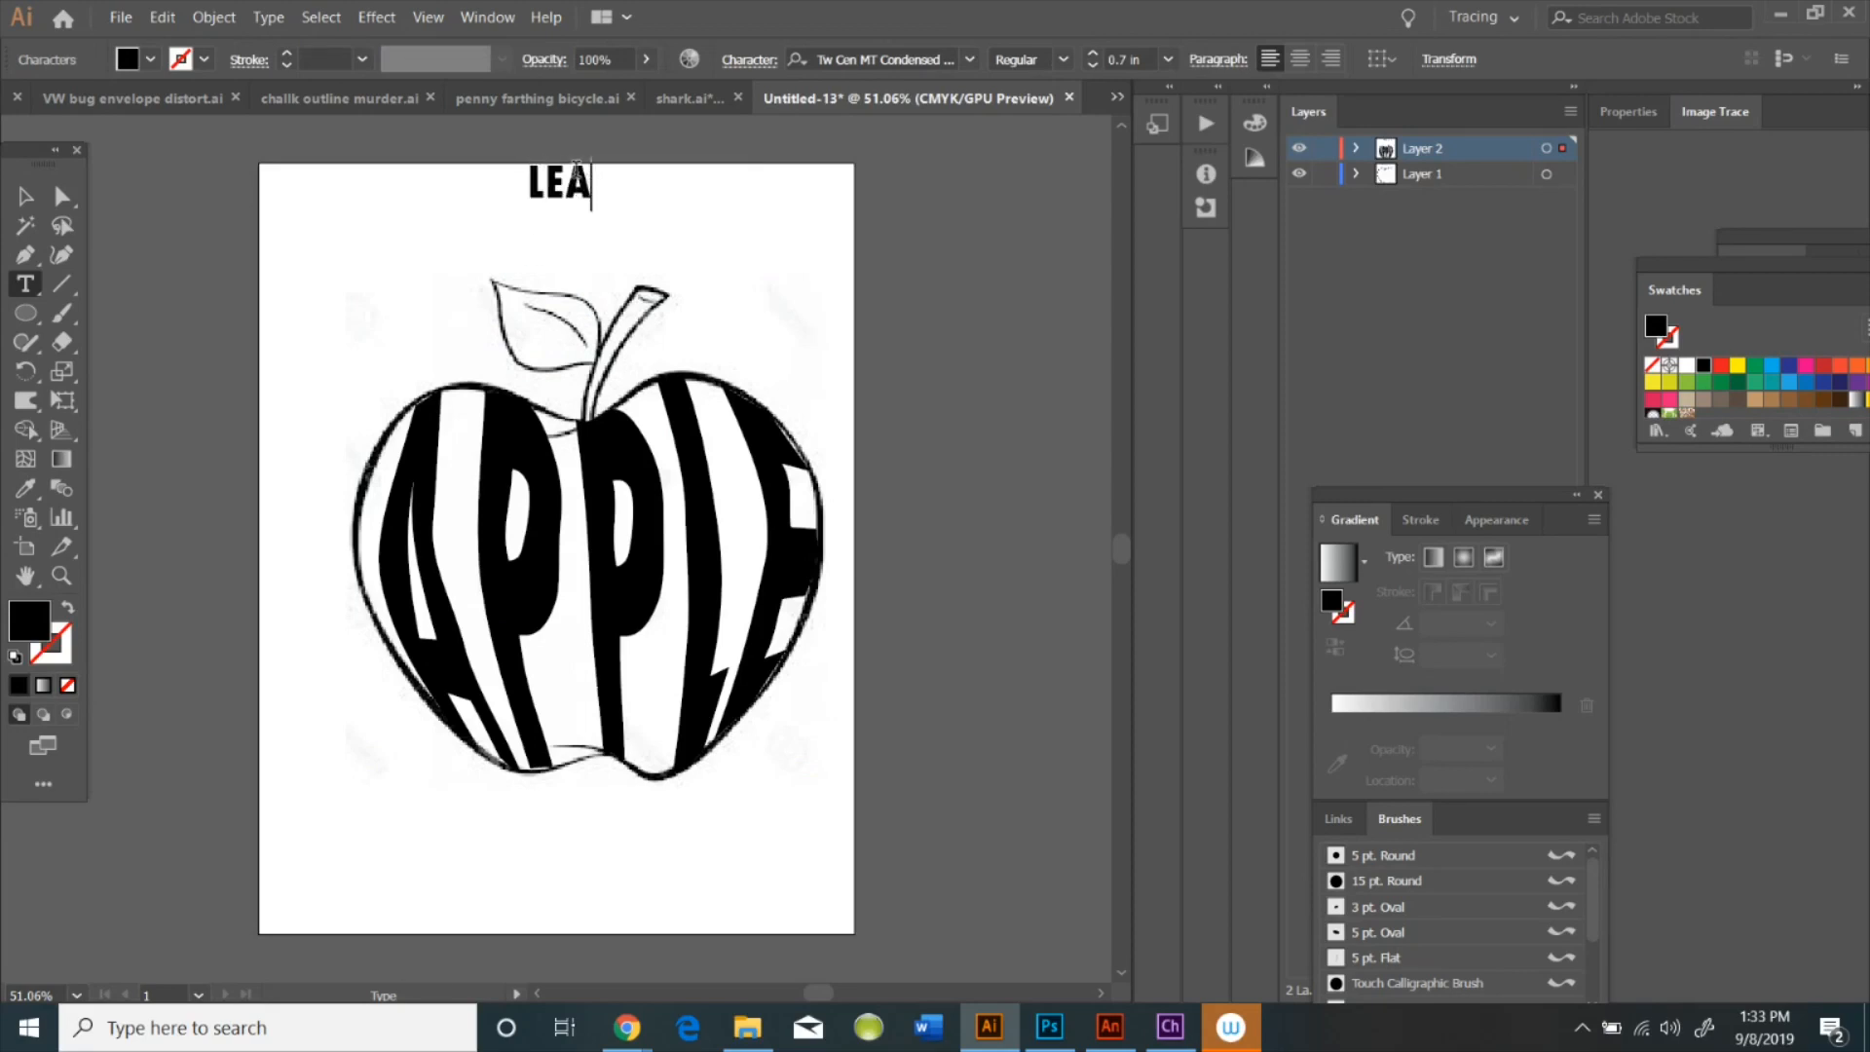
pyautogui.write('F')
pyautogui.rightClick(608, 205)
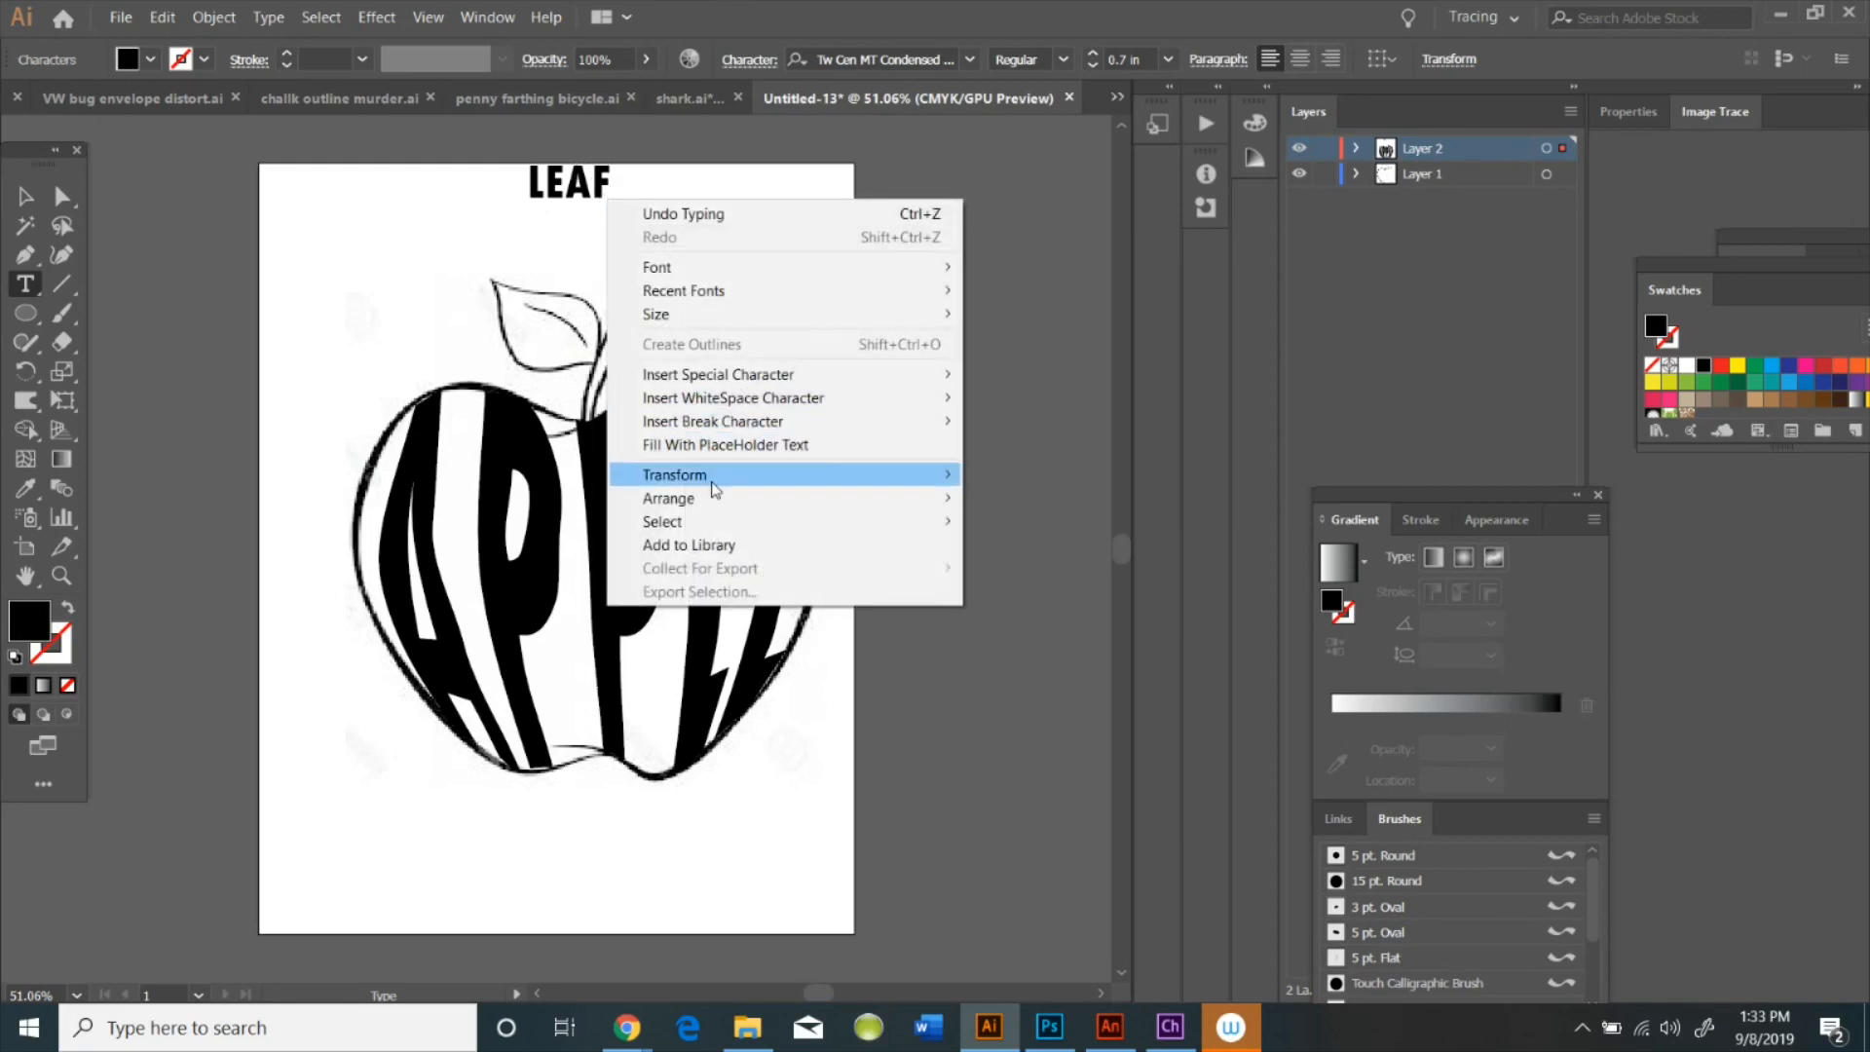
pyautogui.moveTo(830, 497)
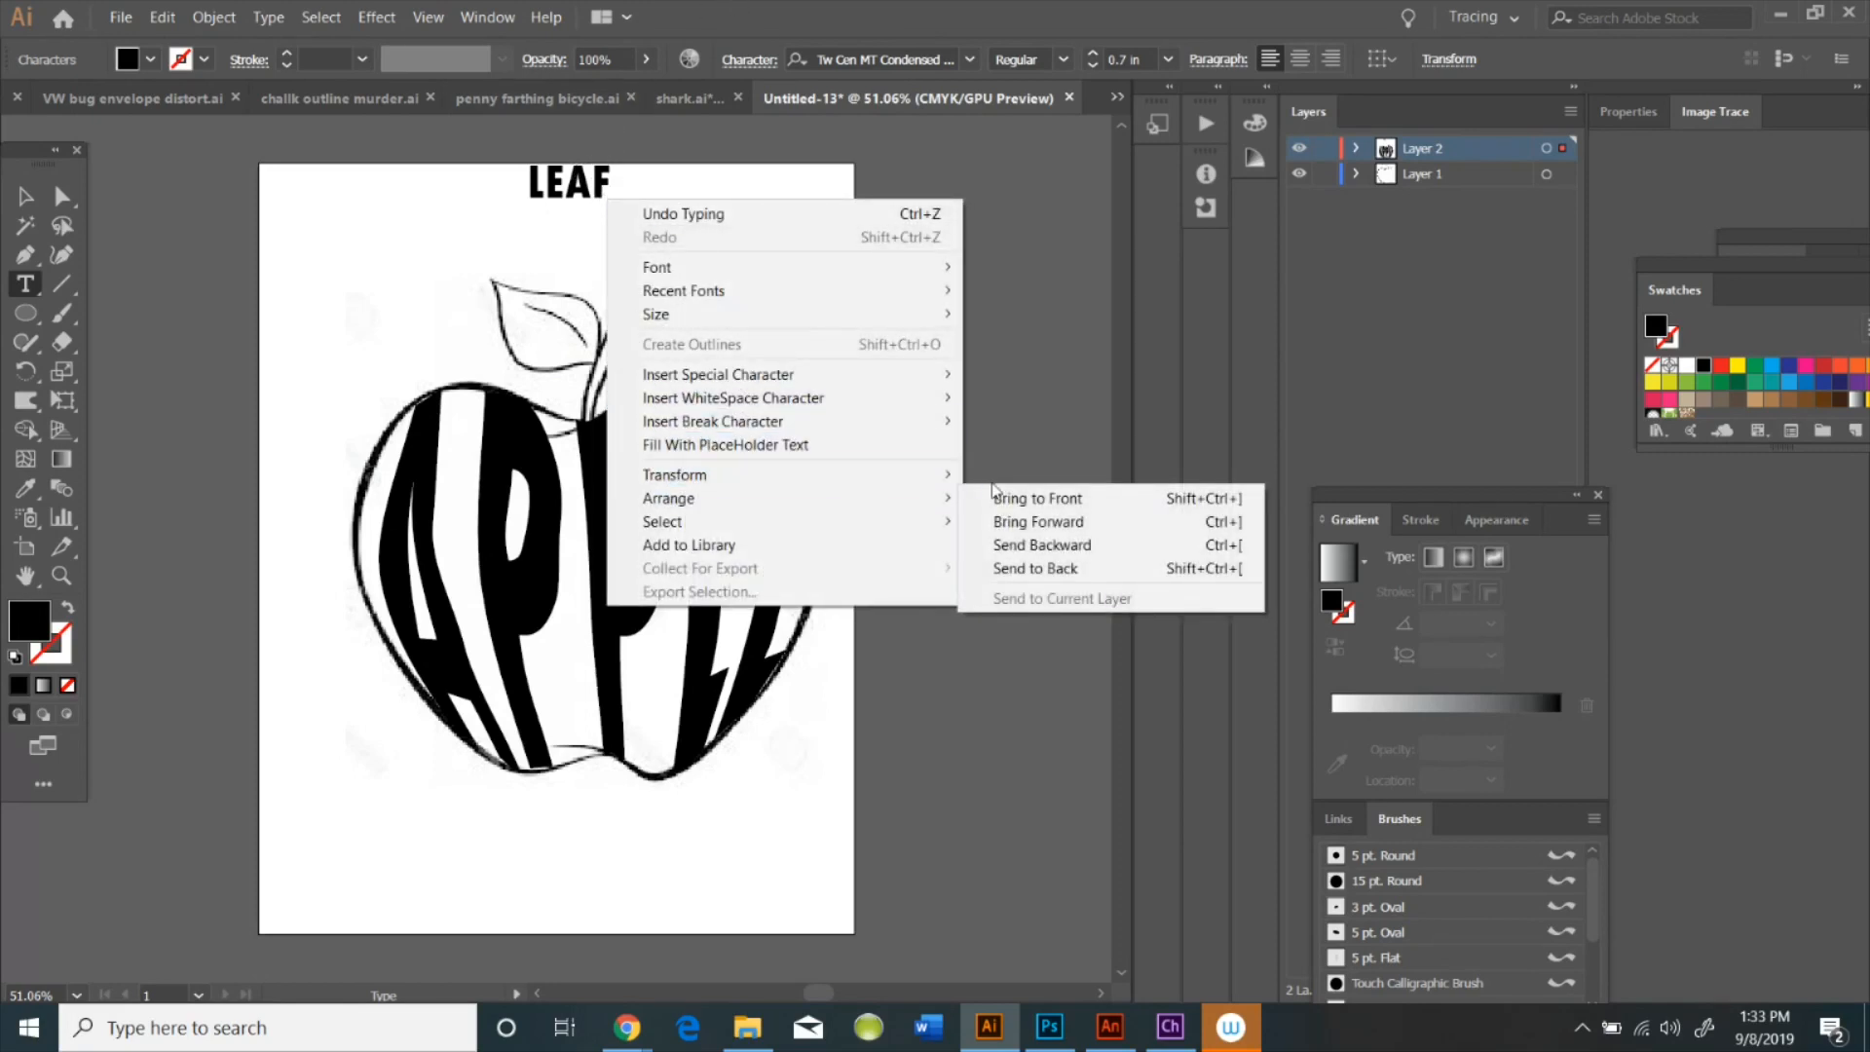
pyautogui.click(1069, 547)
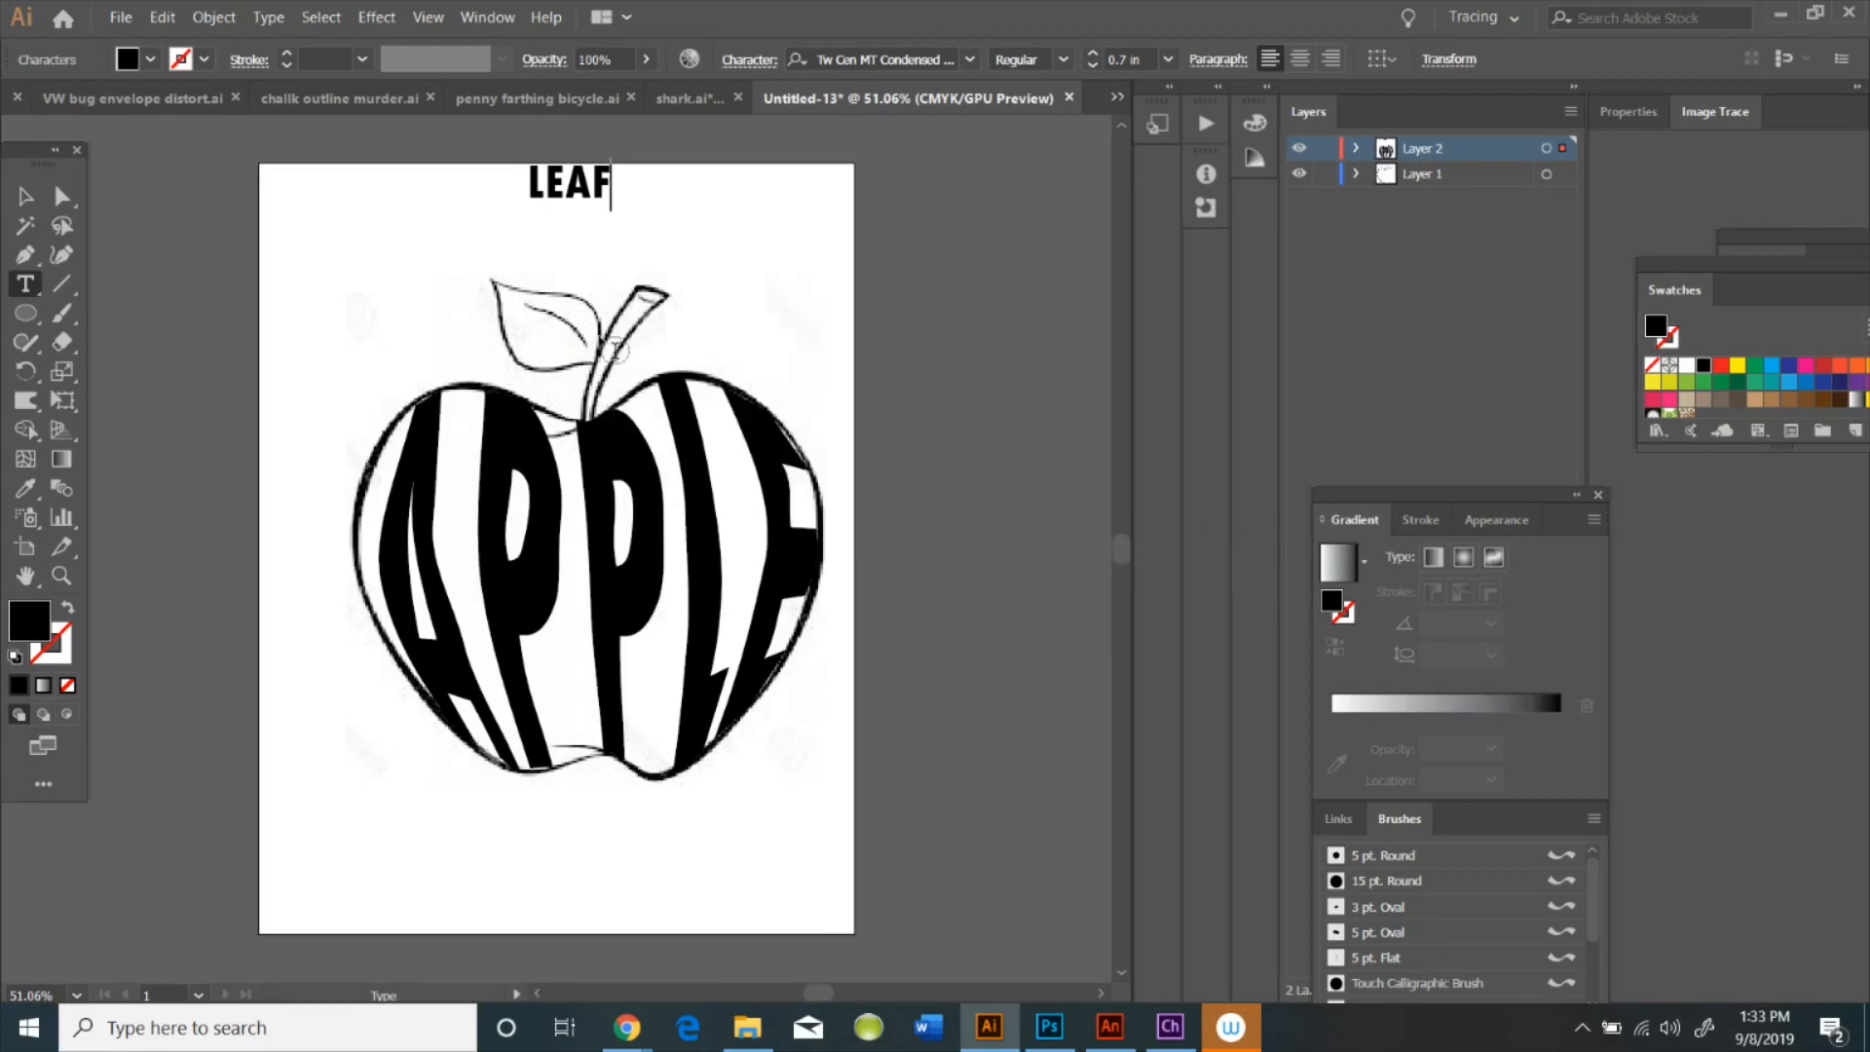
# Select the LEAF text together with the leaf path, apply Envelope Distort with Make with Top Object, and deselect the result
pyautogui.click(60, 197)
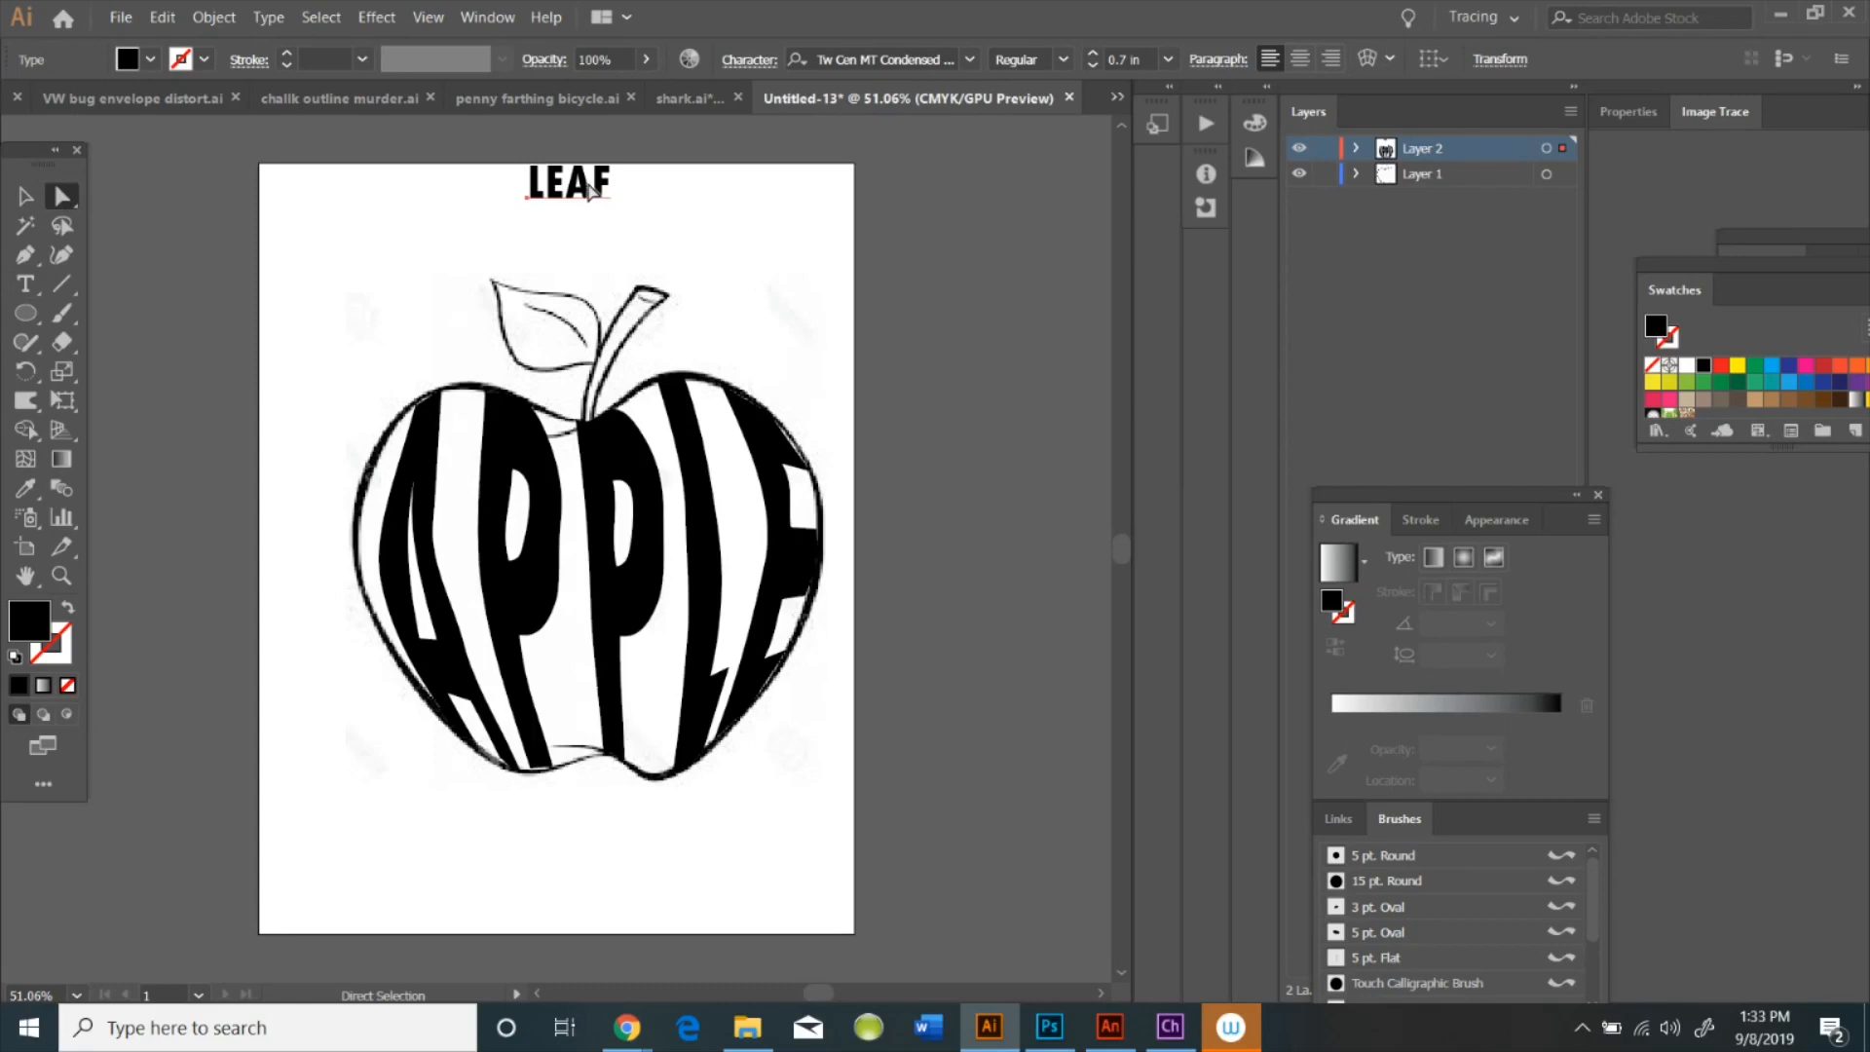
pyautogui.keyDown('shift'); pyautogui.click(540, 301); pyautogui.keyUp('shift')
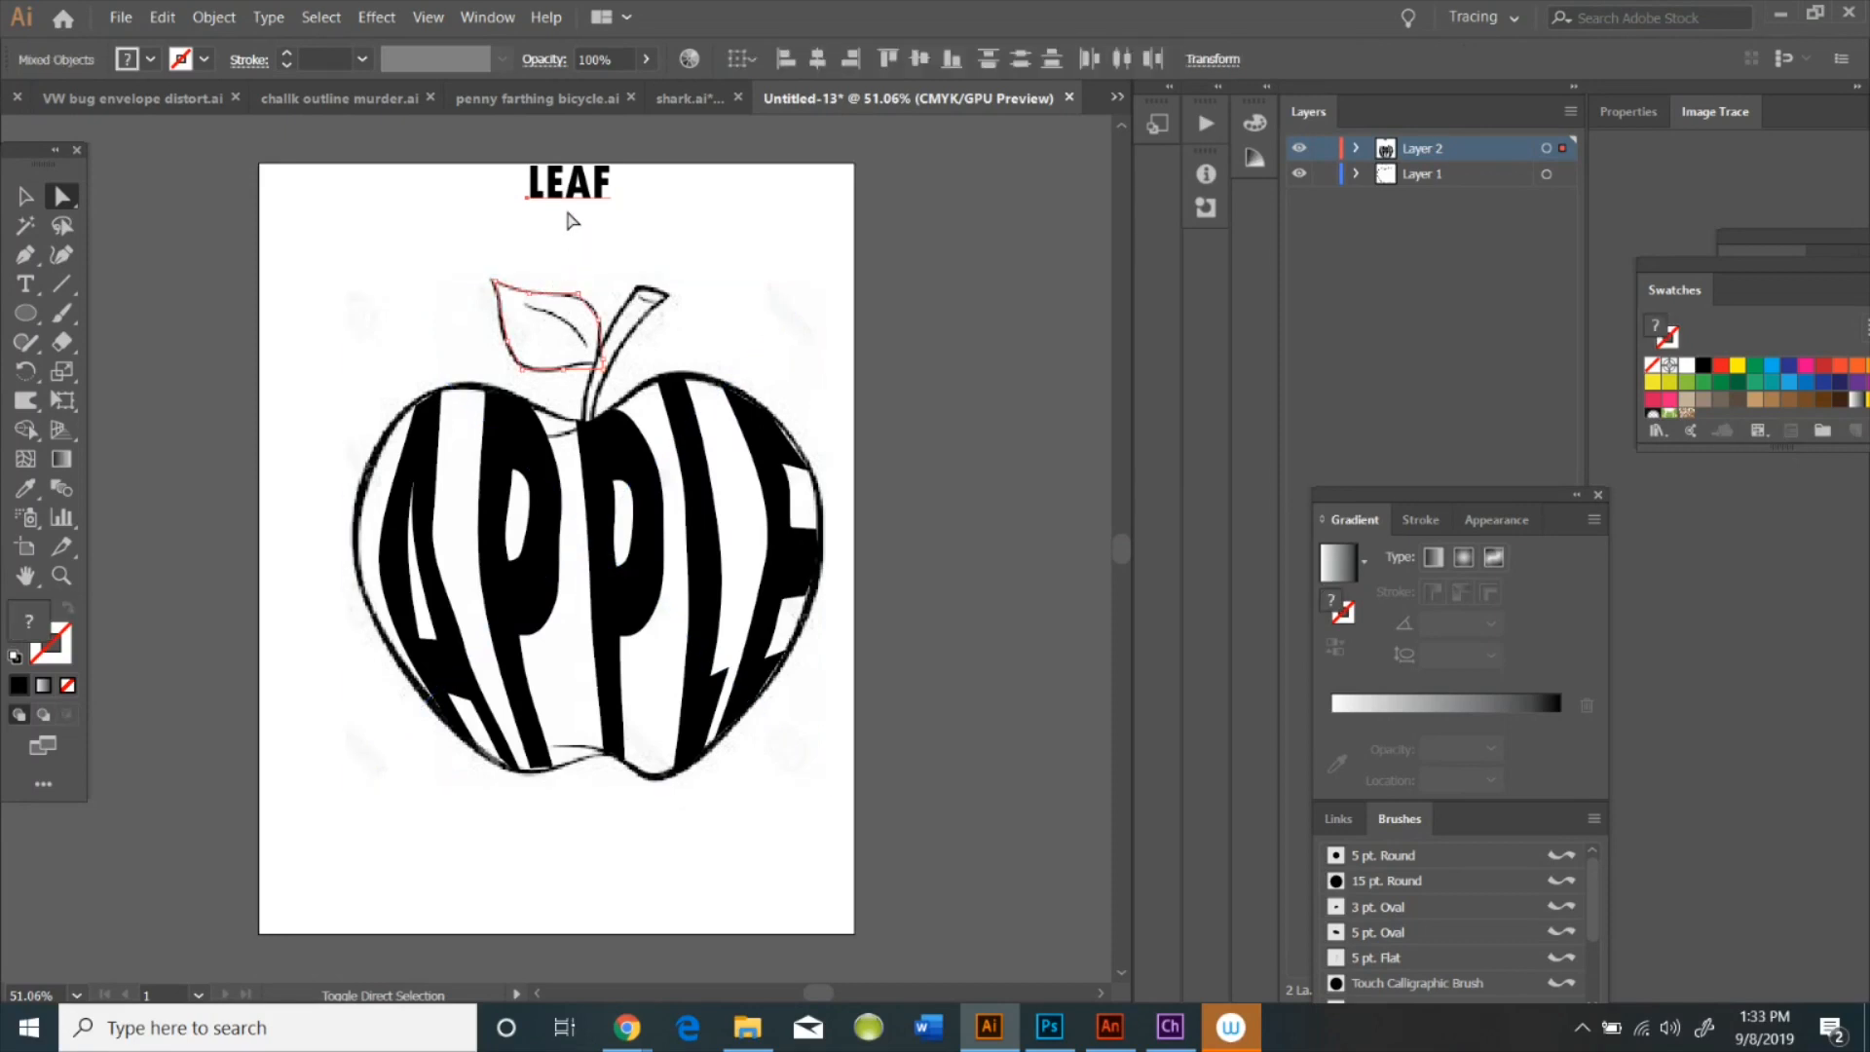
pyautogui.click(210, 16)
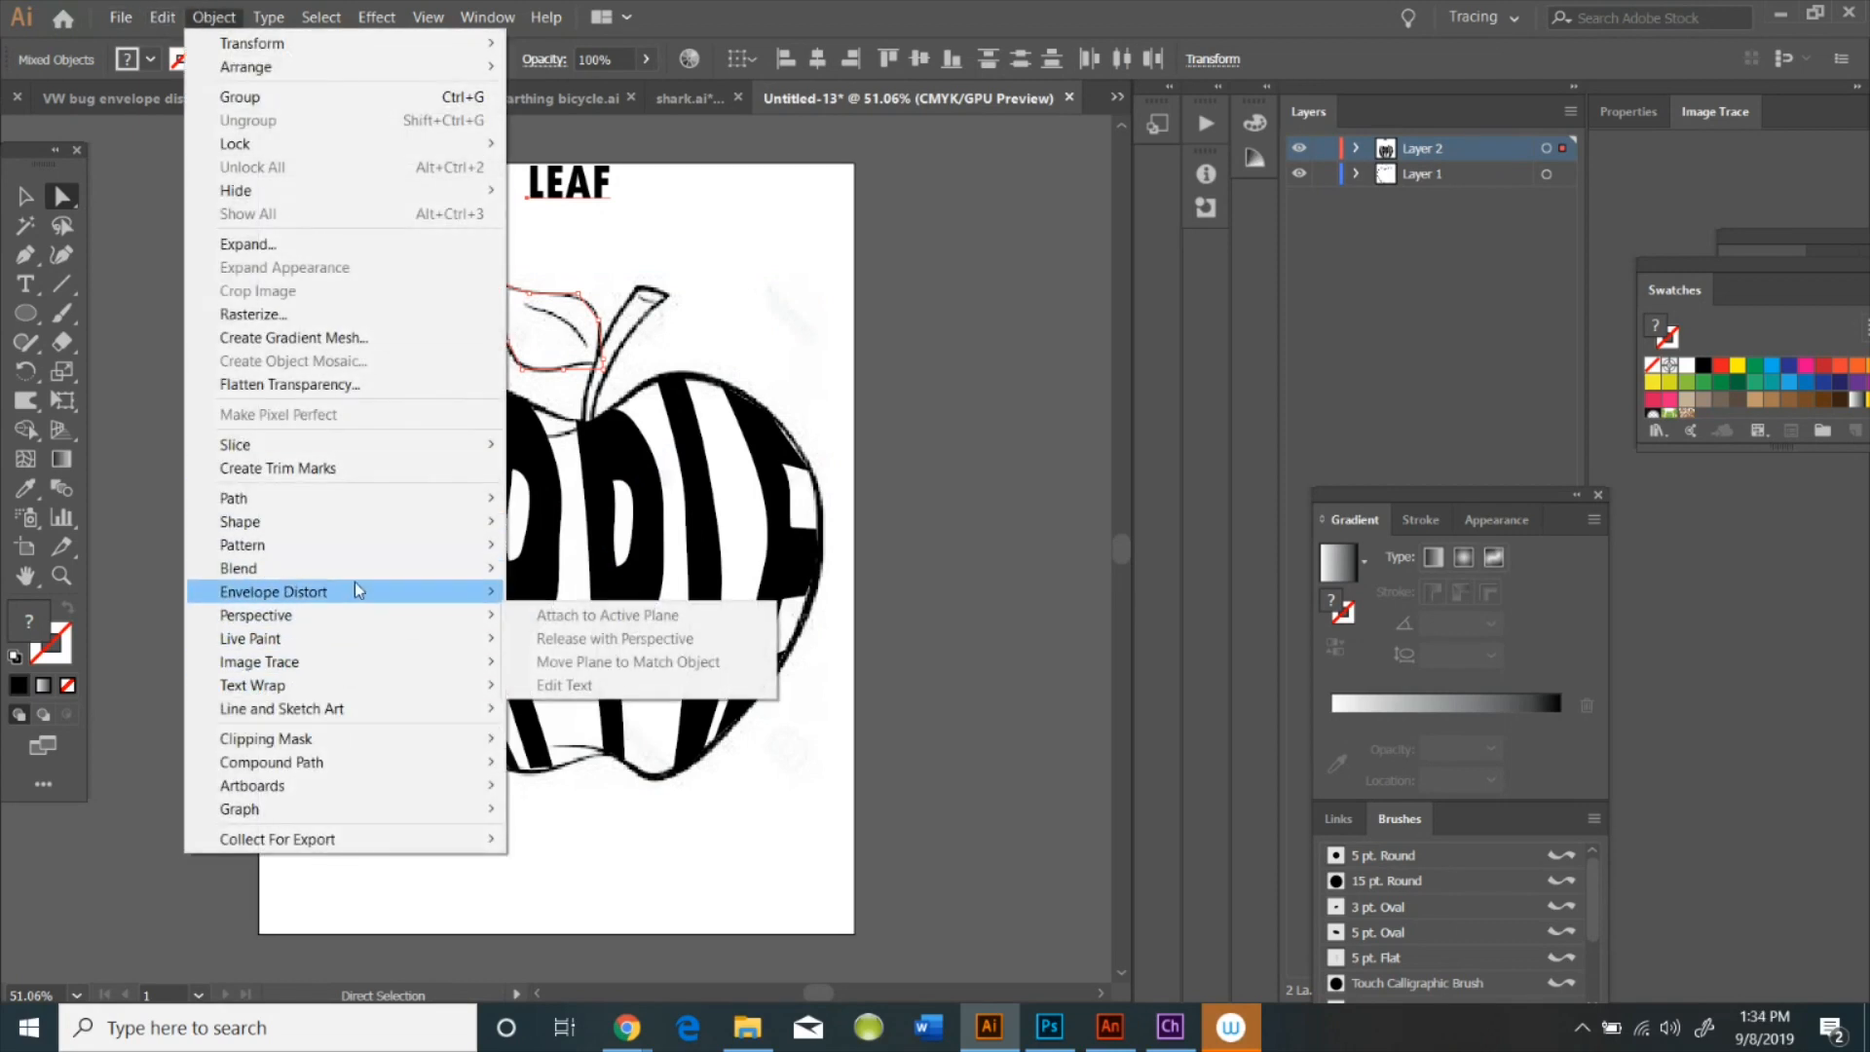
pyautogui.moveTo(363, 591)
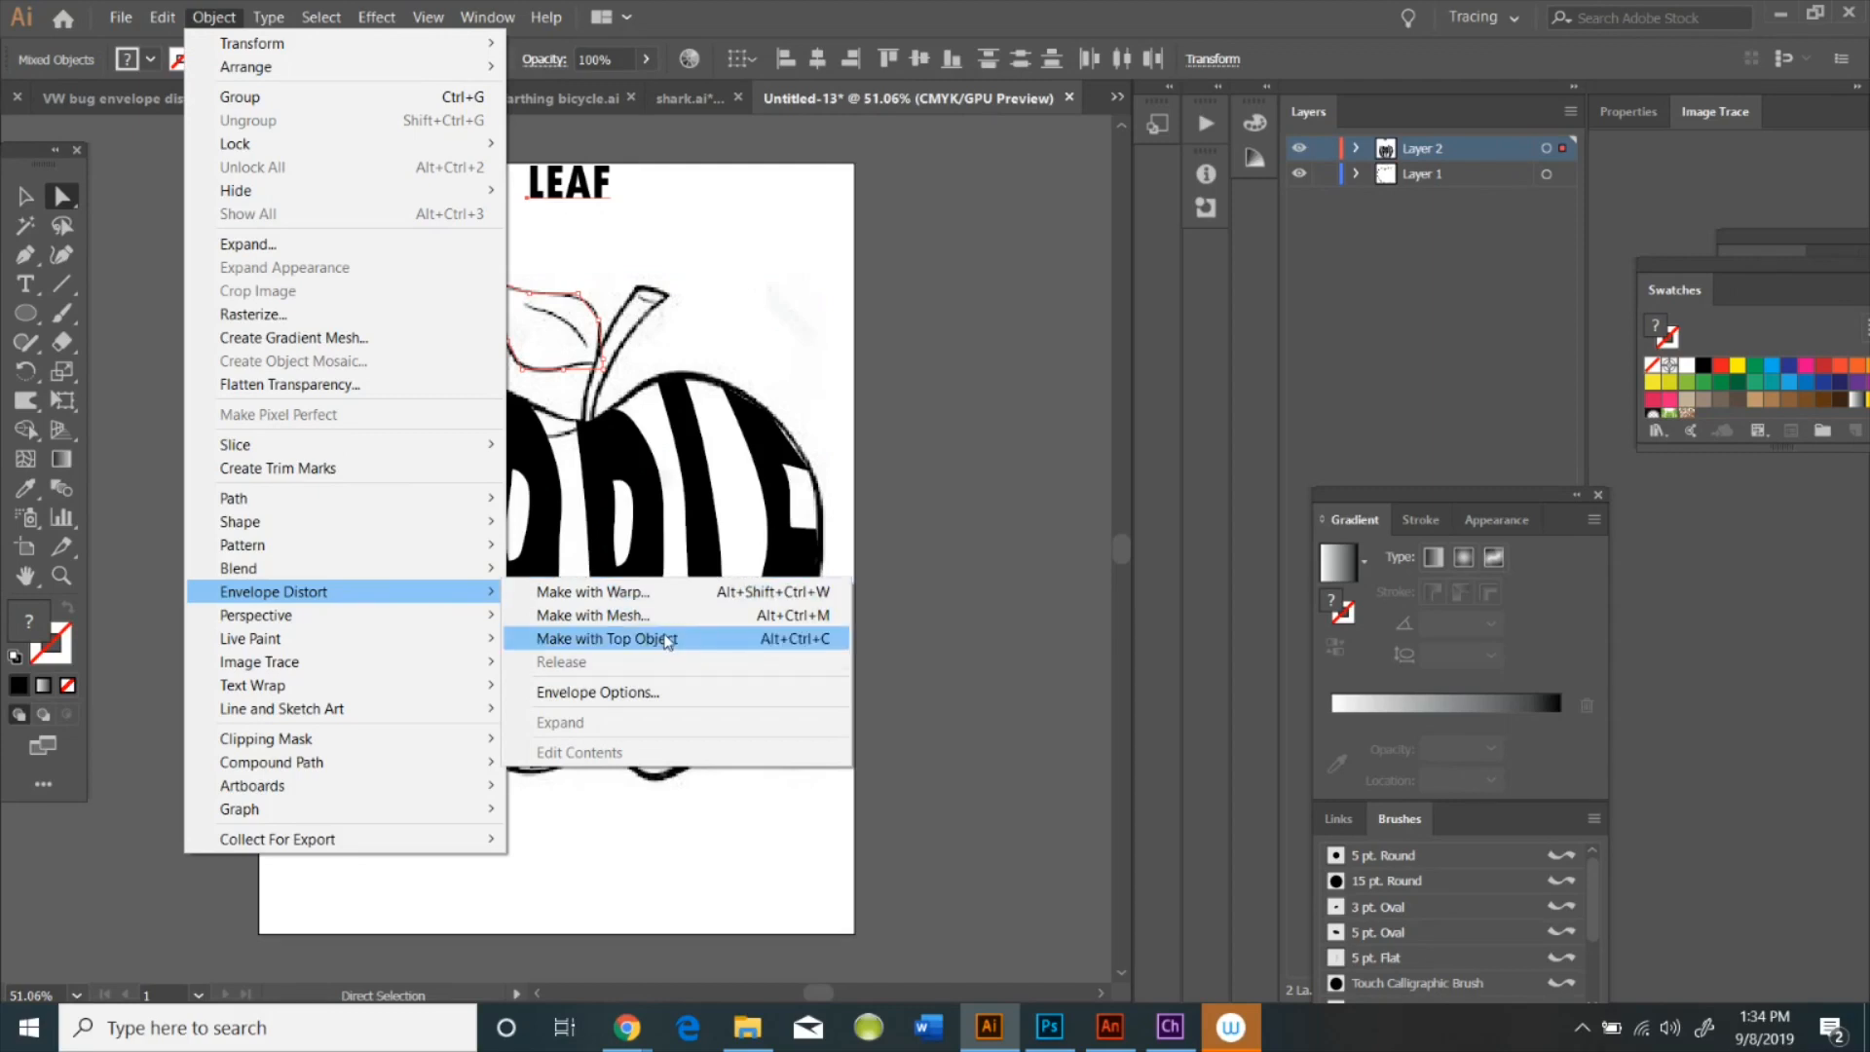
pyautogui.click(668, 639)
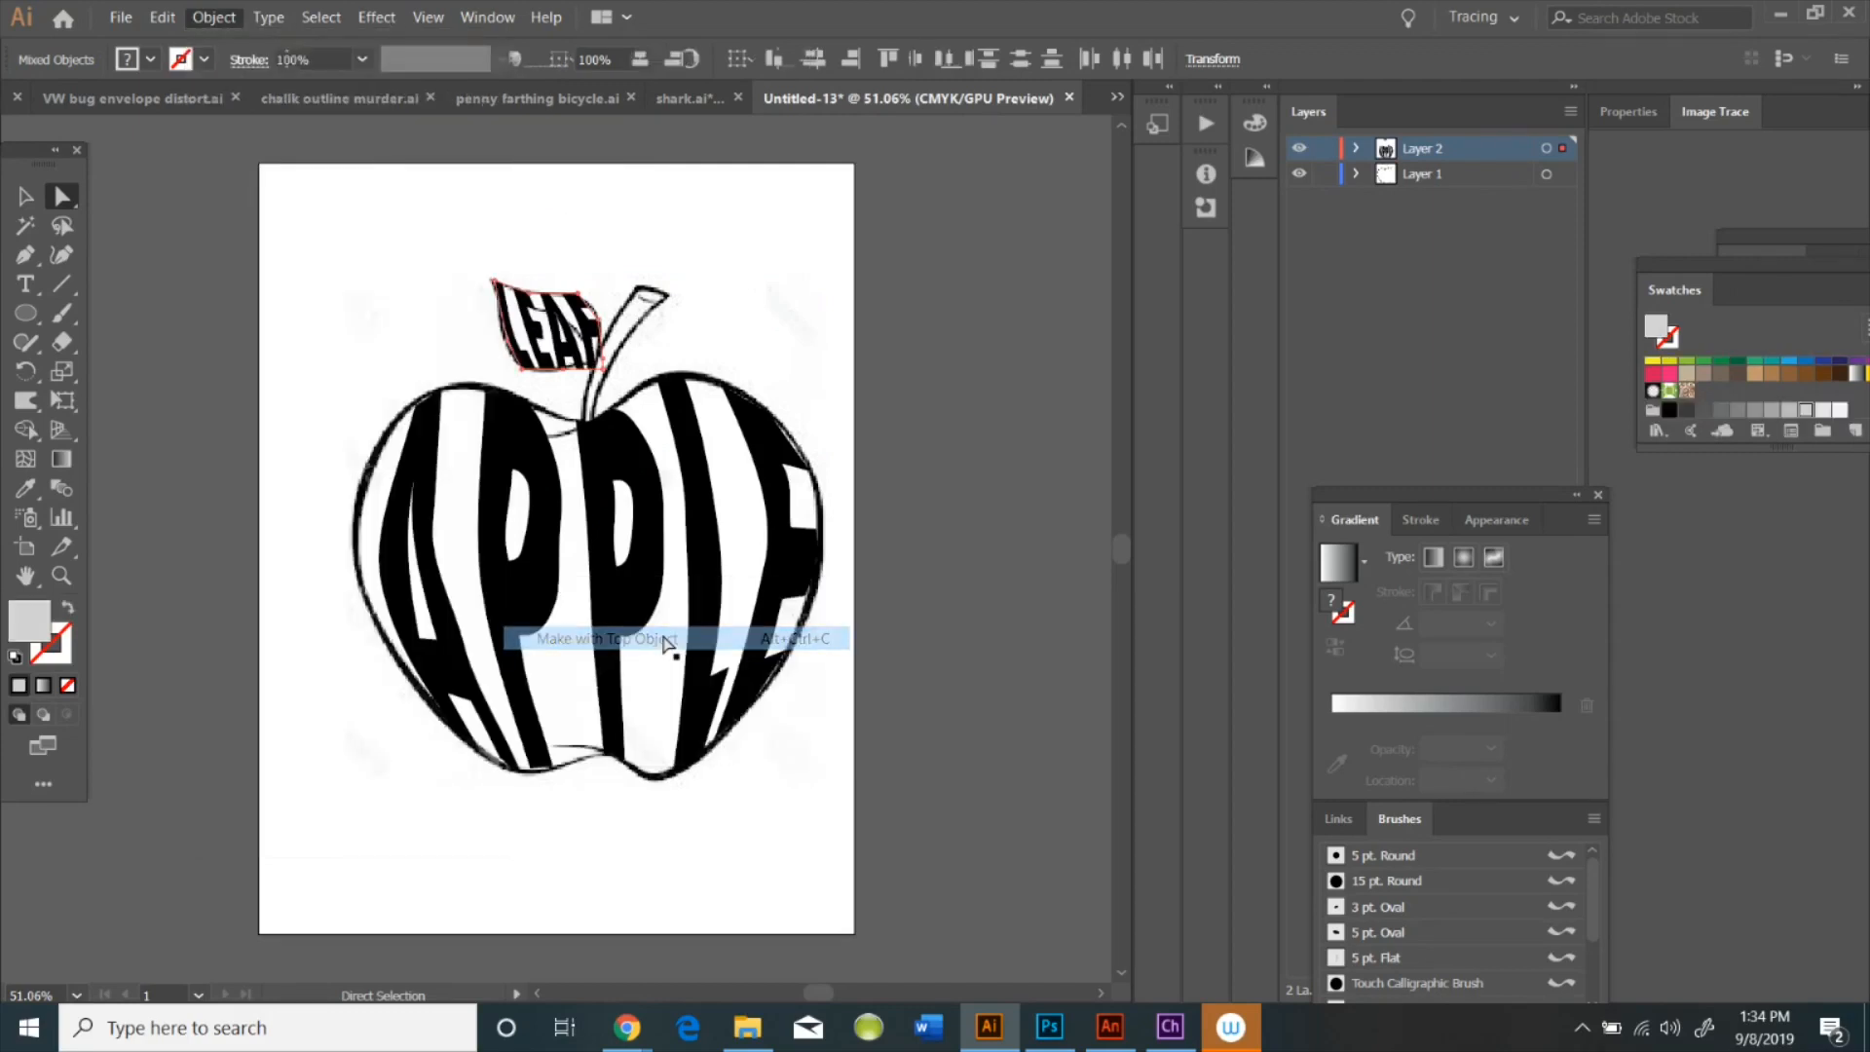
pyautogui.click(1003, 392)
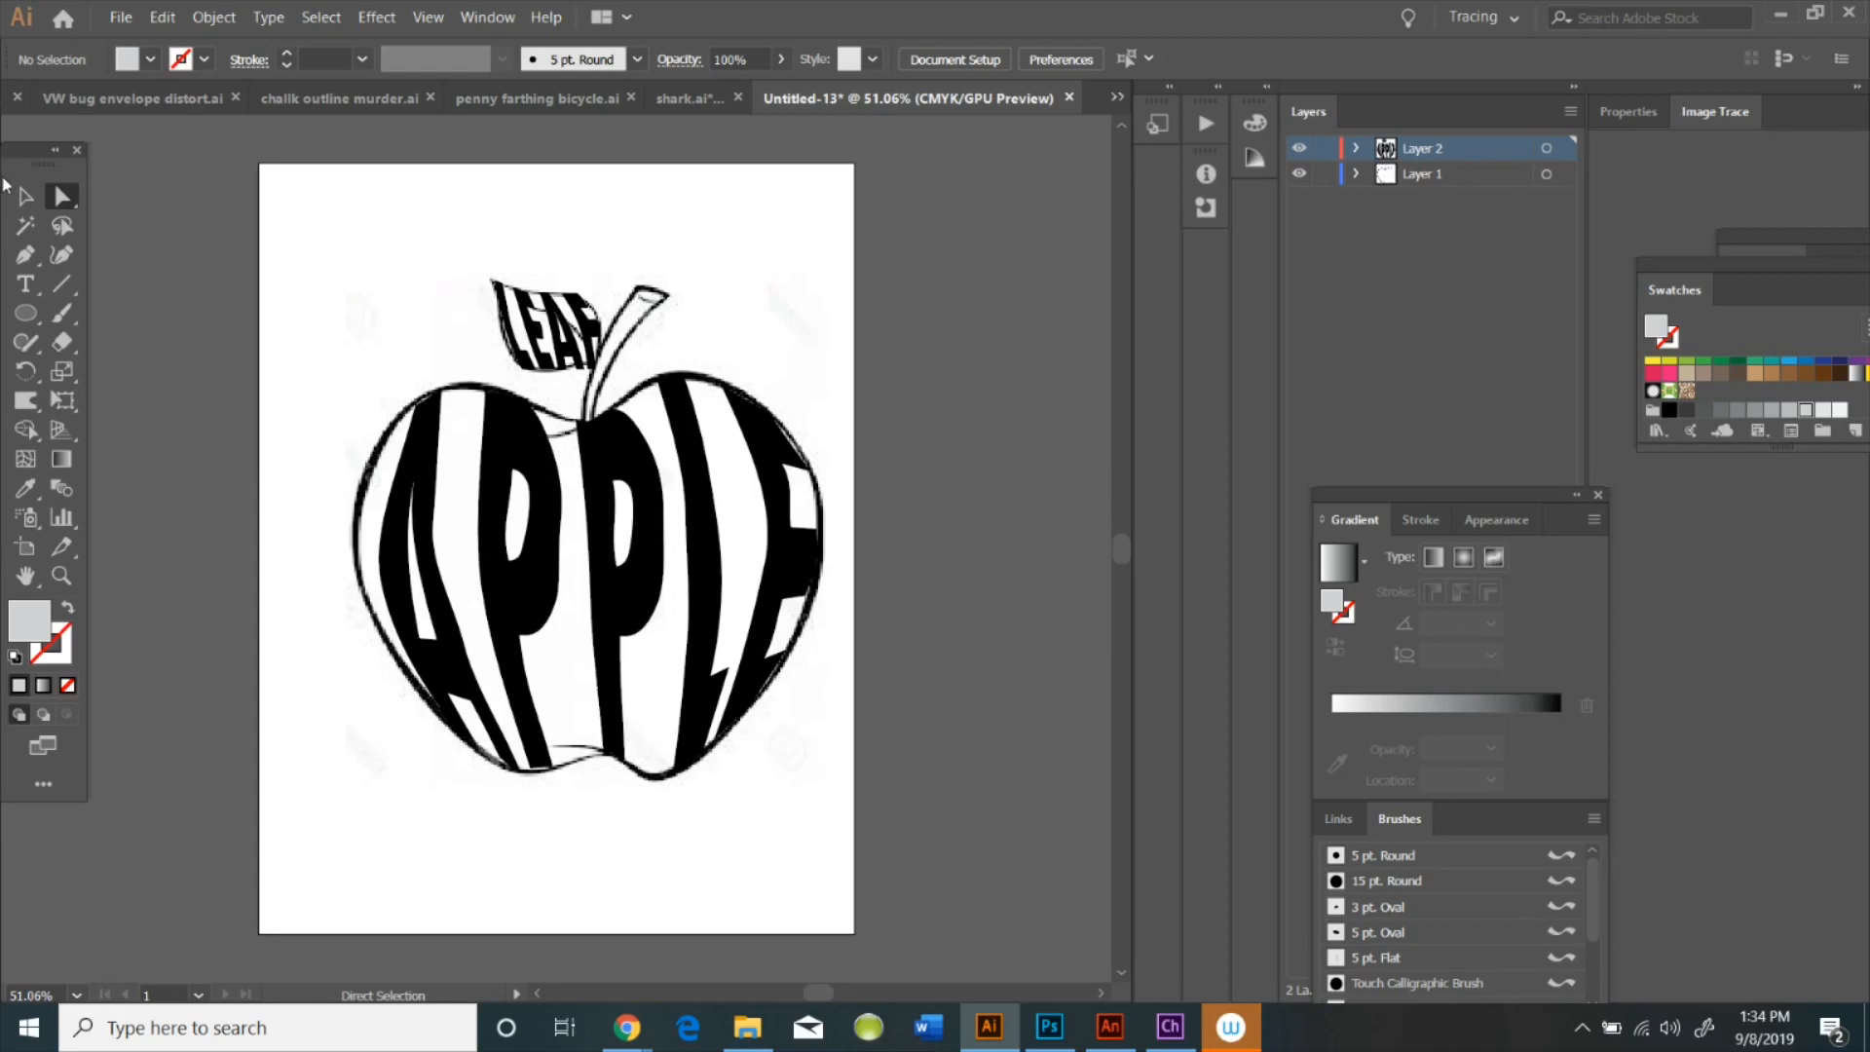
# Trace the stem outline with the Pen tool as a closed path starting and ending at its upper tip
pyautogui.click(25, 254)
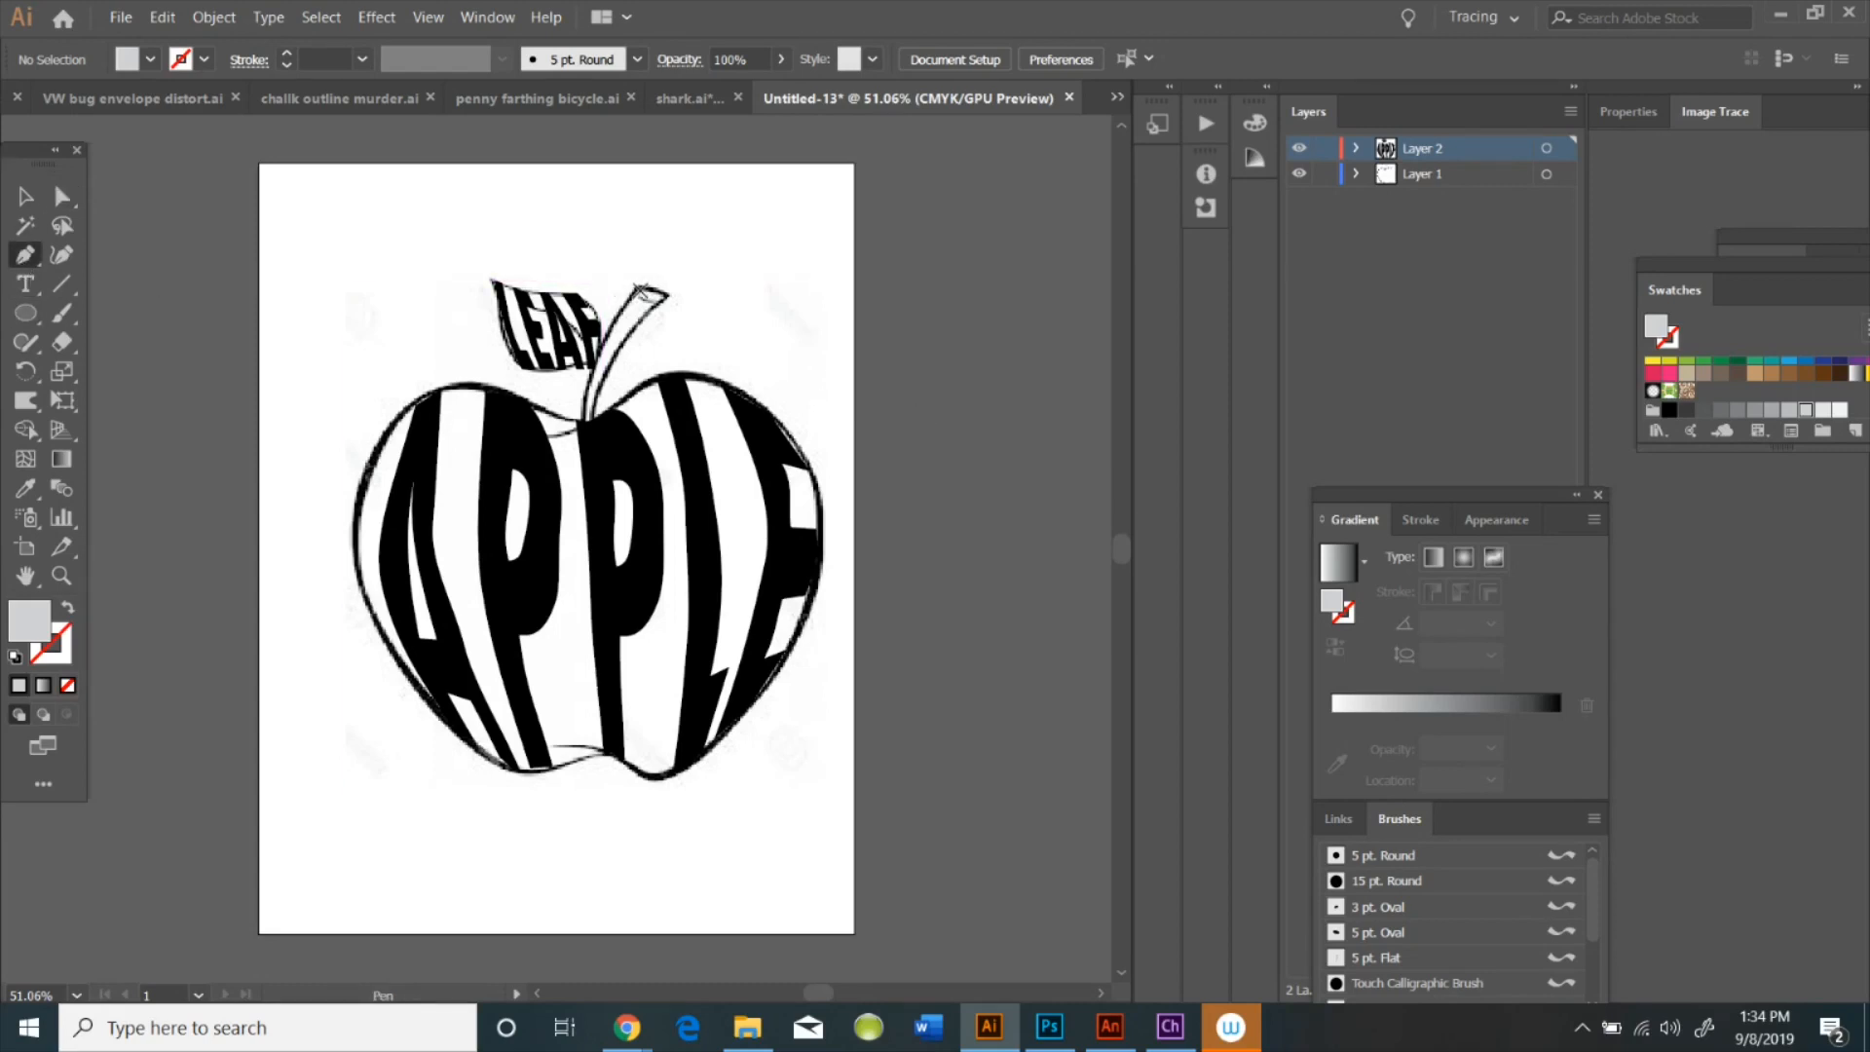
pyautogui.click(635, 285)
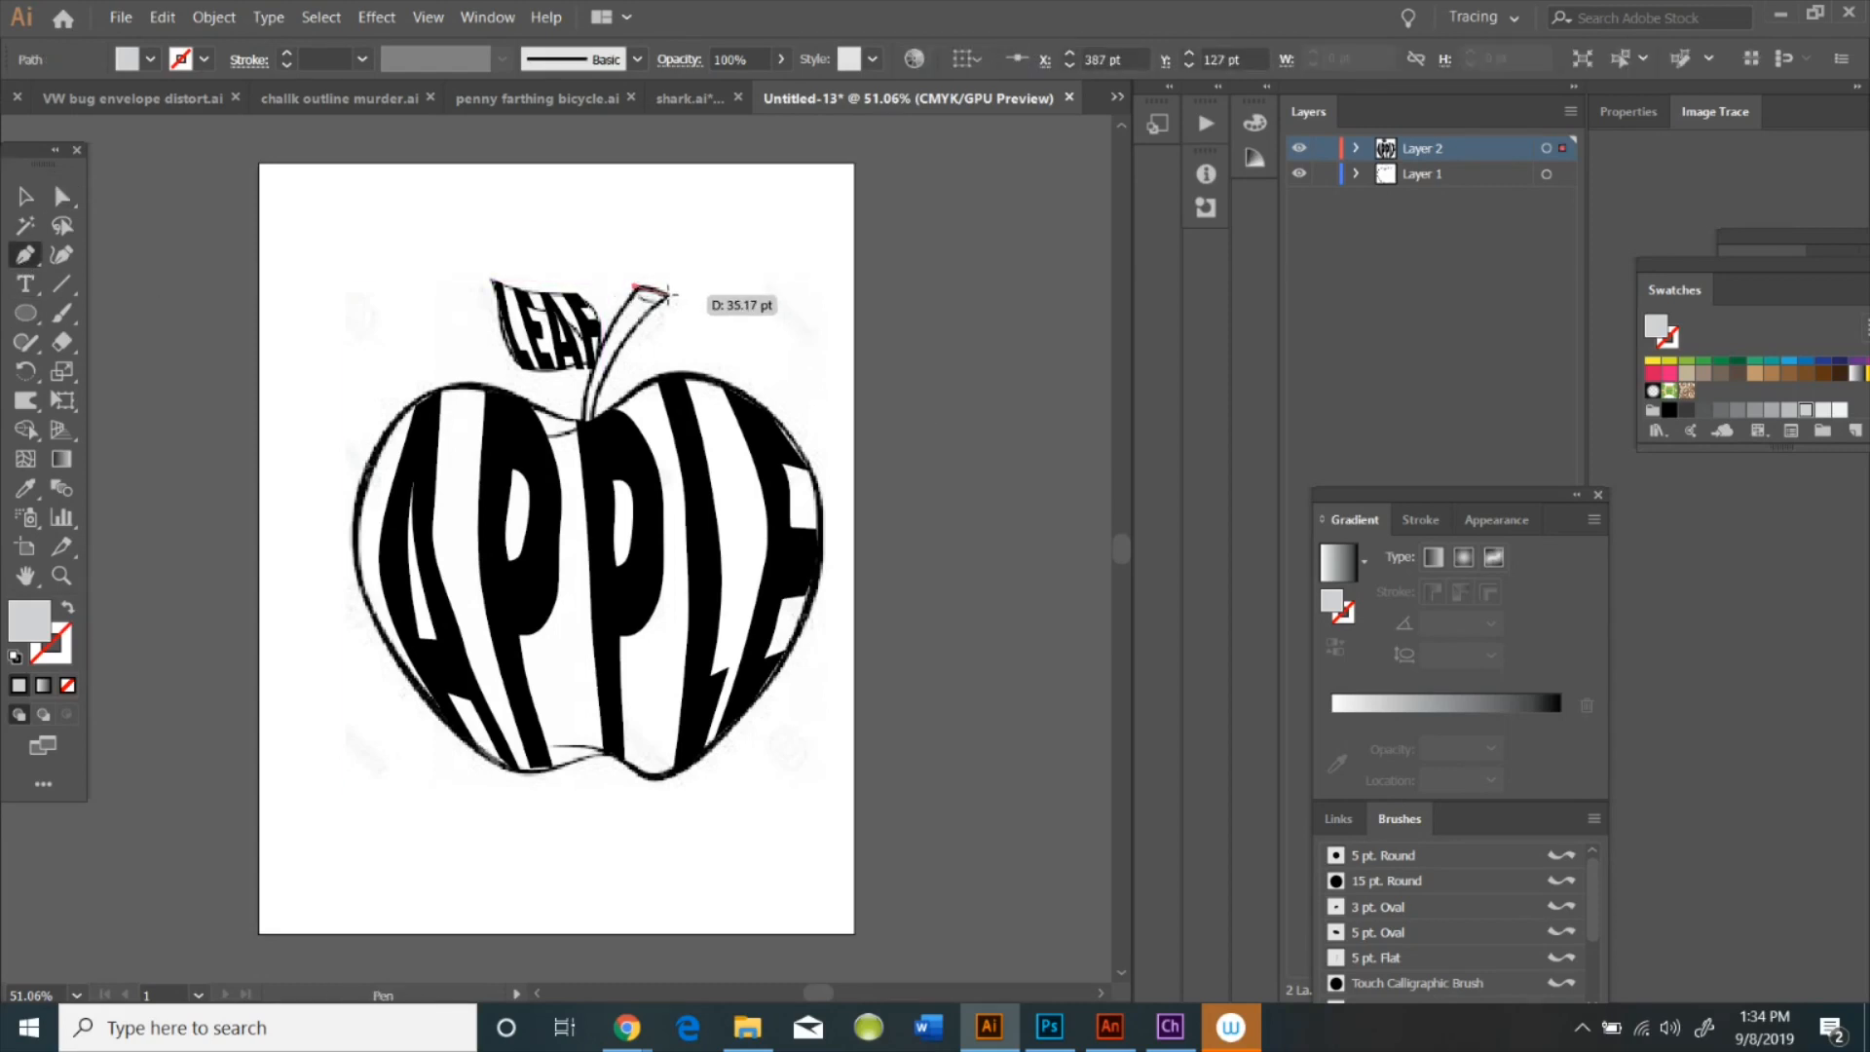
pyautogui.click(668, 294)
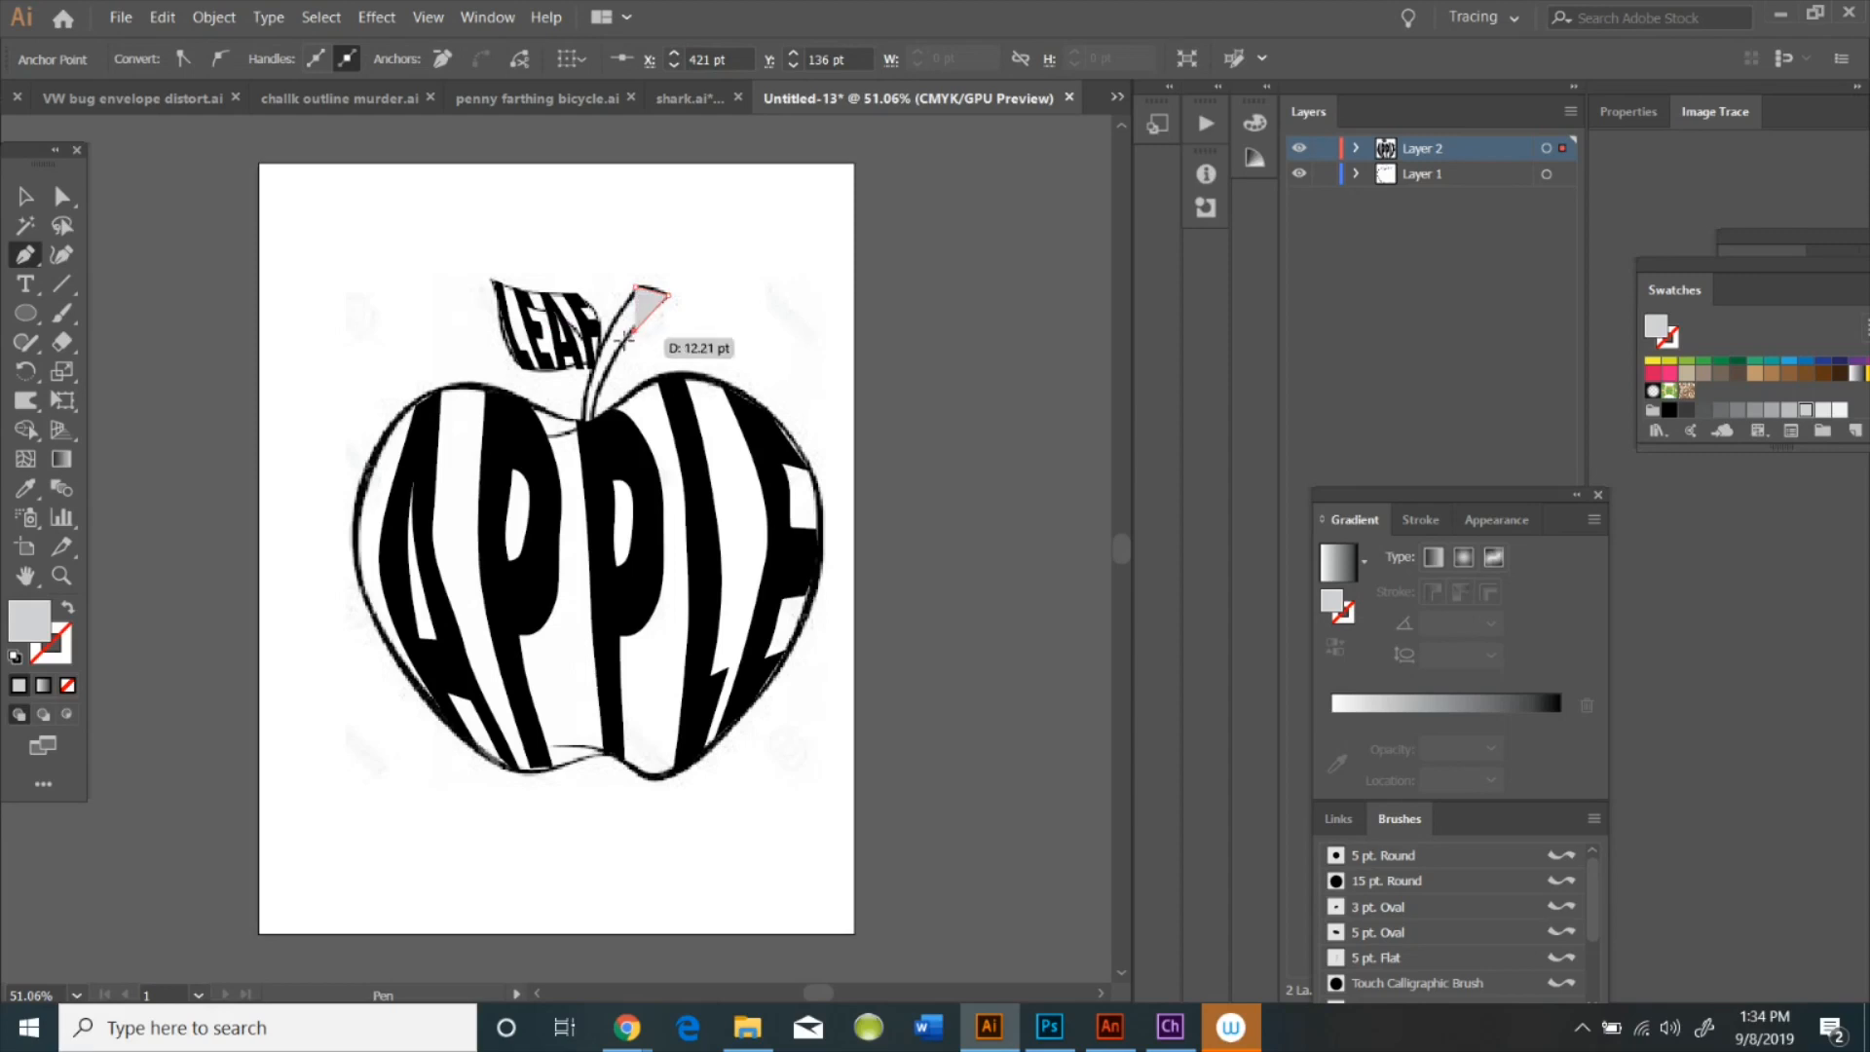
pyautogui.click(609, 368)
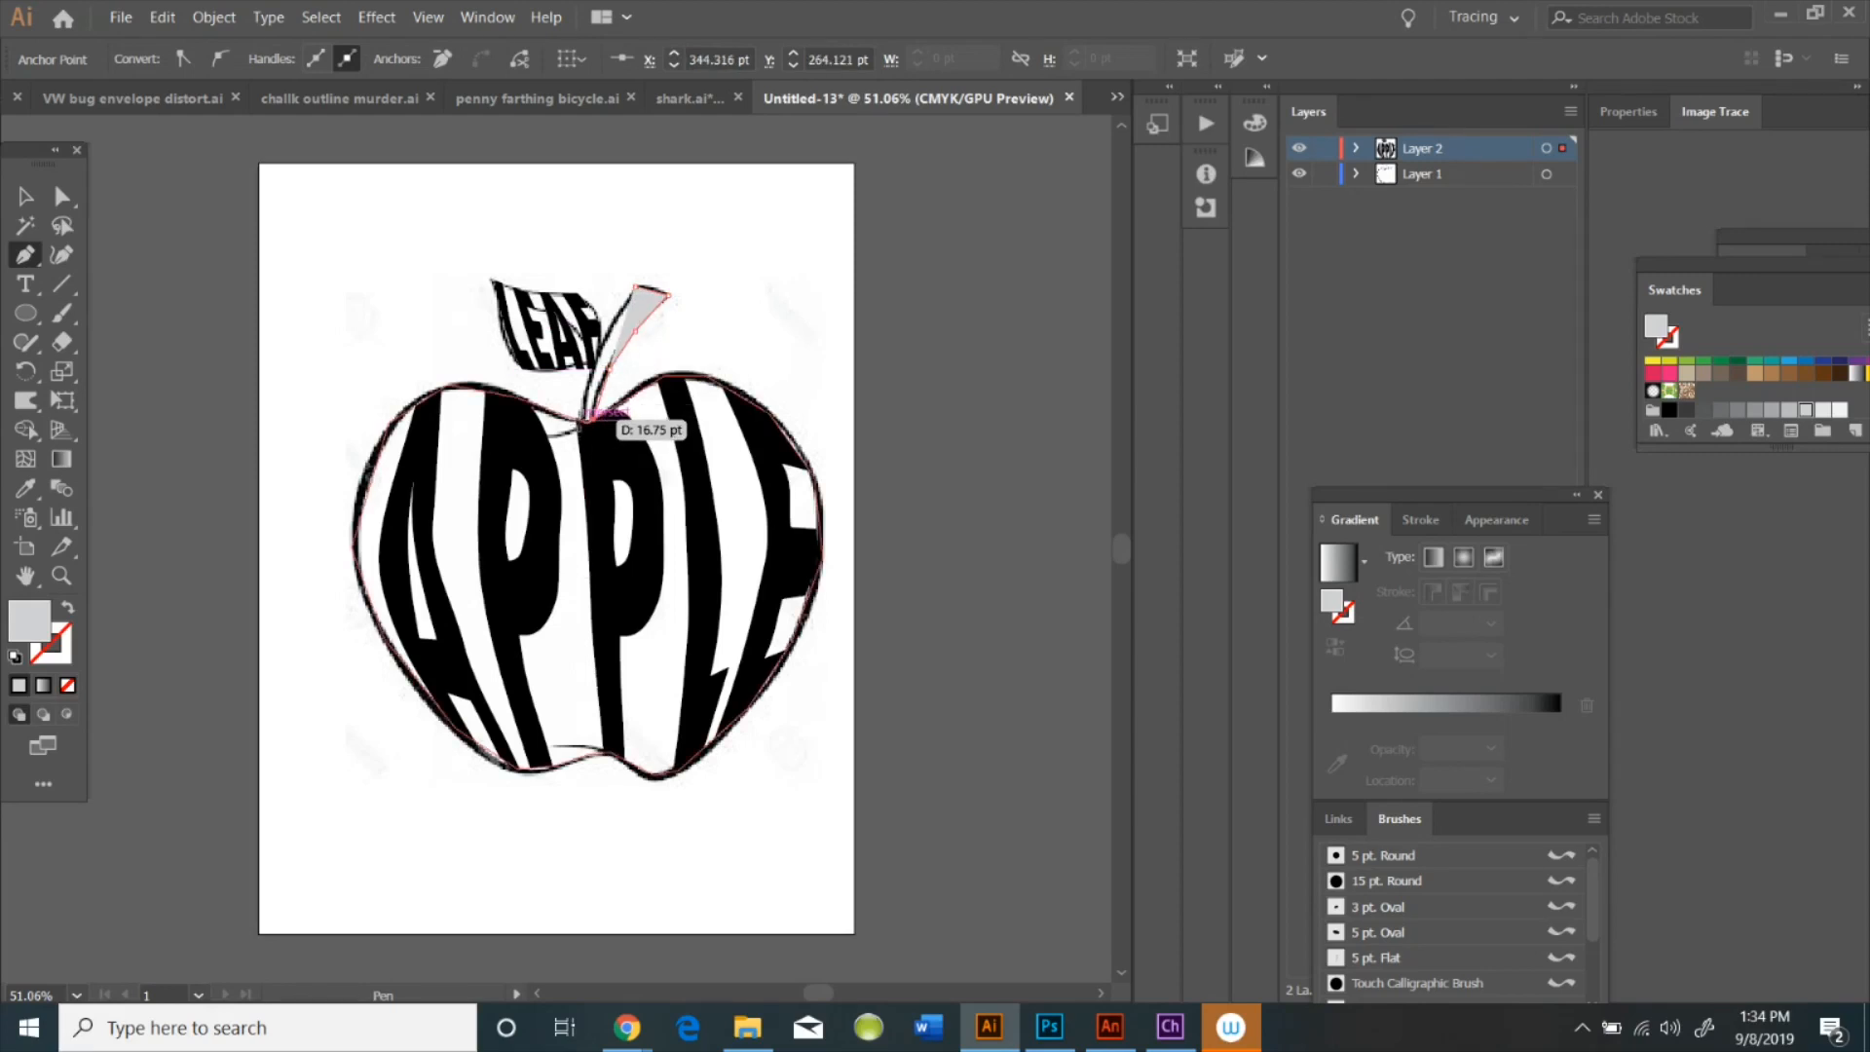
pyautogui.click(589, 419)
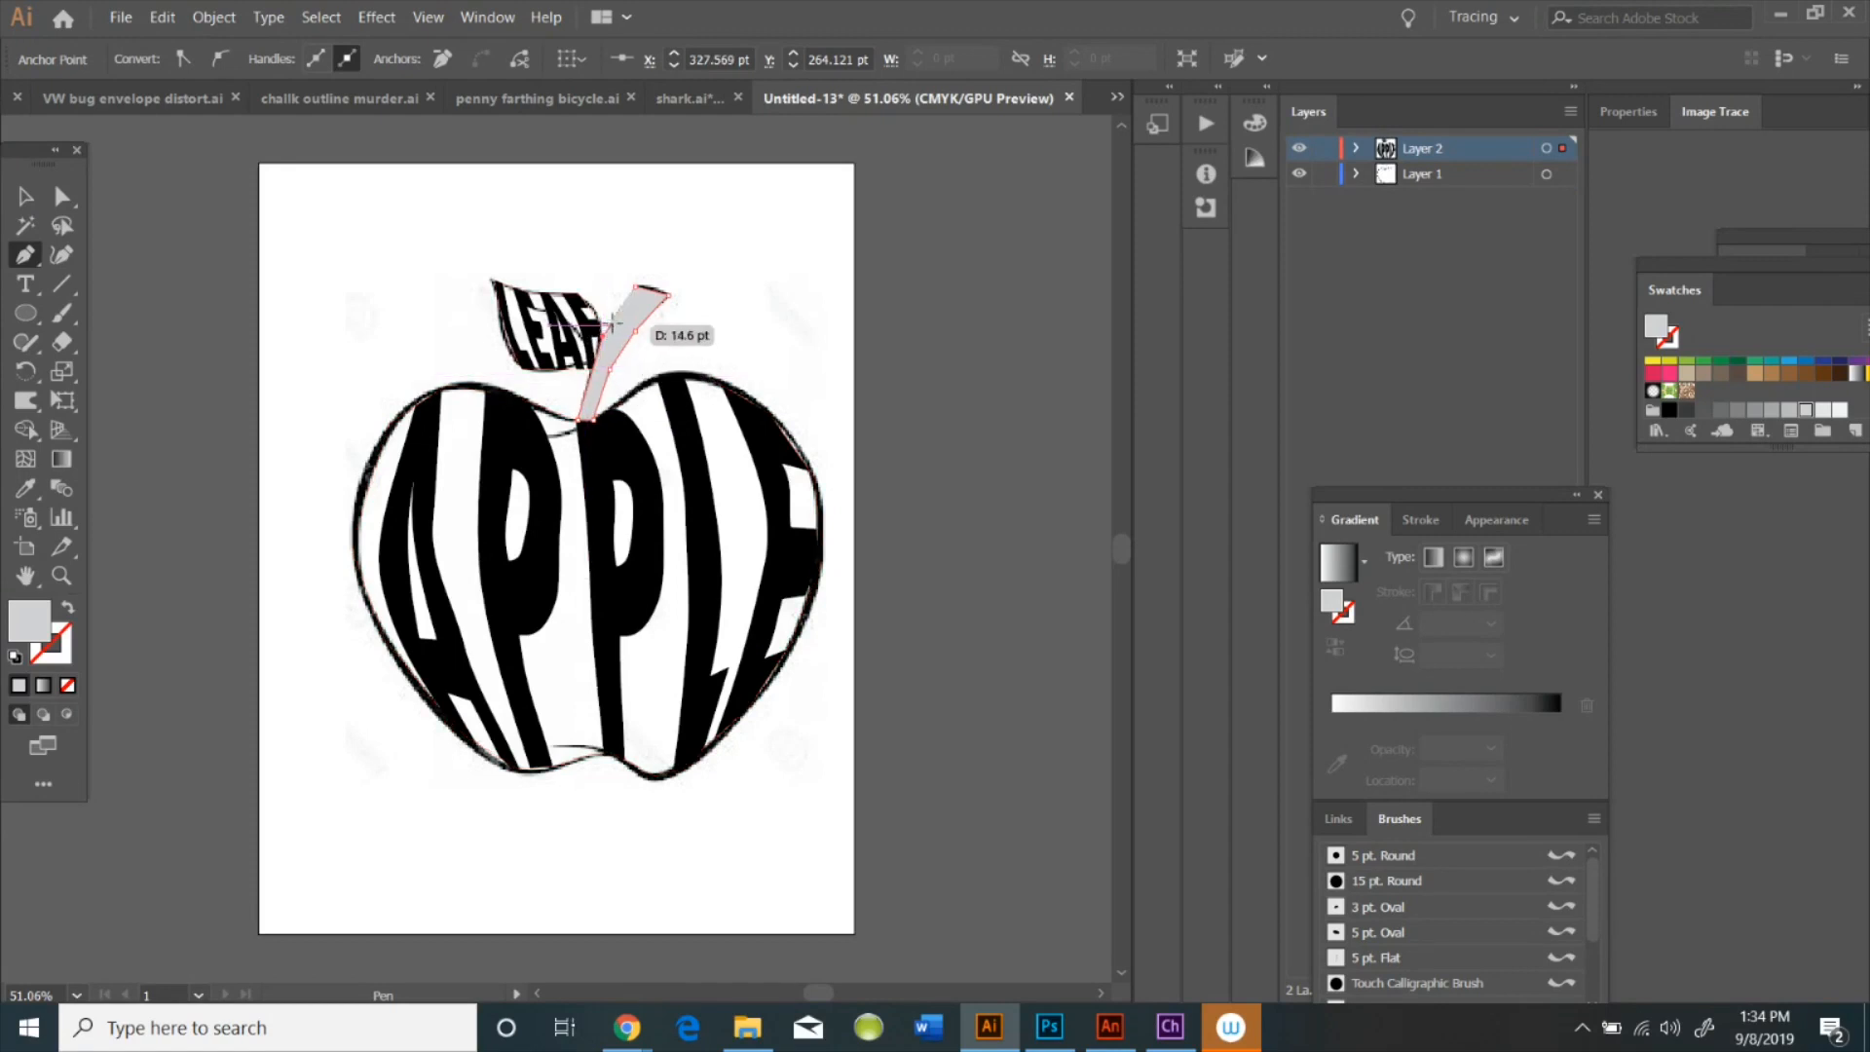
pyautogui.click(635, 289)
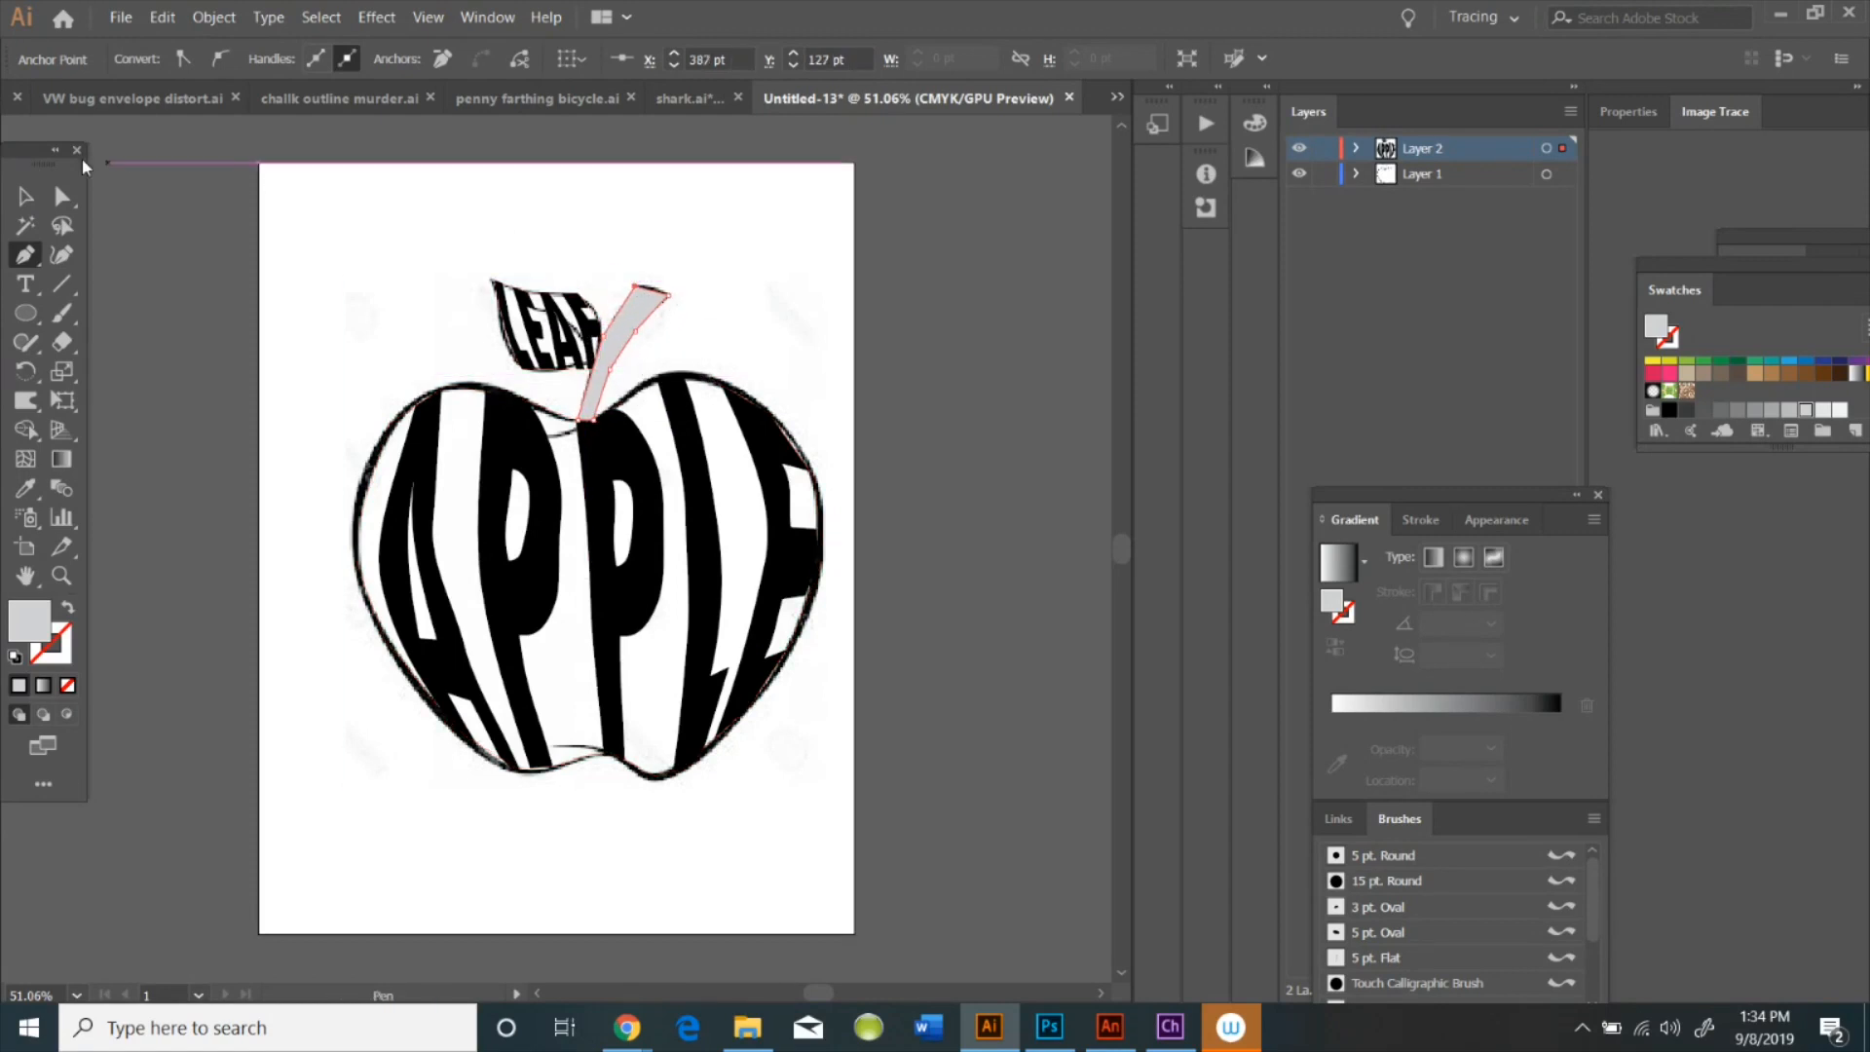
# Add the text "STEM" above the stem and send it backward, behind the traced stem path
pyautogui.click(25, 283)
pyautogui.click(628, 193)
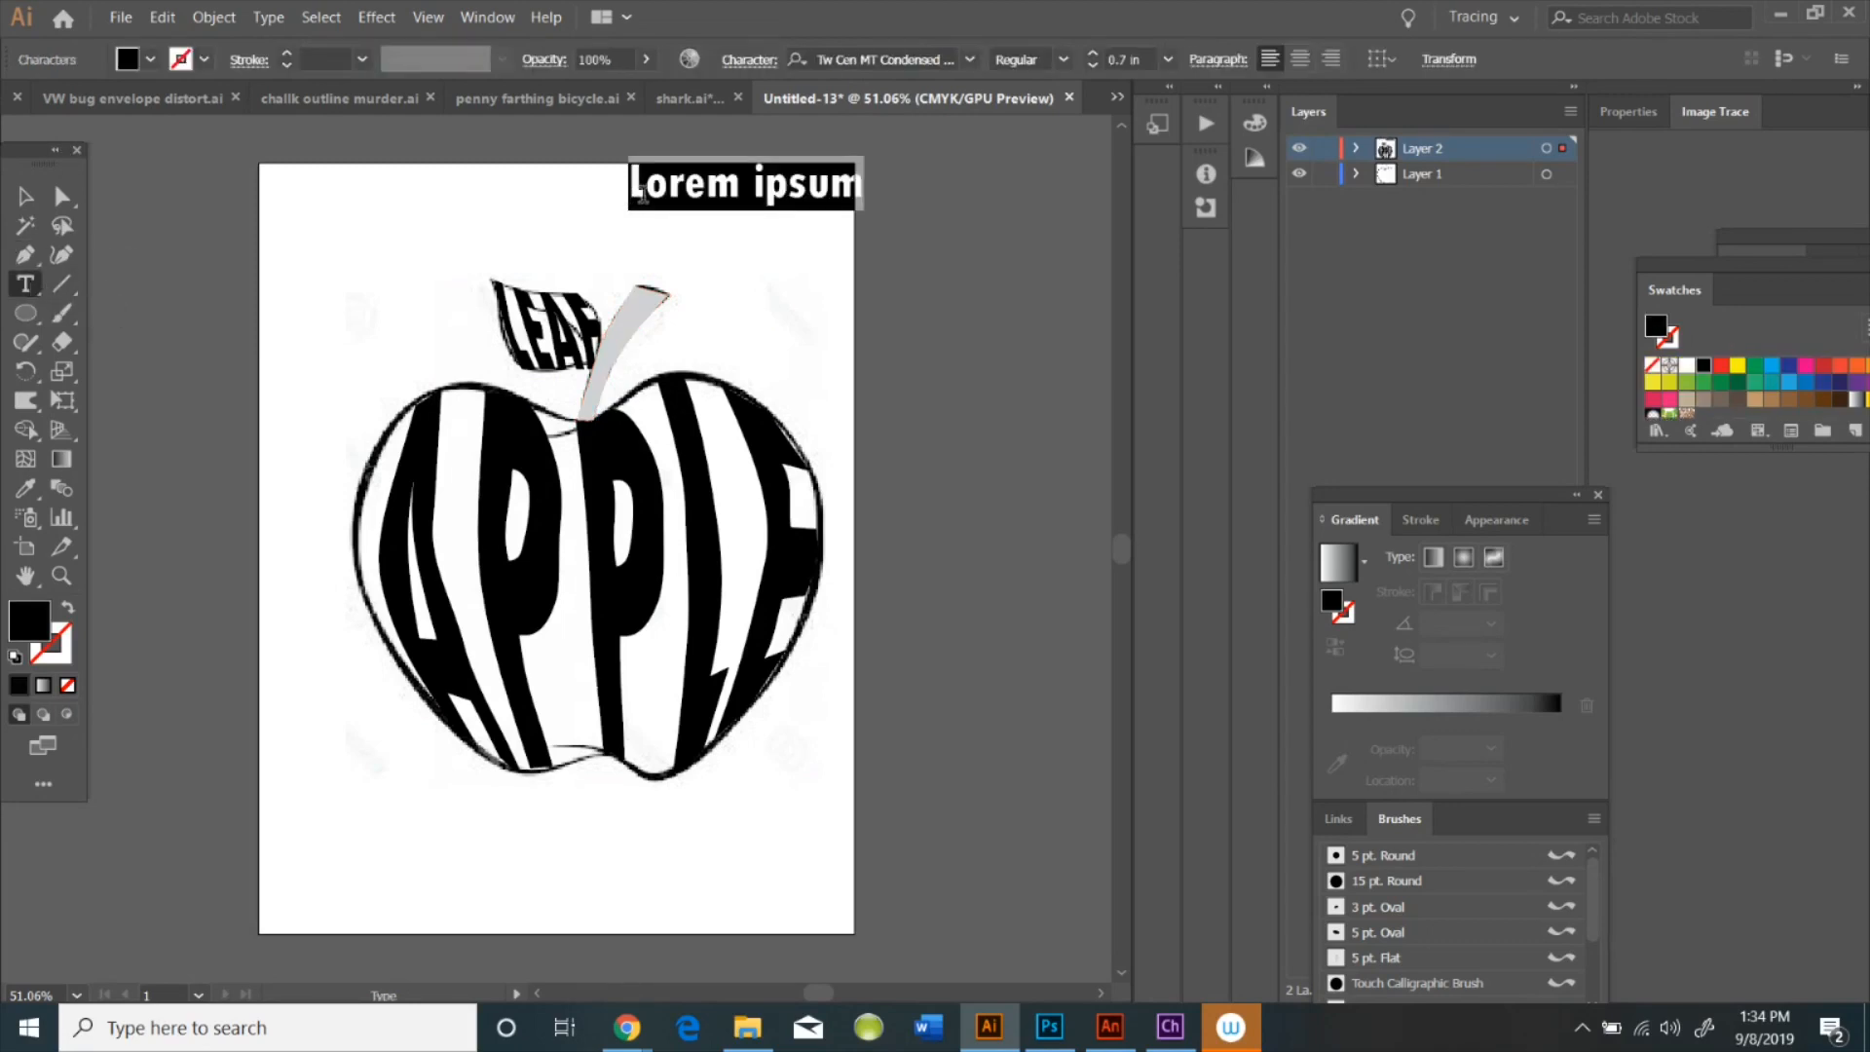
pyautogui.write('STEP')
pyautogui.press('BackSpace')
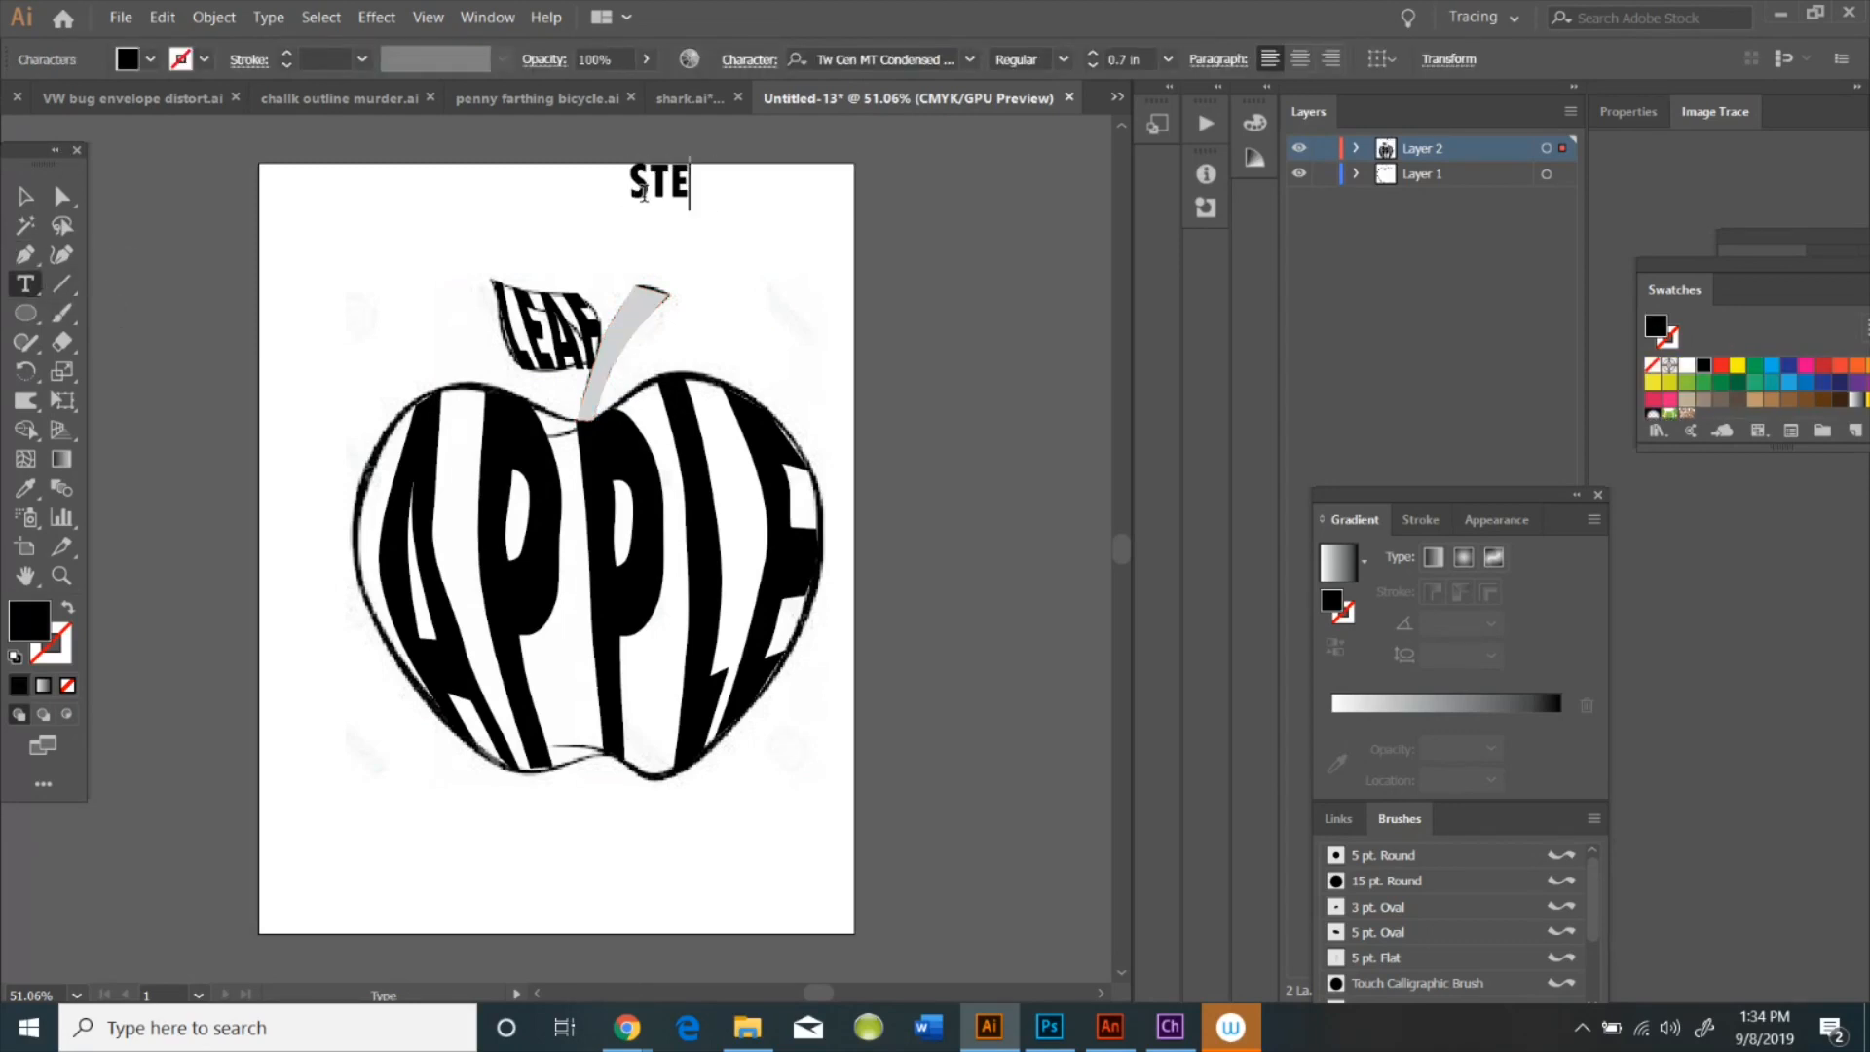
pyautogui.write('M')
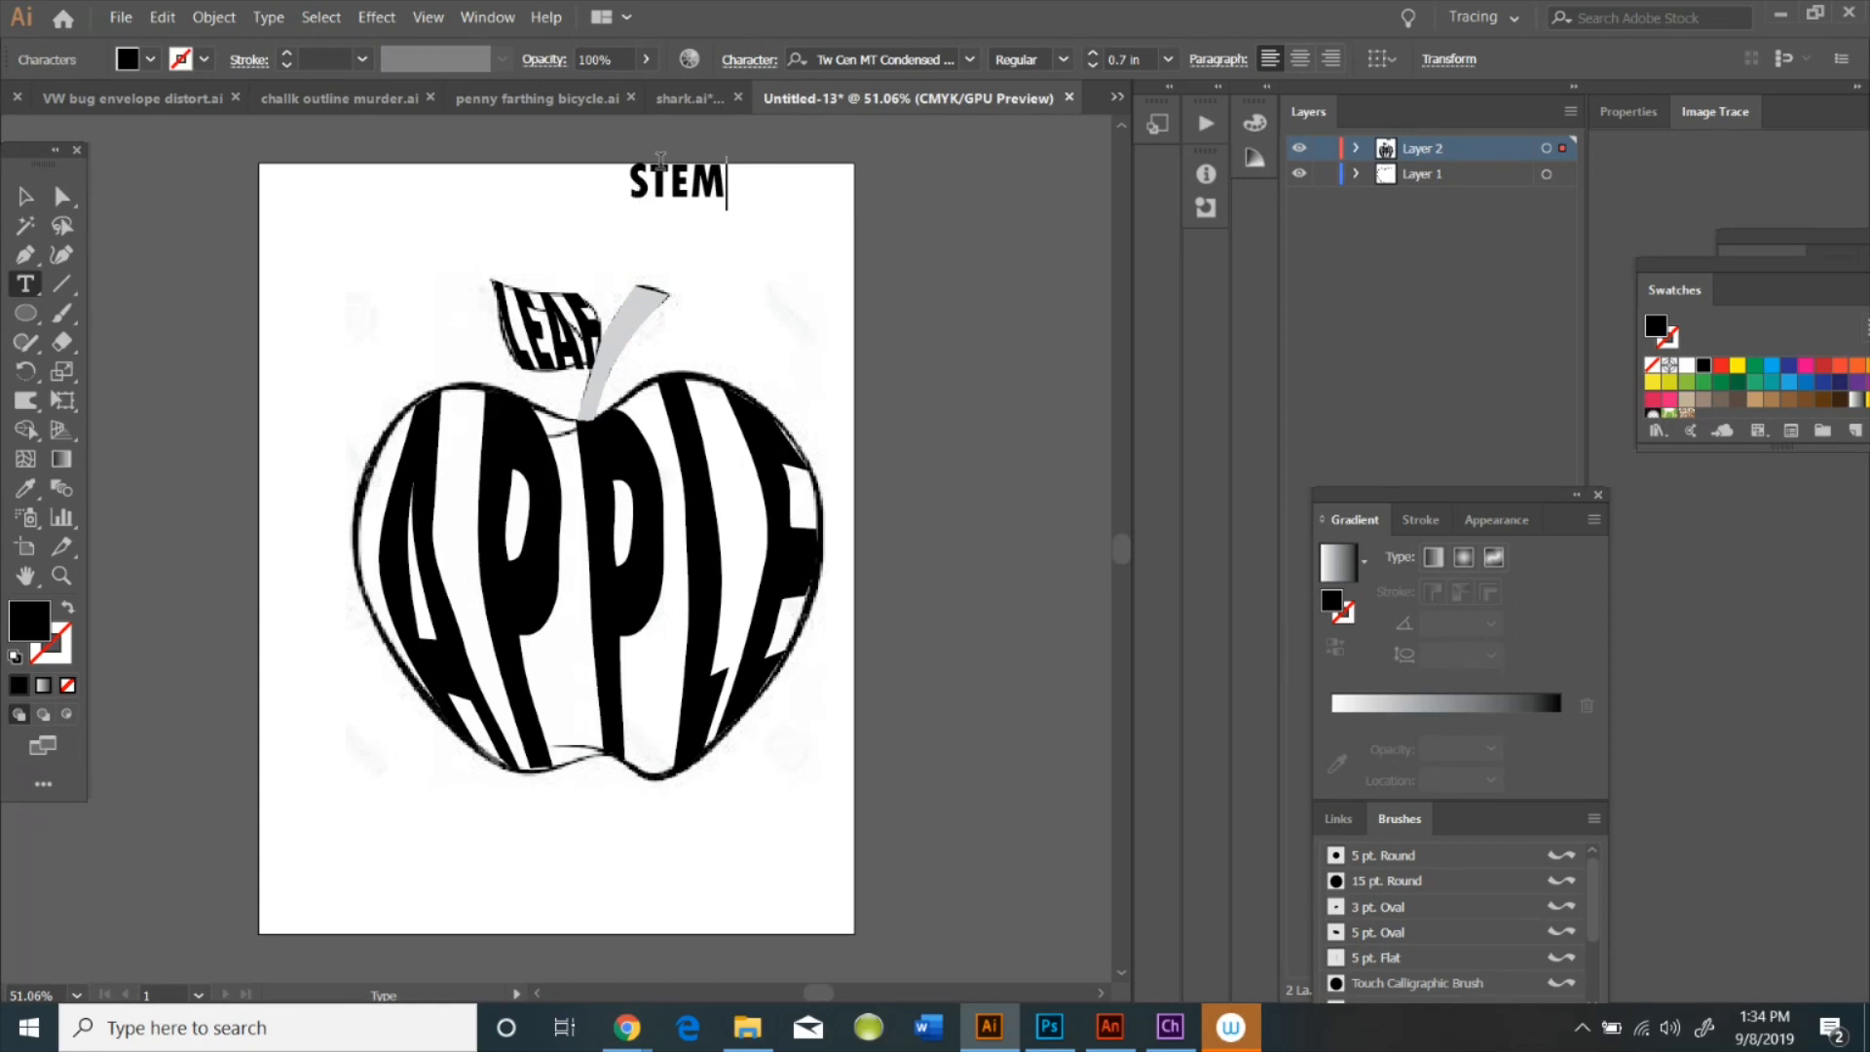
pyautogui.rightClick(708, 188)
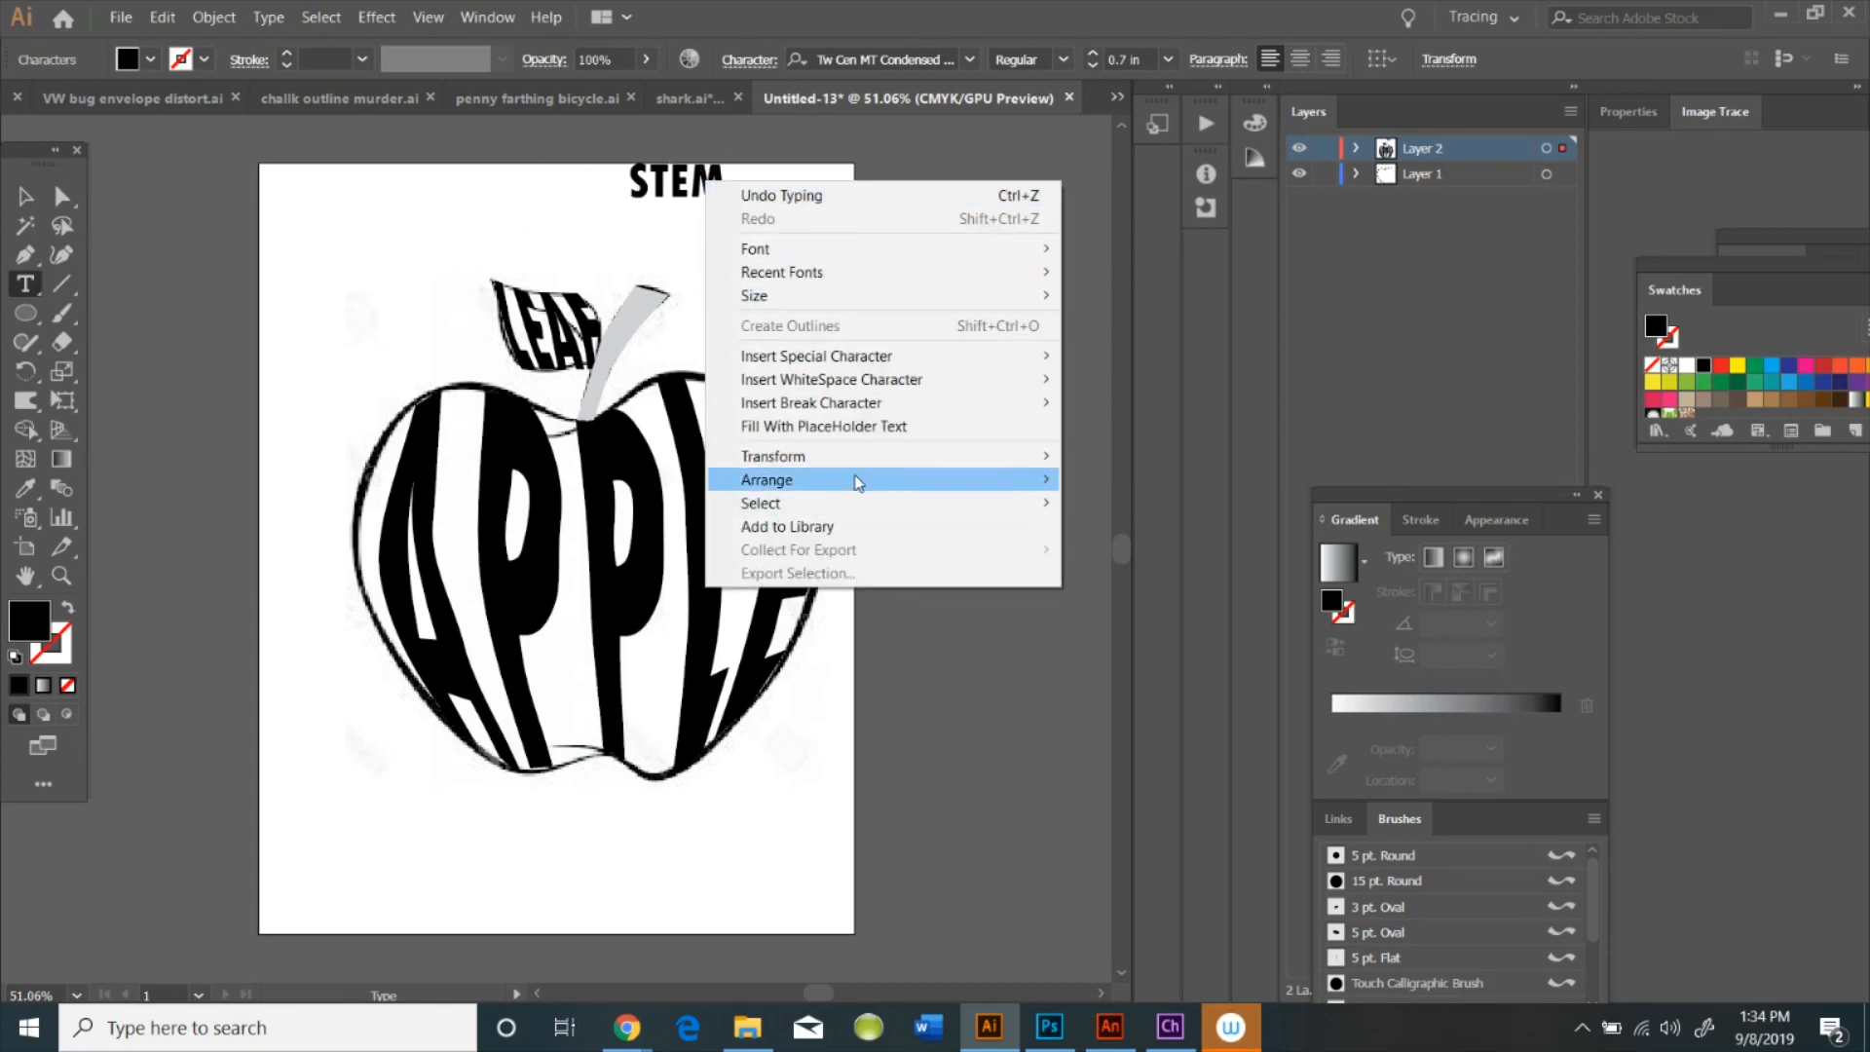
pyautogui.moveTo(1048, 483)
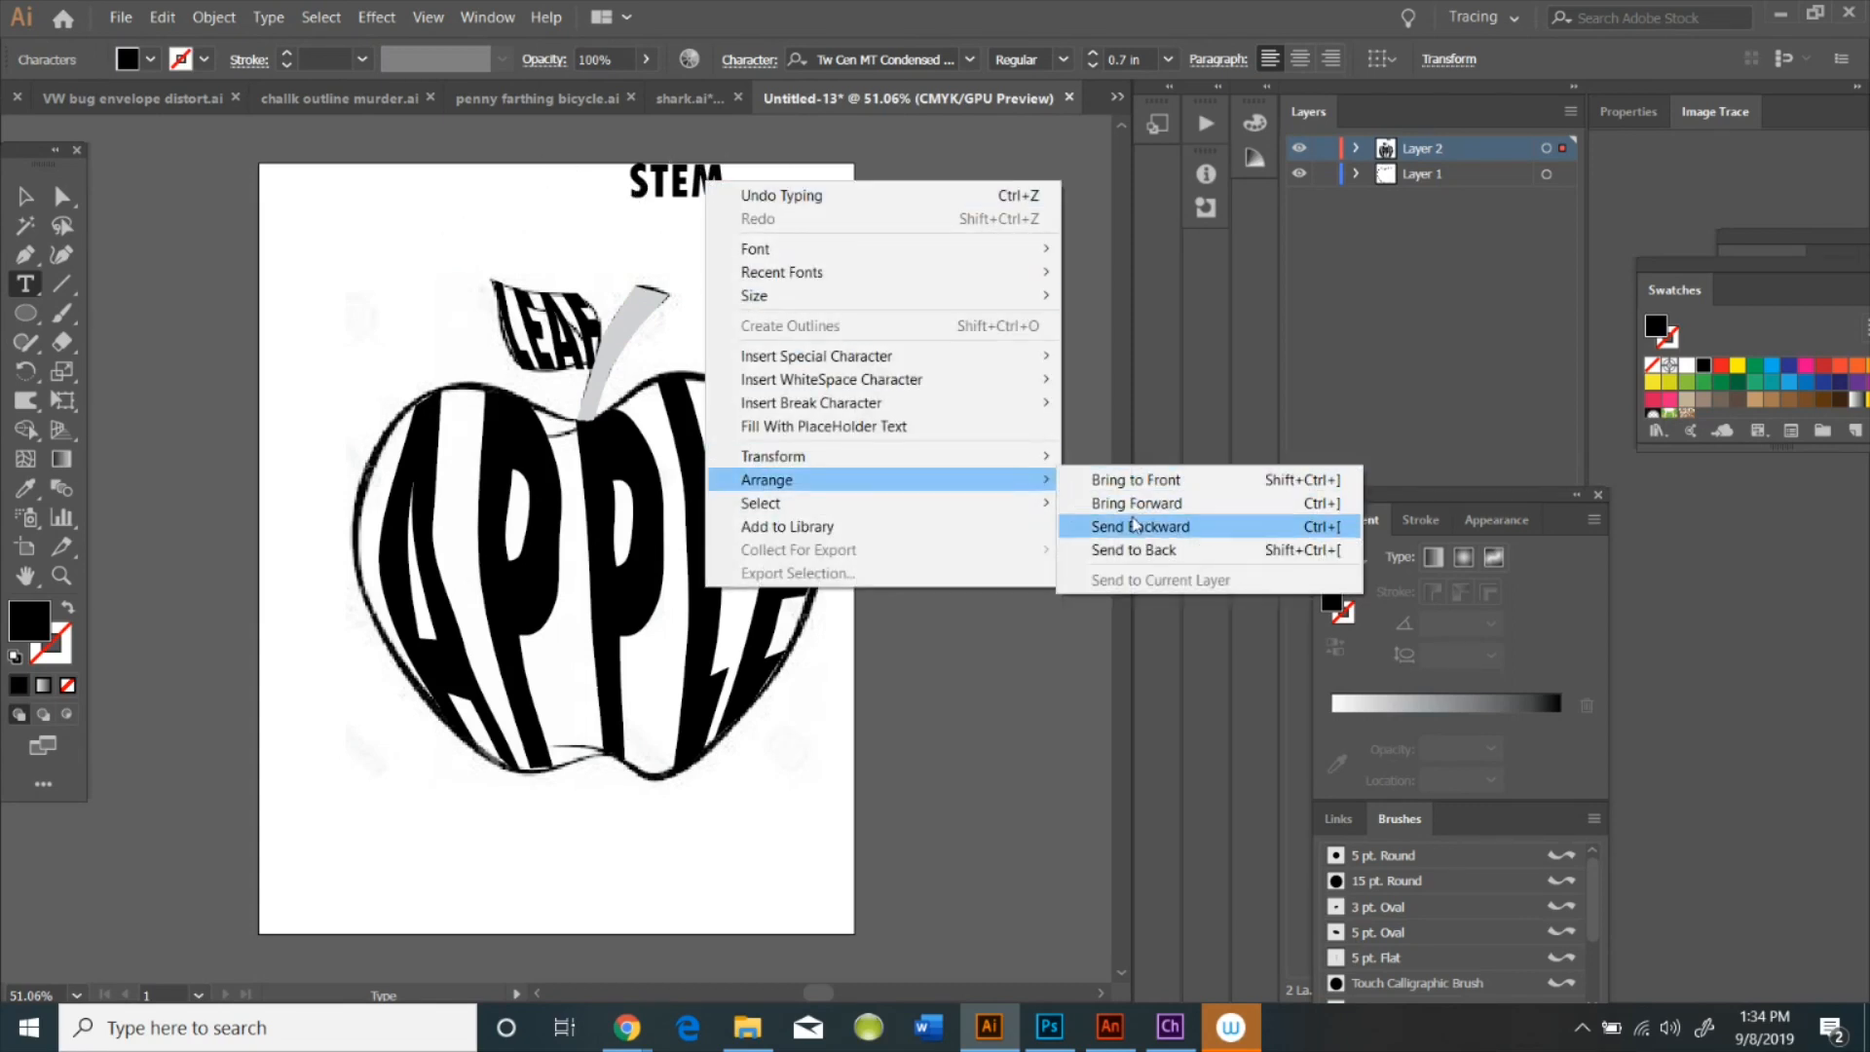
pyautogui.click(1138, 526)
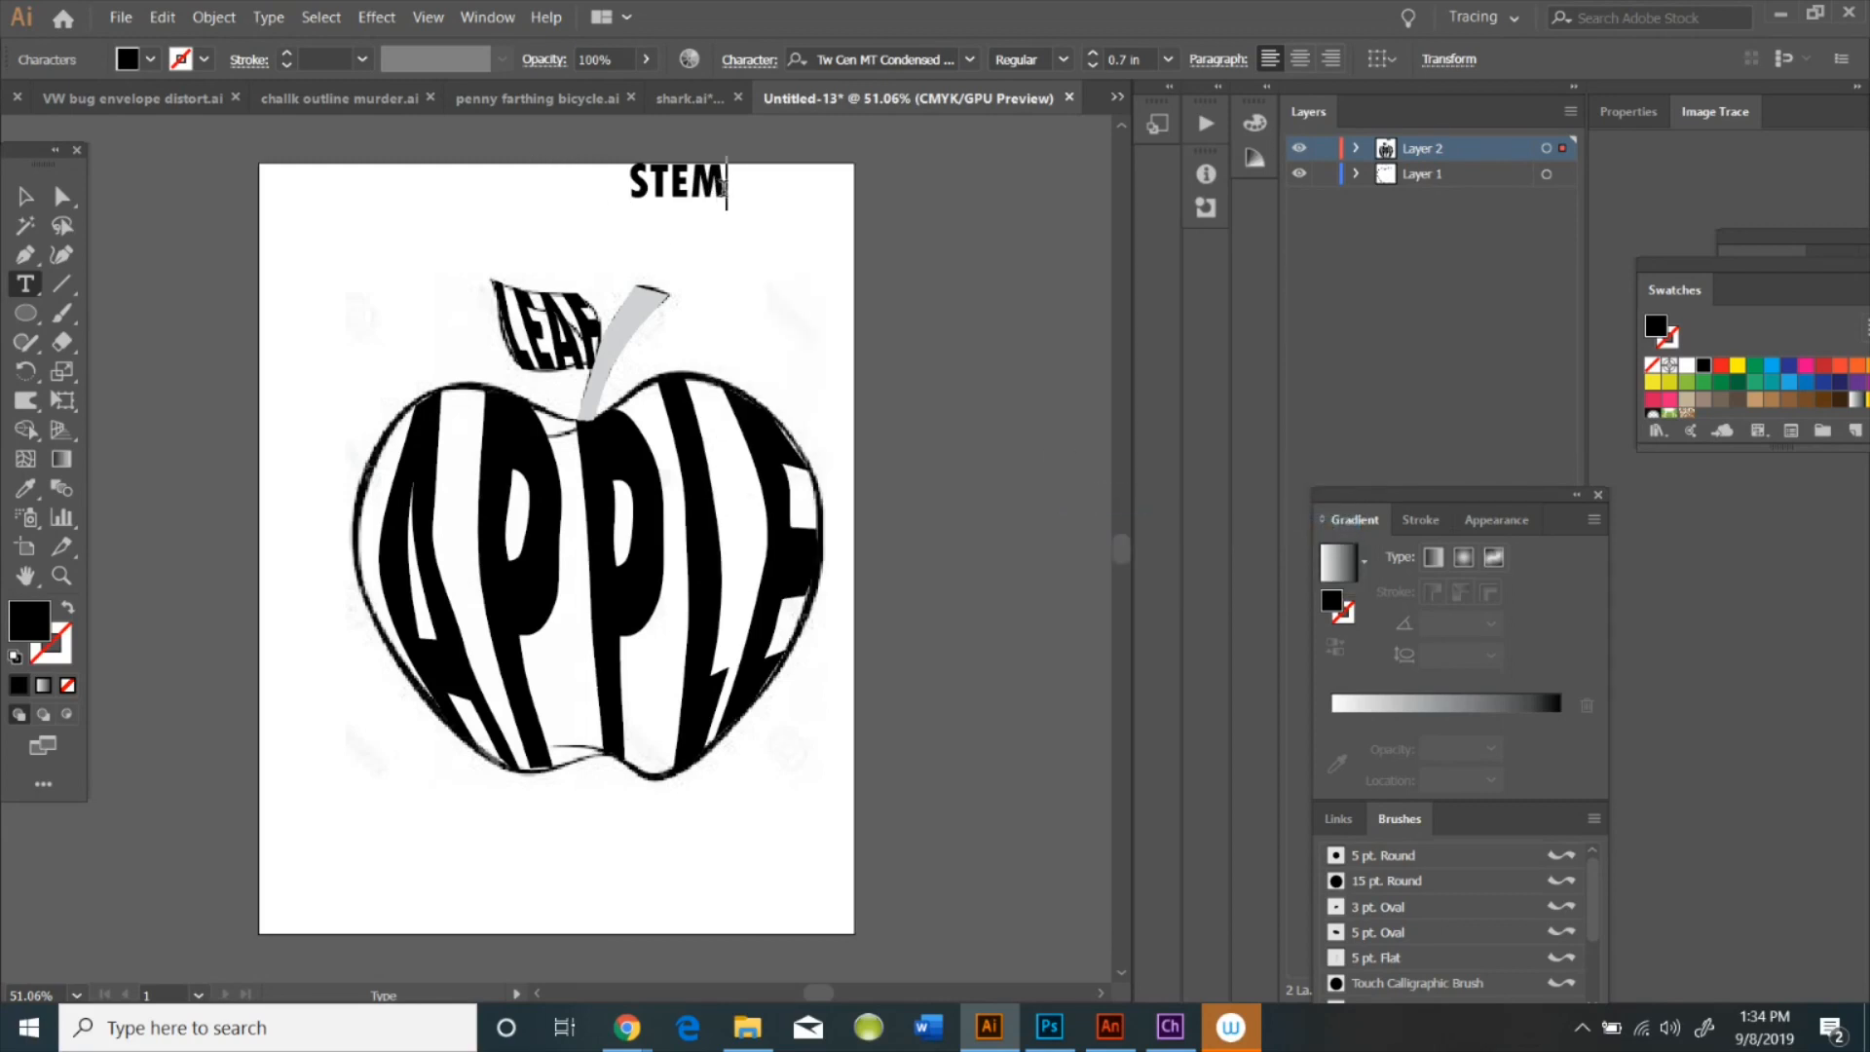
pyautogui.press('a')
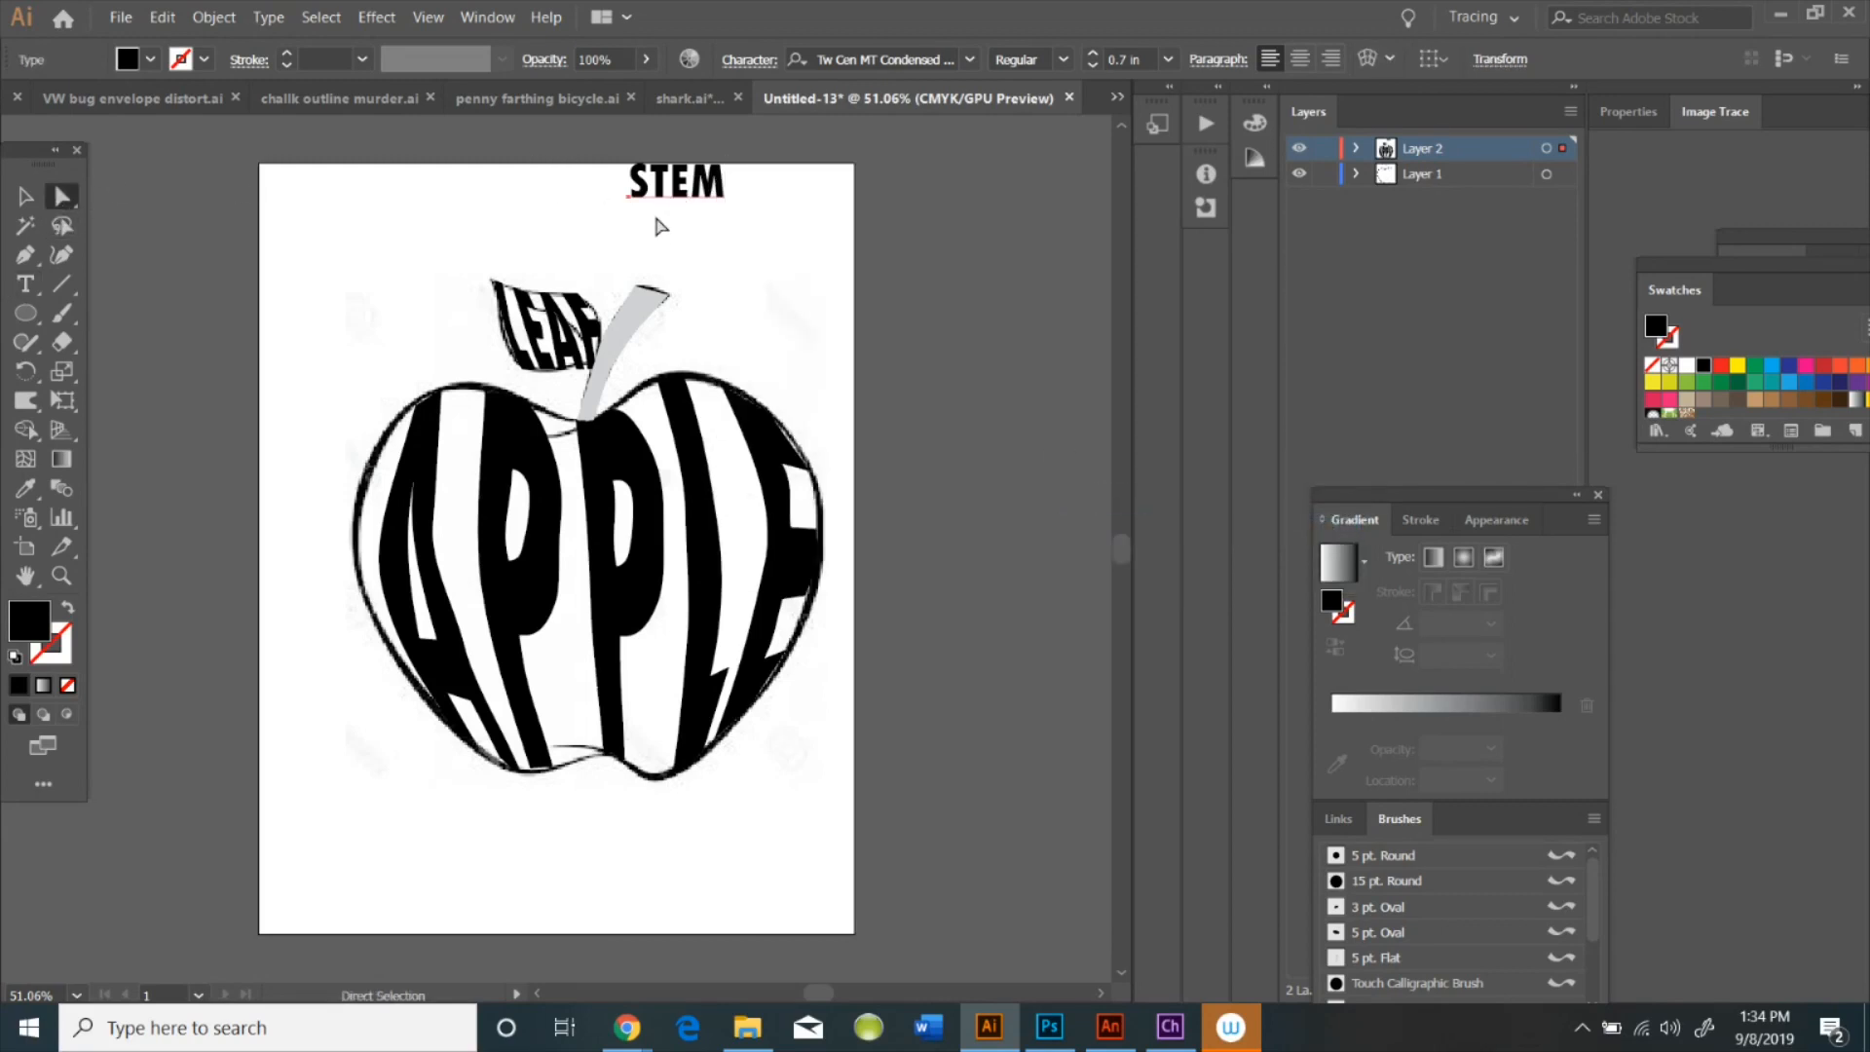
pyautogui.click(644, 293)
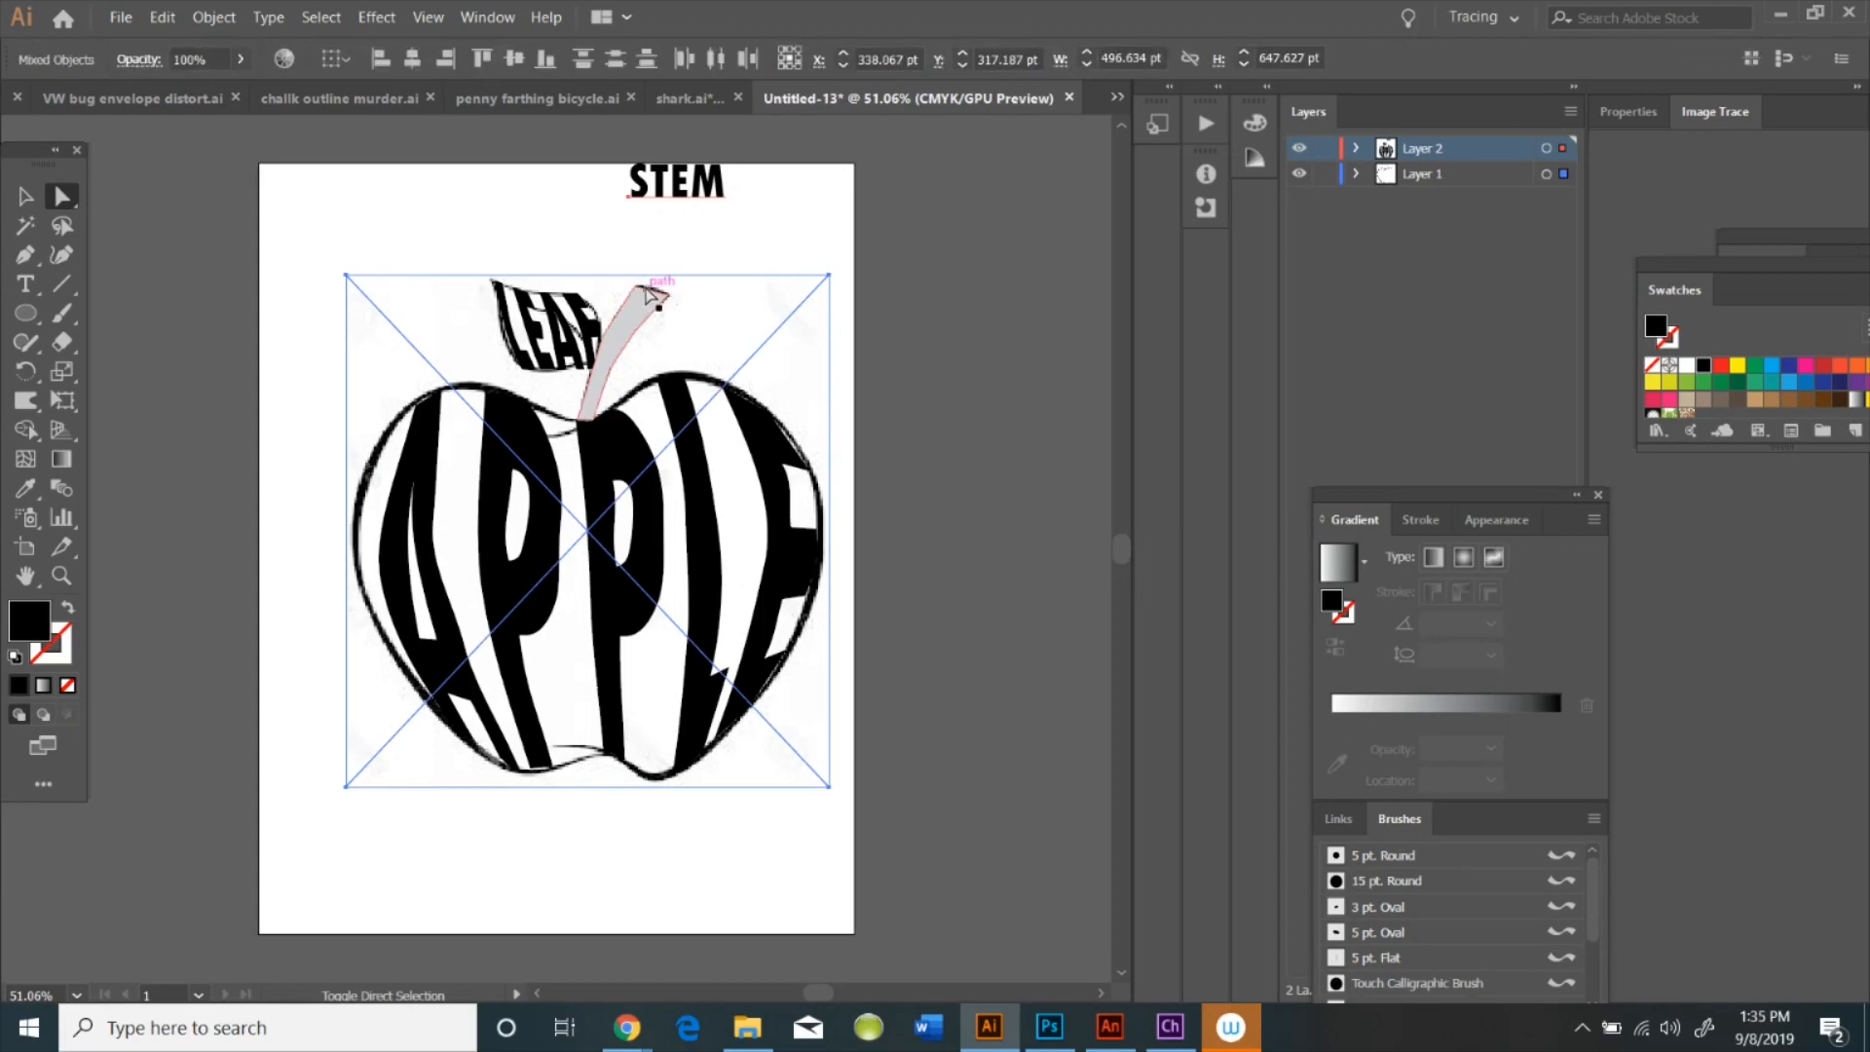
pyautogui.click(895, 208)
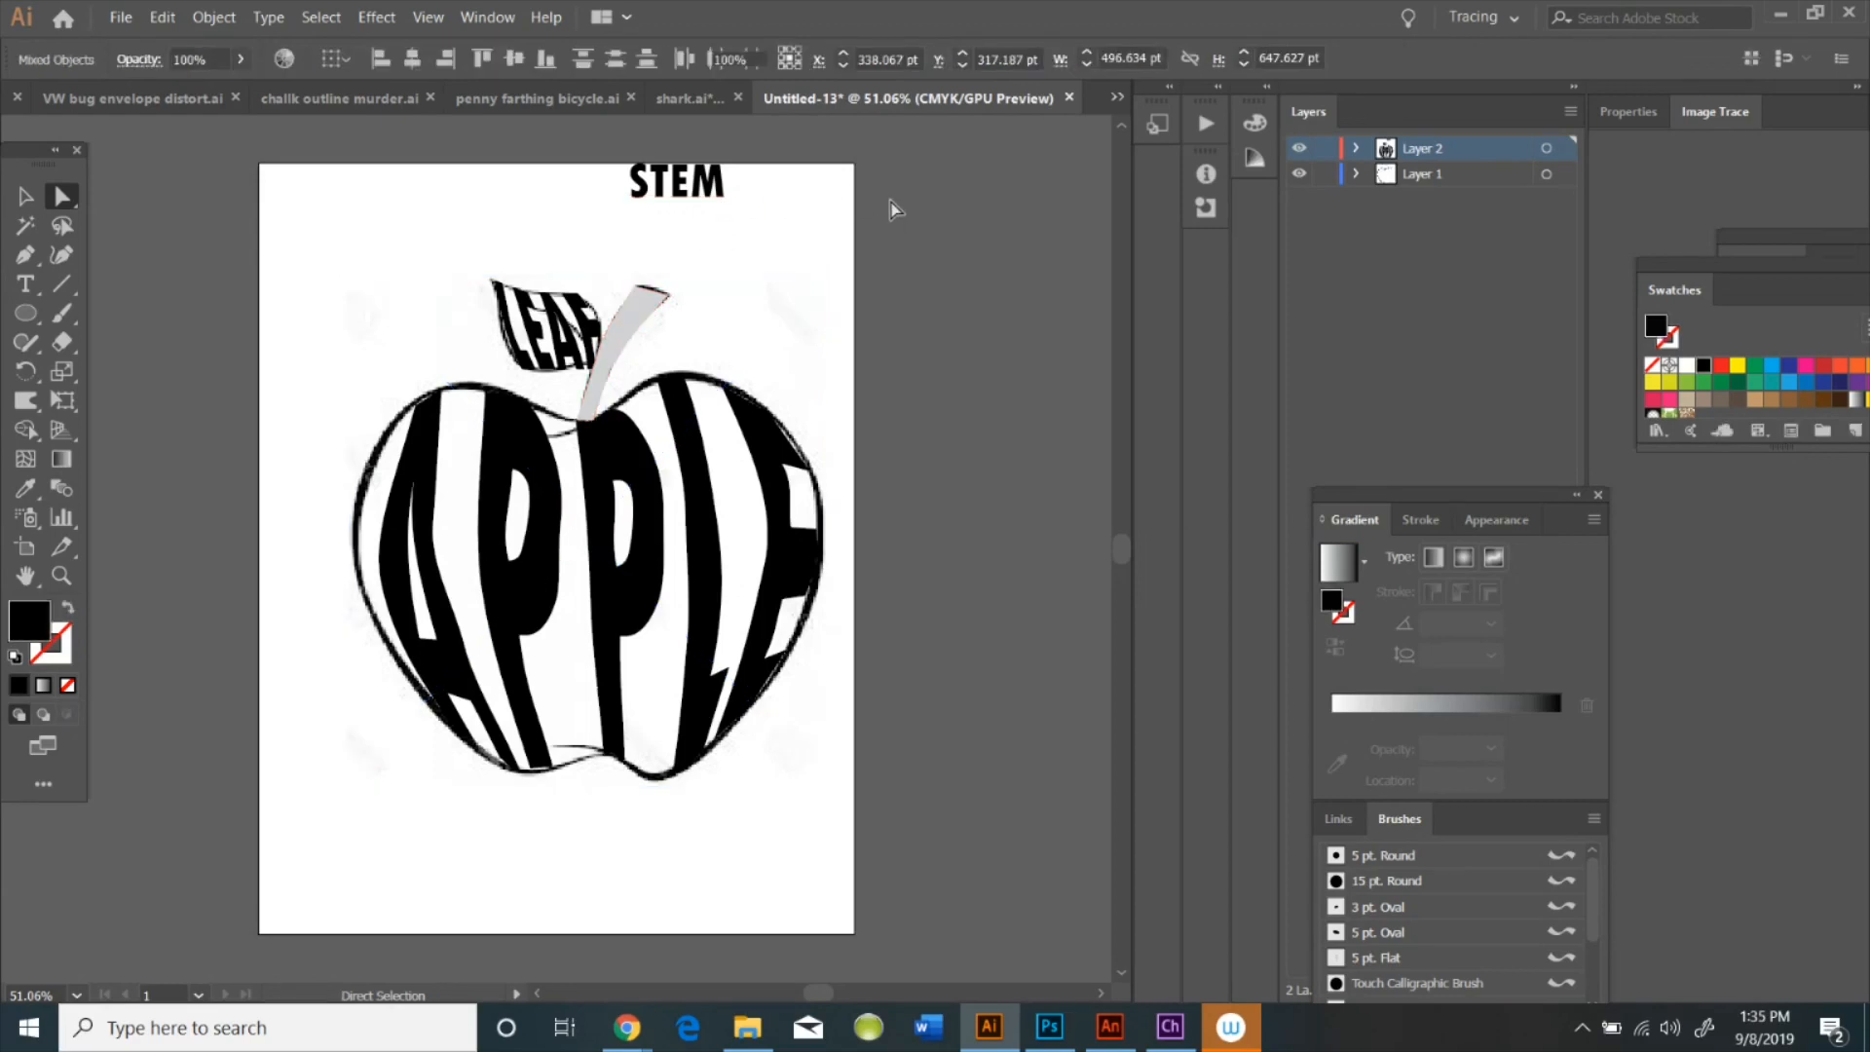
# Hide Layer 1 with the reference drawing and set the traced stem path's fill to none
pyautogui.click(1298, 175)
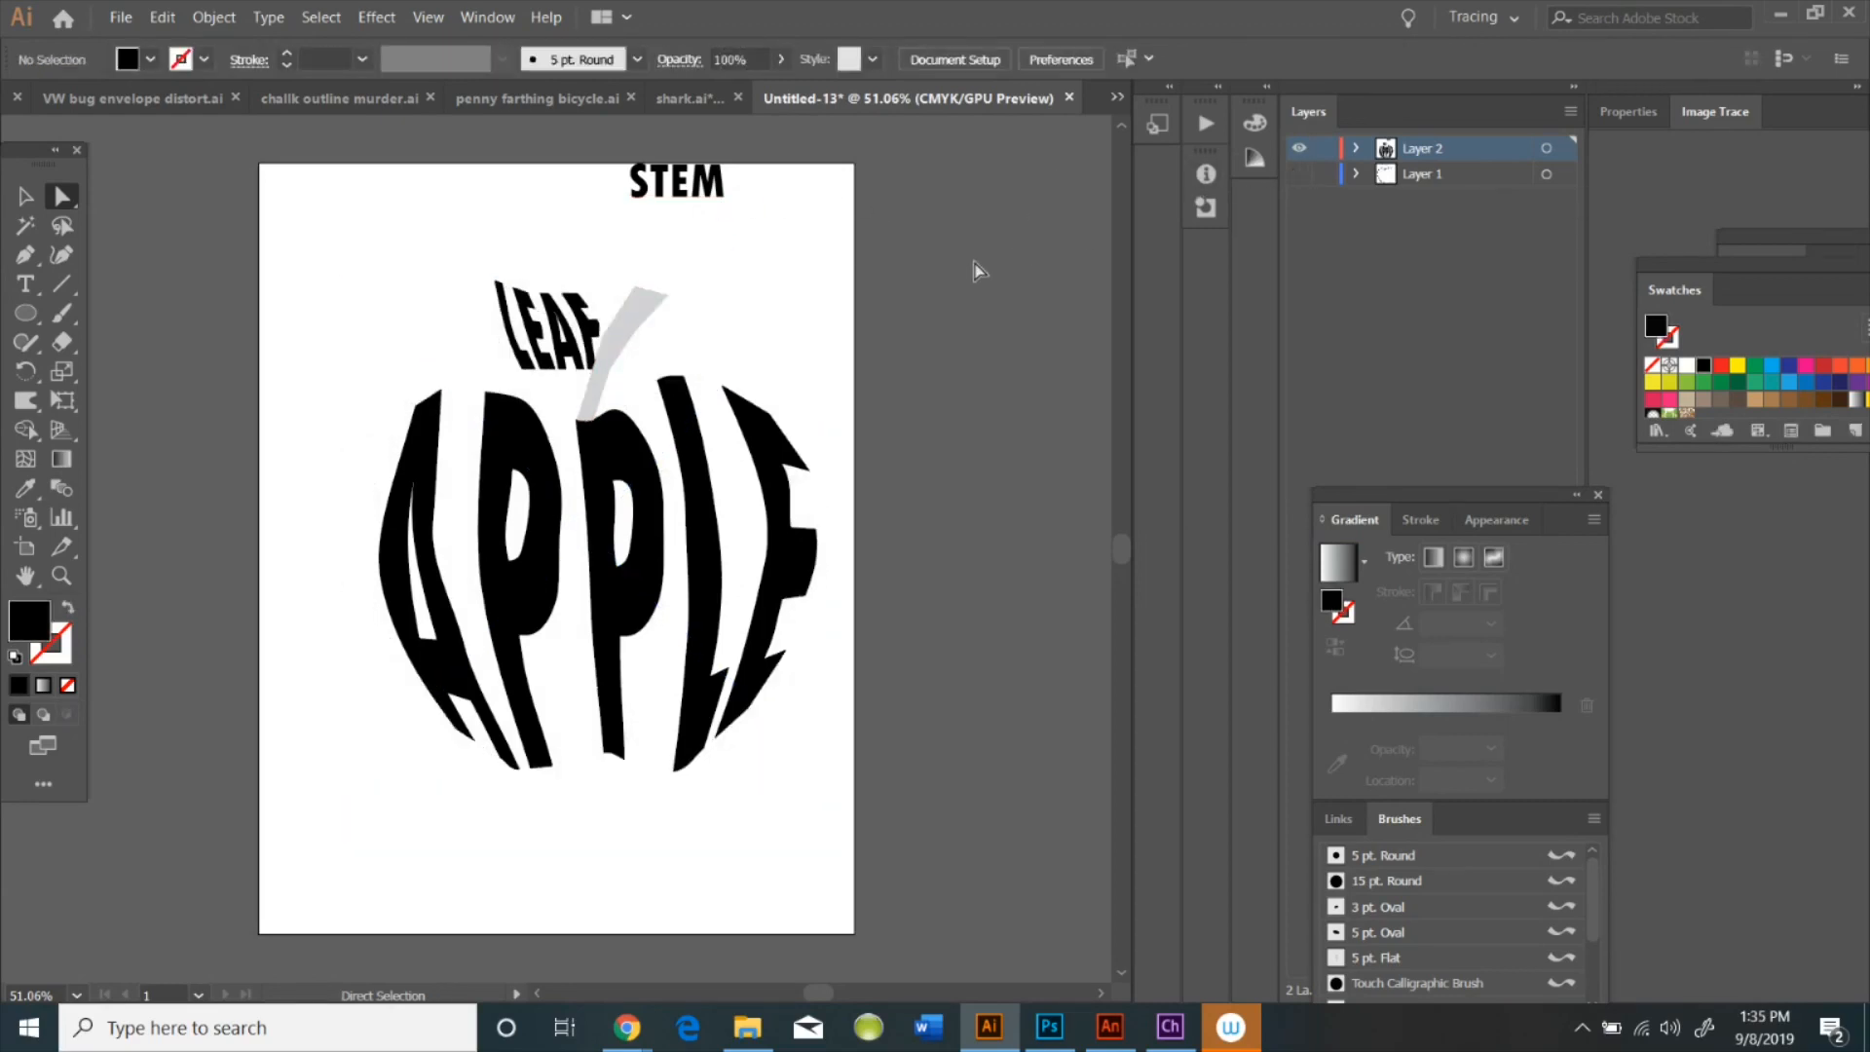
pyautogui.click(68, 686)
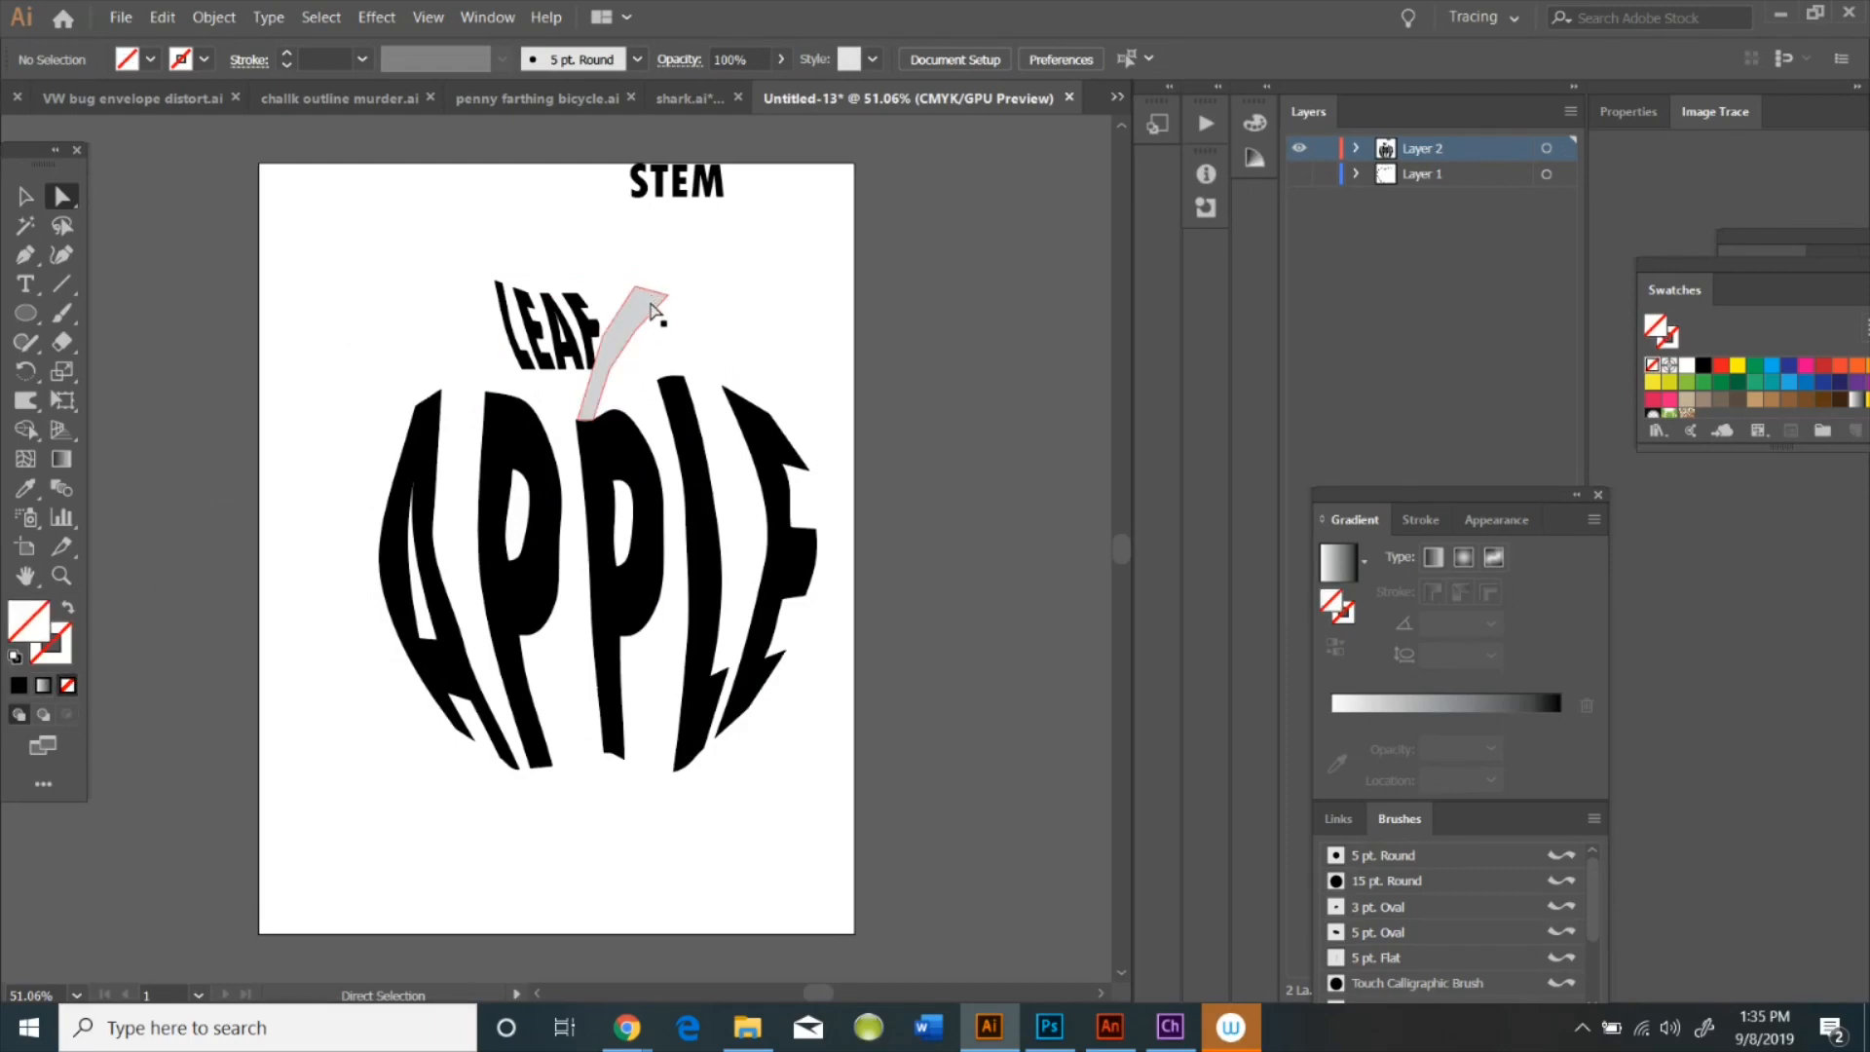
pyautogui.click(652, 310)
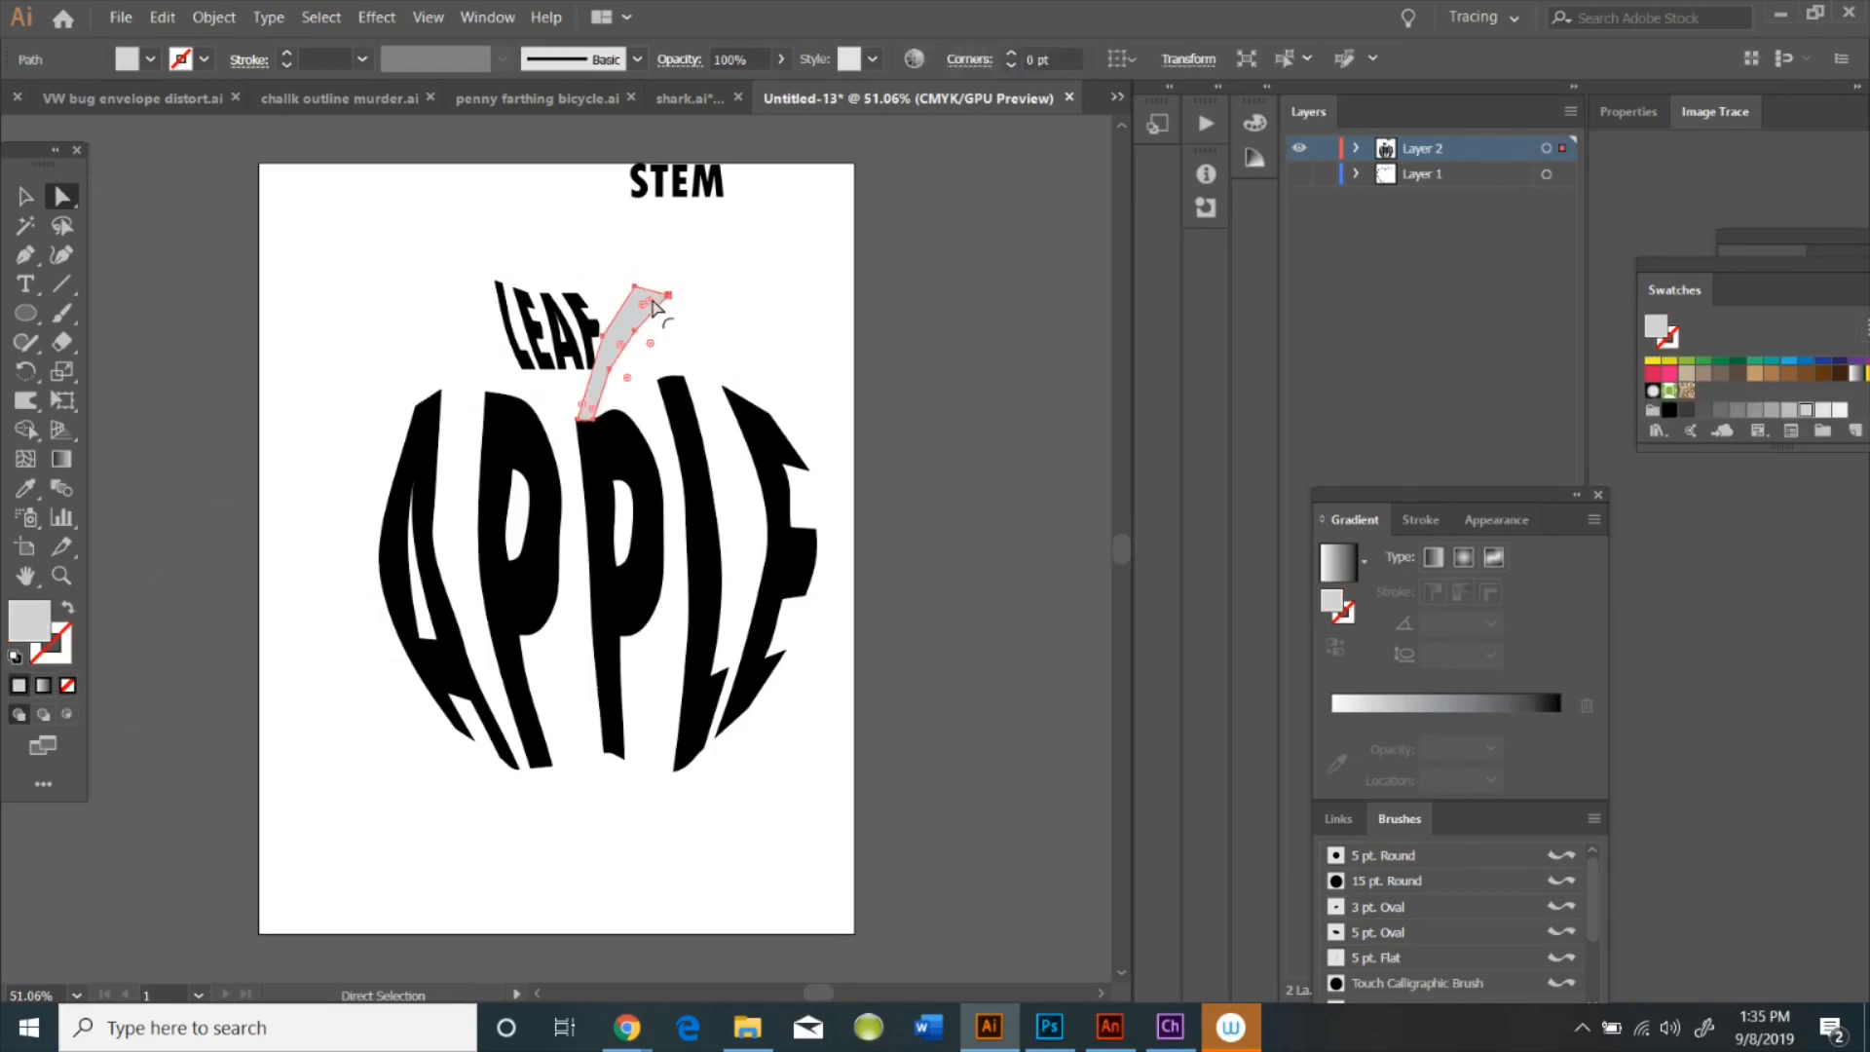
pyautogui.click(68, 685)
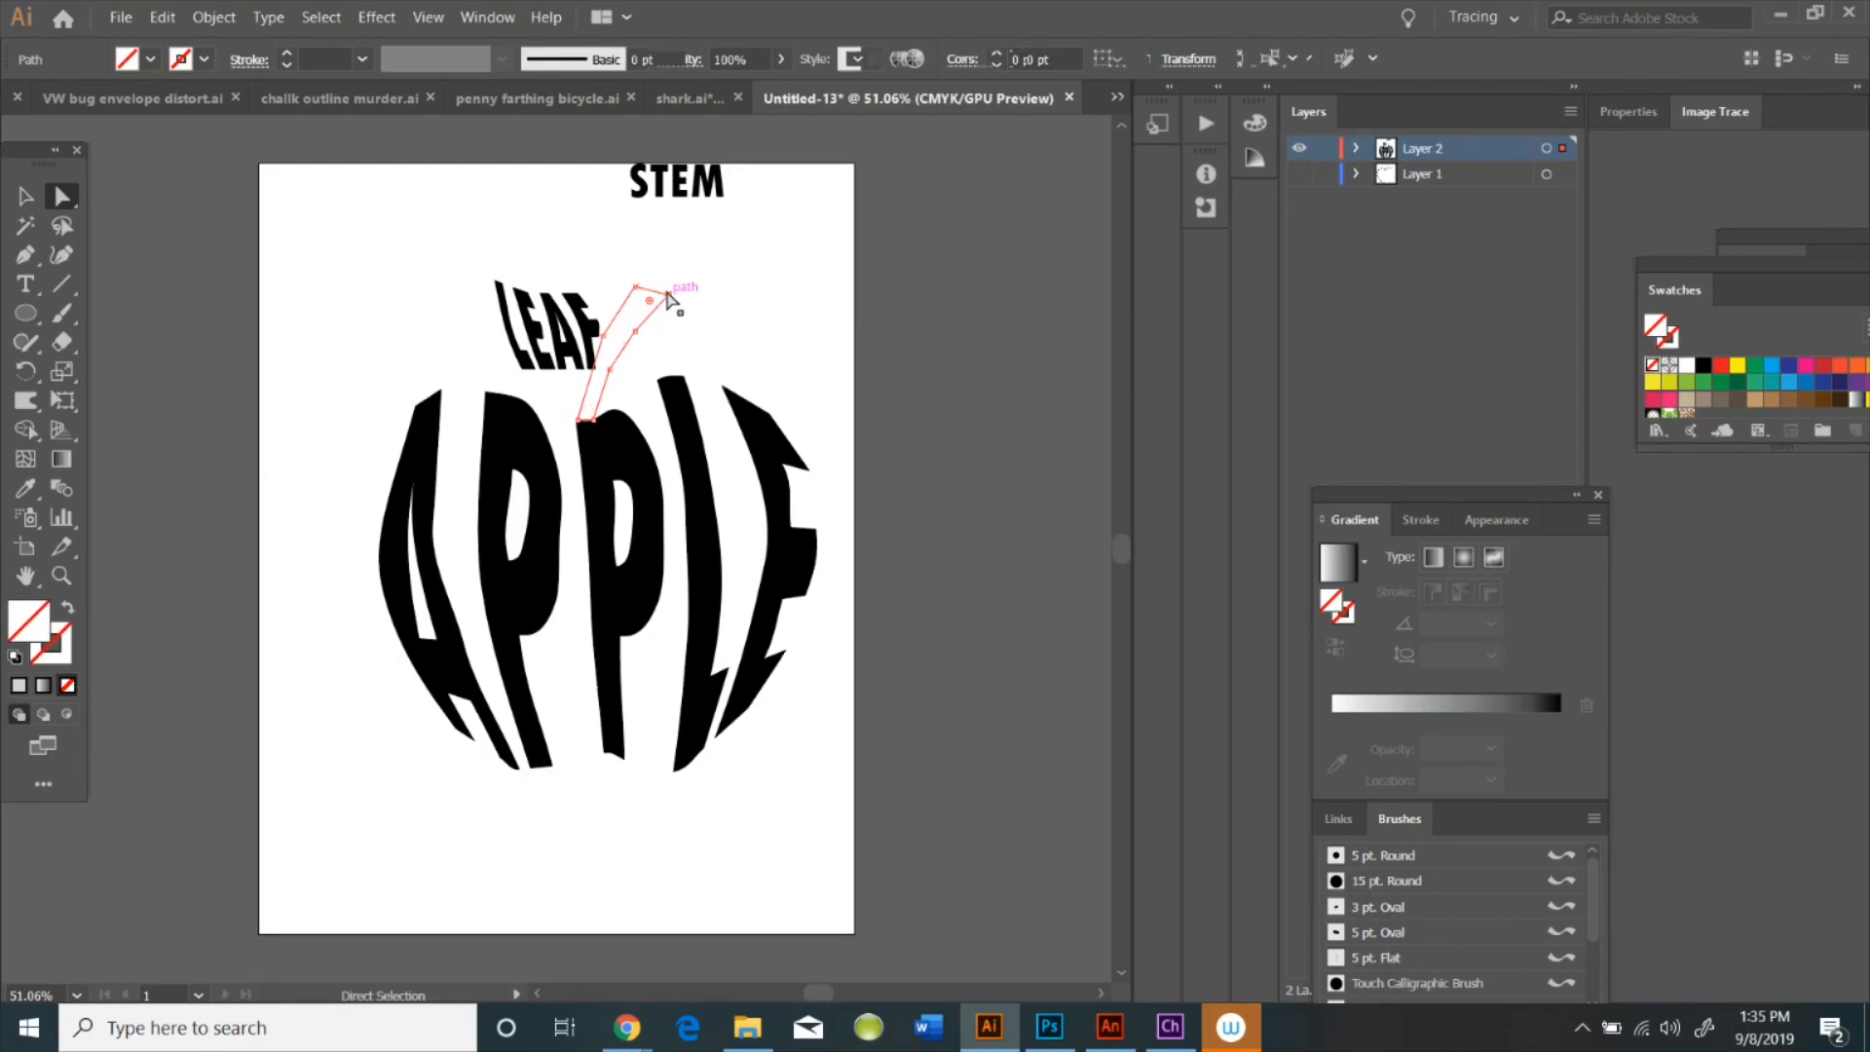
# Select the stem path together with the STEM text and apply Envelope Distort with Make with Top Object
pyautogui.click(668, 294)
pyautogui.hotkey('ctrl', 'a')
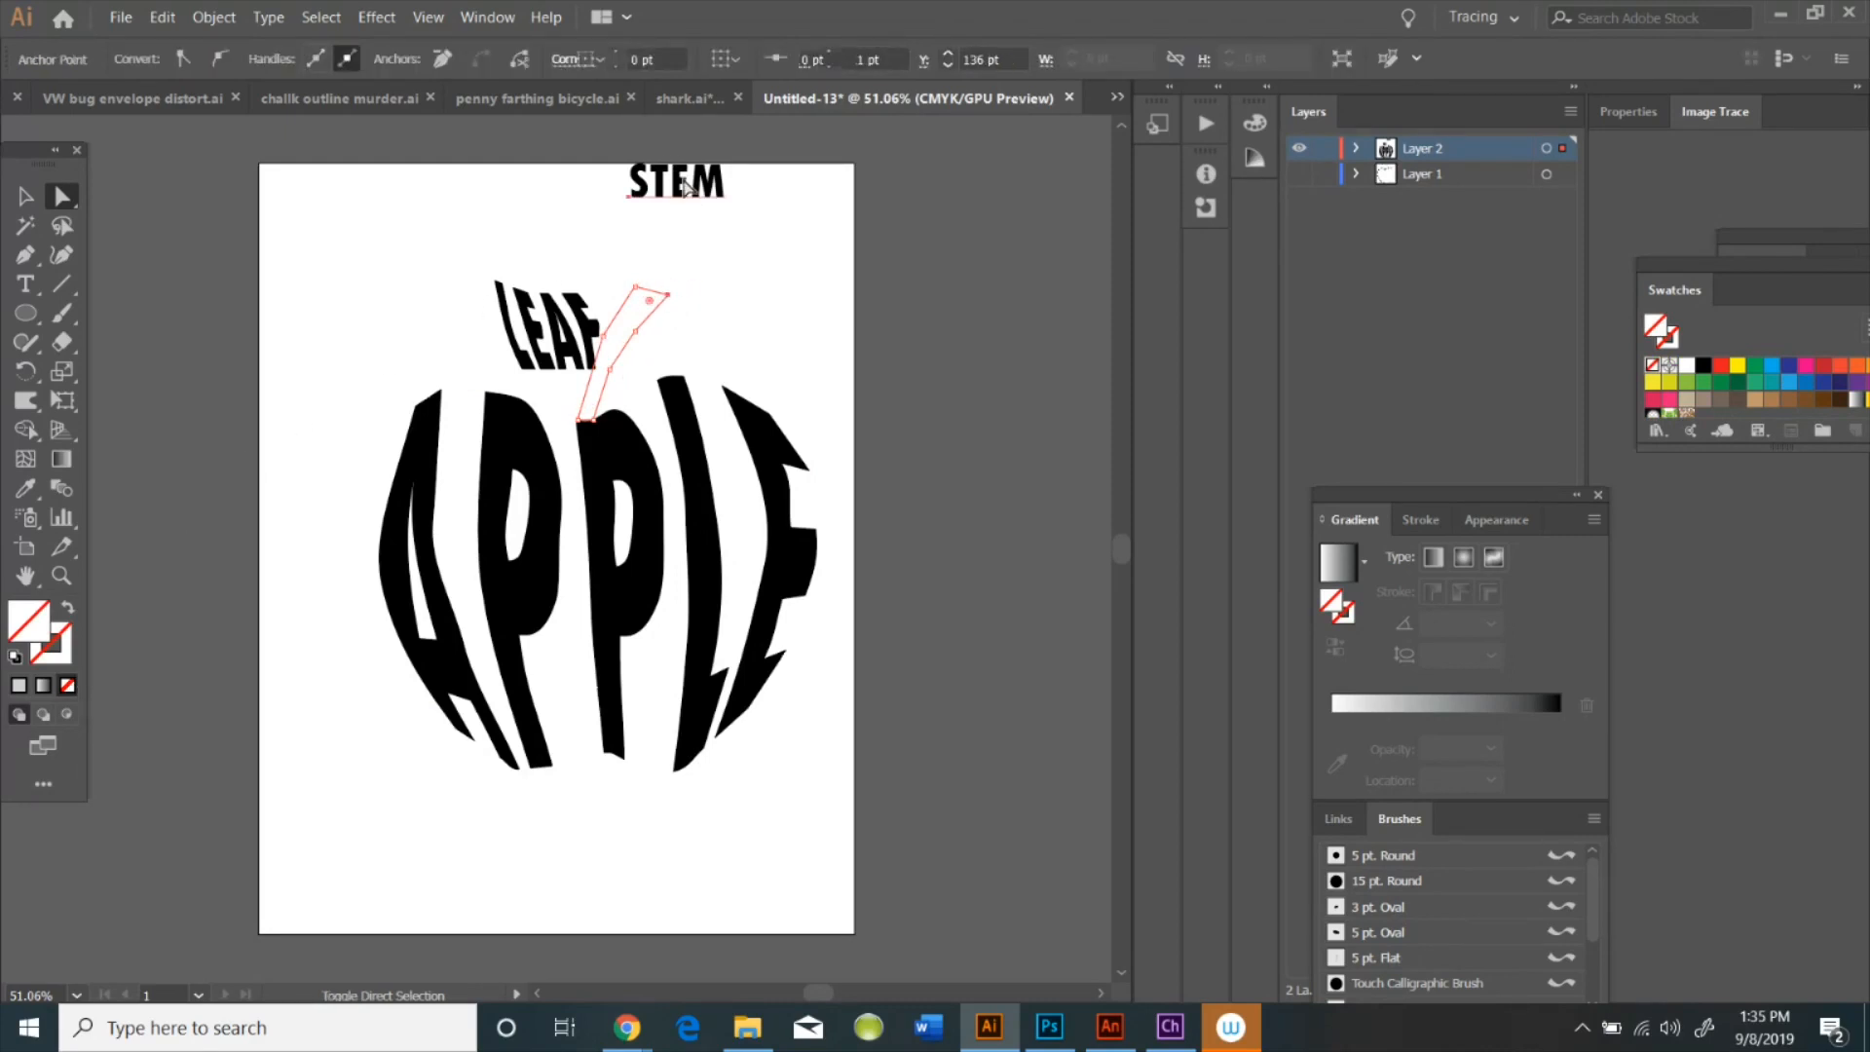
pyautogui.click(213, 16)
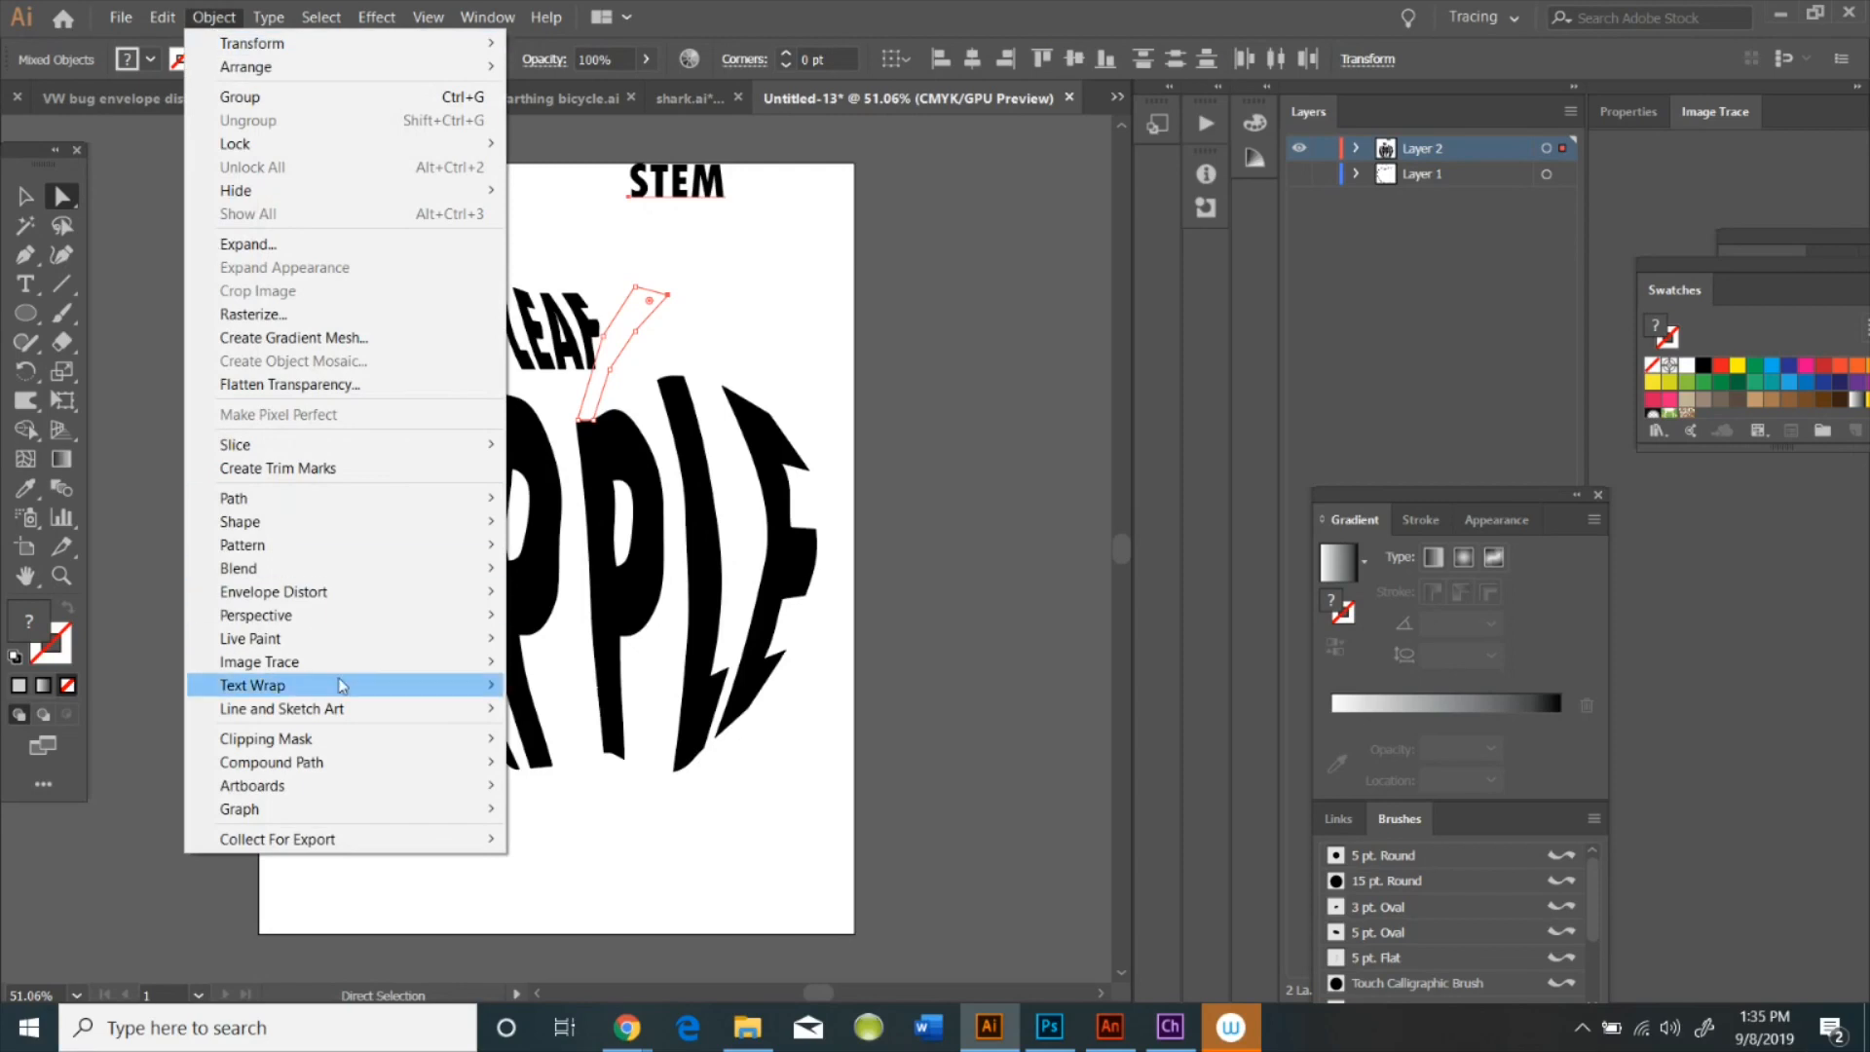
pyautogui.moveTo(355, 592)
pyautogui.click(659, 643)
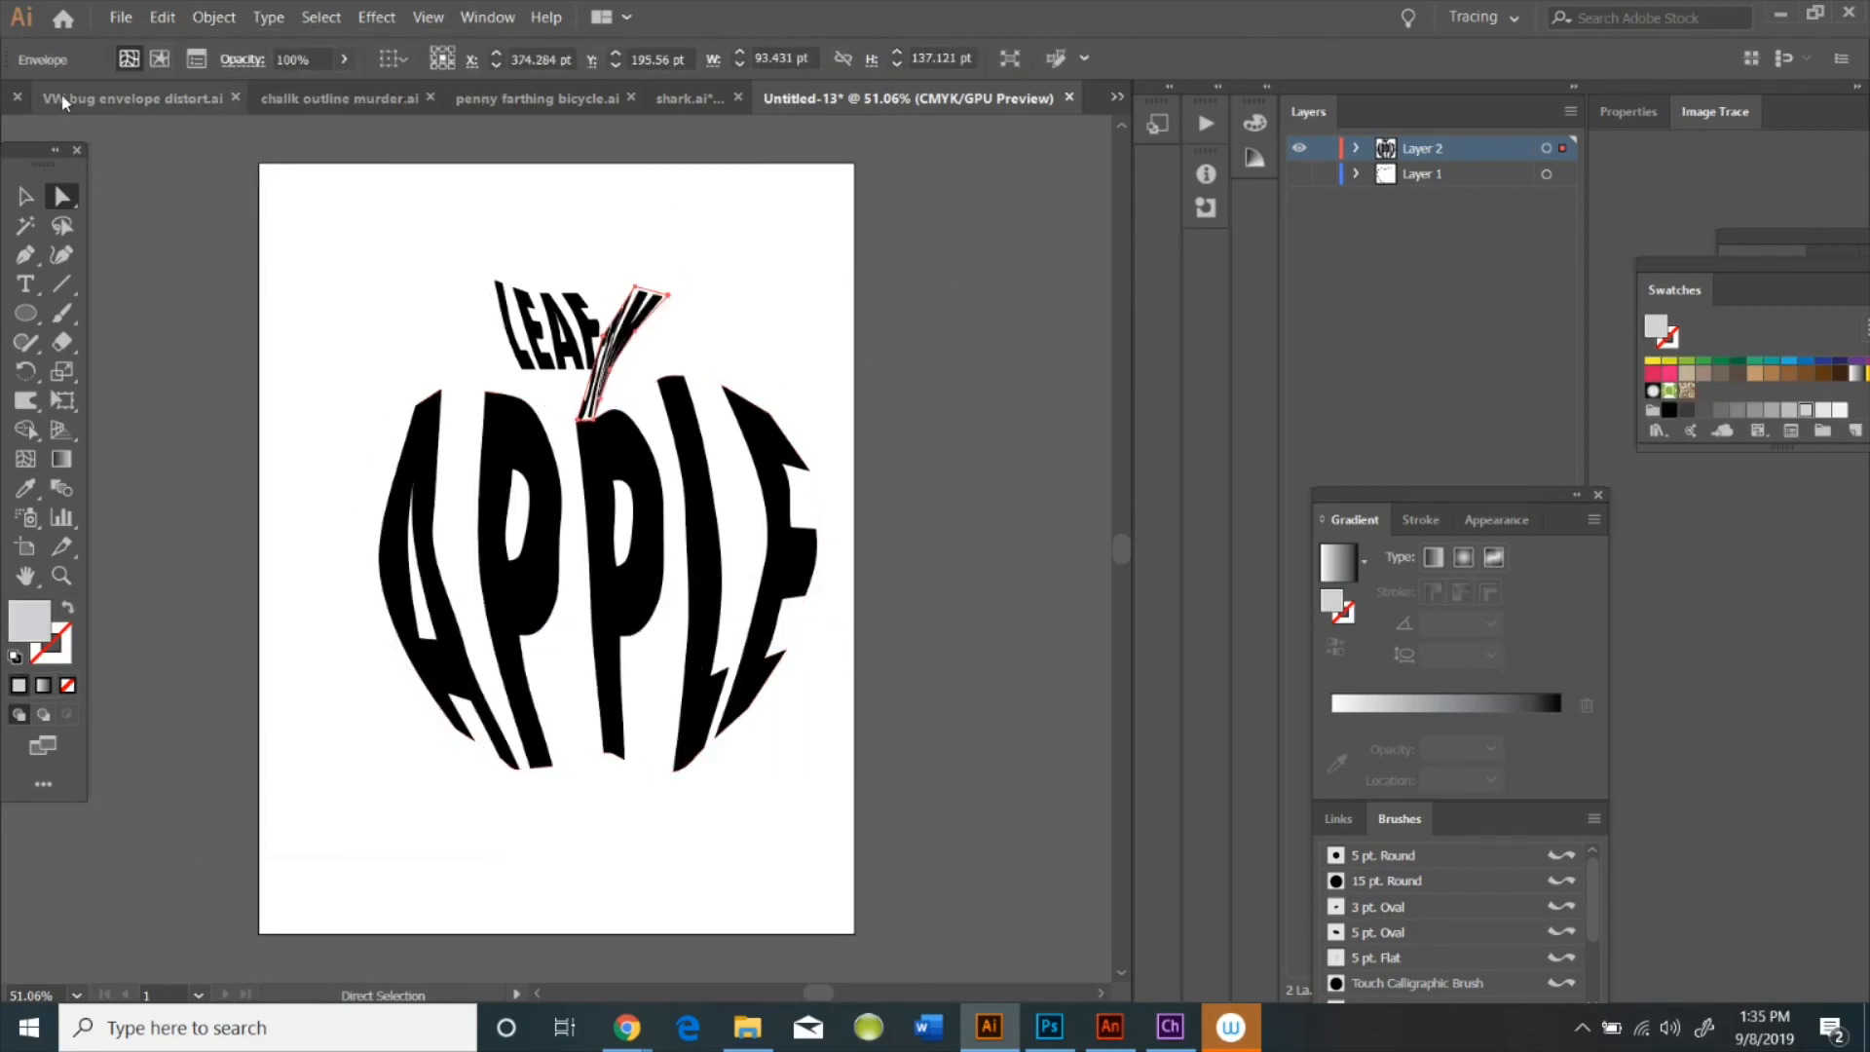
# Warp the stem envelope's upper tip and rotate the STEM text inside the envelope so its letters run along the stem
pyautogui.click(25, 400)
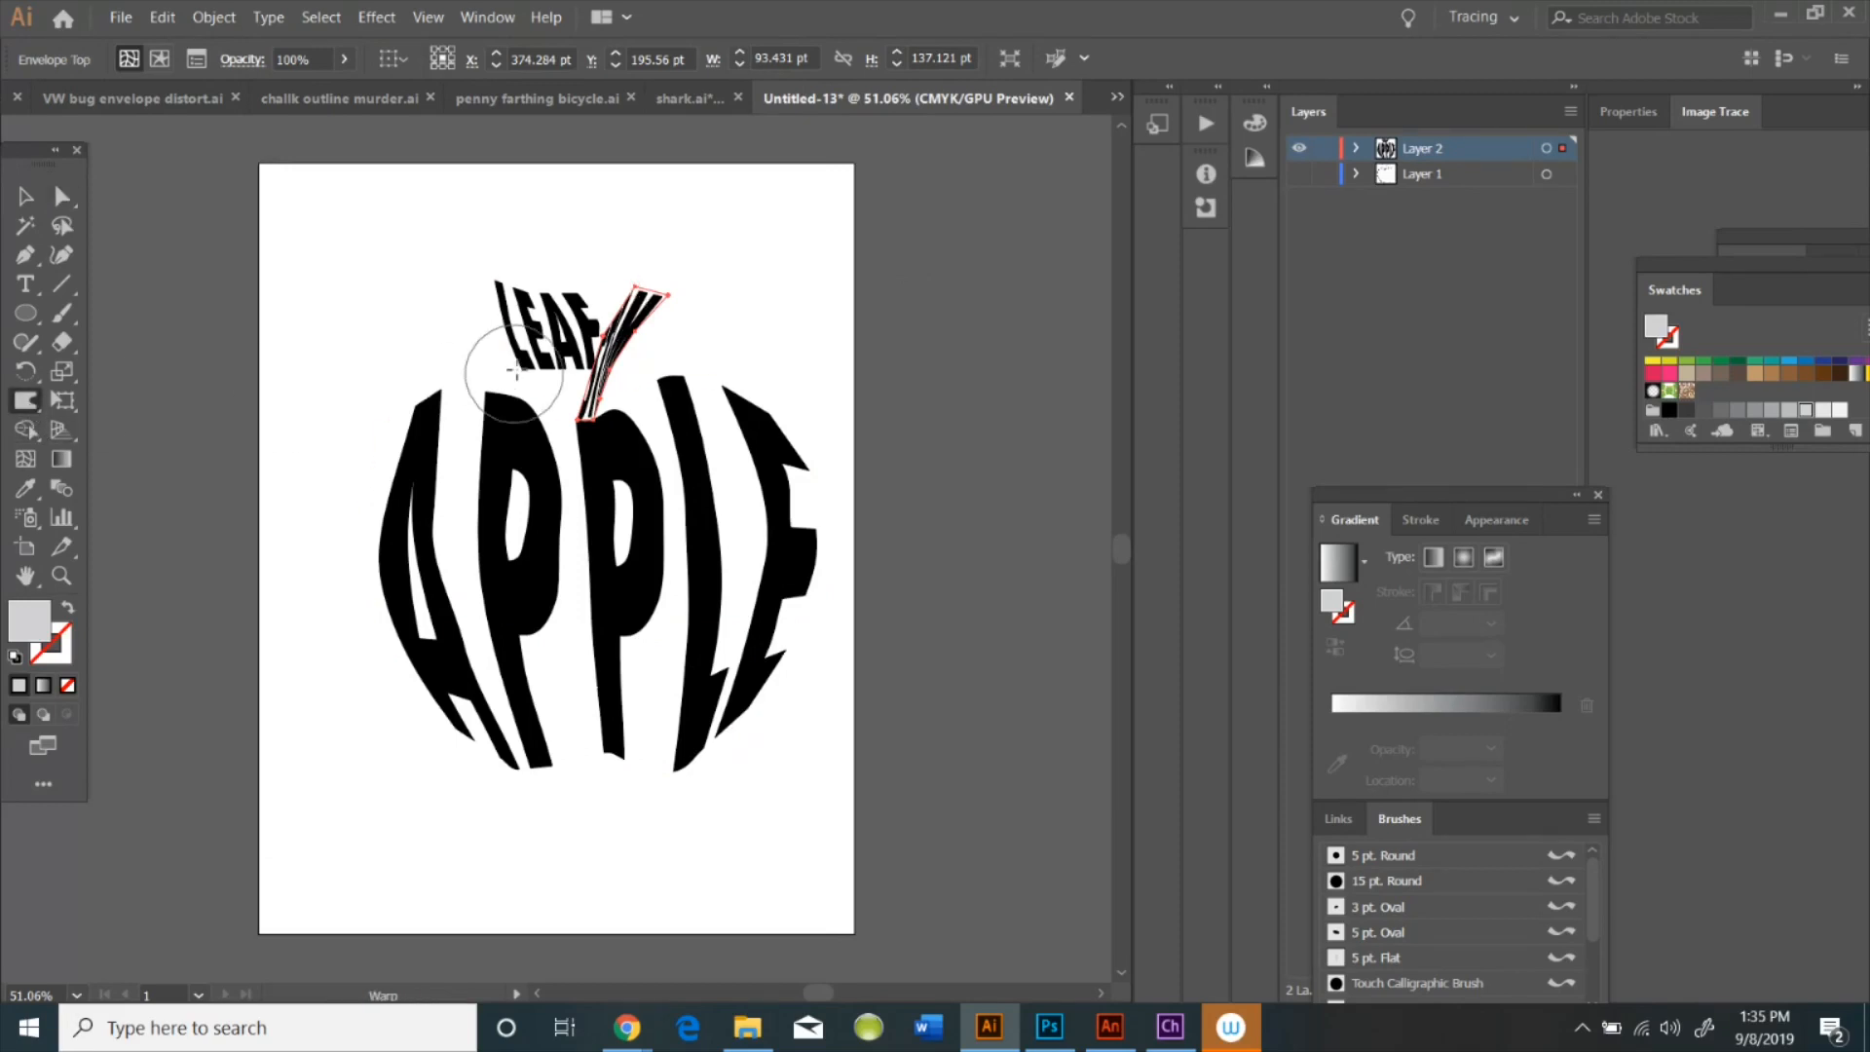
pyautogui.moveTo(668, 293); pyautogui.dragTo(631, 303)
pyautogui.press('v')
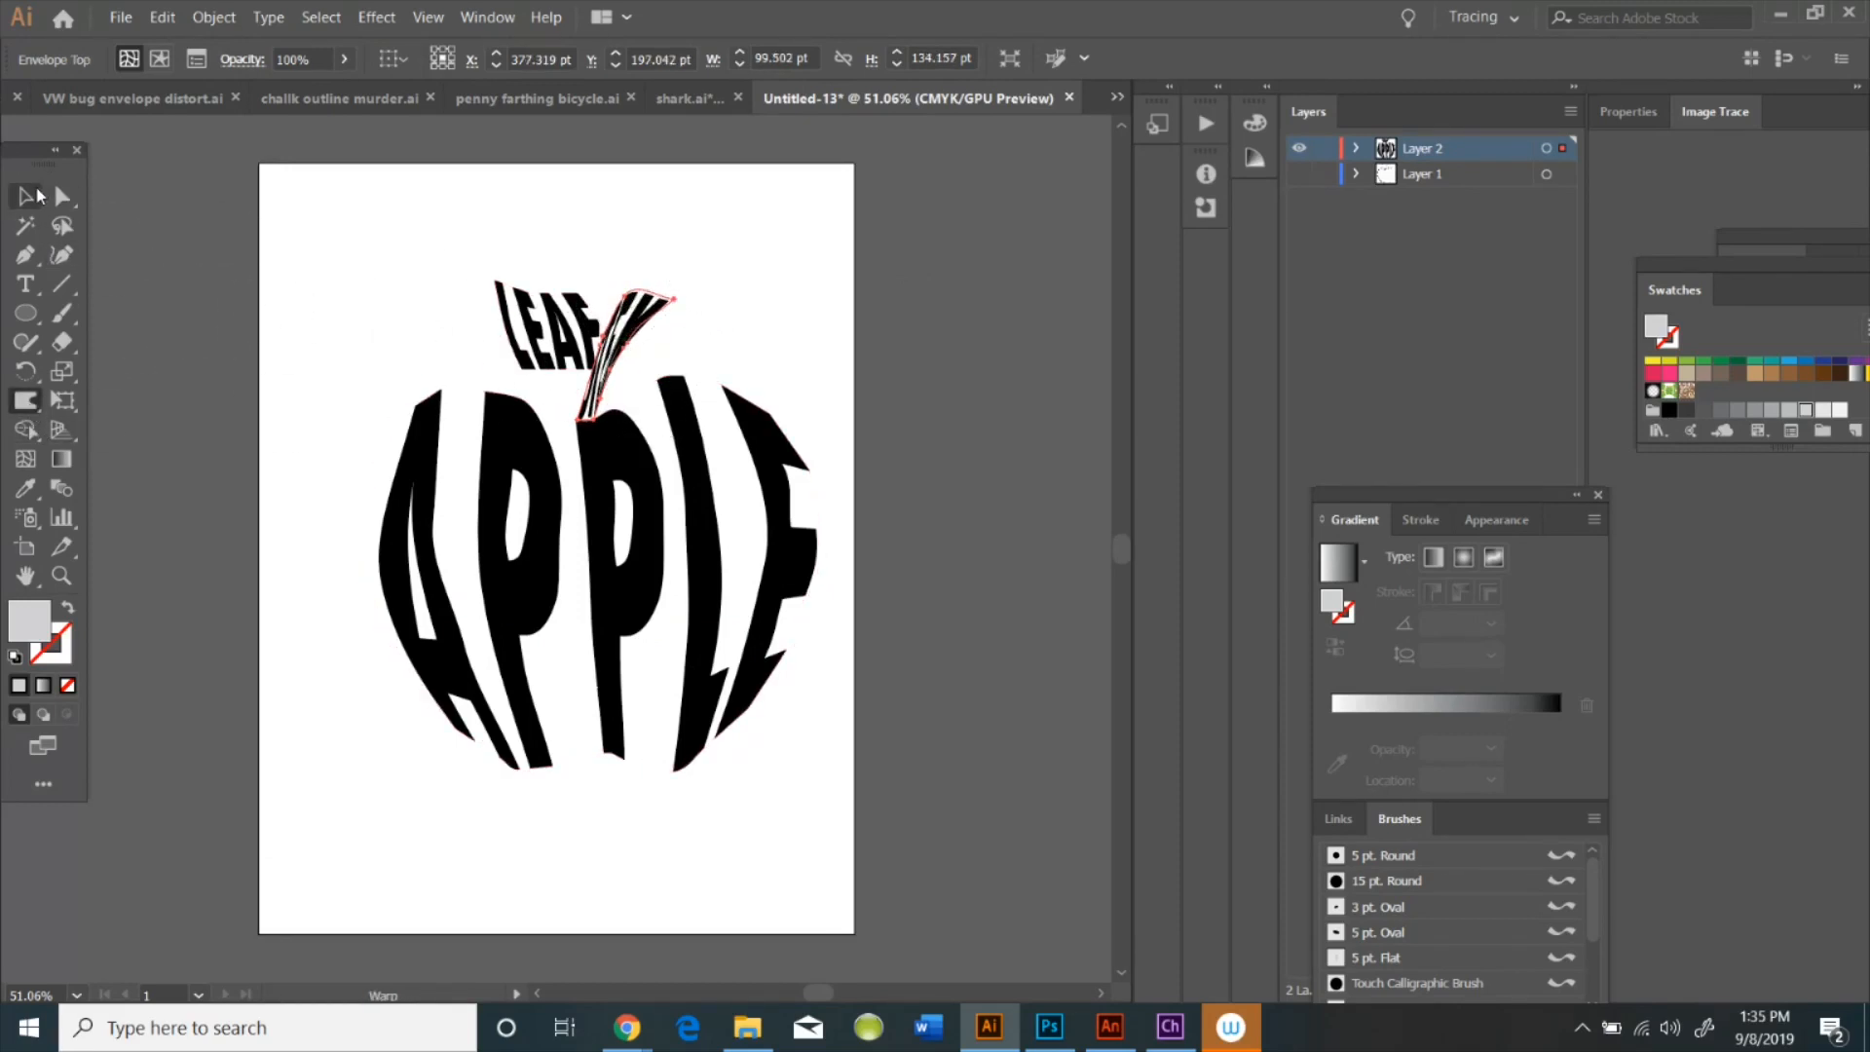
pyautogui.doubleClick(633, 324)
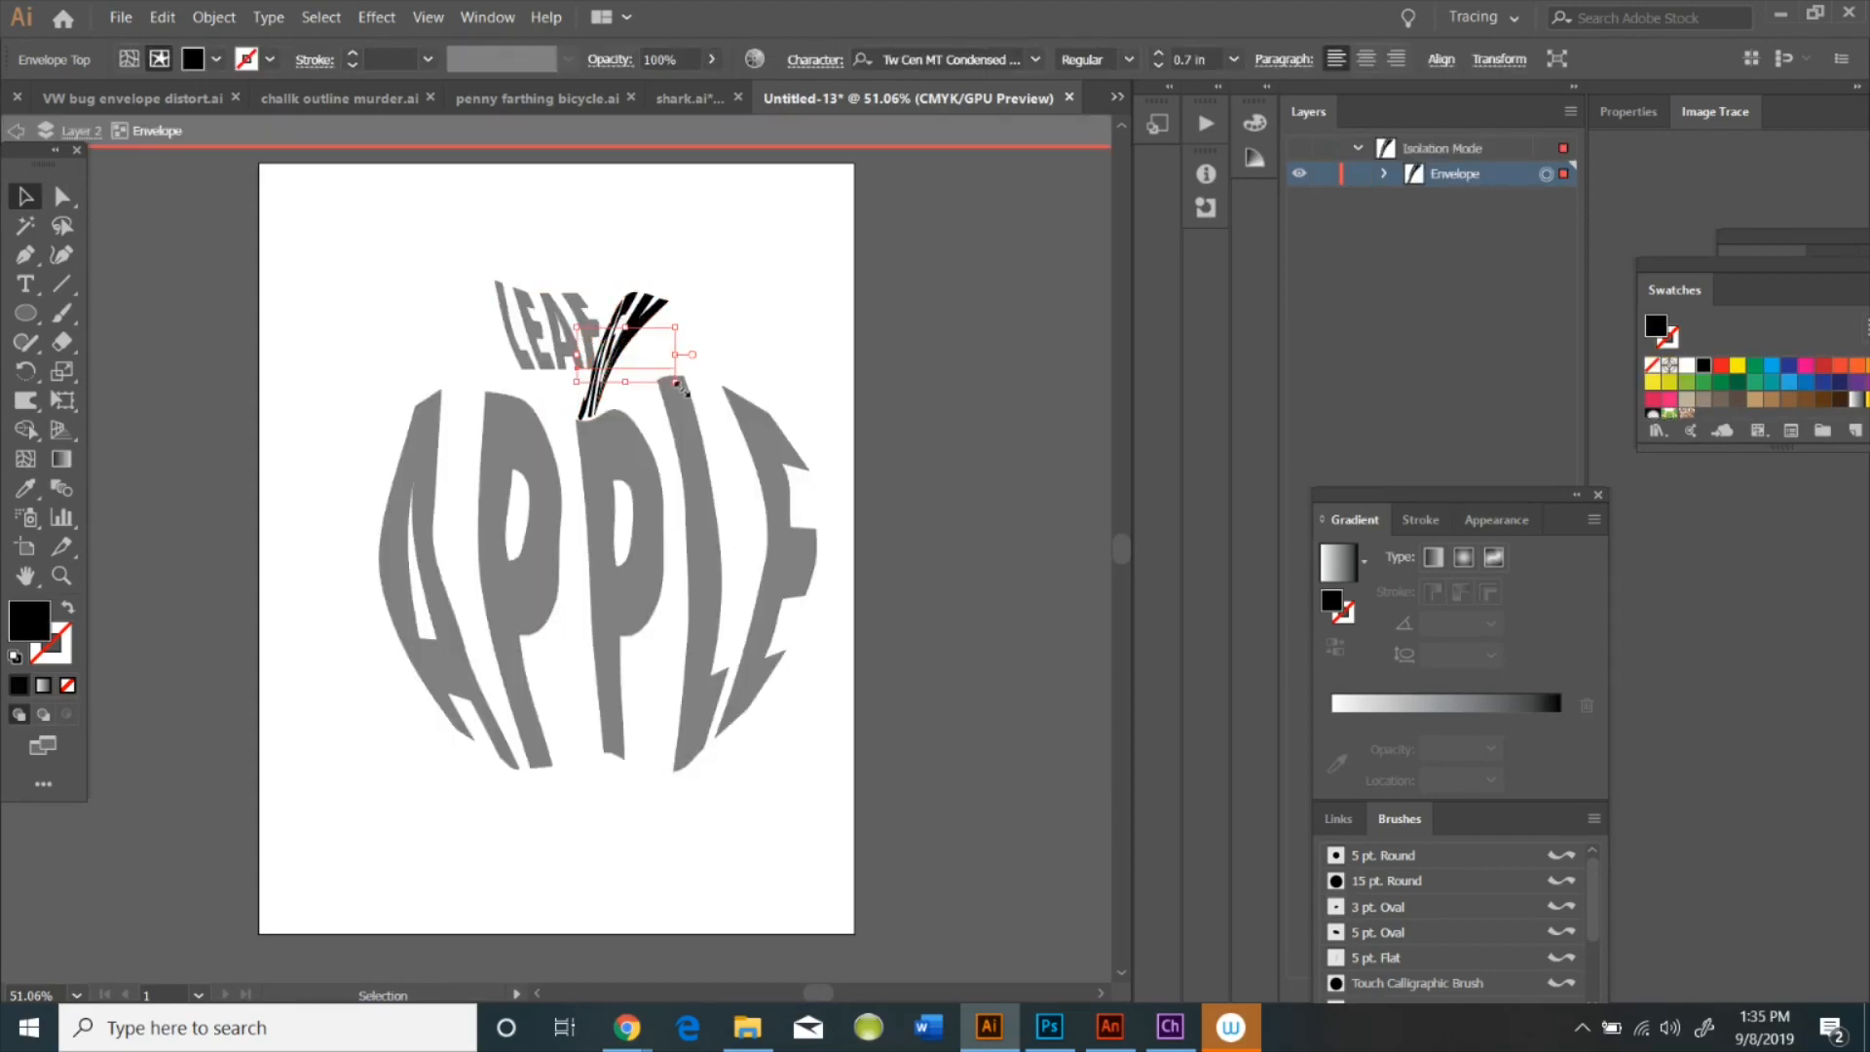
pyautogui.moveTo(677, 387); pyautogui.dragTo(699, 323)
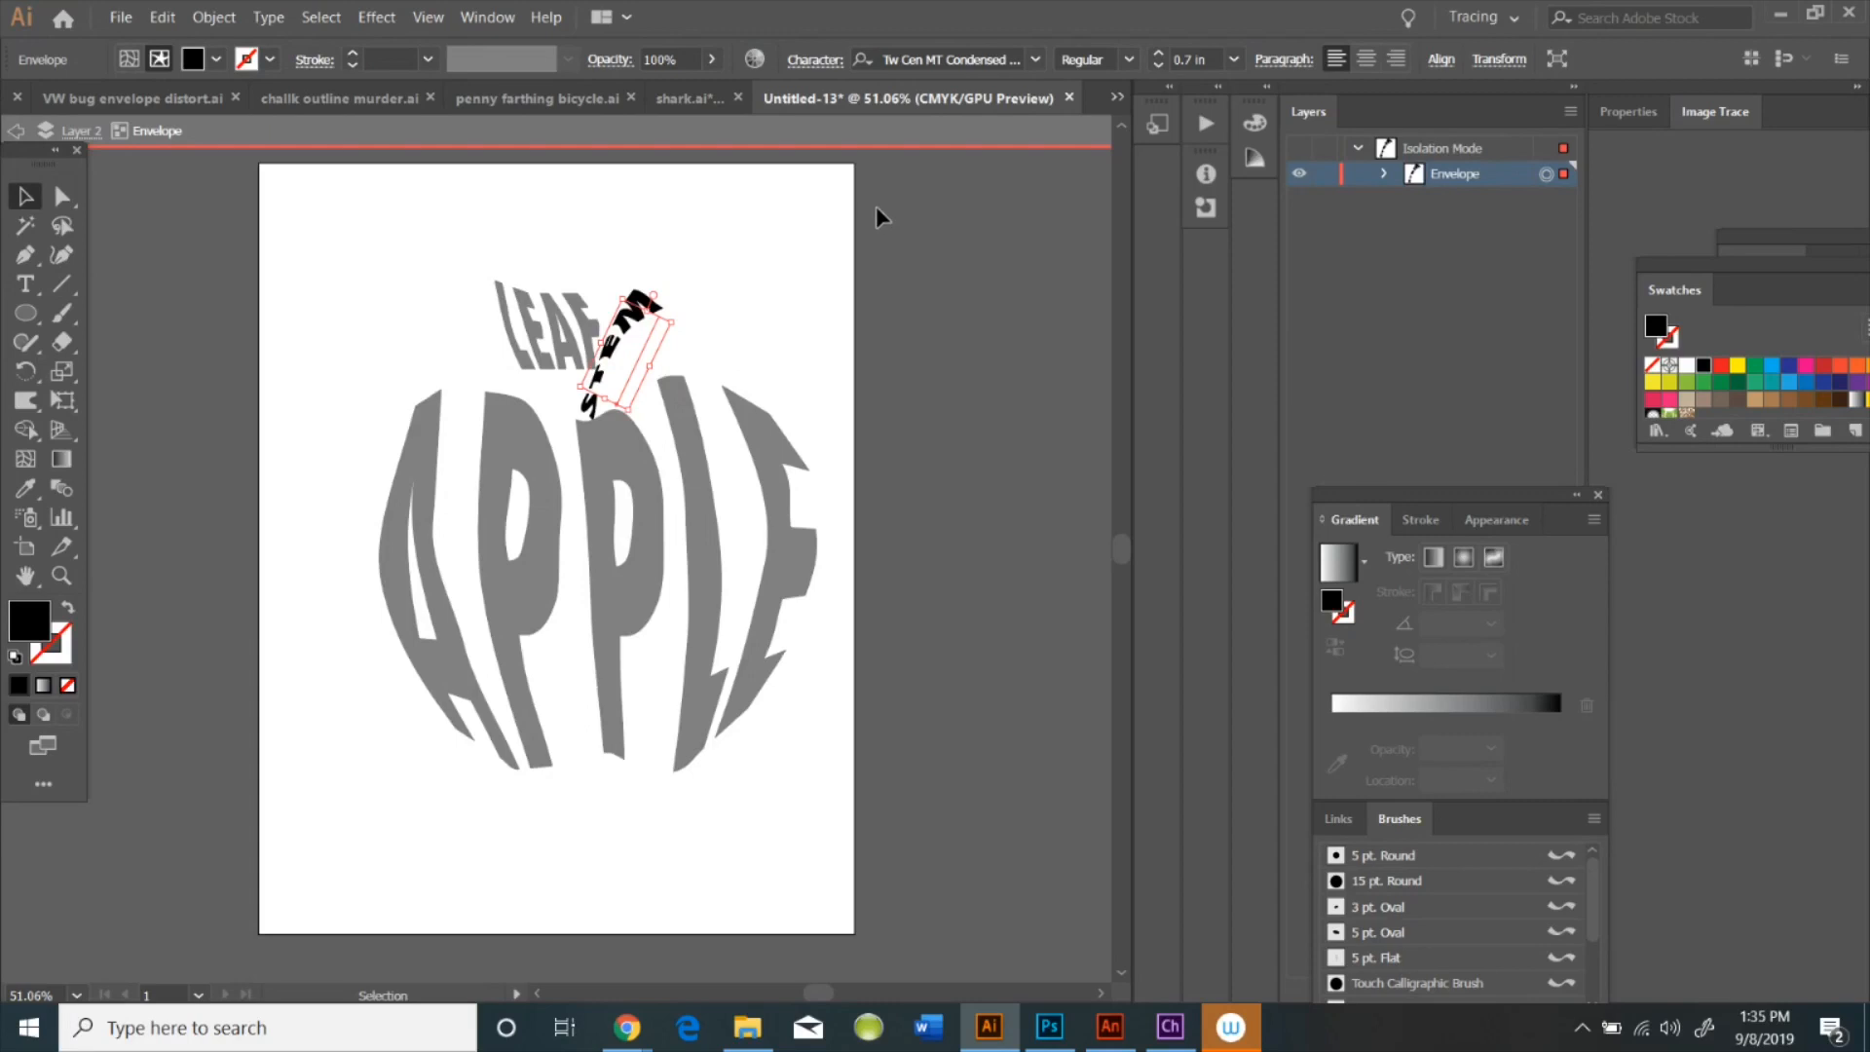
# Deselect the STEM text and exit isolation mode to return to the full artwork
pyautogui.click(61, 196)
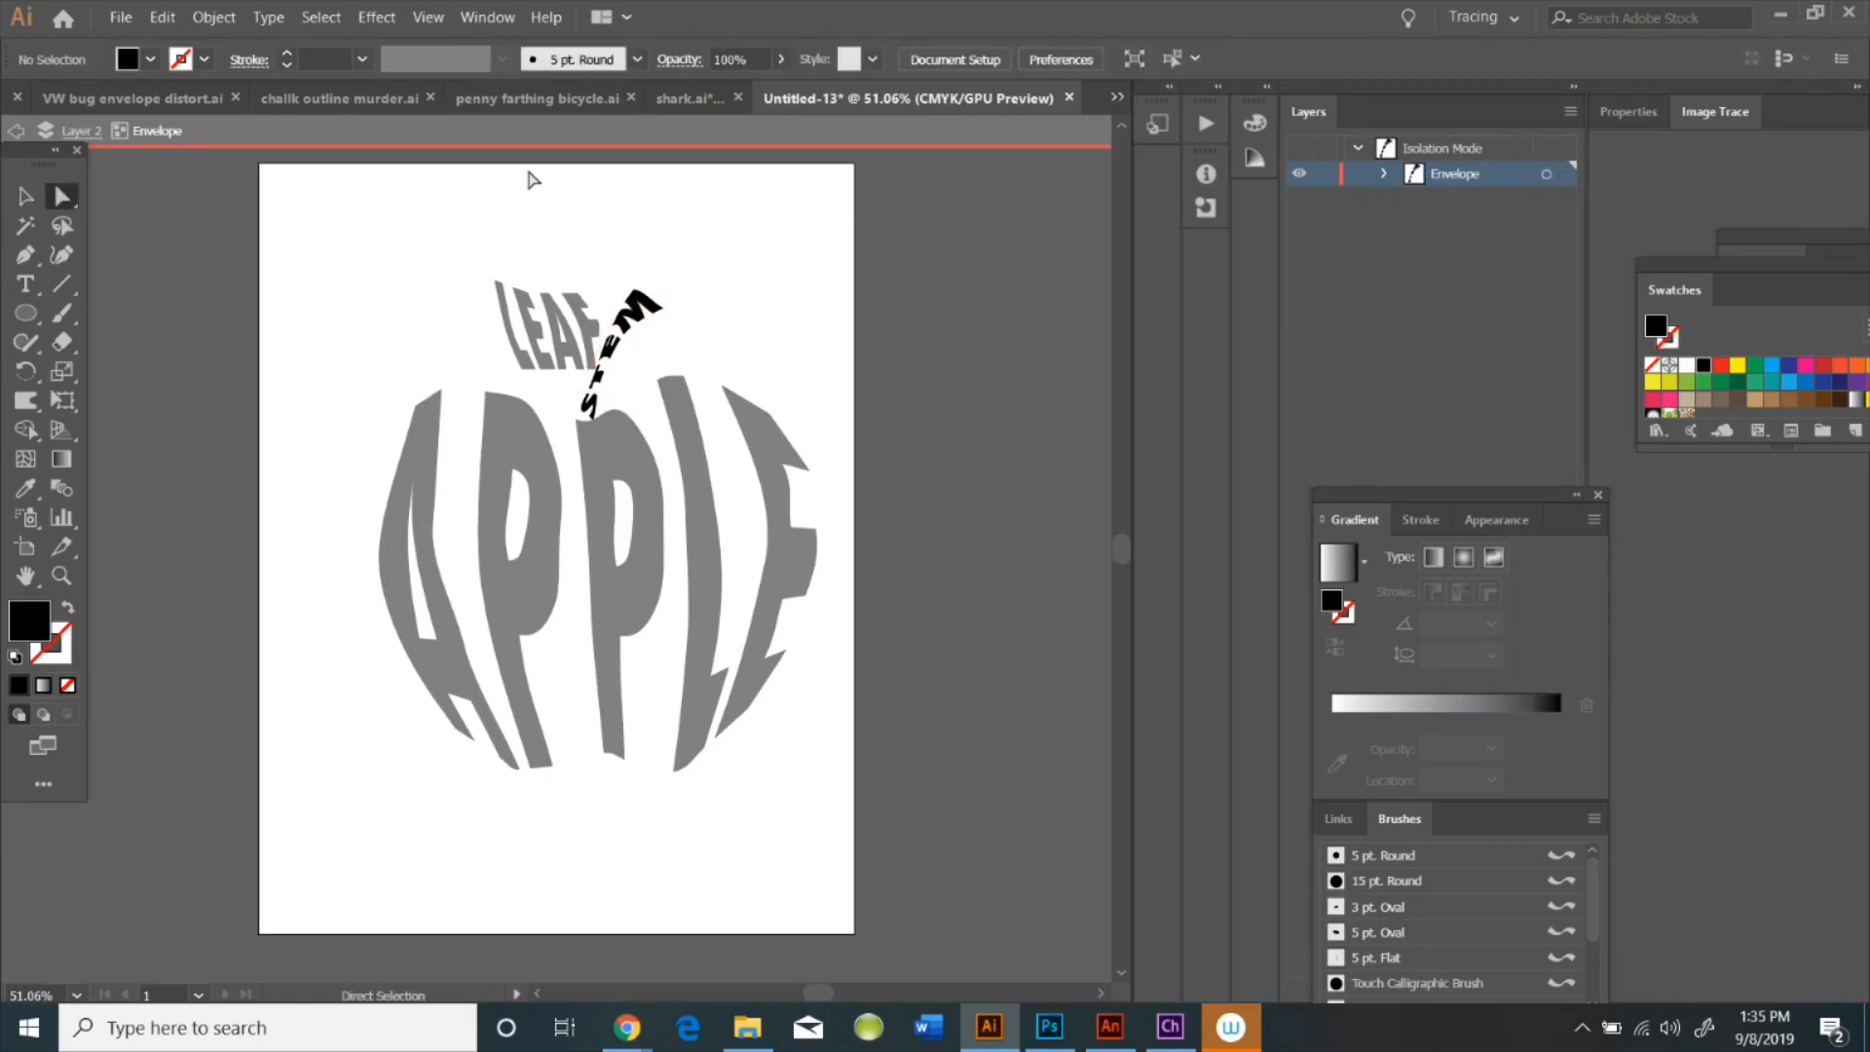
pyautogui.click(1570, 111)
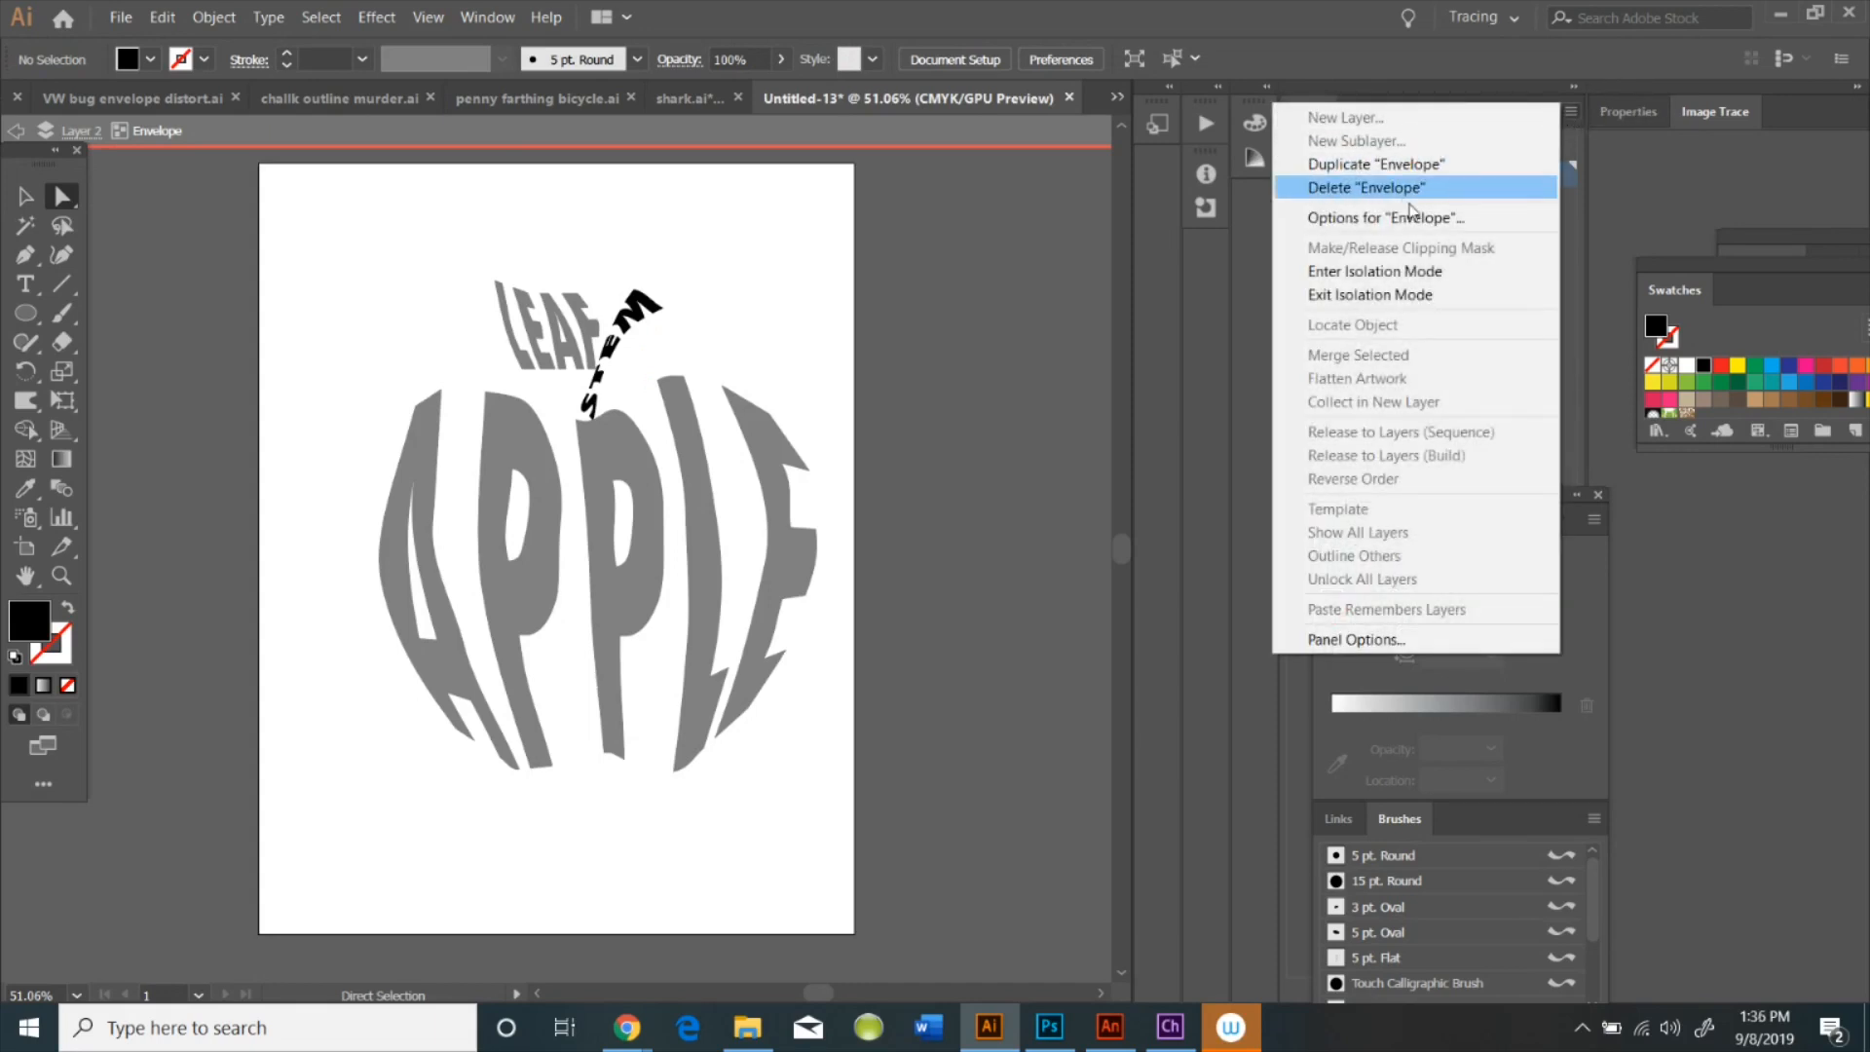
pyautogui.click(1398, 294)
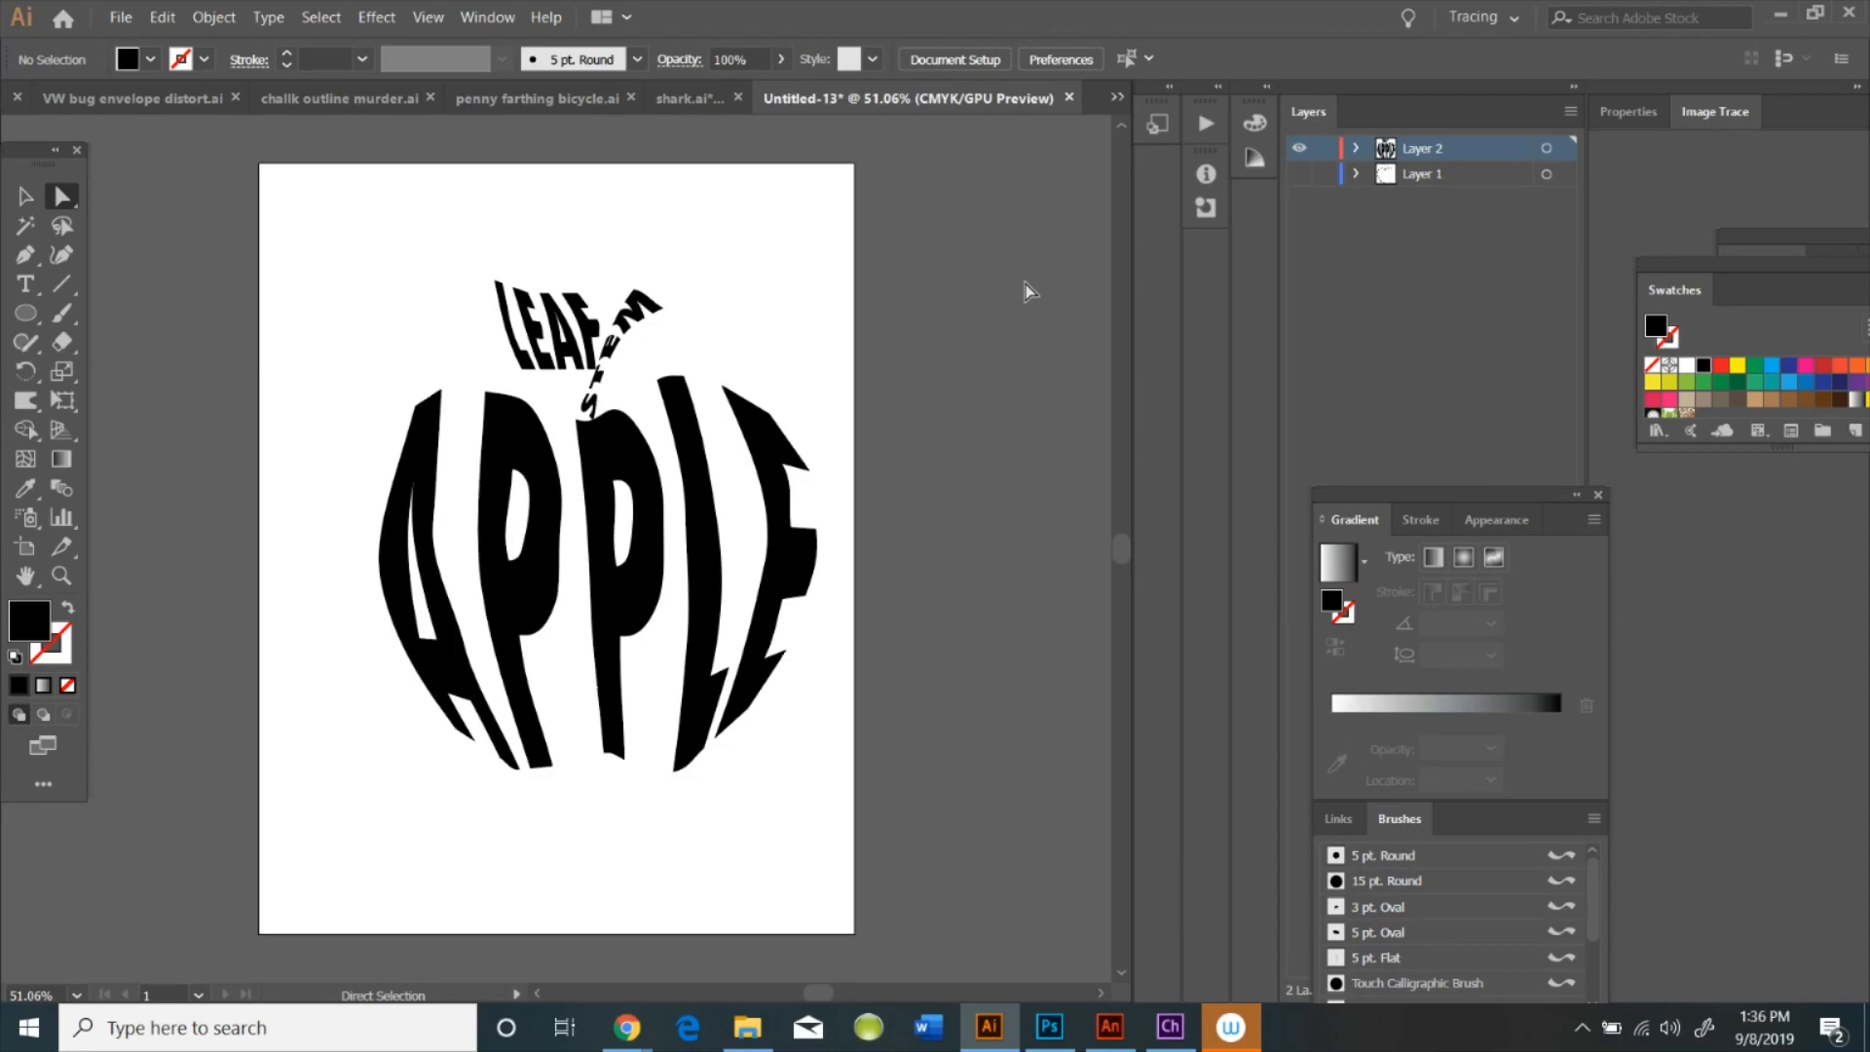
# Warp the LEAF lettering into a pointed leaf, pulling its upper outer corner outward and pushing its lower outer corner inward
pyautogui.click(550, 327)
pyautogui.click(26, 400)
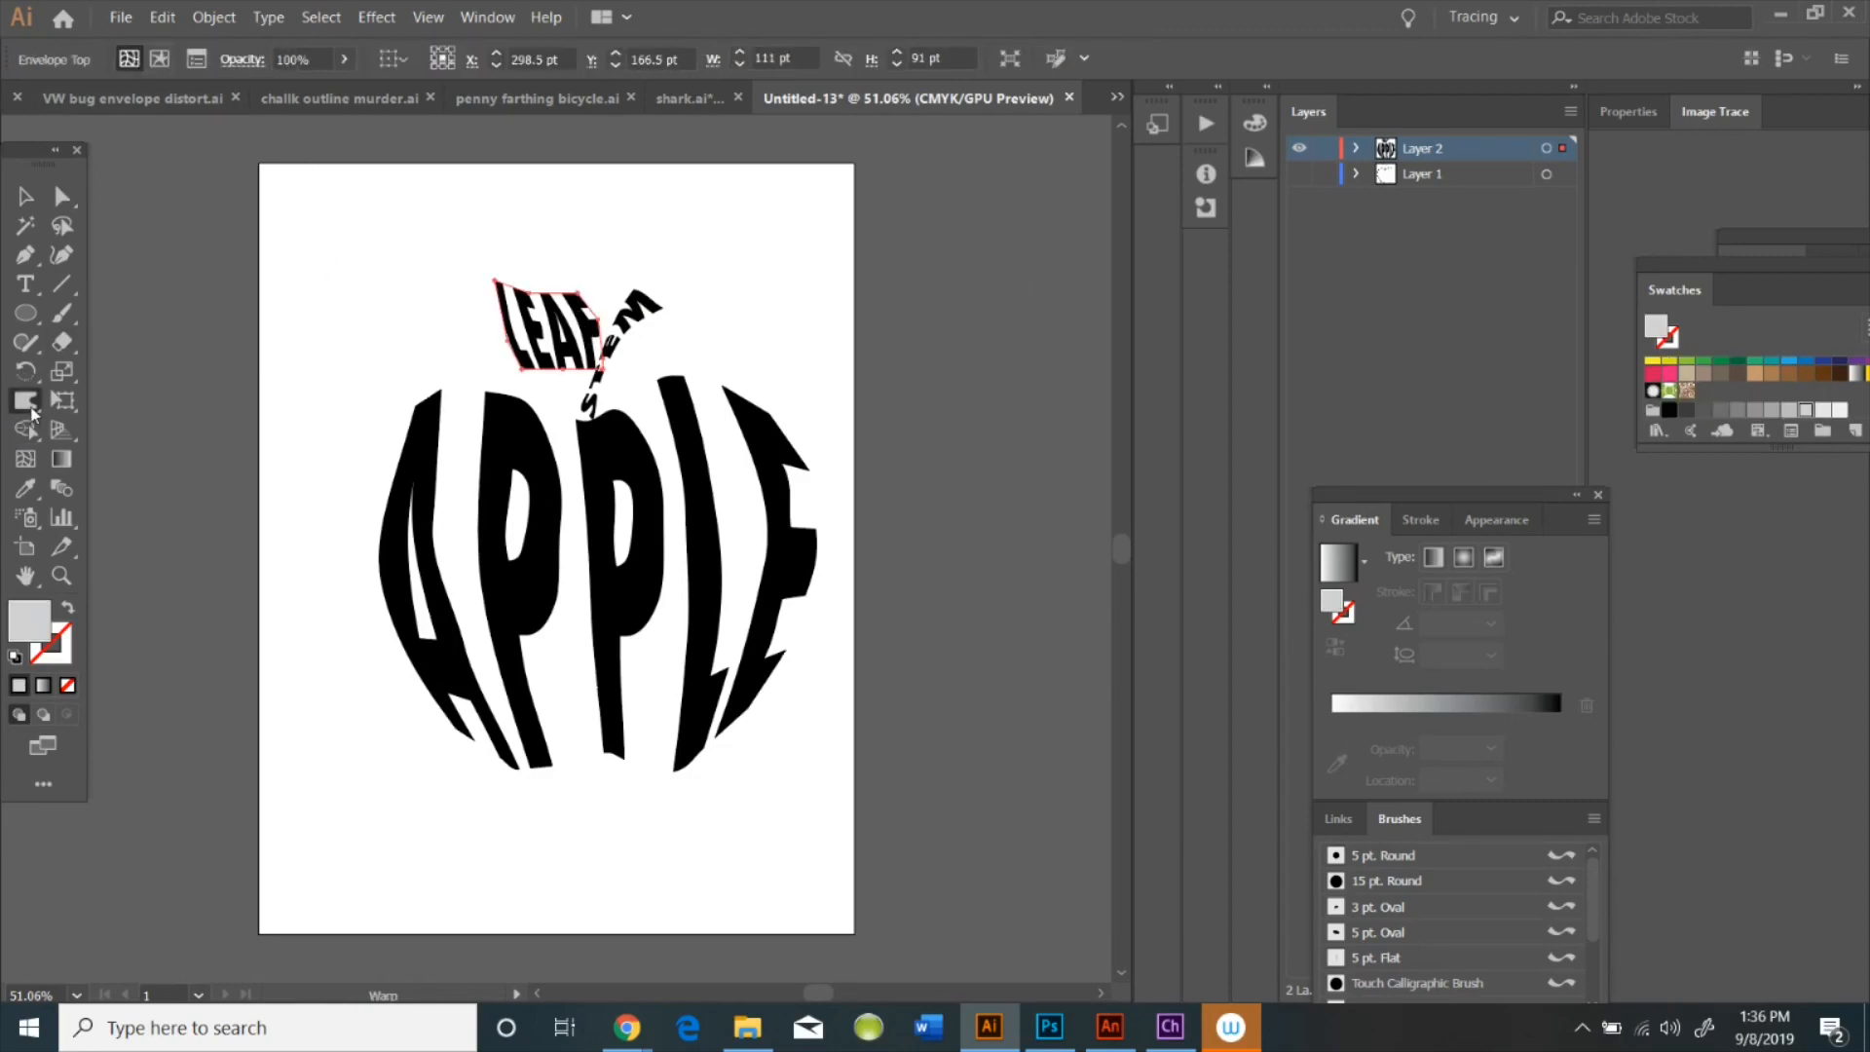
pyautogui.moveTo(500, 270); pyautogui.dragTo(438, 241)
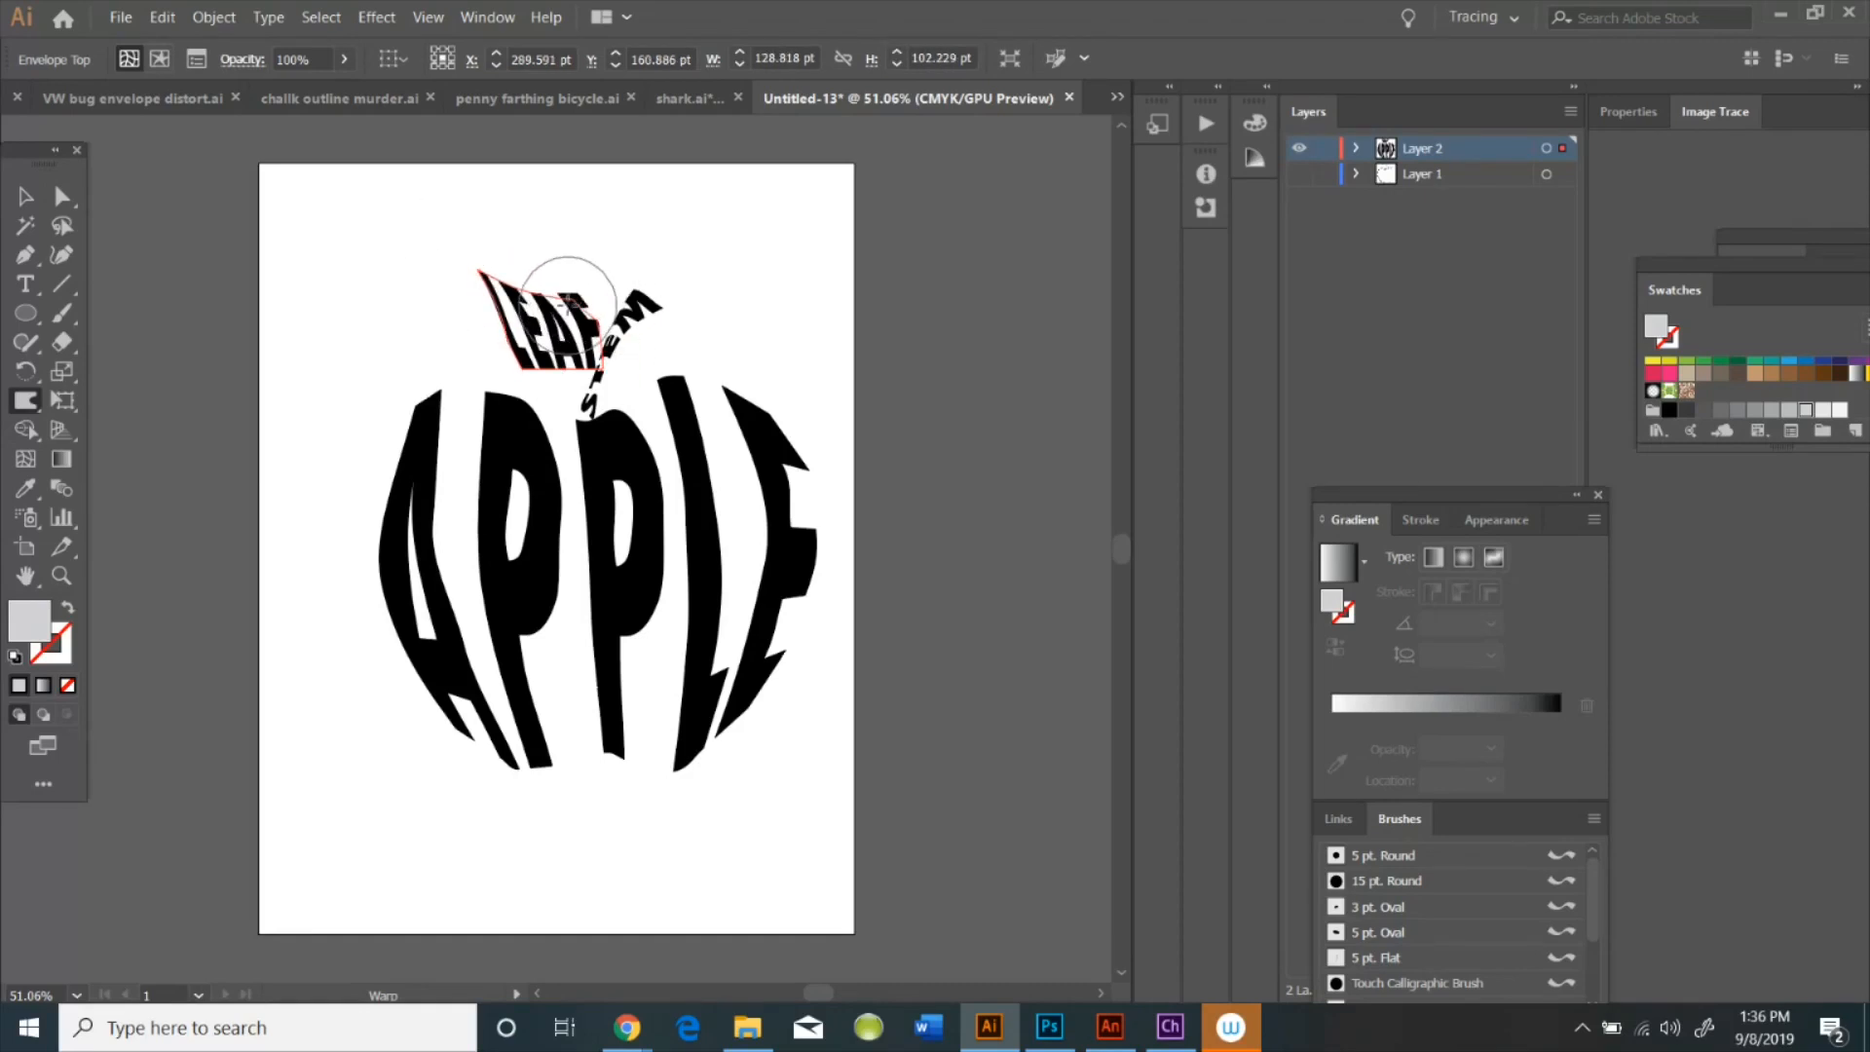
pyautogui.moveTo(523, 368); pyautogui.dragTo(523, 358)
pyautogui.hotkey('ctrl', 'z')
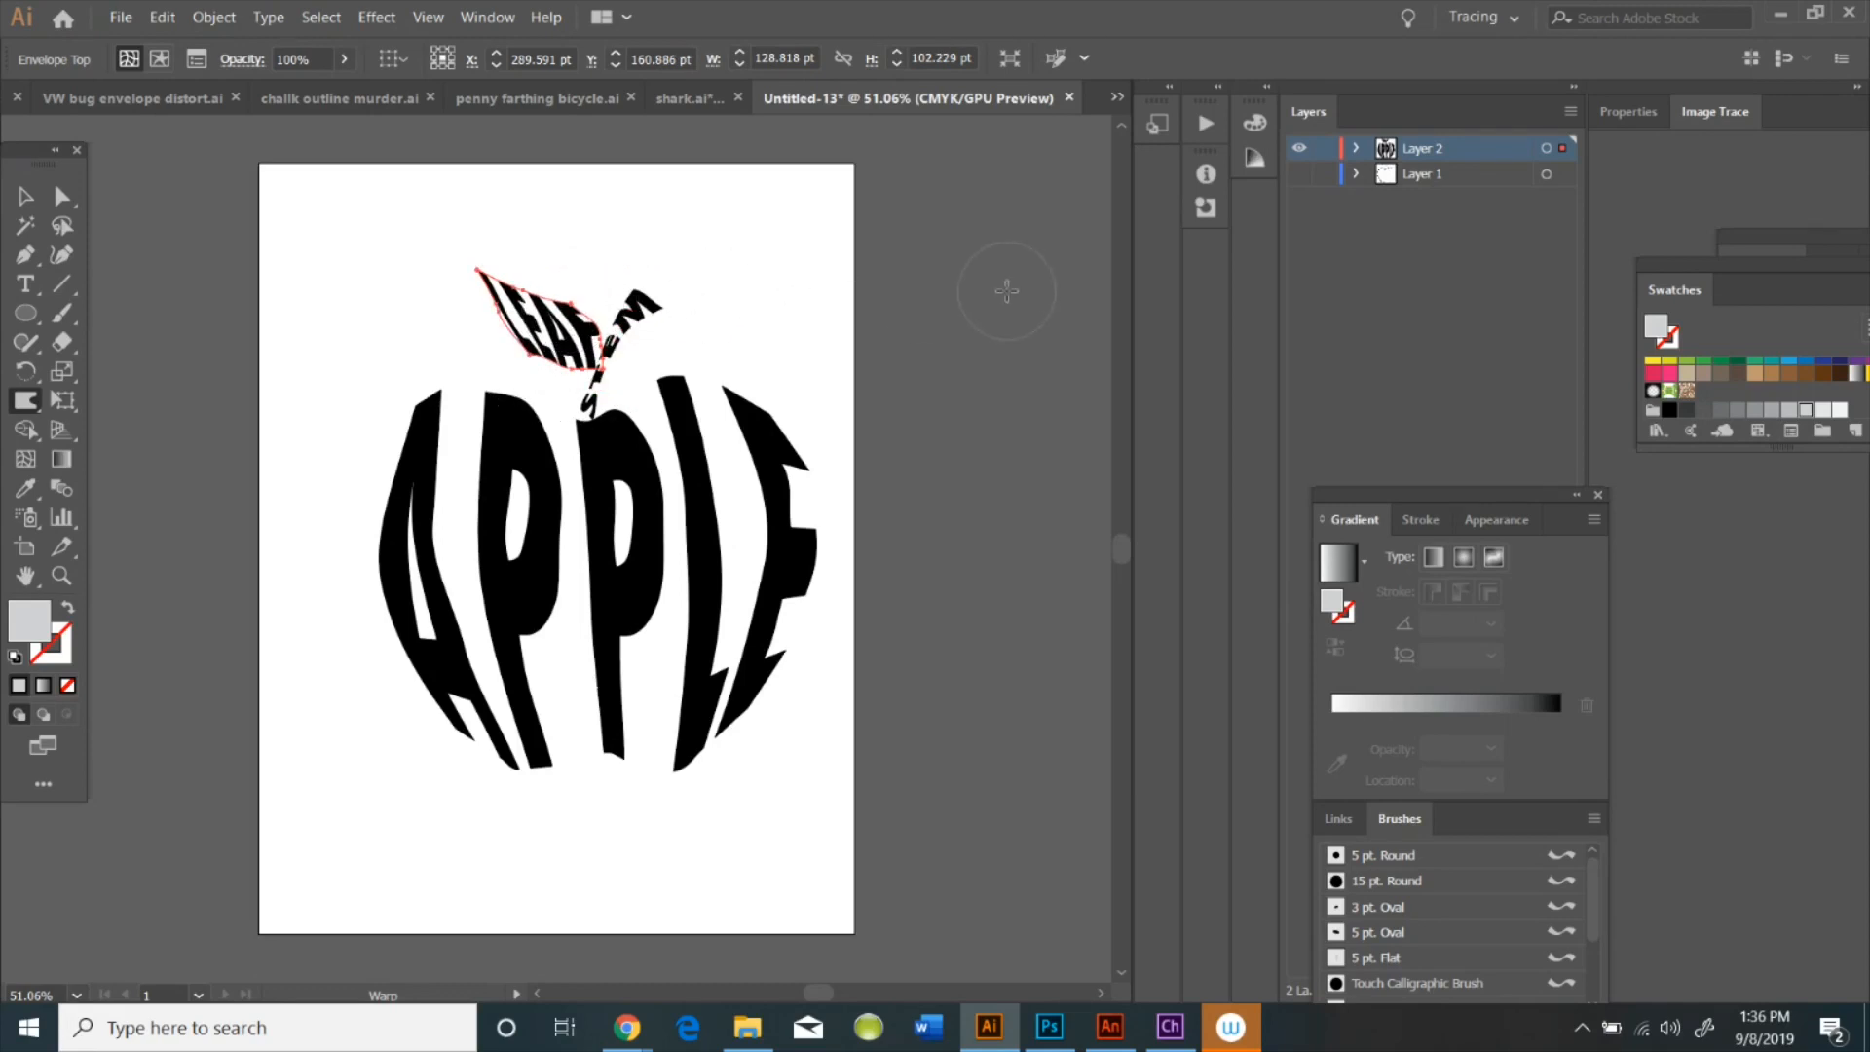
pyautogui.click(26, 195)
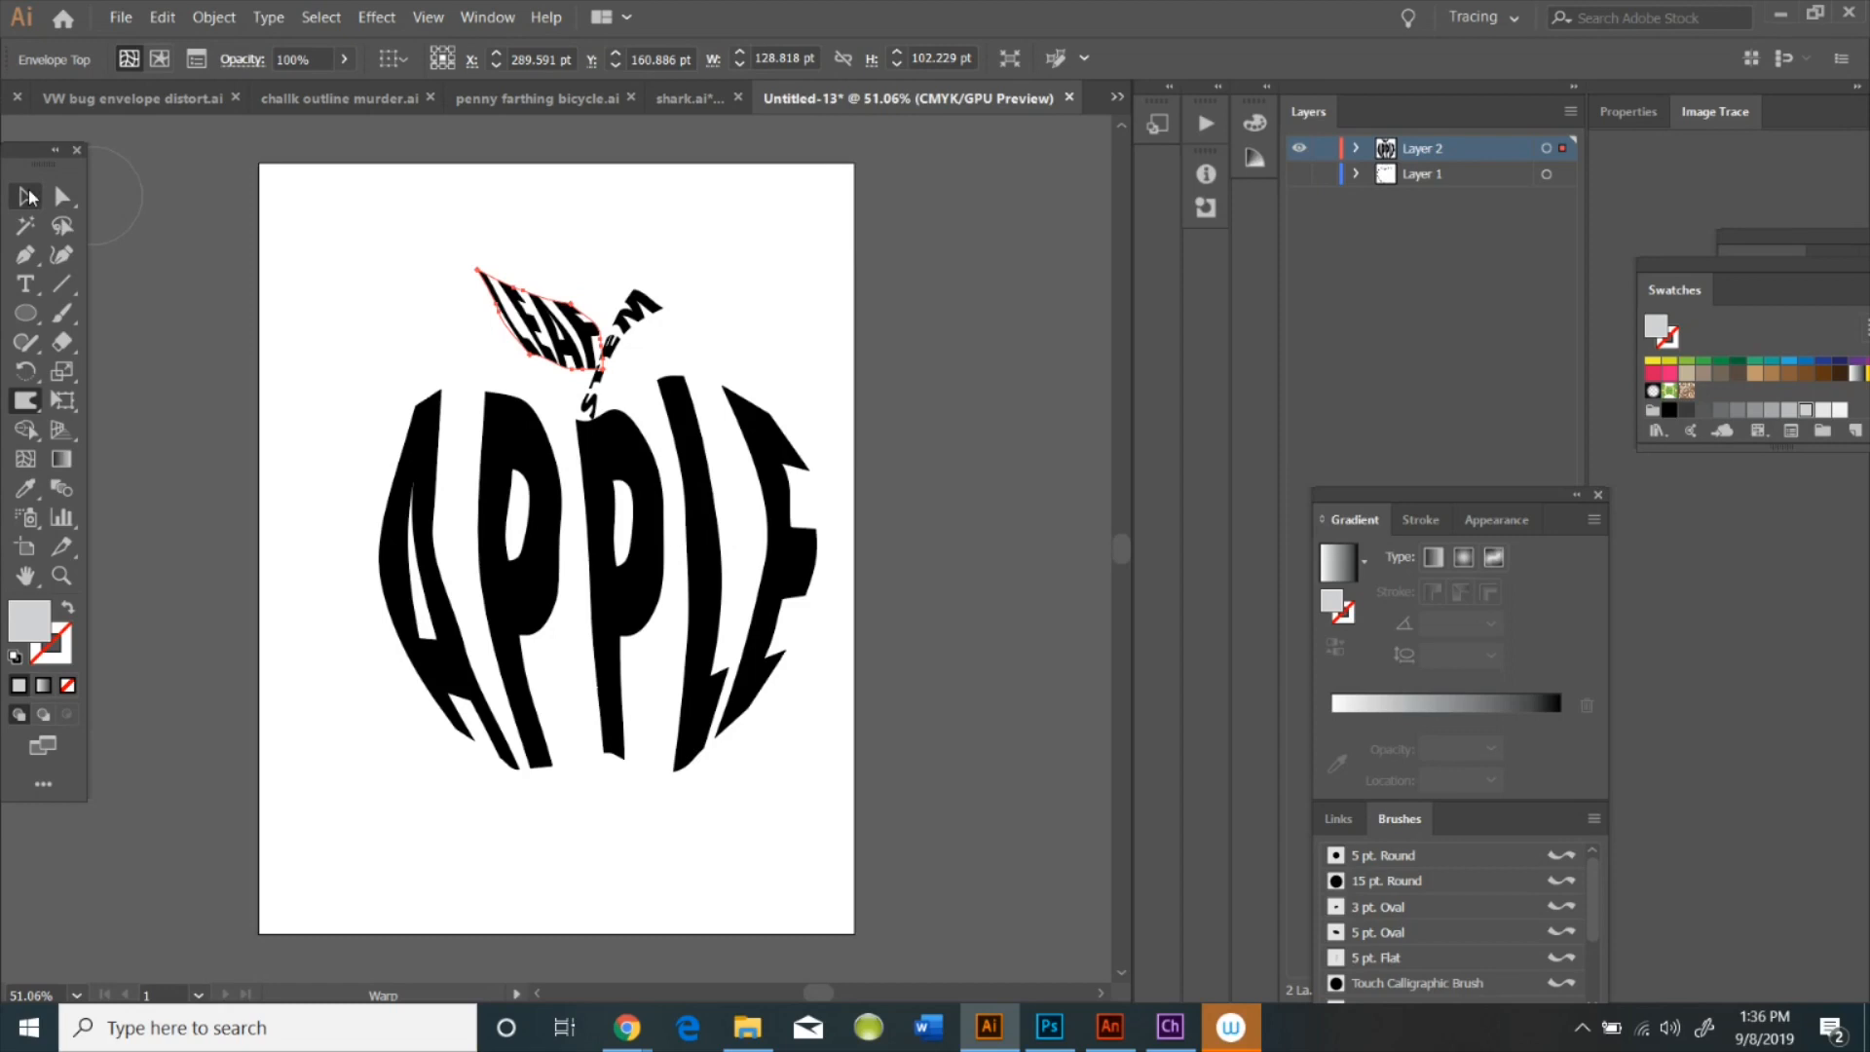
pyautogui.click(157, 162)
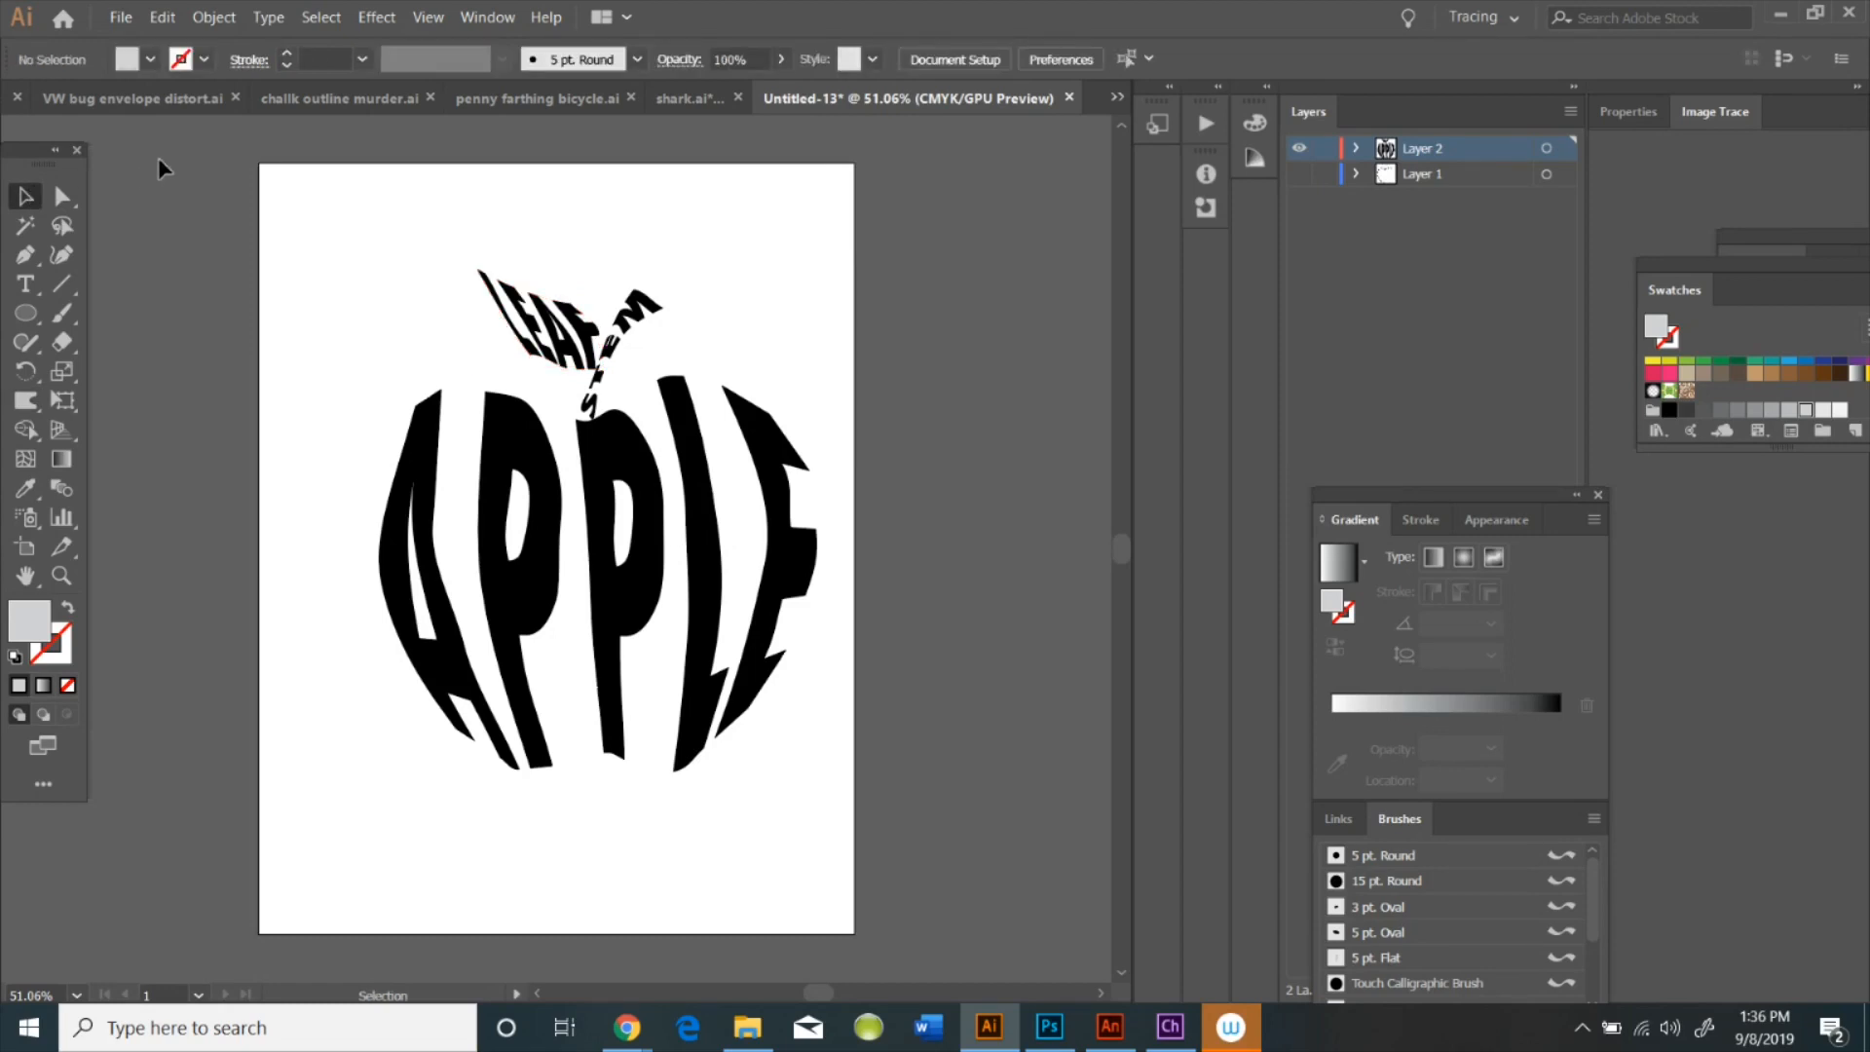
# Move the LEAF lettering down and away from the stem and rotate it slightly clockwise
pyautogui.moveTo(565, 328); pyautogui.dragTo(555, 349)
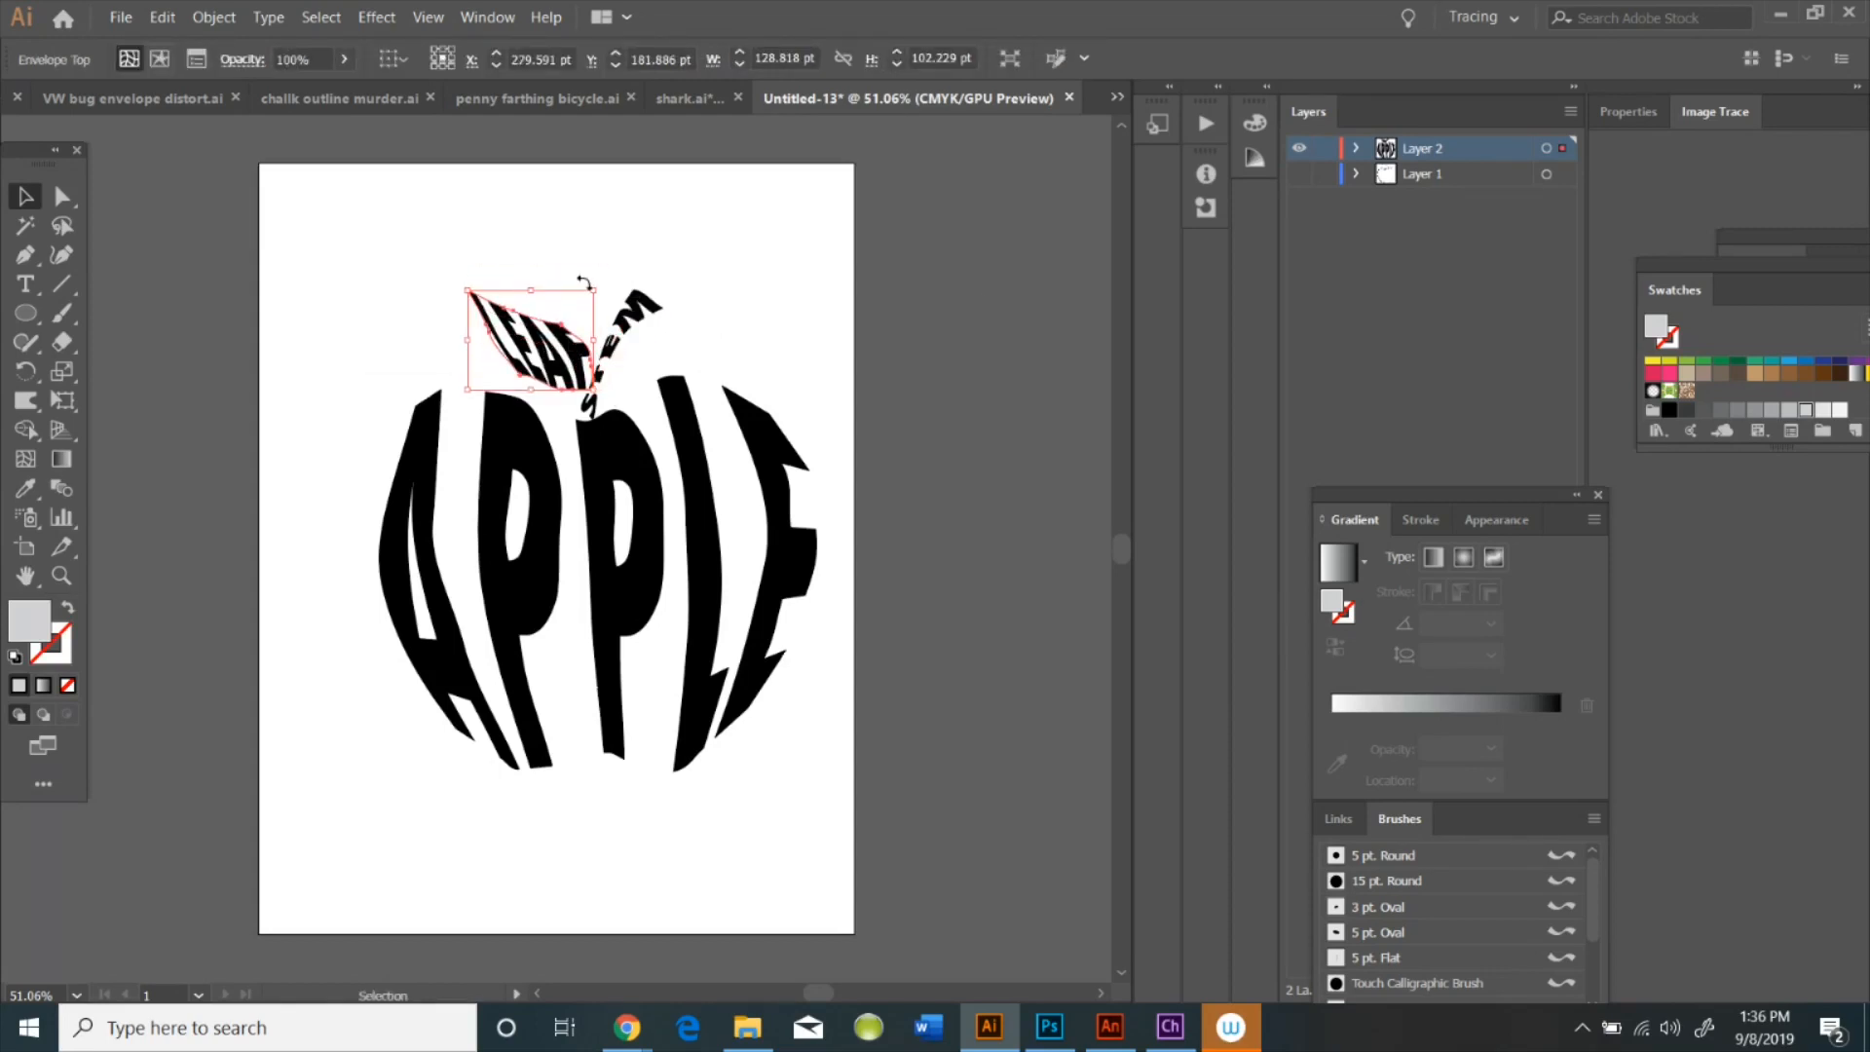
pyautogui.moveTo(591, 283); pyautogui.dragTo(623, 292)
pyautogui.click(933, 273)
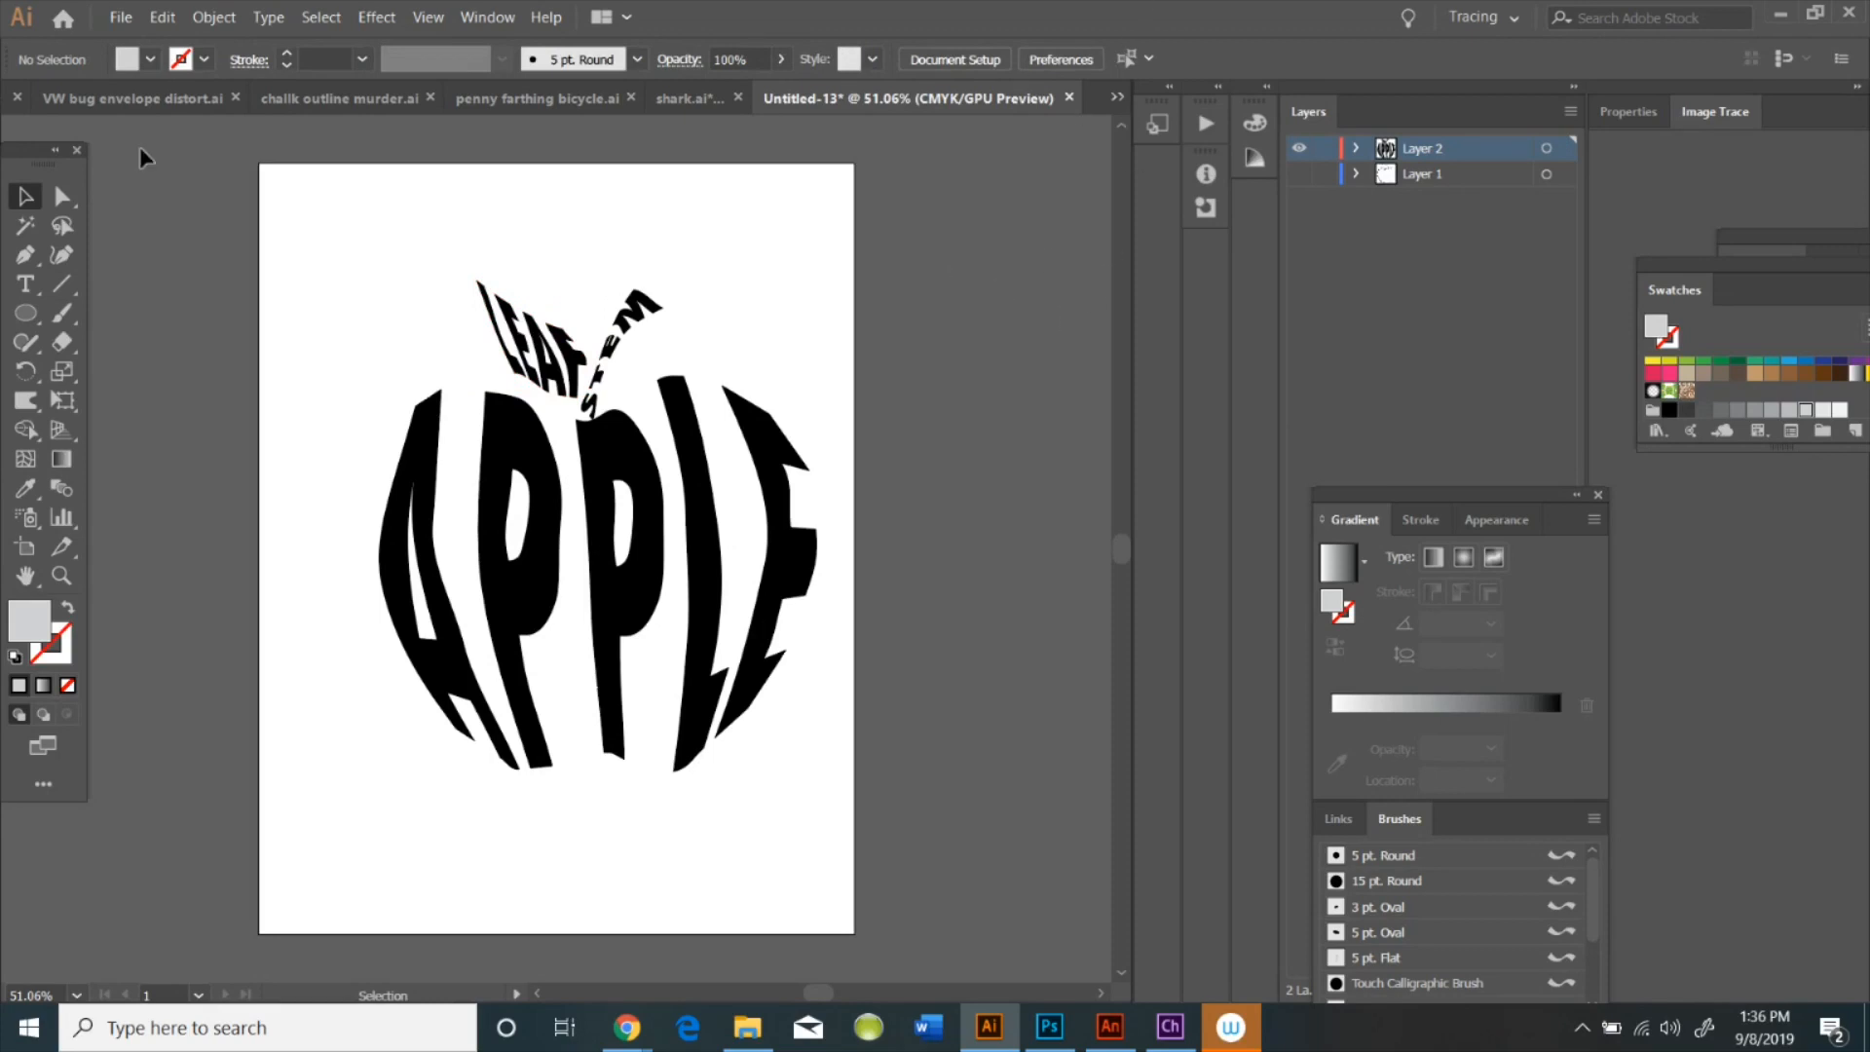
# Save the document as the Adobe Illustrator file Untitled-13 in Downloads with the Illustrator CC version
pyautogui.click(120, 17)
pyautogui.click(171, 206)
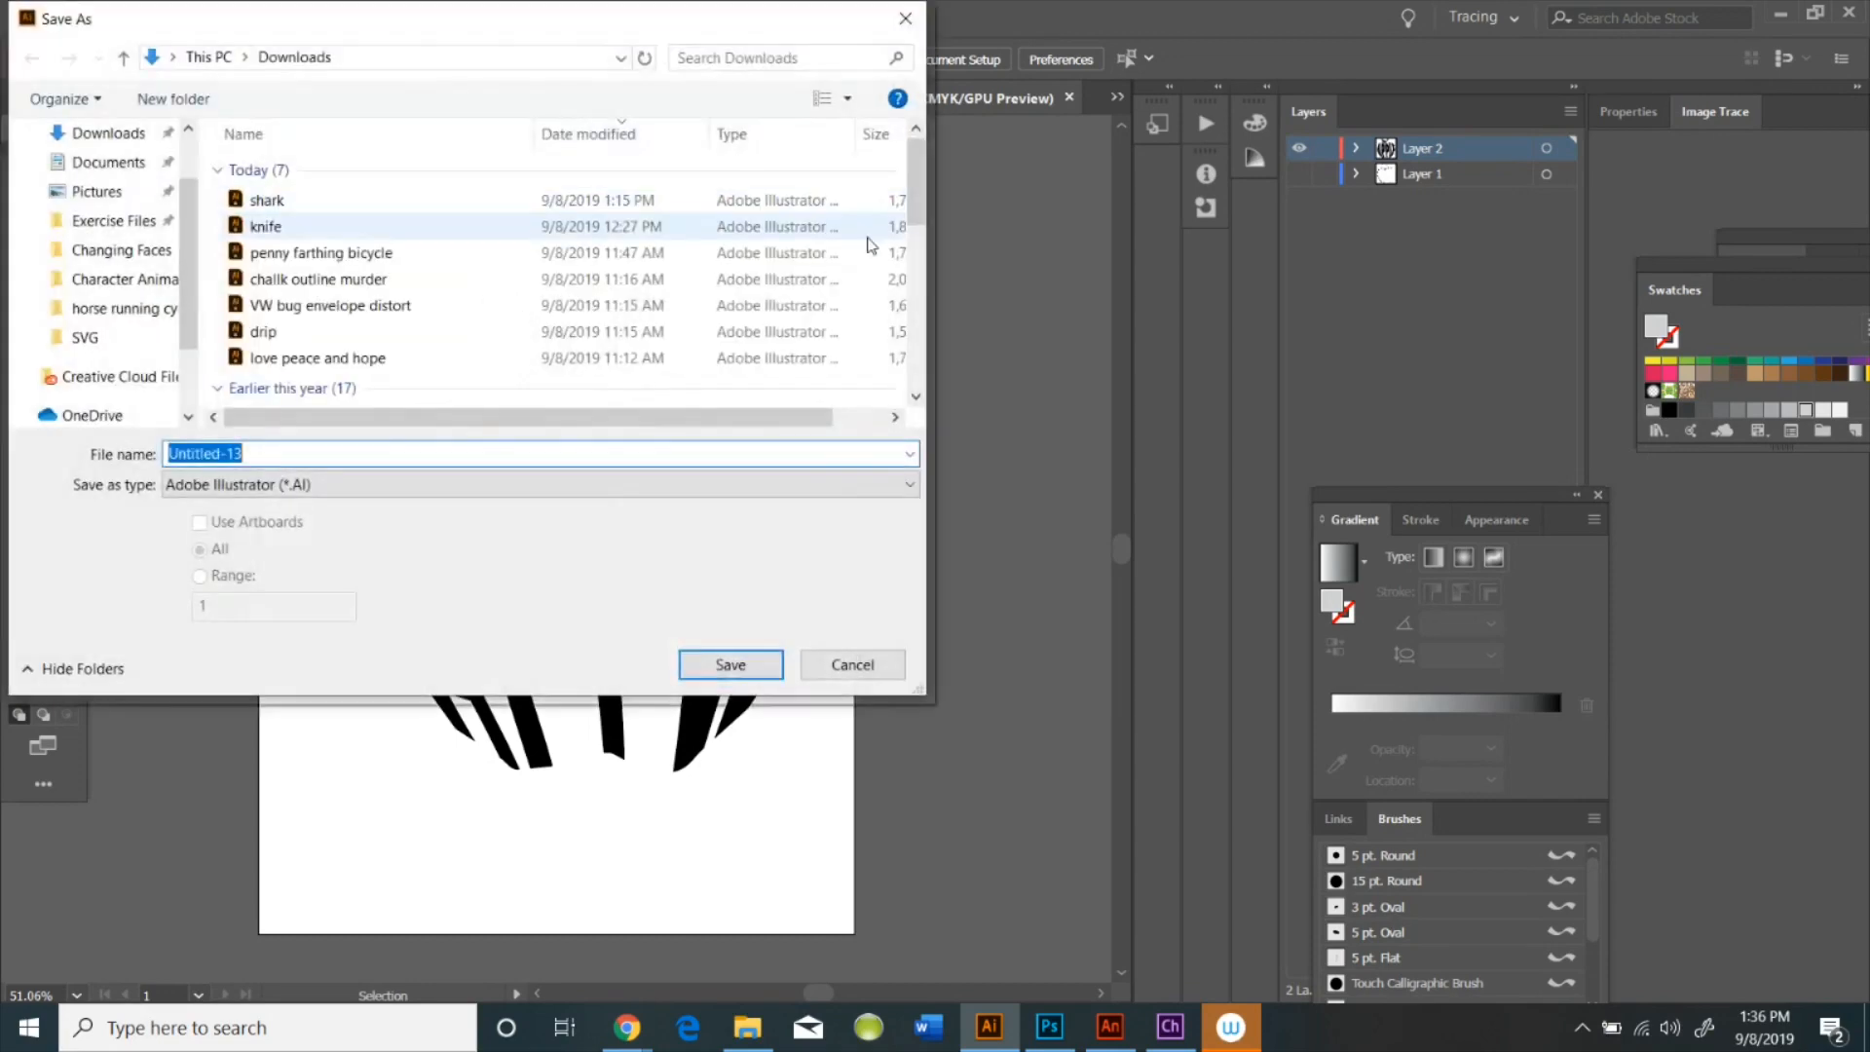
pyautogui.click(732, 663)
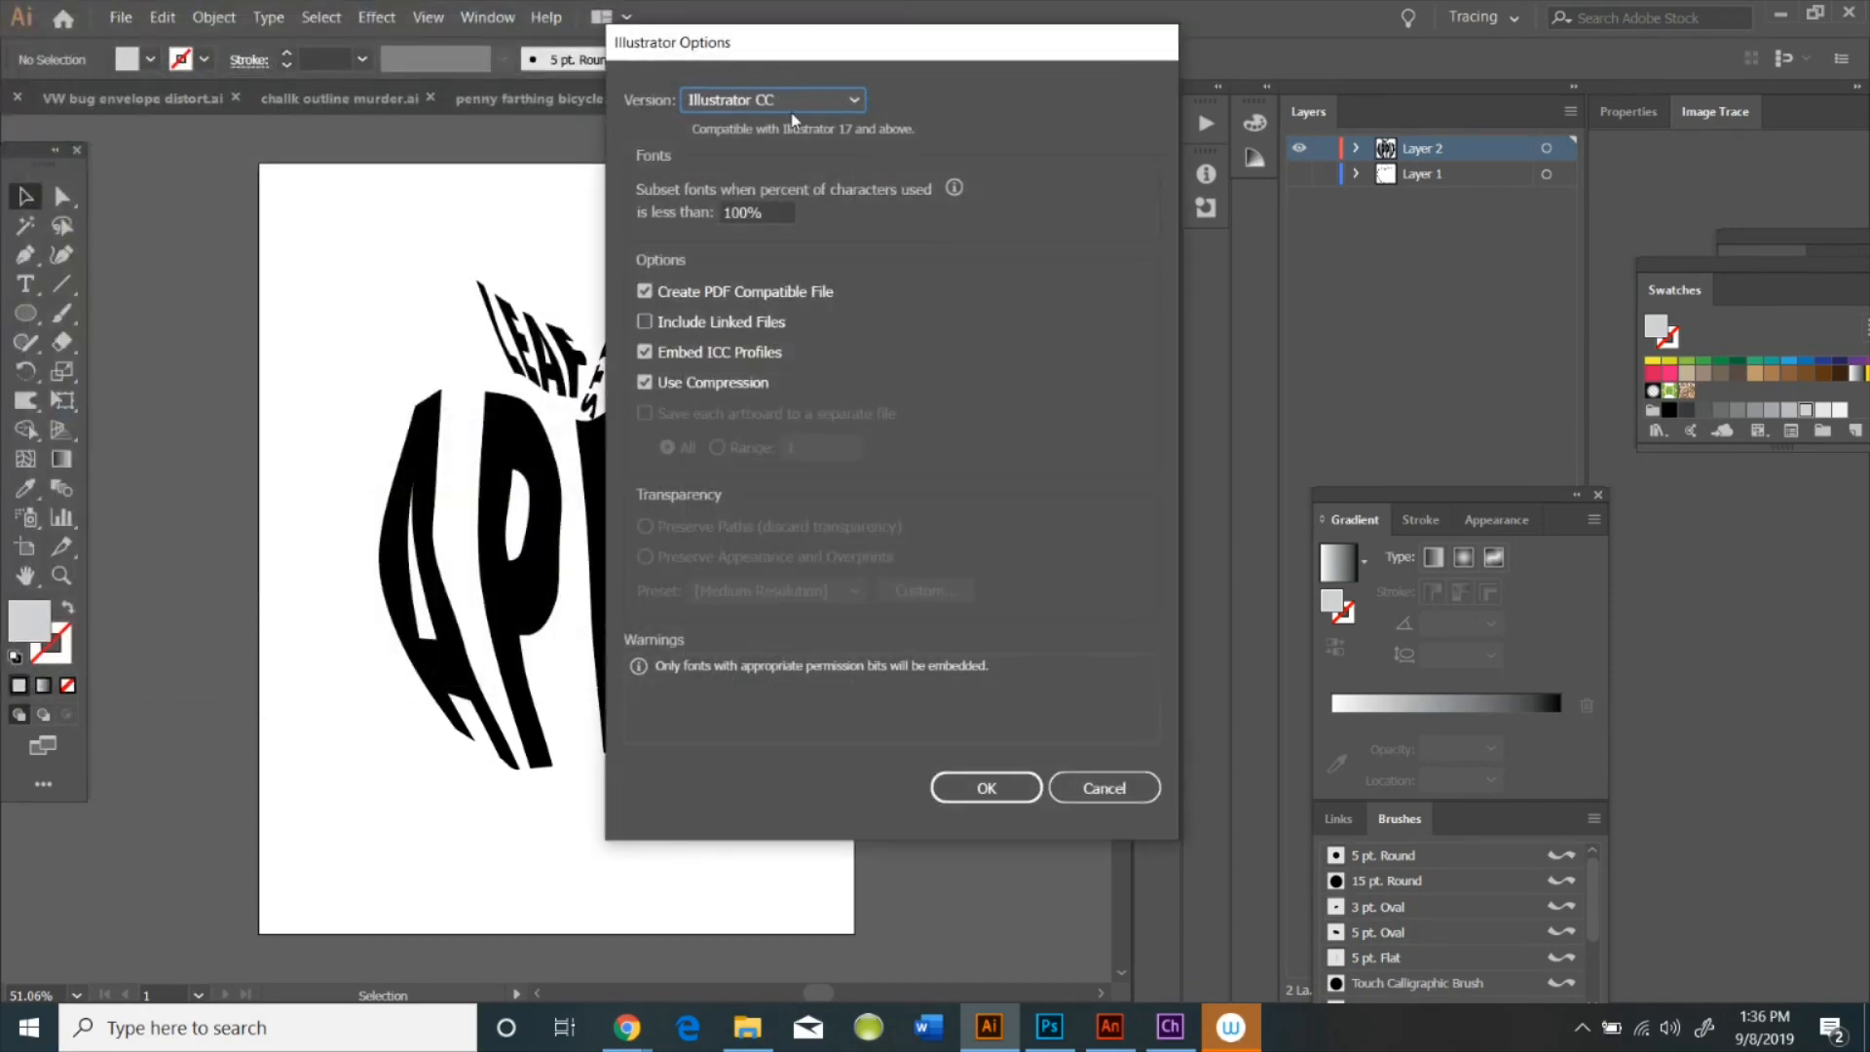
pyautogui.click(984, 785)
# Export the artwork as a PNG named "apple graphic" in Downloads, at High (300 ppi) resolution with a transparent background
pyautogui.click(121, 17)
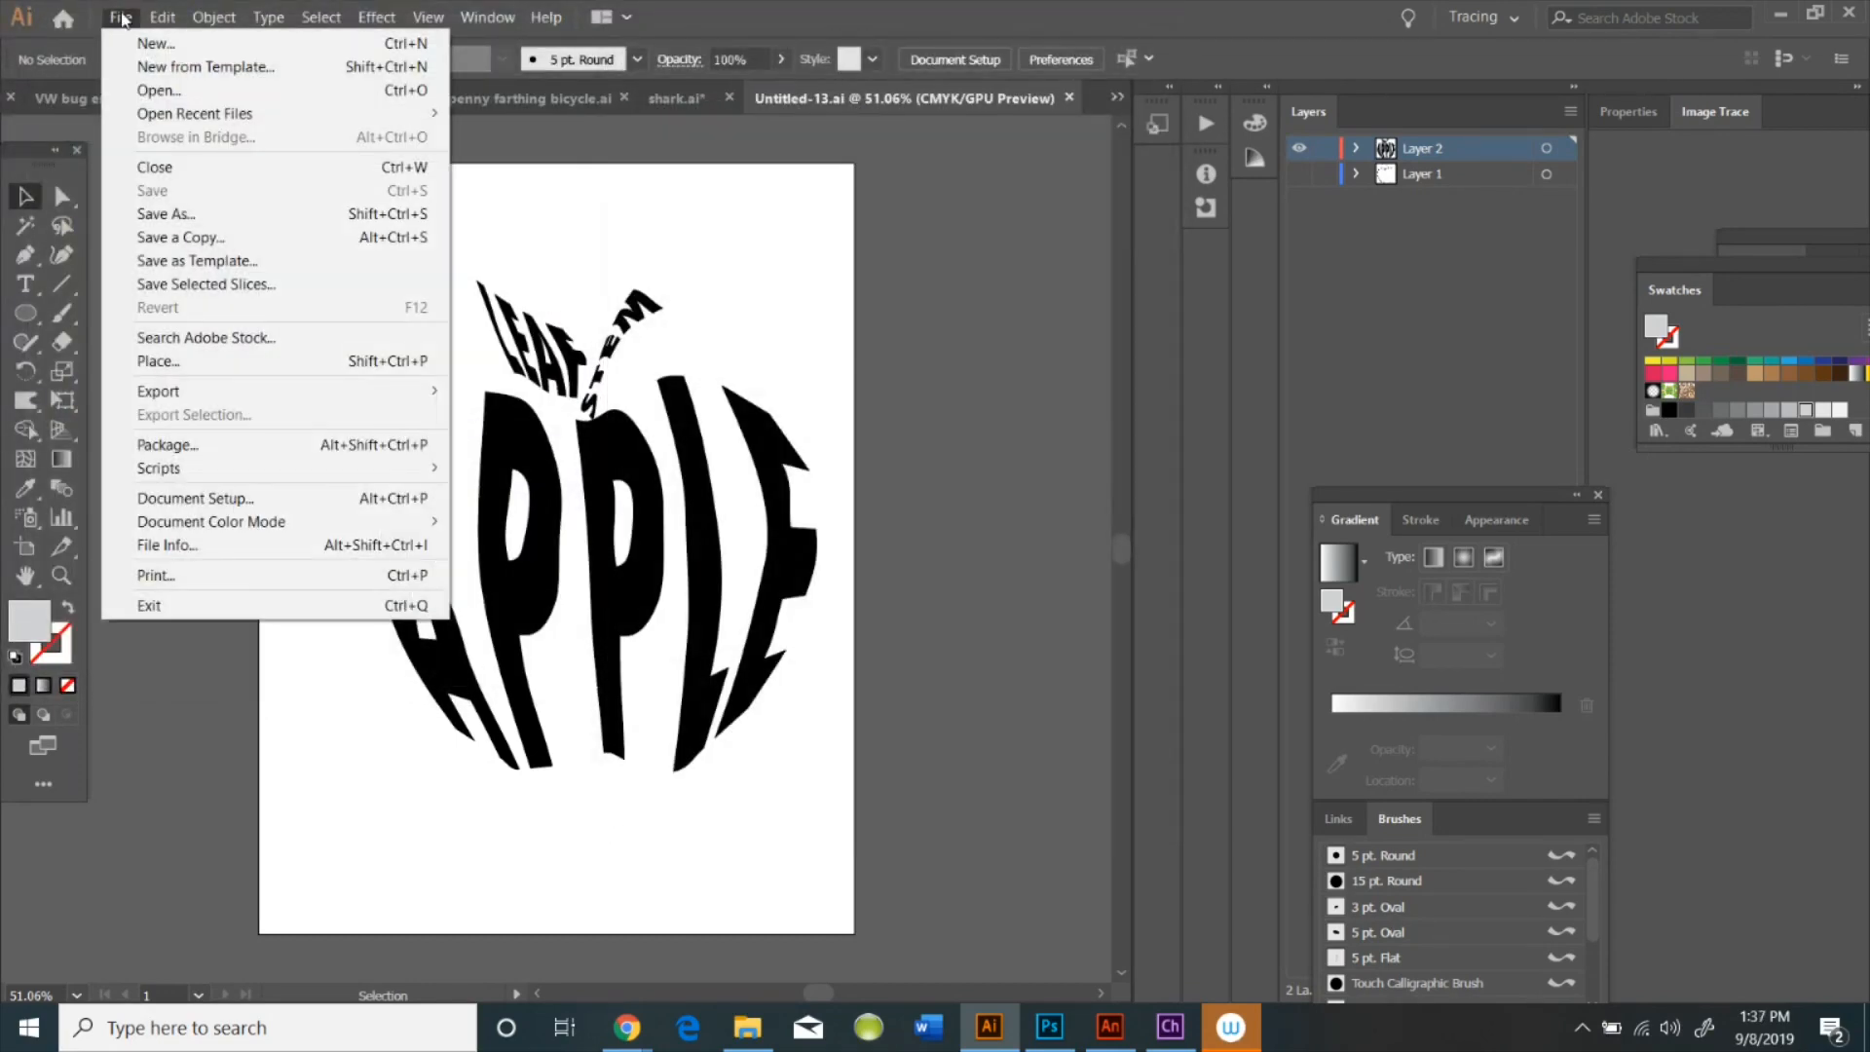
pyautogui.moveTo(200, 398)
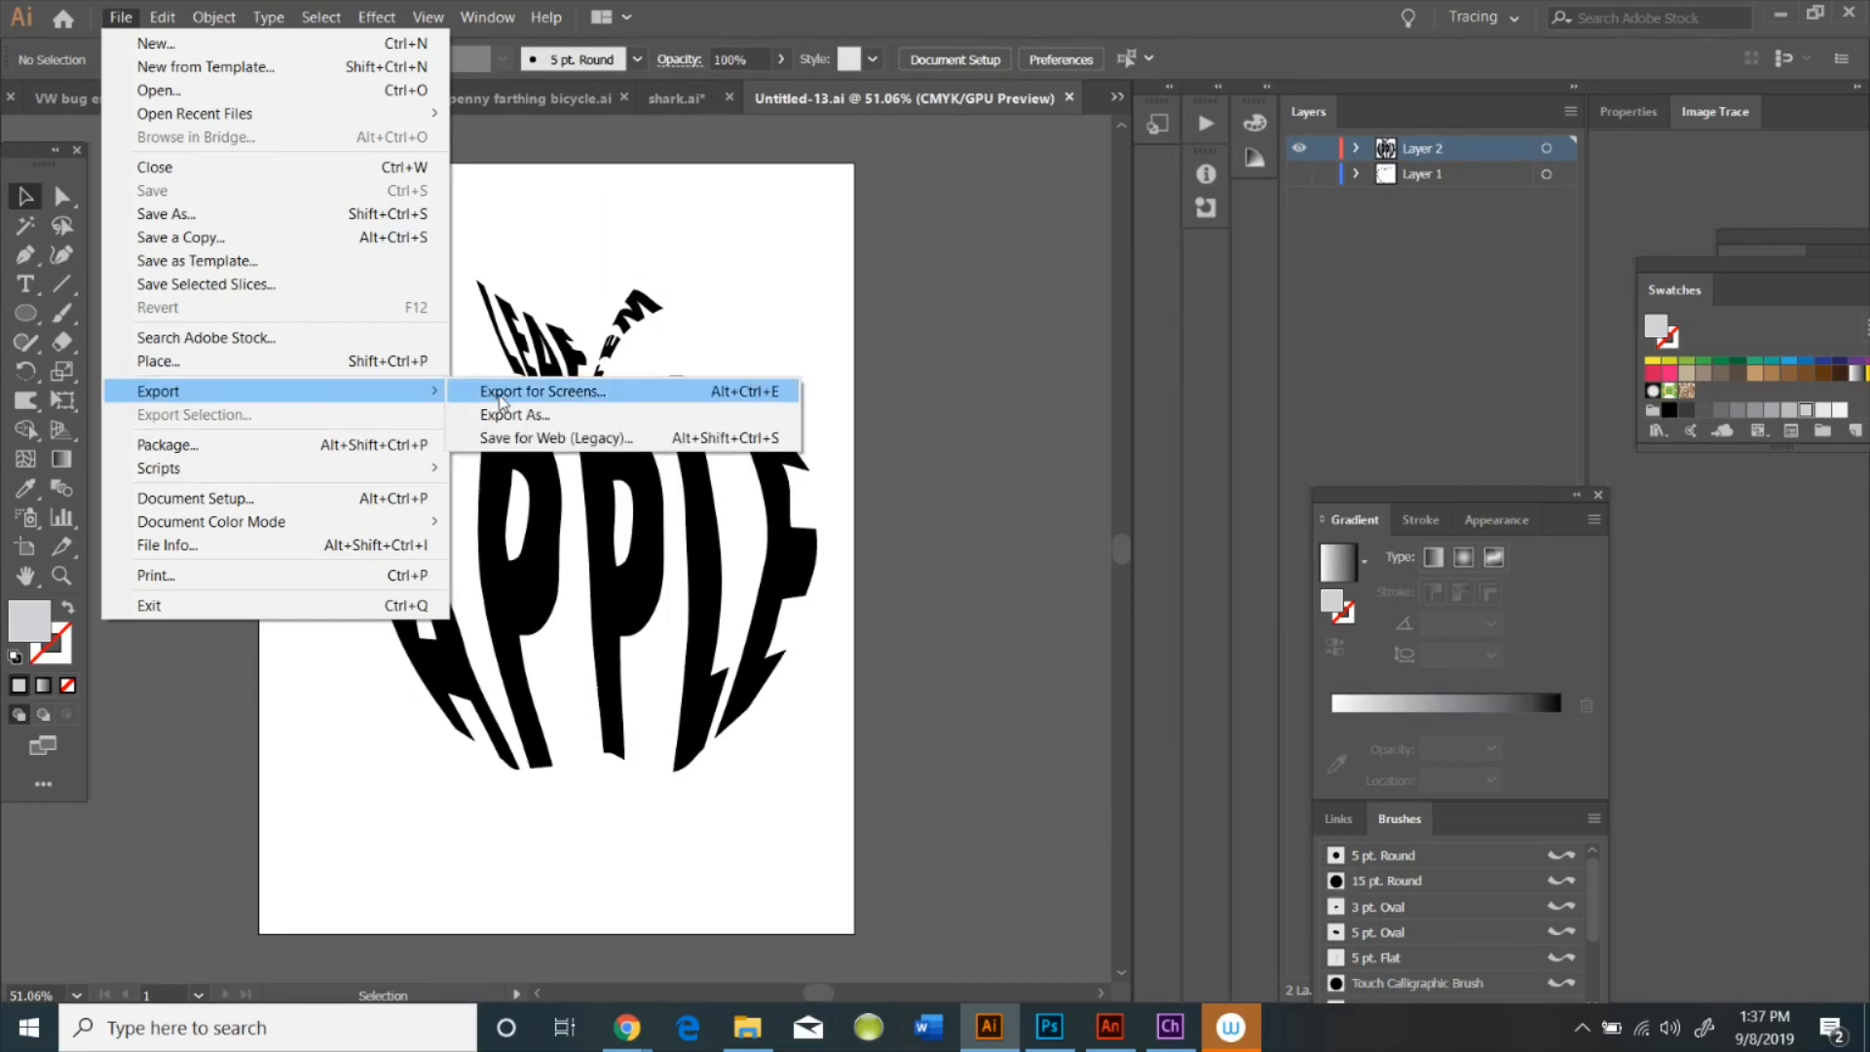
pyautogui.click(552, 415)
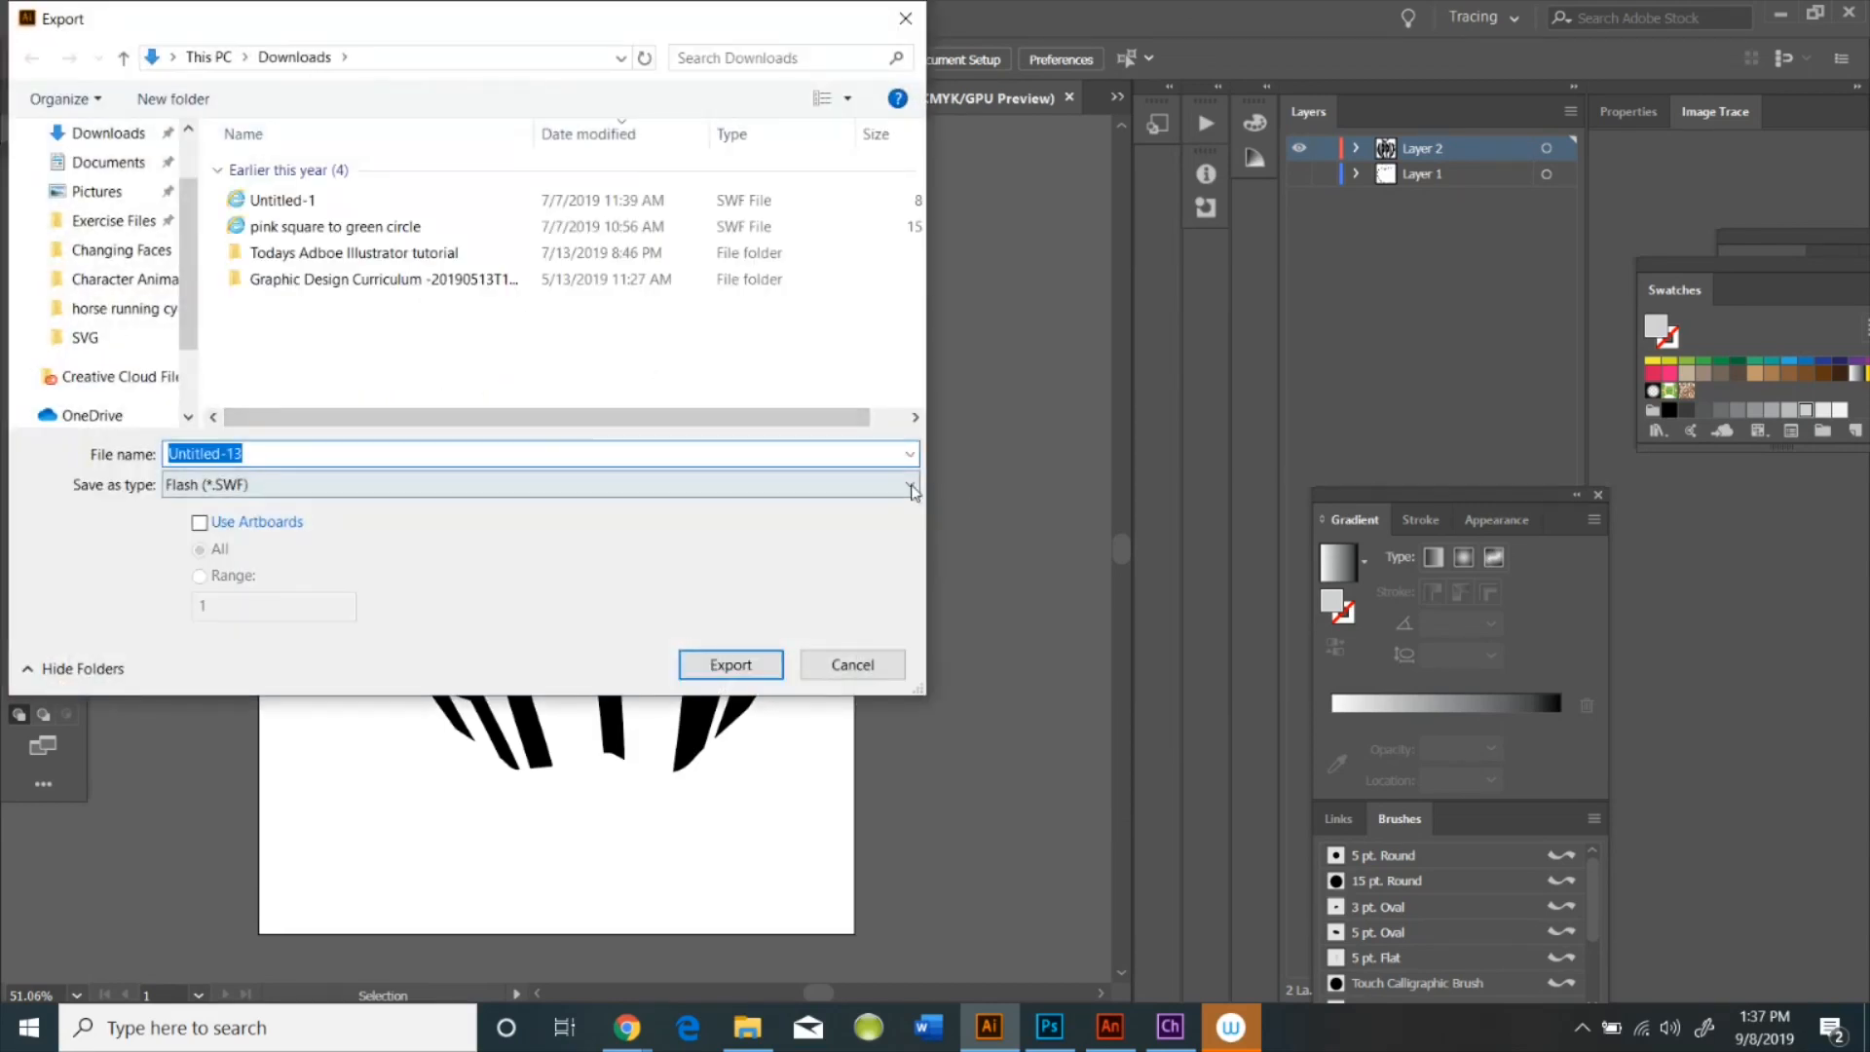
pyautogui.click(909, 484)
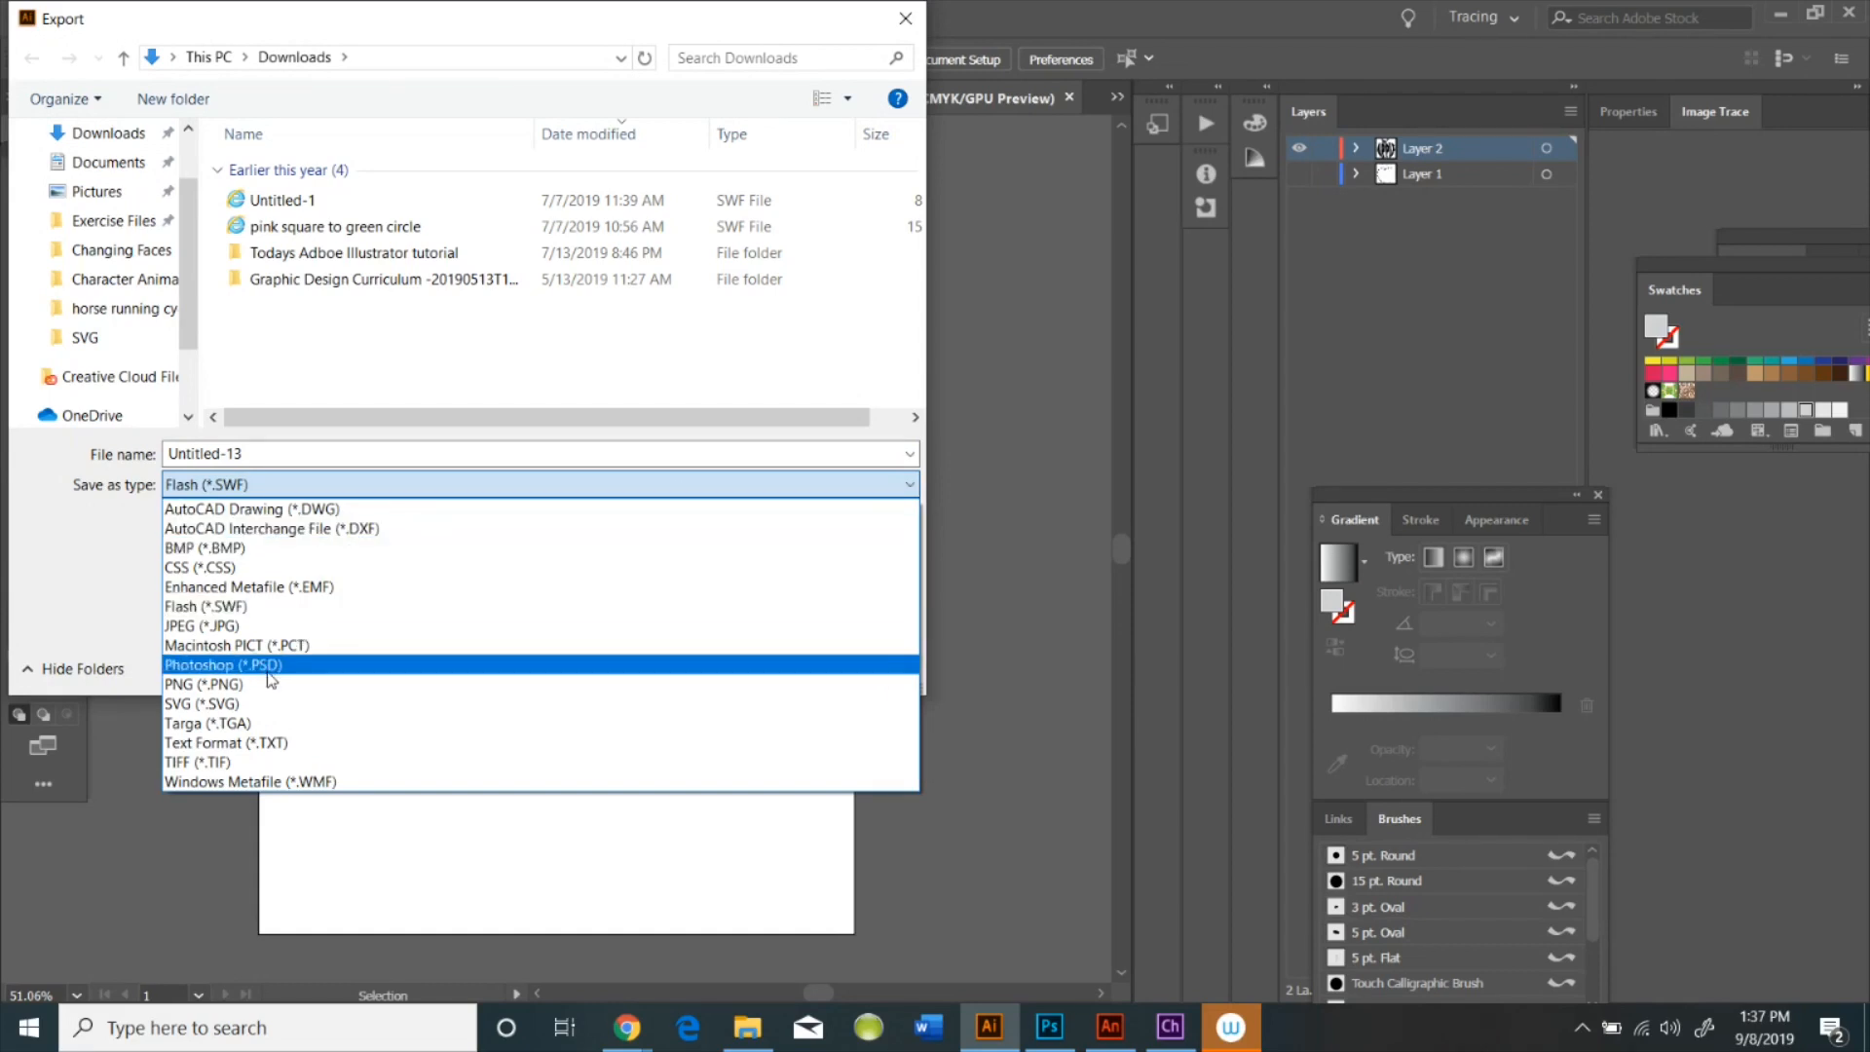
pyautogui.click(259, 685)
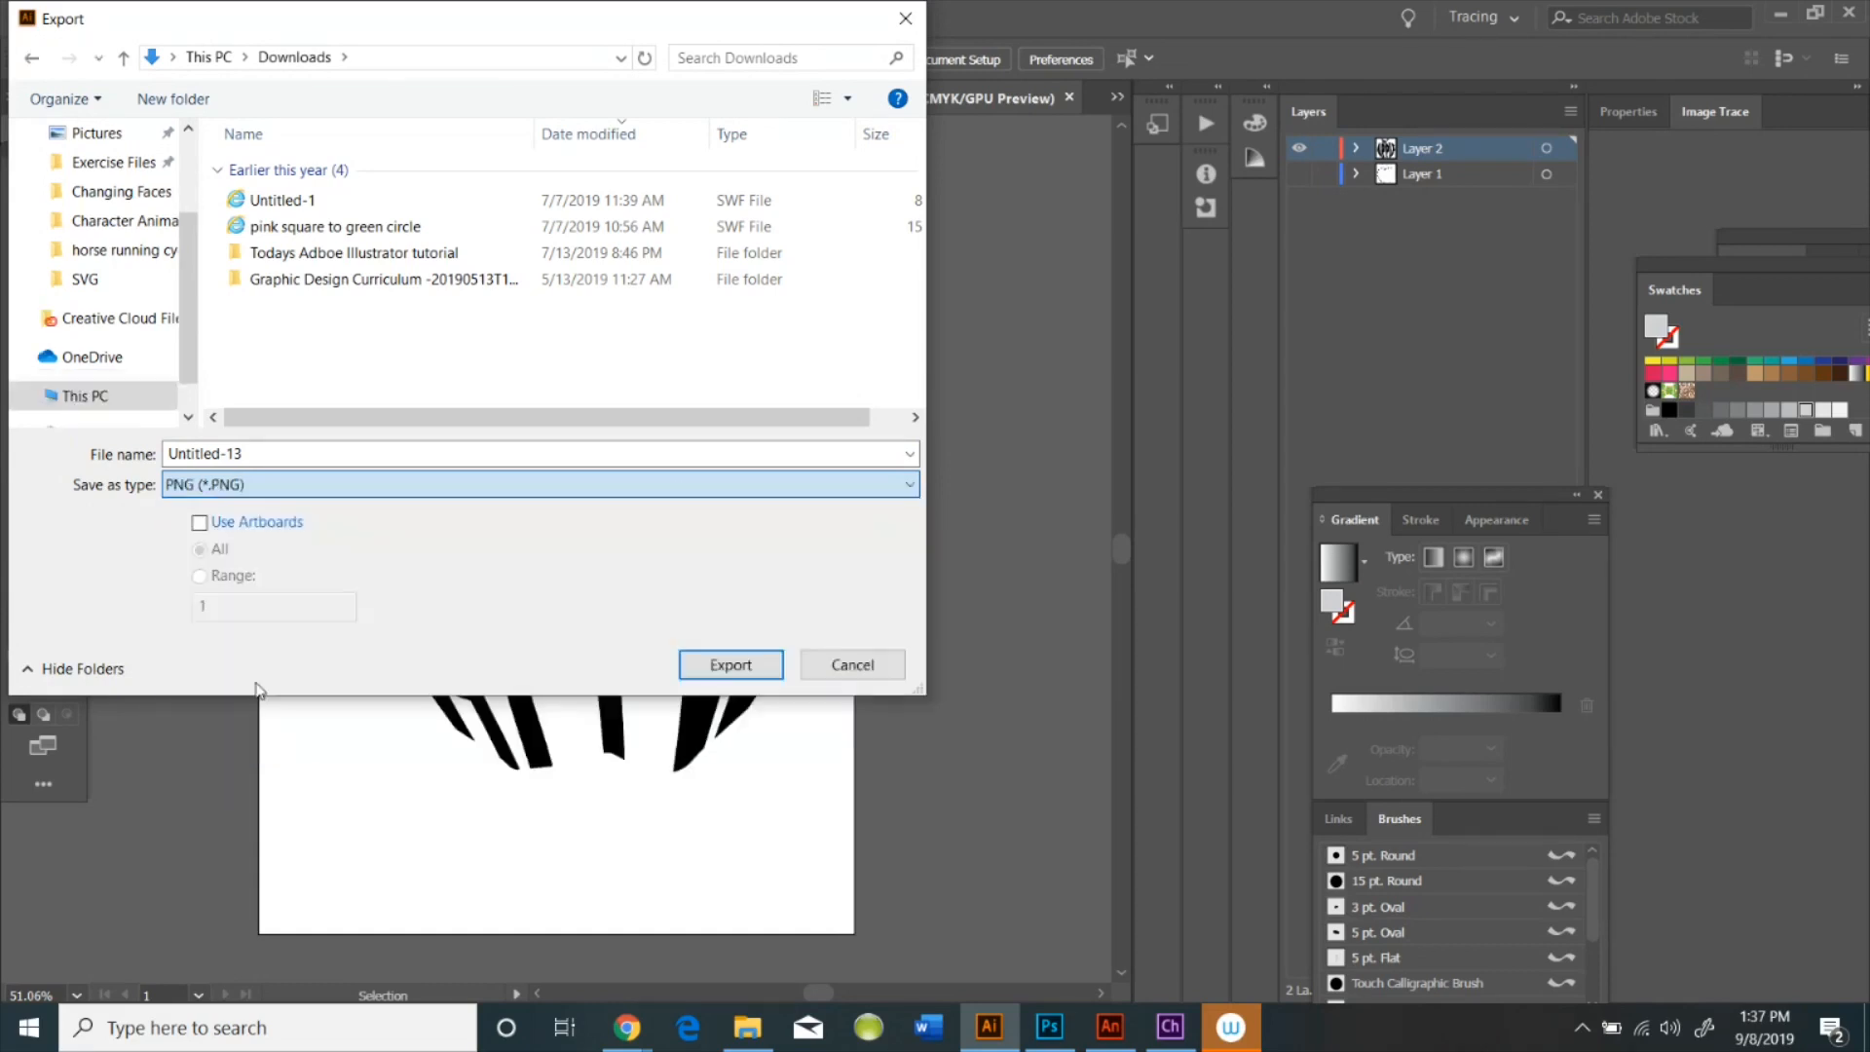
pyautogui.doubleClick(256, 452)
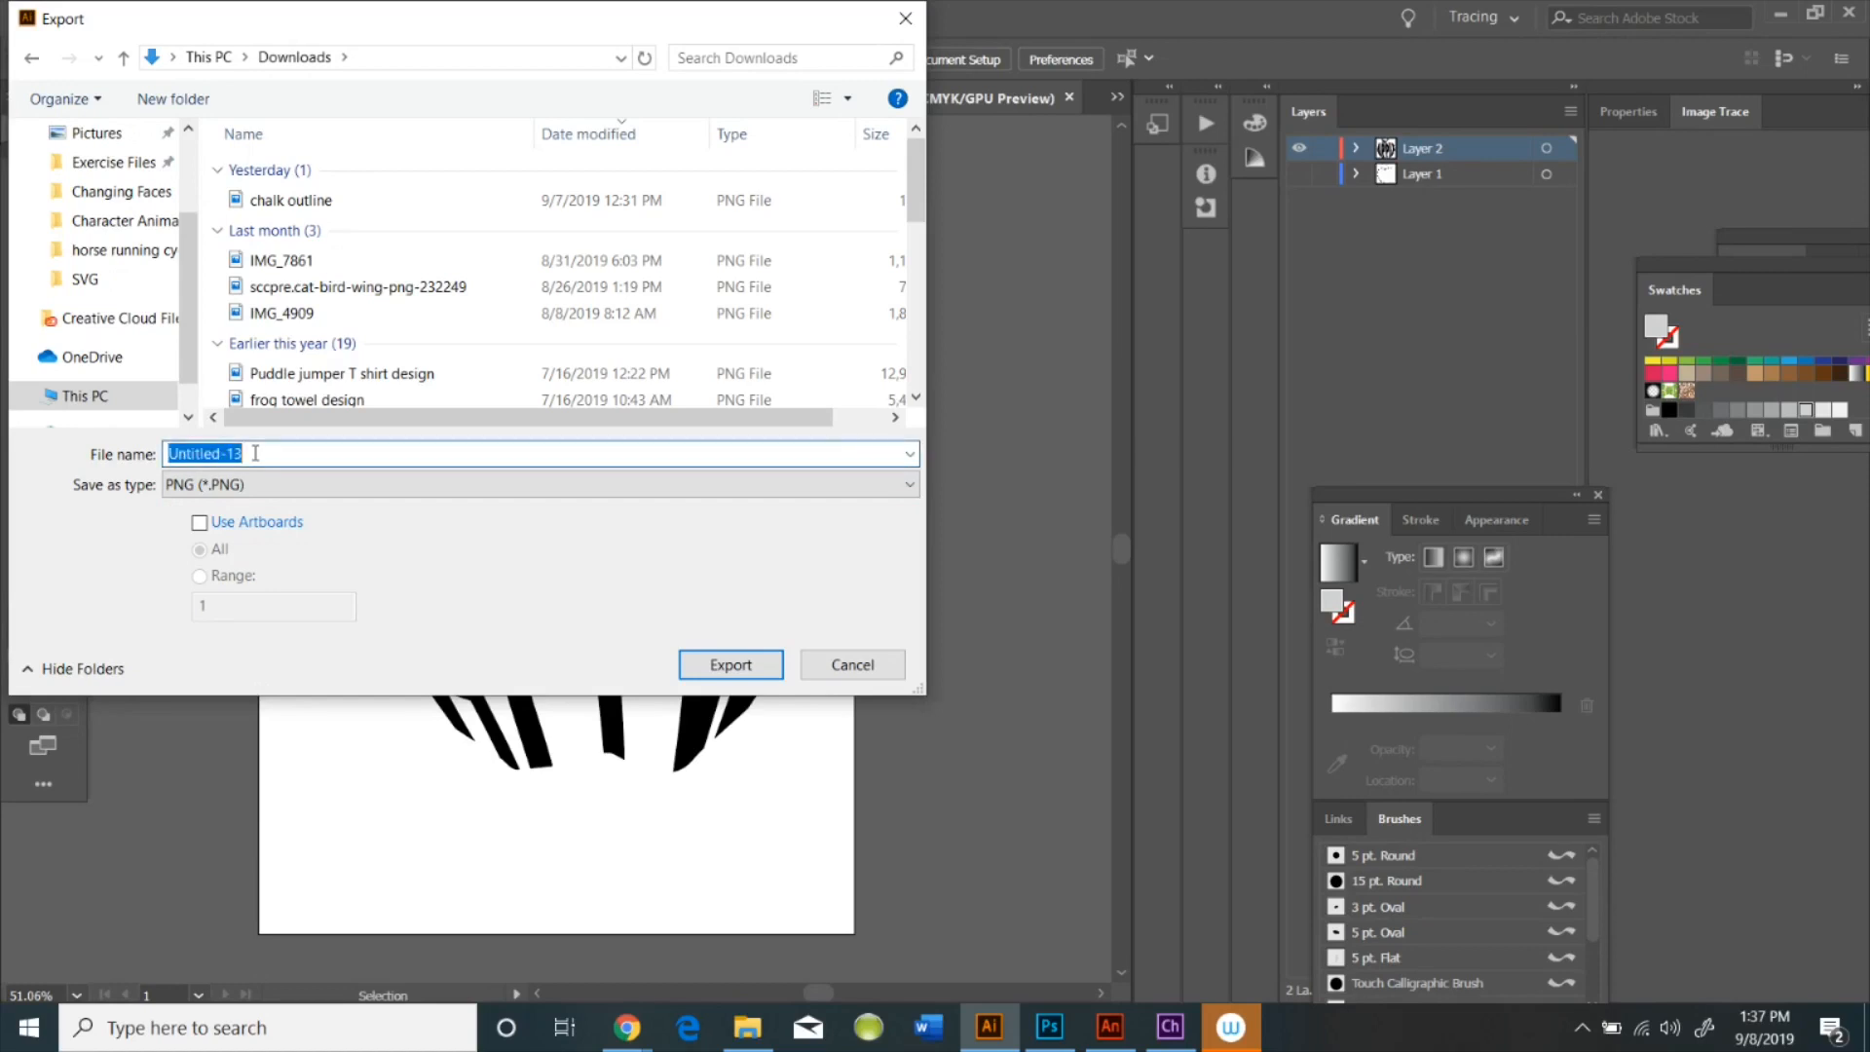
pyautogui.write('a')
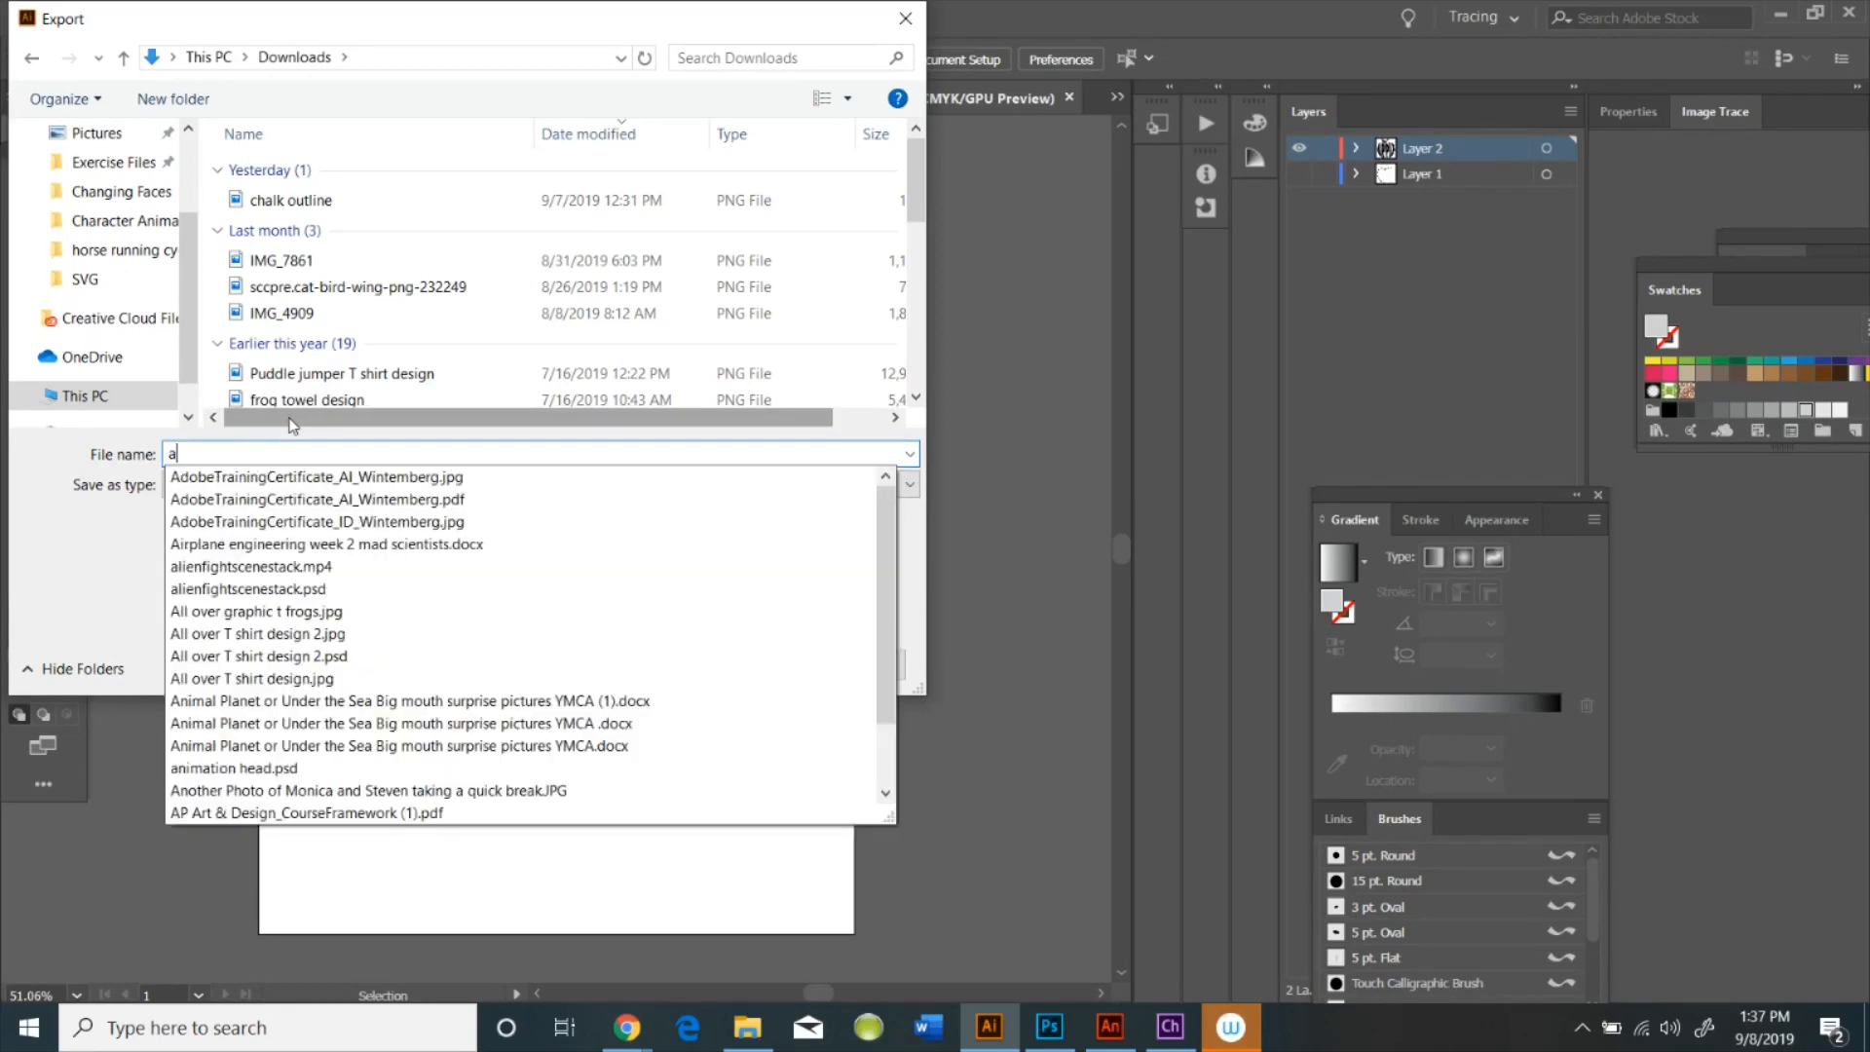
pyautogui.press('BackSpace')
pyautogui.write('apple graphic')
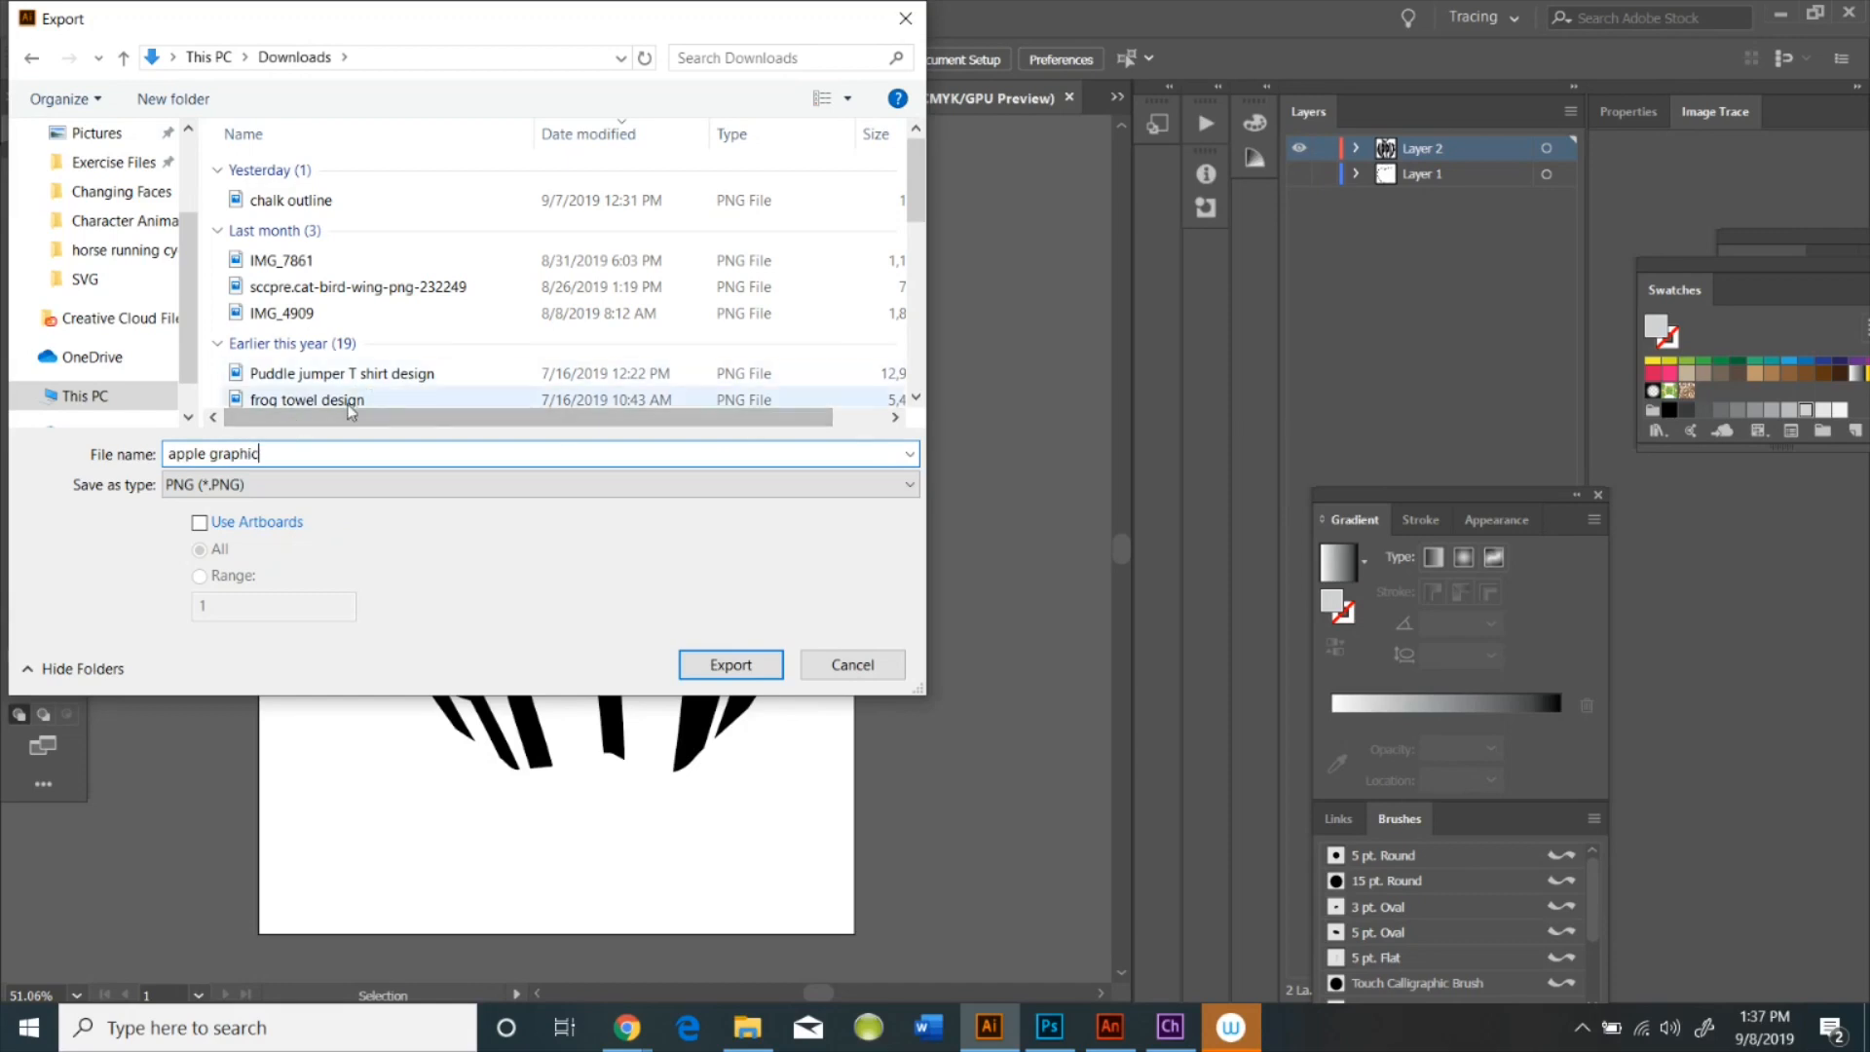
pyautogui.click(731, 664)
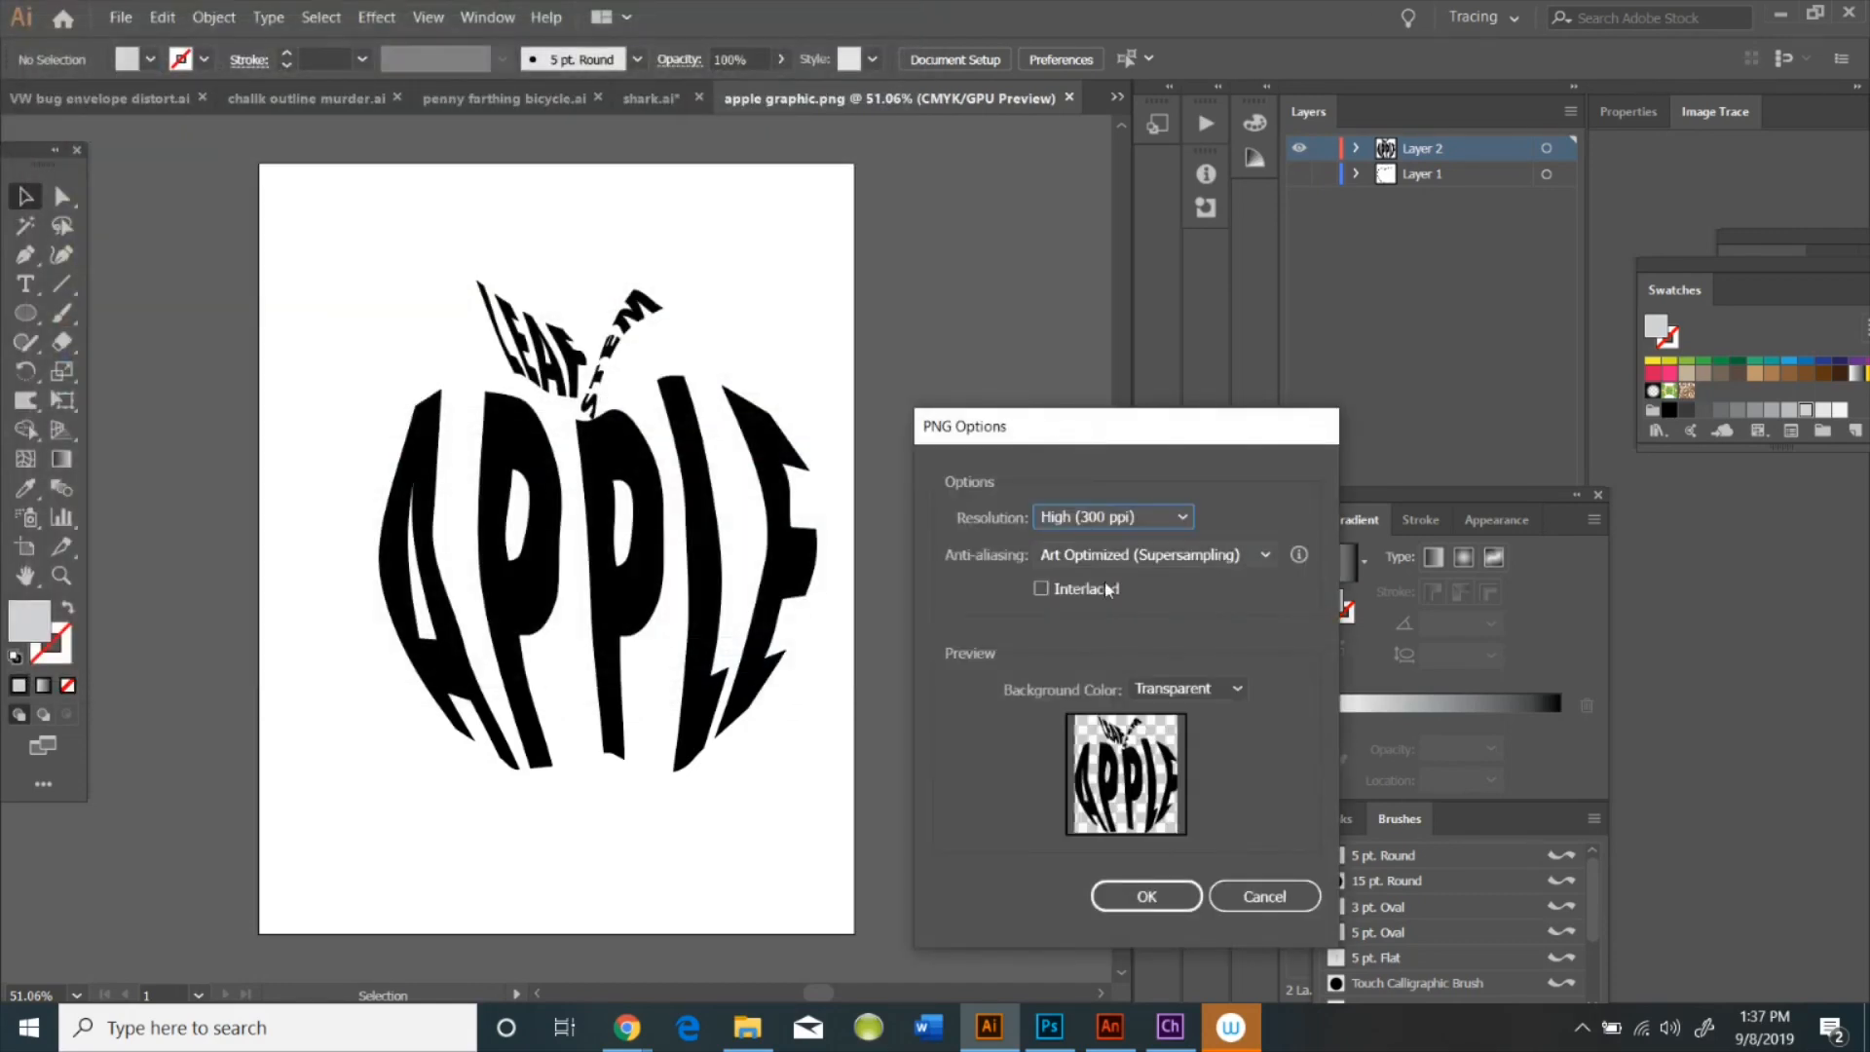
pyautogui.click(1147, 898)
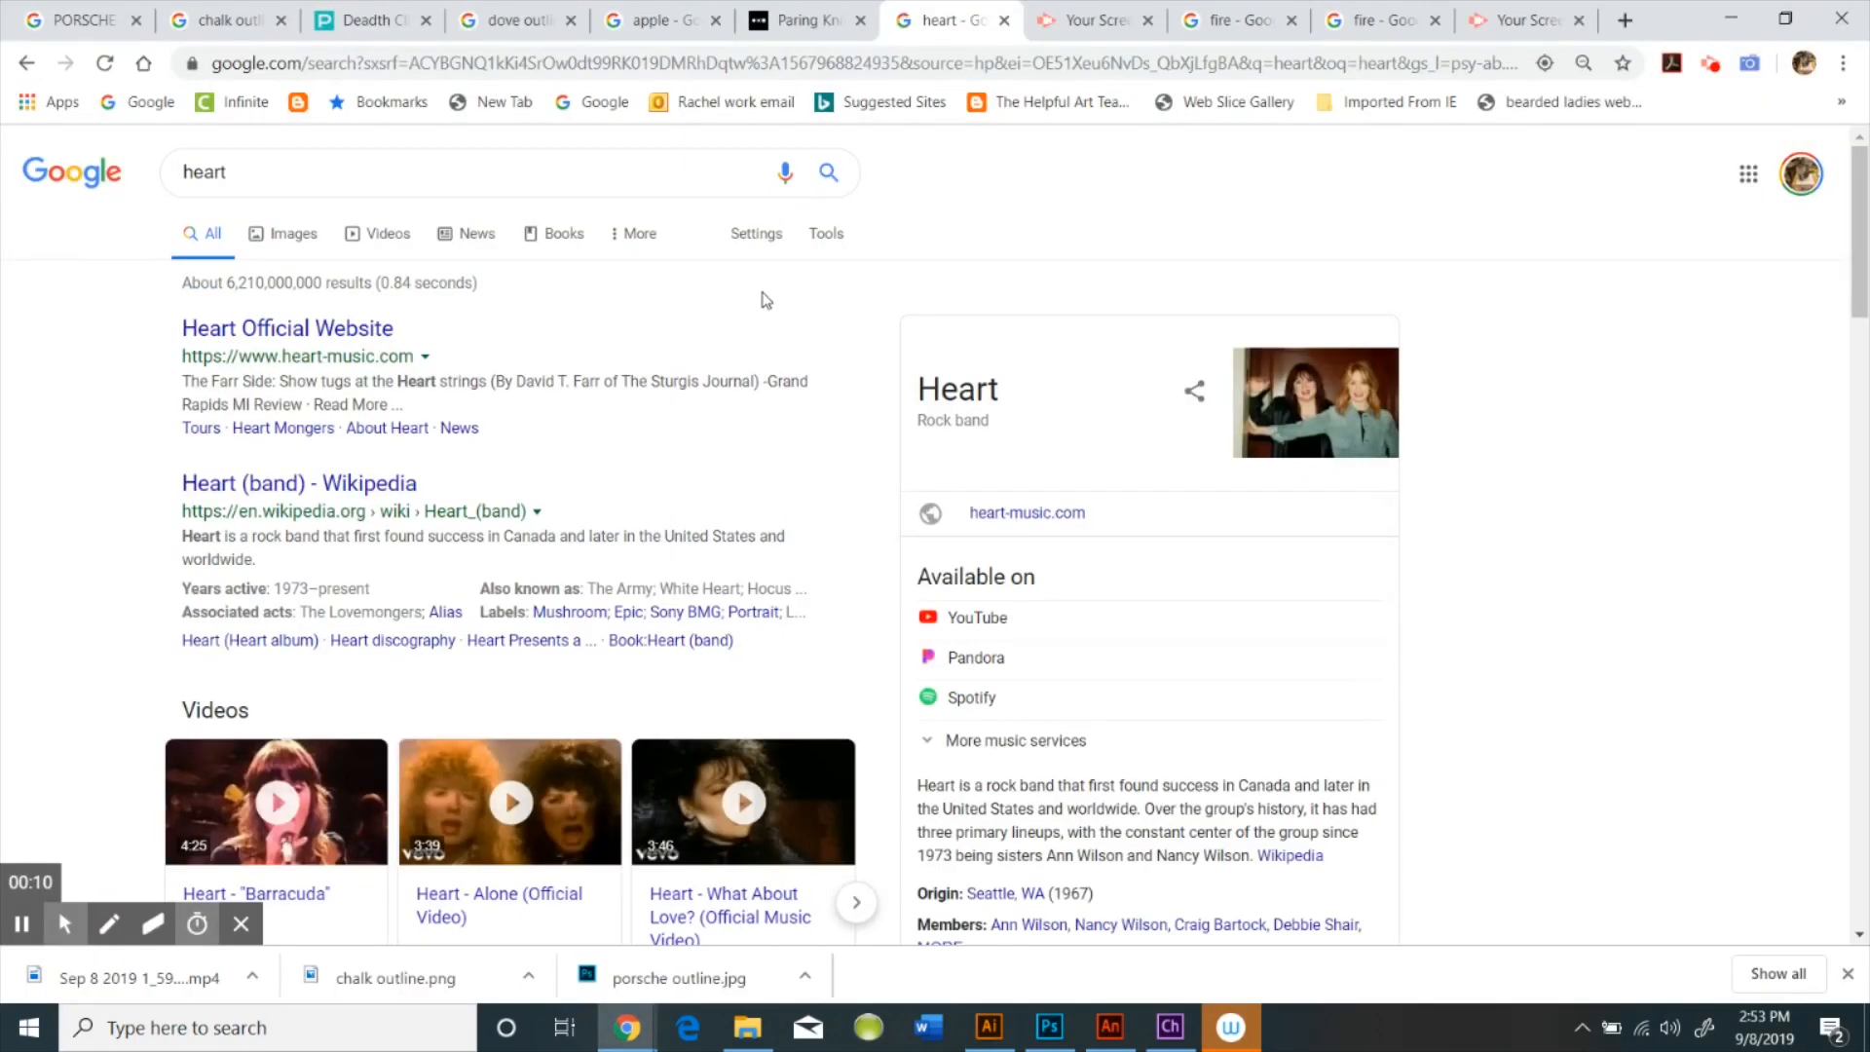
# In the Chrome browser, show Google image results for "heart" and filter them by the Line drawing type
pyautogui.click(277, 234)
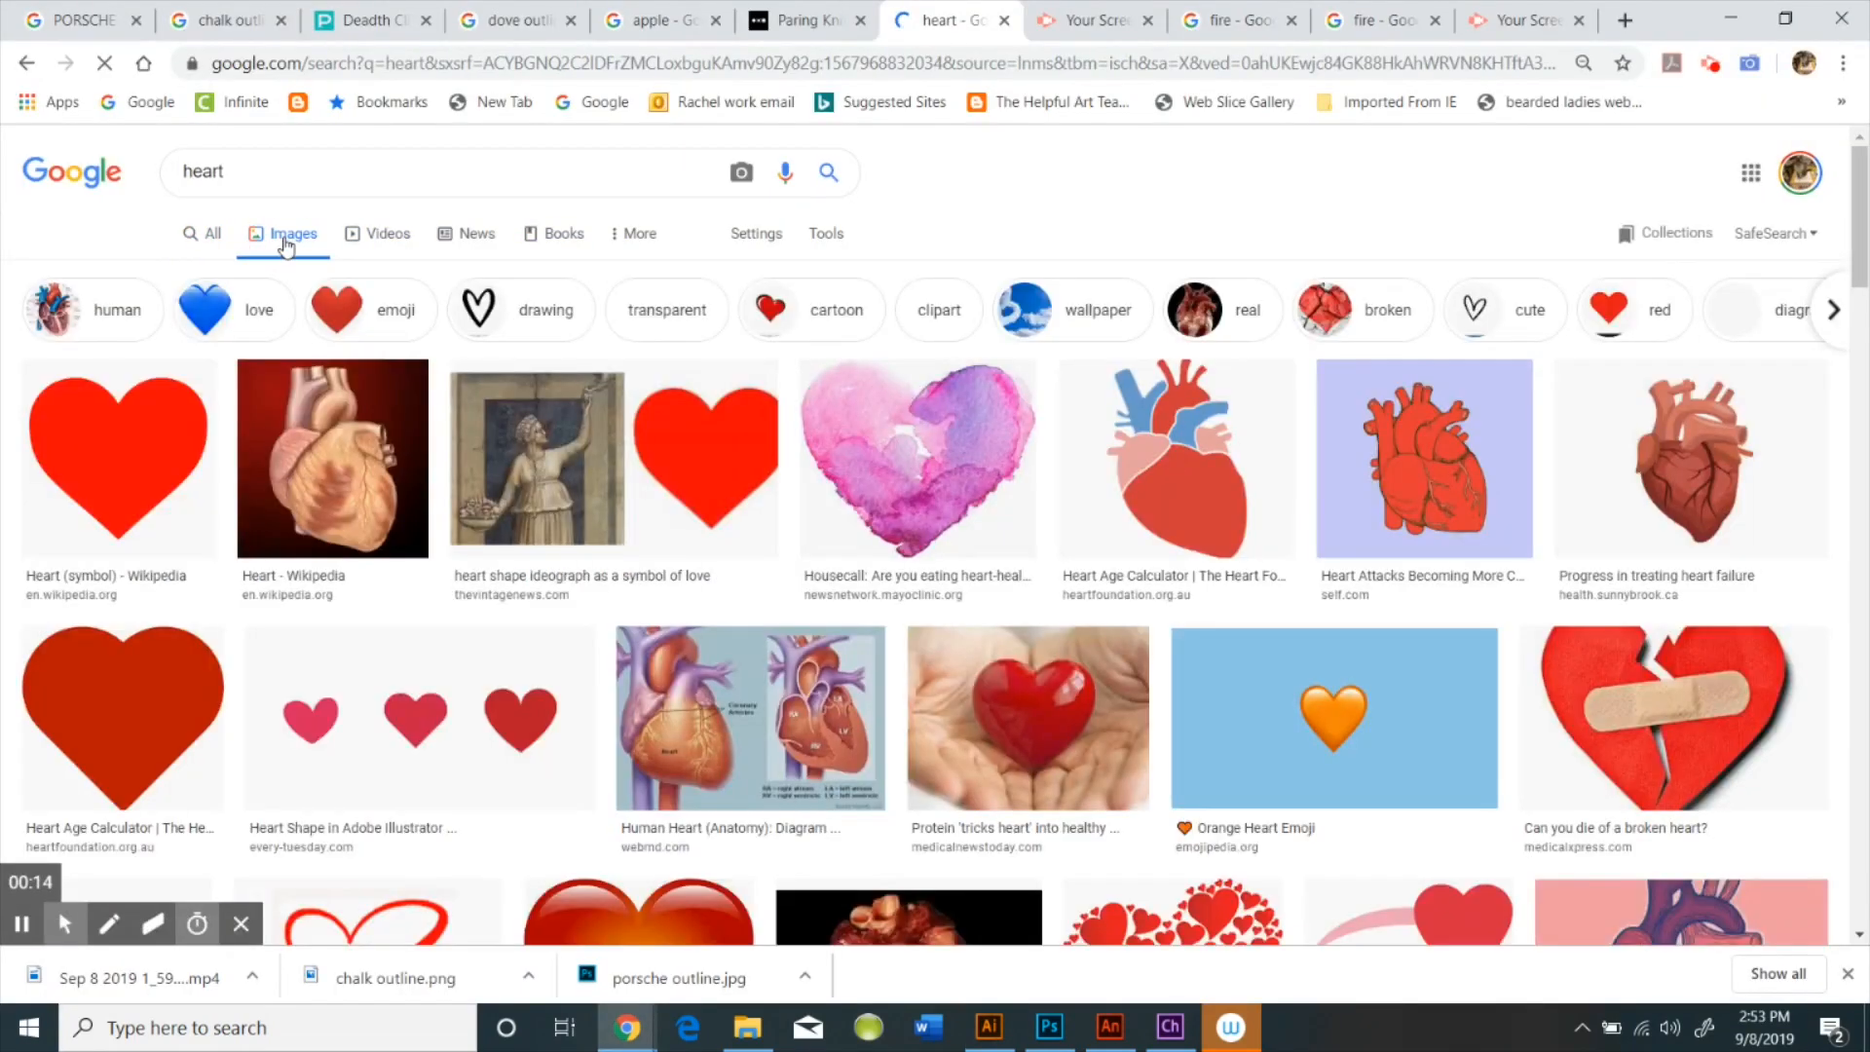
pyautogui.click(826, 234)
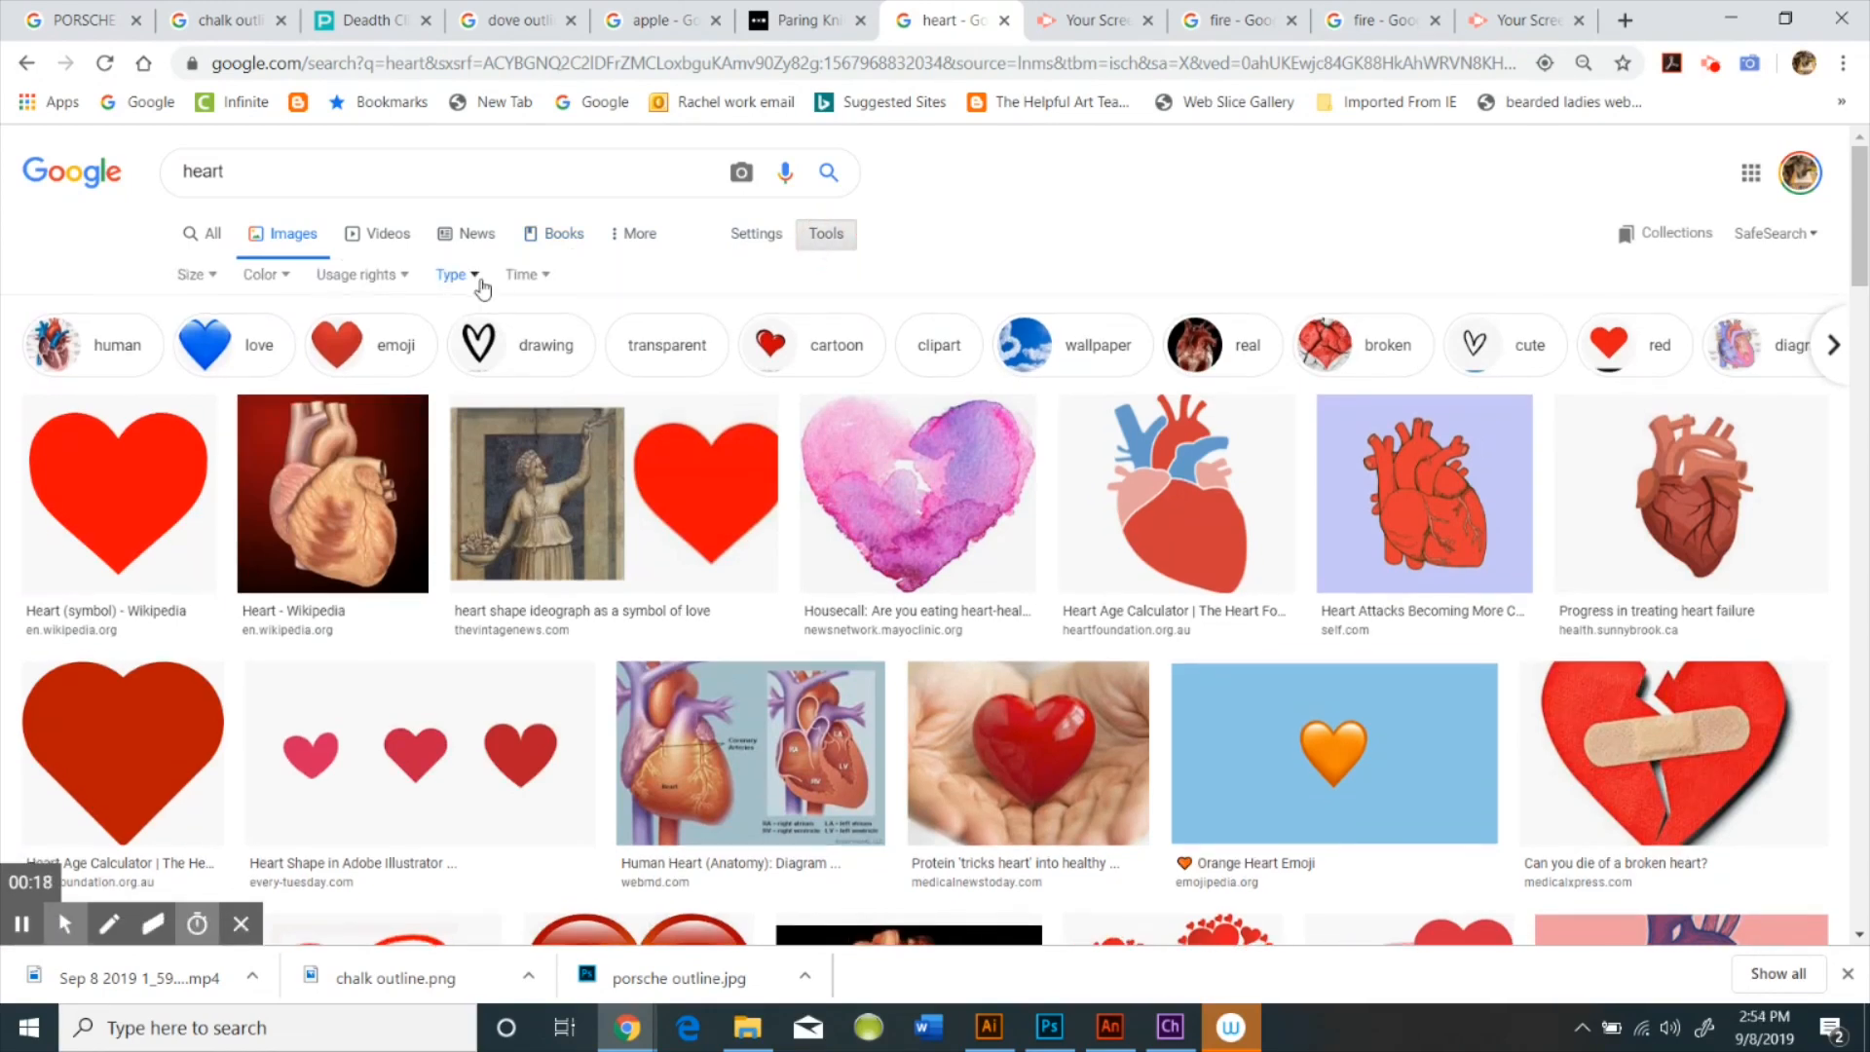
pyautogui.click(455, 274)
pyautogui.click(483, 371)
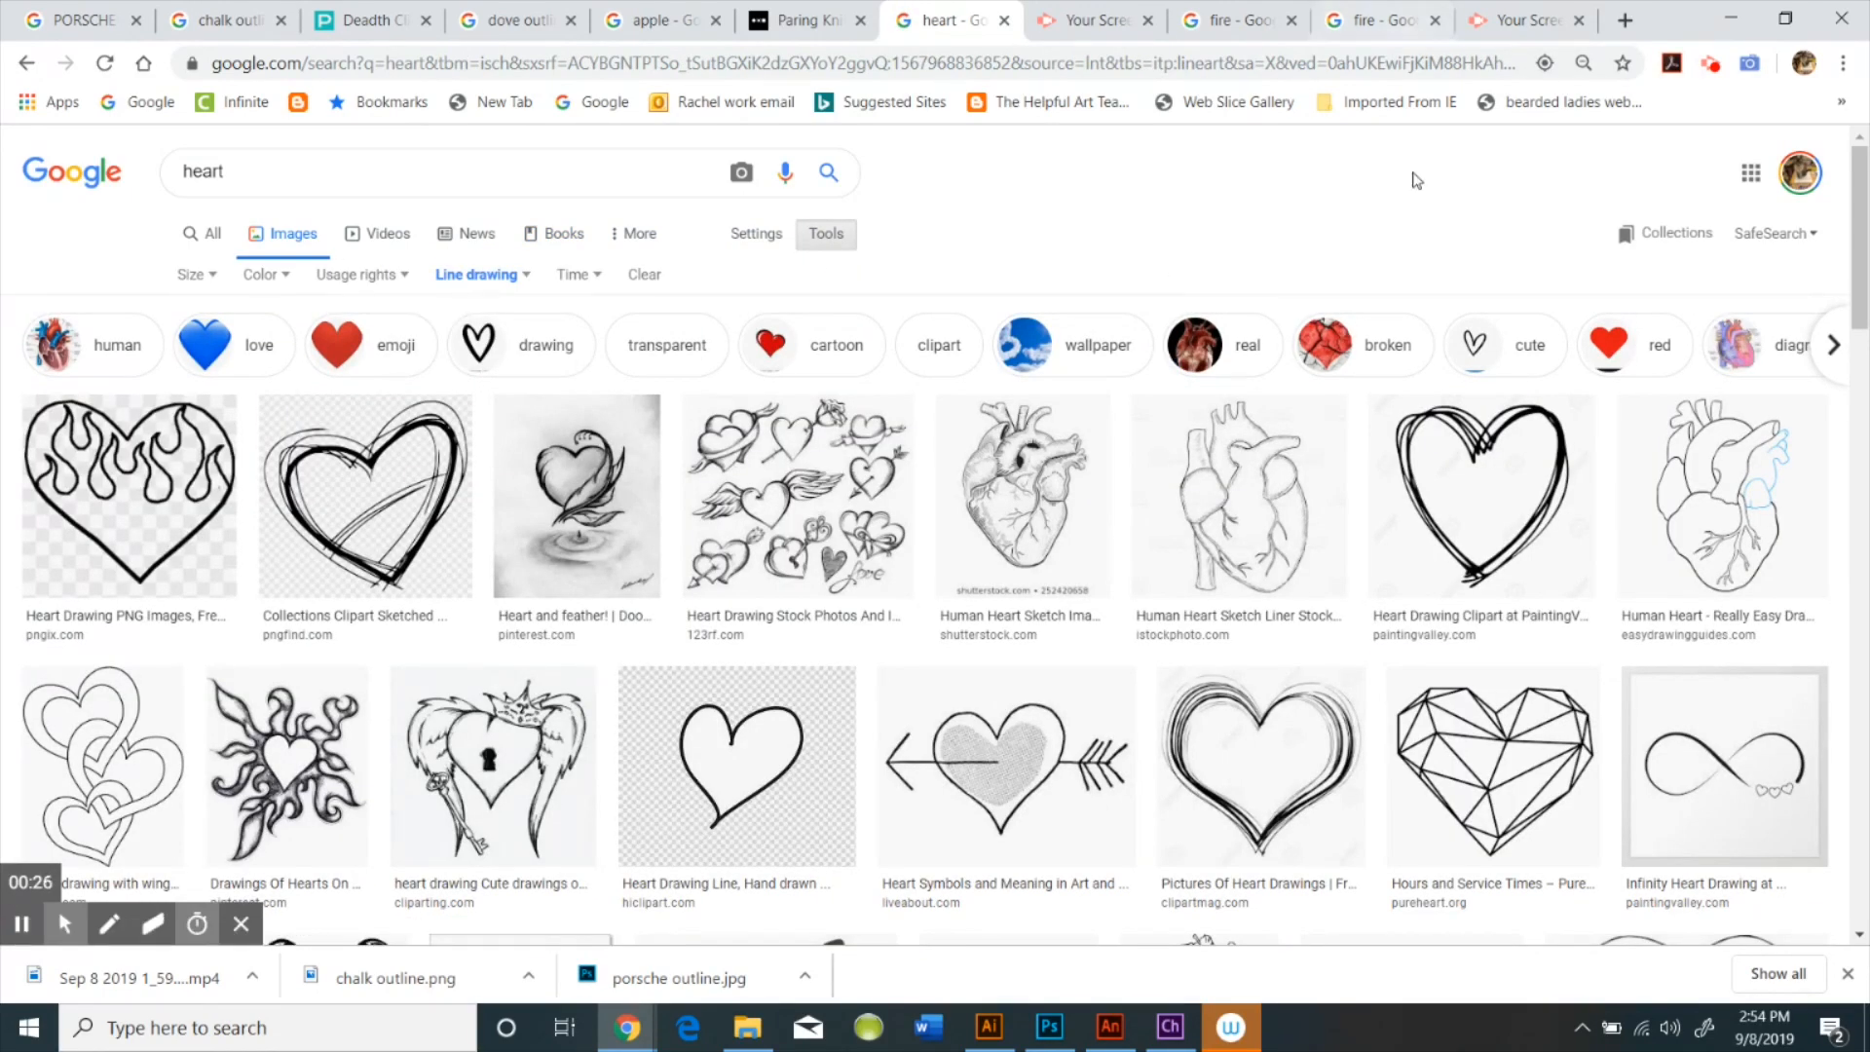
# Browse the heart line drawings and copy the multi-line sketched heart image from clipartmag.com
pyautogui.scroll(-6, 1315, 687)
pyautogui.scroll(-8, 1295, 691)
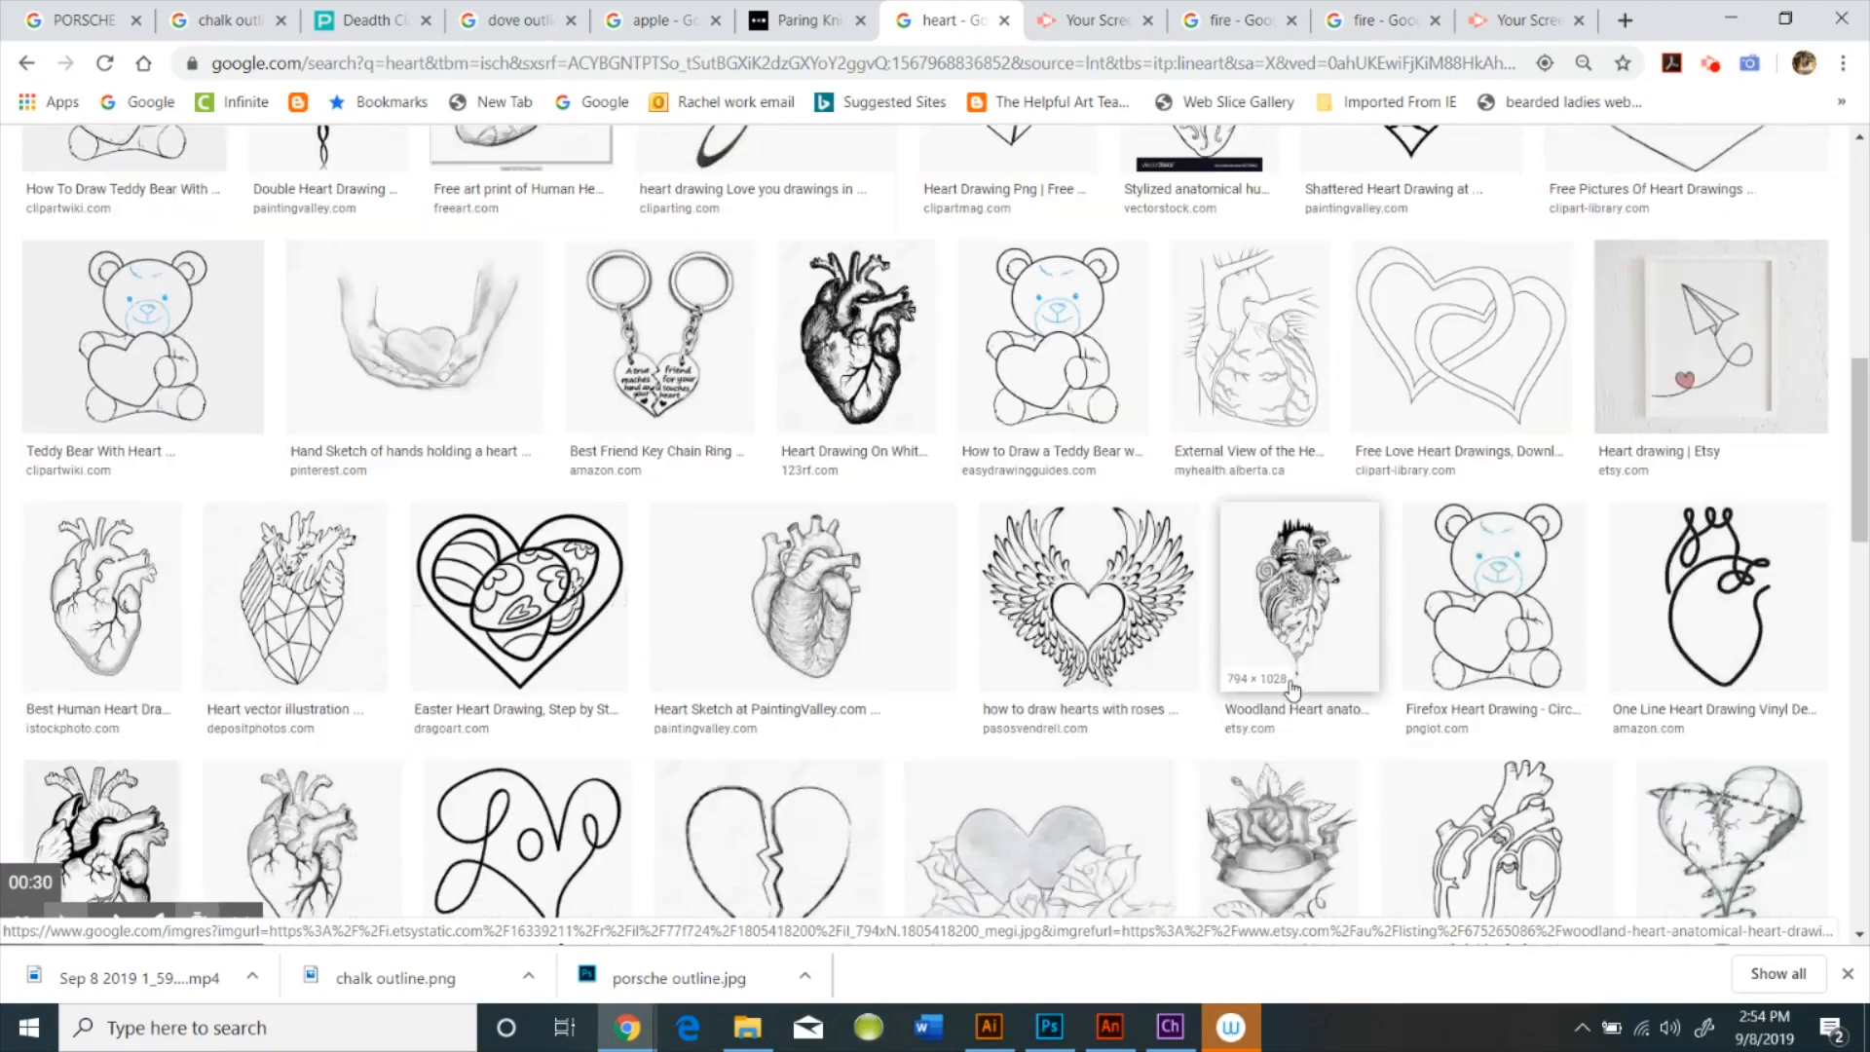
pyautogui.scroll(-6, 1288, 674)
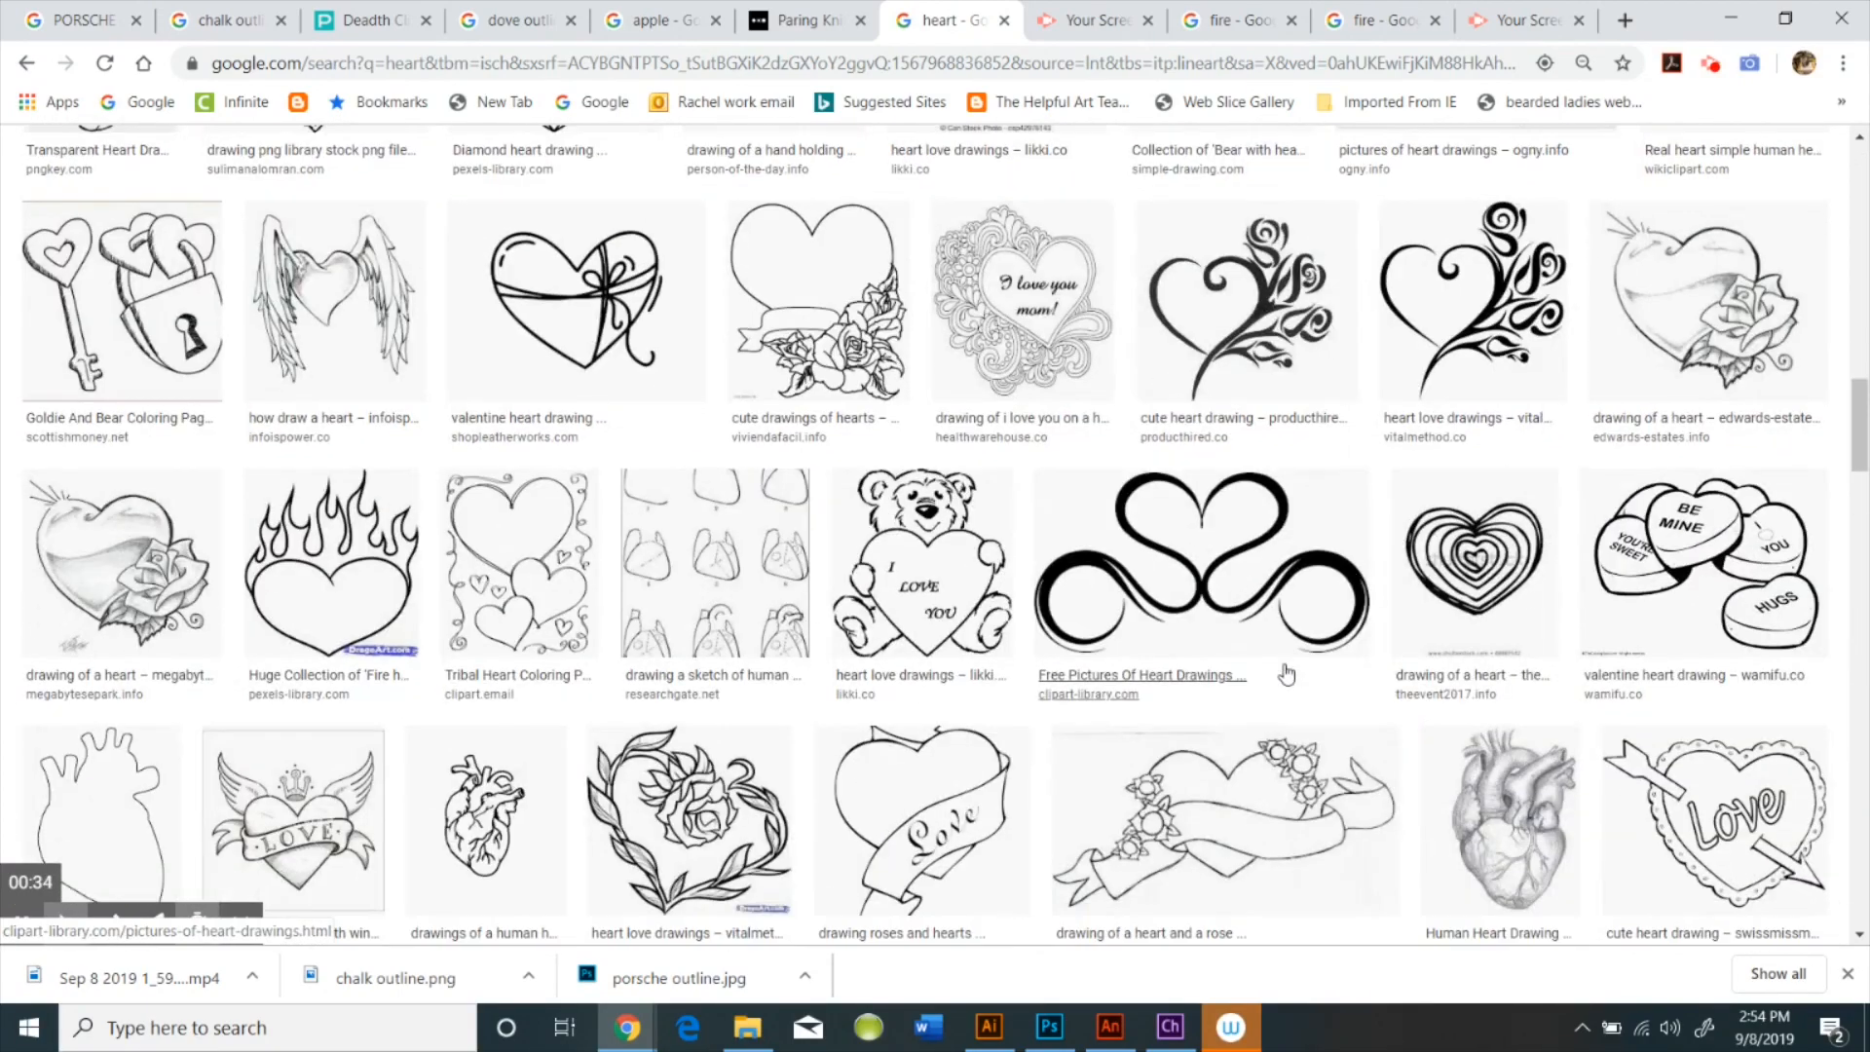
pyautogui.scroll(20, 1285, 674)
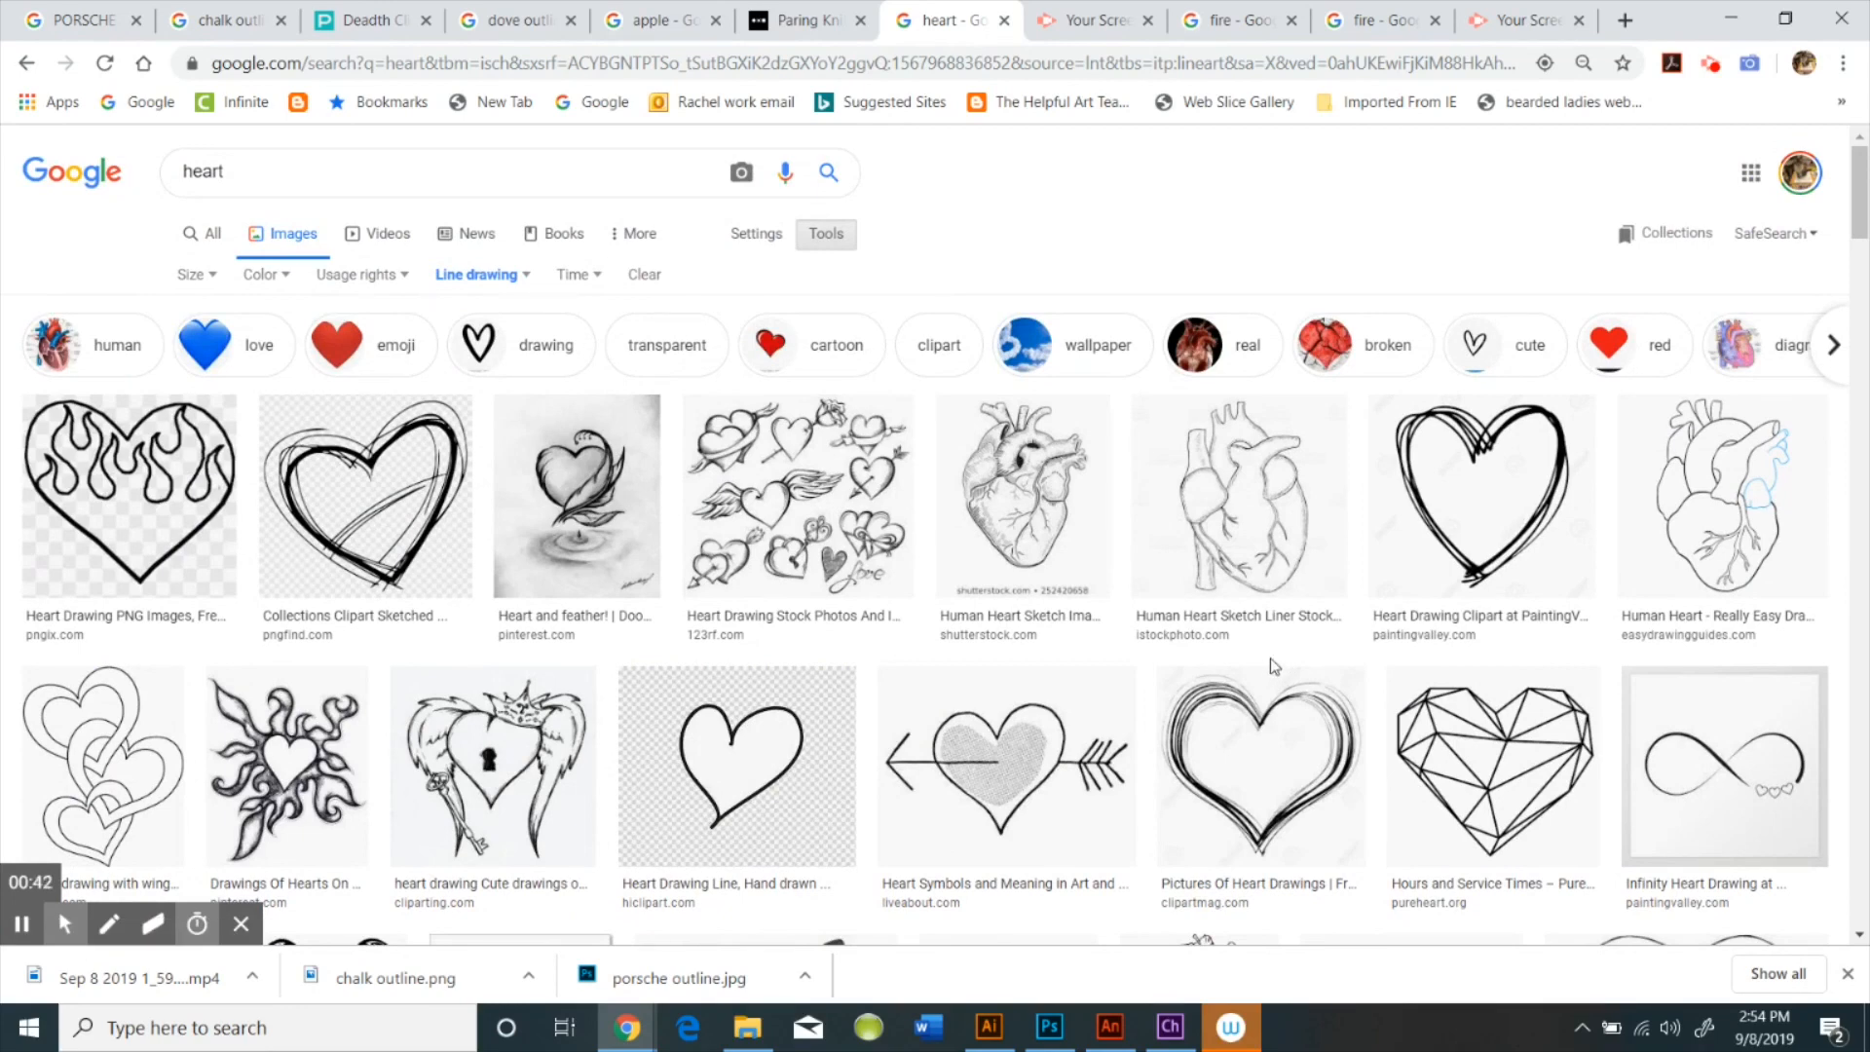
pyautogui.click(1277, 779)
pyautogui.rightClick(1527, 310)
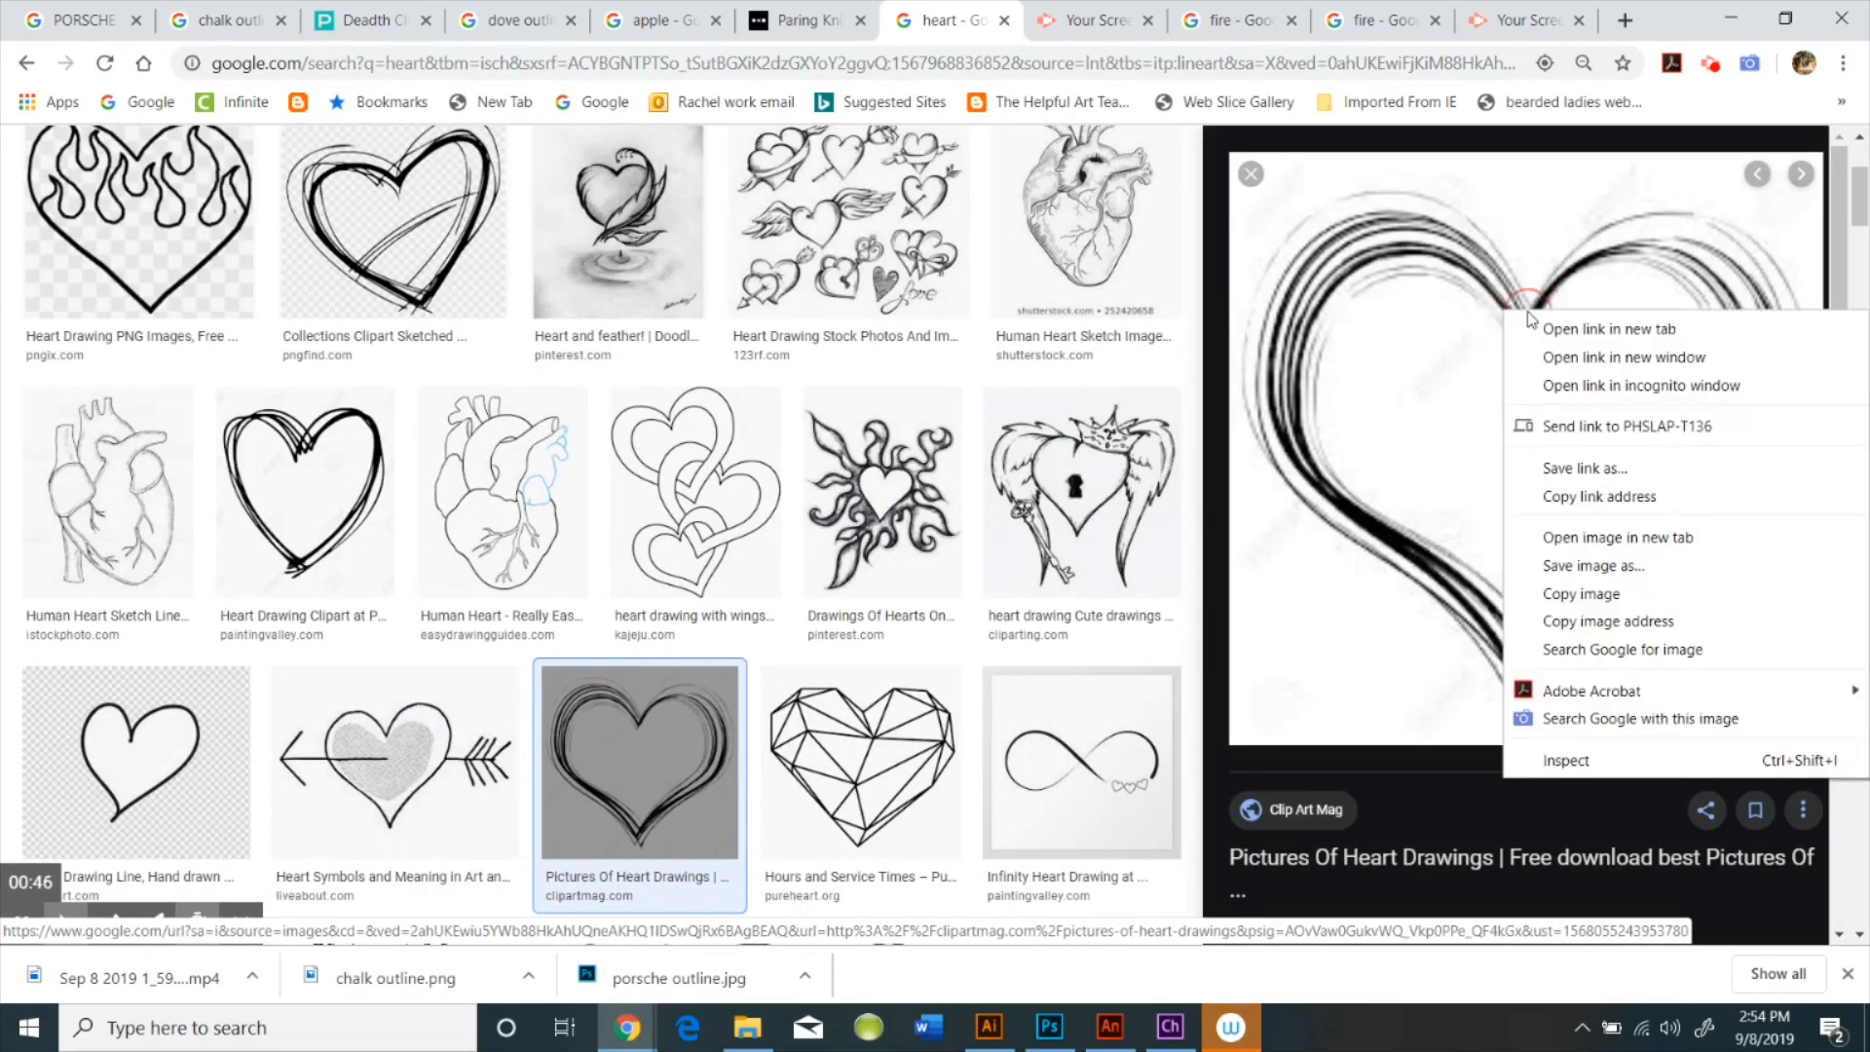
pyautogui.click(1528, 593)
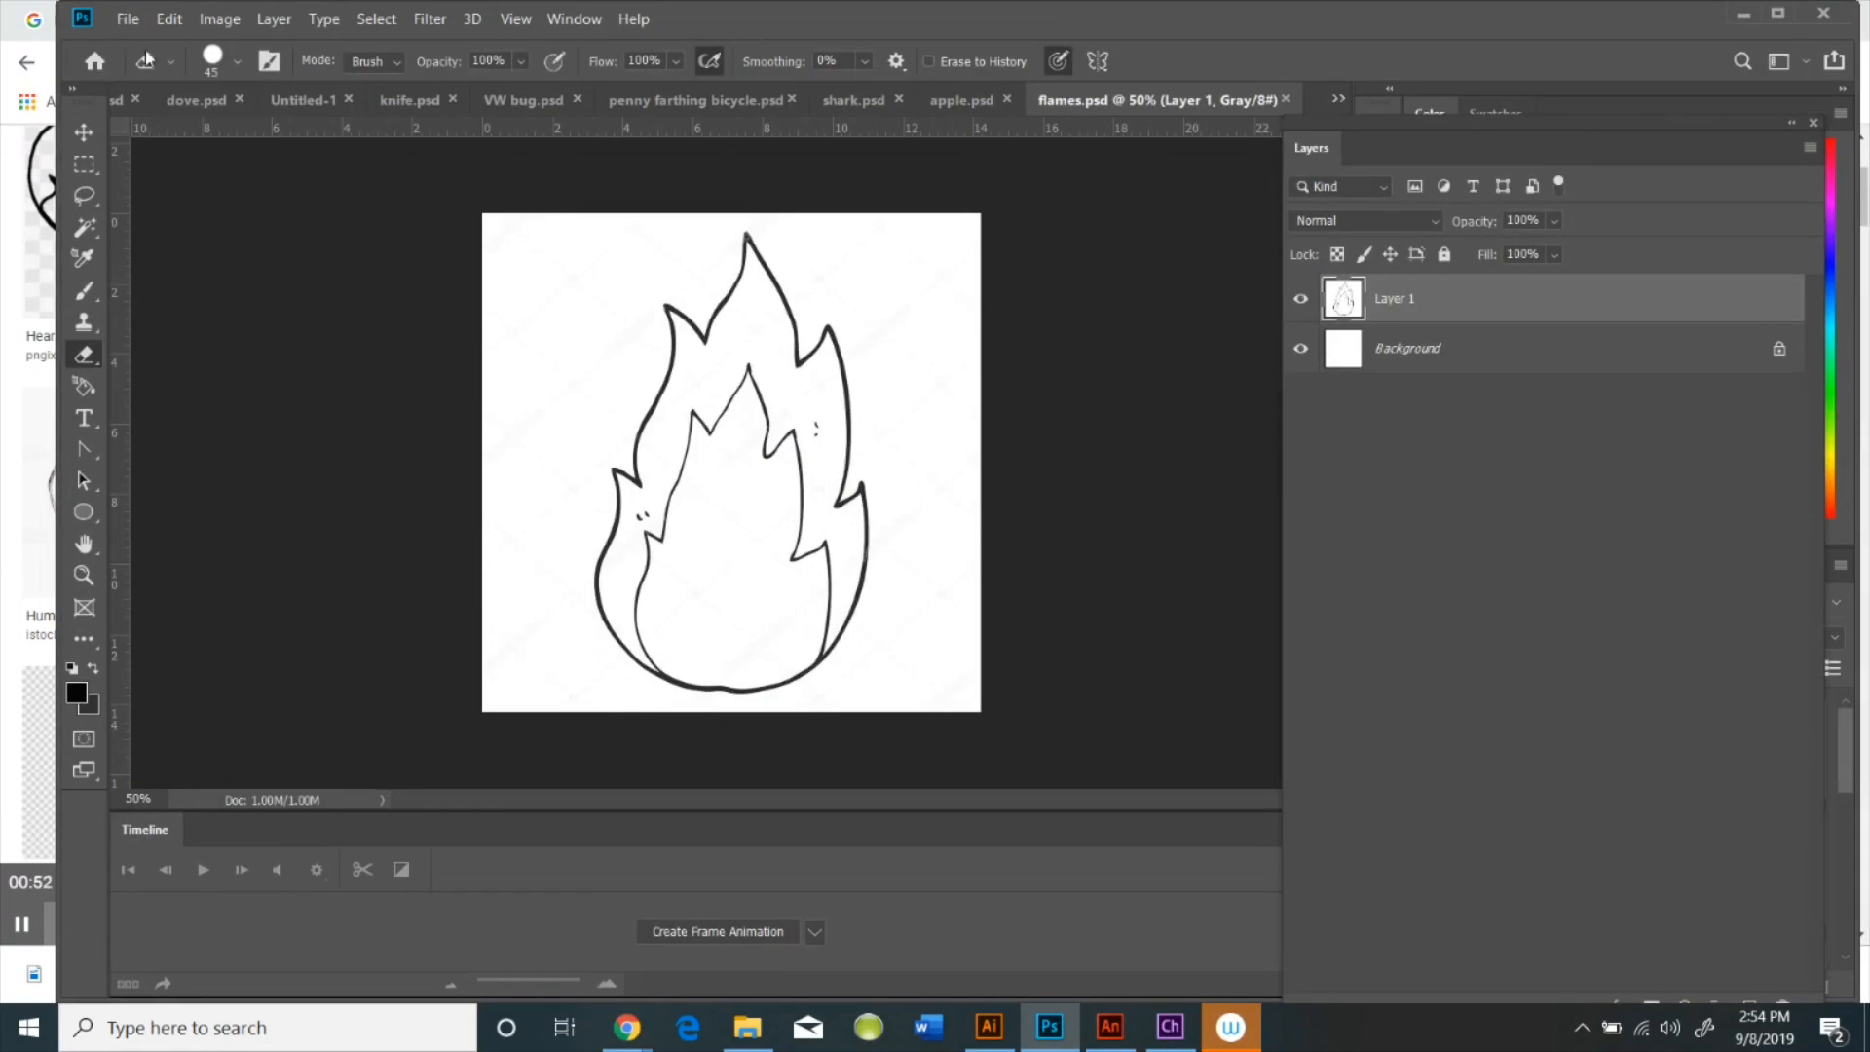
# In Photoshop, create a 225 × 225 px grayscale document at 72 ppi from the Clipboard preset and paste the copied heart image
pyautogui.click(127, 19)
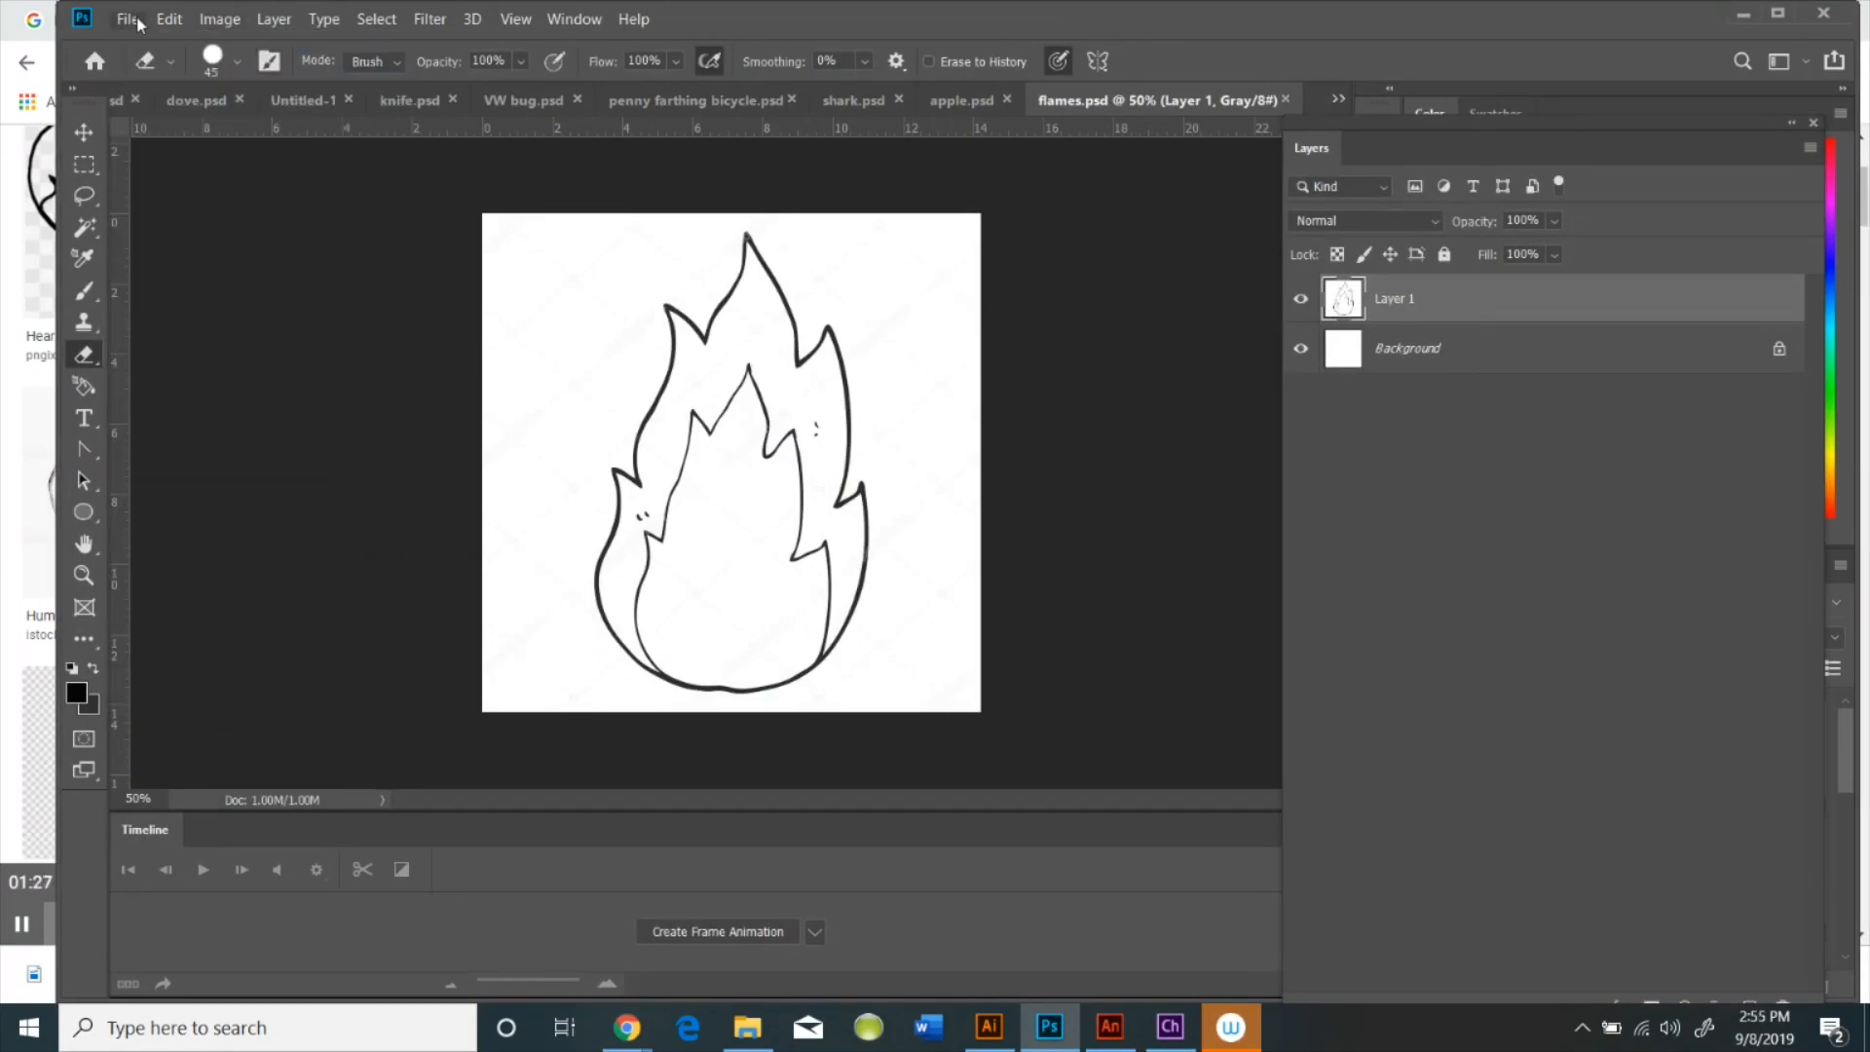
pyautogui.click(138, 23)
pyautogui.click(137, 39)
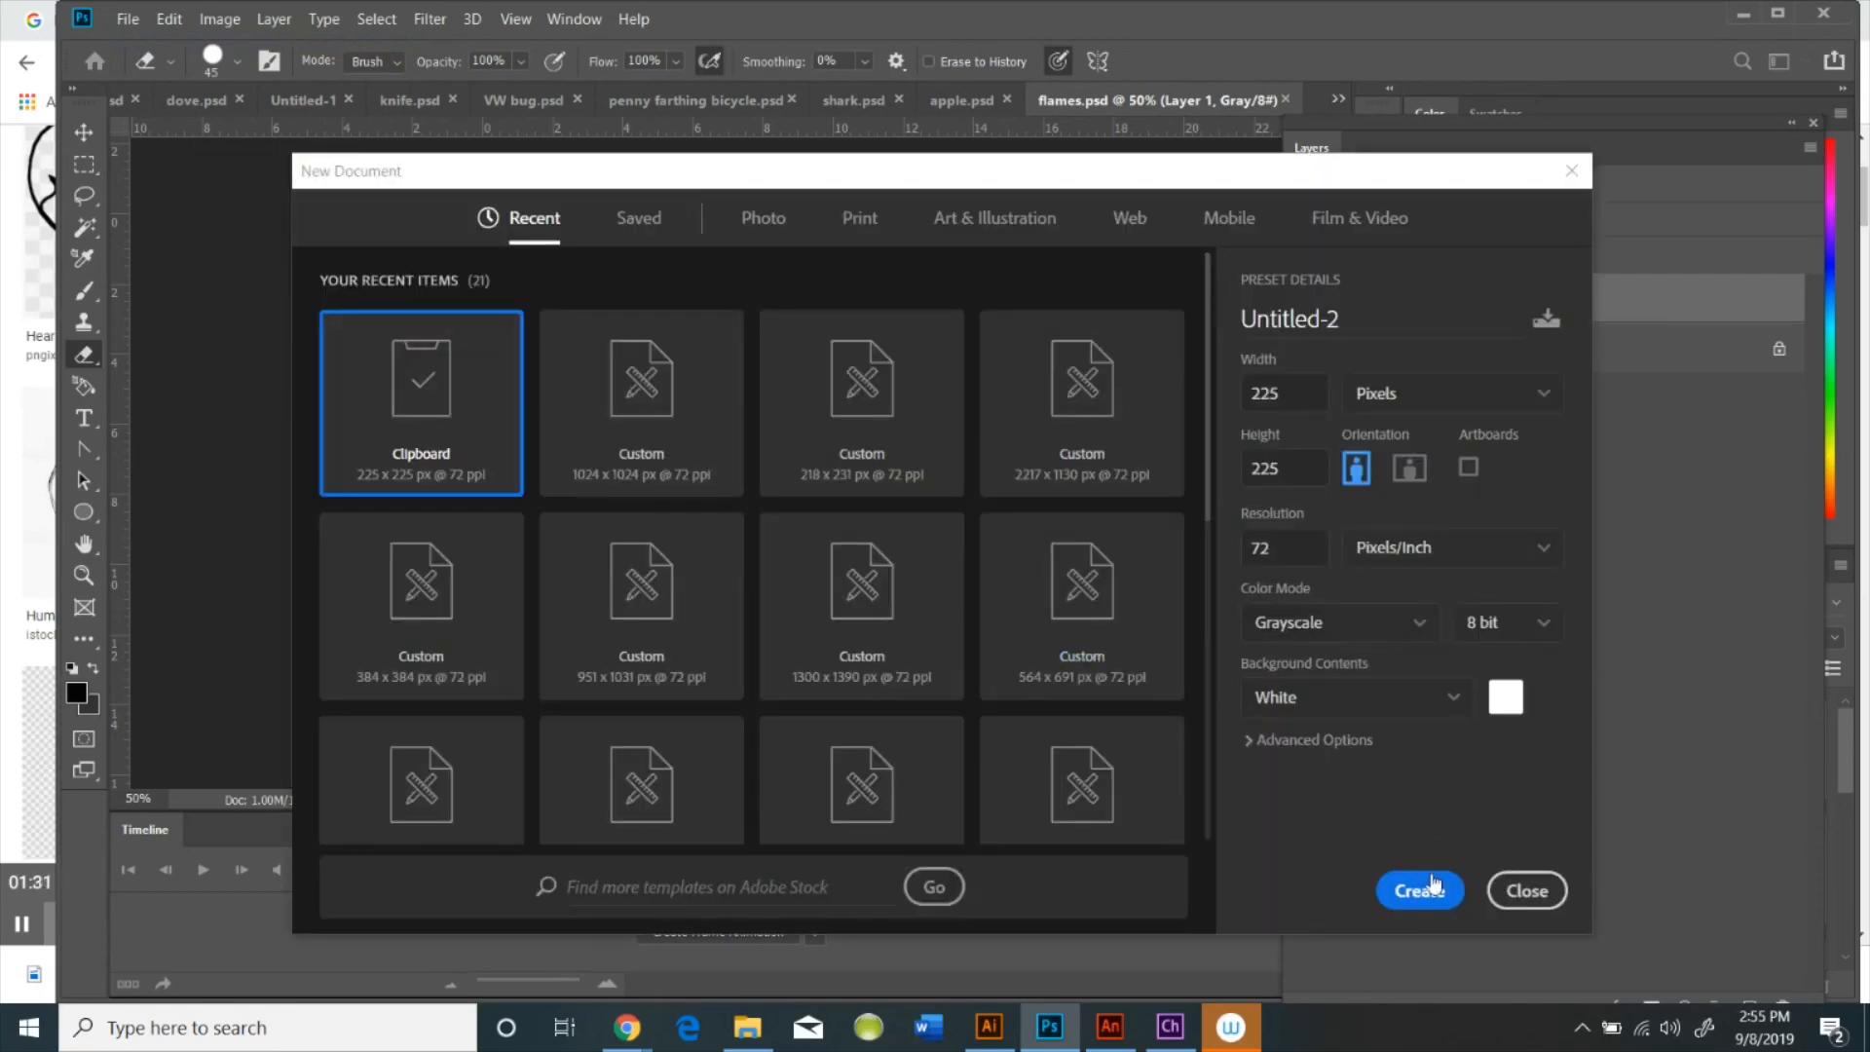
pyautogui.click(1419, 889)
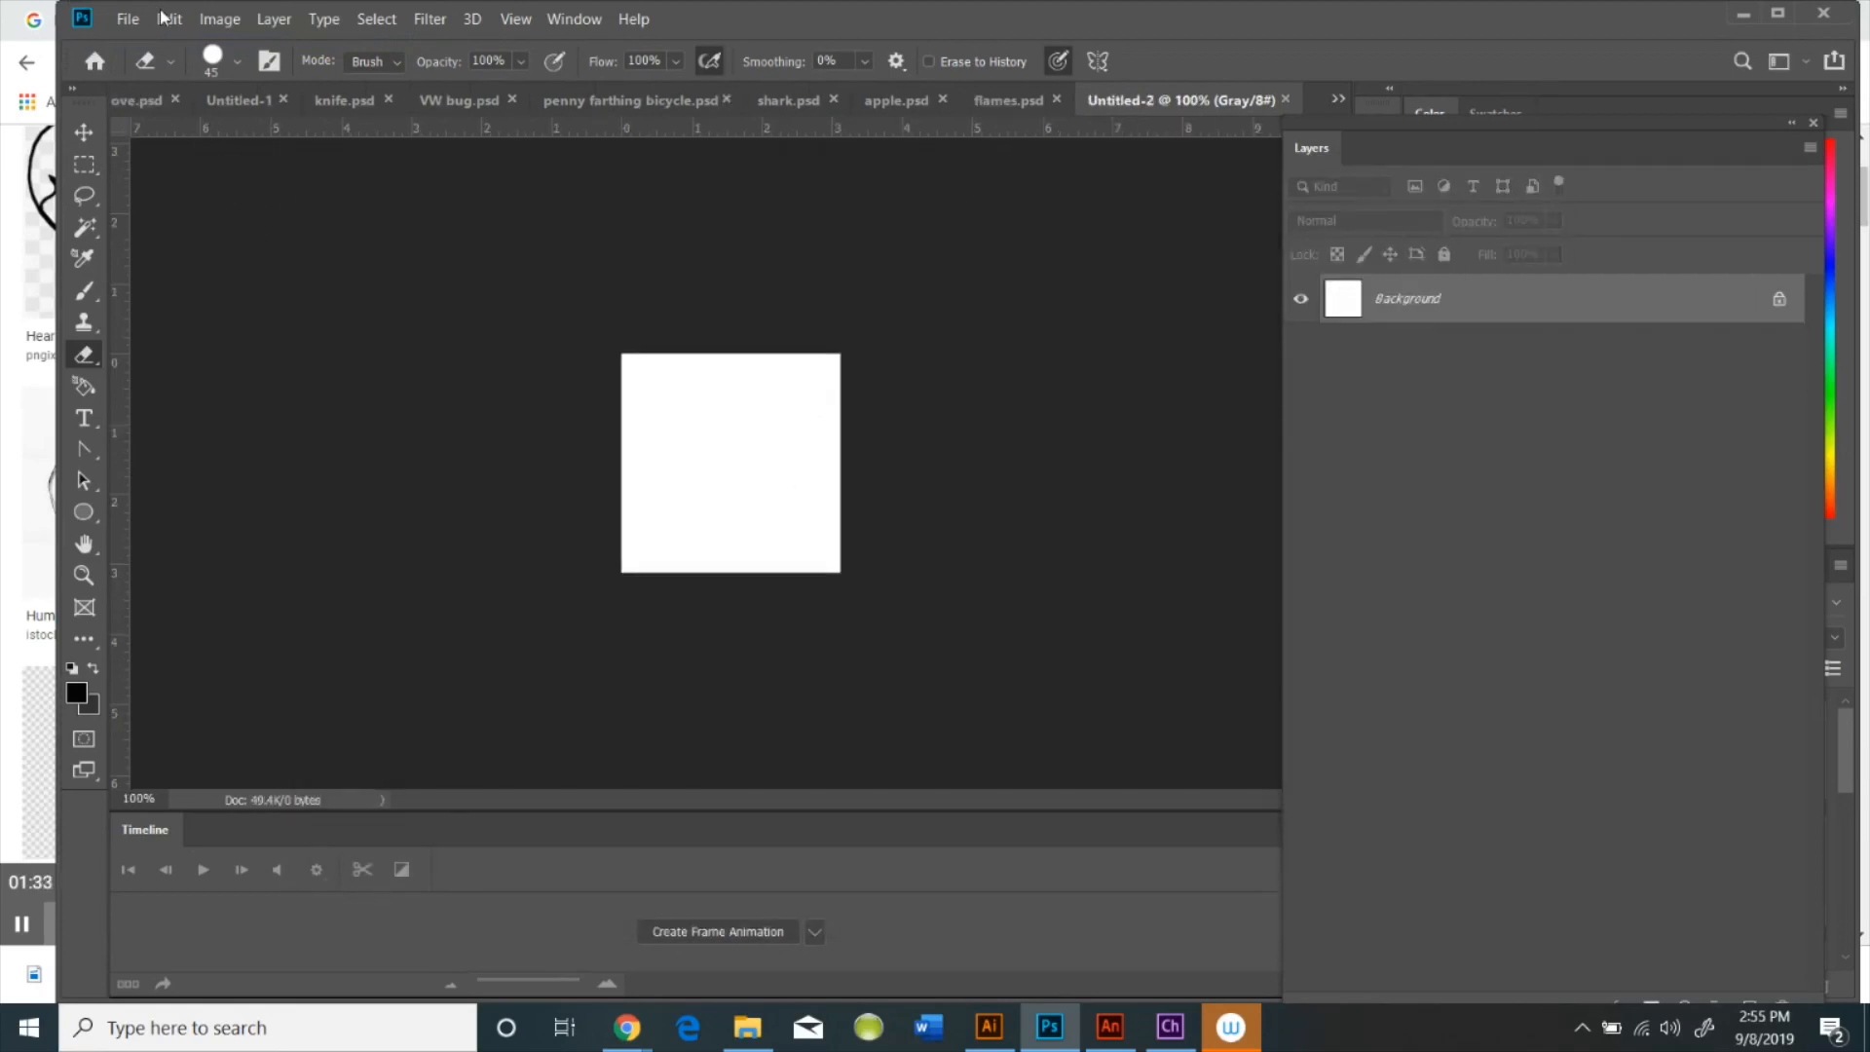
pyautogui.click(170, 18)
pyautogui.click(192, 197)
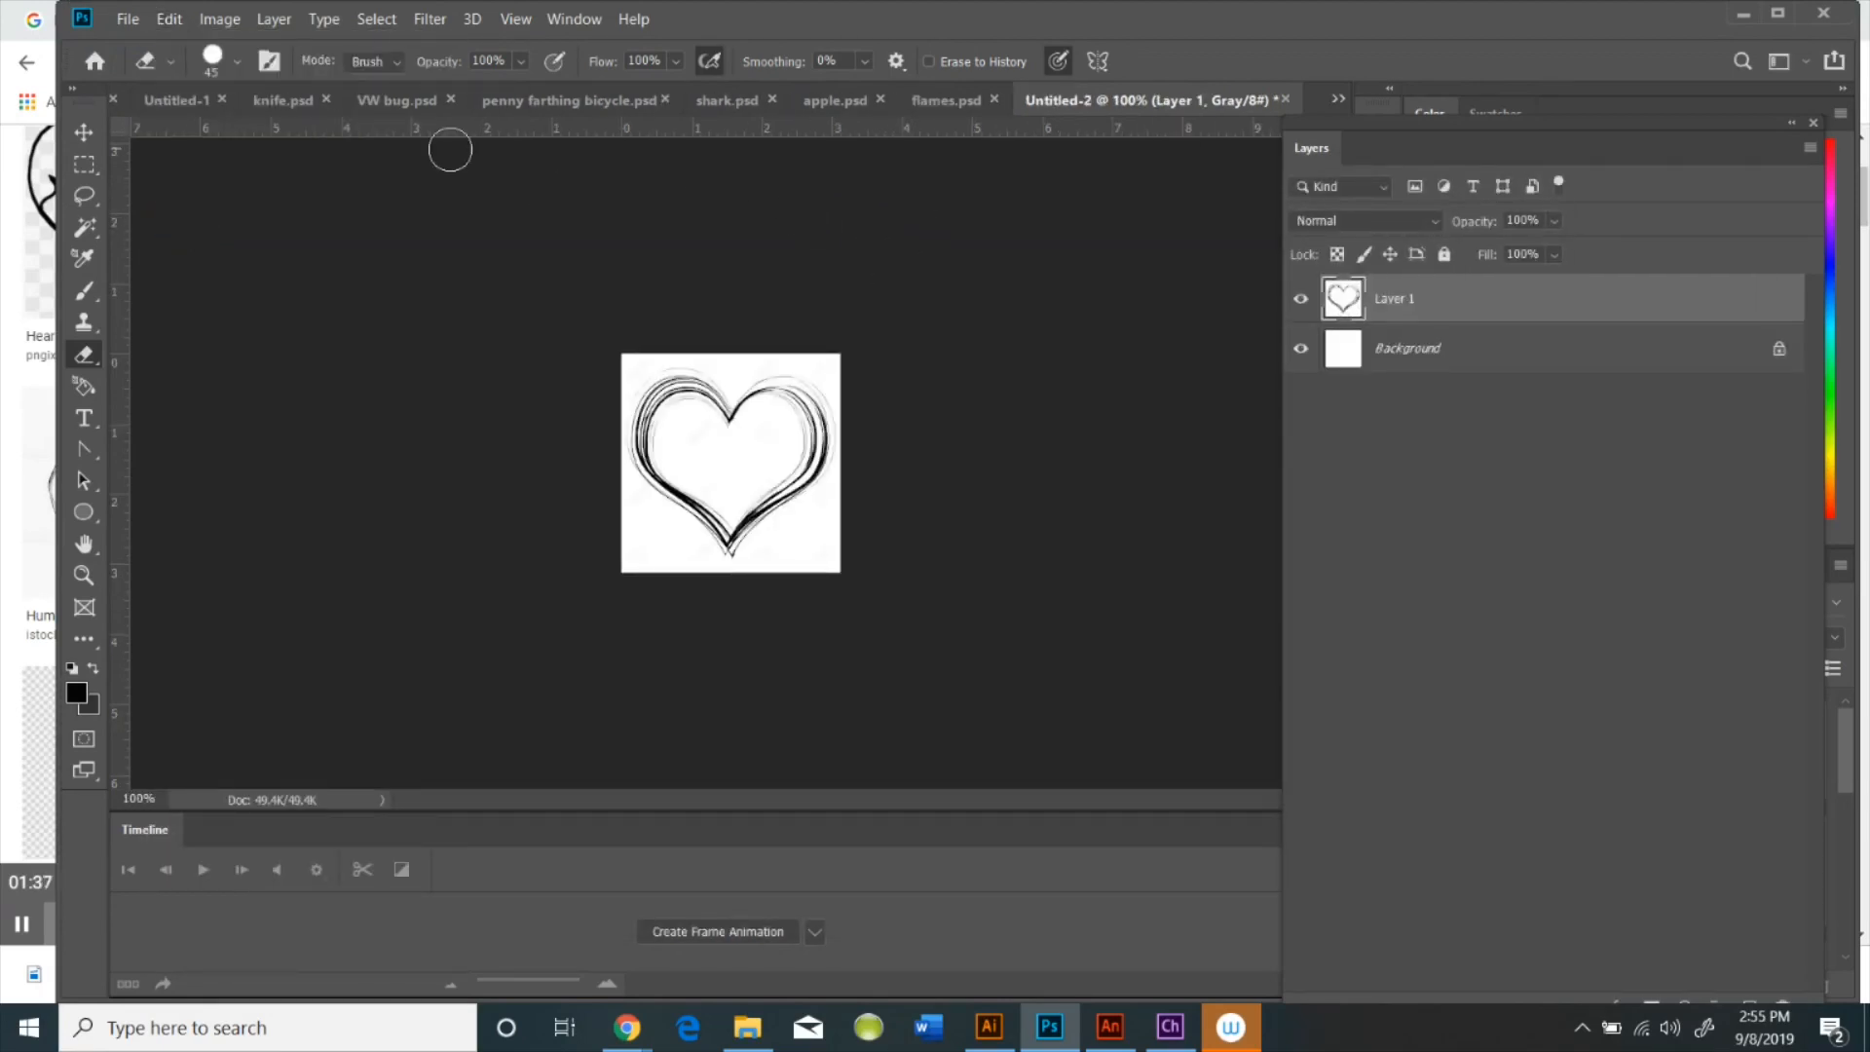
# Save the document as the Photoshop file "heart" in Downloads with Maximize Compatibility on
pyautogui.click(121, 29)
pyautogui.click(171, 281)
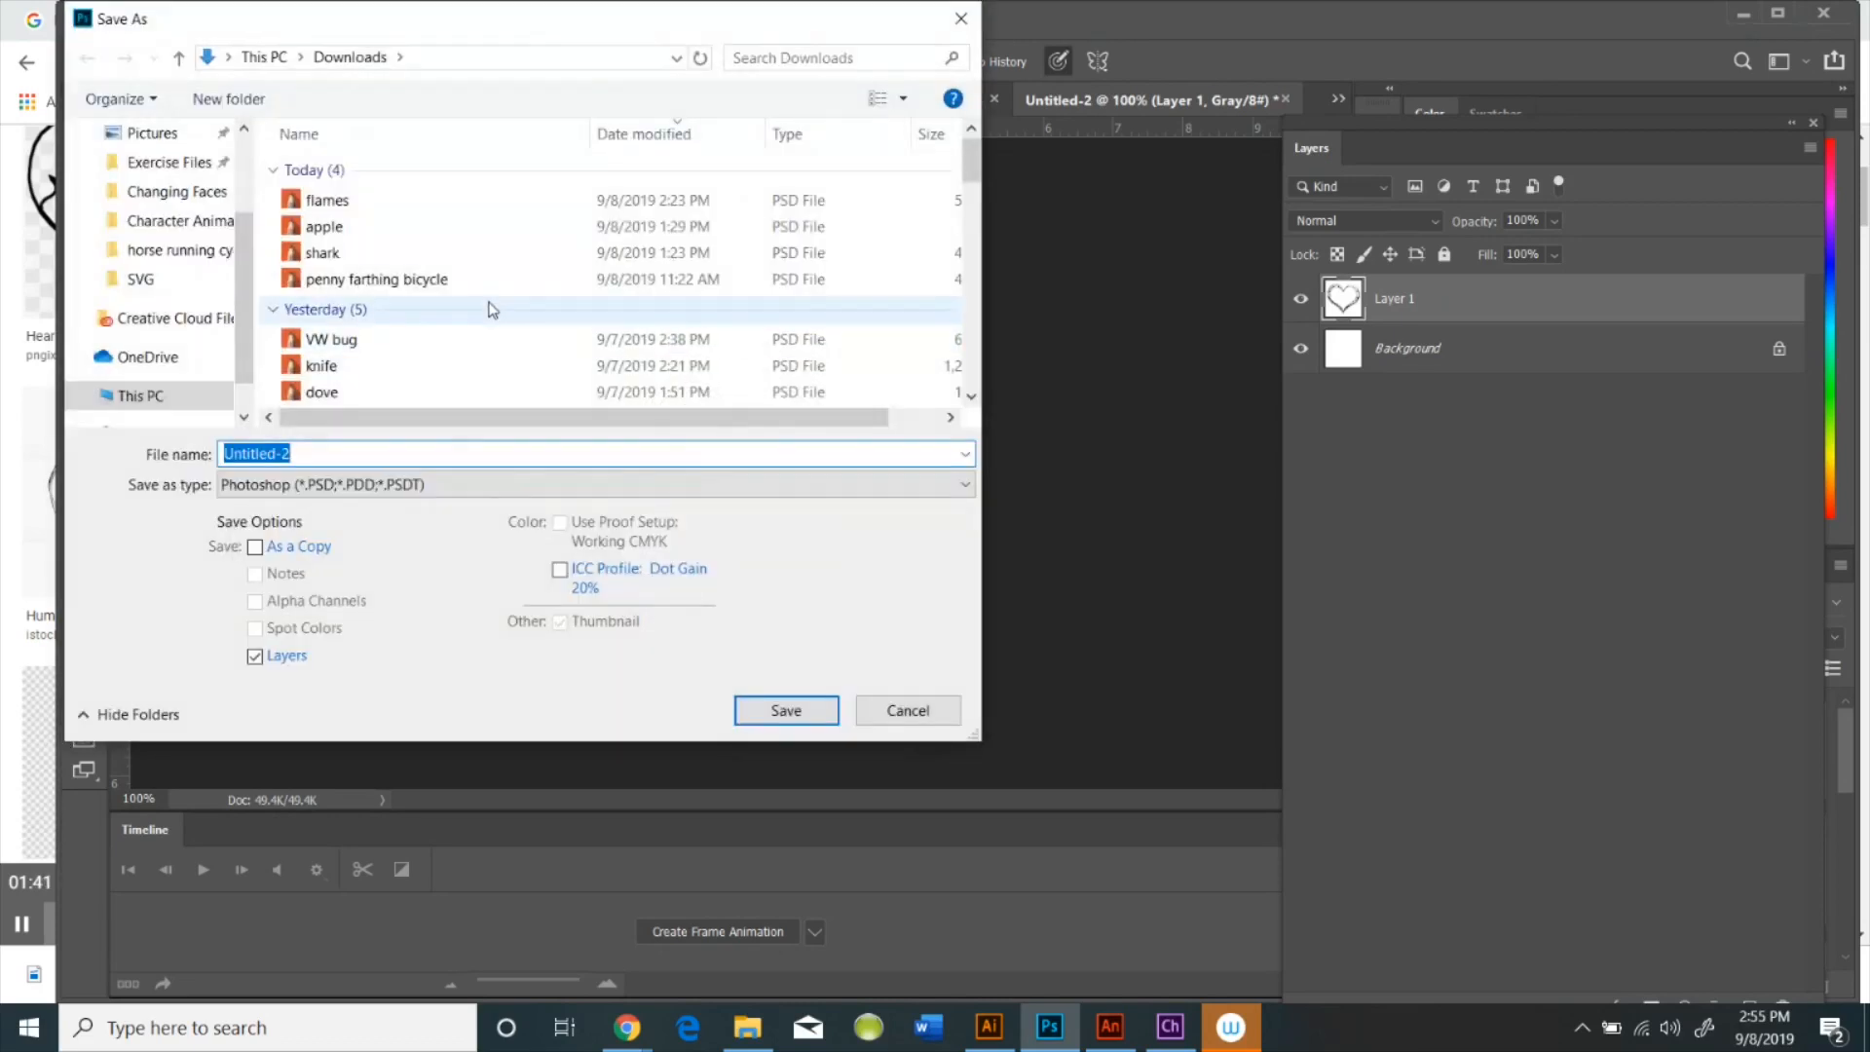
pyautogui.write('heart')
pyautogui.click(784, 710)
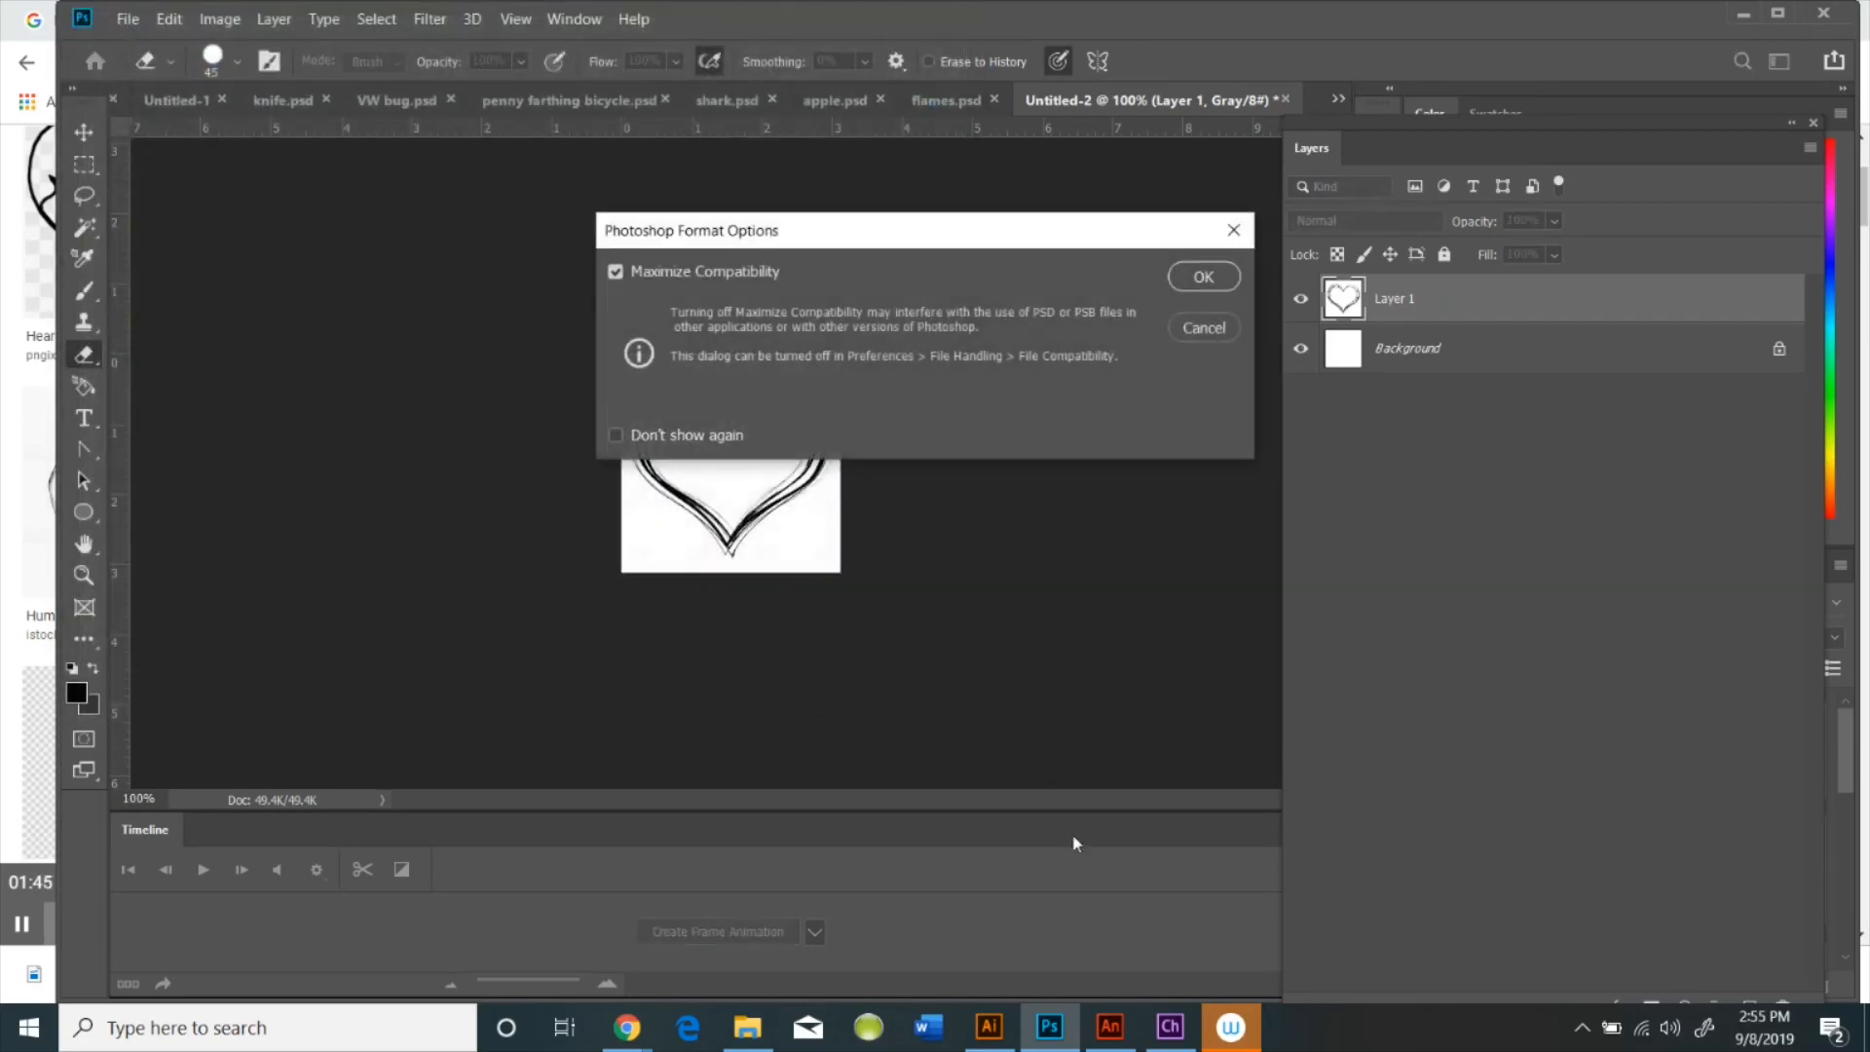
pyautogui.click(1205, 279)
# Switch to Illustrator and create a new Letter document, 612 × 792 pt, in portrait orientation
pyautogui.click(989, 1026)
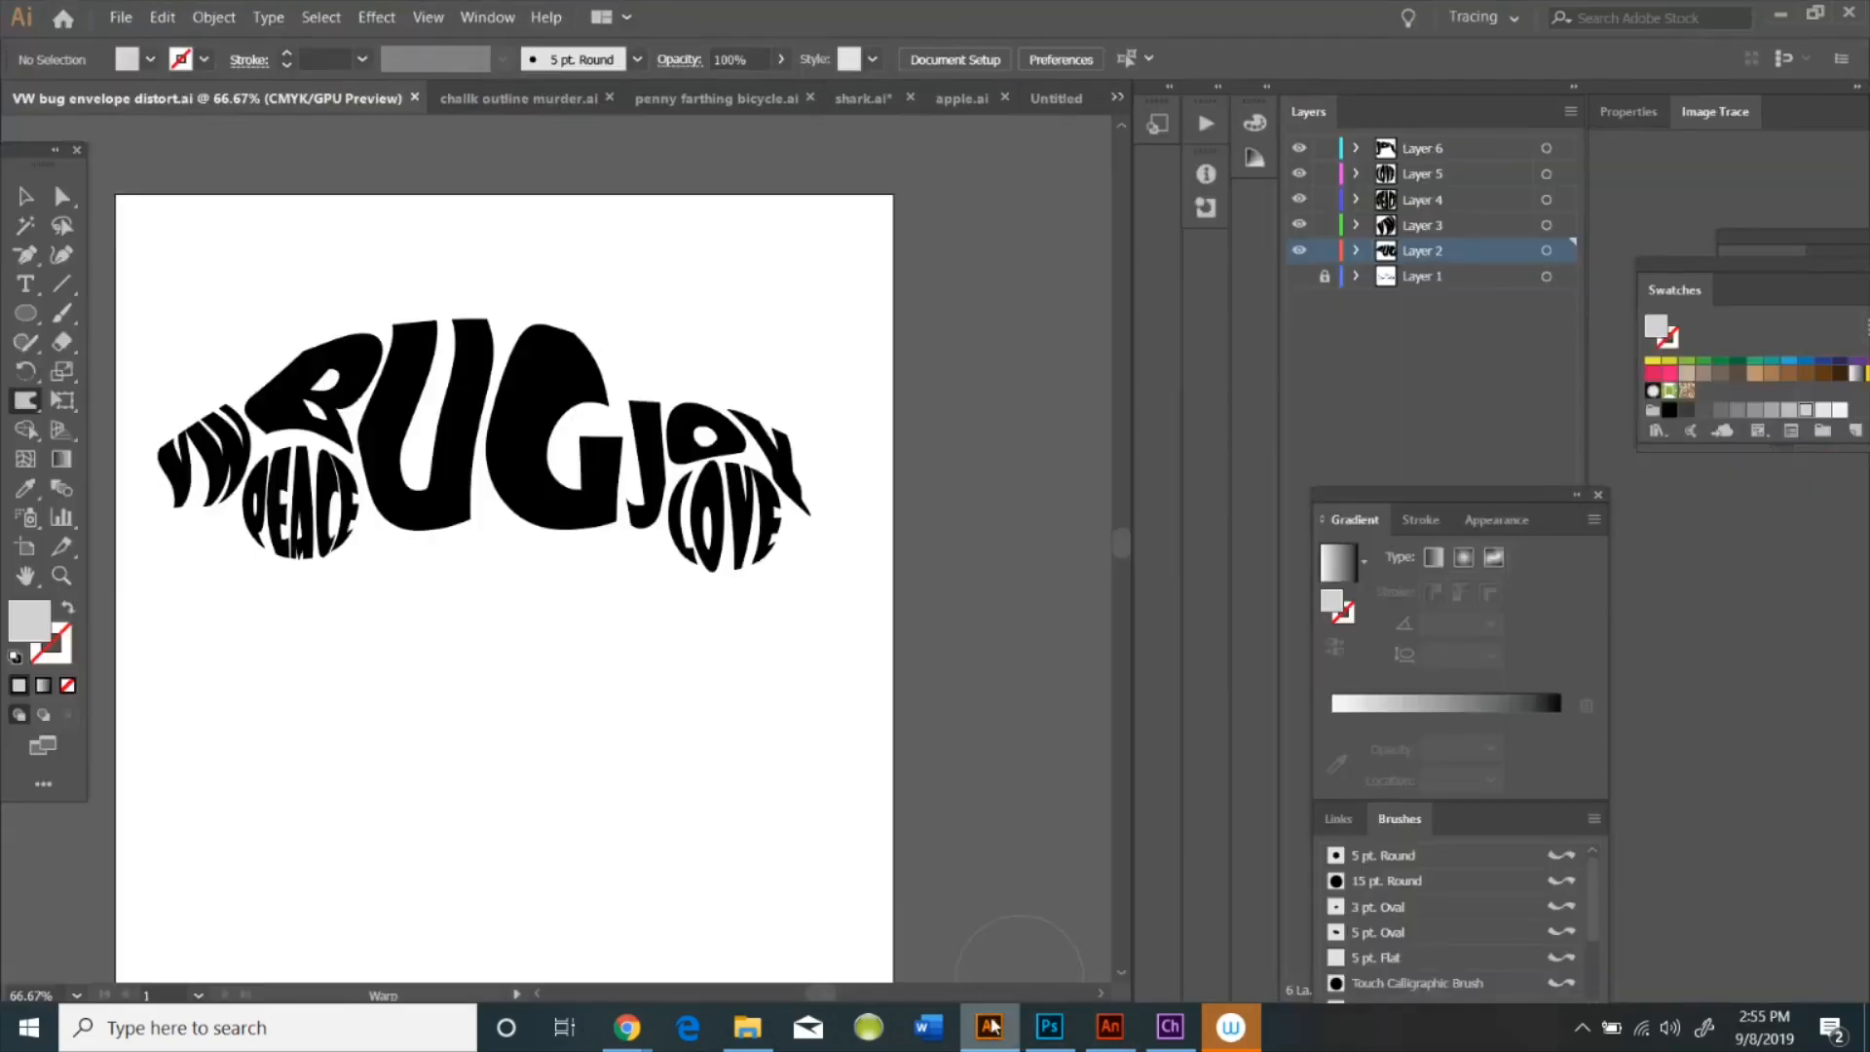
pyautogui.click(121, 18)
pyautogui.click(146, 37)
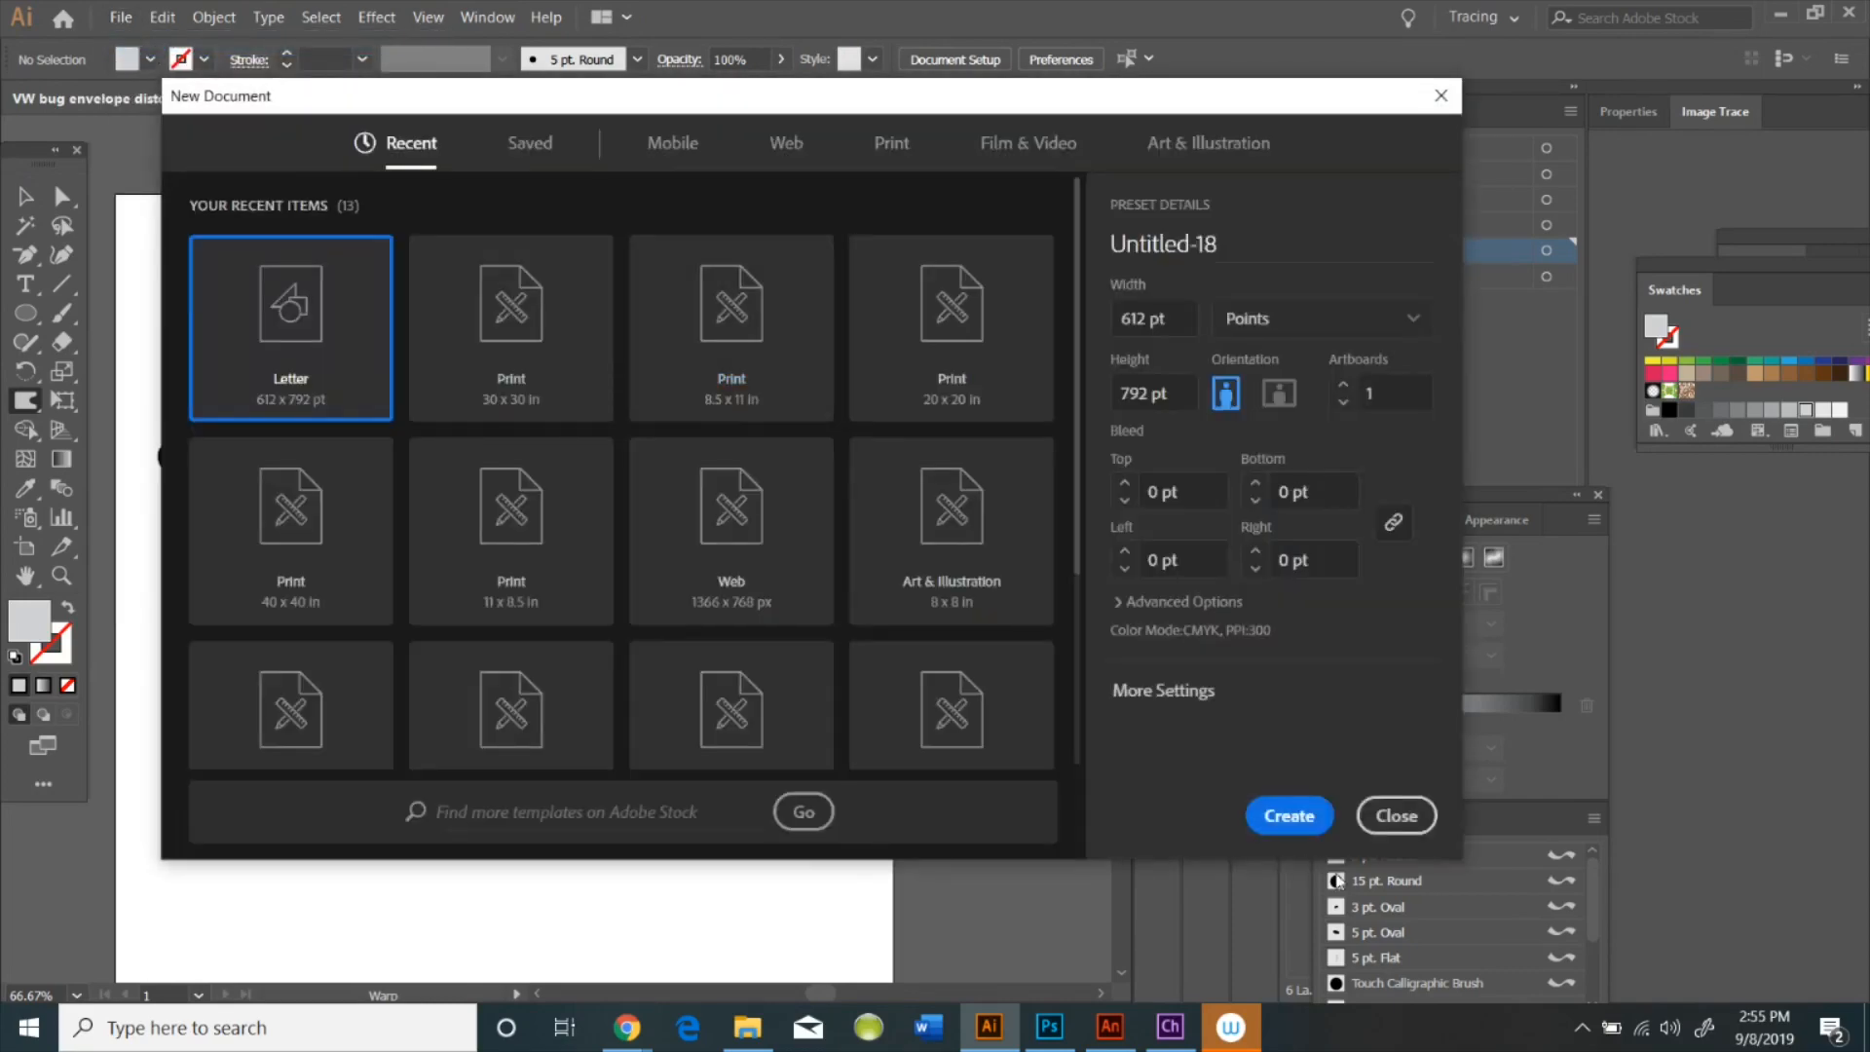
pyautogui.click(1287, 815)
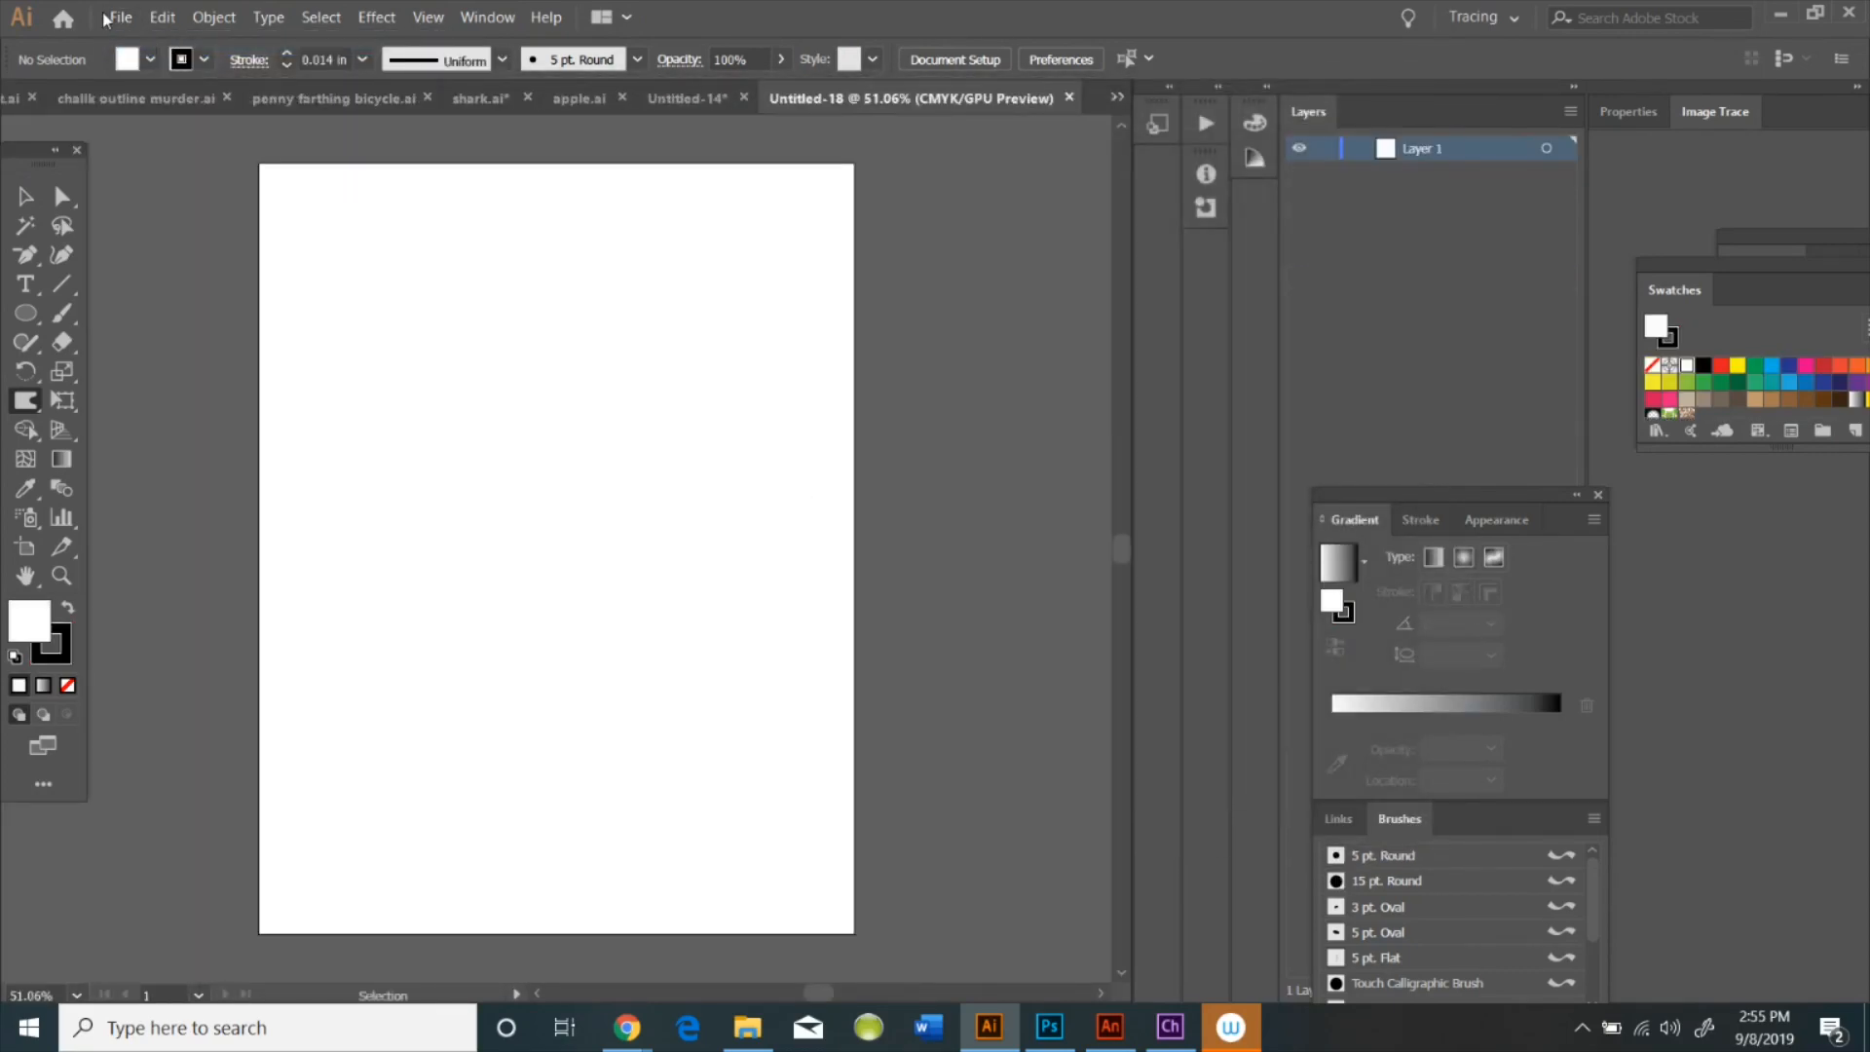
# Place heart.psd from Downloads near the upper-left corner of the artboard
pyautogui.click(118, 17)
pyautogui.click(159, 361)
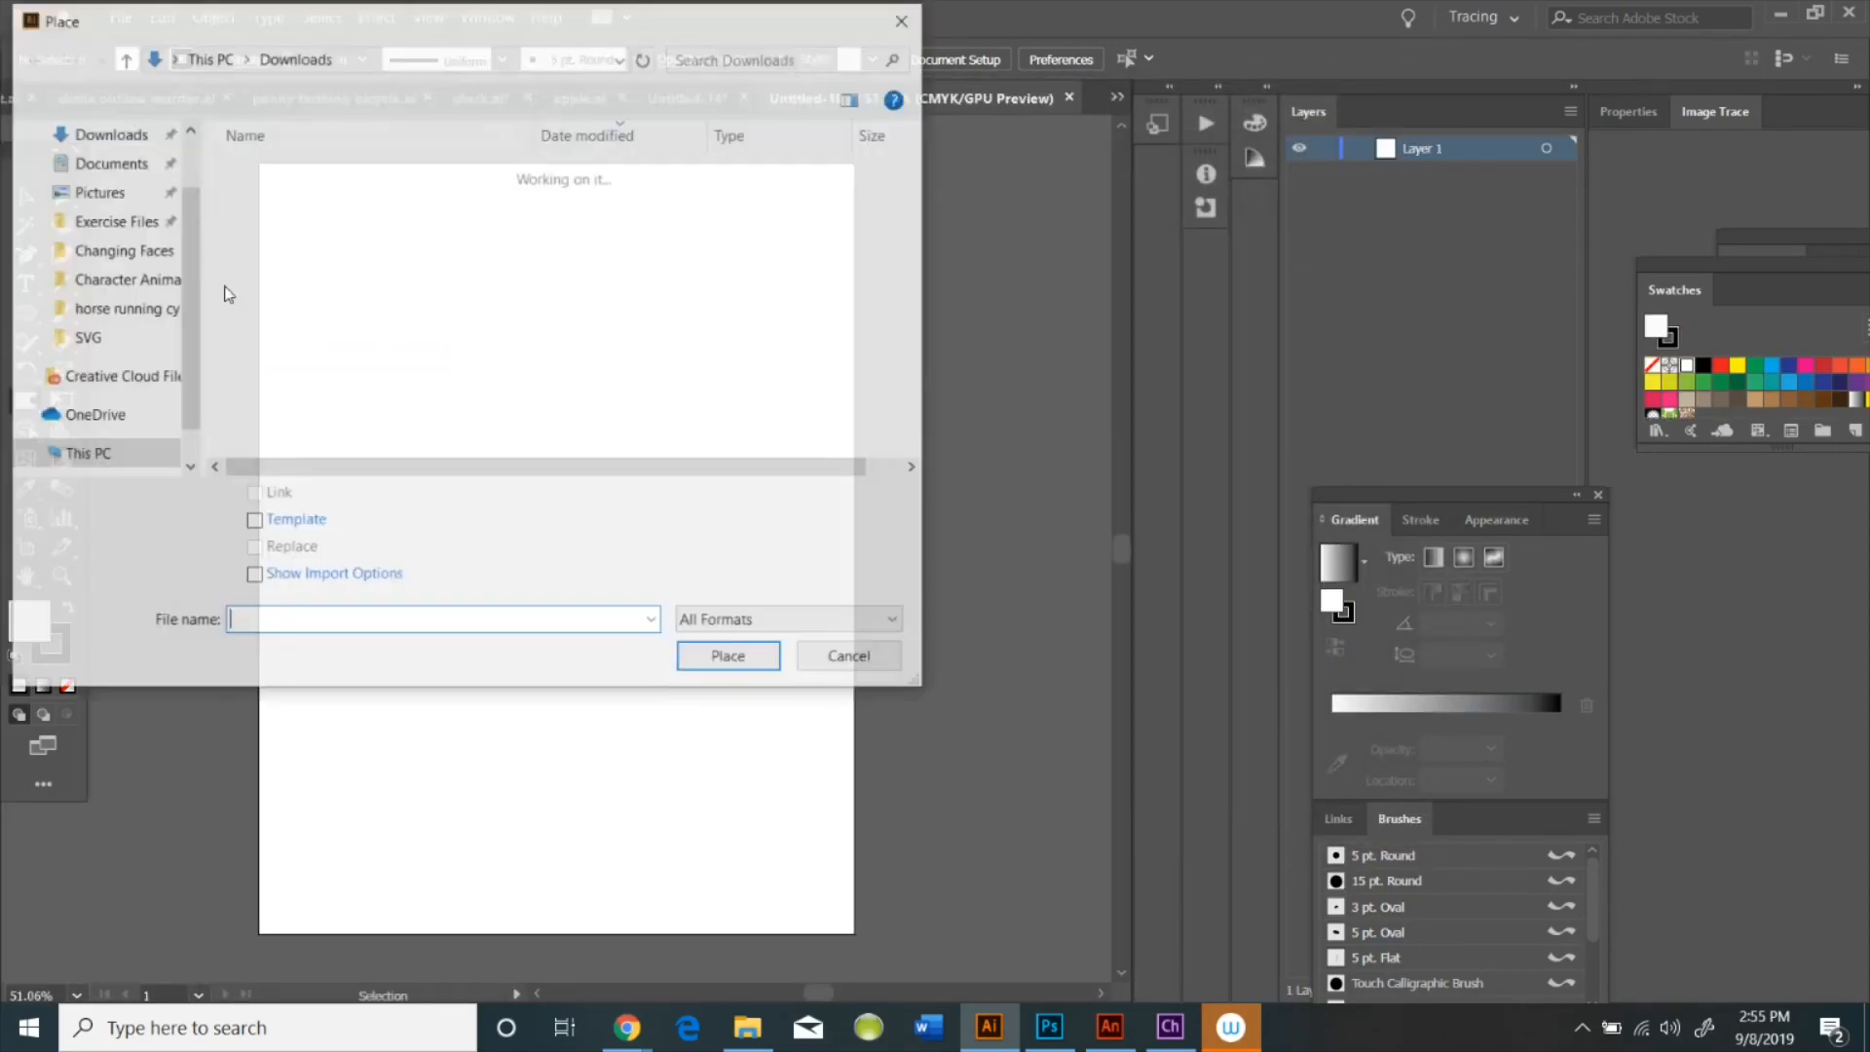
pyautogui.click(265, 200)
pyautogui.click(730, 658)
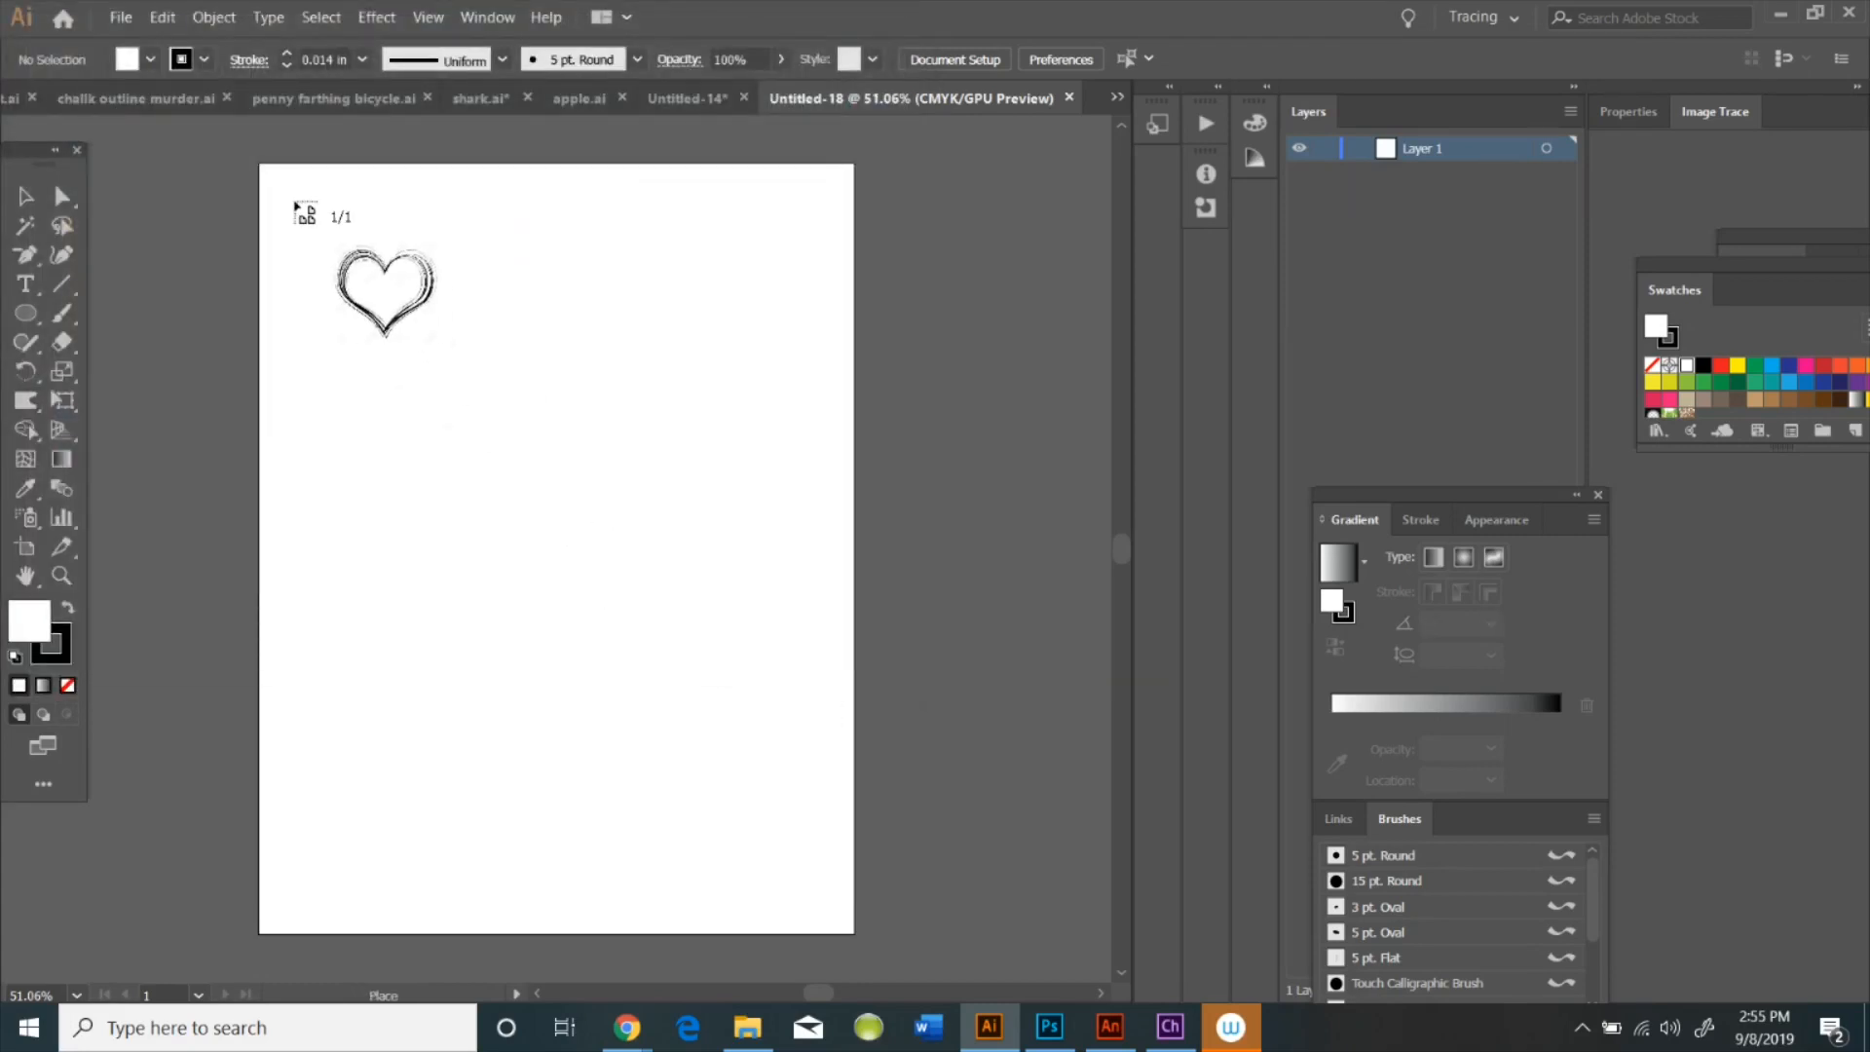
pyautogui.click(284, 204)
# Scale the placed heart image proportionally to about 545 × 545 pt so it spans most of the artboard's width, and deselect it
pyautogui.hotkey('shift', 'r')
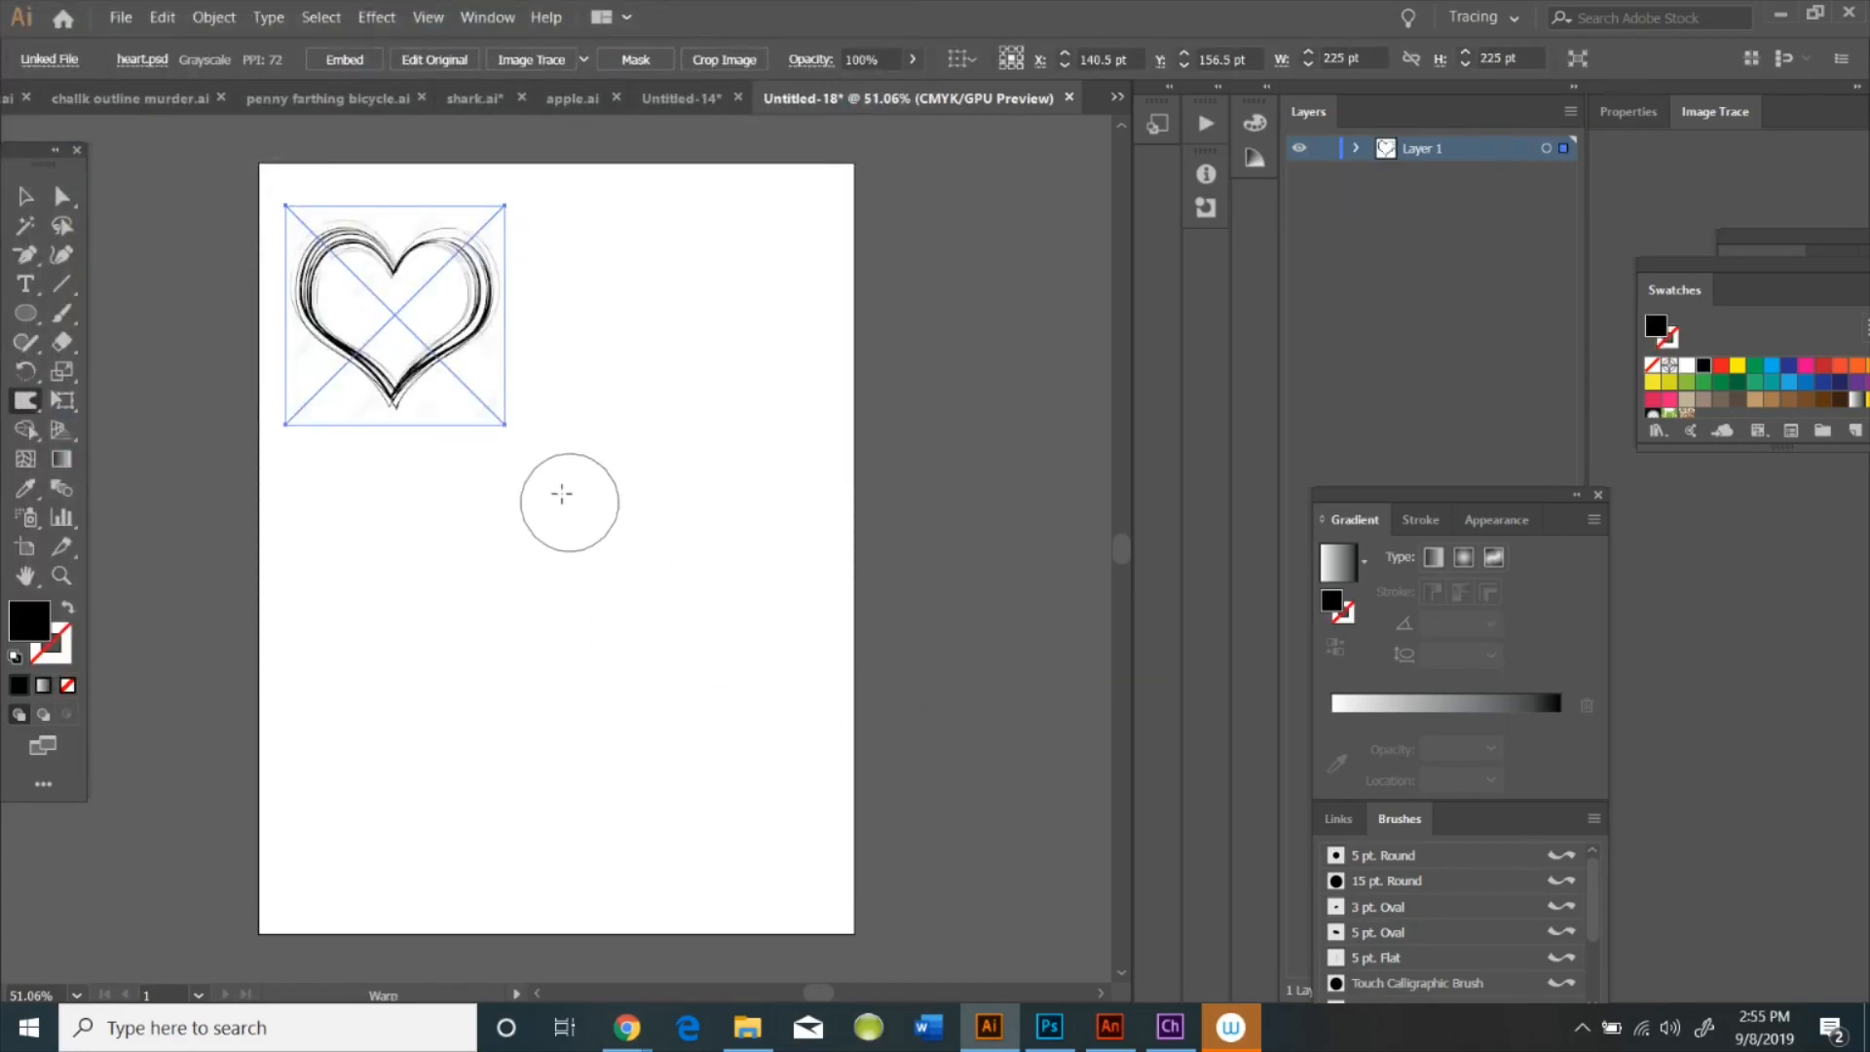
pyautogui.click(61, 196)
pyautogui.press('v')
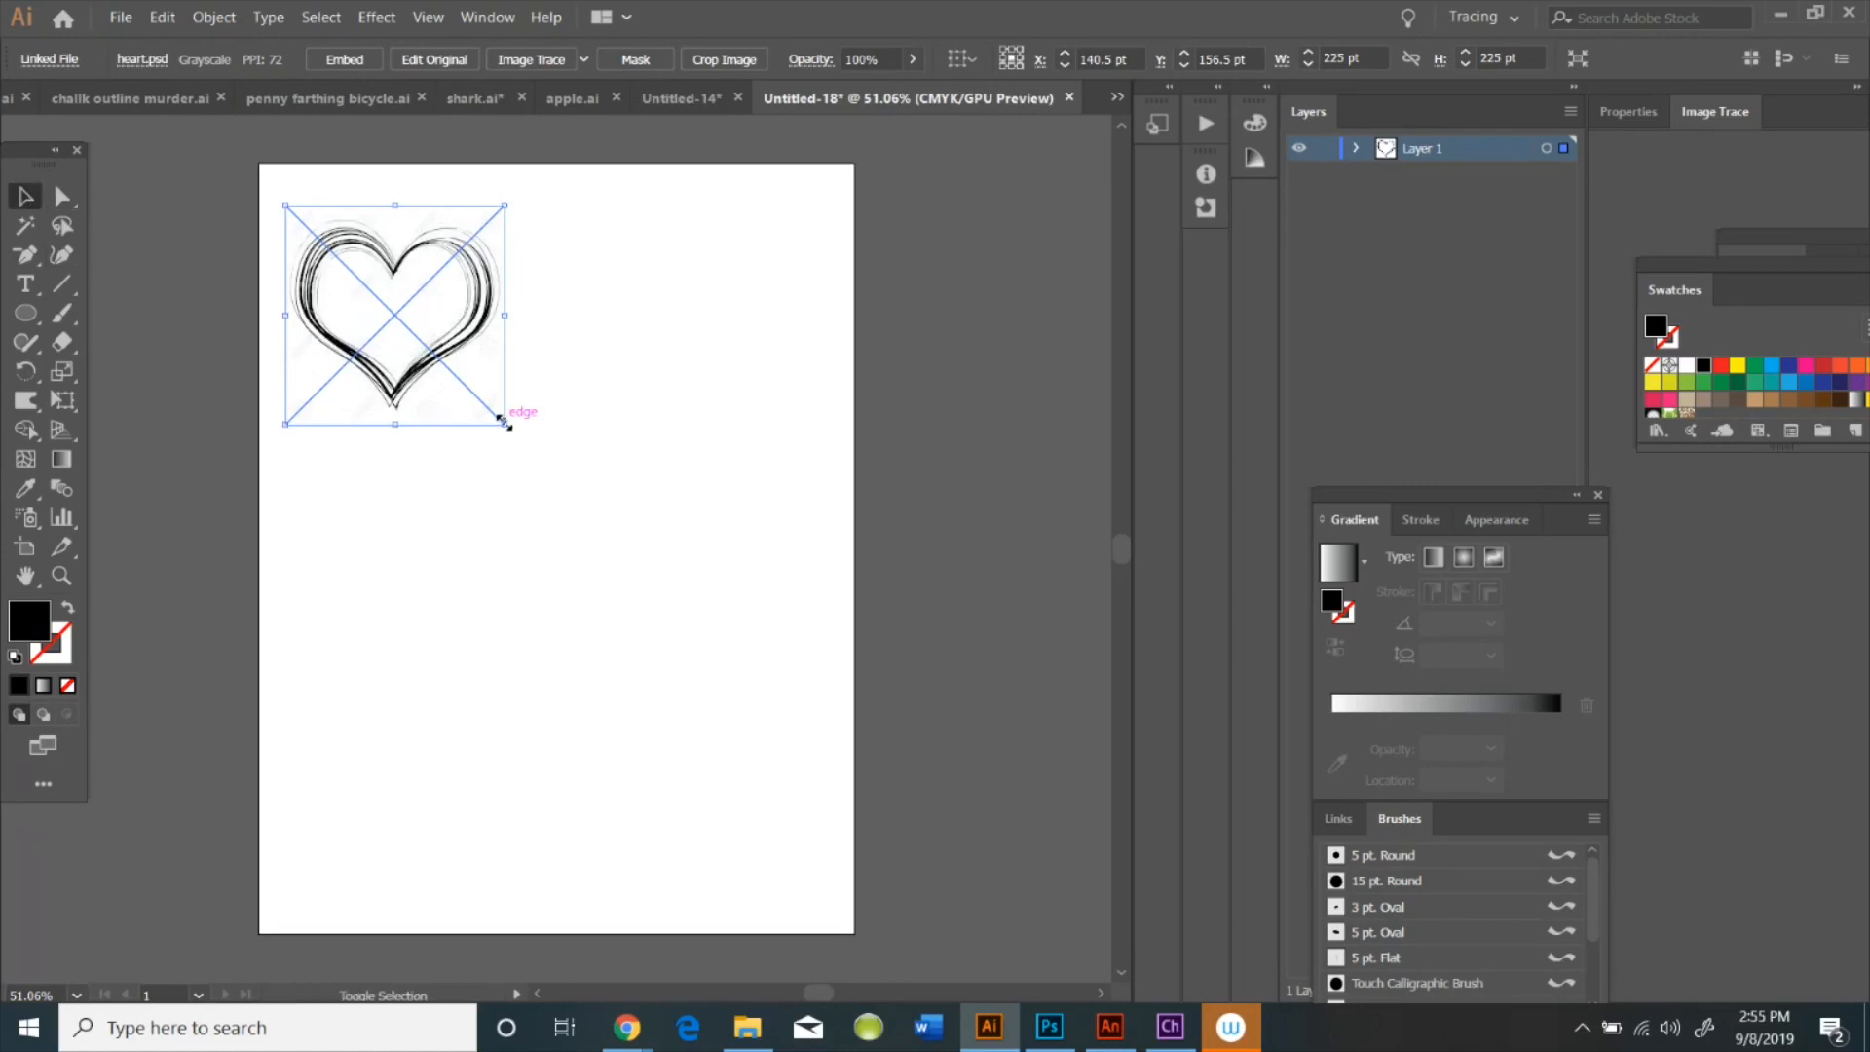
pyautogui.moveTo(505, 424); pyautogui.dragTo(911, 740)
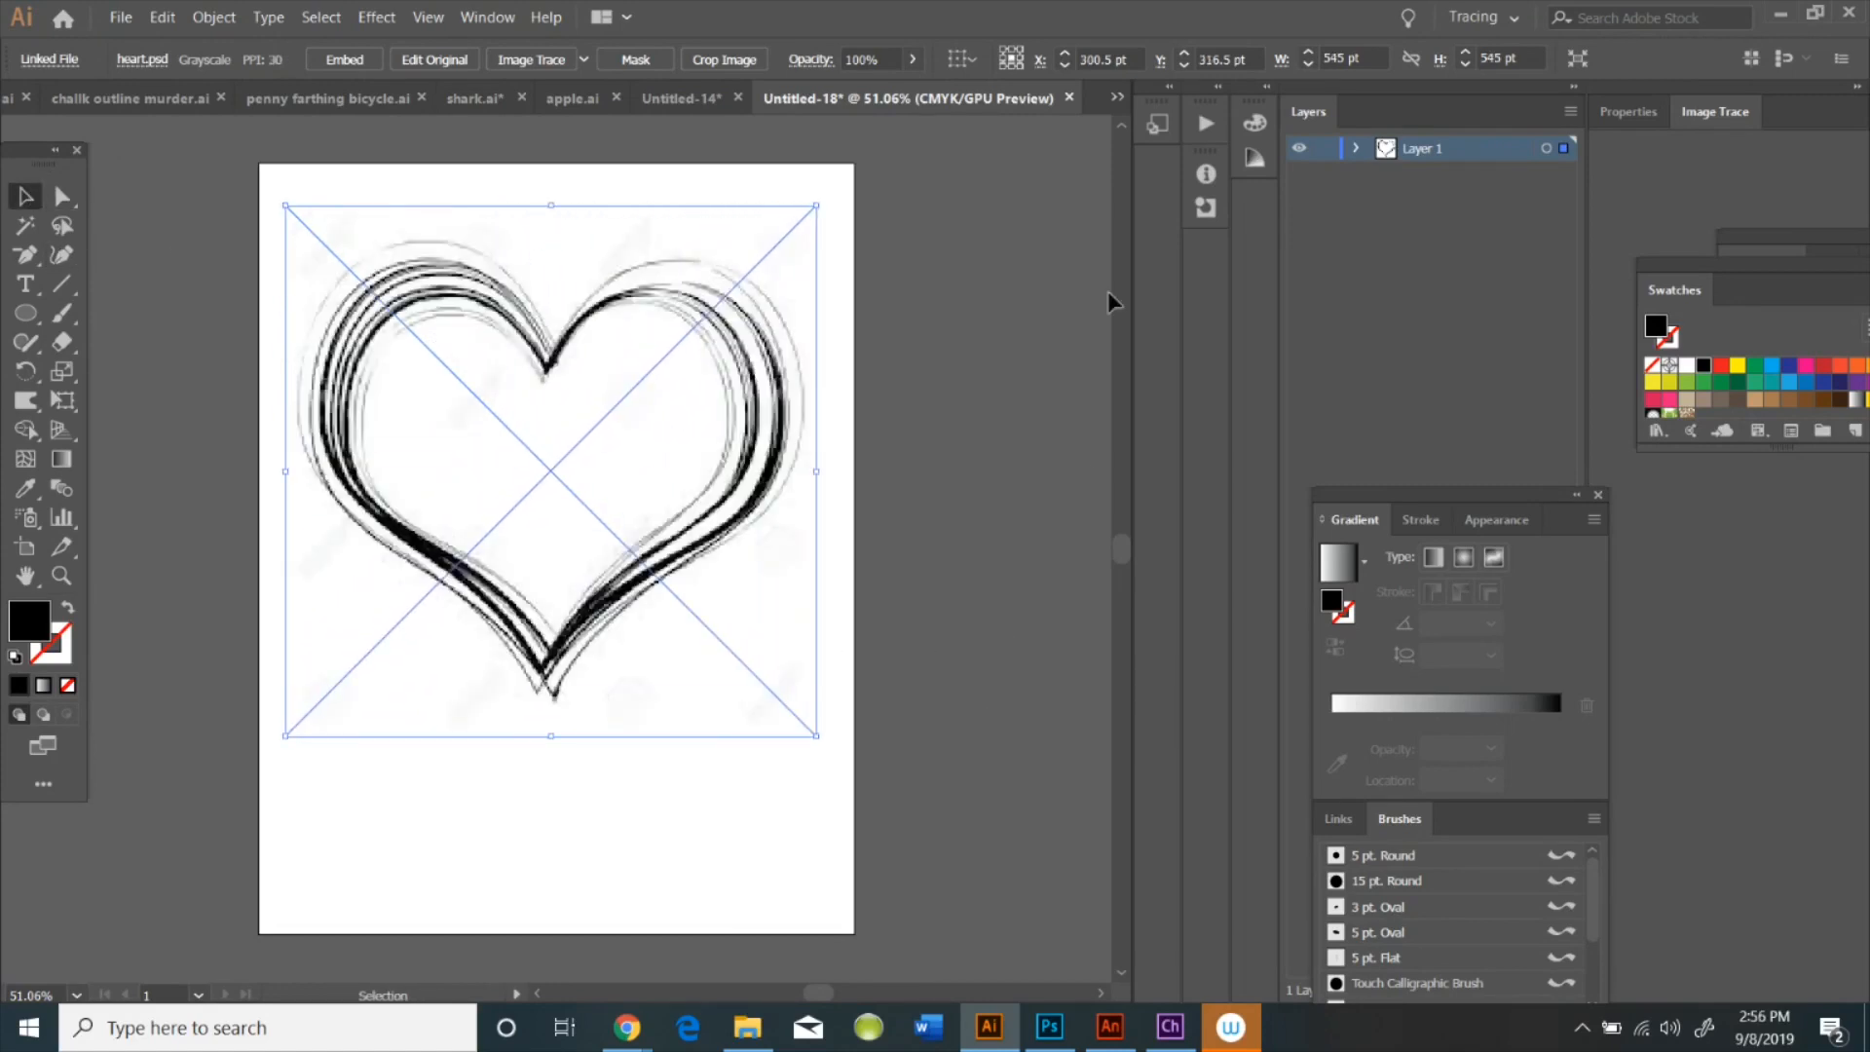
pyautogui.click(938, 200)
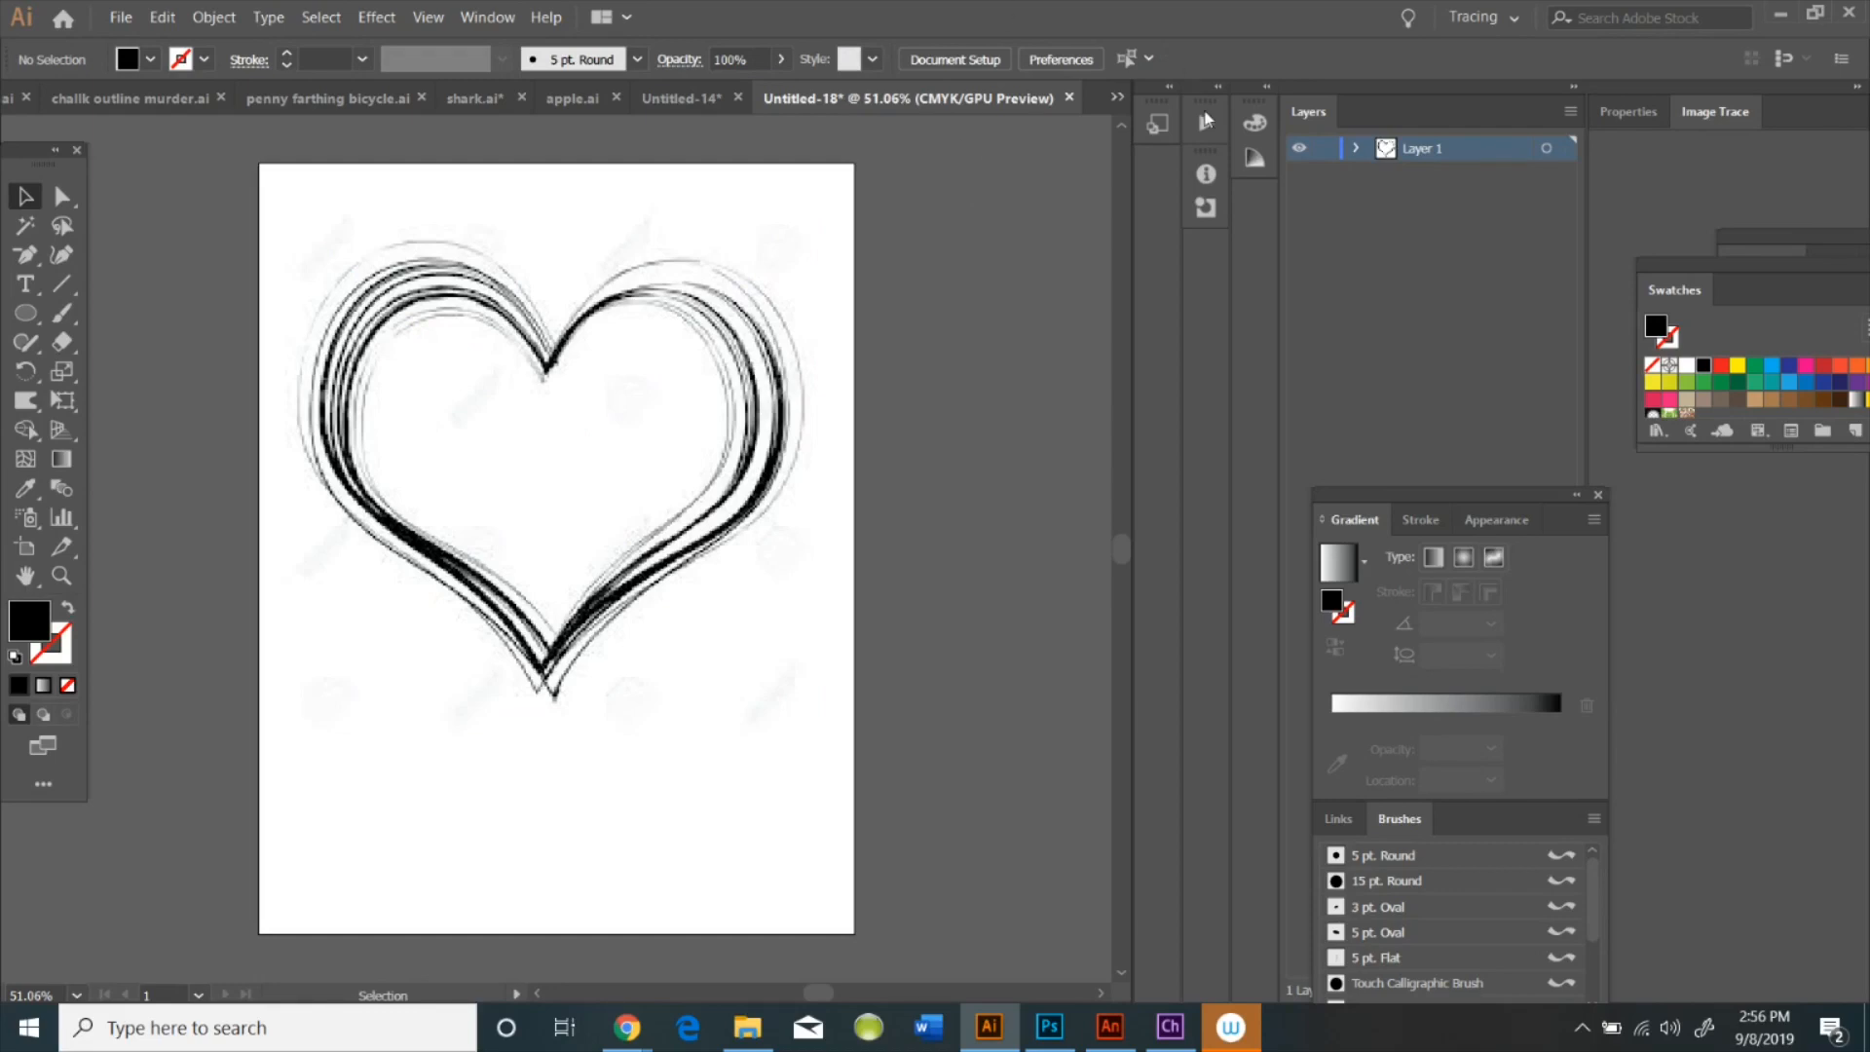
# Add a new layer above the heart image's layer, keeping the default layer options
pyautogui.click(1570, 111)
pyautogui.click(1479, 117)
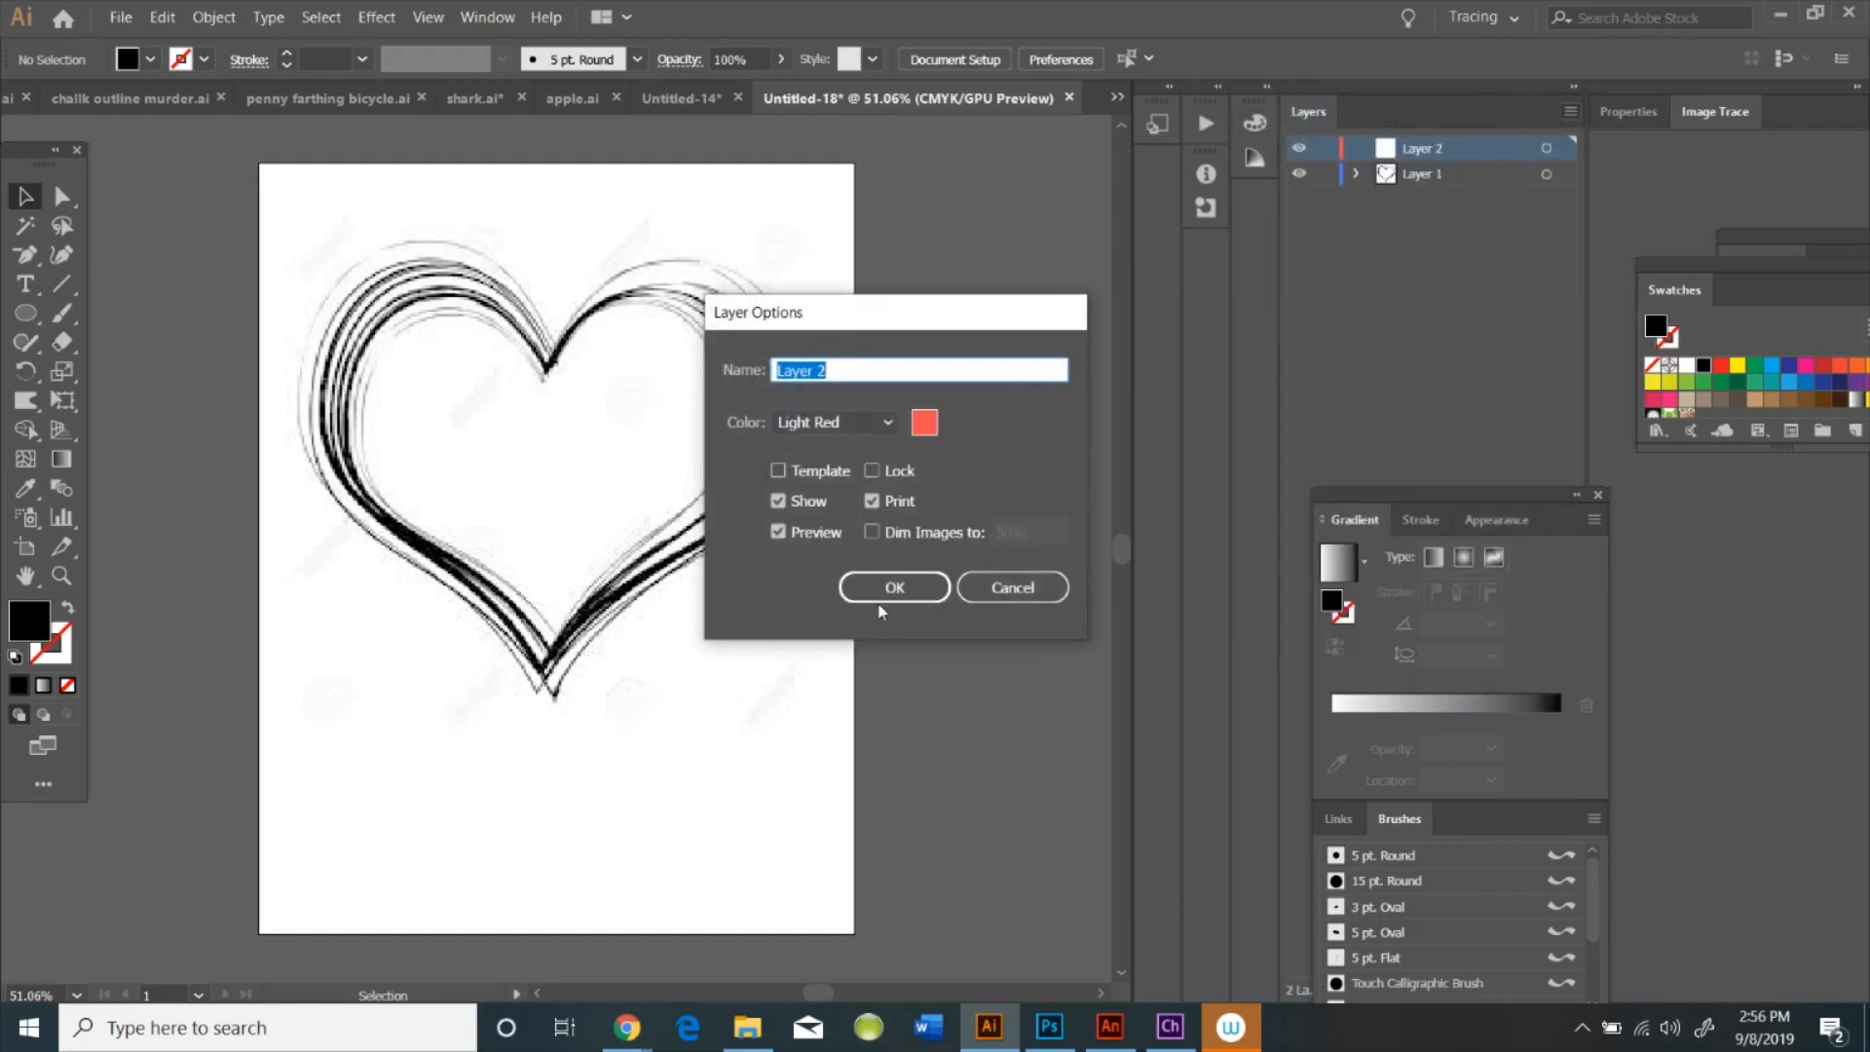
pyautogui.click(881, 588)
# Trace the right half of the heart with the Pen tool, from the top notch around to the bottom tip
pyautogui.moveTo(32, 261); pyautogui.dragTo(108, 263)
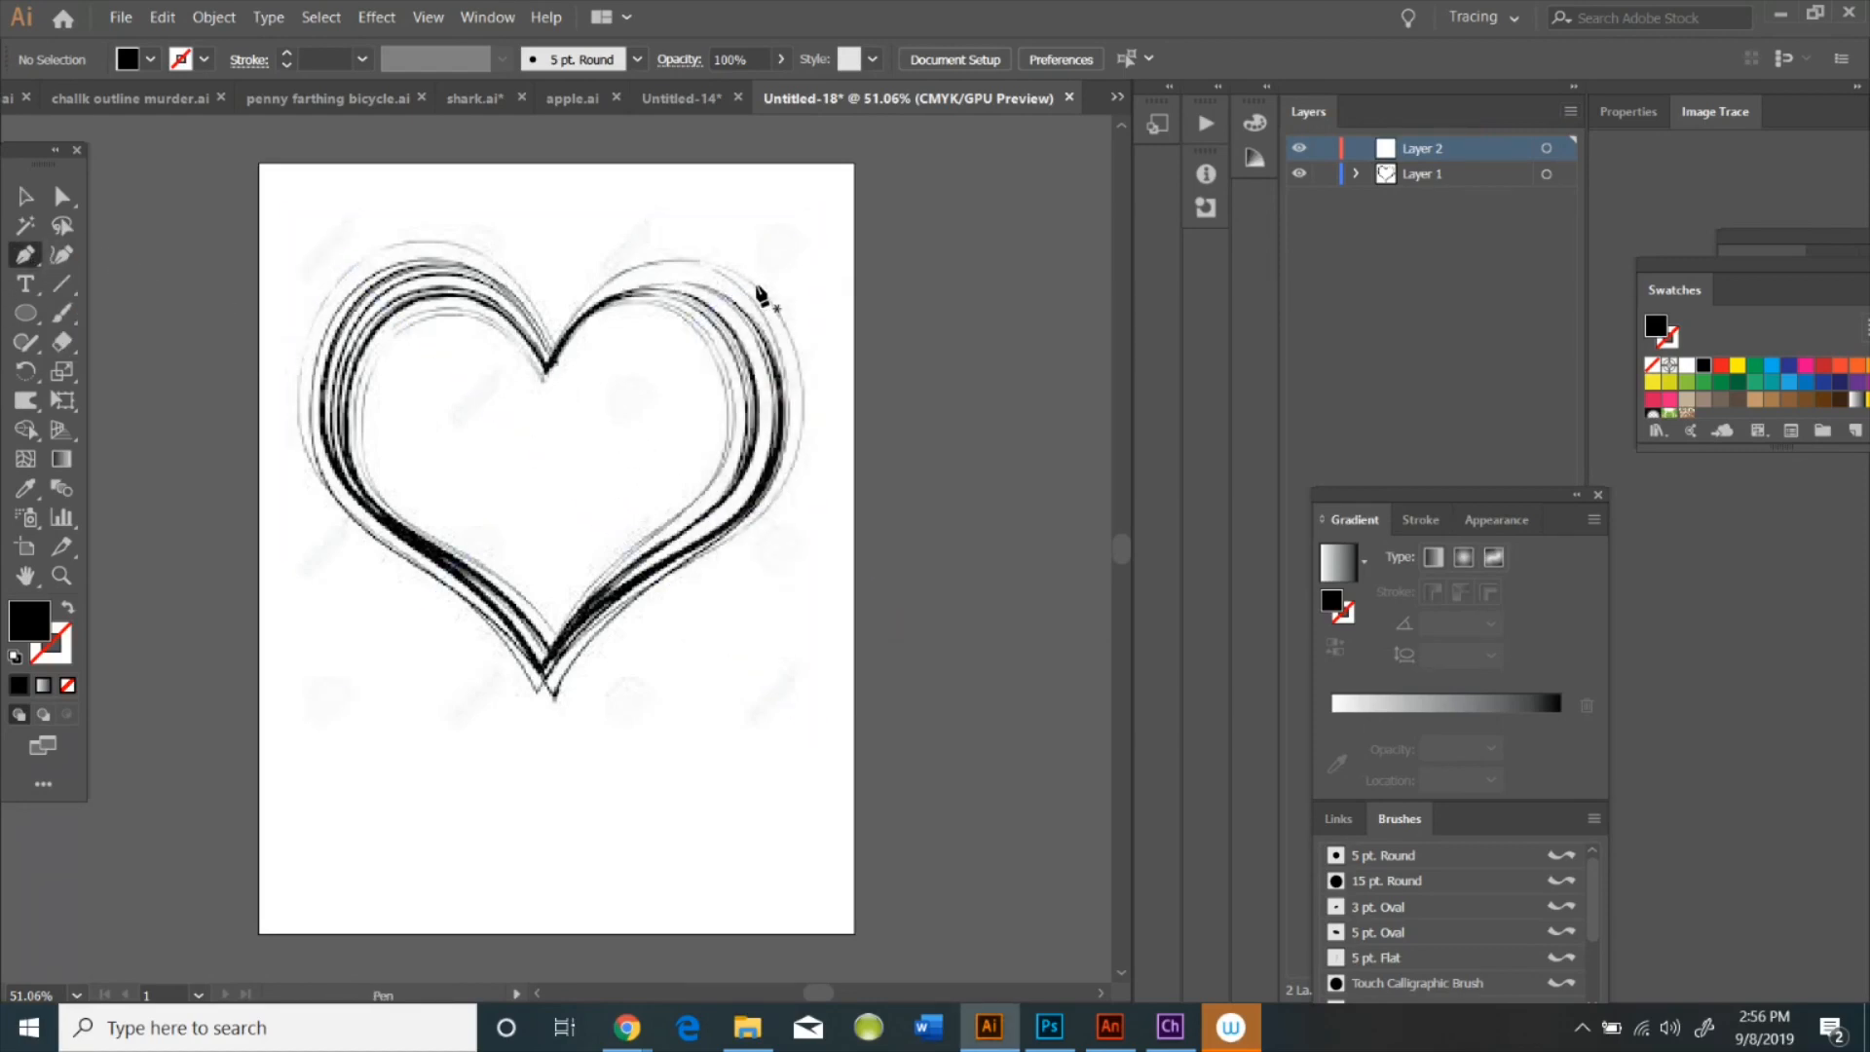
pyautogui.click(548, 373)
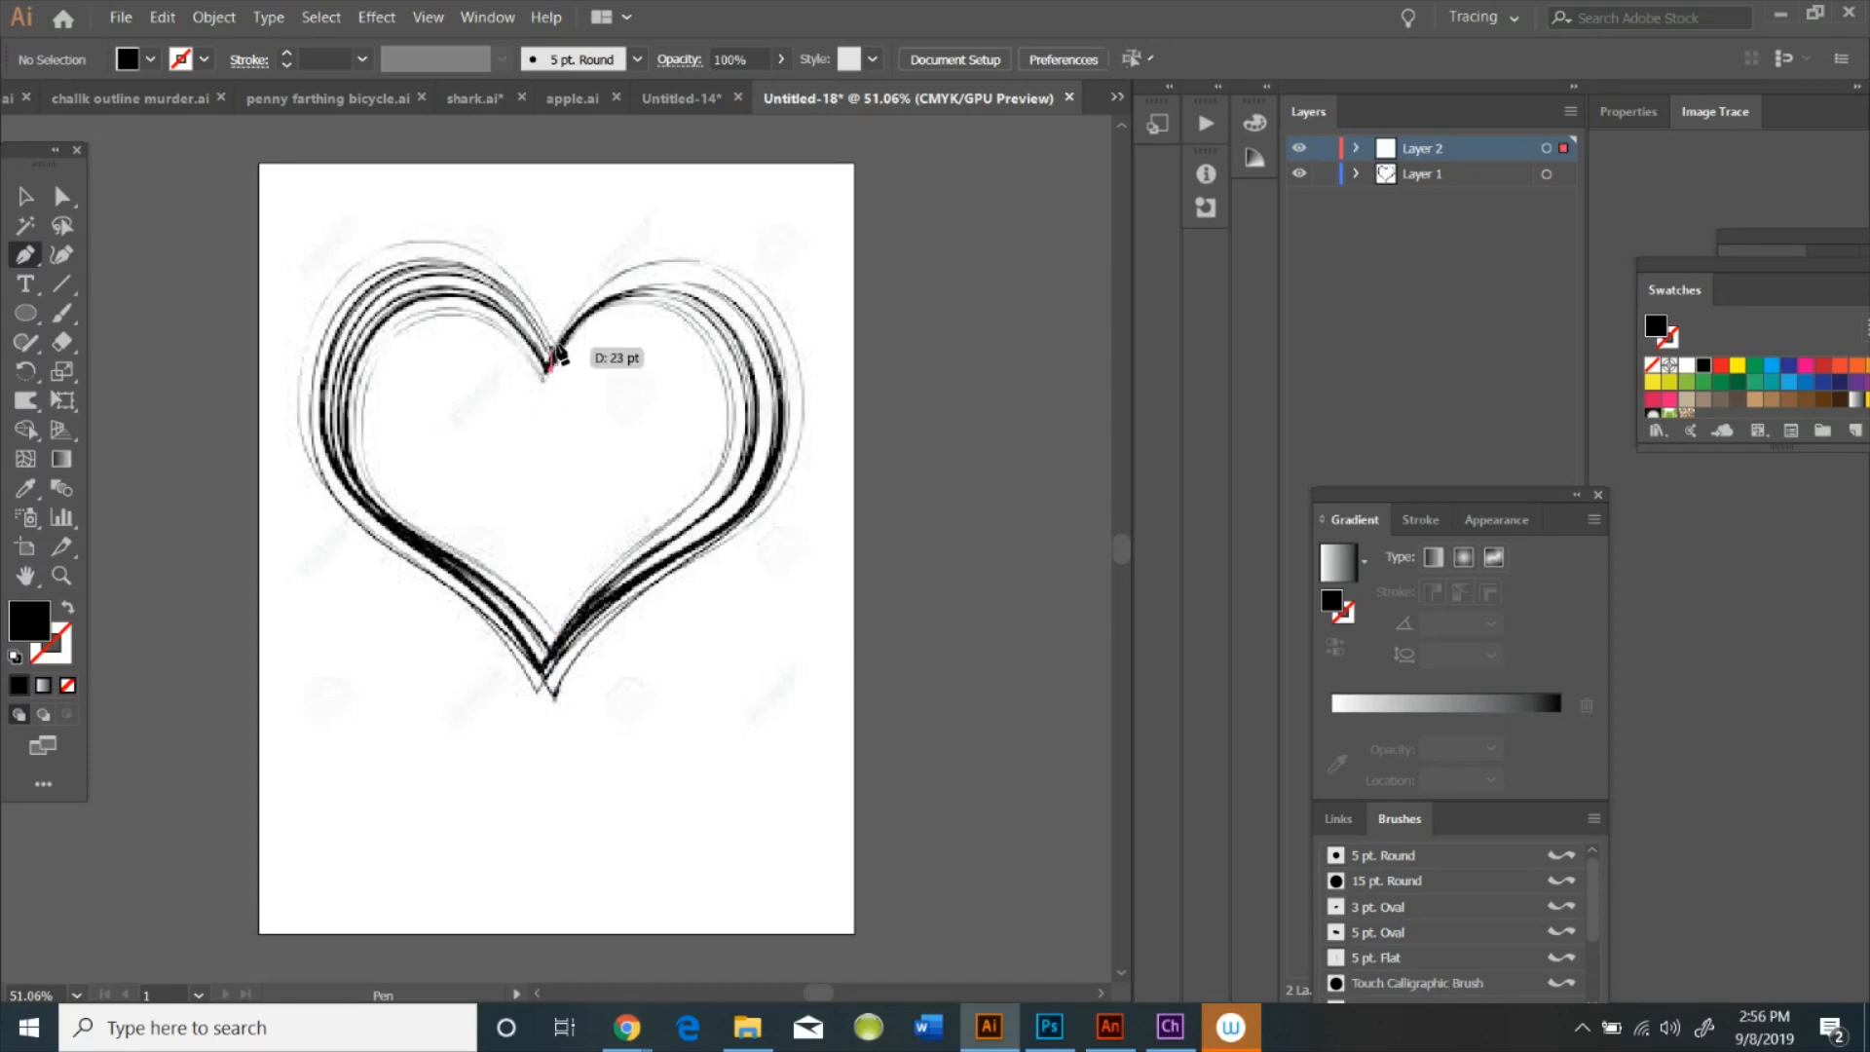
pyautogui.moveTo(600, 301); pyautogui.dragTo(703, 295)
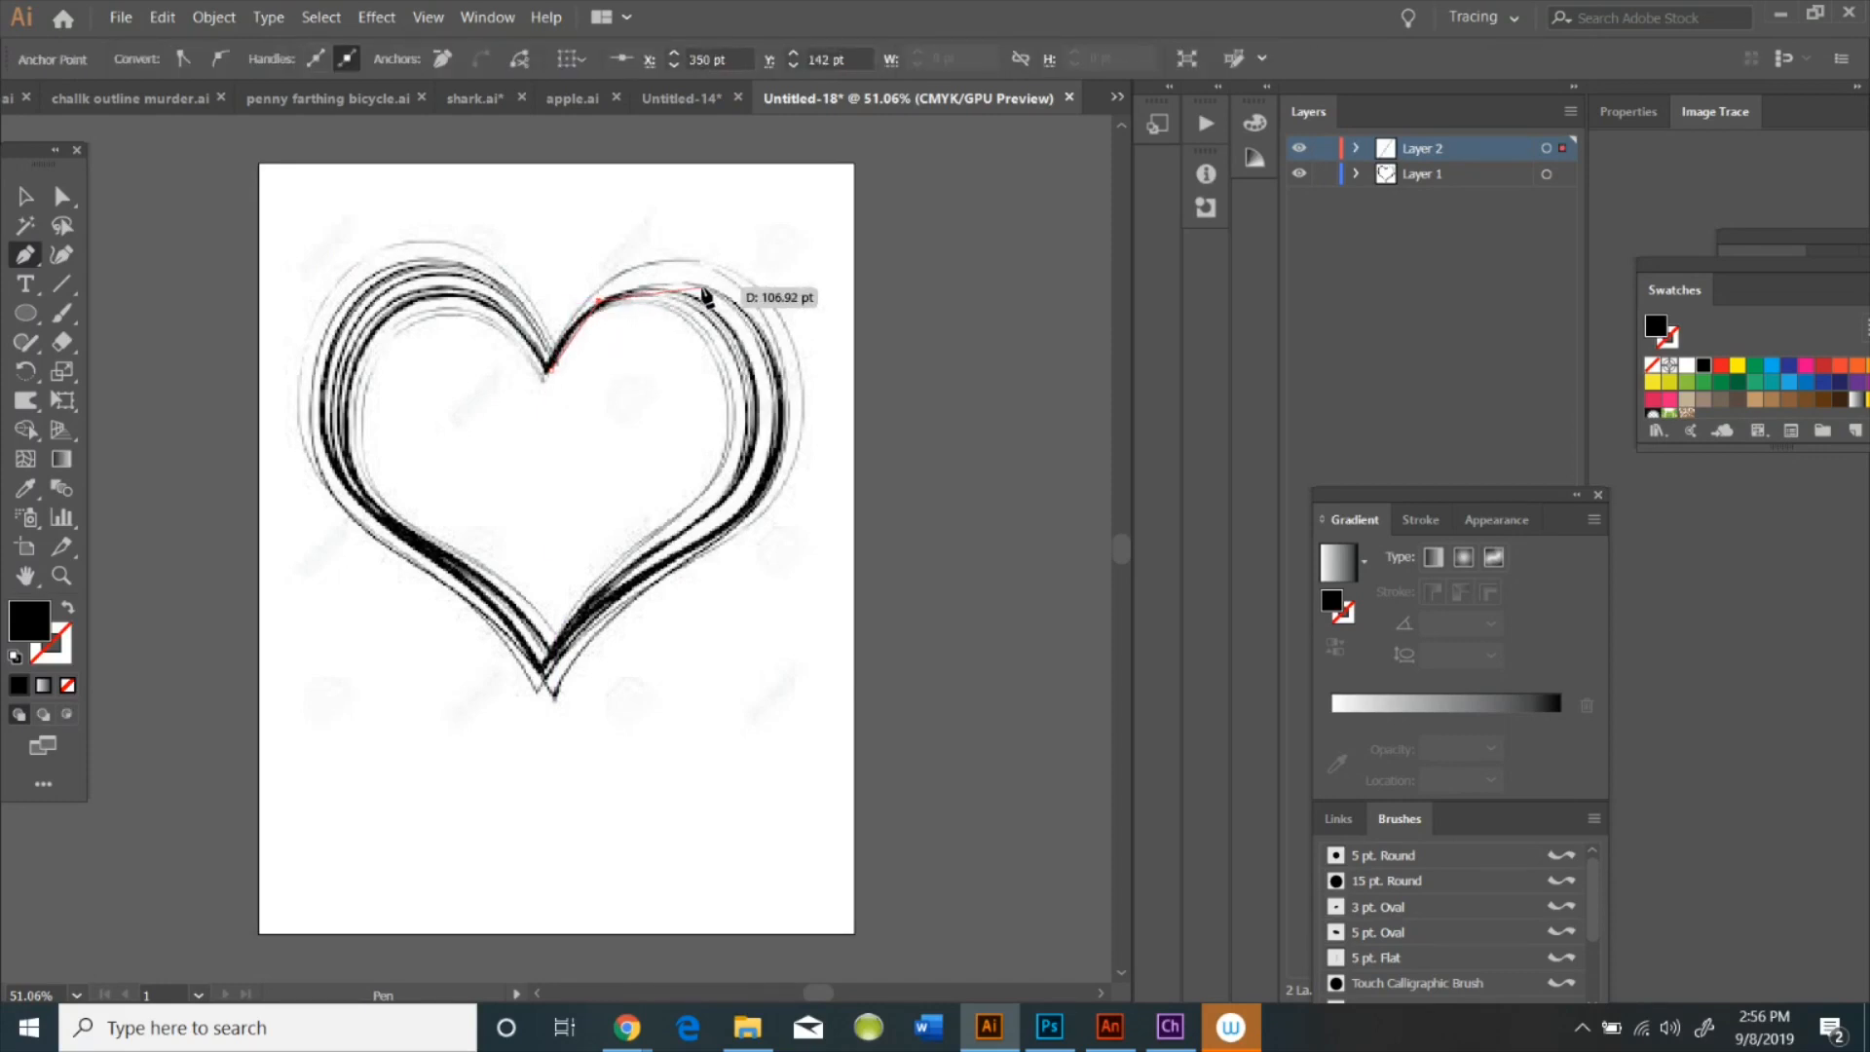
pyautogui.click(701, 289)
pyautogui.click(764, 336)
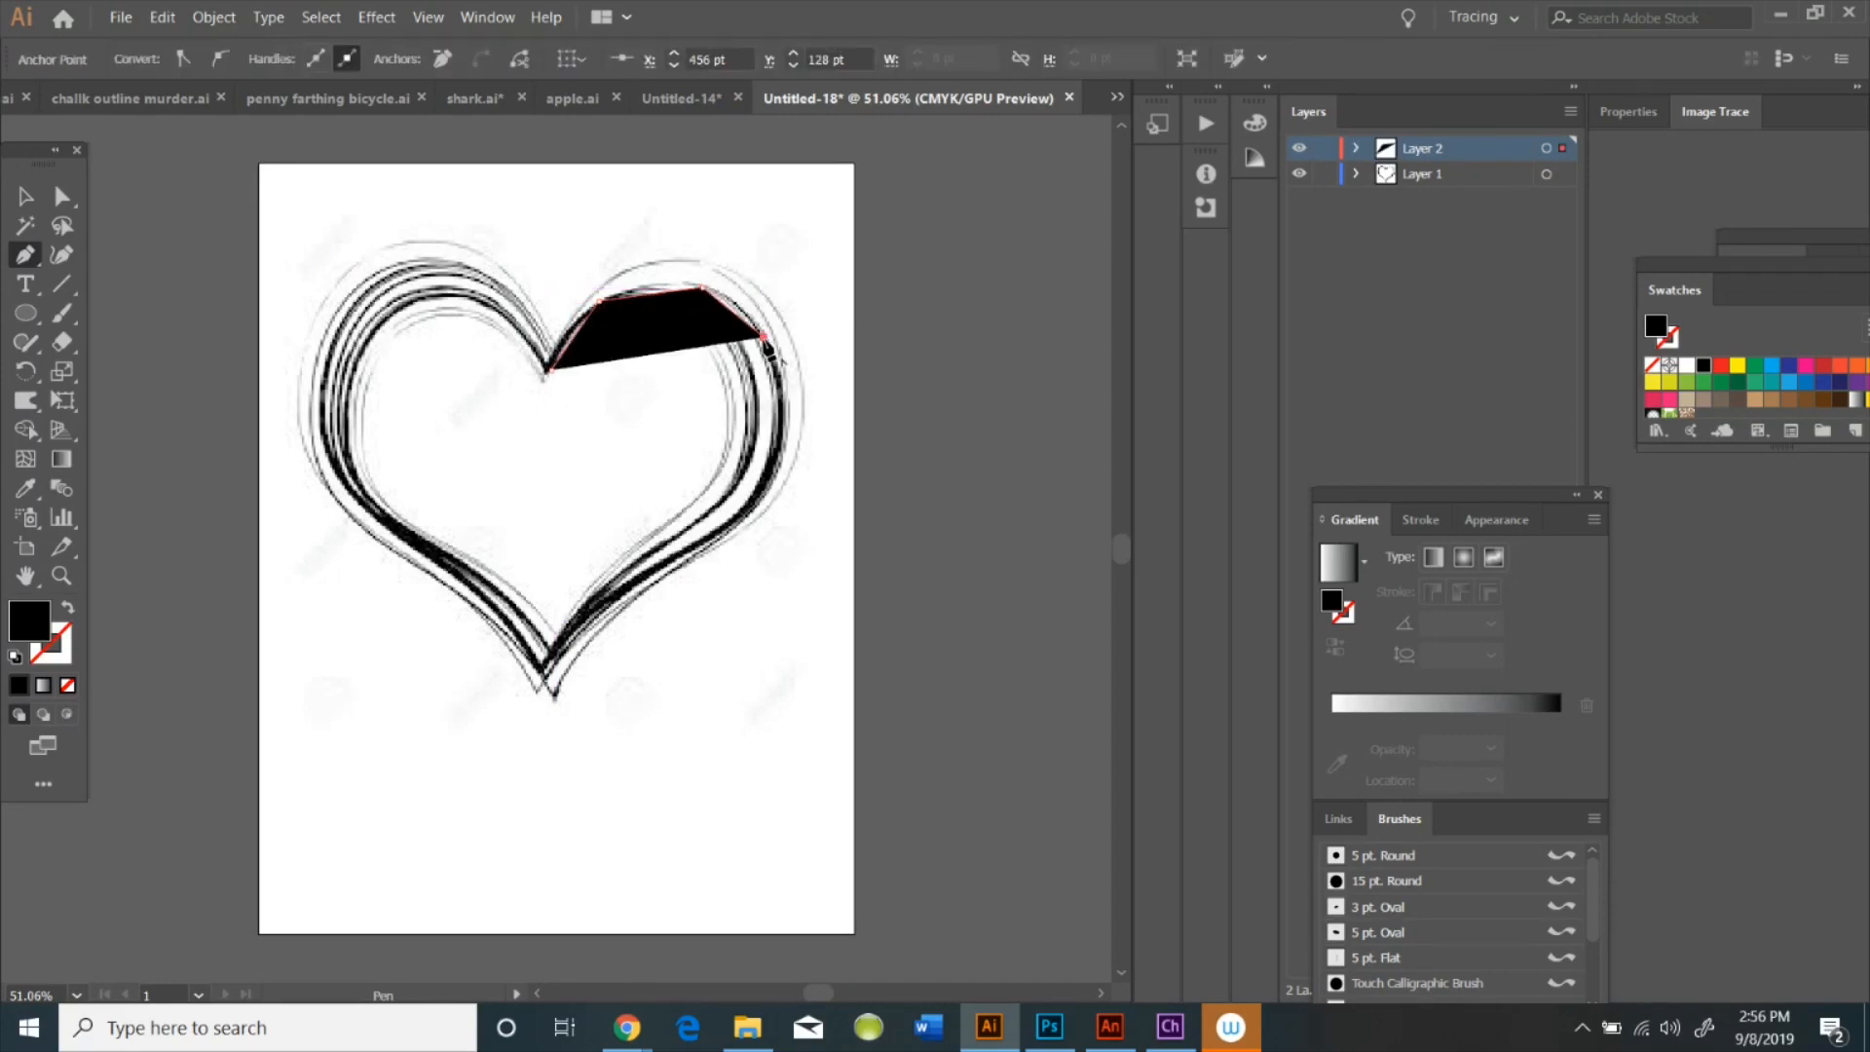
pyautogui.click(779, 414)
pyautogui.click(768, 480)
pyautogui.click(736, 526)
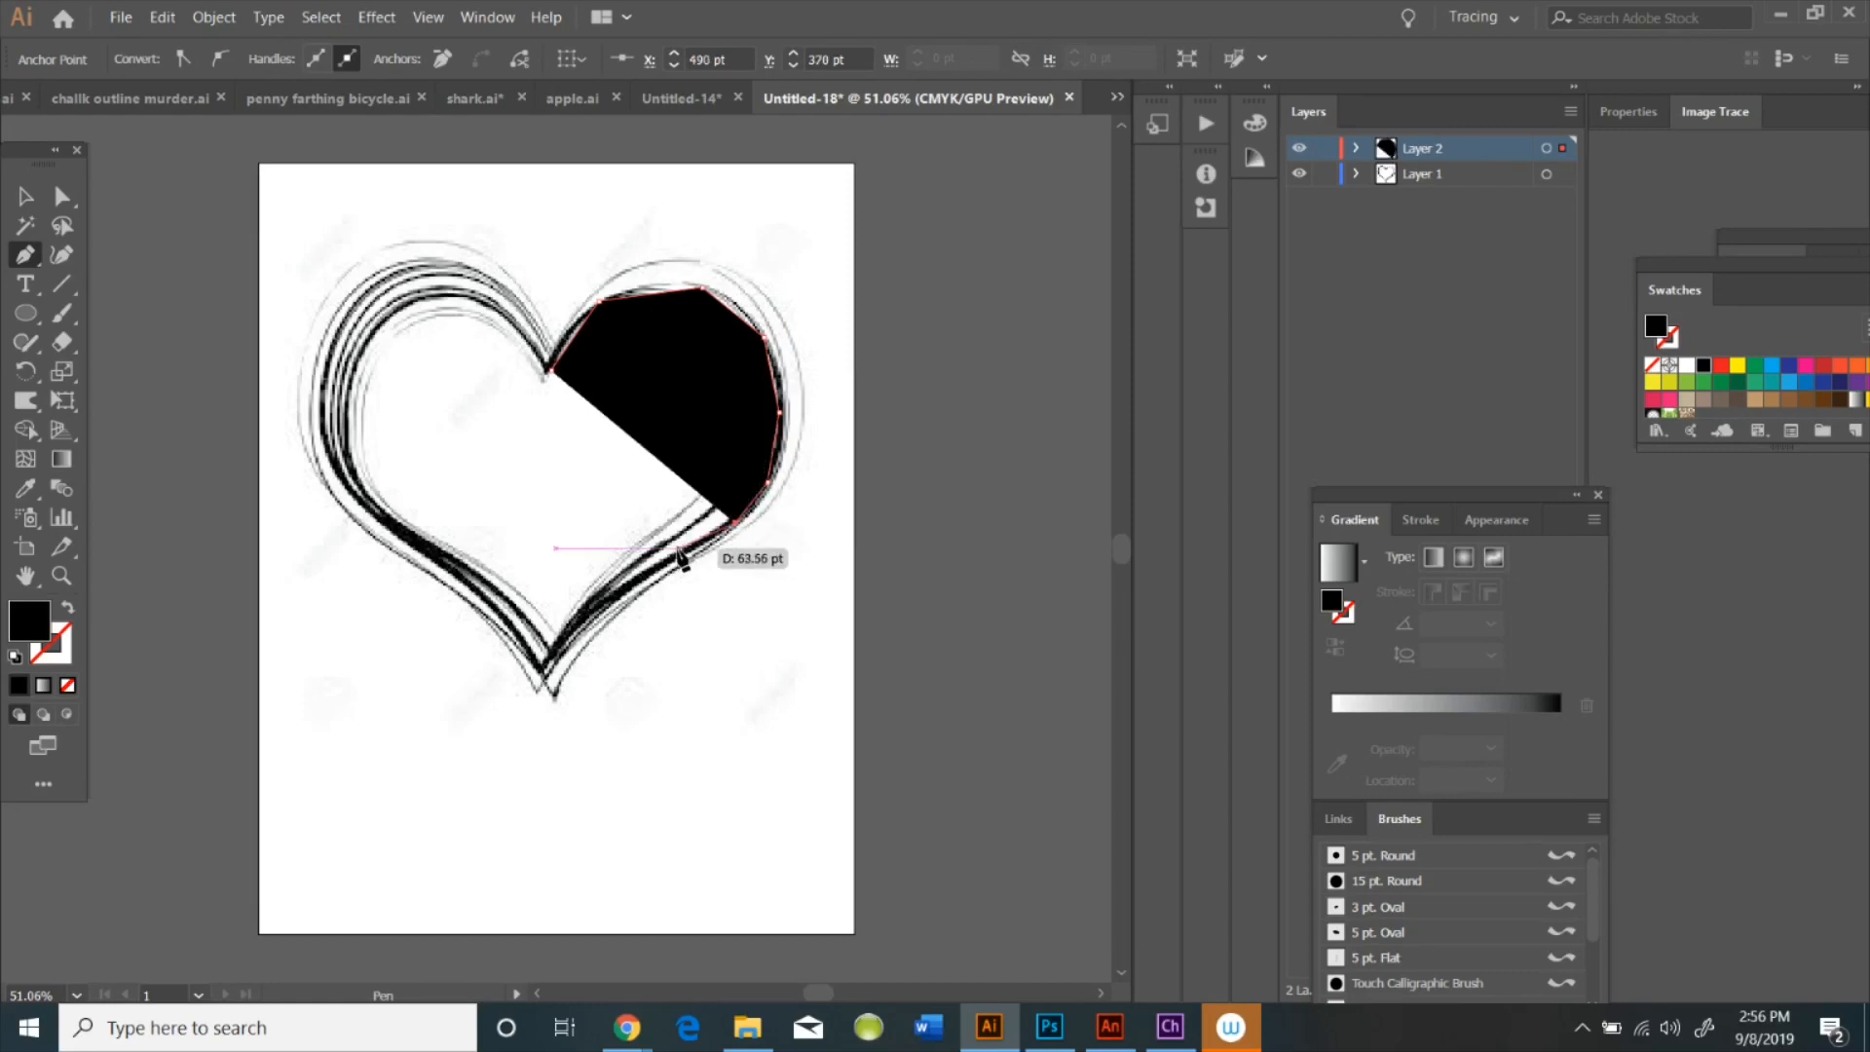
pyautogui.click(672, 557)
pyautogui.click(623, 586)
pyautogui.click(578, 638)
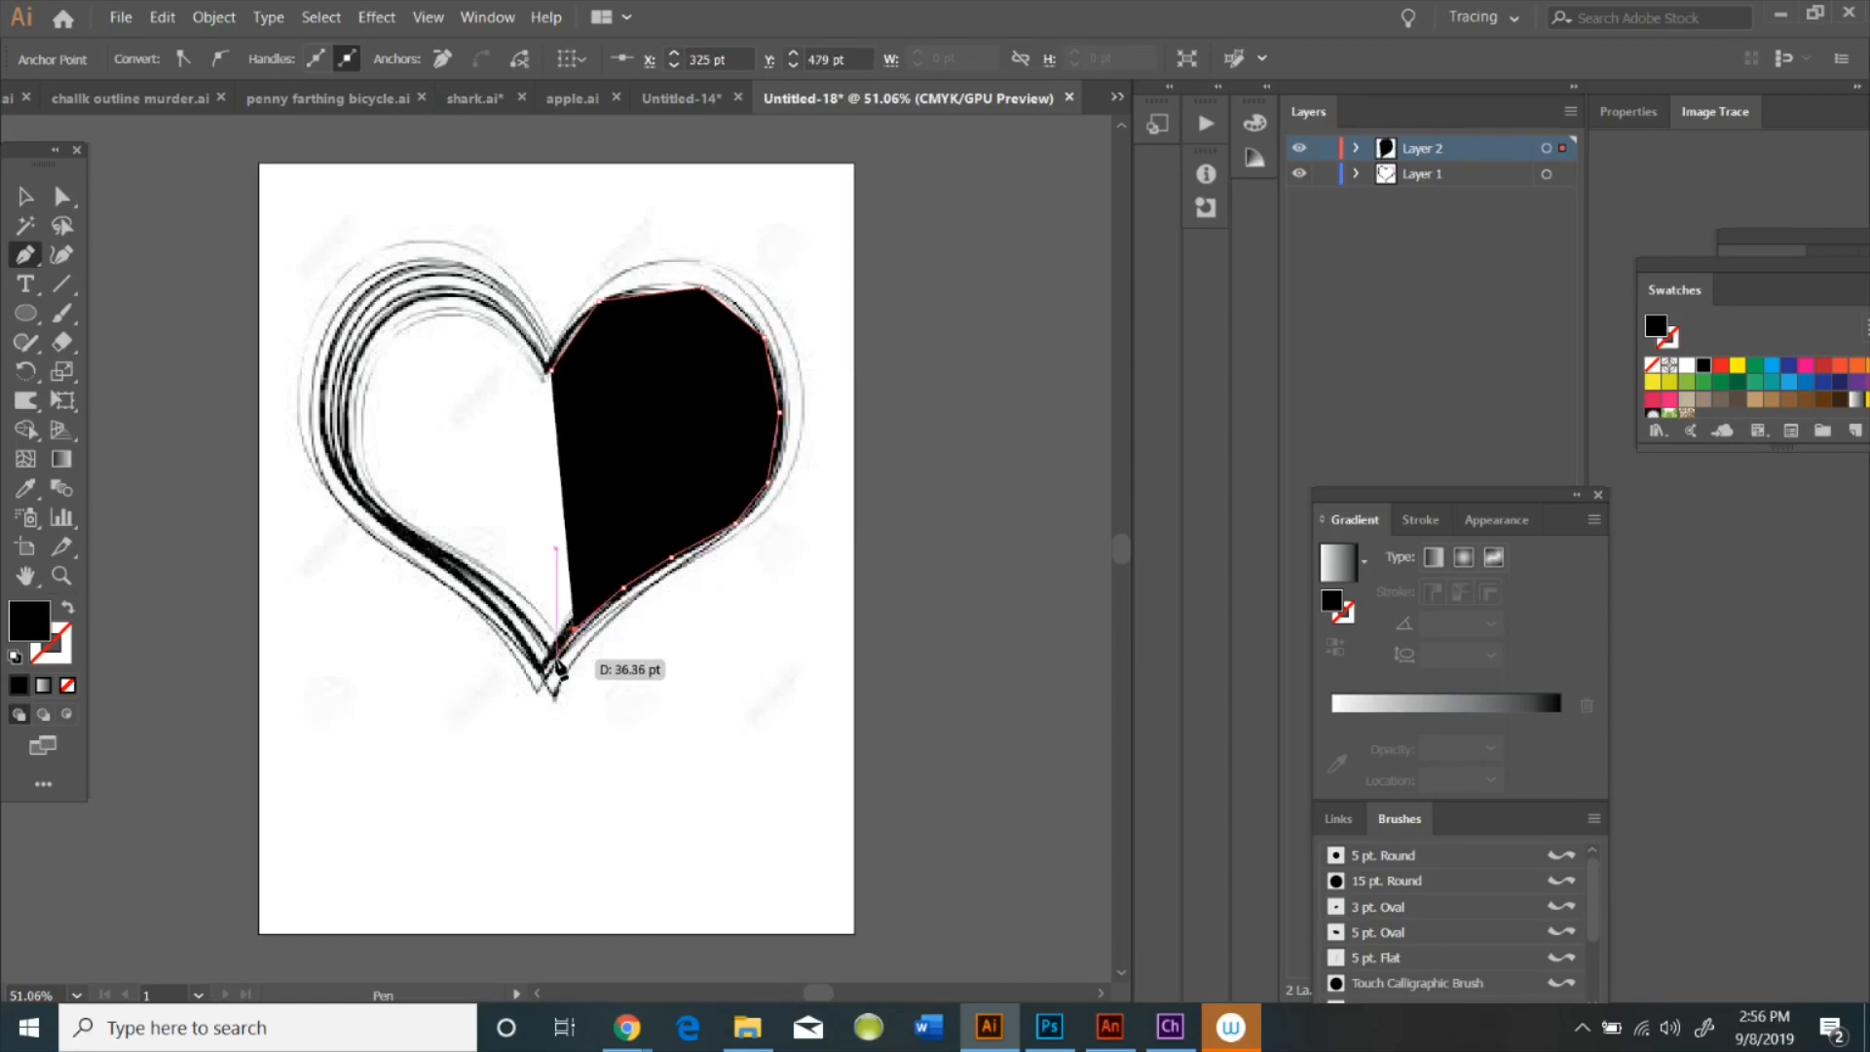
pyautogui.click(543, 670)
# Trace the left half of the heart up from the bottom tip and close the path at the top notch
pyautogui.click(499, 613)
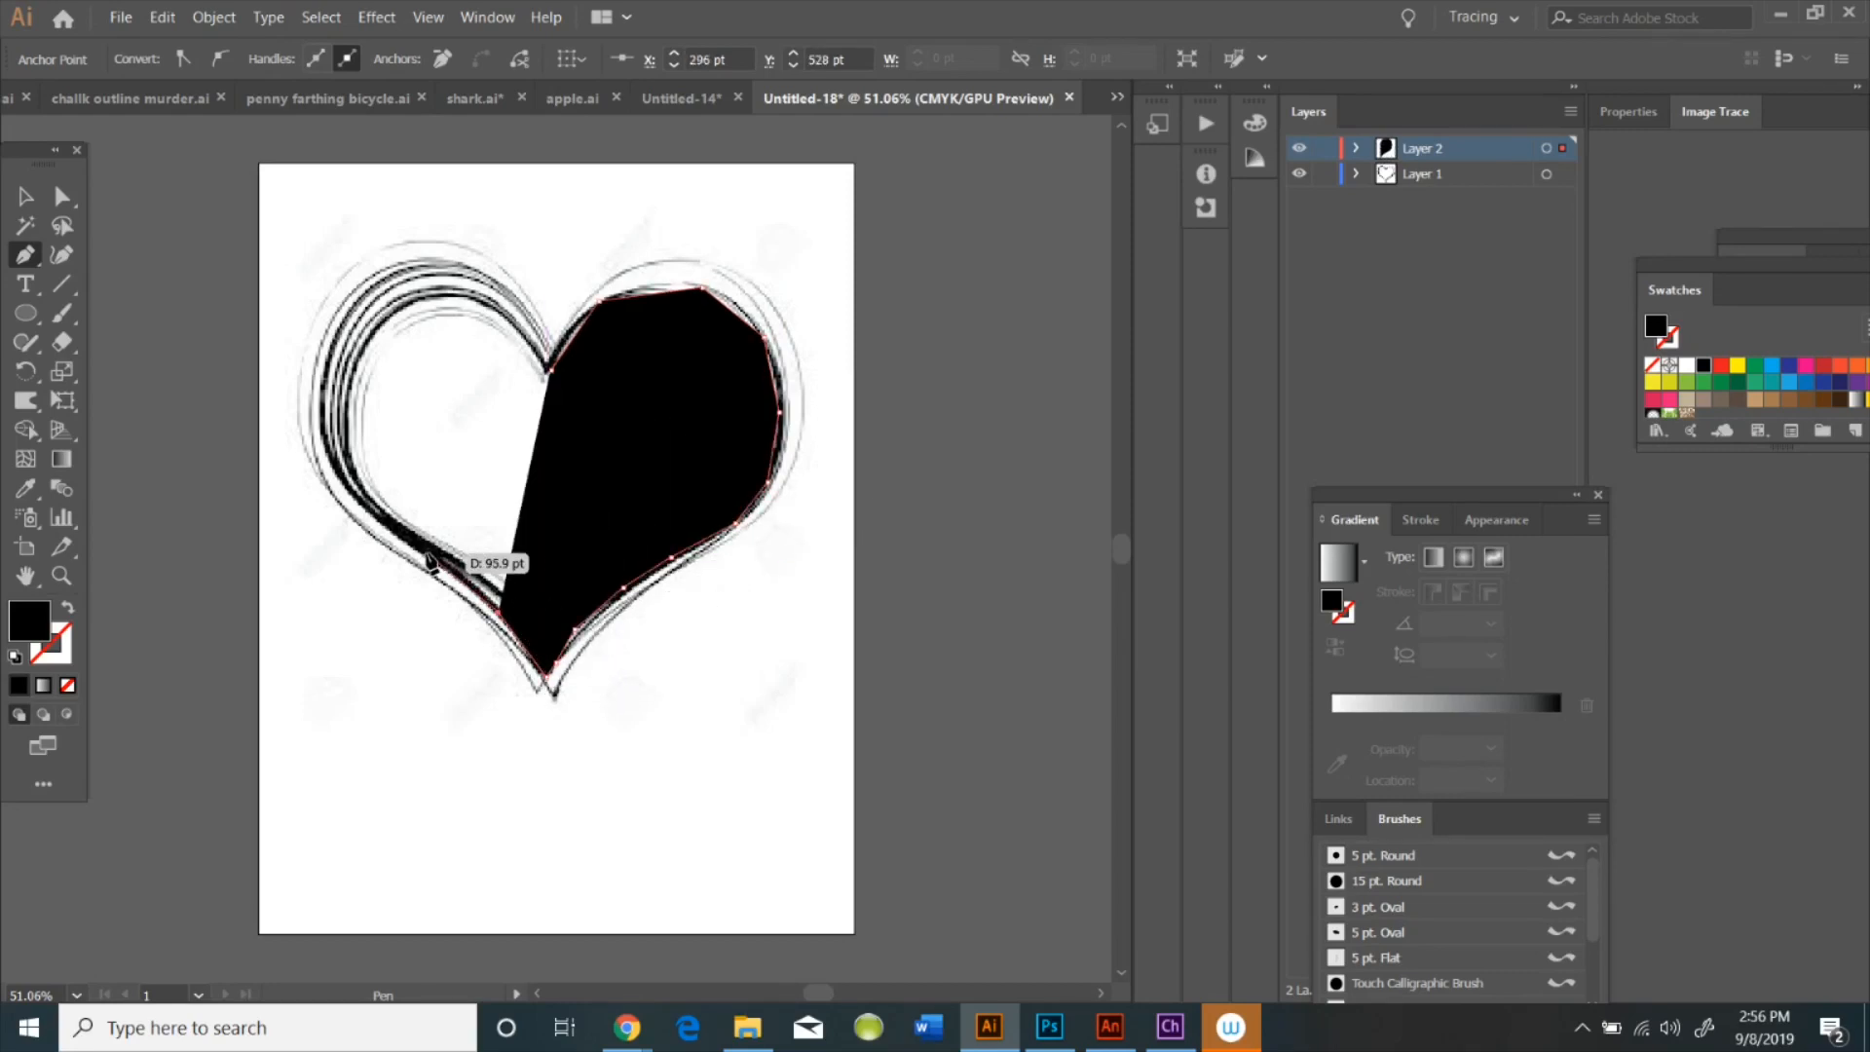
pyautogui.click(428, 554)
pyautogui.click(370, 509)
pyautogui.click(329, 450)
pyautogui.click(323, 370)
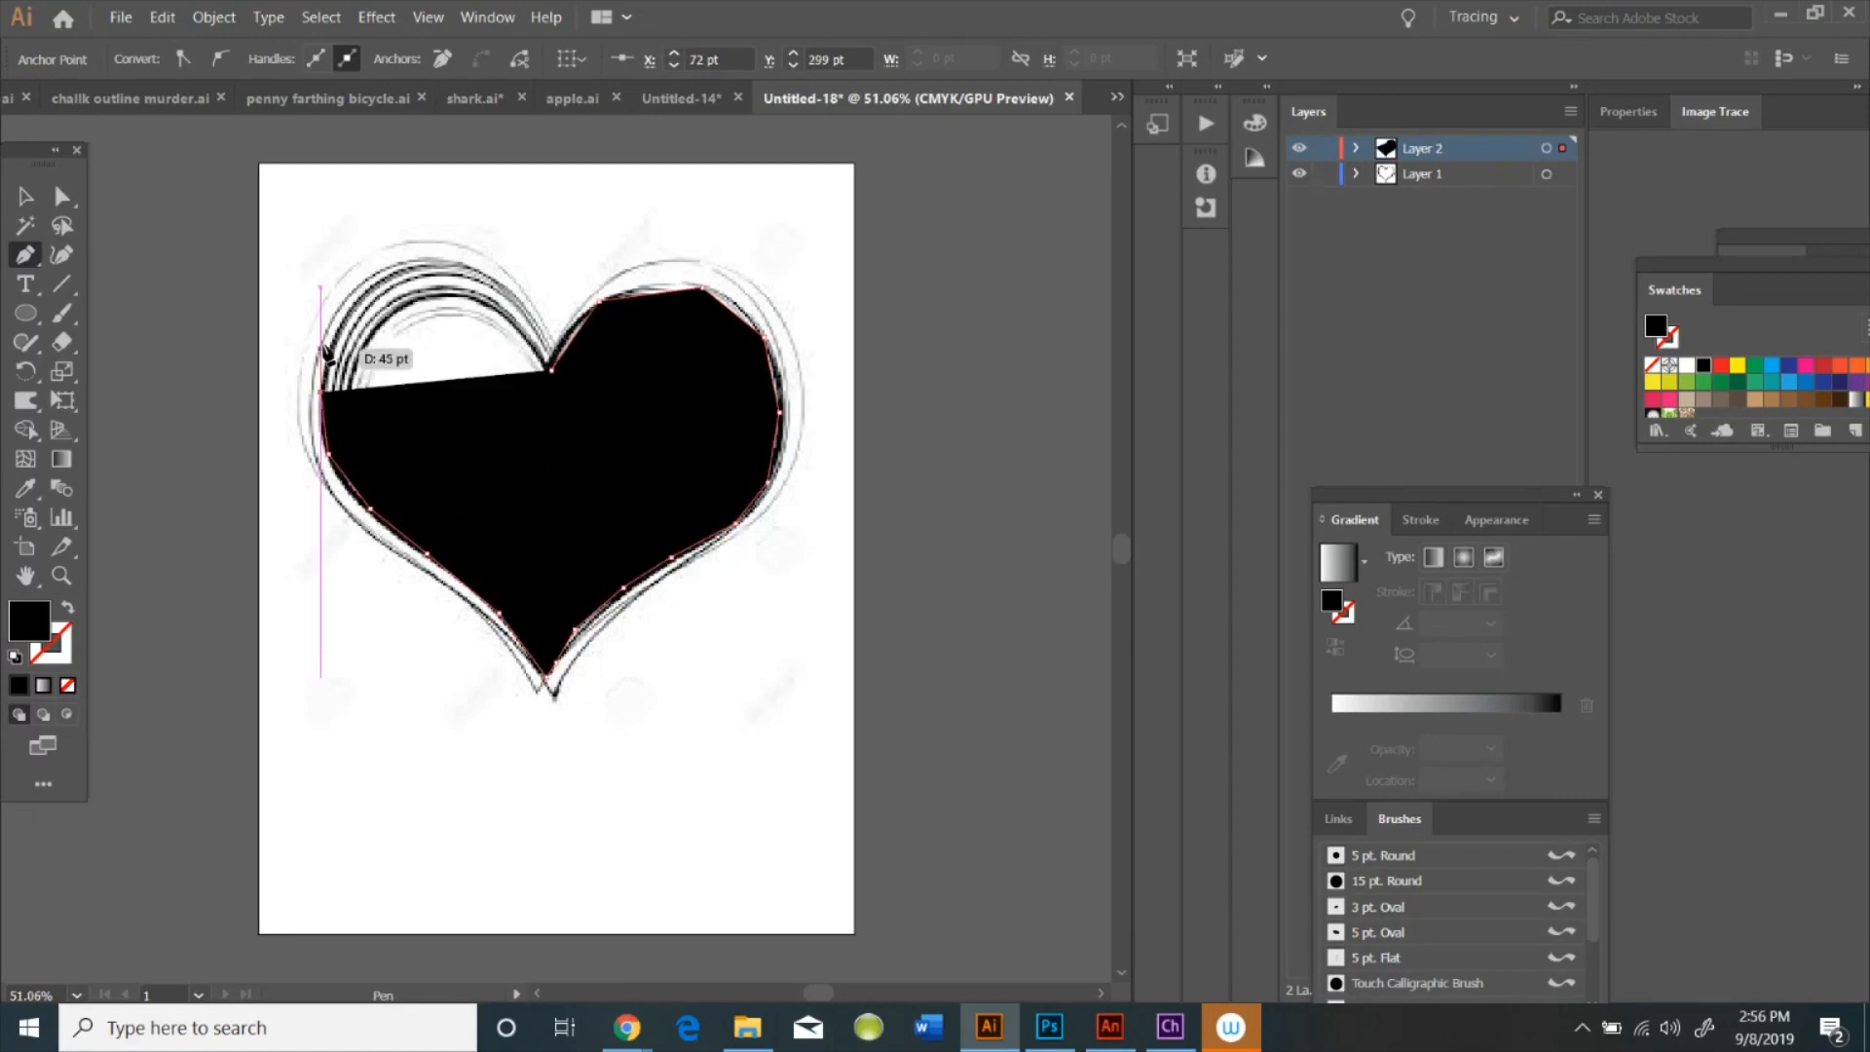
pyautogui.click(341, 318)
pyautogui.click(409, 265)
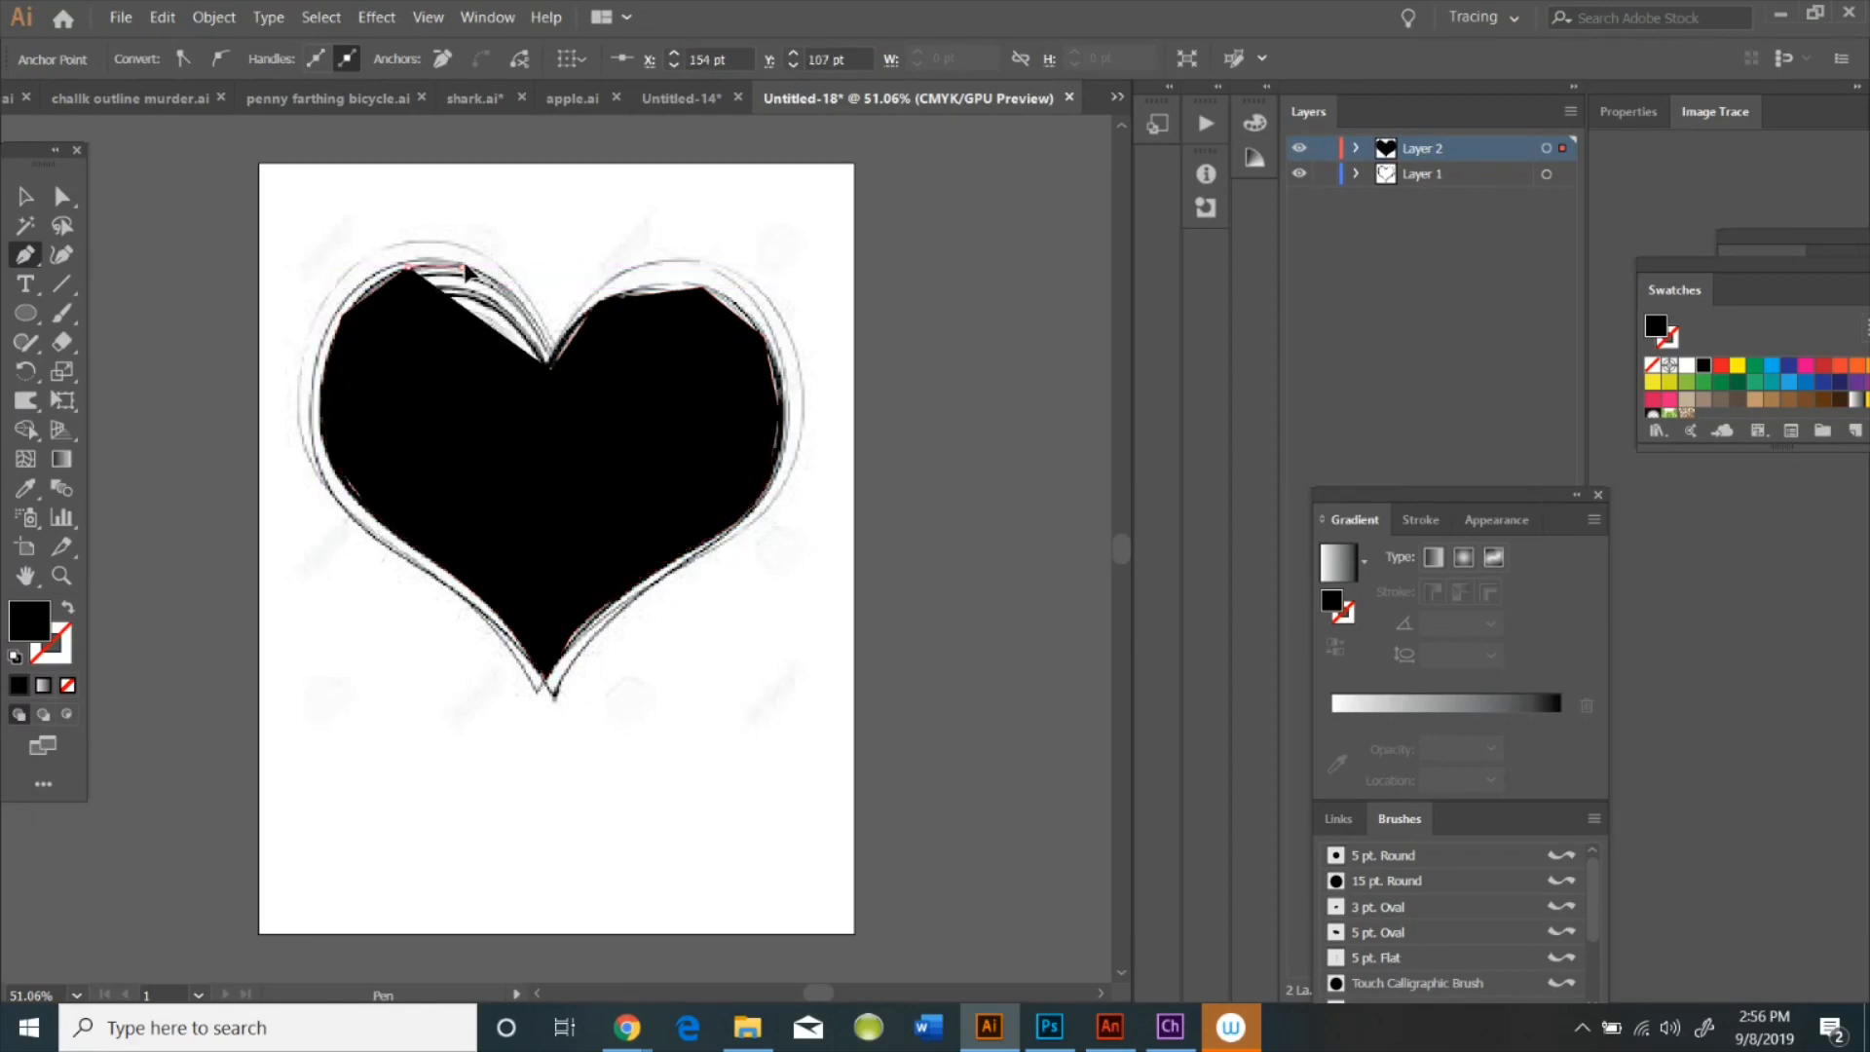
pyautogui.click(462, 265)
pyautogui.click(507, 290)
pyautogui.click(538, 331)
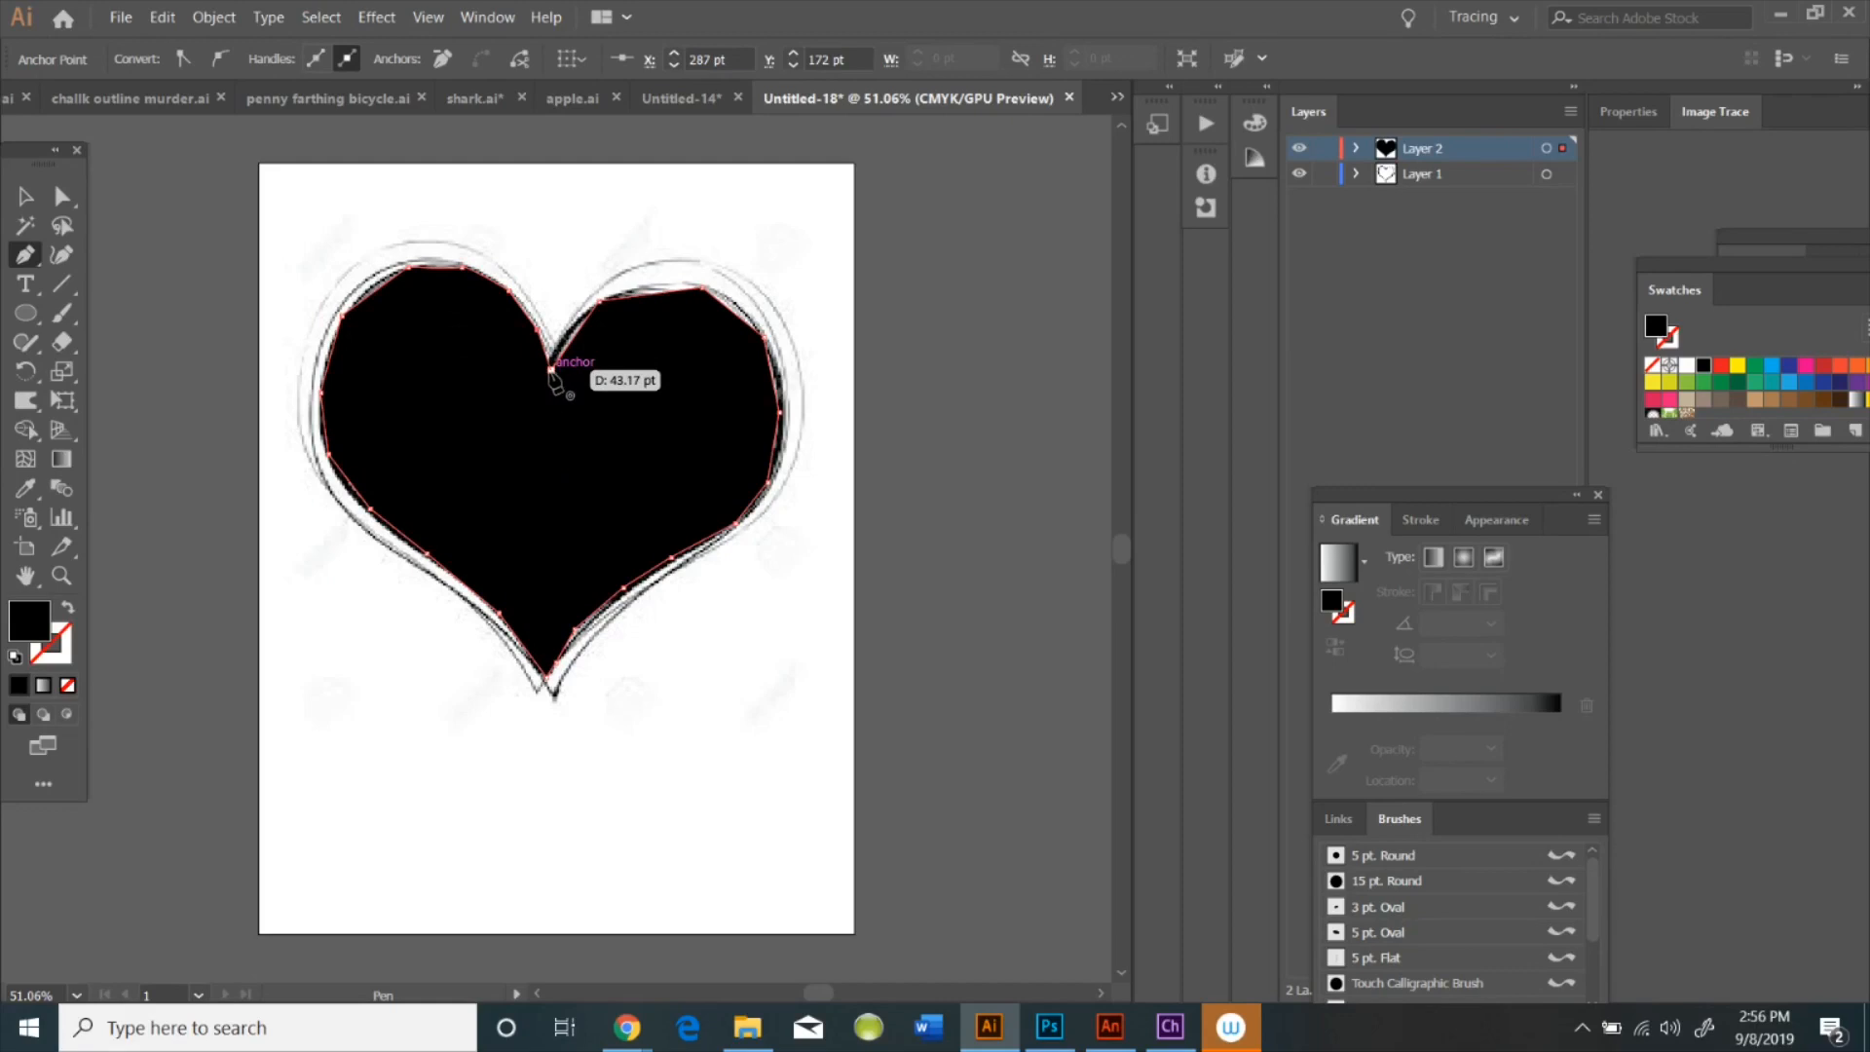
pyautogui.click(550, 370)
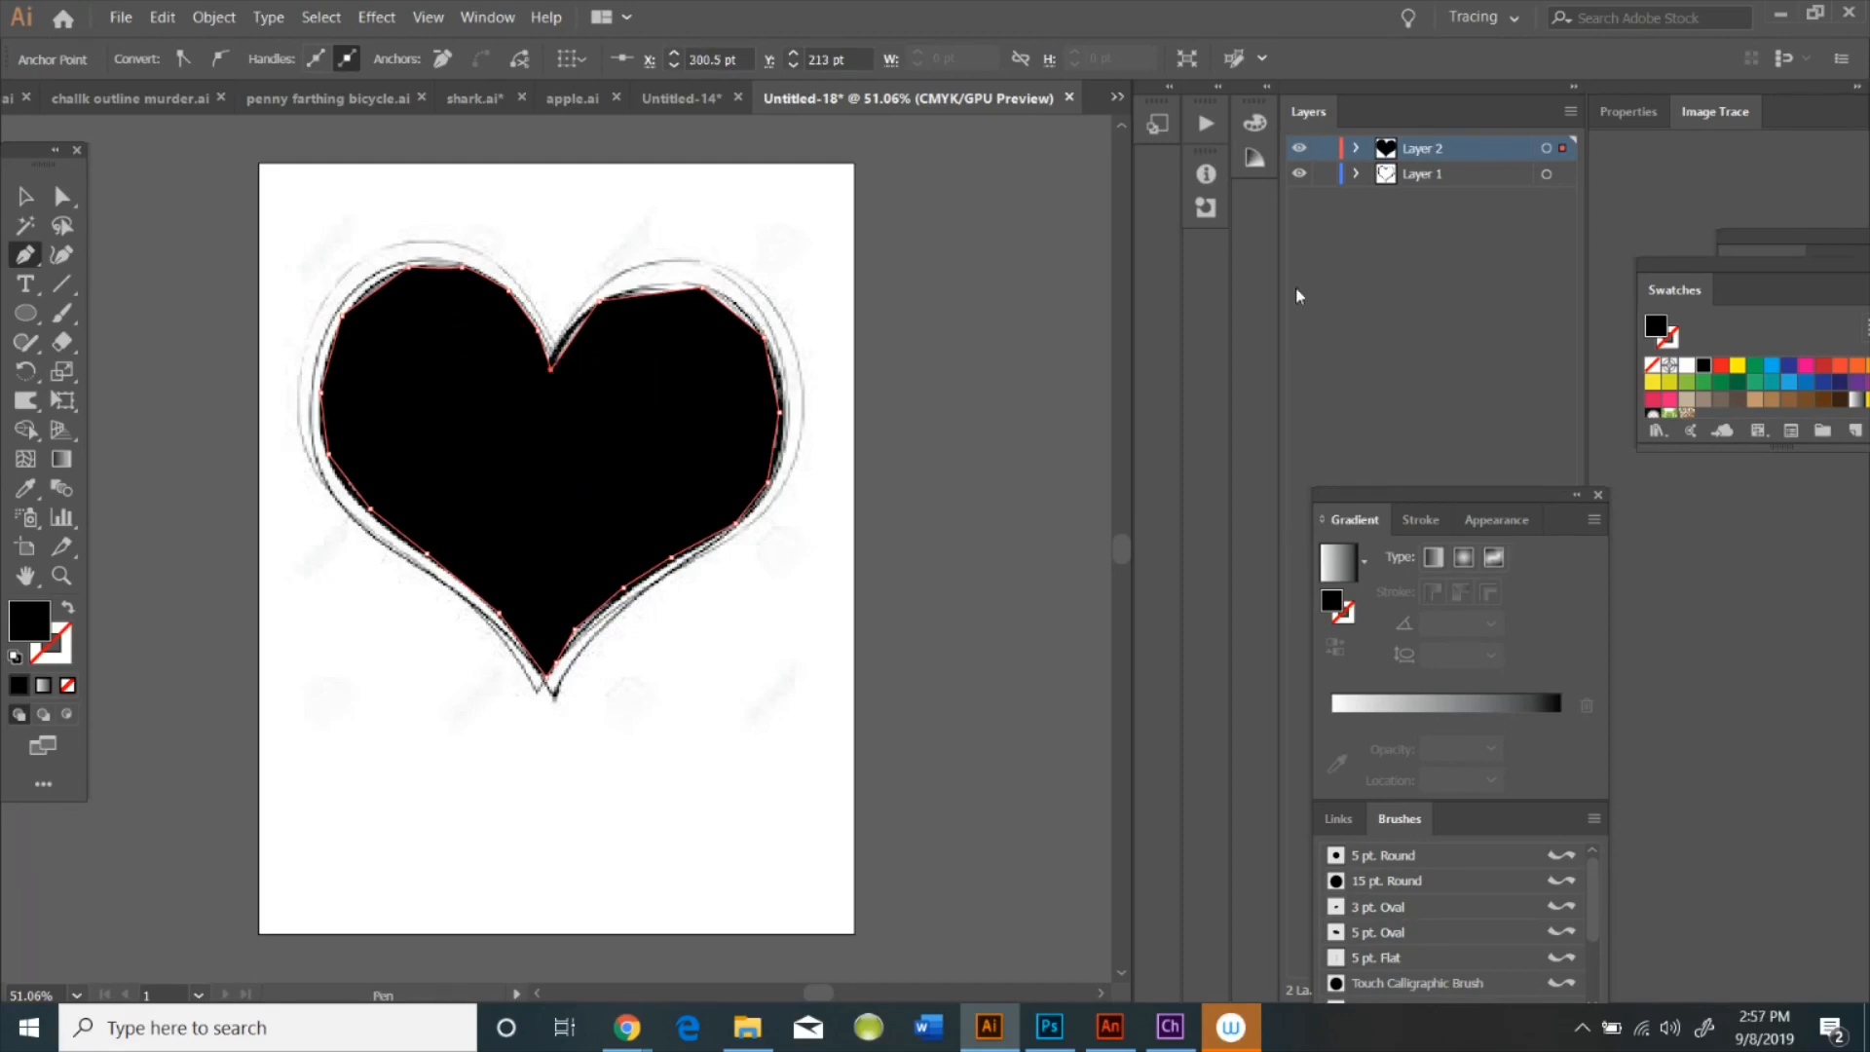
# Remove the fill from the traced heart path and hide the layer holding the reference image
pyautogui.click(70, 685)
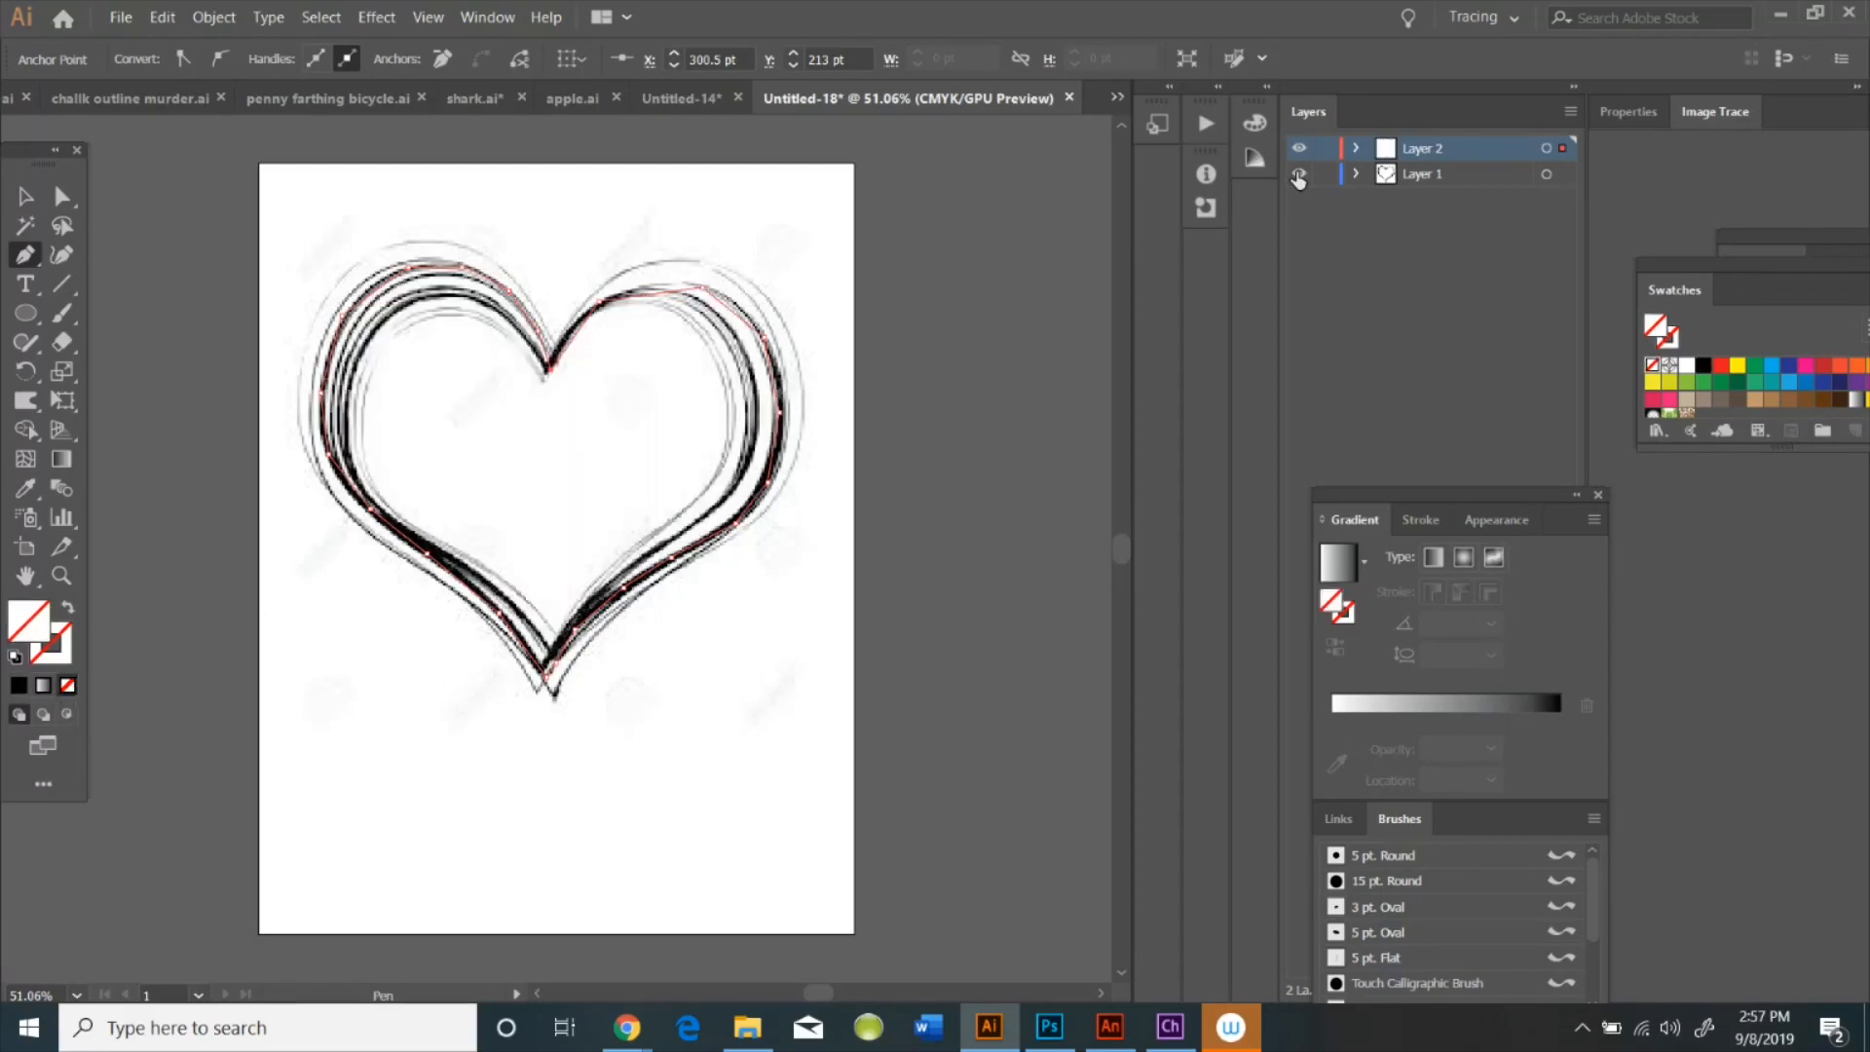
pyautogui.click(1298, 174)
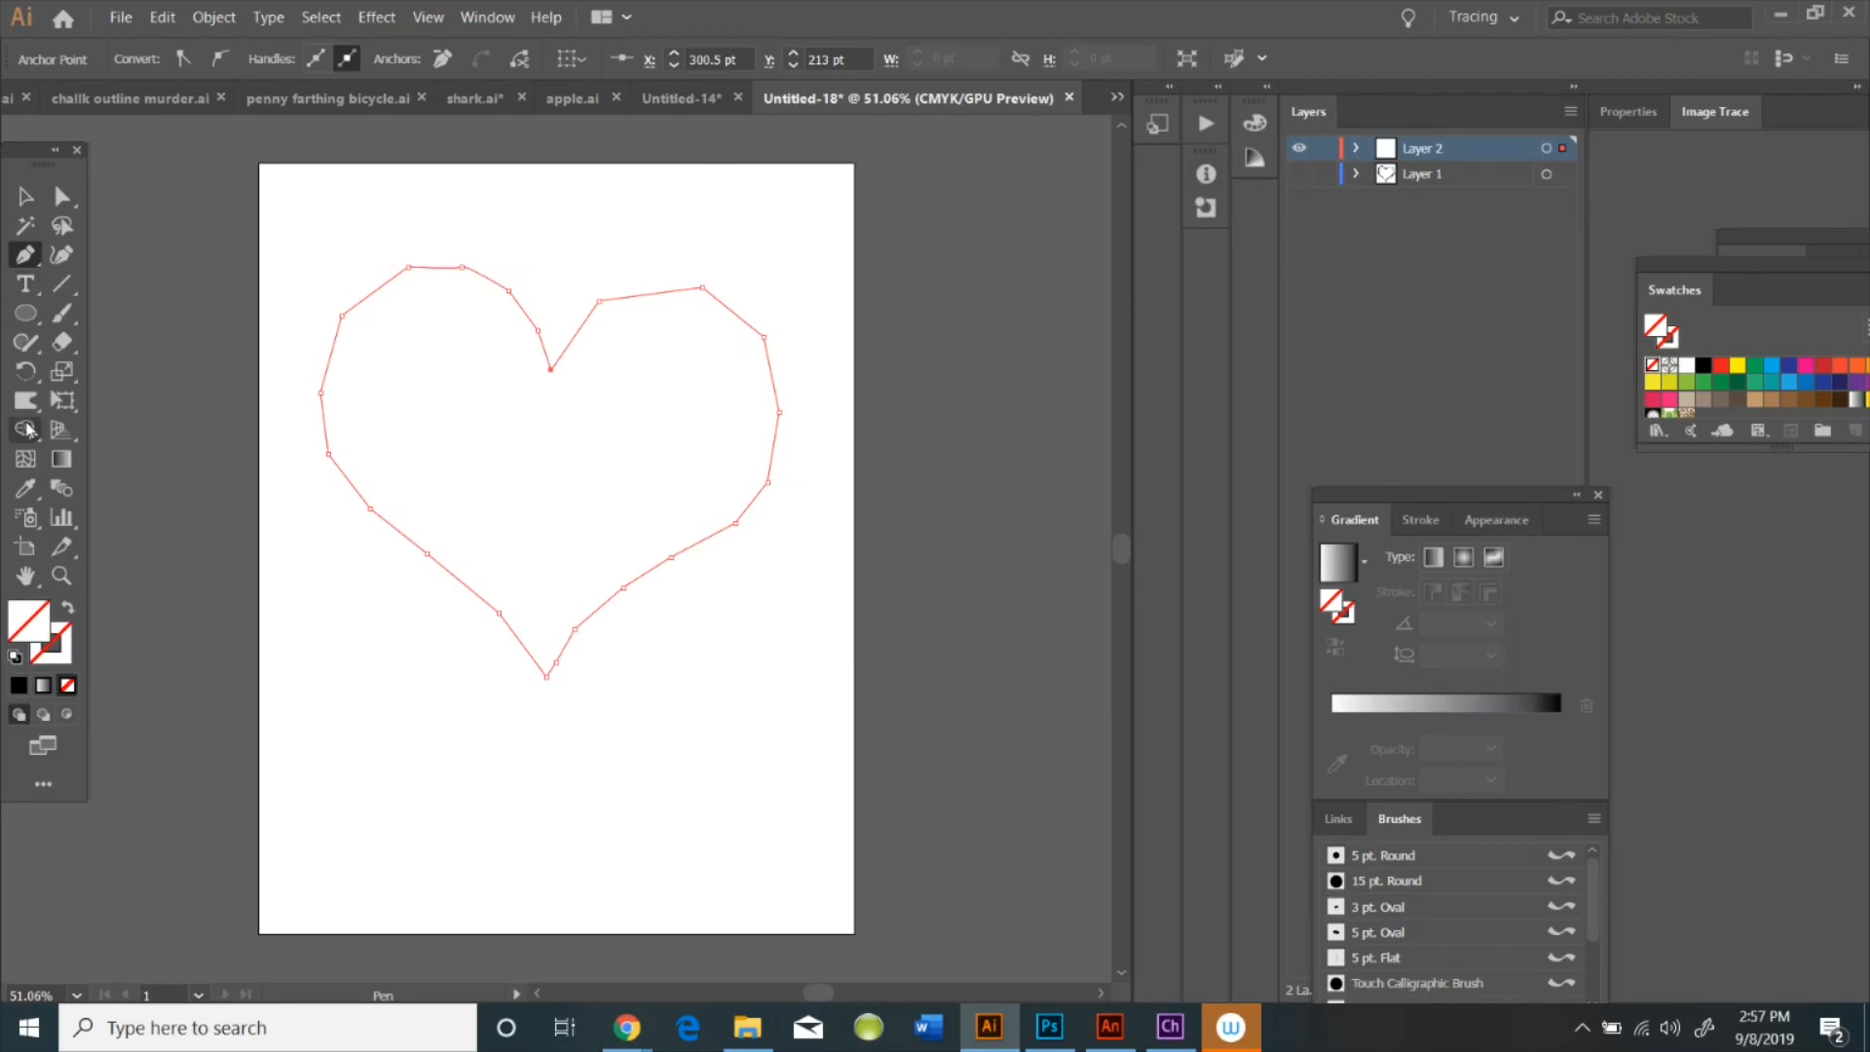
pyautogui.click(25, 284)
pyautogui.click(480, 780)
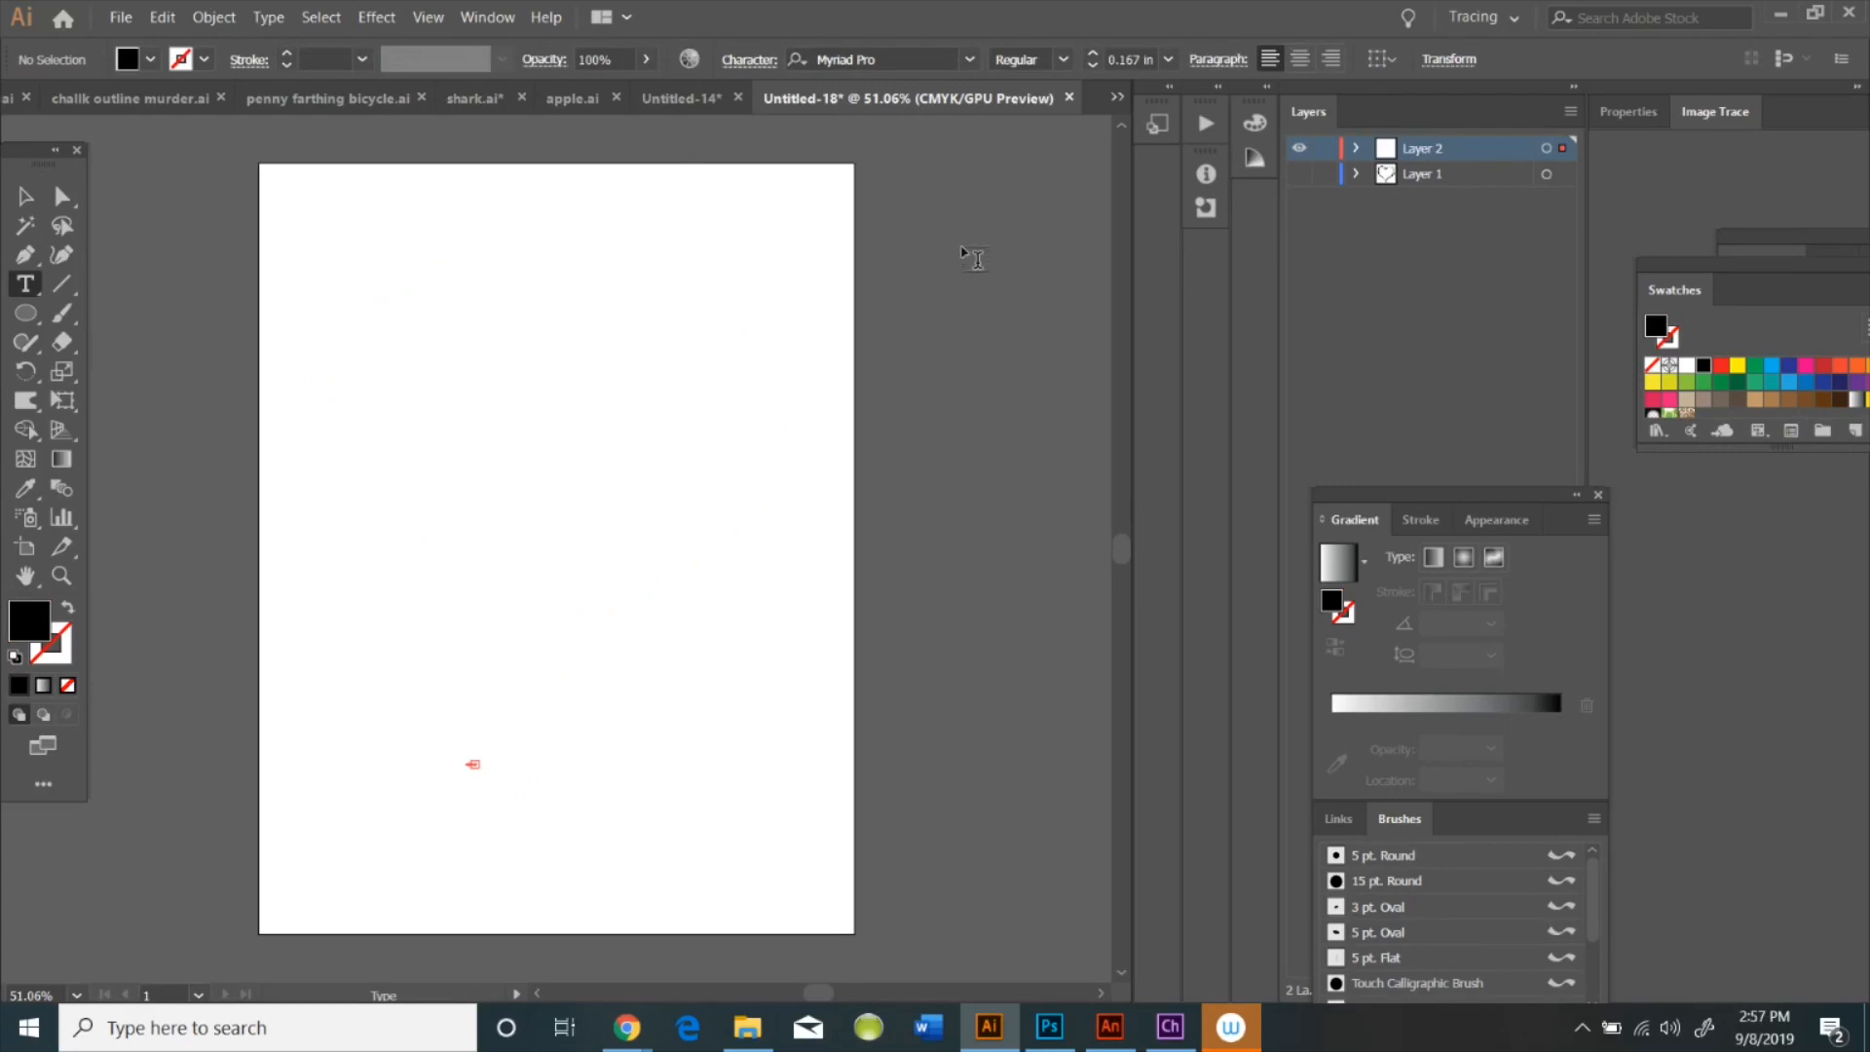
pyautogui.click(1168, 59)
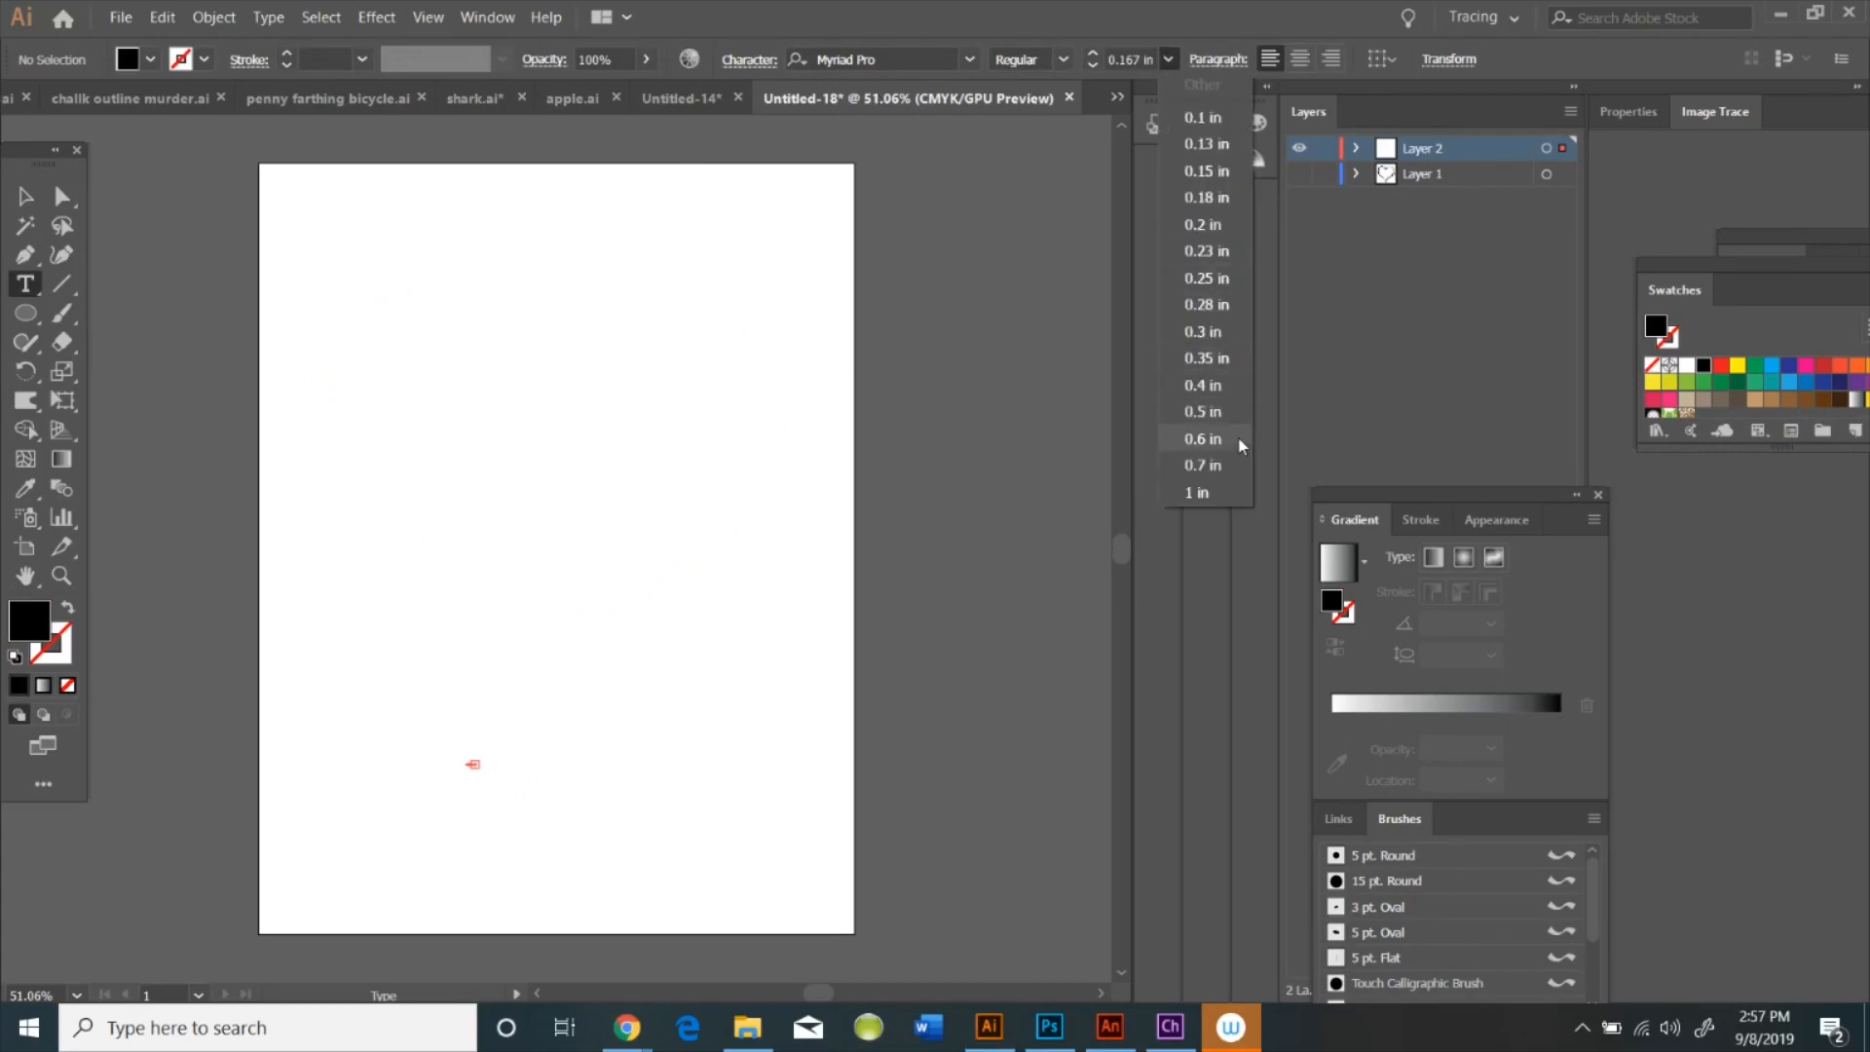
pyautogui.click(1207, 491)
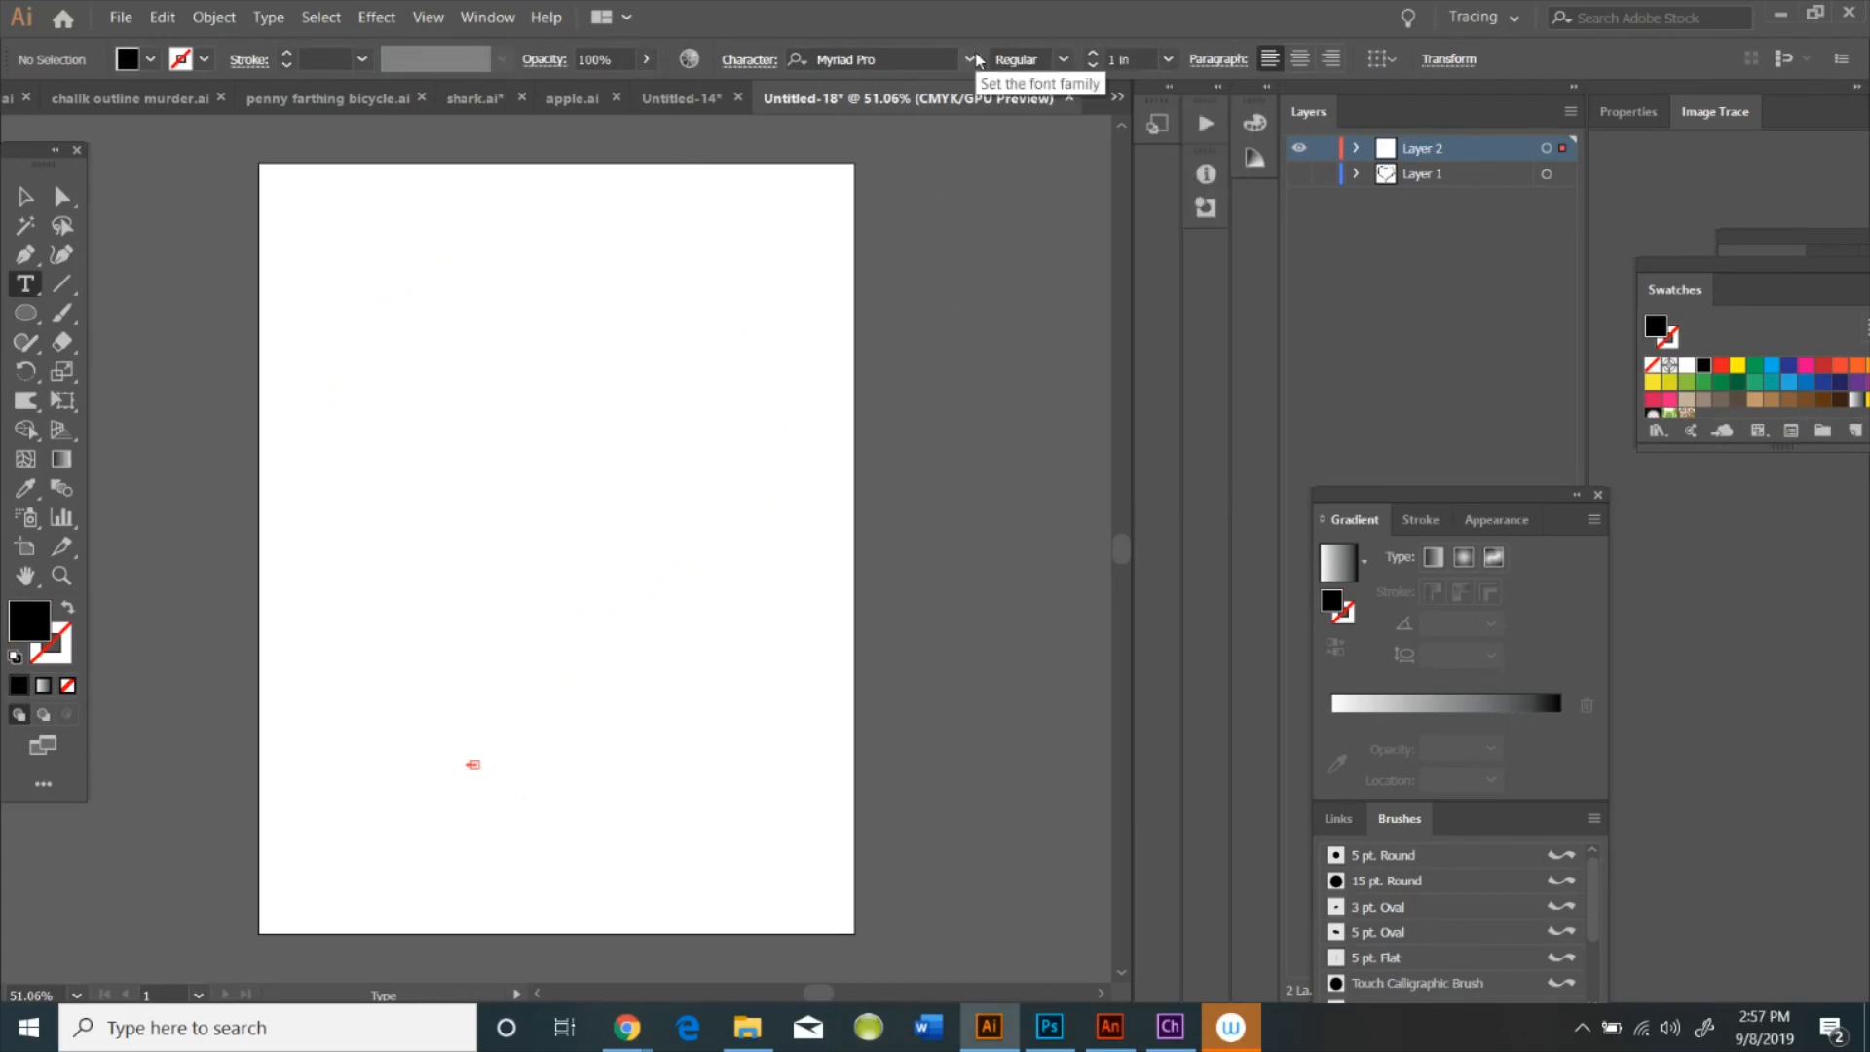
pyautogui.press('Escape')
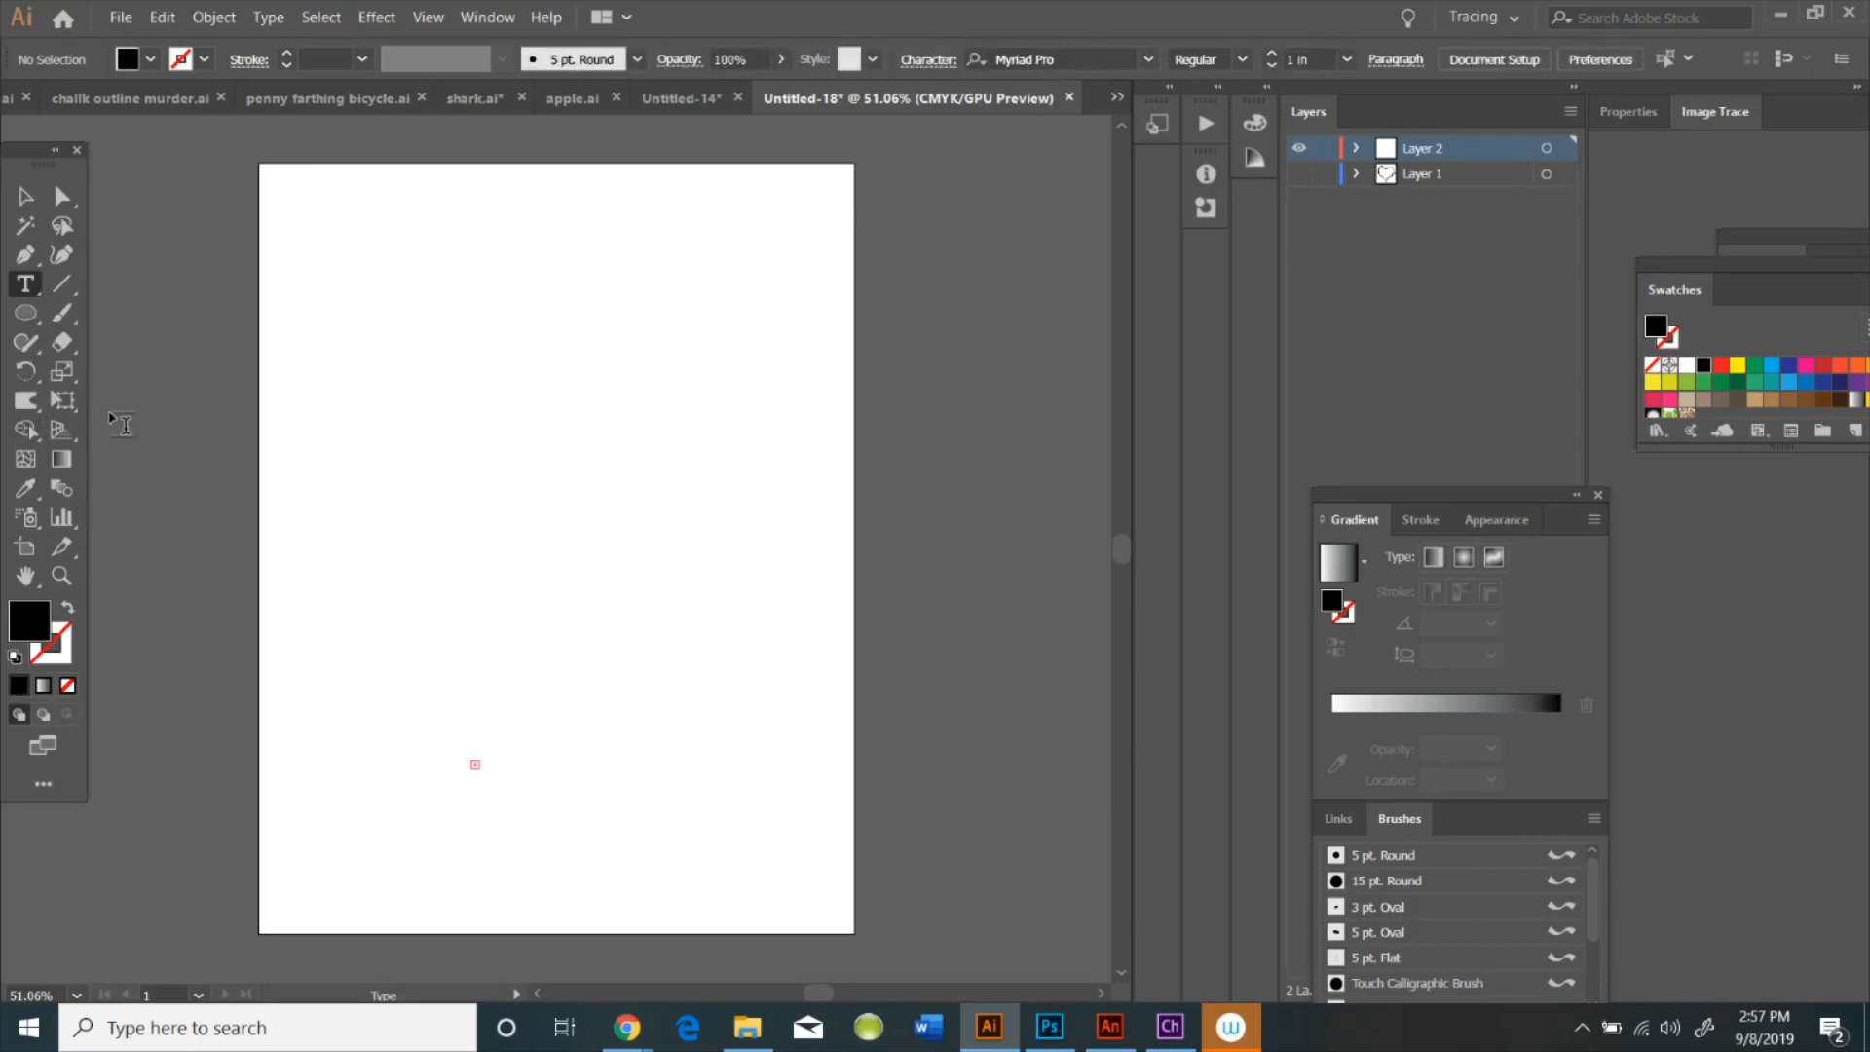
pyautogui.hotkey('ctrl', 'z')
pyautogui.hotkey('ctrl', 'z')
pyautogui.hotkey('ctrl', 'z')
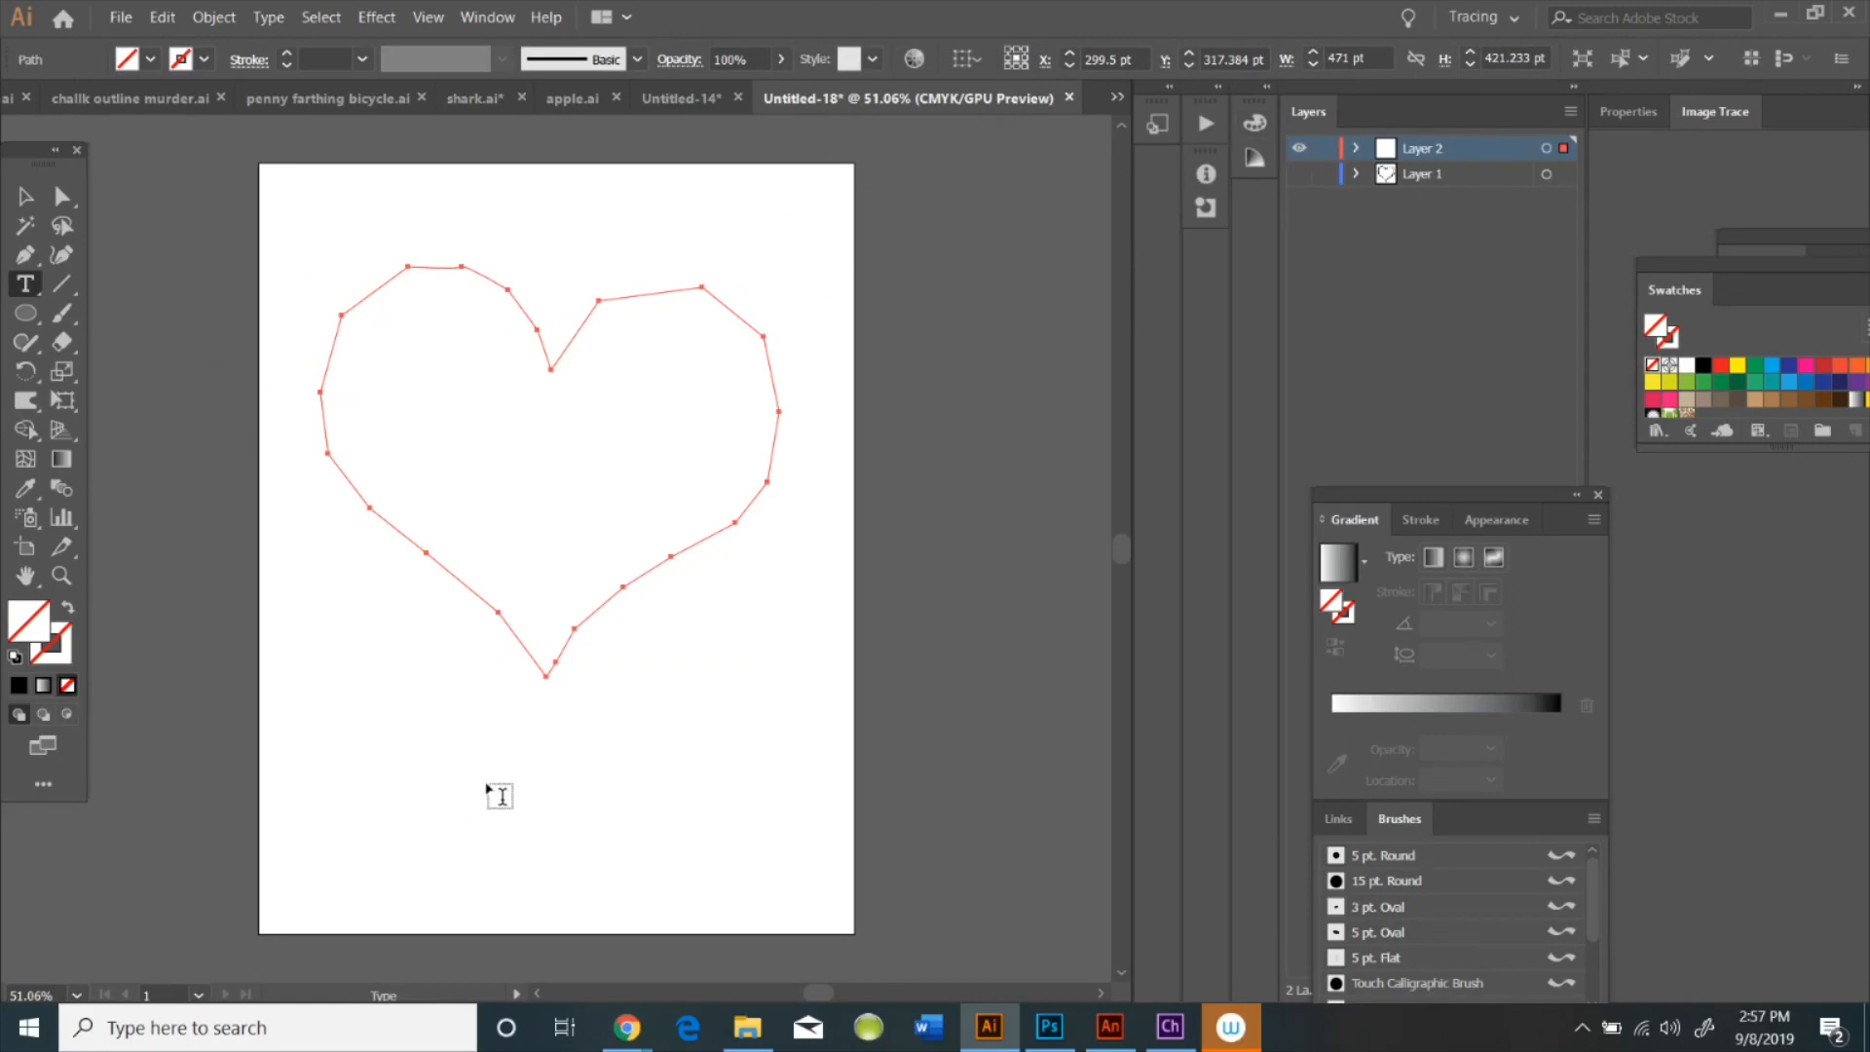
# Start a point text object below the traced heart and set its font size to 1 in
pyautogui.click(491, 782)
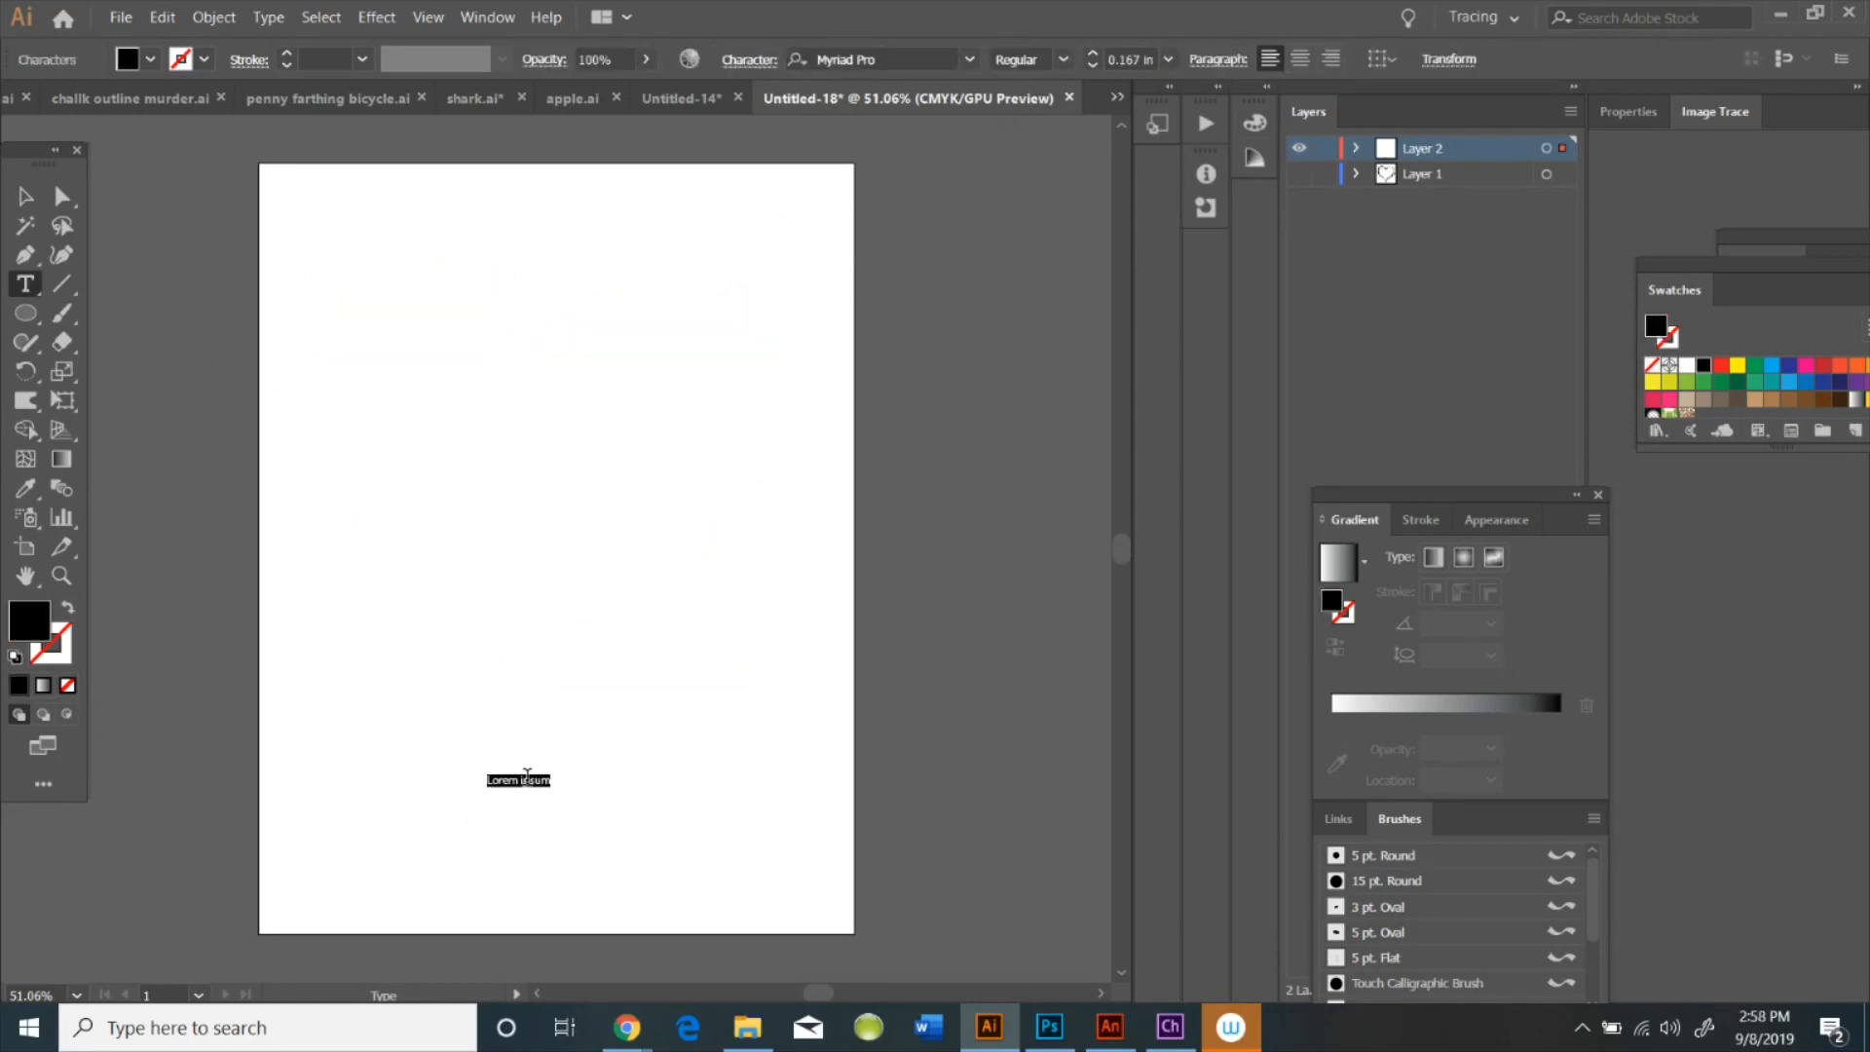
pyautogui.click(1168, 59)
pyautogui.click(1207, 421)
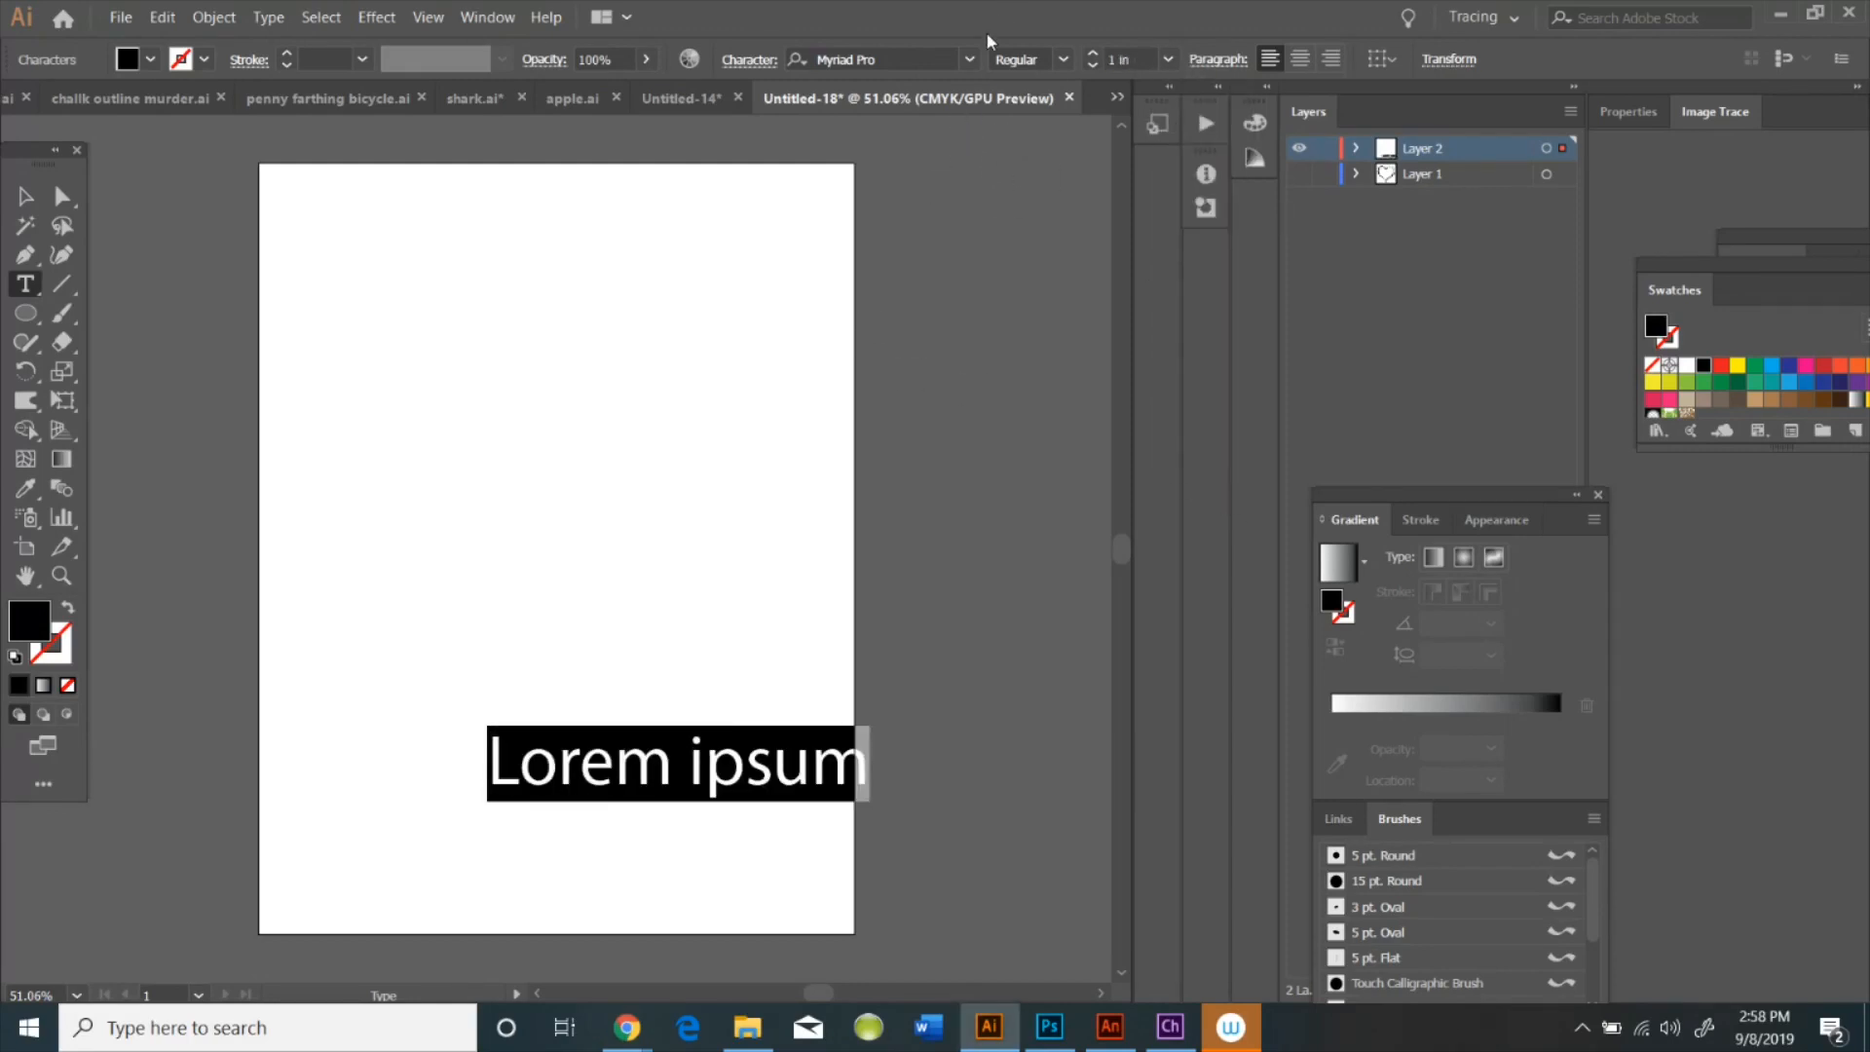
# Set the text's font to Bauhaus 93 and replace the placeholder text with LOVE
pyautogui.click(969, 61)
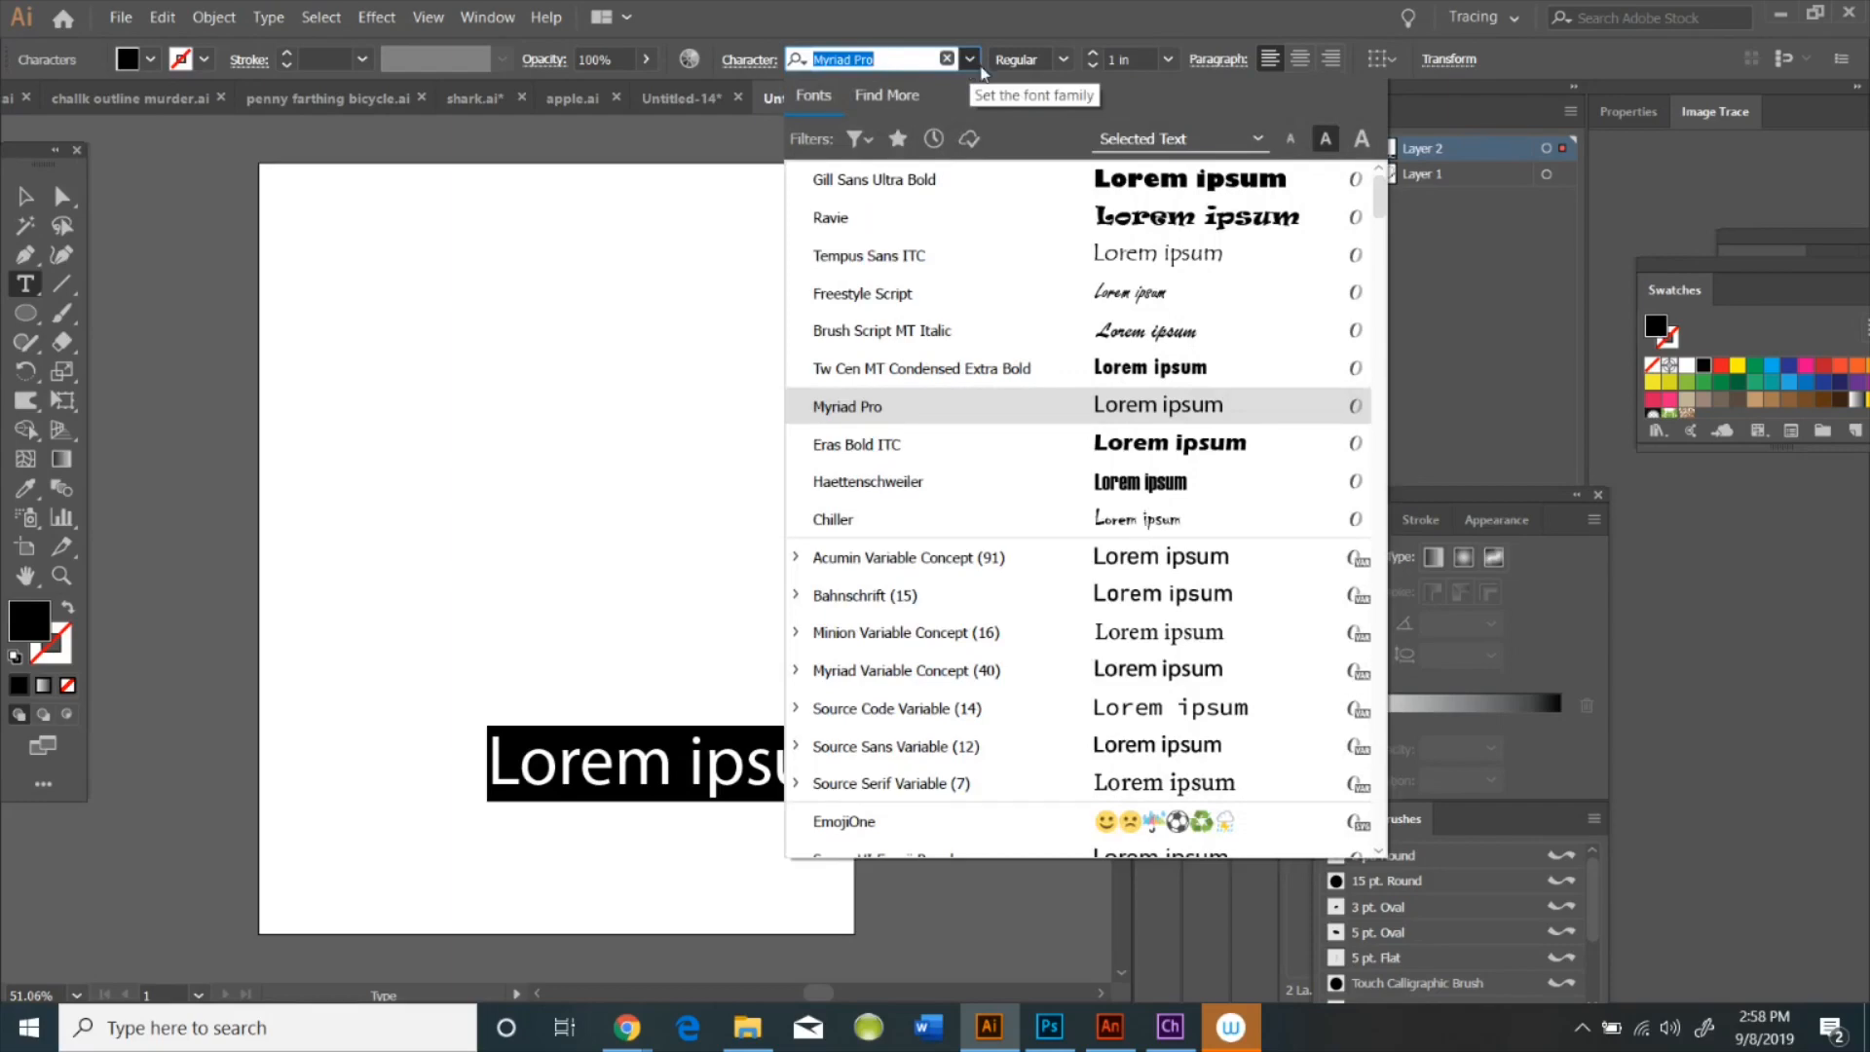
pyautogui.scroll(-5, 1339, 351)
pyautogui.scroll(5, 1334, 358)
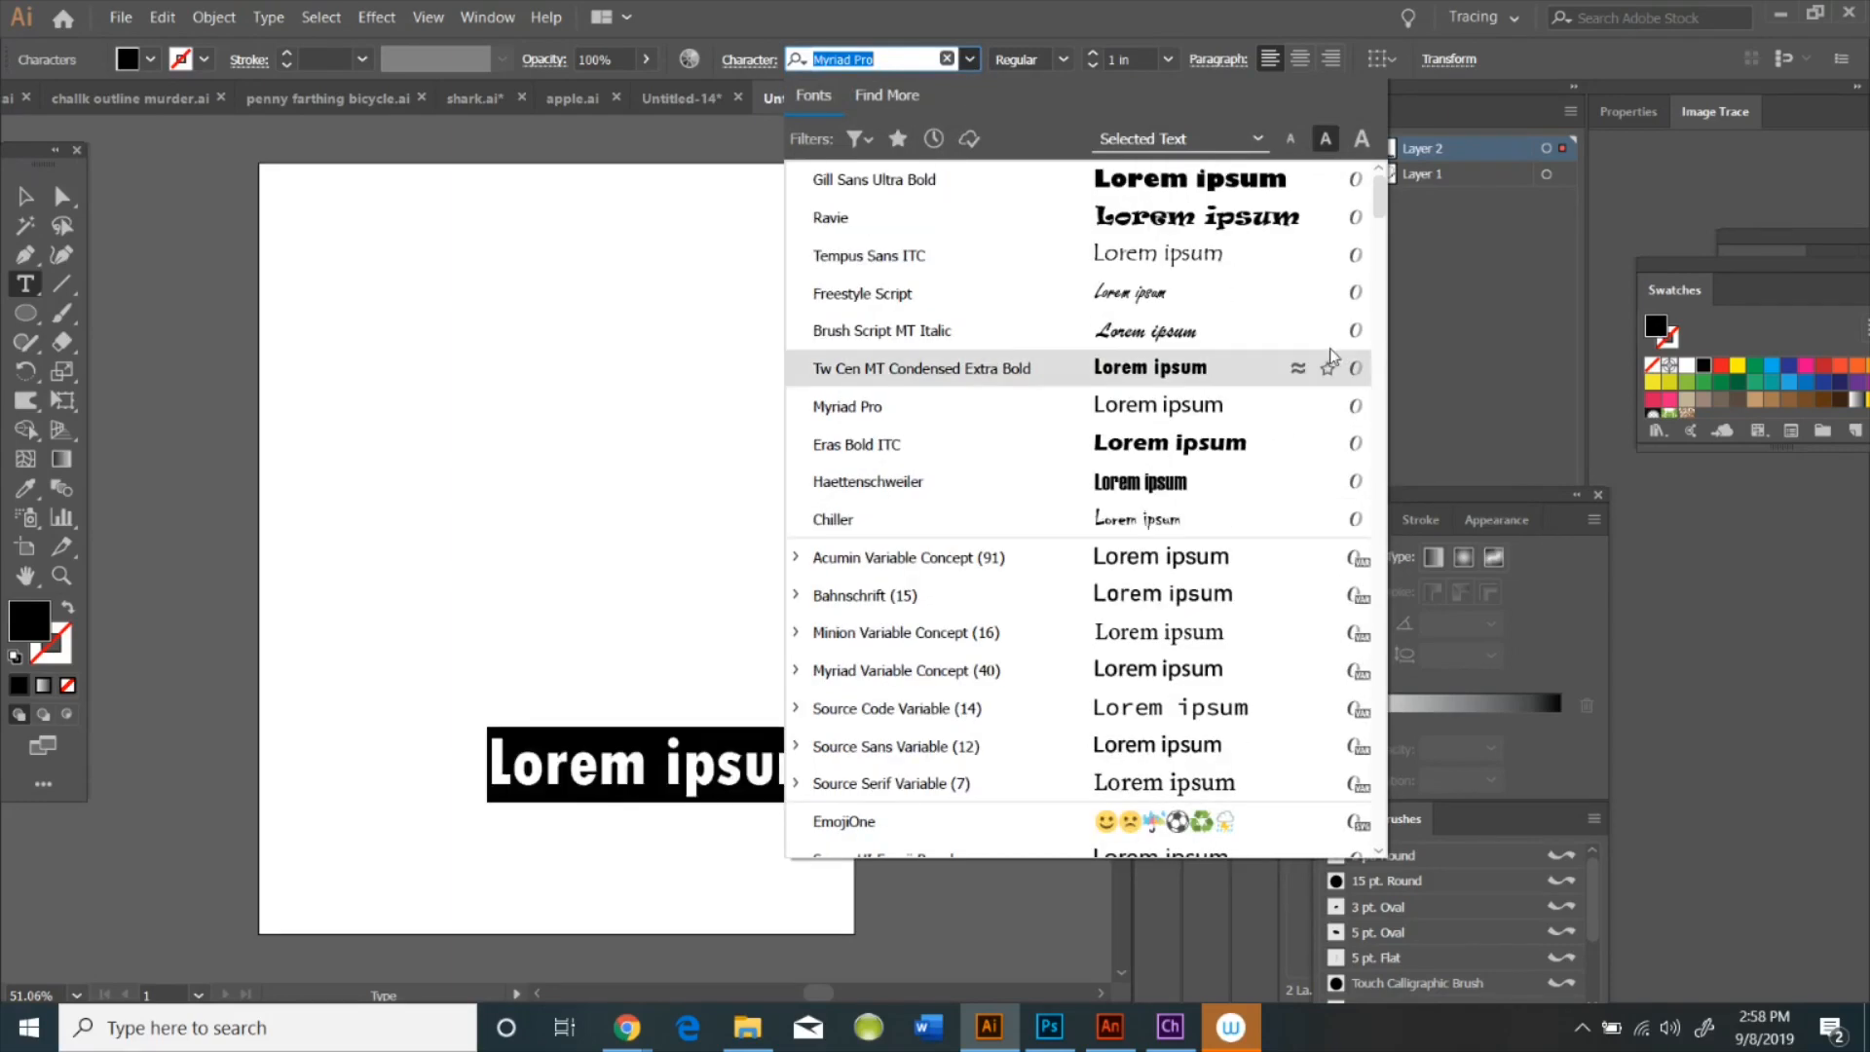
pyautogui.scroll(-15, 1330, 355)
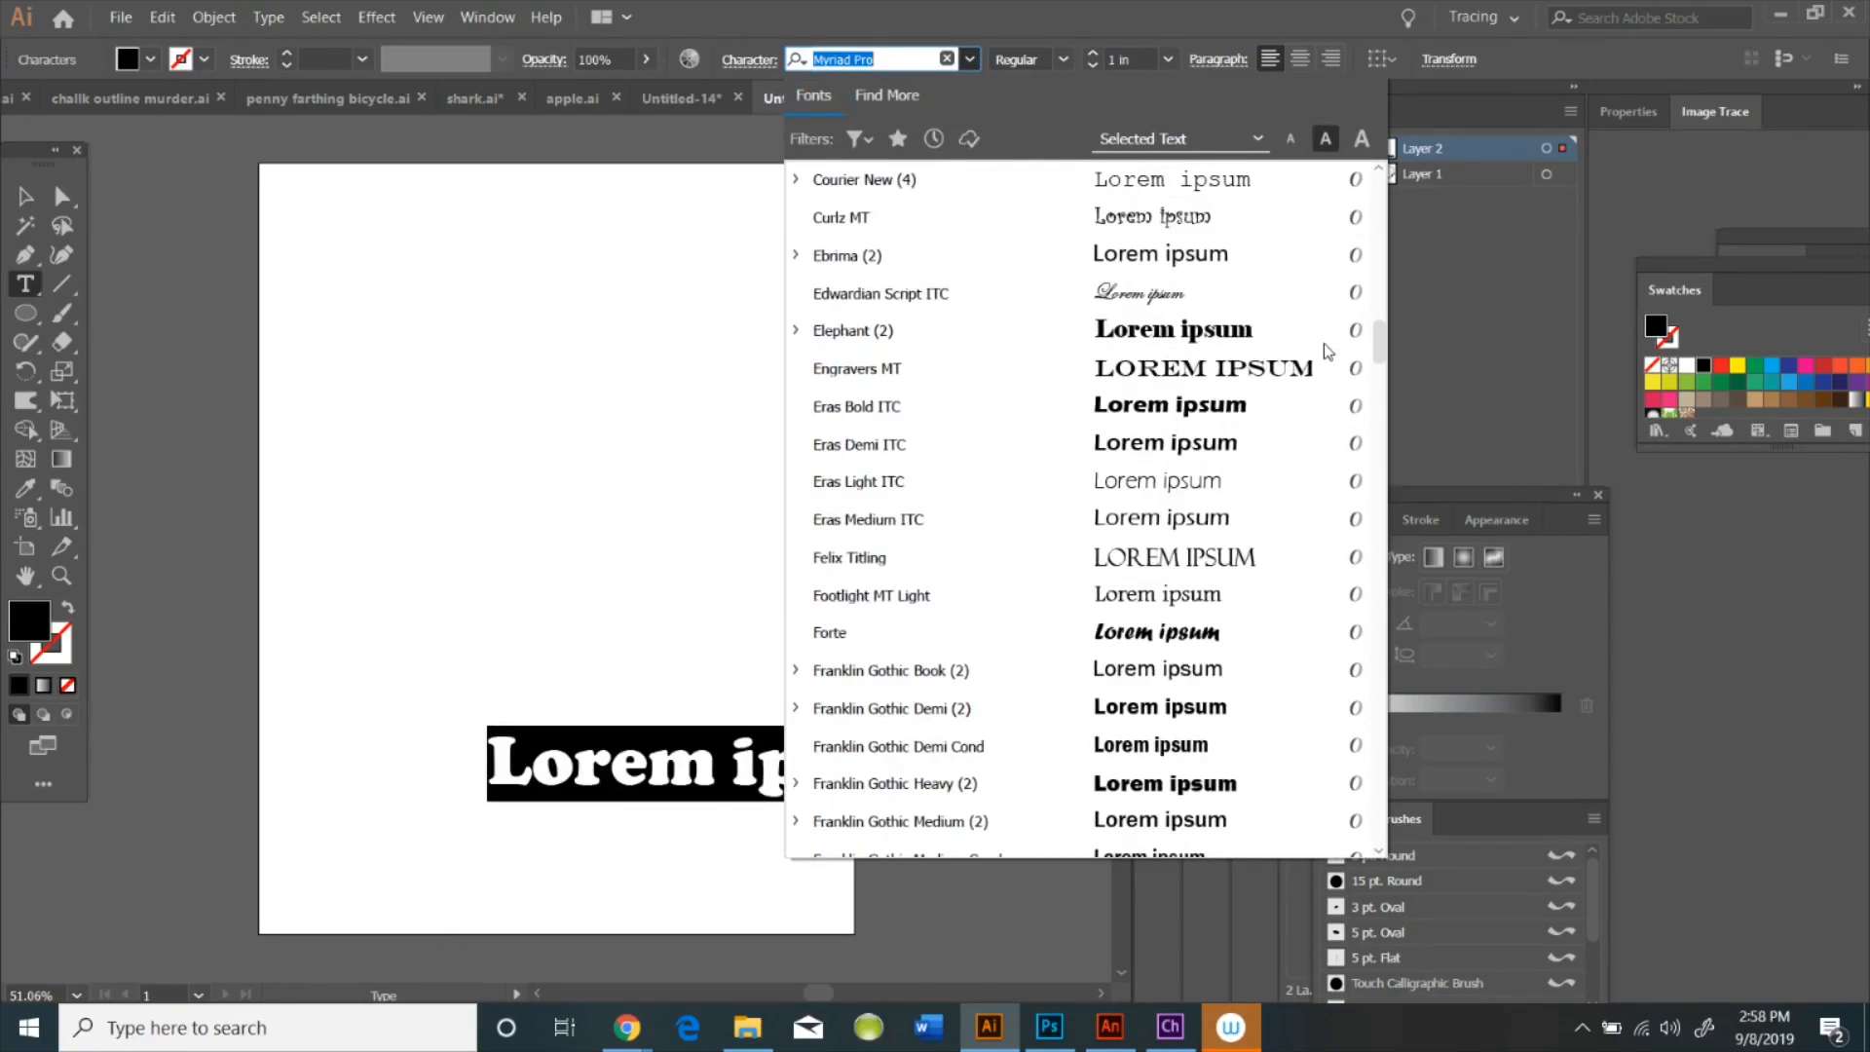
pyautogui.scroll(-20, 1326, 350)
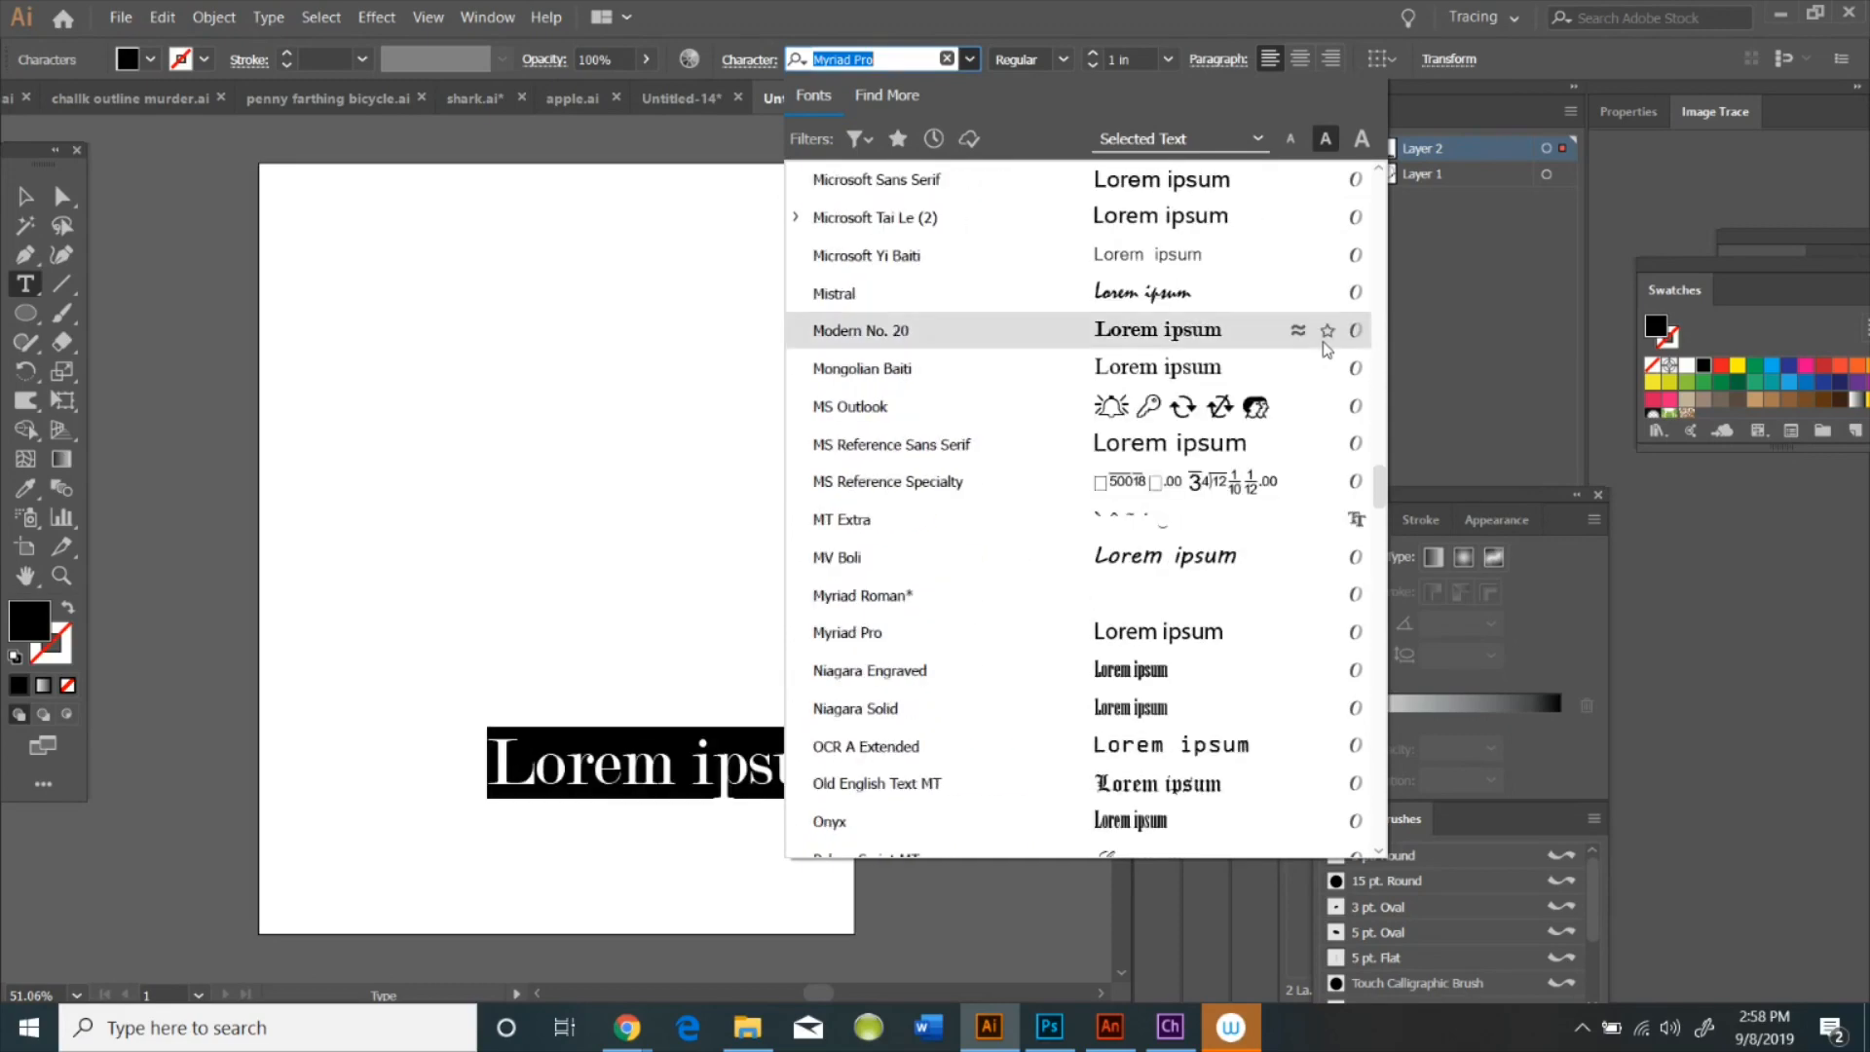
pyautogui.scroll(20, 1326, 350)
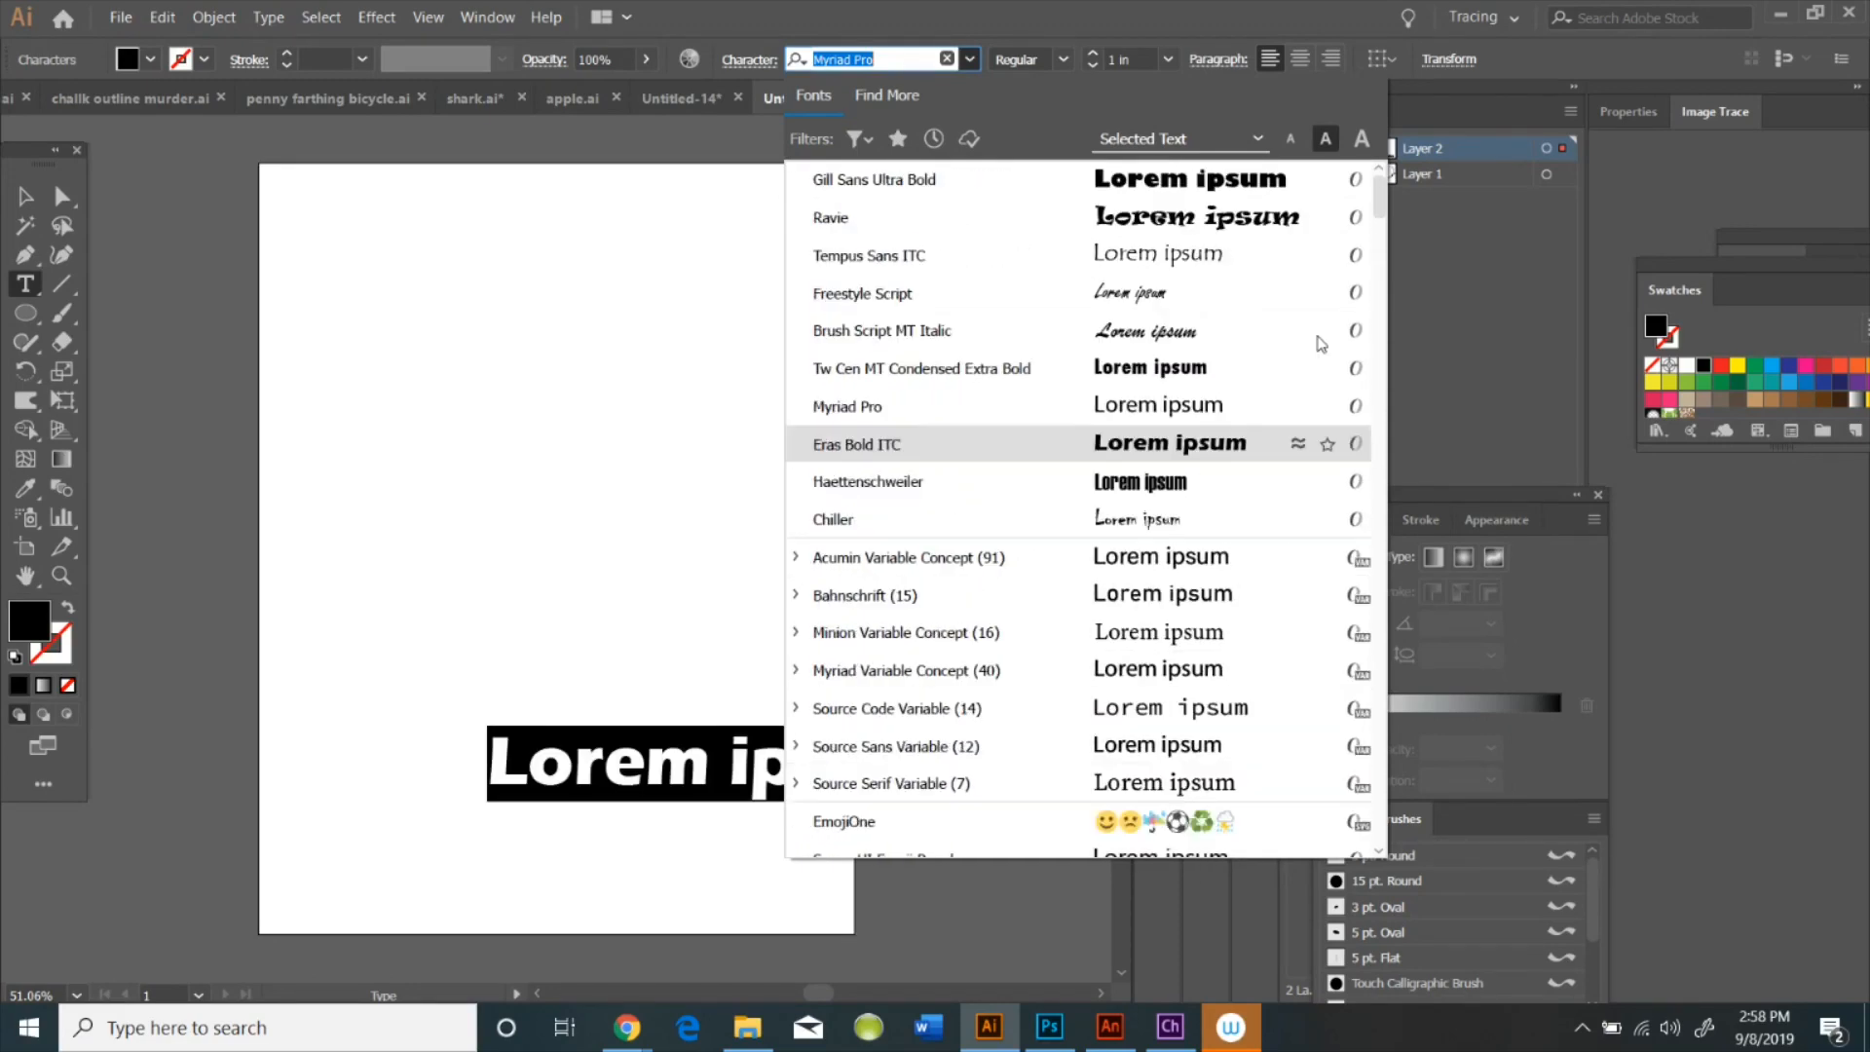
pyautogui.scroll(-9, 1315, 339)
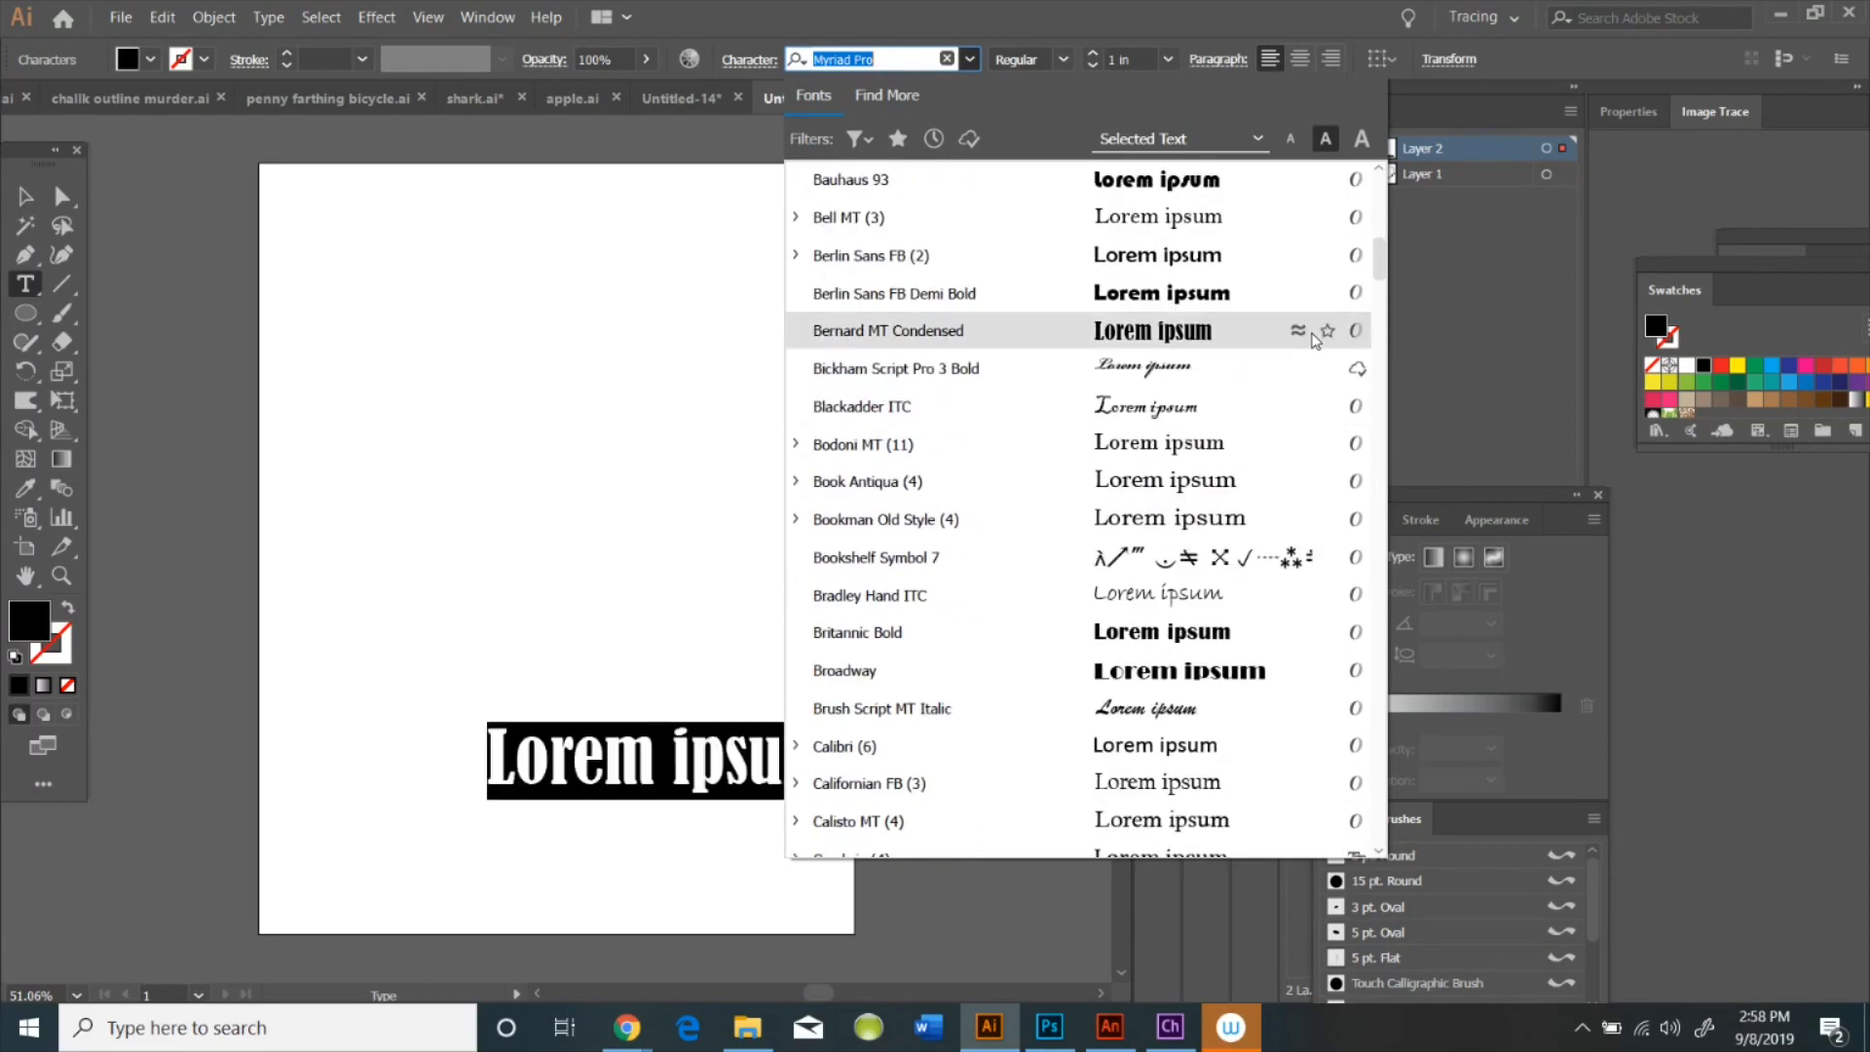
pyautogui.scroll(3, 1315, 338)
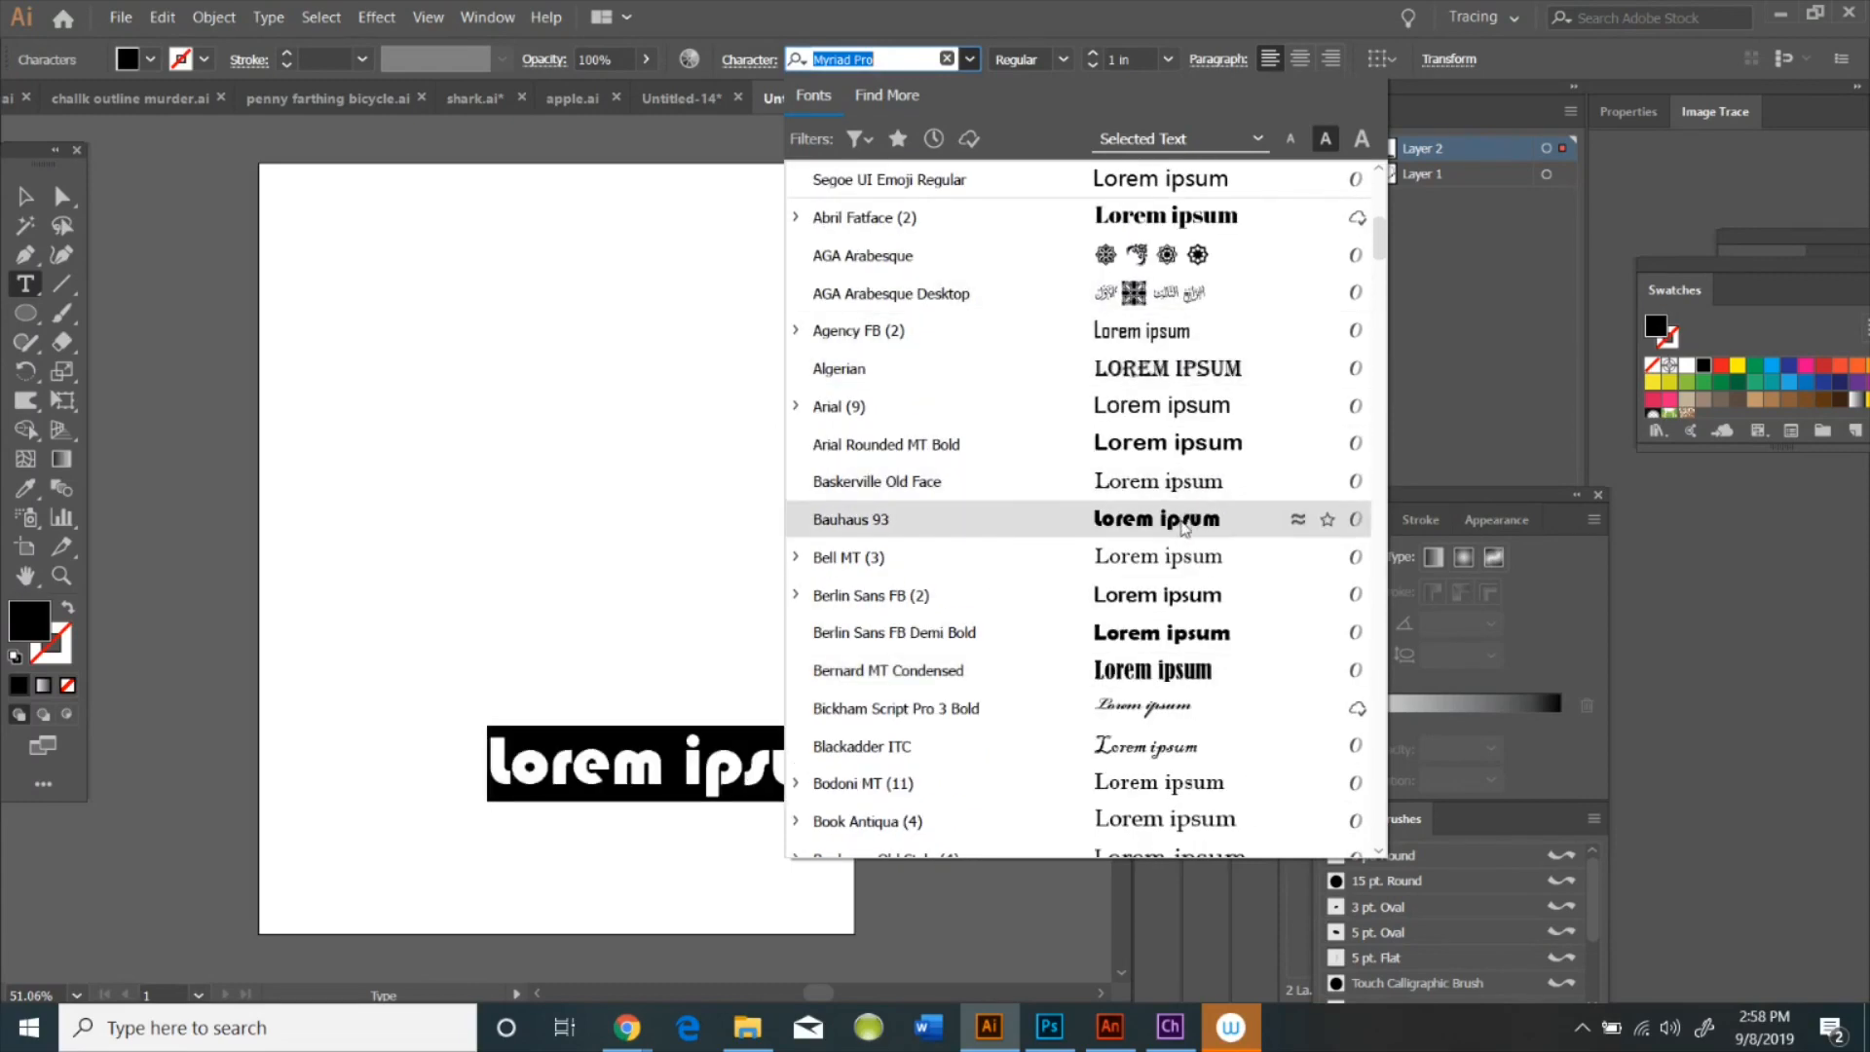
pyautogui.click(1185, 529)
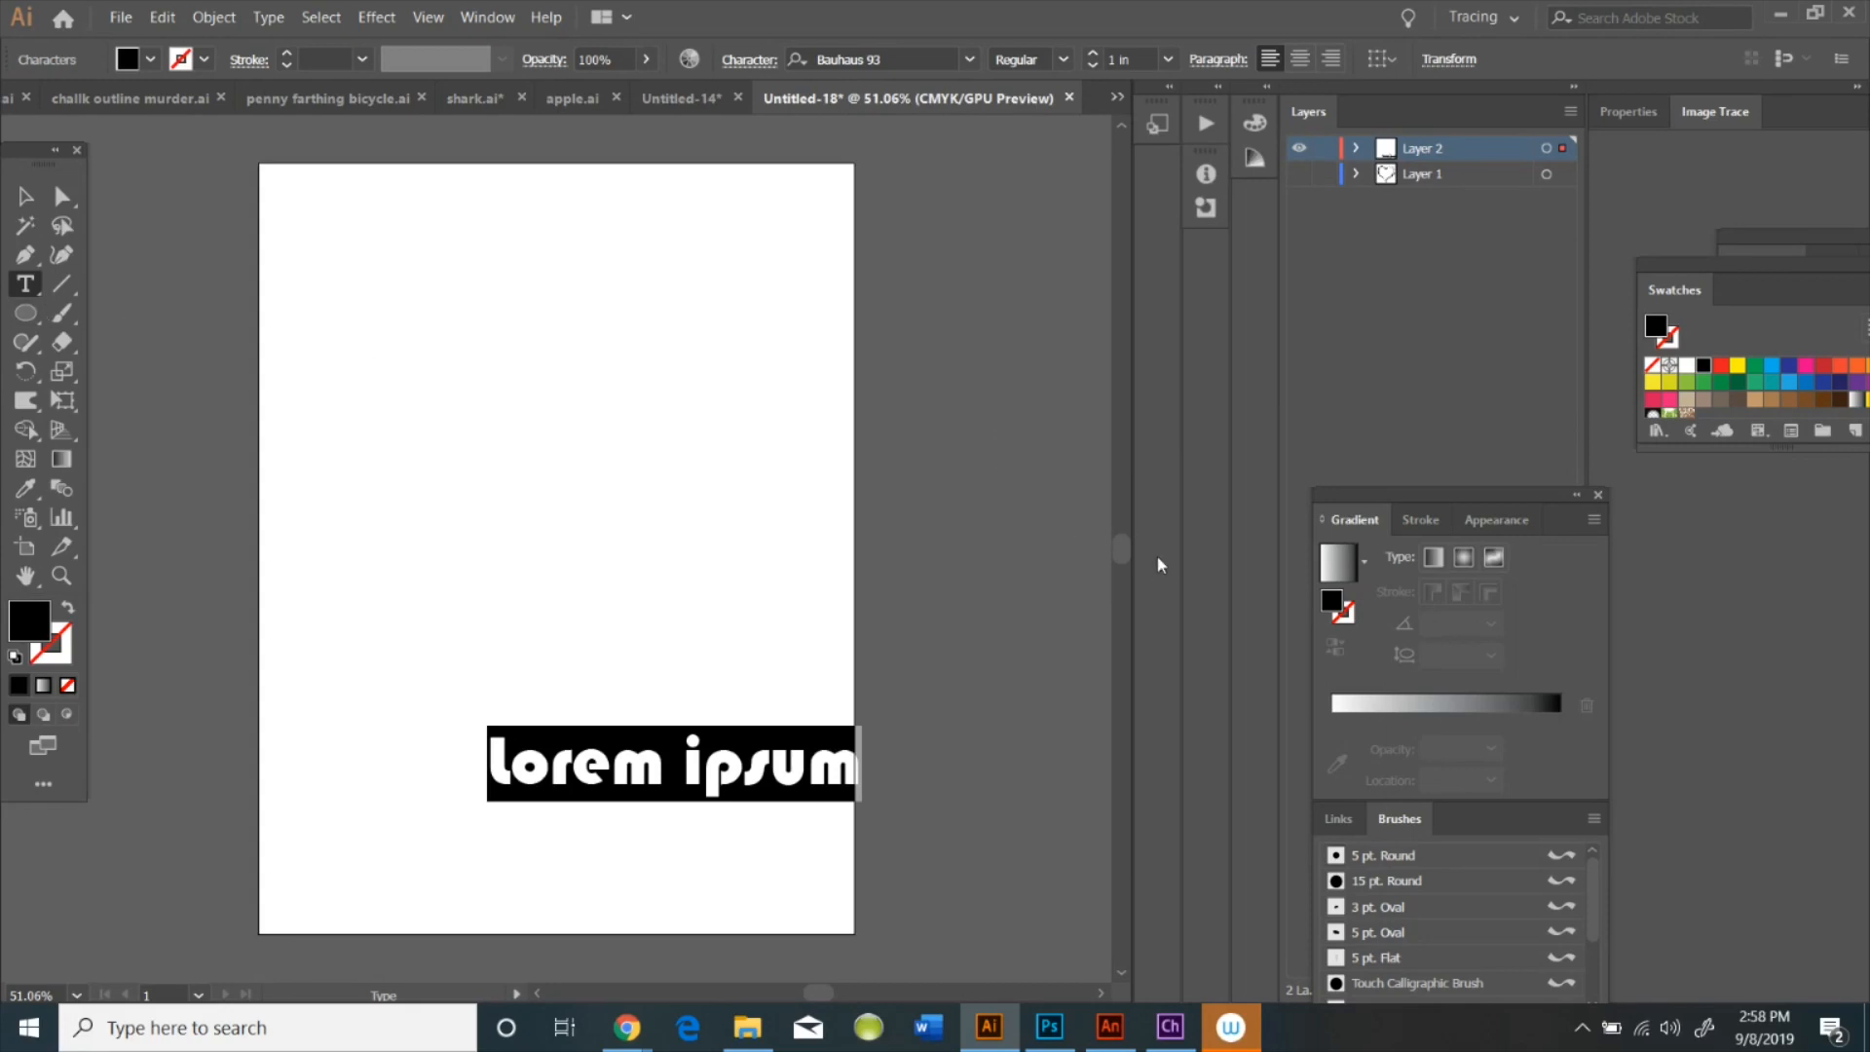
pyautogui.write('LOVE')
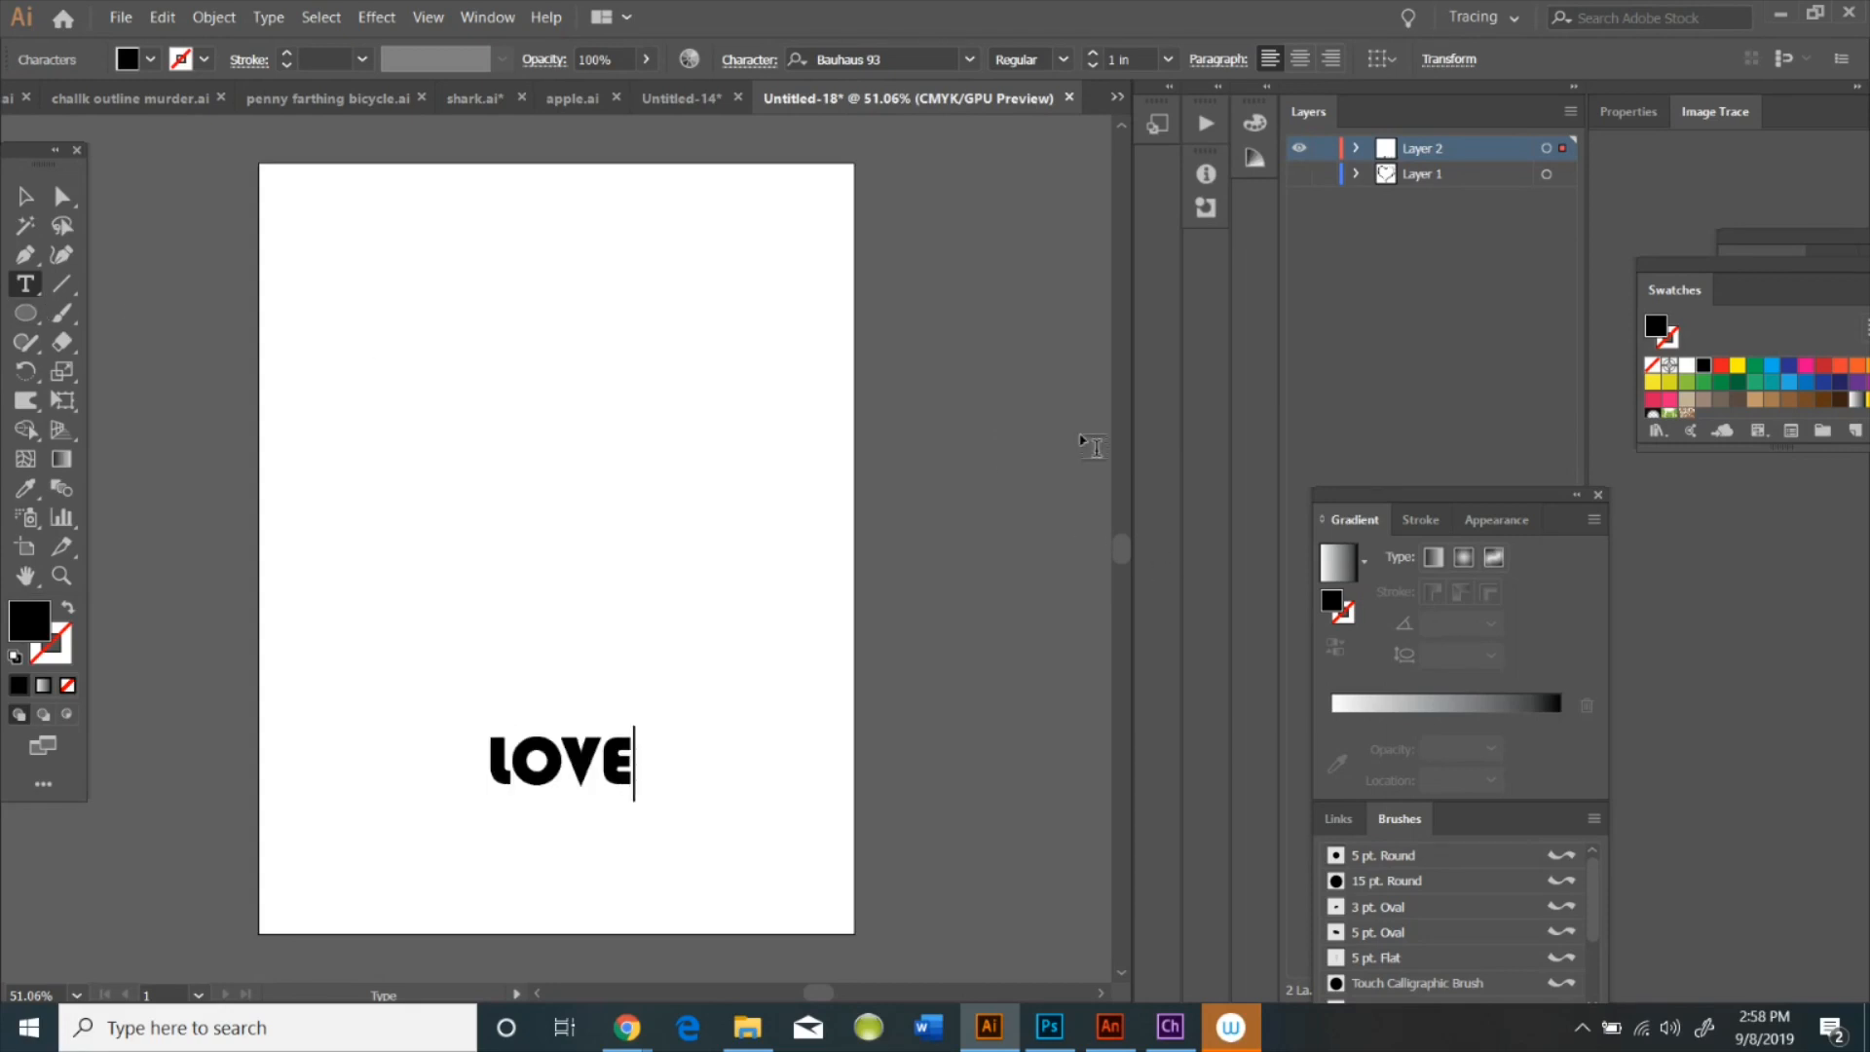
pyautogui.click(24, 196)
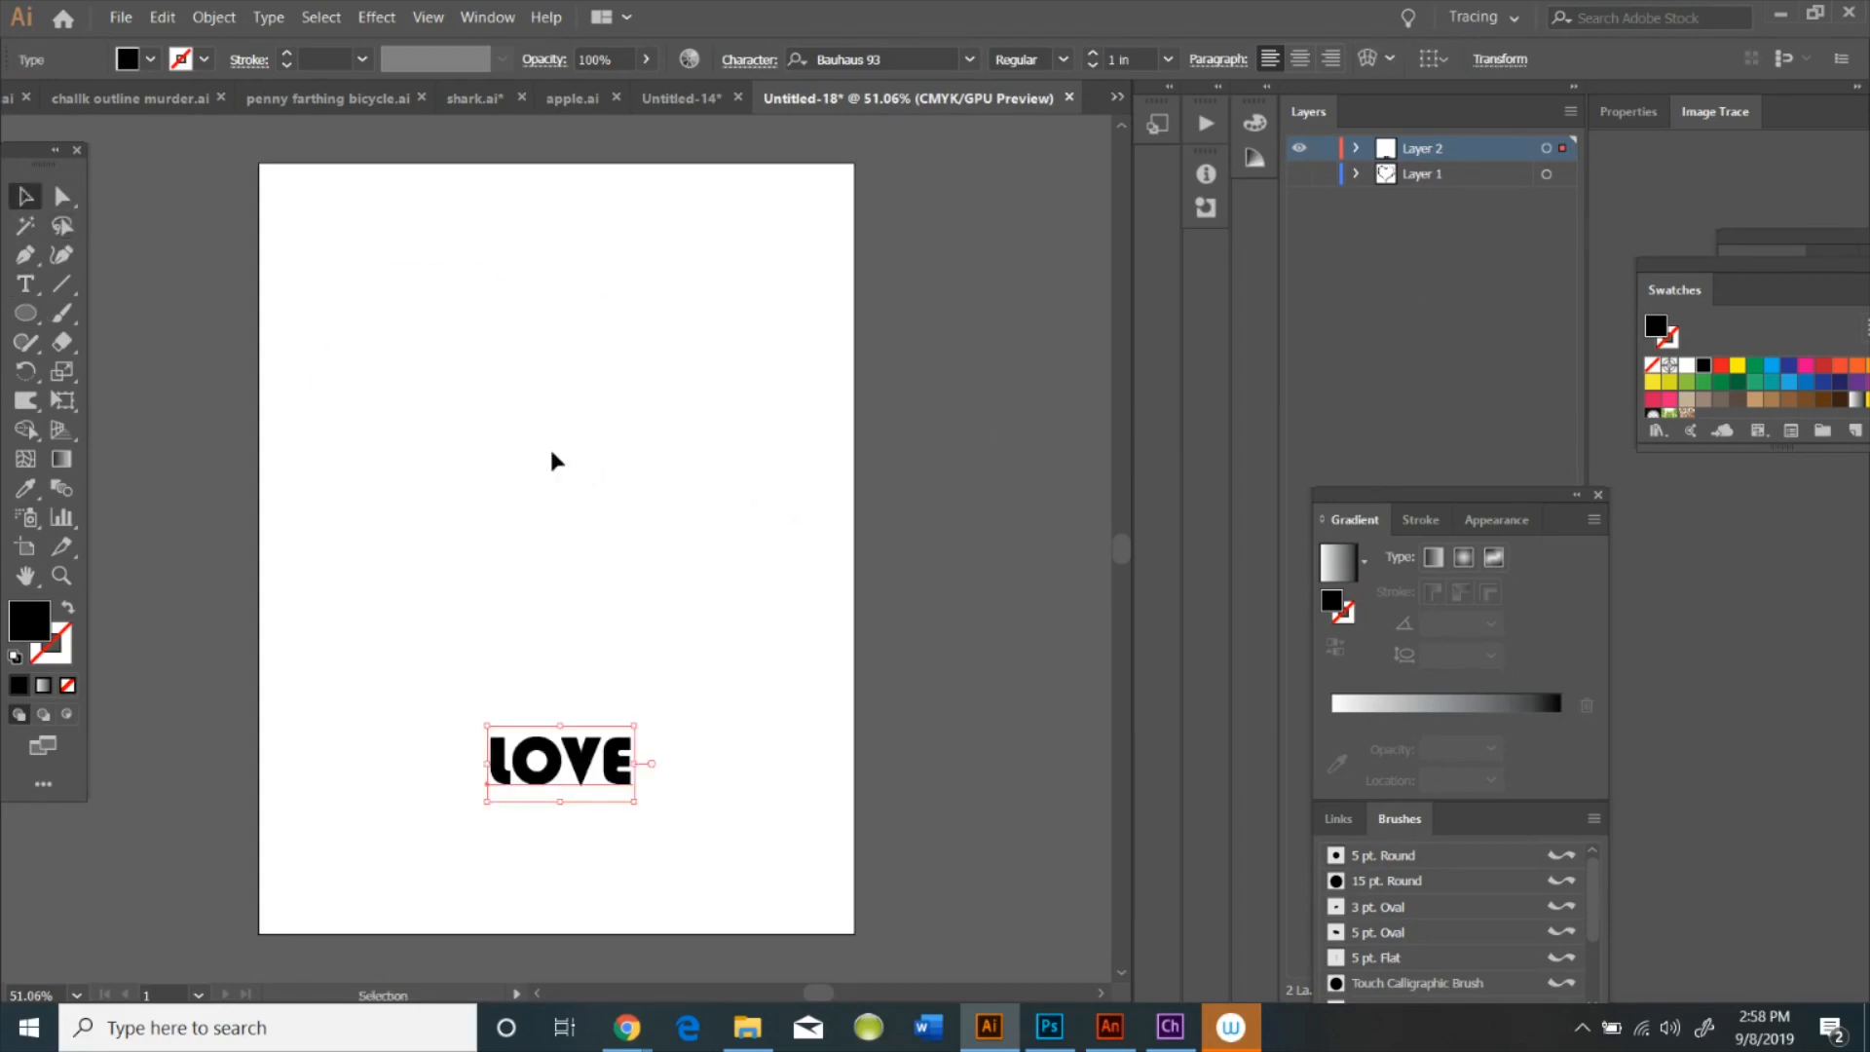
# Show the reference layer just long enough to select the traced heart path, and bring the path forward in the stacking order
pyautogui.click(1297, 175)
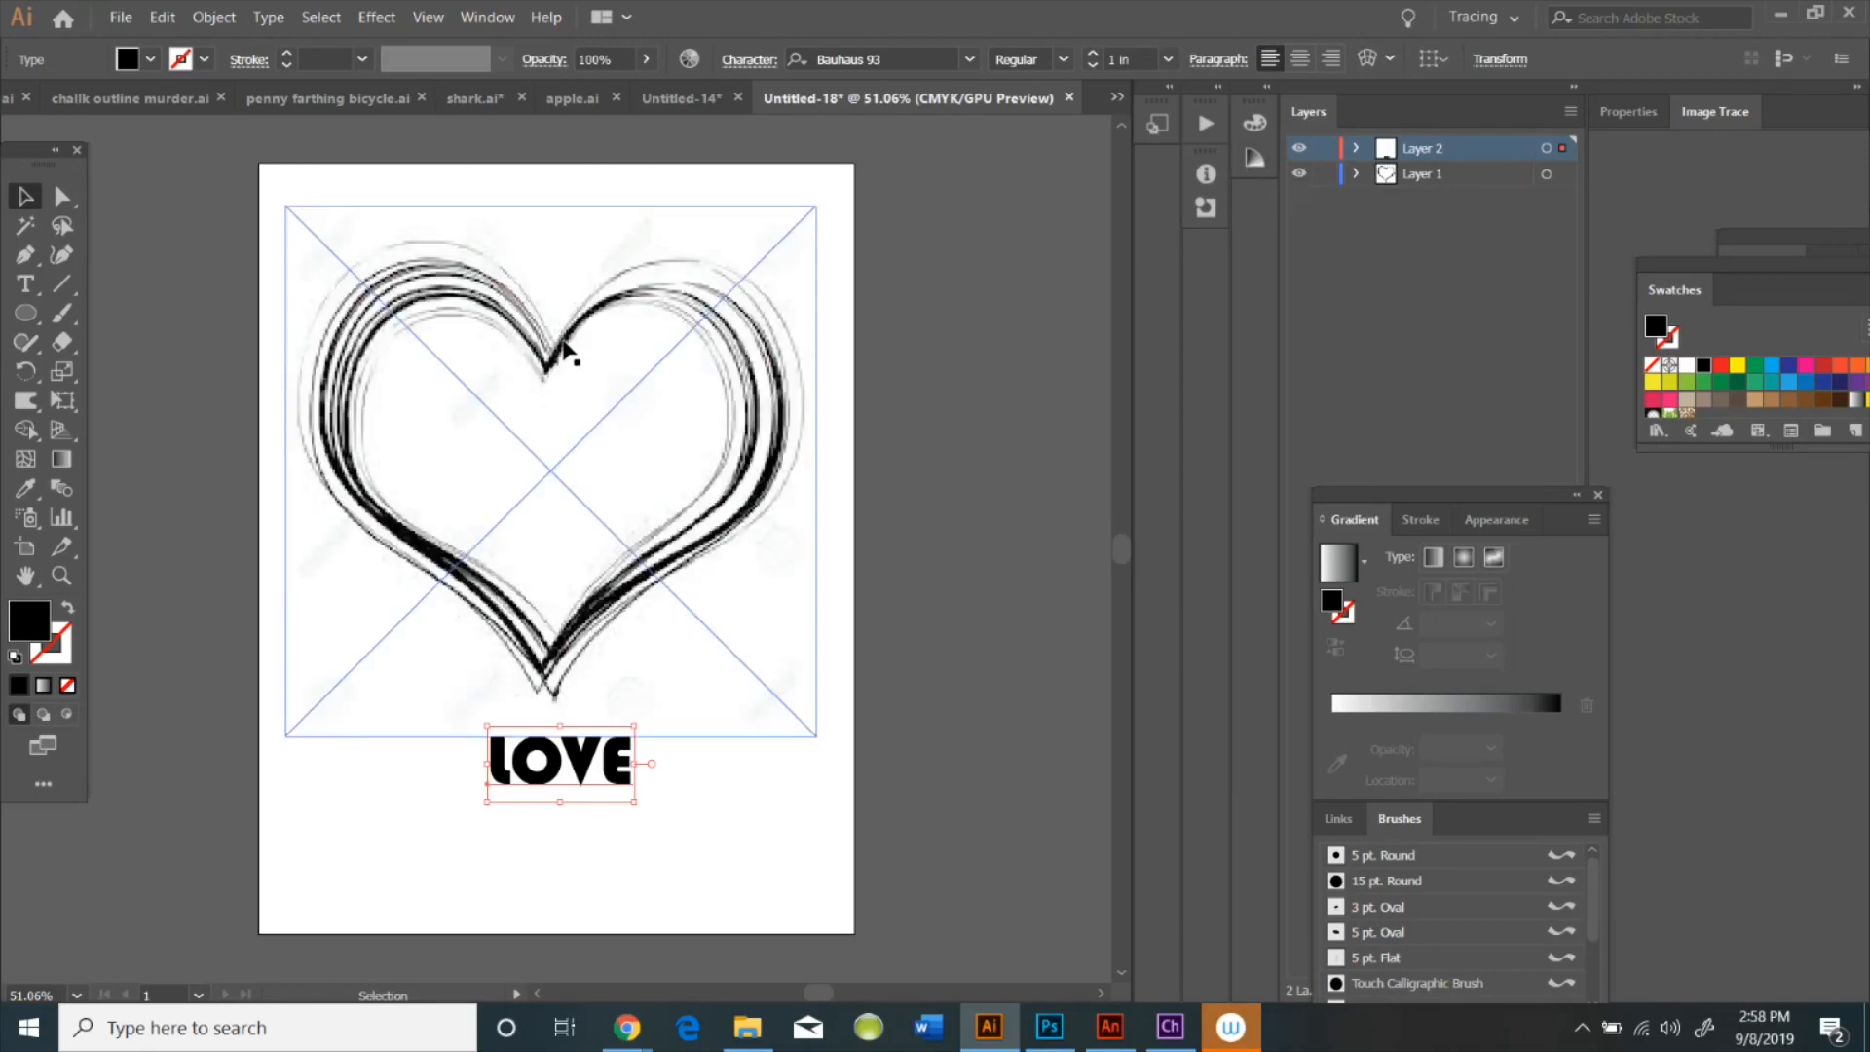
pyautogui.click(587, 330)
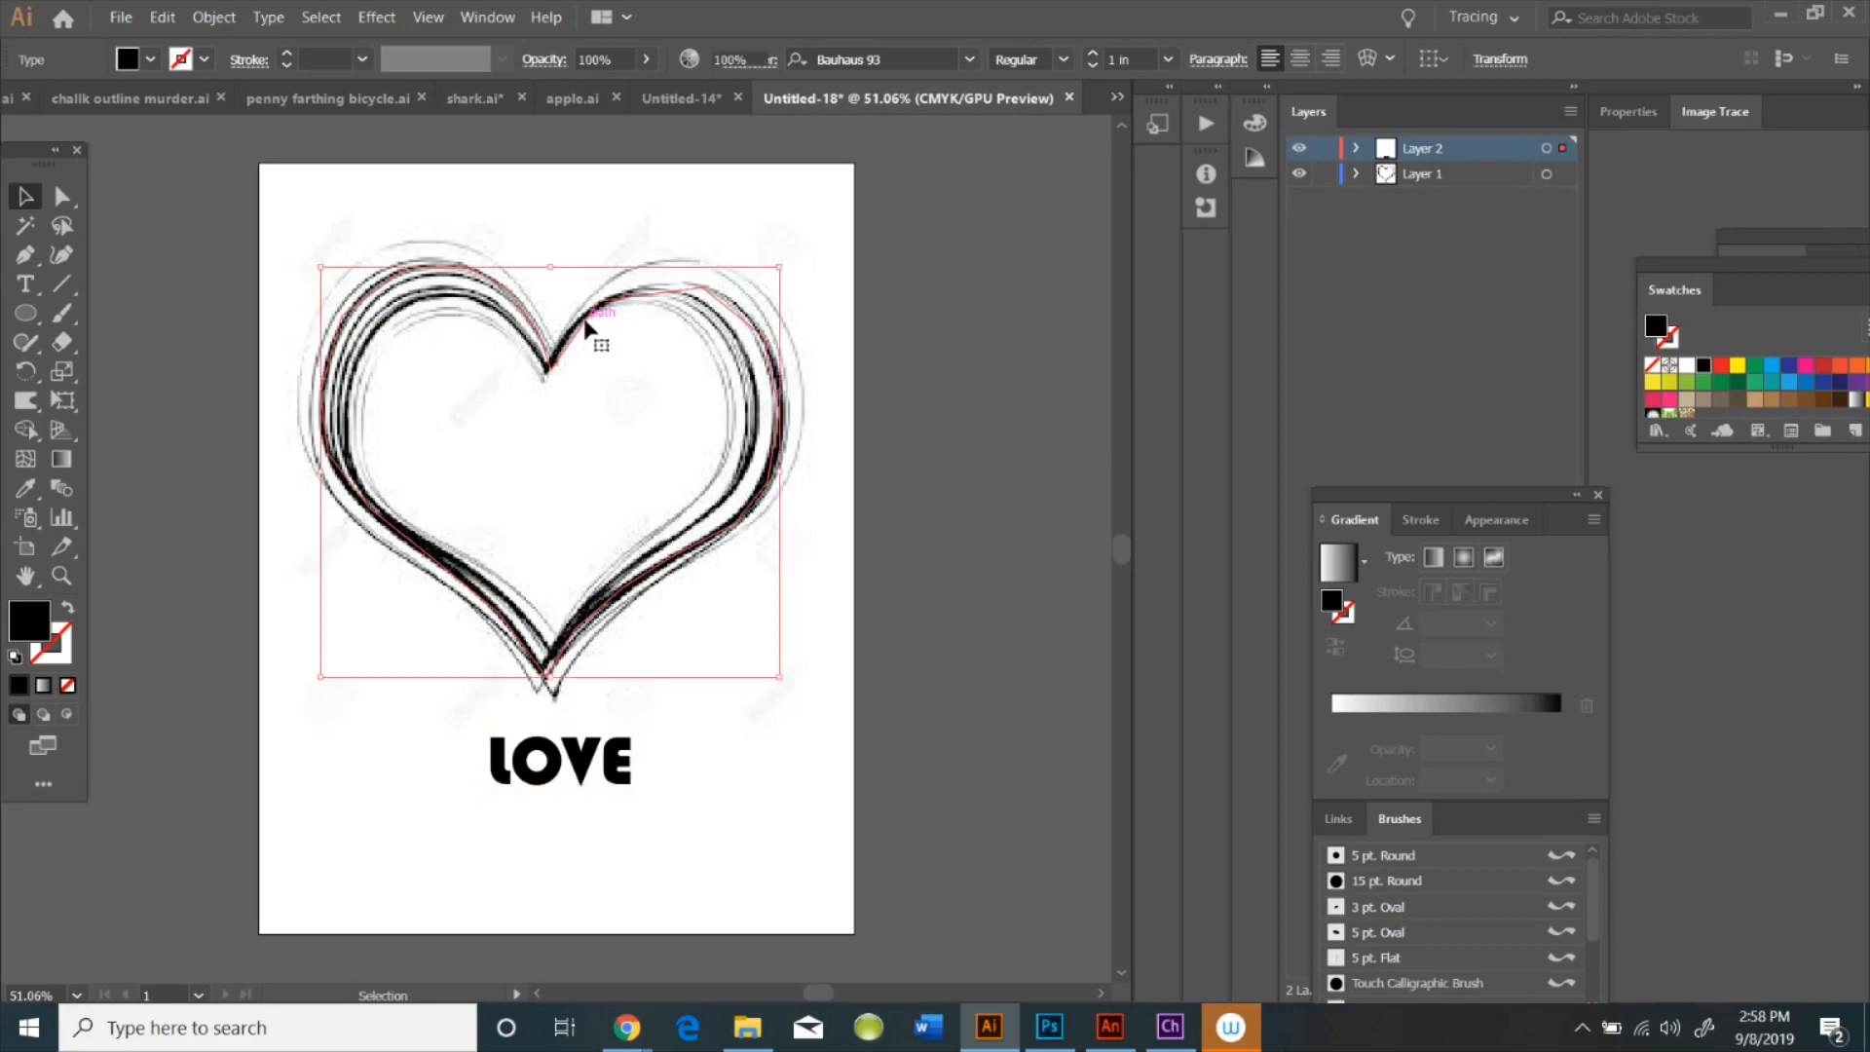
pyautogui.click(1298, 173)
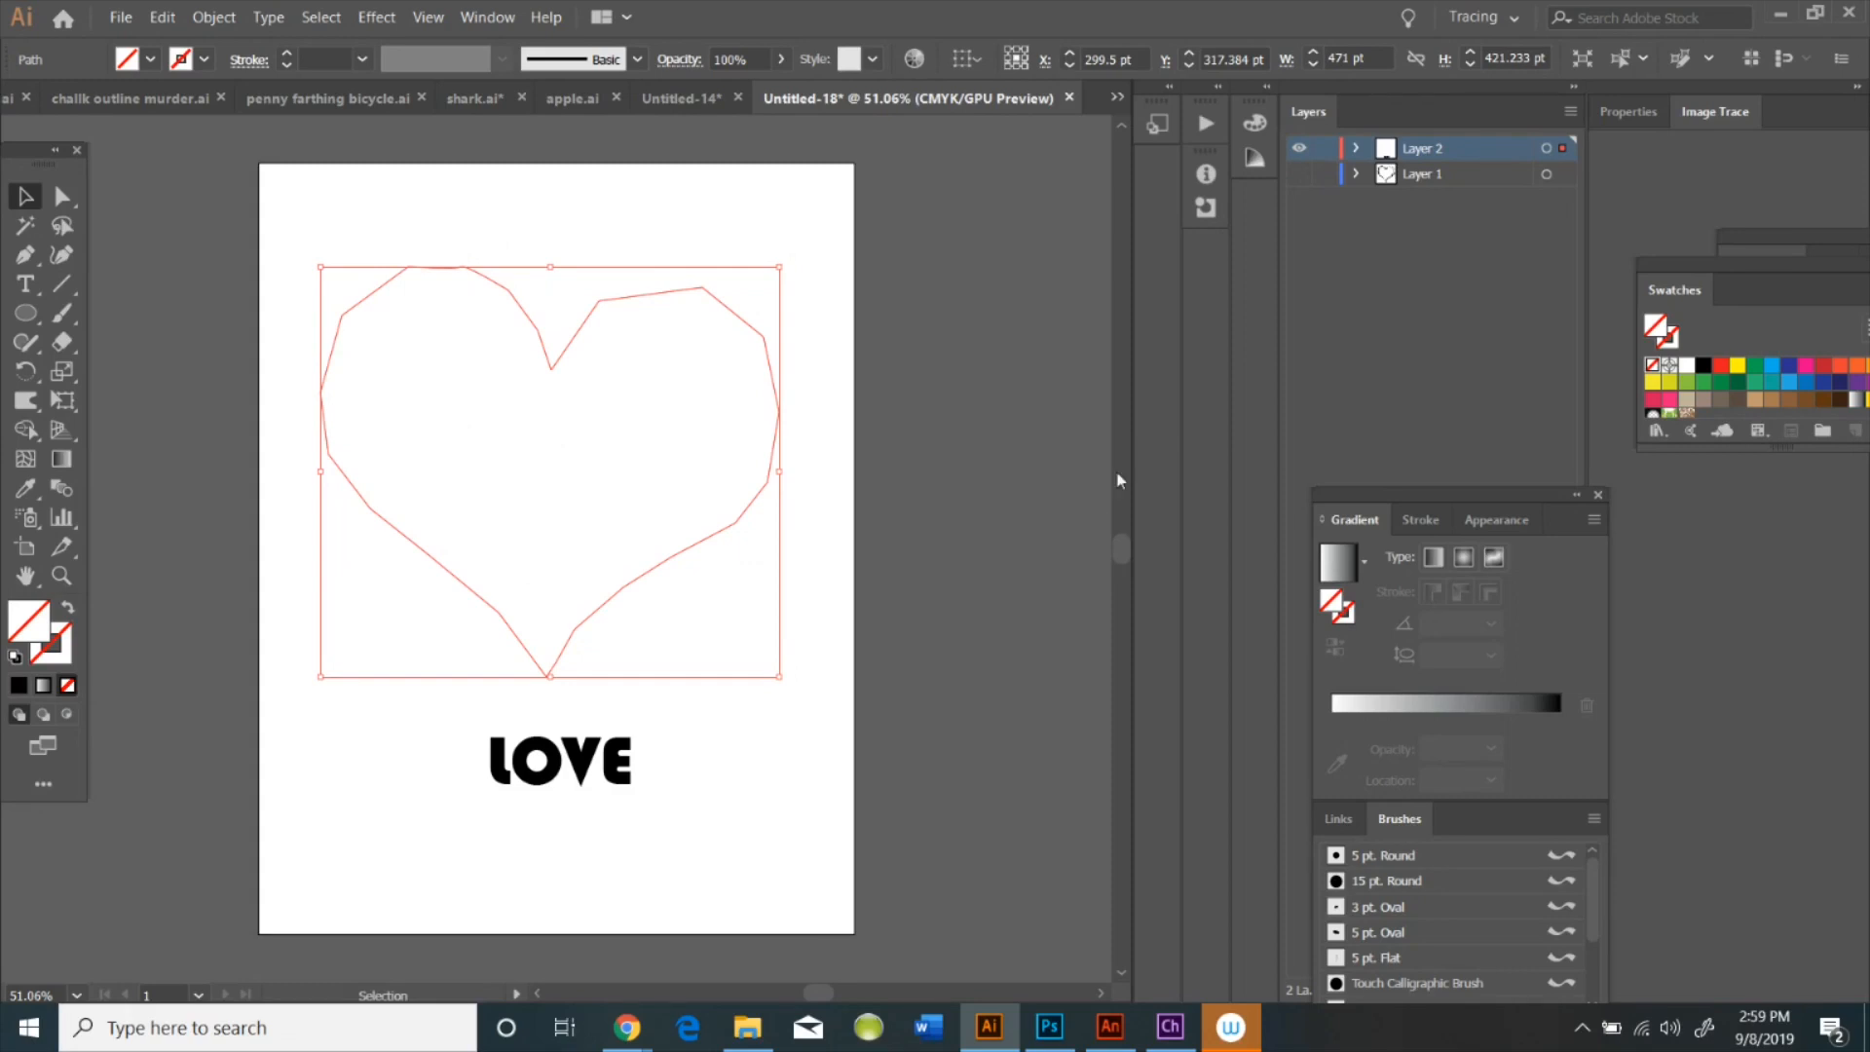
pyautogui.rightClick(774, 440)
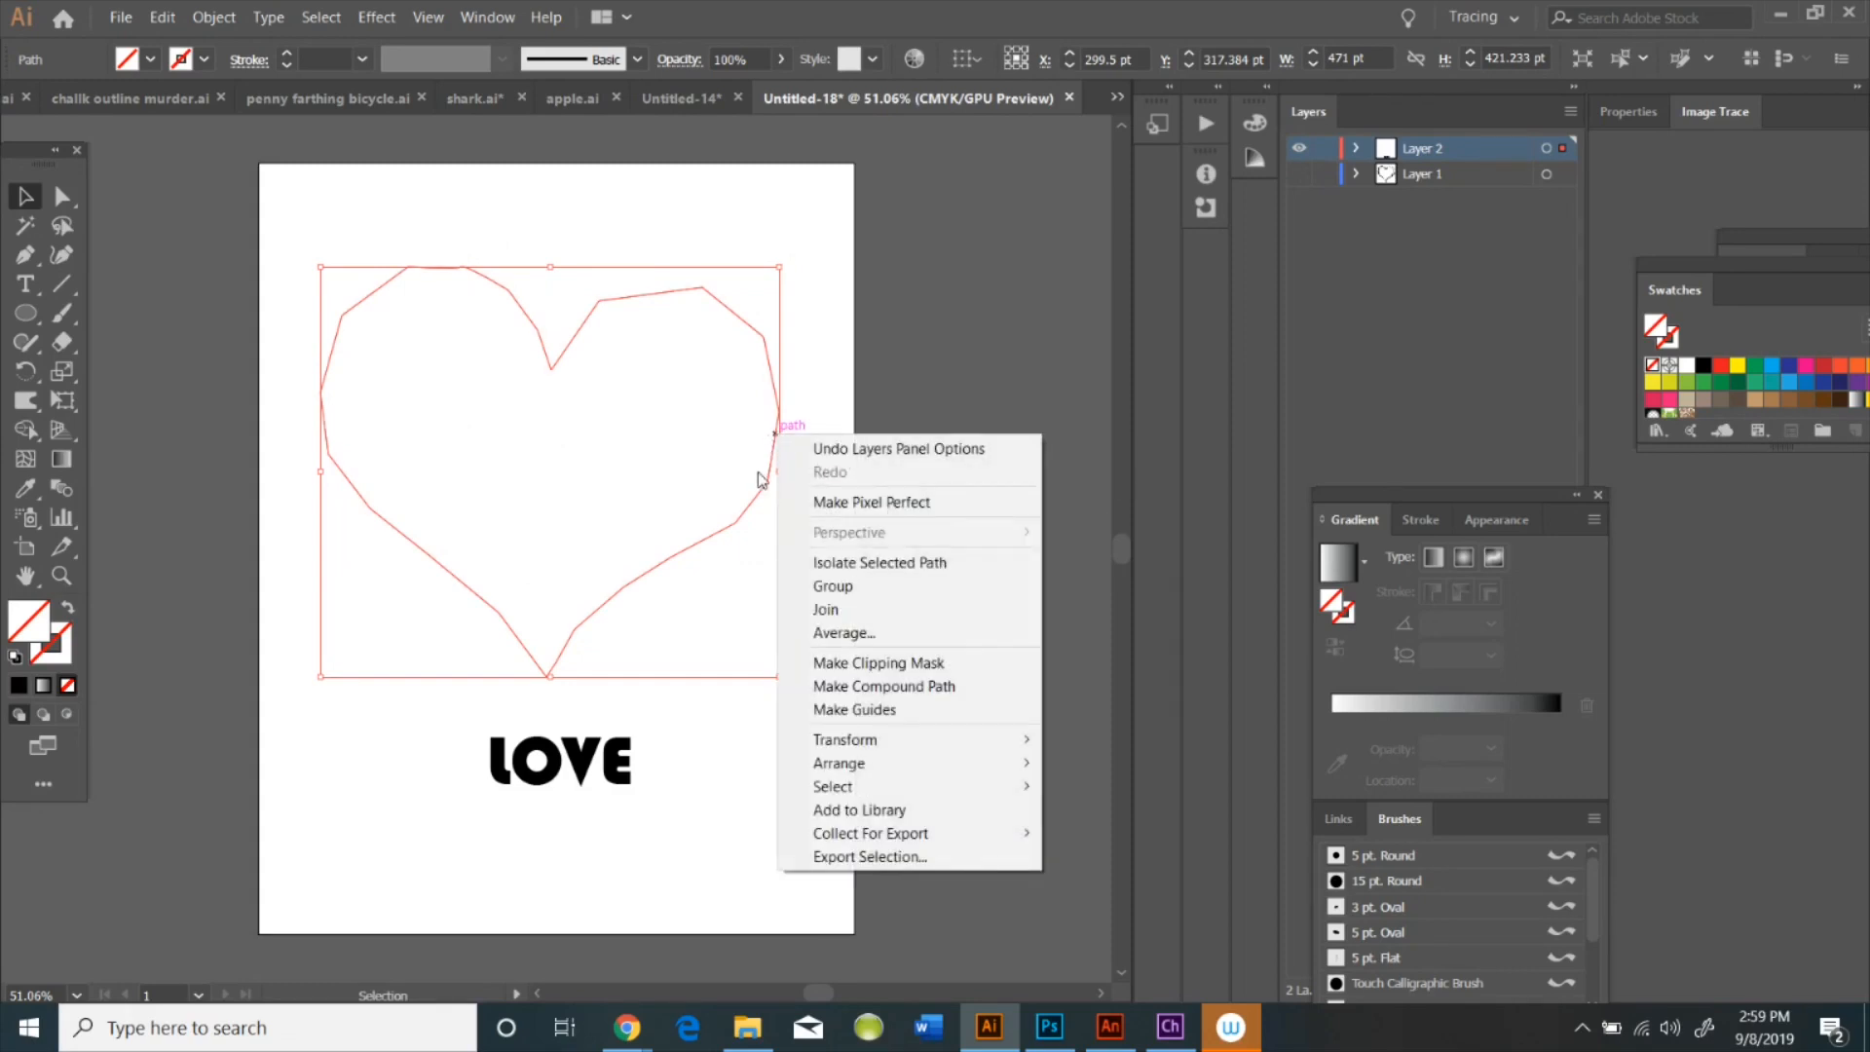
pyautogui.moveTo(963, 762)
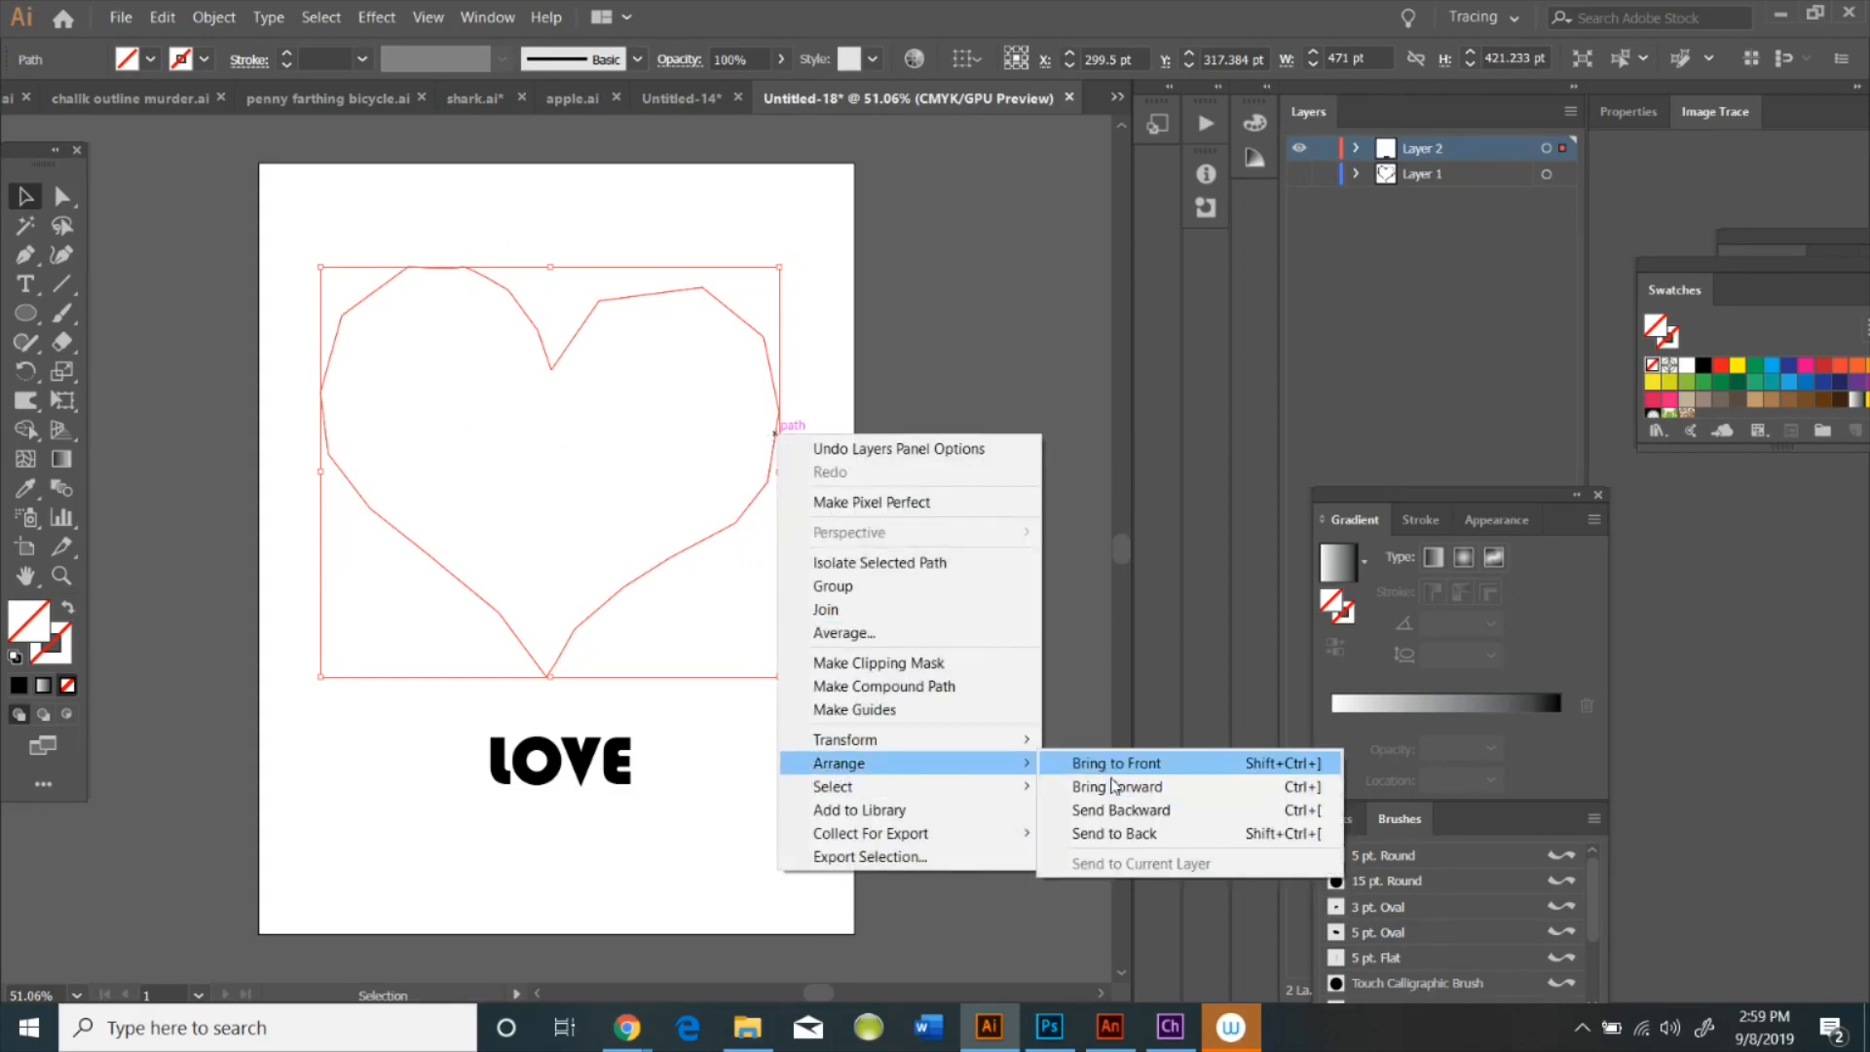
pyautogui.click(1143, 784)
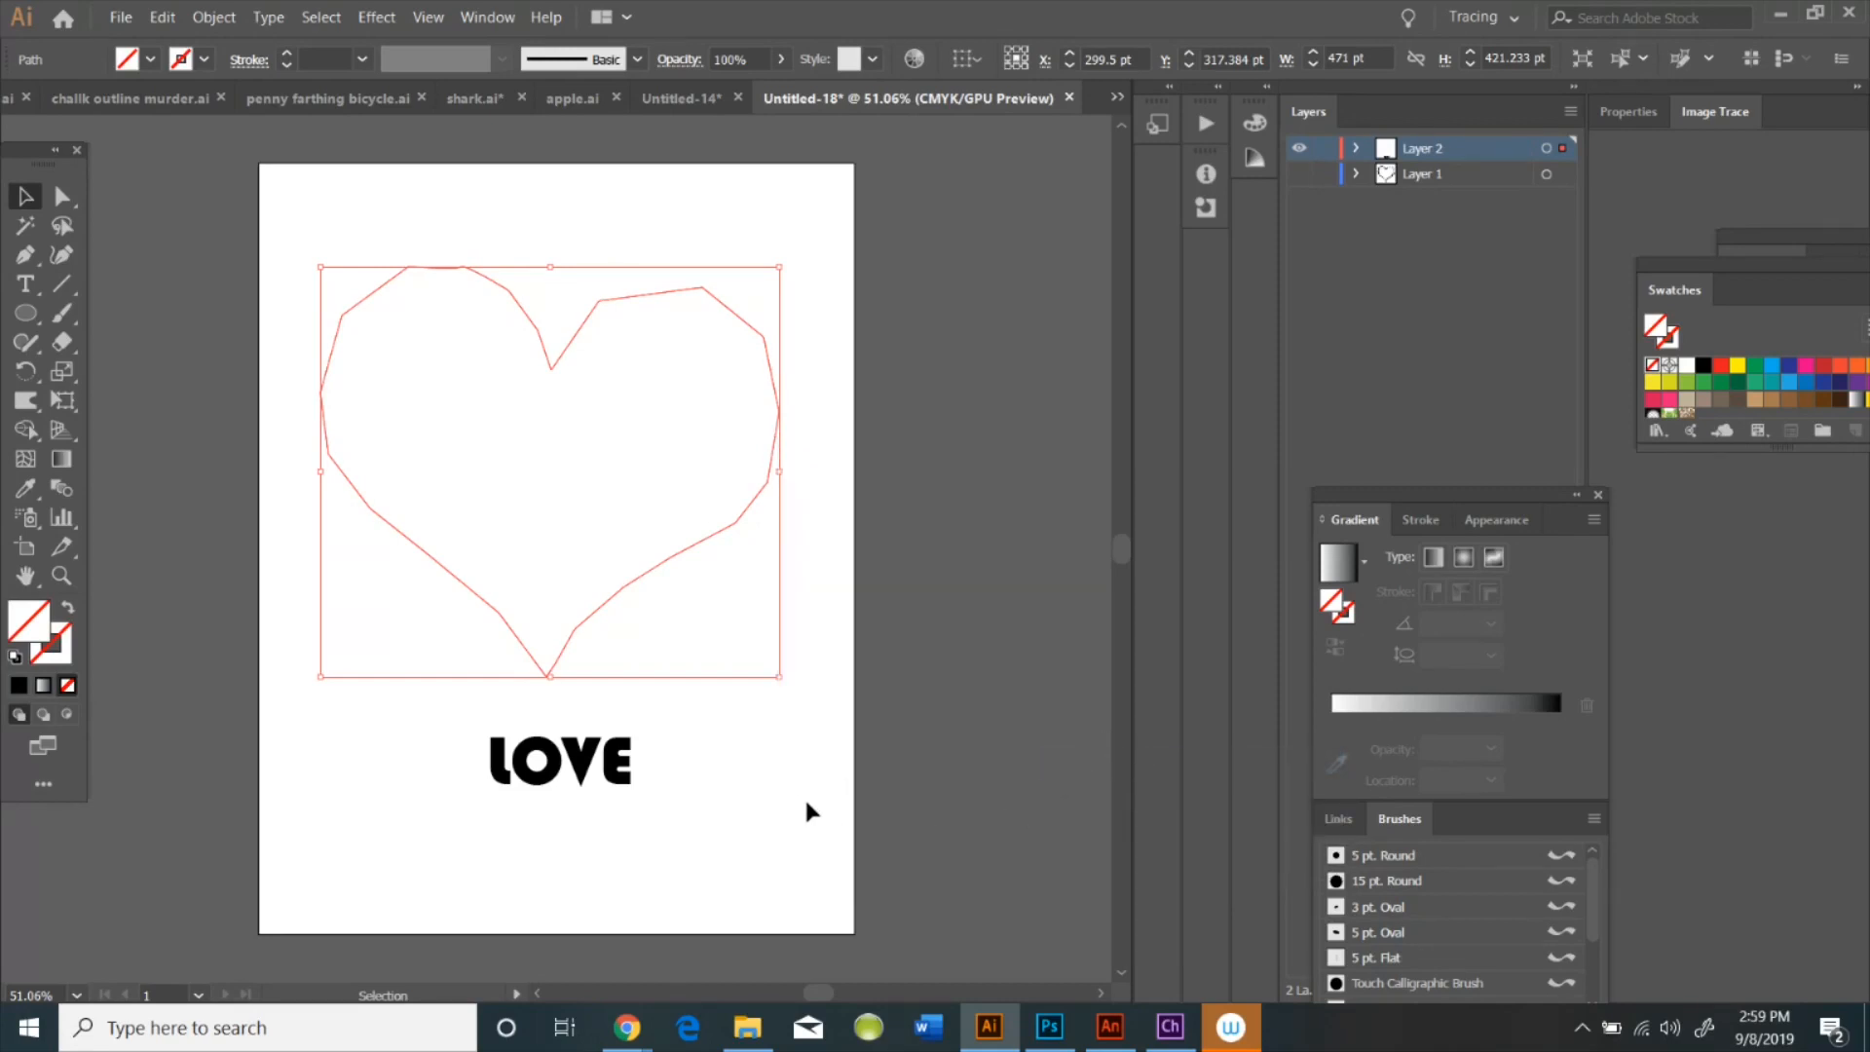
# Add the LOVE text to the selection and fit it into the heart with Envelope Distort, Make with Top Object
pyautogui.keyDown('shift'); pyautogui.click(623, 774); pyautogui.keyUp('shift')
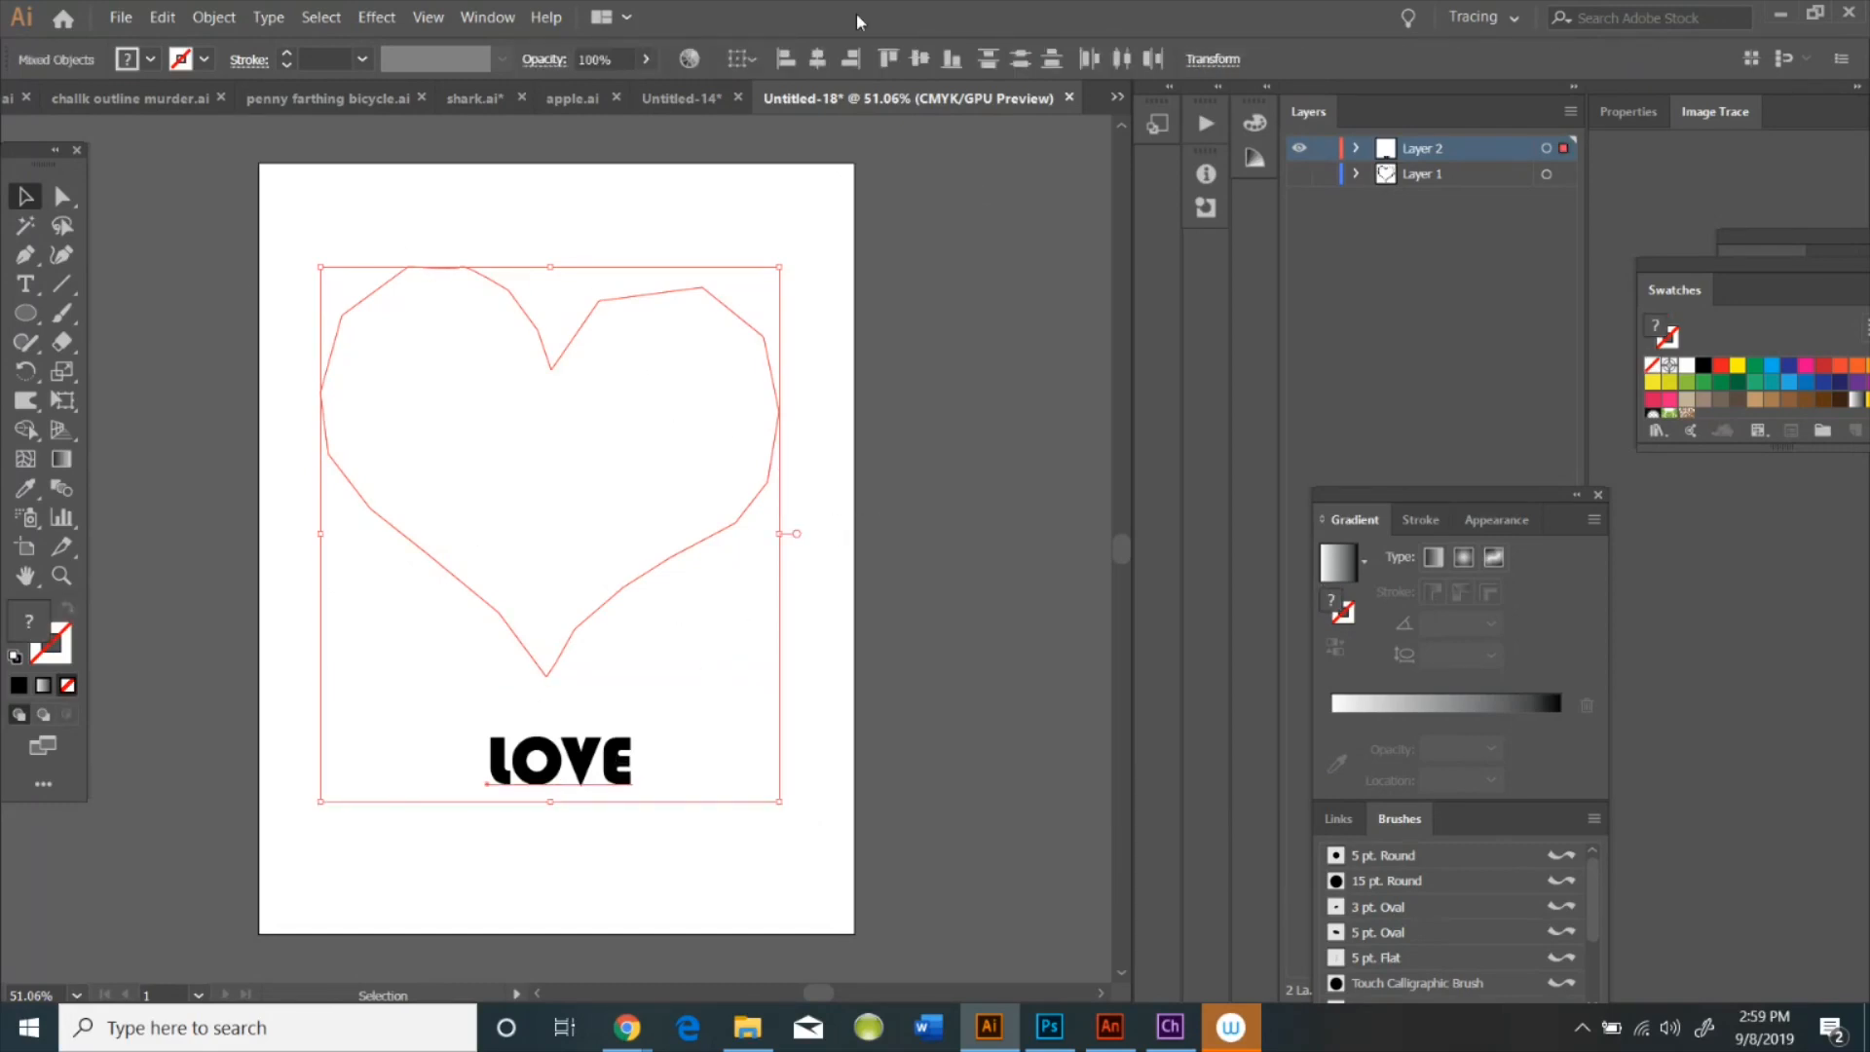
pyautogui.click(211, 18)
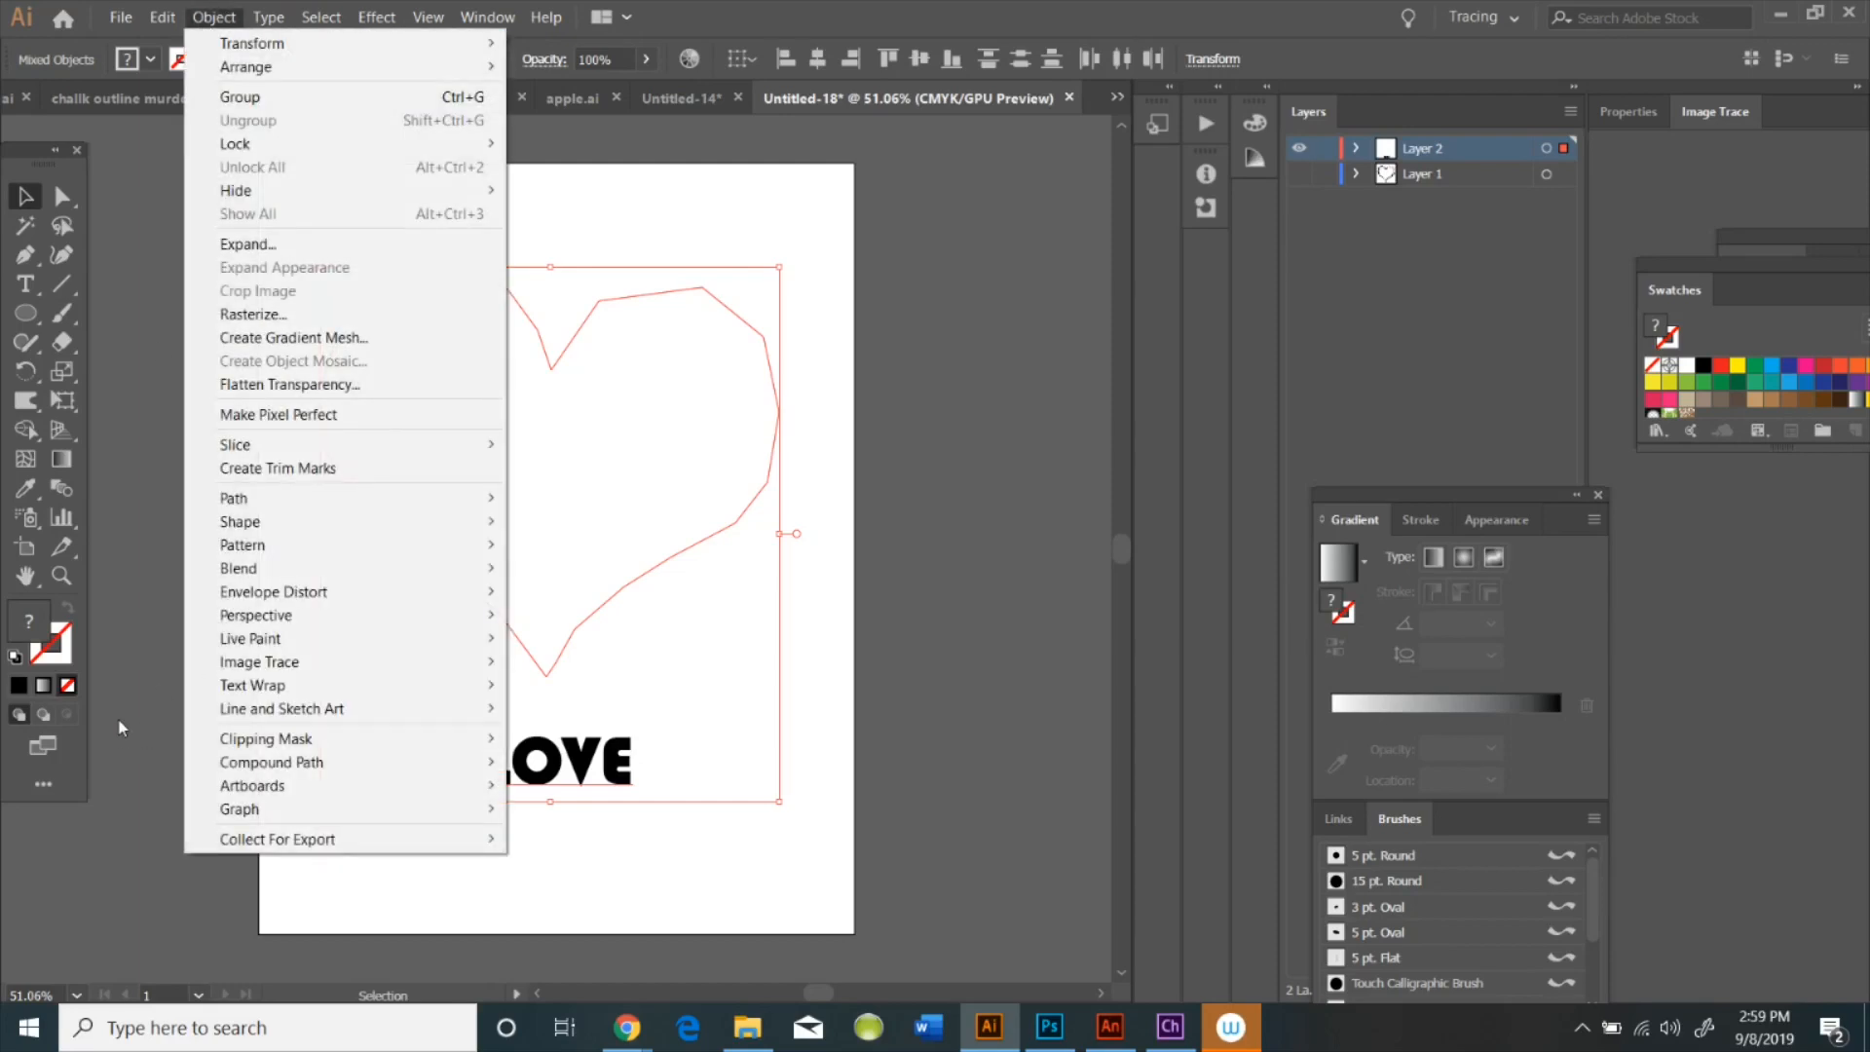
pyautogui.moveTo(352, 591)
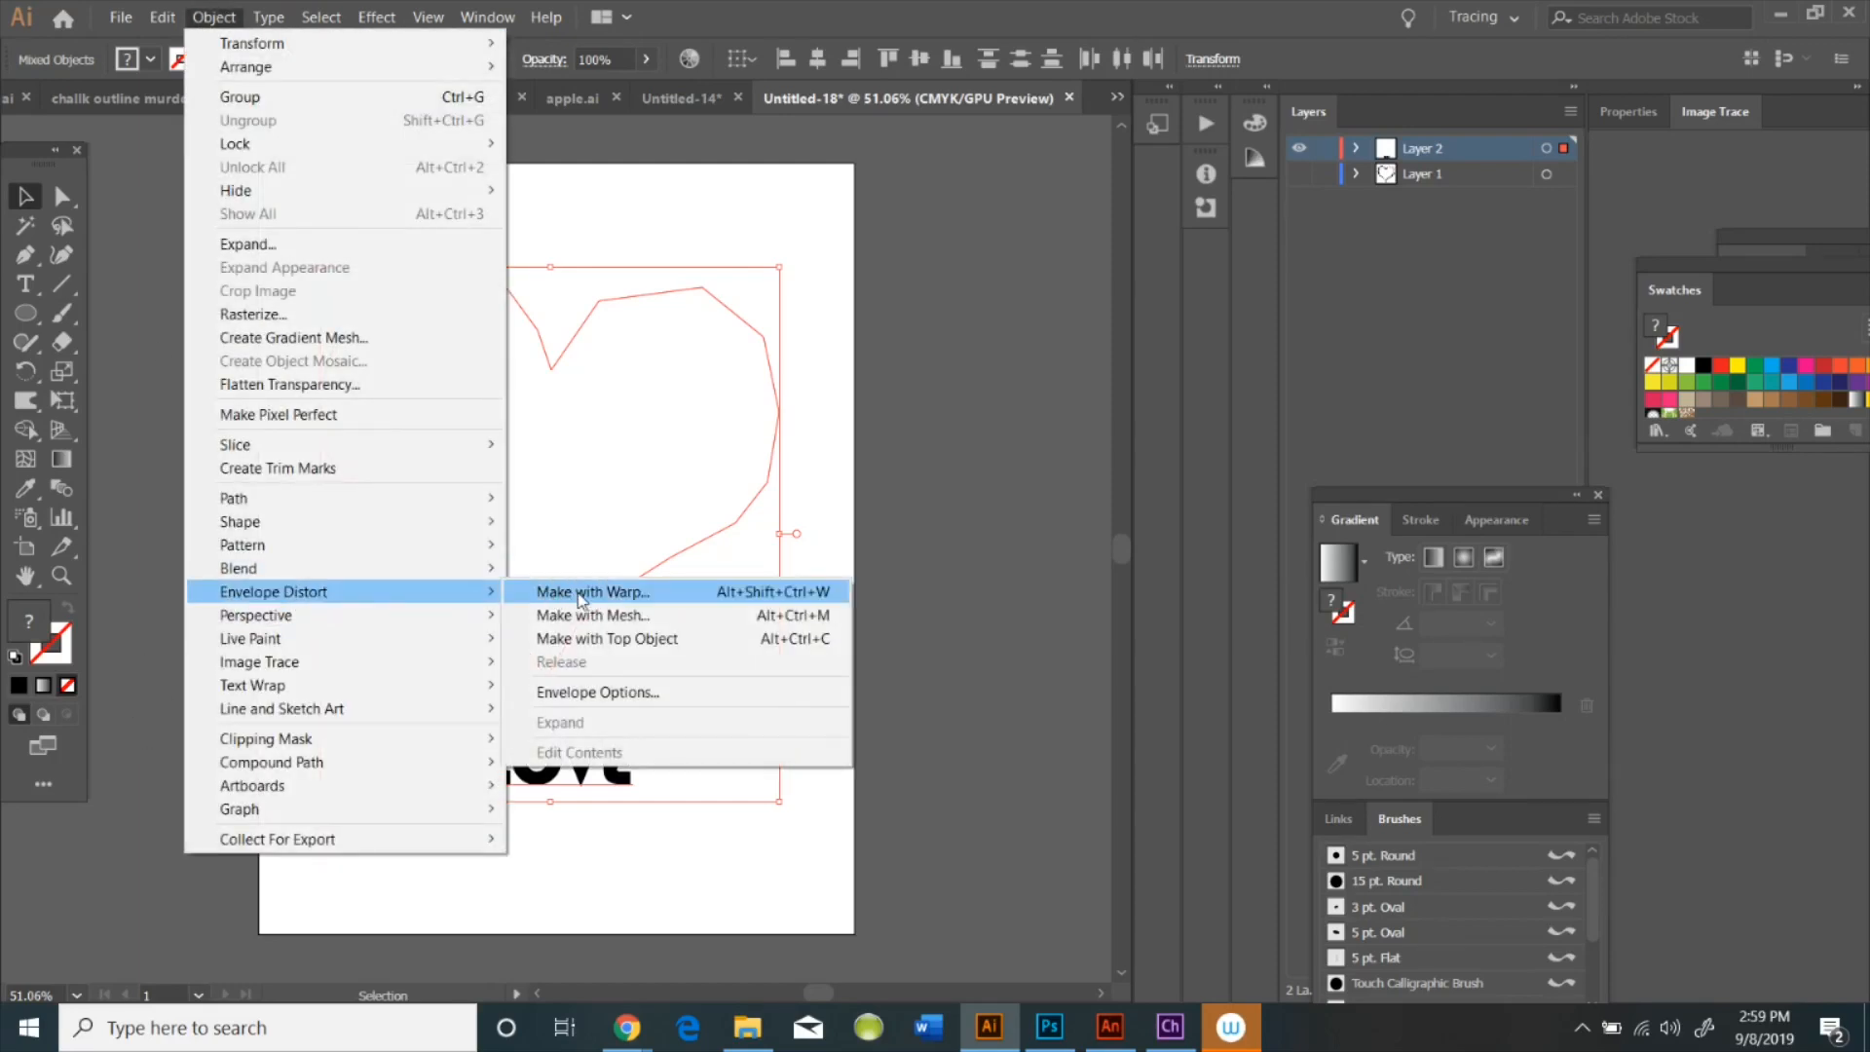
pyautogui.click(685, 639)
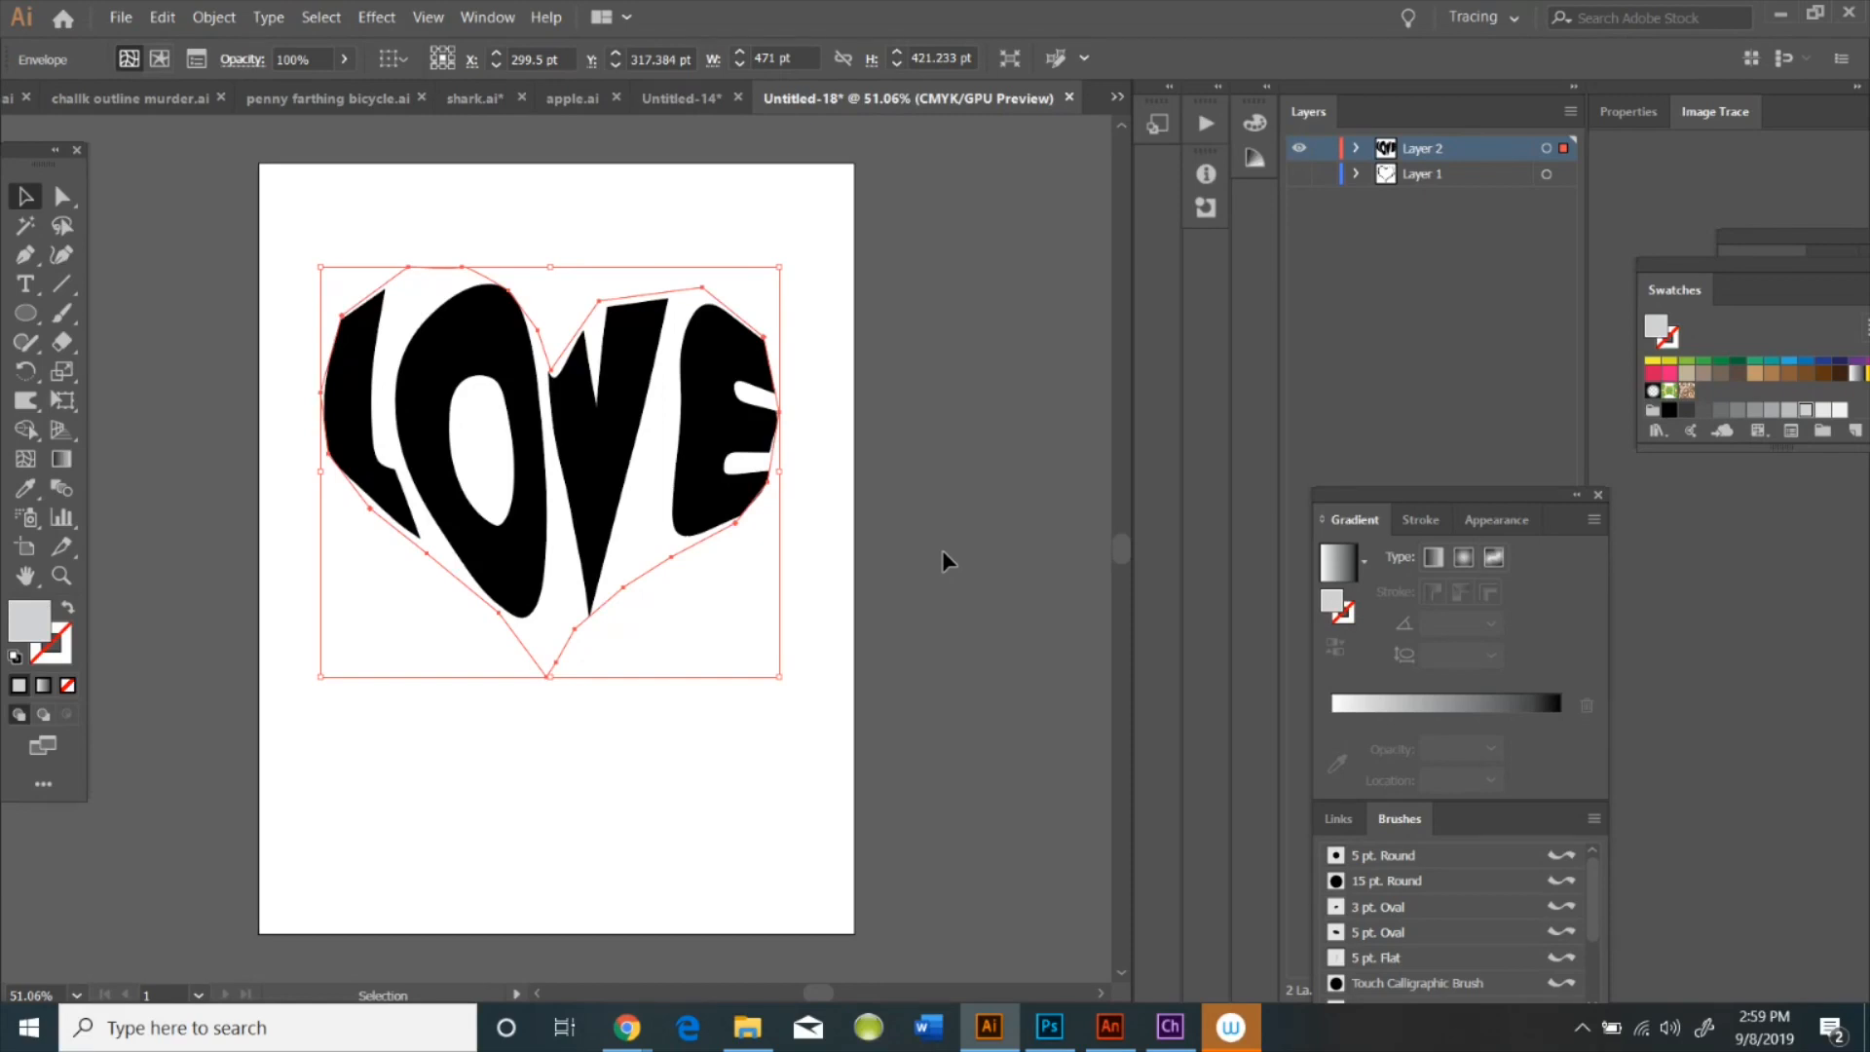
# Round the angular edges of the heart envelope around both lobes and the lower sides with the Warp tool, and deselect it
pyautogui.click(129, 60)
pyautogui.click(25, 400)
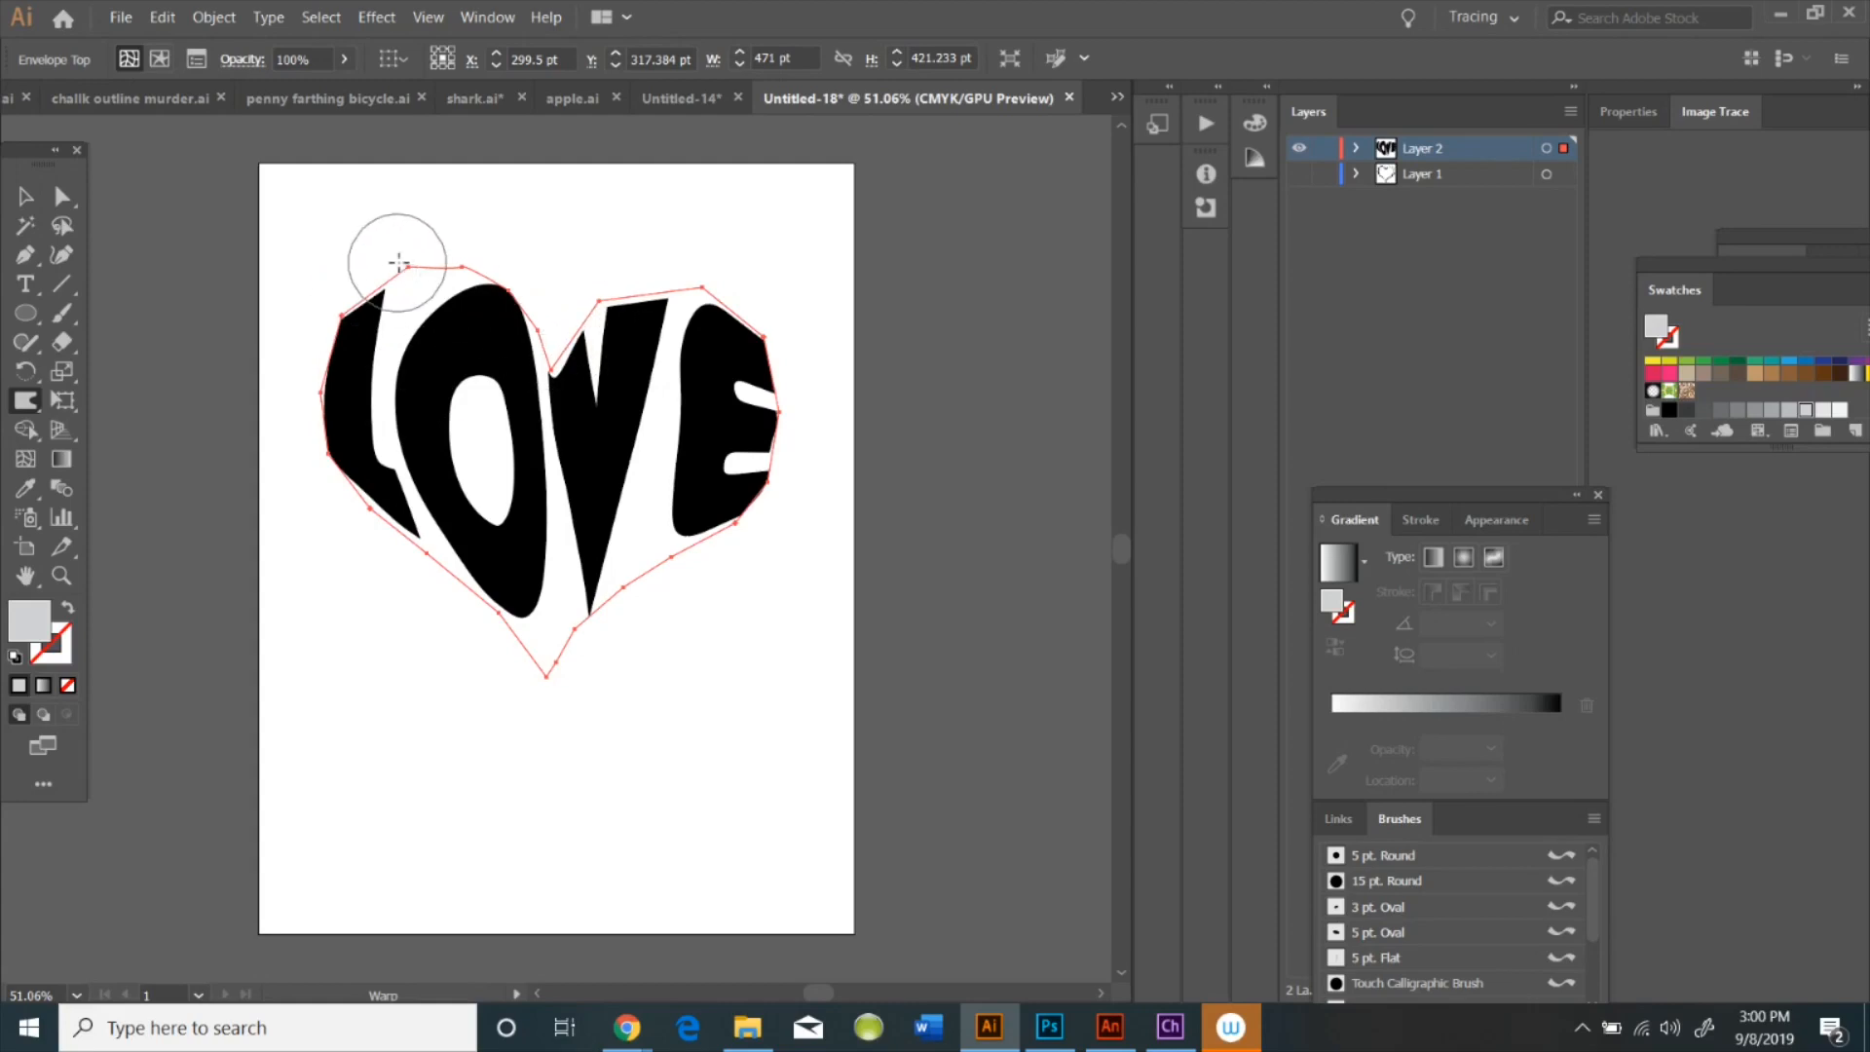
pyautogui.moveTo(319, 376); pyautogui.dragTo(312, 334)
pyautogui.moveTo(384, 283)
pyautogui.mouseDown()
pyautogui.moveTo(376, 265)
pyautogui.moveTo(347, 289)
pyautogui.mouseUp()
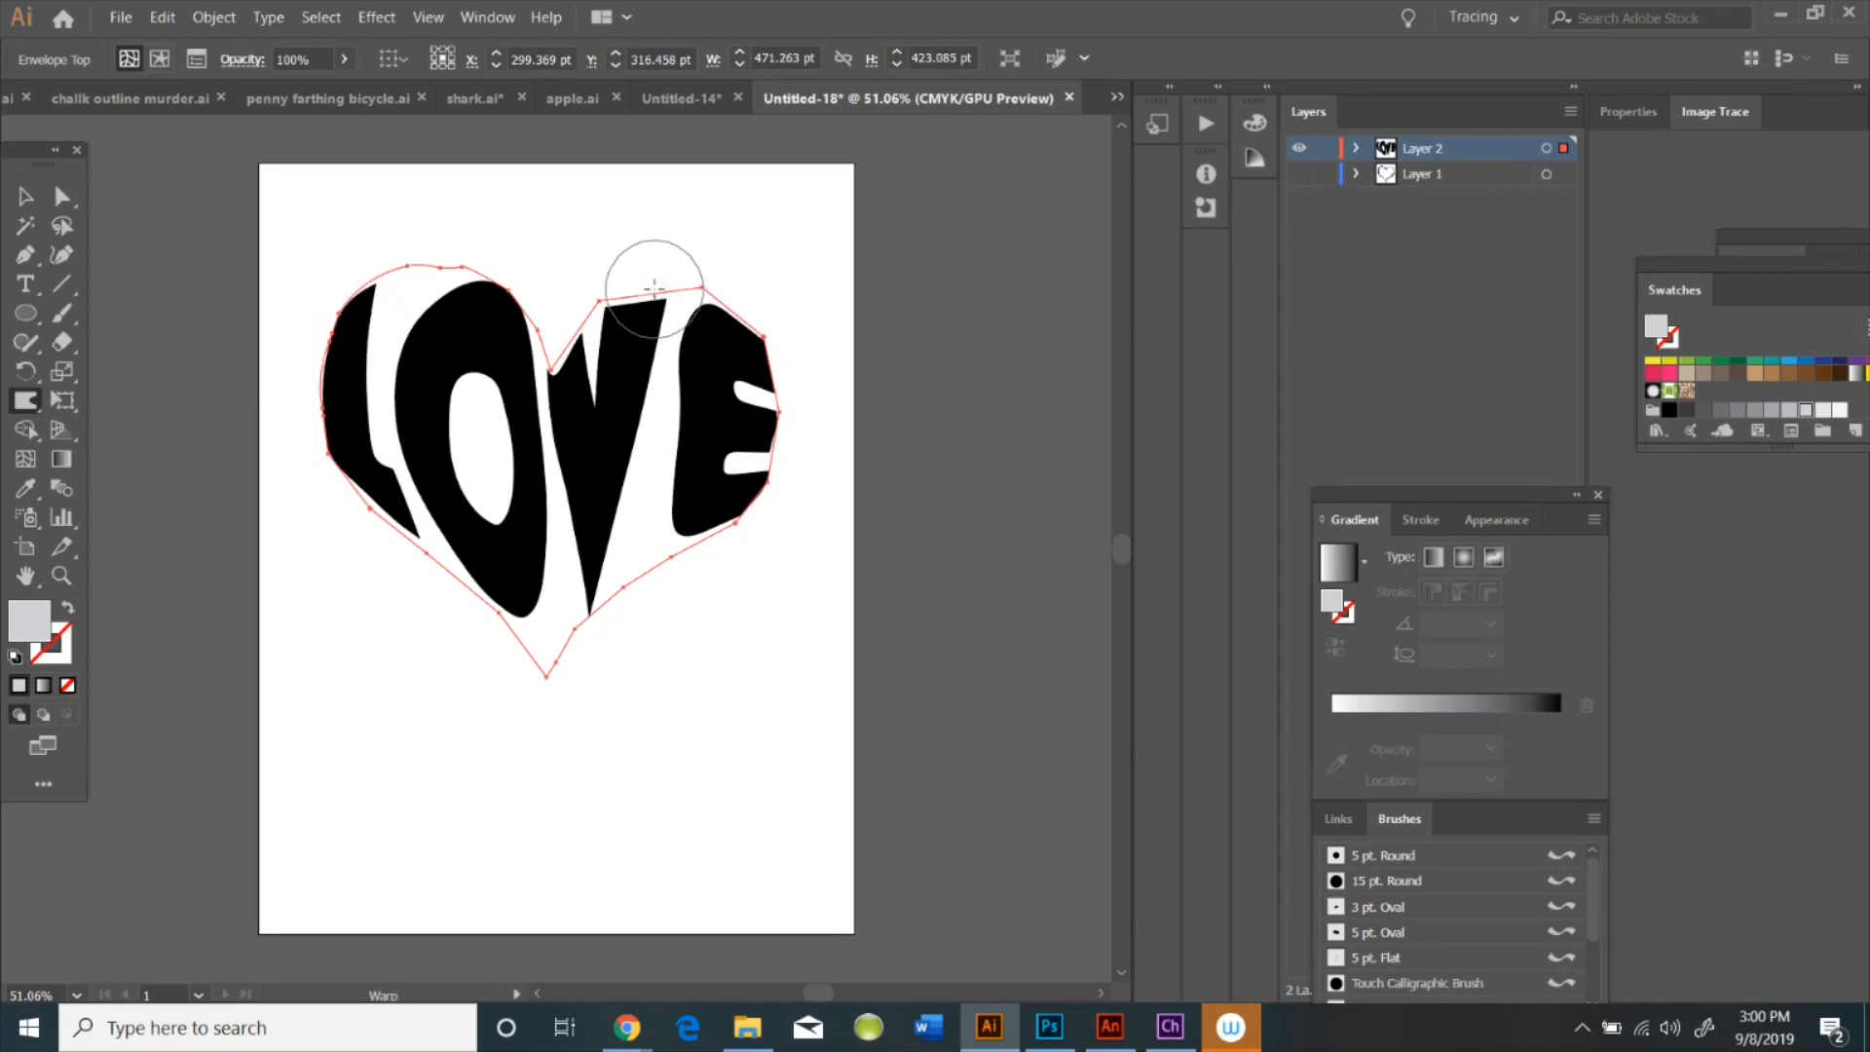
pyautogui.moveTo(650, 294)
pyautogui.mouseDown()
pyautogui.moveTo(742, 303)
pyautogui.moveTo(783, 375)
pyautogui.moveTo(784, 450)
pyautogui.moveTo(767, 509)
pyautogui.moveTo(684, 543)
pyautogui.moveTo(691, 558)
pyautogui.moveTo(585, 624)
pyautogui.moveTo(496, 625)
pyautogui.moveTo(329, 443)
pyautogui.mouseUp()
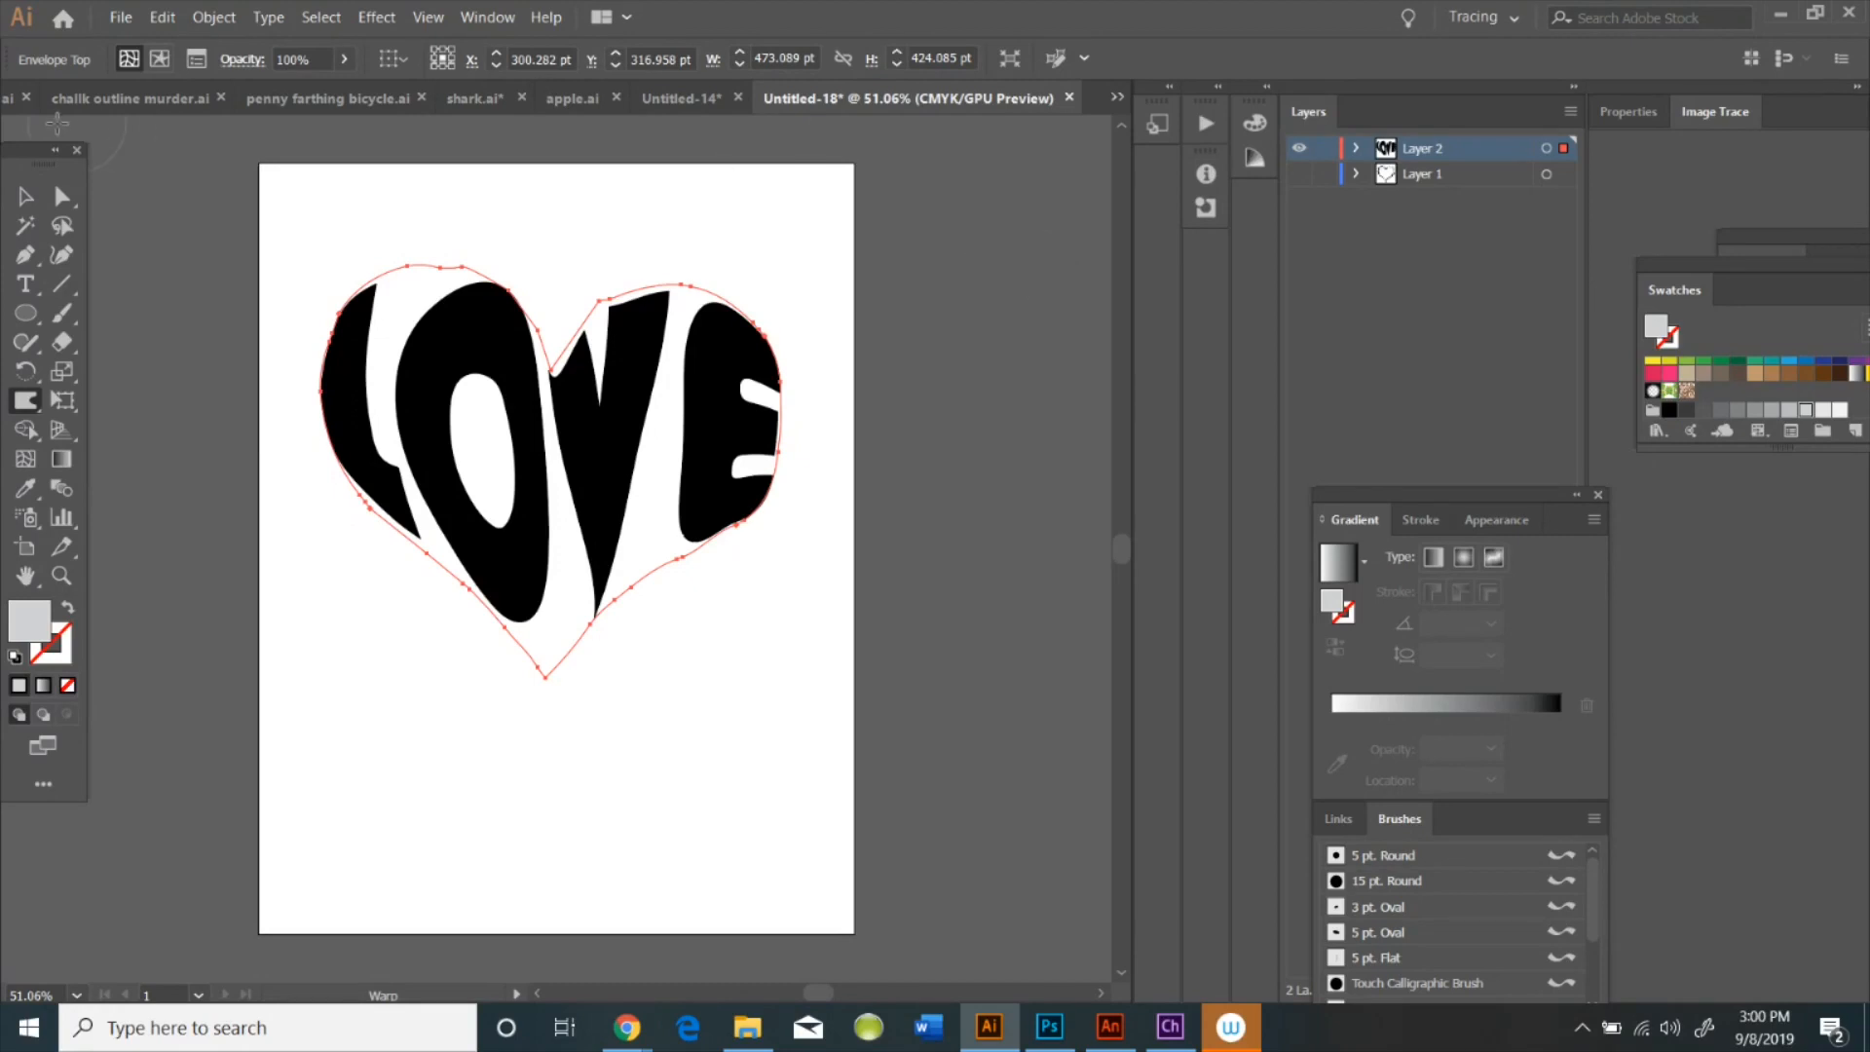
pyautogui.click(25, 195)
pyautogui.click(131, 182)
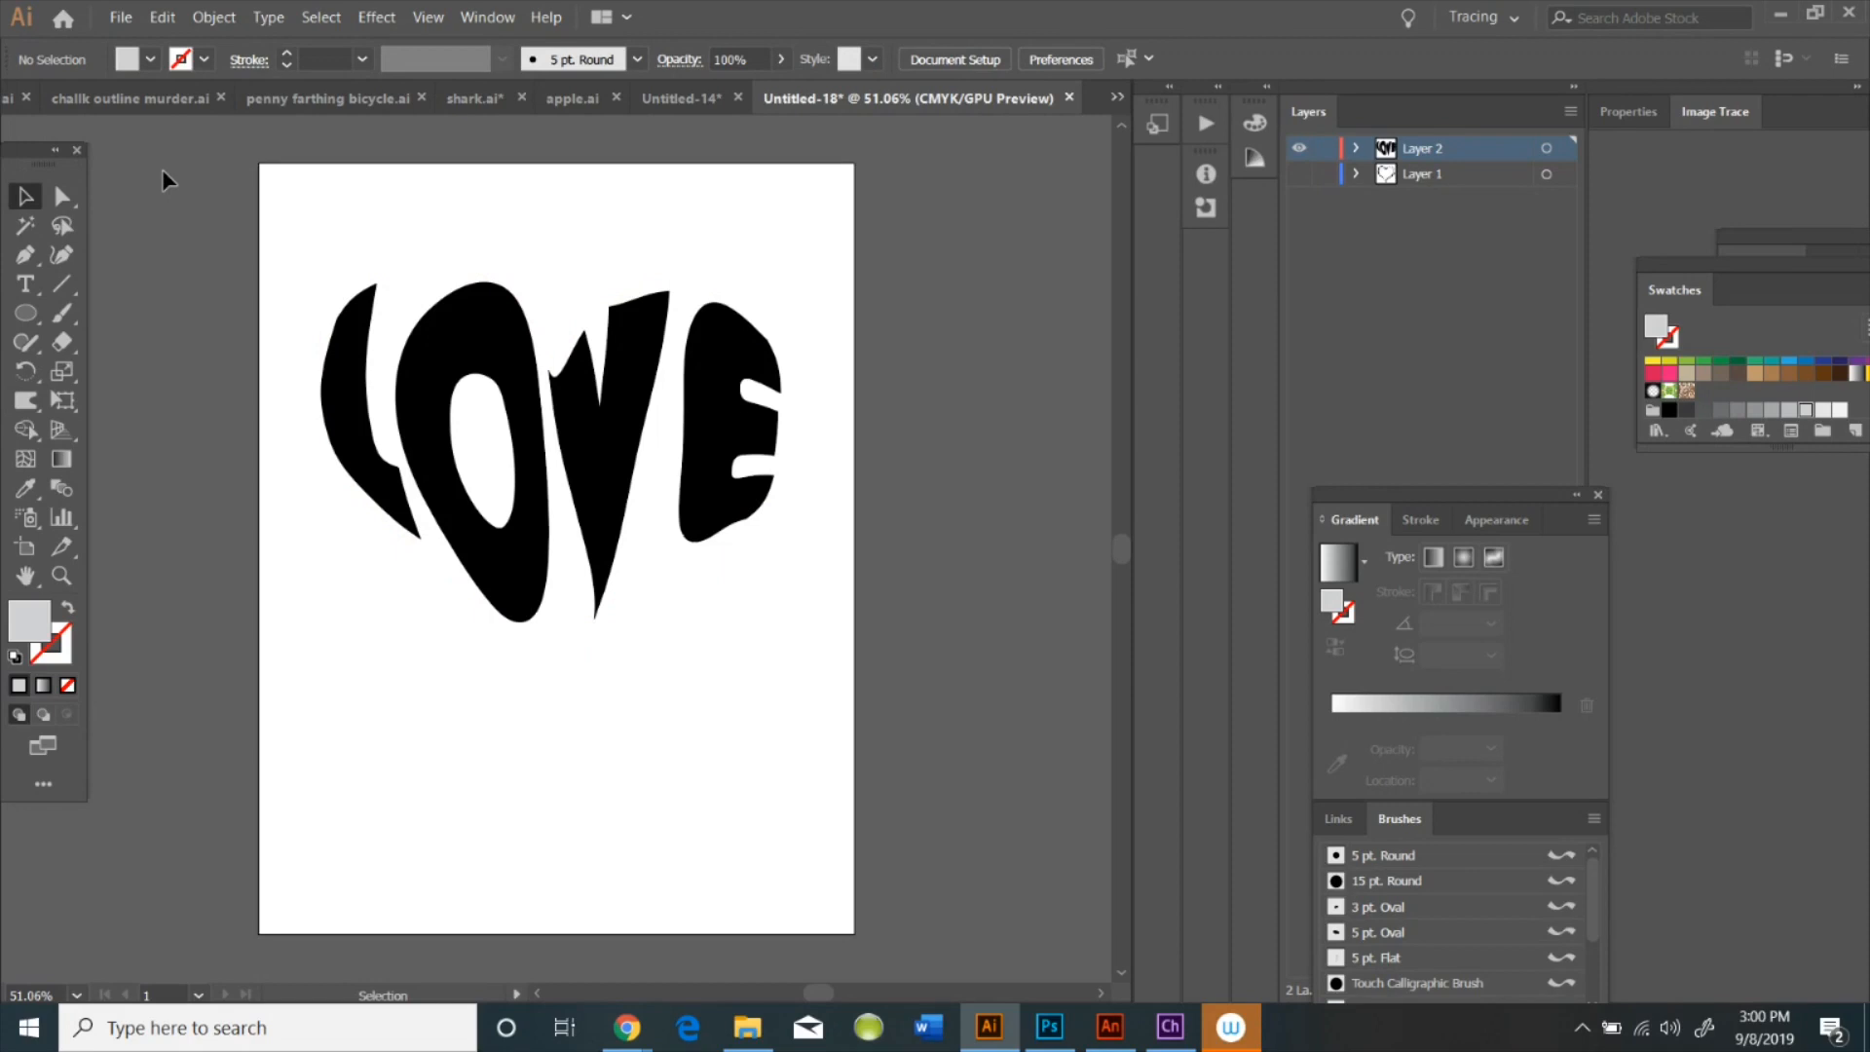
# Reselect the LOVE envelope and use the Warp tool to stretch its tip downward and curve the lower sides inward
pyautogui.click(372, 295)
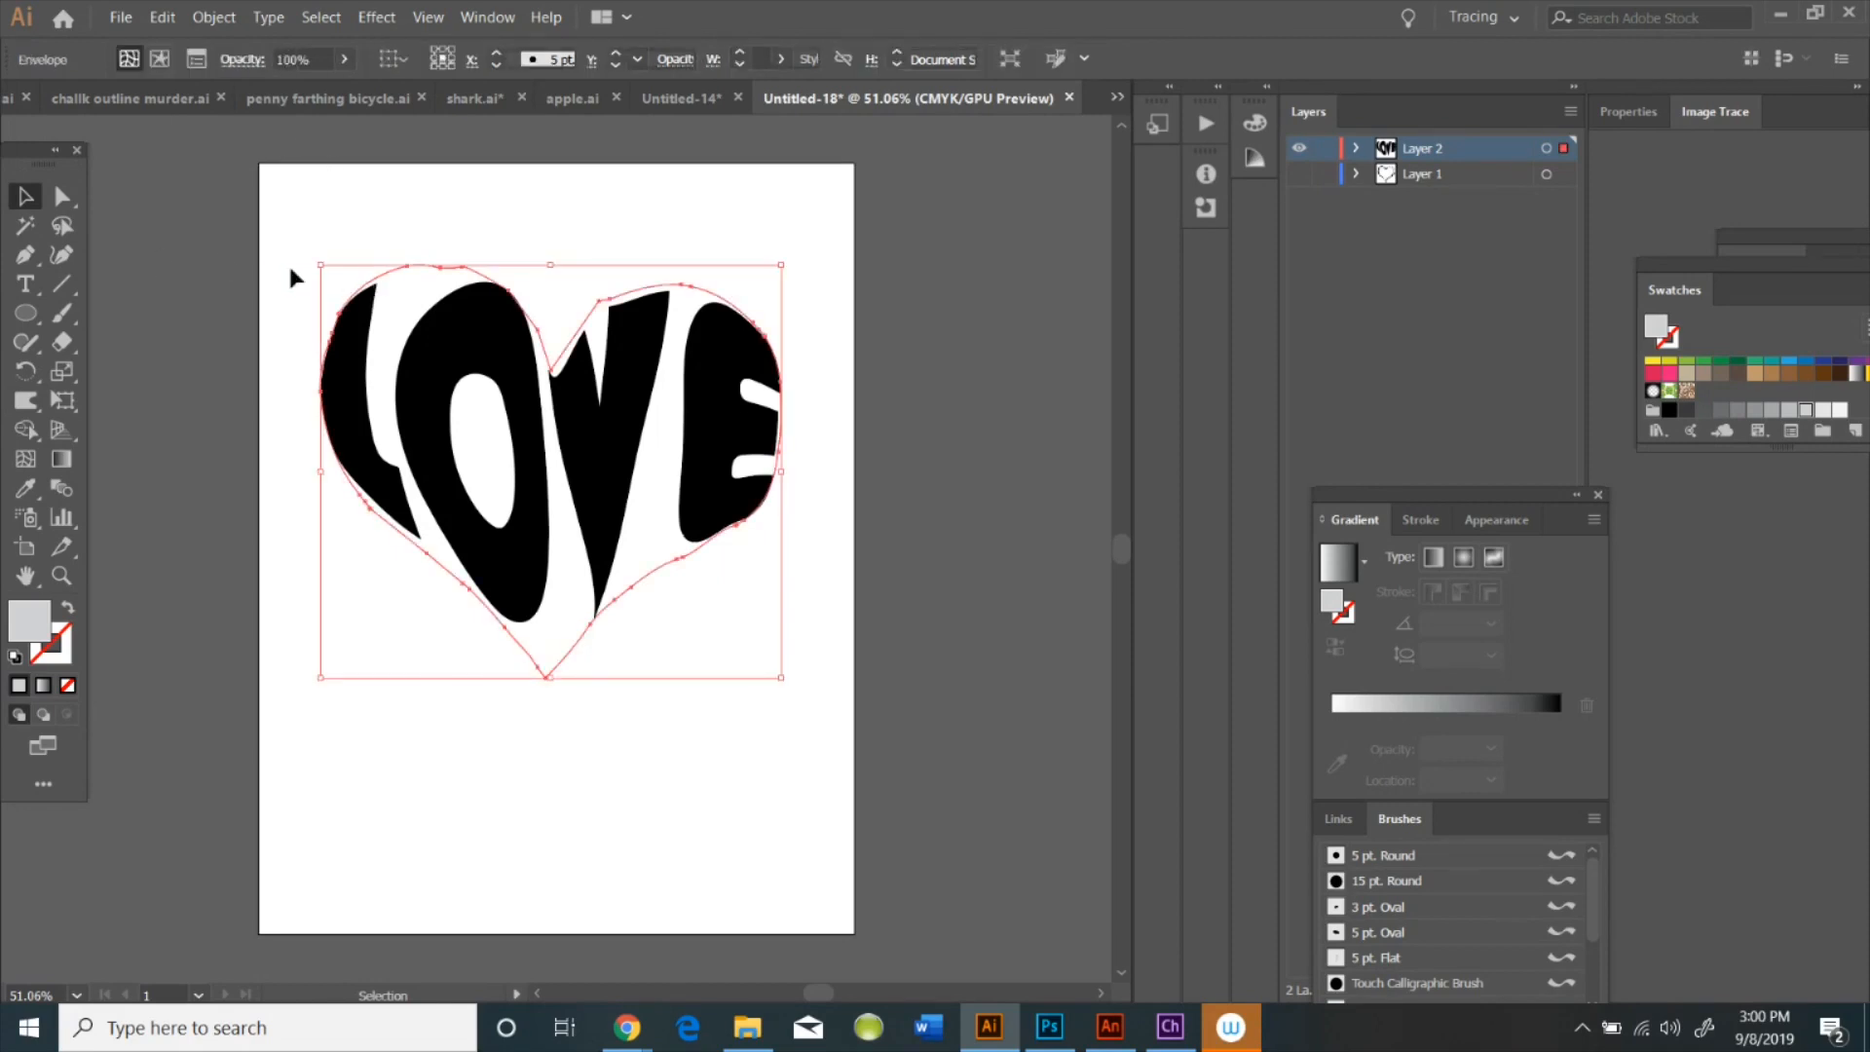
pyautogui.click(130, 59)
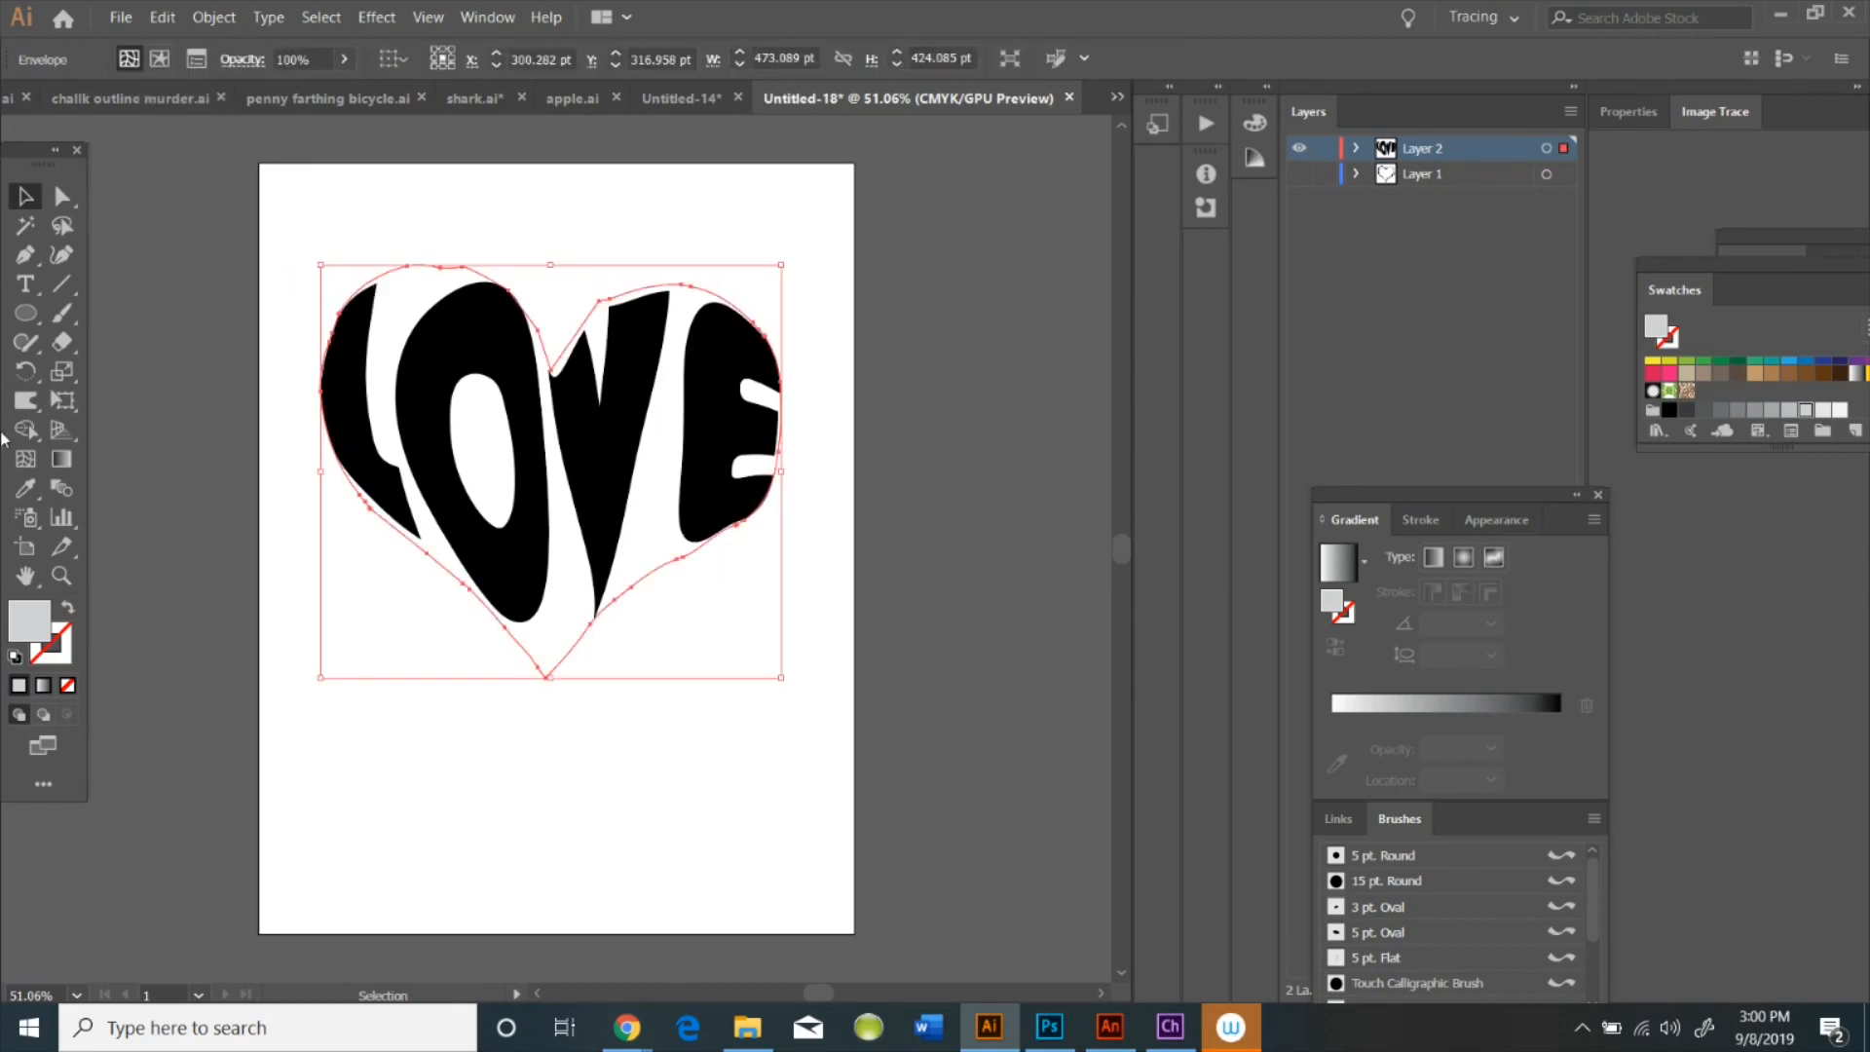
pyautogui.hotkey('shift', 'r')
pyautogui.moveTo(546, 676)
pyautogui.mouseDown()
pyautogui.moveTo(542, 767)
pyautogui.moveTo(542, 717)
pyautogui.mouseUp()
pyautogui.moveTo(616, 599); pyautogui.dragTo(604, 603)
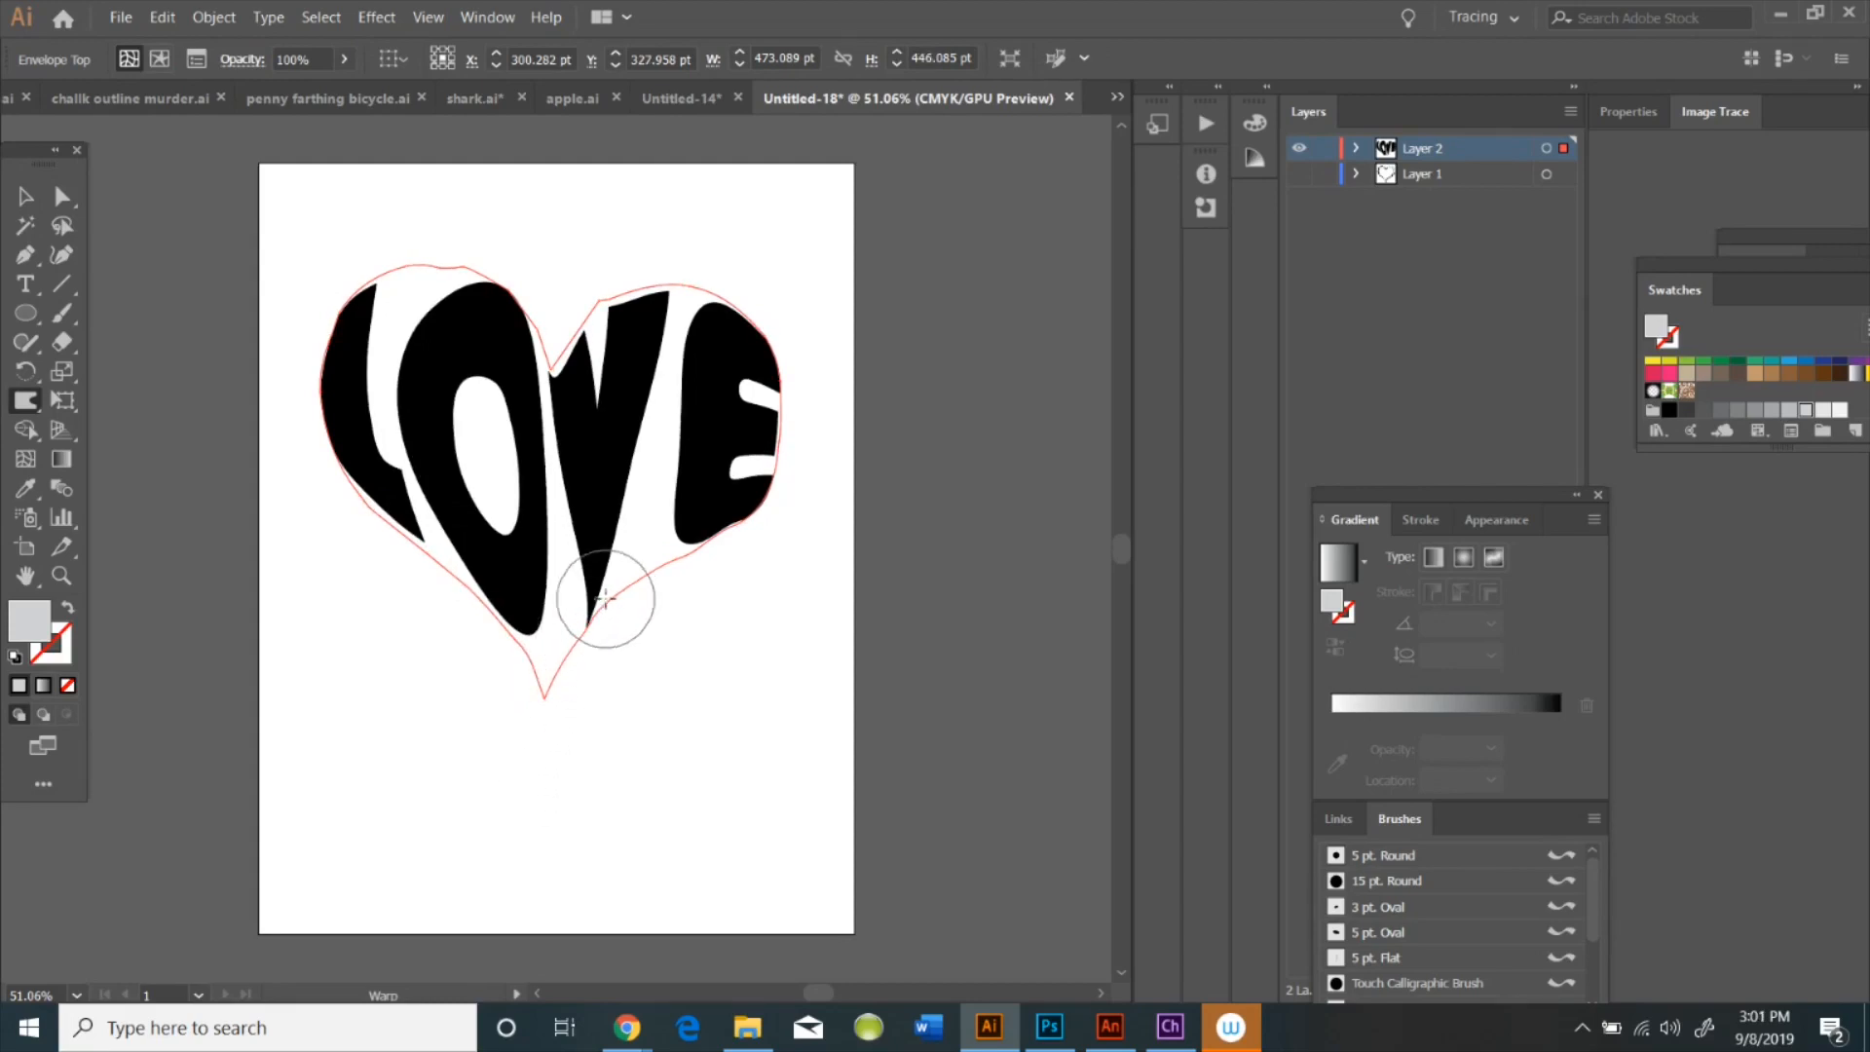
pyautogui.moveTo(479, 608)
pyautogui.mouseDown()
pyautogui.moveTo(535, 638)
pyautogui.moveTo(435, 558)
pyautogui.moveTo(457, 545)
pyautogui.moveTo(457, 567)
pyautogui.moveTo(525, 600)
pyautogui.moveTo(519, 618)
pyautogui.moveTo(491, 569)
pyautogui.moveTo(539, 671)
pyautogui.mouseUp()
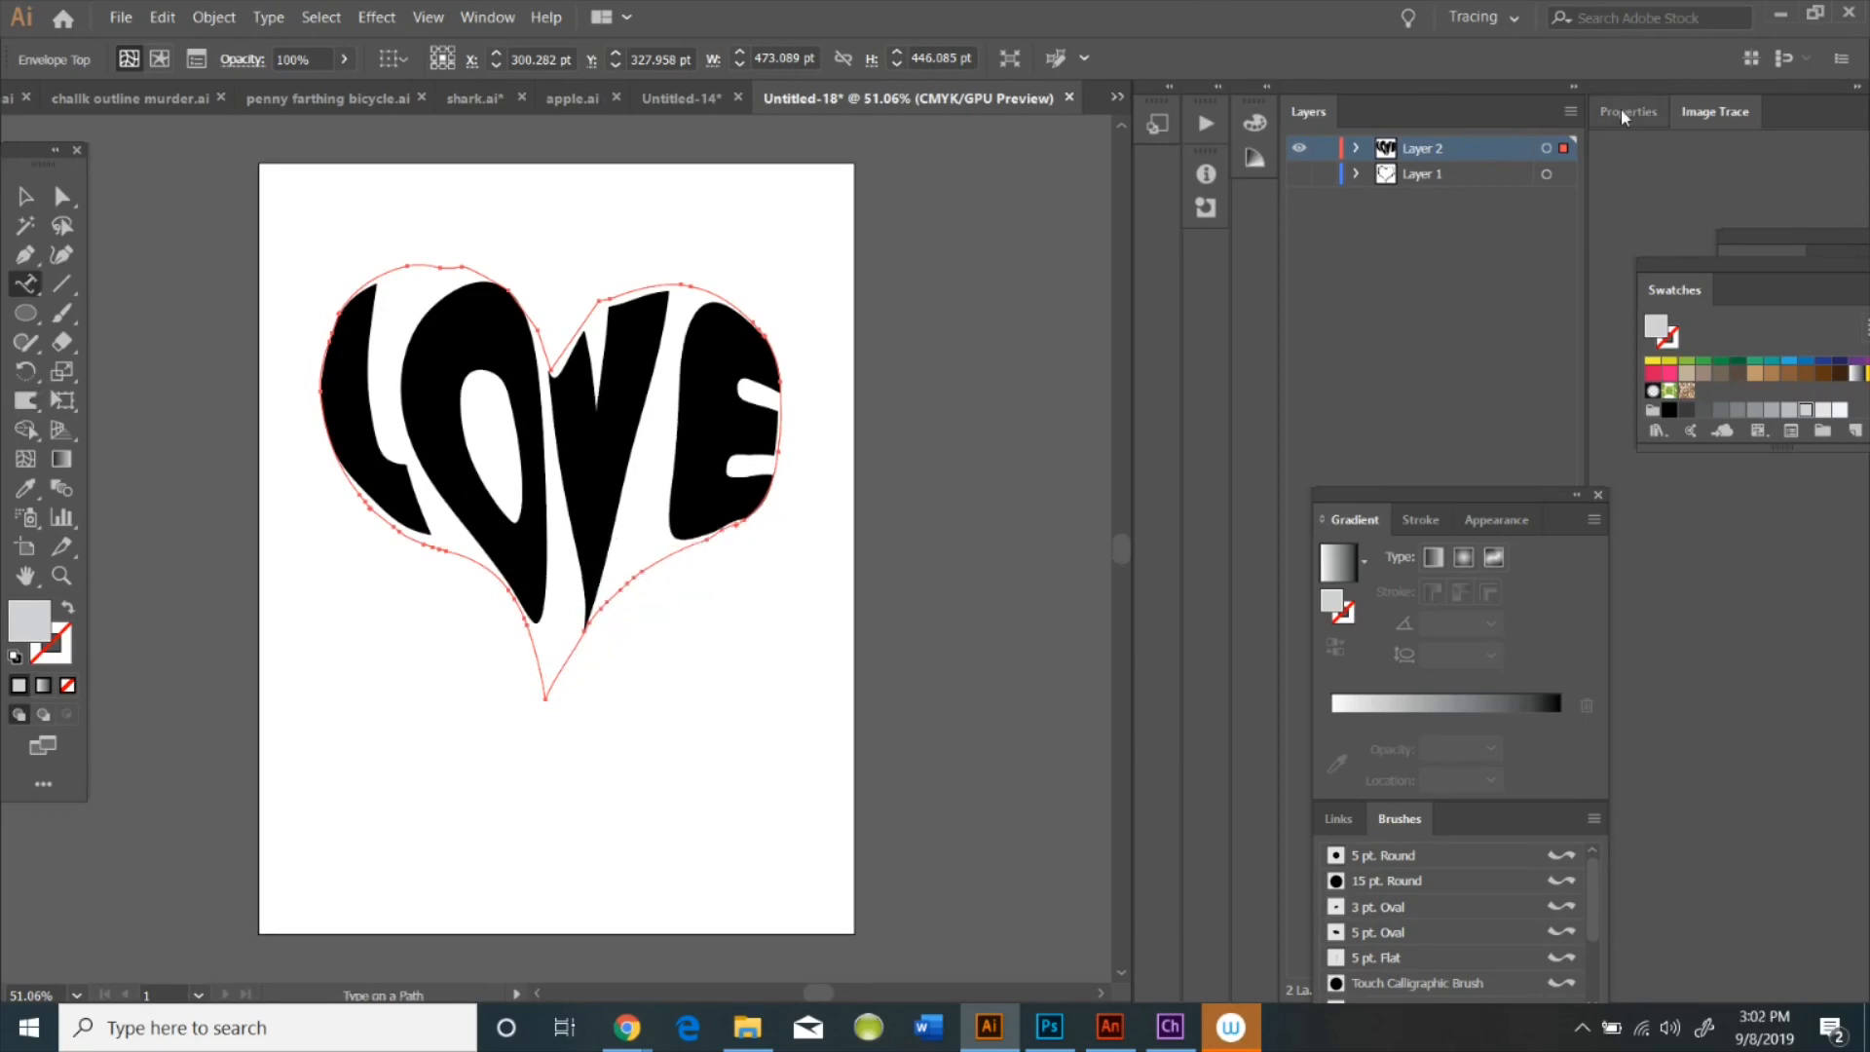
# Add a new layer above the LOVE envelope's layer, keeping the default layer options
pyautogui.click(1570, 111)
pyautogui.click(1344, 117)
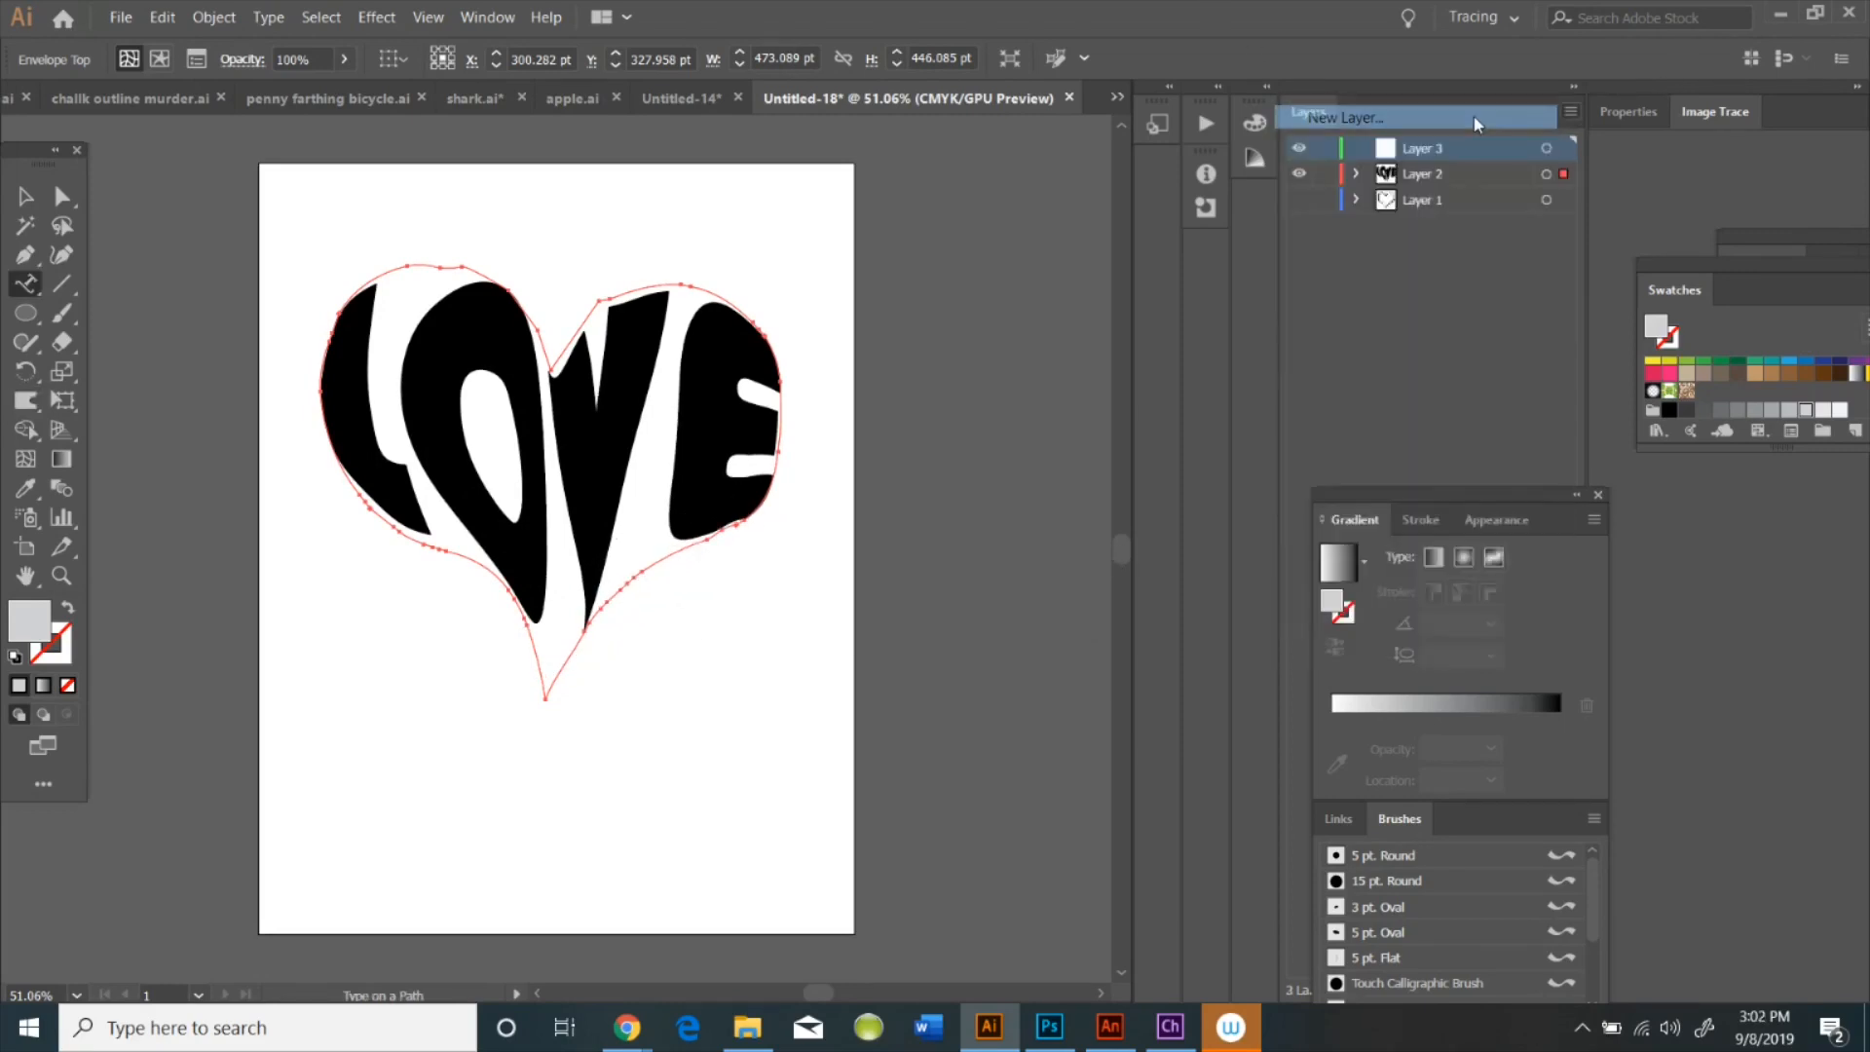
pyautogui.click(879, 581)
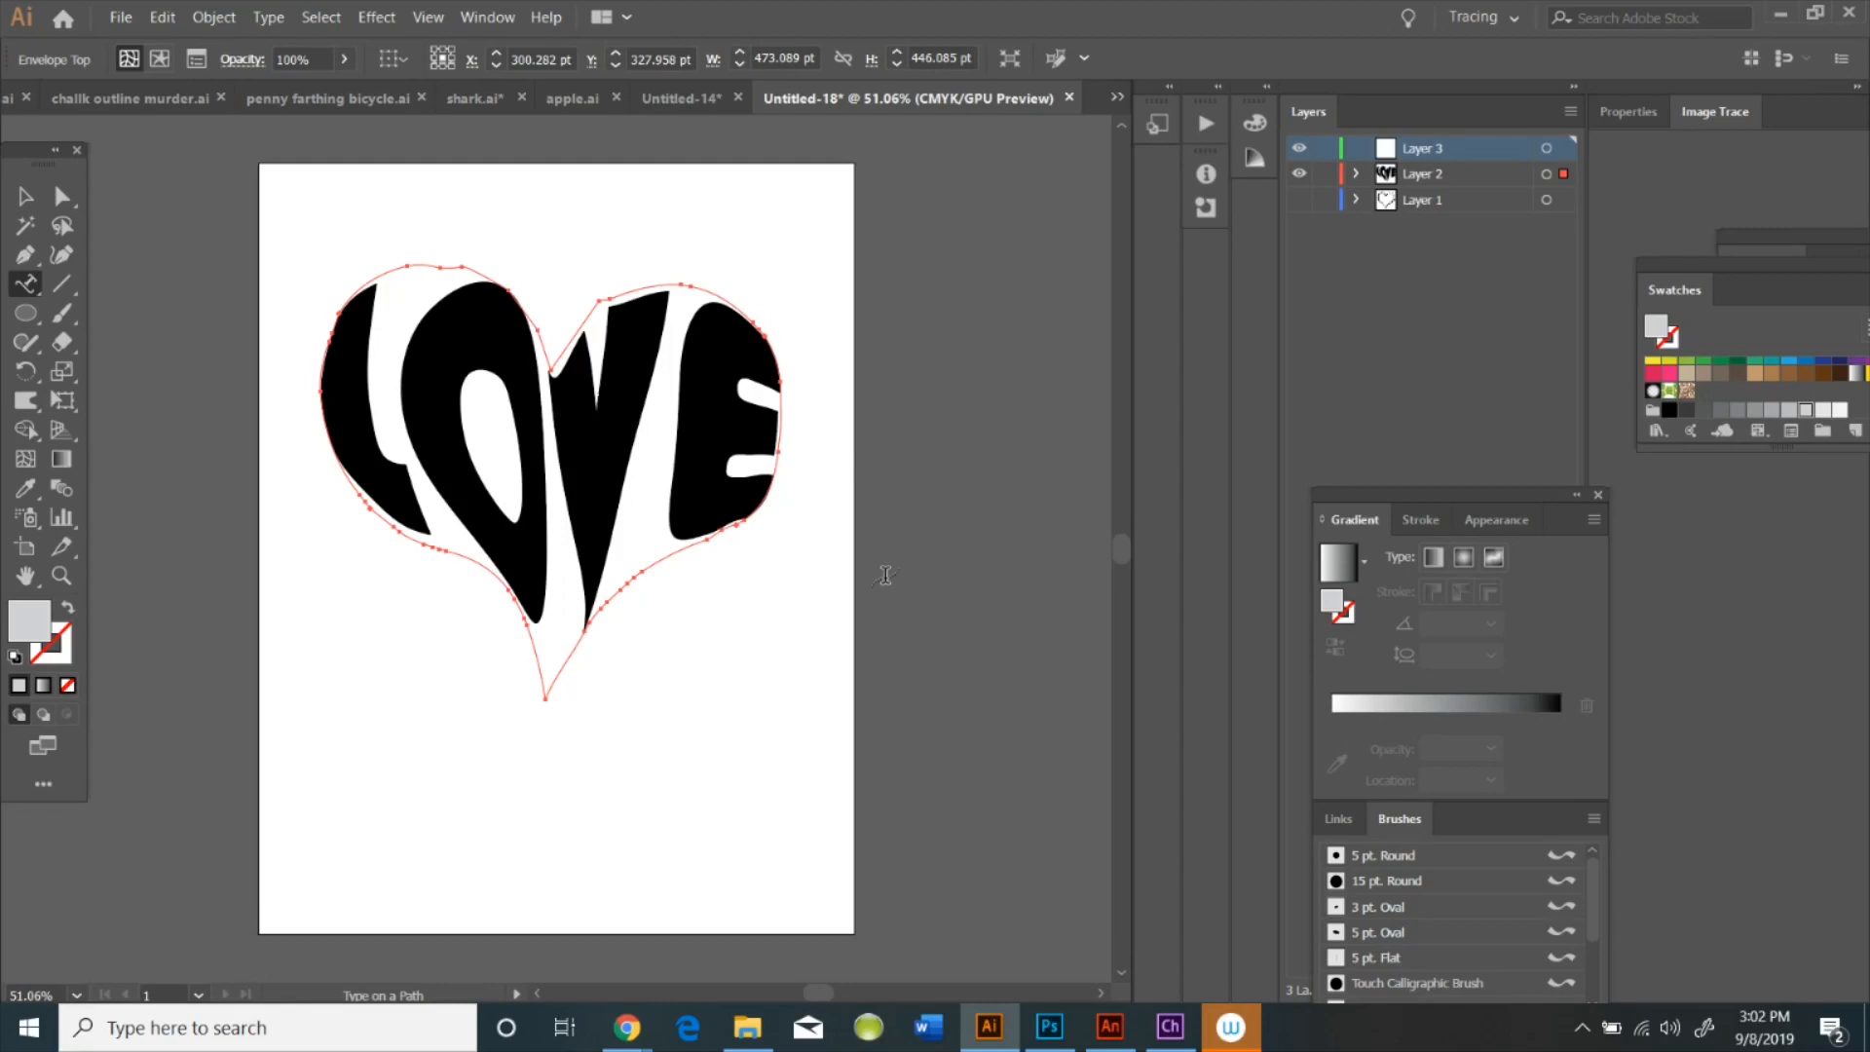
# Trace the heart's right half with the Pen tool, from the notch around the lobe to a tip below the envelope's point
pyautogui.press('p')
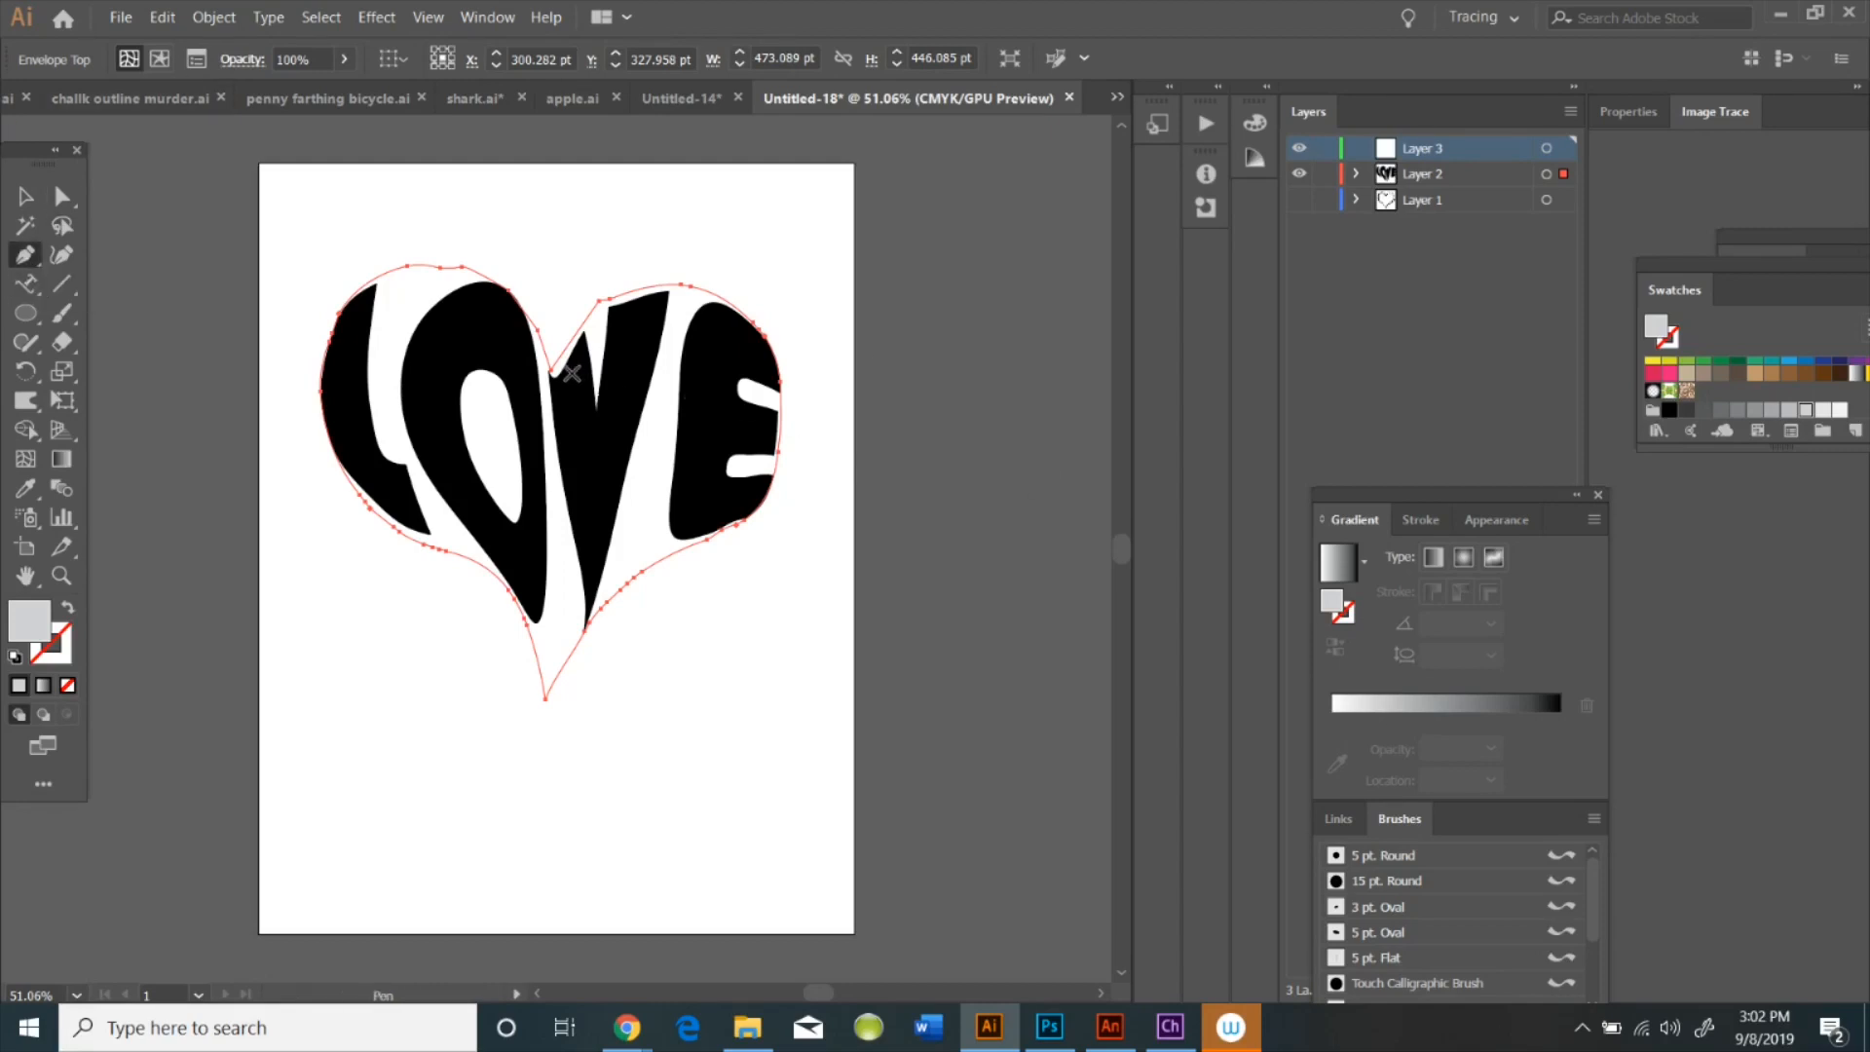
pyautogui.click(551, 371)
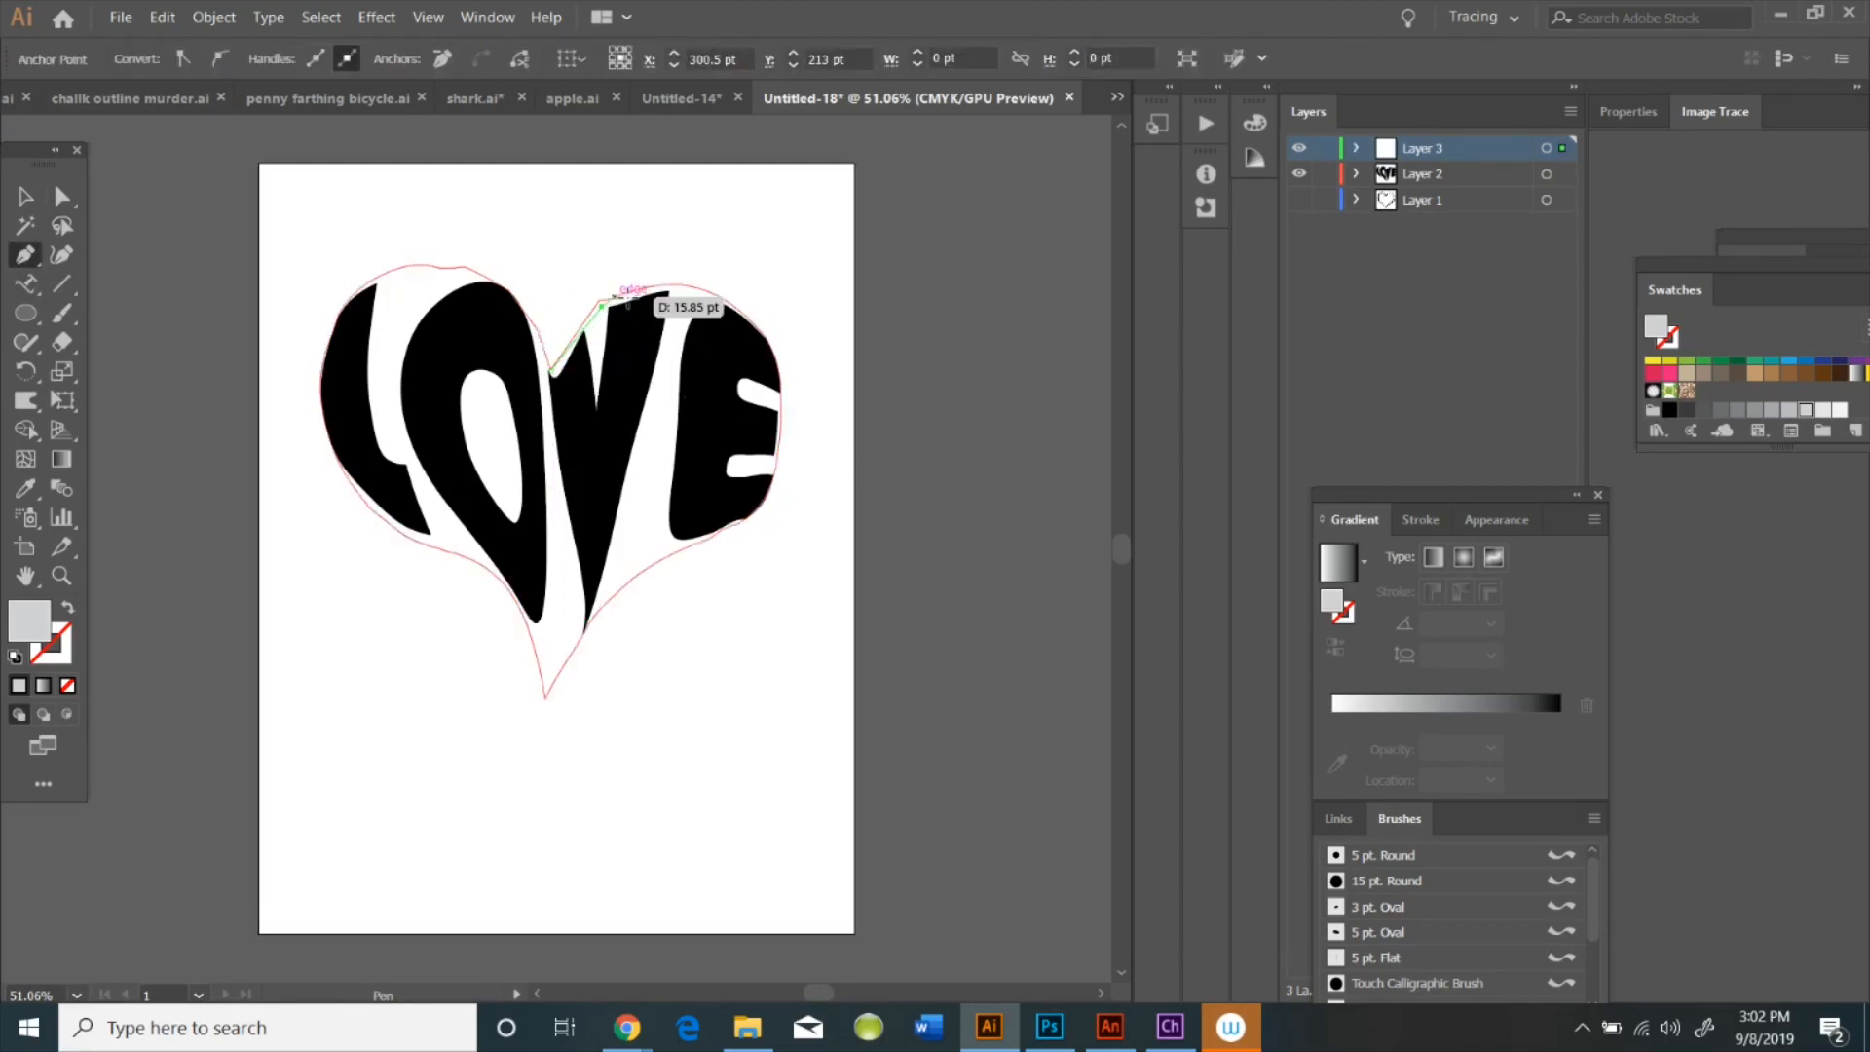
pyautogui.click(680, 284)
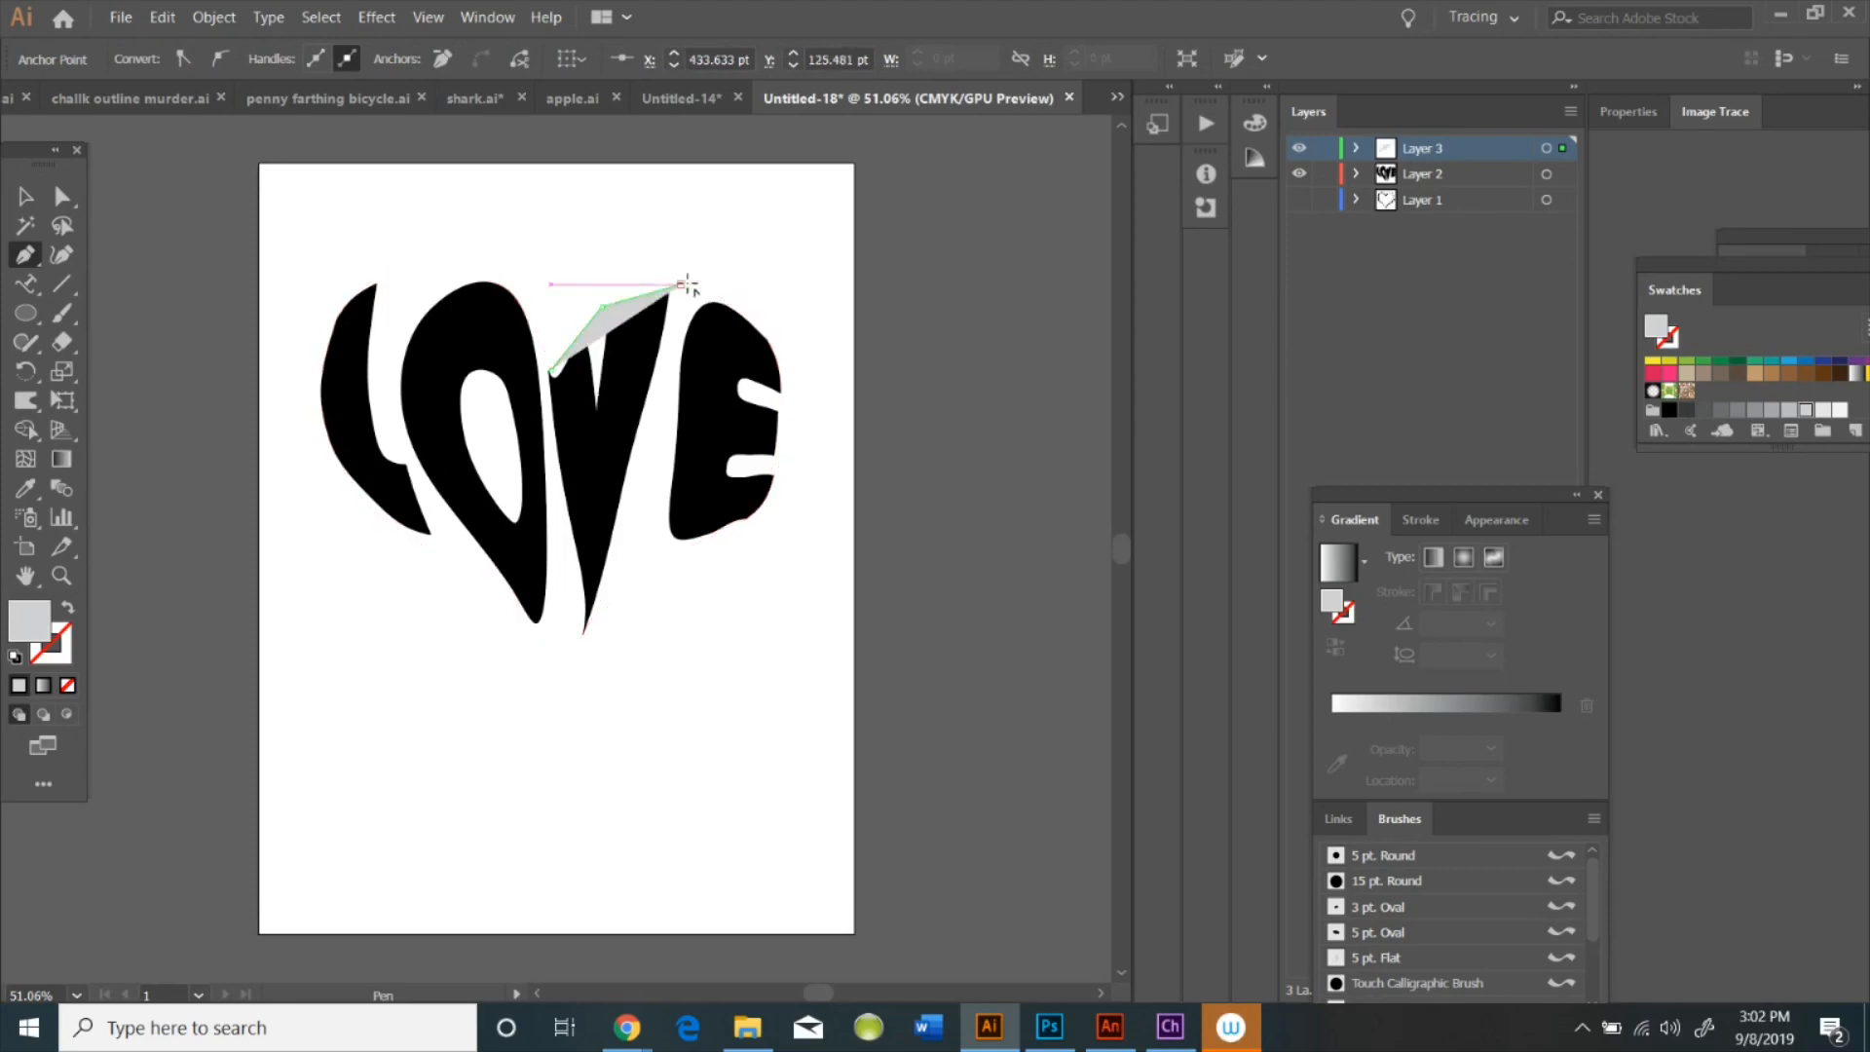
pyautogui.click(752, 320)
pyautogui.click(779, 392)
pyautogui.click(776, 467)
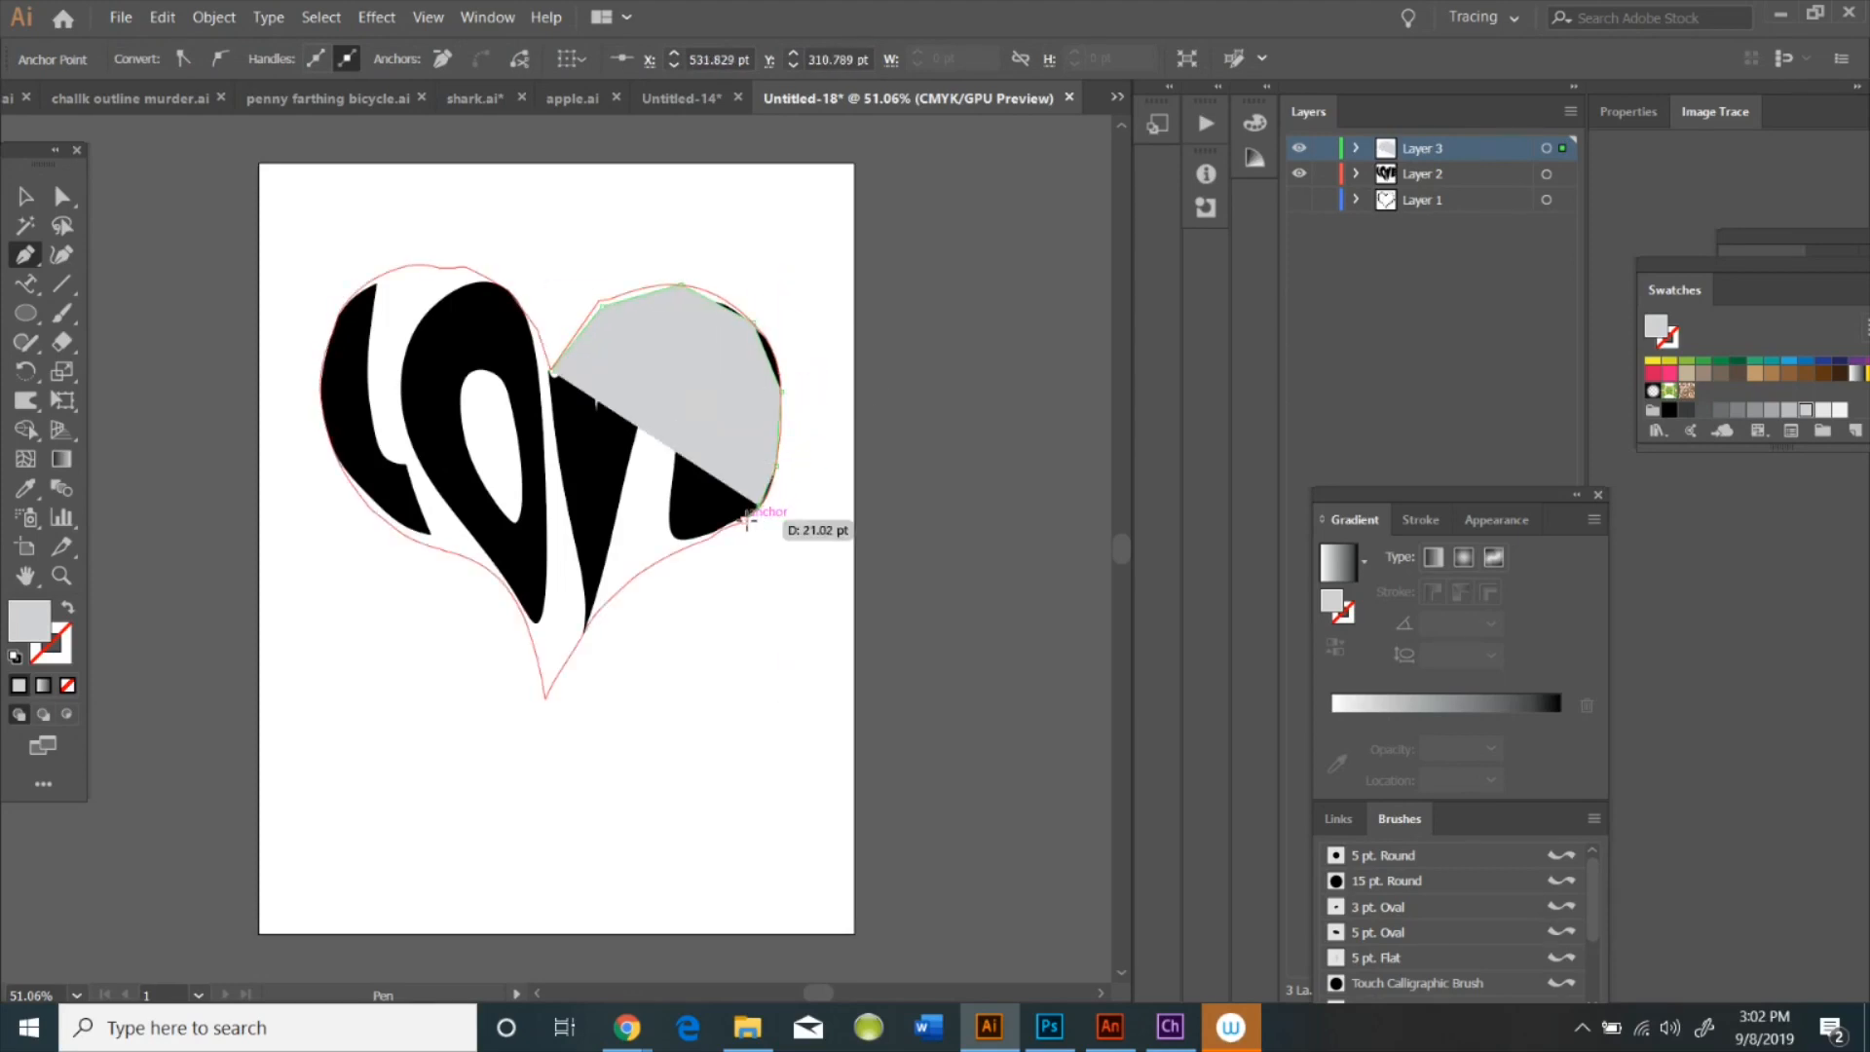
pyautogui.click(759, 506)
pyautogui.click(732, 533)
pyautogui.click(672, 578)
pyautogui.click(624, 613)
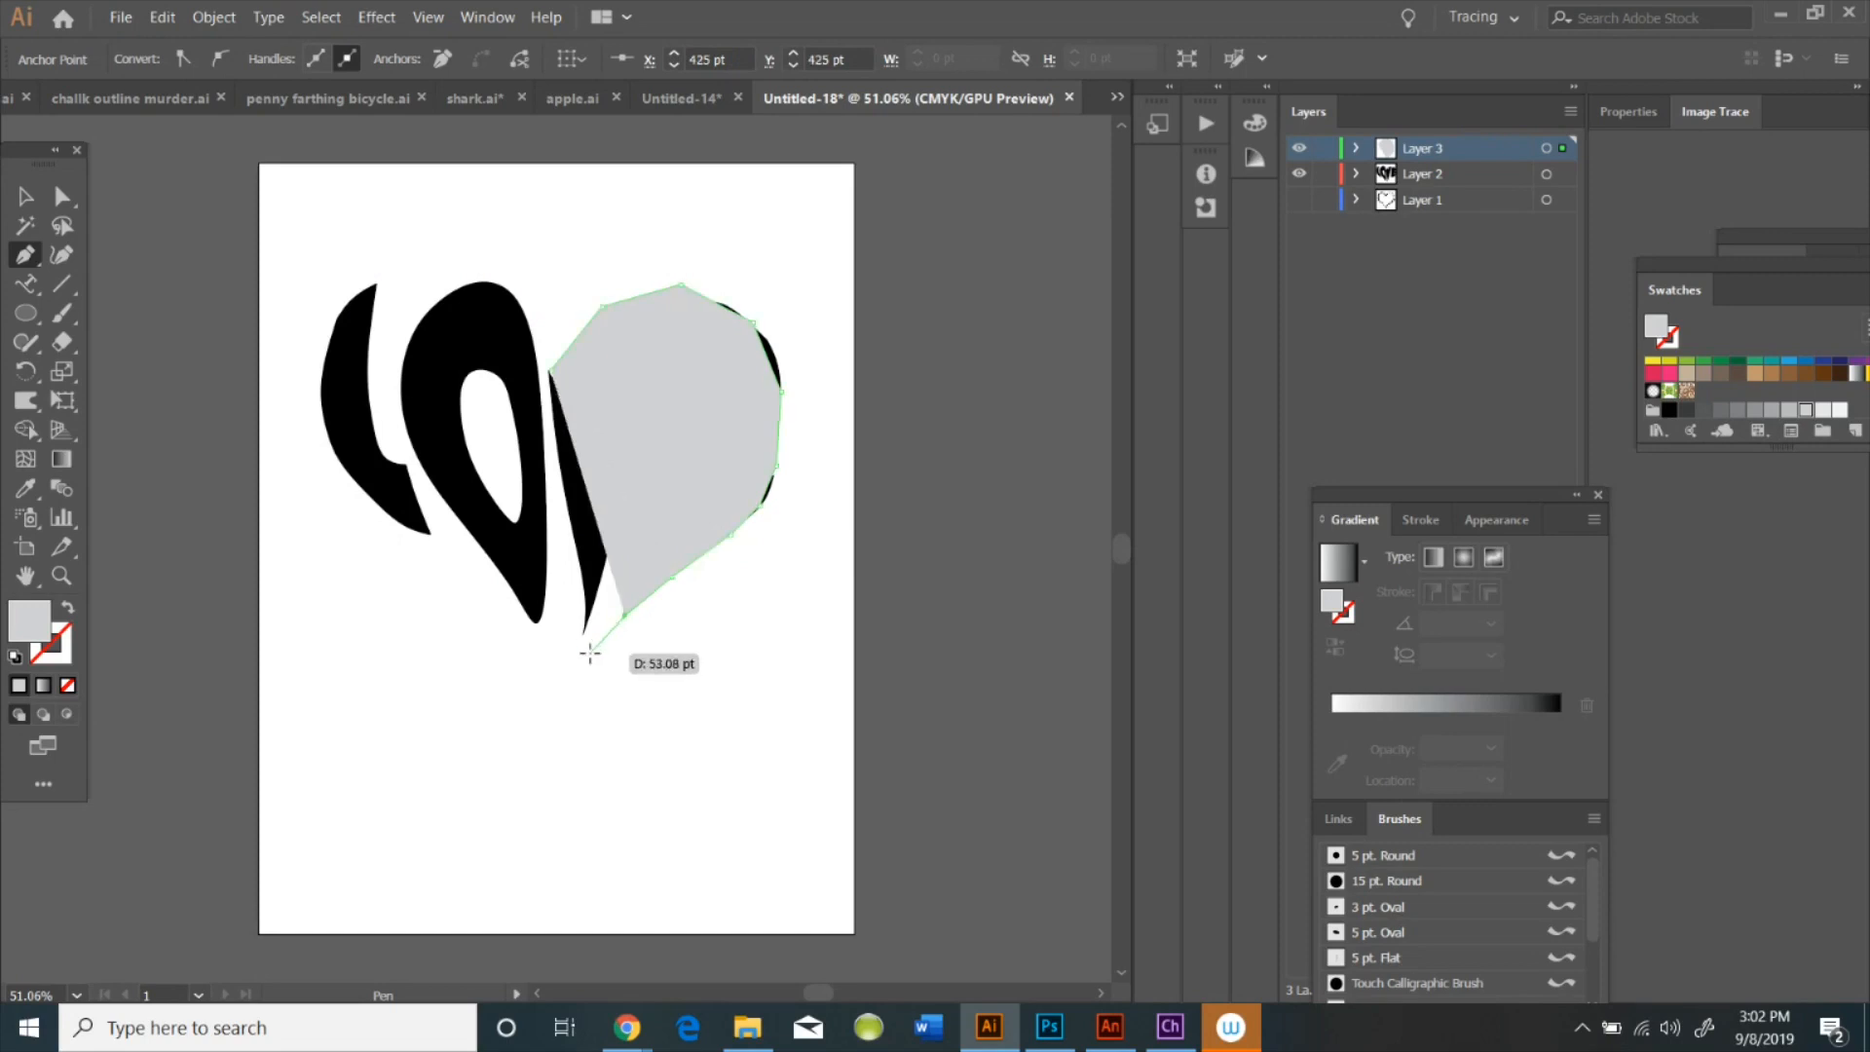
pyautogui.click(589, 653)
pyautogui.click(569, 686)
pyautogui.click(551, 738)
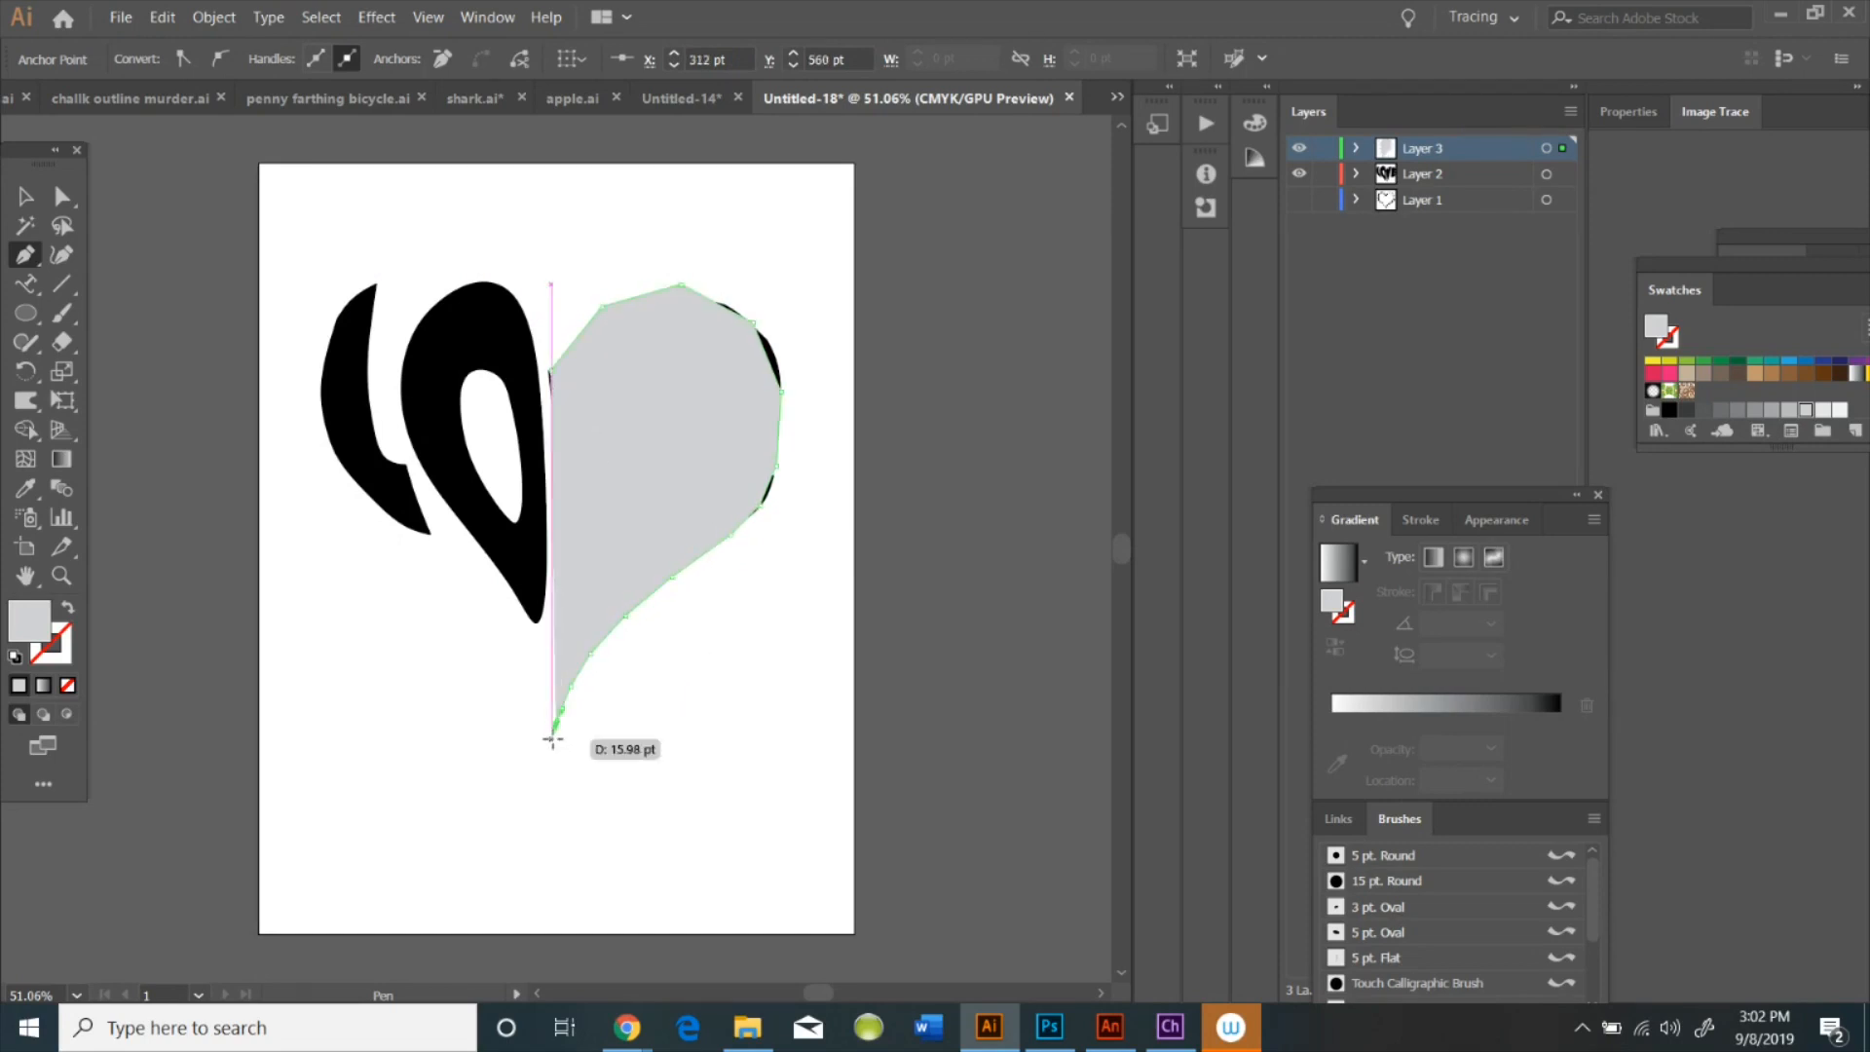
# Trace the heart's left half from the tip back to the notch, close the path, and remove its fill
pyautogui.click(528, 693)
pyautogui.click(485, 625)
pyautogui.click(443, 579)
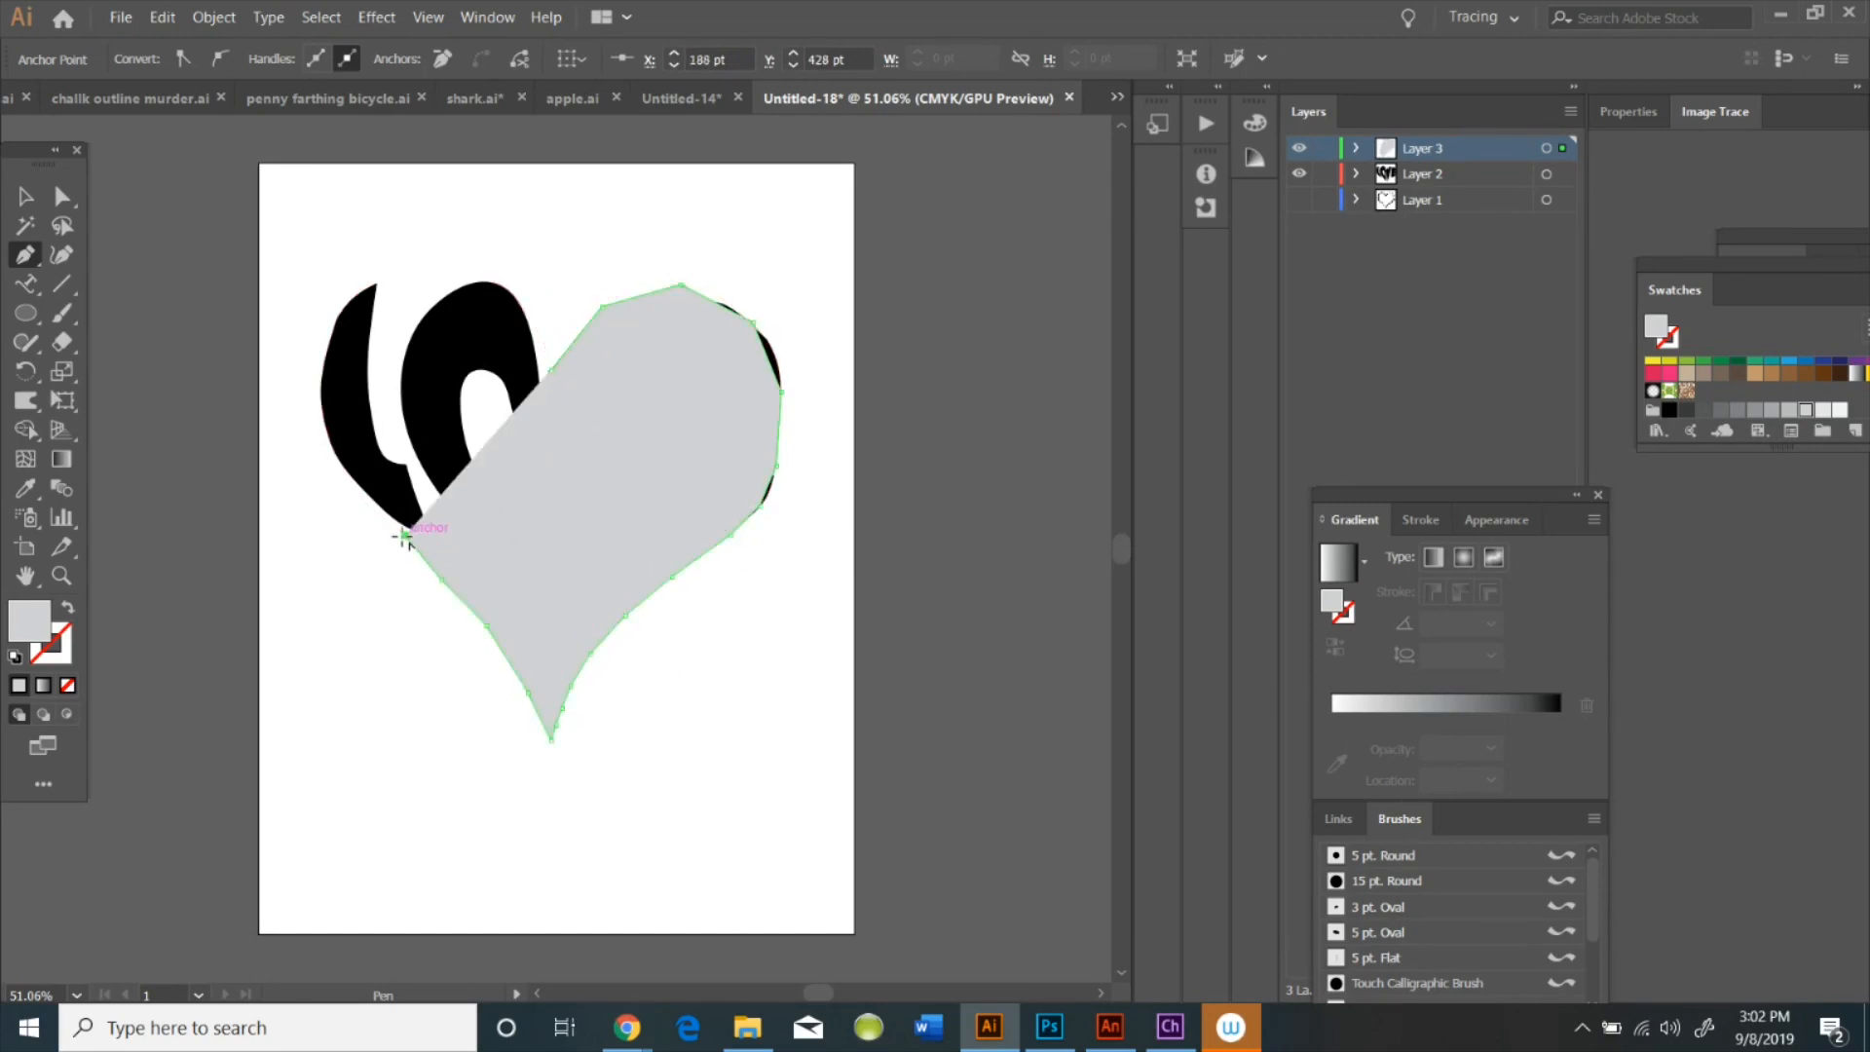
pyautogui.click(403, 534)
pyautogui.click(369, 507)
pyautogui.click(333, 446)
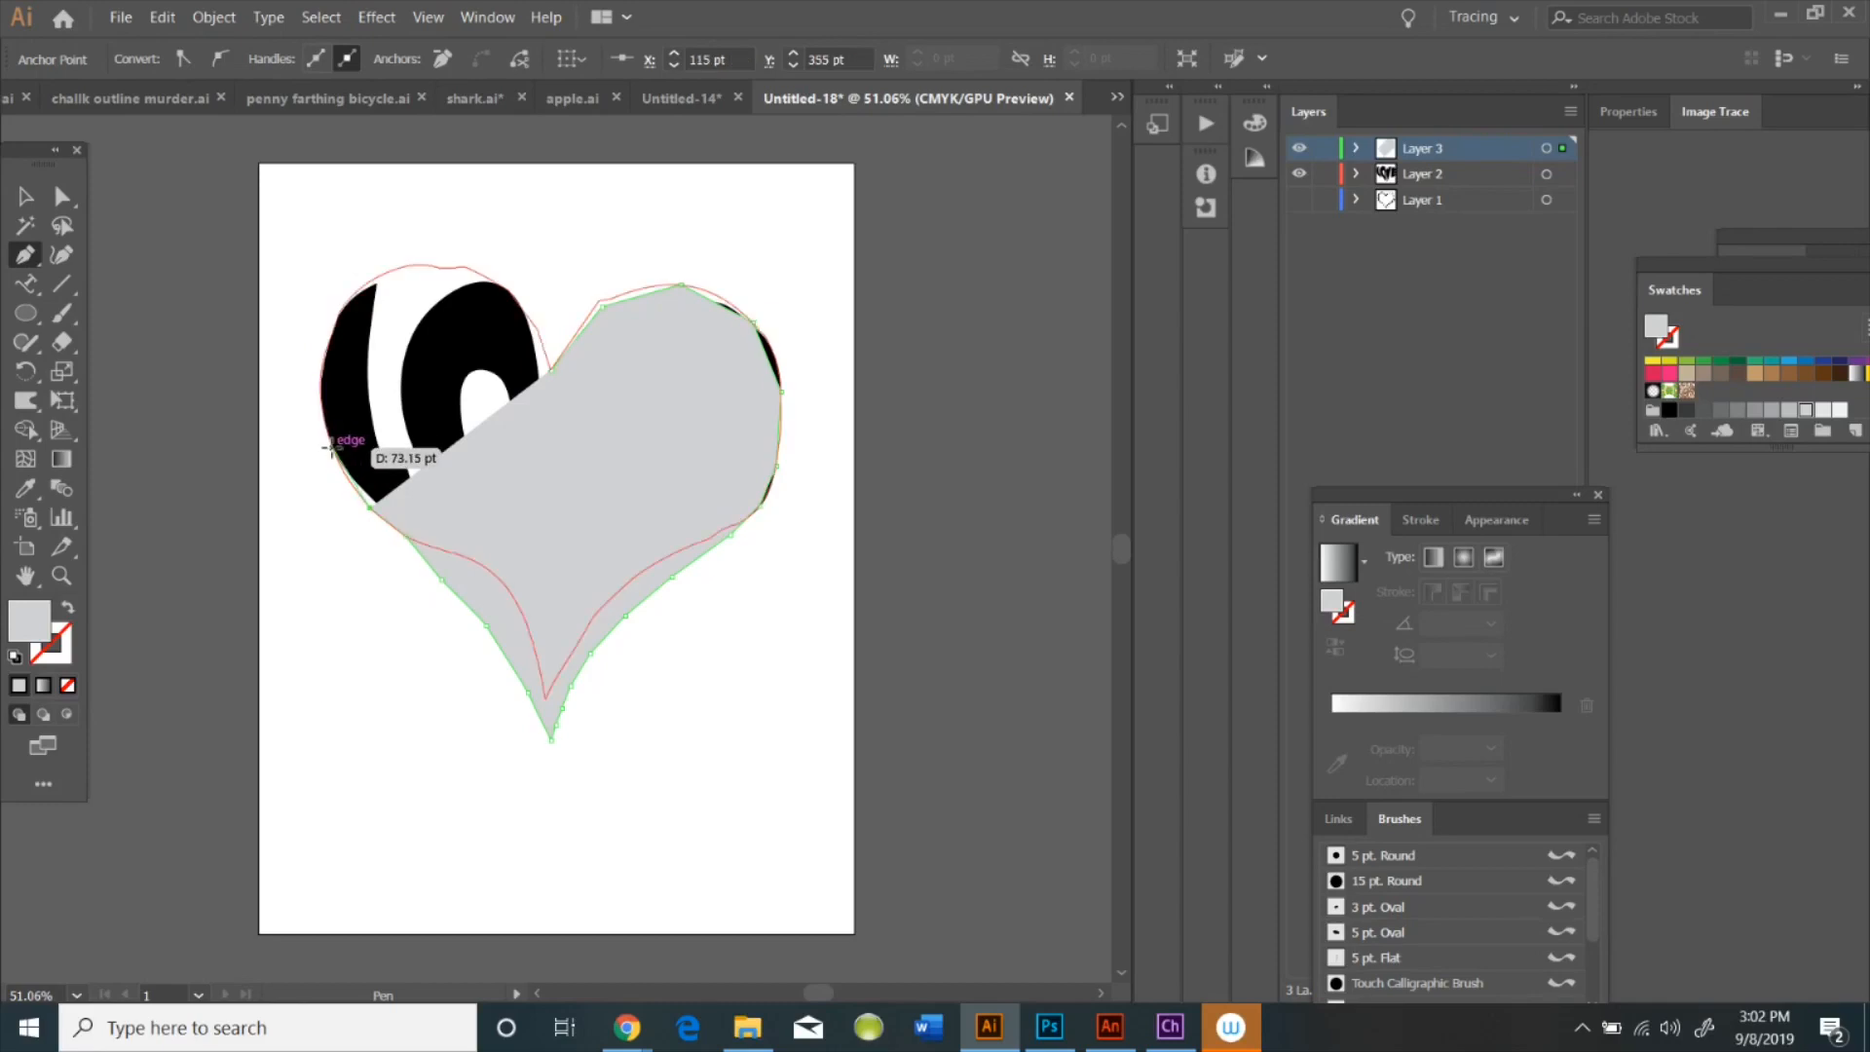
pyautogui.click(323, 360)
pyautogui.click(338, 301)
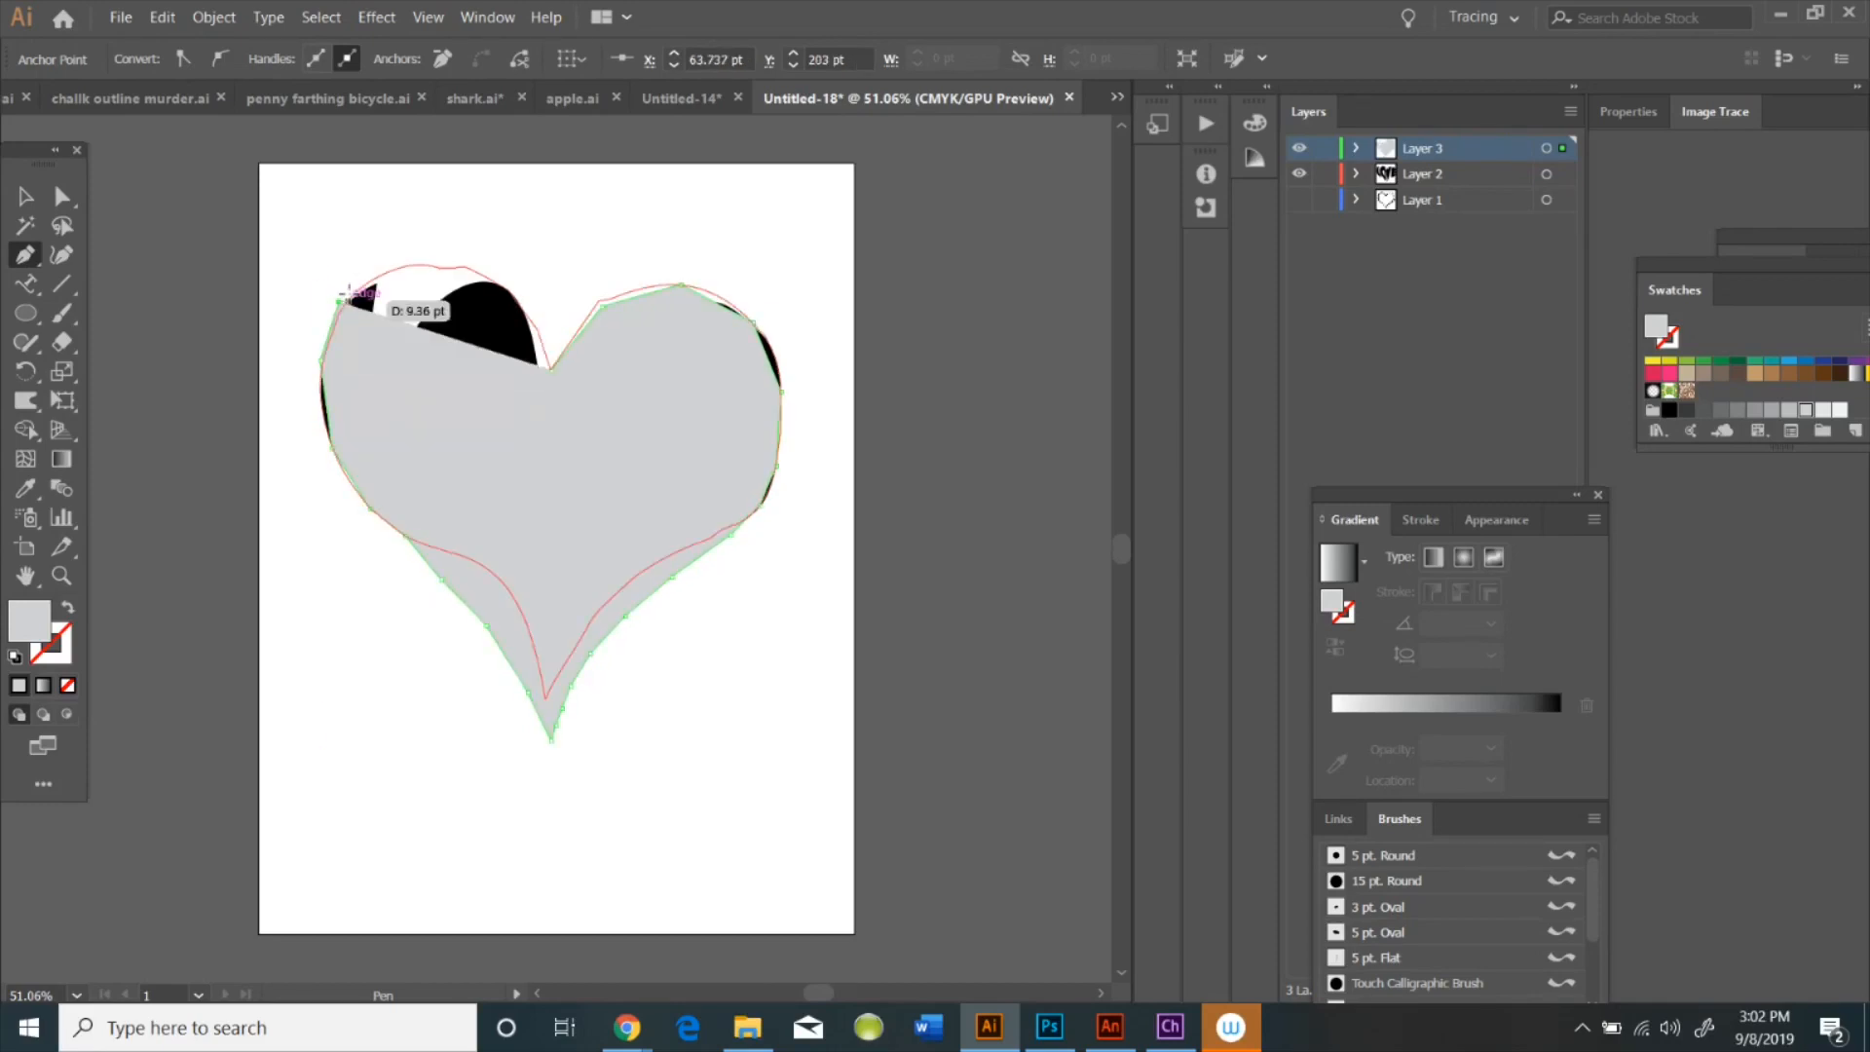
pyautogui.click(399, 264)
pyautogui.click(446, 265)
pyautogui.click(480, 272)
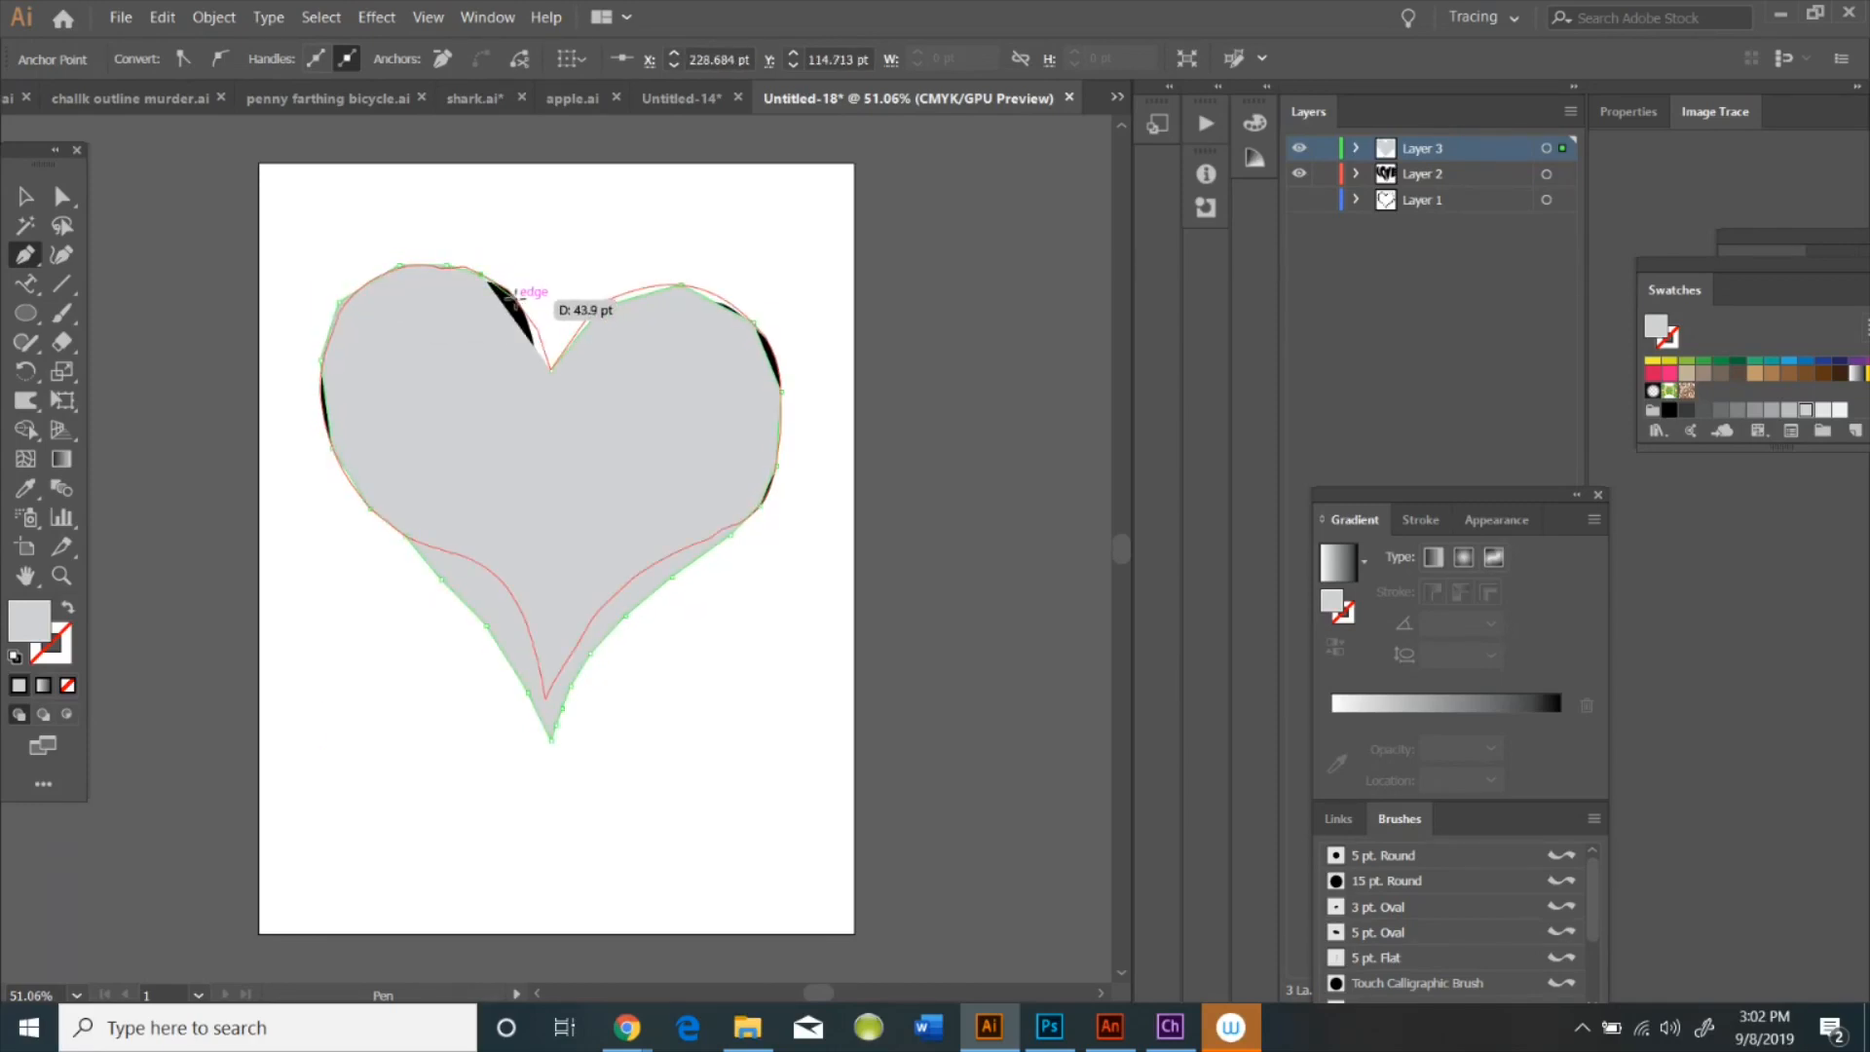
pyautogui.click(516, 301)
pyautogui.click(539, 338)
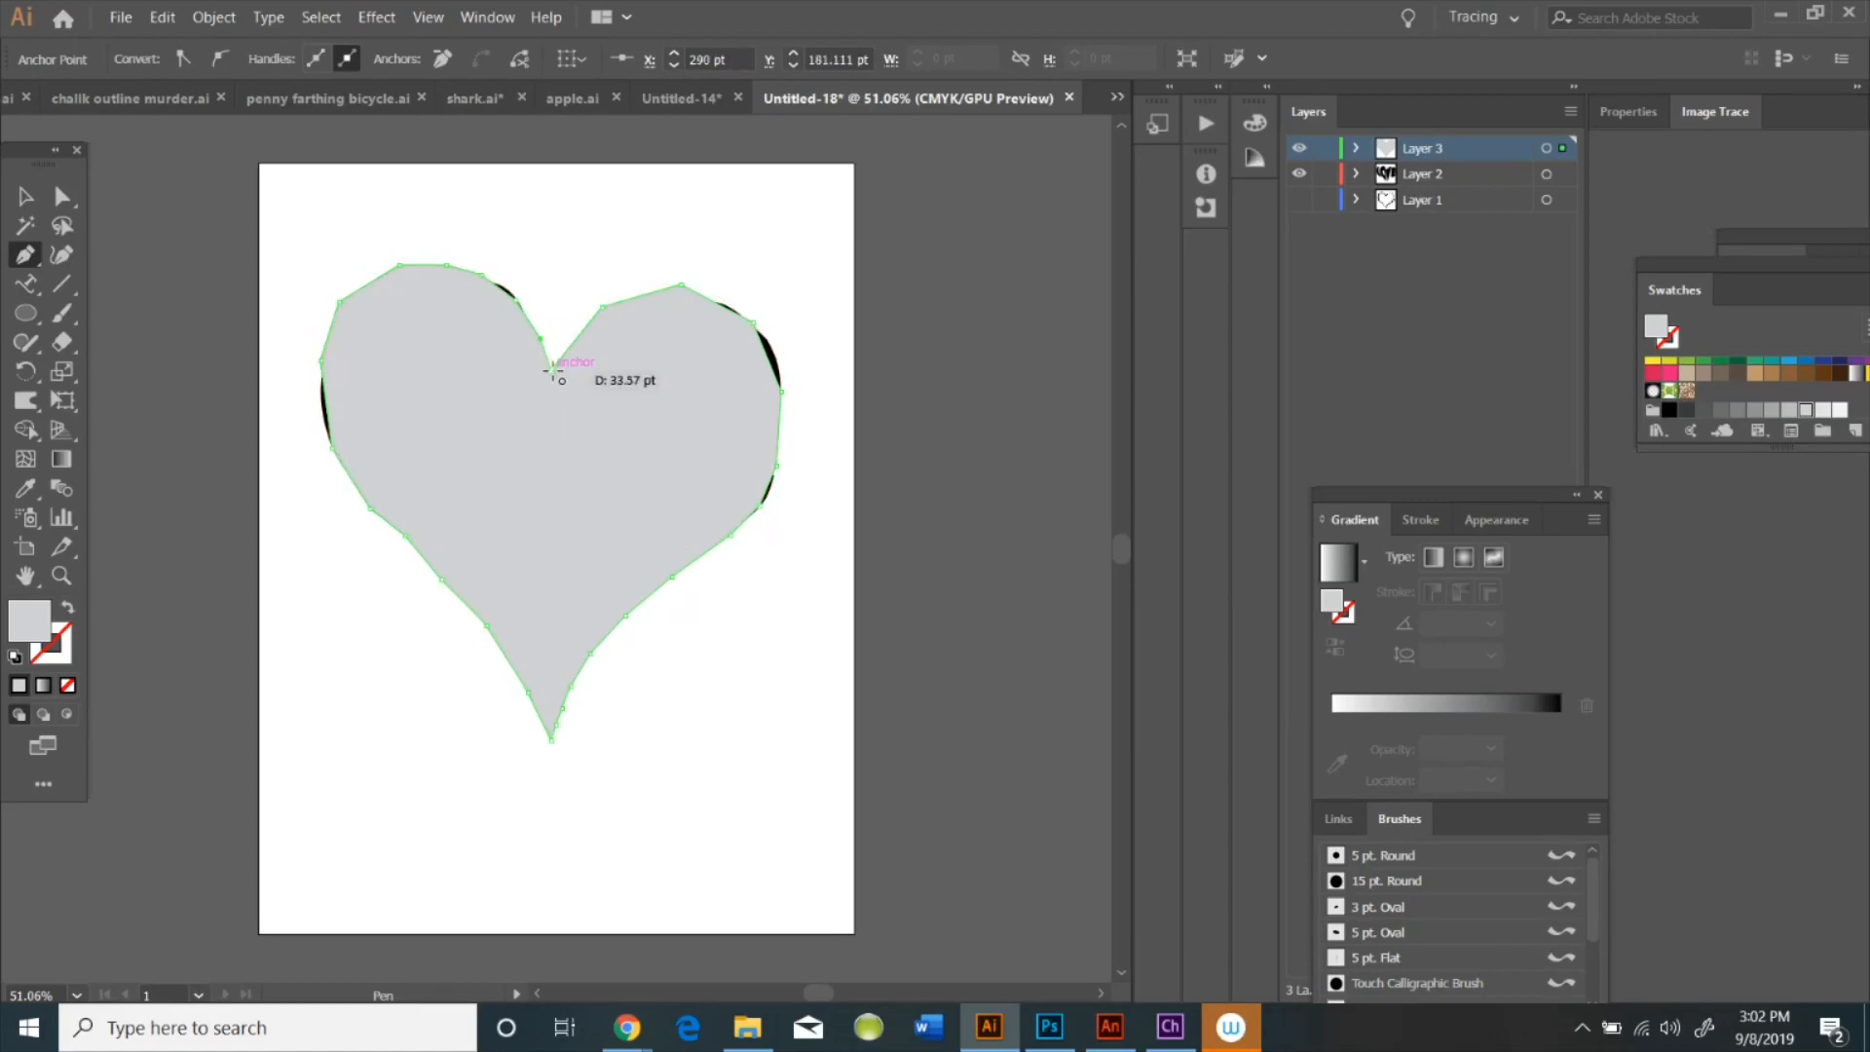
pyautogui.click(551, 368)
pyautogui.click(68, 686)
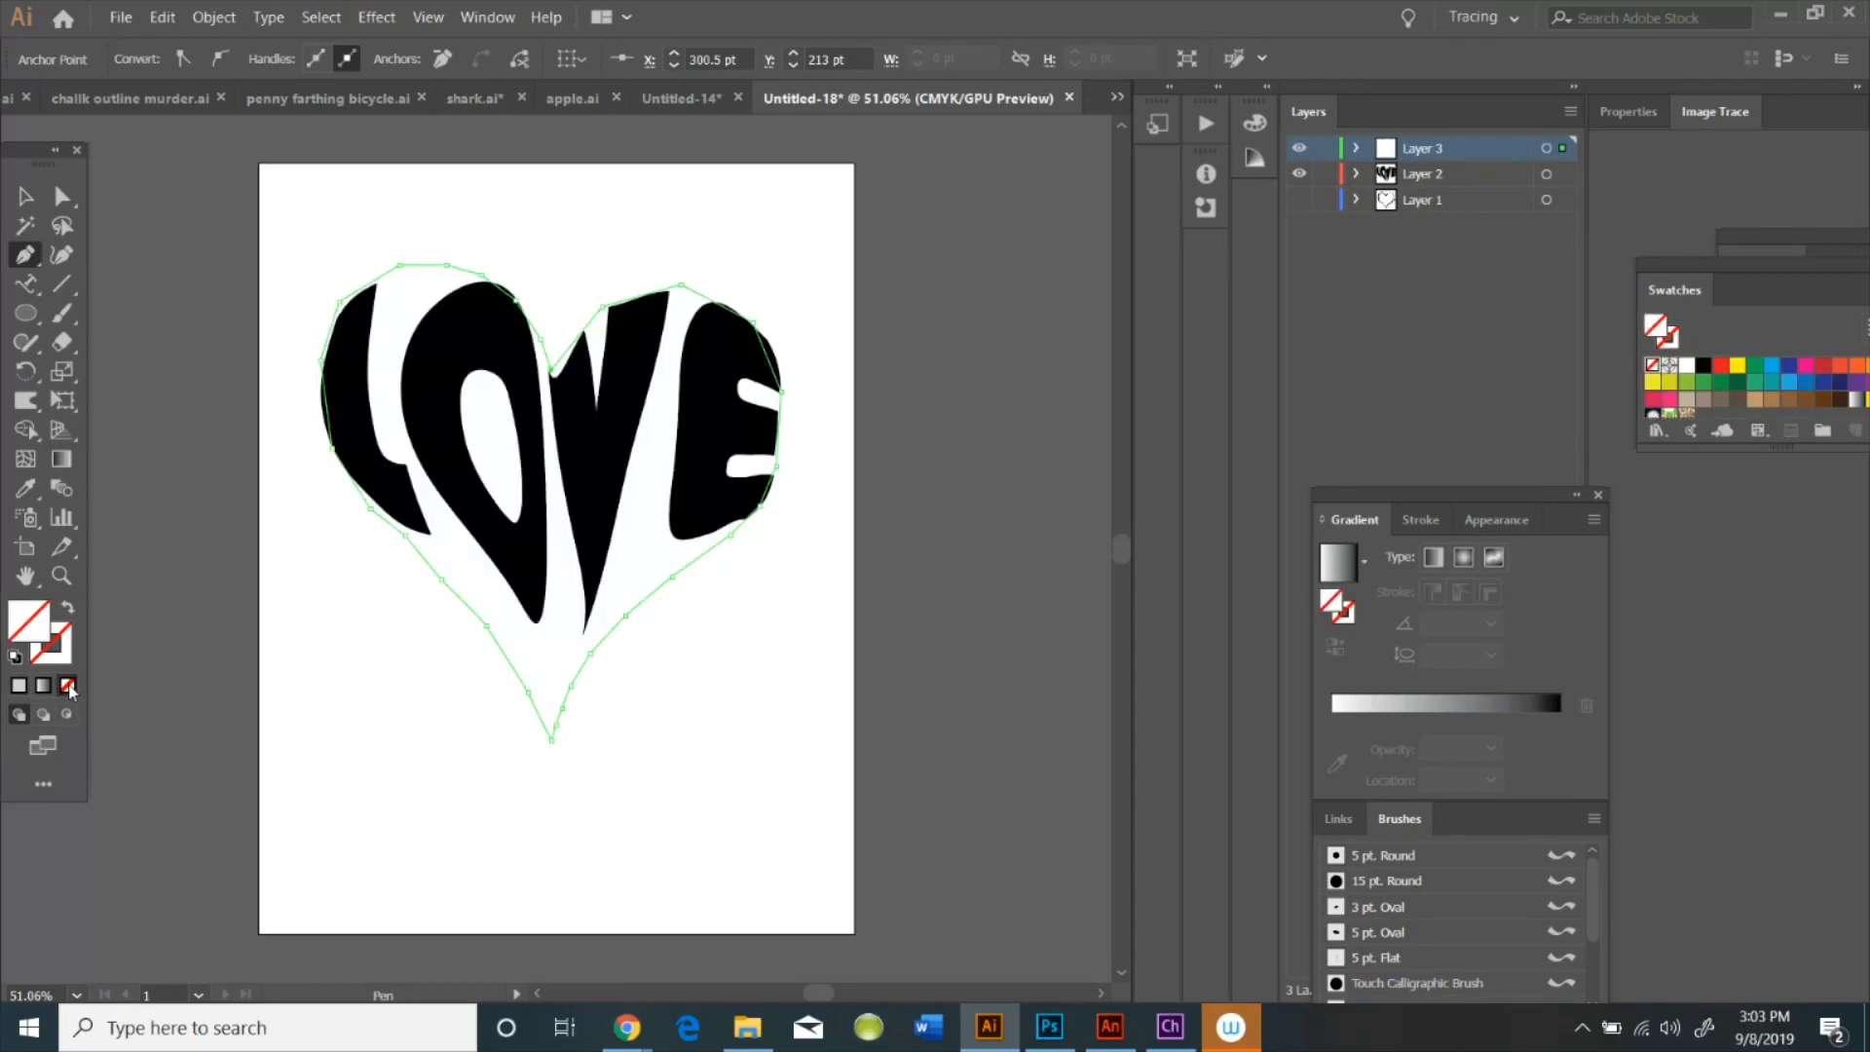
# Start type on a path at the traced heart's notch and set the font size to 0.35 in
pyautogui.click(25, 283)
pyautogui.click(557, 356)
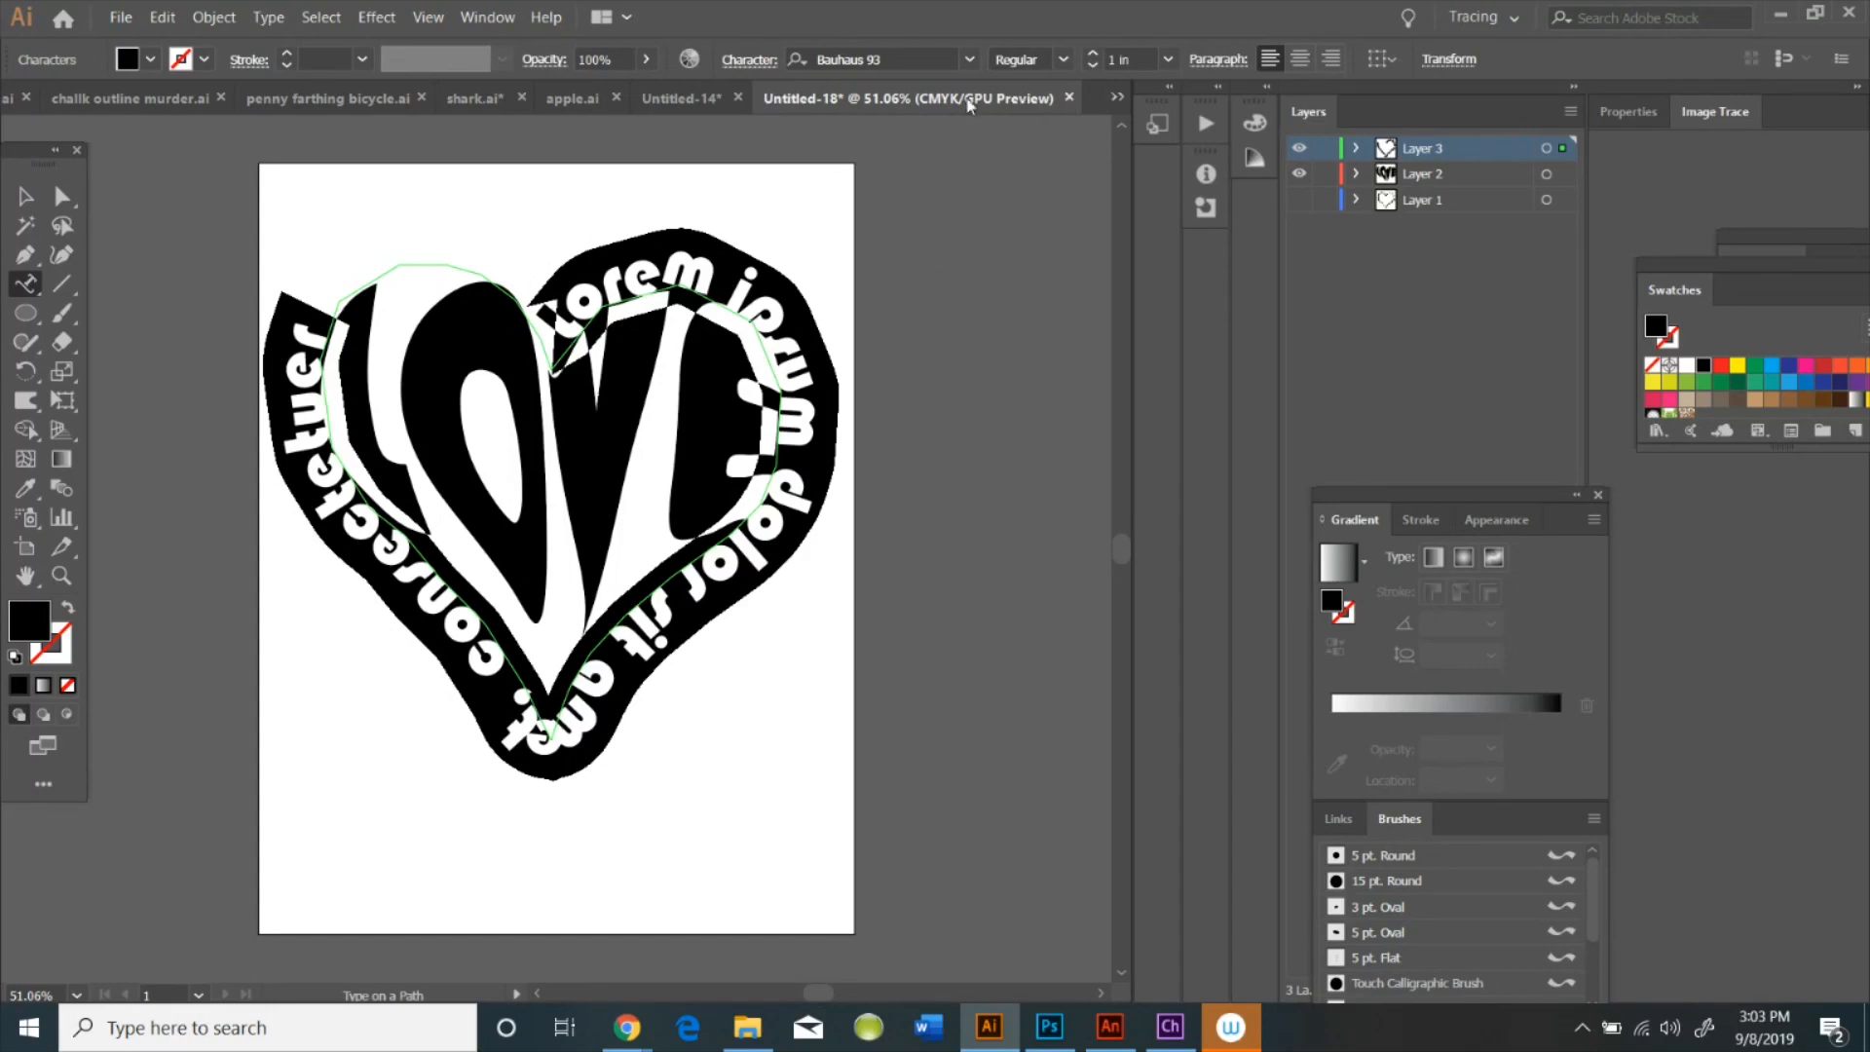
pyautogui.click(1169, 64)
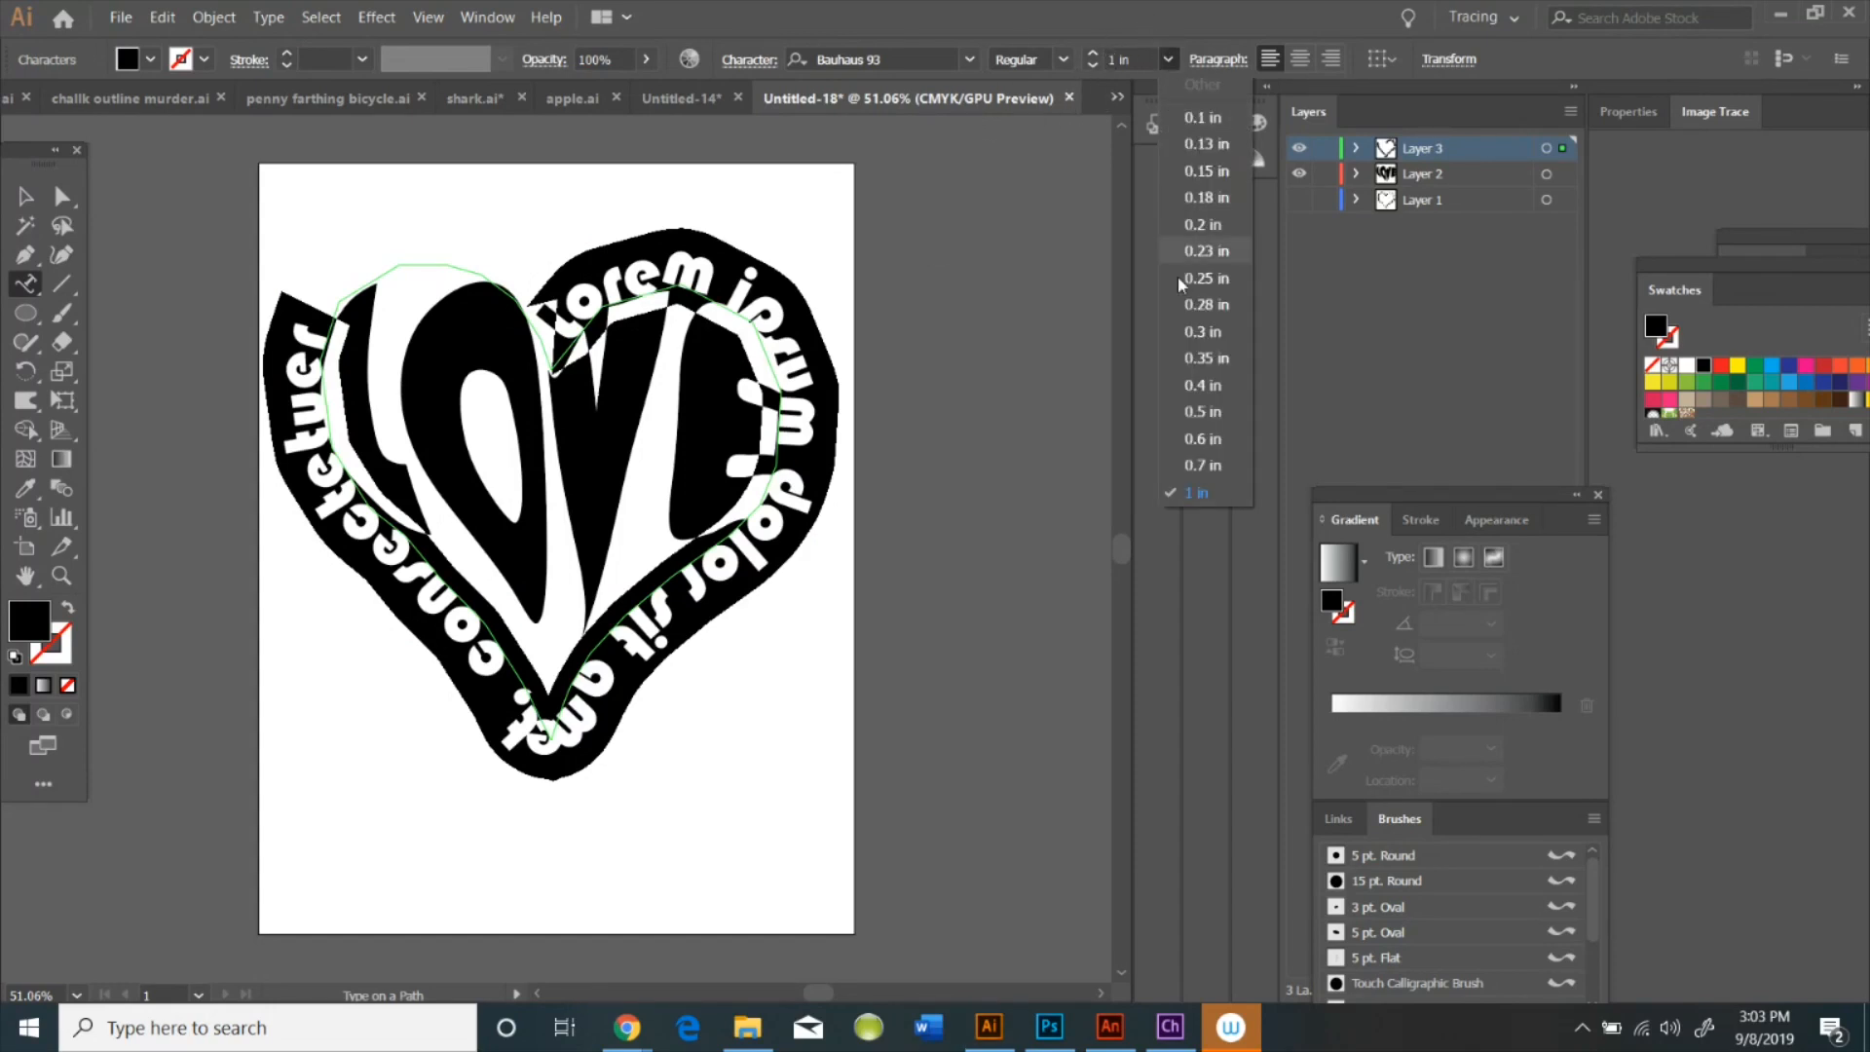
pyautogui.click(1204, 208)
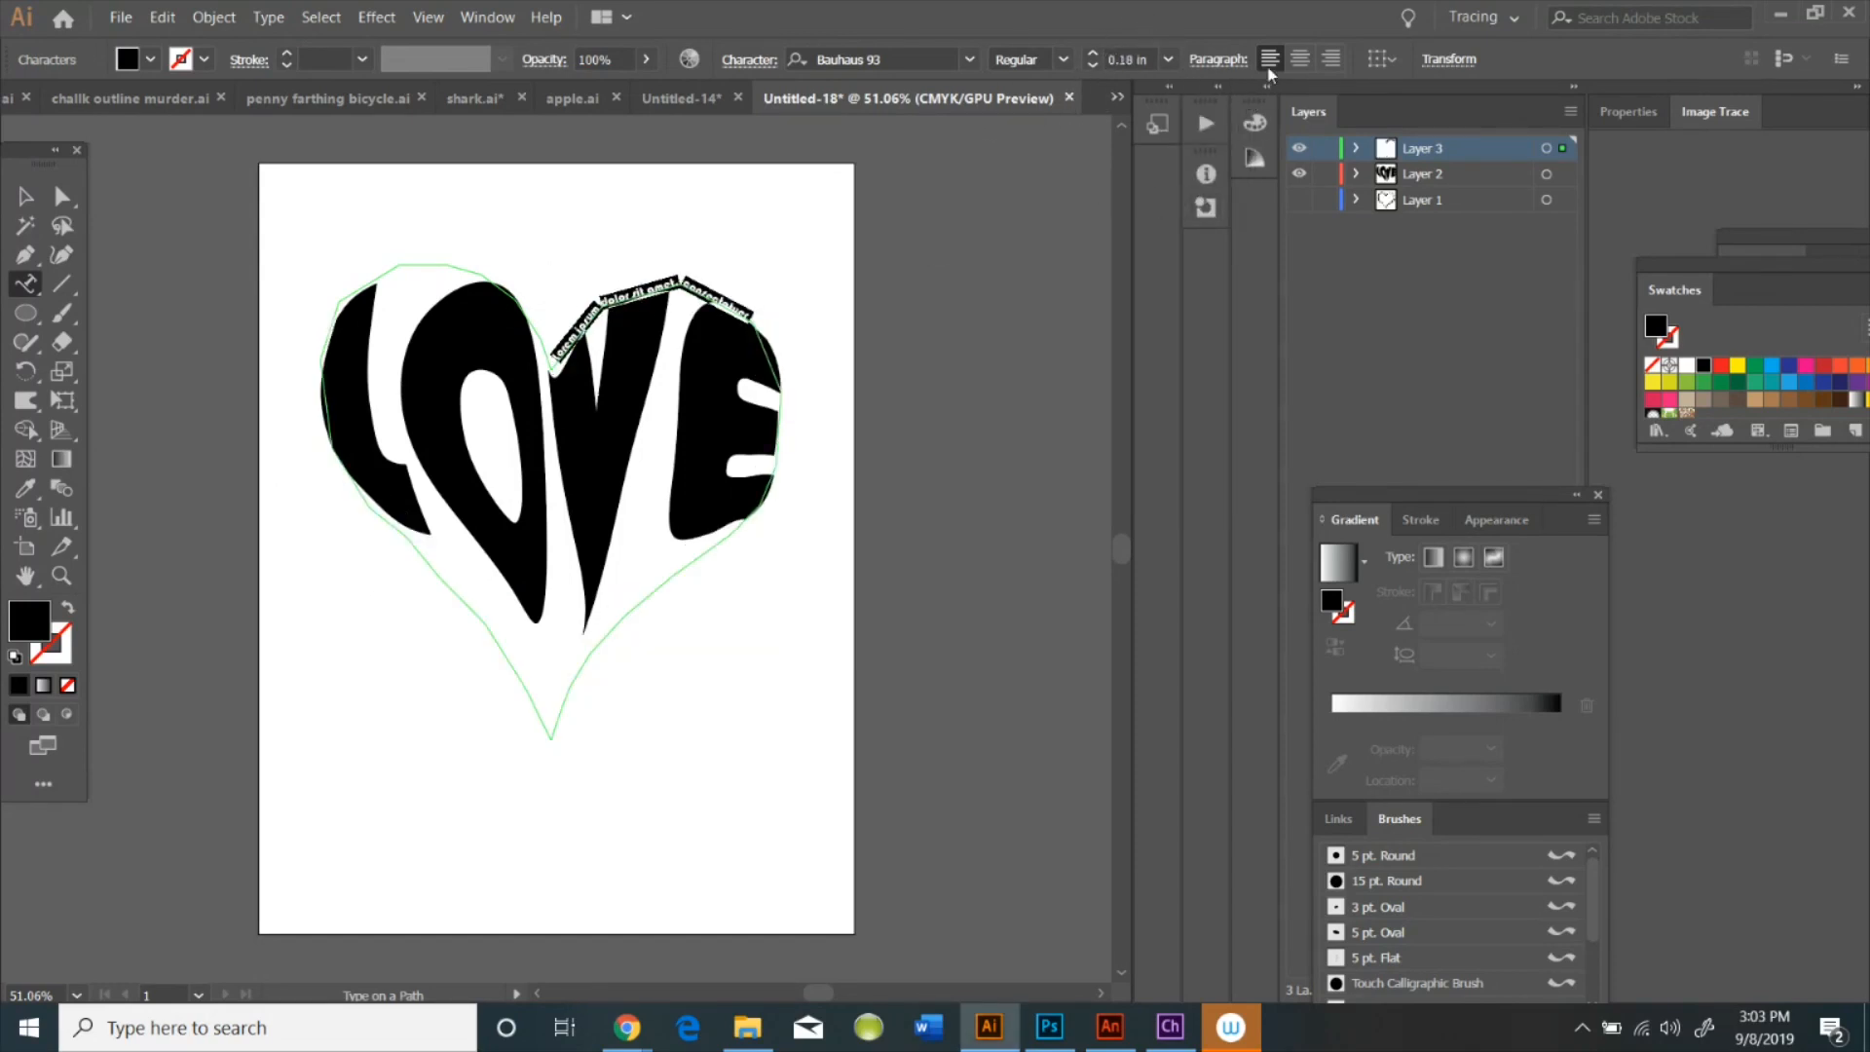
pyautogui.click(1168, 59)
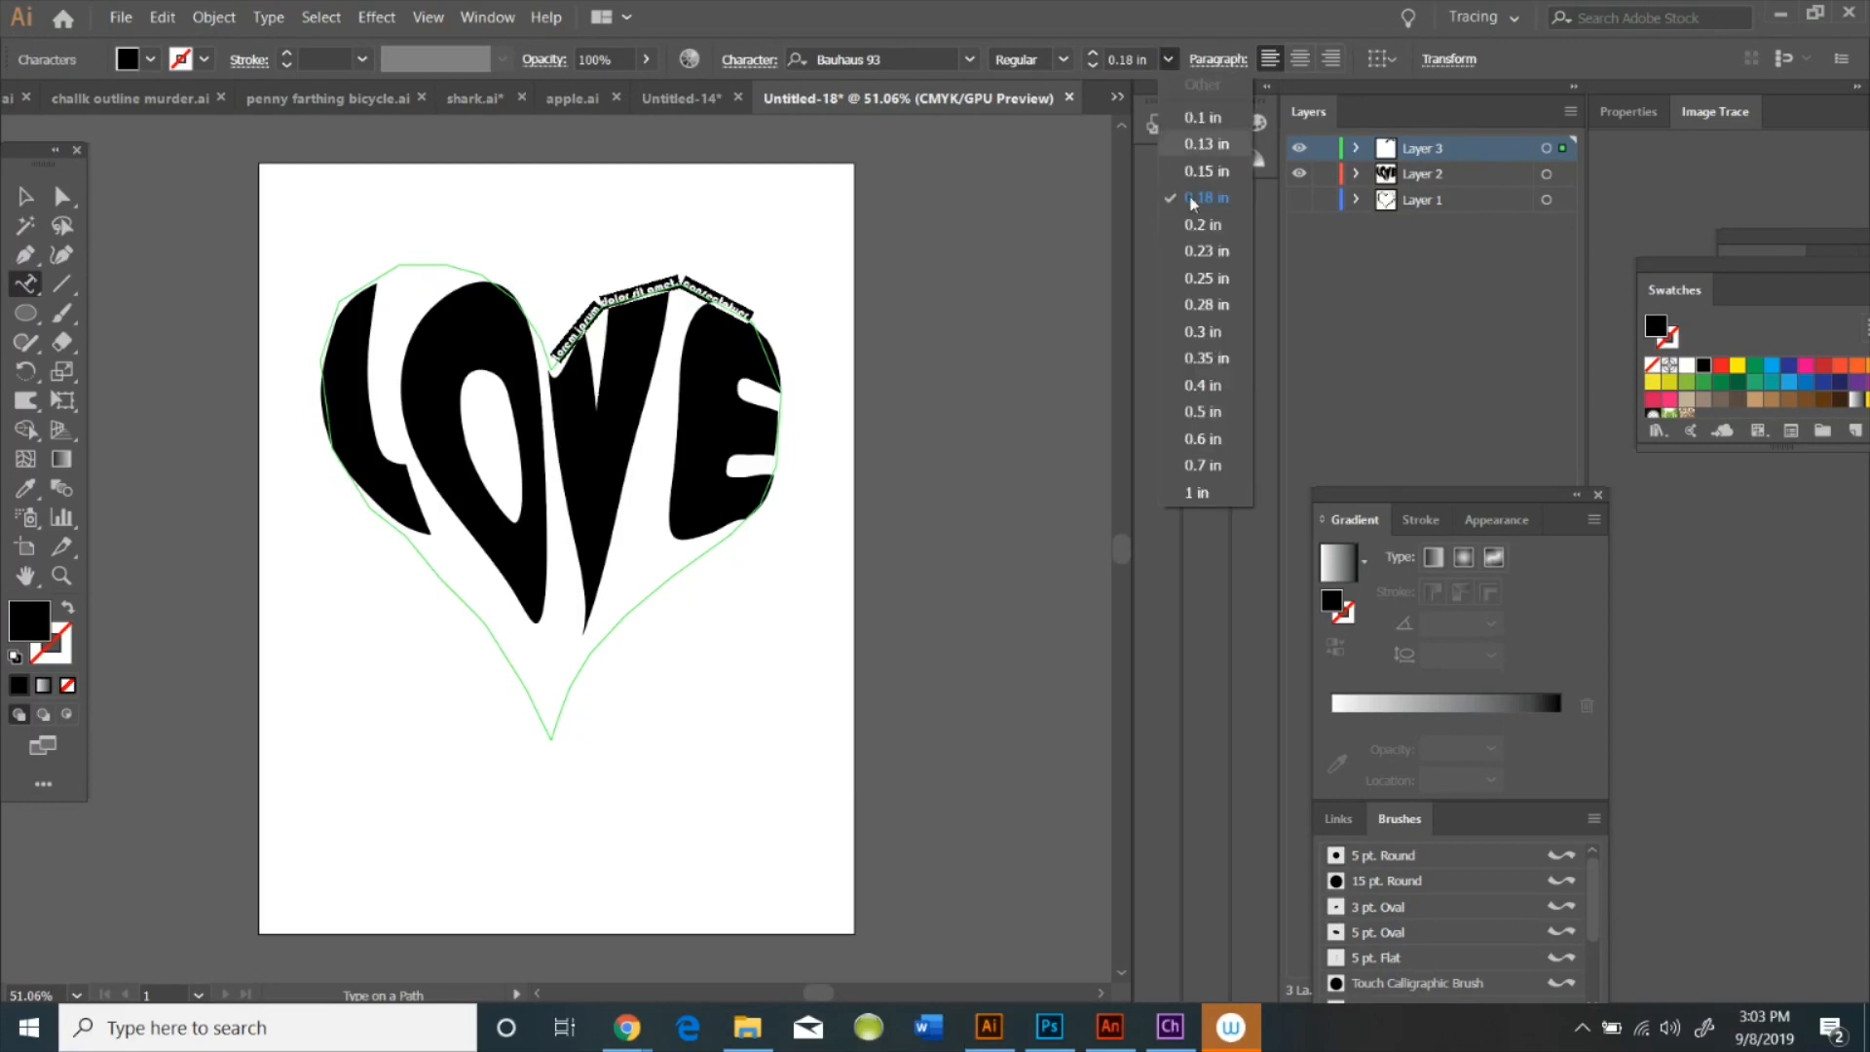
pyautogui.click(1206, 359)
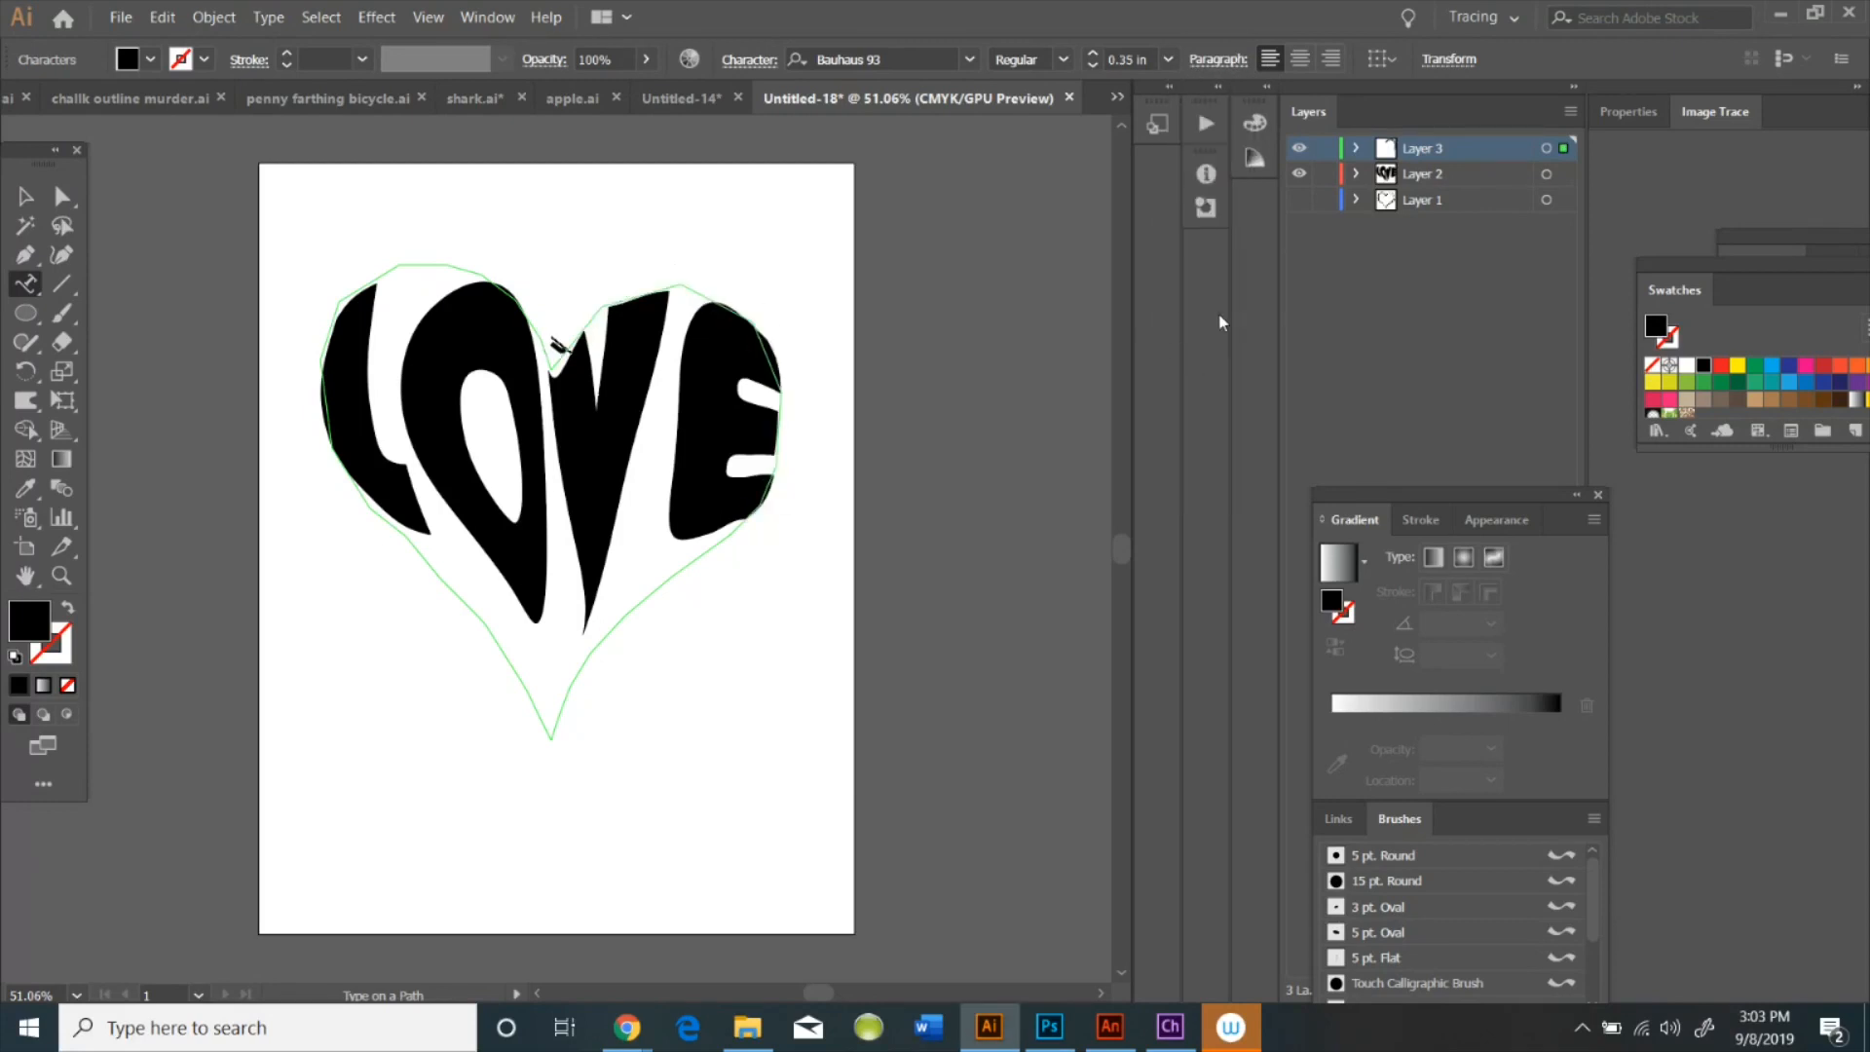
# Fill the entire heart path with the repeated word "LOVE", separated by spaces, until it nearly meets the notch again
pyautogui.write('LOVE LOVE LO')
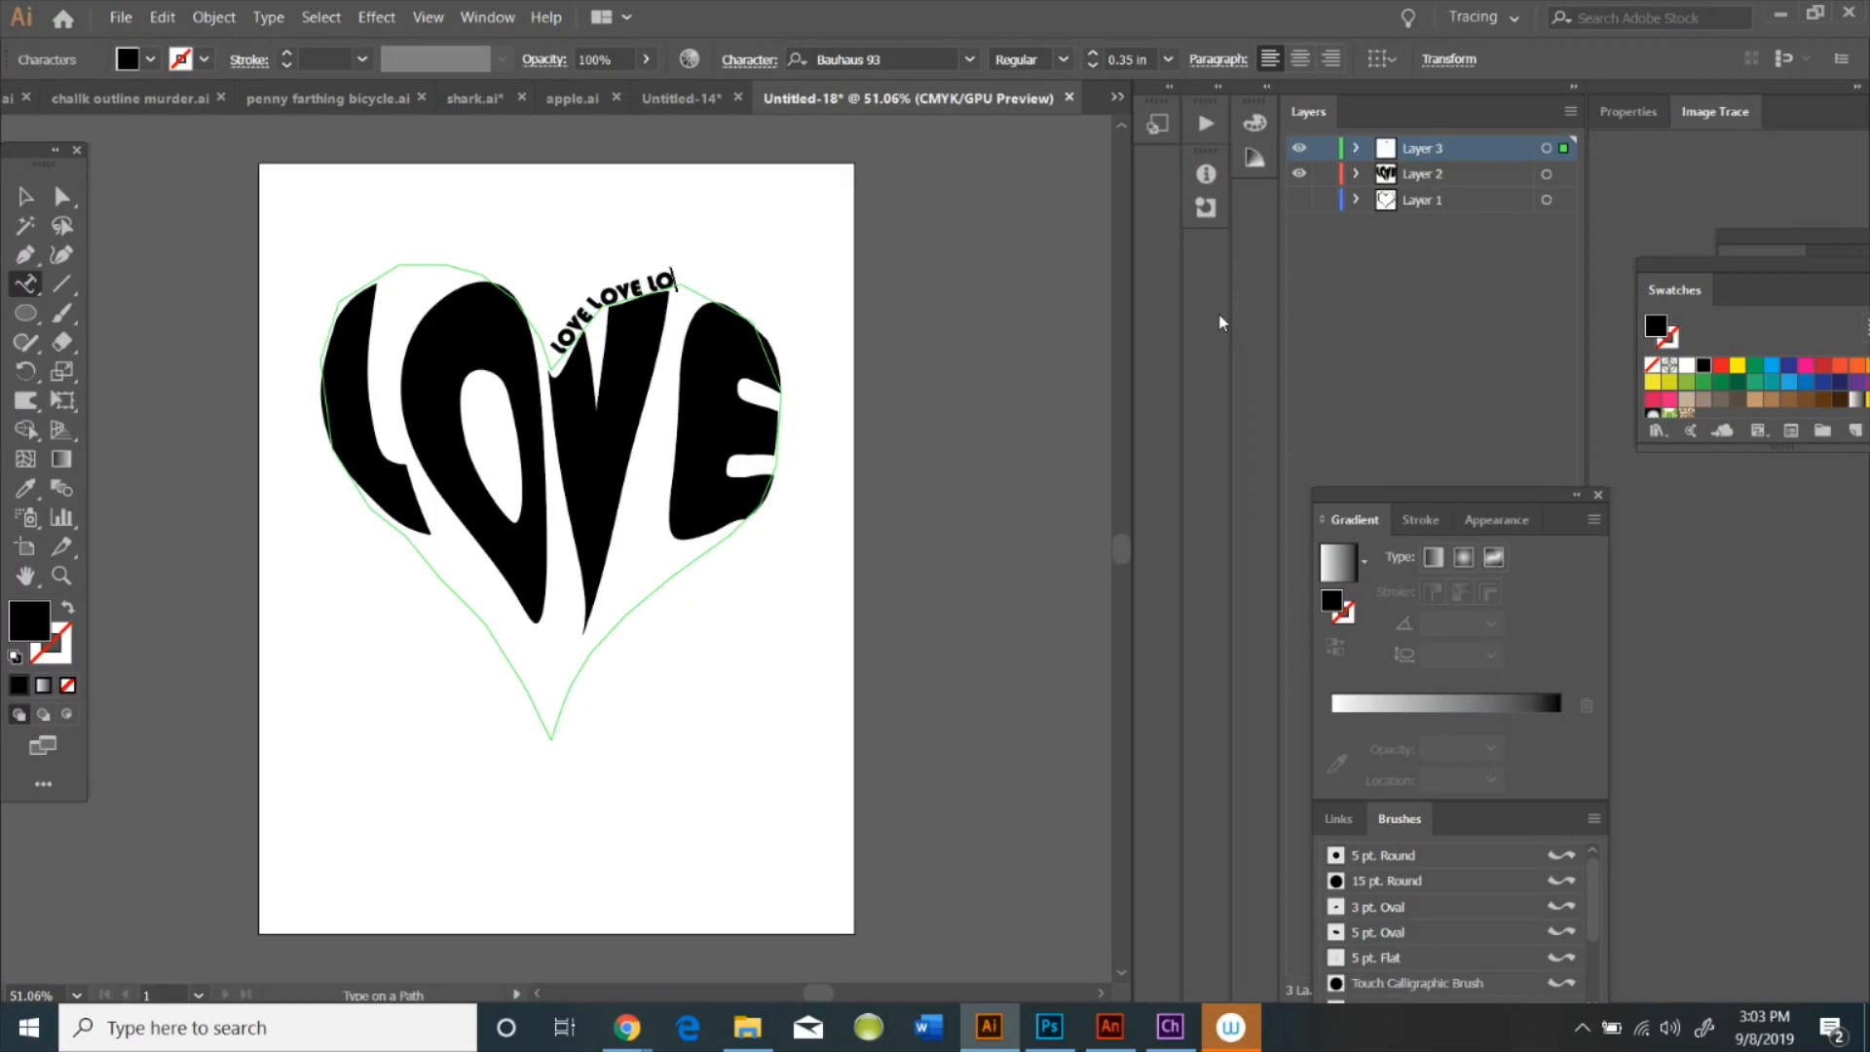
pyautogui.write('VE LOVE LOV')
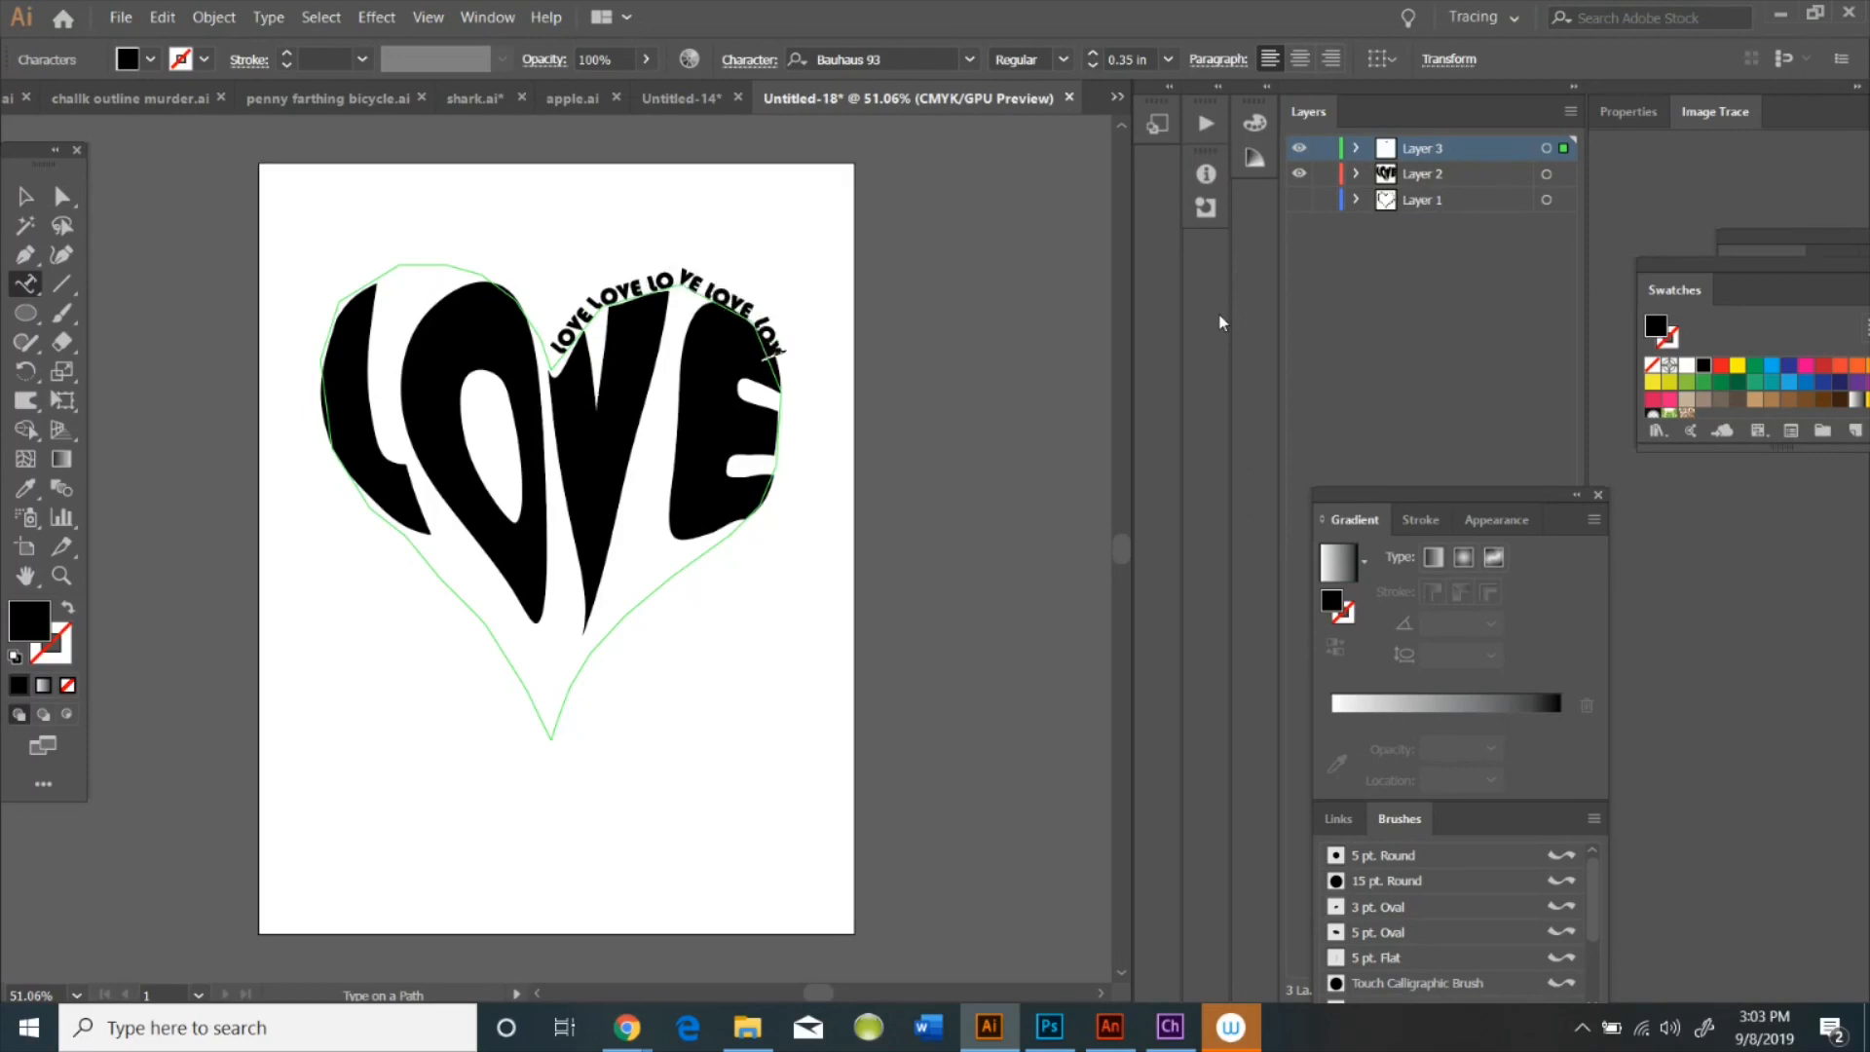
pyautogui.write('E LOVE LOVE LOVE LOVE LOVE')
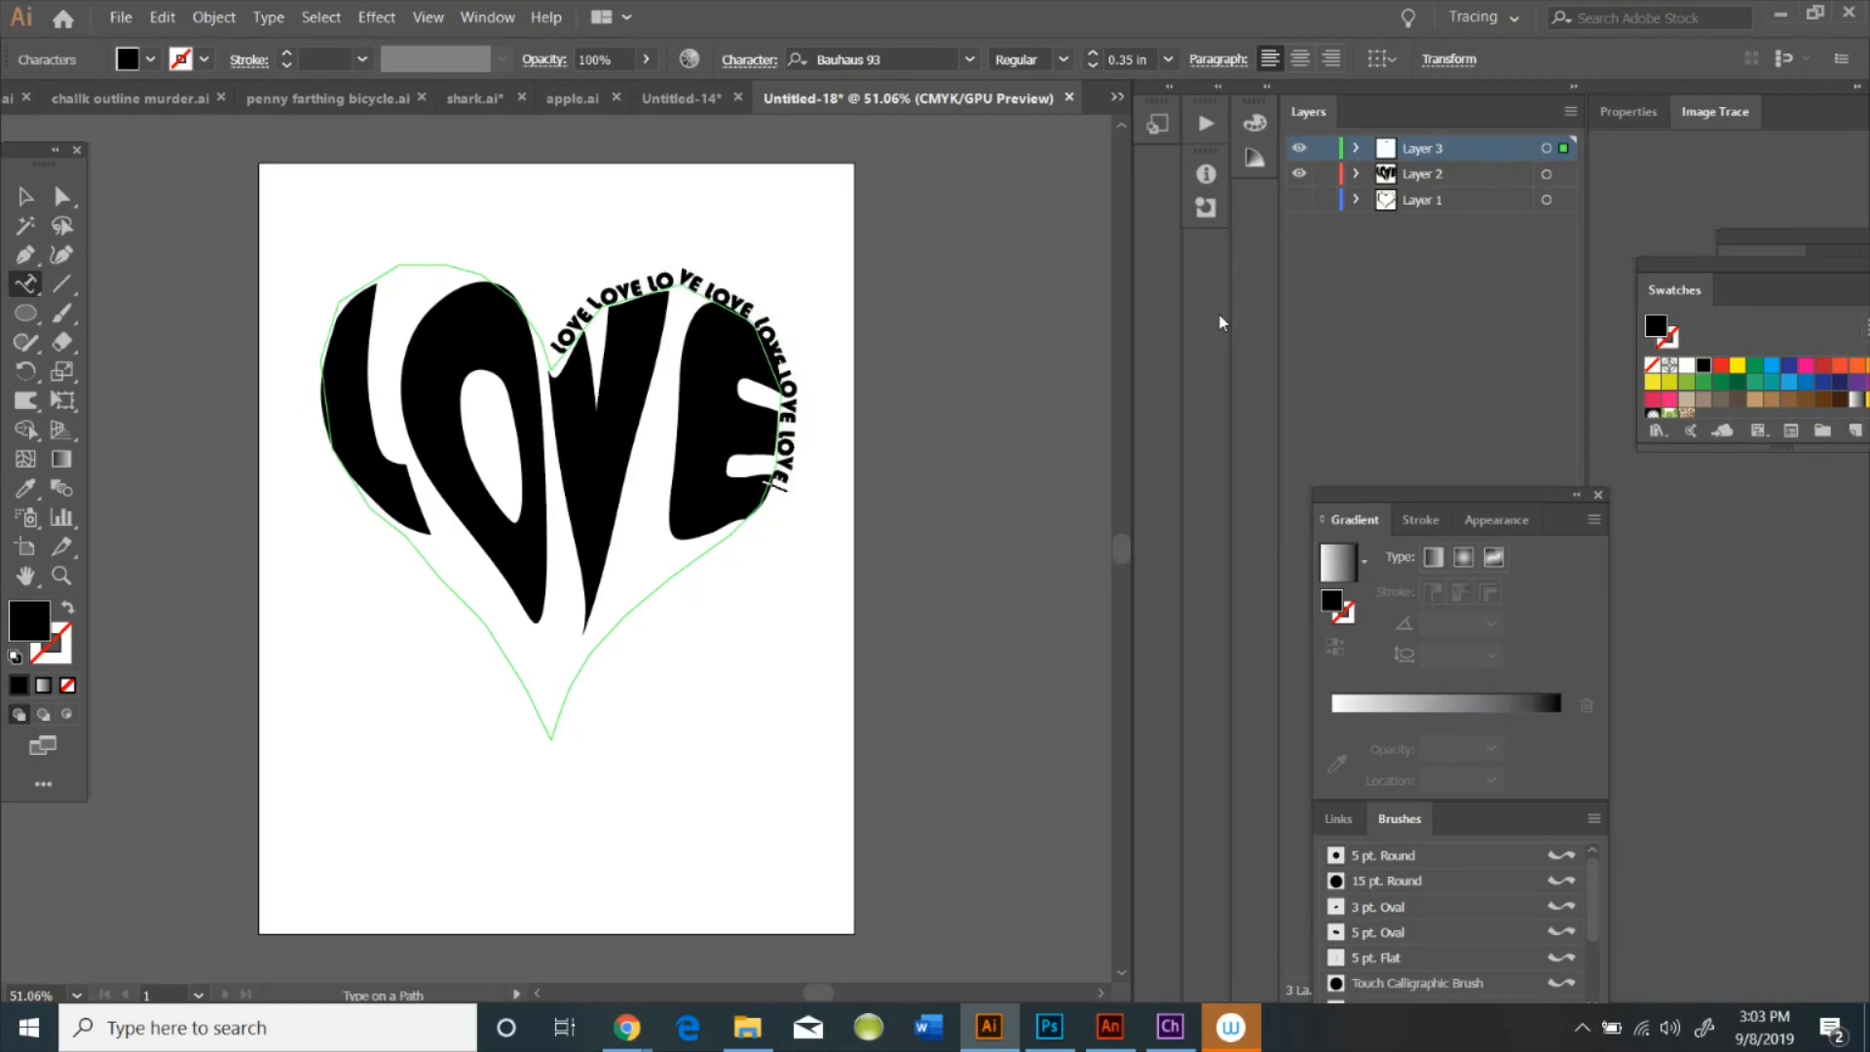
pyautogui.write(' LOVE LO')
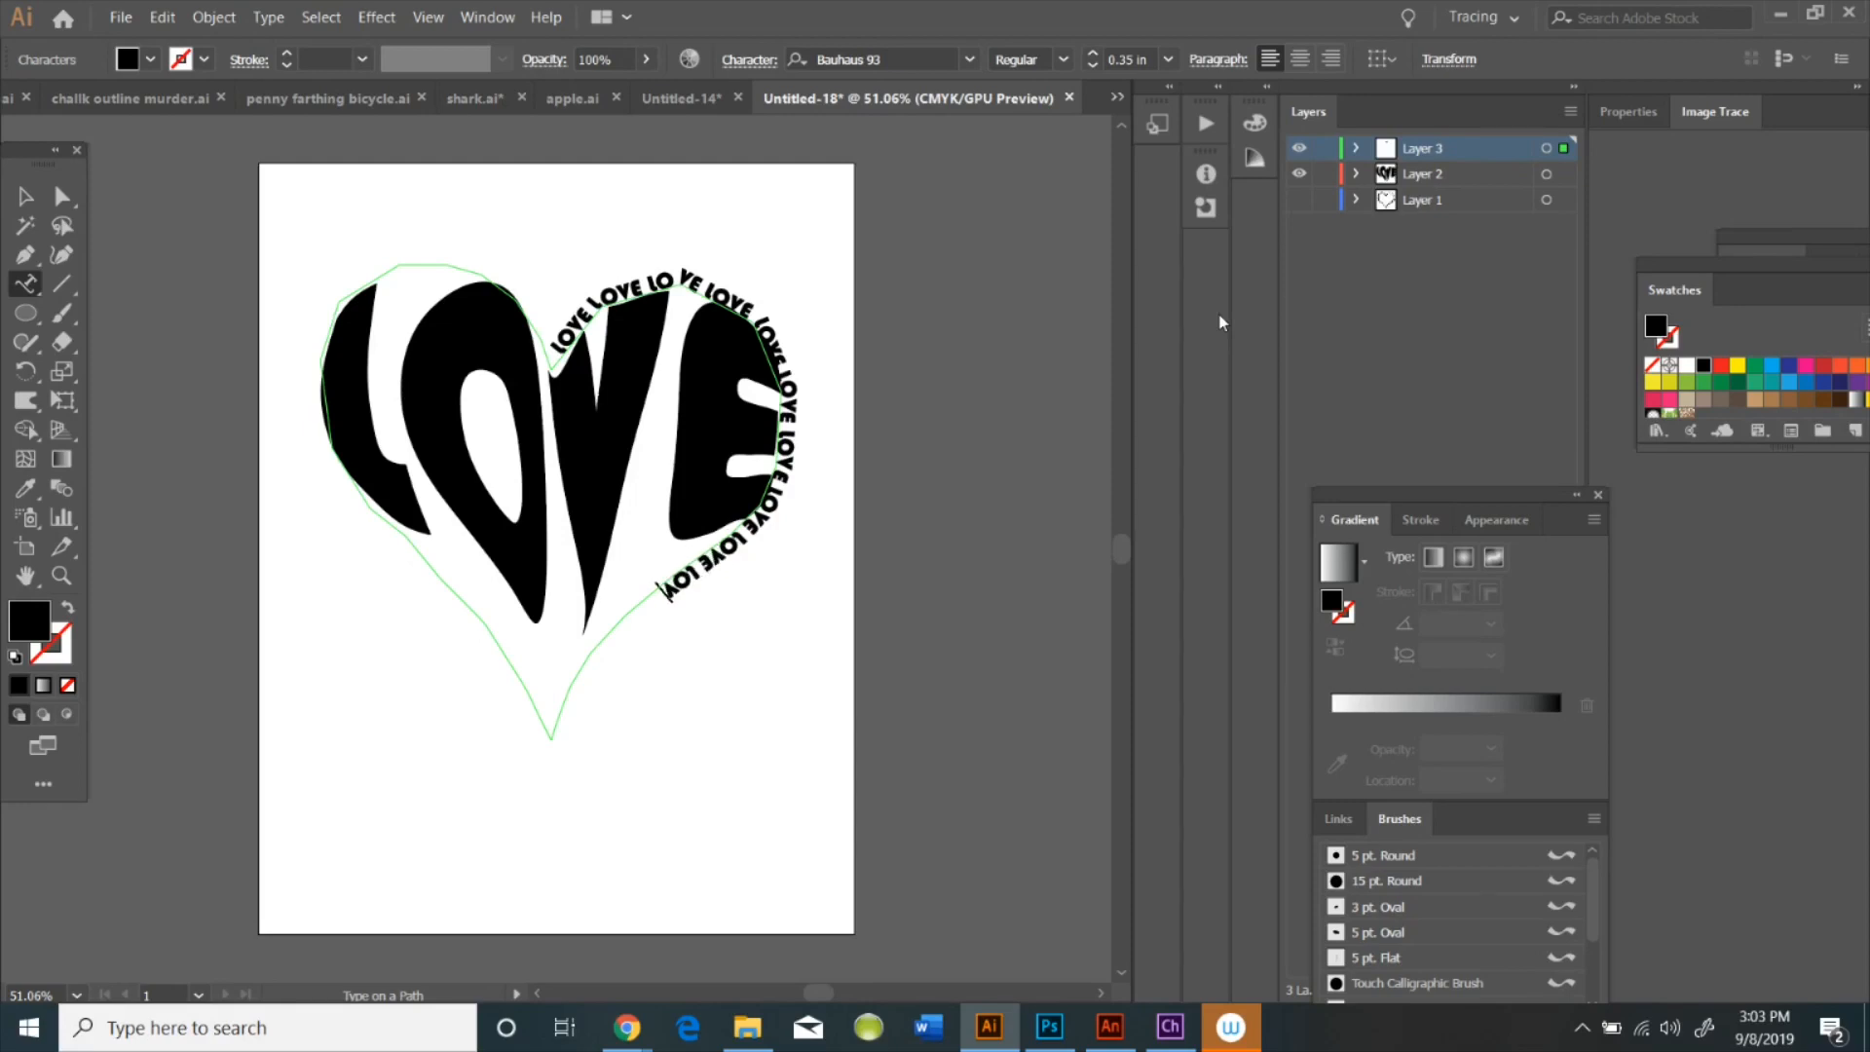
pyautogui.write(' LOVE LOVE LOVE')
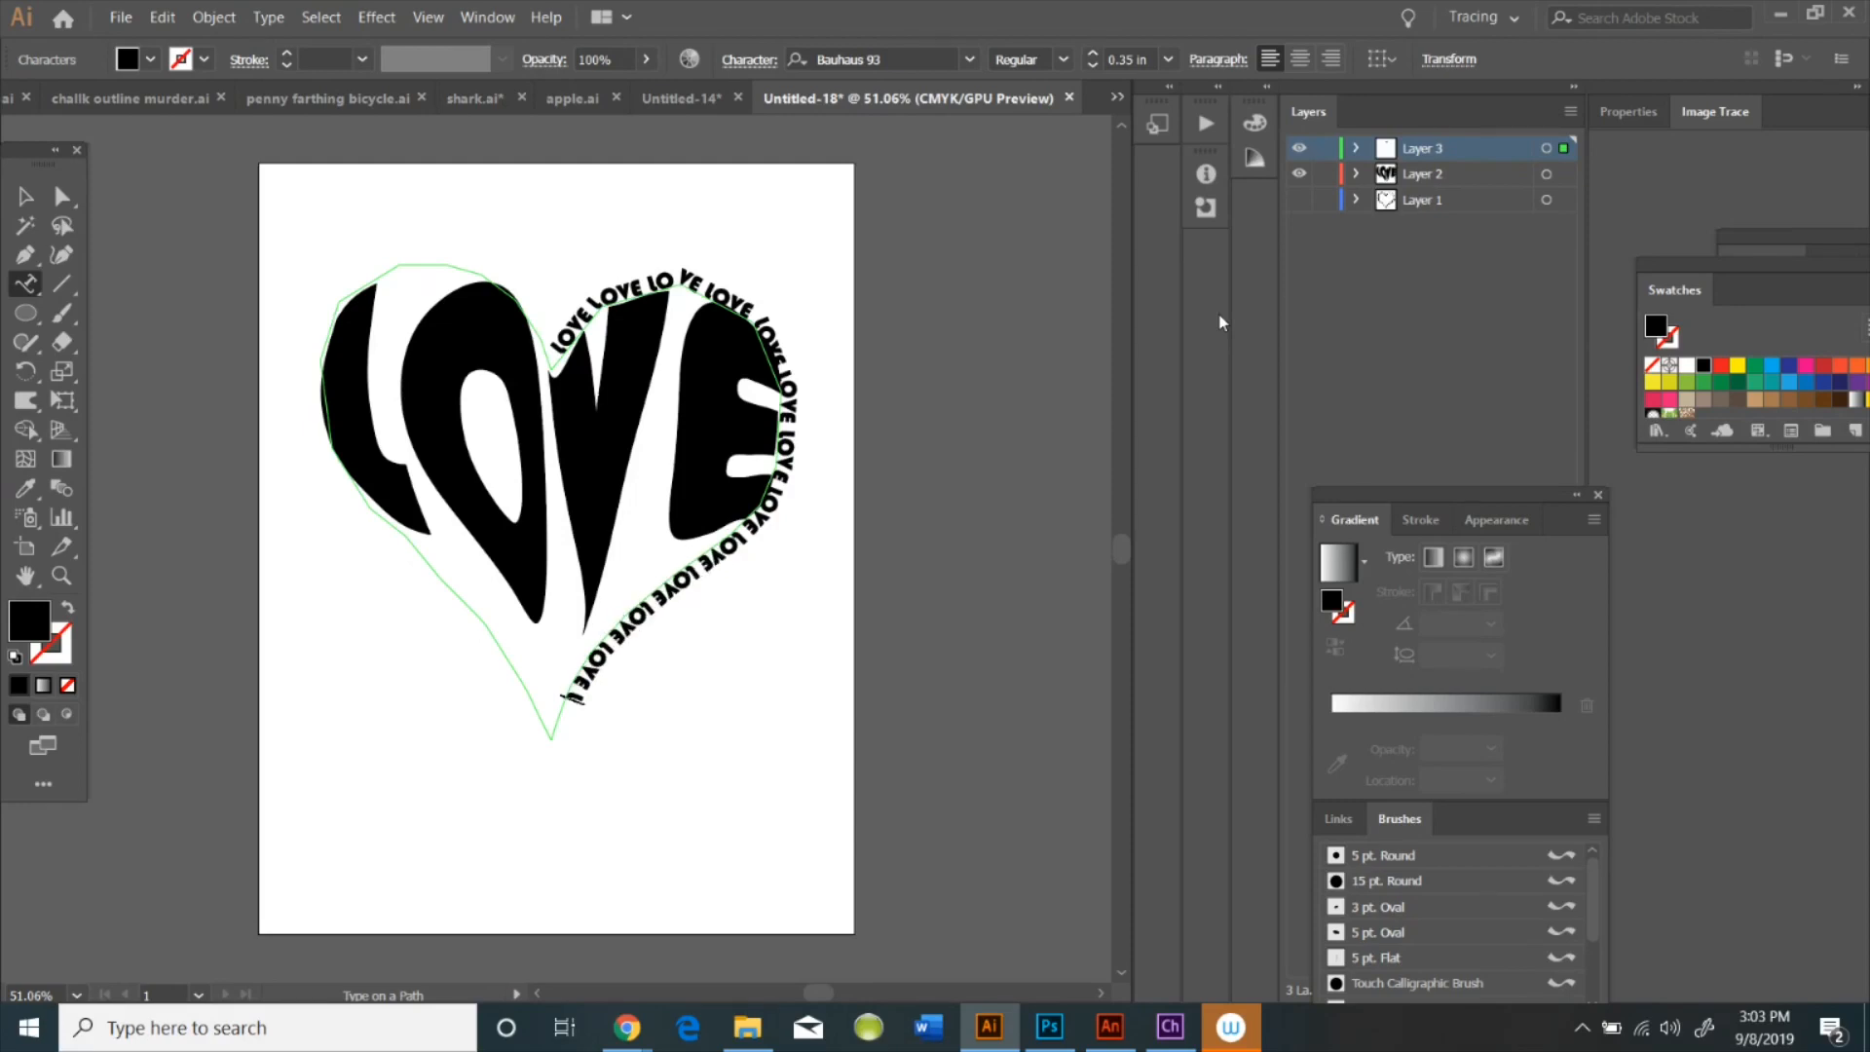
pyautogui.write(' LOVE LOVE LOVE')
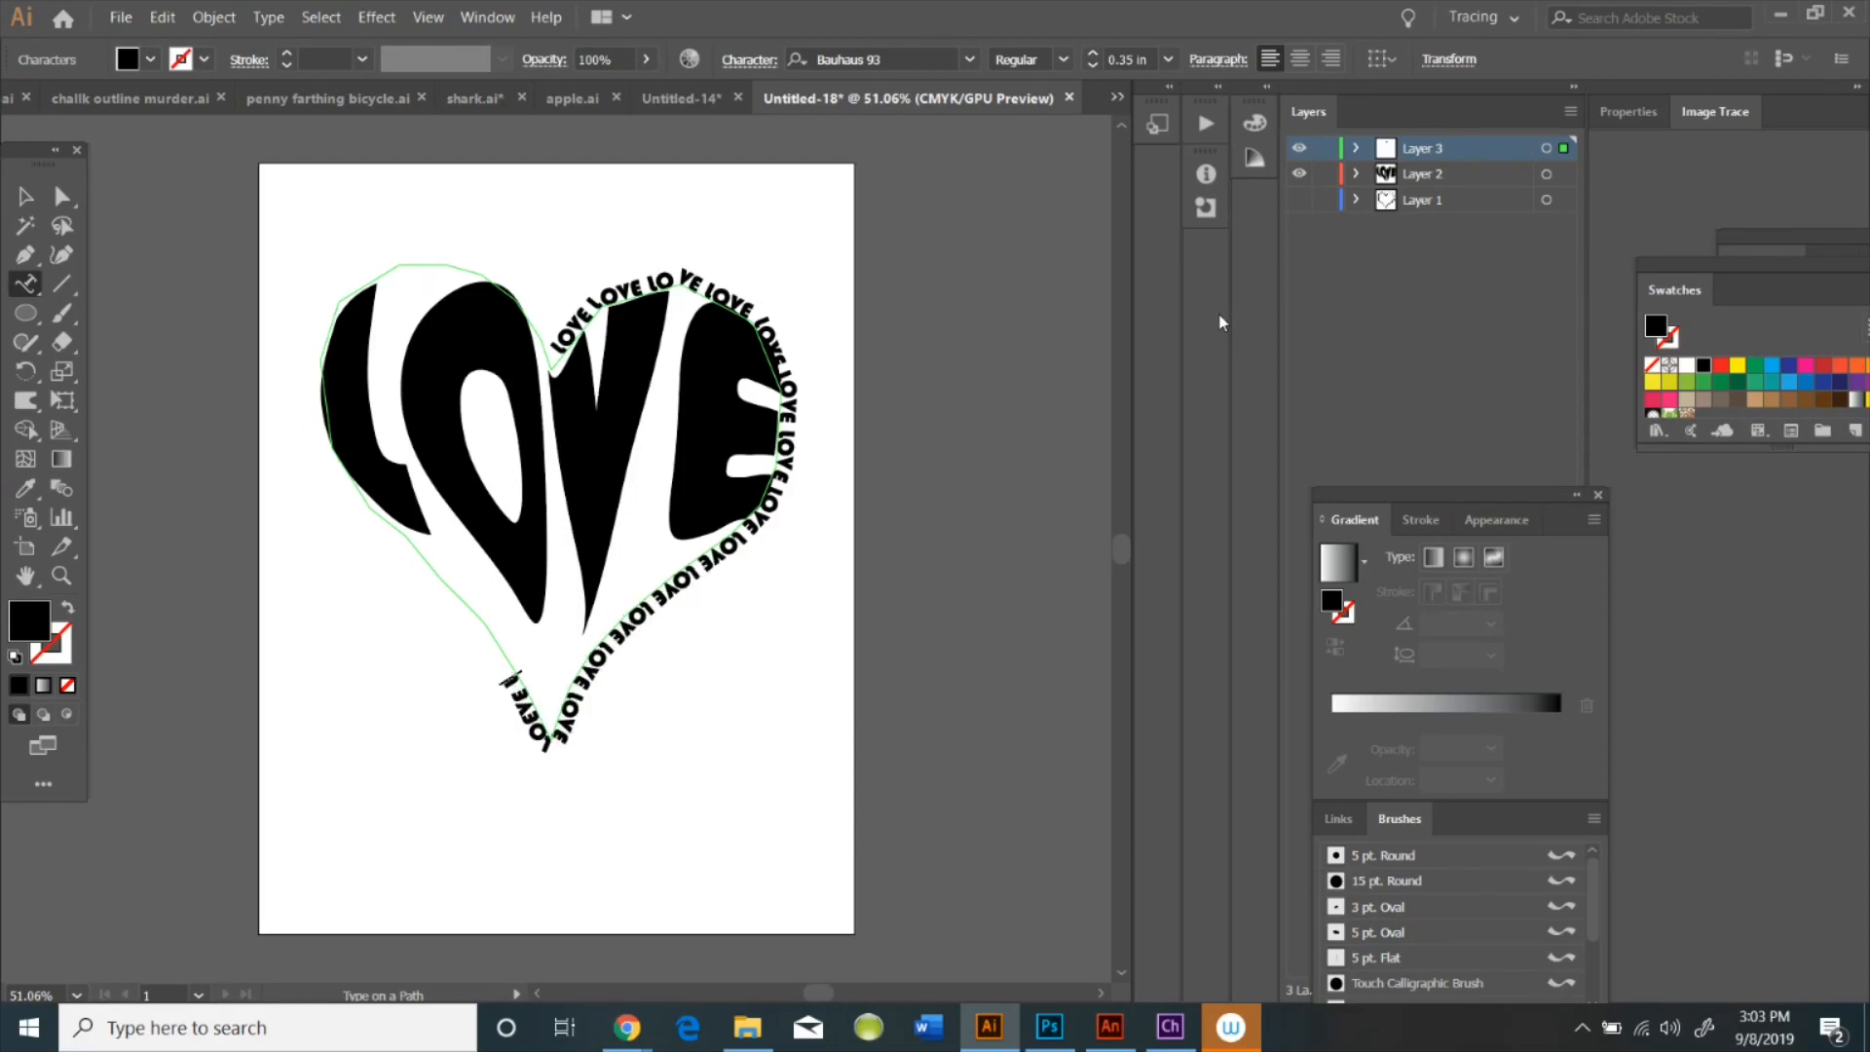
pyautogui.write(' LOVE LOVE LO')
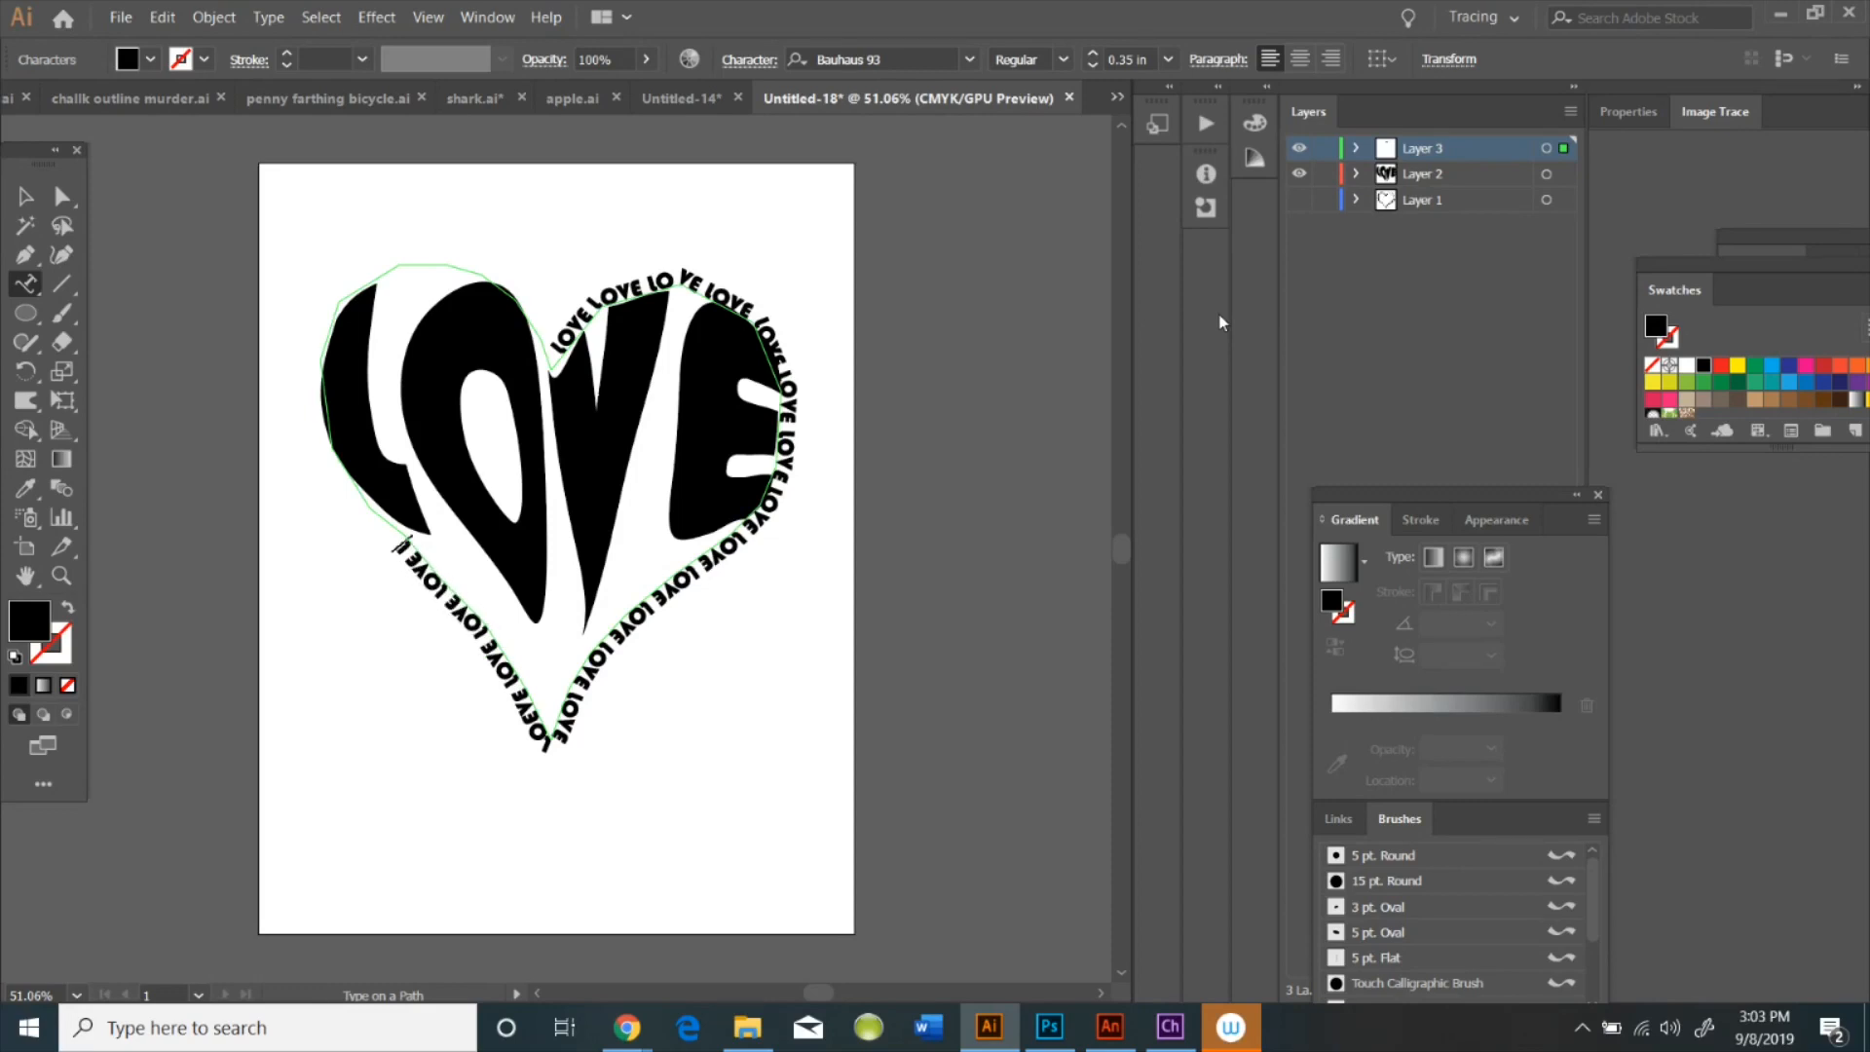
pyautogui.write('VE LOVE LOVE LOVE LOVE')
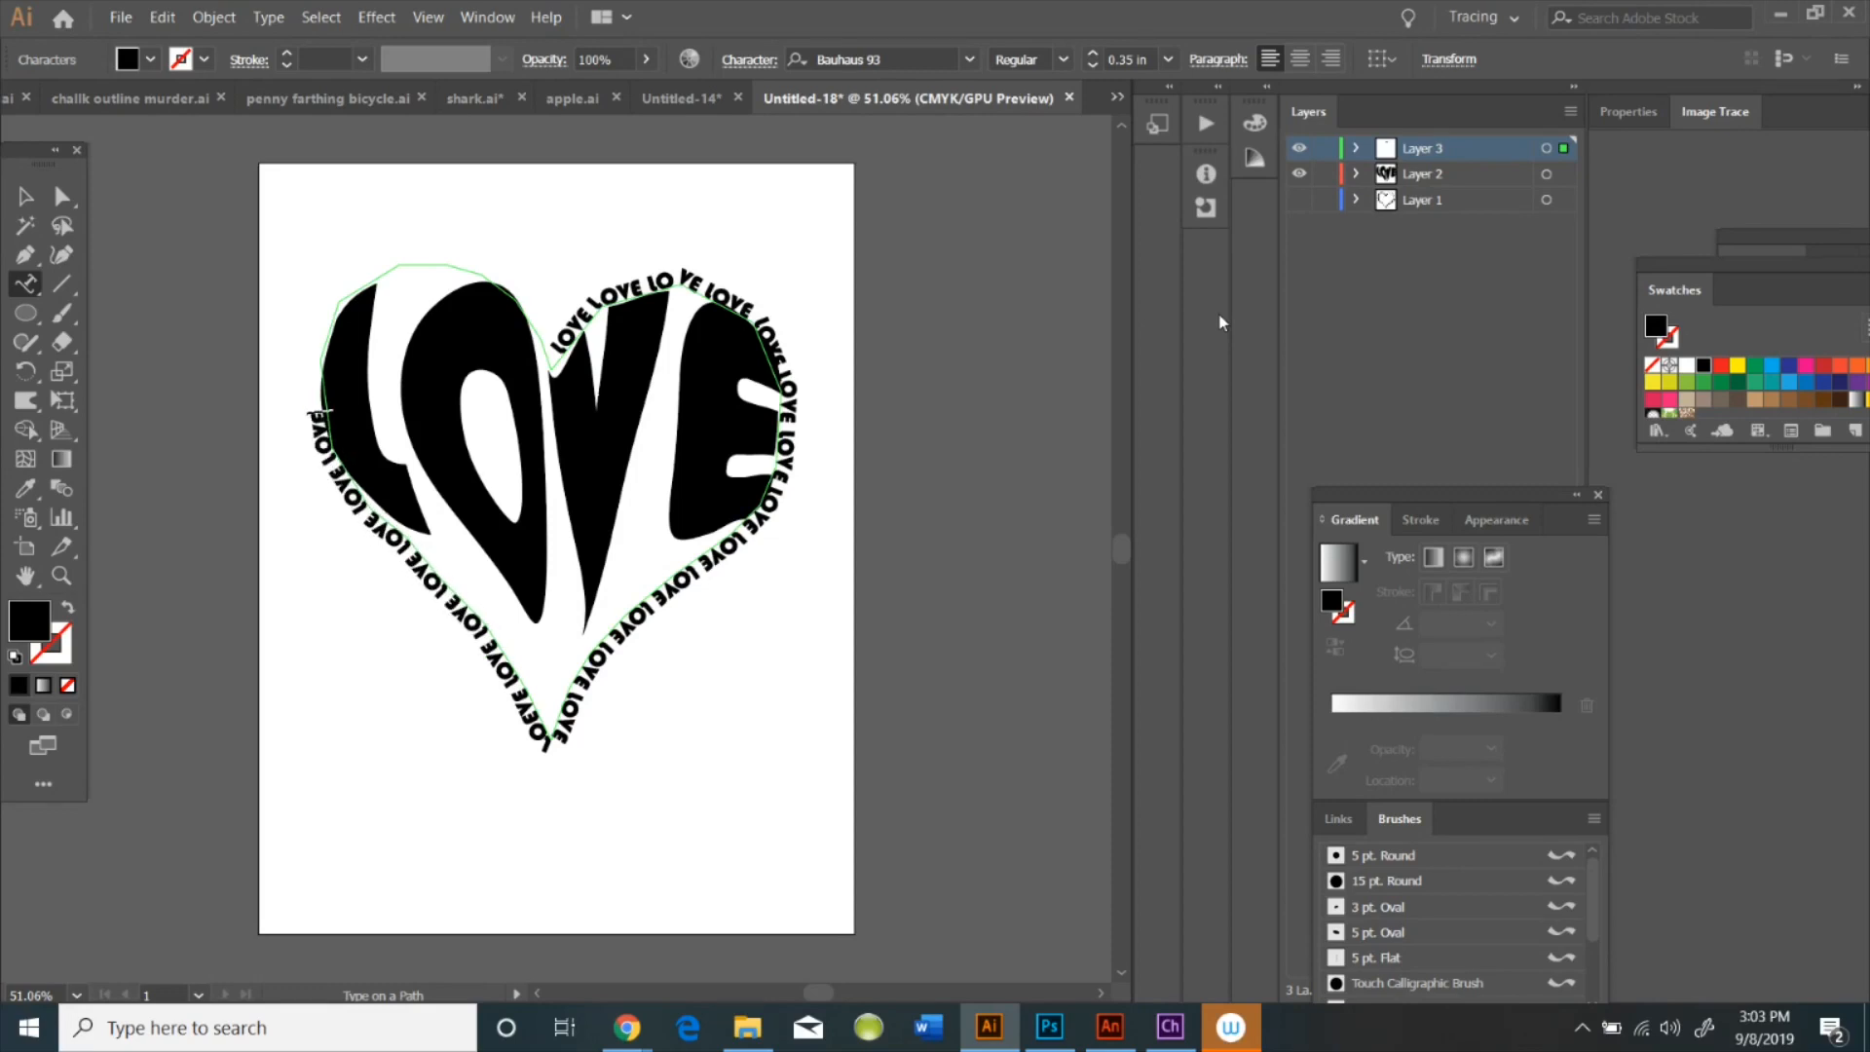
pyautogui.write('LOVE!')
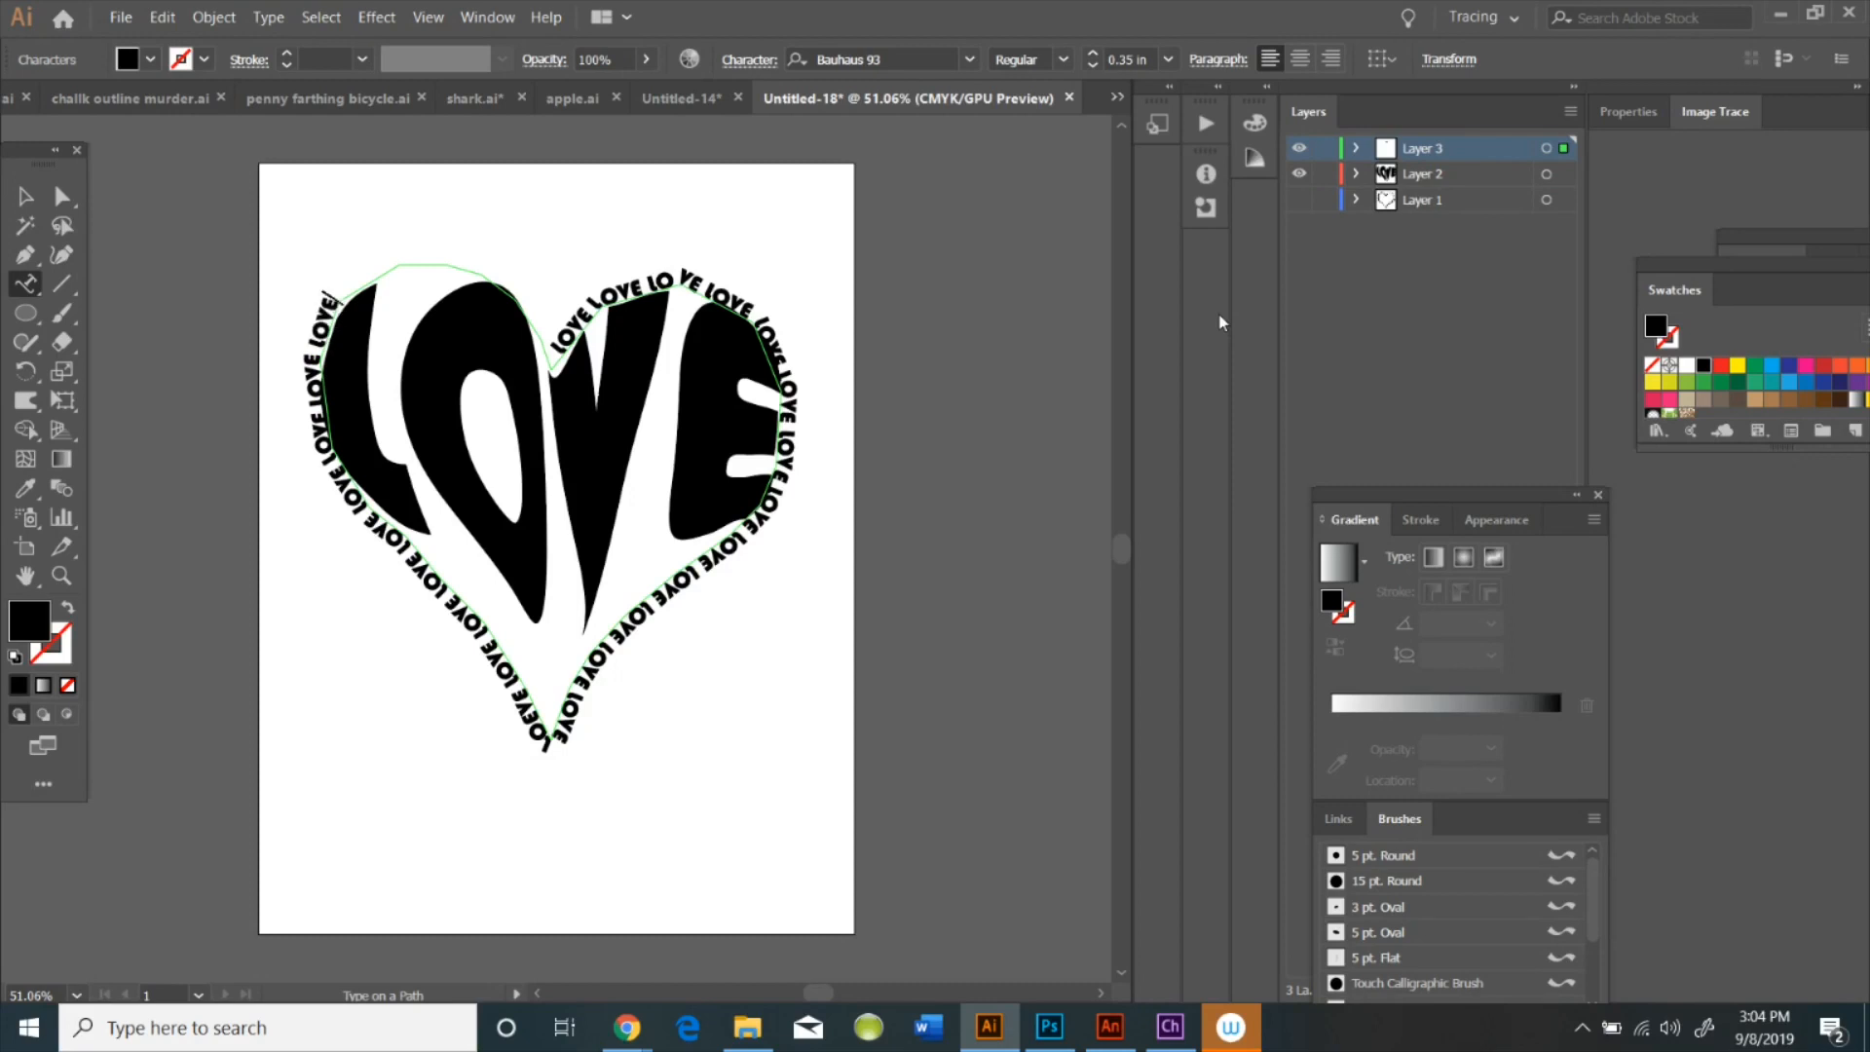
pyautogui.write('VE LO')
pyautogui.write('LOVE LOVE LOVE LOVE')
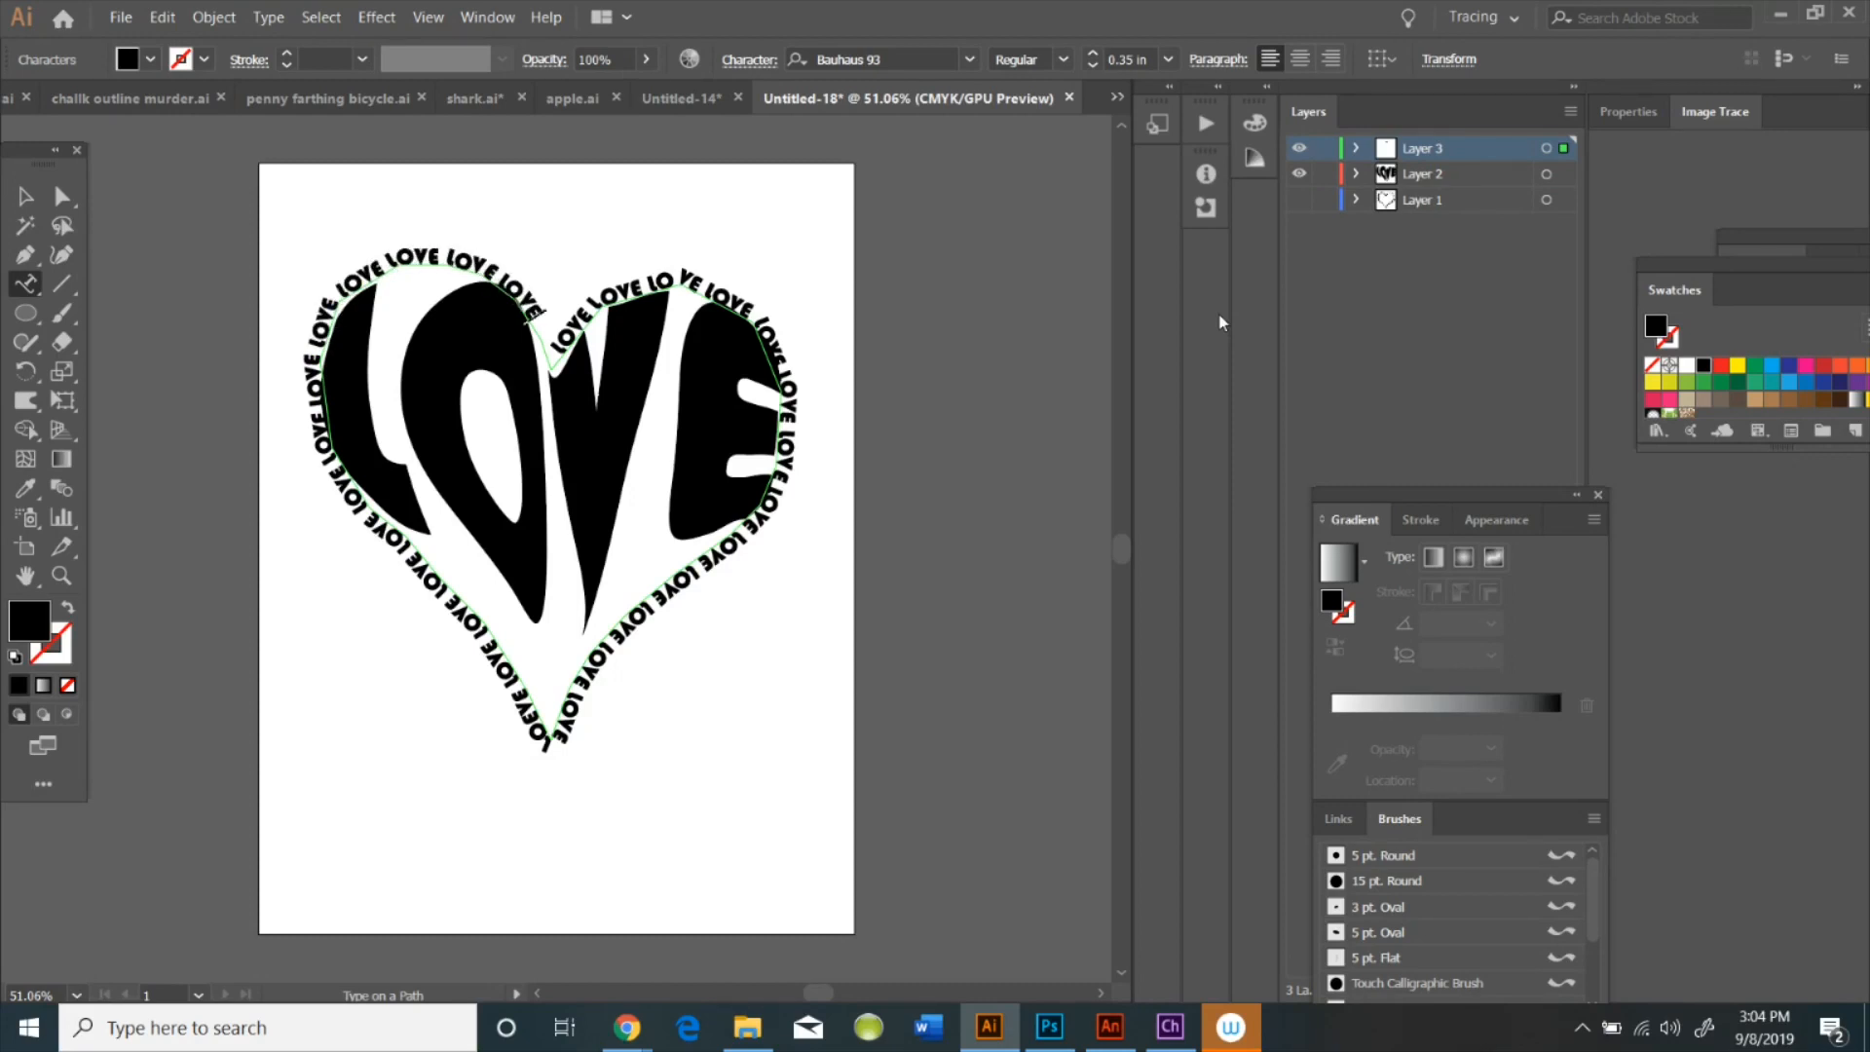
# Select all the LOVE text running along the heart path and open the list of fonts for it
pyautogui.click(535, 311)
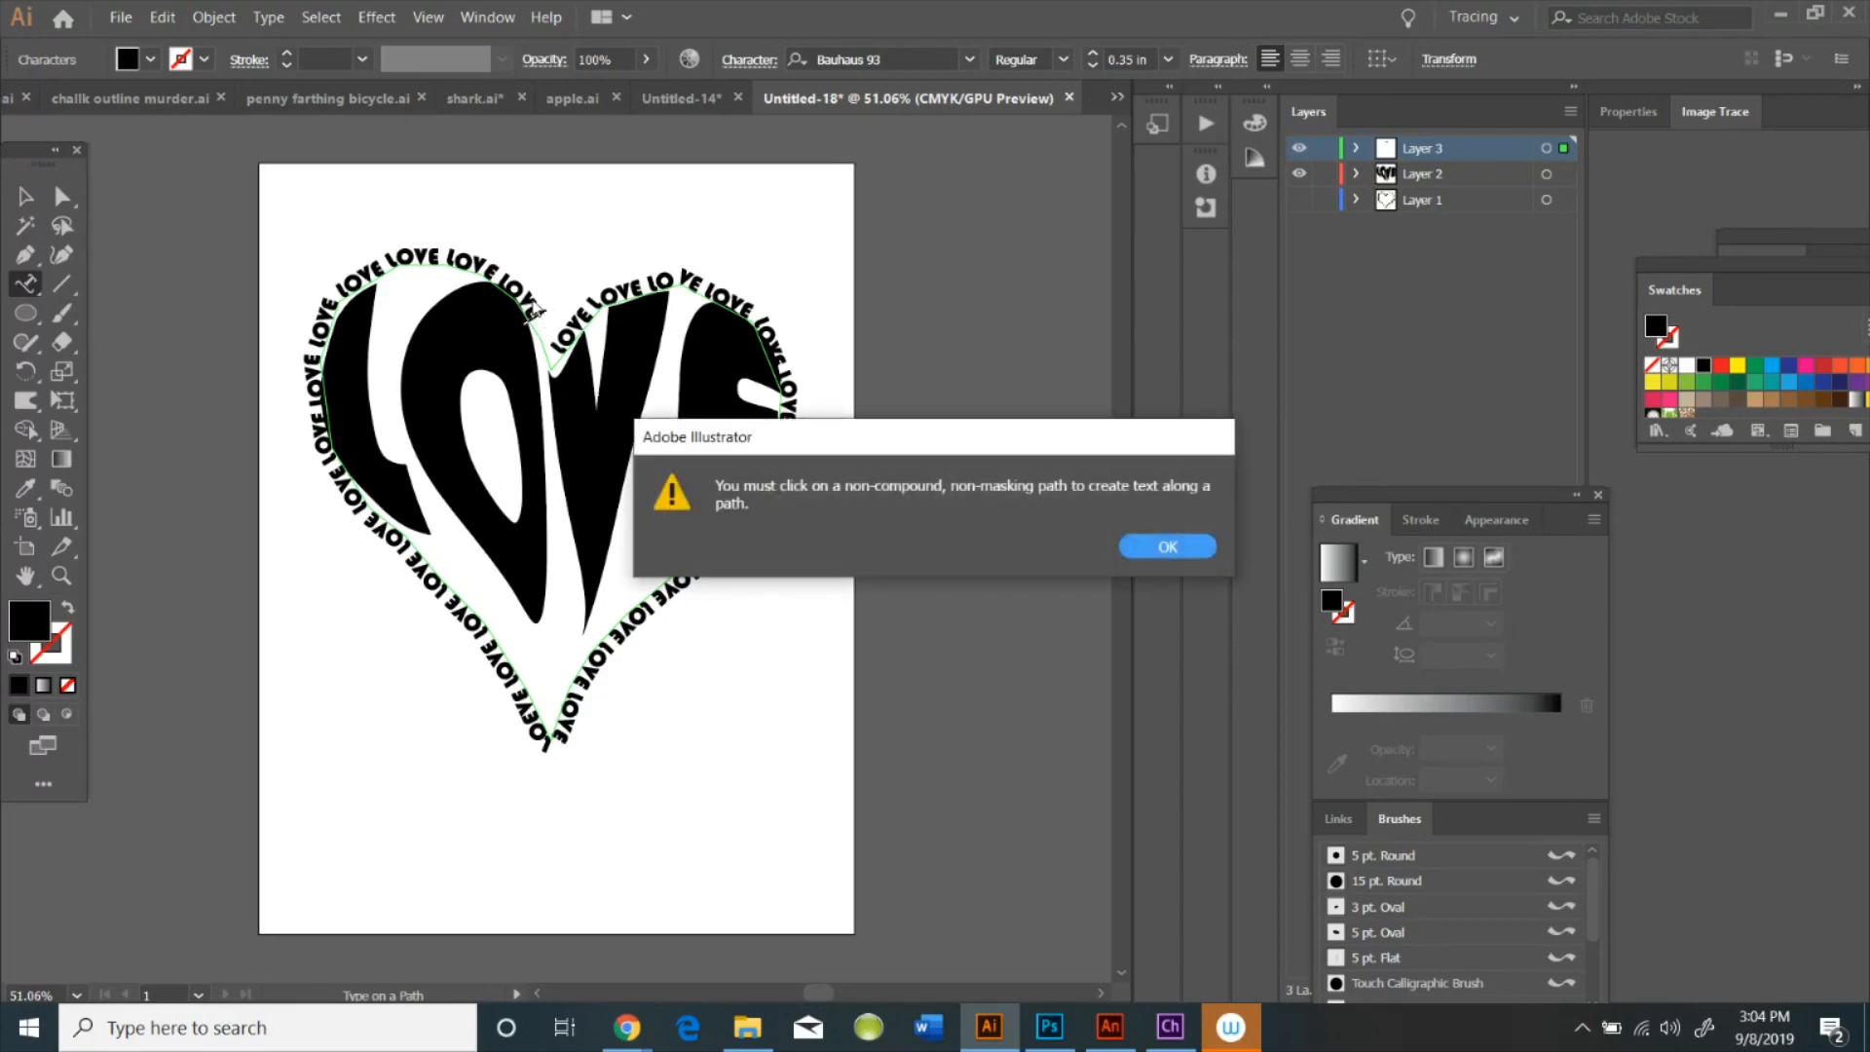
pyautogui.click(1161, 546)
pyautogui.press('v')
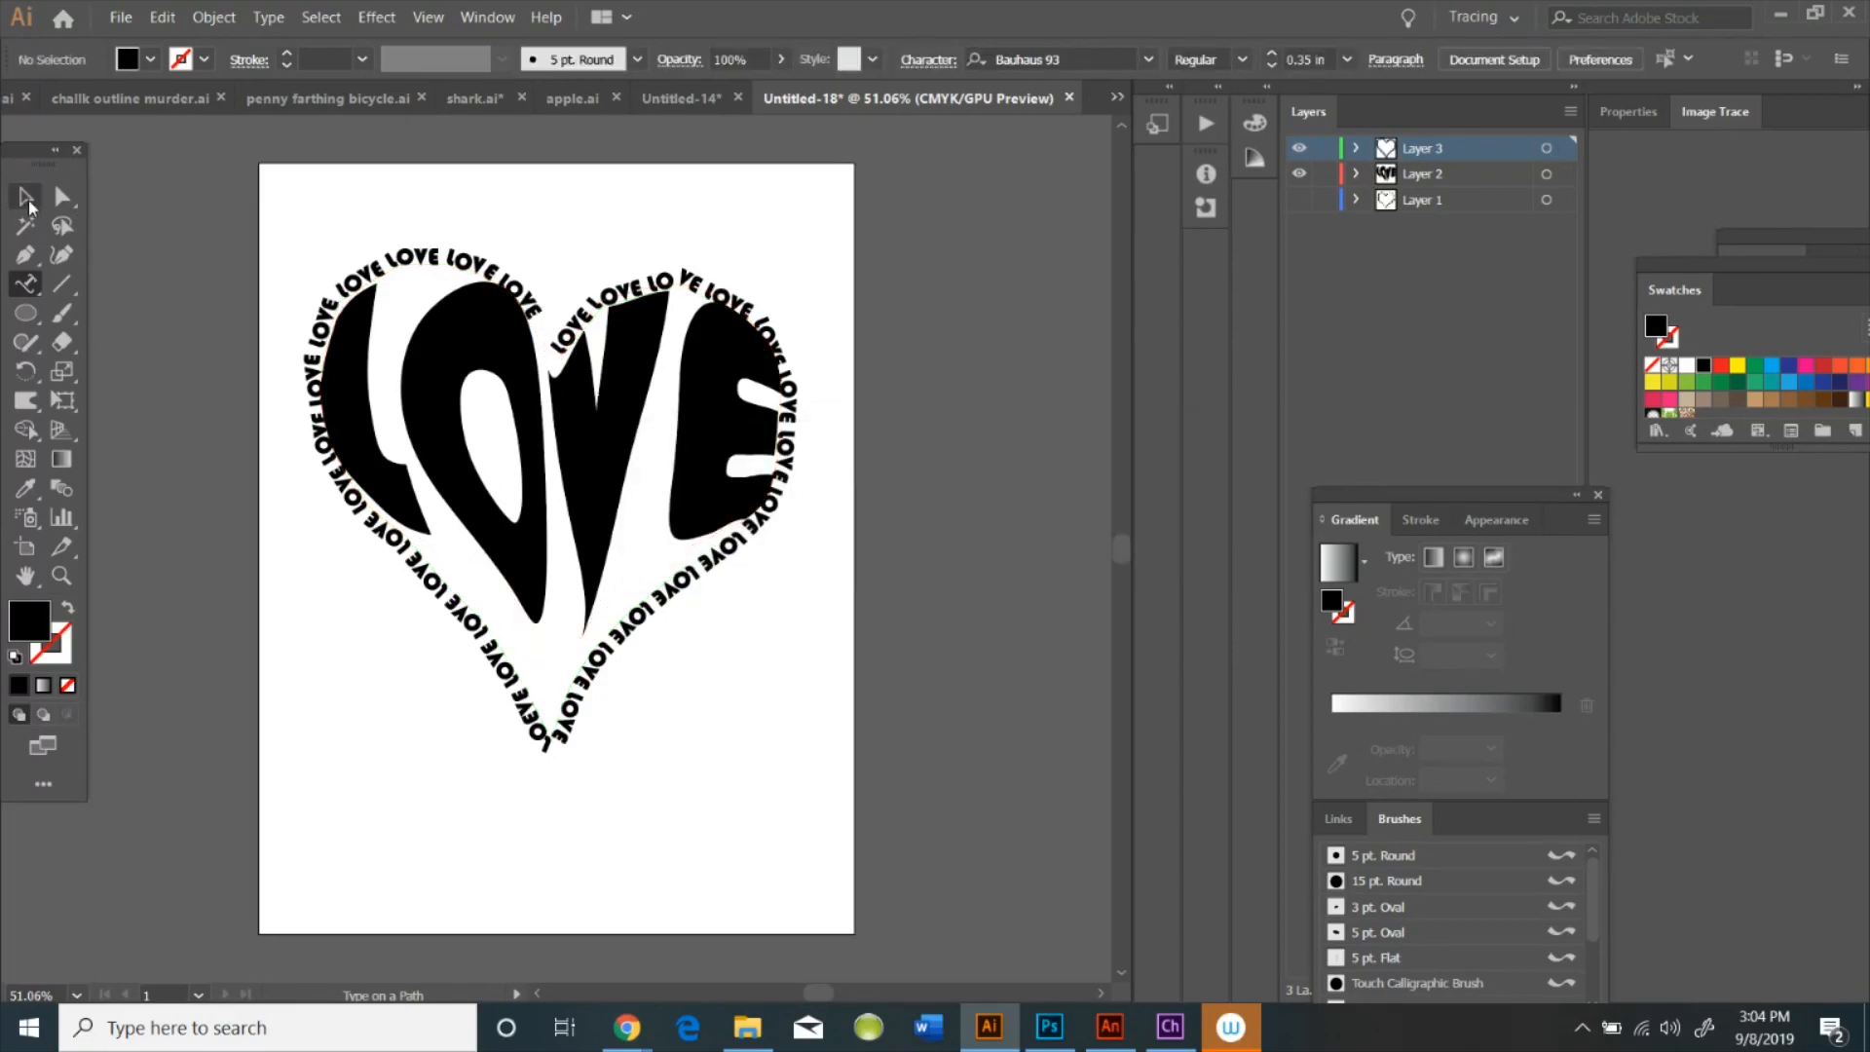
pyautogui.hotkey('shift', 't')
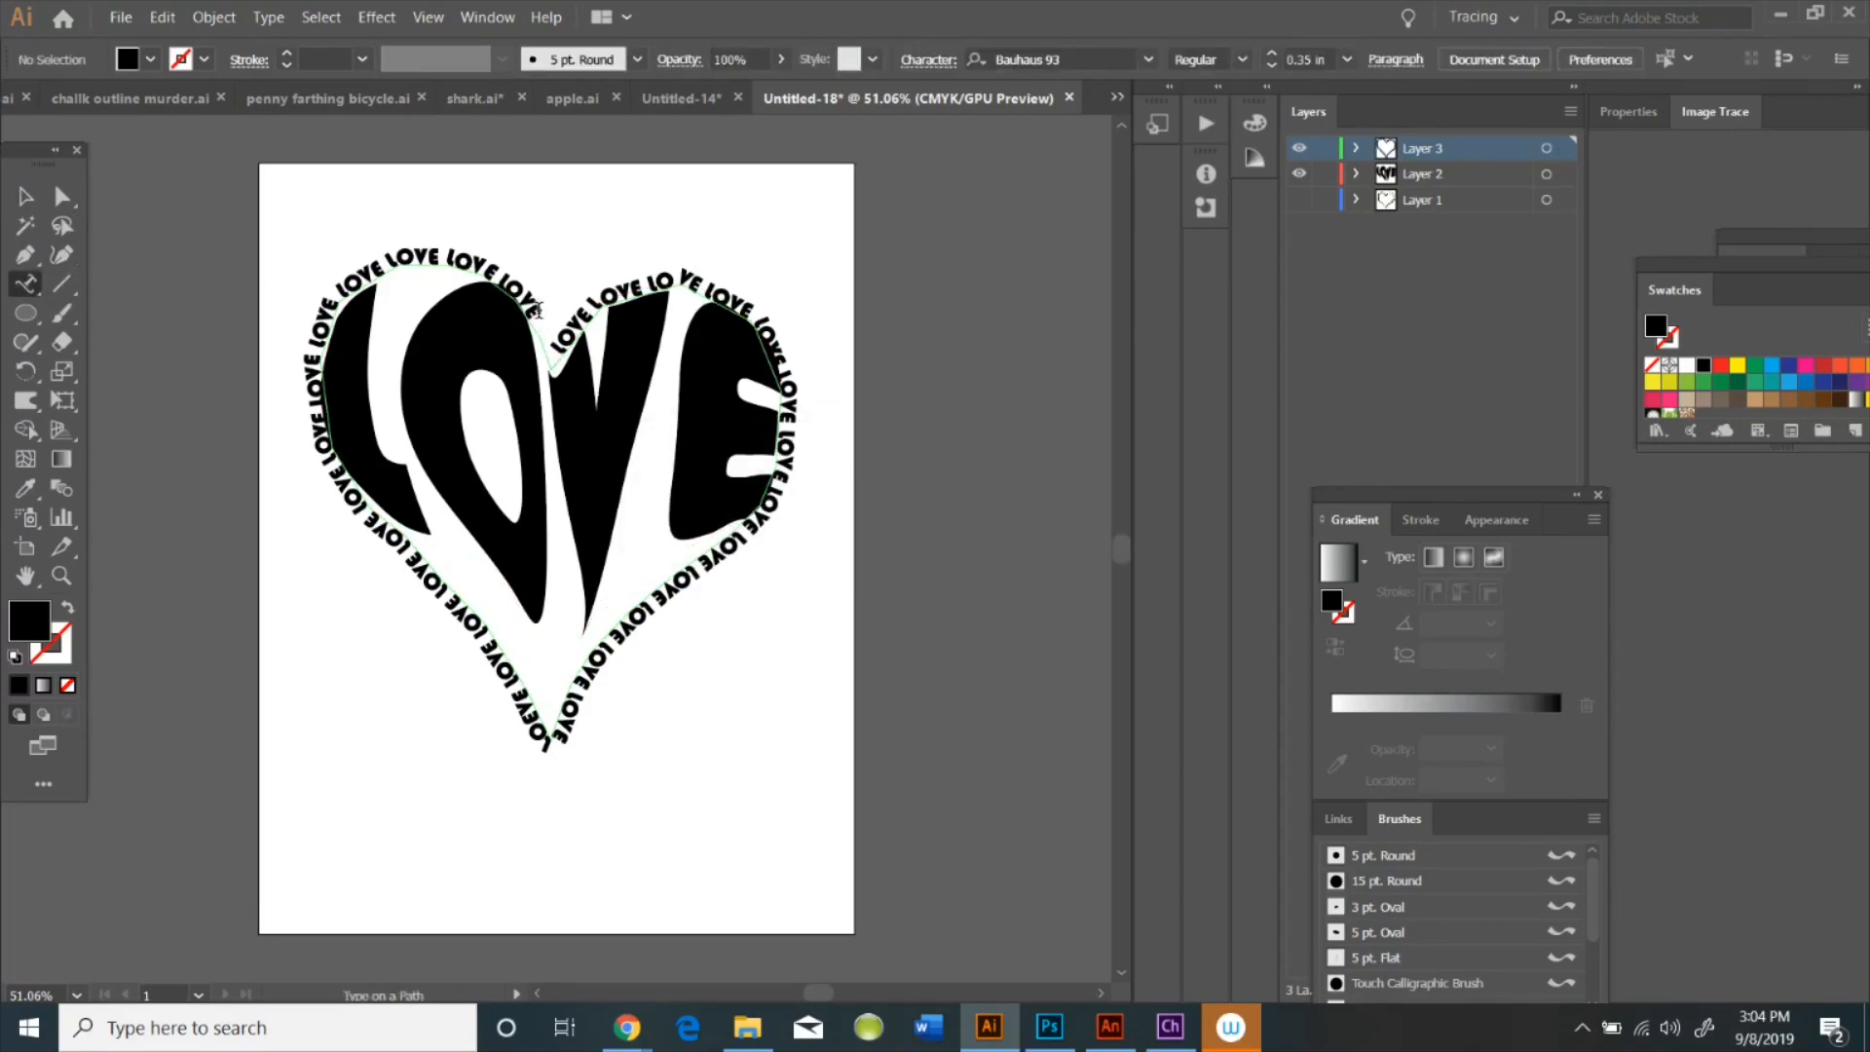
pyautogui.moveTo(526, 305); pyautogui.dragTo(570, 349)
pyautogui.click(970, 59)
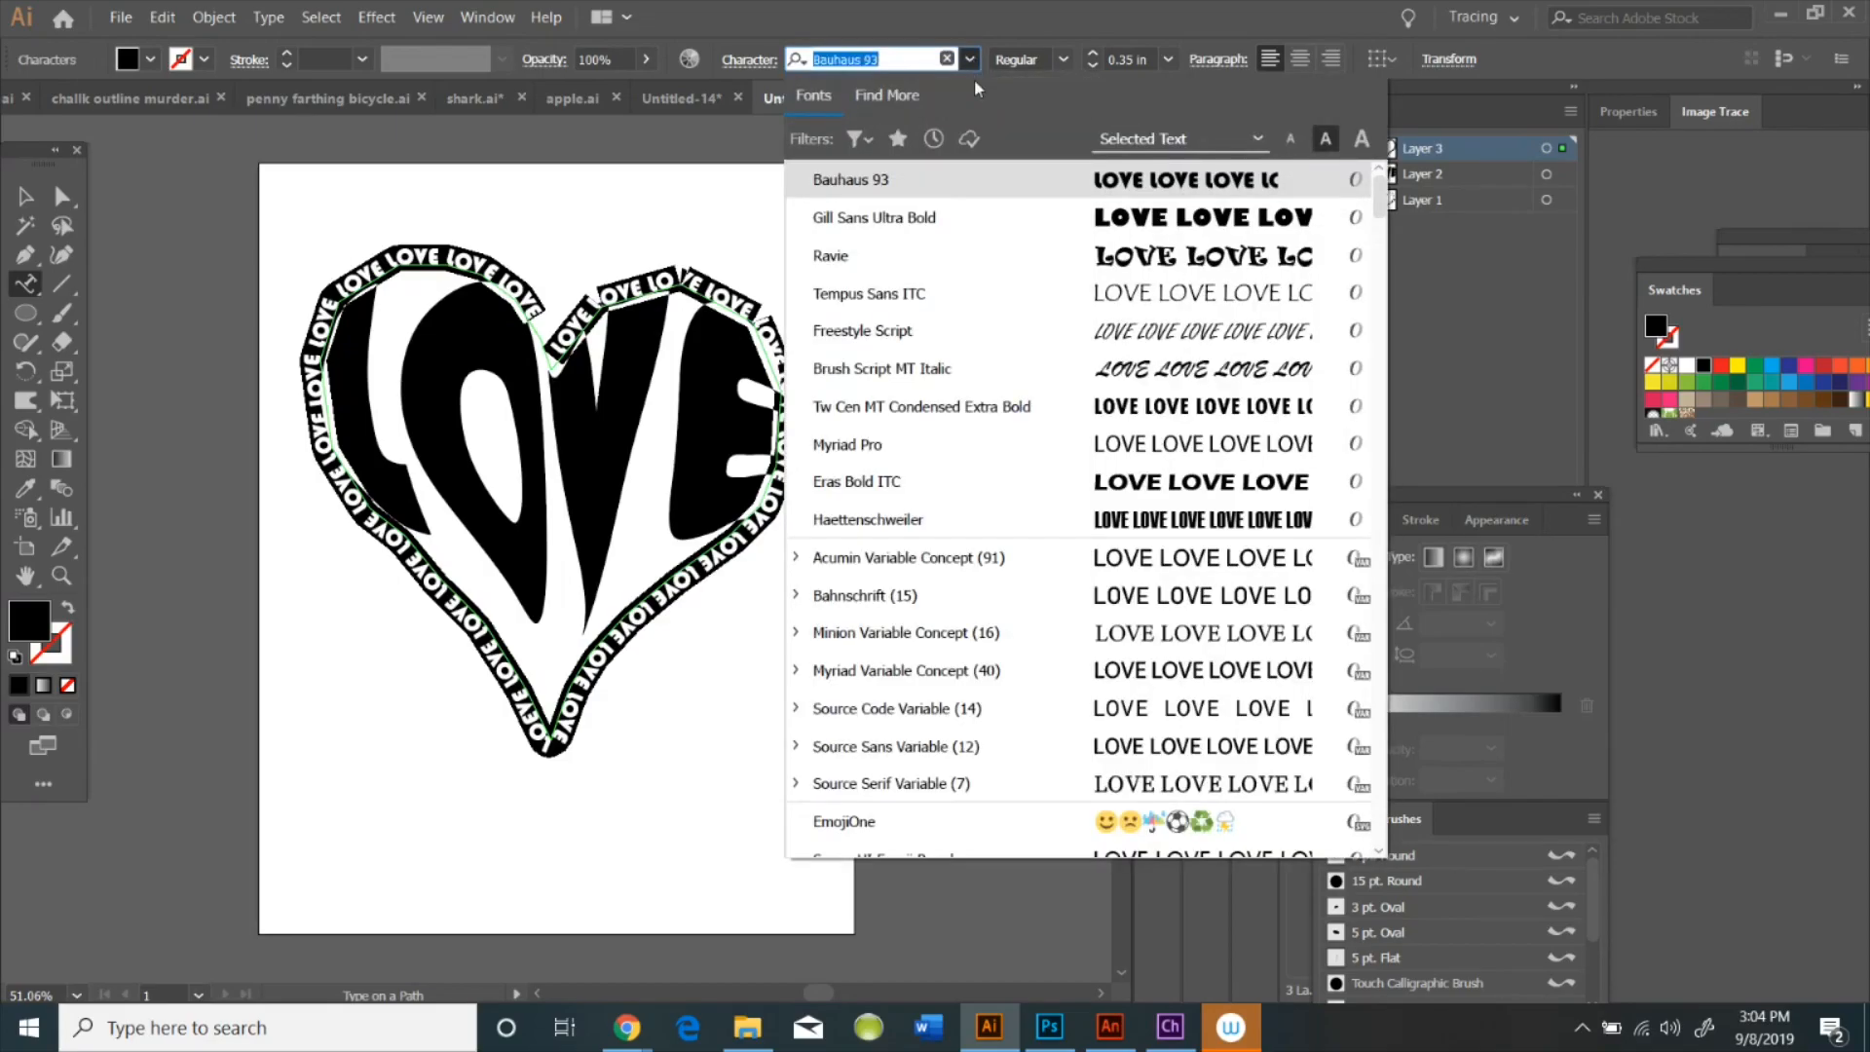
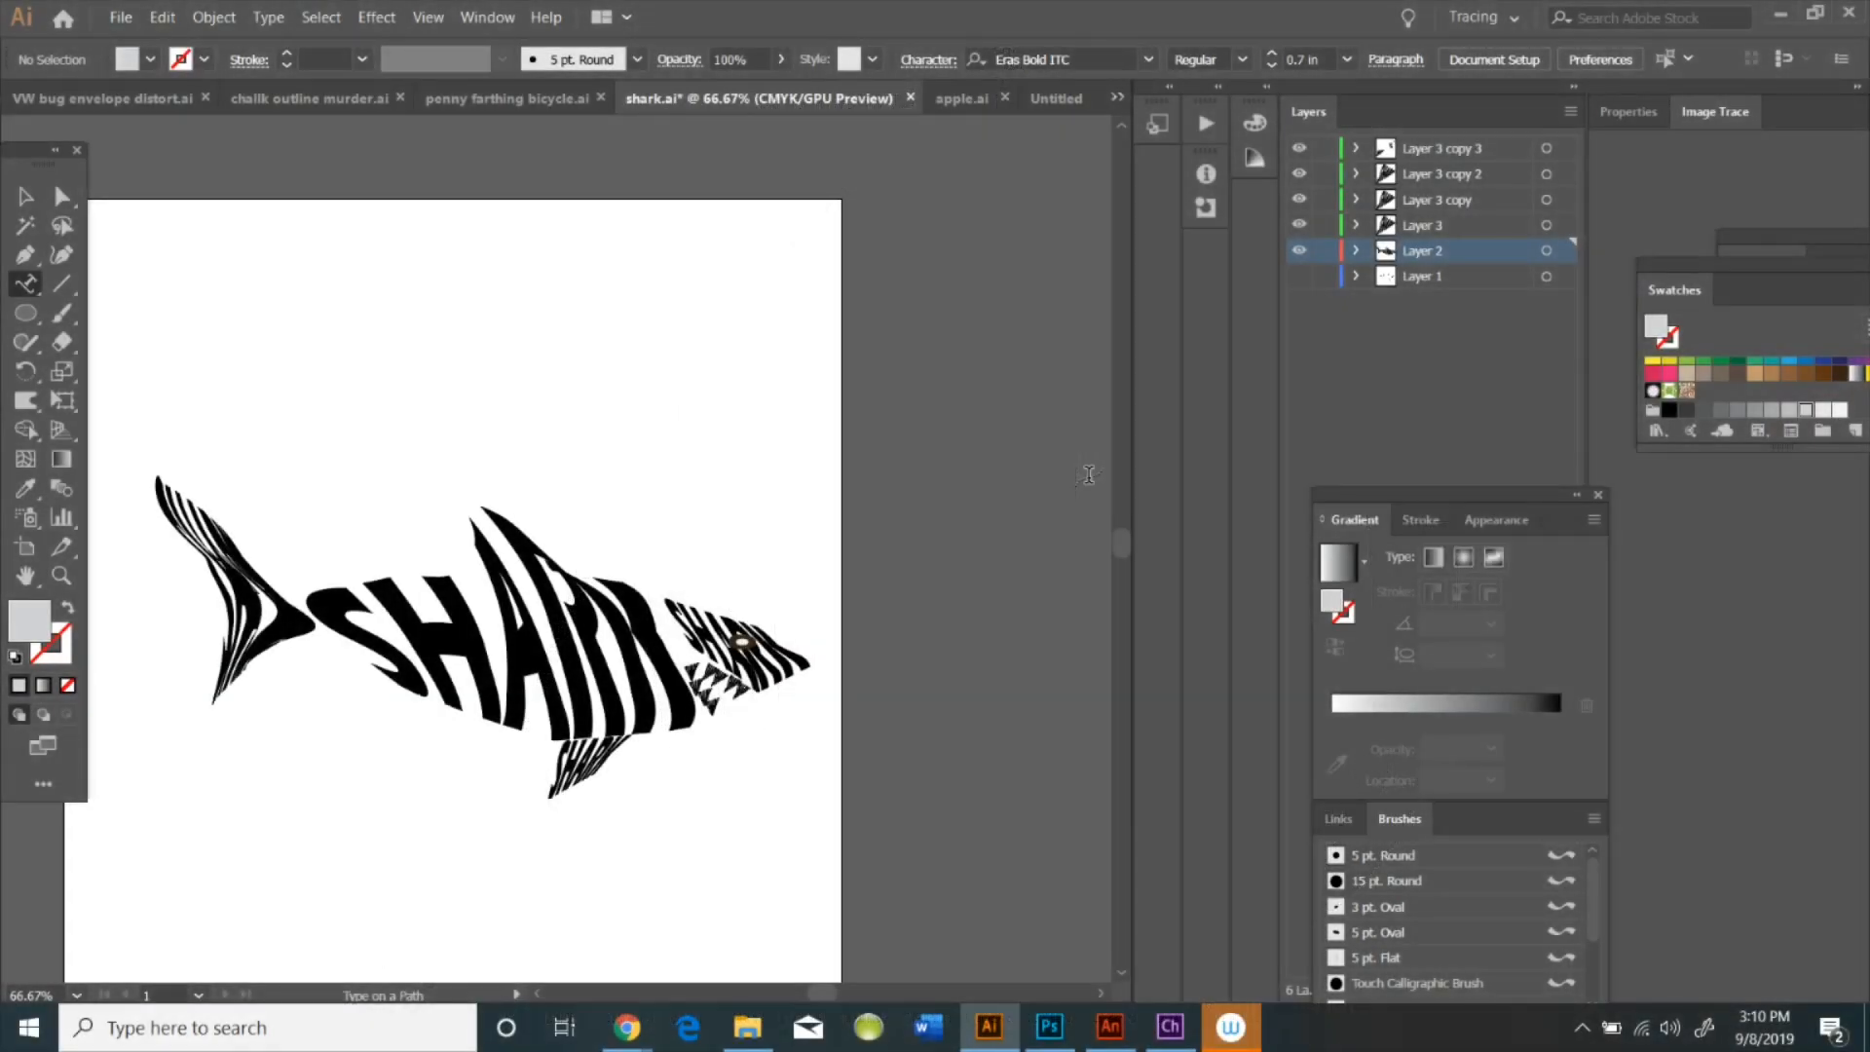
# Create a new portrait Letter document, 612 x 792 pt, with one artboard
pyautogui.click(128, 17)
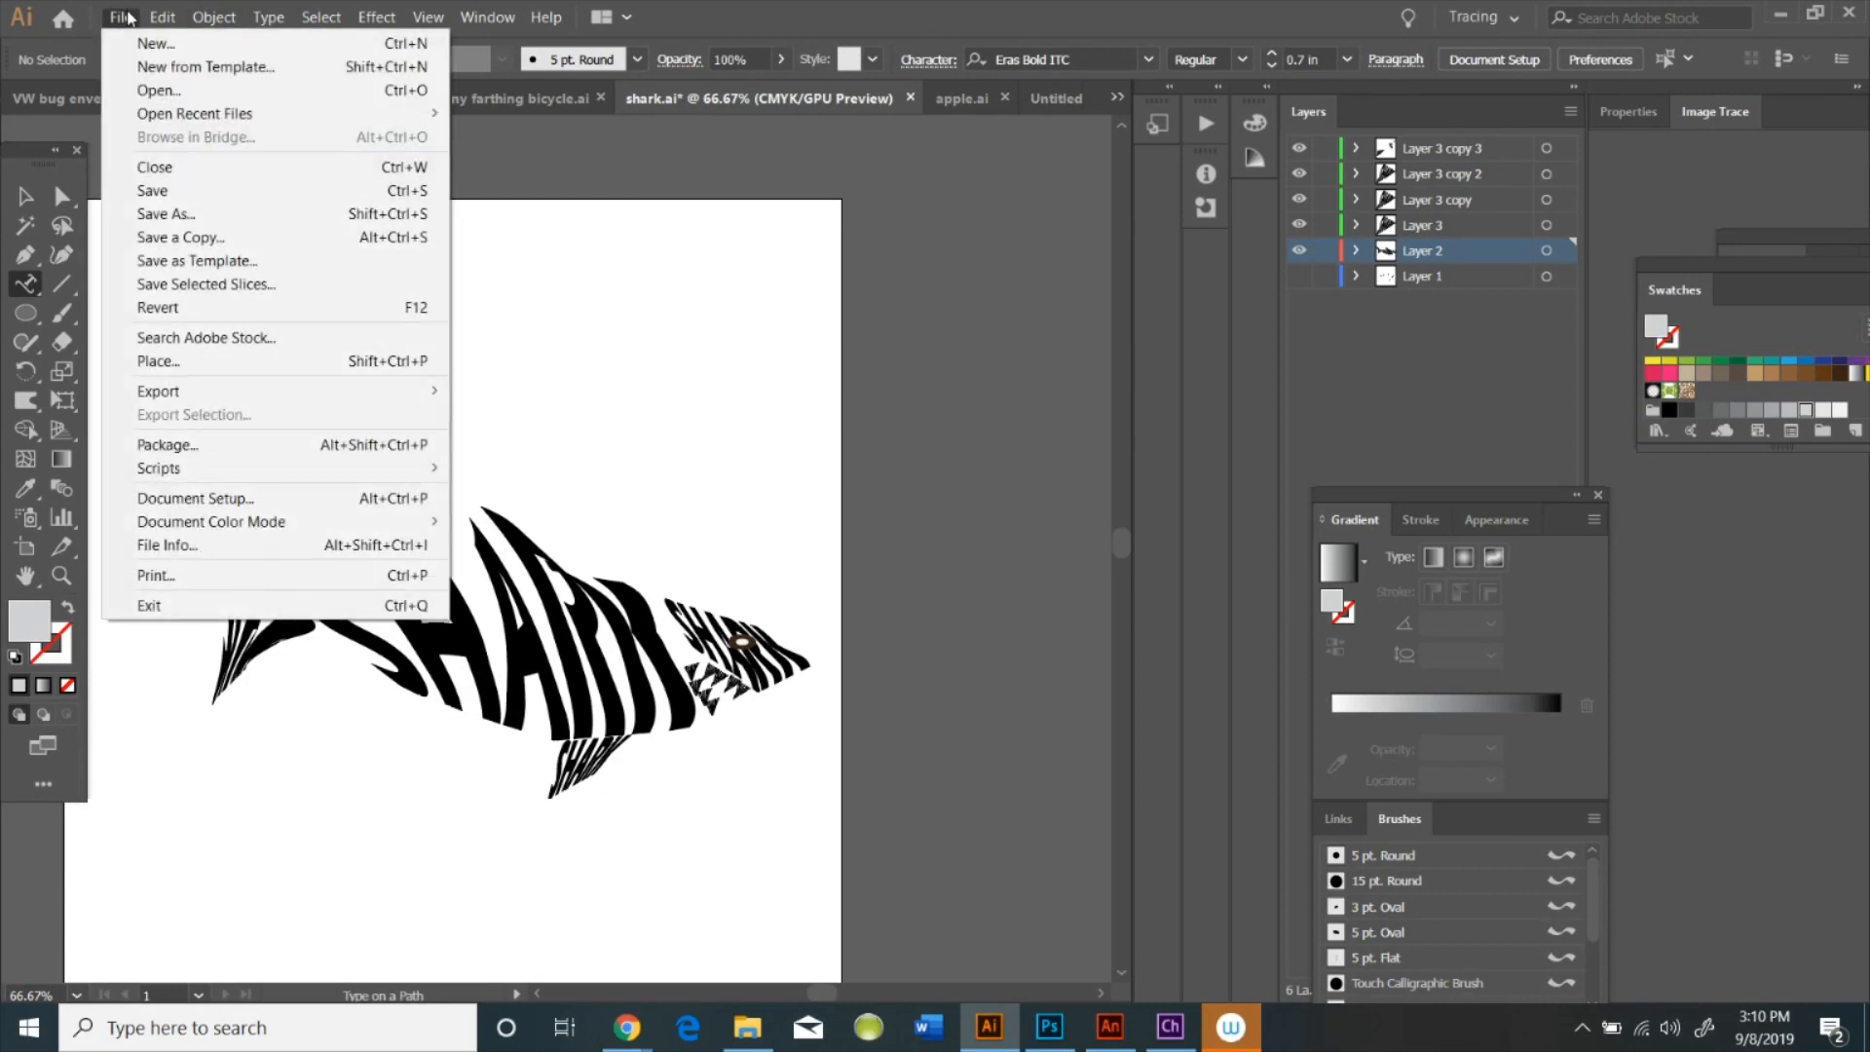
pyautogui.click(146, 47)
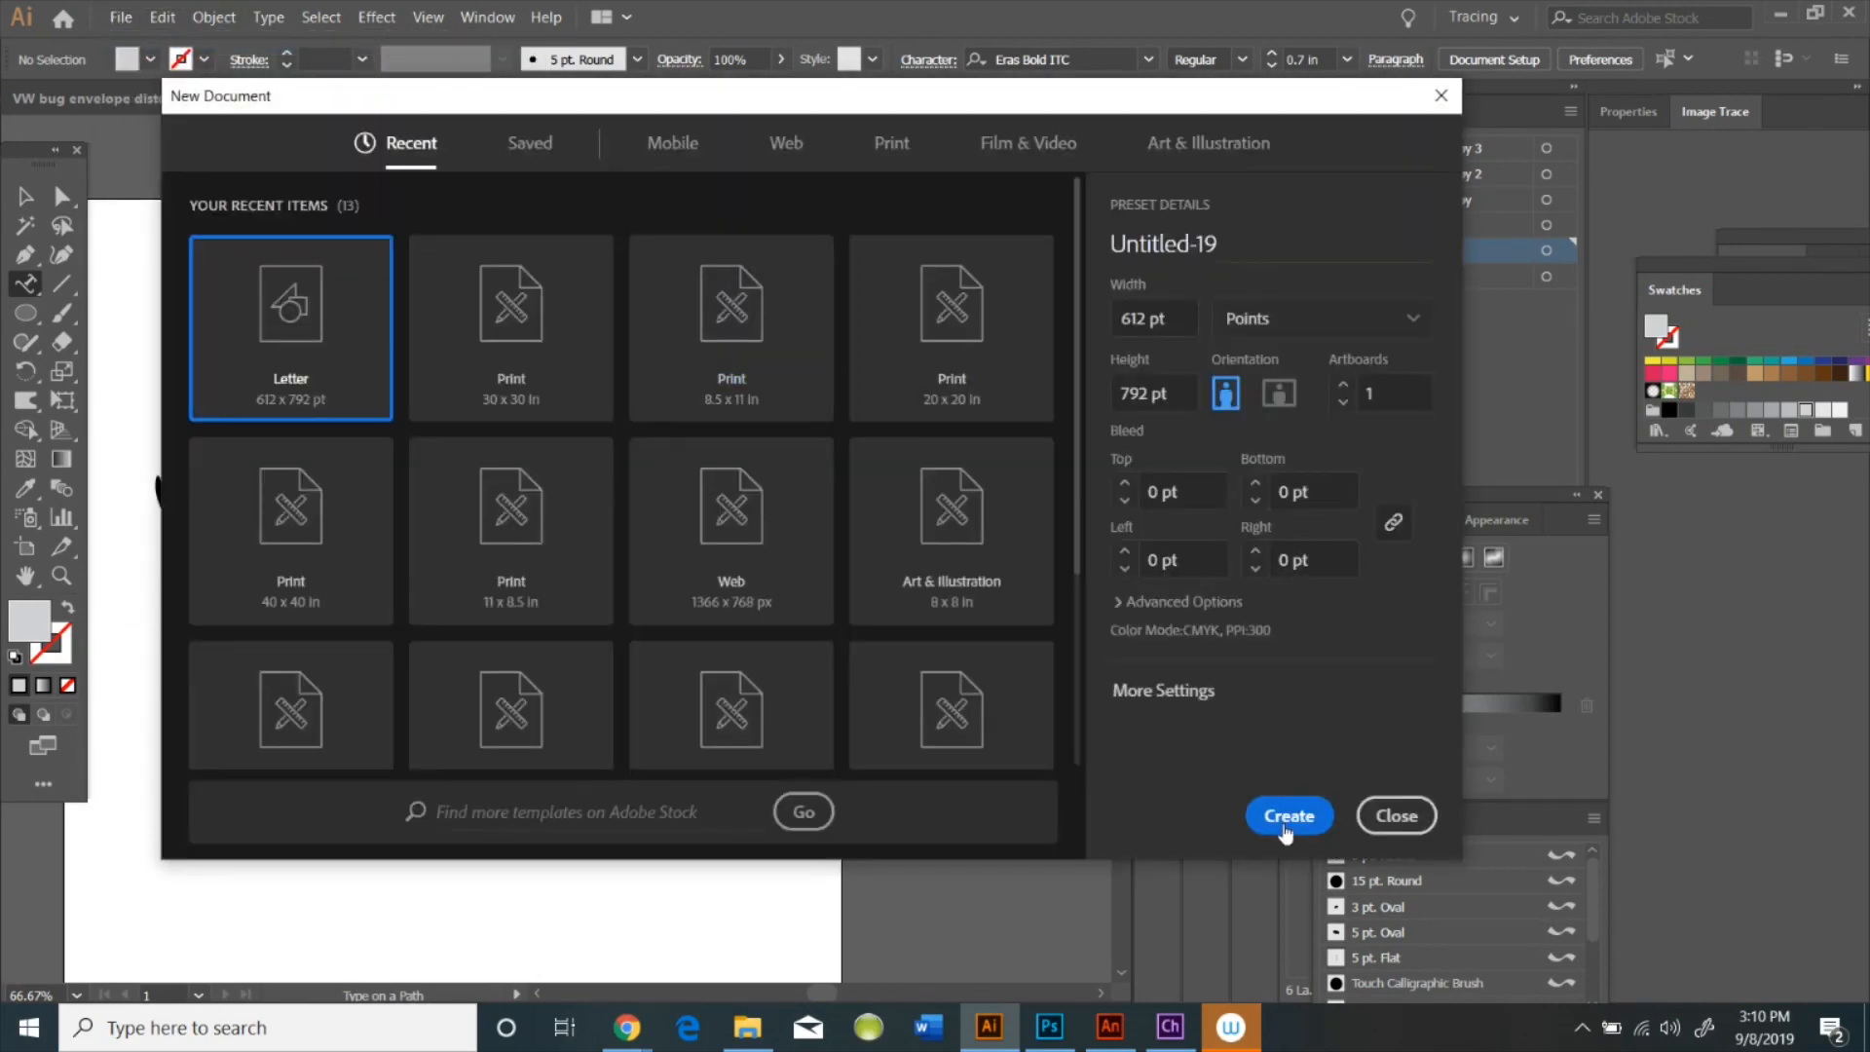
pyautogui.click(1287, 816)
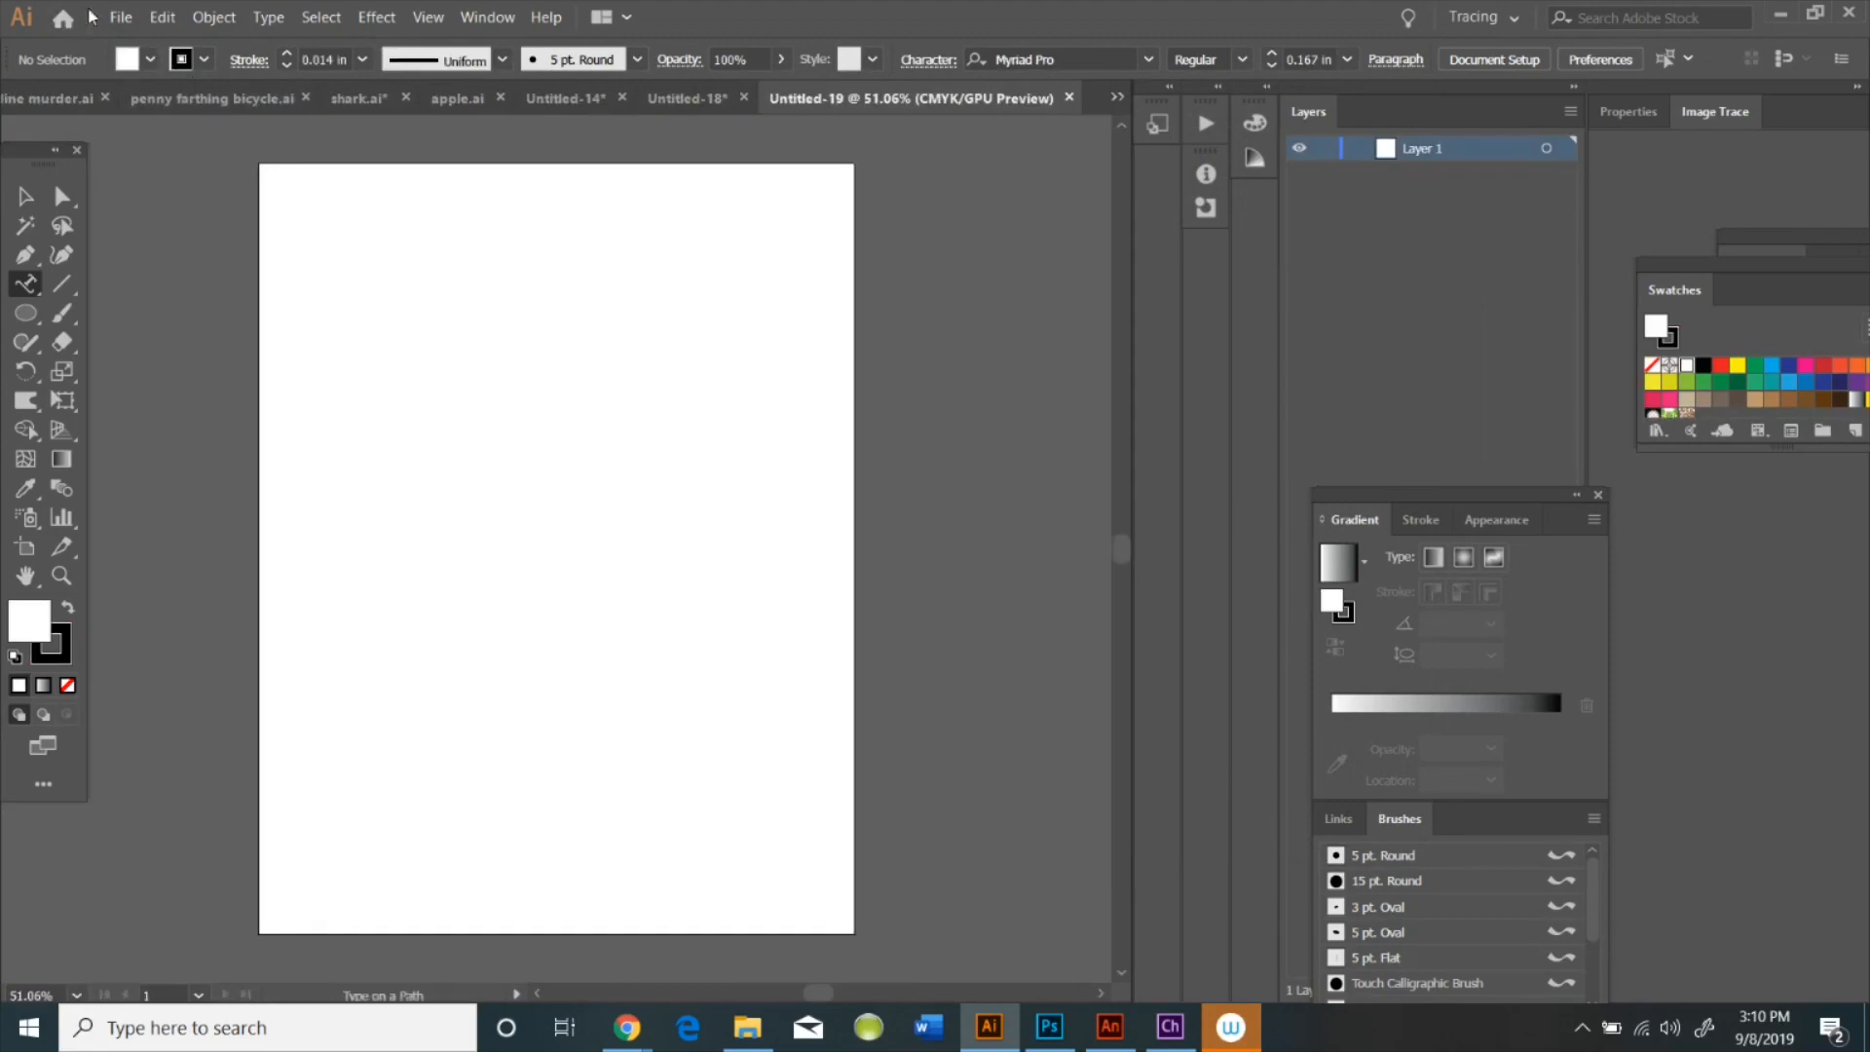
# Place the linked shark PSD image near the upper corner of the blank Letter page
pyautogui.click(119, 18)
pyautogui.click(158, 361)
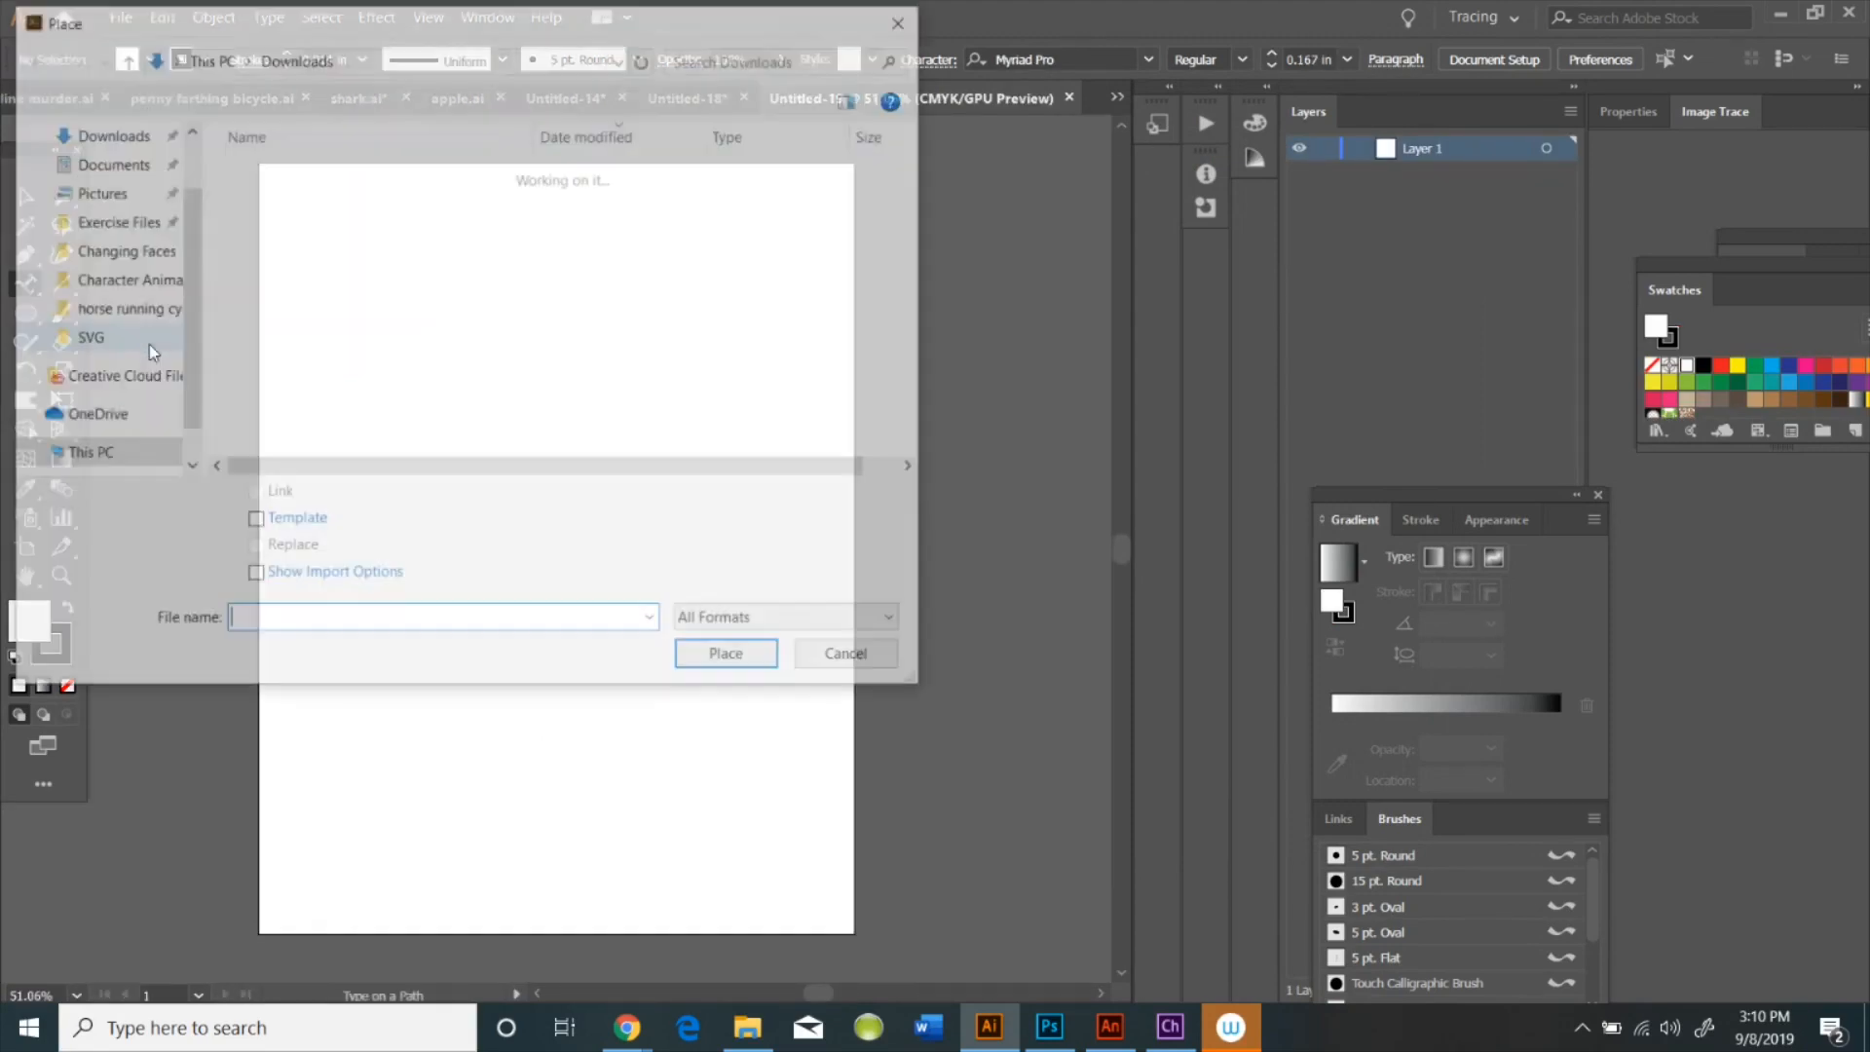
pyautogui.click(335, 384)
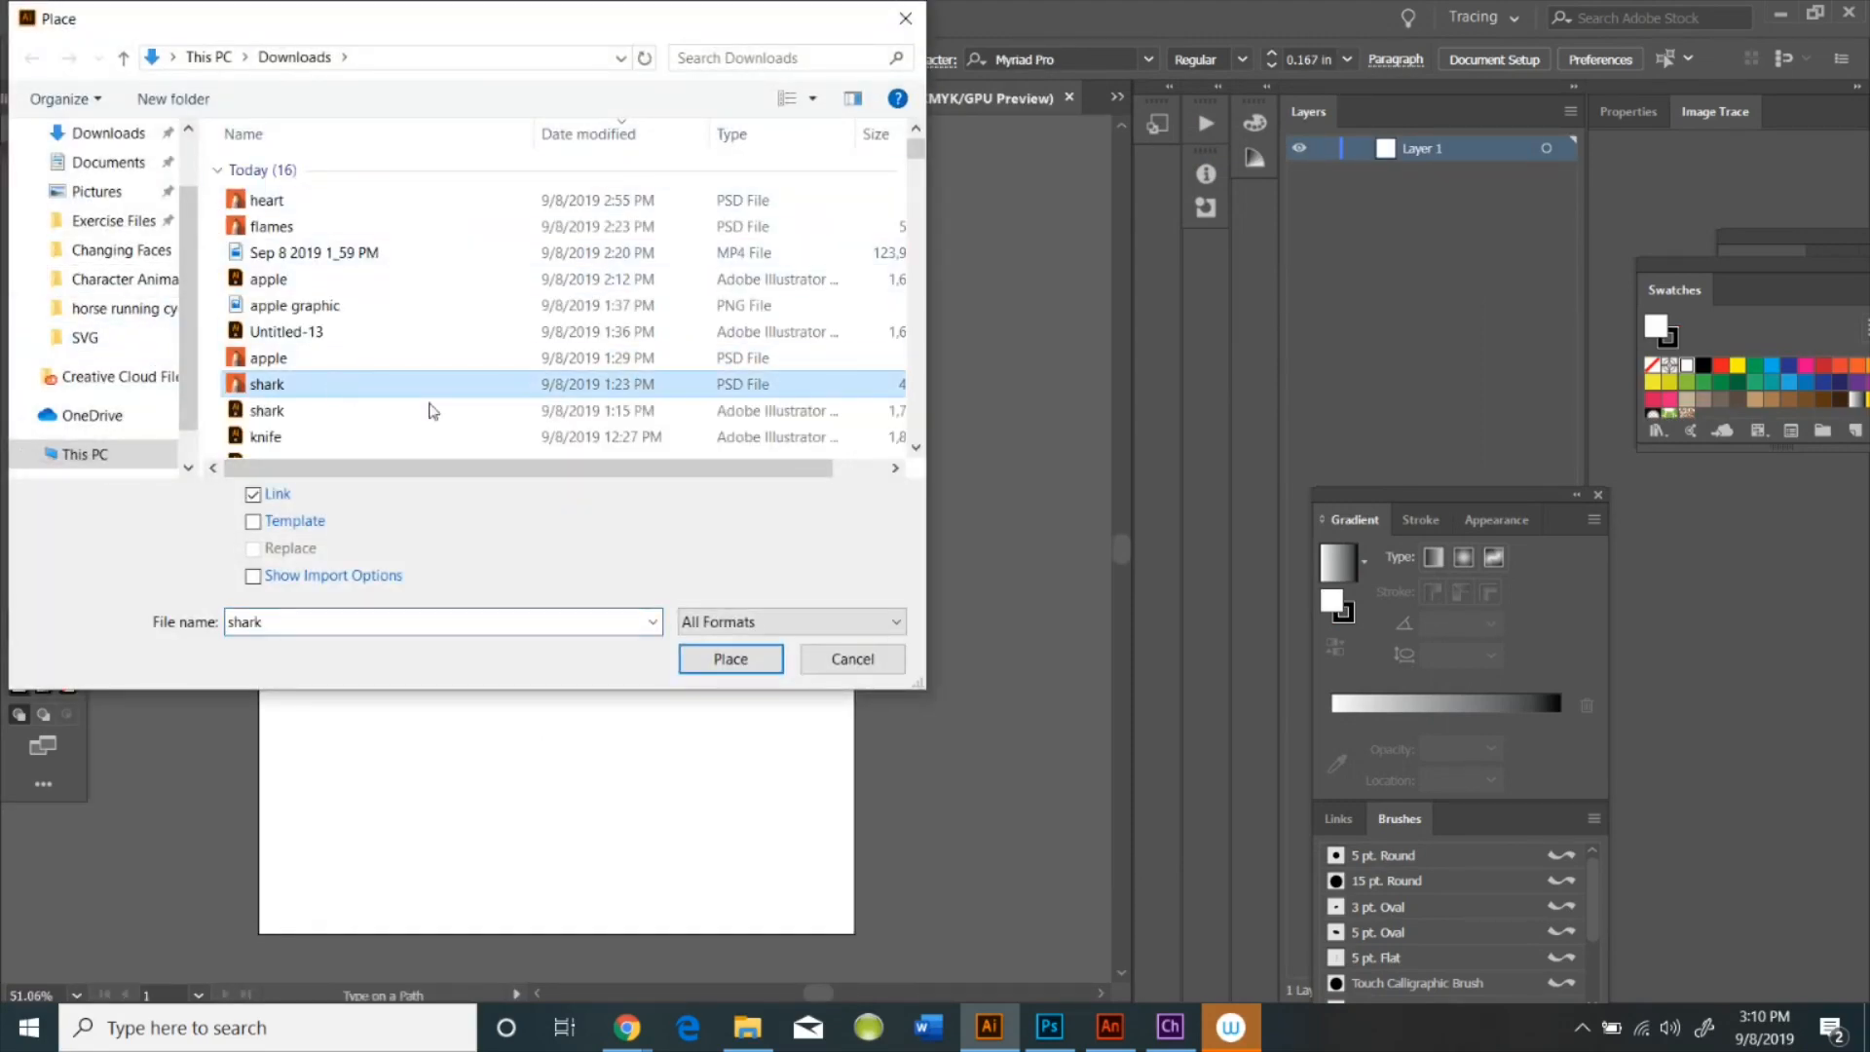
pyautogui.click(731, 658)
pyautogui.click(290, 251)
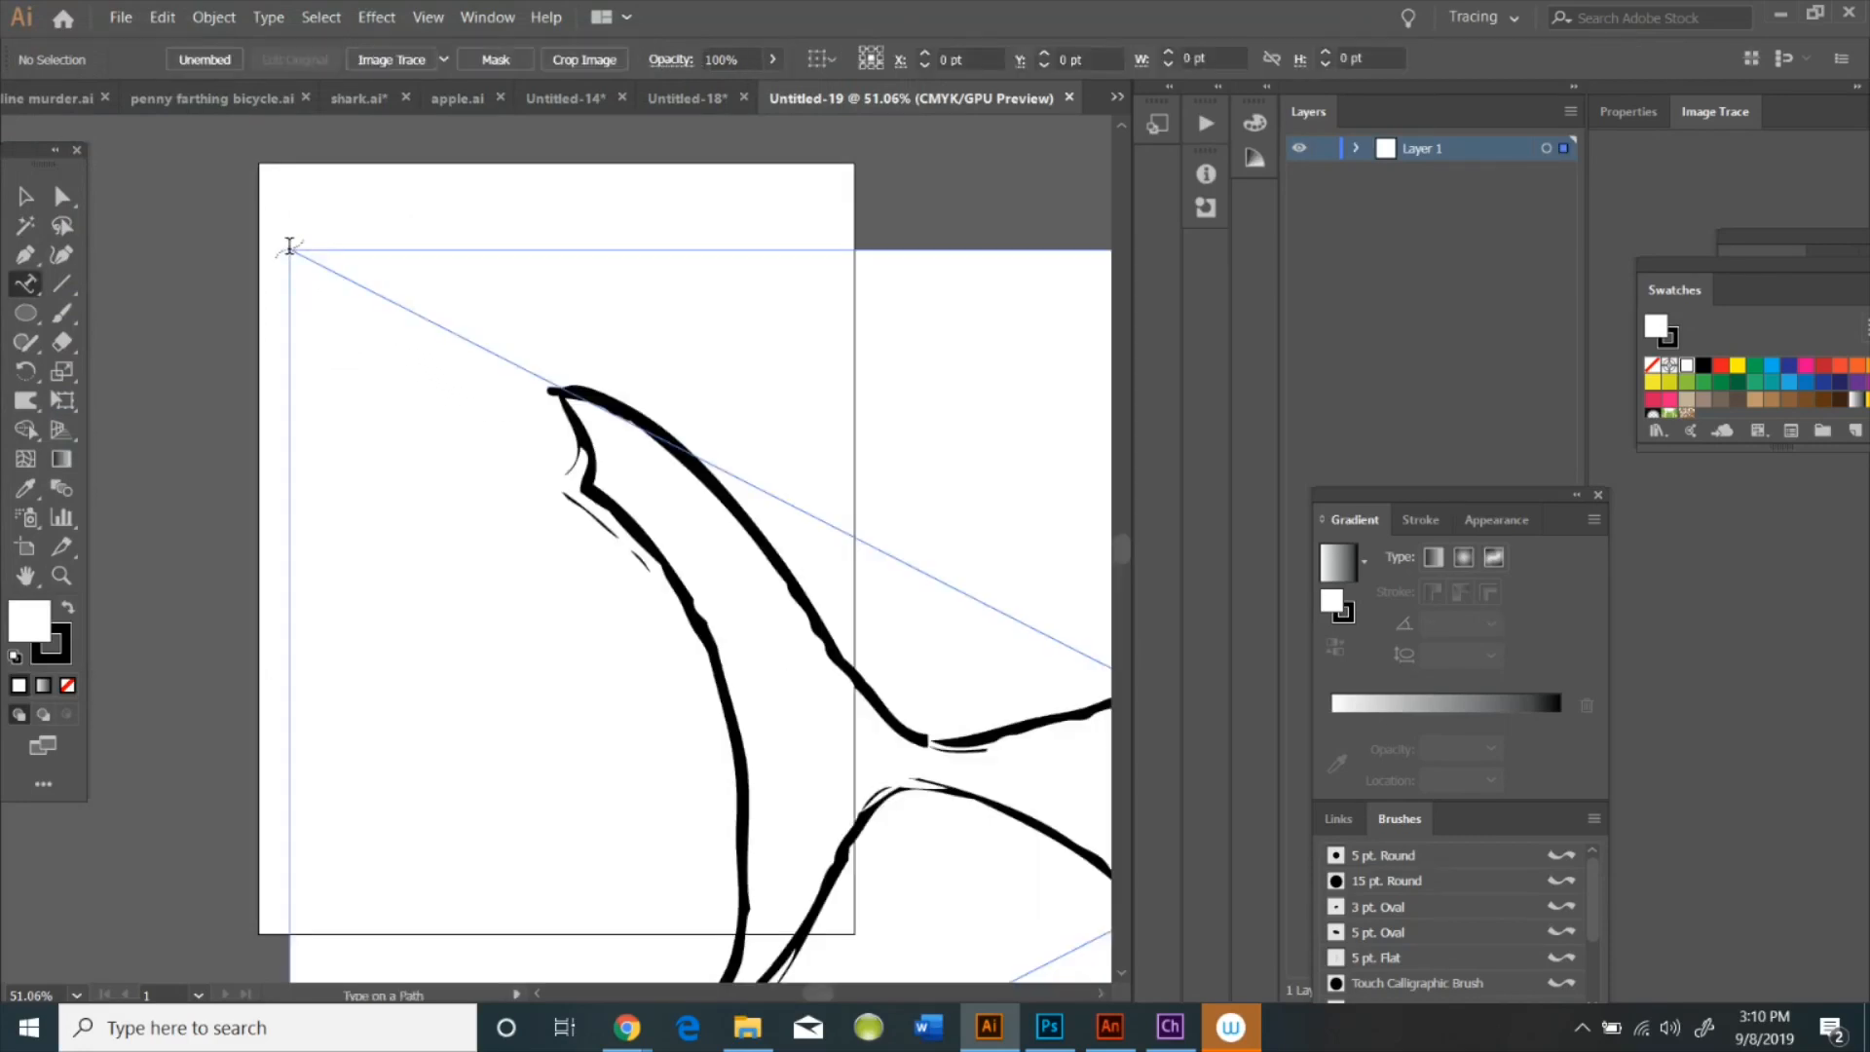
# Scale down and reposition the shark image proportionally until it spans most of the page's width, then deselect it
pyautogui.click(61, 197)
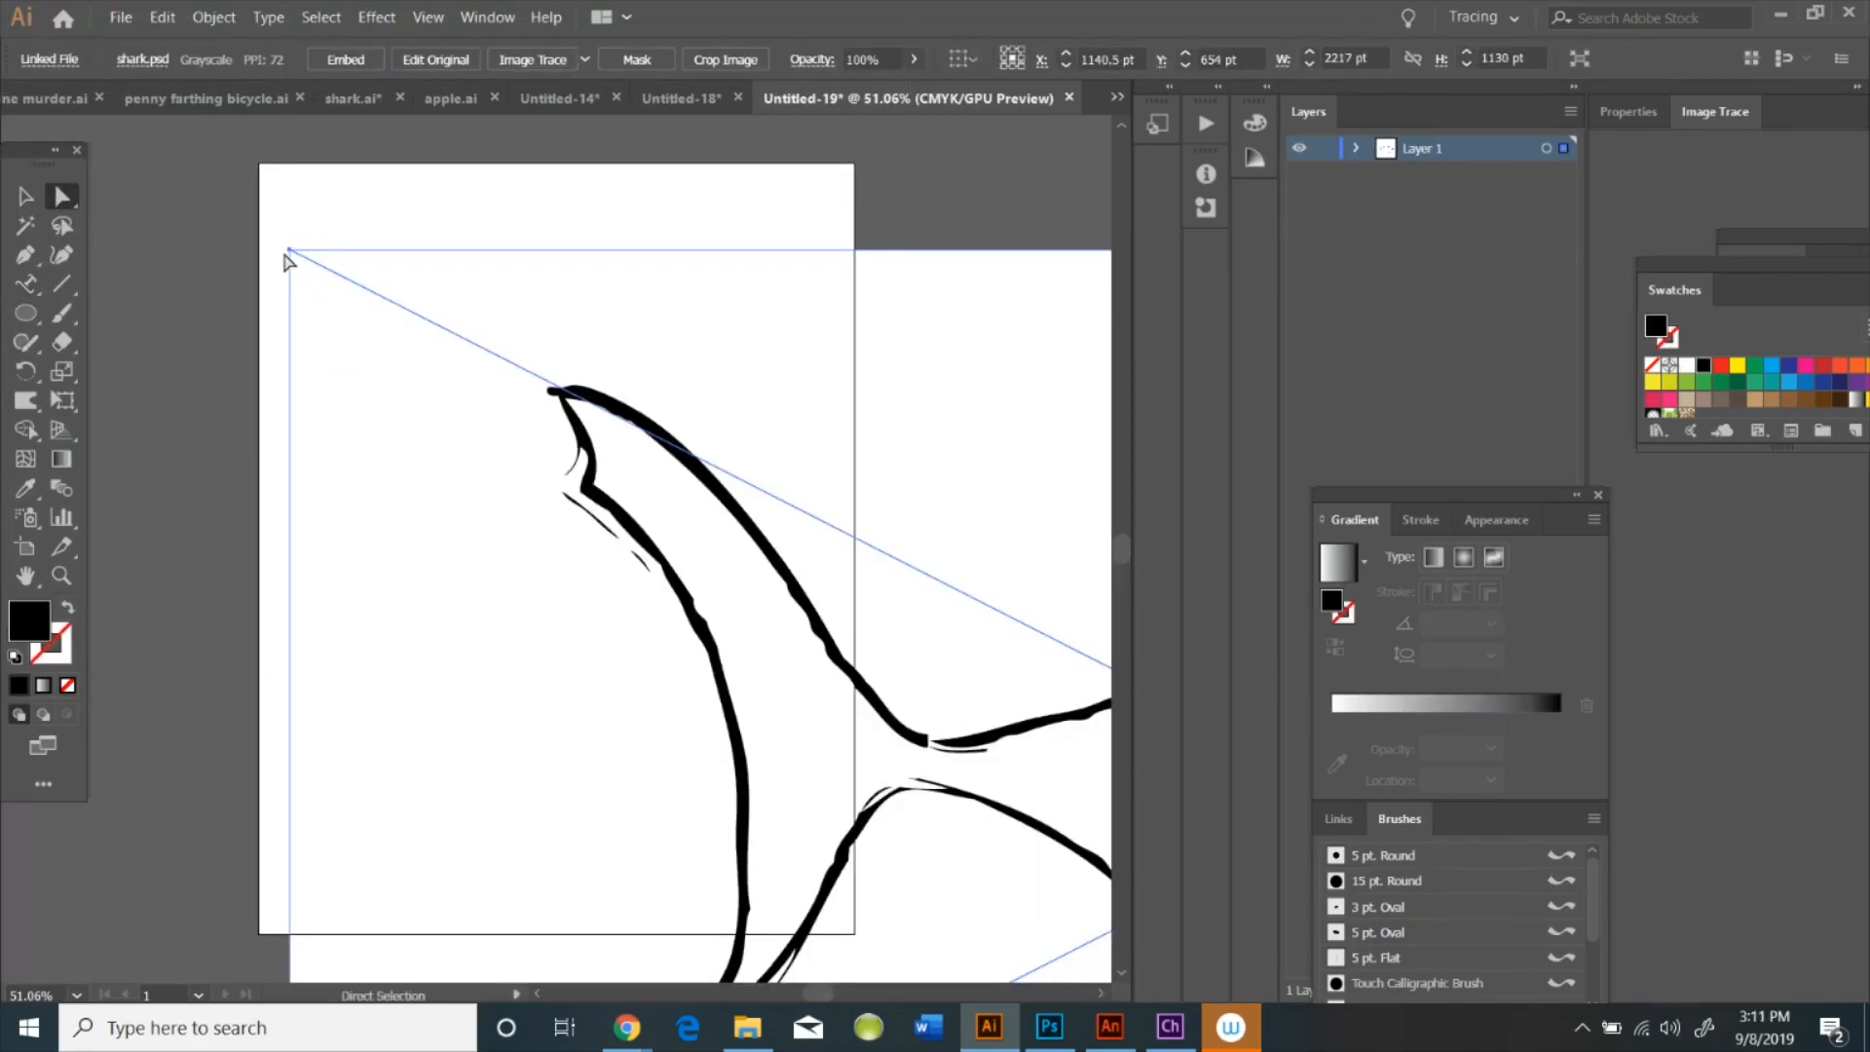
pyautogui.click(25, 197)
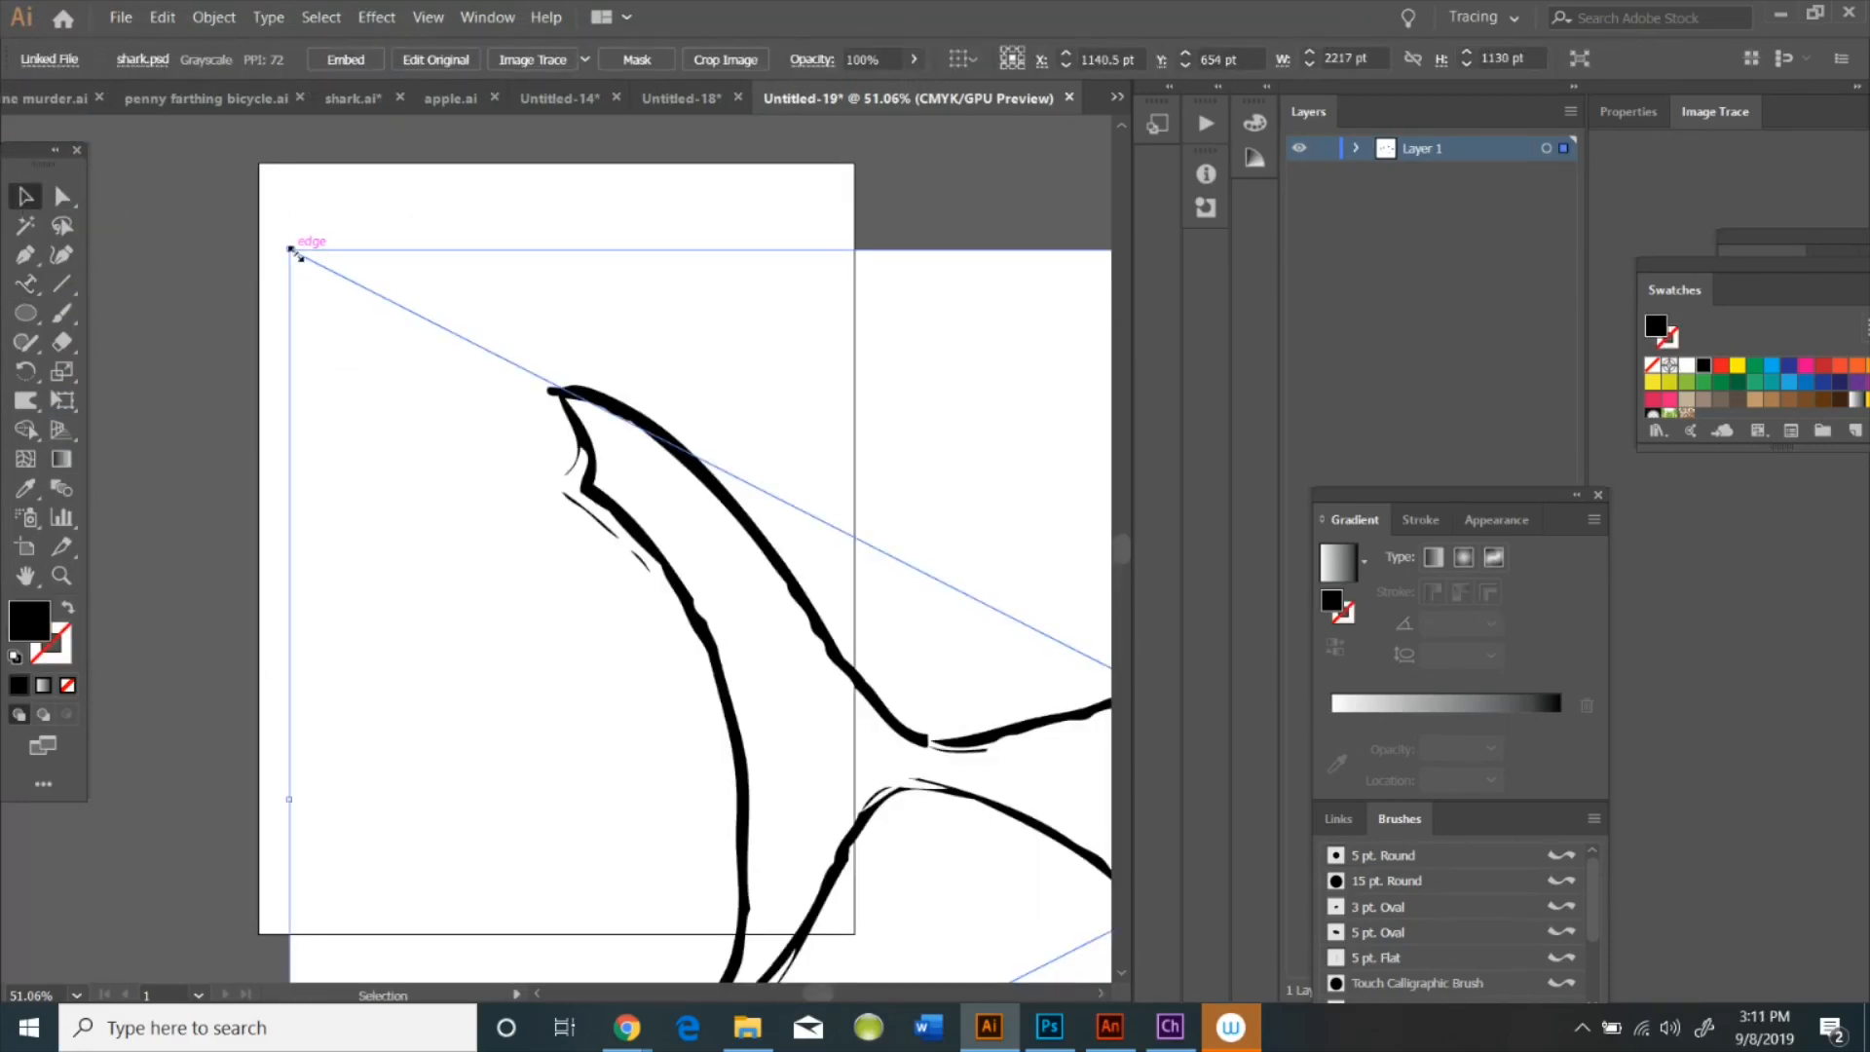
pyautogui.moveTo(292, 246); pyautogui.dragTo(862, 533)
pyautogui.click(606, 476)
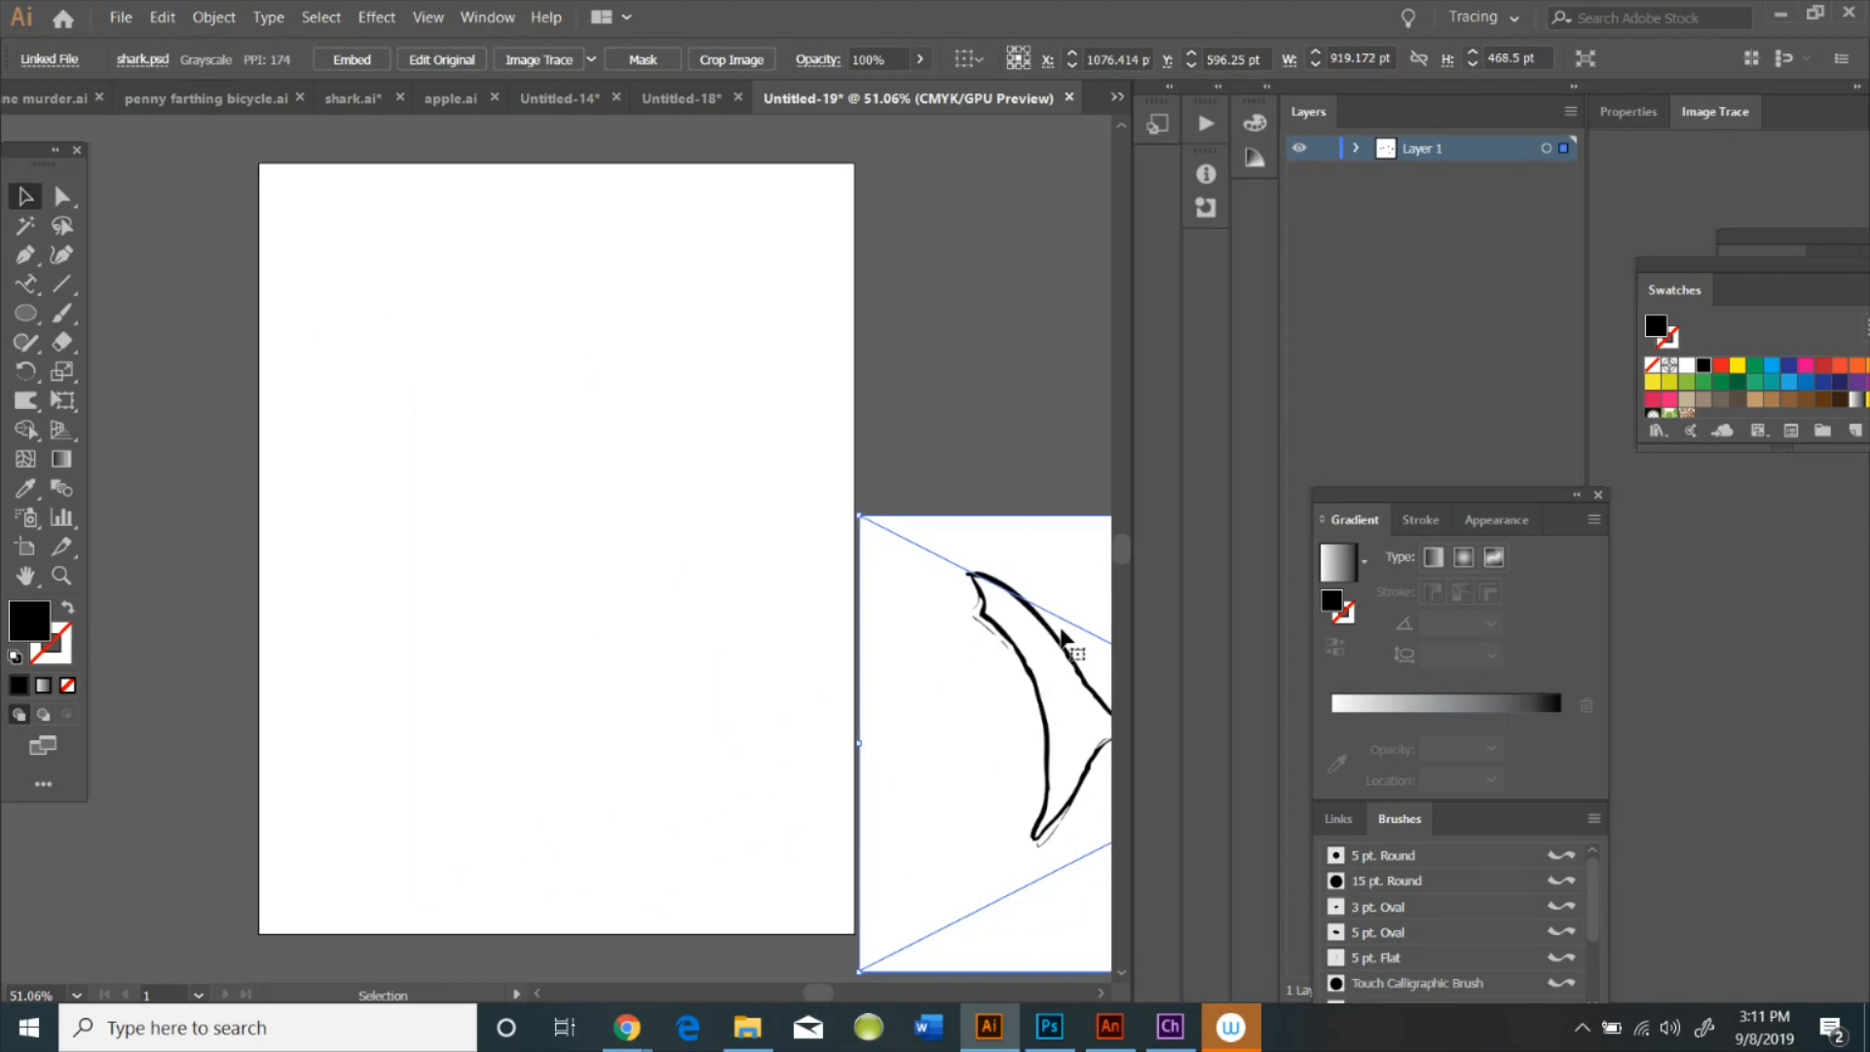
pyautogui.moveTo(1051, 611); pyautogui.dragTo(526, 356)
pyautogui.moveTo(338, 260); pyautogui.dragTo(835, 511)
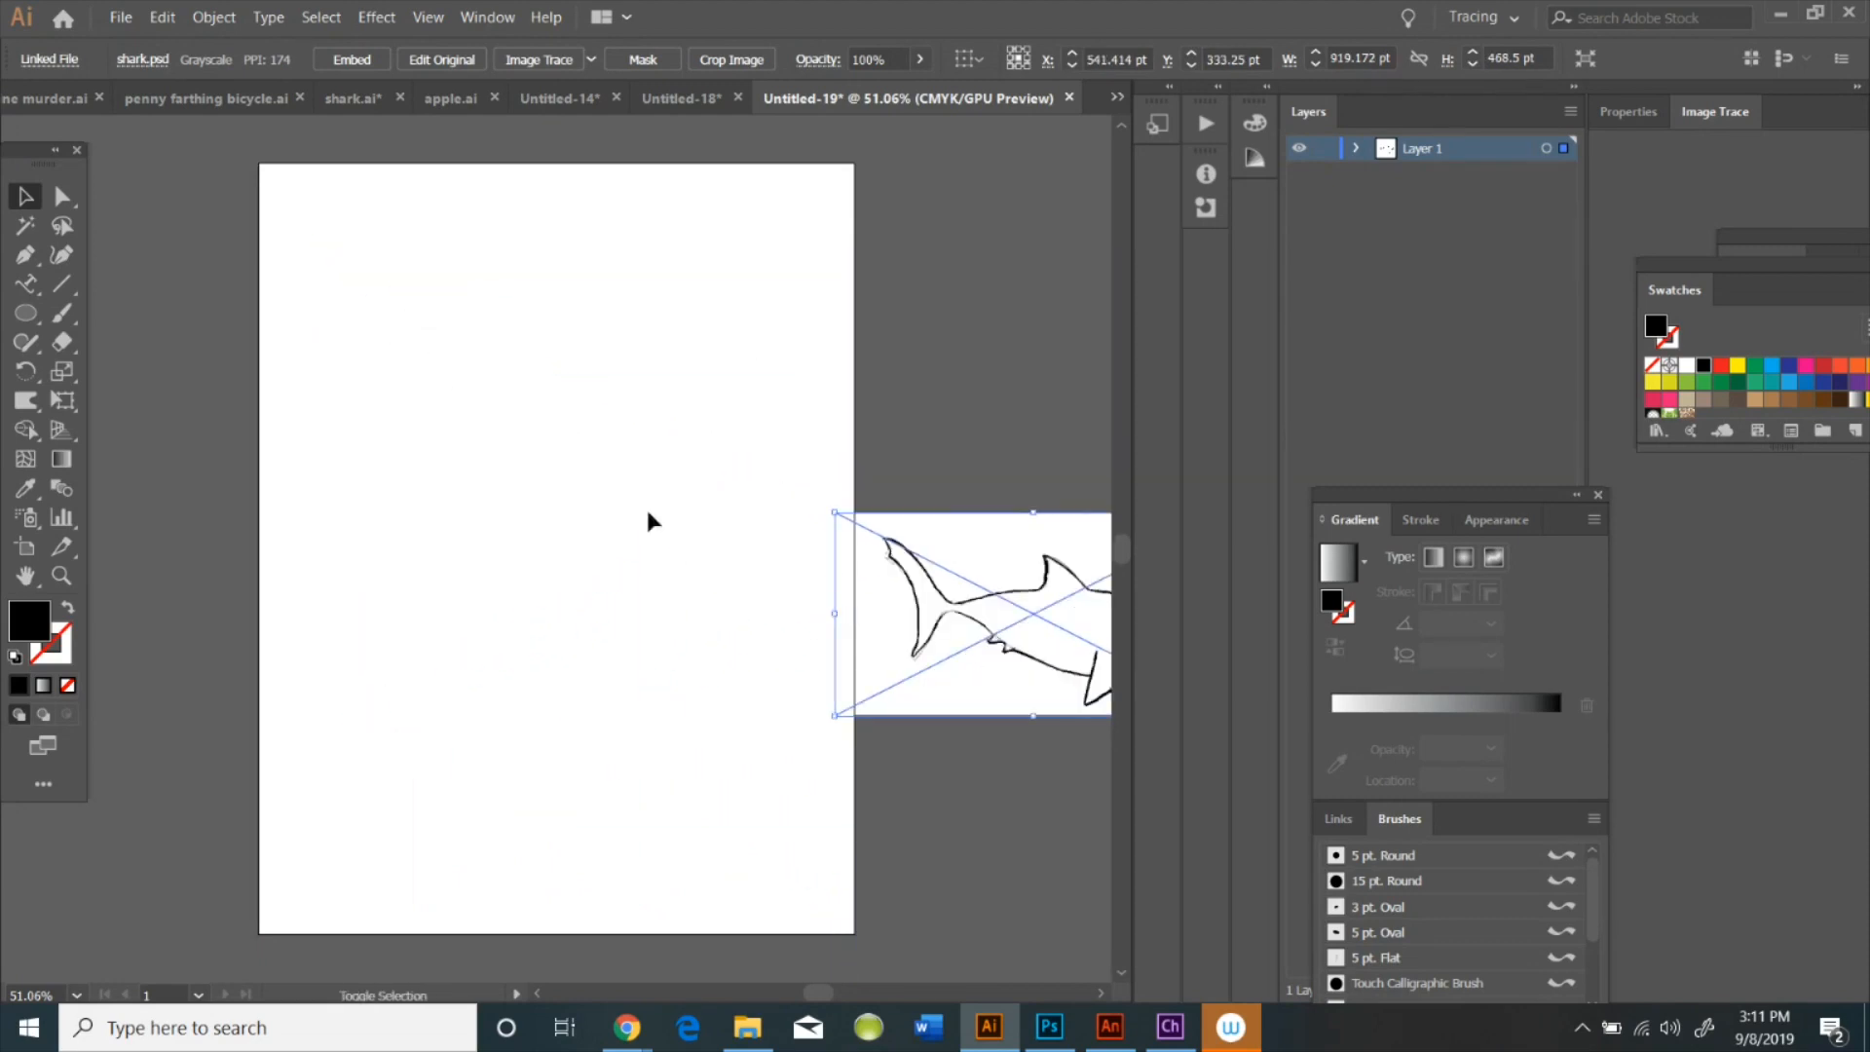
pyautogui.moveTo(1013, 609); pyautogui.dragTo(504, 473)
pyautogui.moveTo(722, 580); pyautogui.dragTo(833, 672)
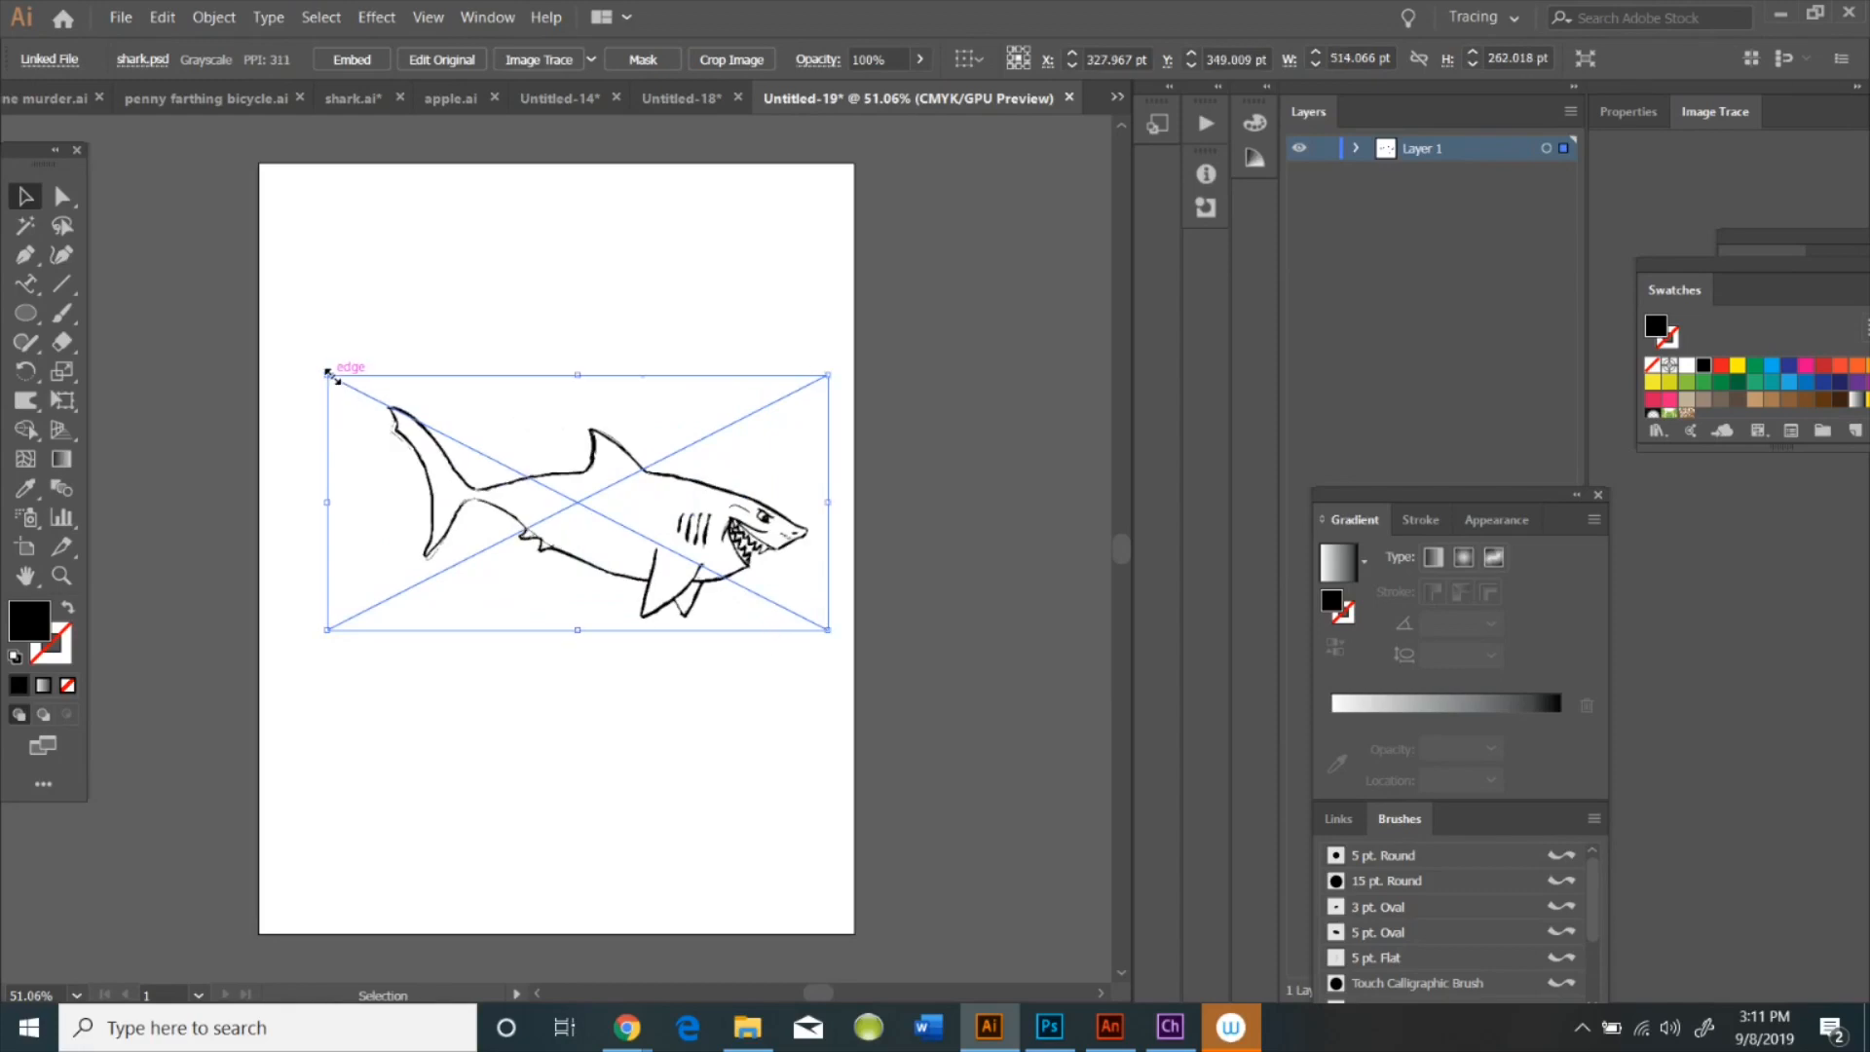
pyautogui.moveTo(327, 375); pyautogui.dragTo(273, 347)
pyautogui.click(943, 456)
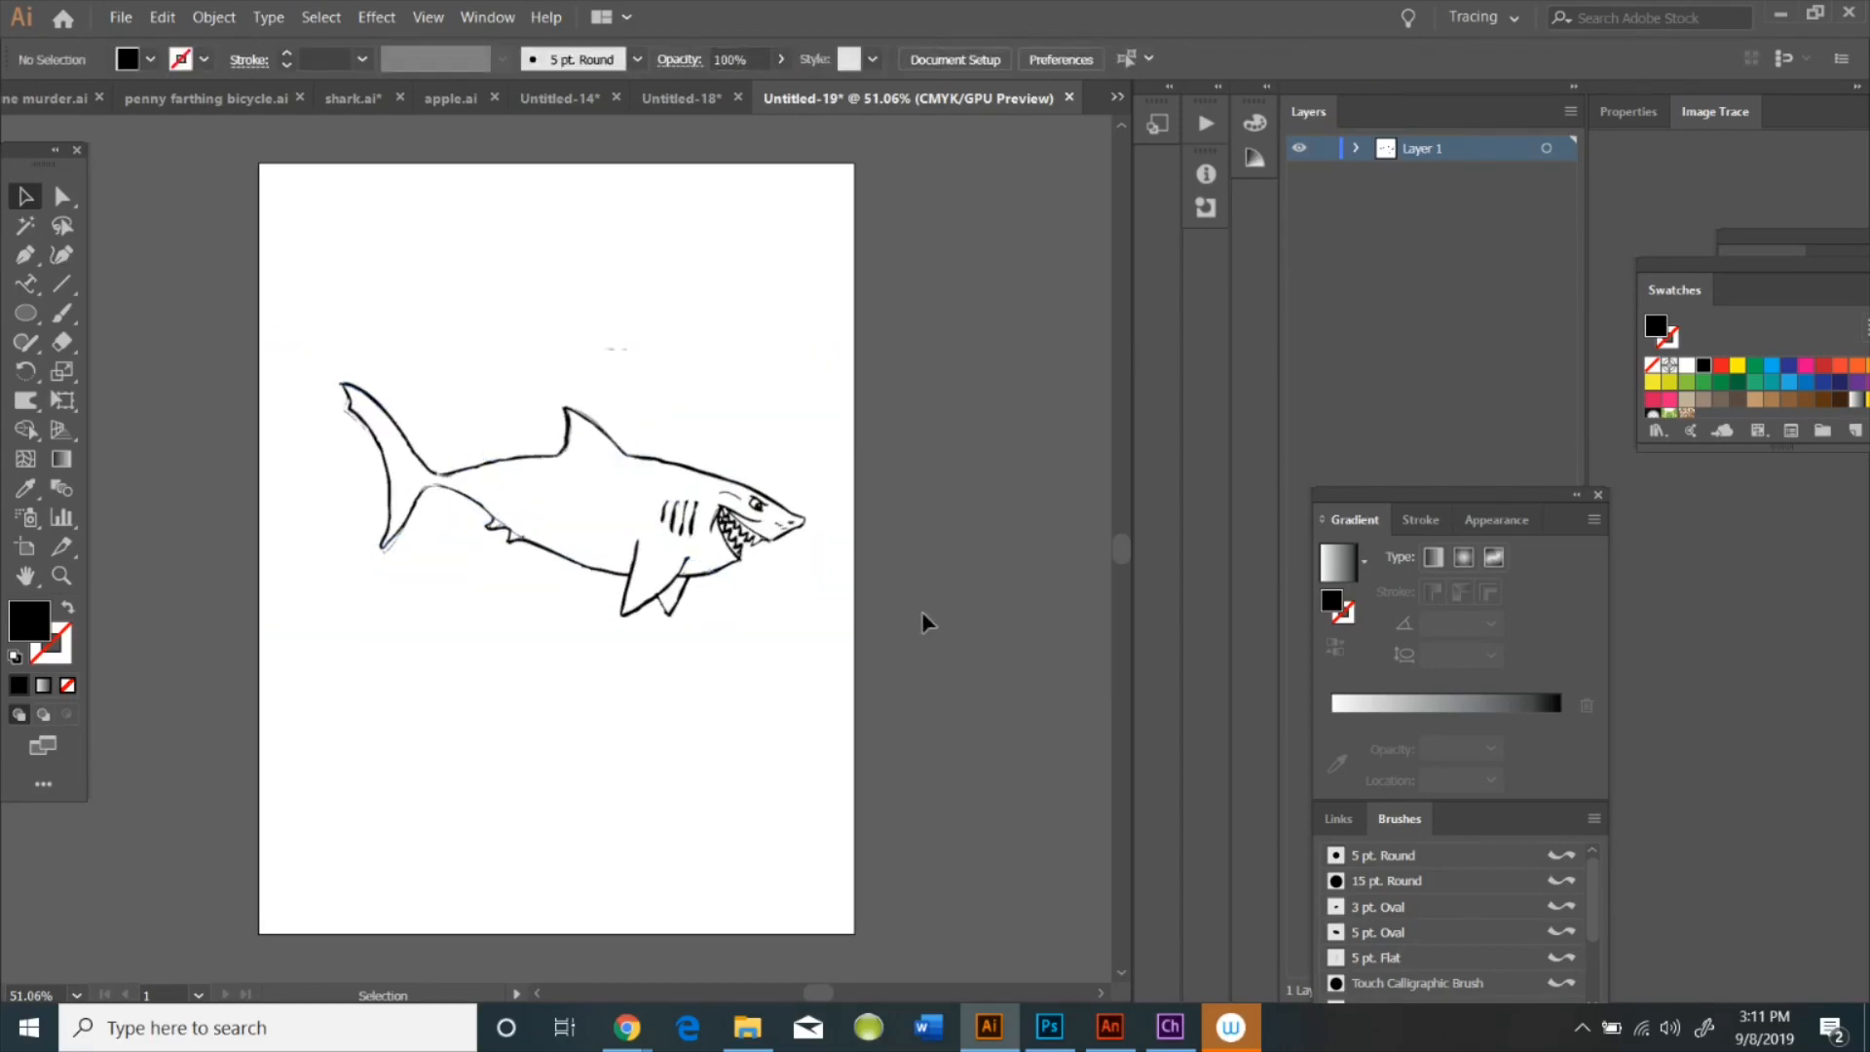
# Add a new layer above the shark image's layer, keeping the default layer options
pyautogui.click(1570, 111)
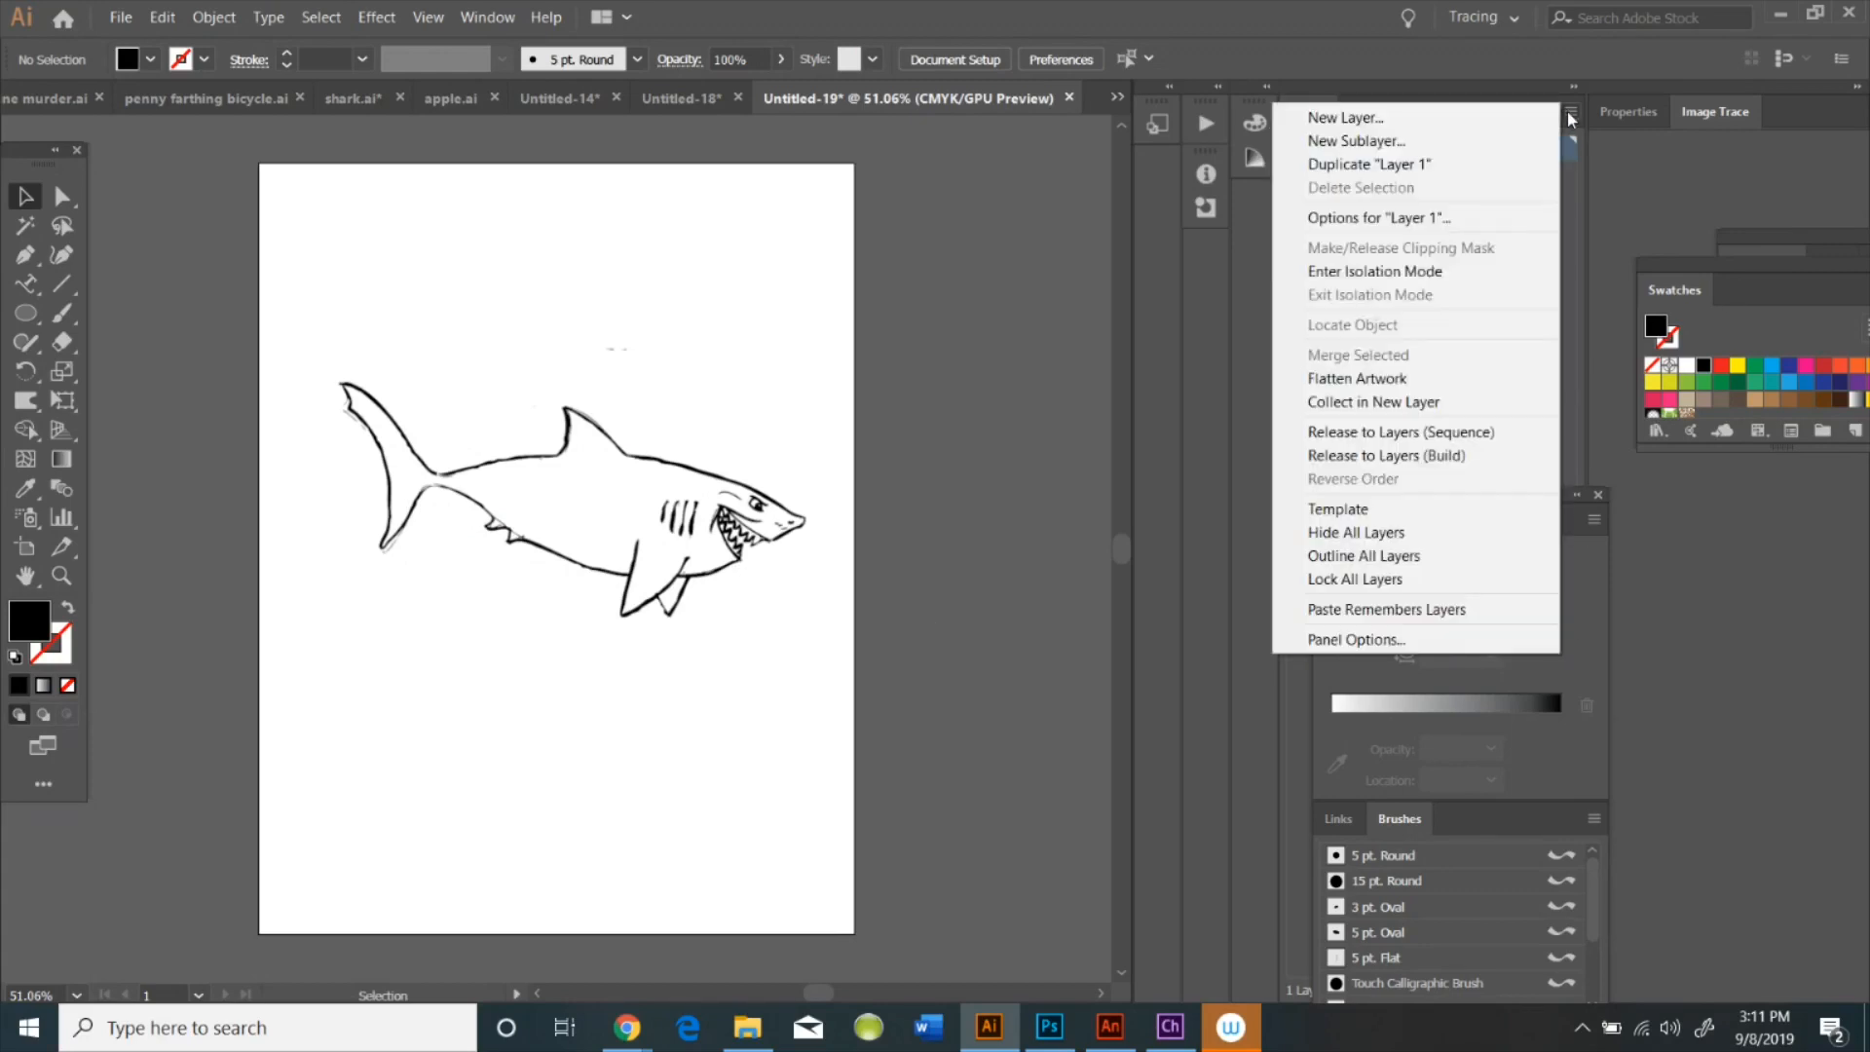
pyautogui.click(1315, 116)
pyautogui.click(904, 580)
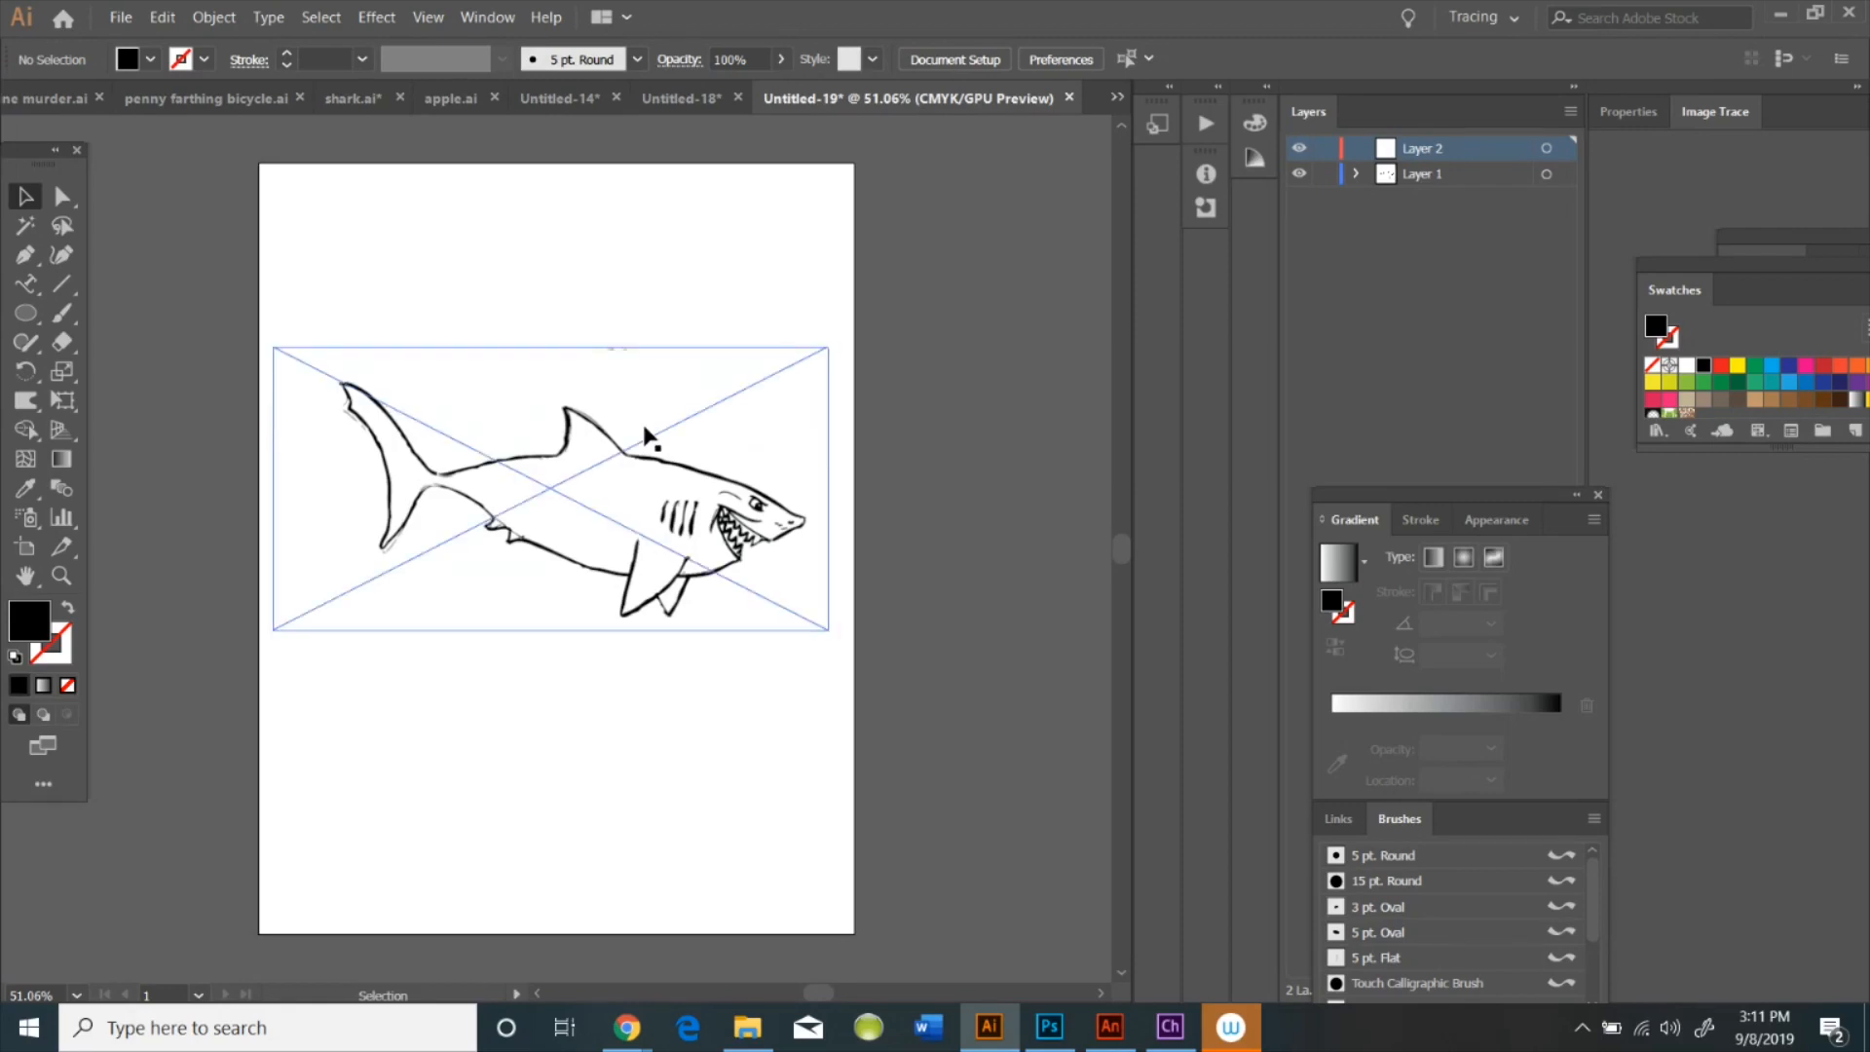
# Start a Pen path on the new layer from the tail base along the back to the dorsal fin, and remove its fill
pyautogui.click(25, 254)
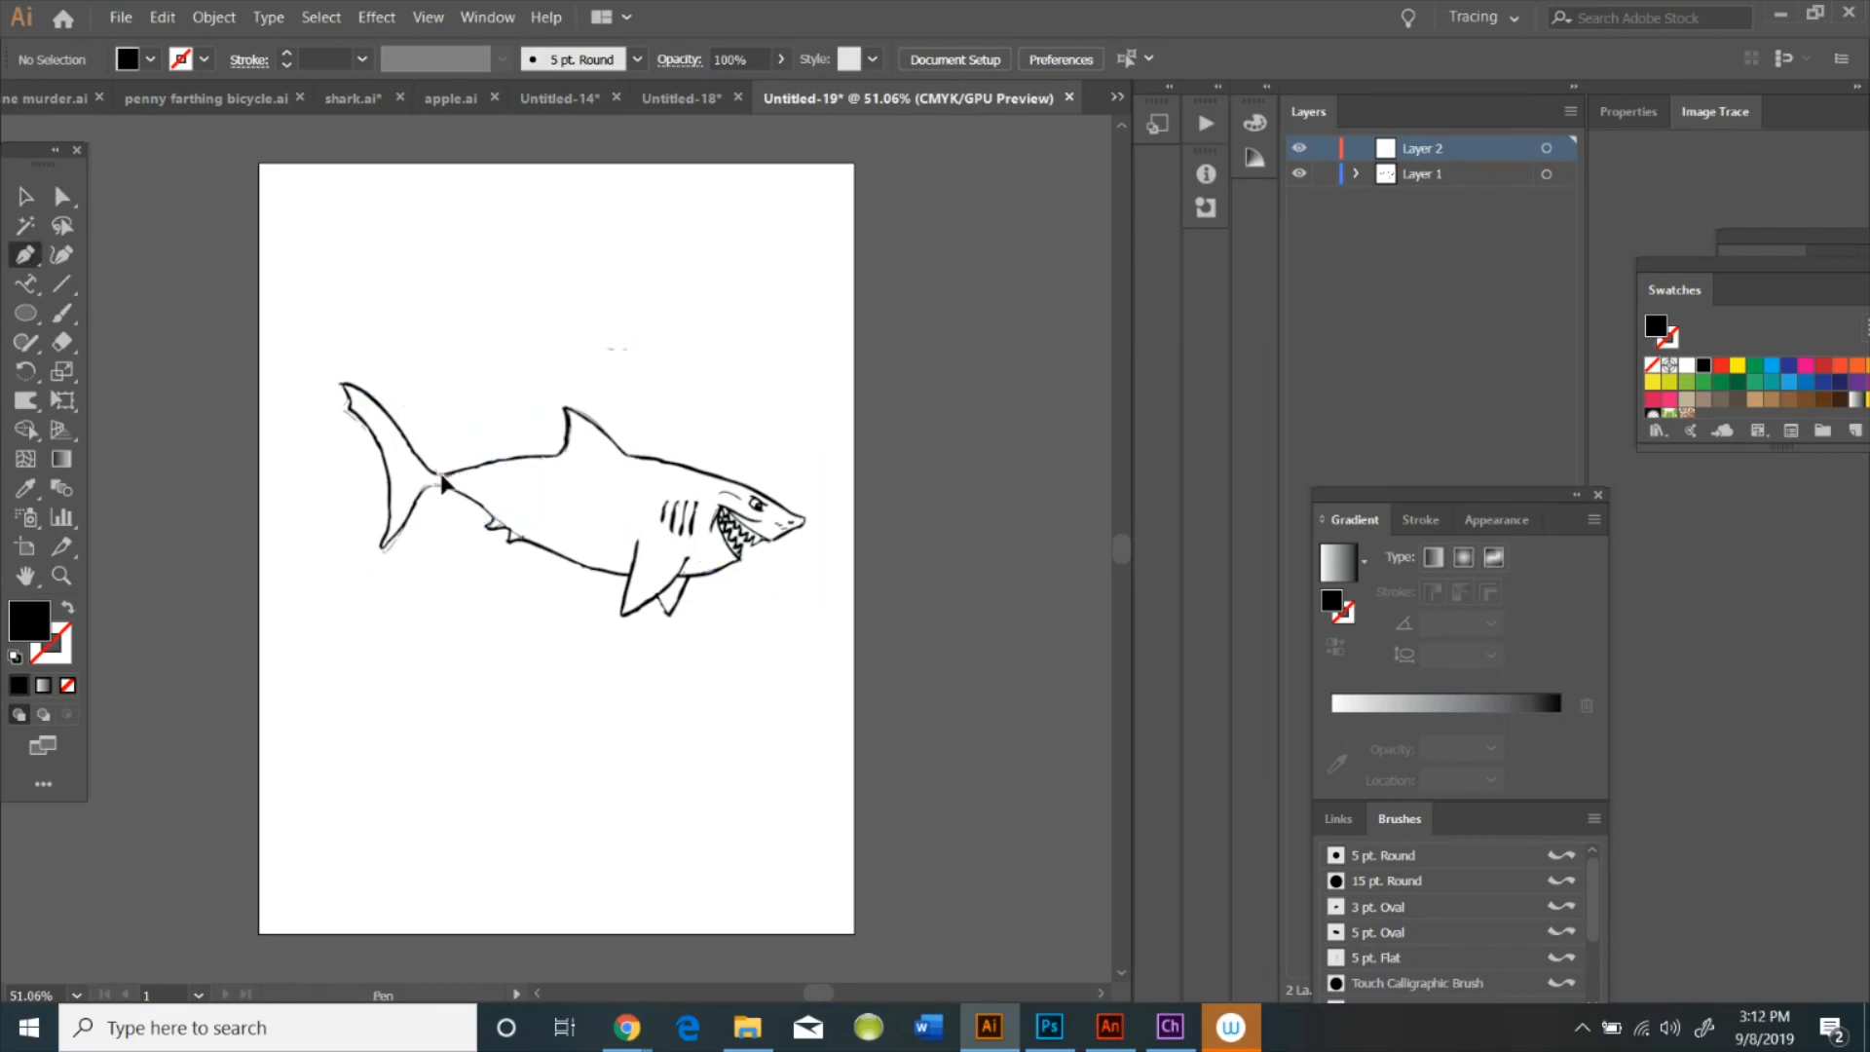
pyautogui.click(442, 475)
pyautogui.click(496, 458)
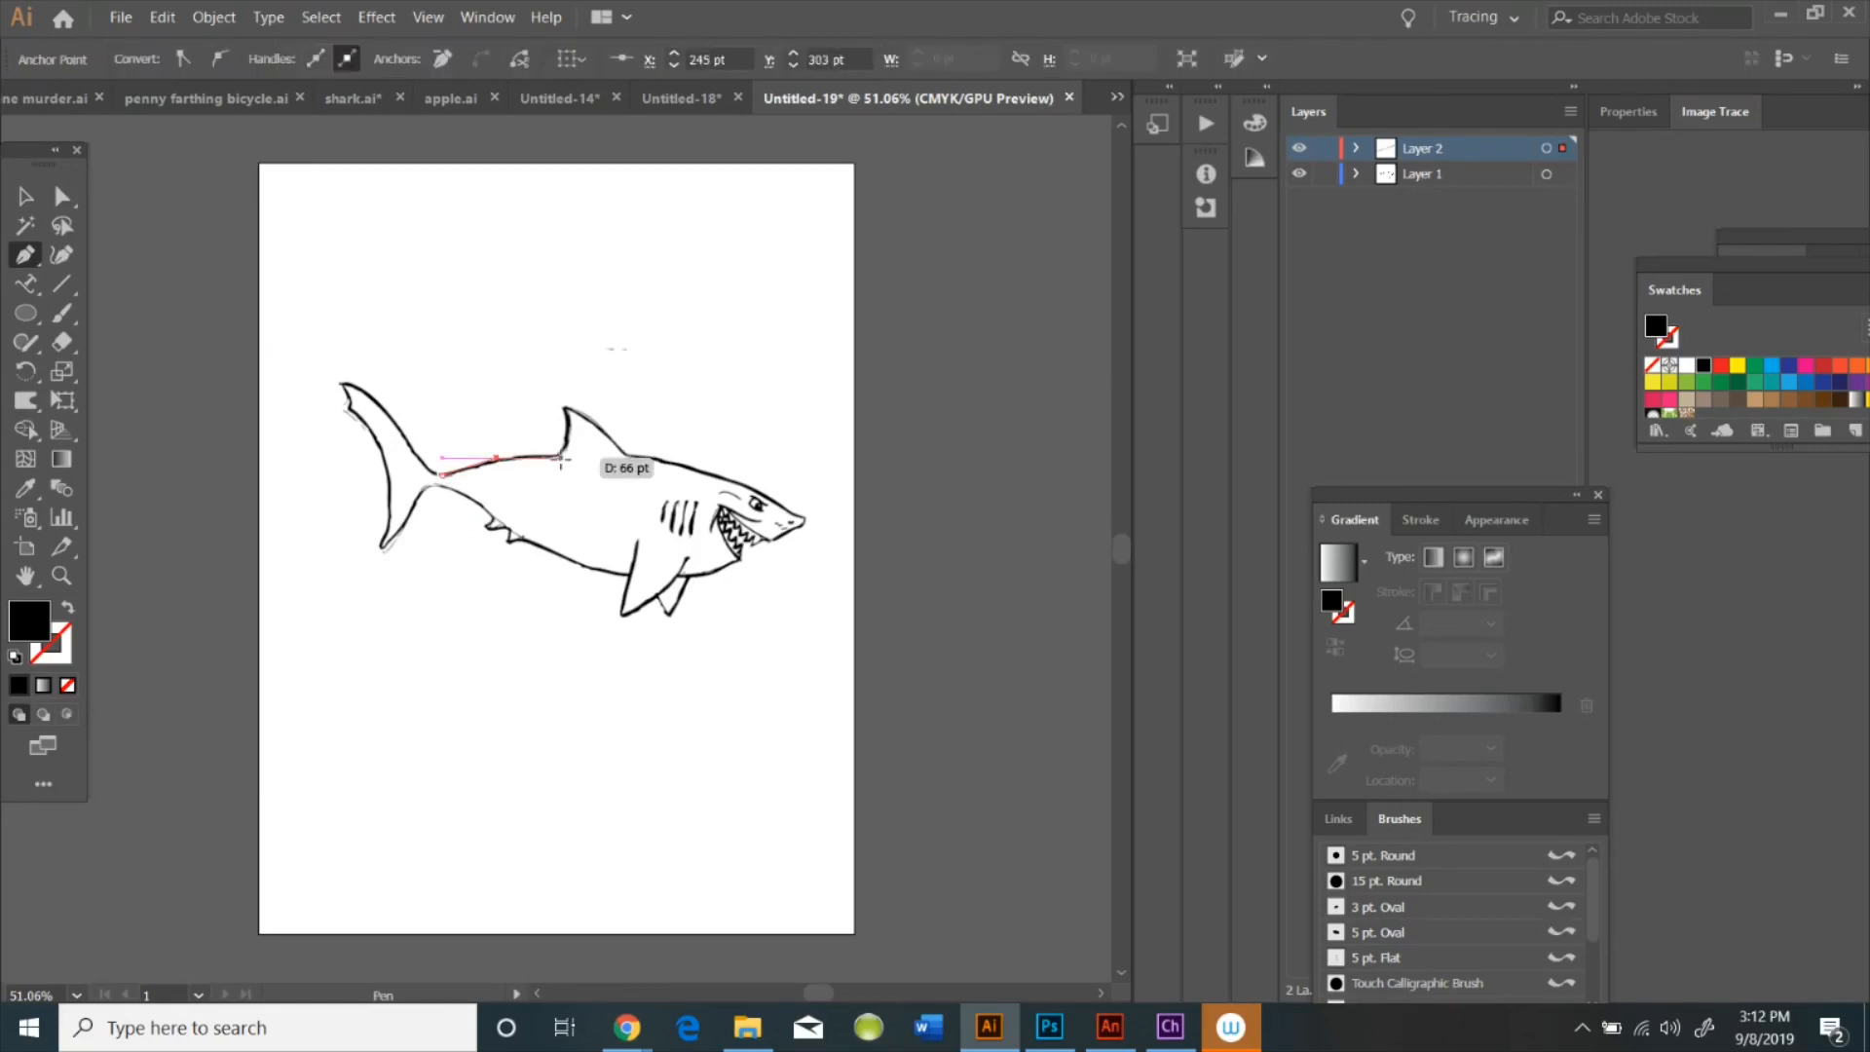
pyautogui.click(560, 458)
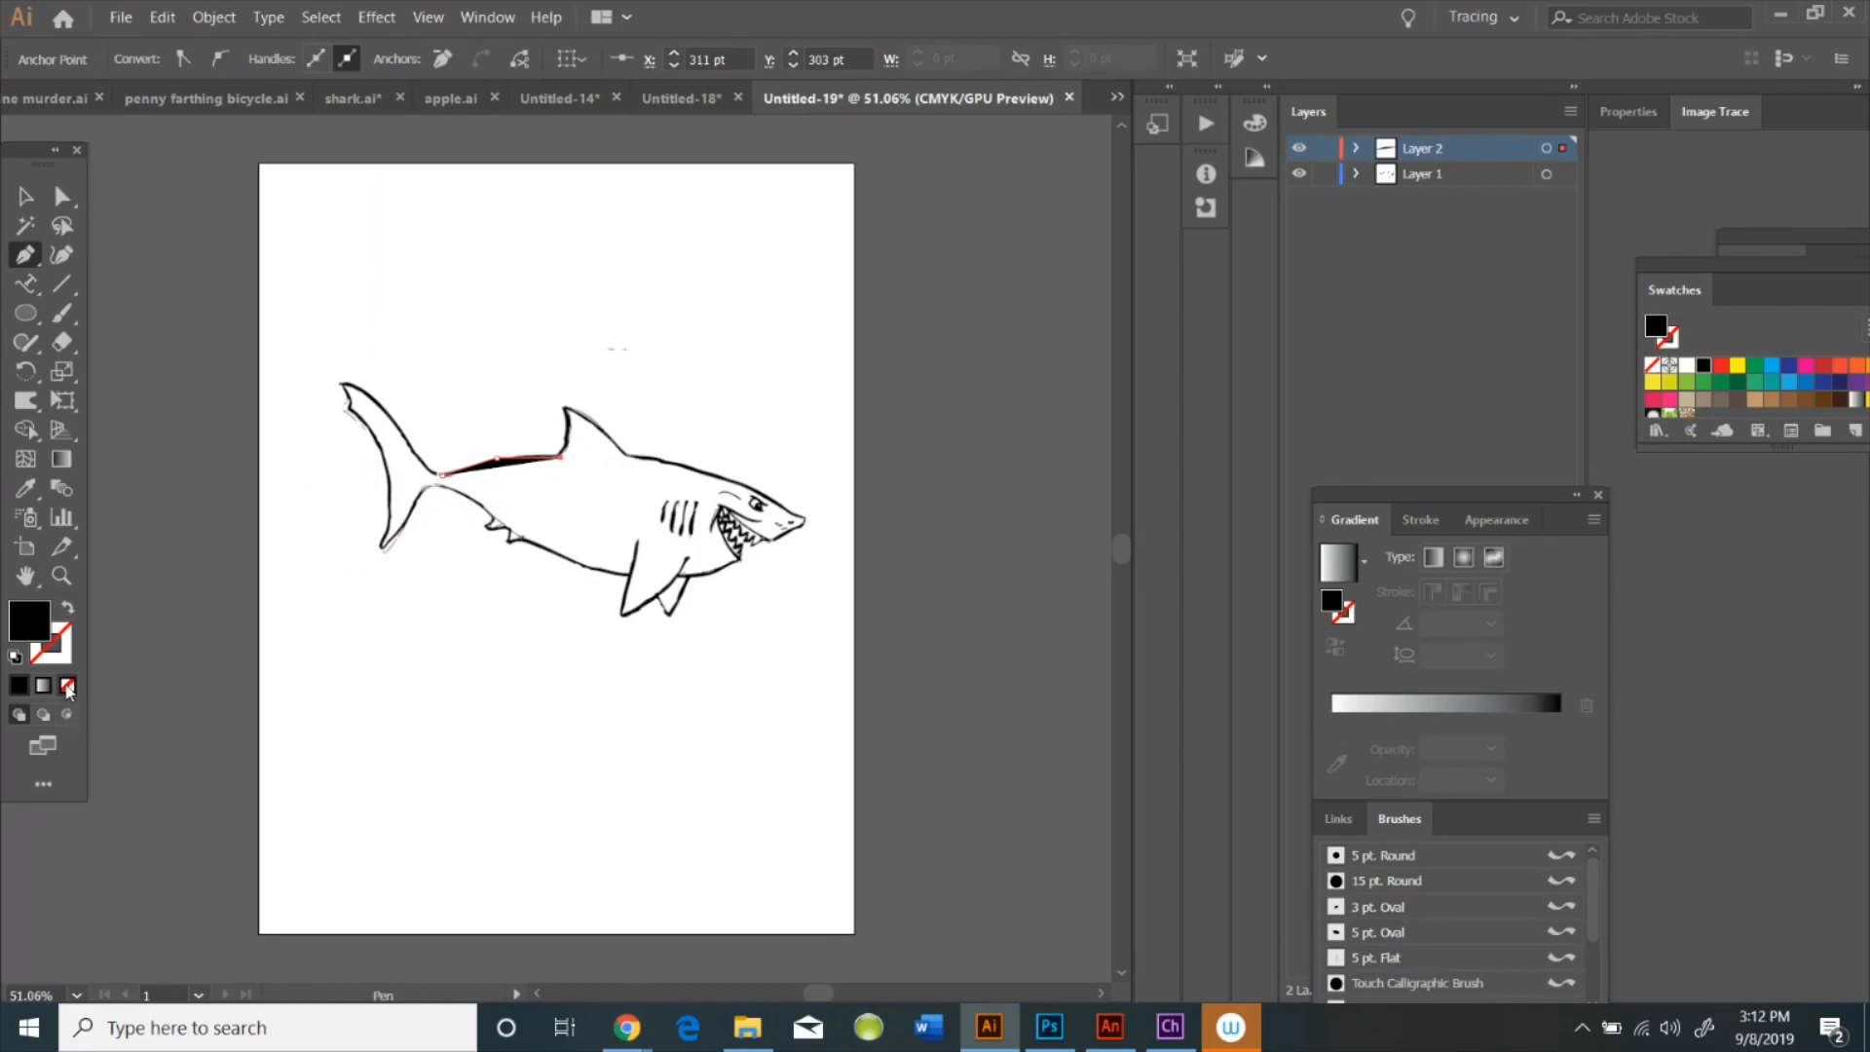
pyautogui.click(67, 686)
# Continue the path around the dorsal fin and along the back to the head, turning down behind the eye to the mouth
pyautogui.moveTo(550, 465); pyautogui.dragTo(569, 417)
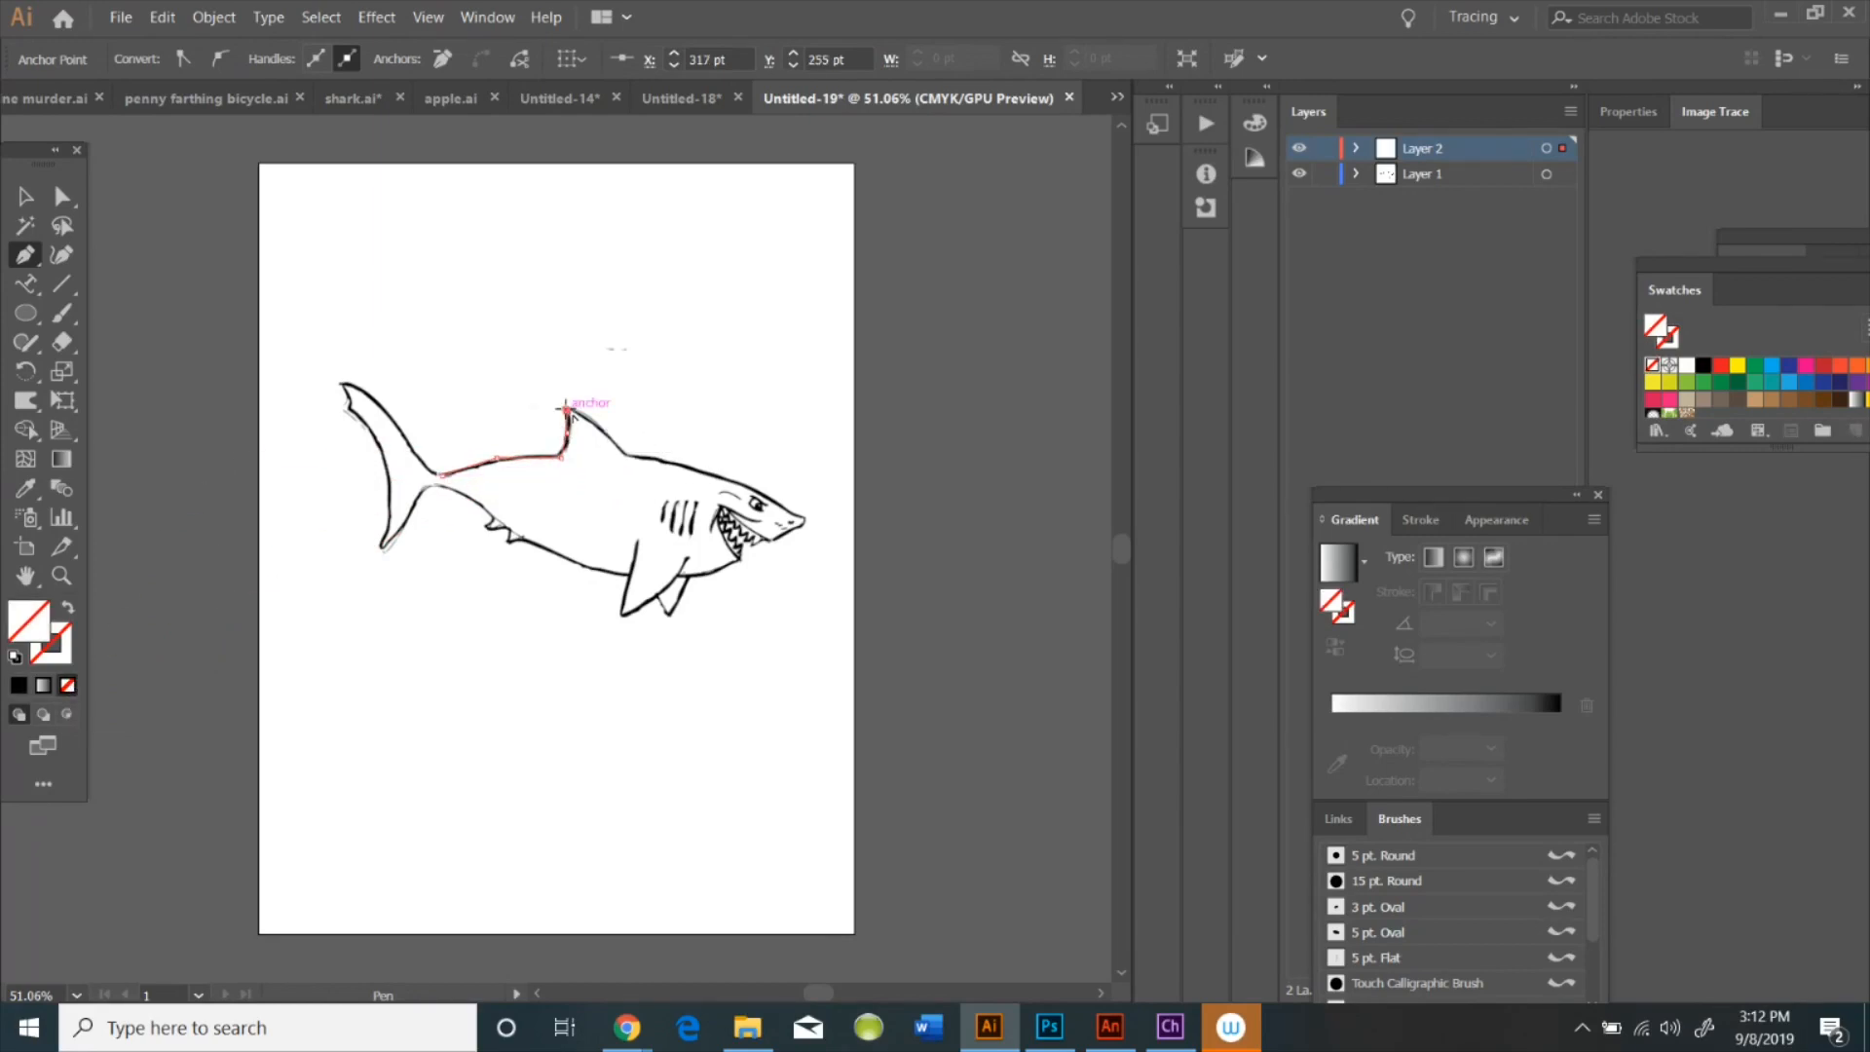
pyautogui.click(602, 429)
pyautogui.click(628, 453)
pyautogui.moveTo(665, 464); pyautogui.dragTo(721, 505)
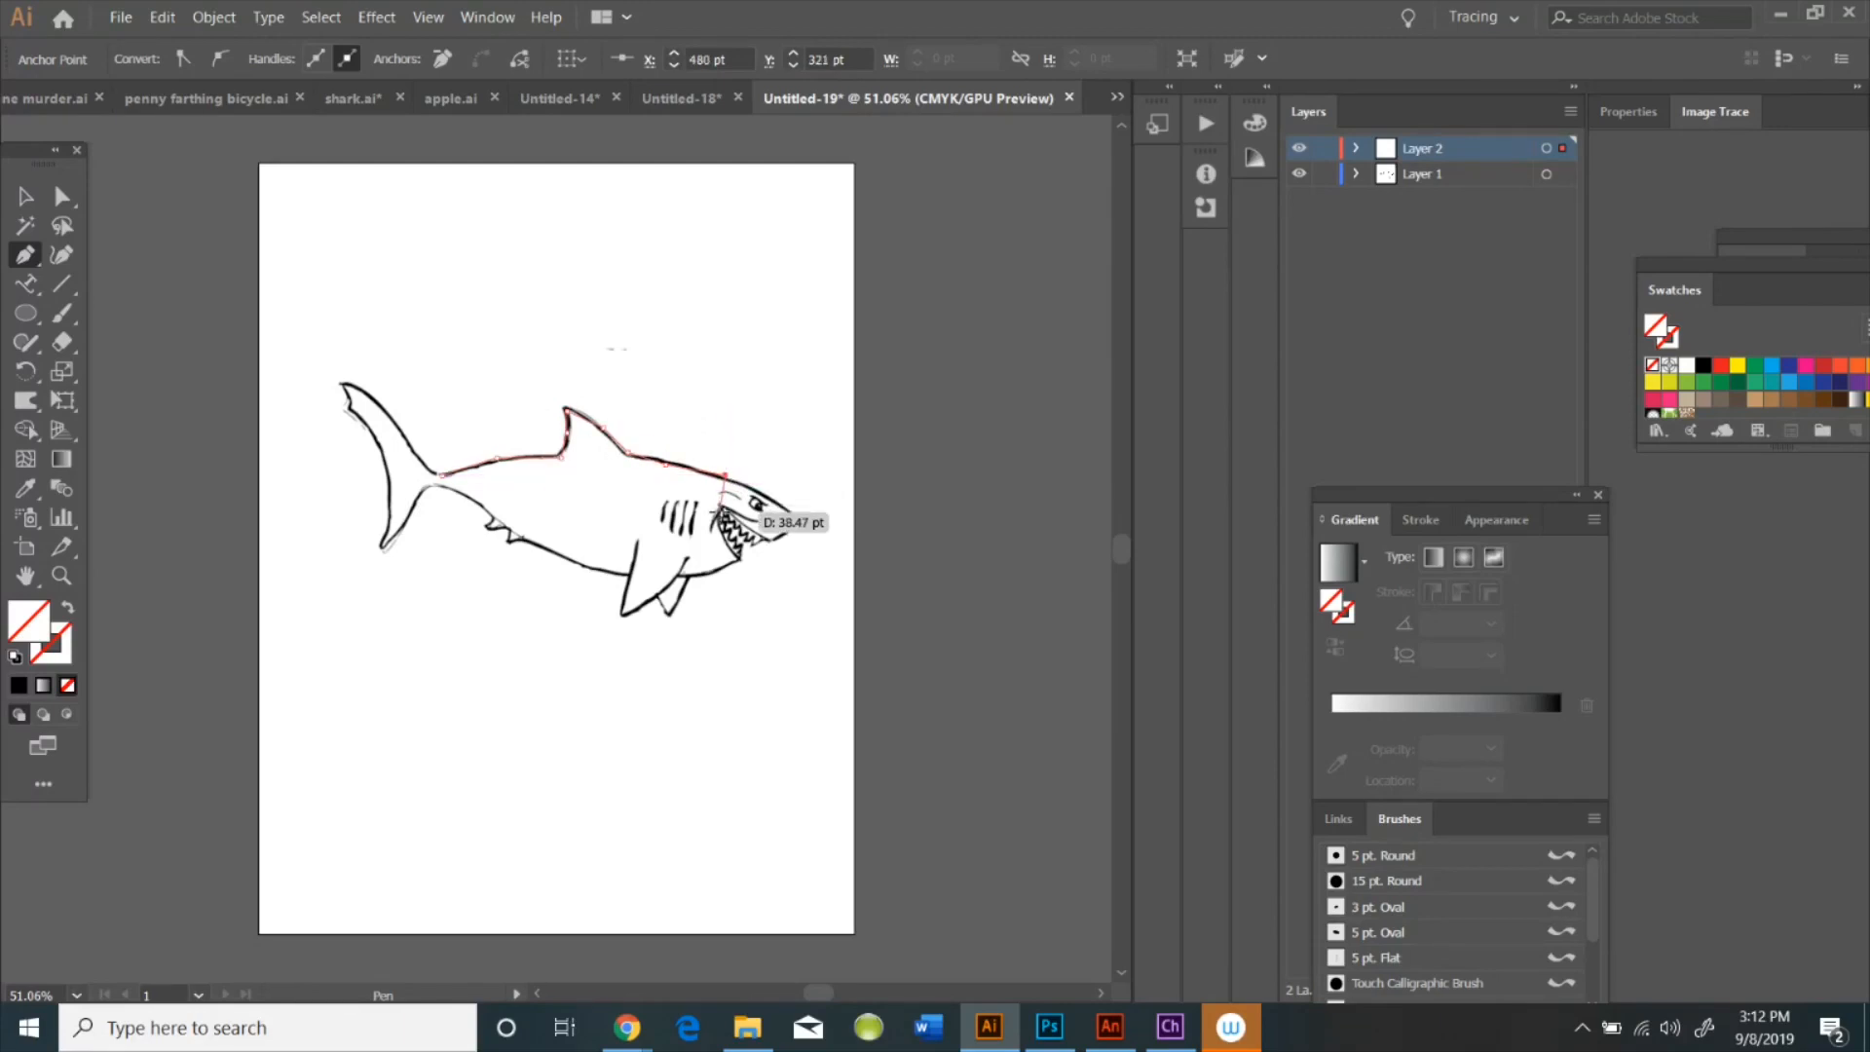
pyautogui.click(718, 512)
# Trace the shark's underside and pectoral fin back to the tail base, close the path, and hide the shark image's layer
pyautogui.moveTo(706, 578); pyautogui.dragTo(683, 579)
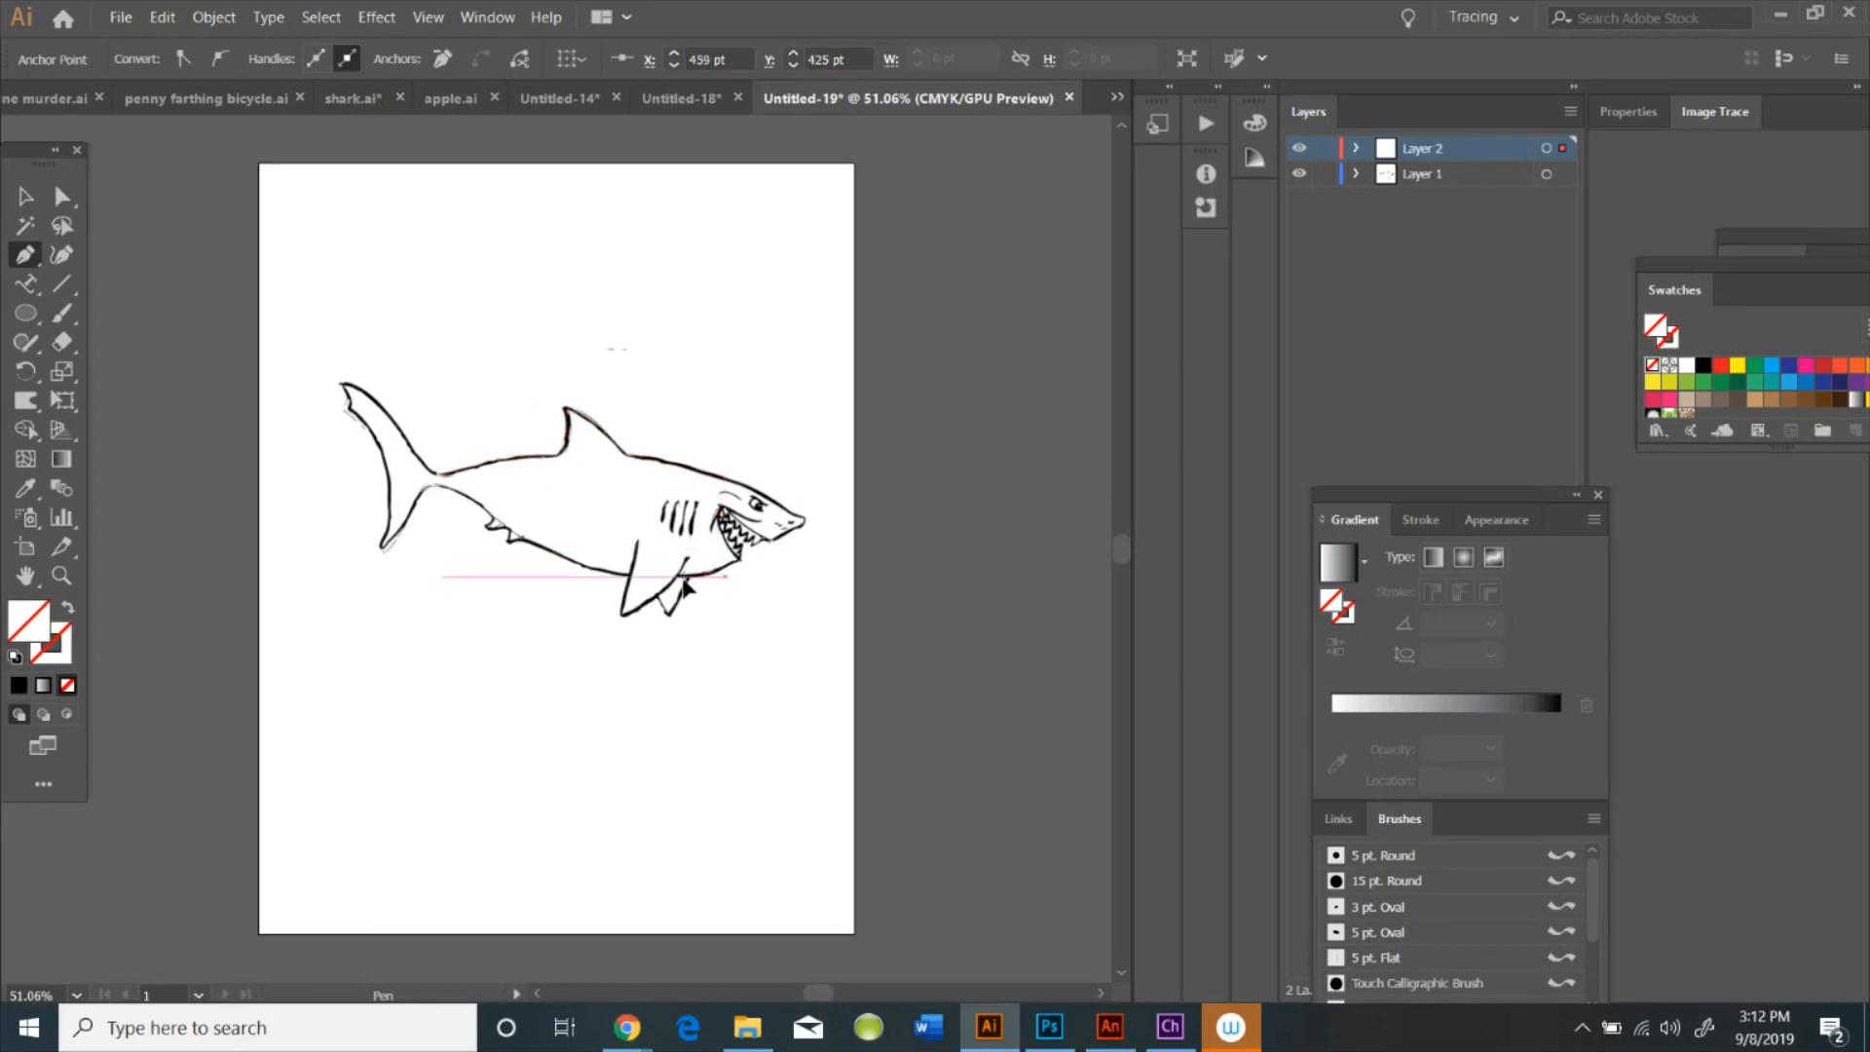
pyautogui.click(679, 576)
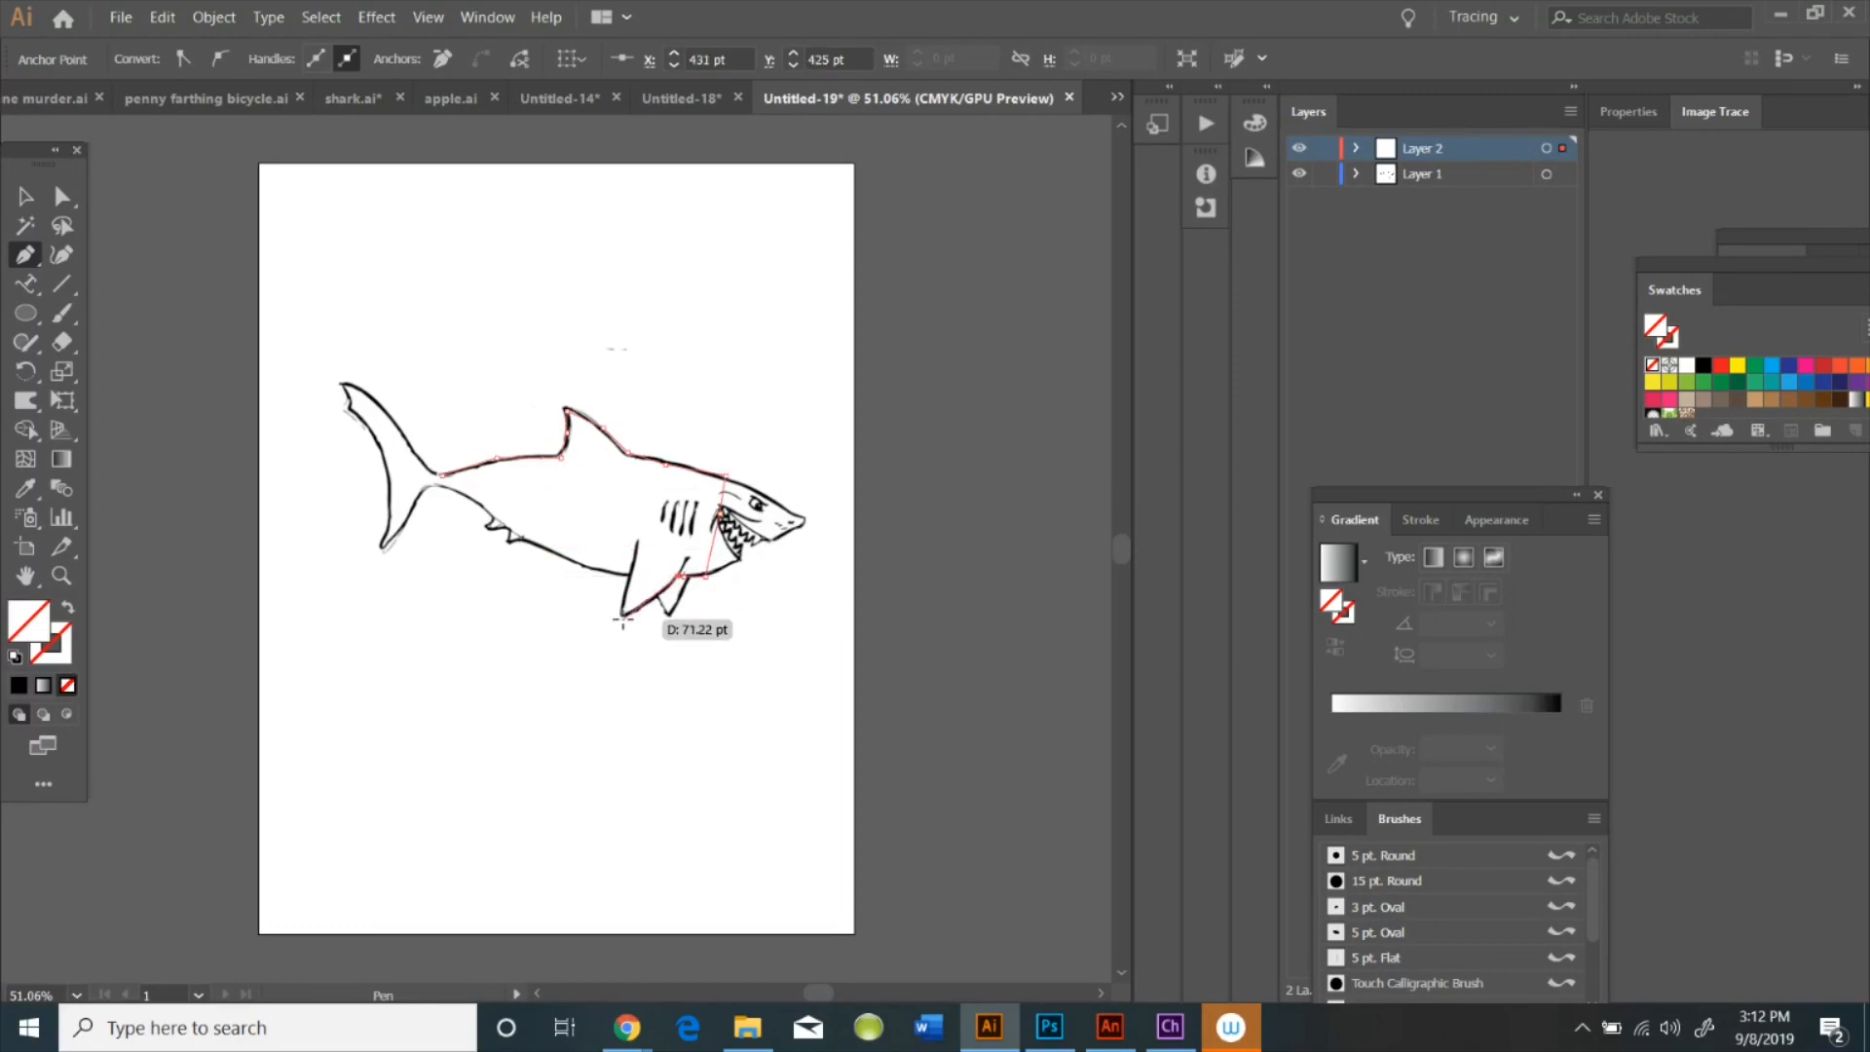
pyautogui.click(623, 617)
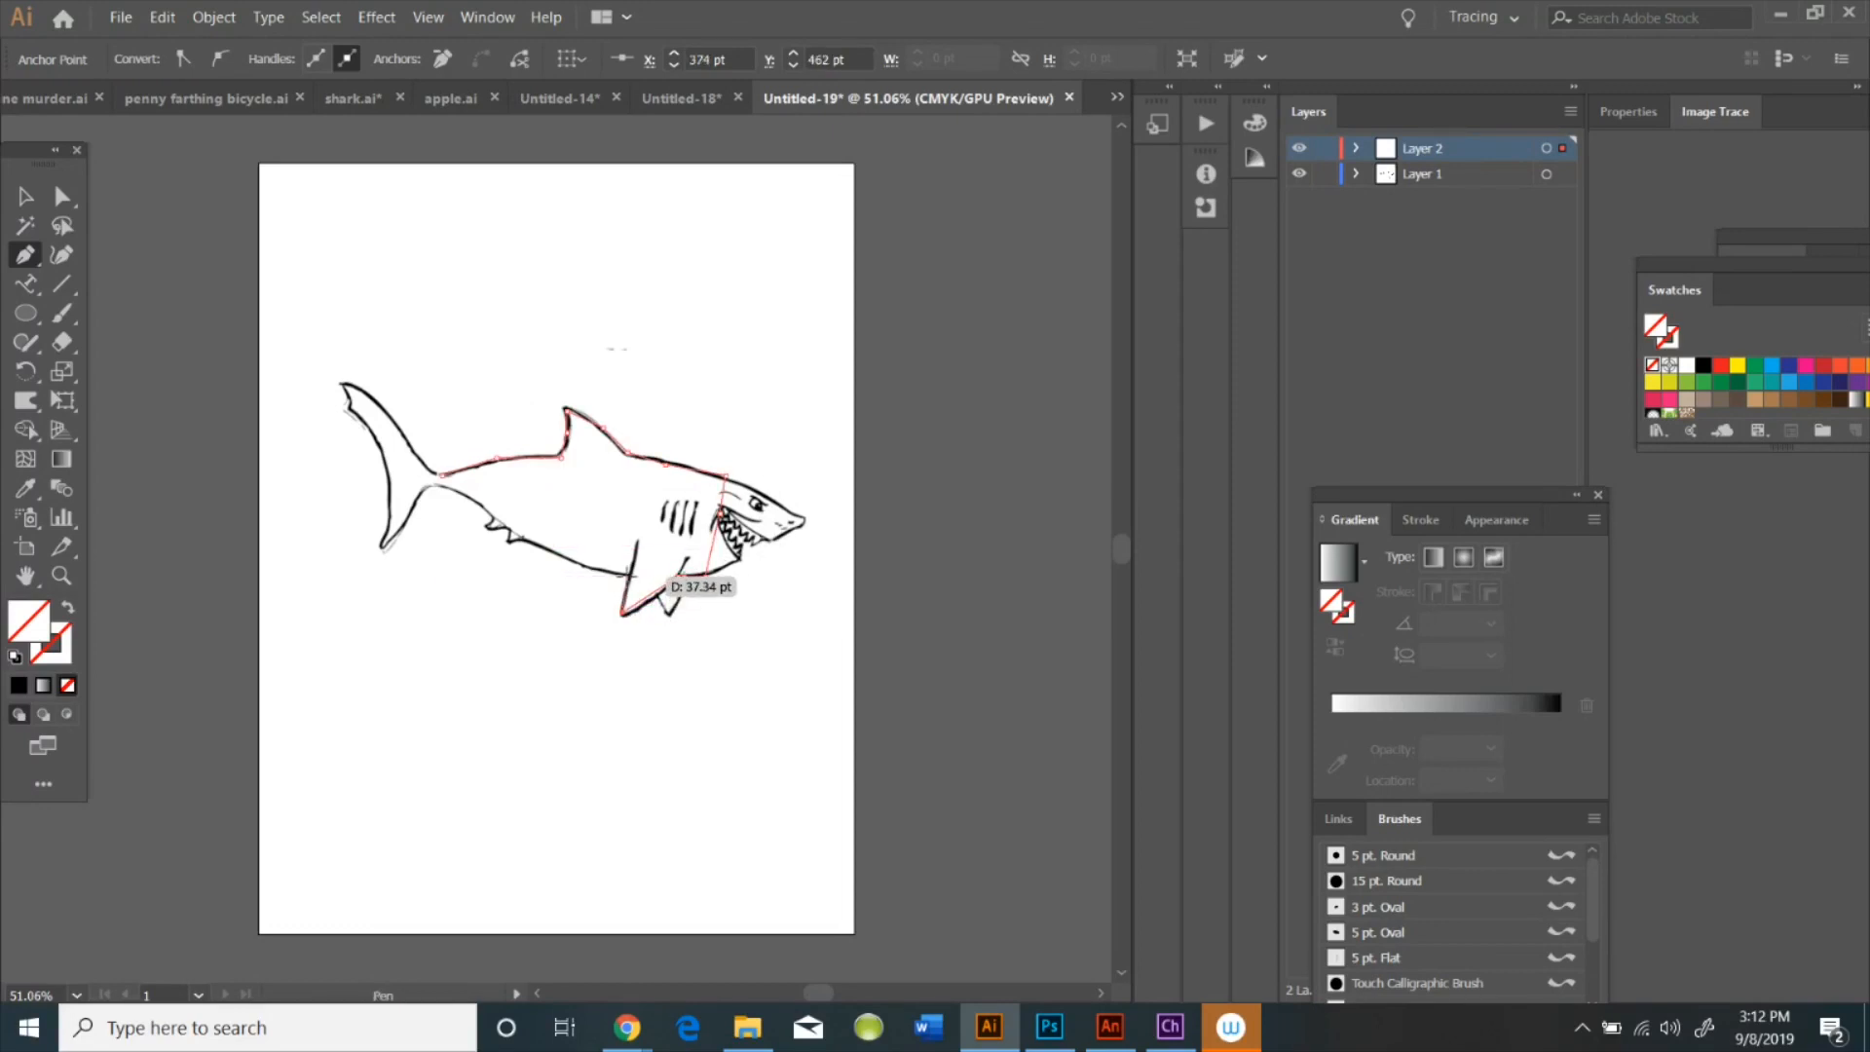
pyautogui.click(543, 550)
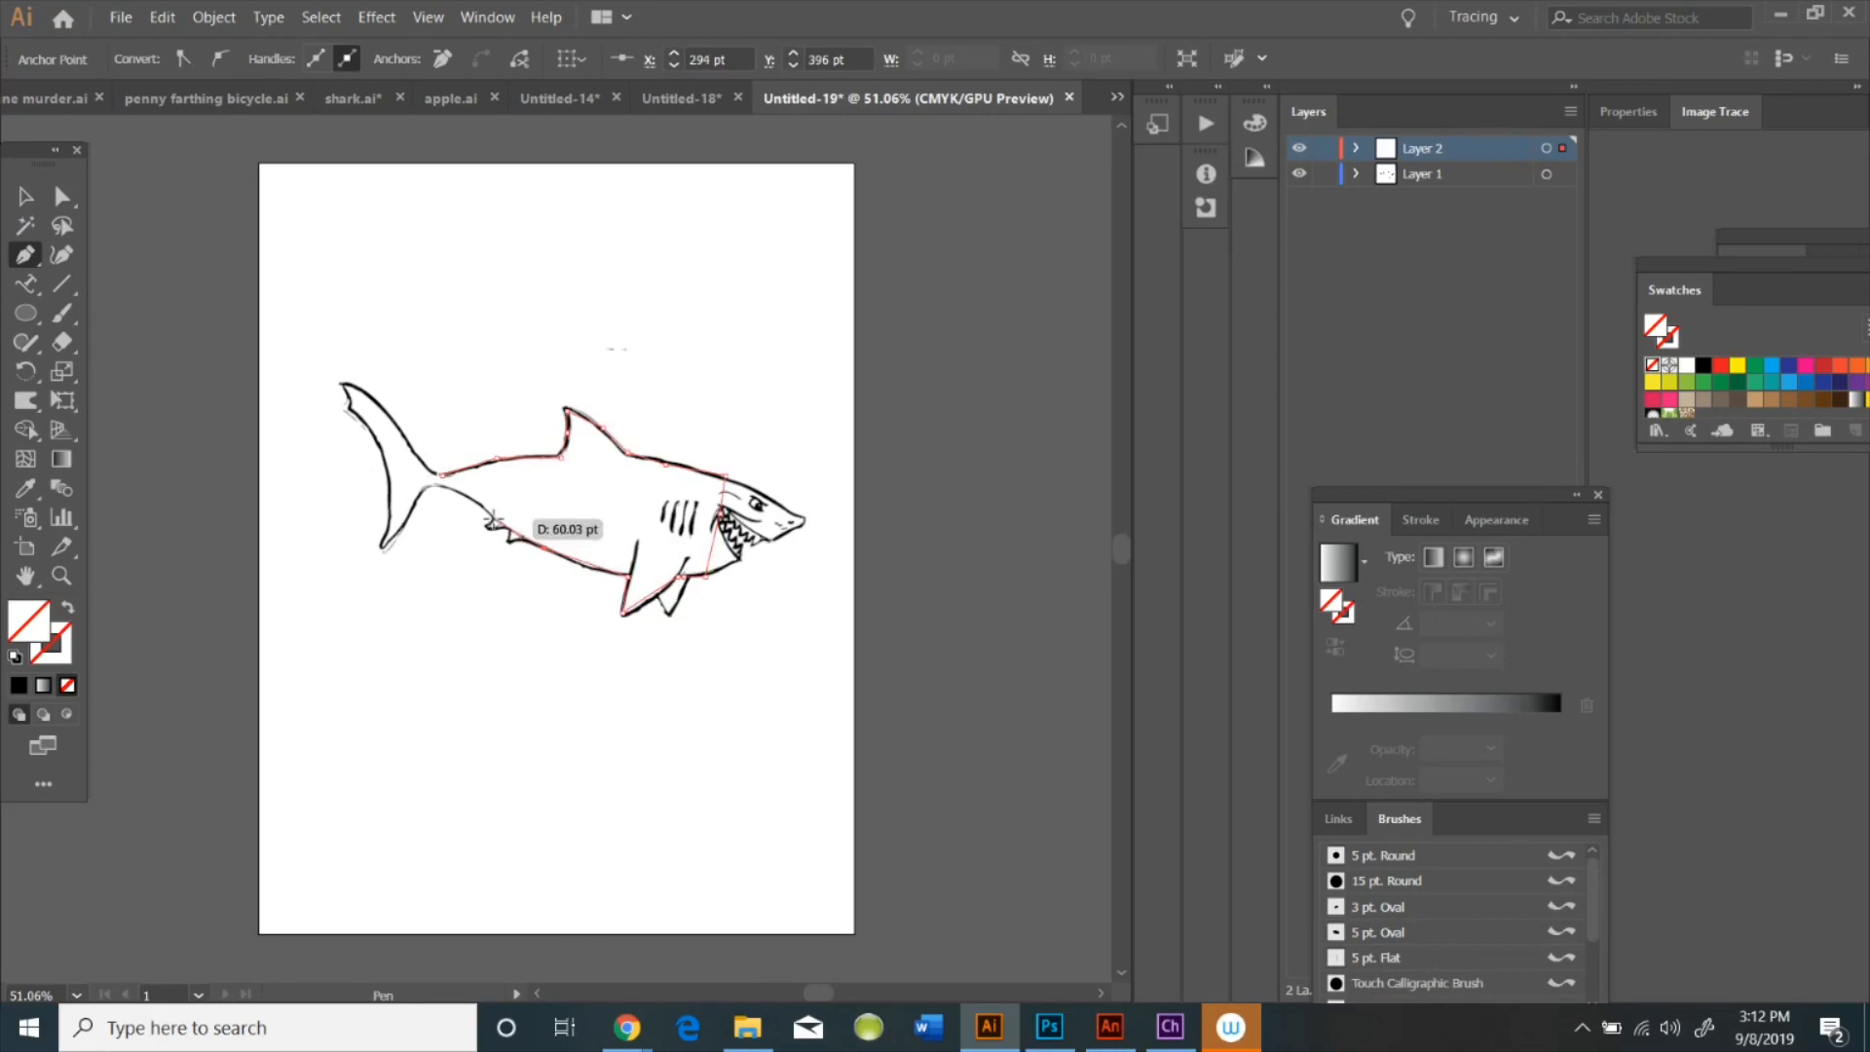
pyautogui.click(472, 496)
pyautogui.click(444, 490)
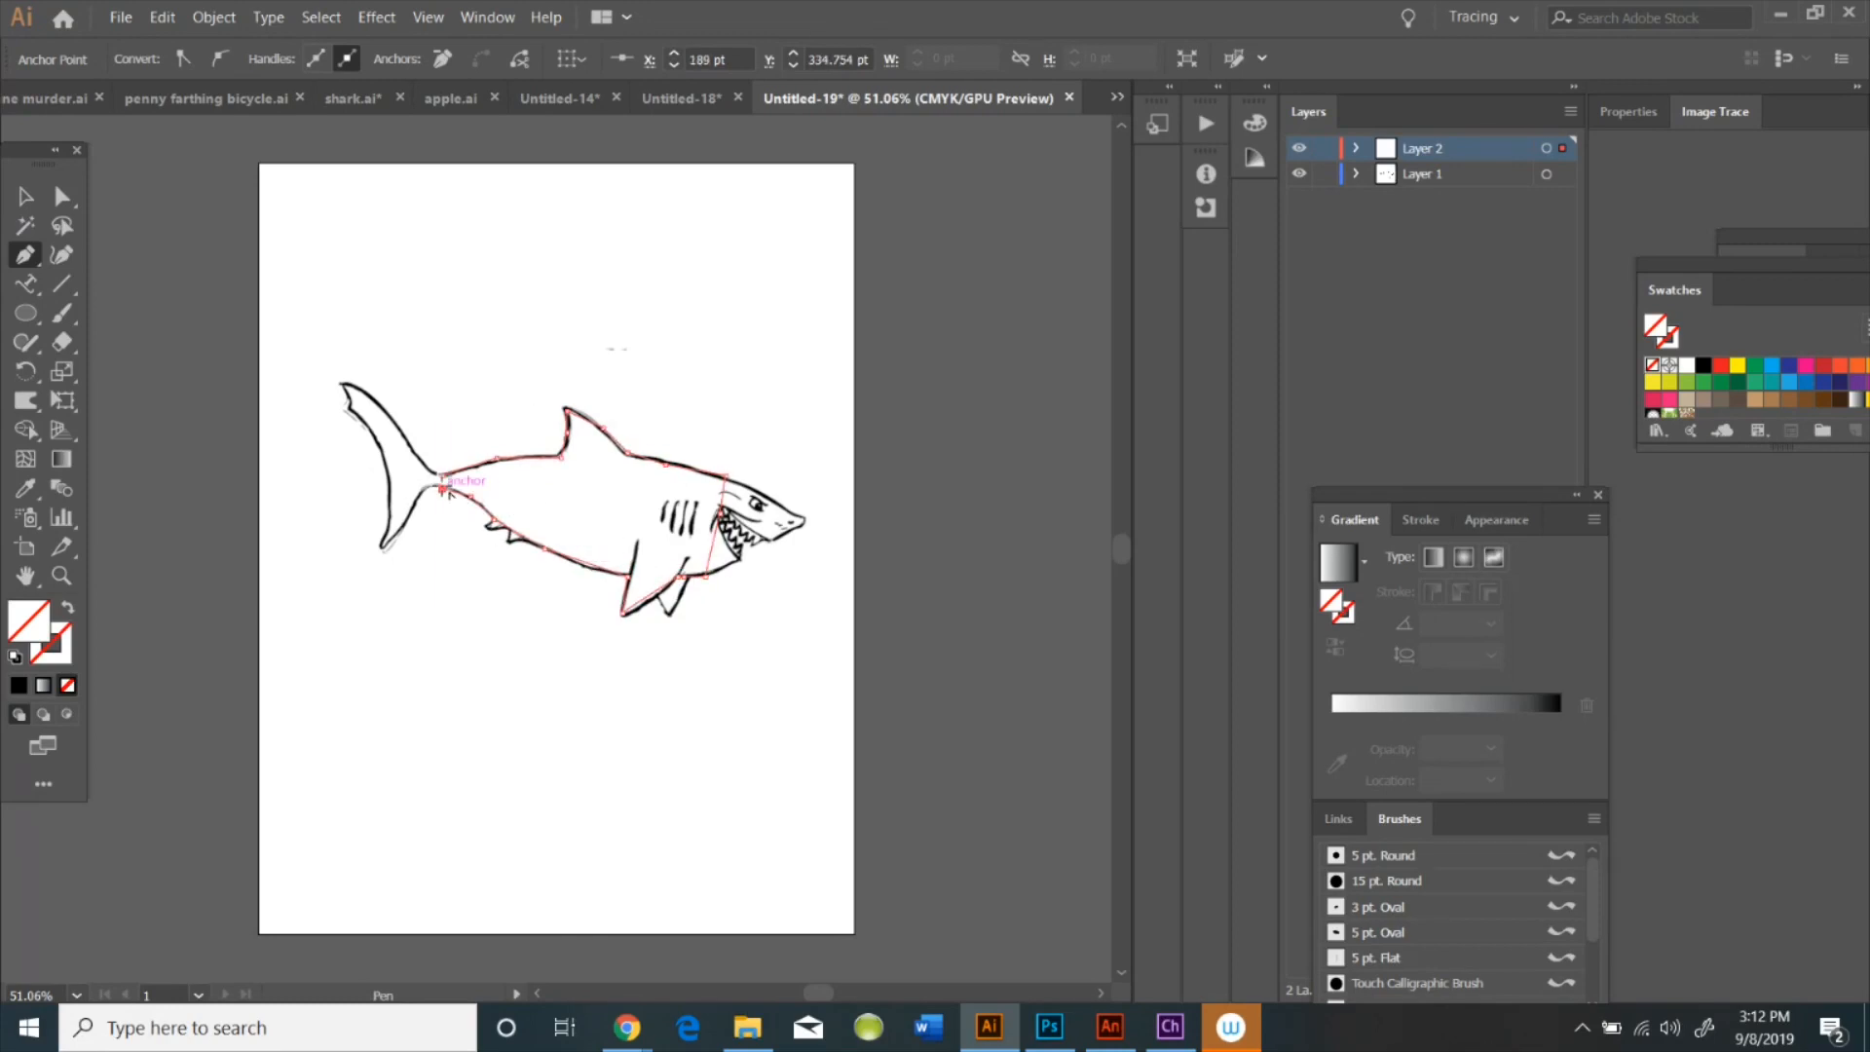
pyautogui.click(441, 476)
pyautogui.click(1299, 178)
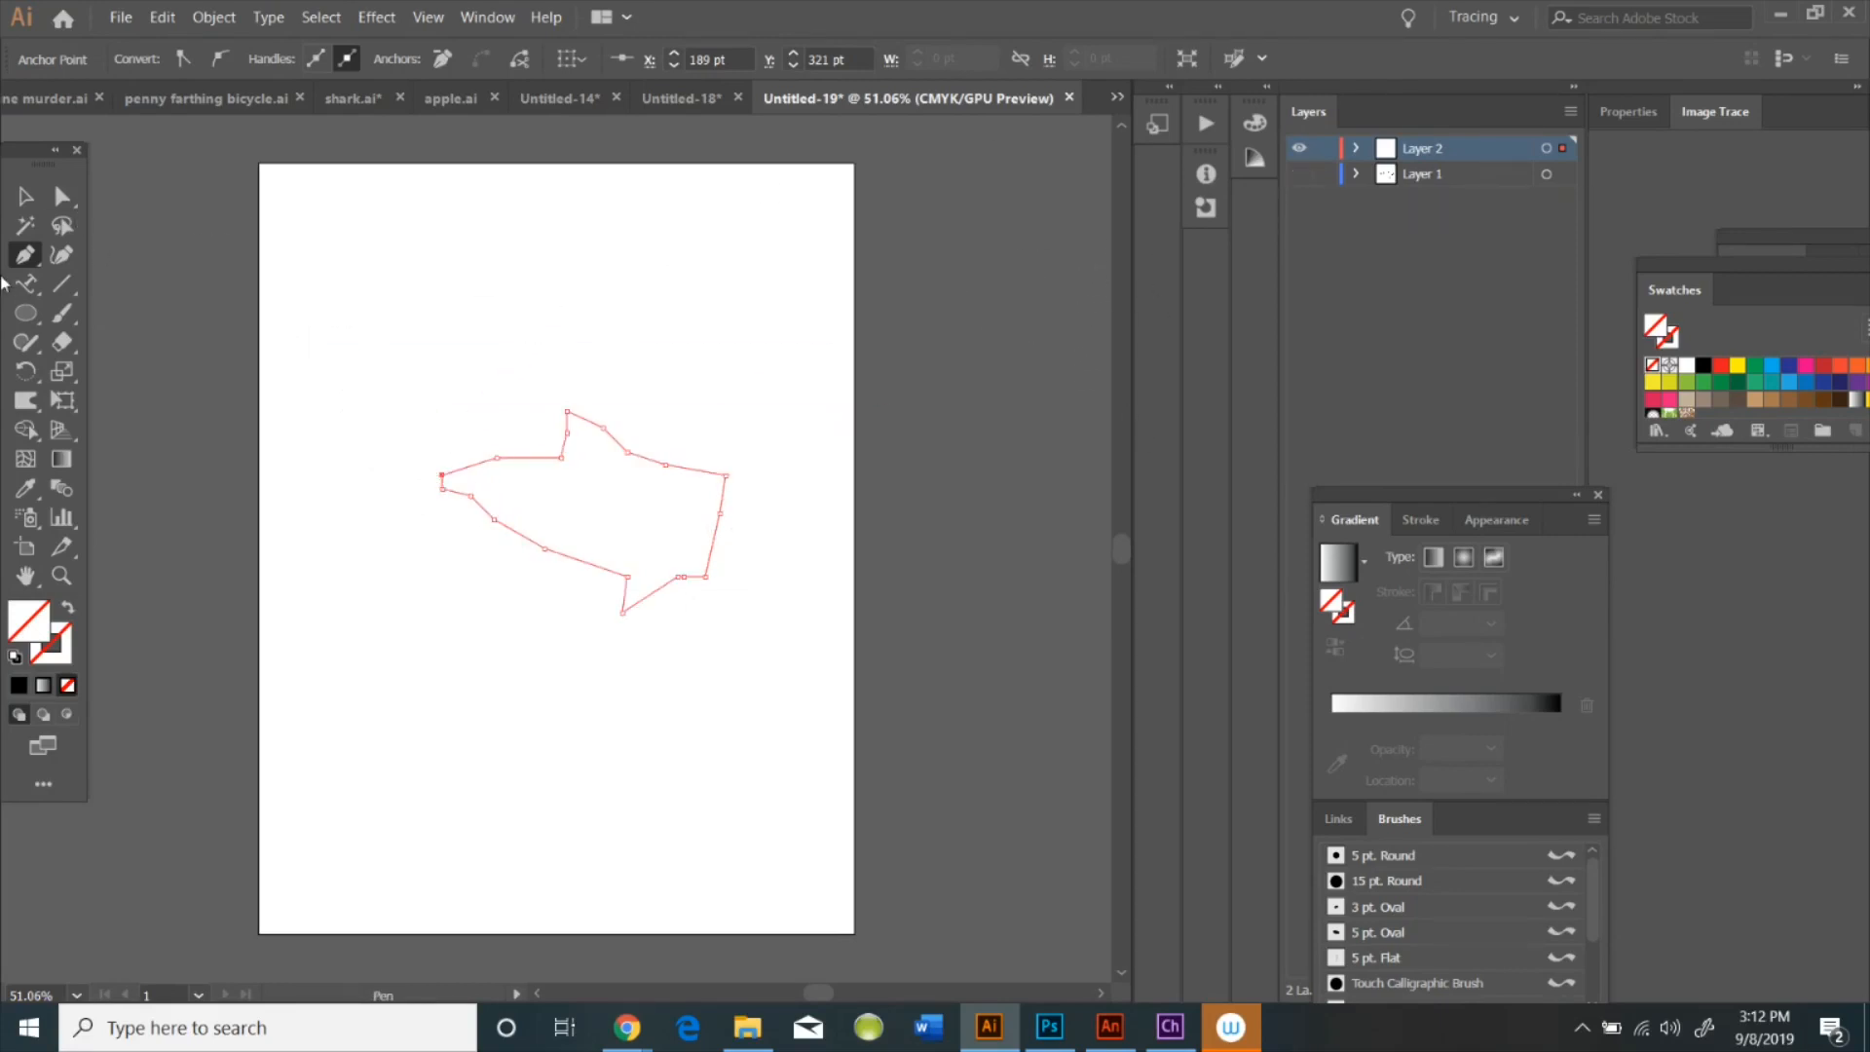
# Start a regular text object above the traced shark body and set the font size to 0.5 in
pyautogui.moveTo(32, 292); pyautogui.dragTo(146, 282)
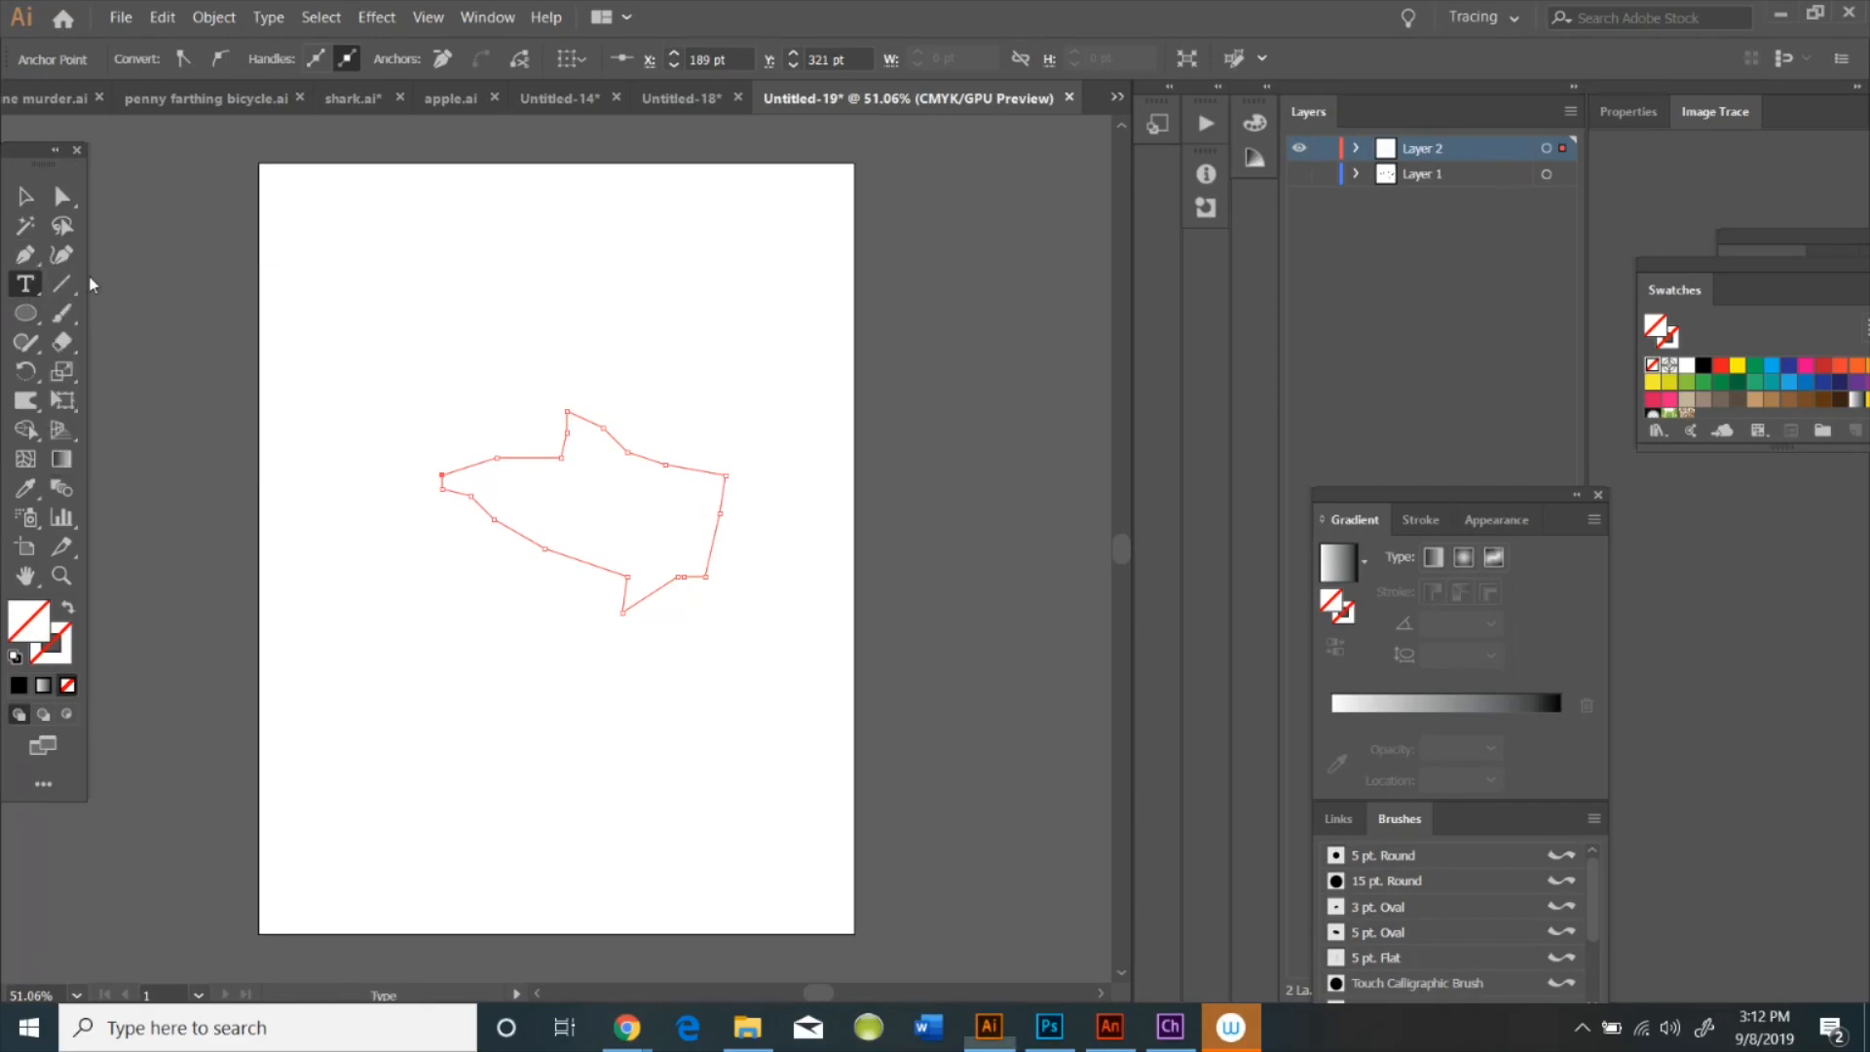
pyautogui.click(488, 255)
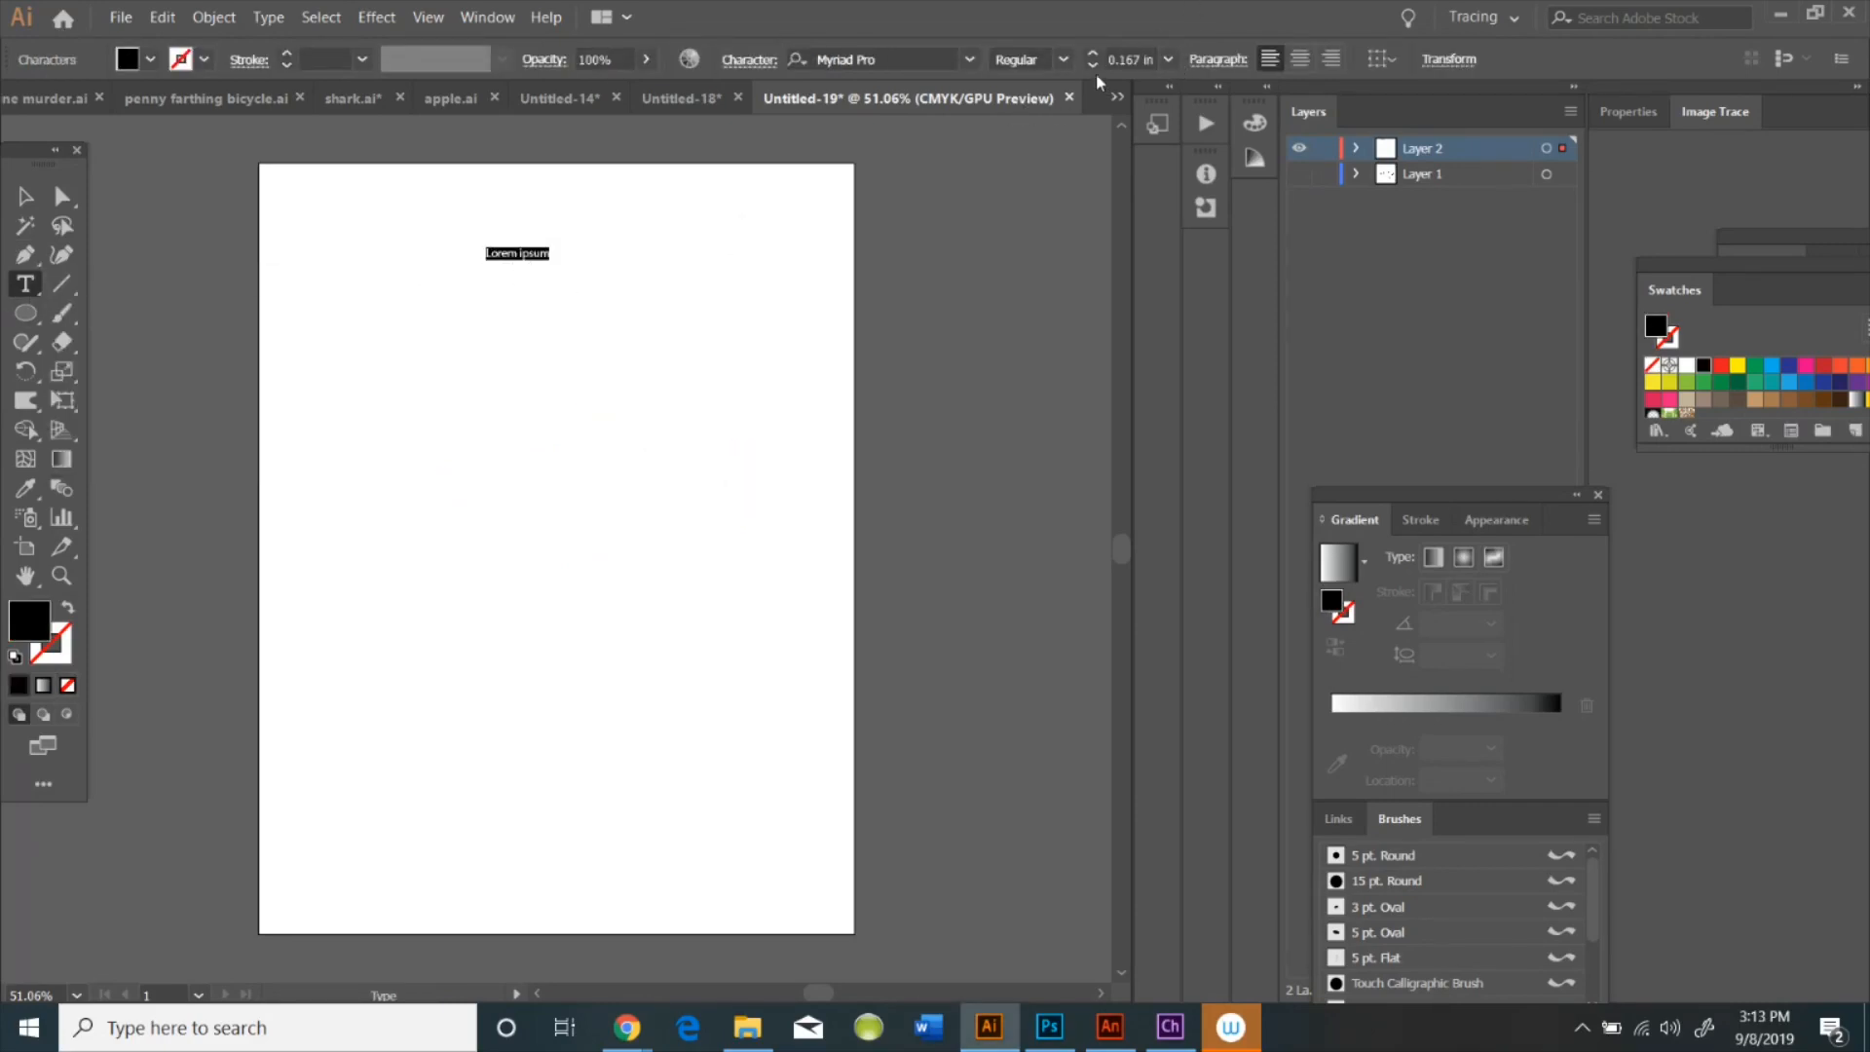
pyautogui.click(1168, 60)
pyautogui.click(1202, 412)
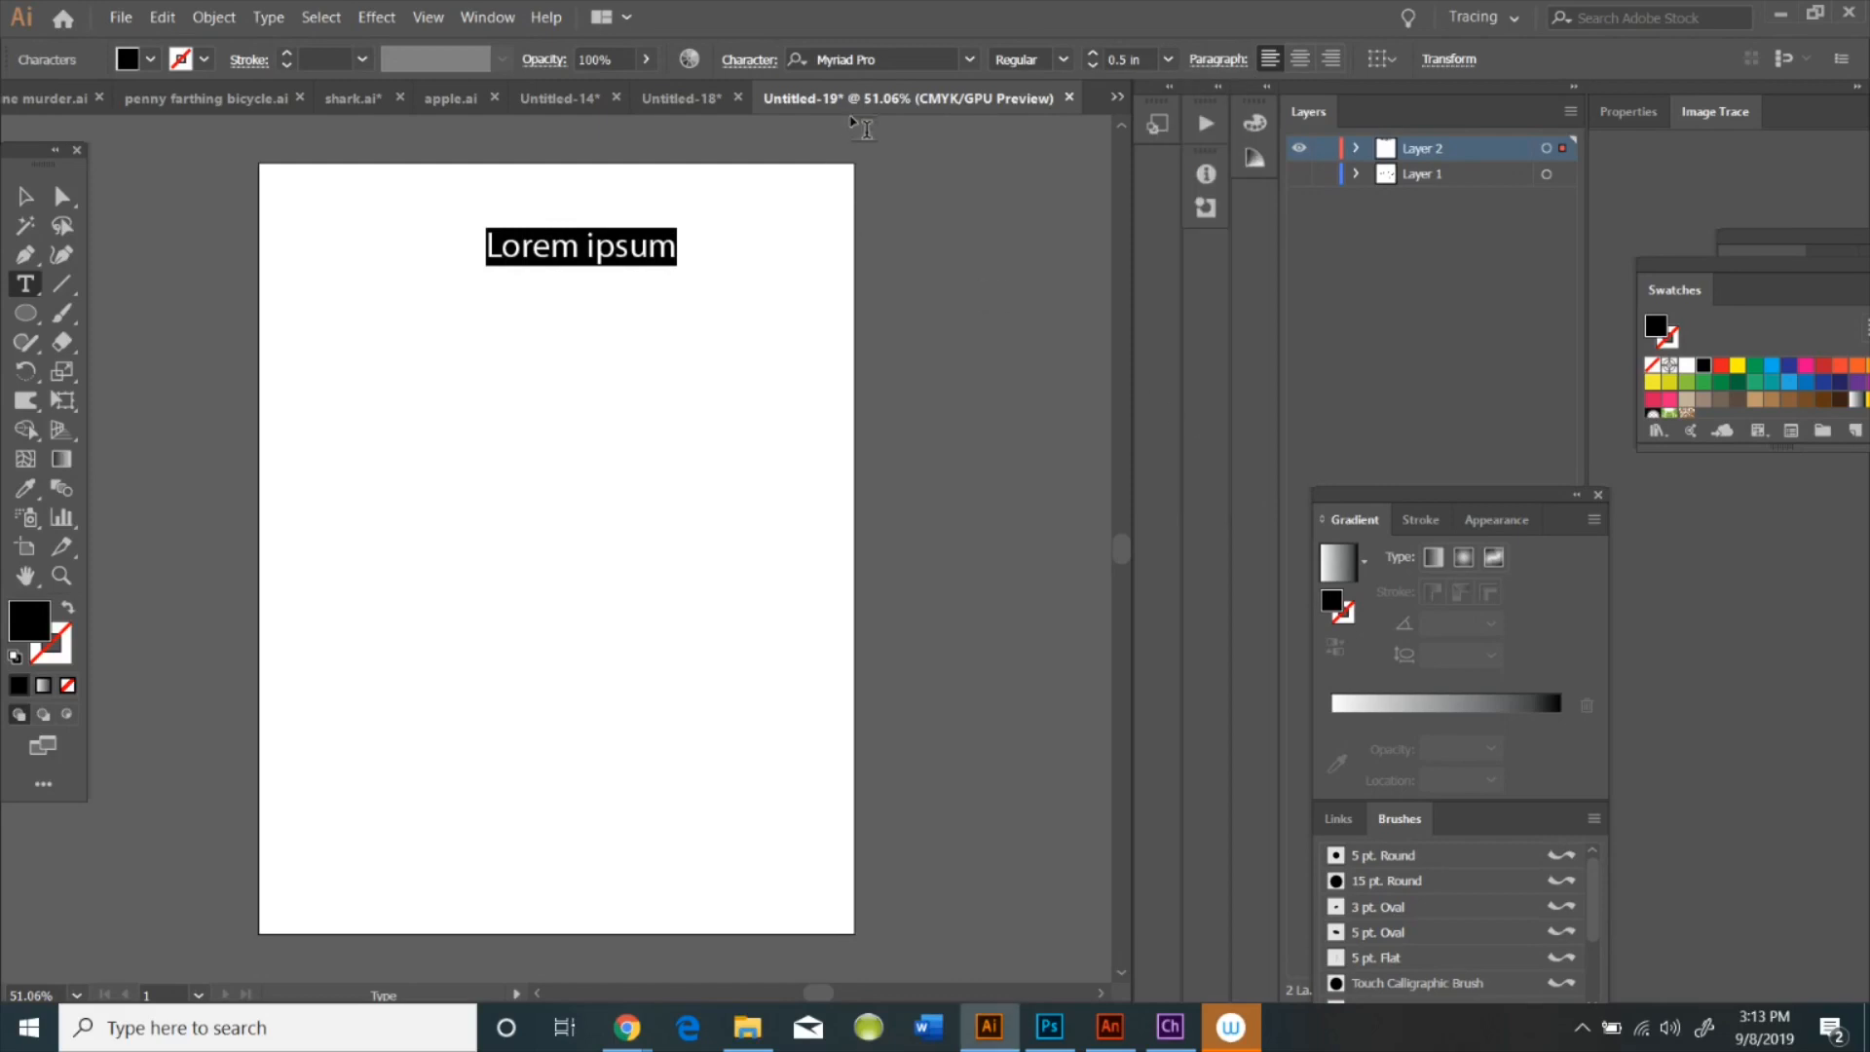
# Set the text's font to Franklin Gothic Heavy and replace the placeholder with "SHARK"
pyautogui.click(970, 61)
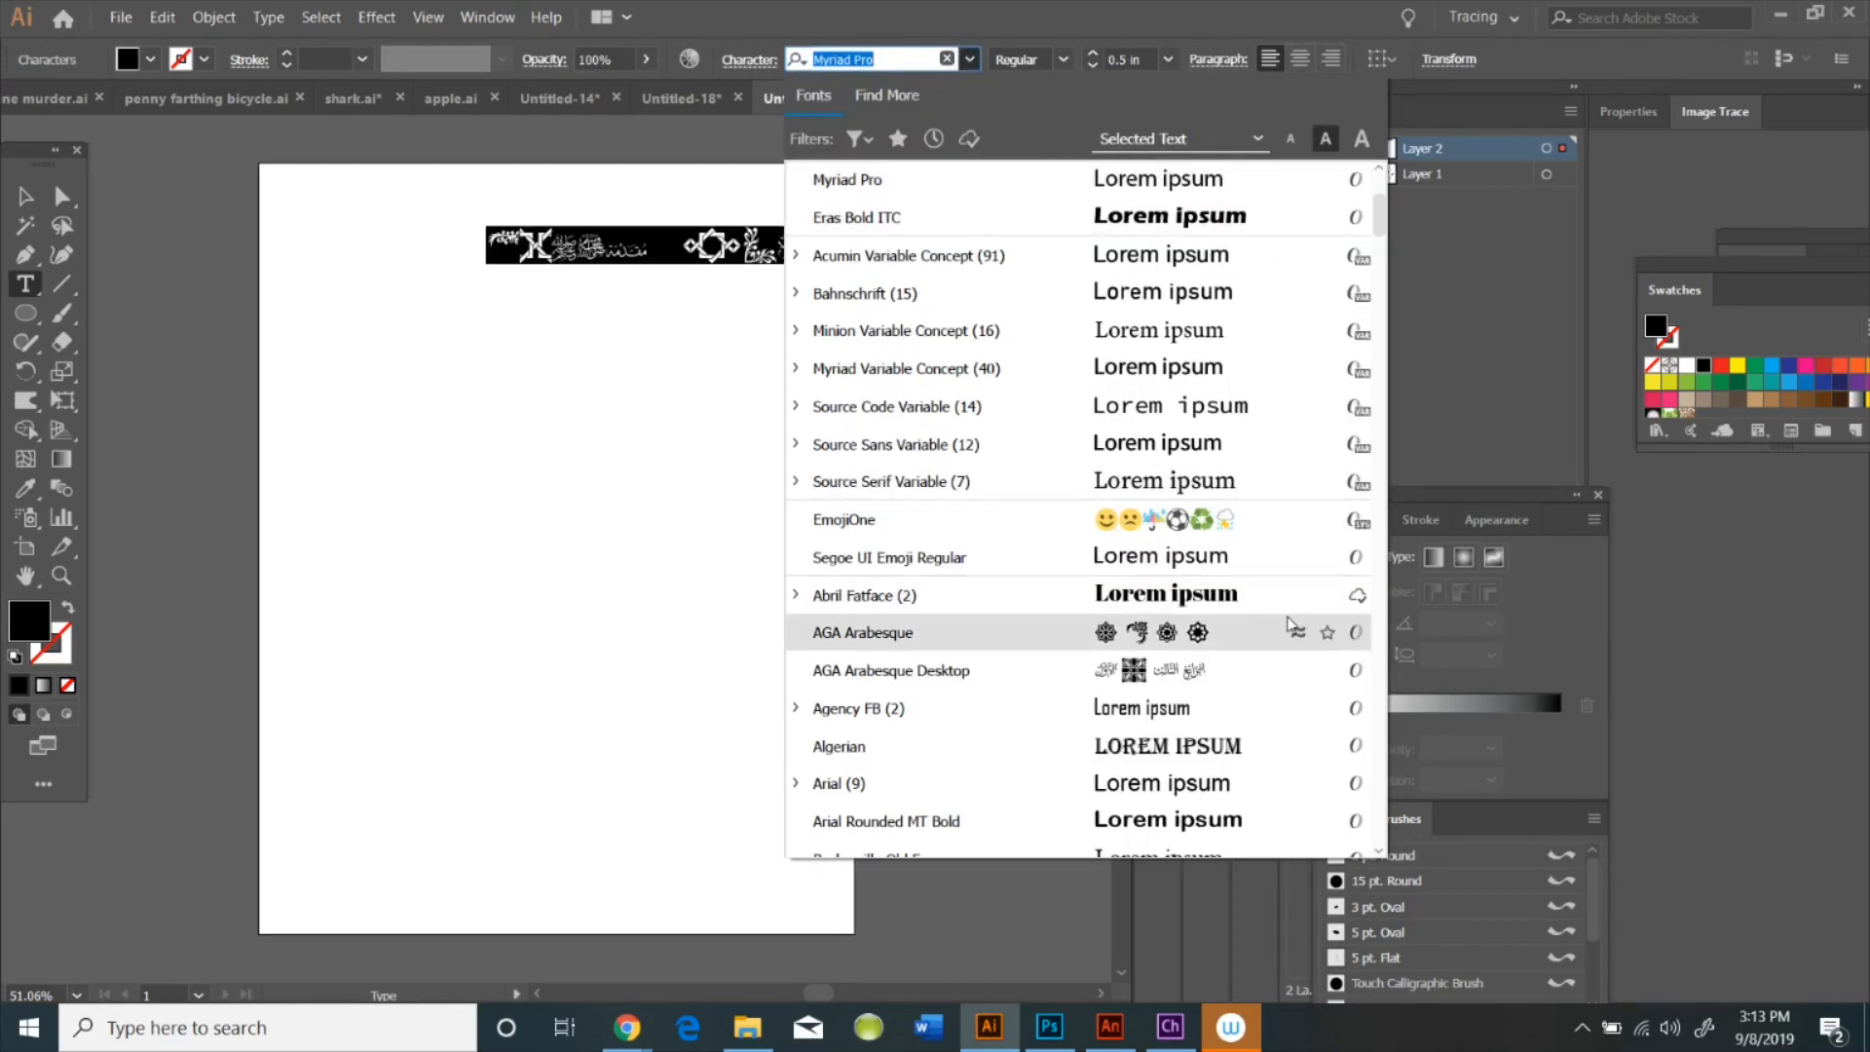
pyautogui.scroll(-4, 1266, 604)
pyautogui.scroll(-15, 1266, 604)
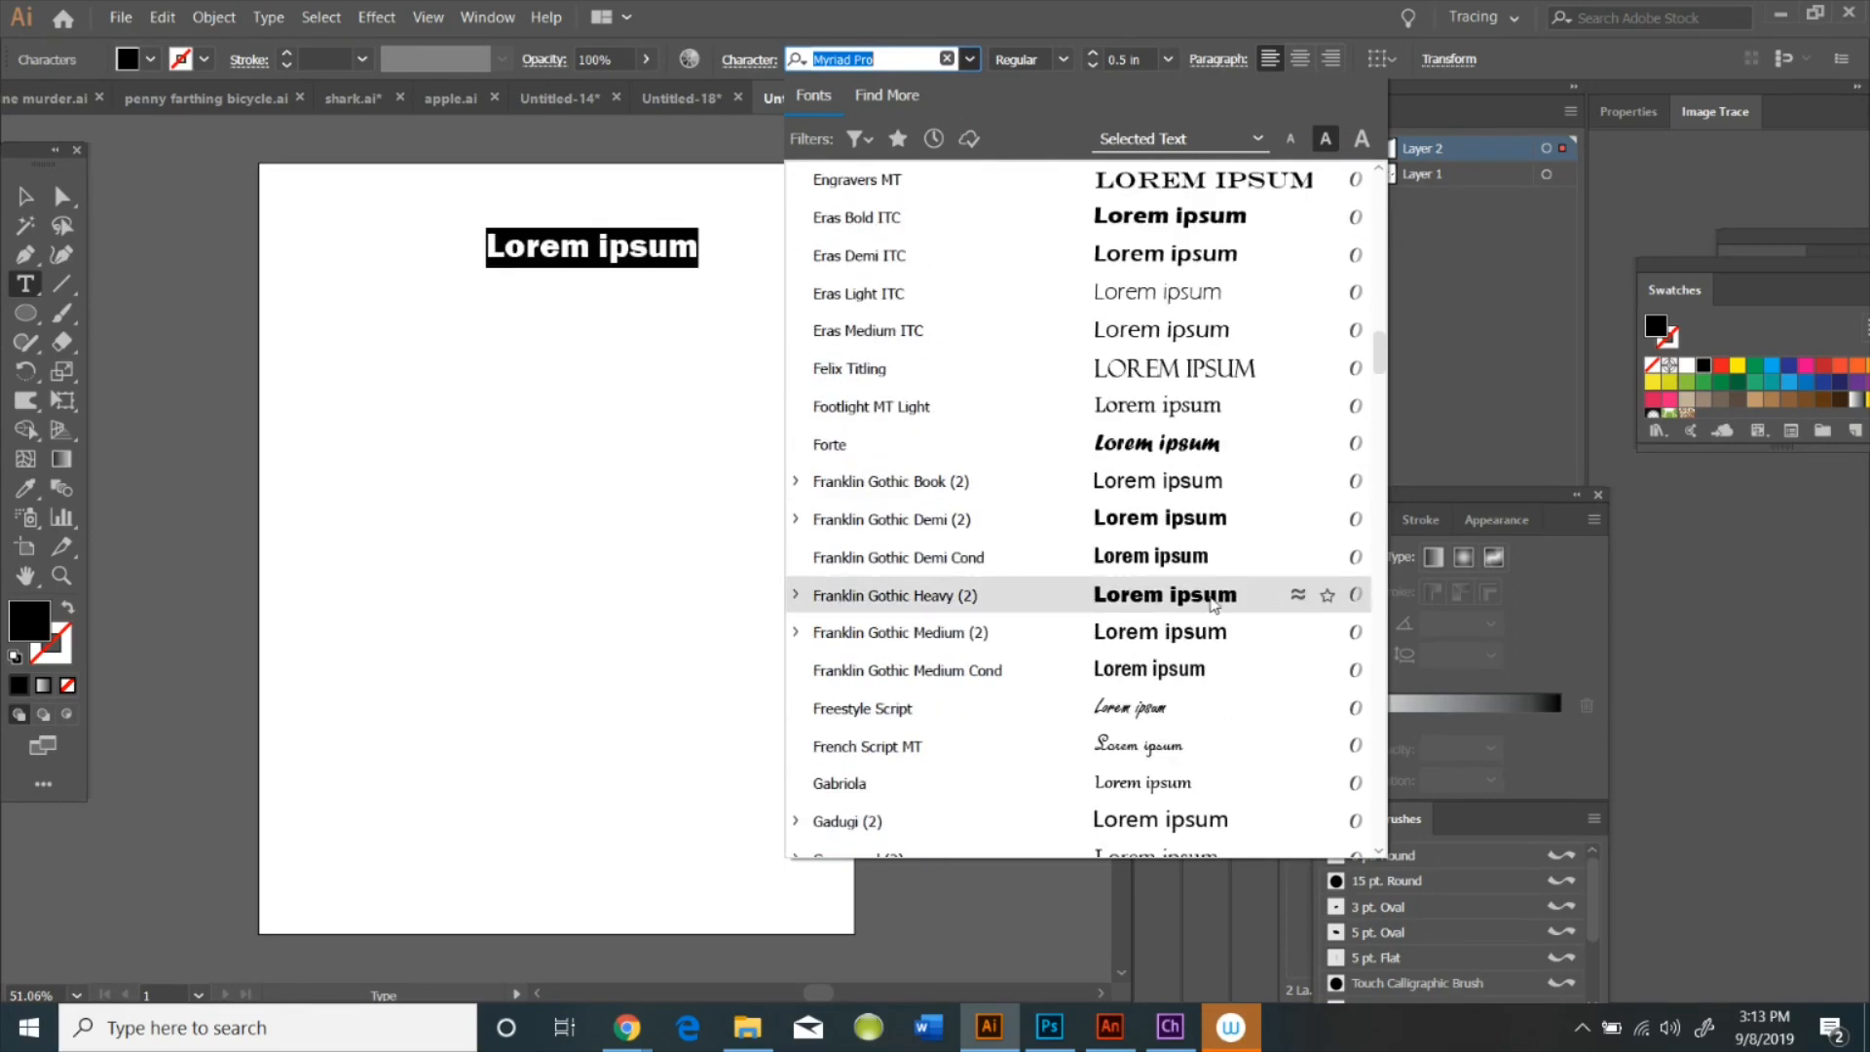
pyautogui.click(1190, 606)
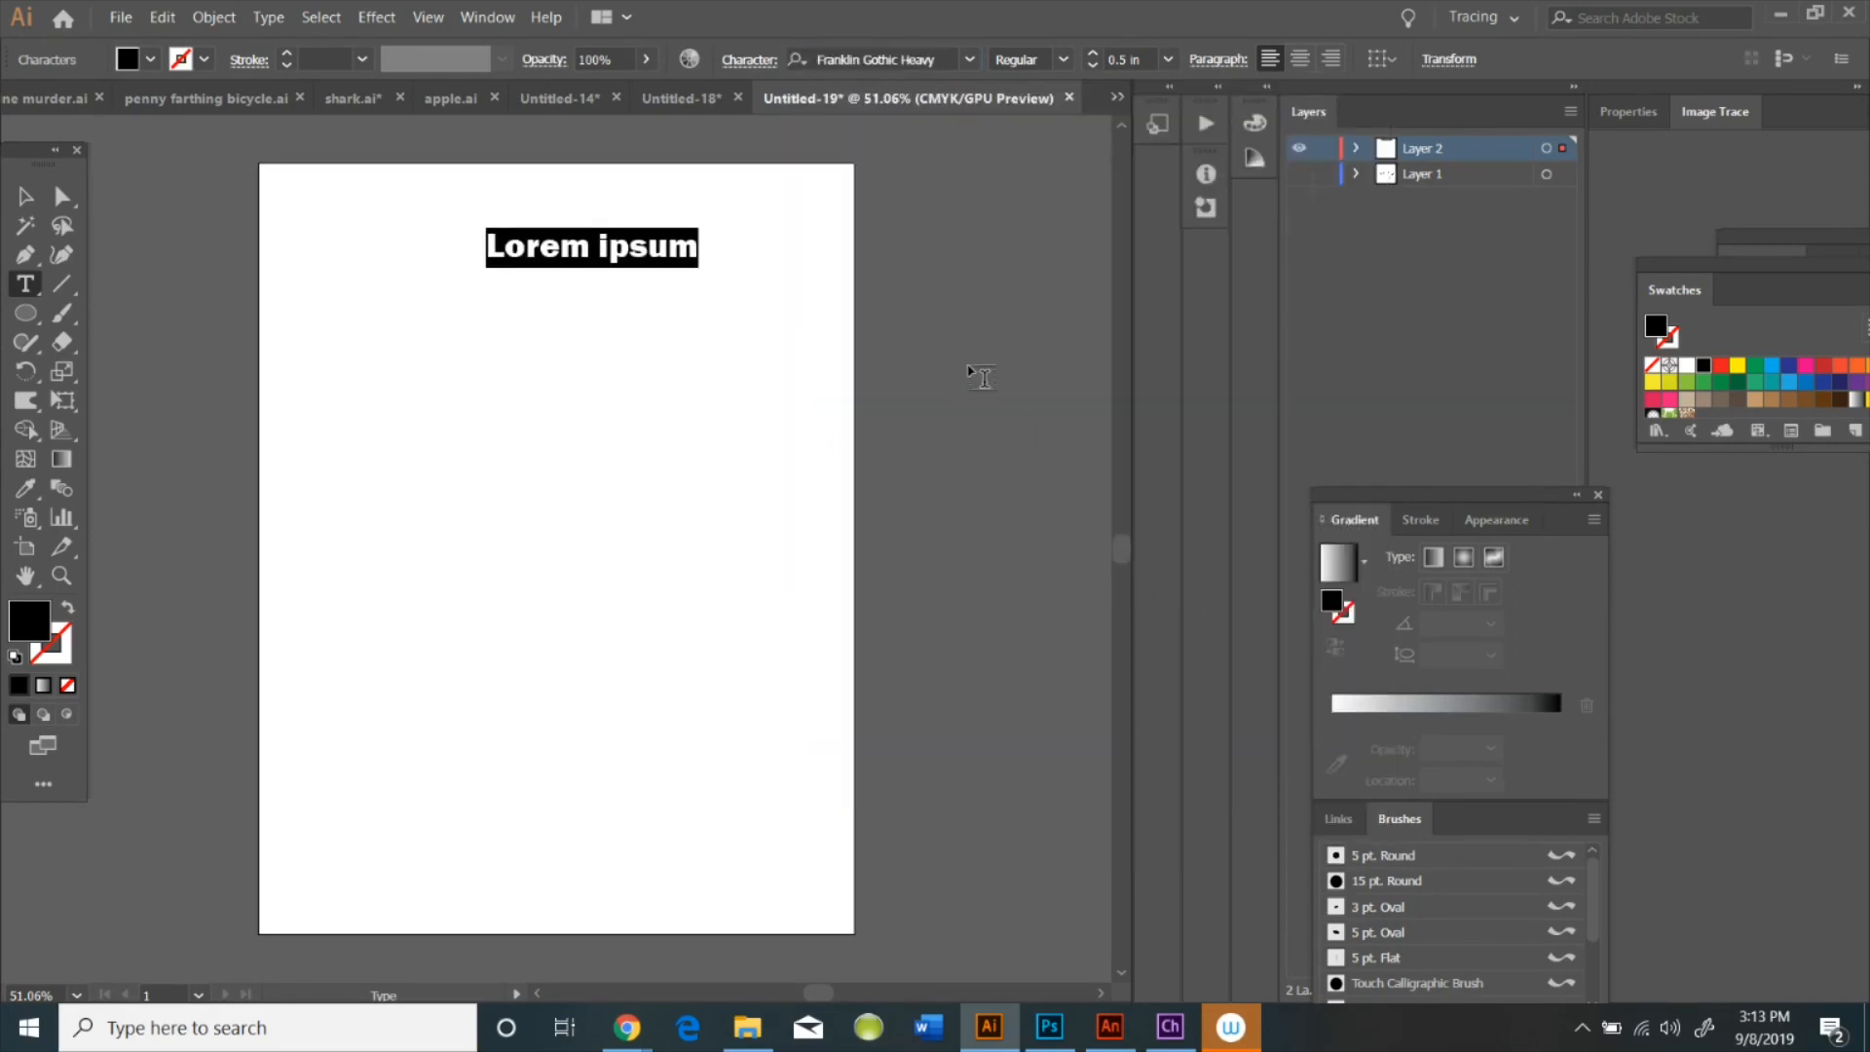
pyautogui.write('SHARK')
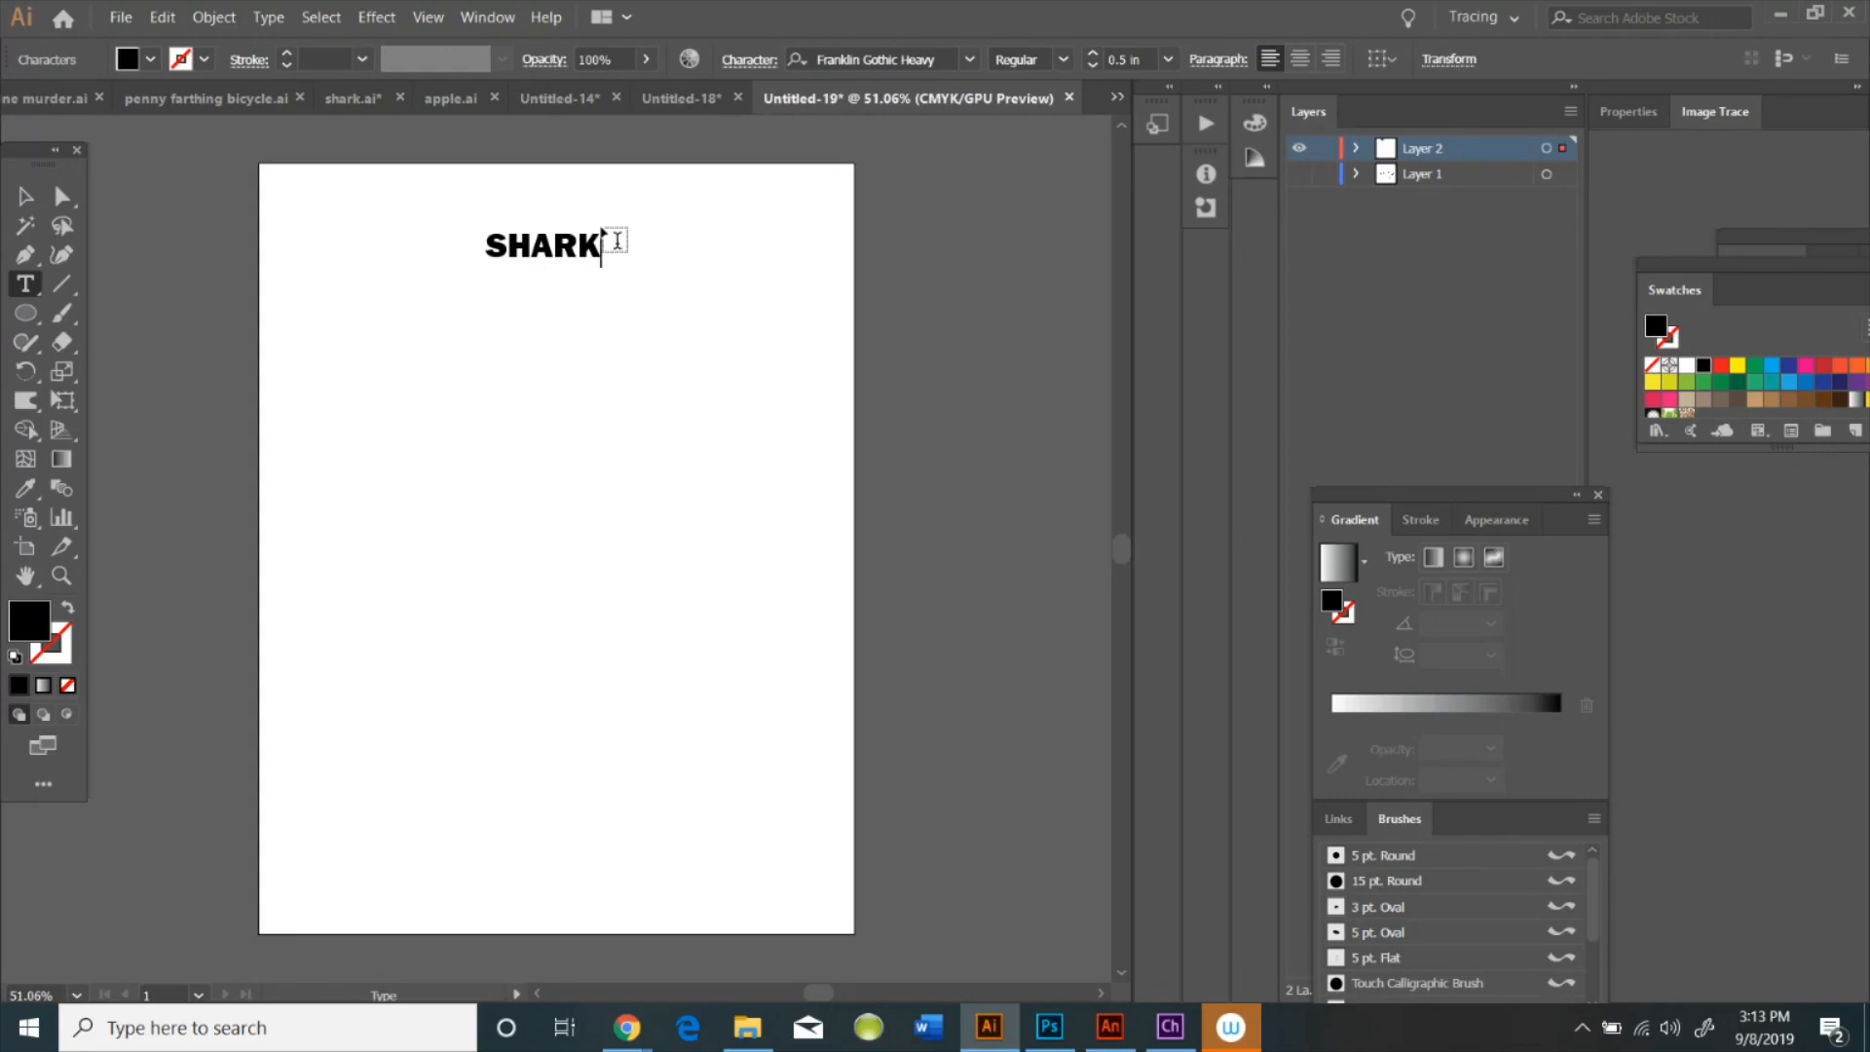
# Send the SHARK text to the back, behind the traced shark path, and finish editing the text
pyautogui.rightClick(596, 255)
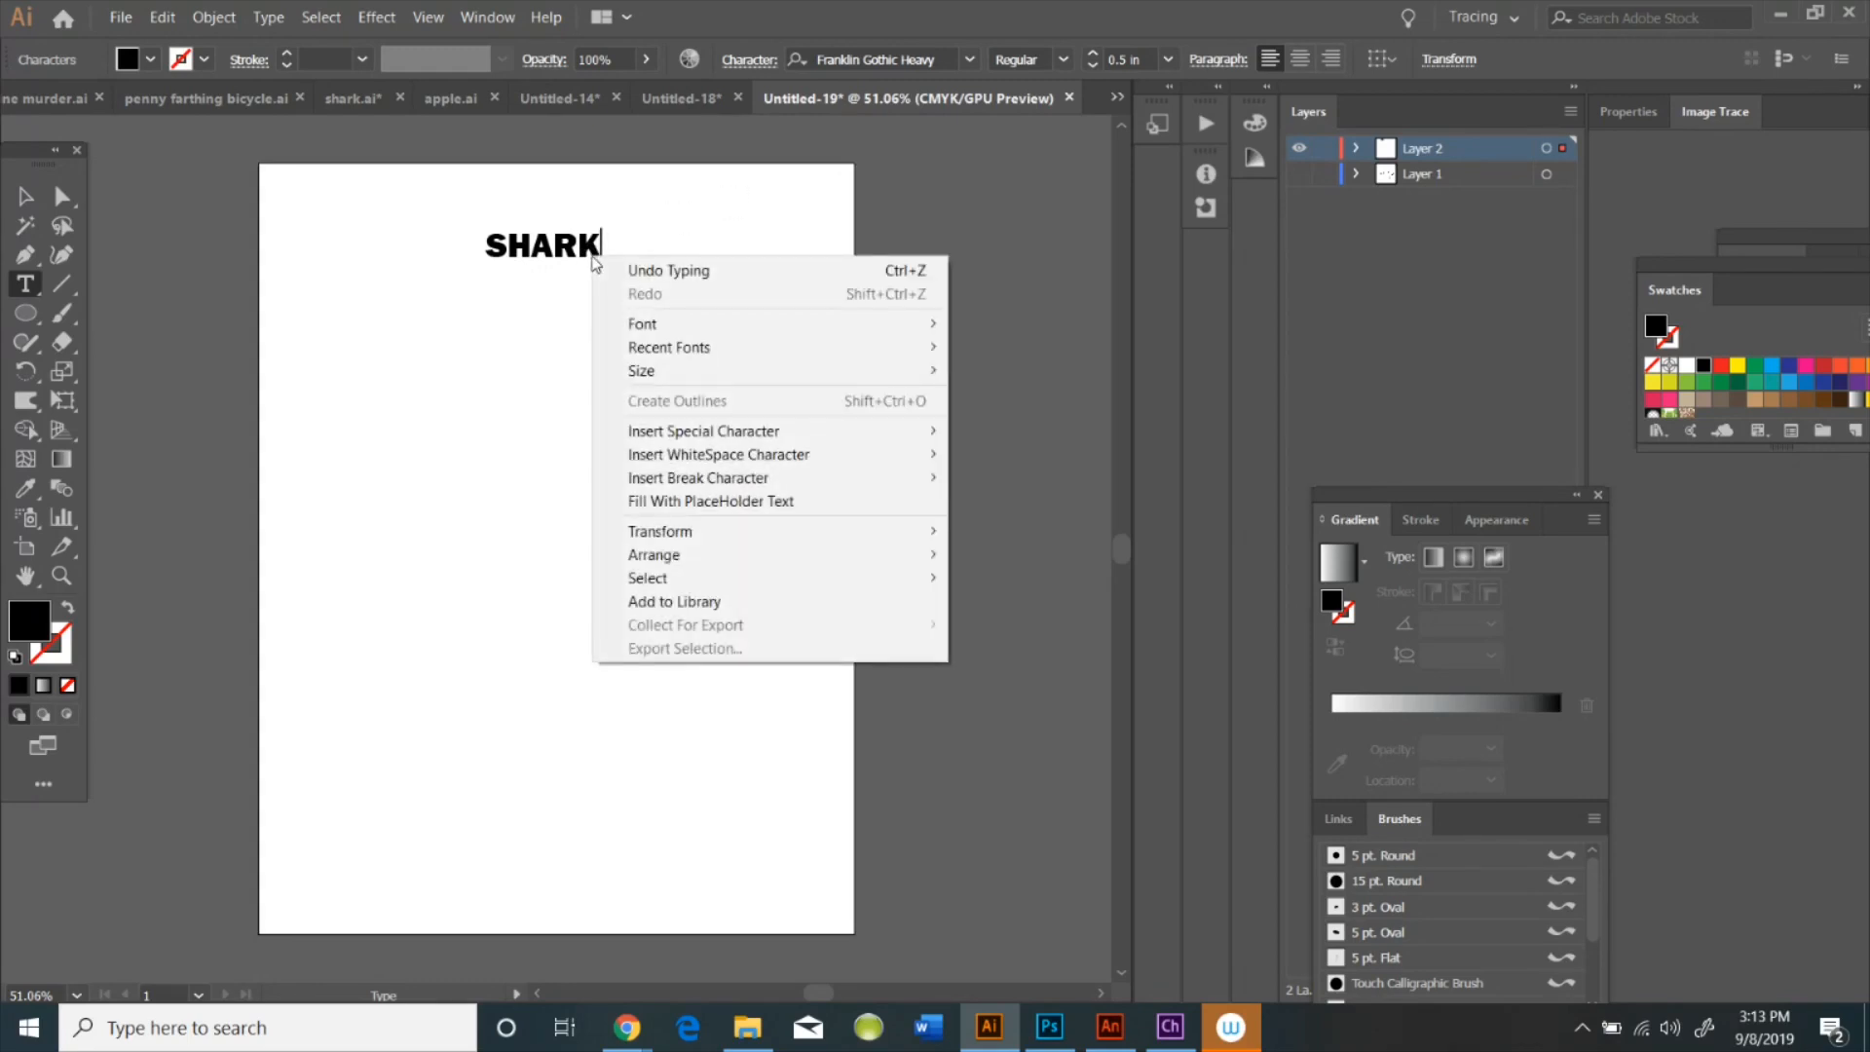
pyautogui.moveTo(860, 555)
pyautogui.click(1036, 627)
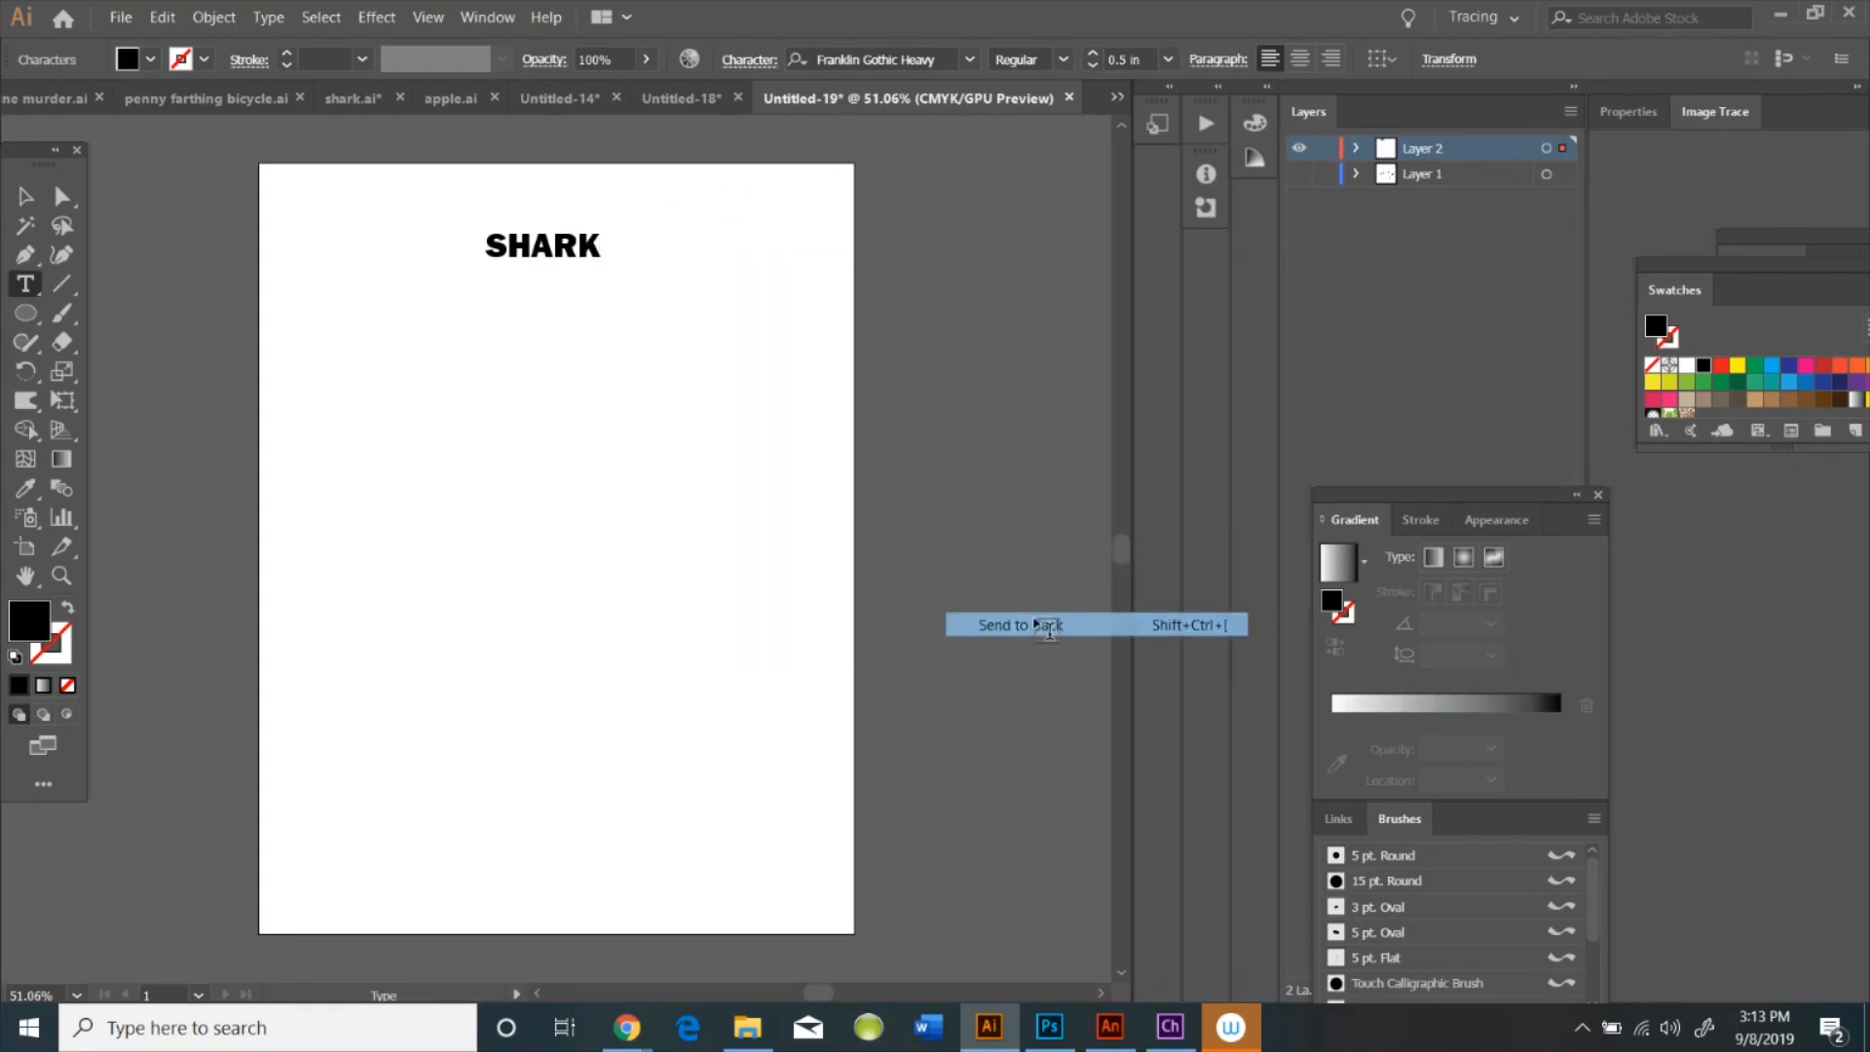
pyautogui.press('Escape')
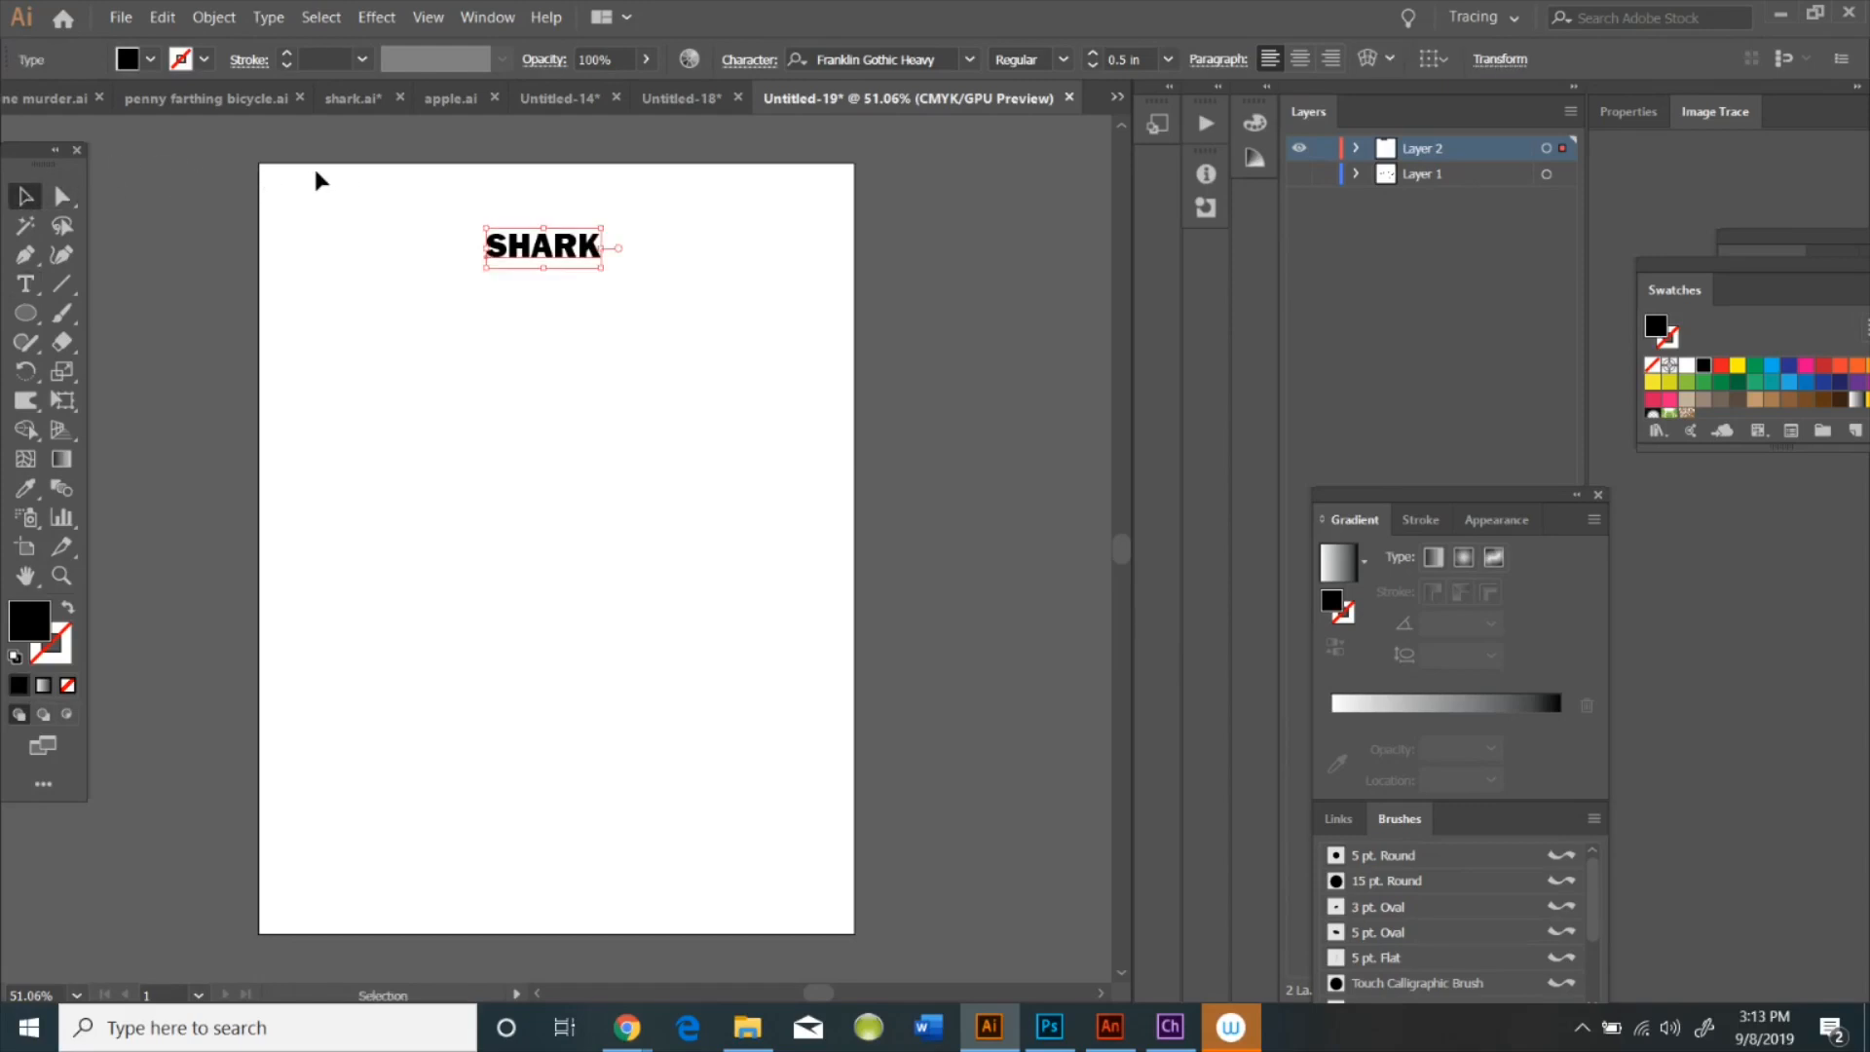
# Select the SHARK text and the traced path together and apply Envelope Distort using Make with Top Object
pyautogui.moveTo(294, 165); pyautogui.dragTo(829, 757)
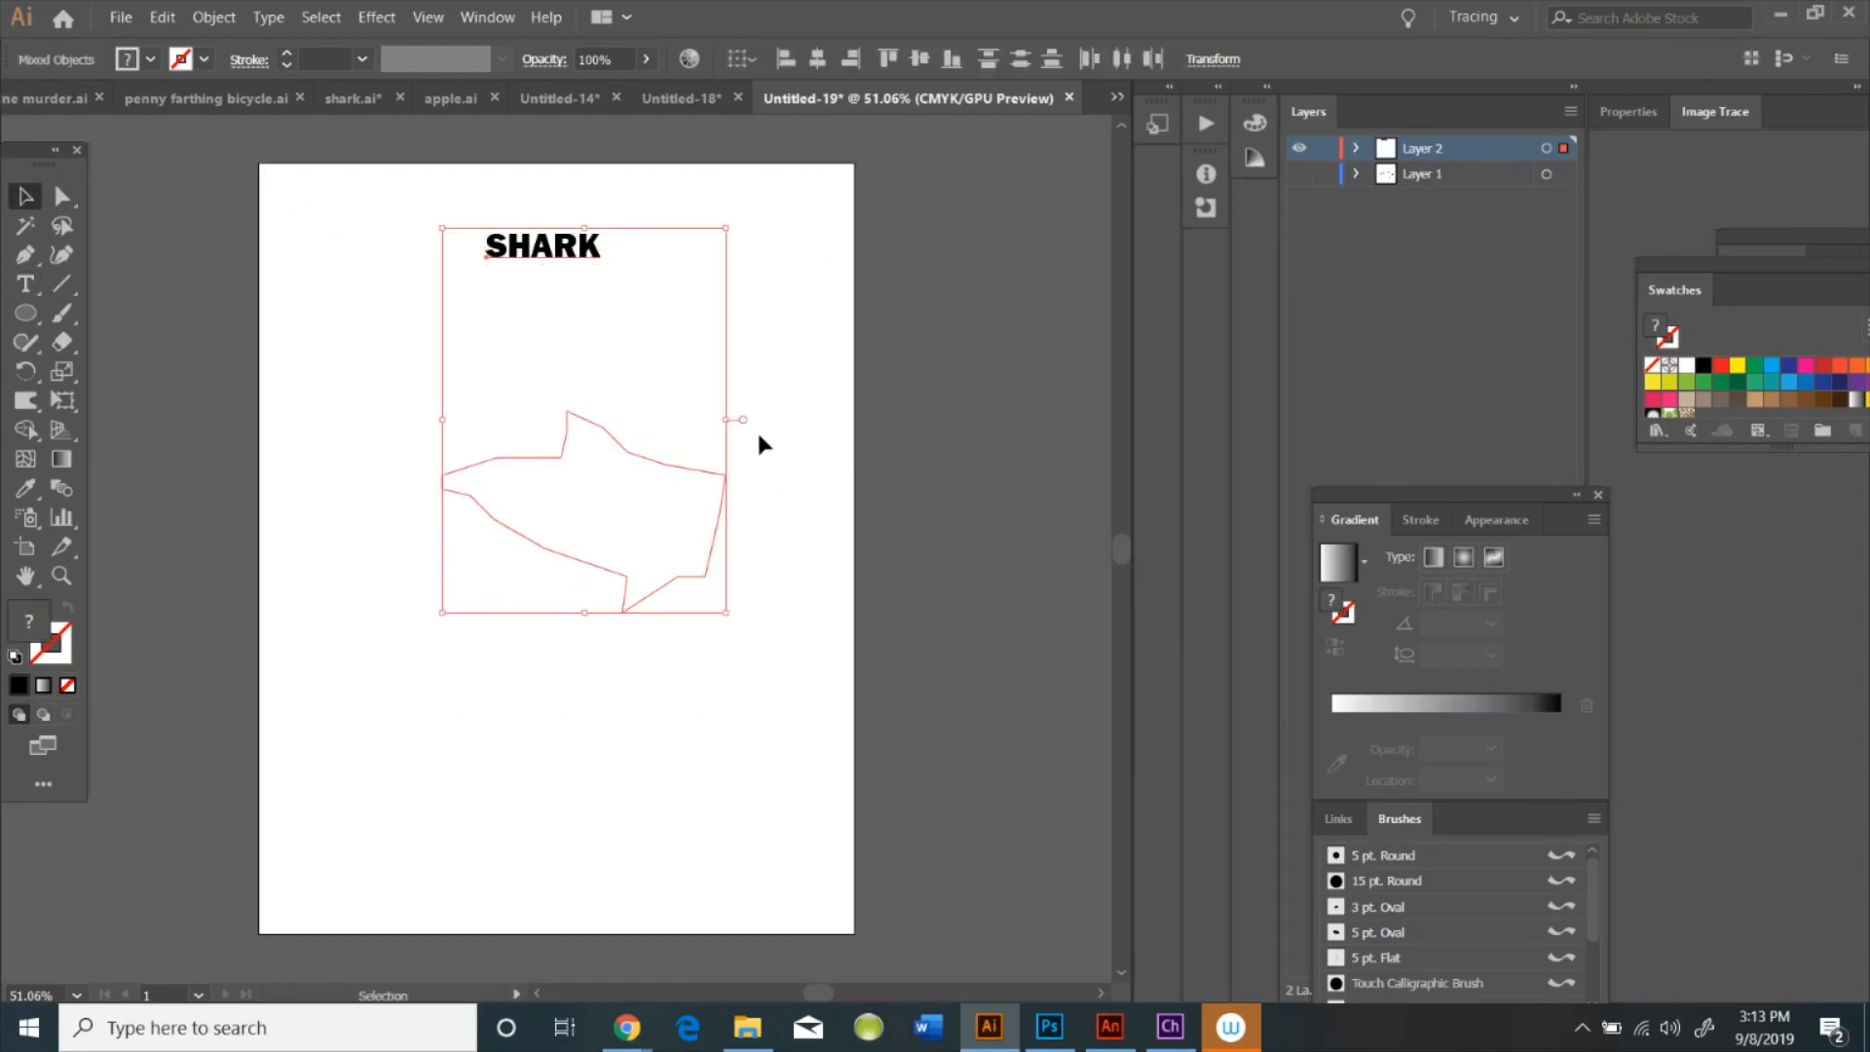
pyautogui.click(213, 18)
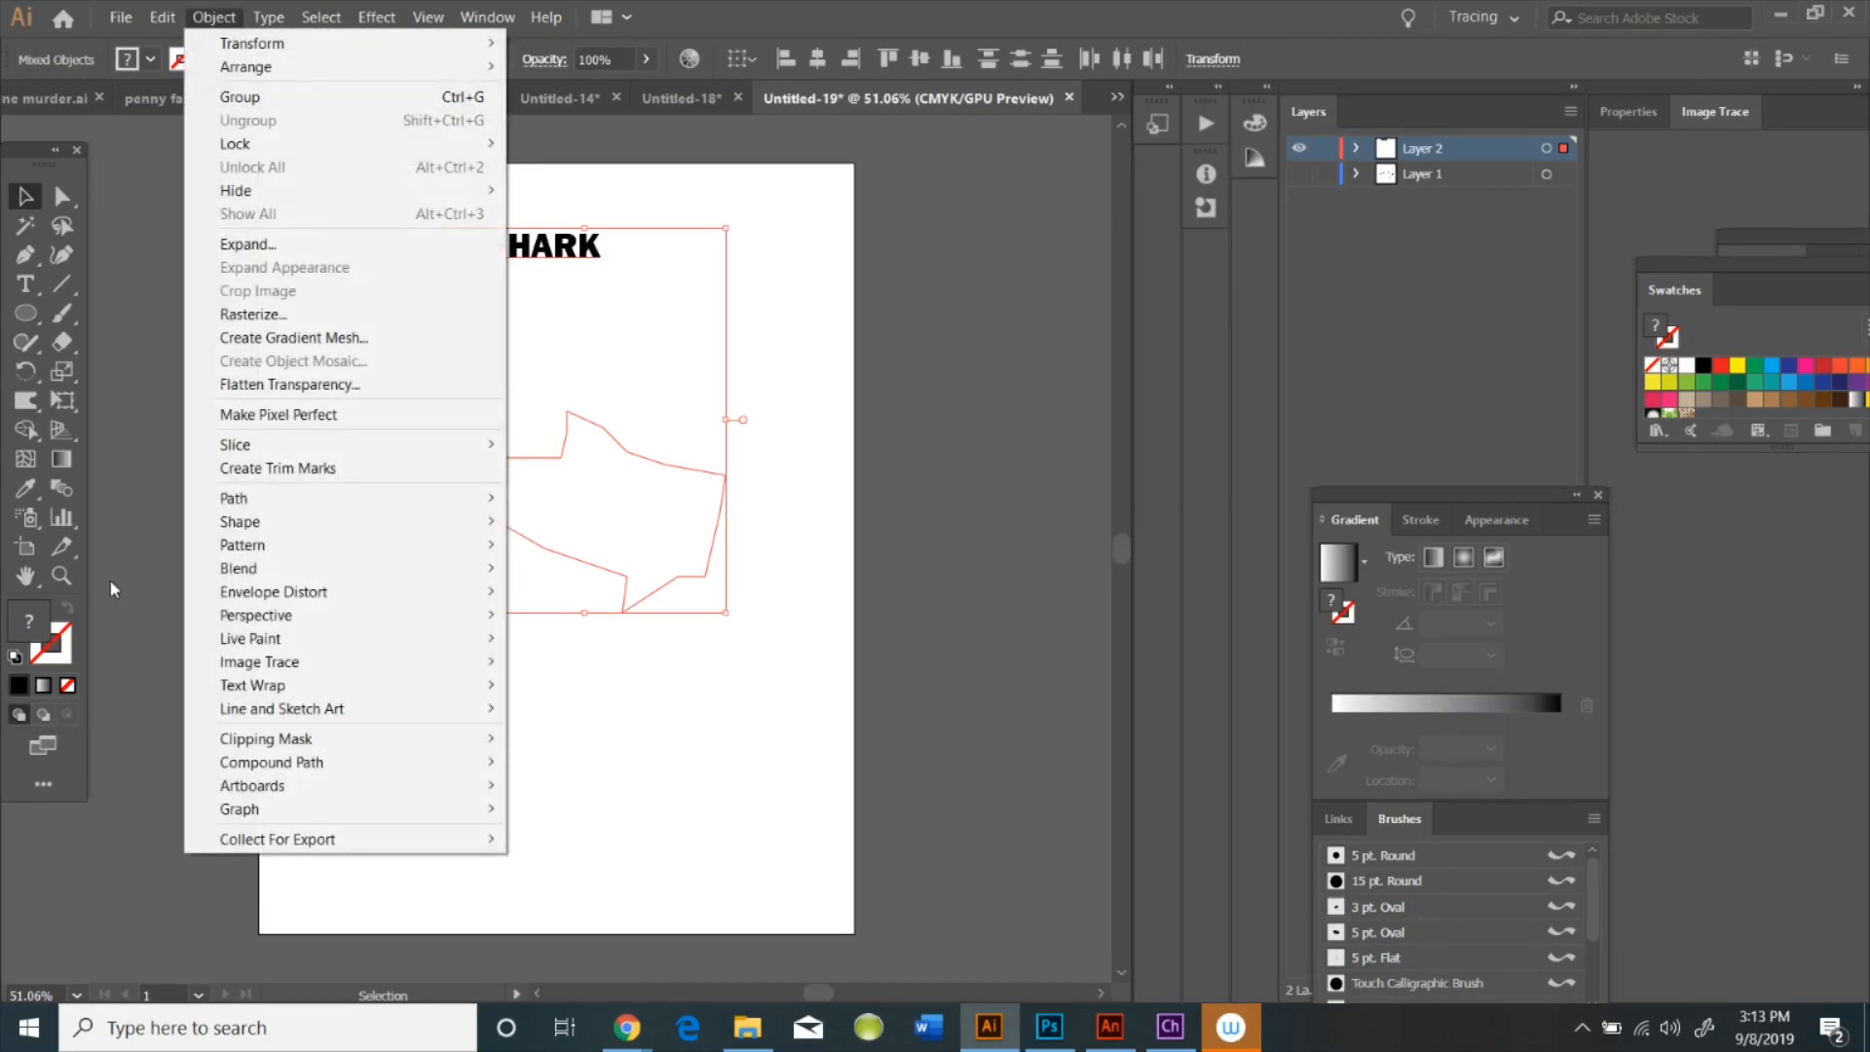
pyautogui.moveTo(468, 591)
pyautogui.click(654, 638)
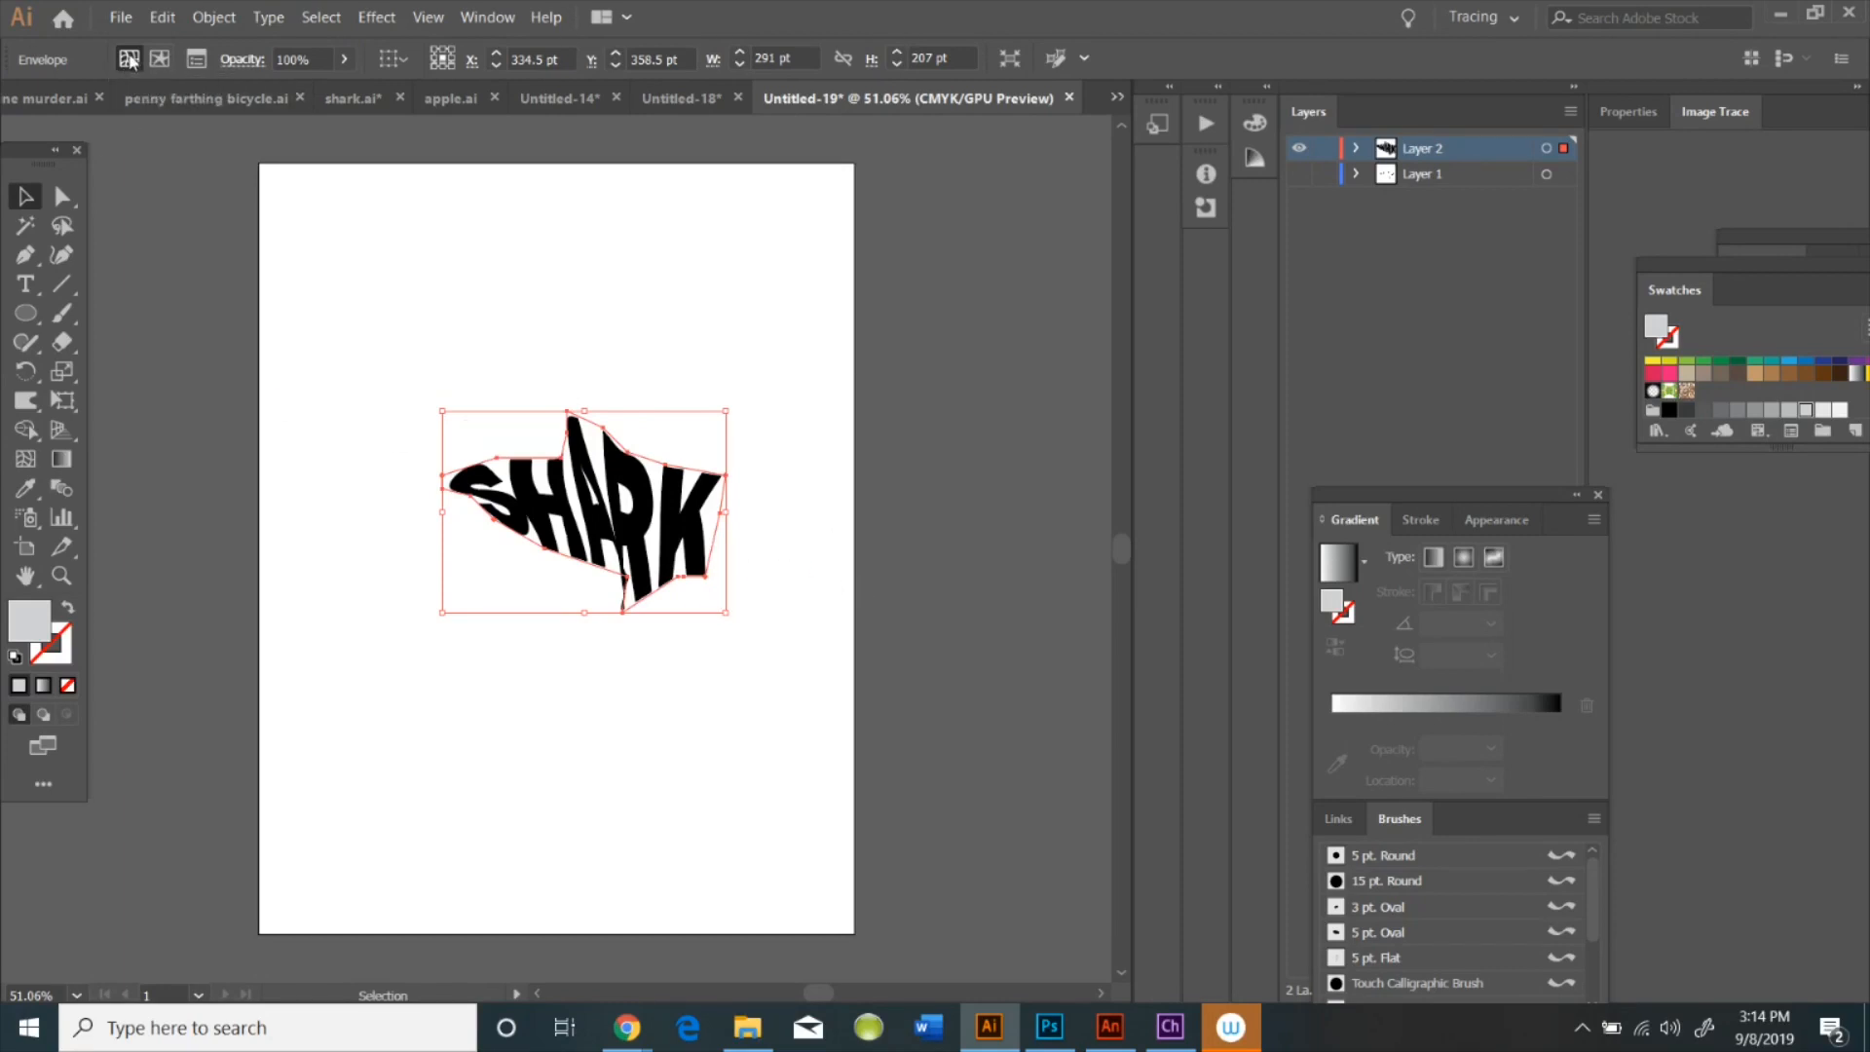
# Reshape the edges of the SHARK body lettering around the lower fin and in front of the dorsal fin with the Warp tool
pyautogui.hotkey('shift', 'r')
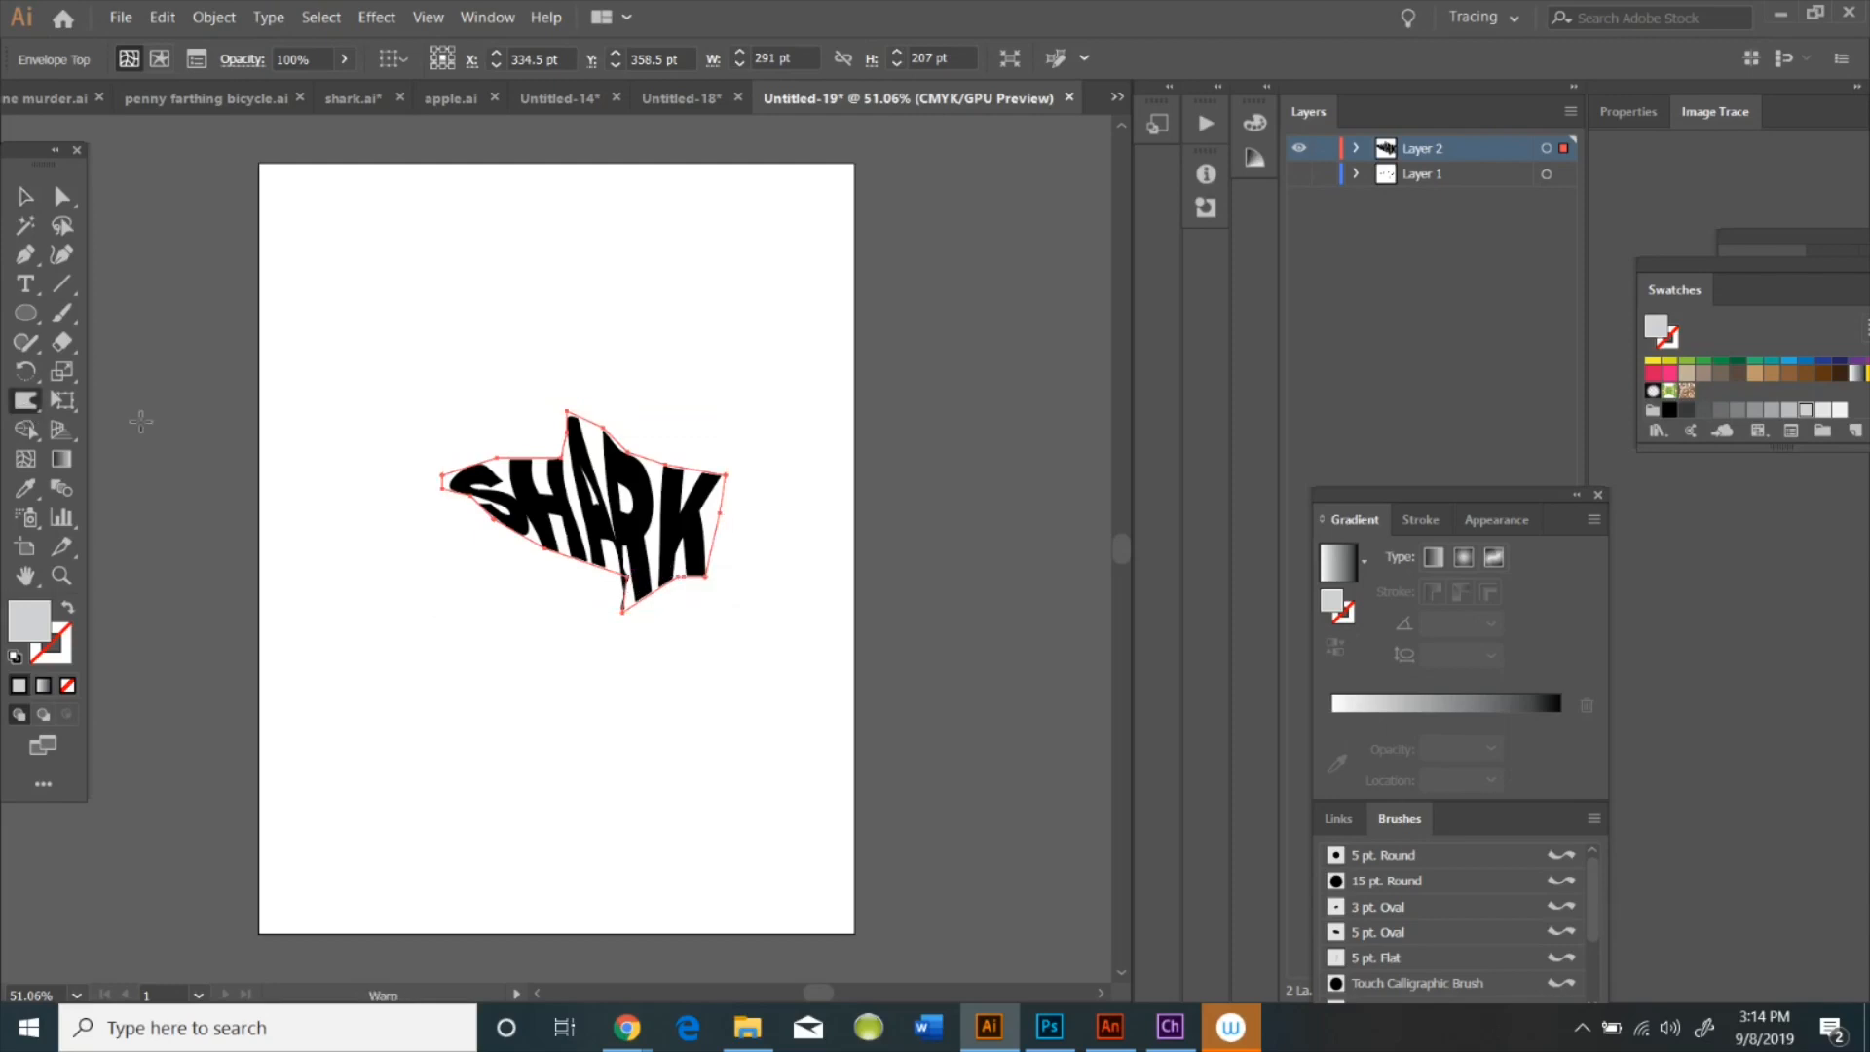
pyautogui.moveTo(637, 574); pyautogui.dragTo(559, 584)
pyautogui.moveTo(561, 457); pyautogui.dragTo(550, 450)
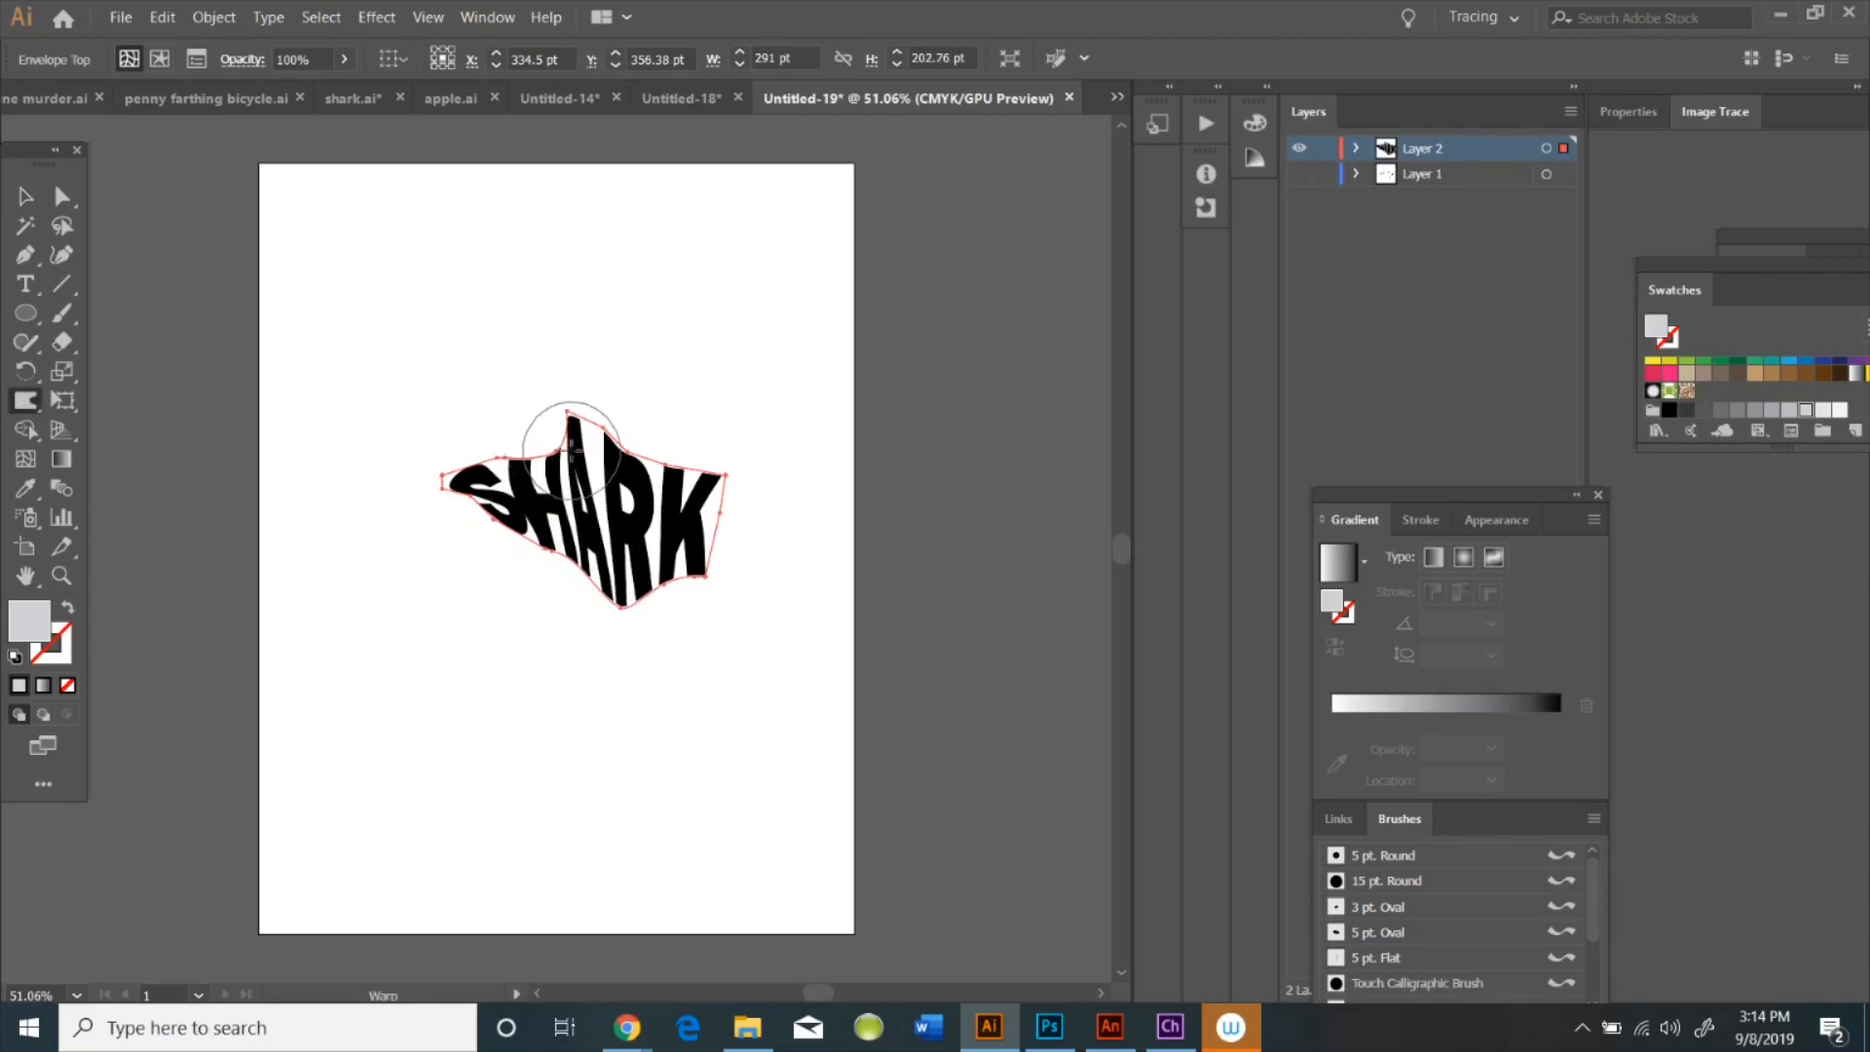
# Show the Layer 1 shark sketch as reference and pull the lettering's lower edge down into the belly fin with the Warp tool
pyautogui.click(1299, 176)
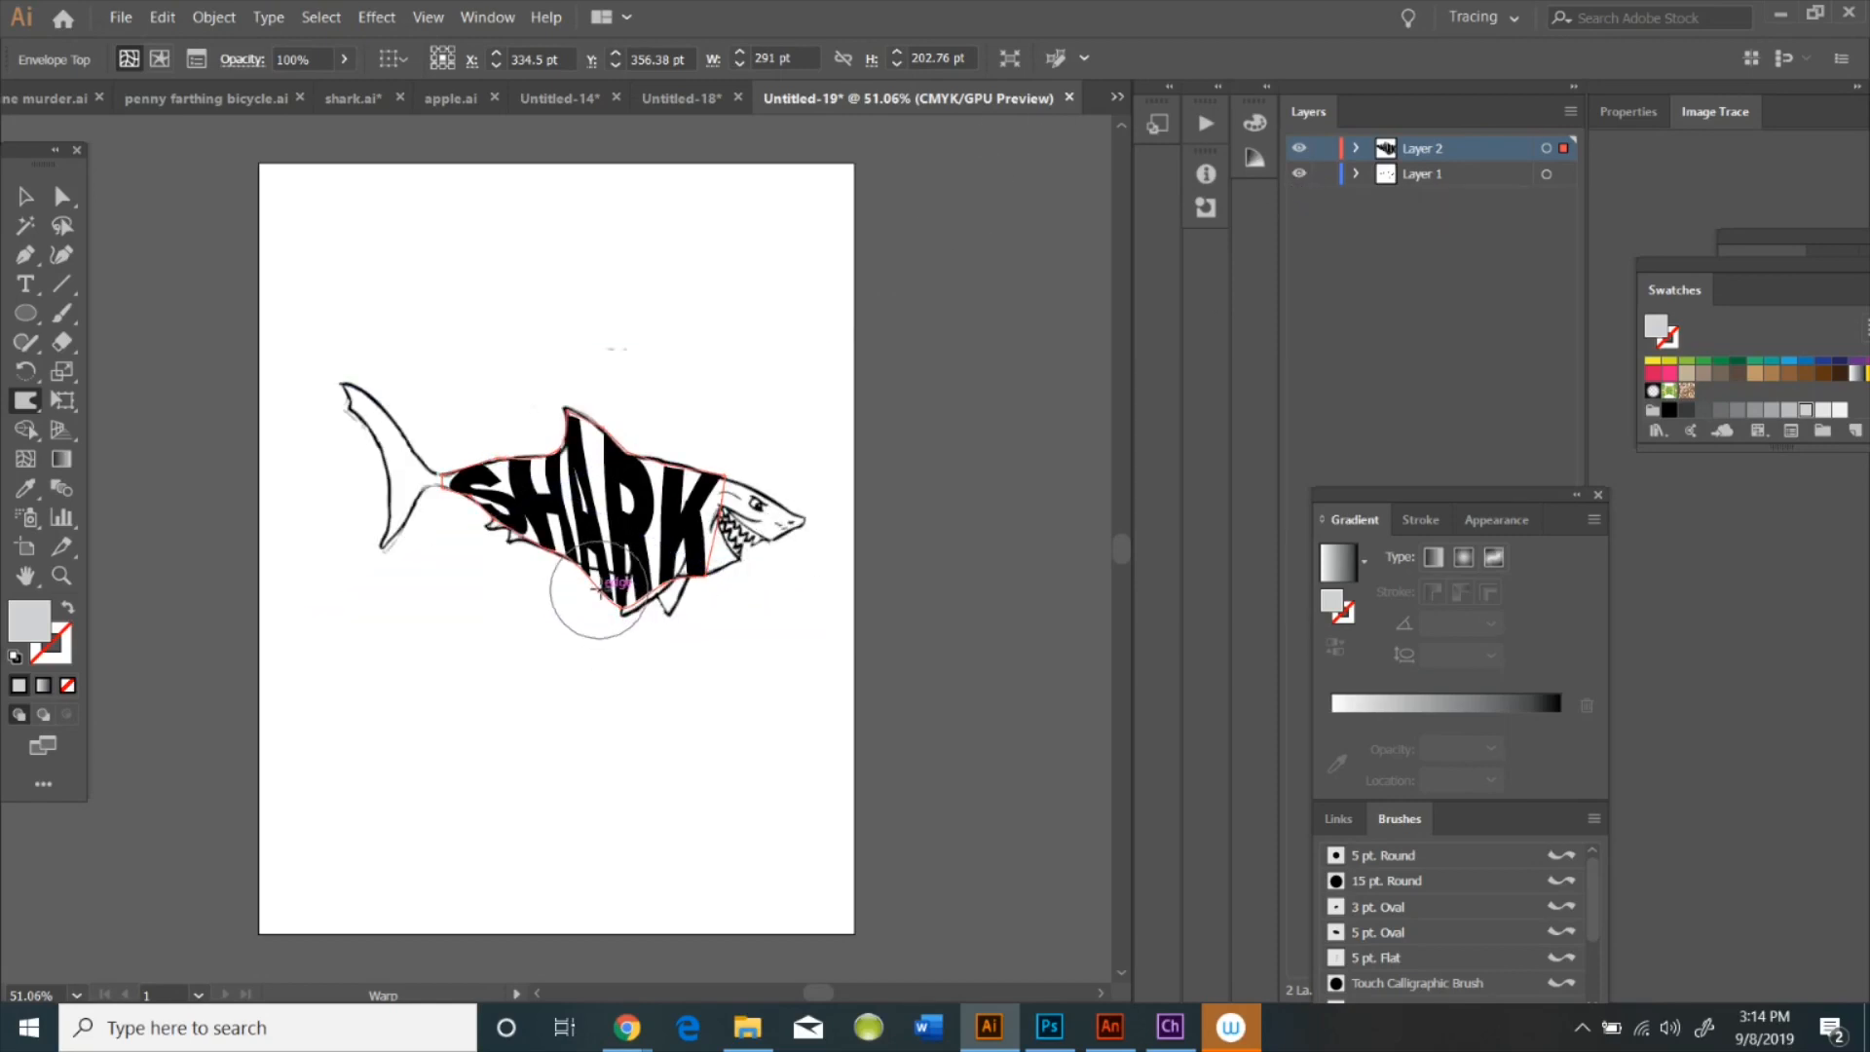
pyautogui.moveTo(598, 591)
pyautogui.mouseDown()
pyautogui.moveTo(636, 624)
pyautogui.moveTo(604, 583)
pyautogui.moveTo(638, 575)
pyautogui.moveTo(663, 629)
pyautogui.moveTo(623, 628)
pyautogui.mouseUp()
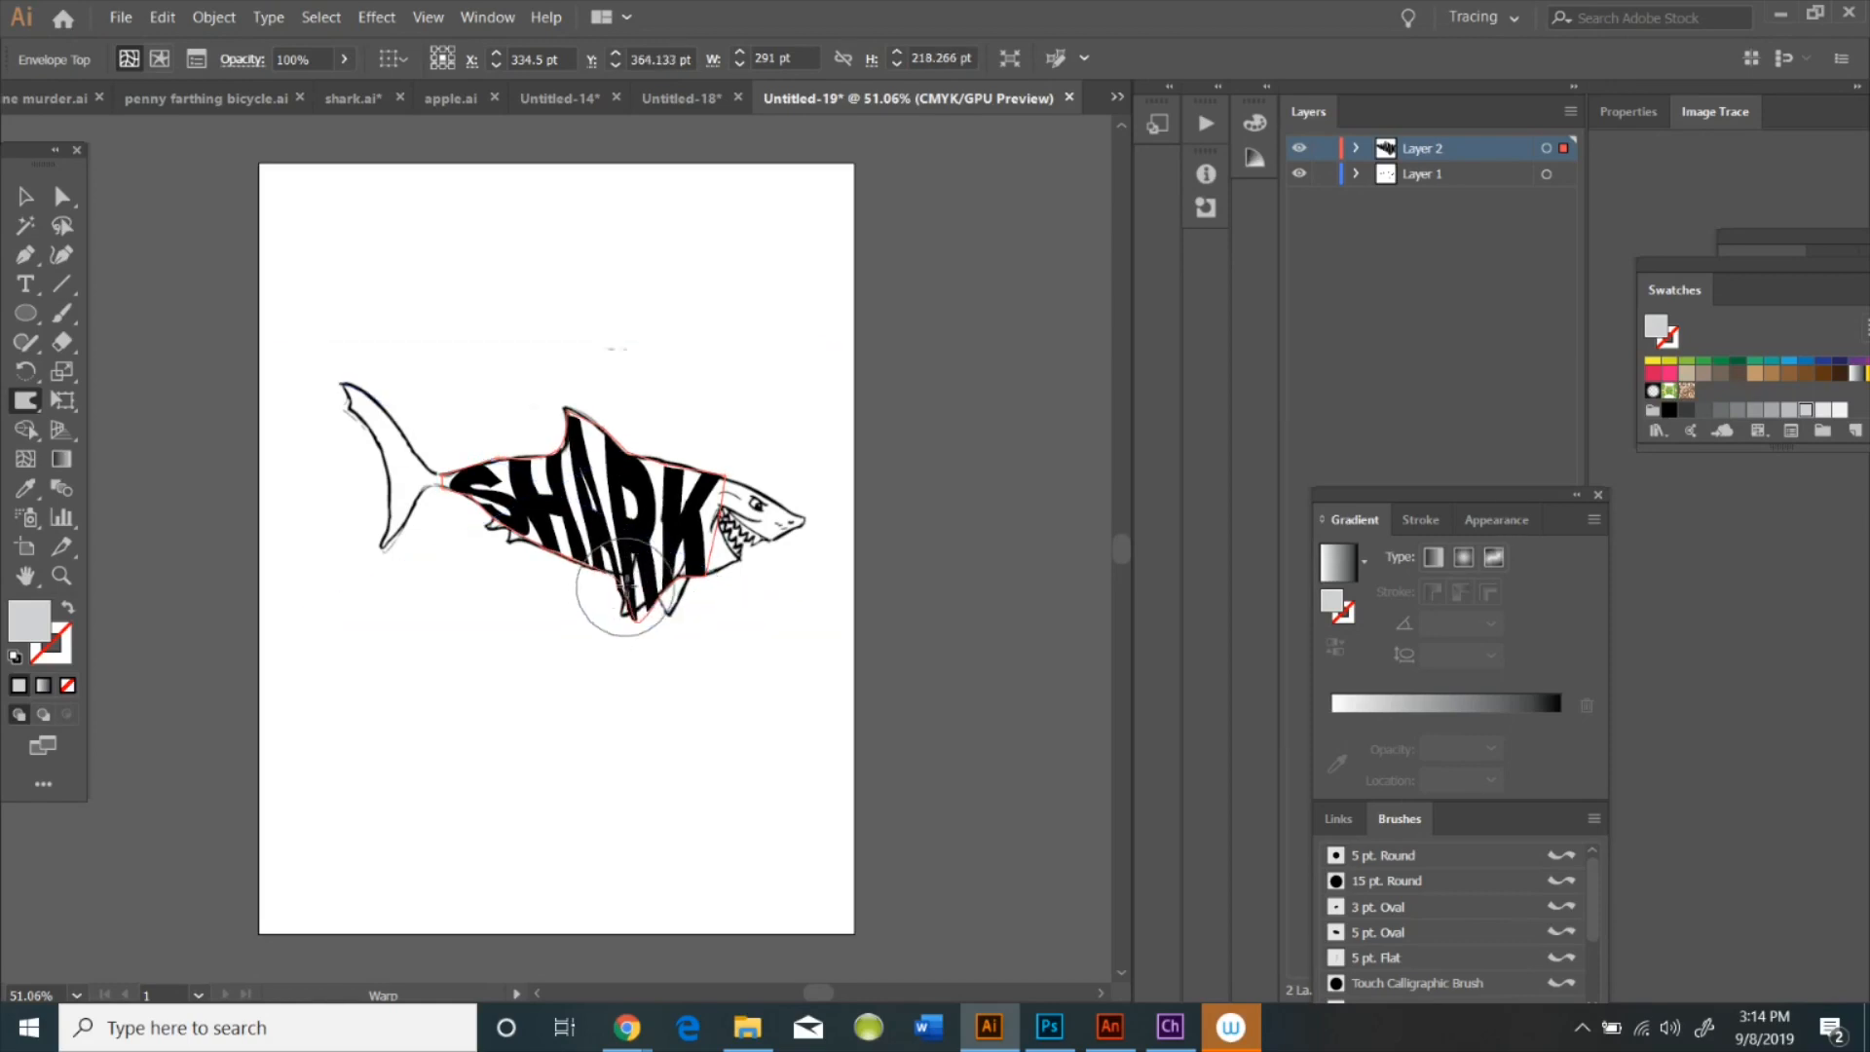
pyautogui.click(1299, 173)
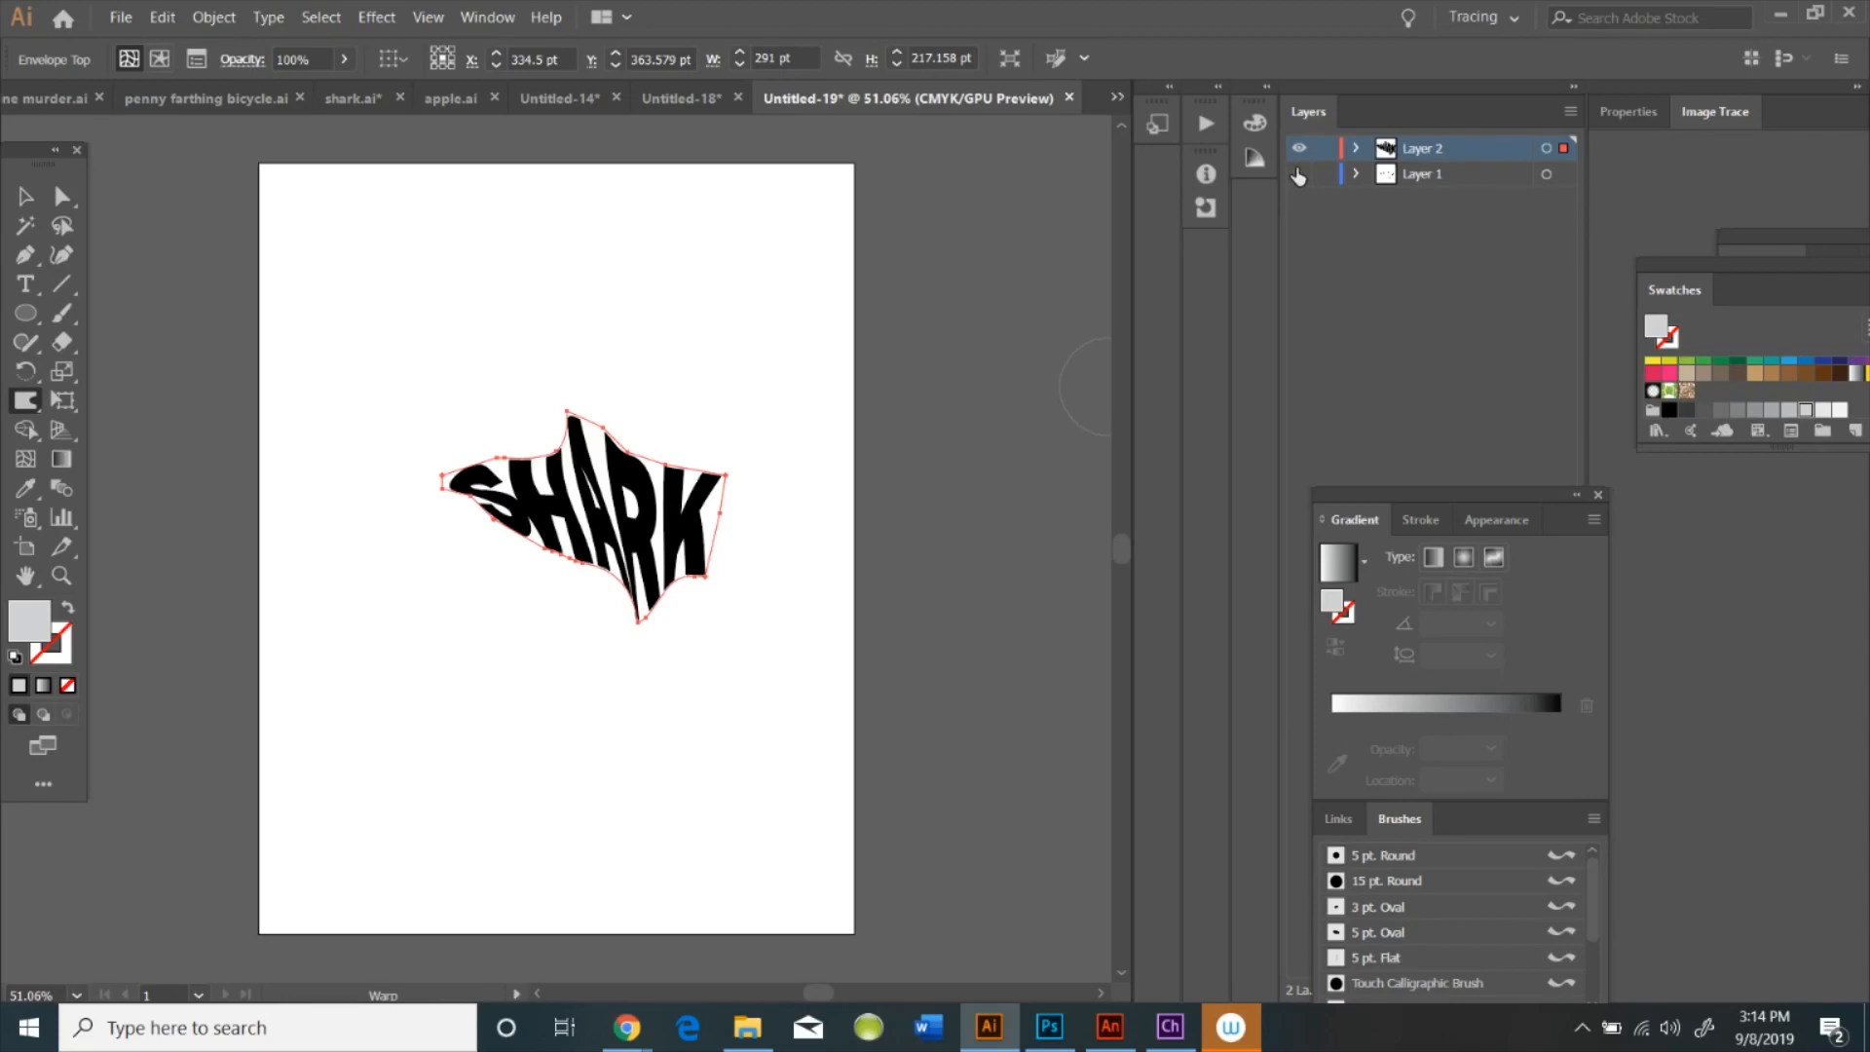
pyautogui.click(1299, 173)
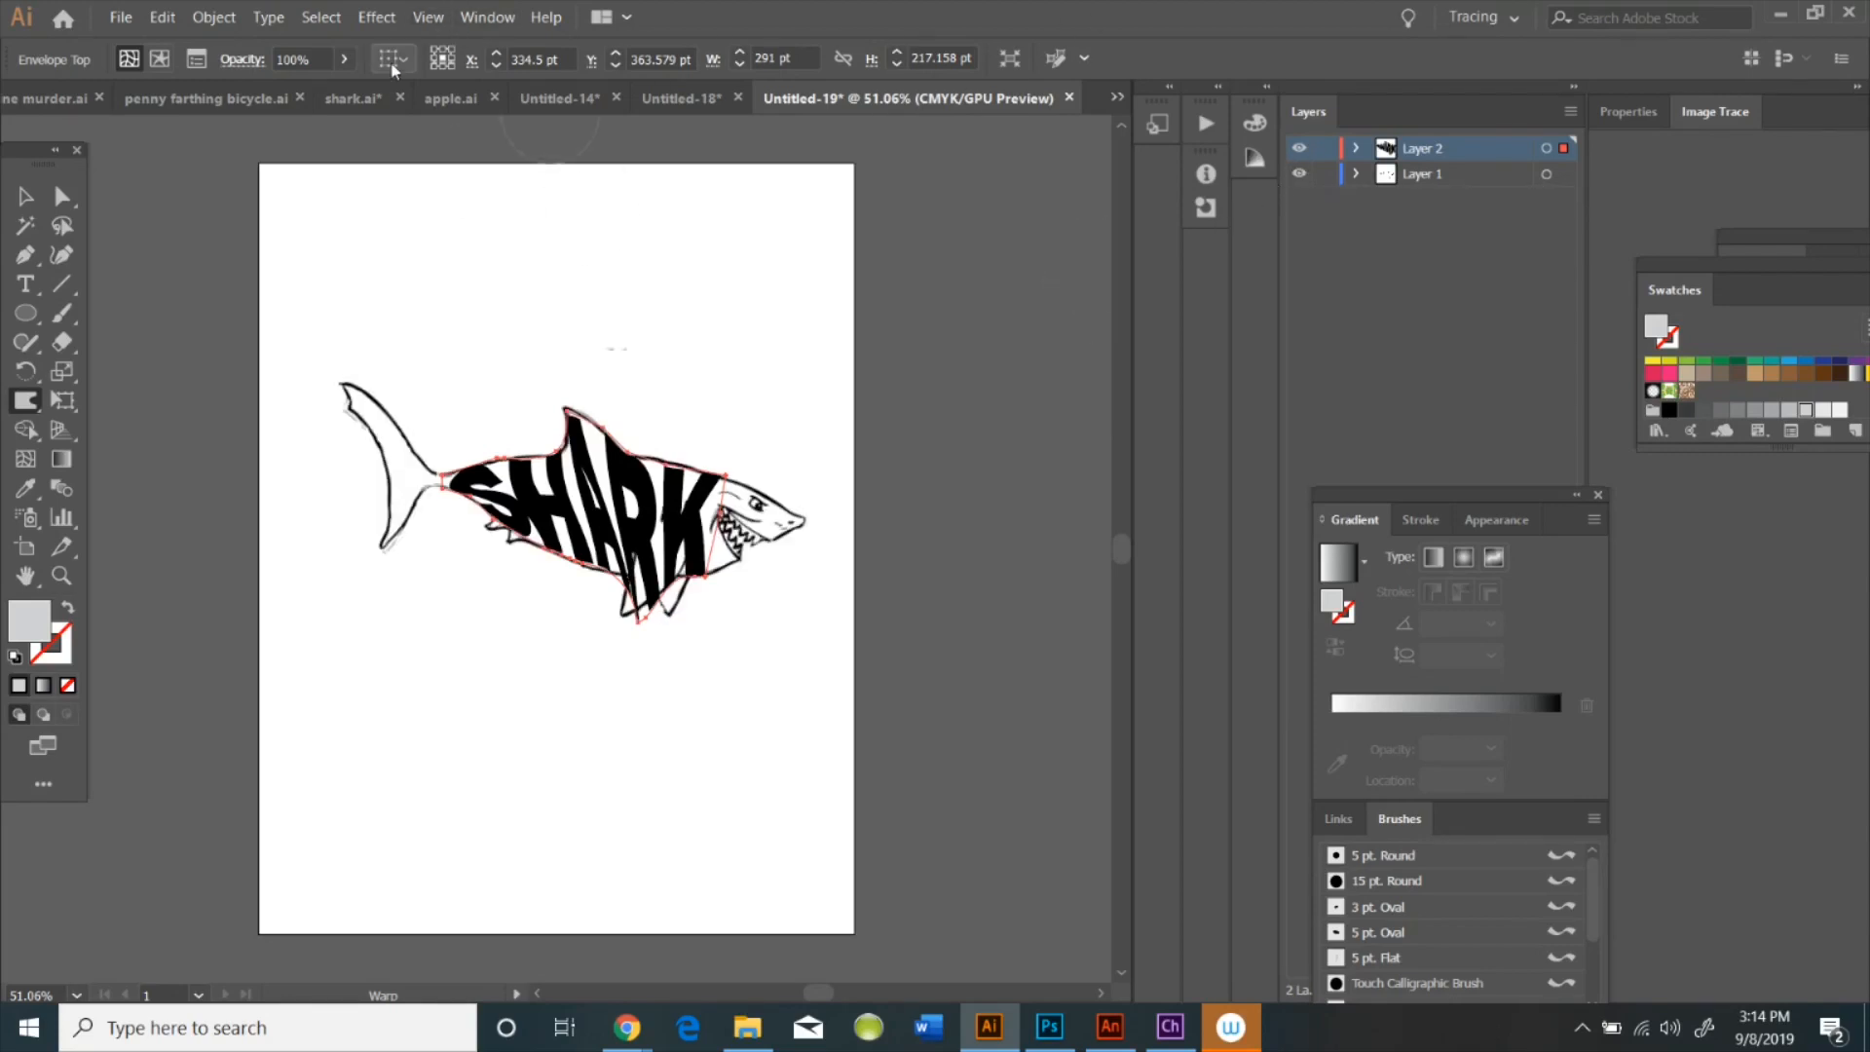
# Create a new layer with the default options above the body lettering layer for the shark's tail
pyautogui.click(1571, 112)
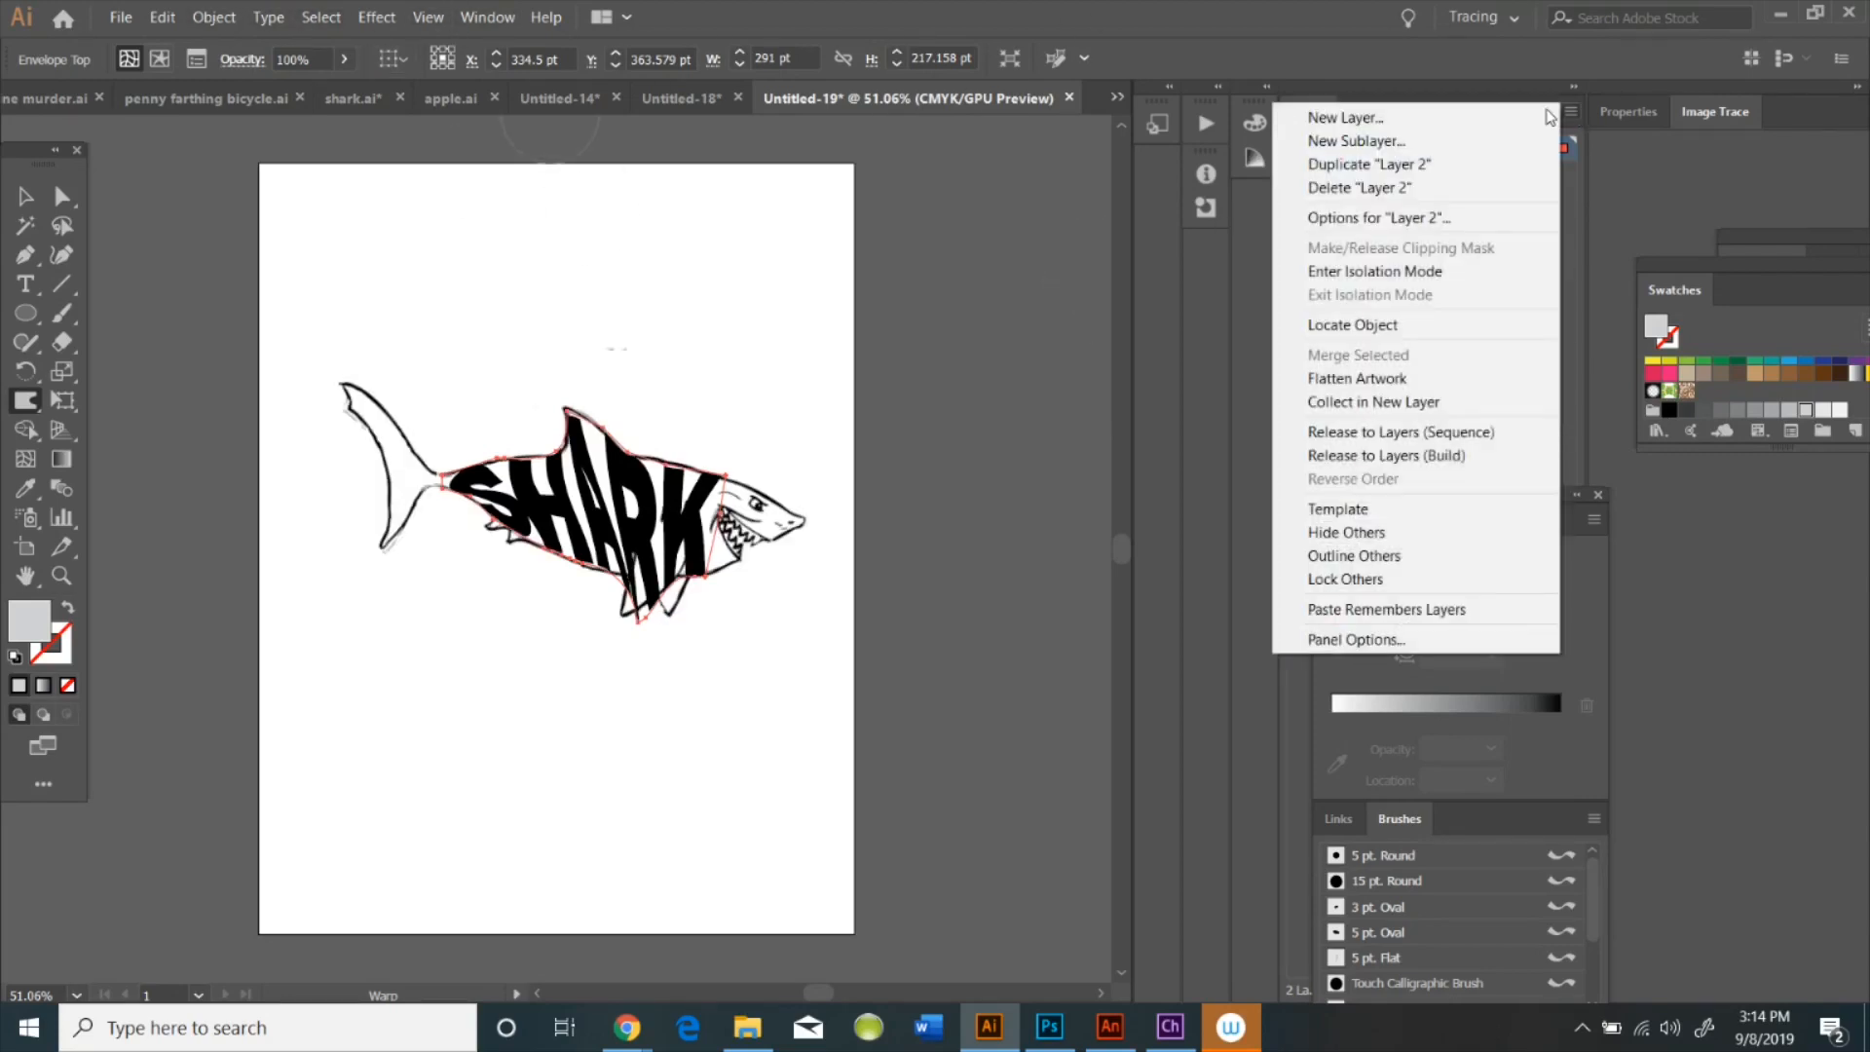
pyautogui.click(1480, 116)
pyautogui.click(892, 588)
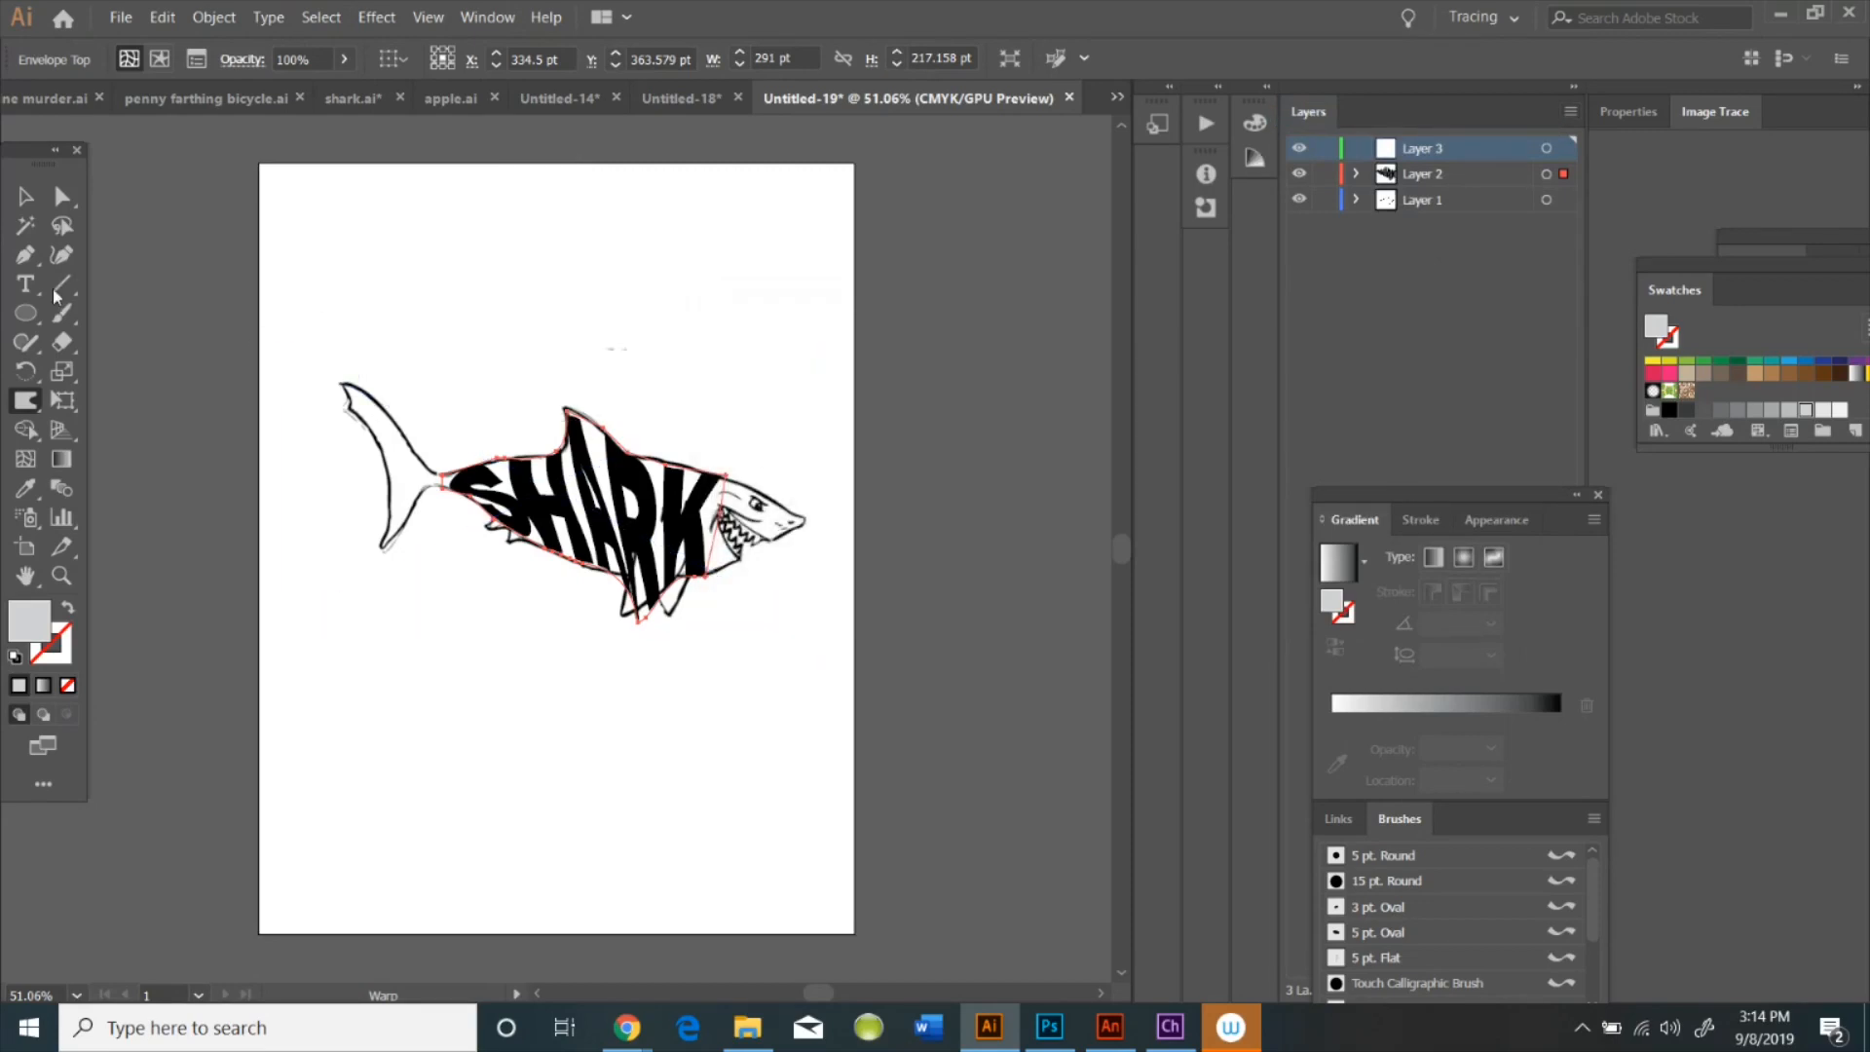
# Trace the shark's tail fin as a closed path with the Pen tool and set its fill to none
pyautogui.click(24, 257)
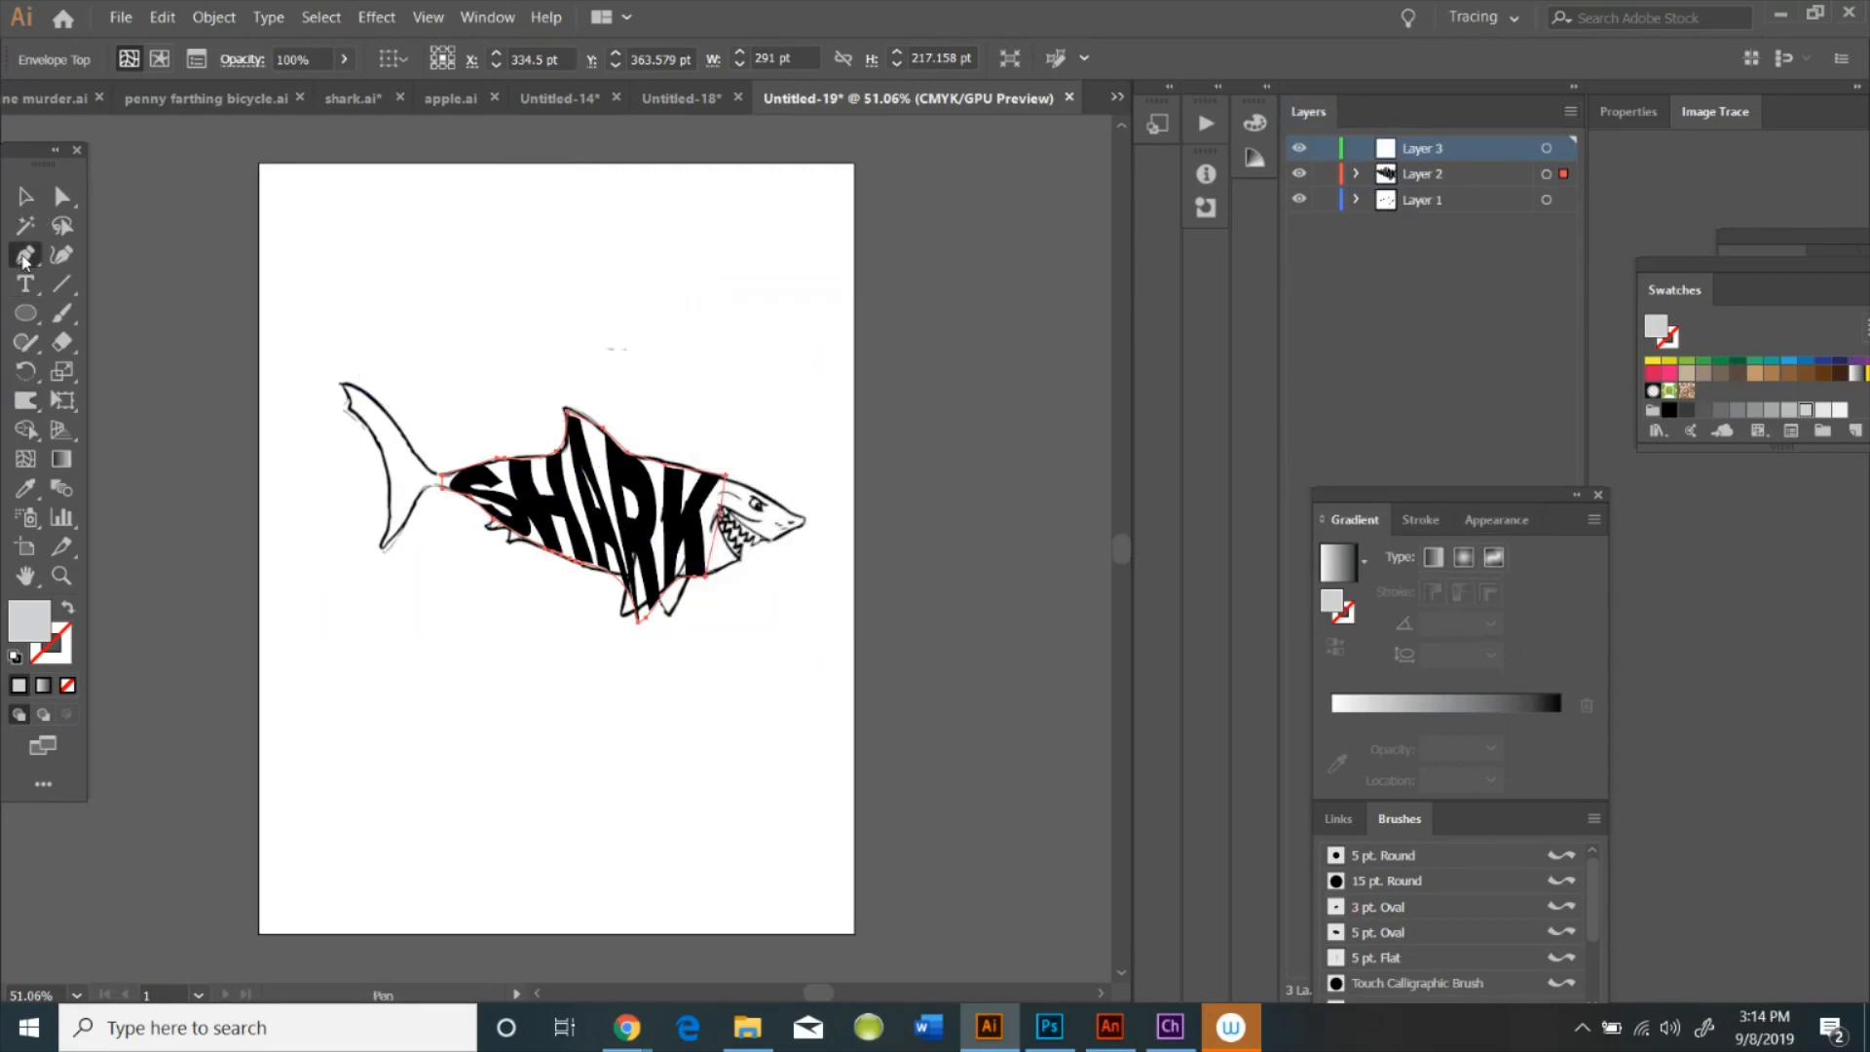
pyautogui.click(341, 382)
pyautogui.click(387, 405)
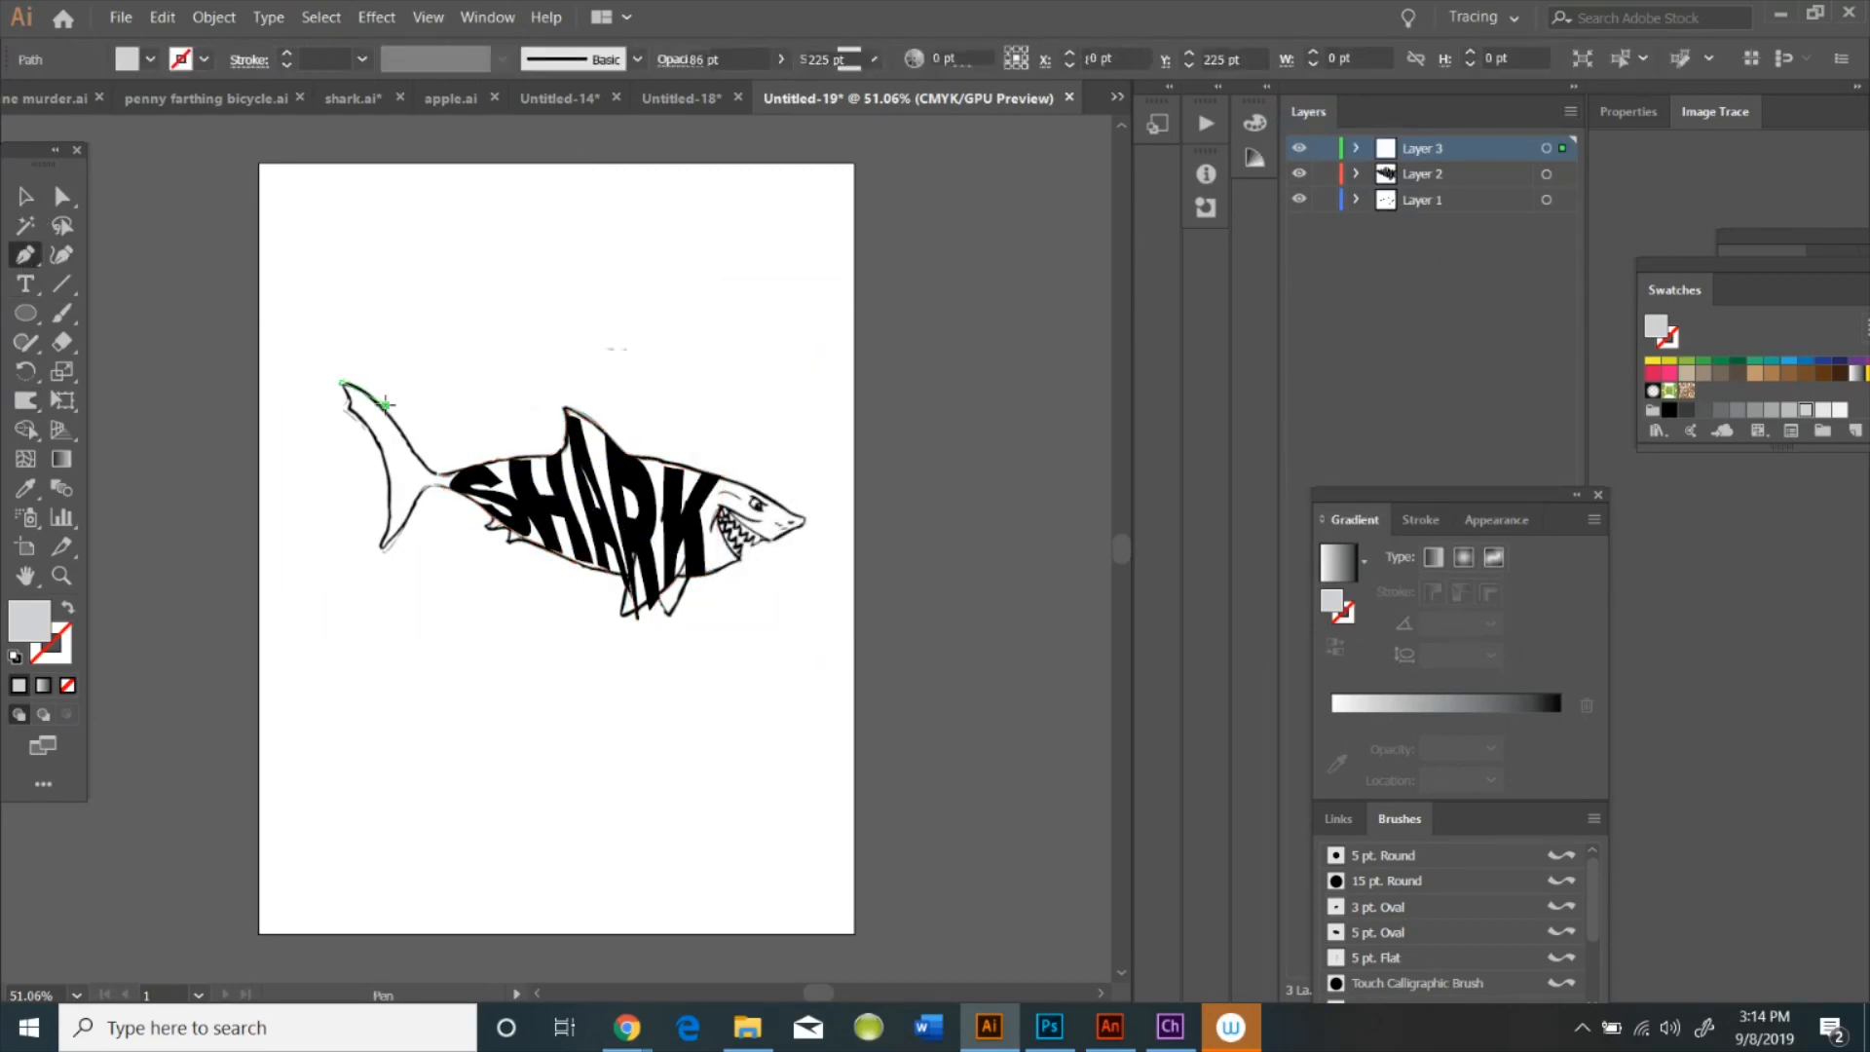
pyautogui.click(433, 471)
pyautogui.click(442, 476)
pyautogui.click(435, 487)
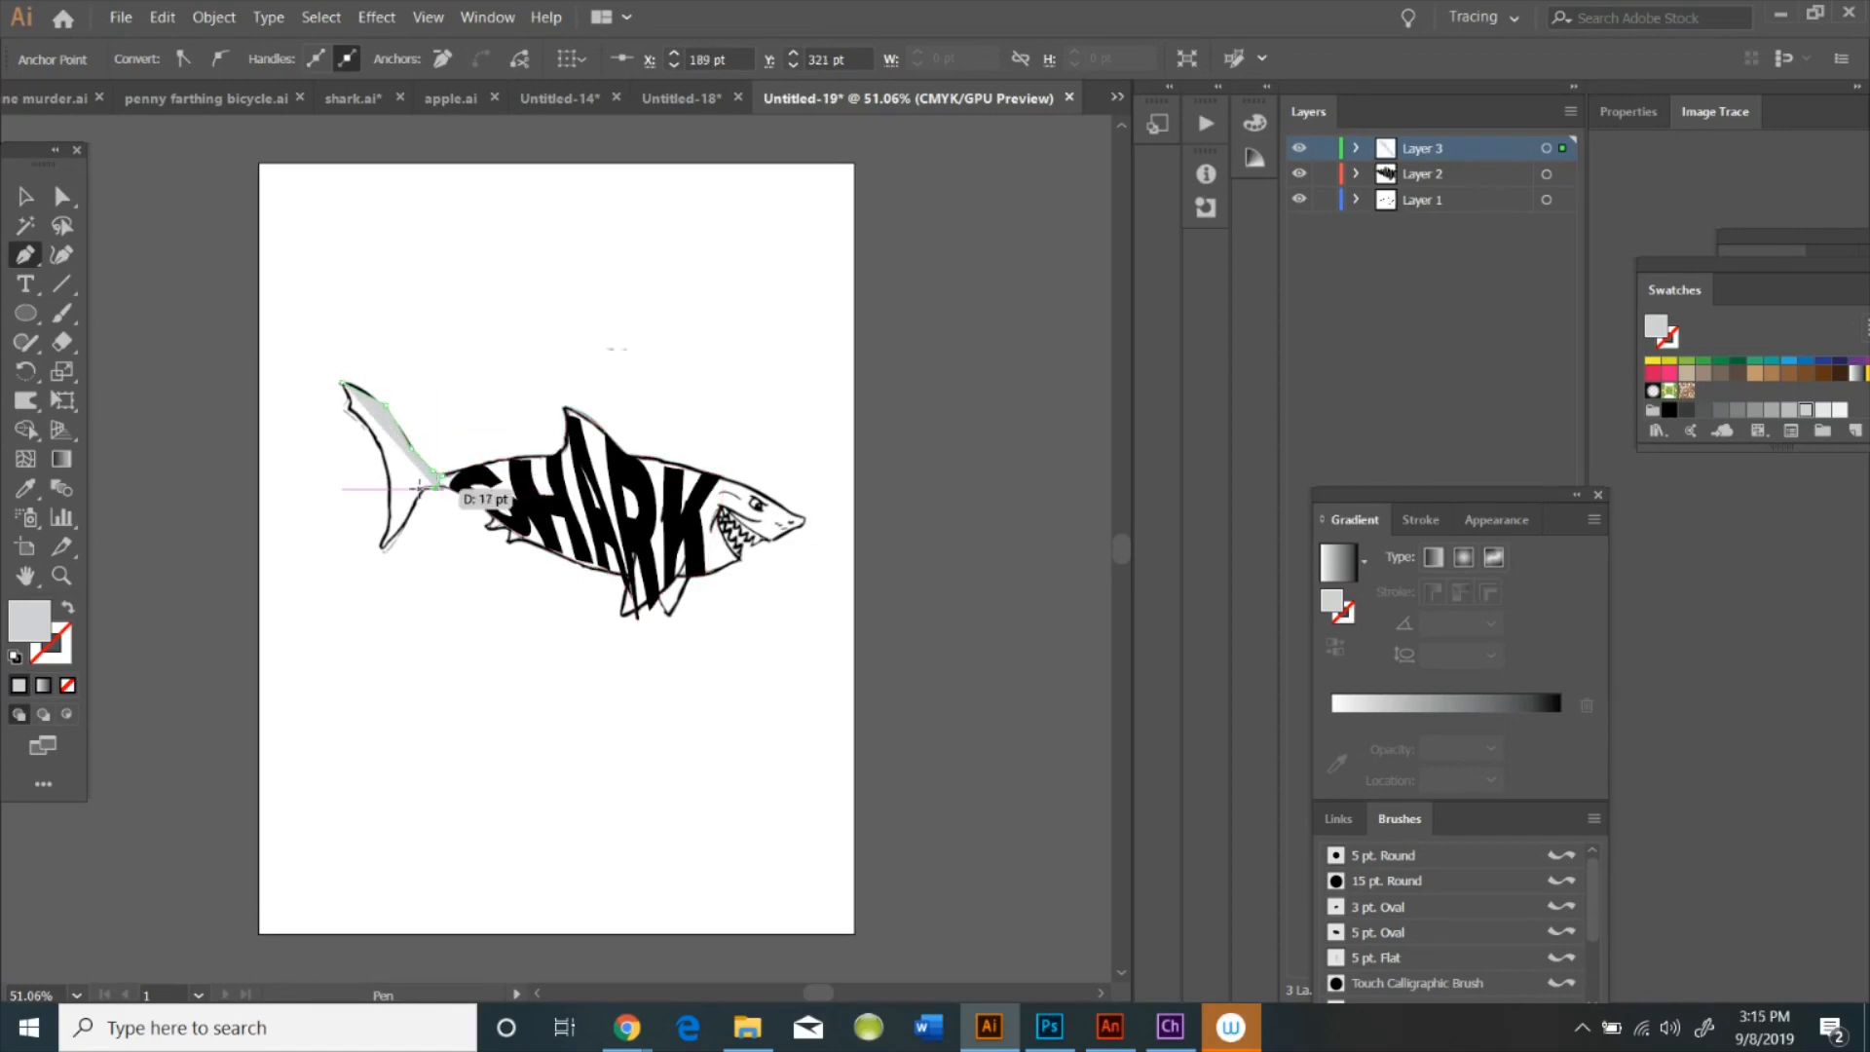
pyautogui.click(417, 498)
pyautogui.click(400, 531)
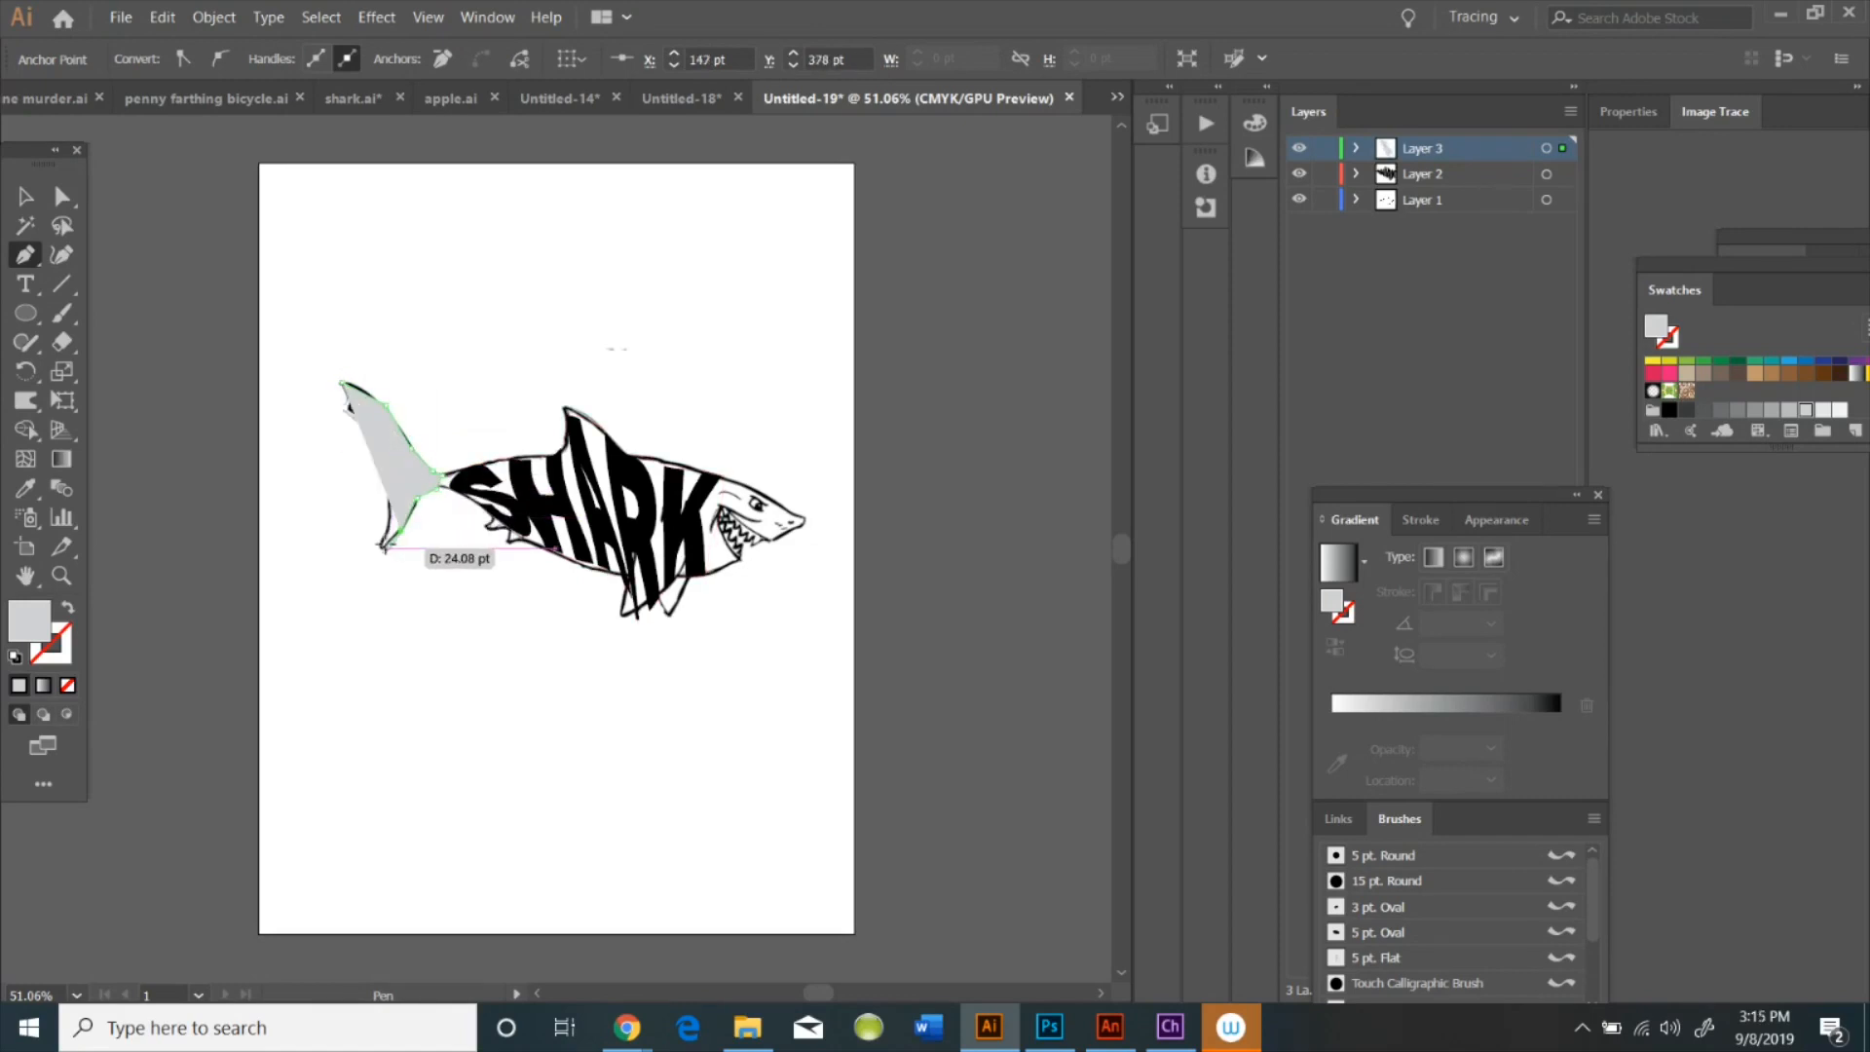
pyautogui.click(383, 546)
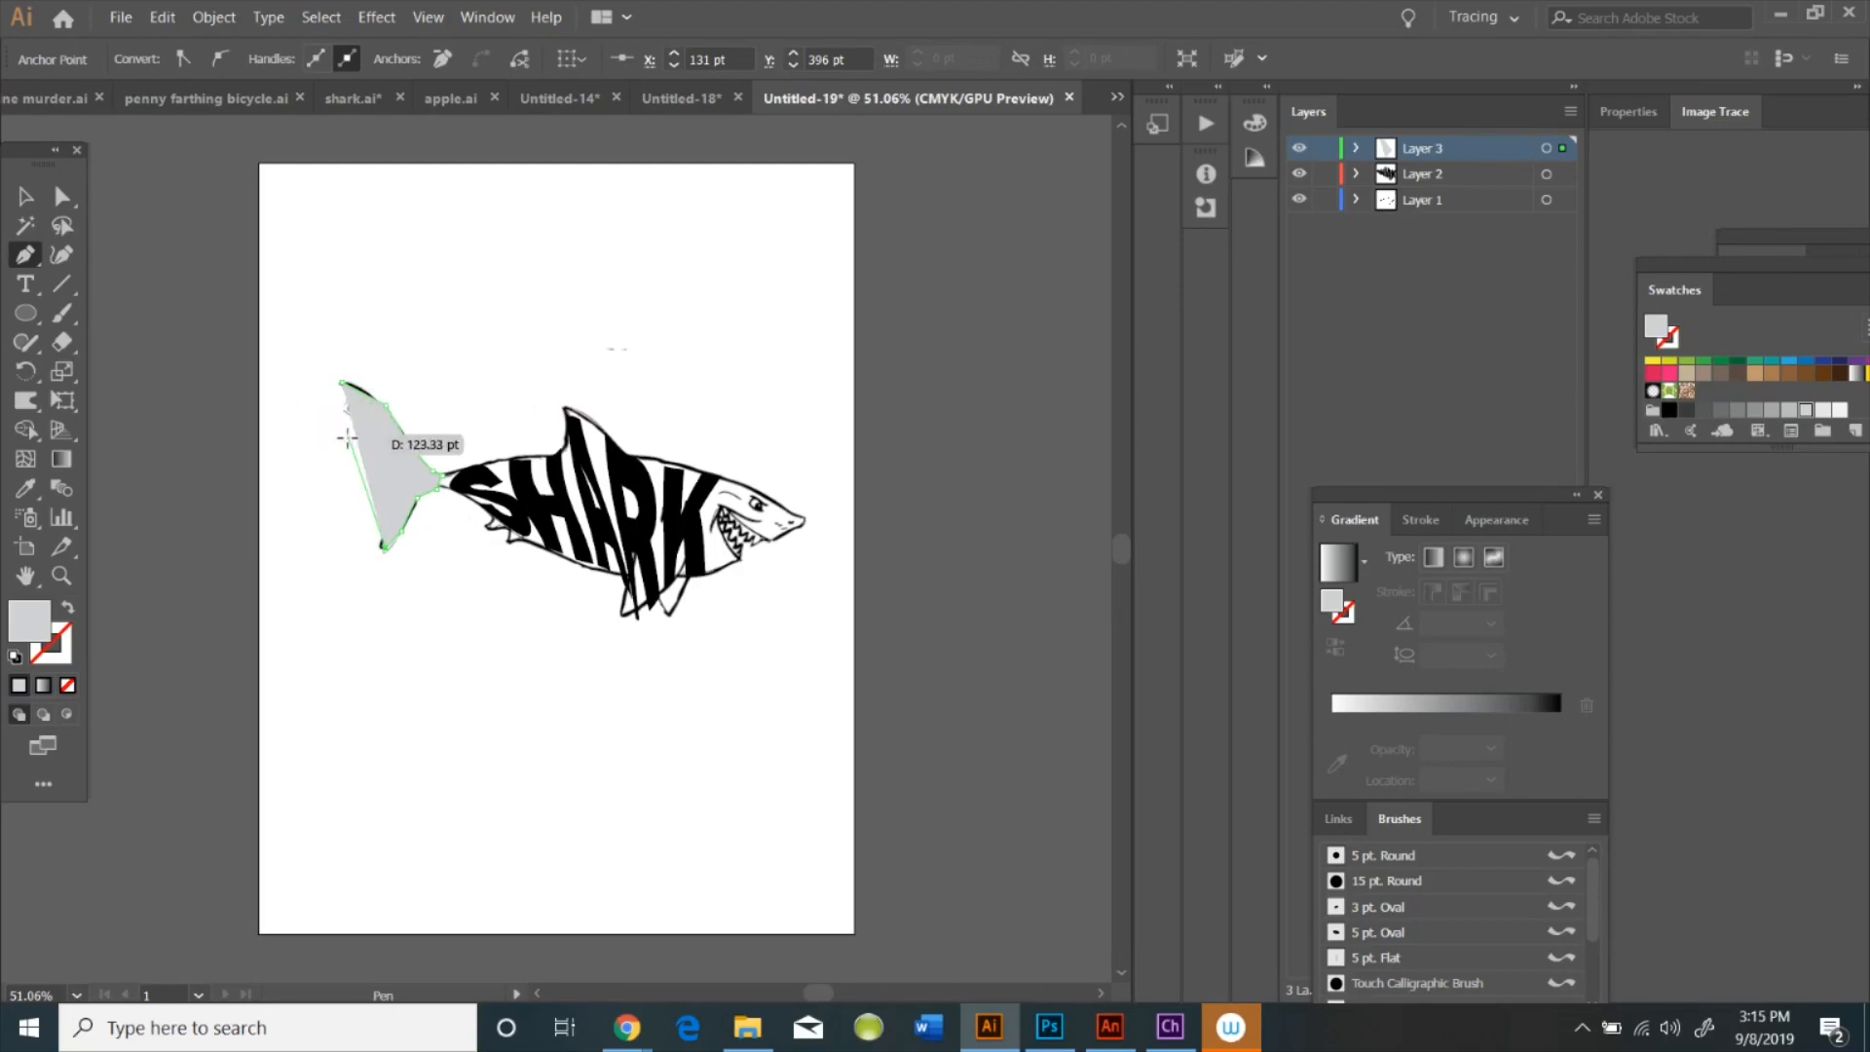
pyautogui.click(68, 687)
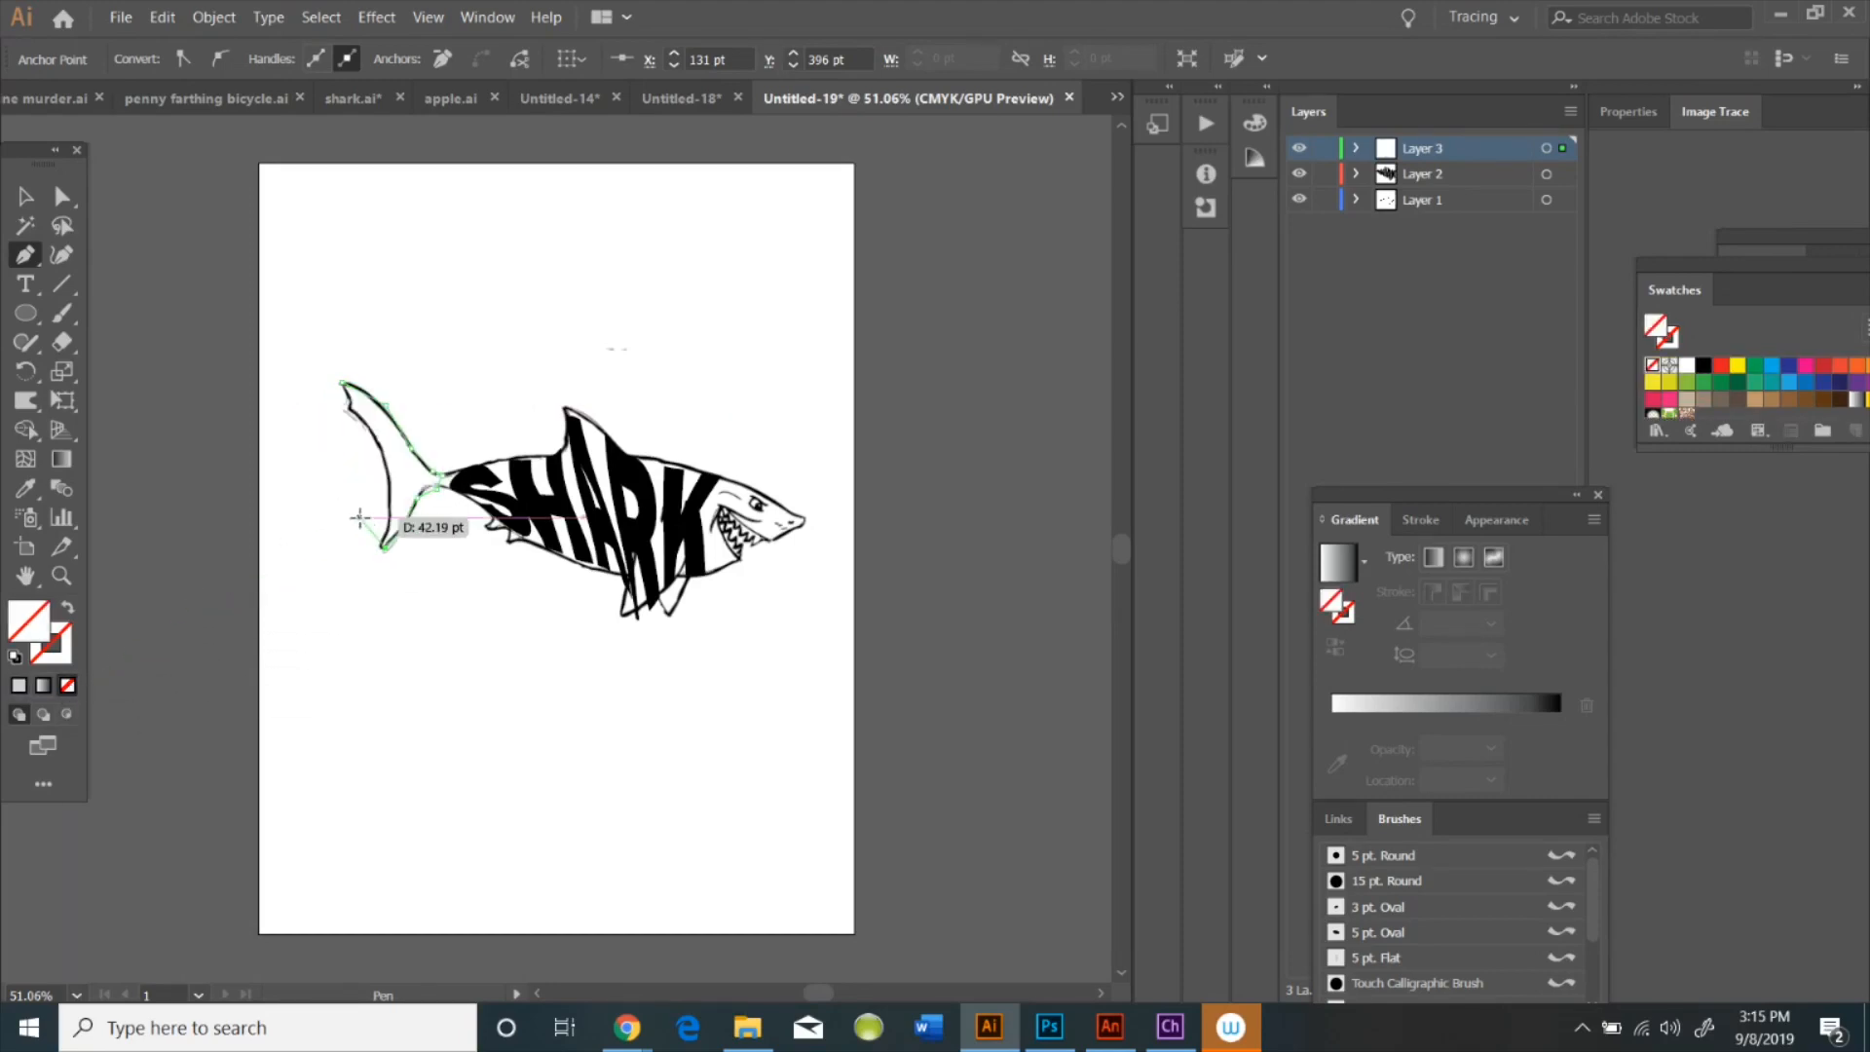
pyautogui.click(368, 430)
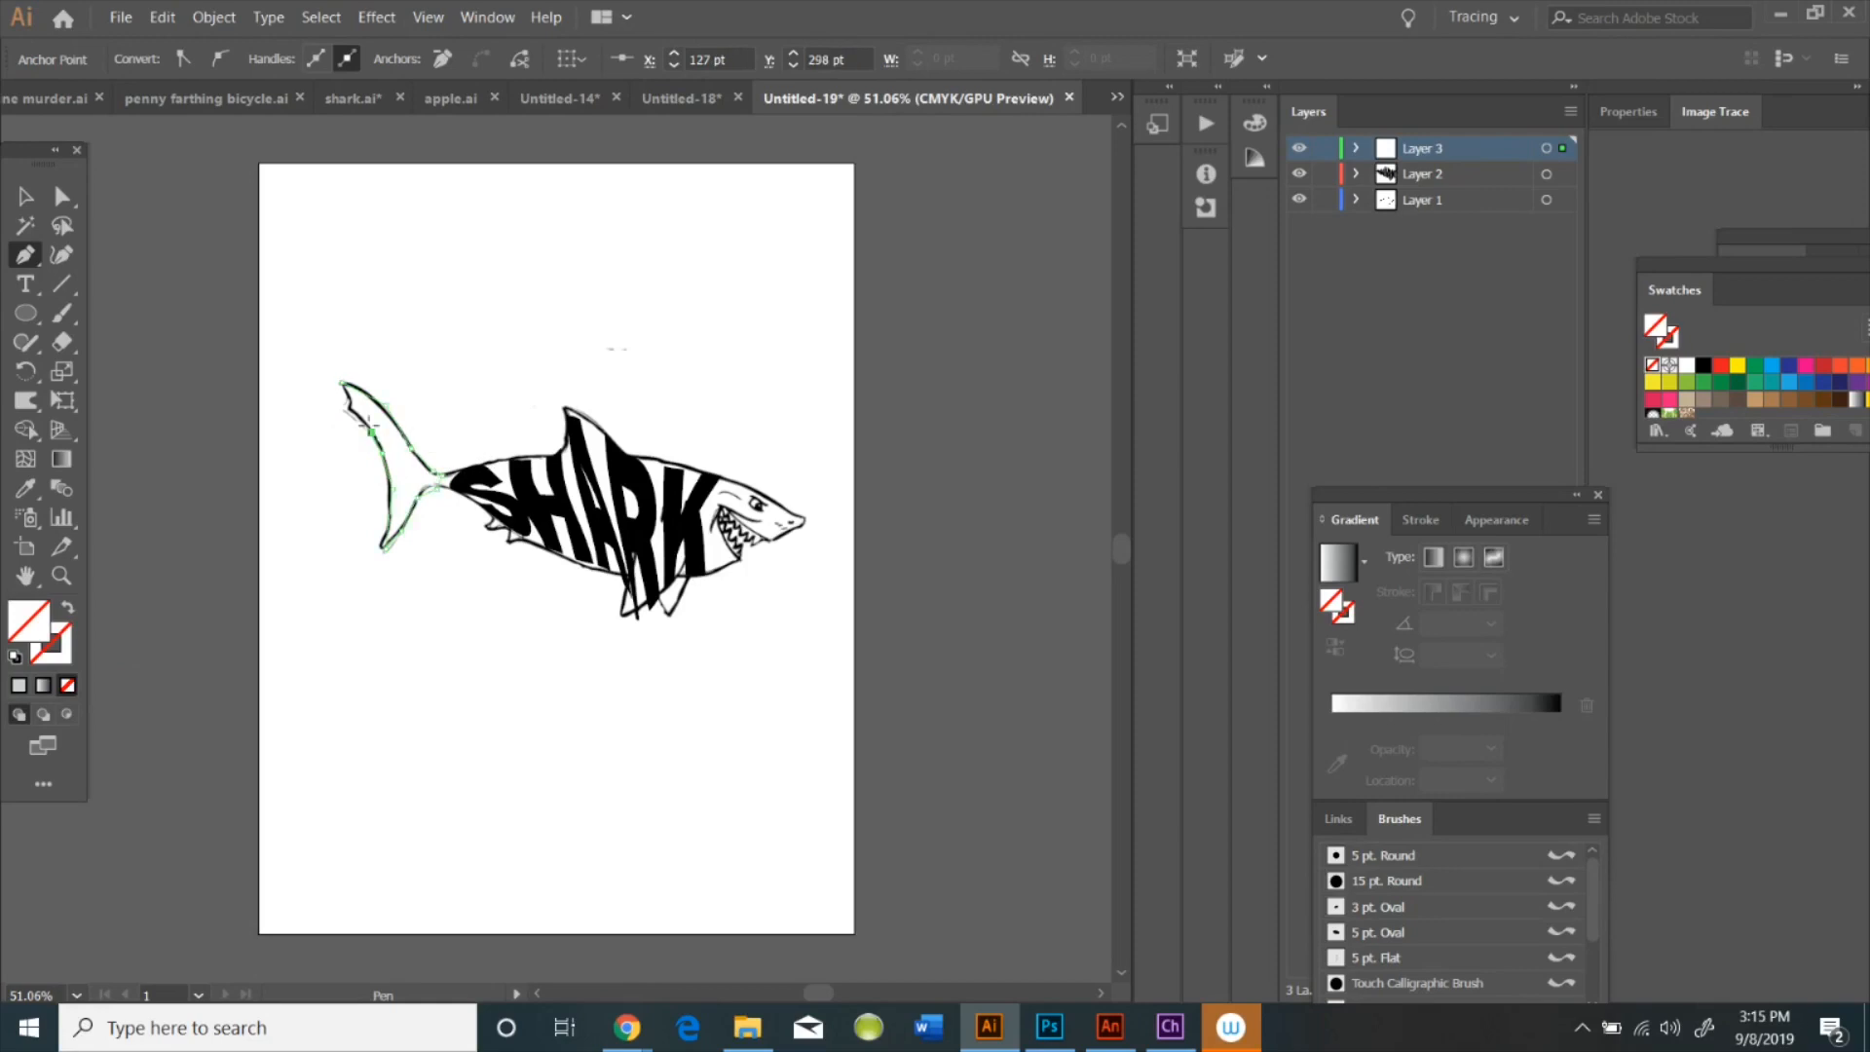
pyautogui.click(341, 380)
# Place a text object above the shark and distort the lettering into the traced tail outline
pyautogui.click(25, 283)
pyautogui.click(511, 238)
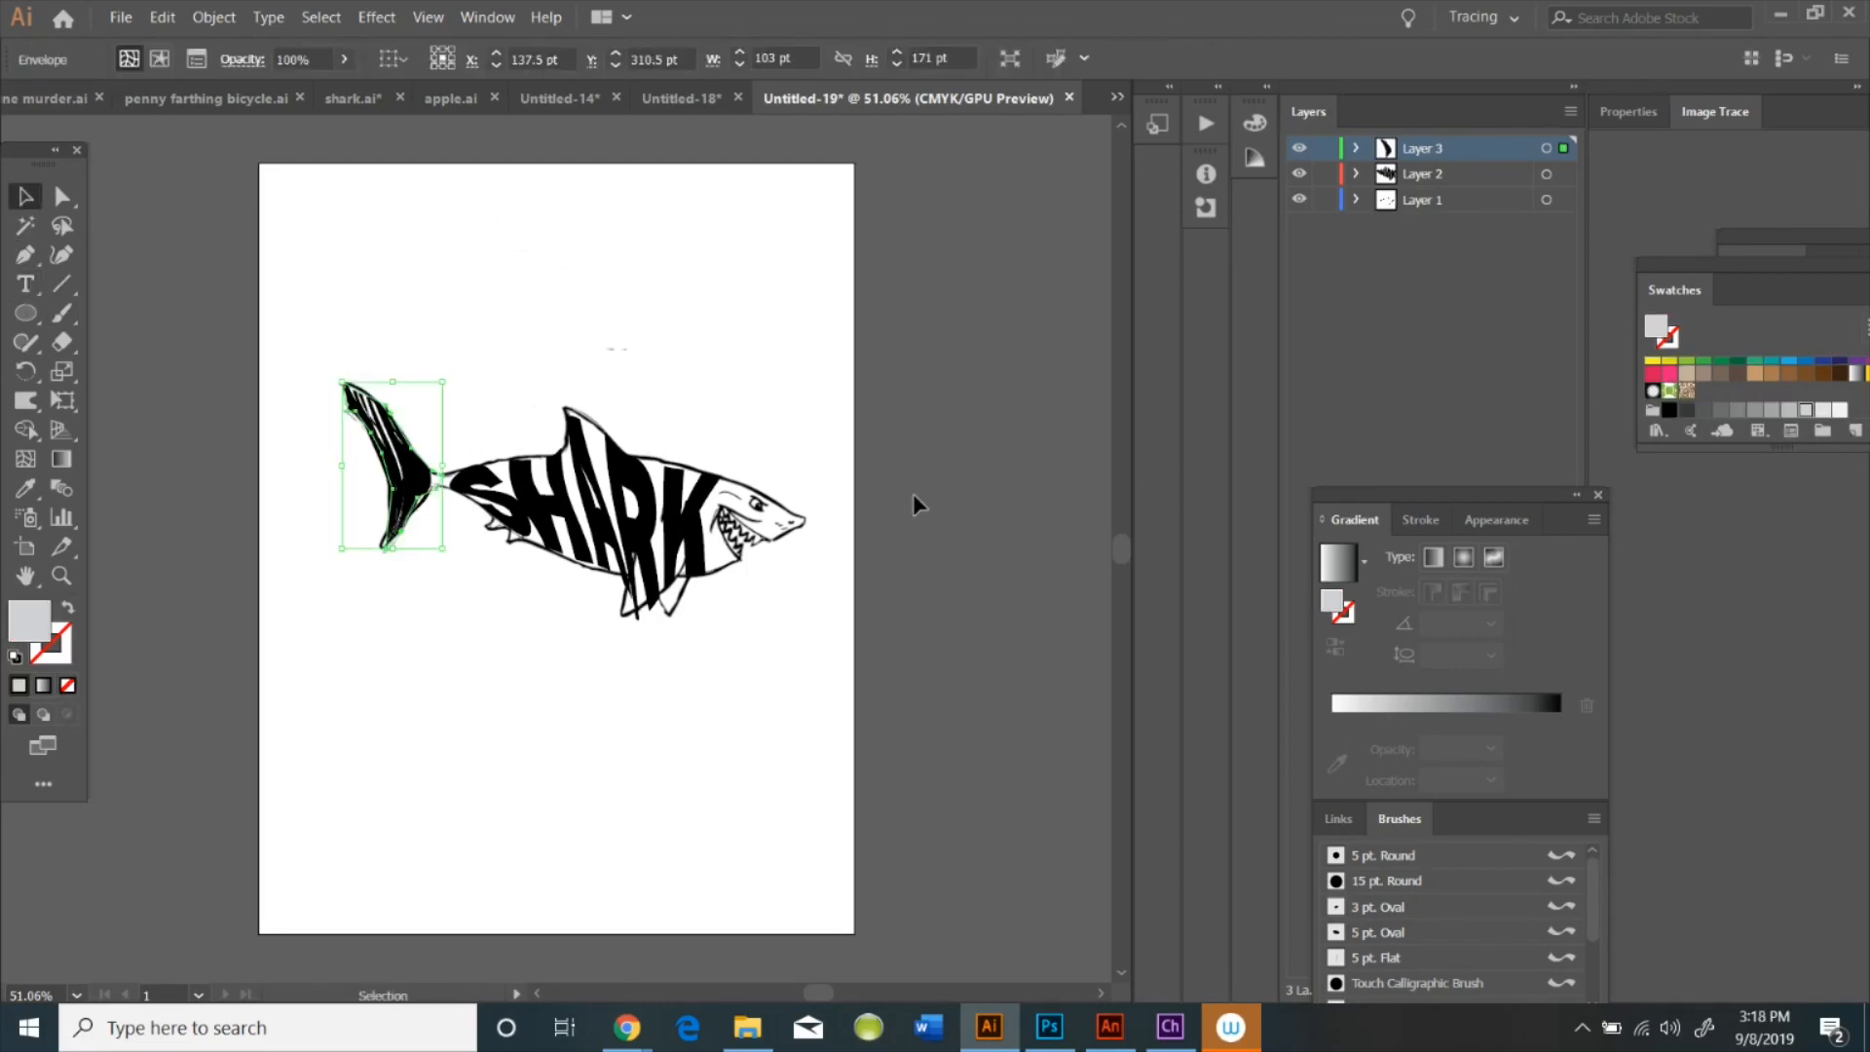
pyautogui.click(916, 482)
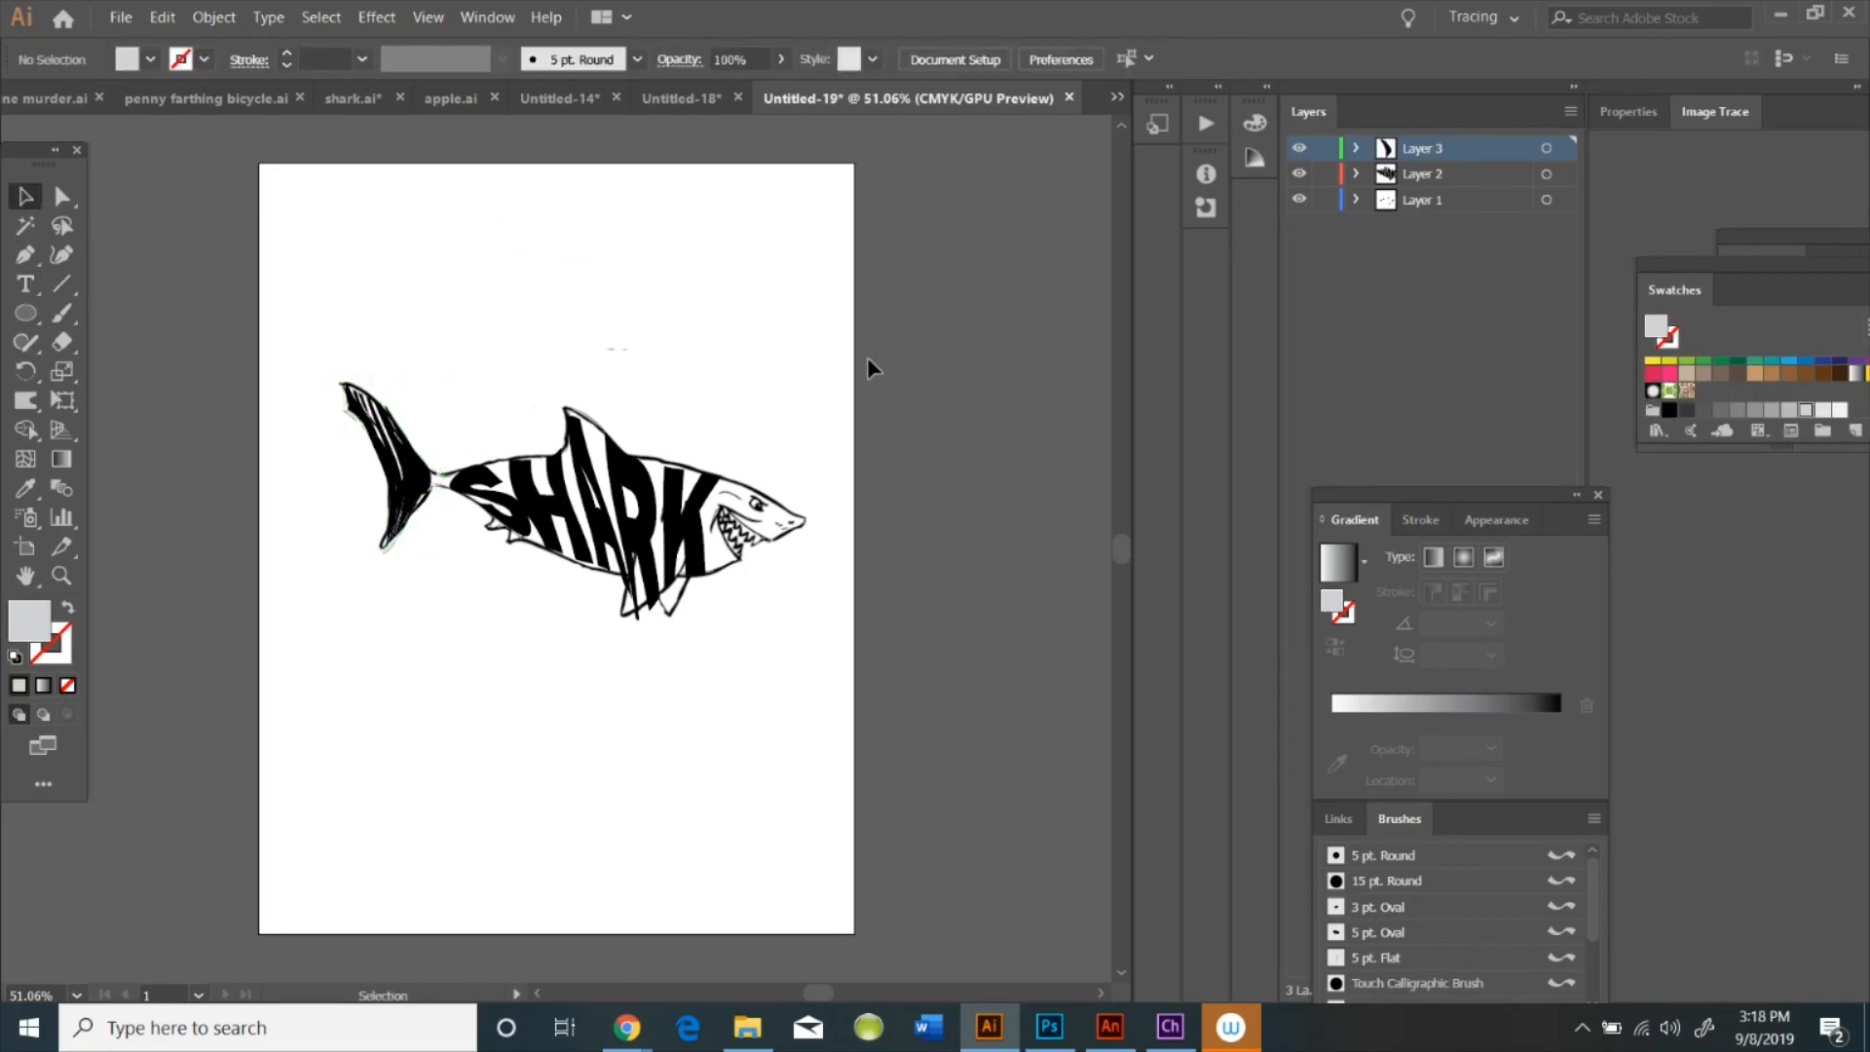
# Warp the tail lettering so its base meets the body and its upper and lower tips extend outward
pyautogui.click(407, 460)
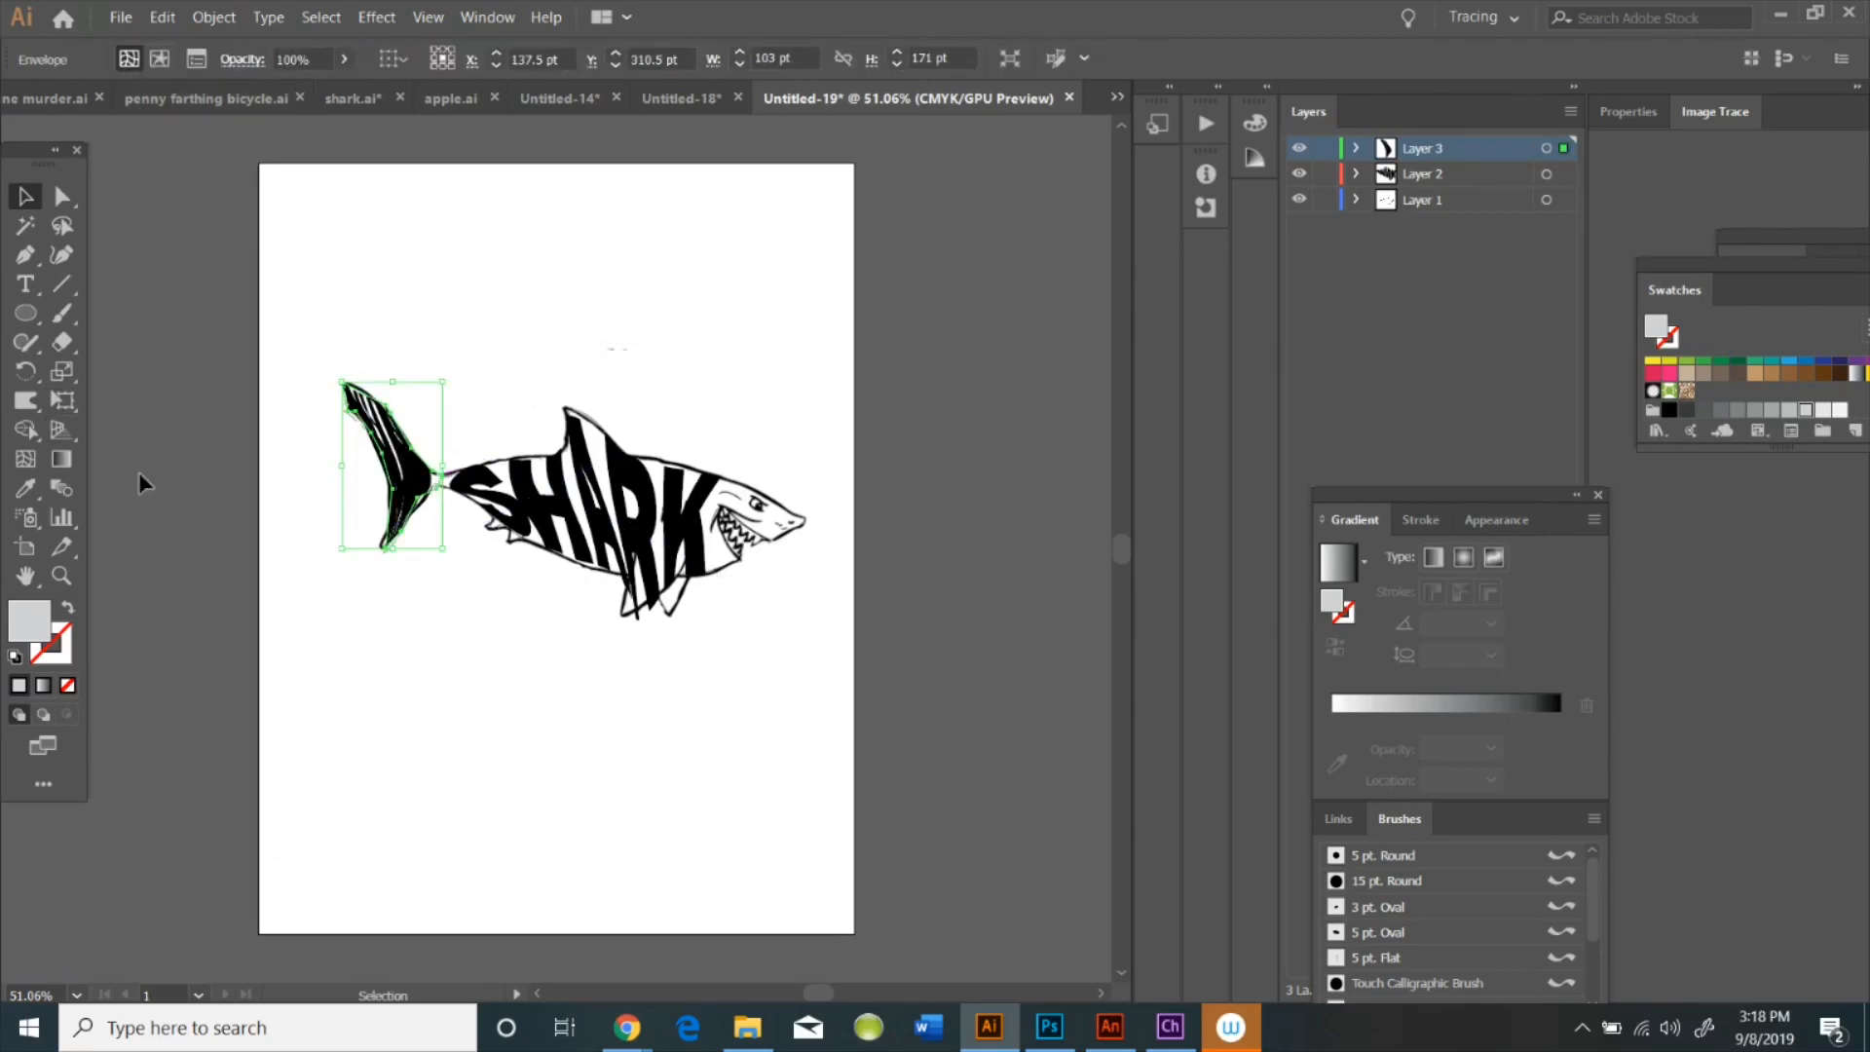
pyautogui.click(27, 402)
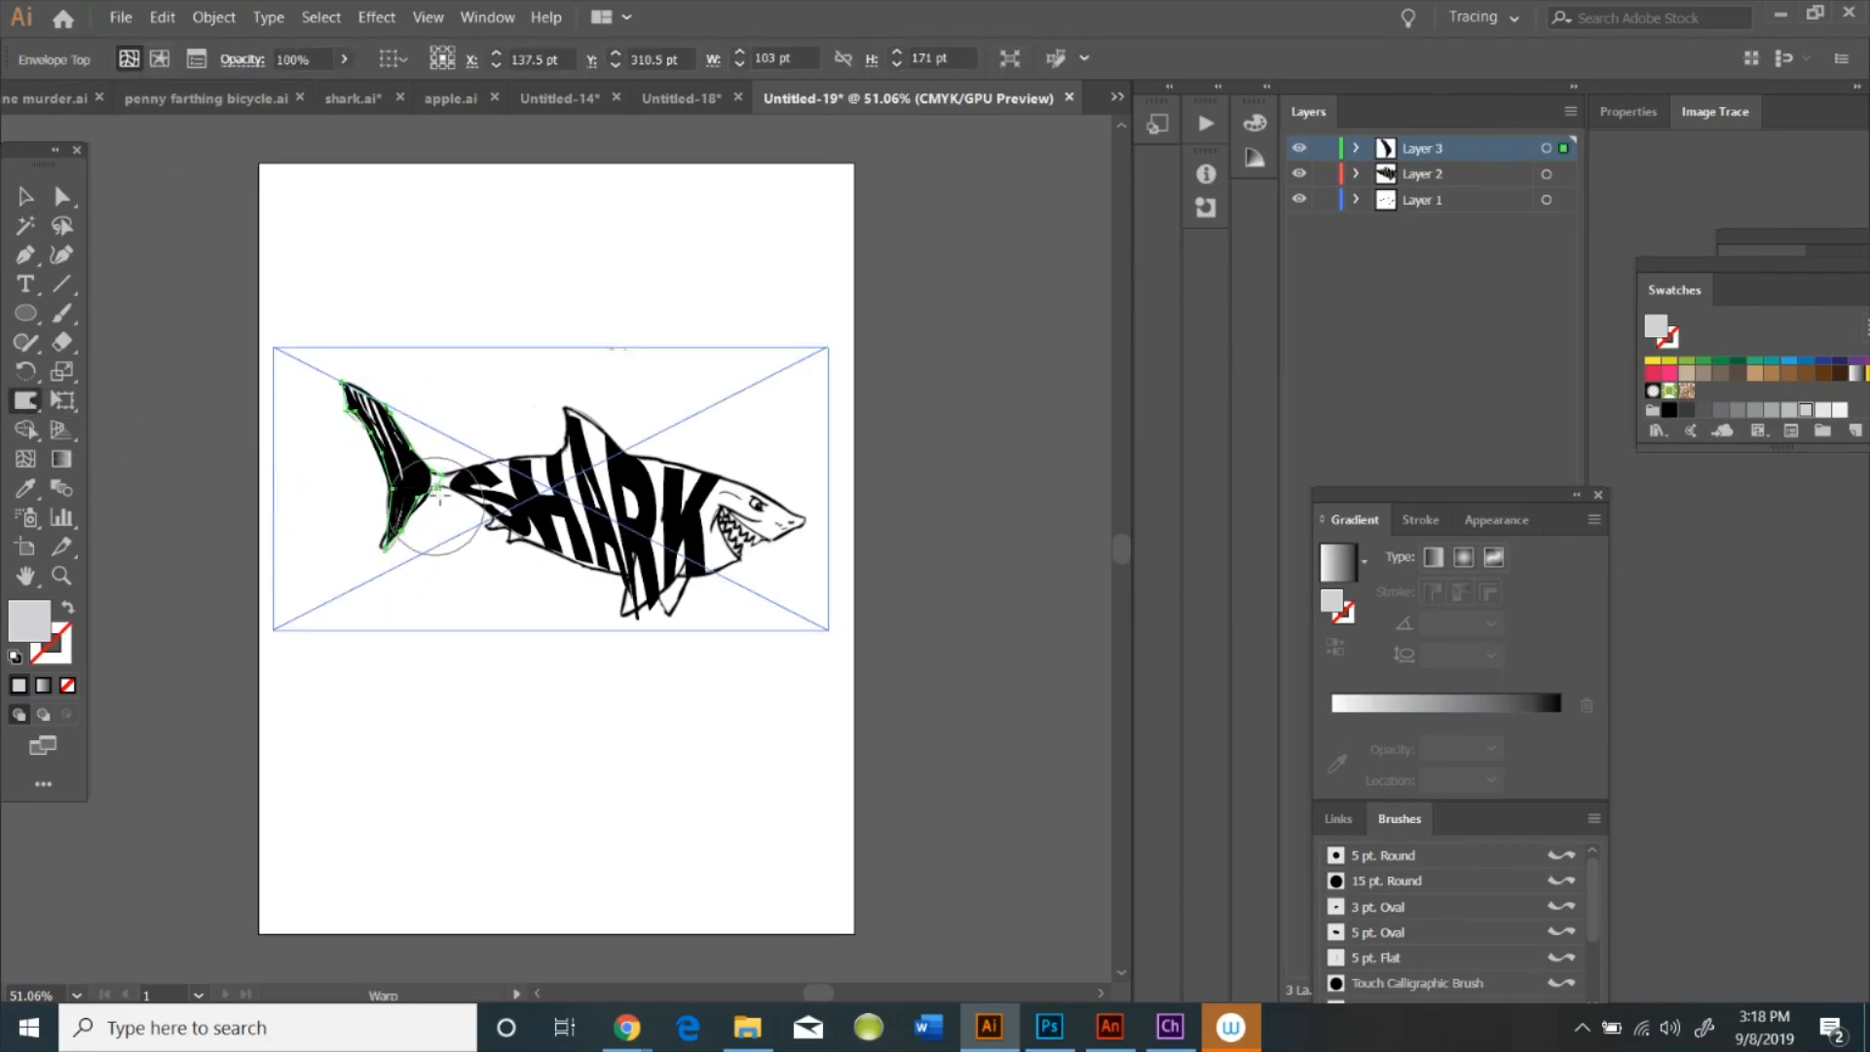
pyautogui.moveTo(434, 485); pyautogui.dragTo(459, 485)
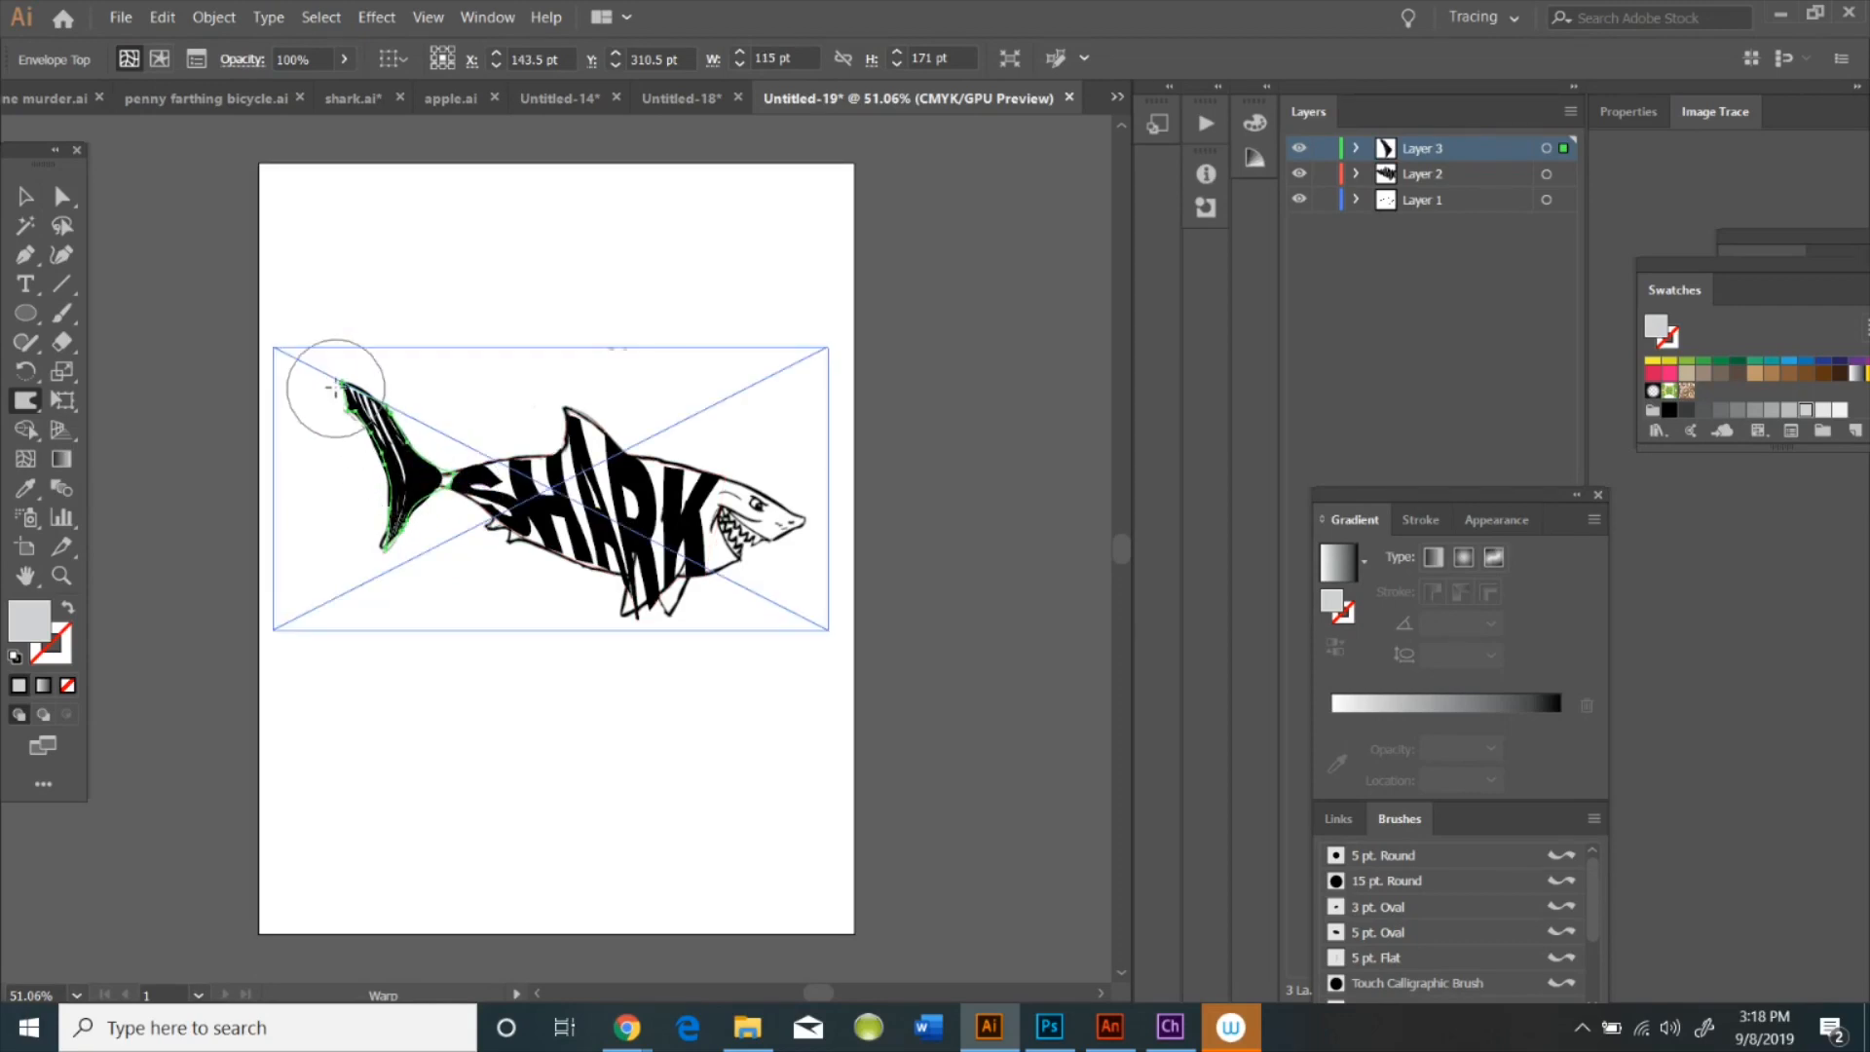
pyautogui.moveTo(346, 378)
pyautogui.mouseDown()
pyautogui.moveTo(326, 364)
pyautogui.moveTo(337, 428)
pyautogui.mouseUp()
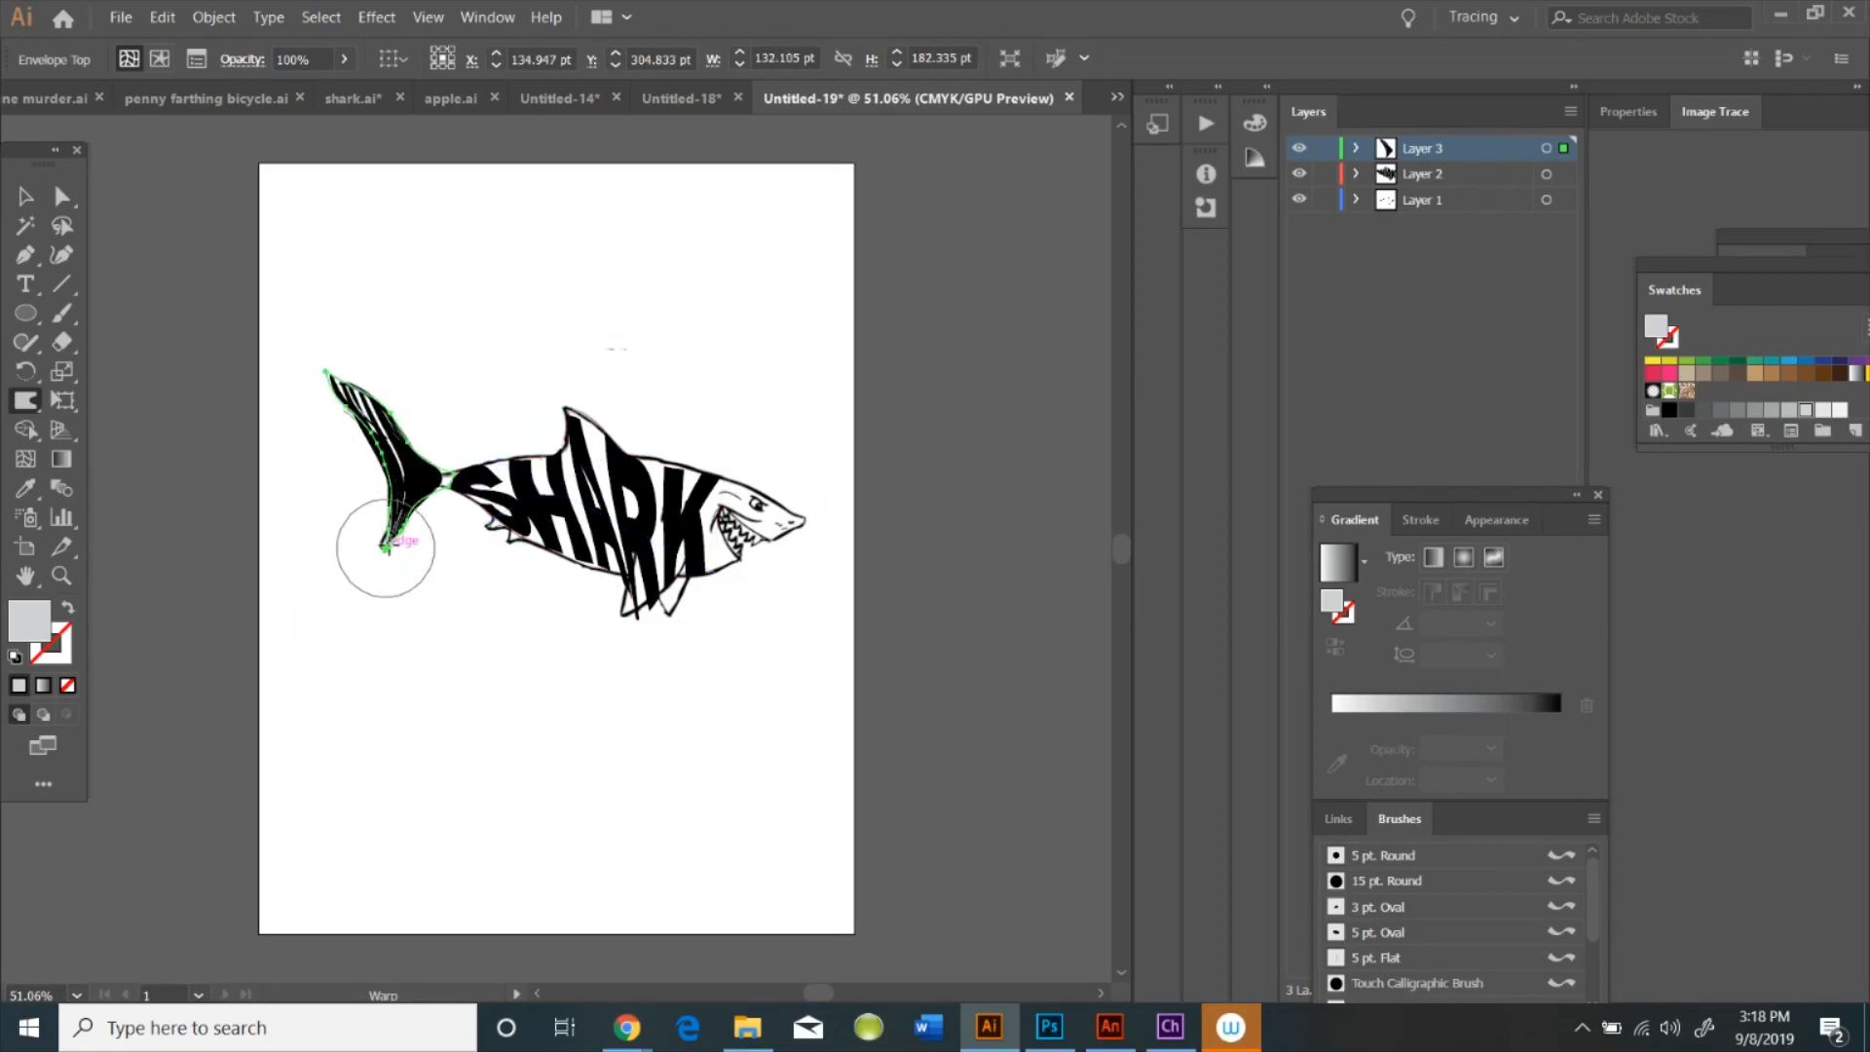
pyautogui.moveTo(376, 542); pyautogui.dragTo(343, 583)
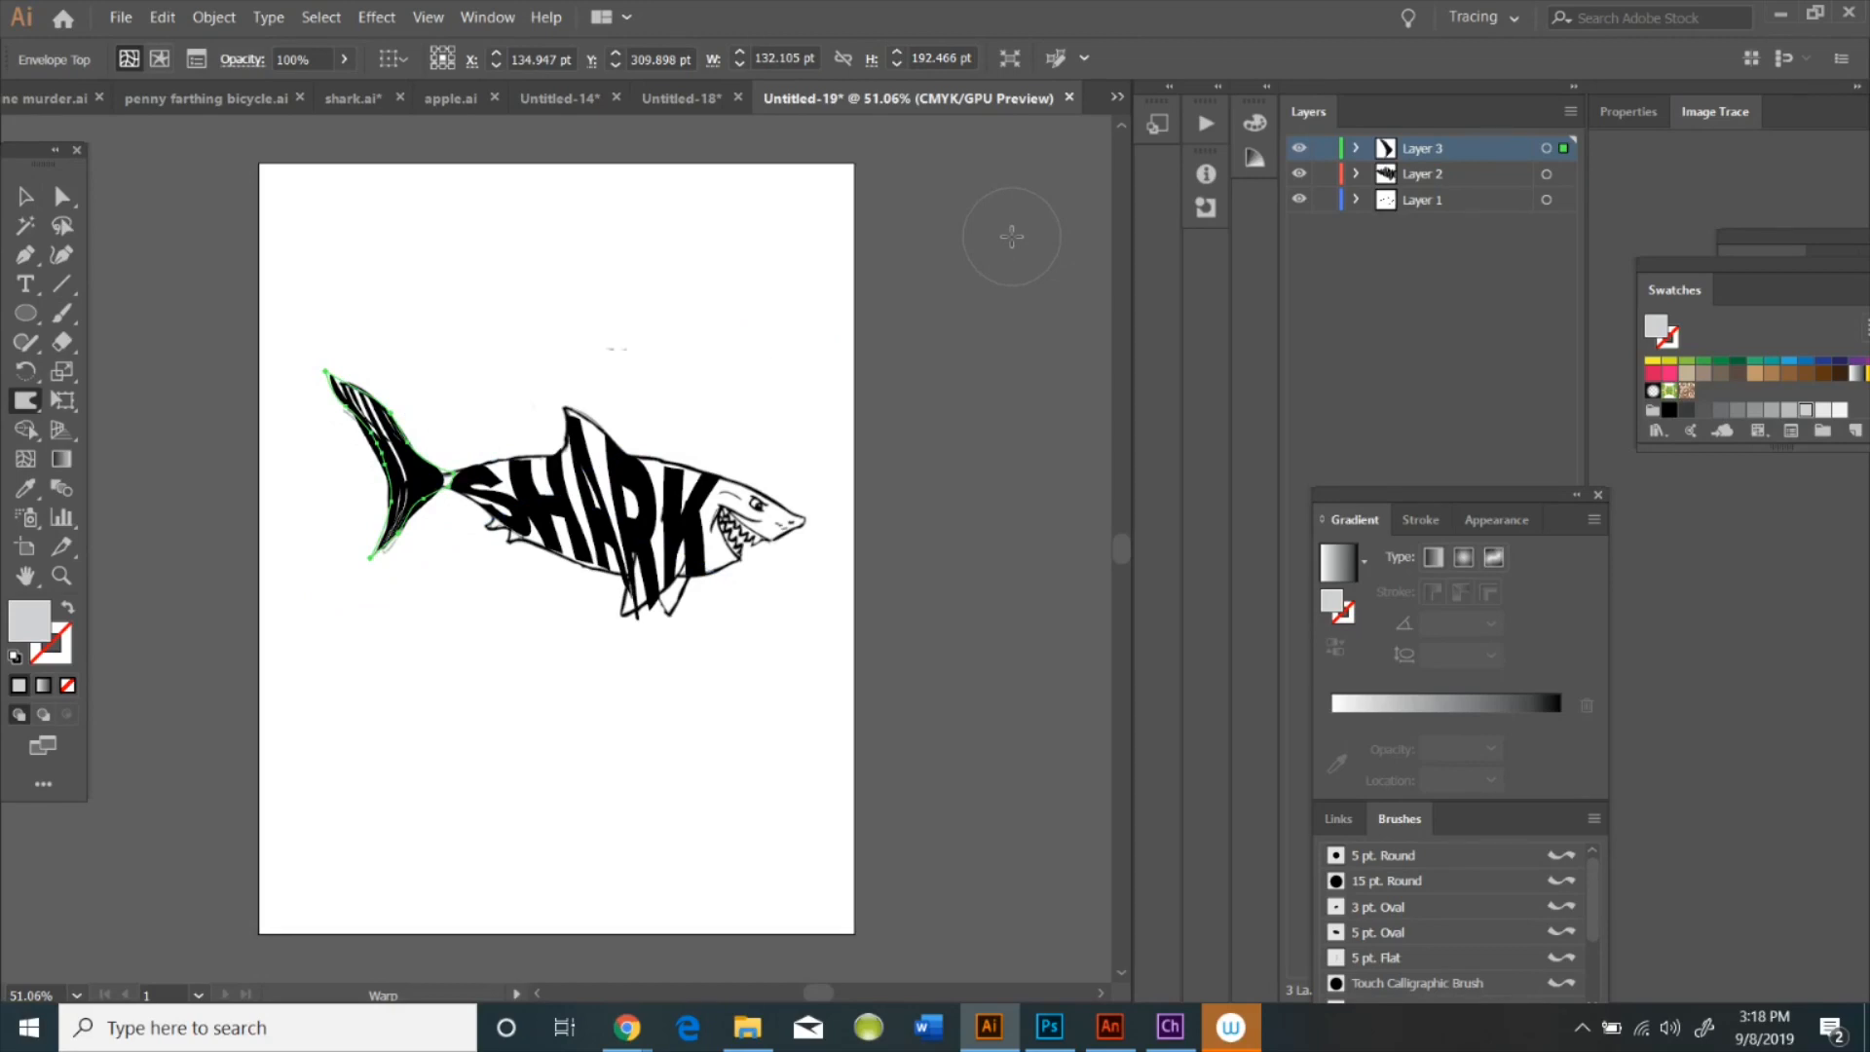
# Create a new layer with the default options above the tail layer for the shark's head
pyautogui.click(1570, 111)
pyautogui.click(1329, 116)
pyautogui.click(864, 585)
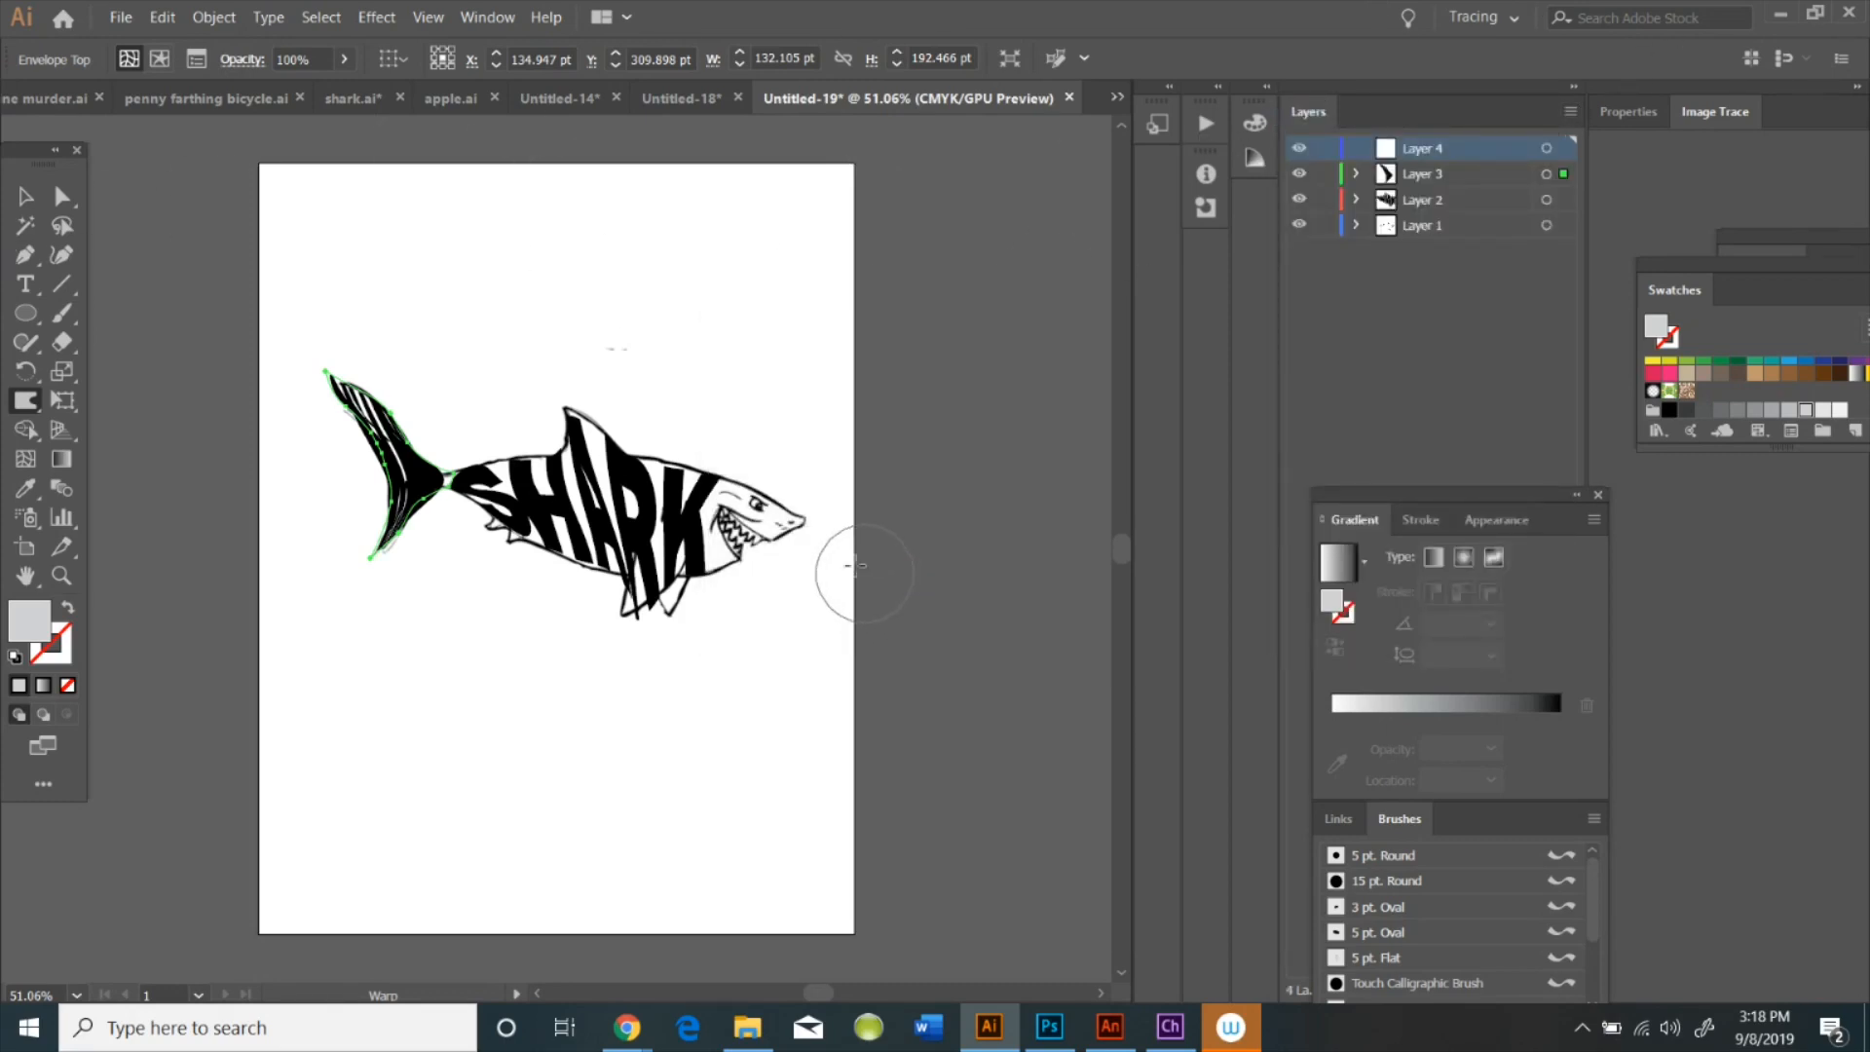
# Trace the upper part of the shark's head, from the body to the snout, as a closed path with the Pen tool
pyautogui.click(25, 254)
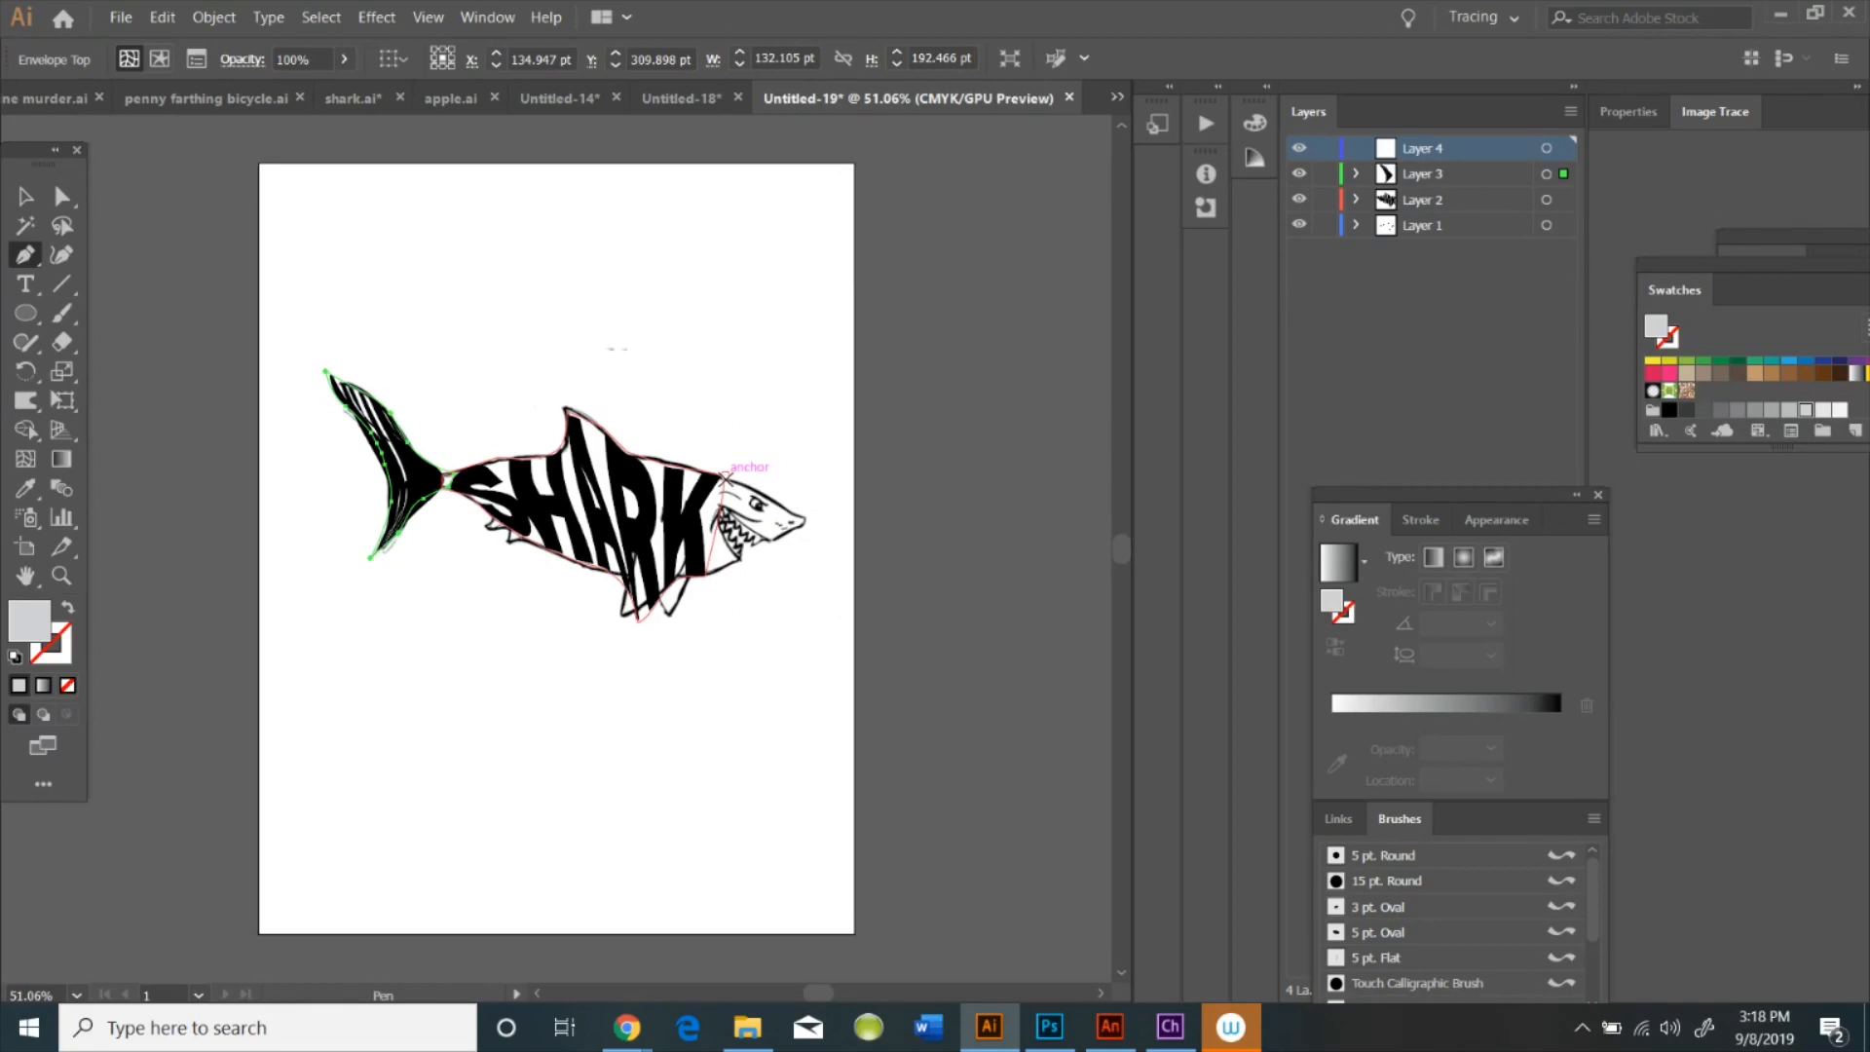
pyautogui.click(725, 477)
pyautogui.moveTo(797, 510); pyautogui.dragTo(703, 503)
pyautogui.click(725, 476)
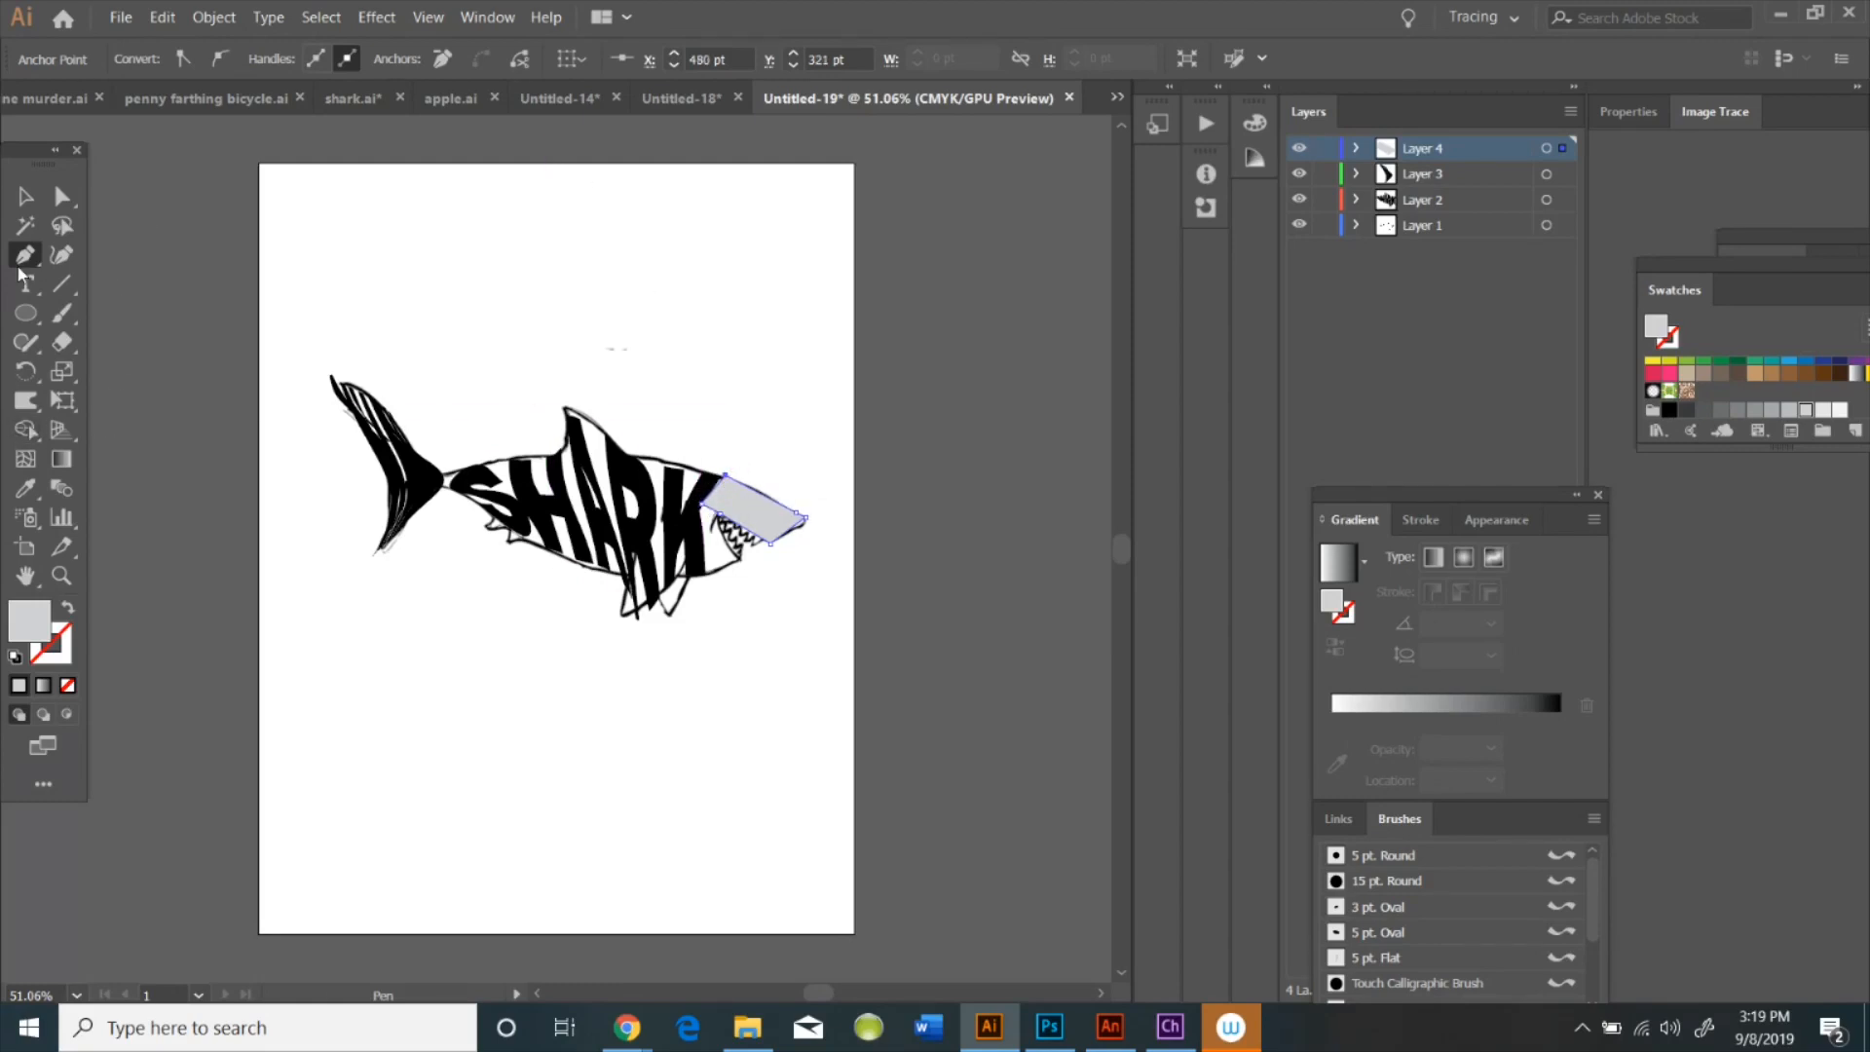
# Add a "SHARK" text object above the shark and send it to the back, behind the traced head path
pyautogui.click(41, 292)
pyautogui.click(446, 239)
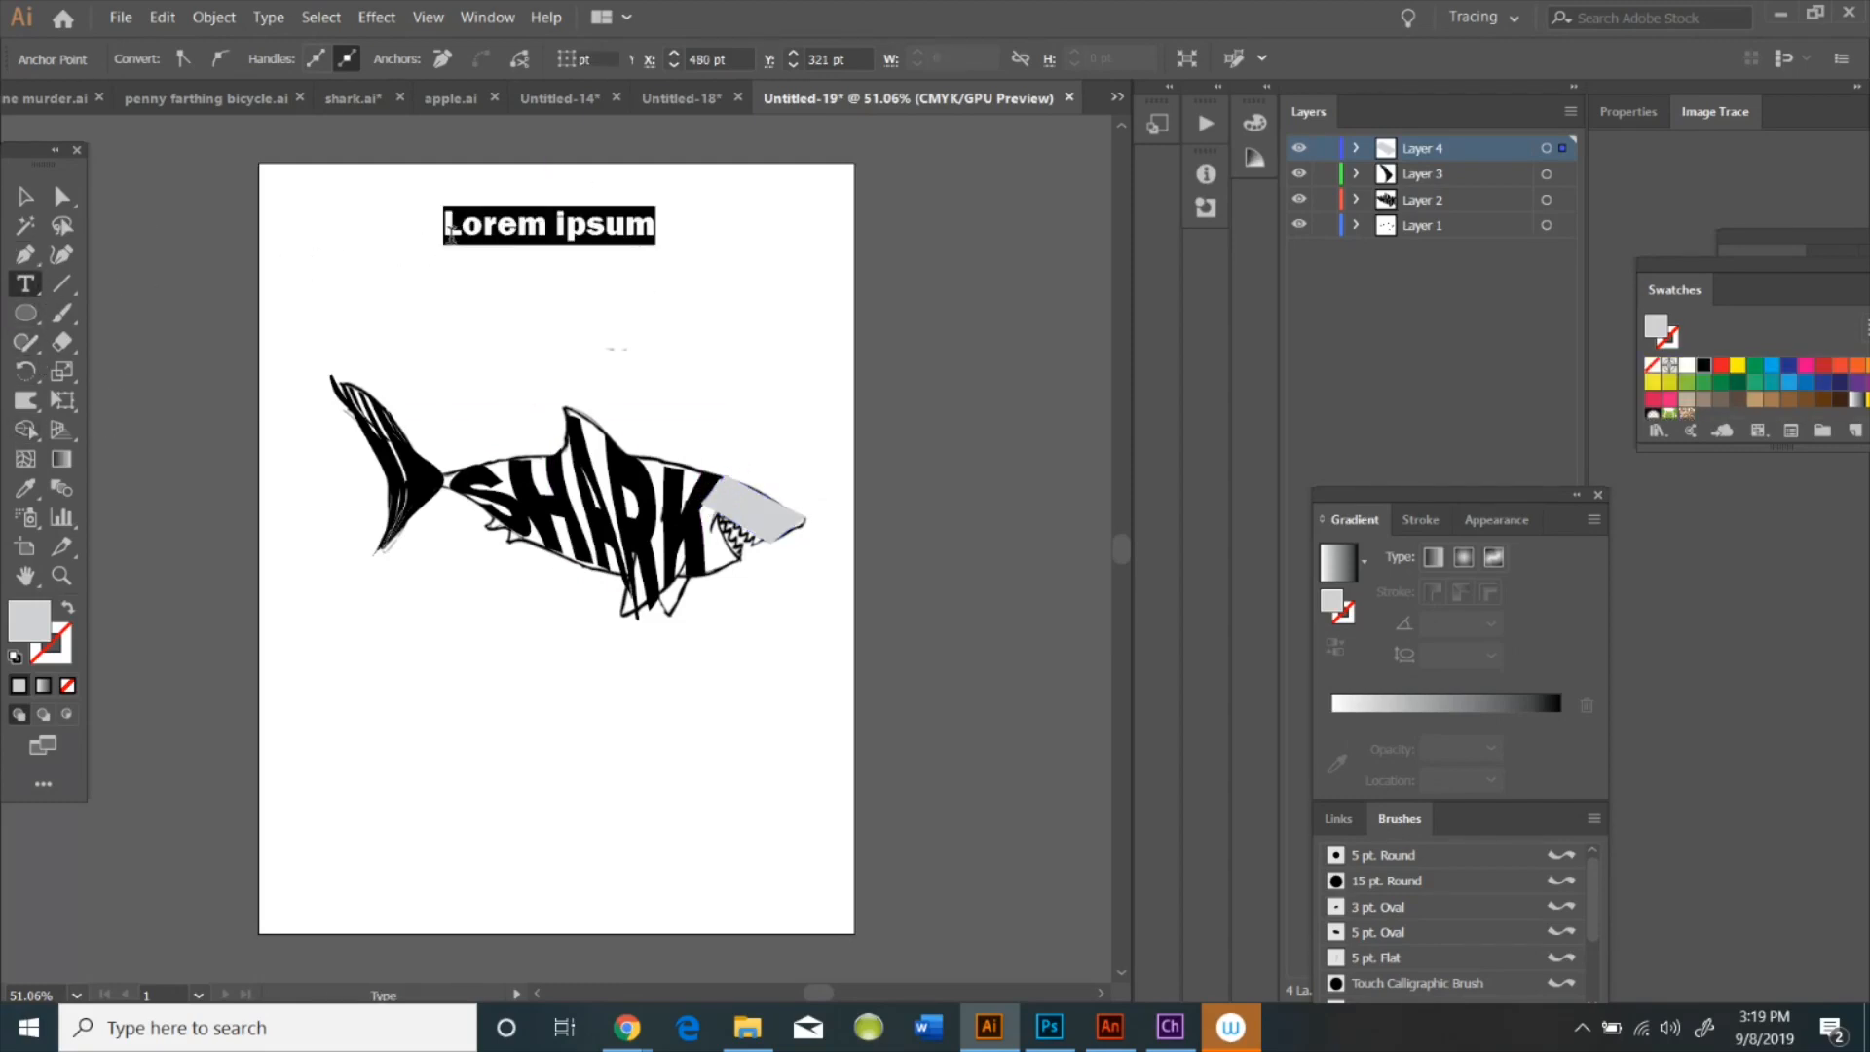
pyautogui.write('SHARK')
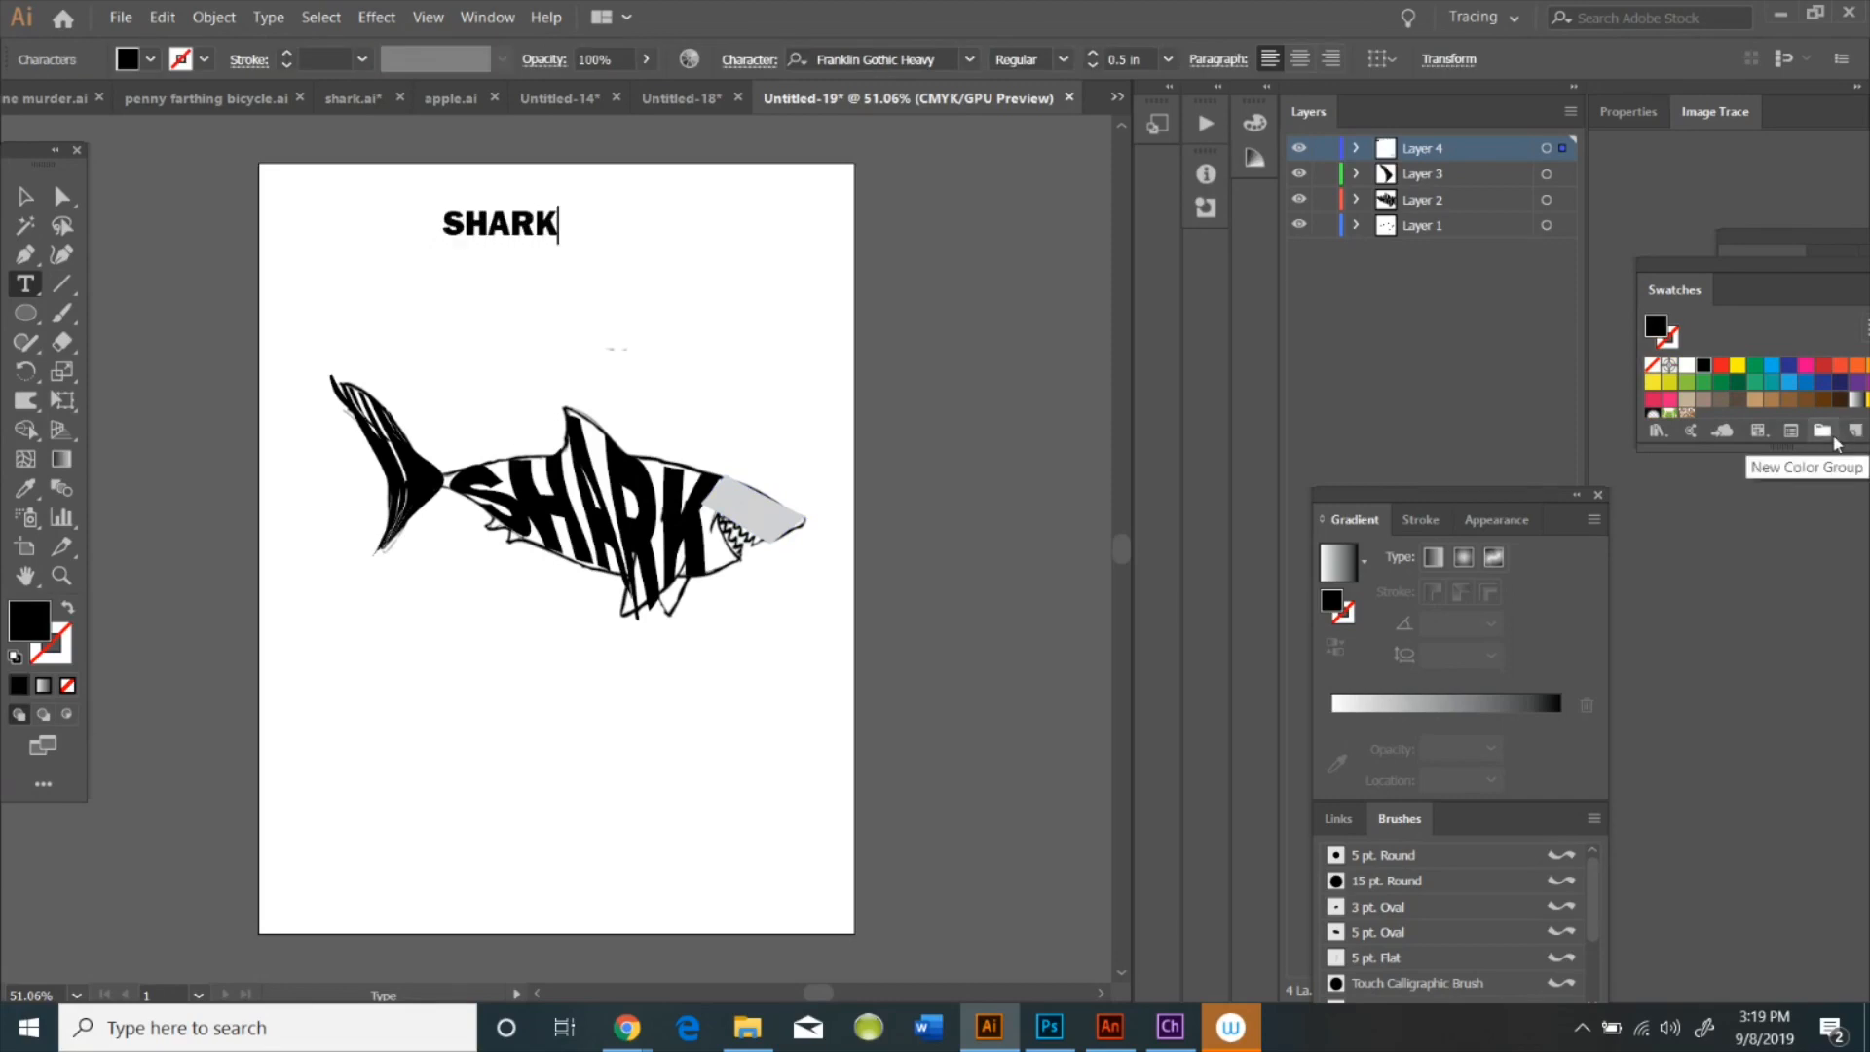
pyautogui.rightClick(531, 231)
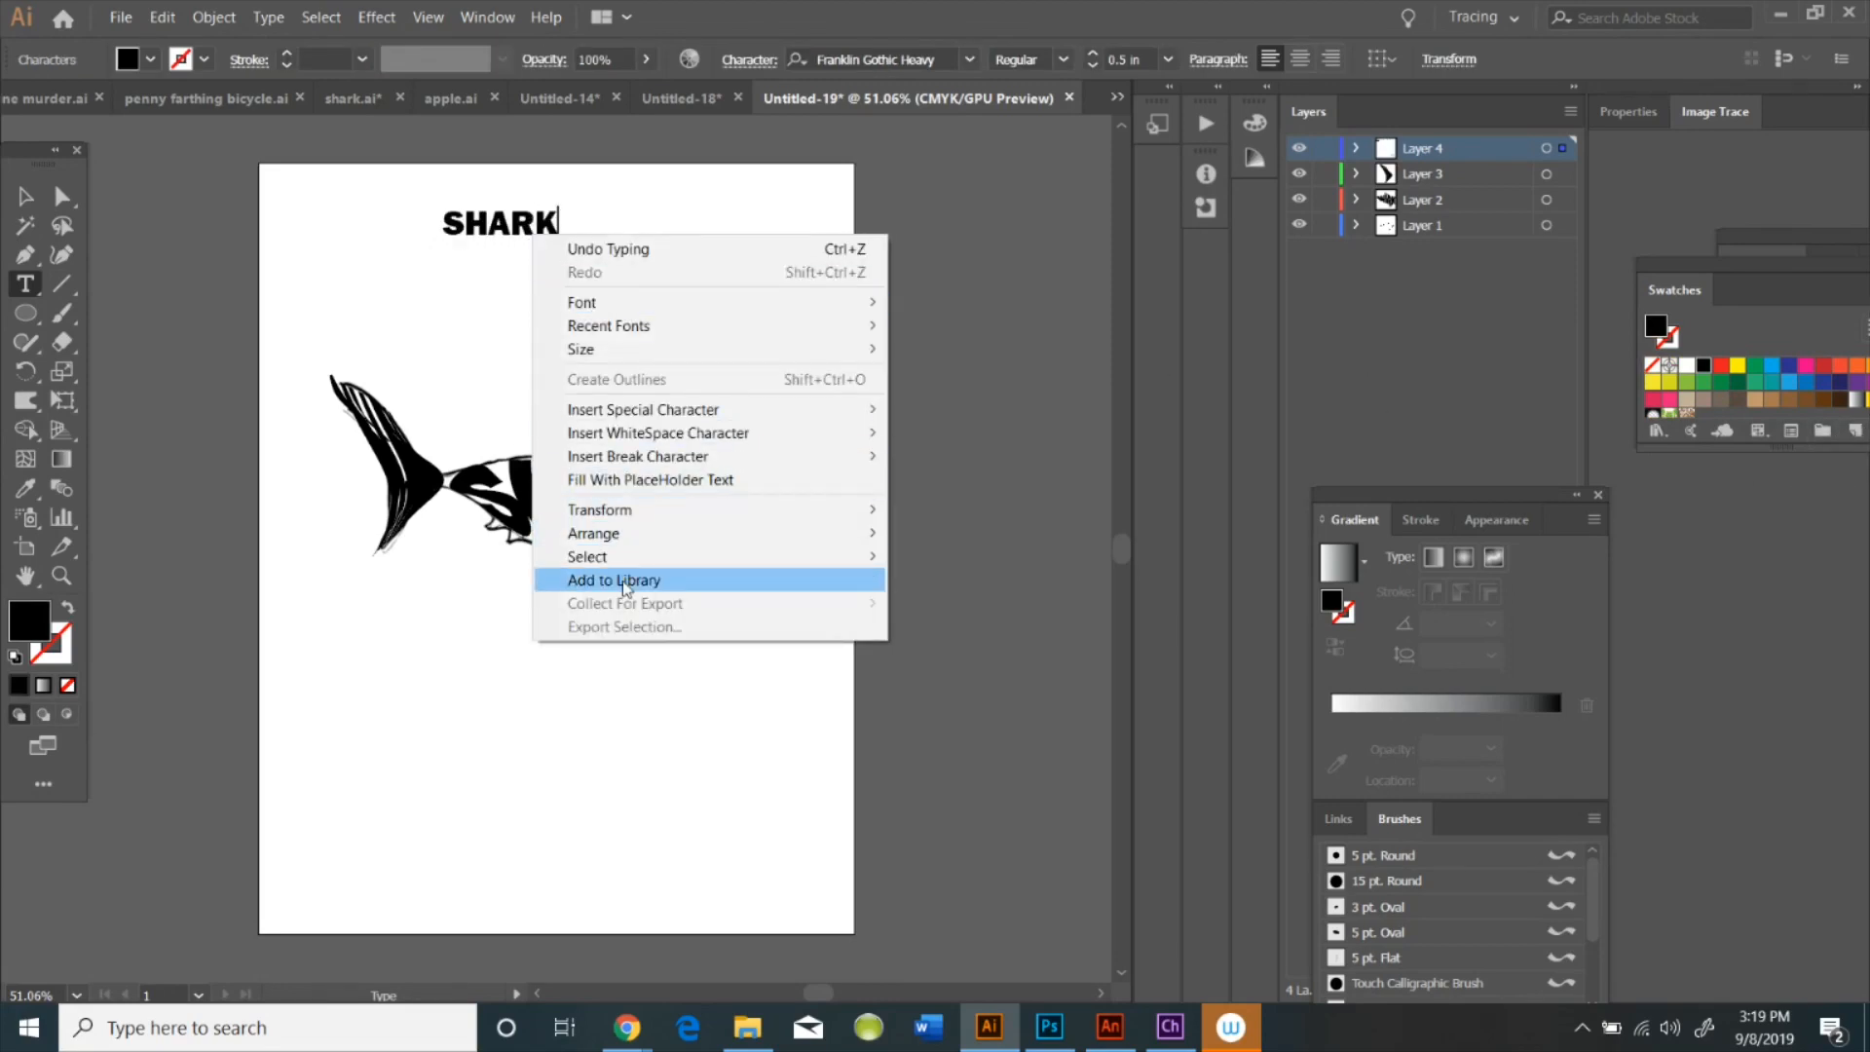
pyautogui.moveTo(693, 536)
pyautogui.click(1013, 603)
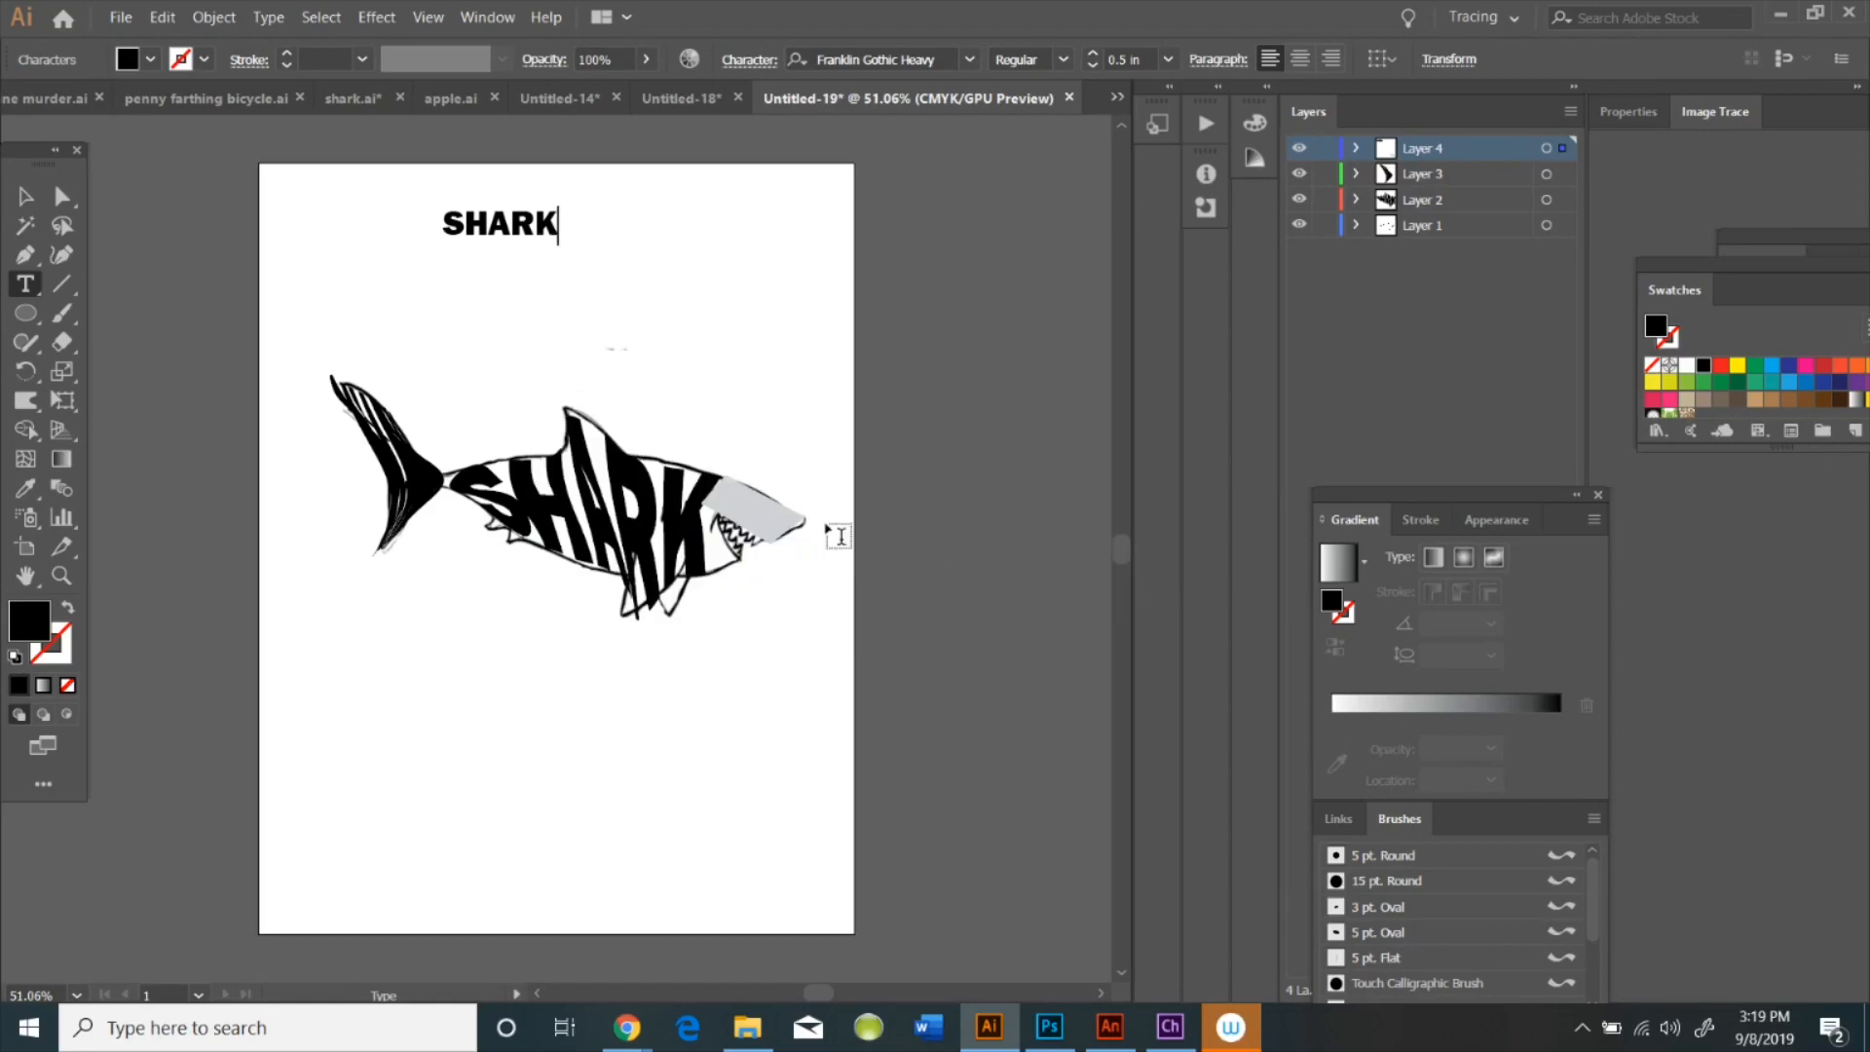
# Select the SHARK text and the head path together and apply Envelope Distort using Make with Top Object
pyautogui.click(26, 196)
pyautogui.click(496, 226)
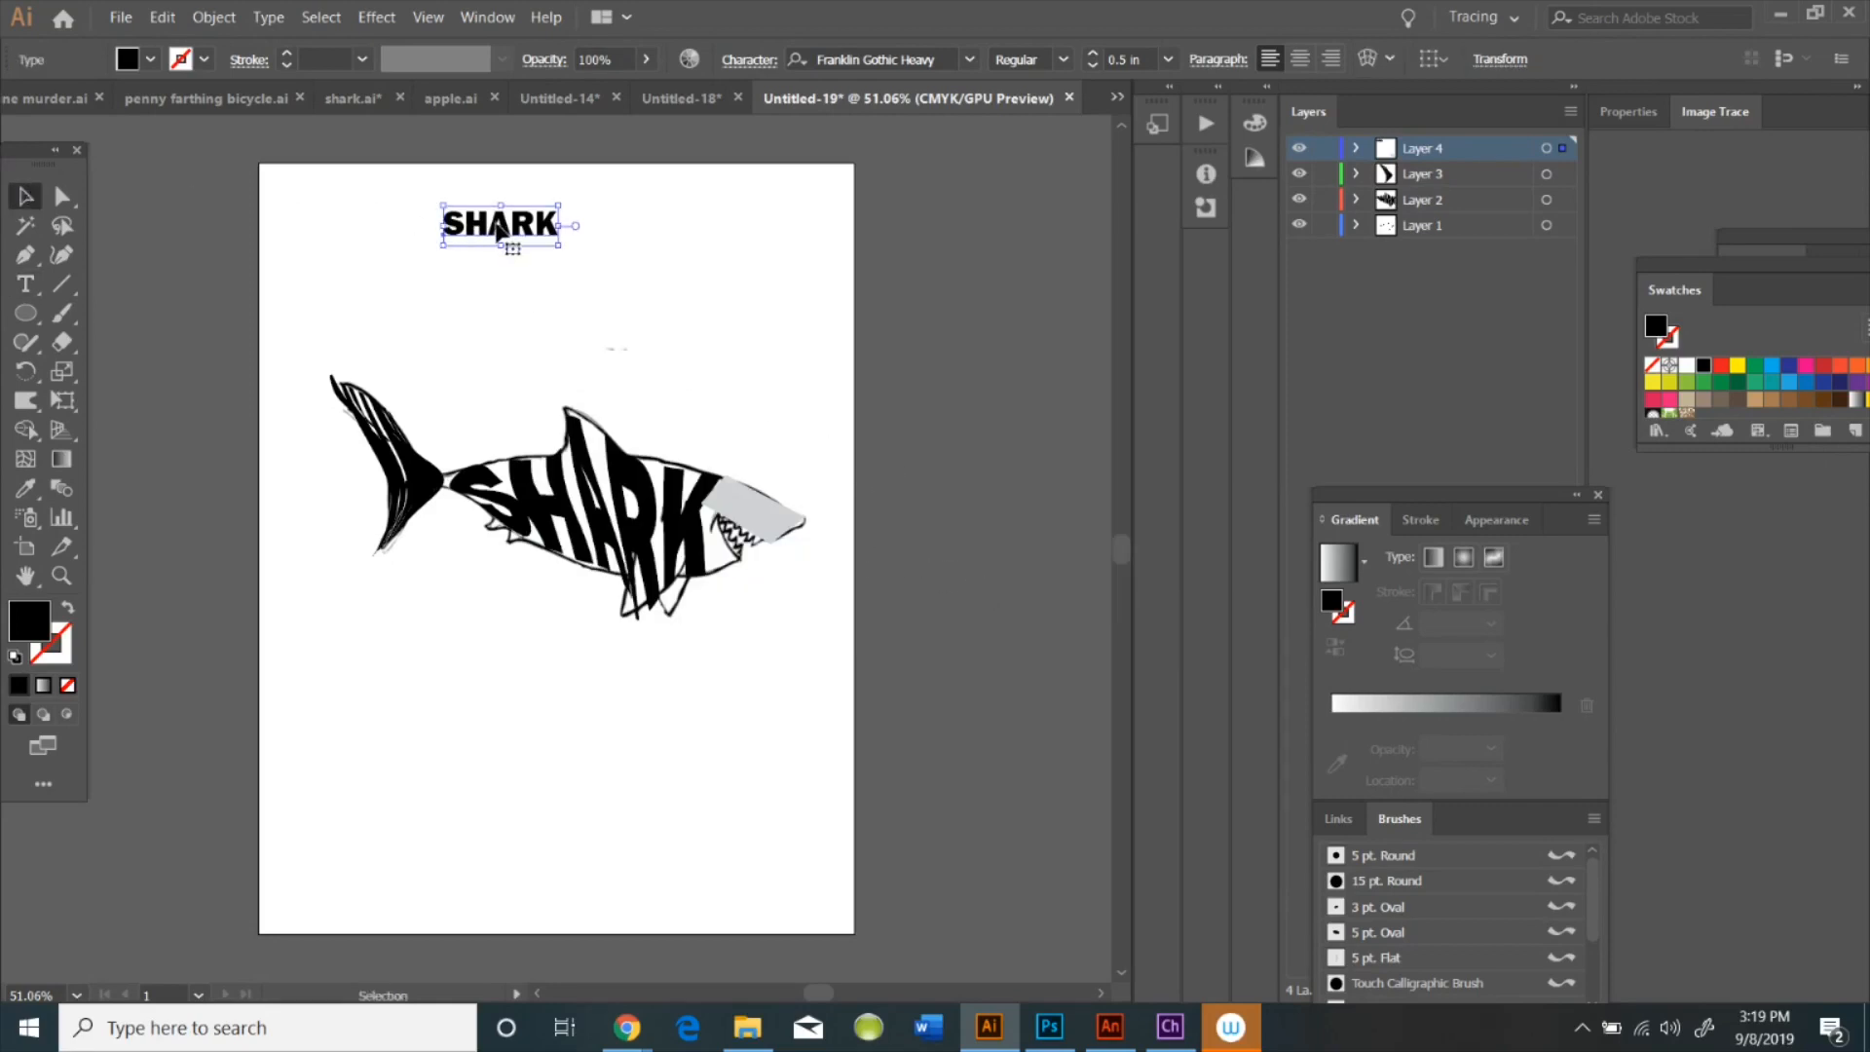
pyautogui.keyDown('shift'); pyautogui.click(750, 495); pyautogui.keyUp('shift')
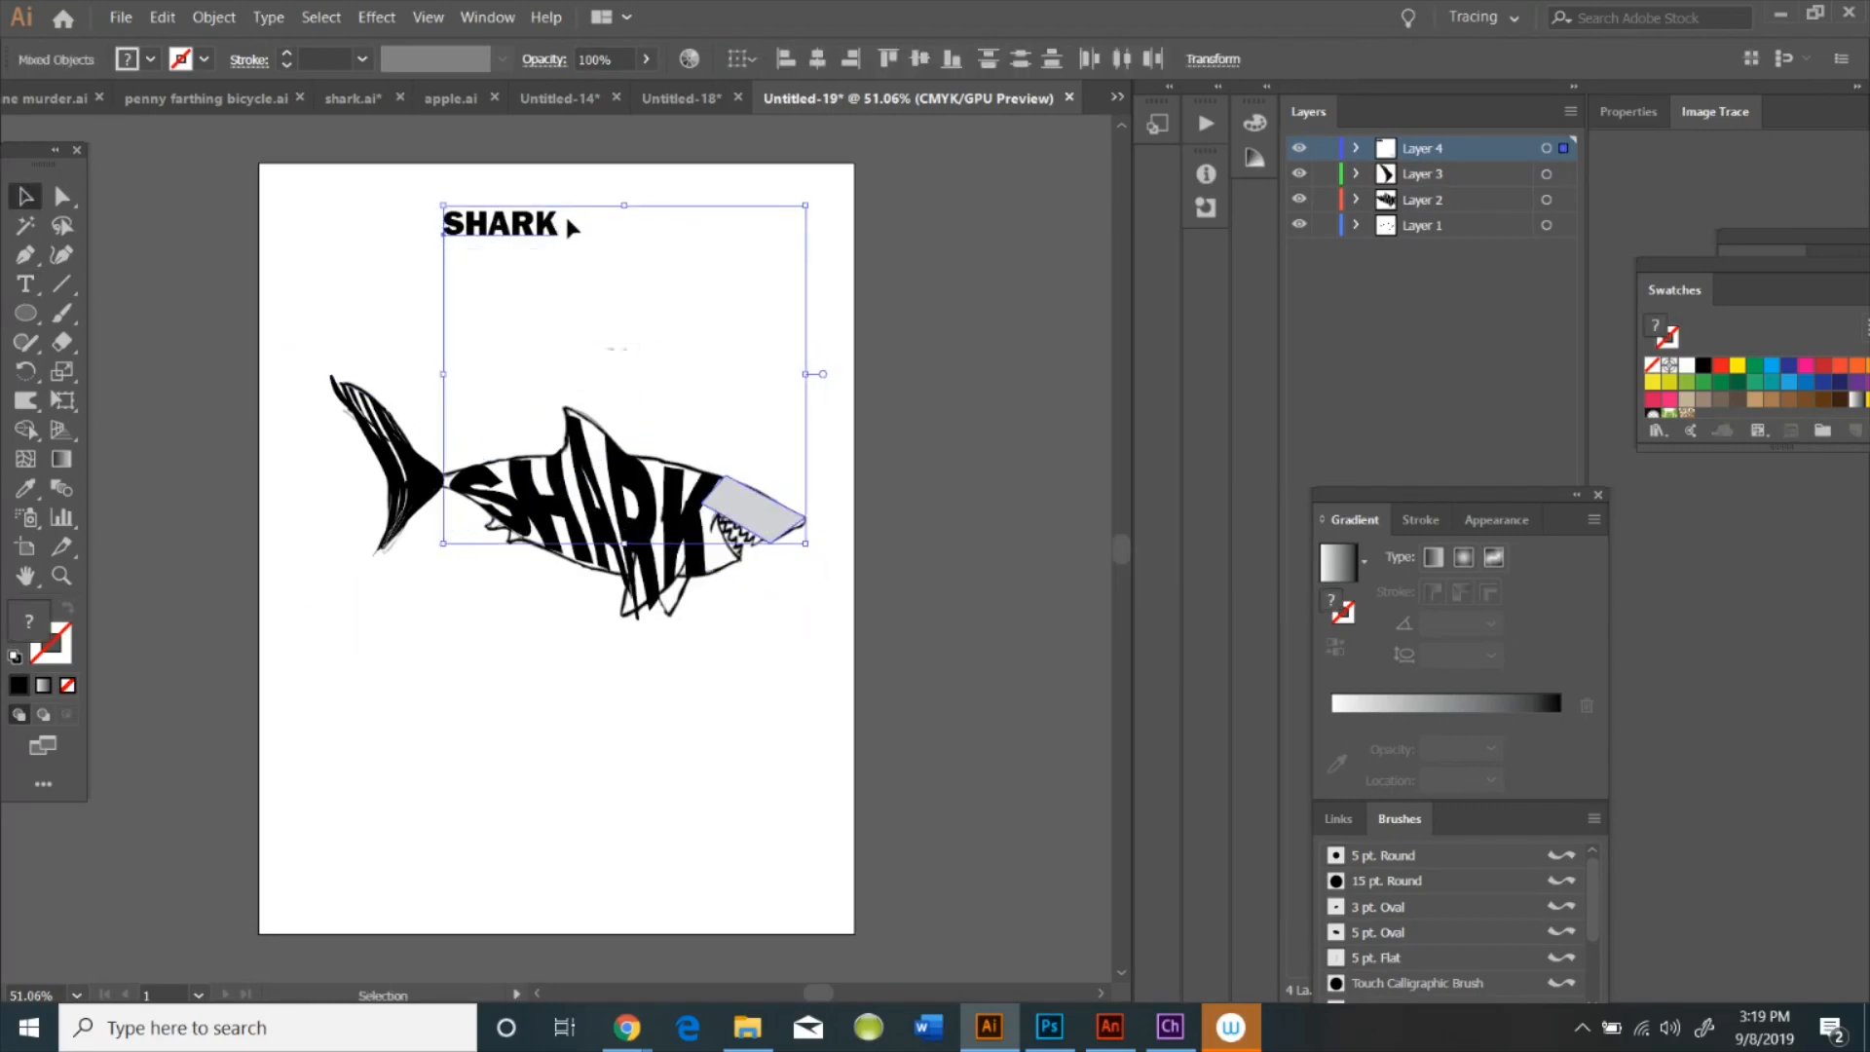
pyautogui.click(214, 16)
pyautogui.moveTo(331, 592)
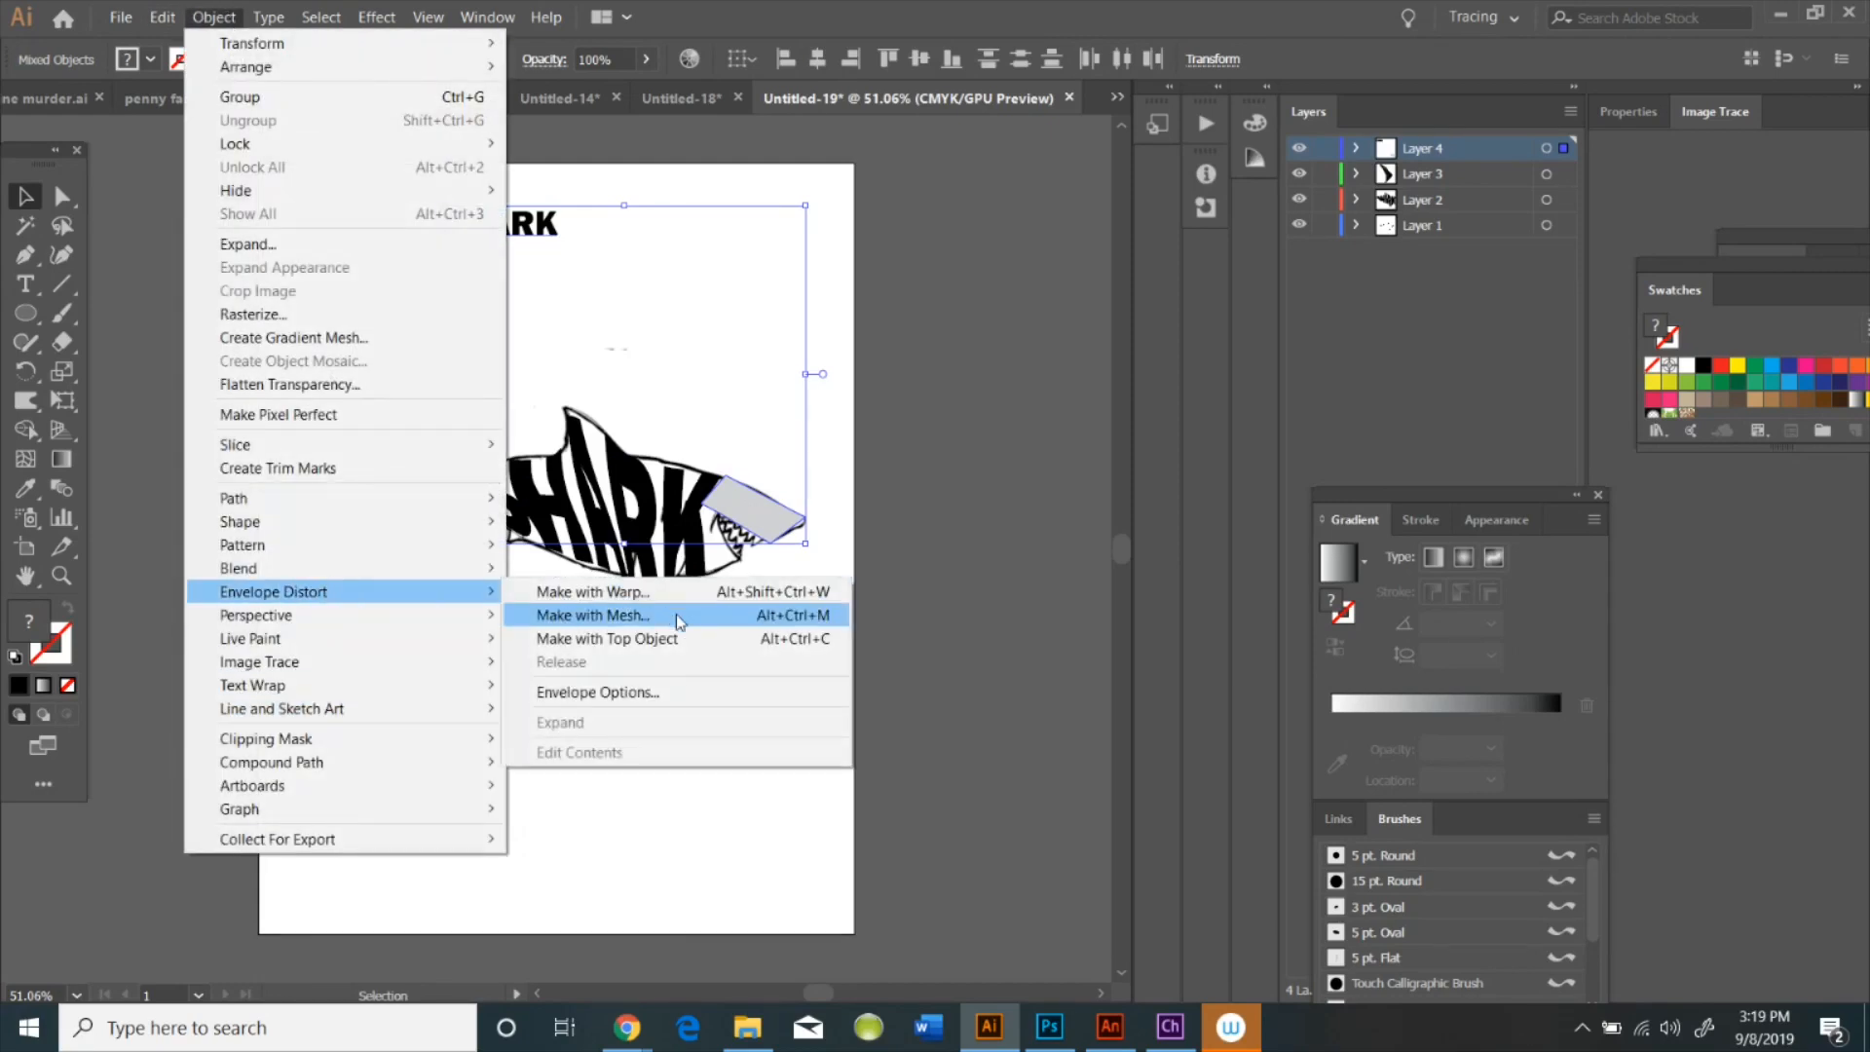
pyautogui.click(680, 638)
pyautogui.click(999, 535)
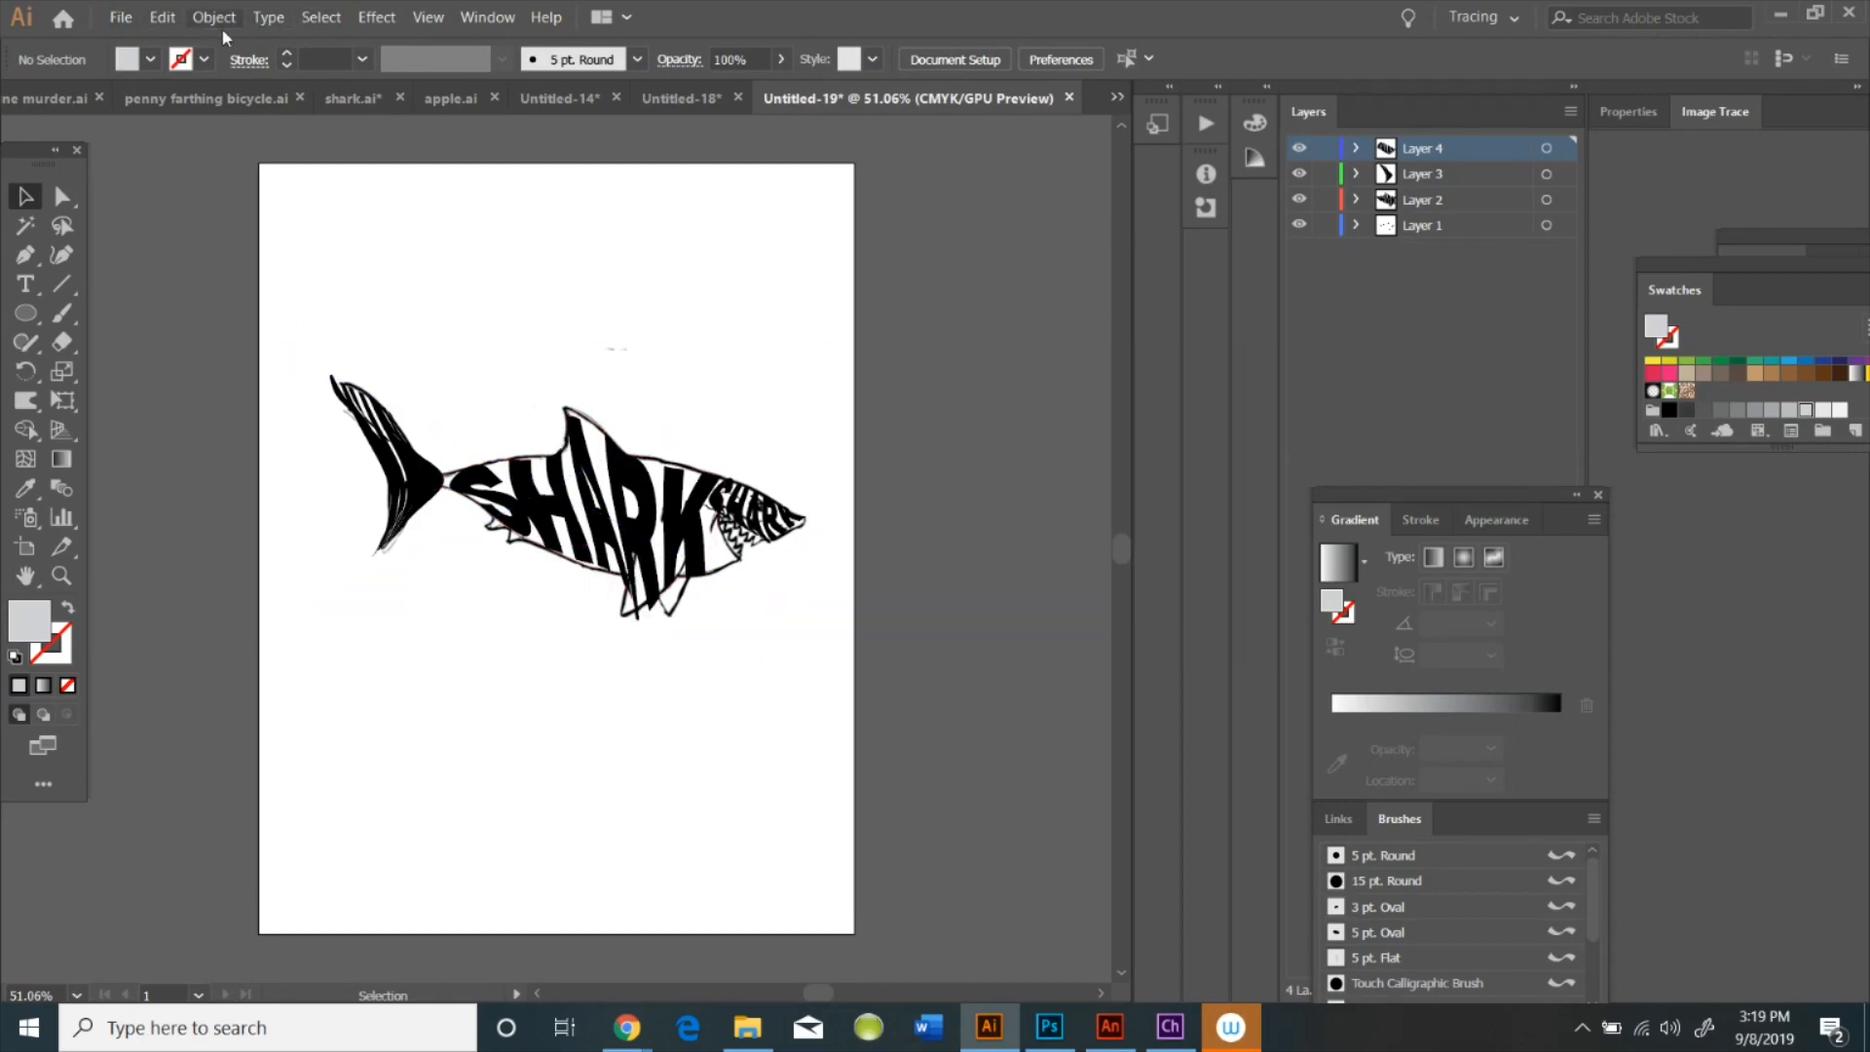
# Create a new layer with the default options above the head lettering layer
pyautogui.click(1575, 114)
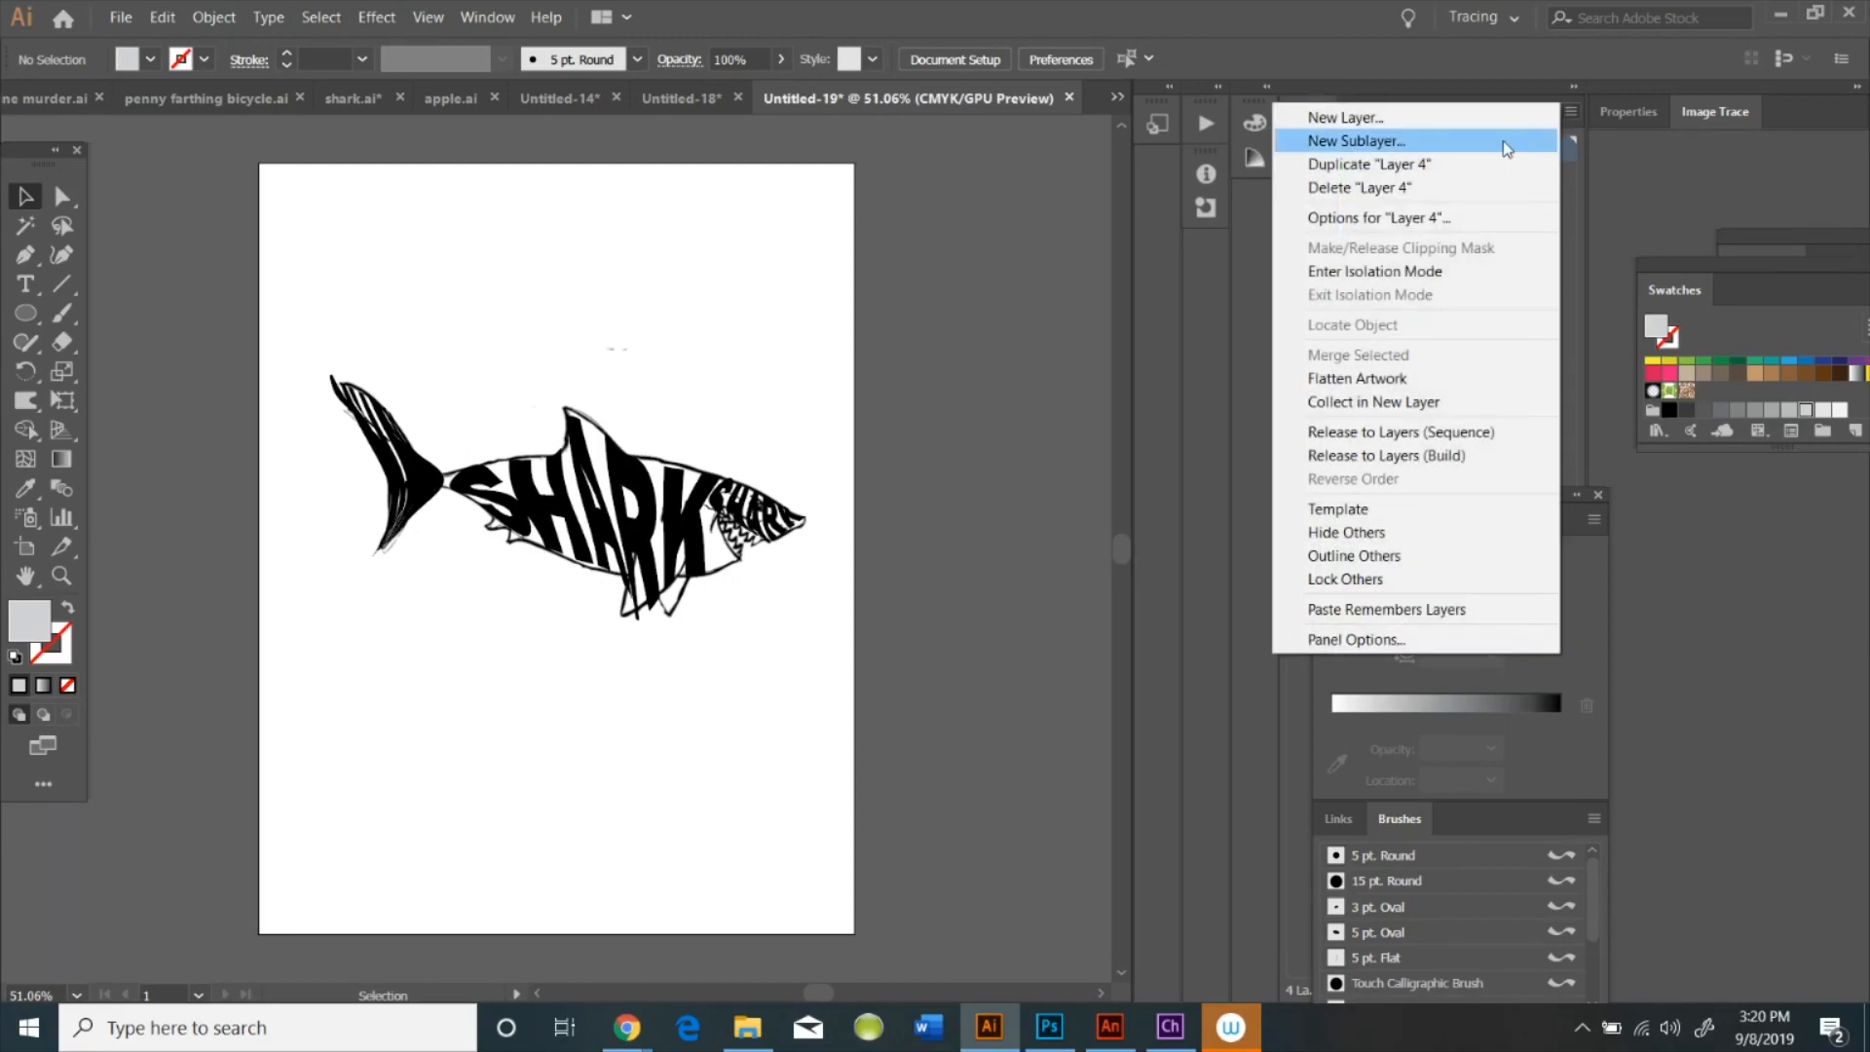
pyautogui.click(1330, 114)
pyautogui.click(918, 596)
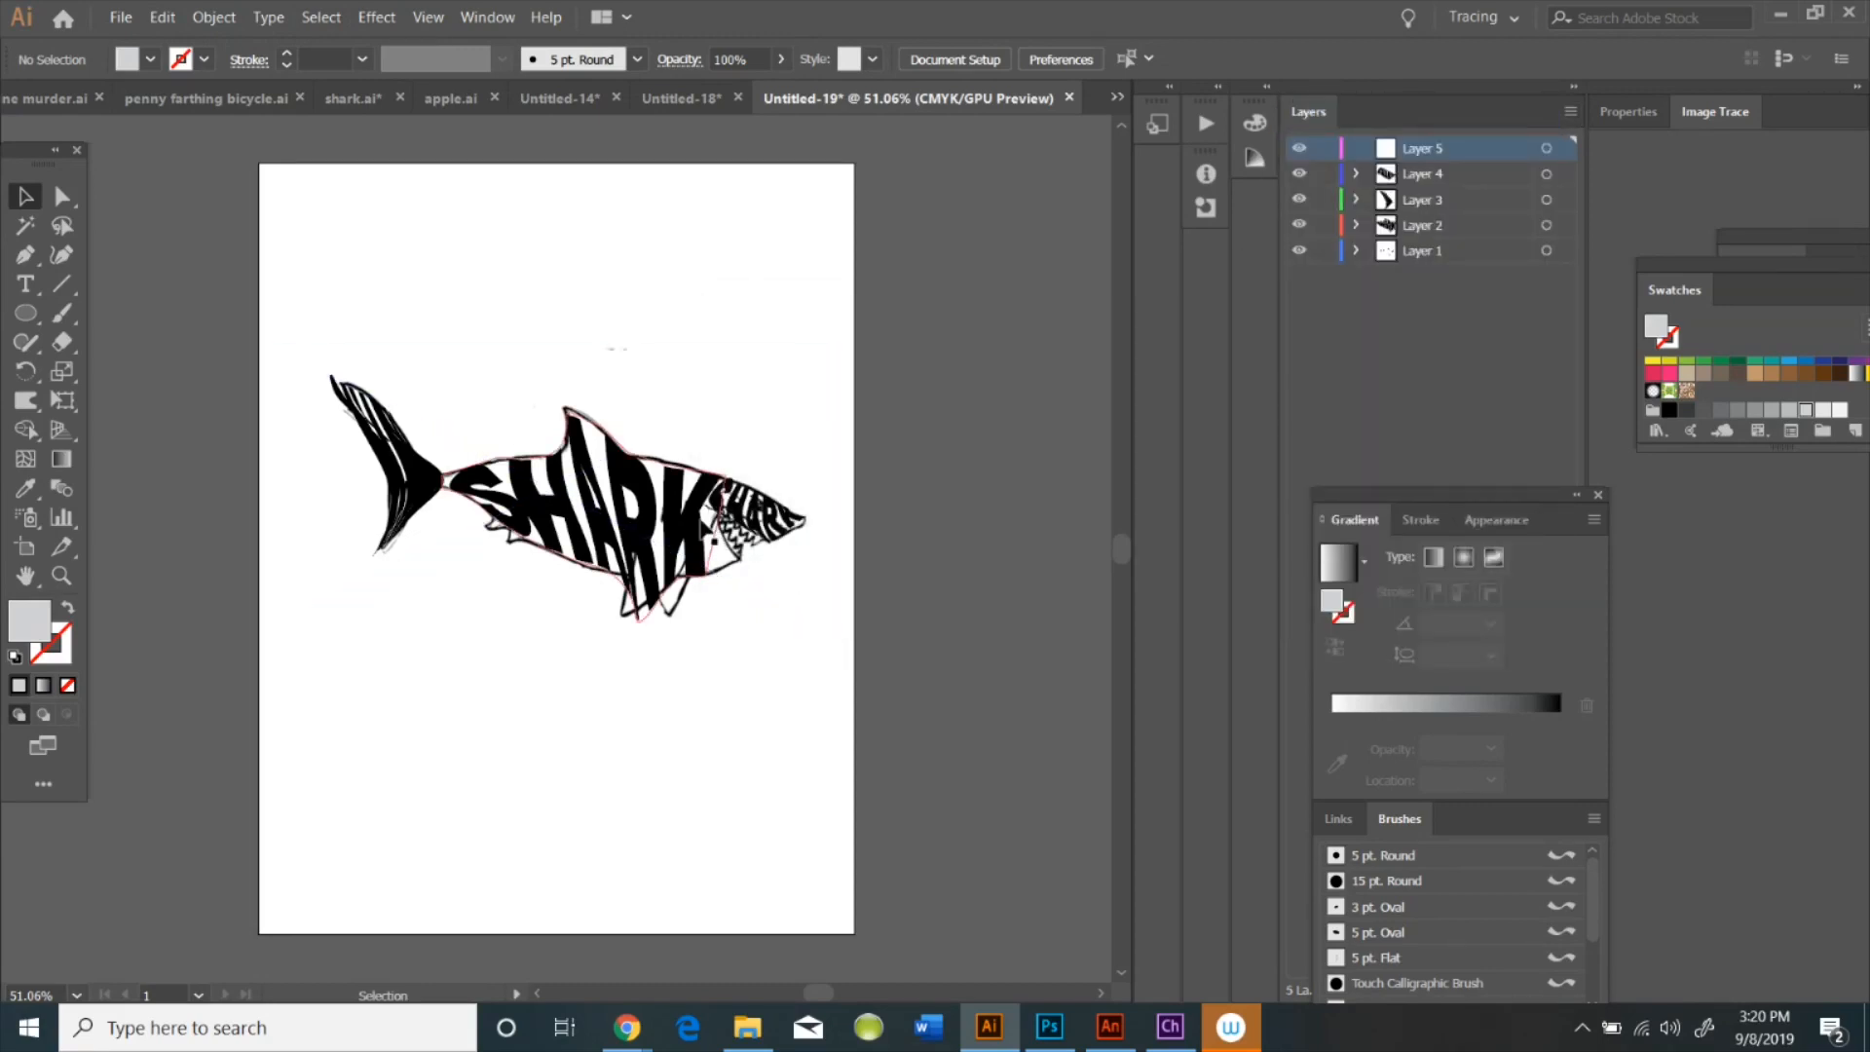
# Trace the shark's lower jaw, below the head lettering, as a closed path with the Pen tool
pyautogui.press('p')
pyautogui.click(699, 510)
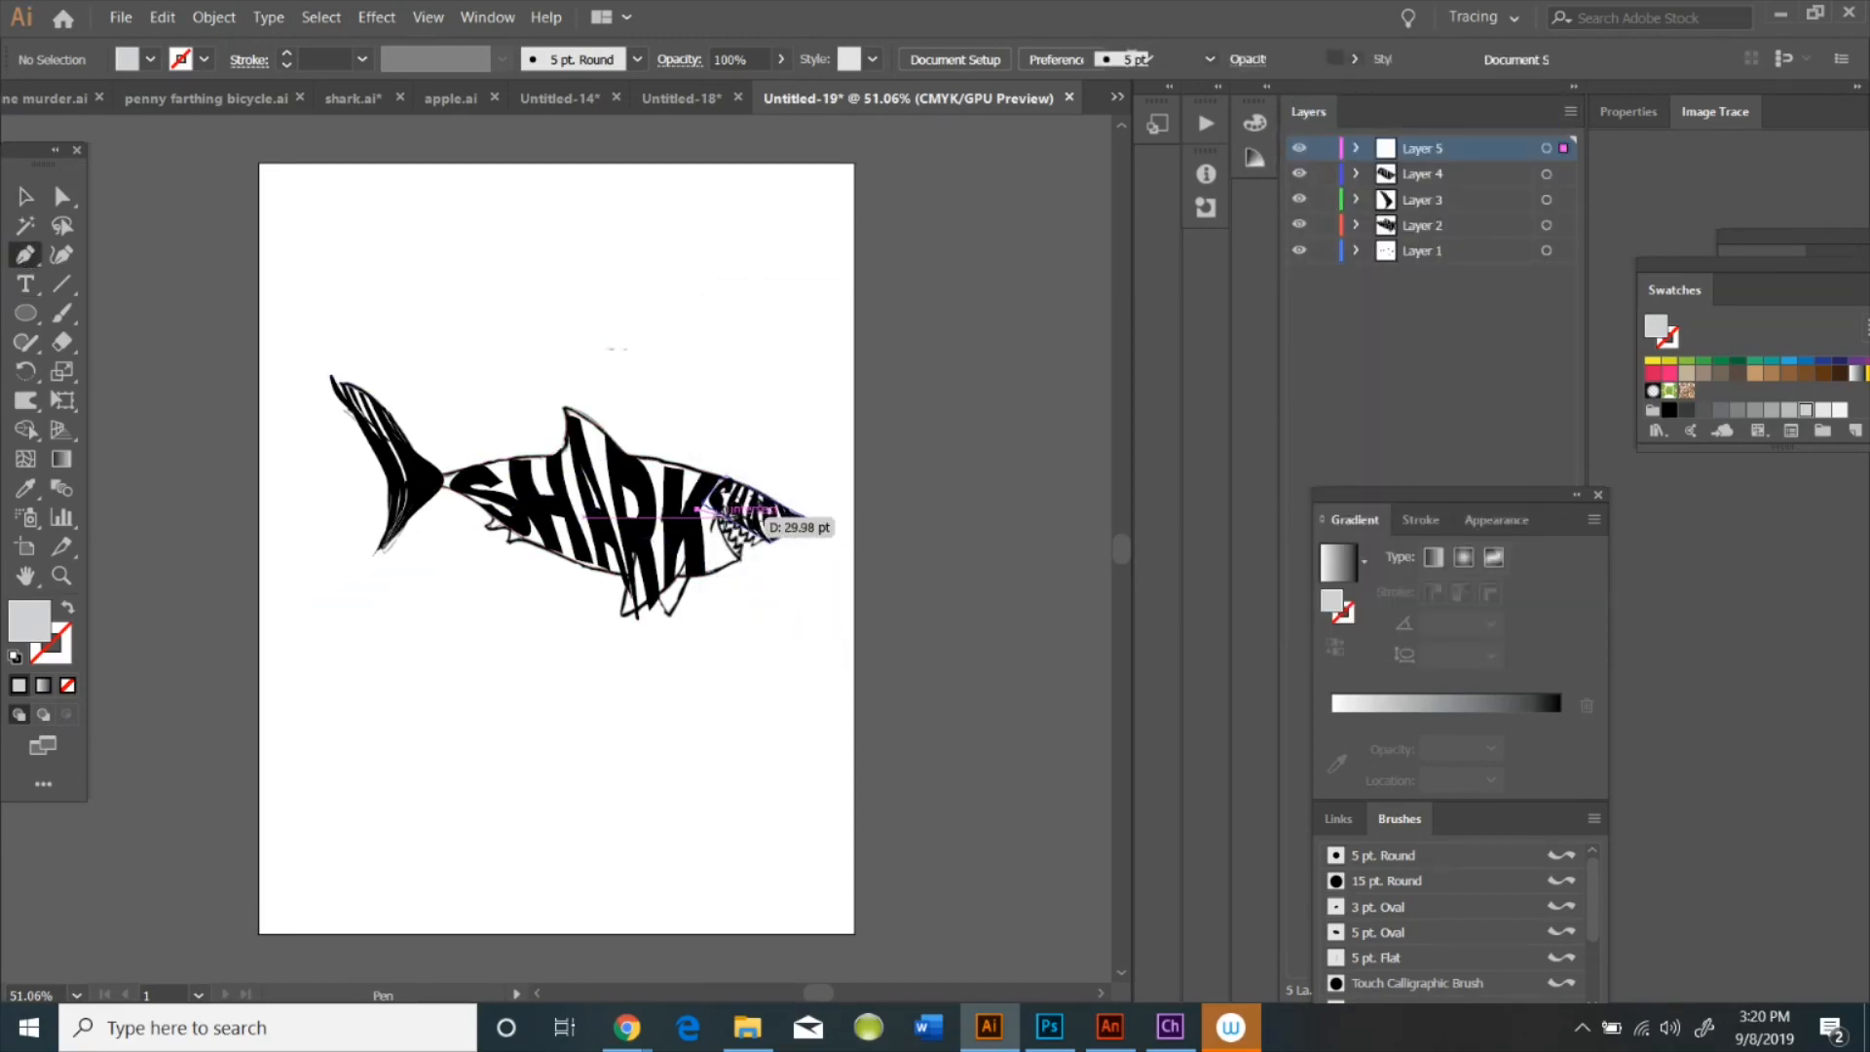
pyautogui.click(704, 574)
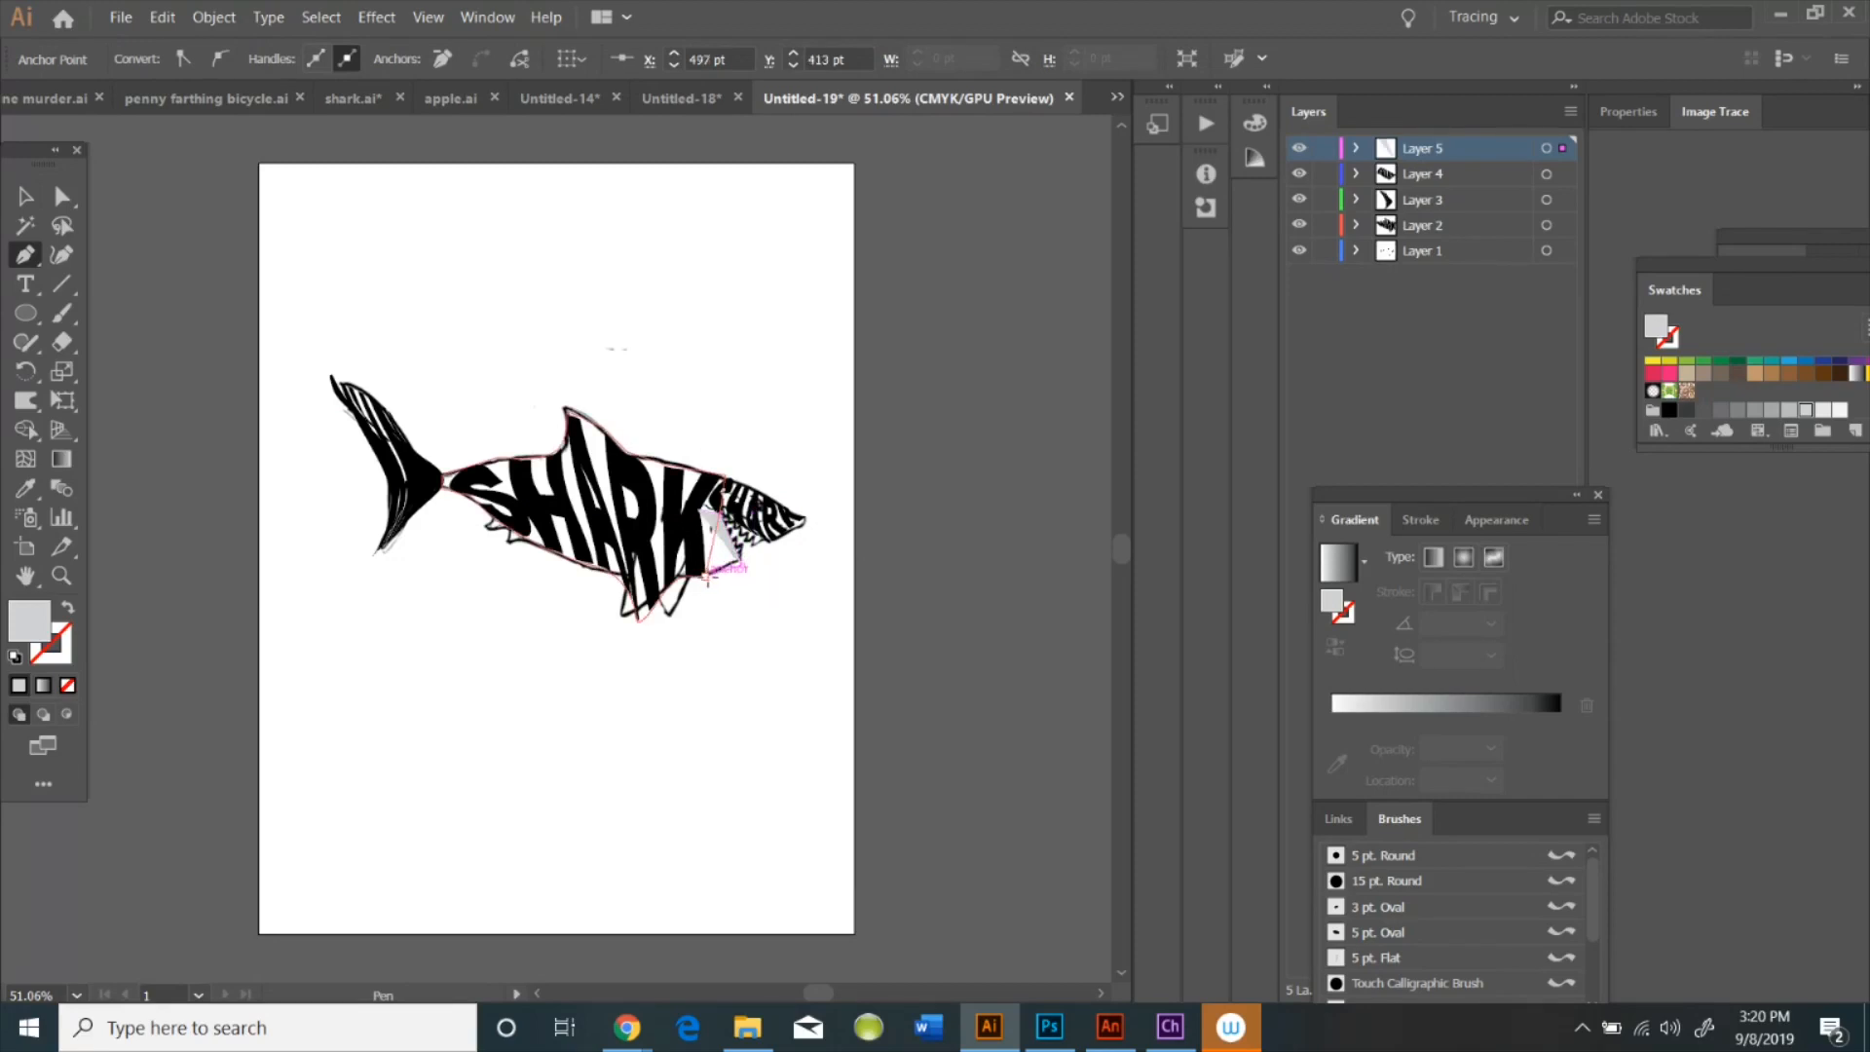
pyautogui.click(705, 508)
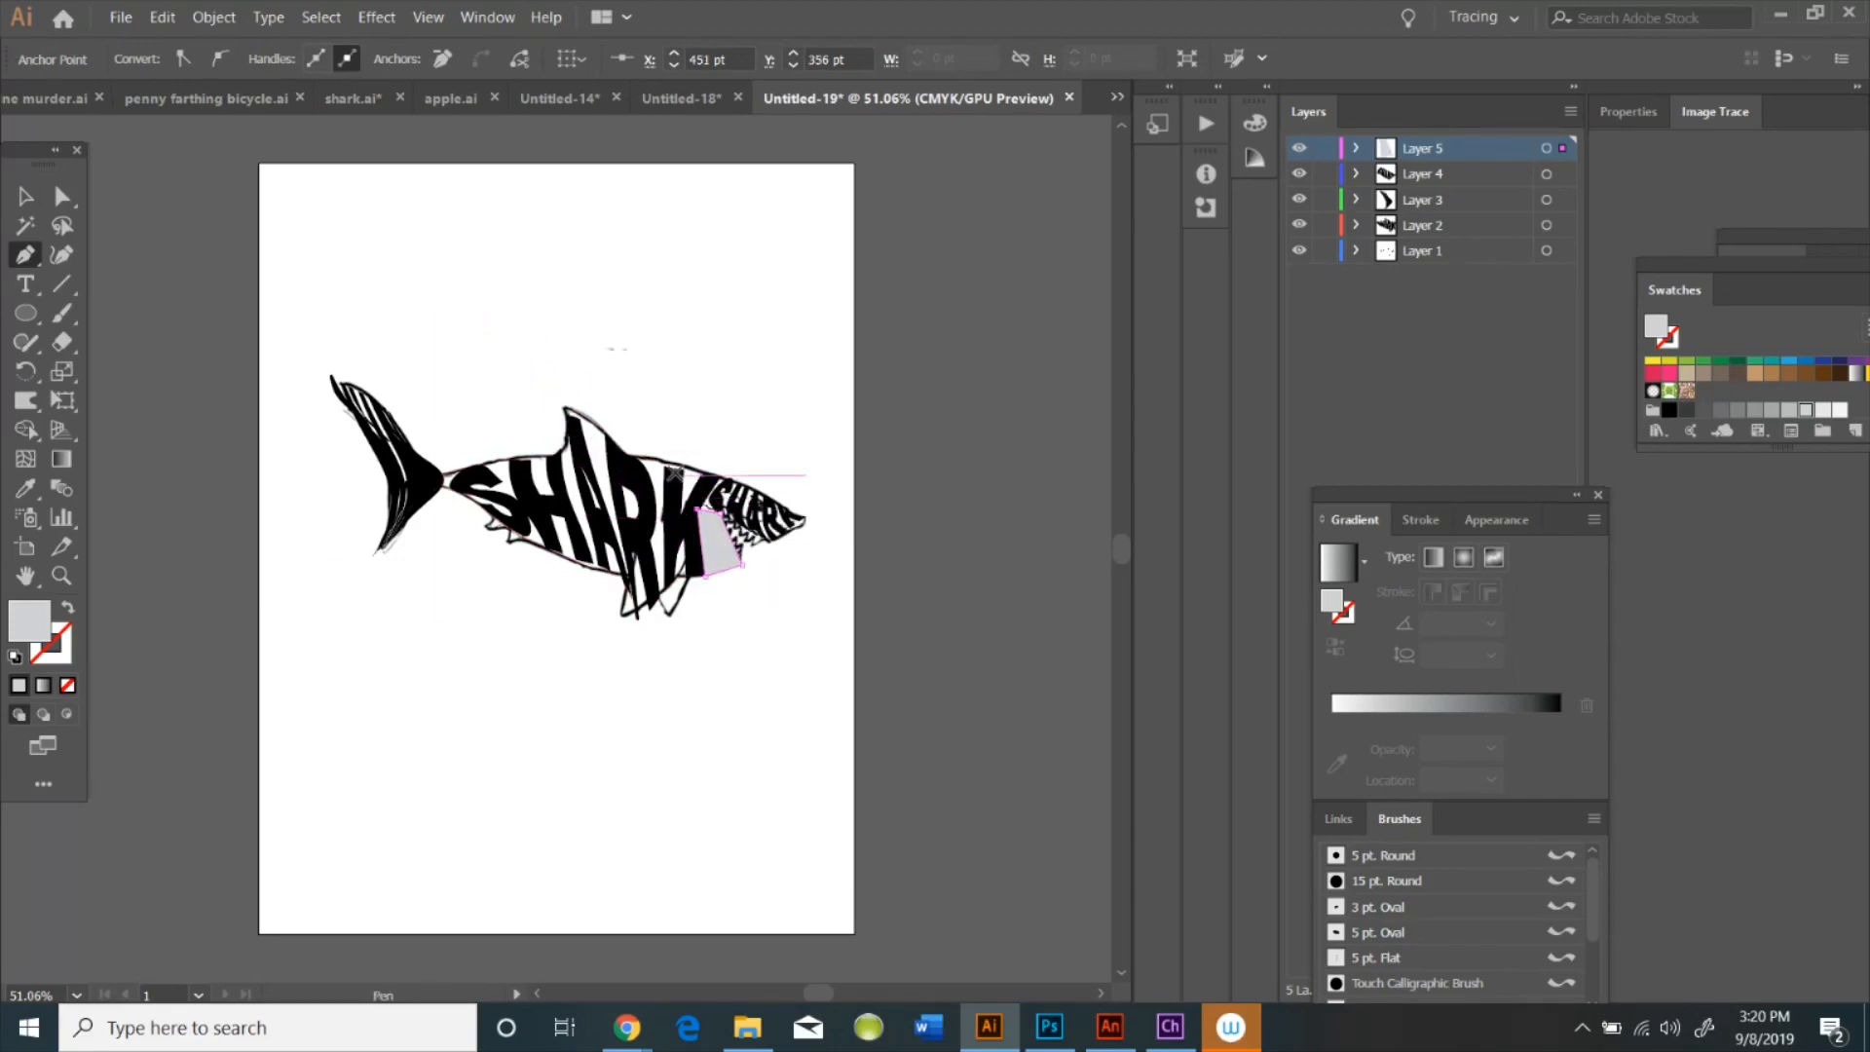
# Add a "SHARK" text object at the top of the artboard and send it to the back, behind the jaw path
pyautogui.click(25, 283)
pyautogui.click(542, 217)
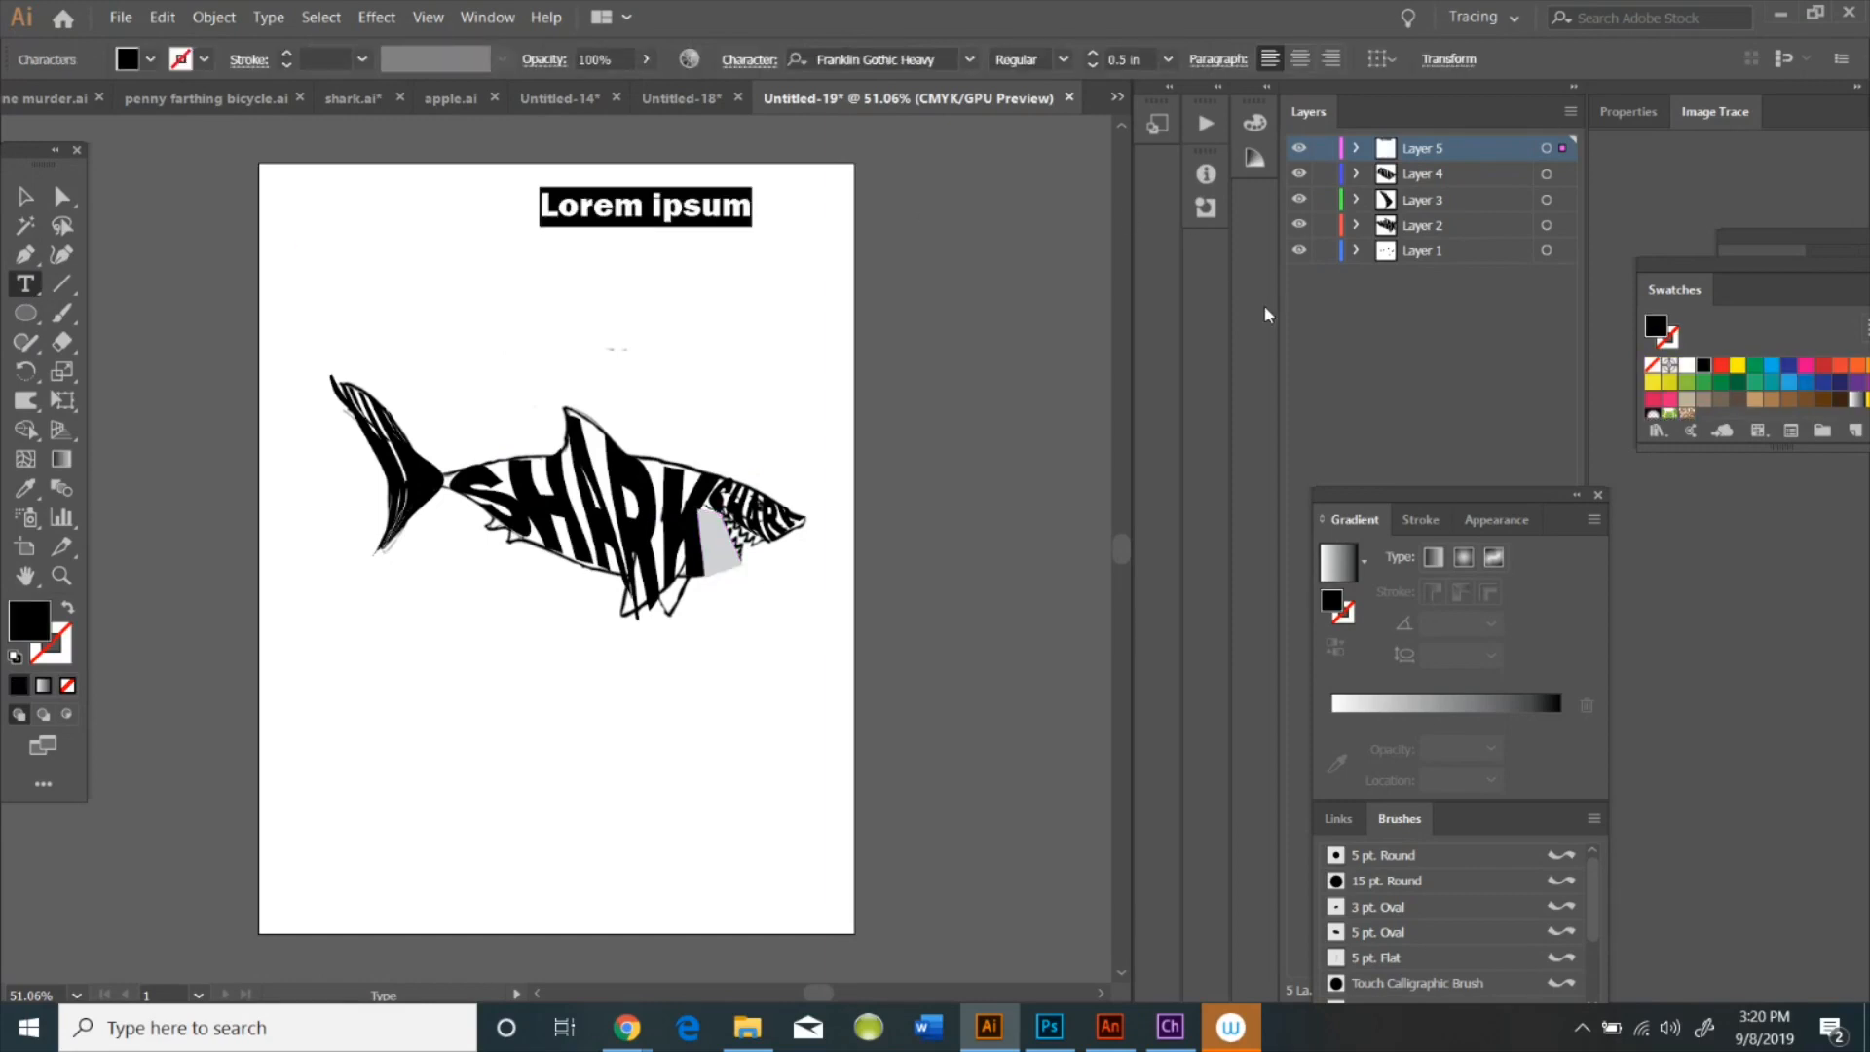
pyautogui.write('SHARK')
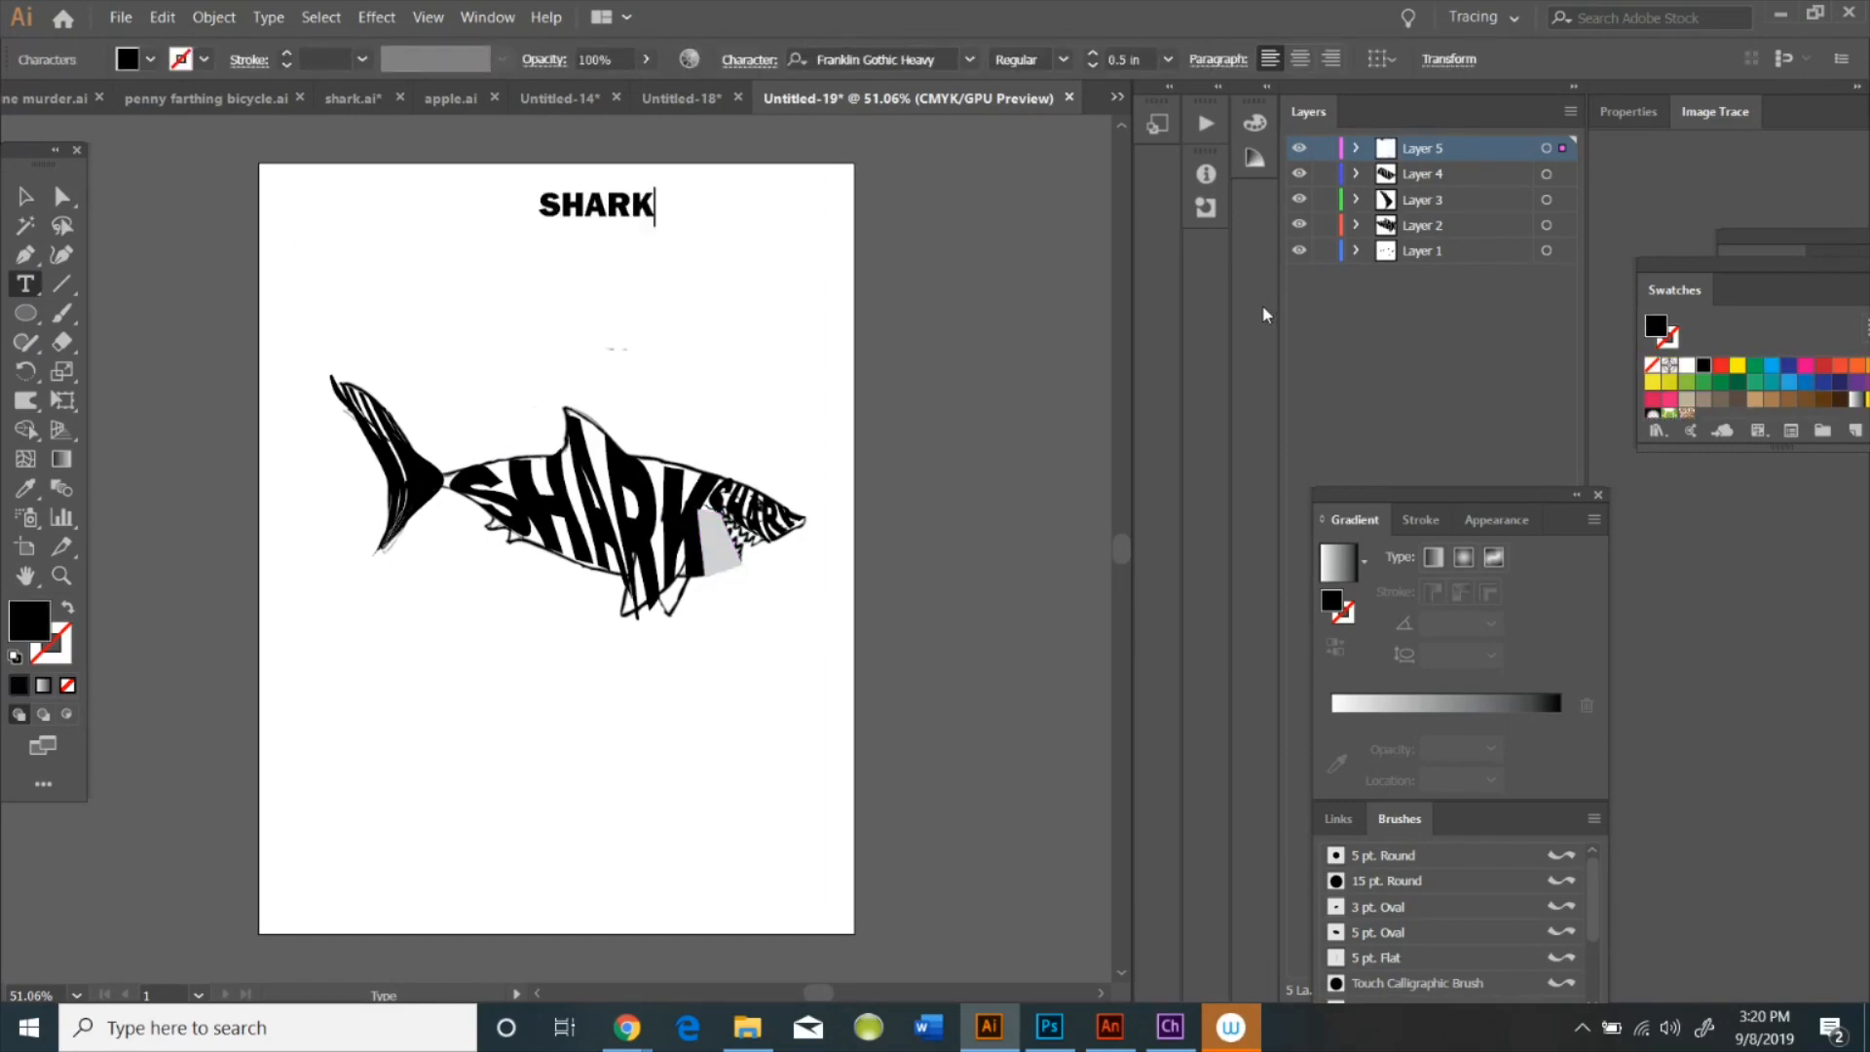
pyautogui.rightClick(637, 195)
pyautogui.moveTo(799, 502)
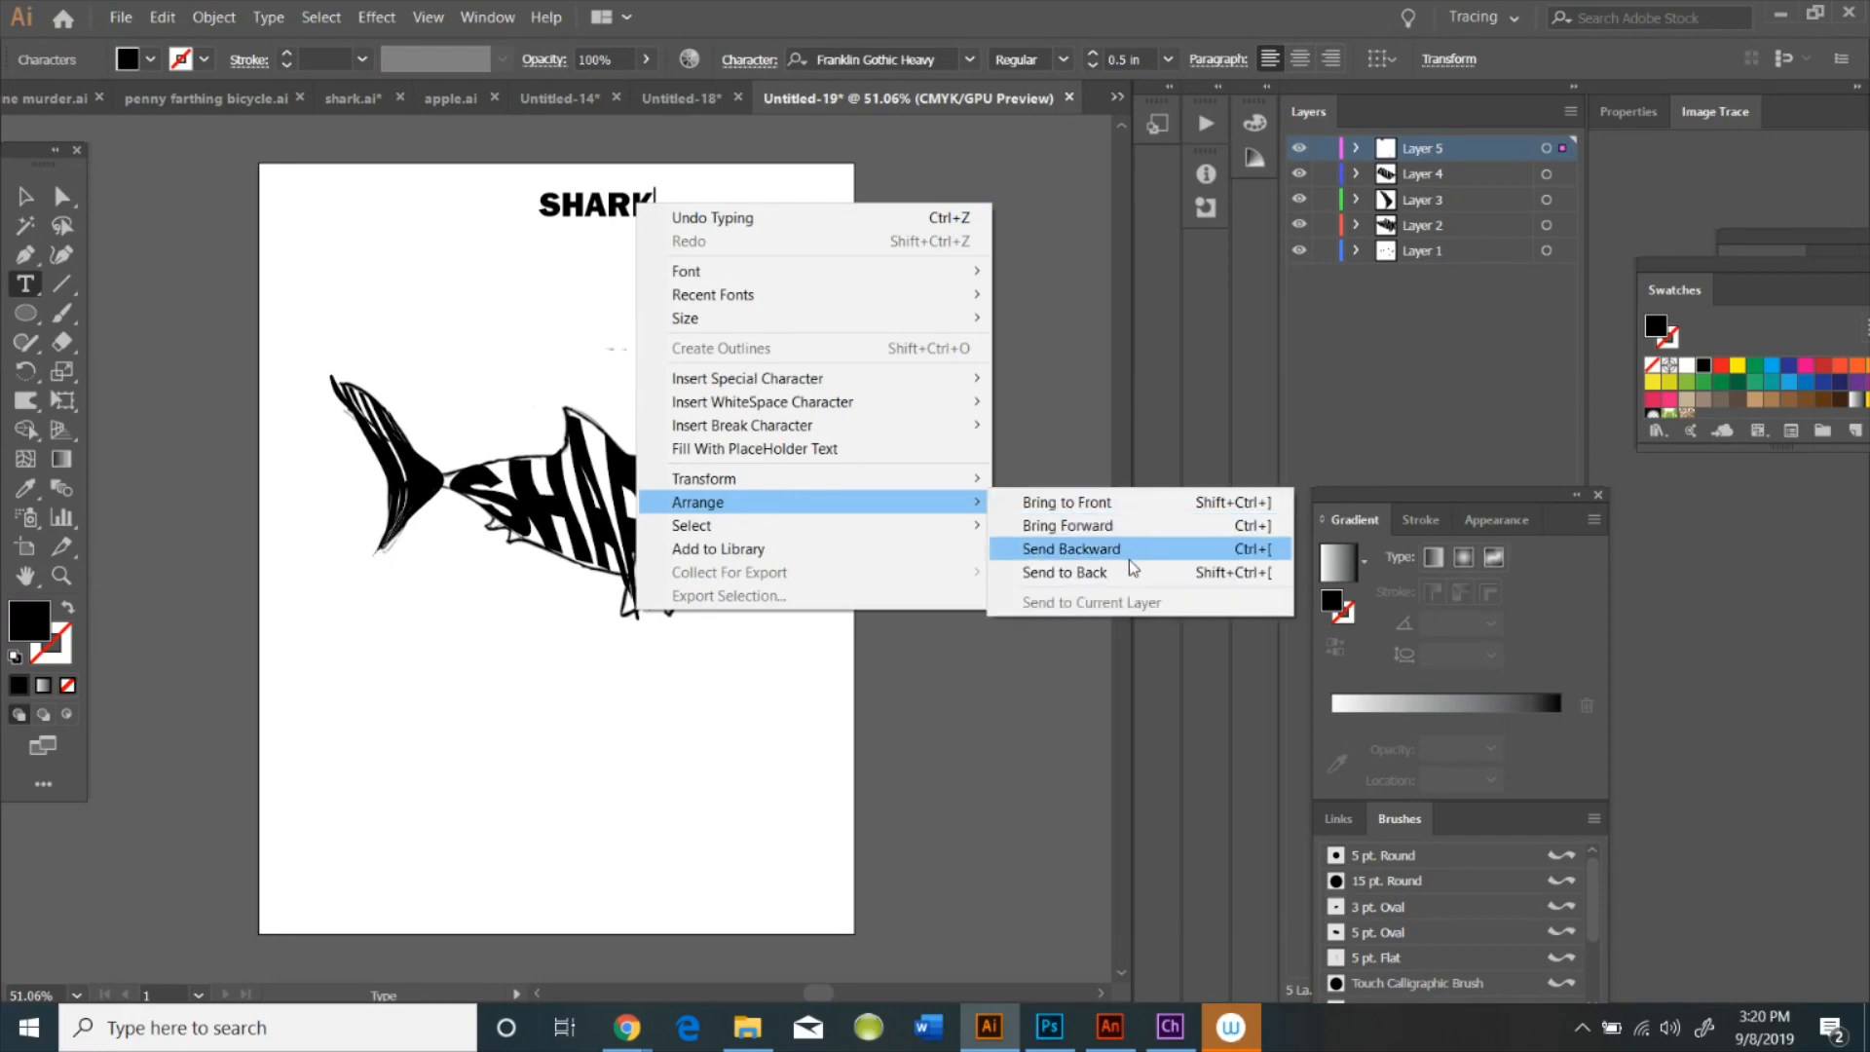
pyautogui.click(1120, 570)
# Warp the SHARK text into the jaw path with Envelope Distort using Make with Top Object, and hide Layer 1
pyautogui.click(25, 196)
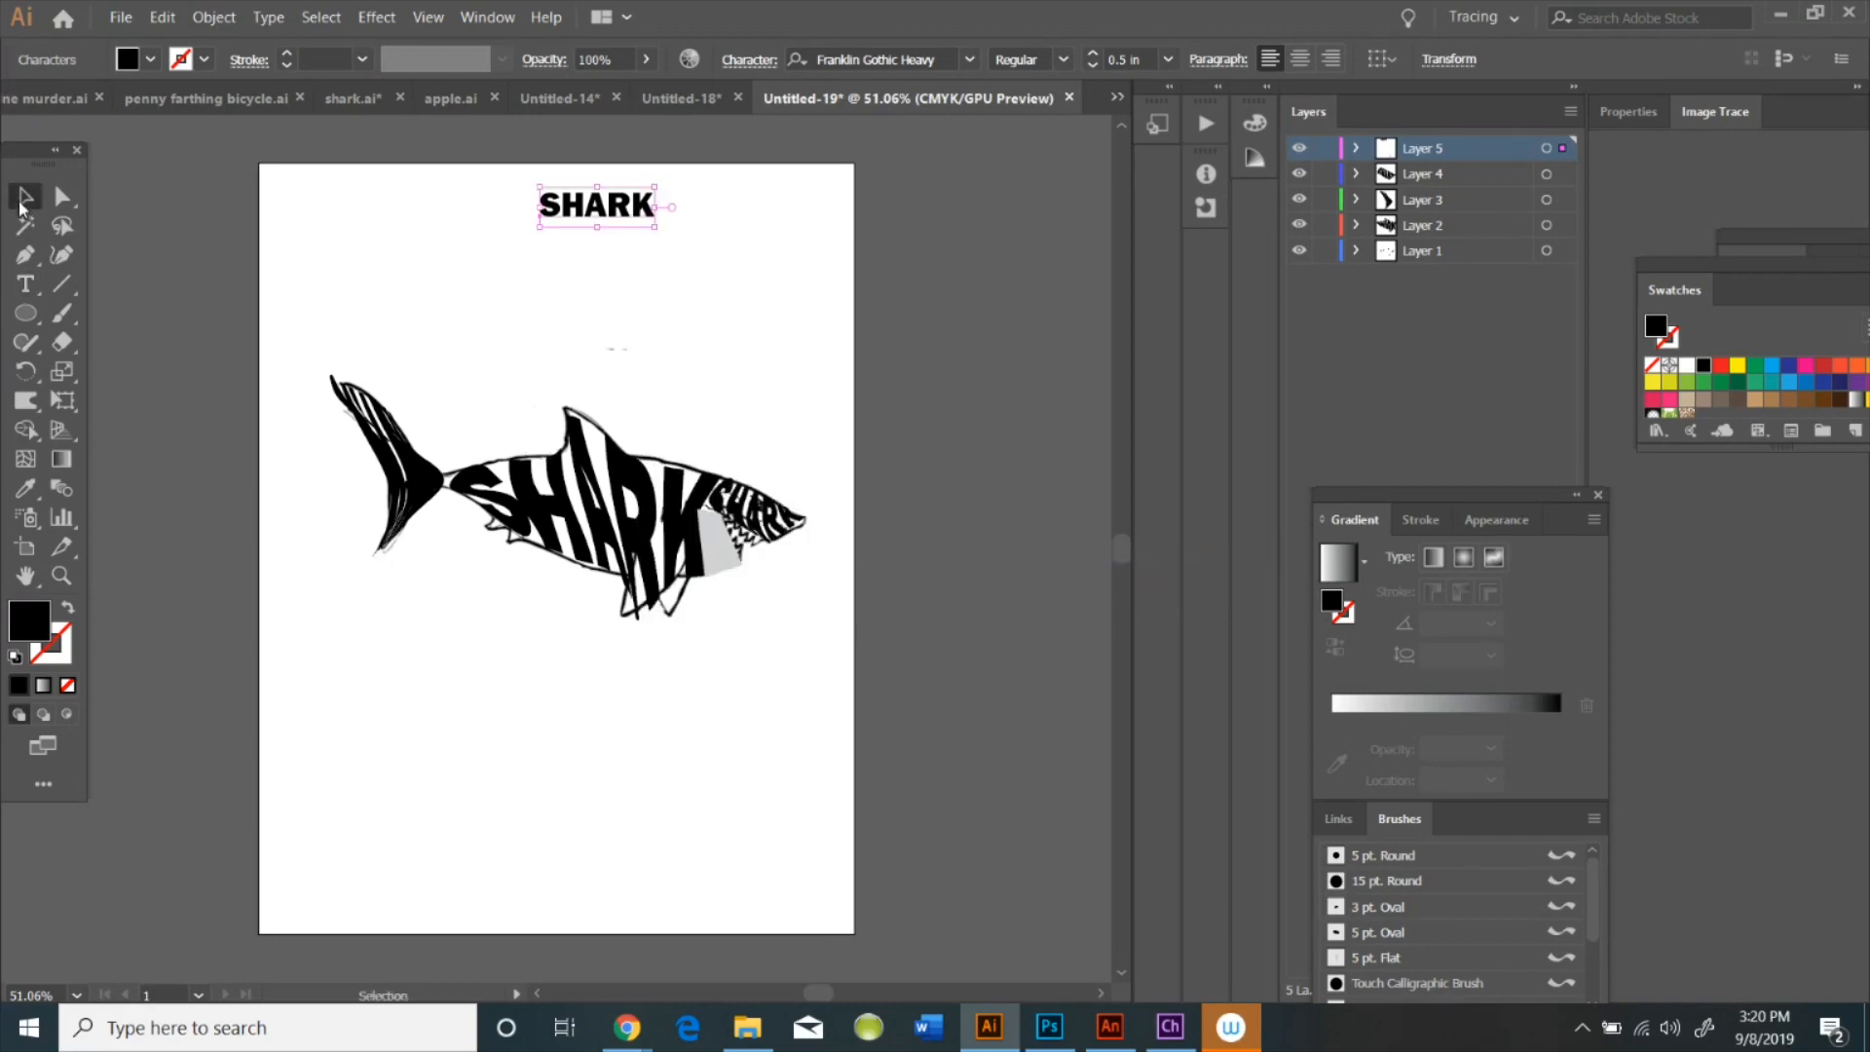
pyautogui.keyDown('shift'); pyautogui.click(721, 545); pyautogui.keyUp('shift')
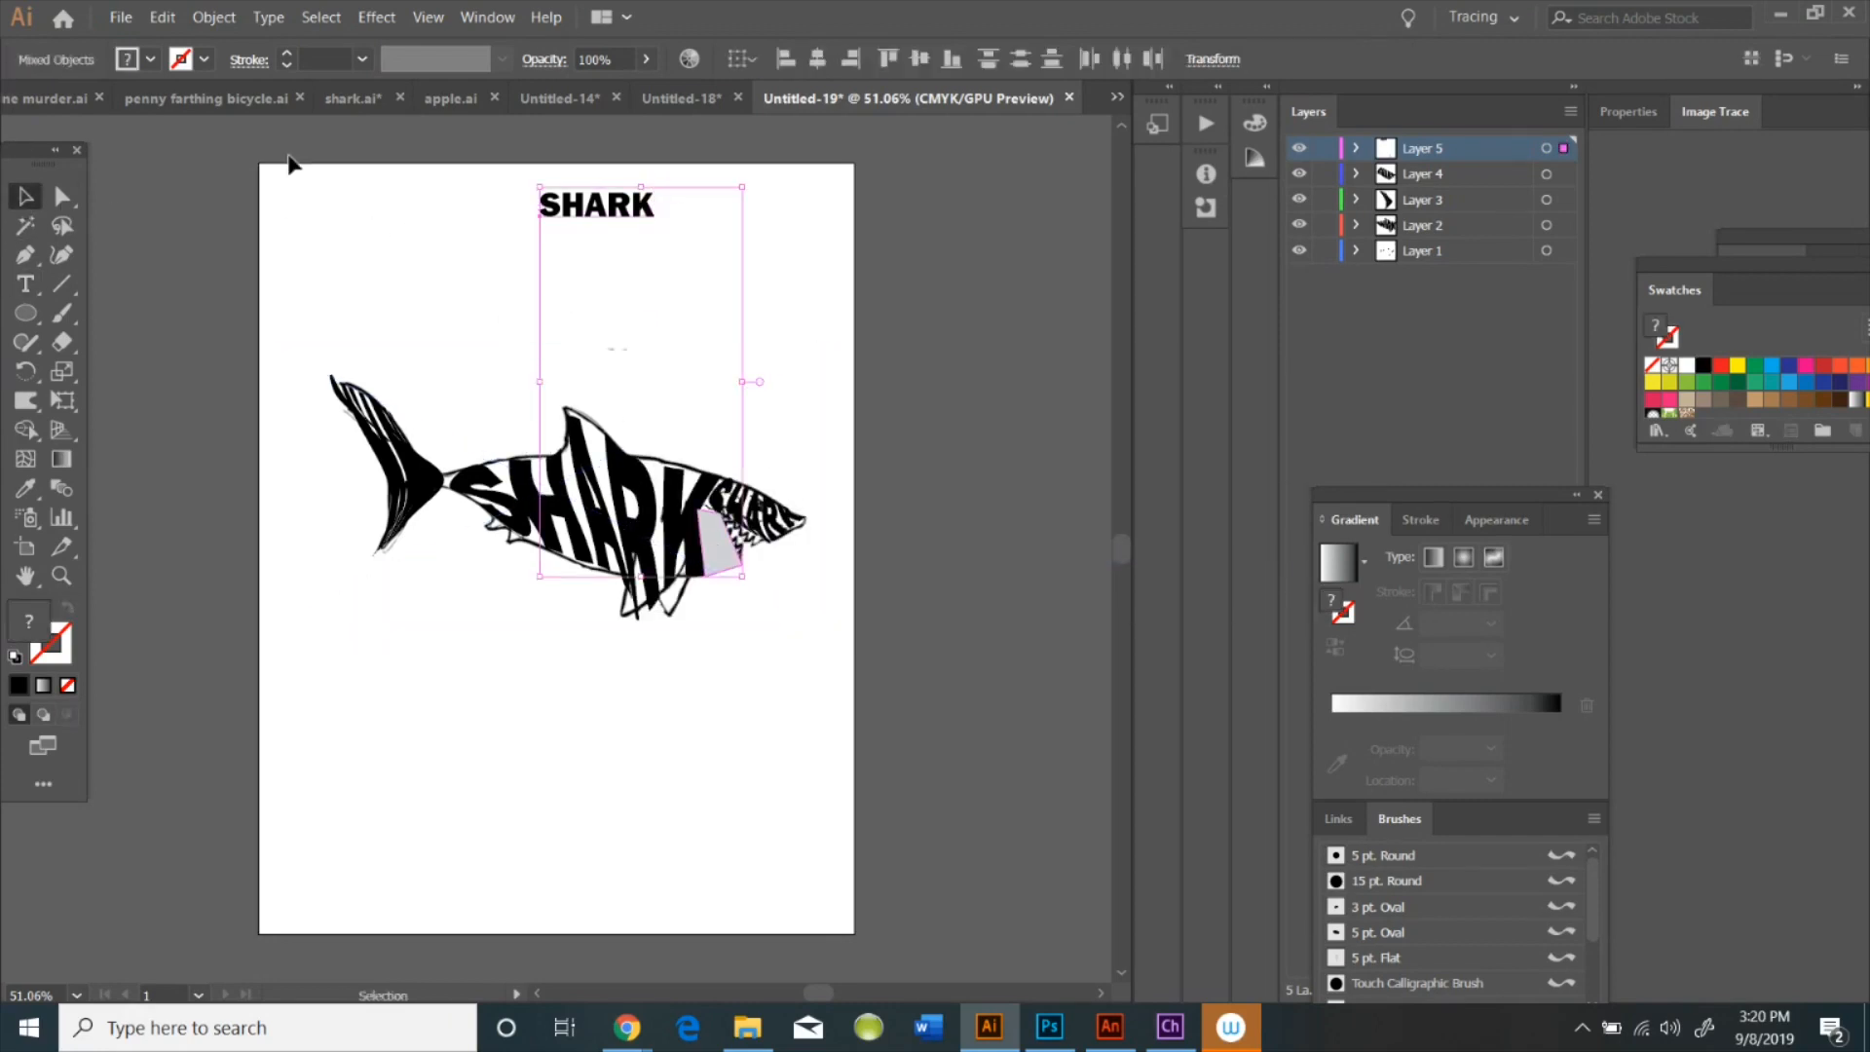
pyautogui.click(213, 17)
pyautogui.moveTo(409, 591)
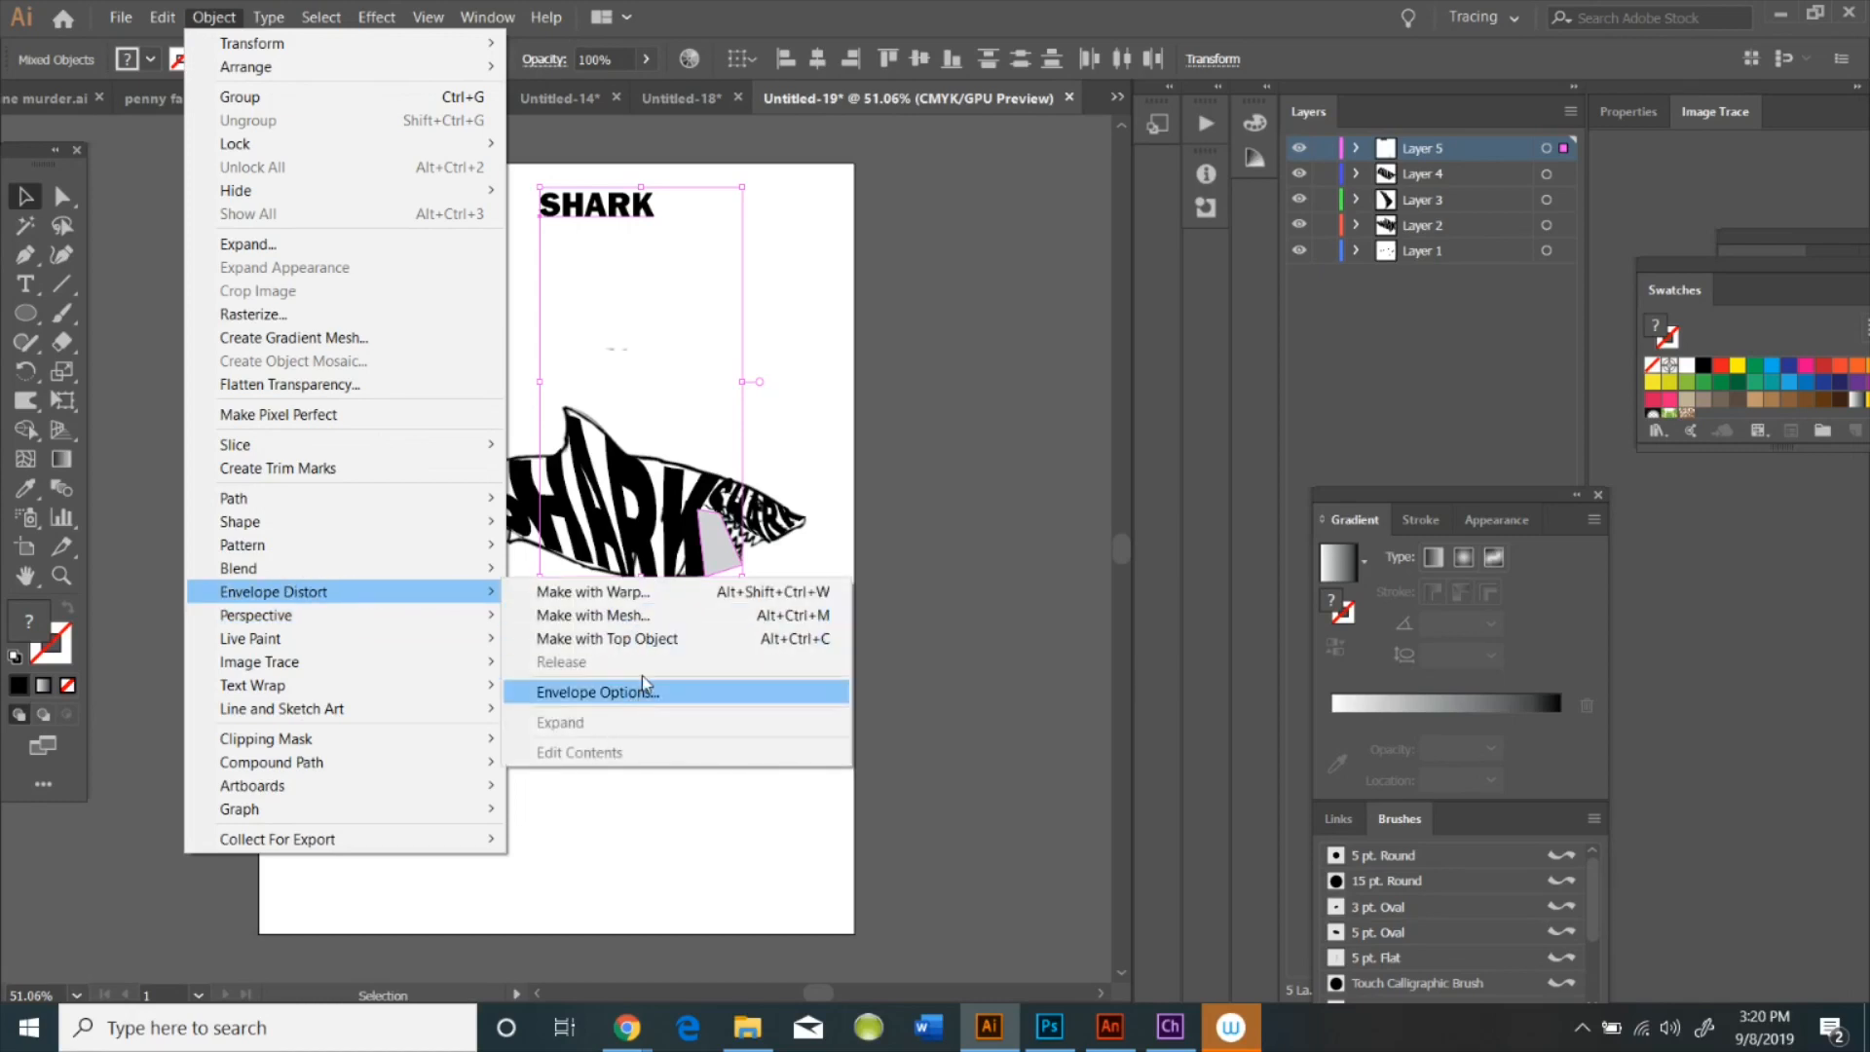
pyautogui.click(662, 637)
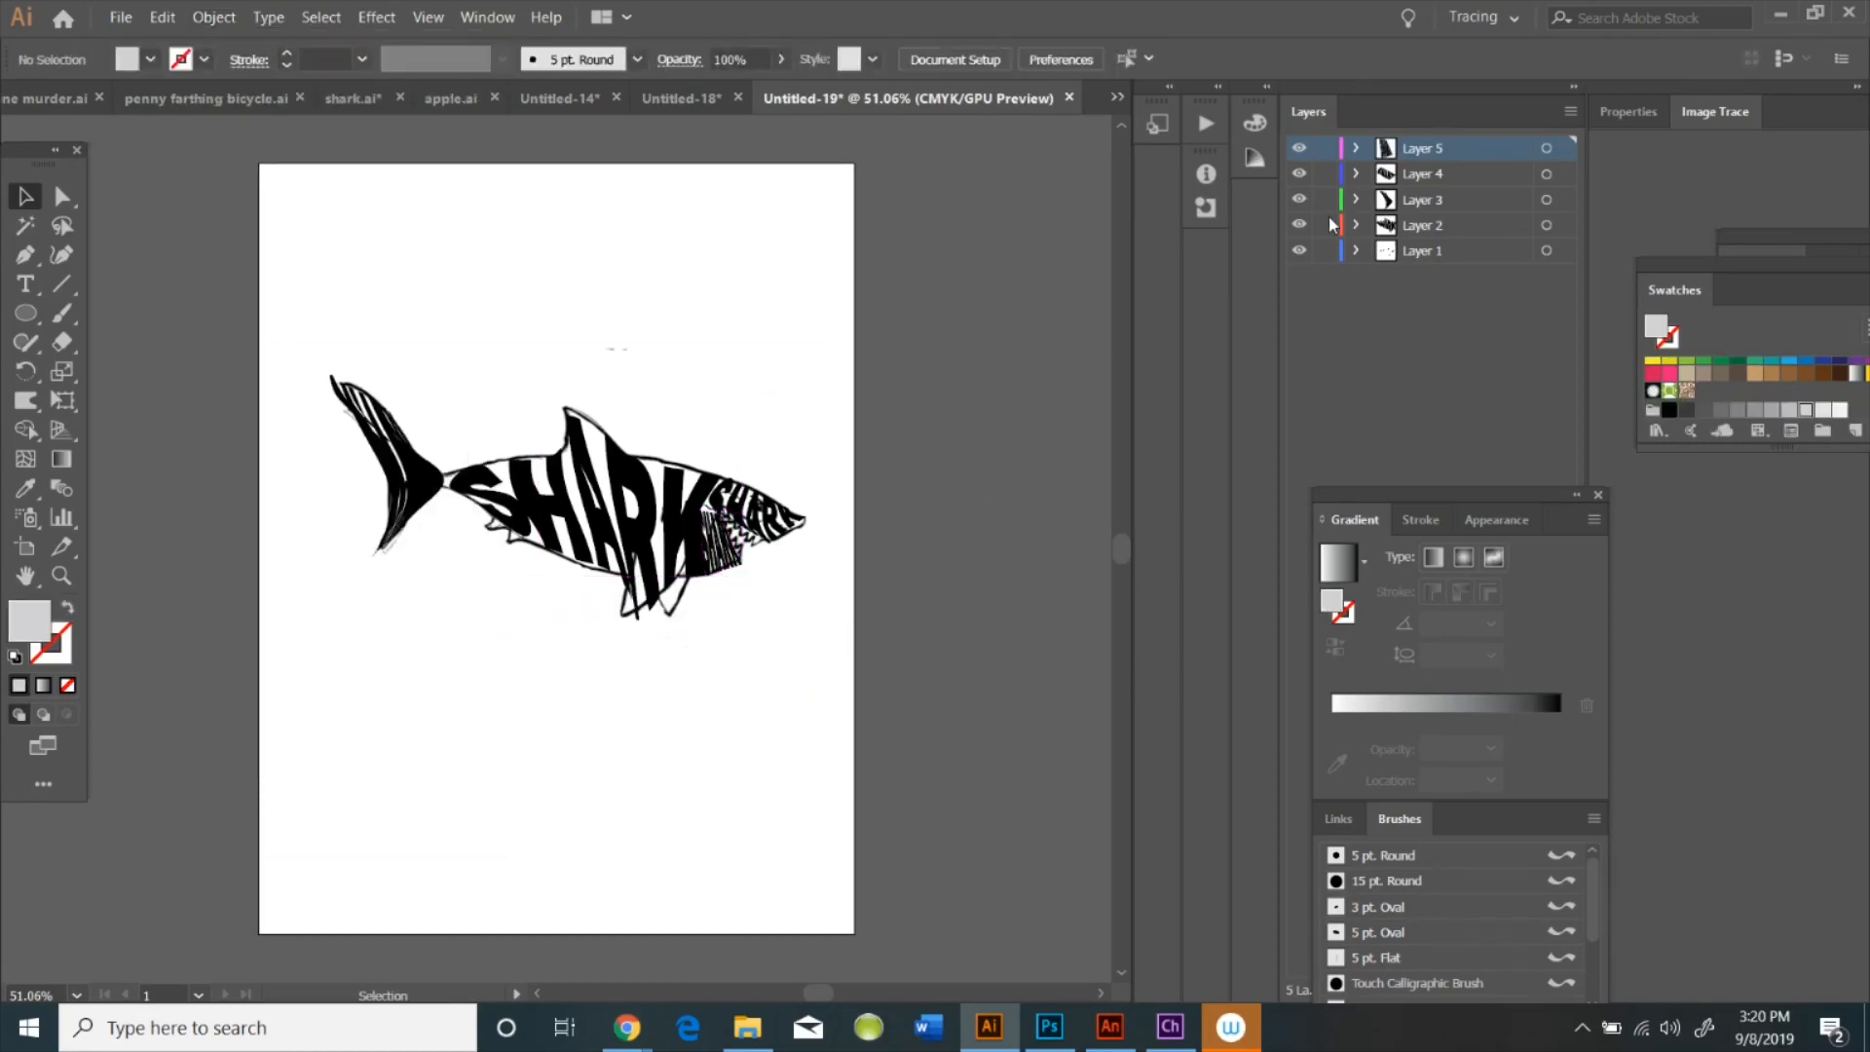
pyautogui.click(1299, 252)
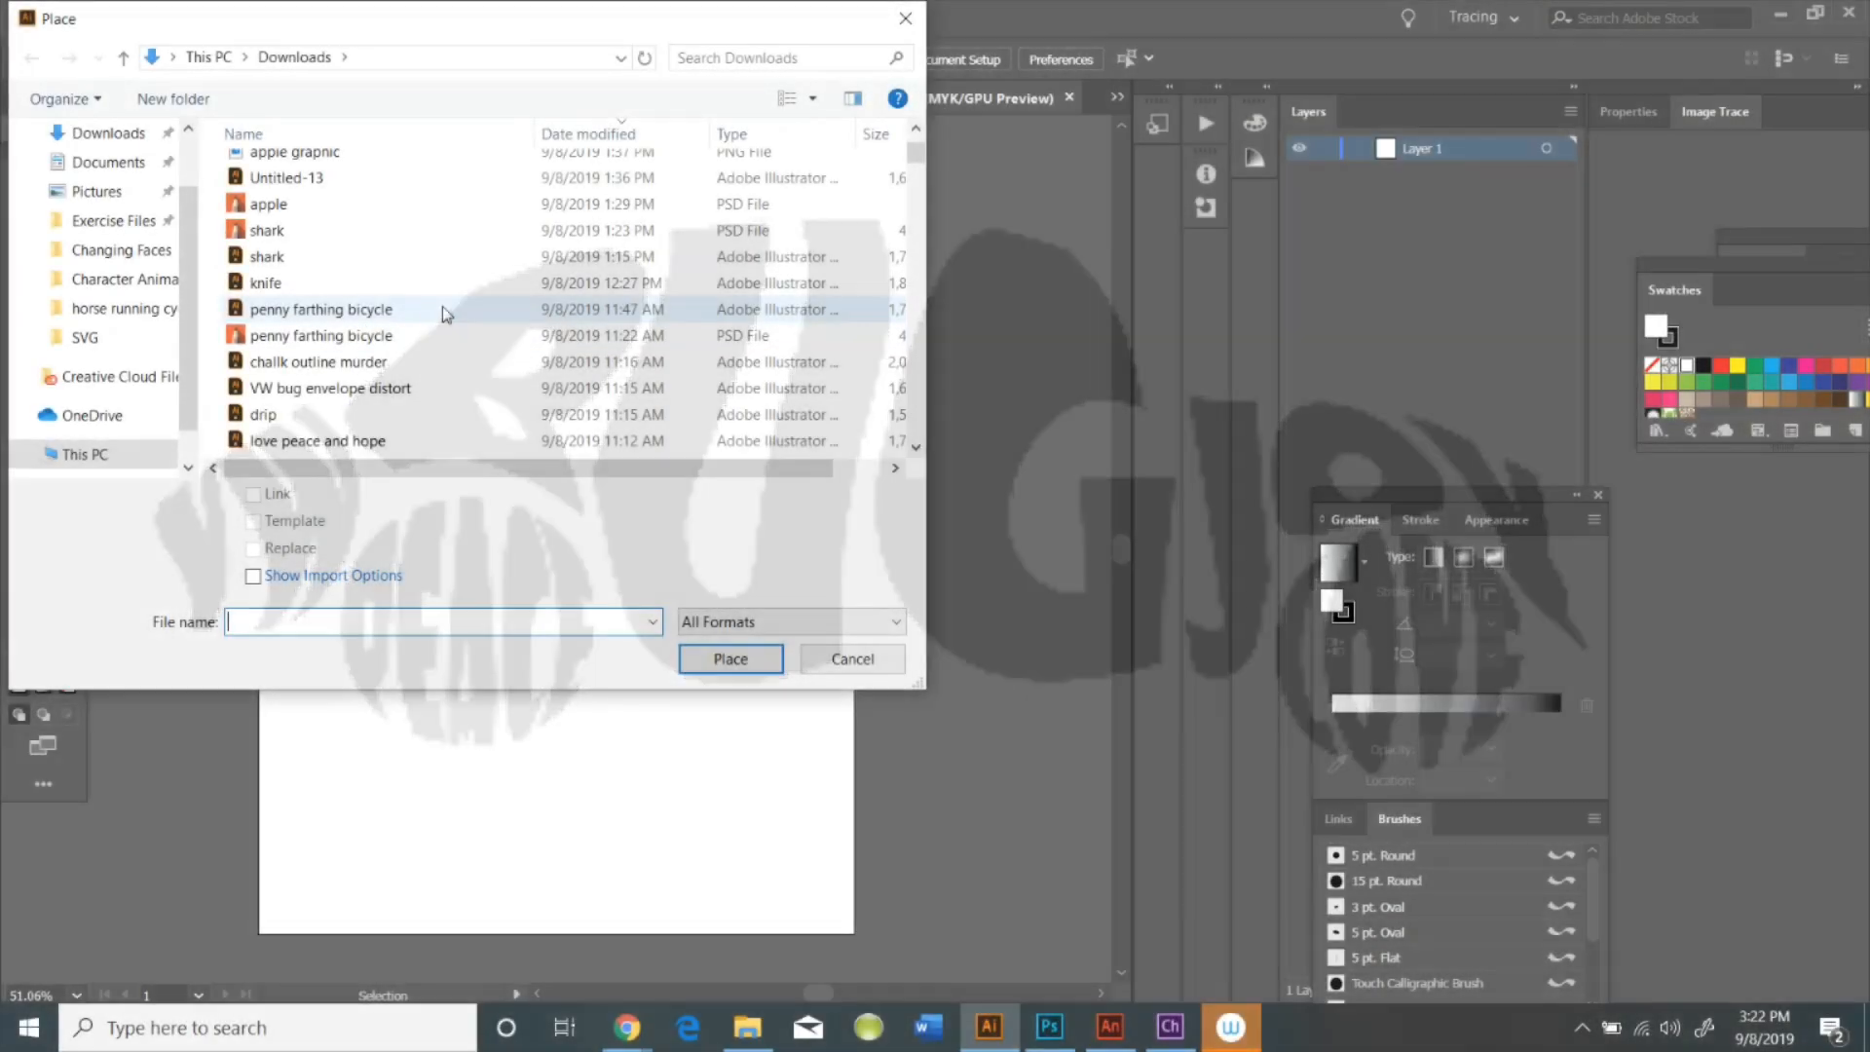
# Place the VW bug PSD file from Downloads at the upper-left corner of the new document's artboard
pyautogui.scroll(-2, 443, 306)
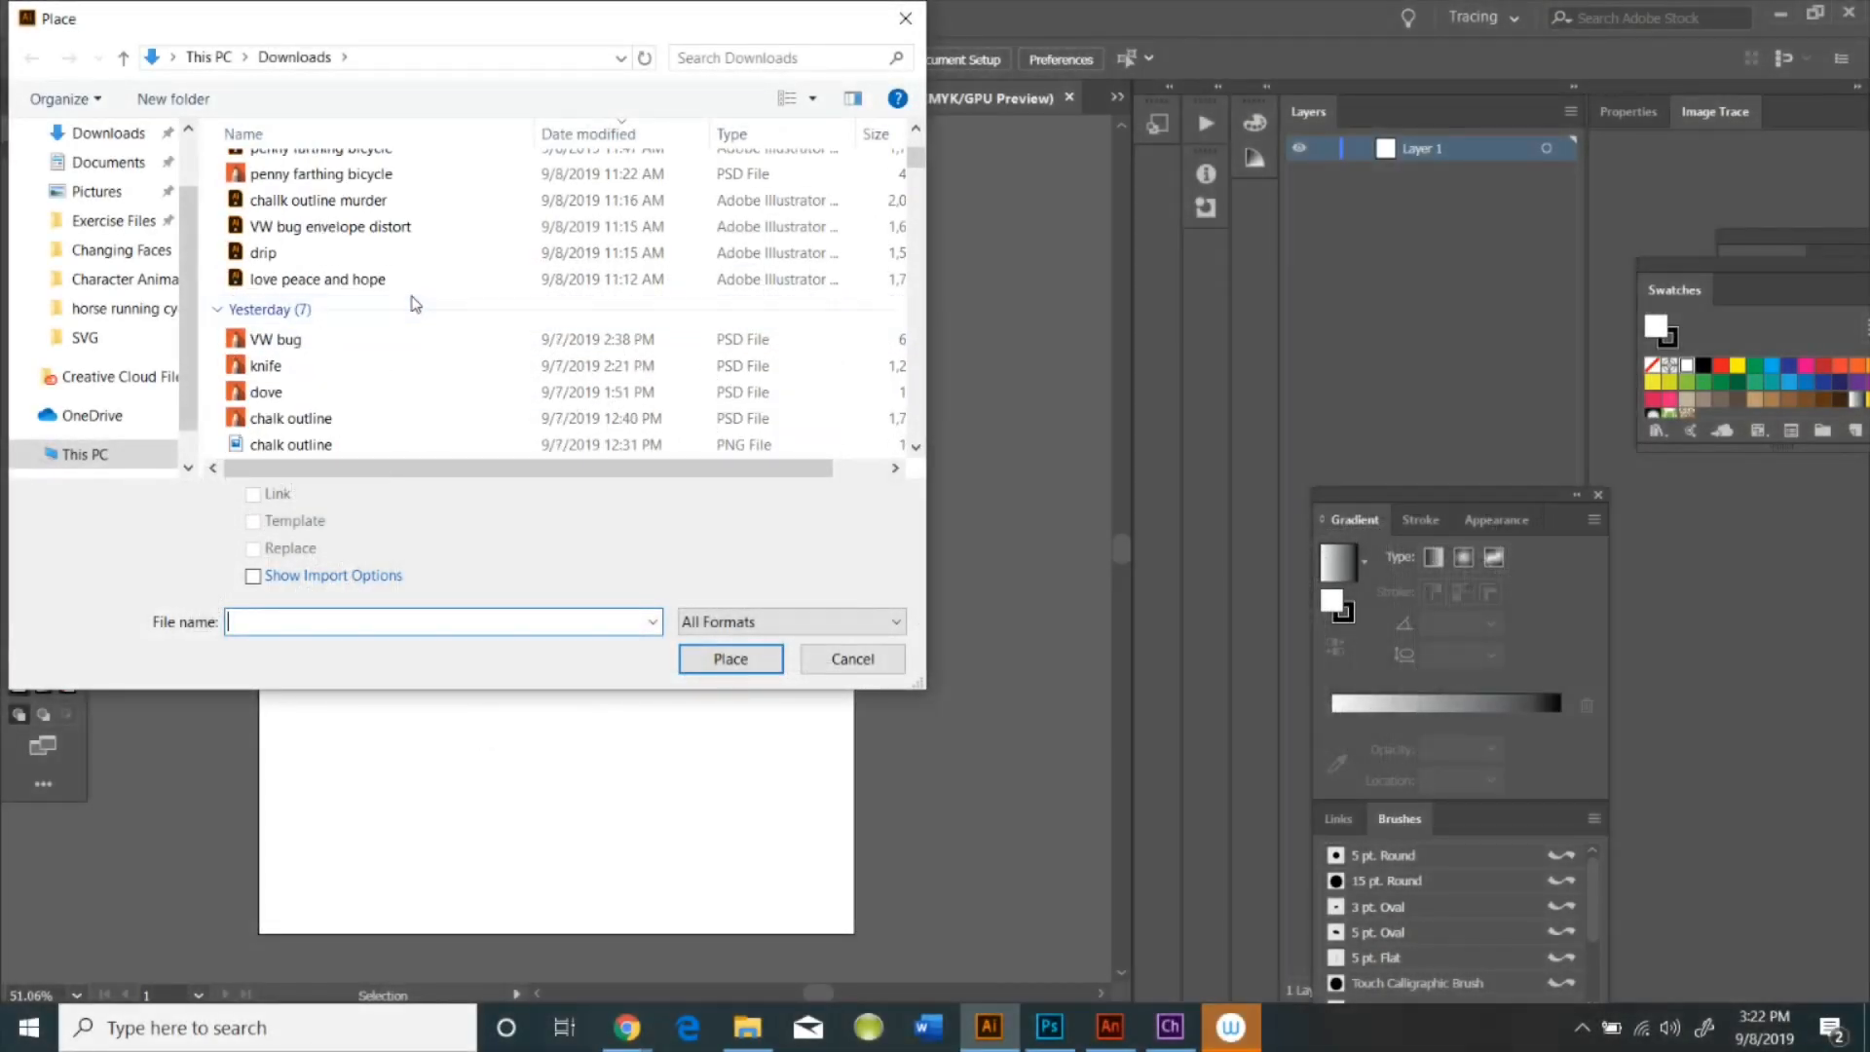
pyautogui.click(298, 344)
pyautogui.click(731, 658)
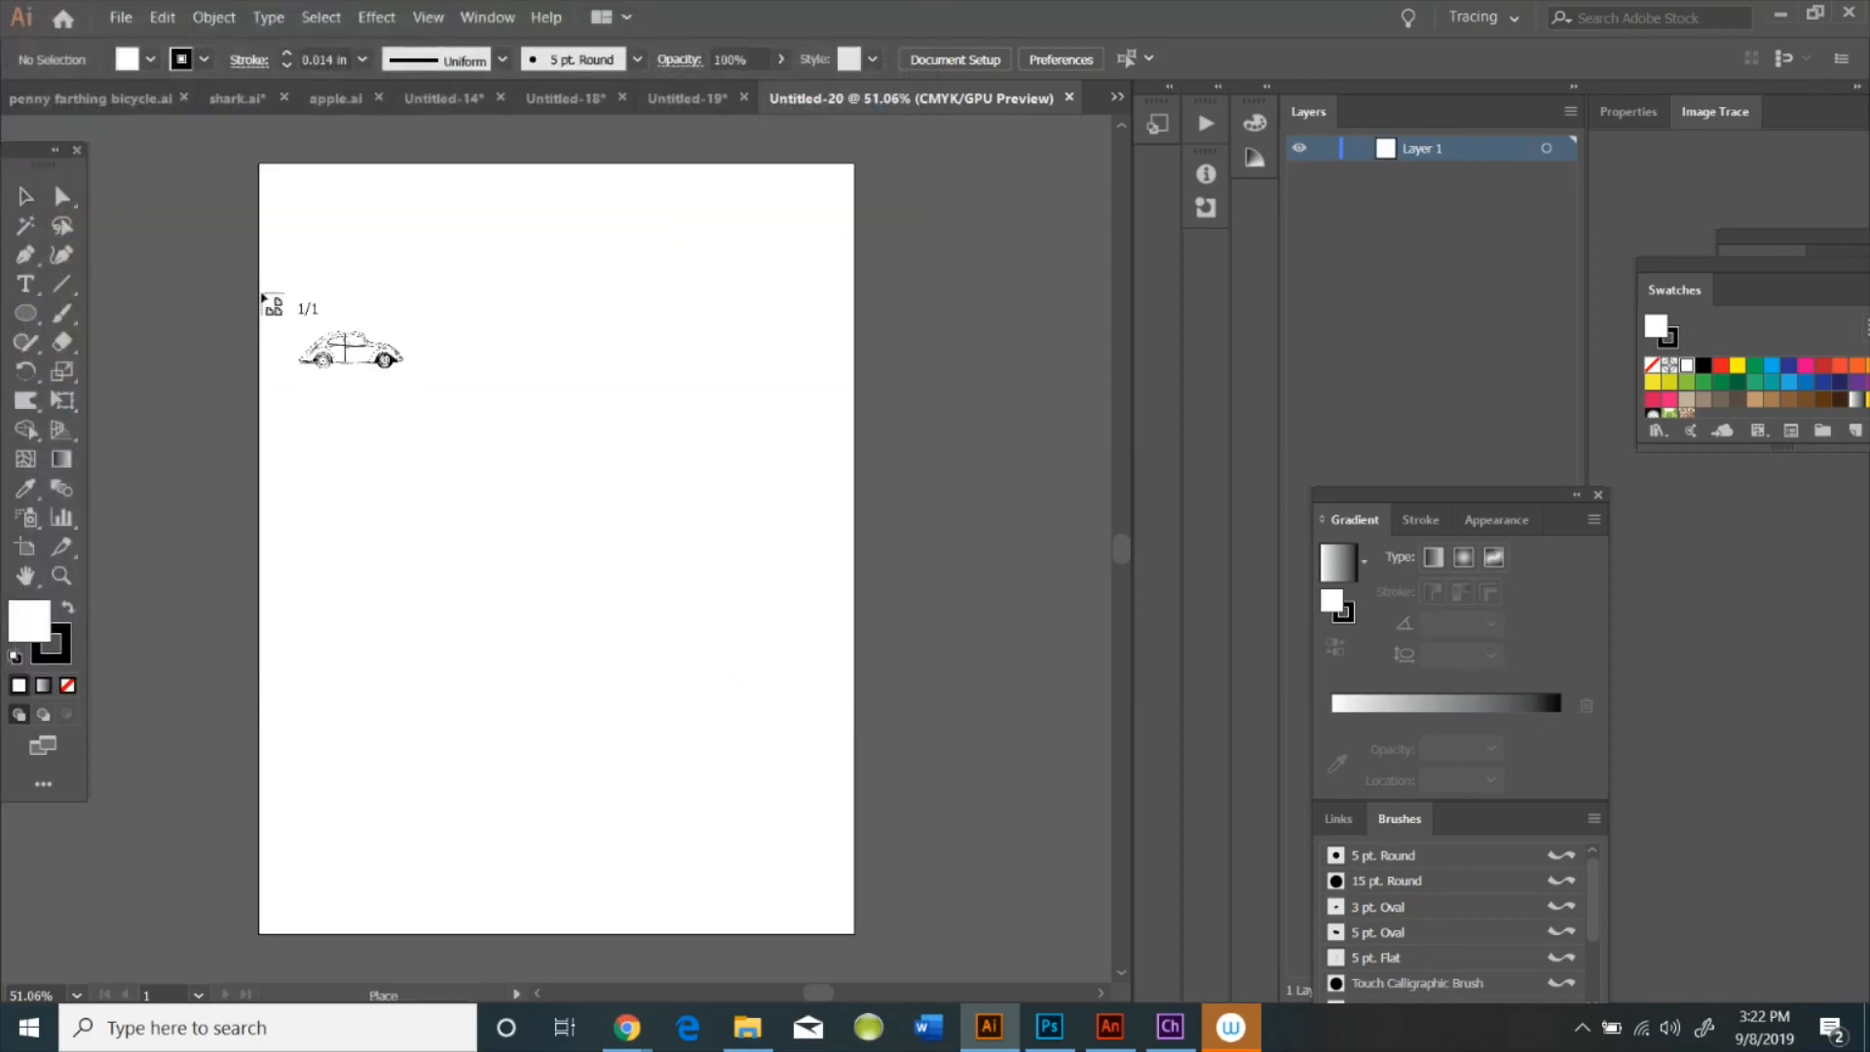
pyautogui.click(266, 223)
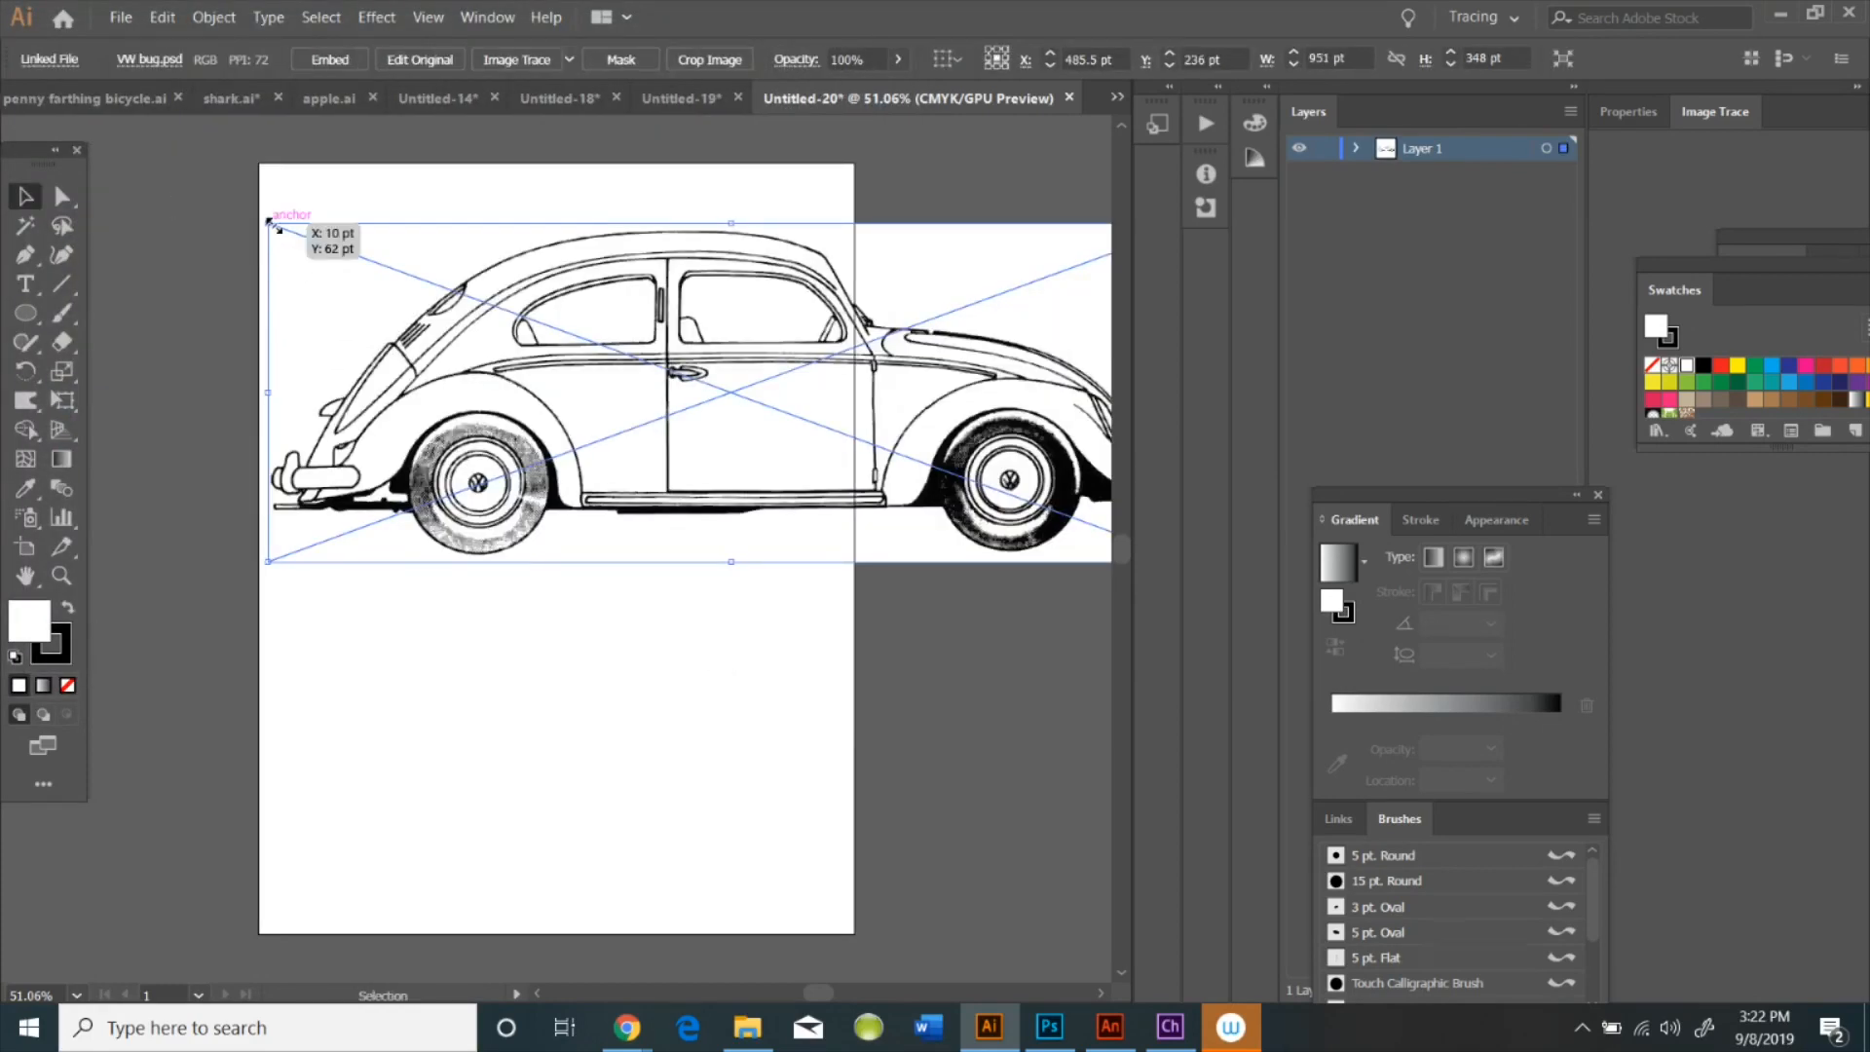
# Scale the placed car image down proportionally and move it so the car fits across the upper part of the artboard
pyautogui.moveTo(268, 224); pyautogui.dragTo(677, 376)
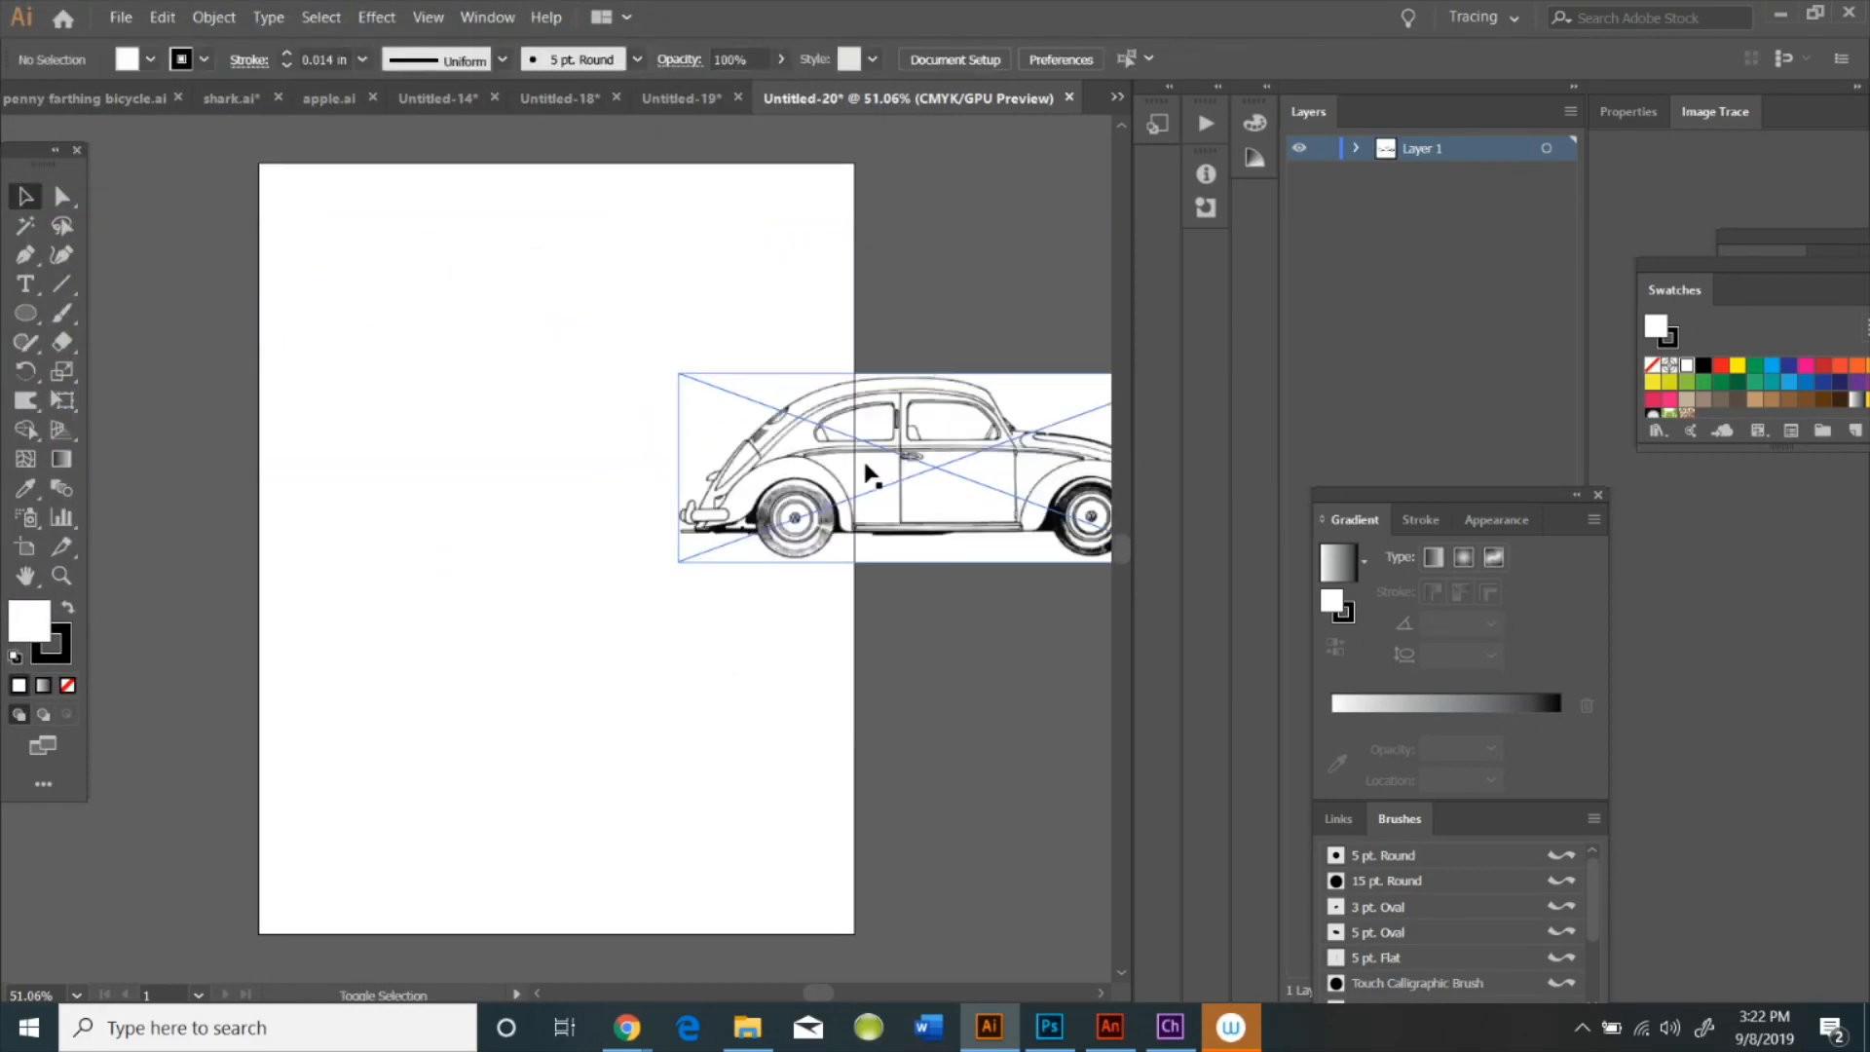
pyautogui.moveTo(874, 472); pyautogui.dragTo(581, 394)
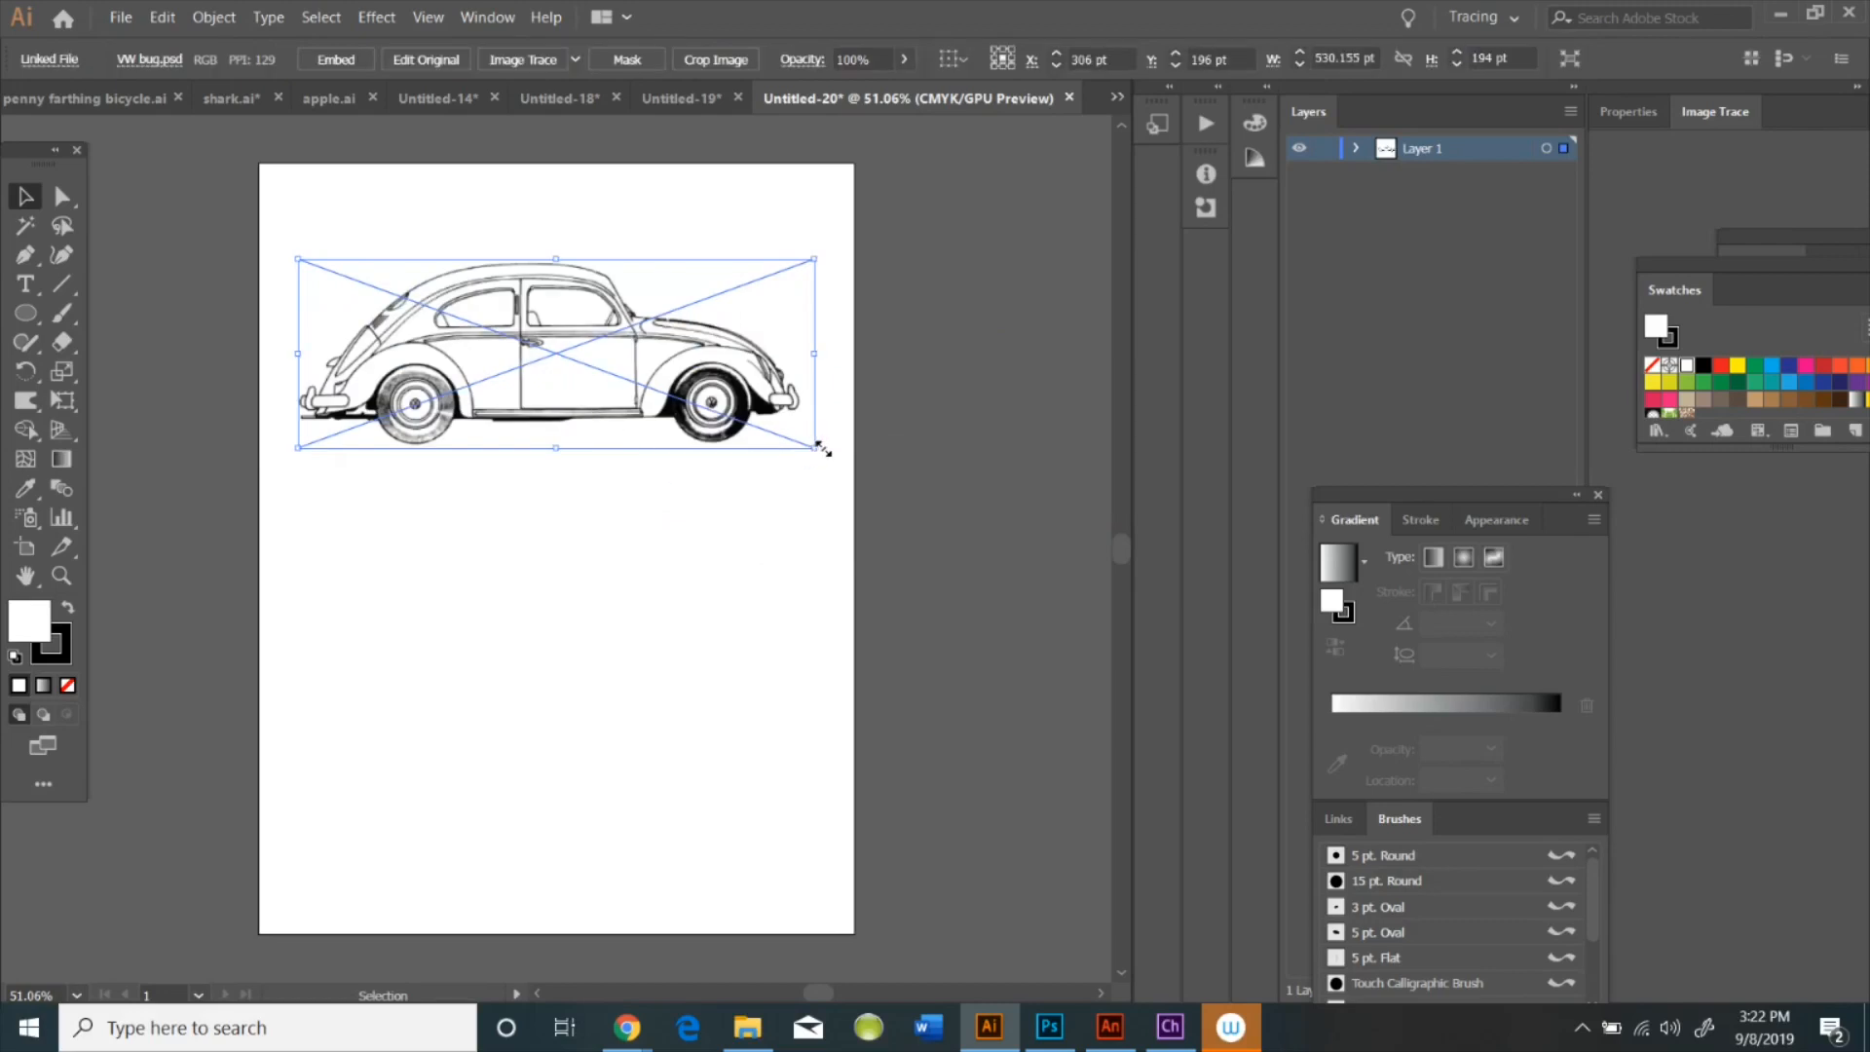
pyautogui.moveTo(815, 444); pyautogui.dragTo(849, 461)
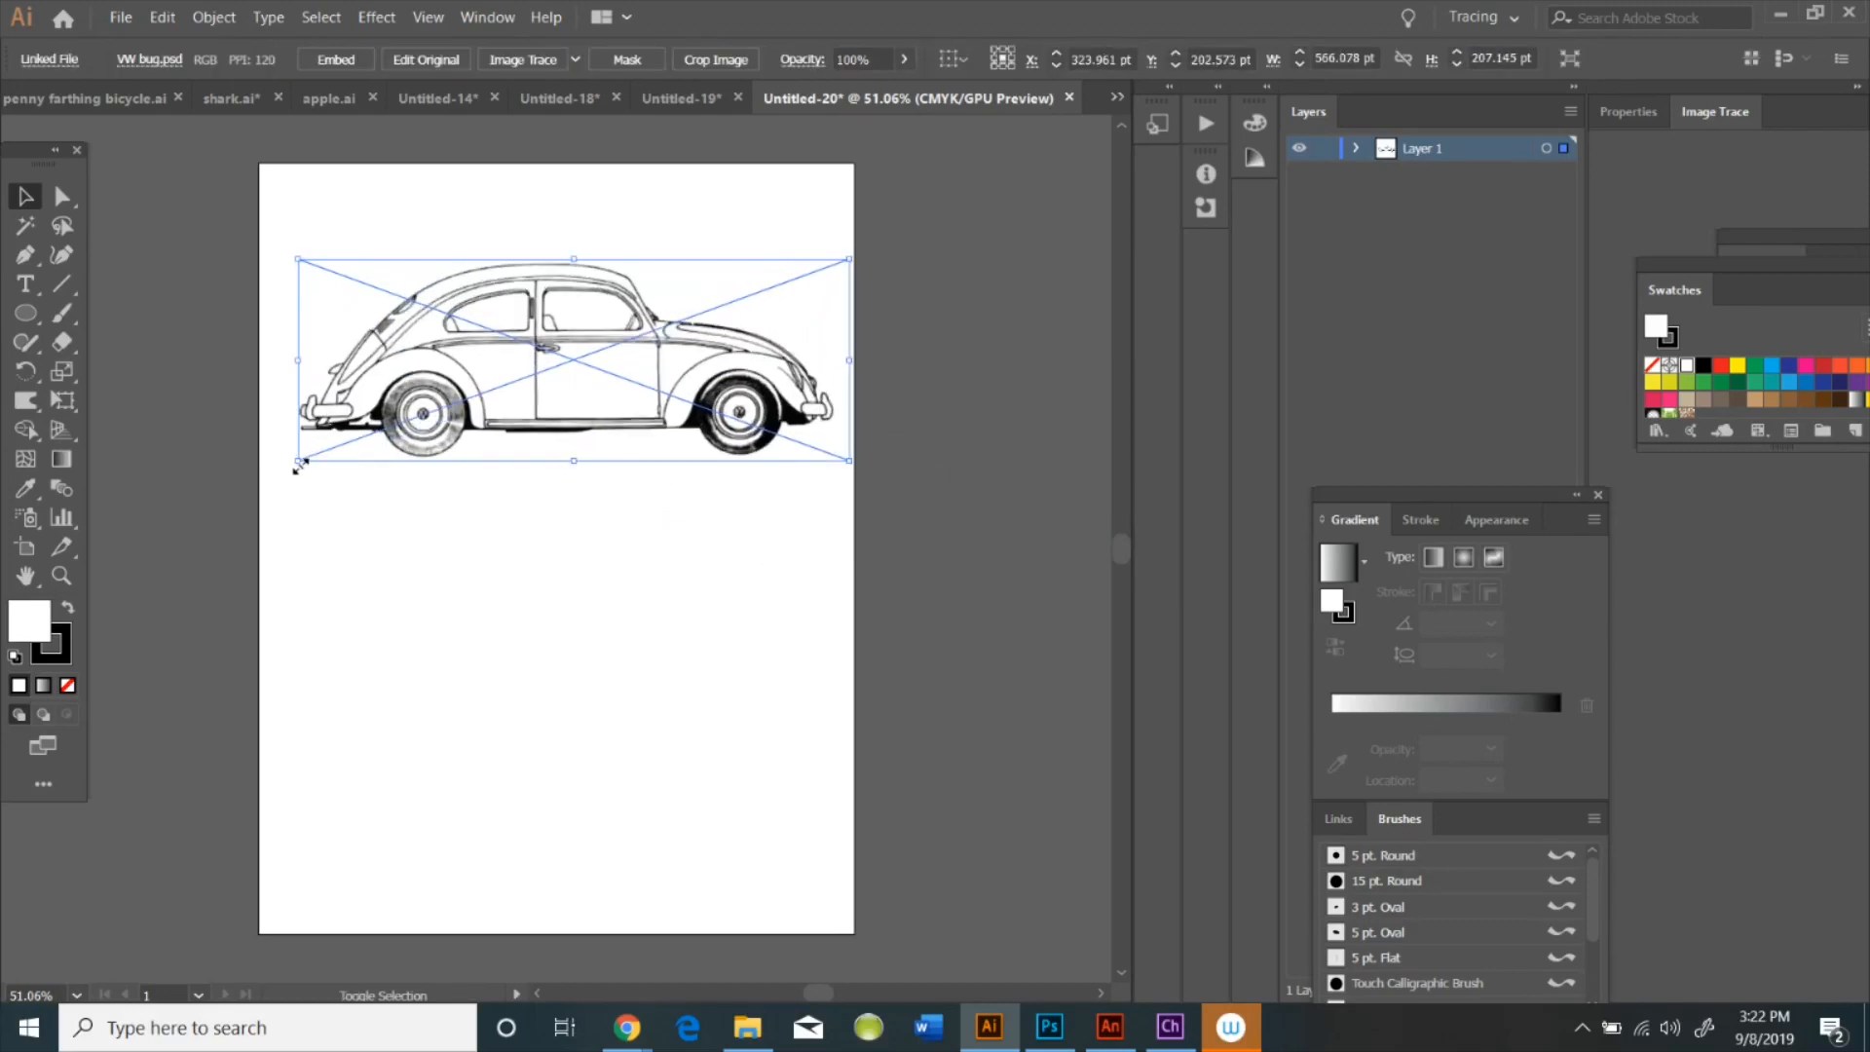
pyautogui.moveTo(297, 462); pyautogui.dragTo(261, 472)
pyautogui.click(897, 301)
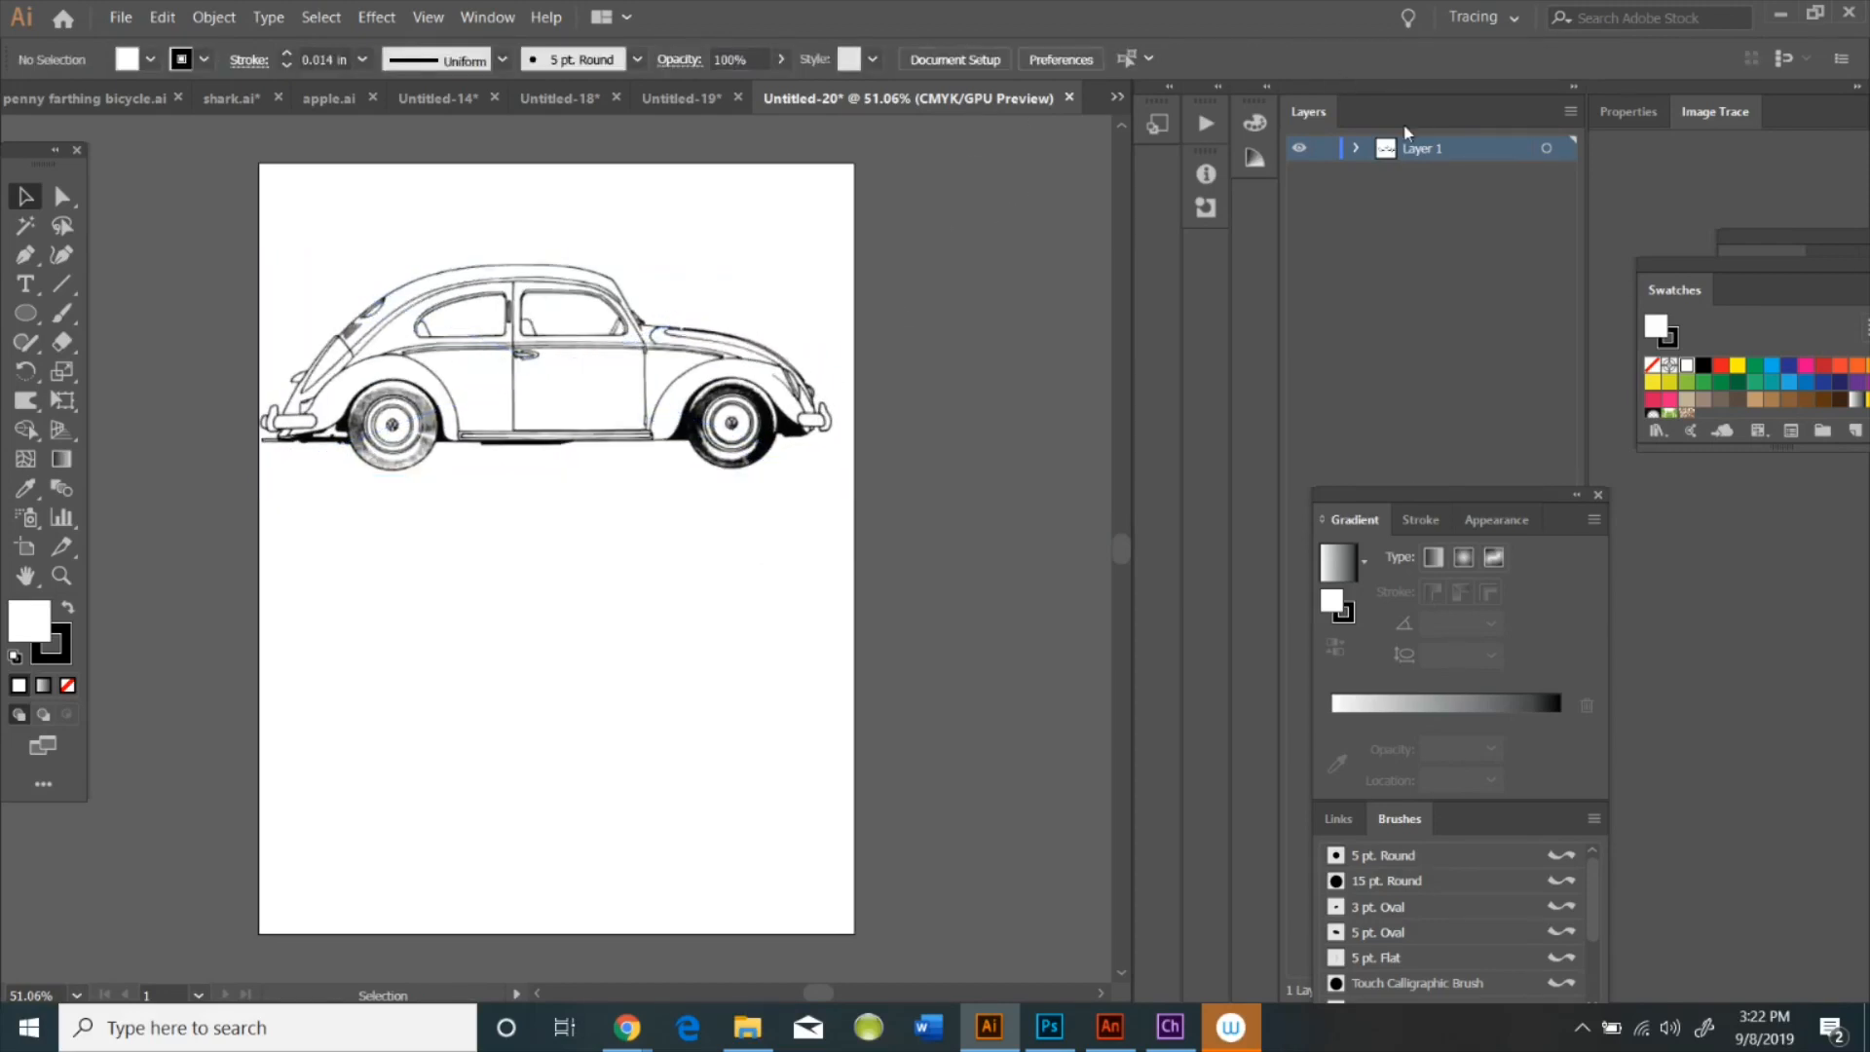
# Create a new layer with the default options above the car image layer
pyautogui.click(1569, 111)
pyautogui.click(1528, 120)
pyautogui.click(894, 588)
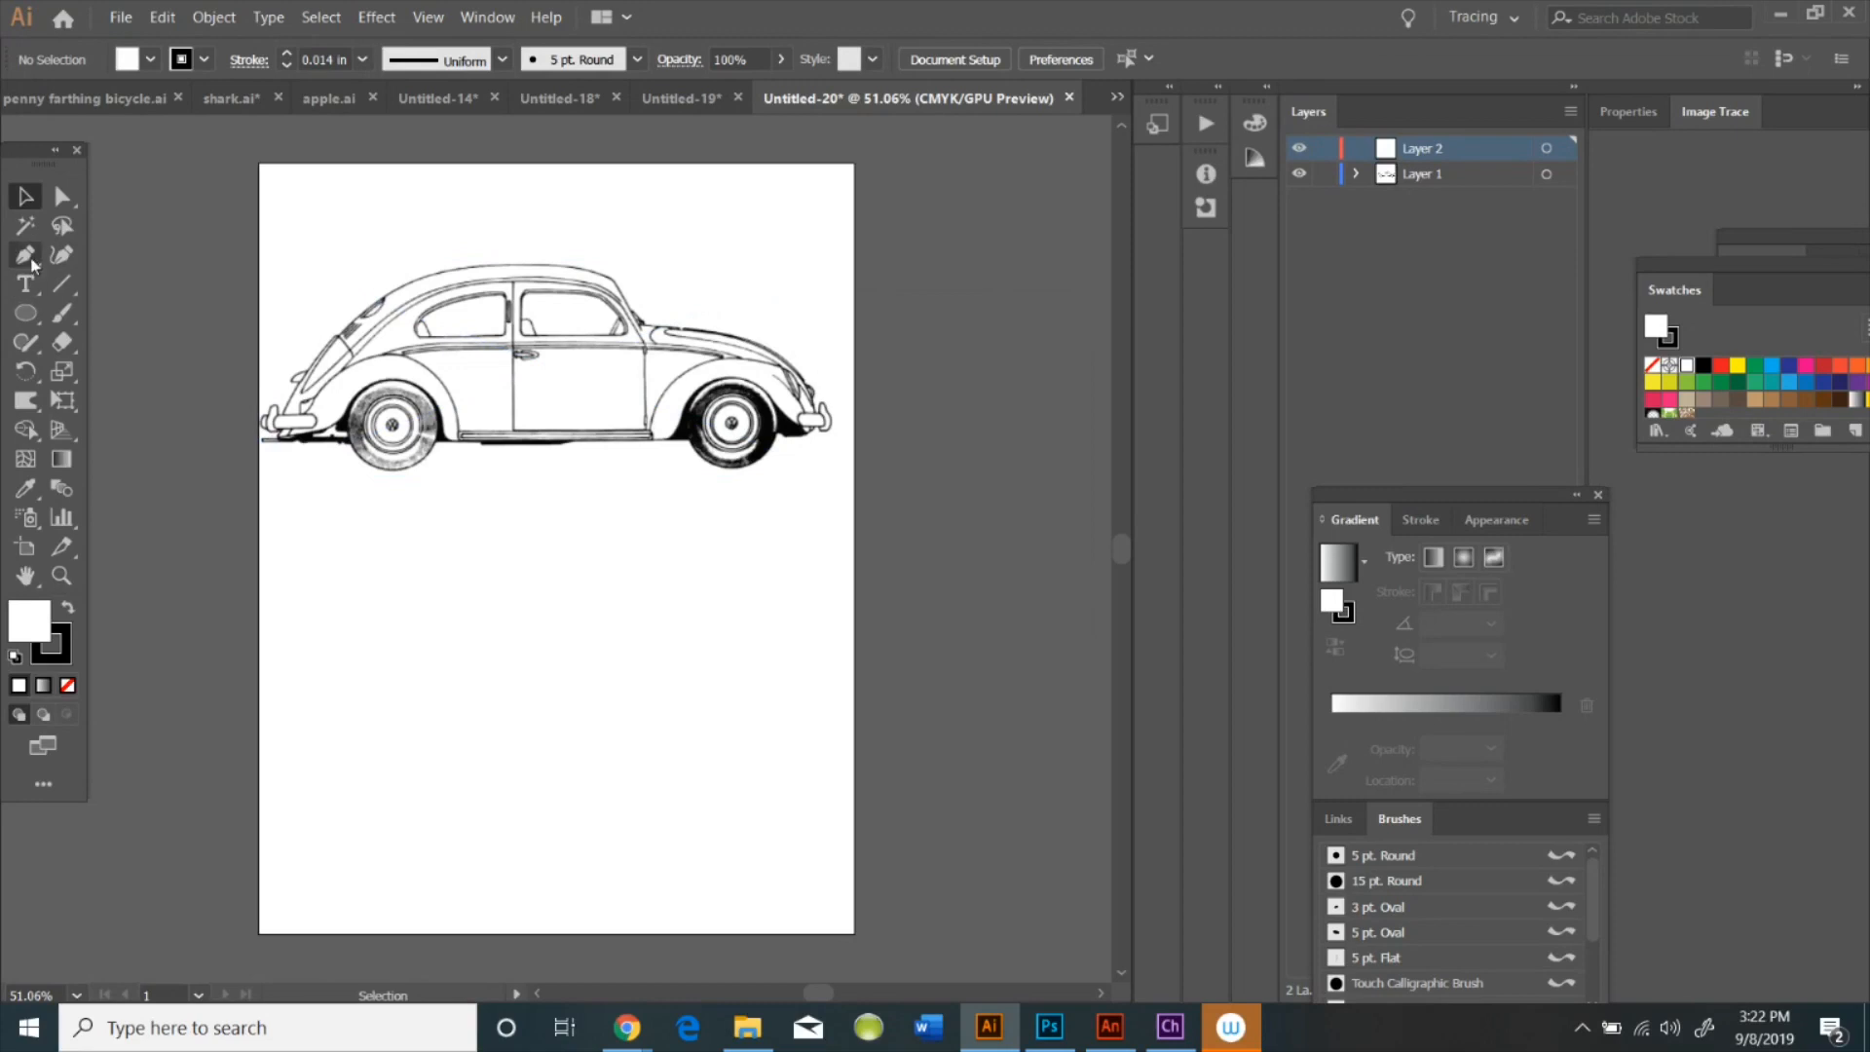
# Trace the car's upper outline with the Pen tool, from the rear bumper over the roof and hood to the front bumper
pyautogui.press('p')
pyautogui.click(272, 438)
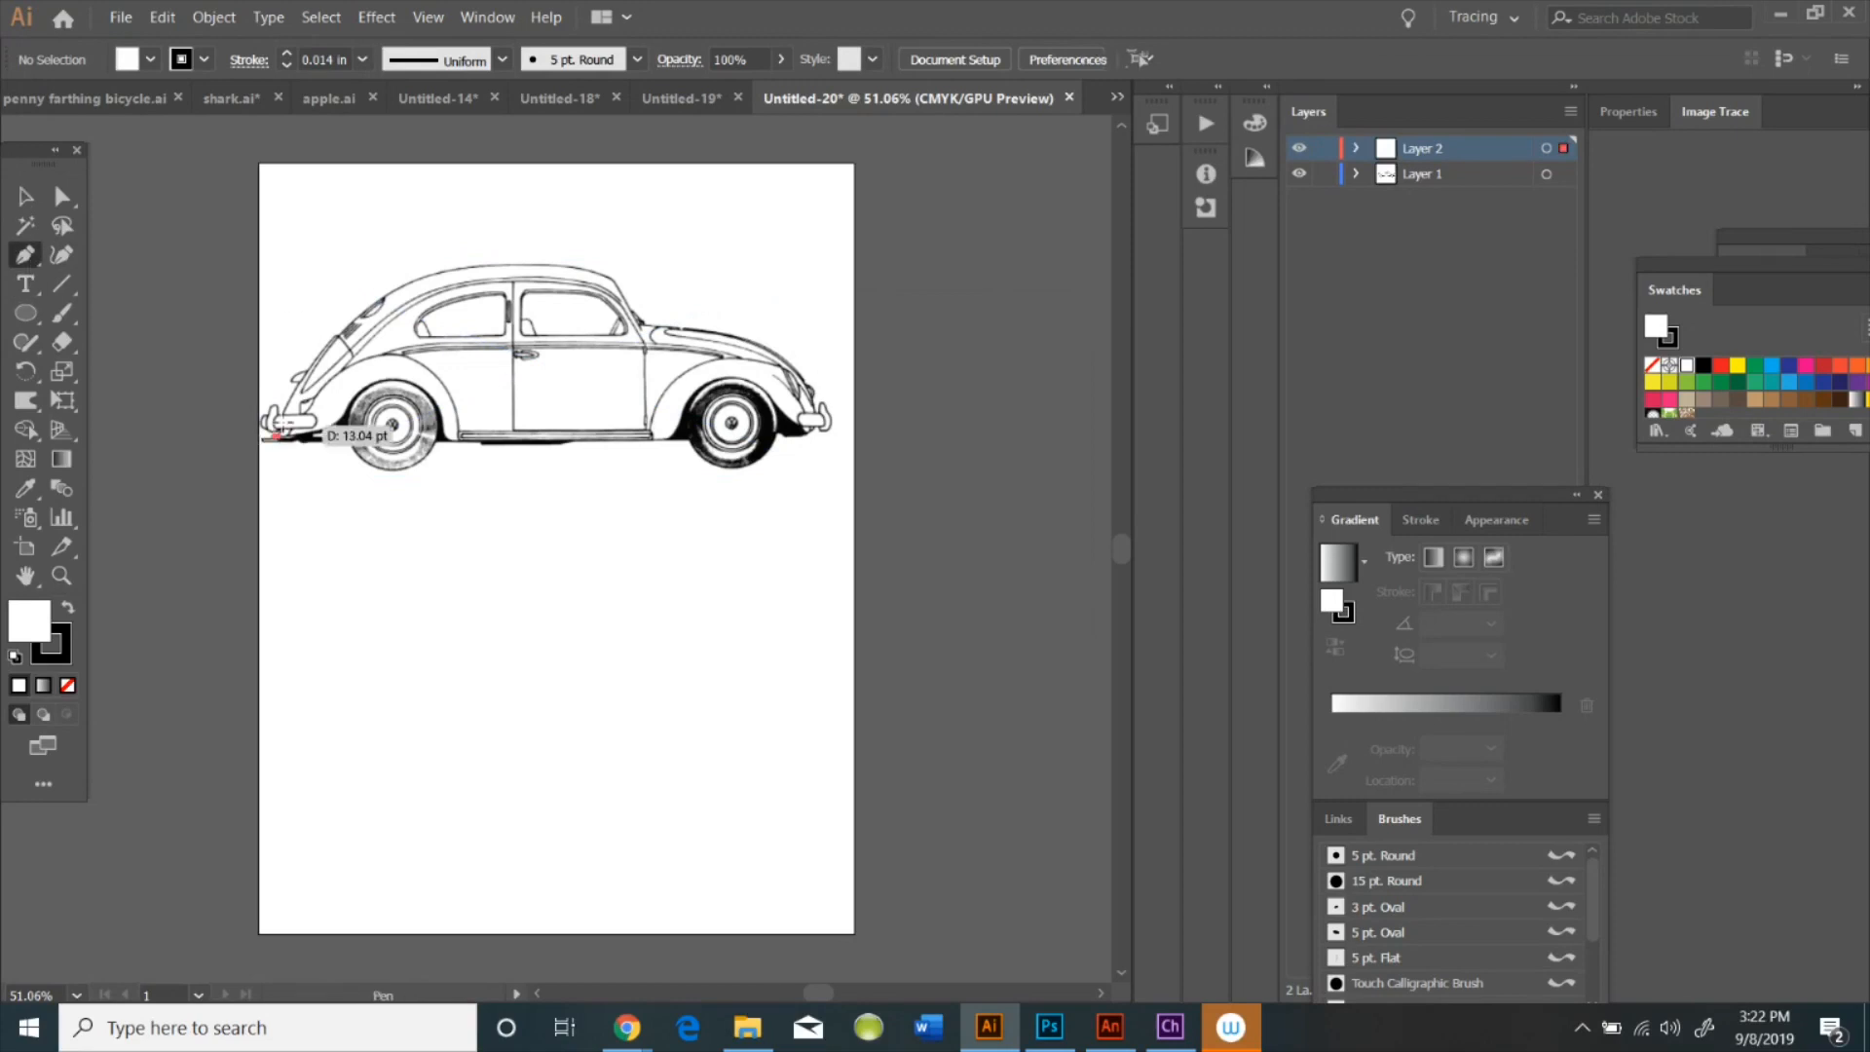
pyautogui.moveTo(371, 310); pyautogui.dragTo(616, 275)
pyautogui.click(422, 275)
pyautogui.click(615, 277)
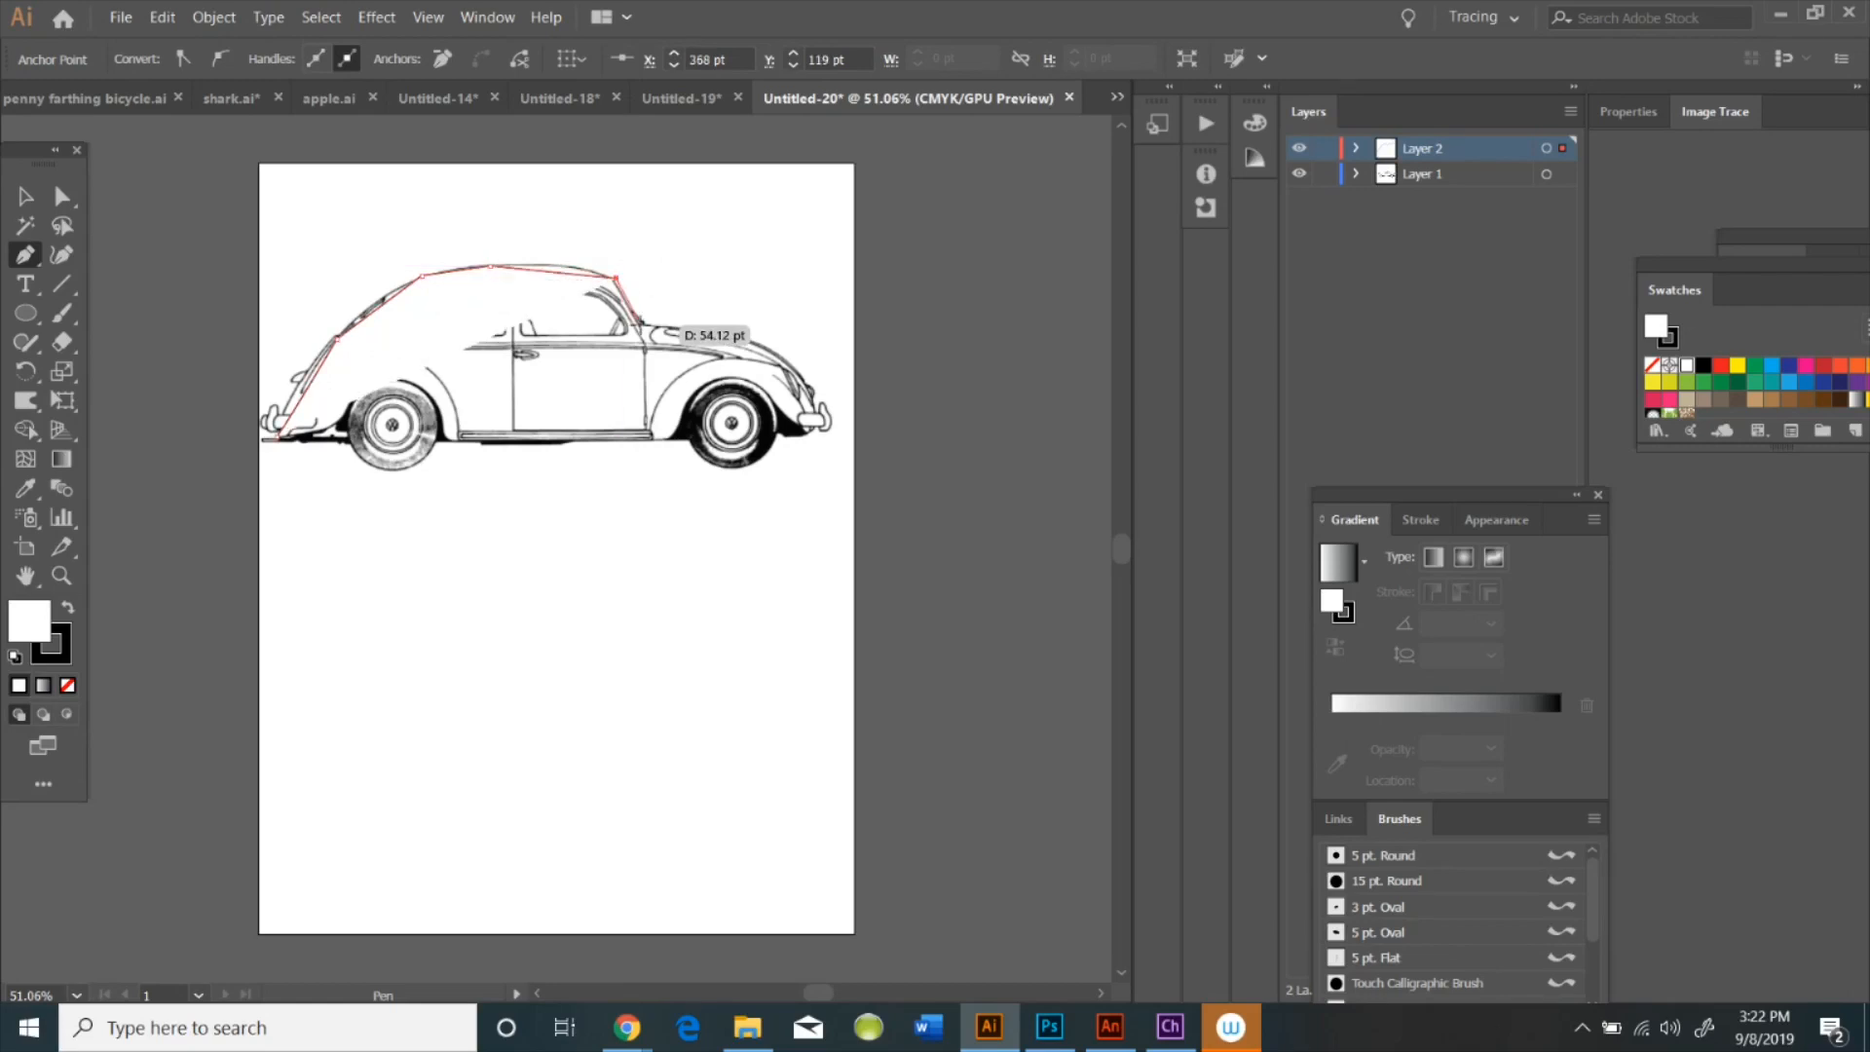
pyautogui.click(643, 328)
pyautogui.click(721, 331)
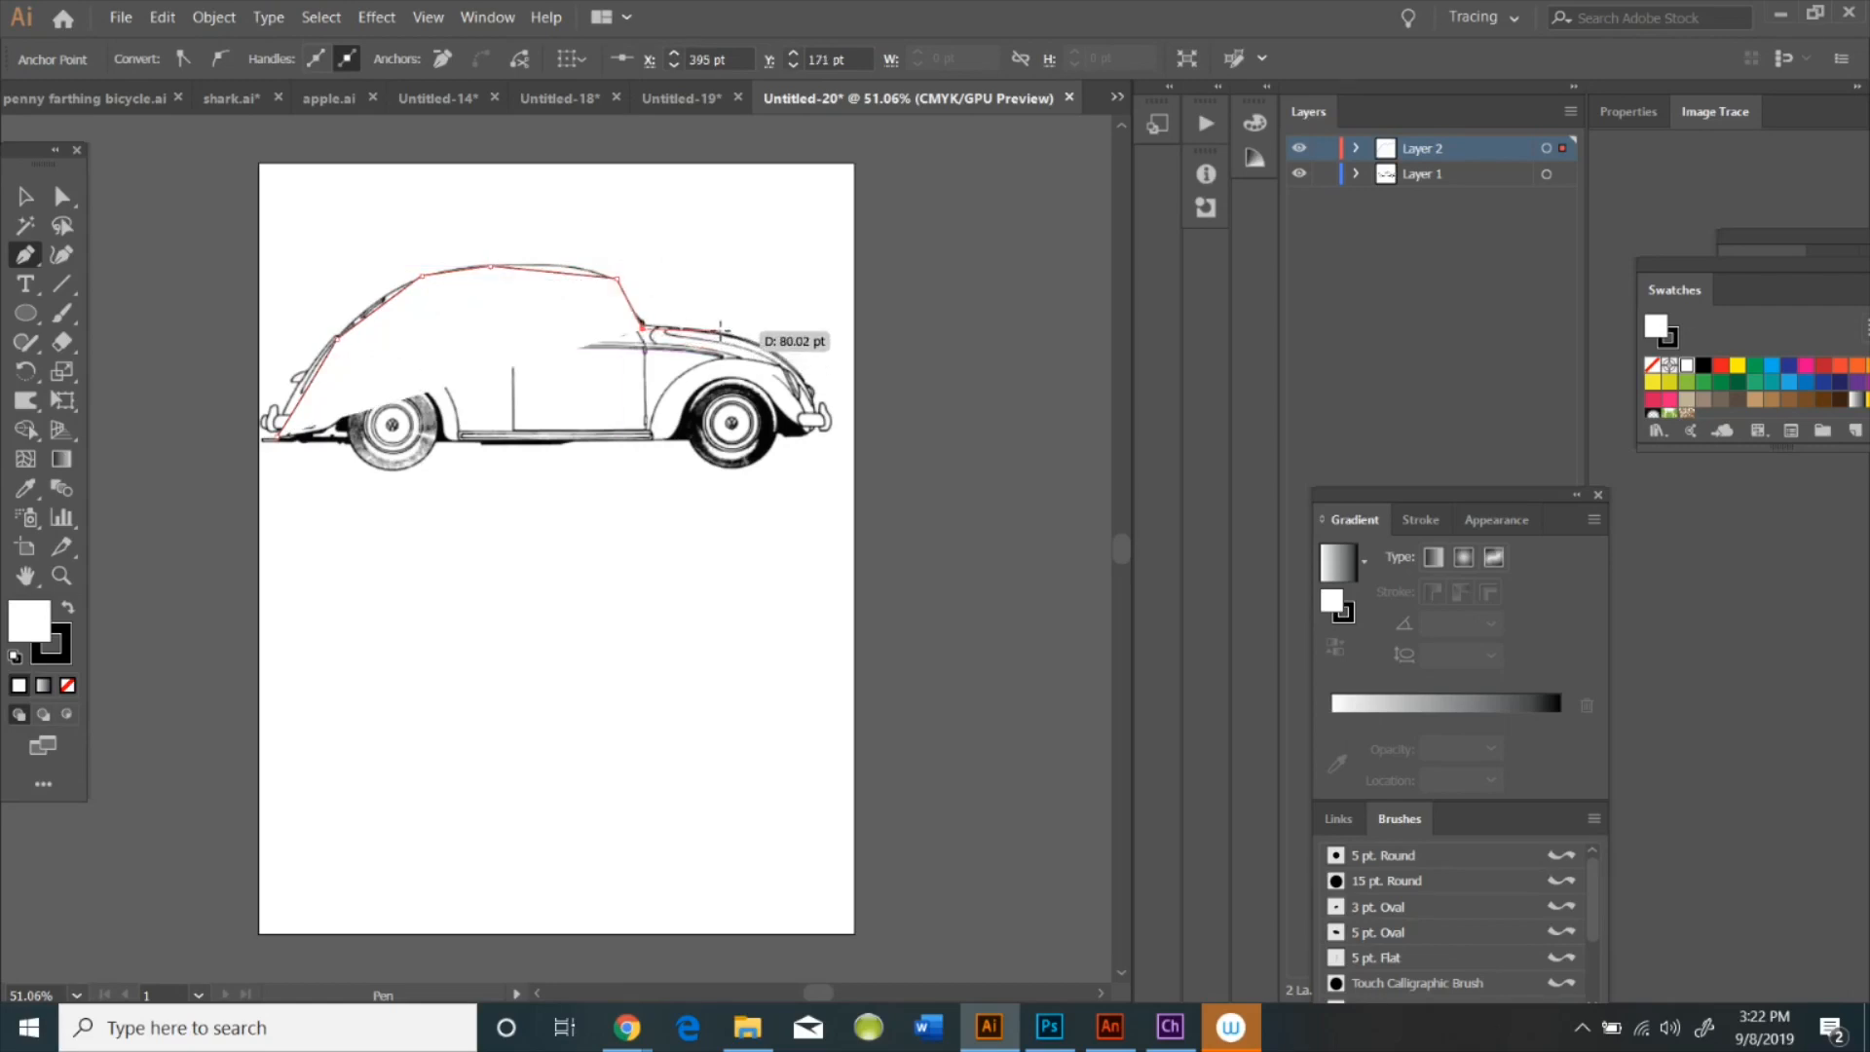
pyautogui.click(795, 366)
pyautogui.click(809, 380)
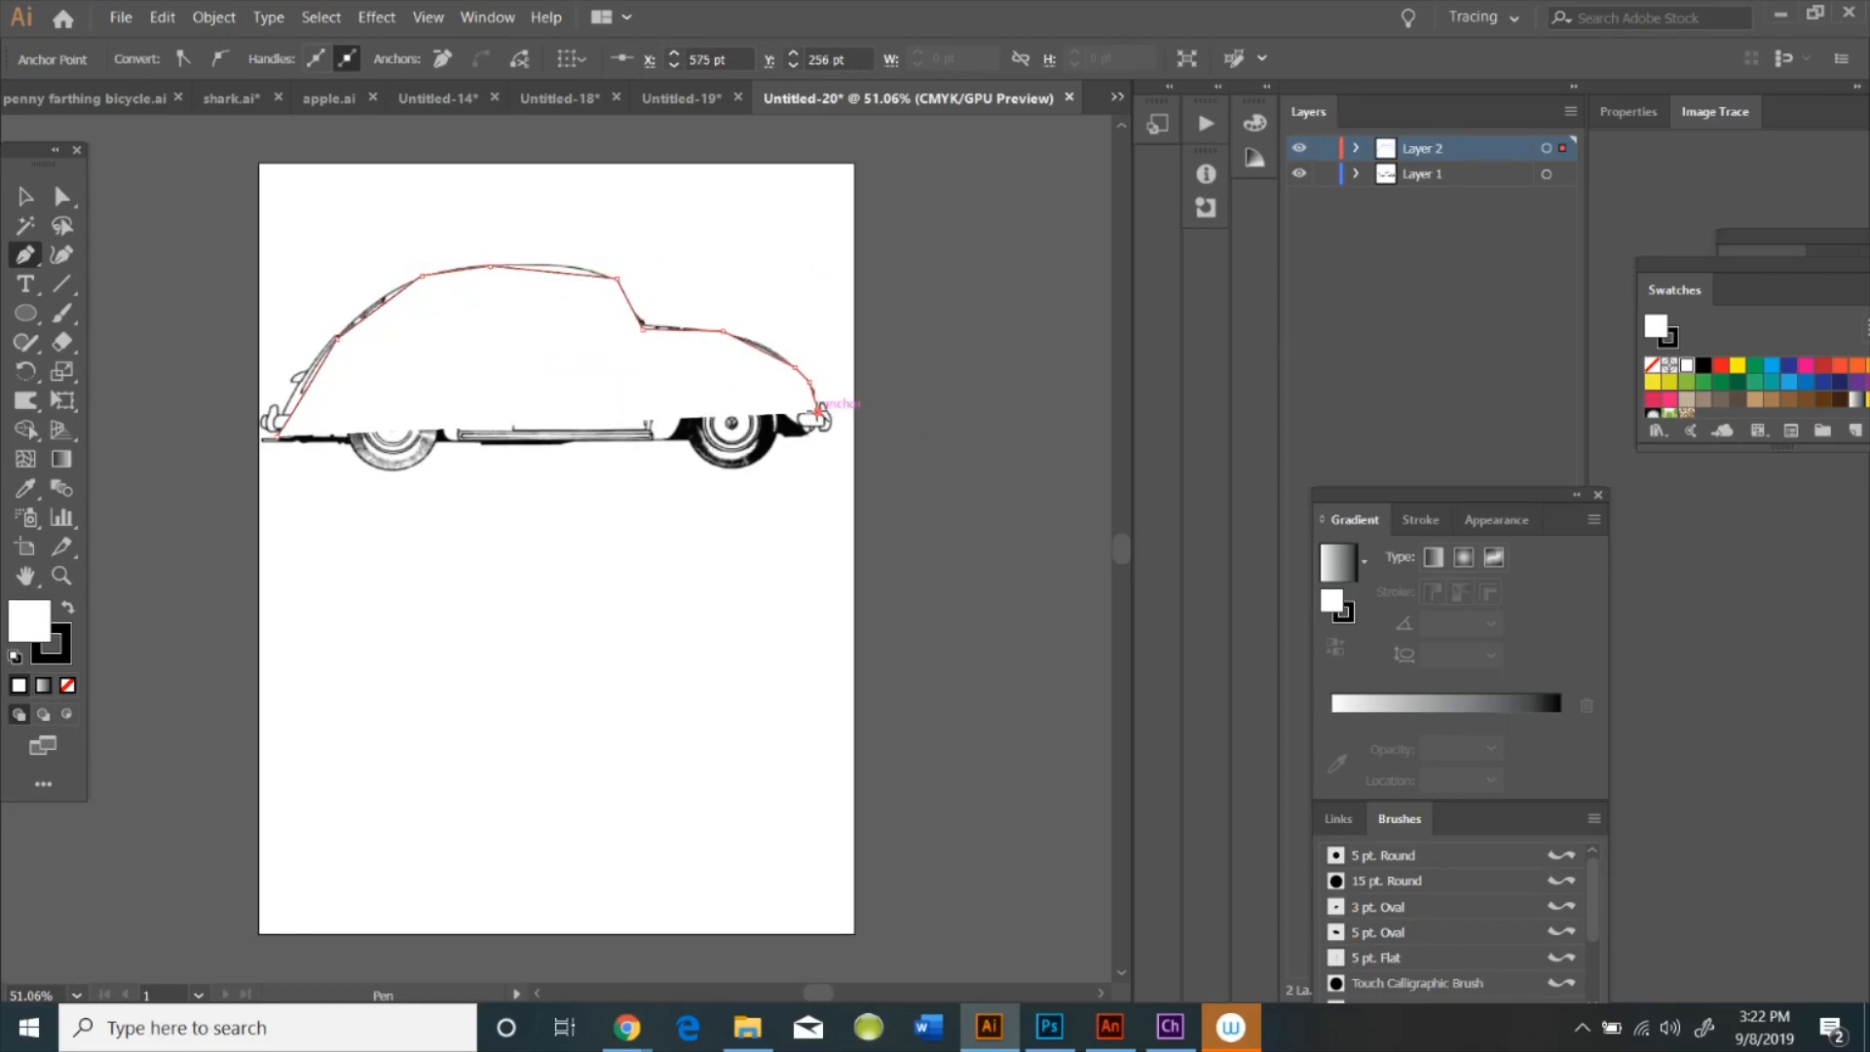
pyautogui.click(826, 428)
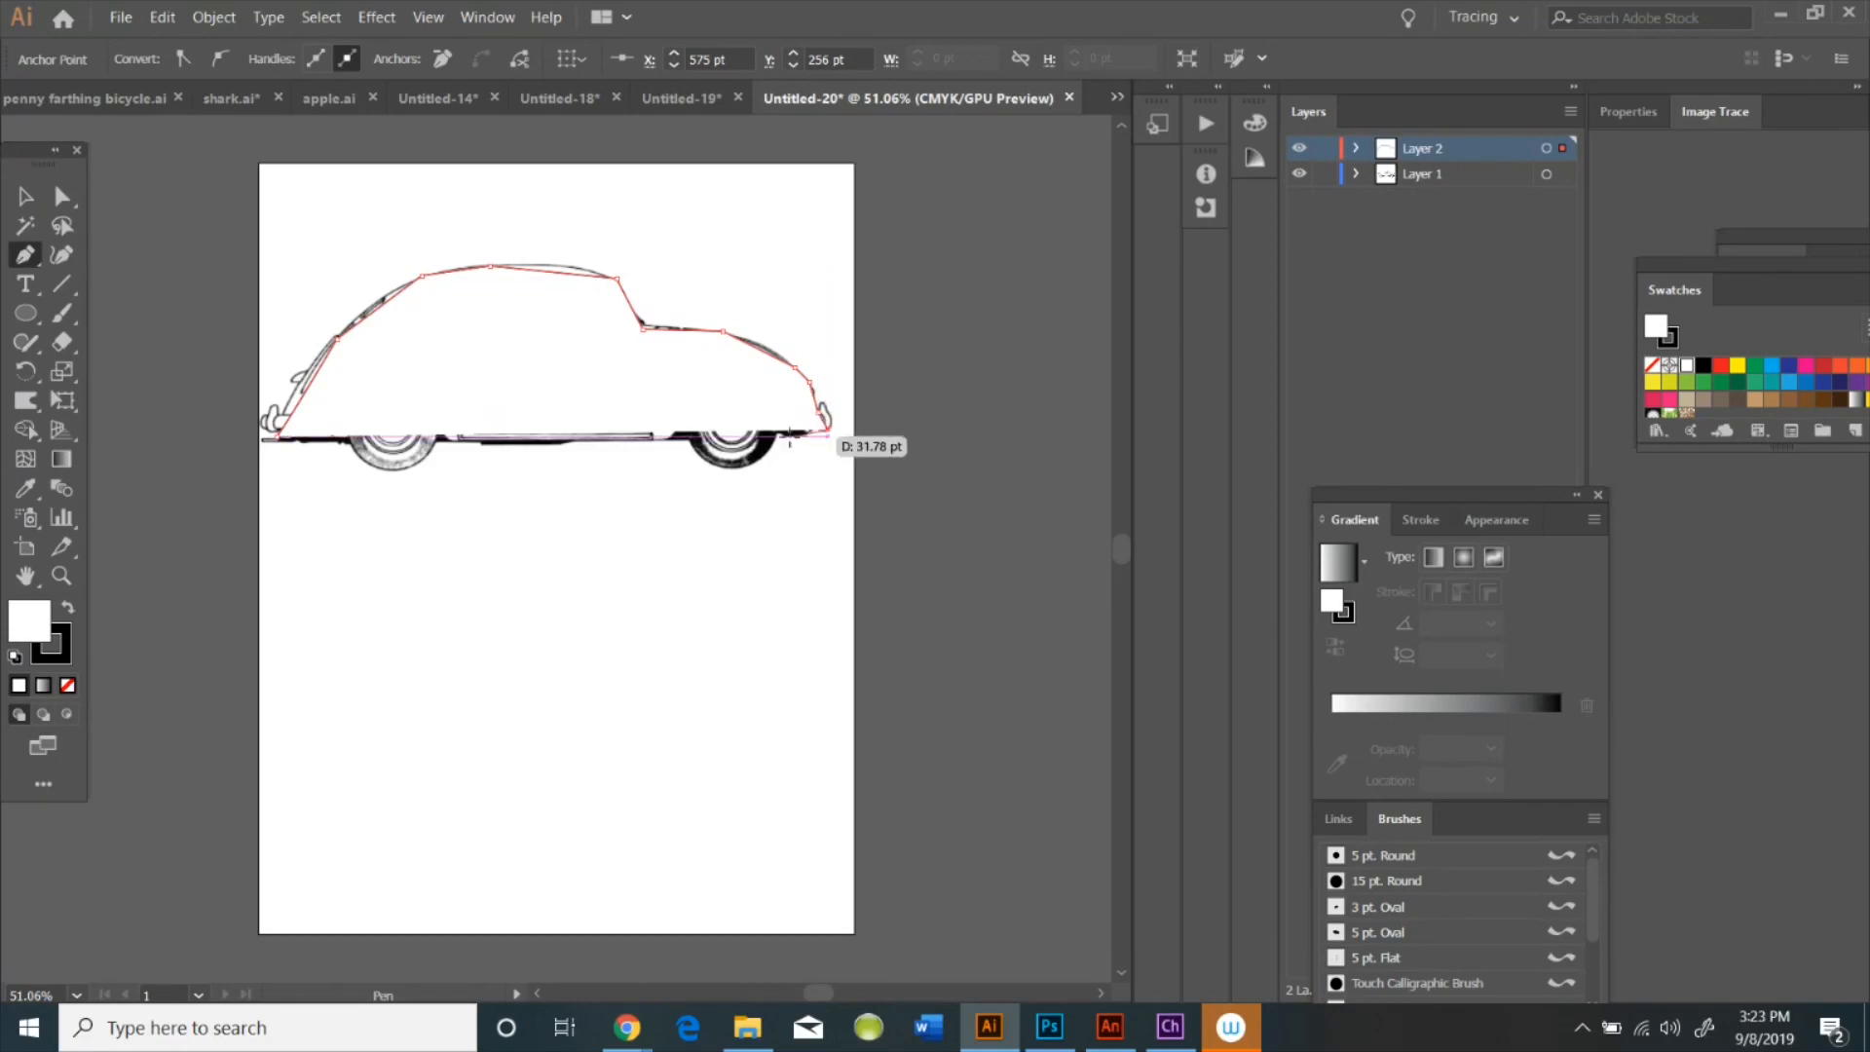
# Set the path's fill to None, trace the underside around both wheels to close the outline, and check it by toggling Layer 1's visibility
pyautogui.click(777, 435)
pyautogui.click(748, 468)
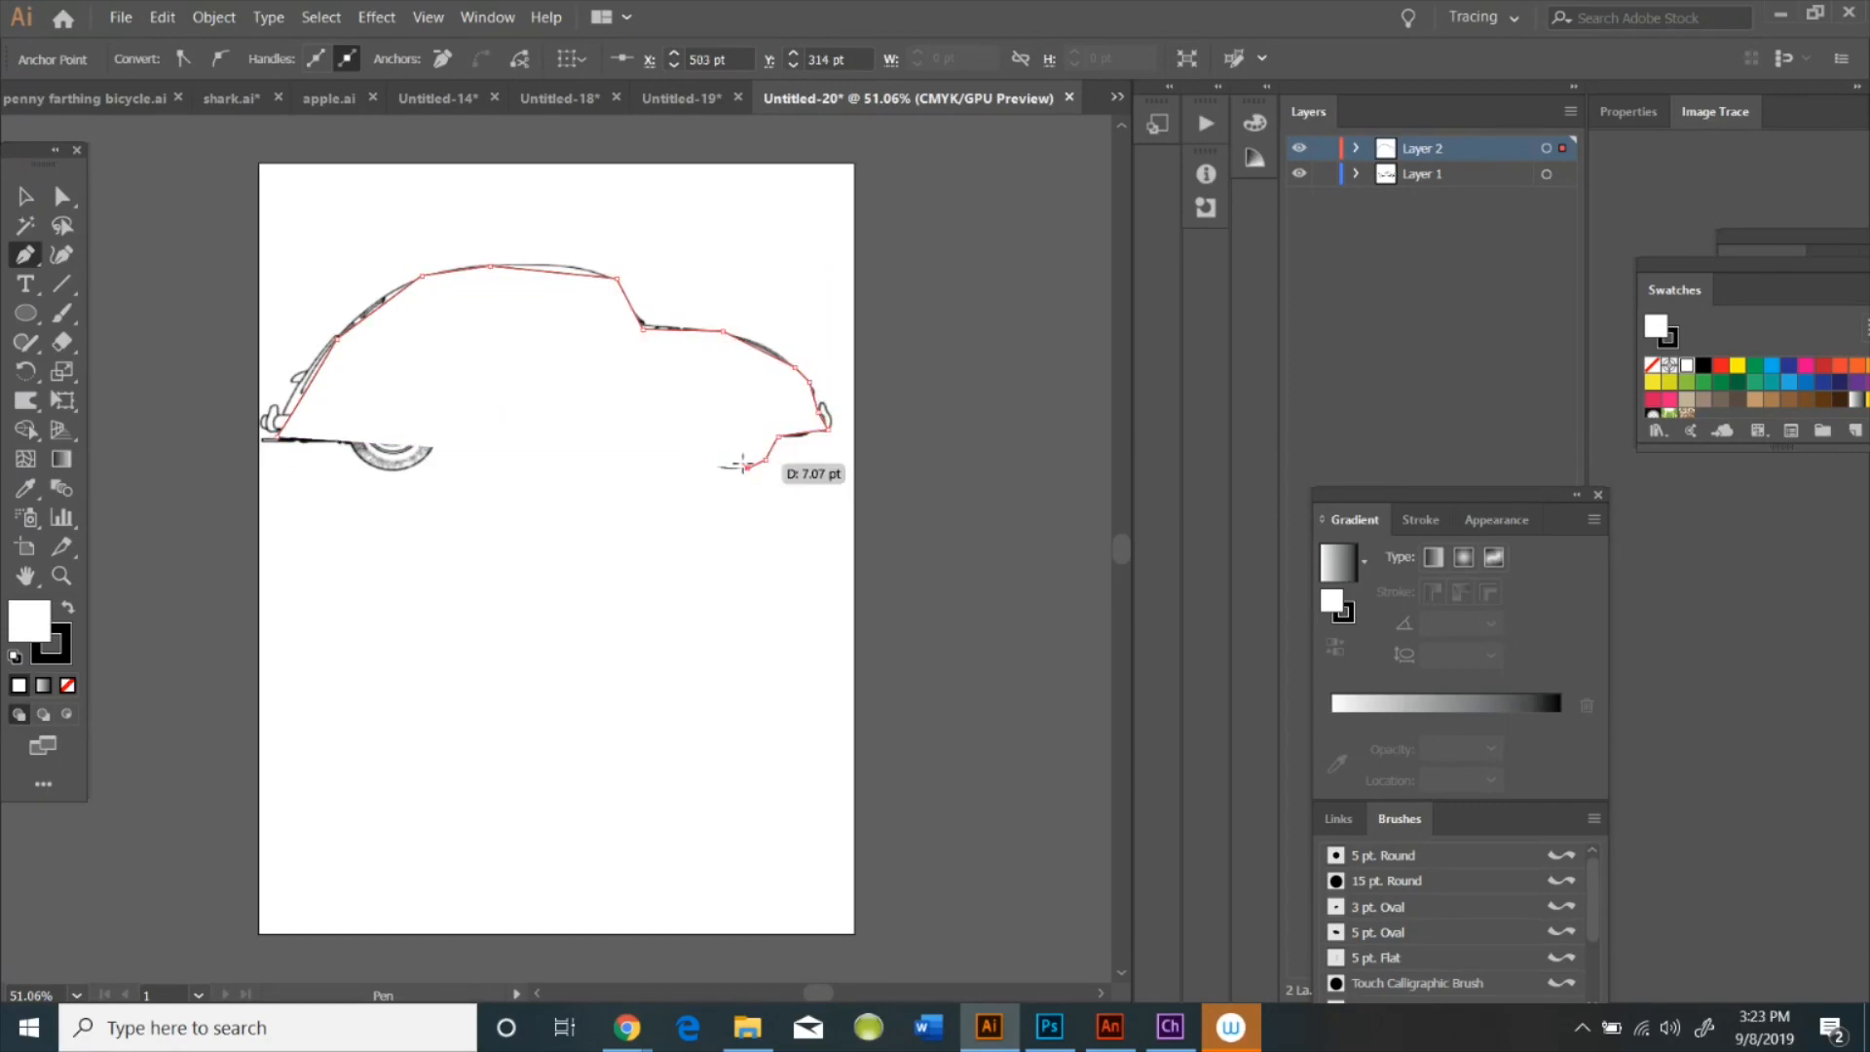
pyautogui.click(68, 685)
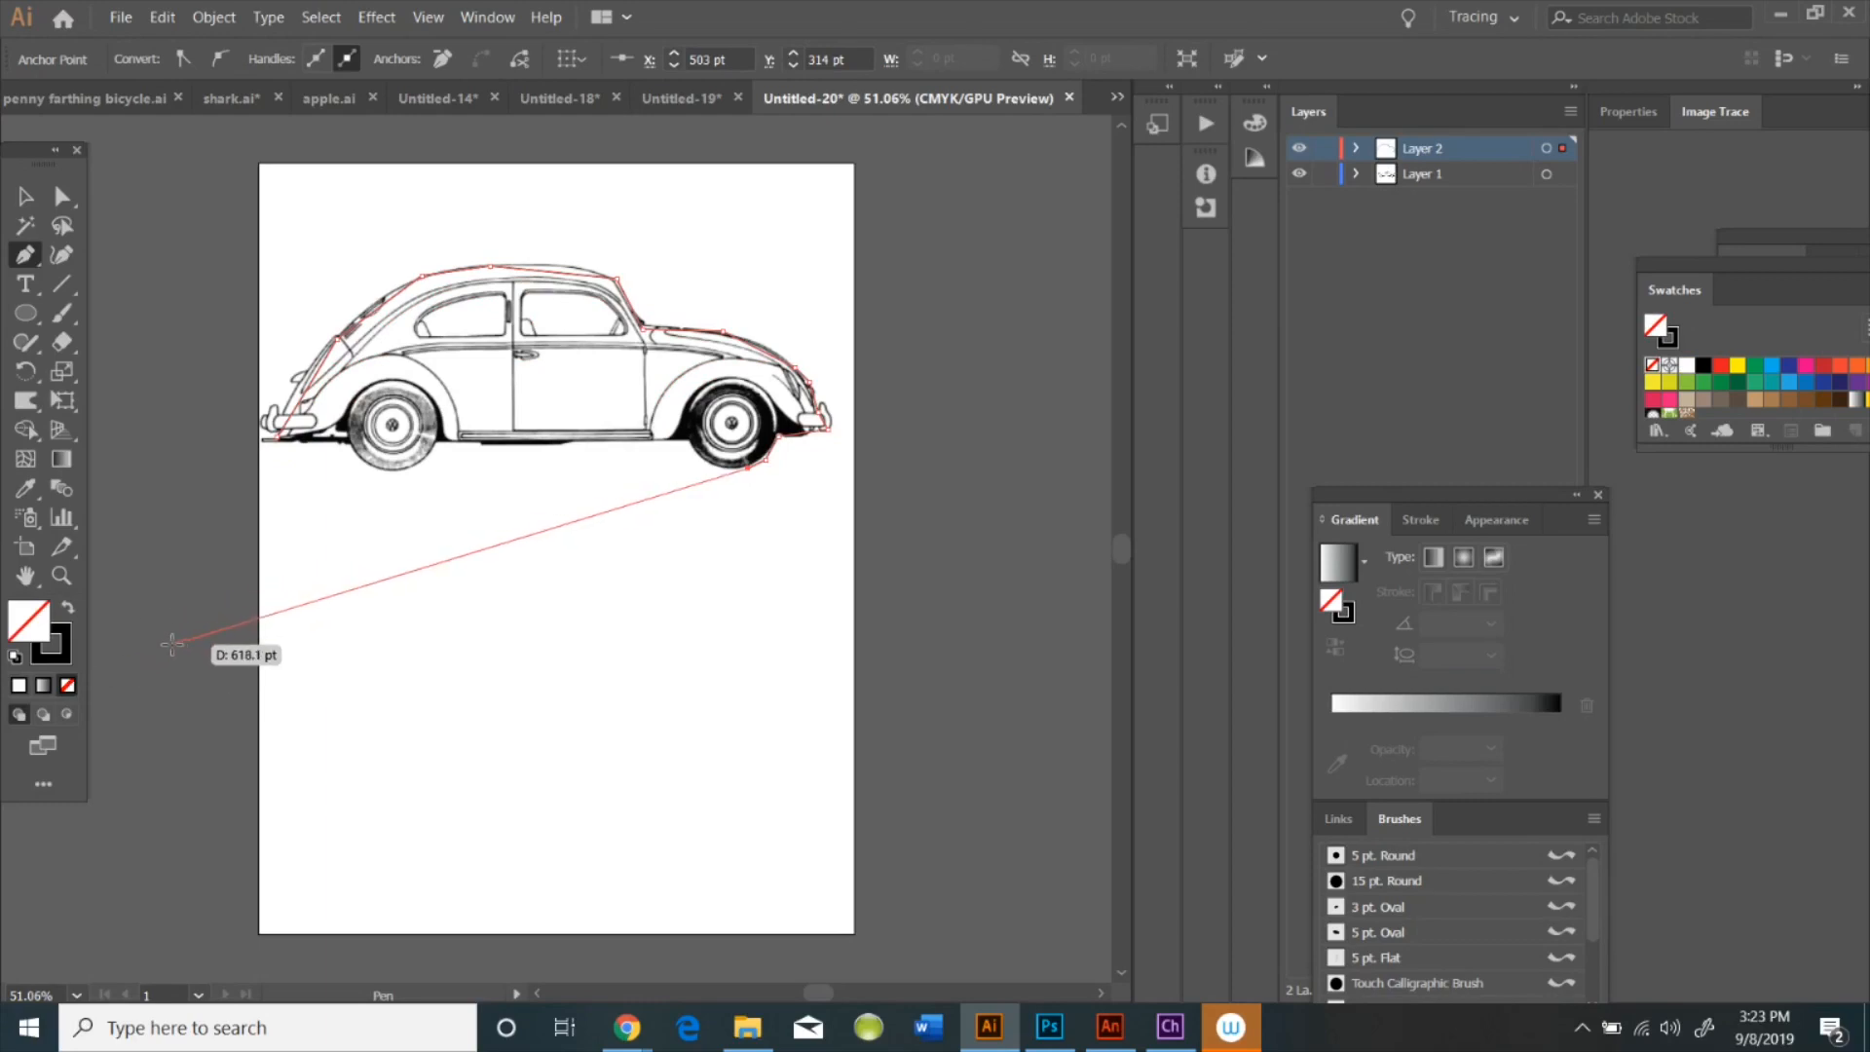
pyautogui.click(725, 467)
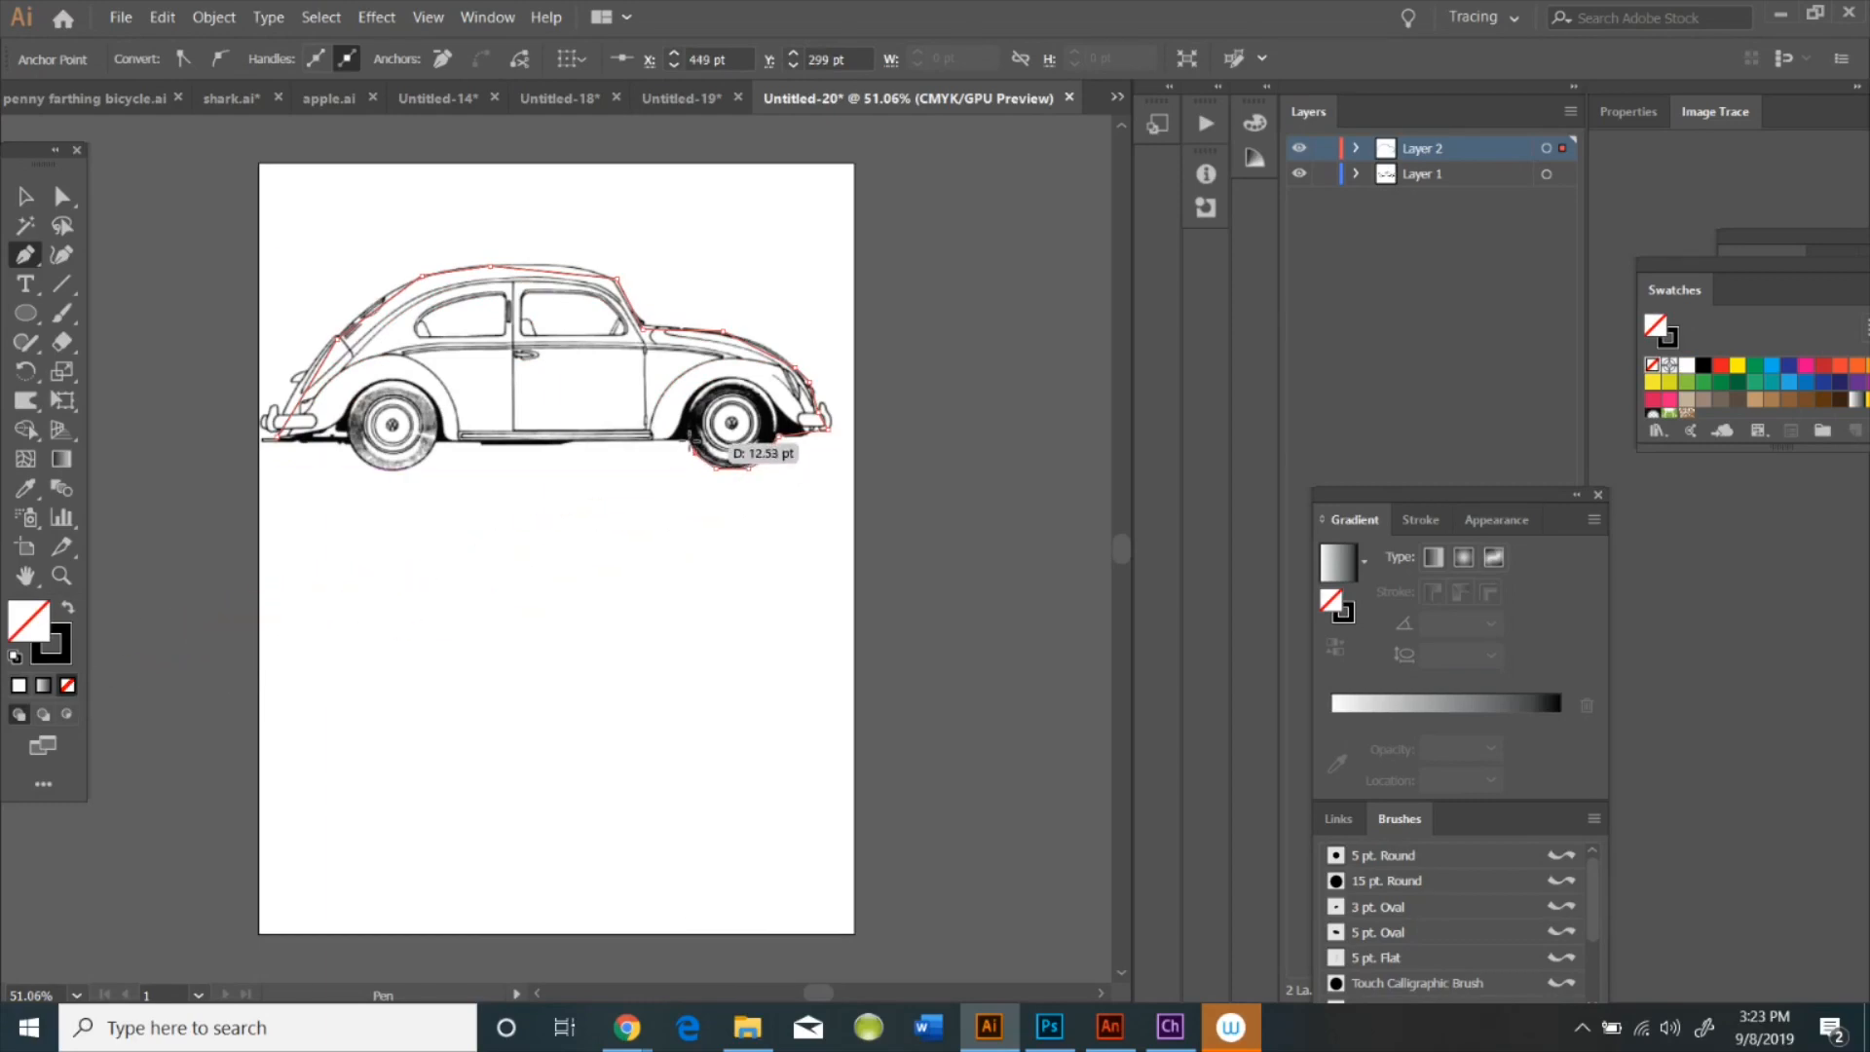
pyautogui.click(693, 446)
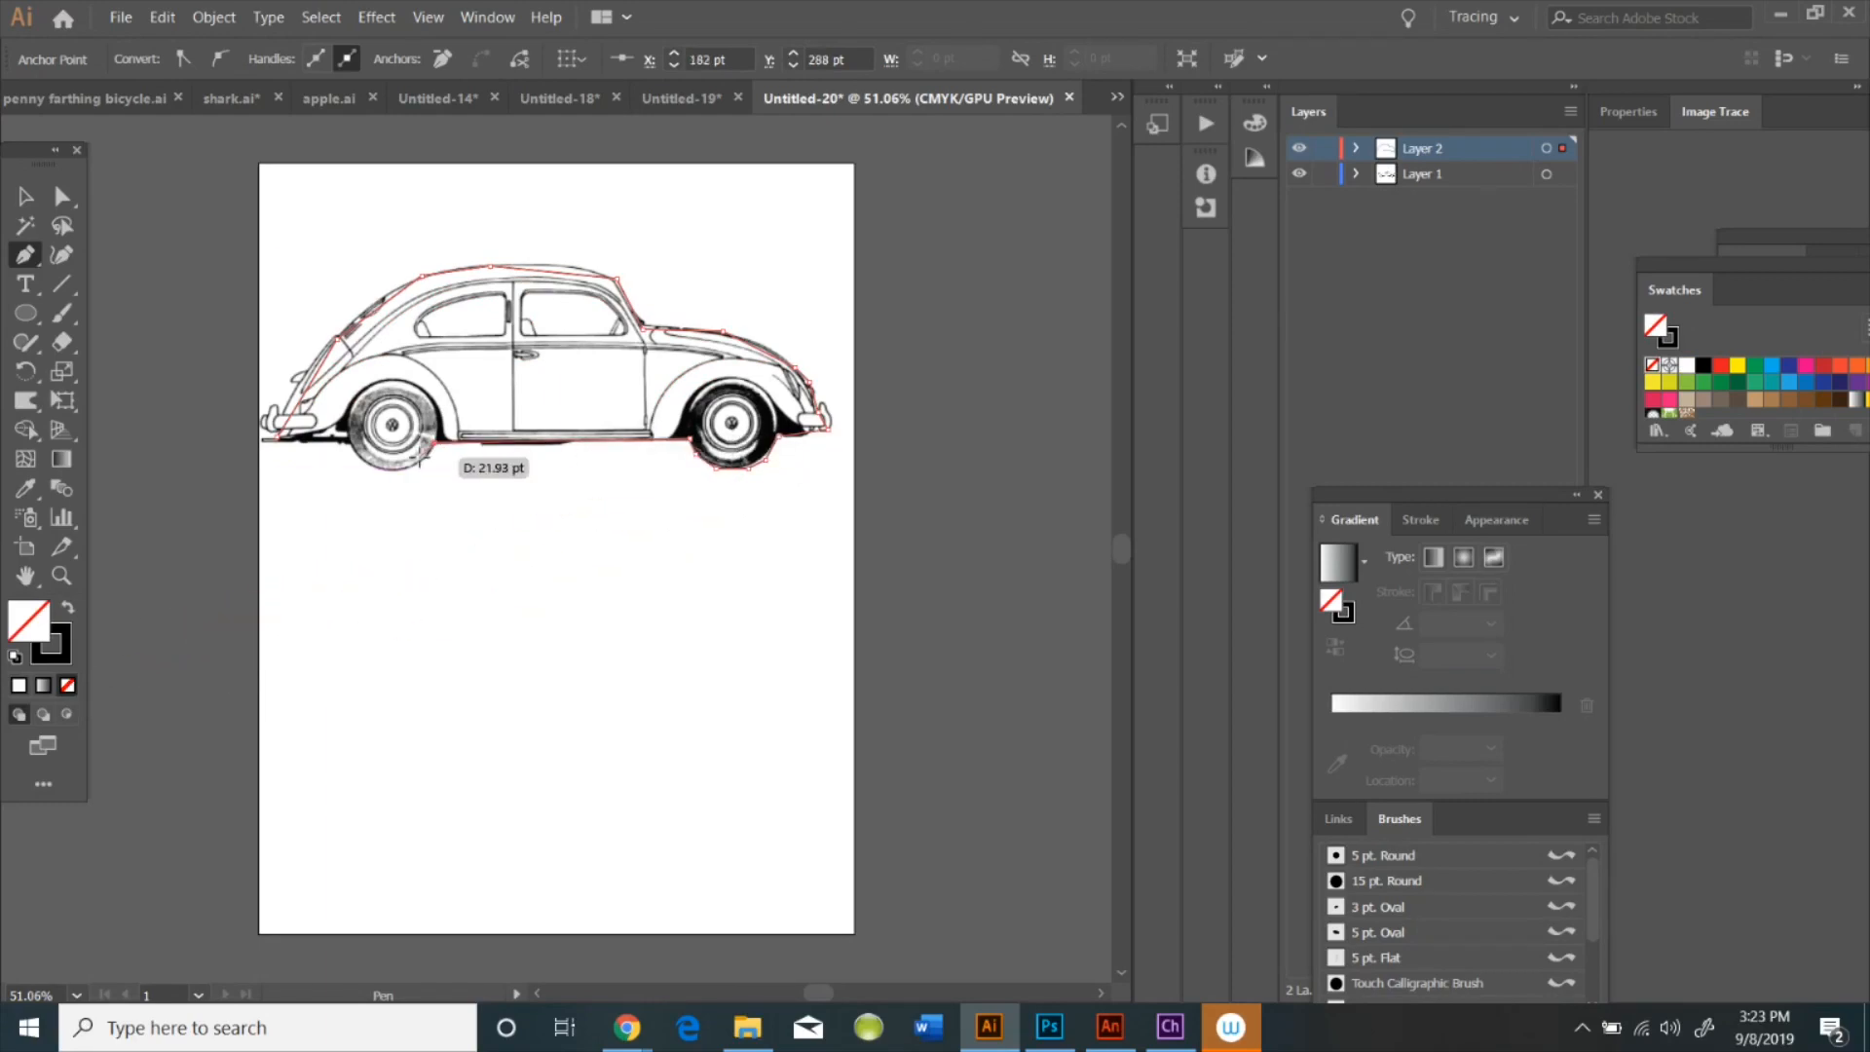
pyautogui.click(397, 474)
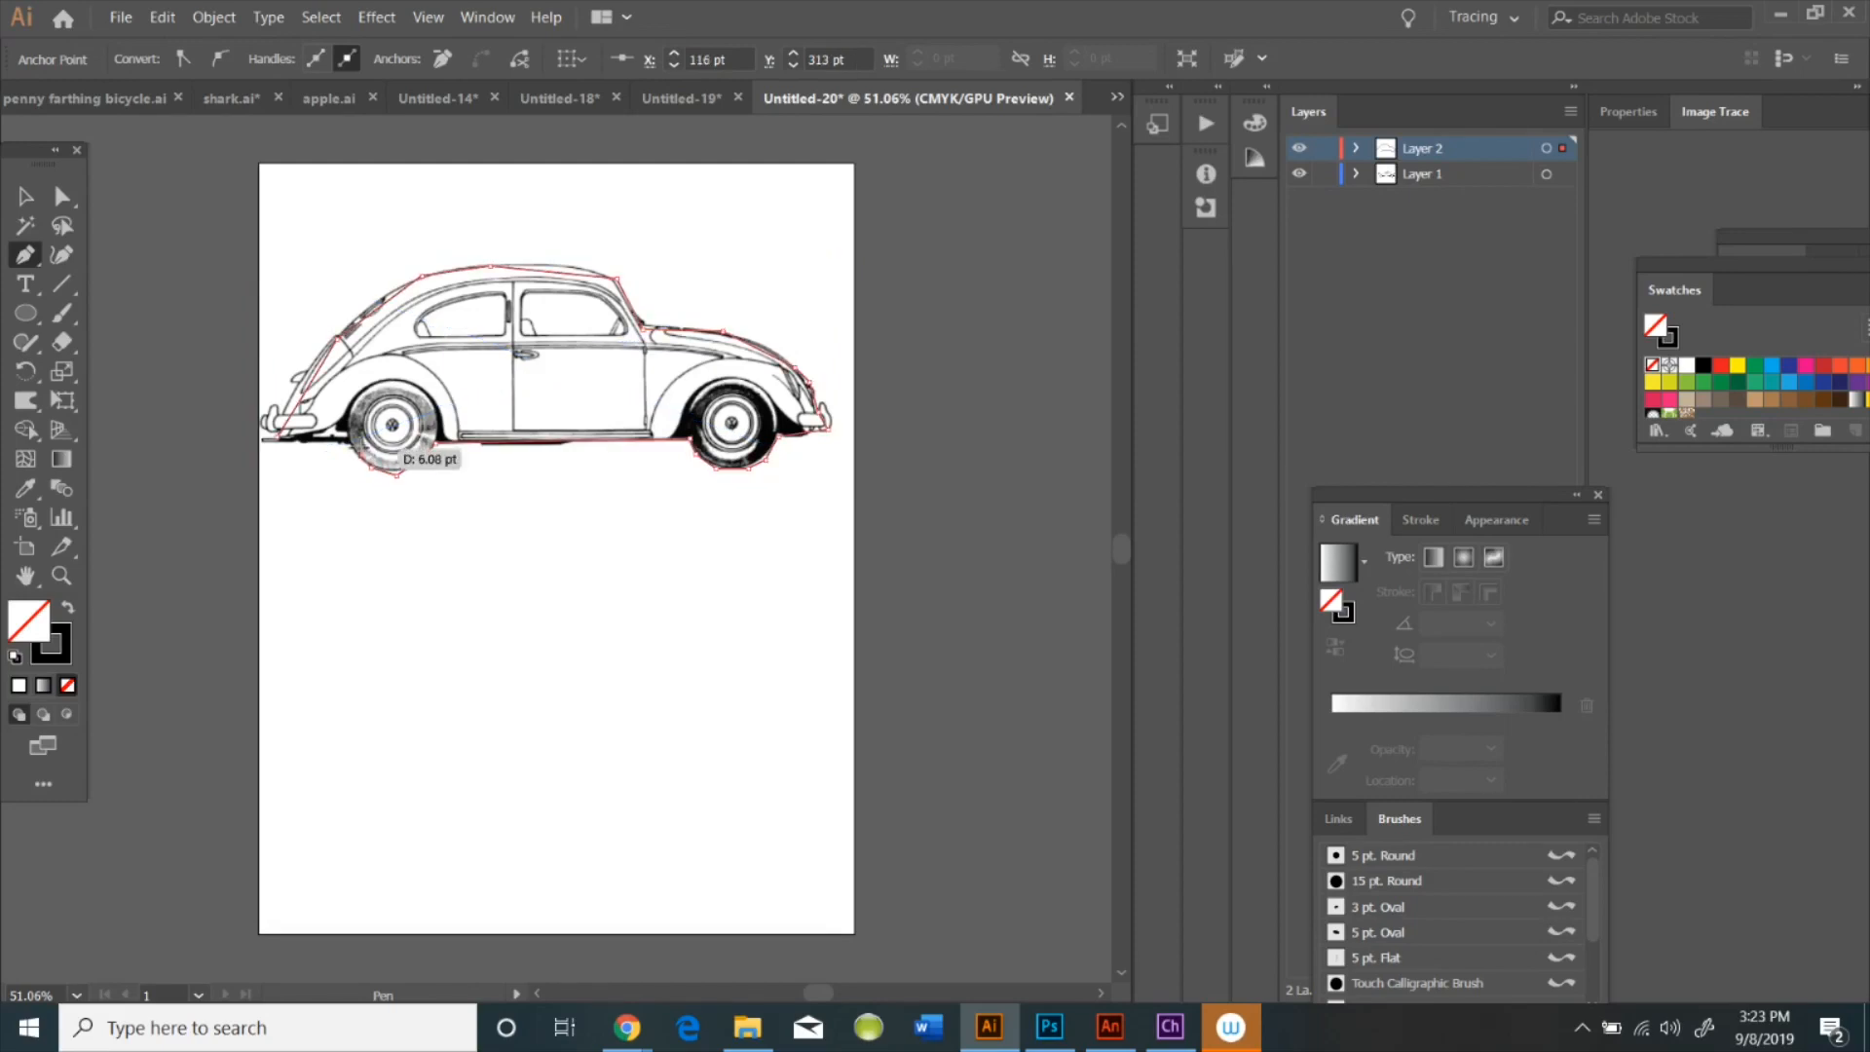
pyautogui.click(307, 440)
pyautogui.click(276, 436)
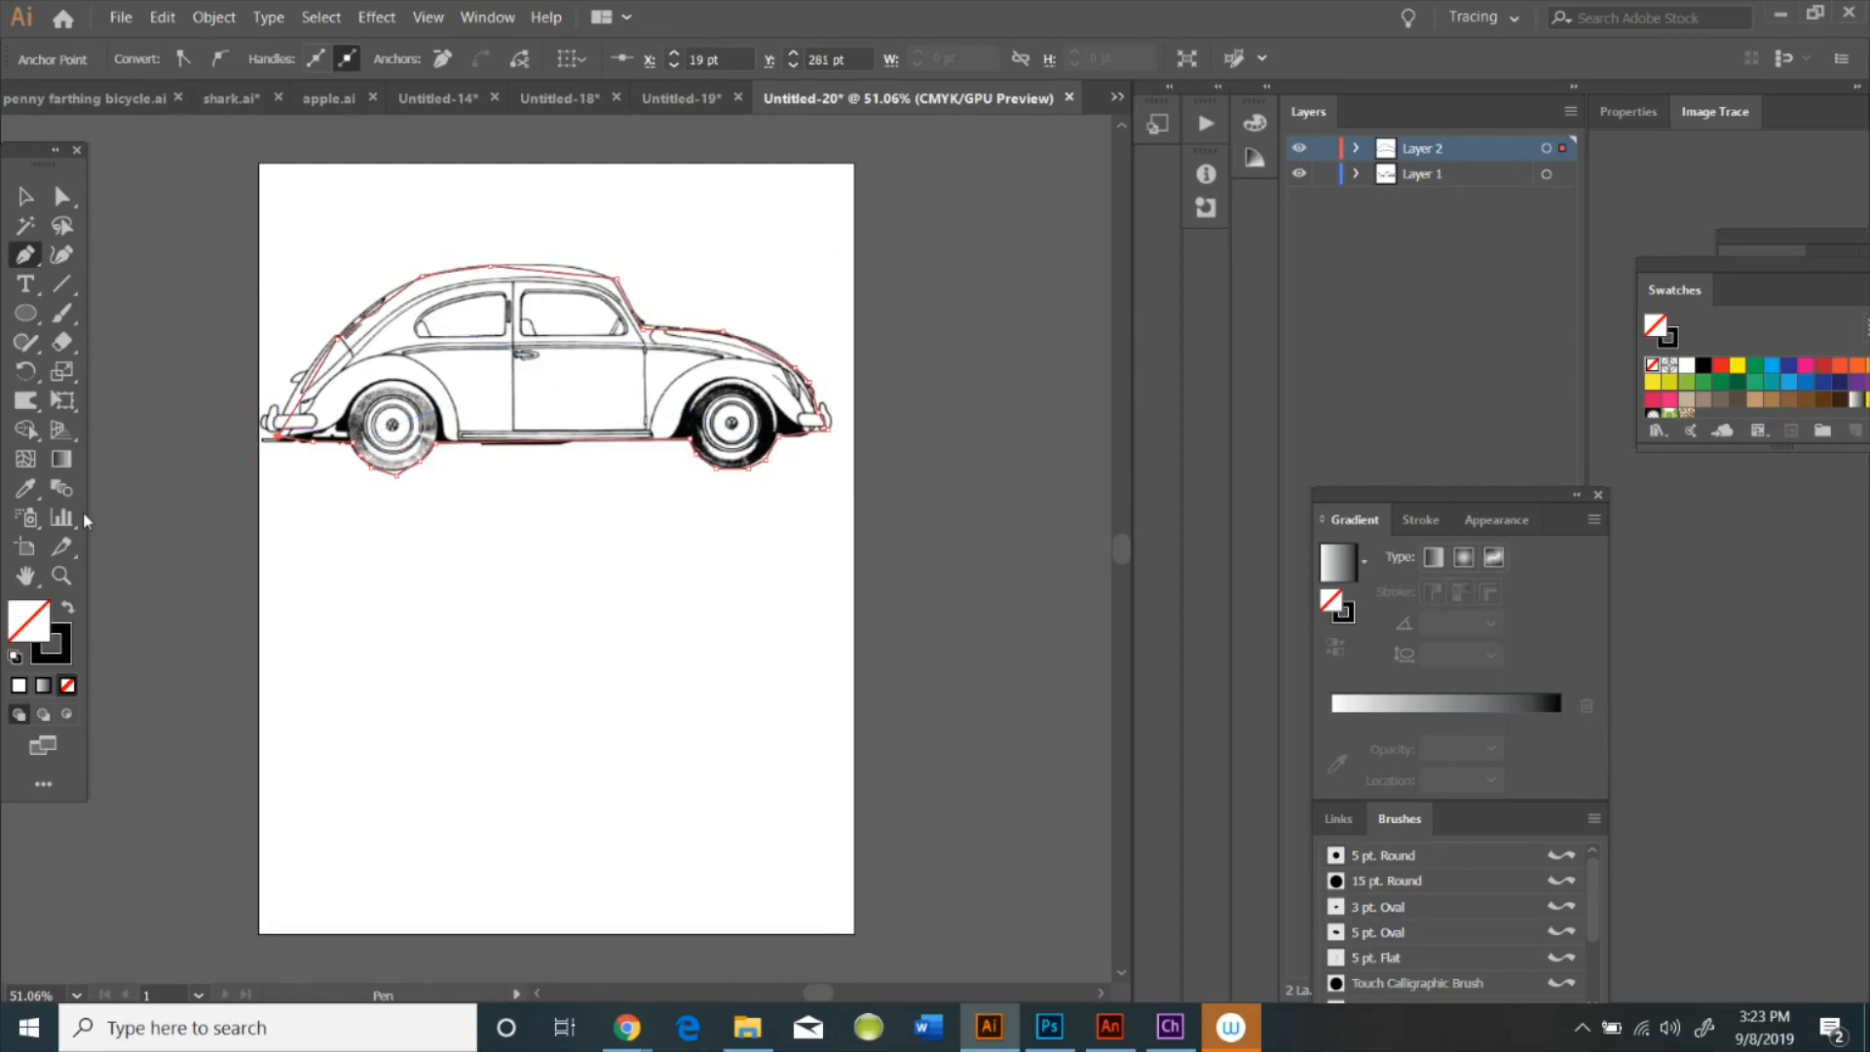
pyautogui.click(1299, 175)
pyautogui.click(1299, 174)
# Add a placeholder point text object below the car and set its font size to 1 in
pyautogui.click(25, 283)
pyautogui.click(475, 662)
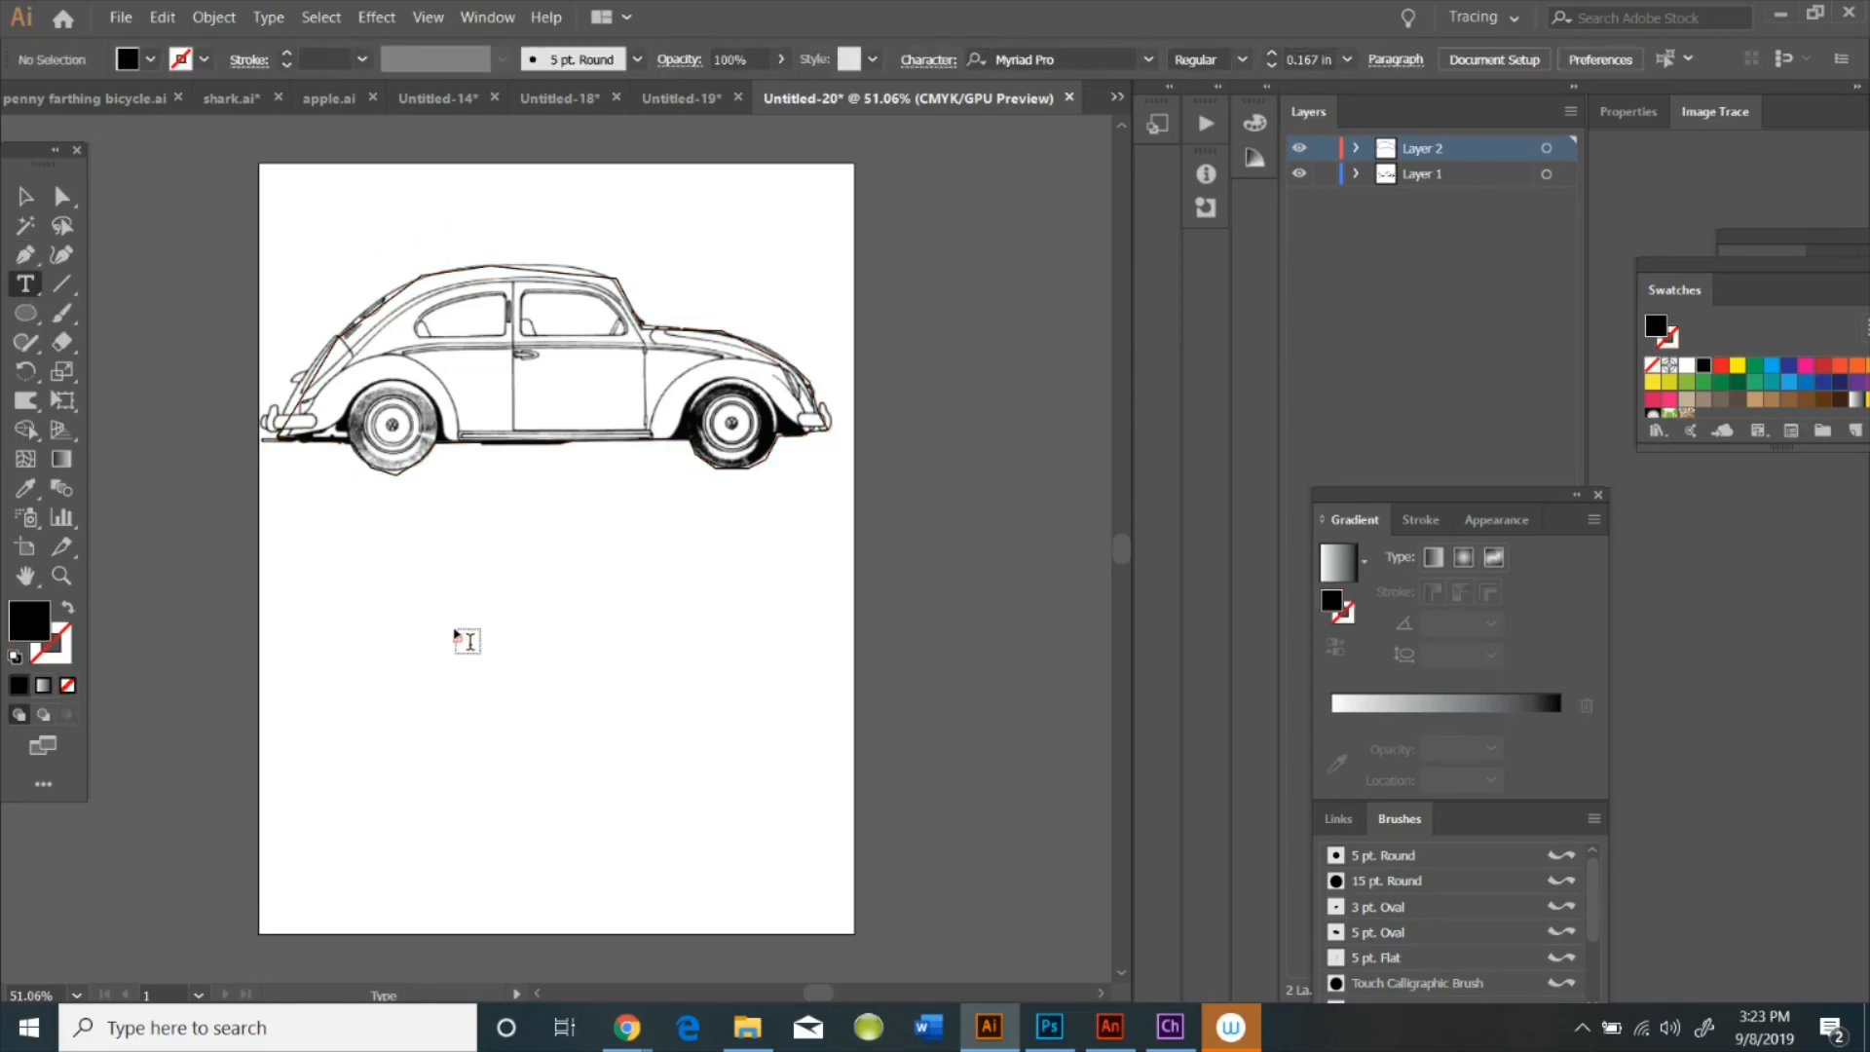
pyautogui.click(458, 628)
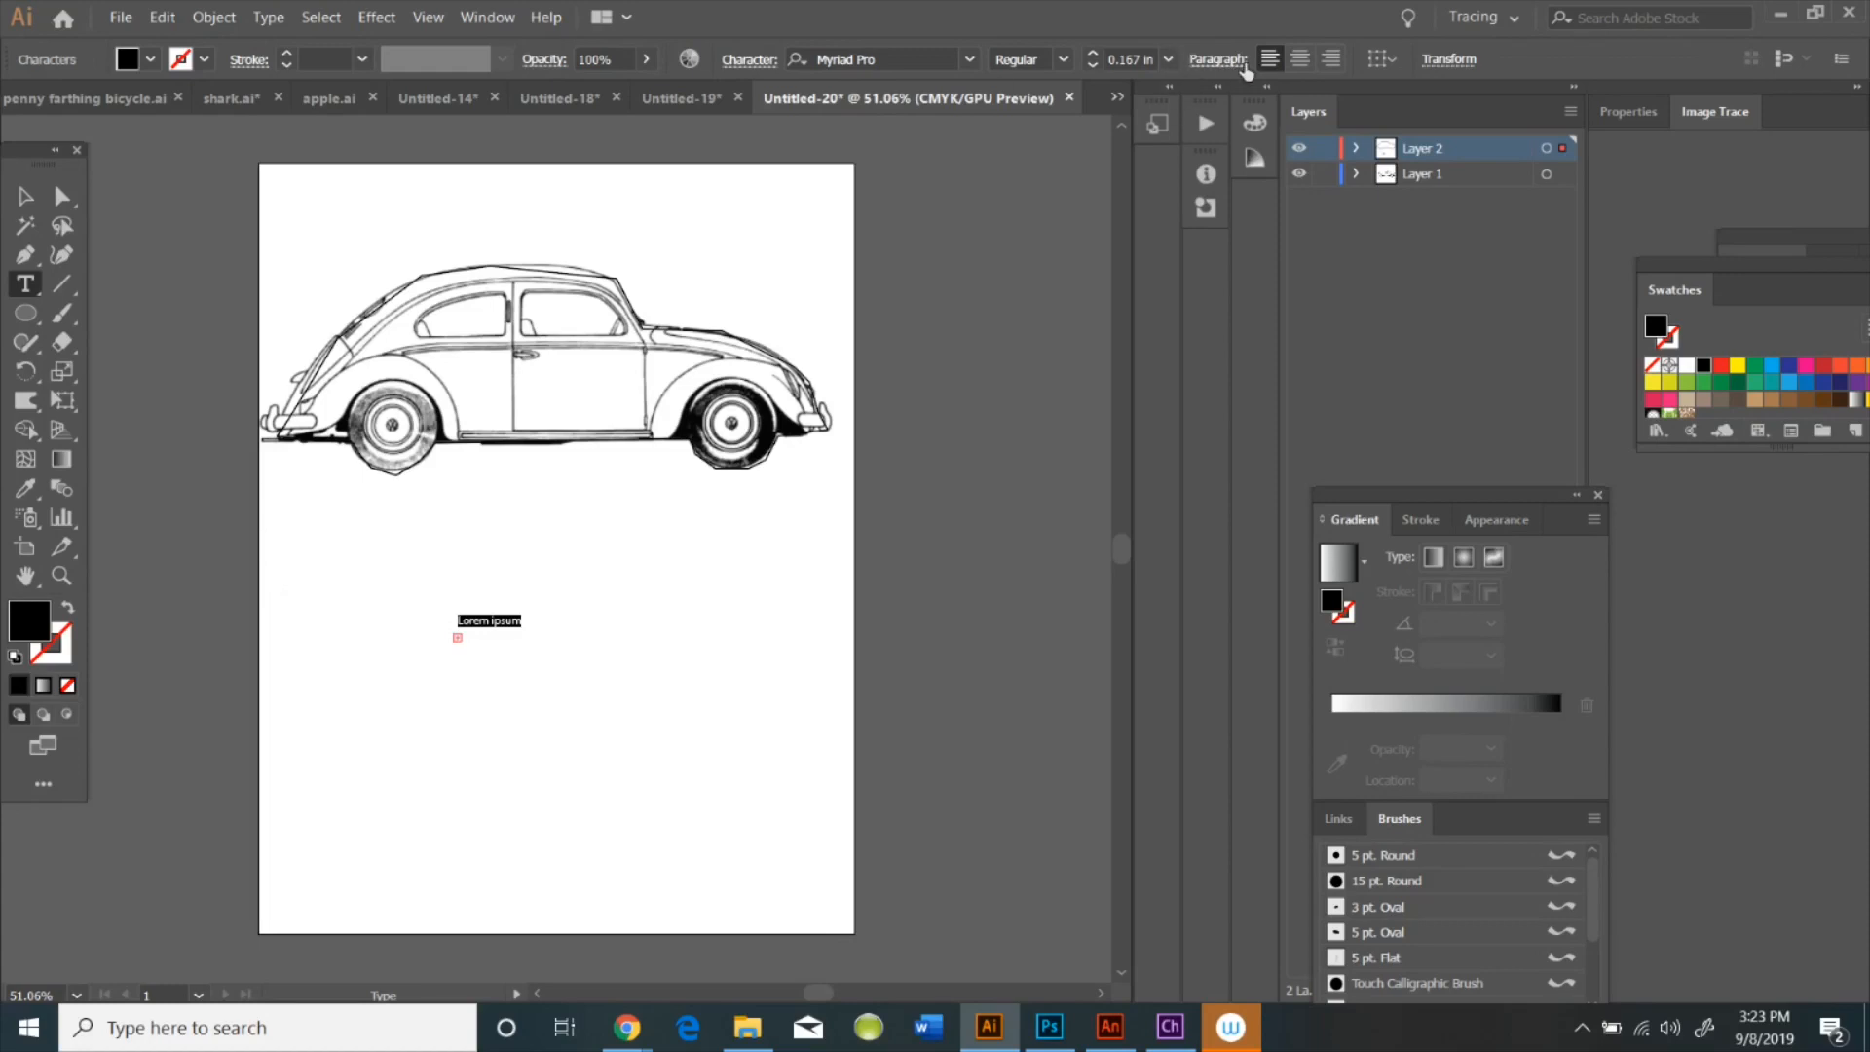
pyautogui.click(1168, 60)
pyautogui.click(1203, 463)
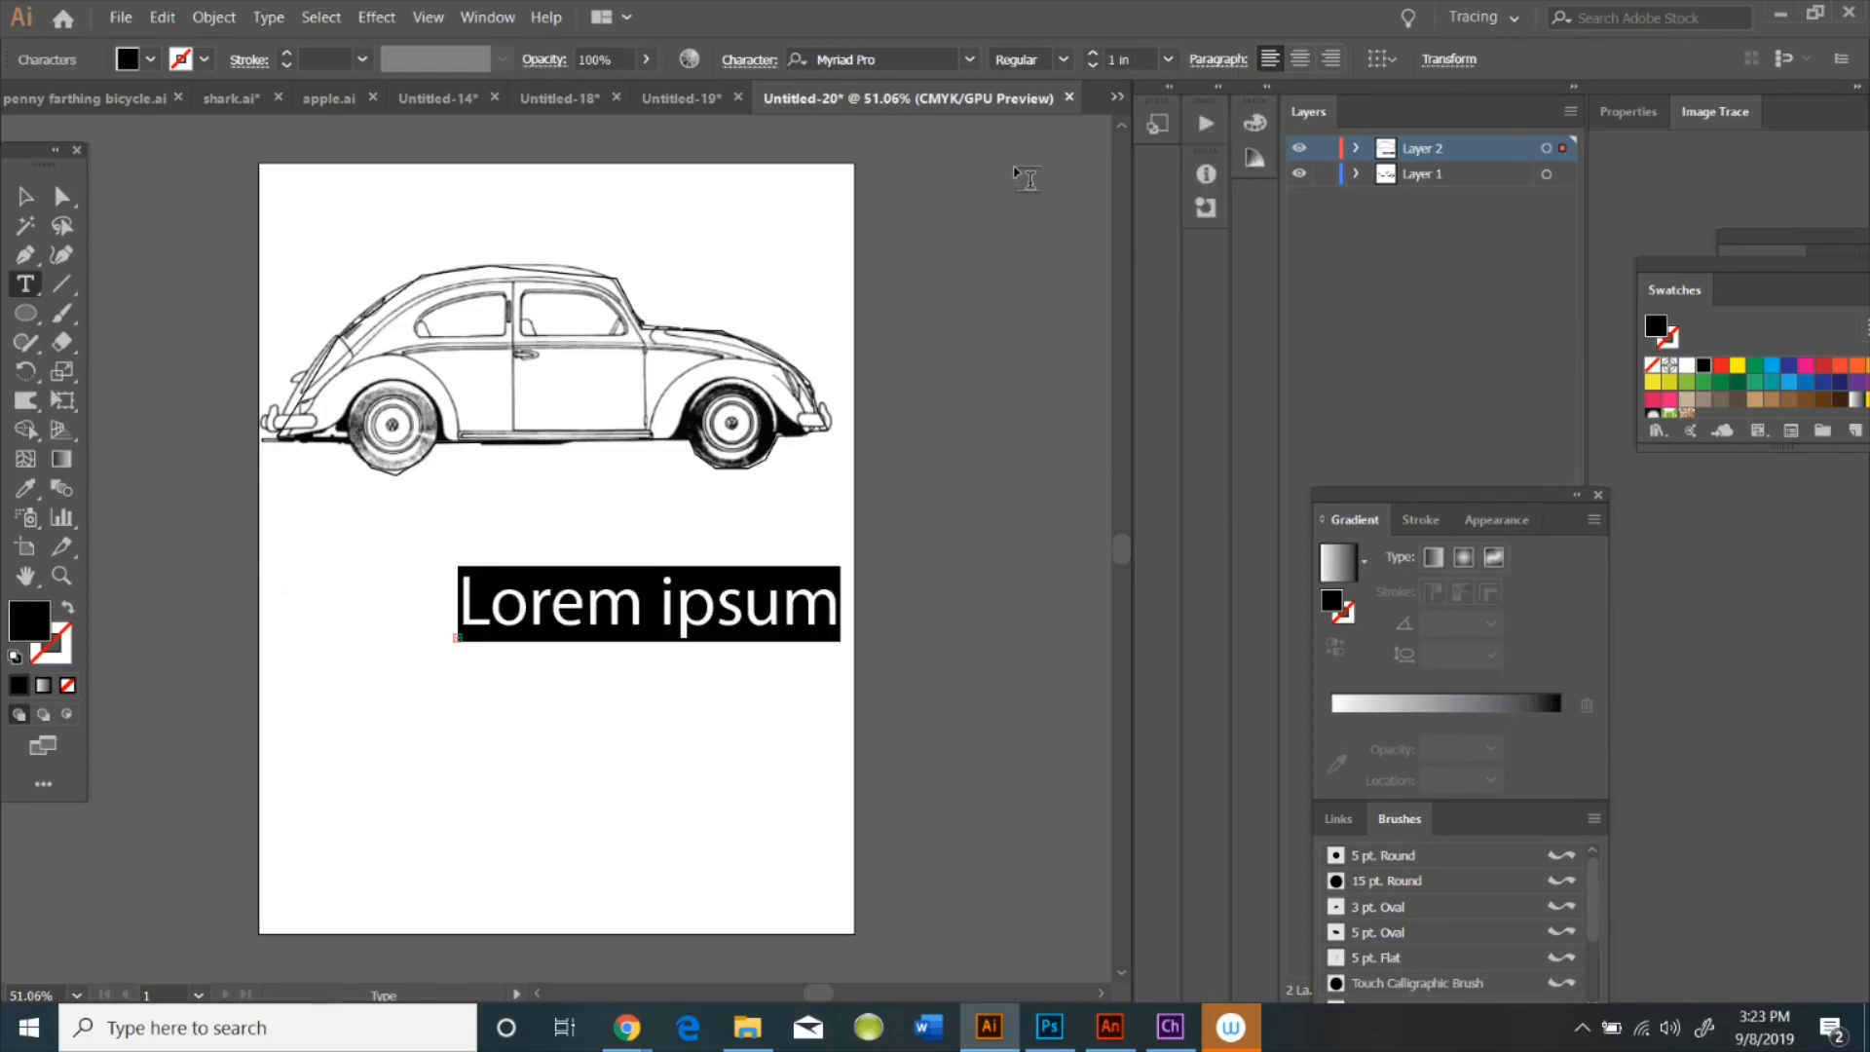
# Browse the available fonts and set the placeholder text below the car to Ravie
pyautogui.click(1062, 63)
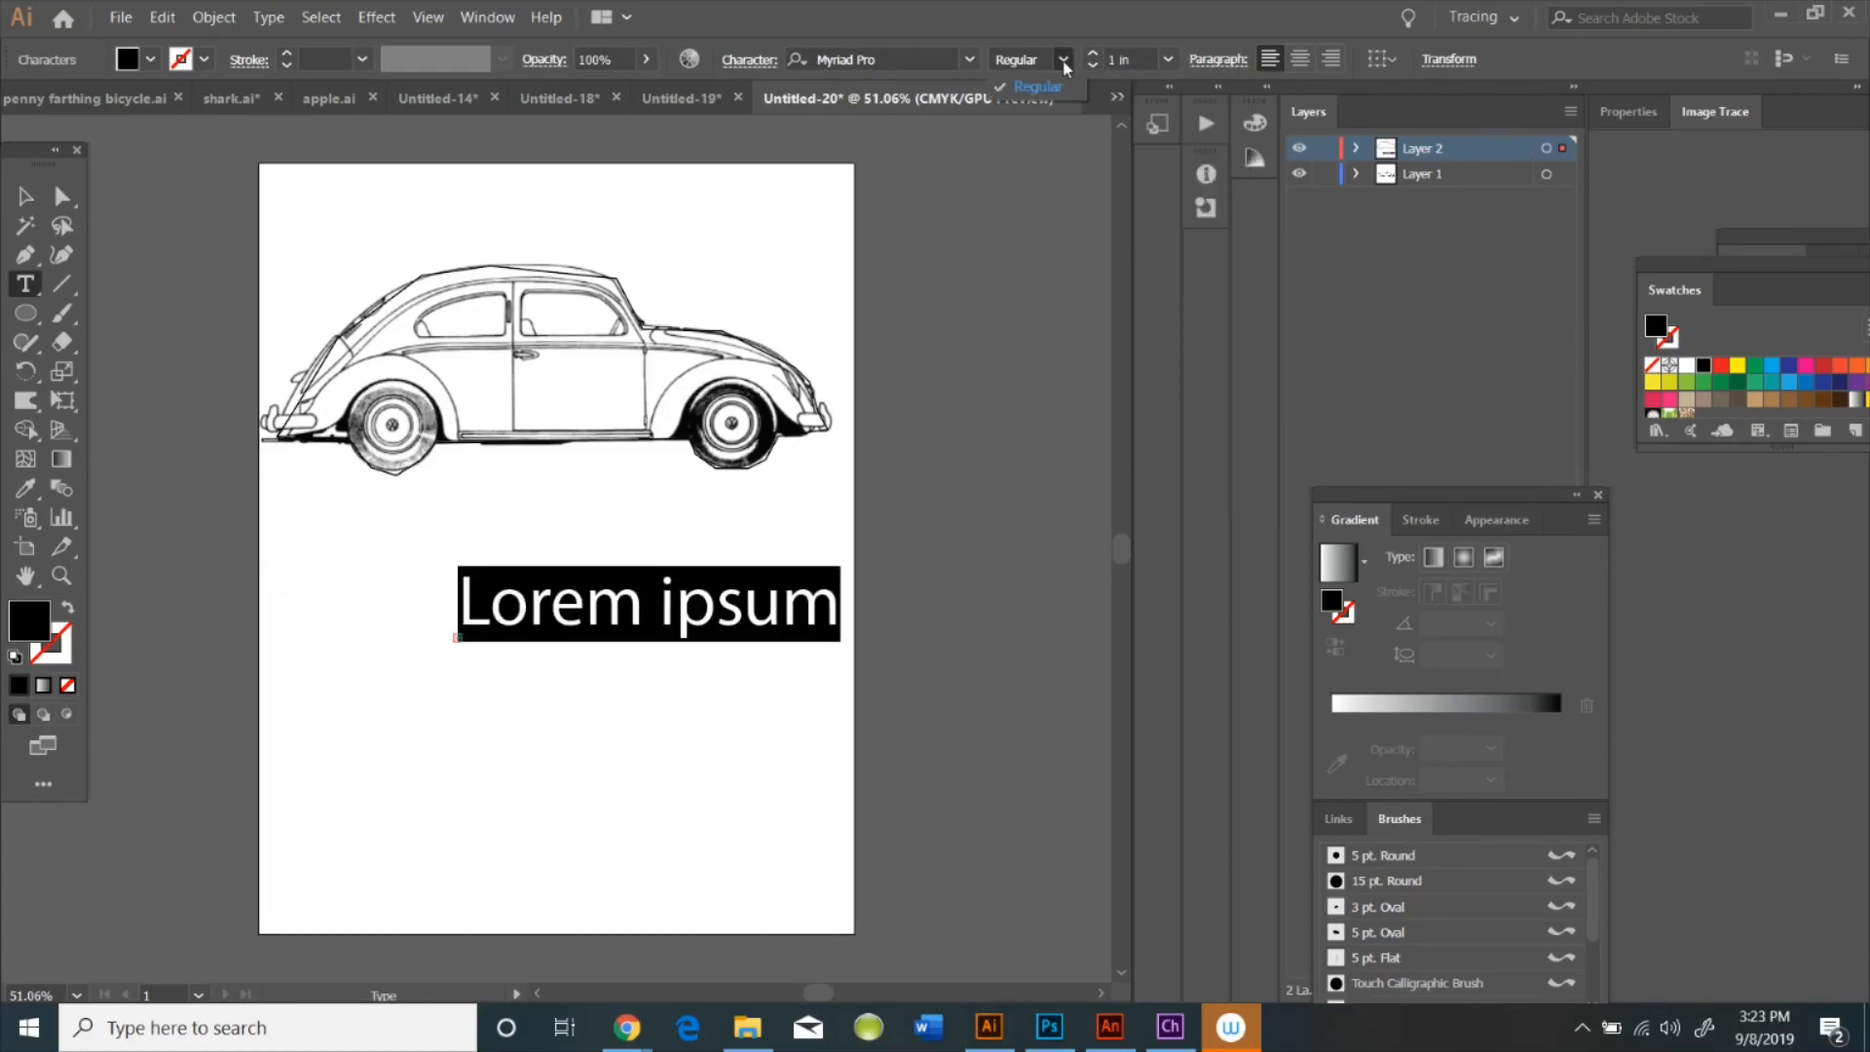
pyautogui.click(971, 61)
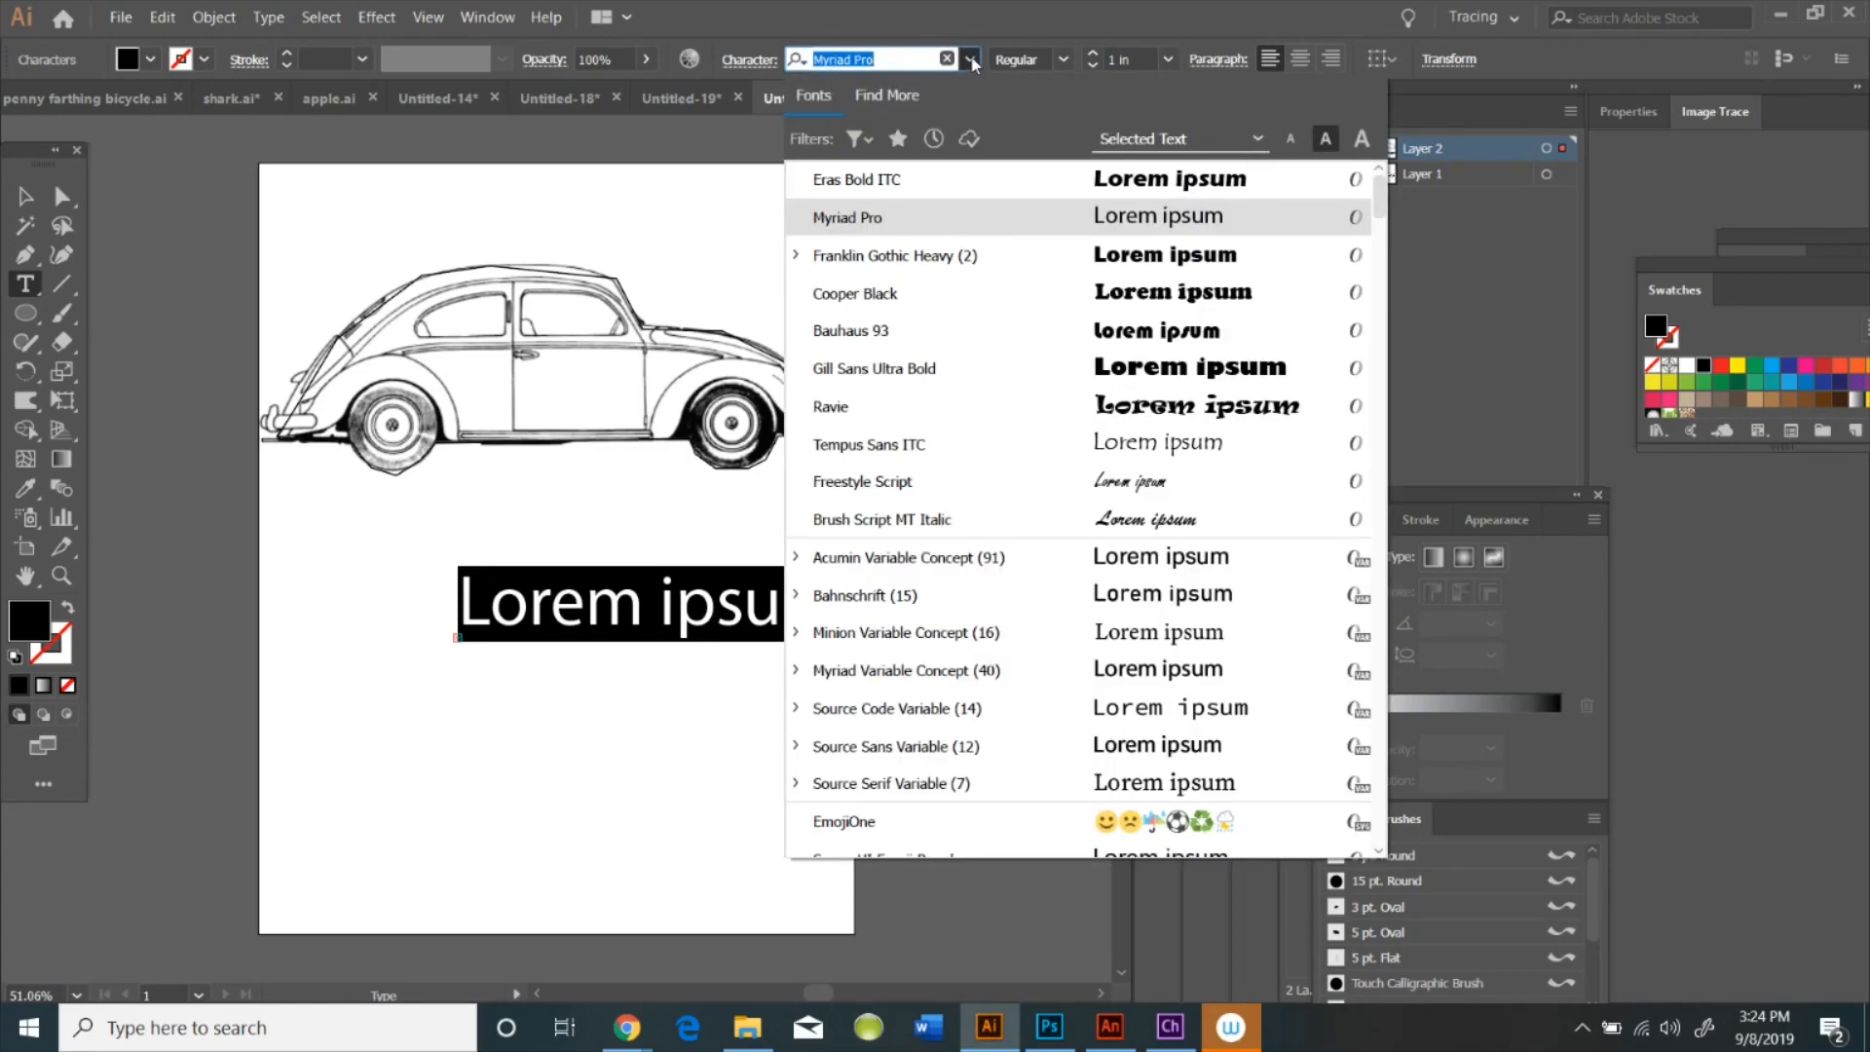
pyautogui.scroll(-6, 1237, 331)
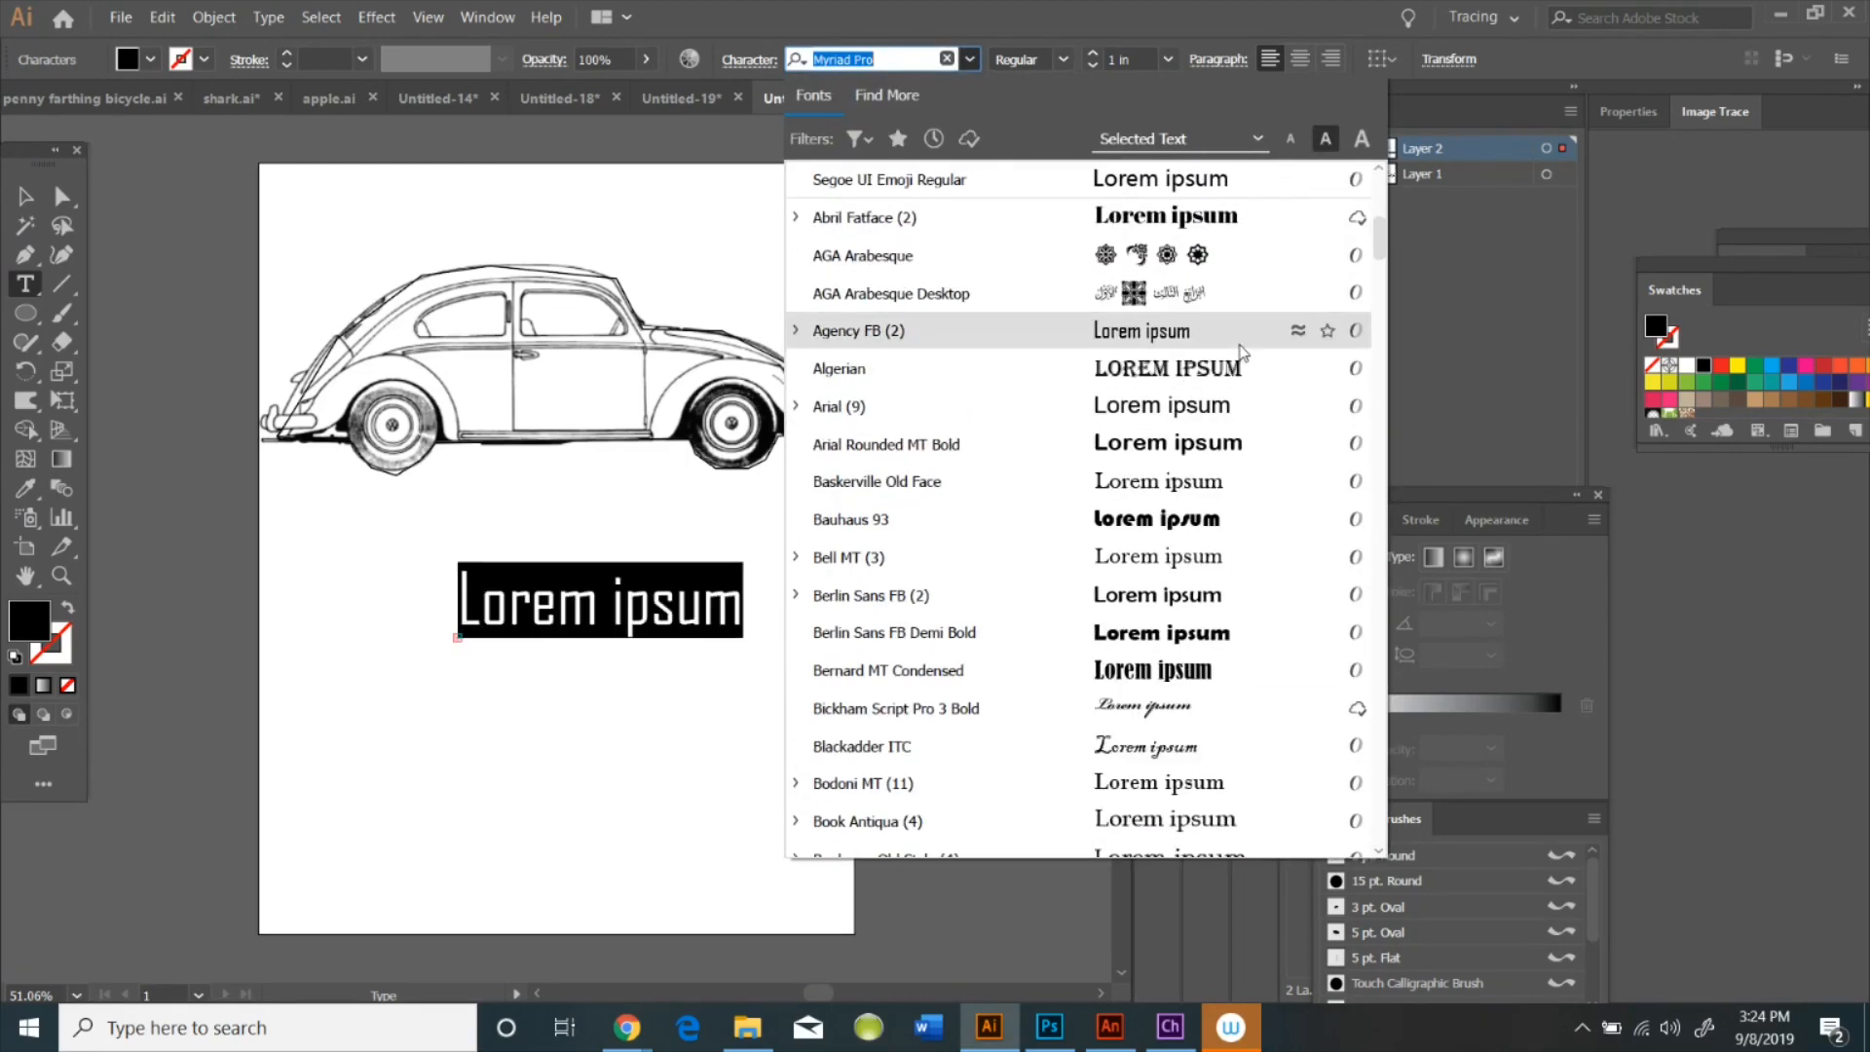
pyautogui.scroll(-10, 1241, 352)
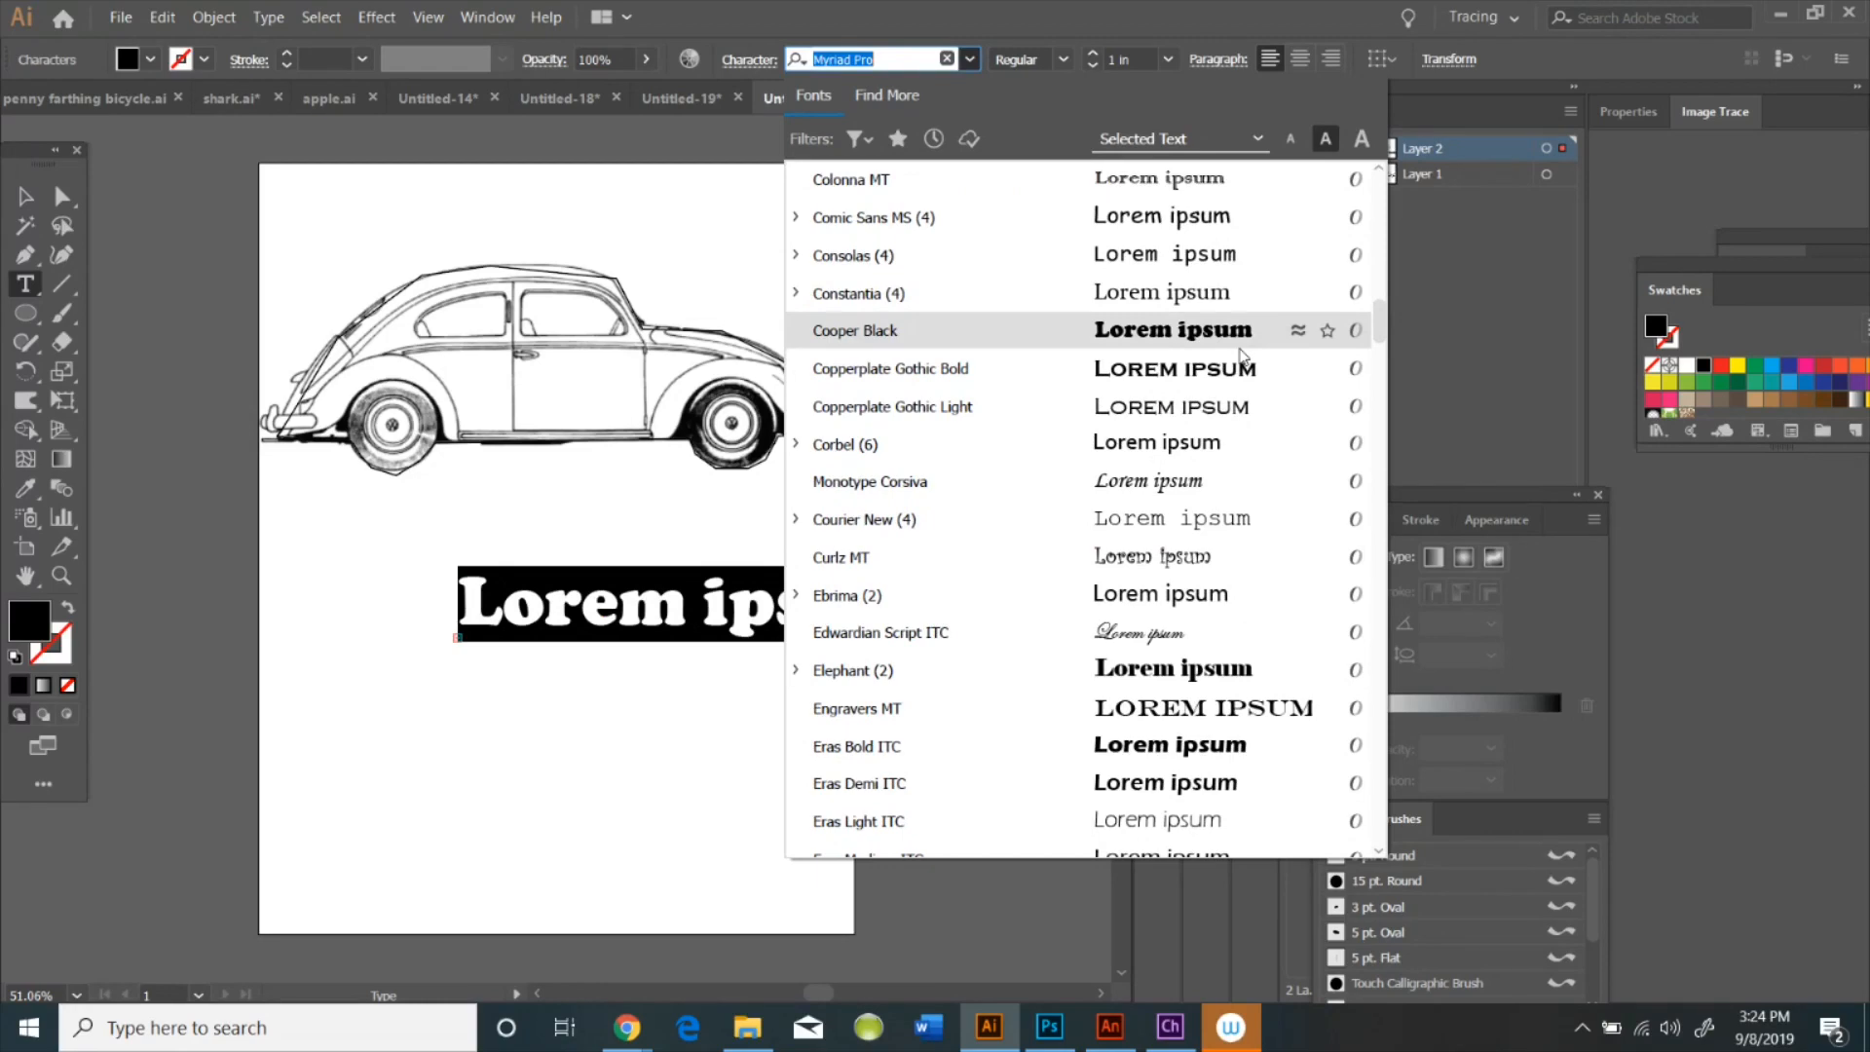
pyautogui.scroll(-10, 1243, 355)
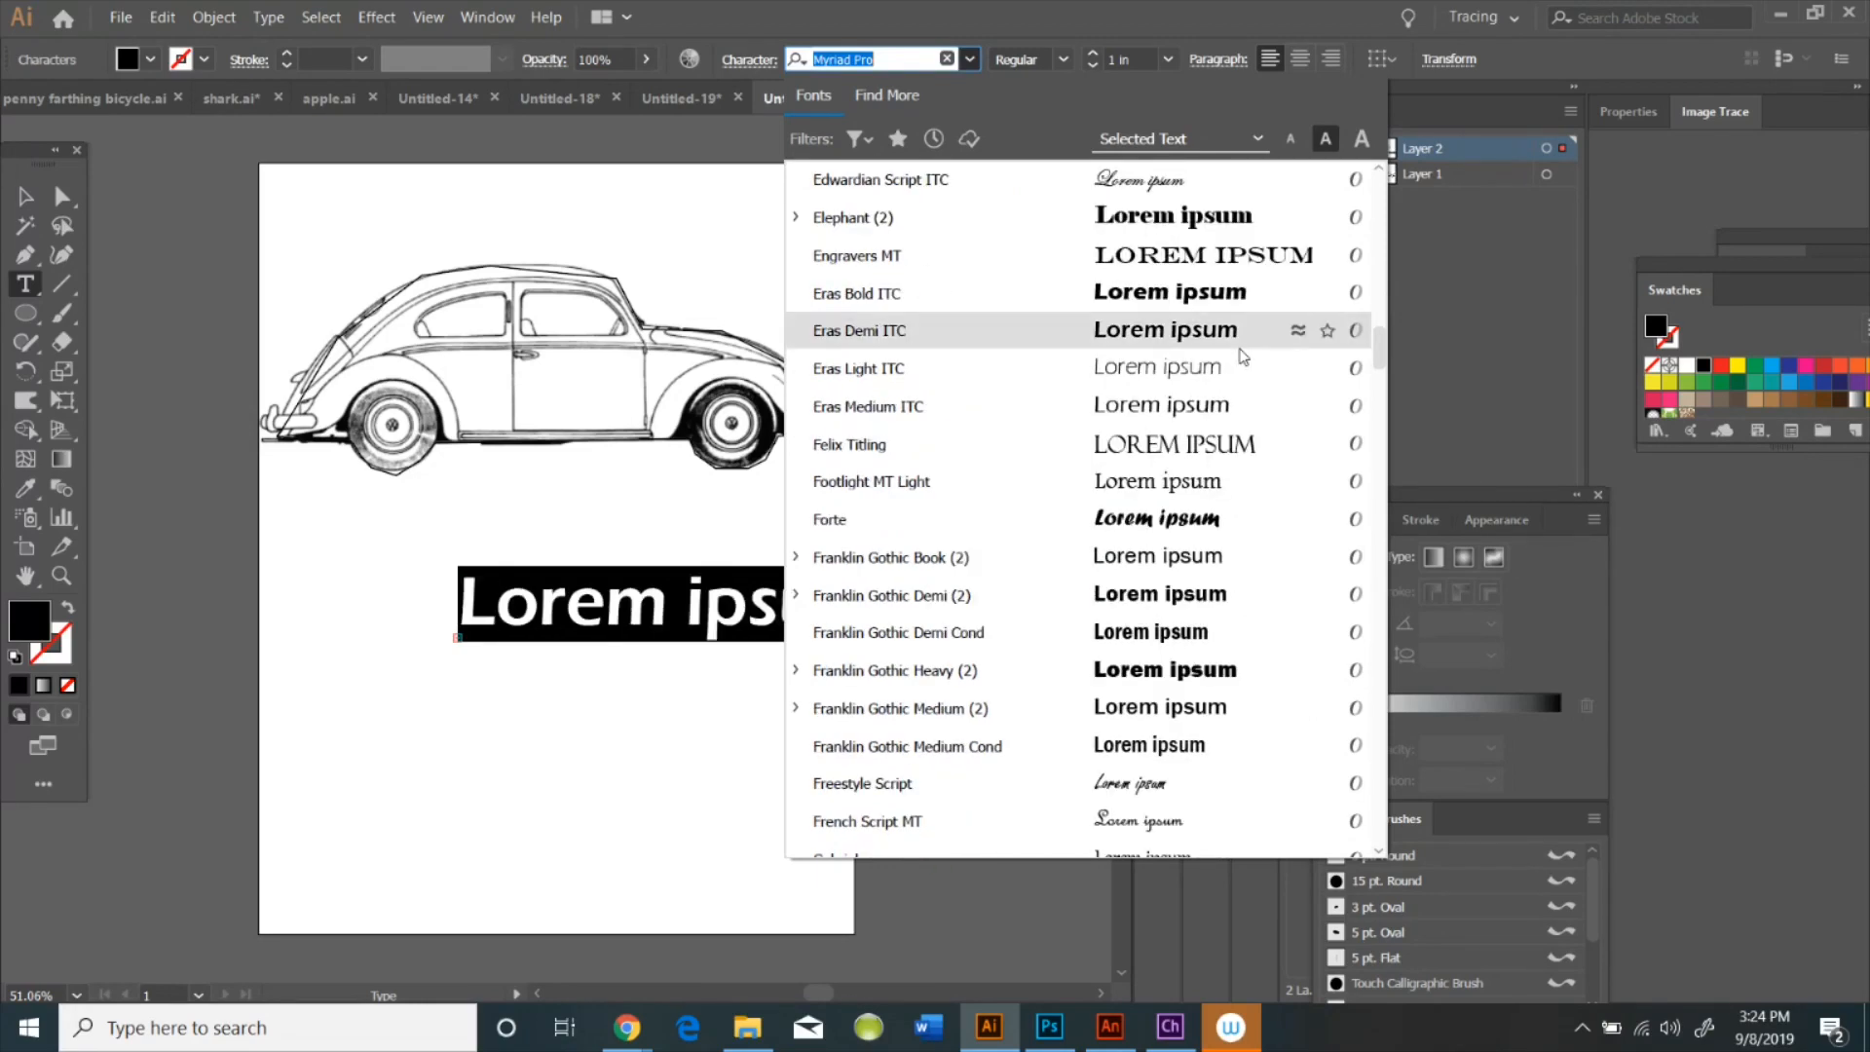
pyautogui.scroll(20, 1255, 456)
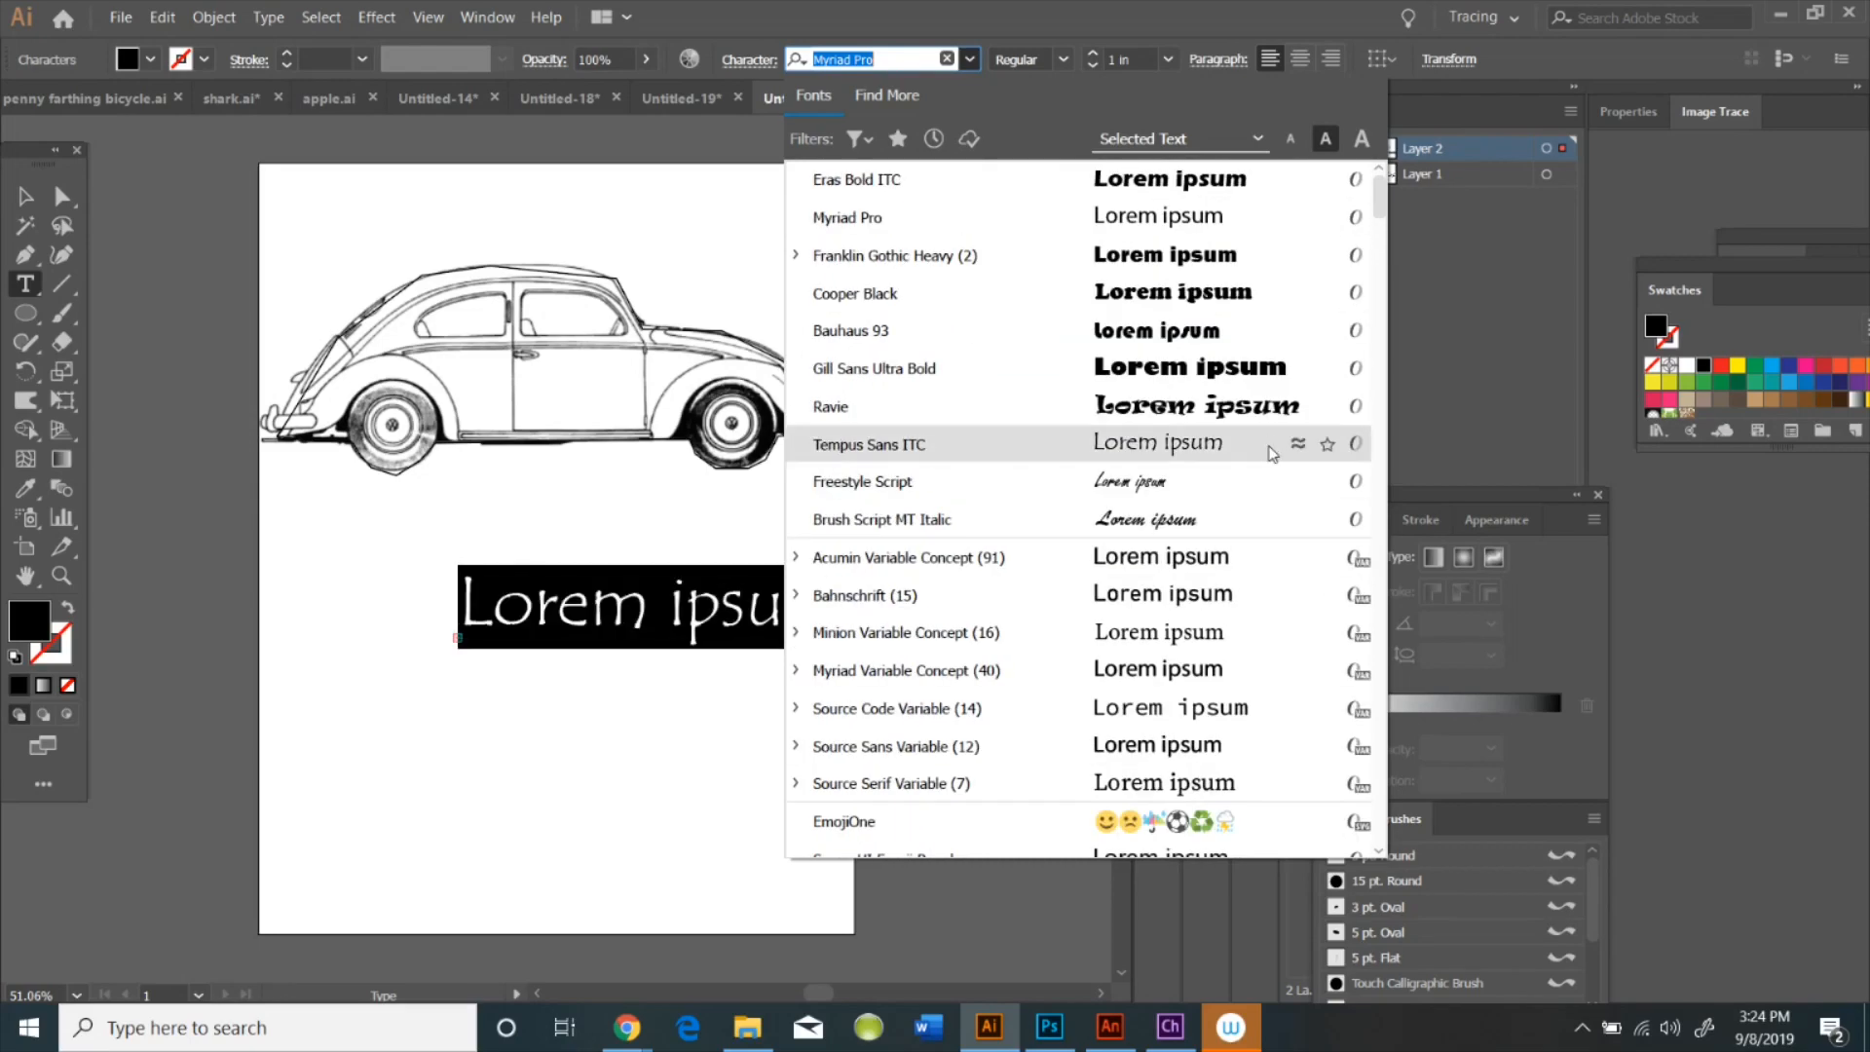
pyautogui.click(1280, 423)
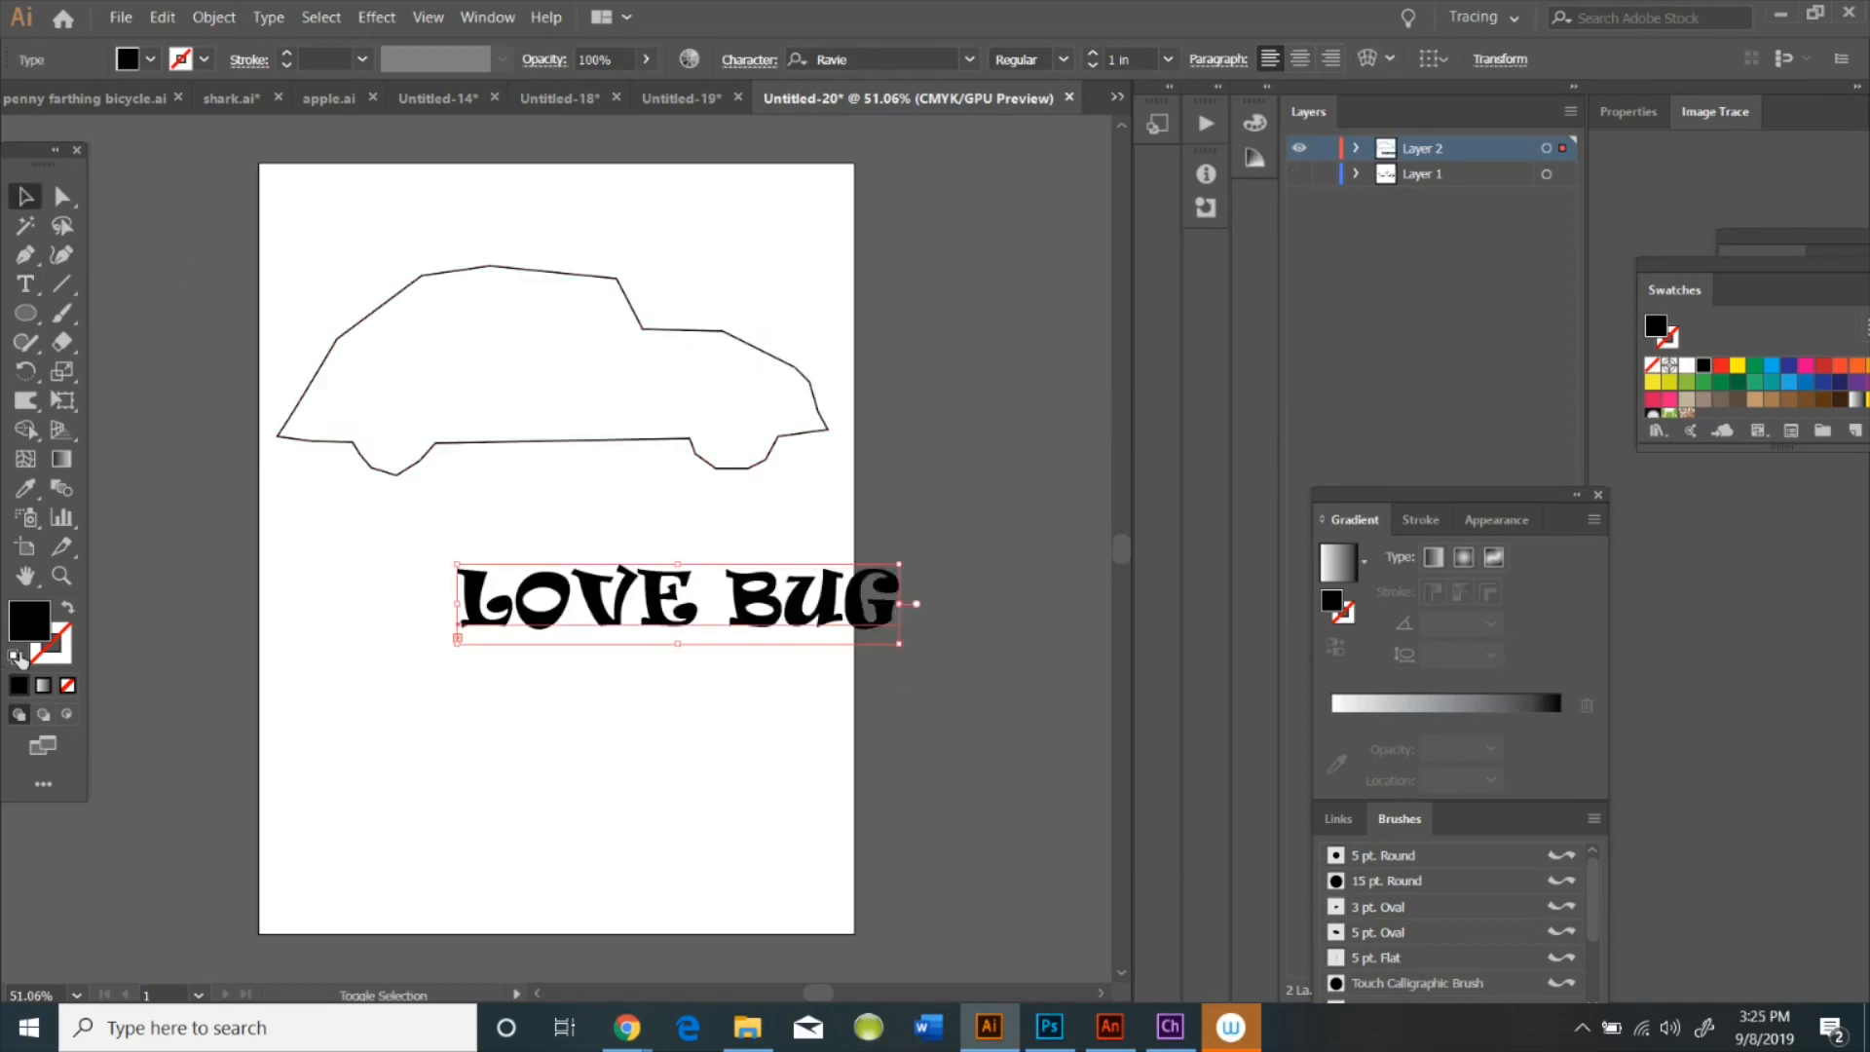
# Shape the LOVE BUG text to the car outline with Envelope Distort, Make with Top Object
pyautogui.keyDown('shift'); pyautogui.click(692, 328); pyautogui.keyUp('shift')
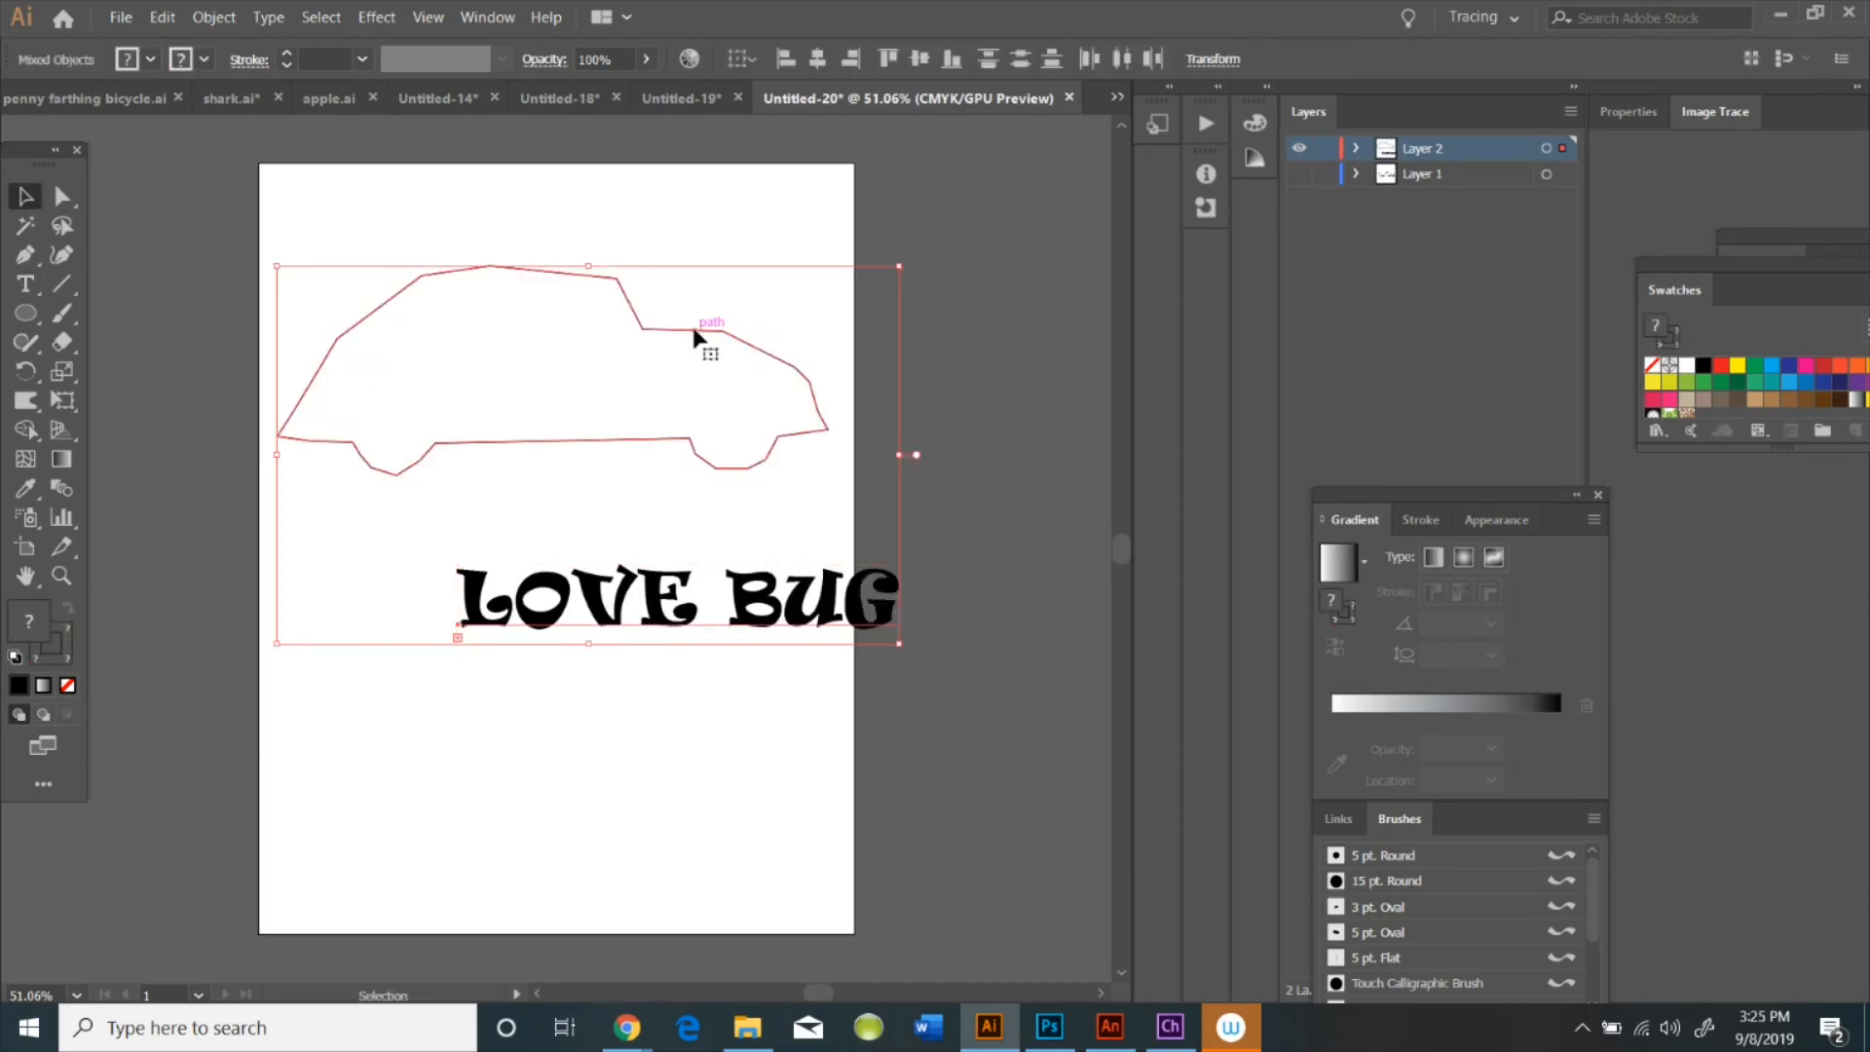
pyautogui.click(202, 19)
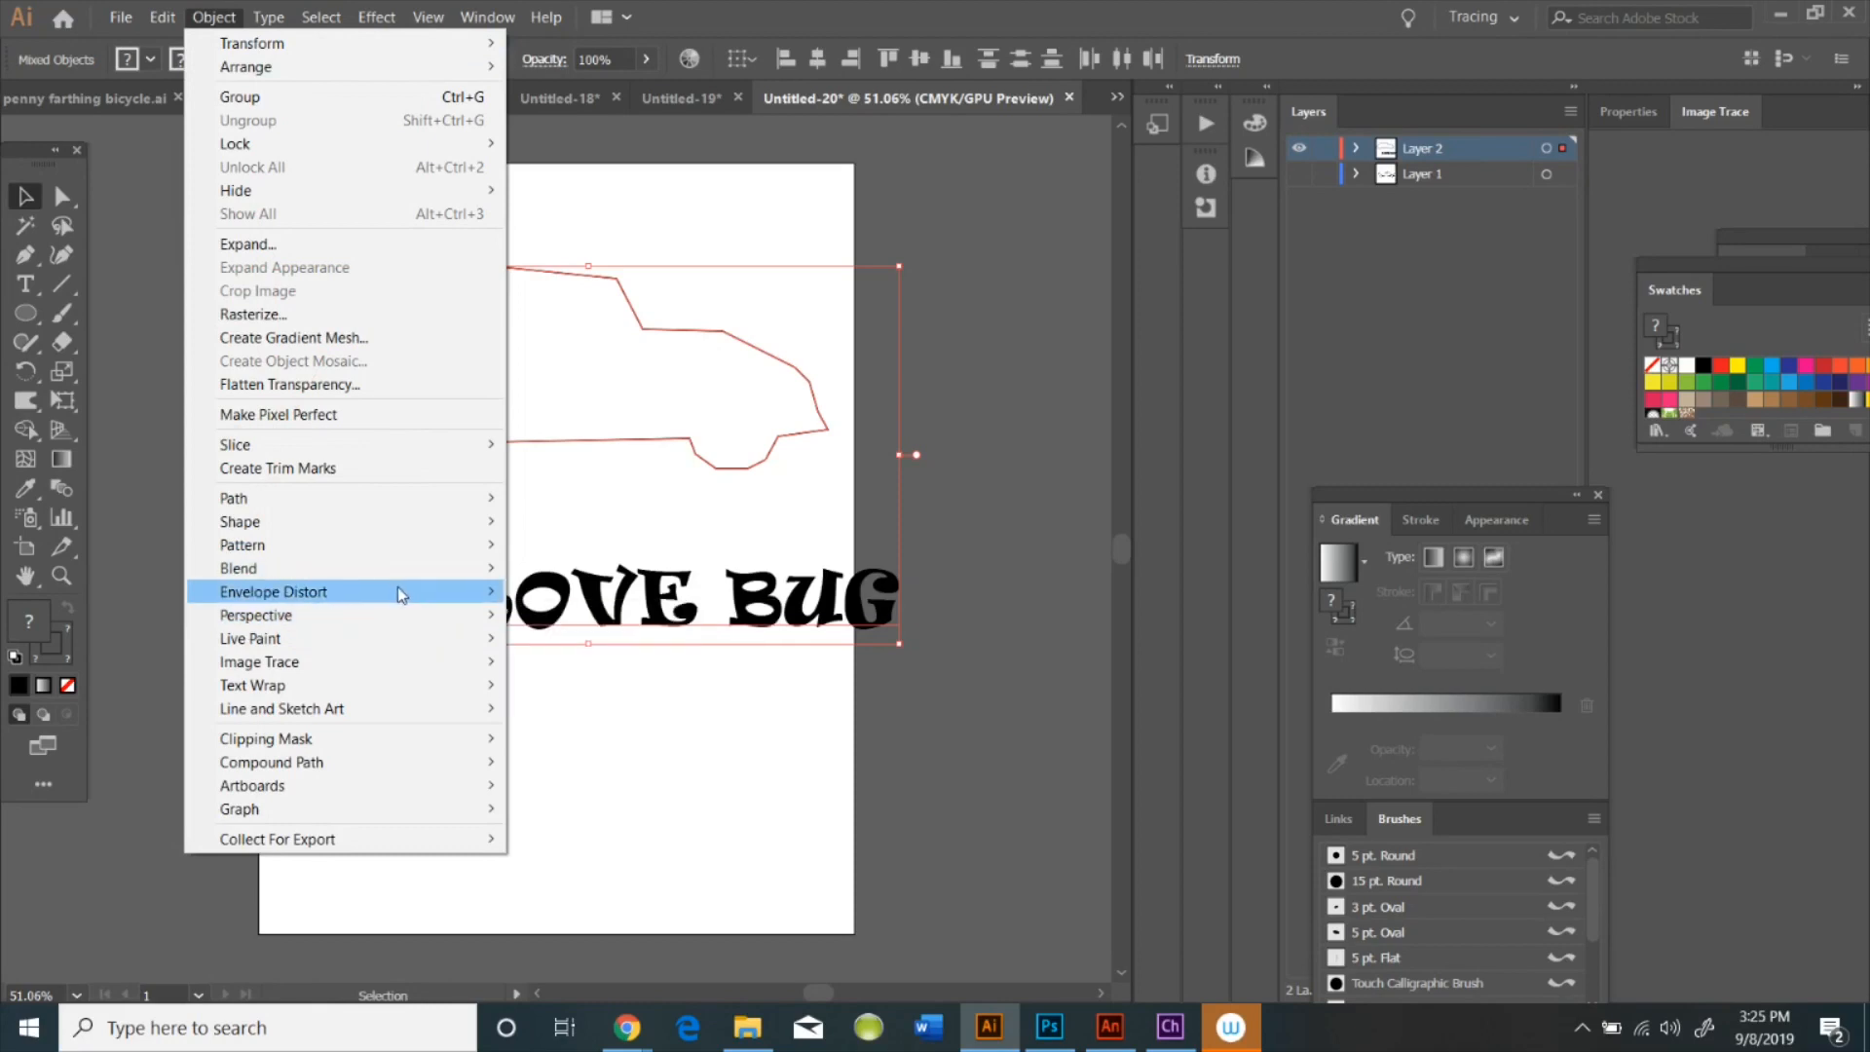
pyautogui.moveTo(417, 588)
pyautogui.click(635, 638)
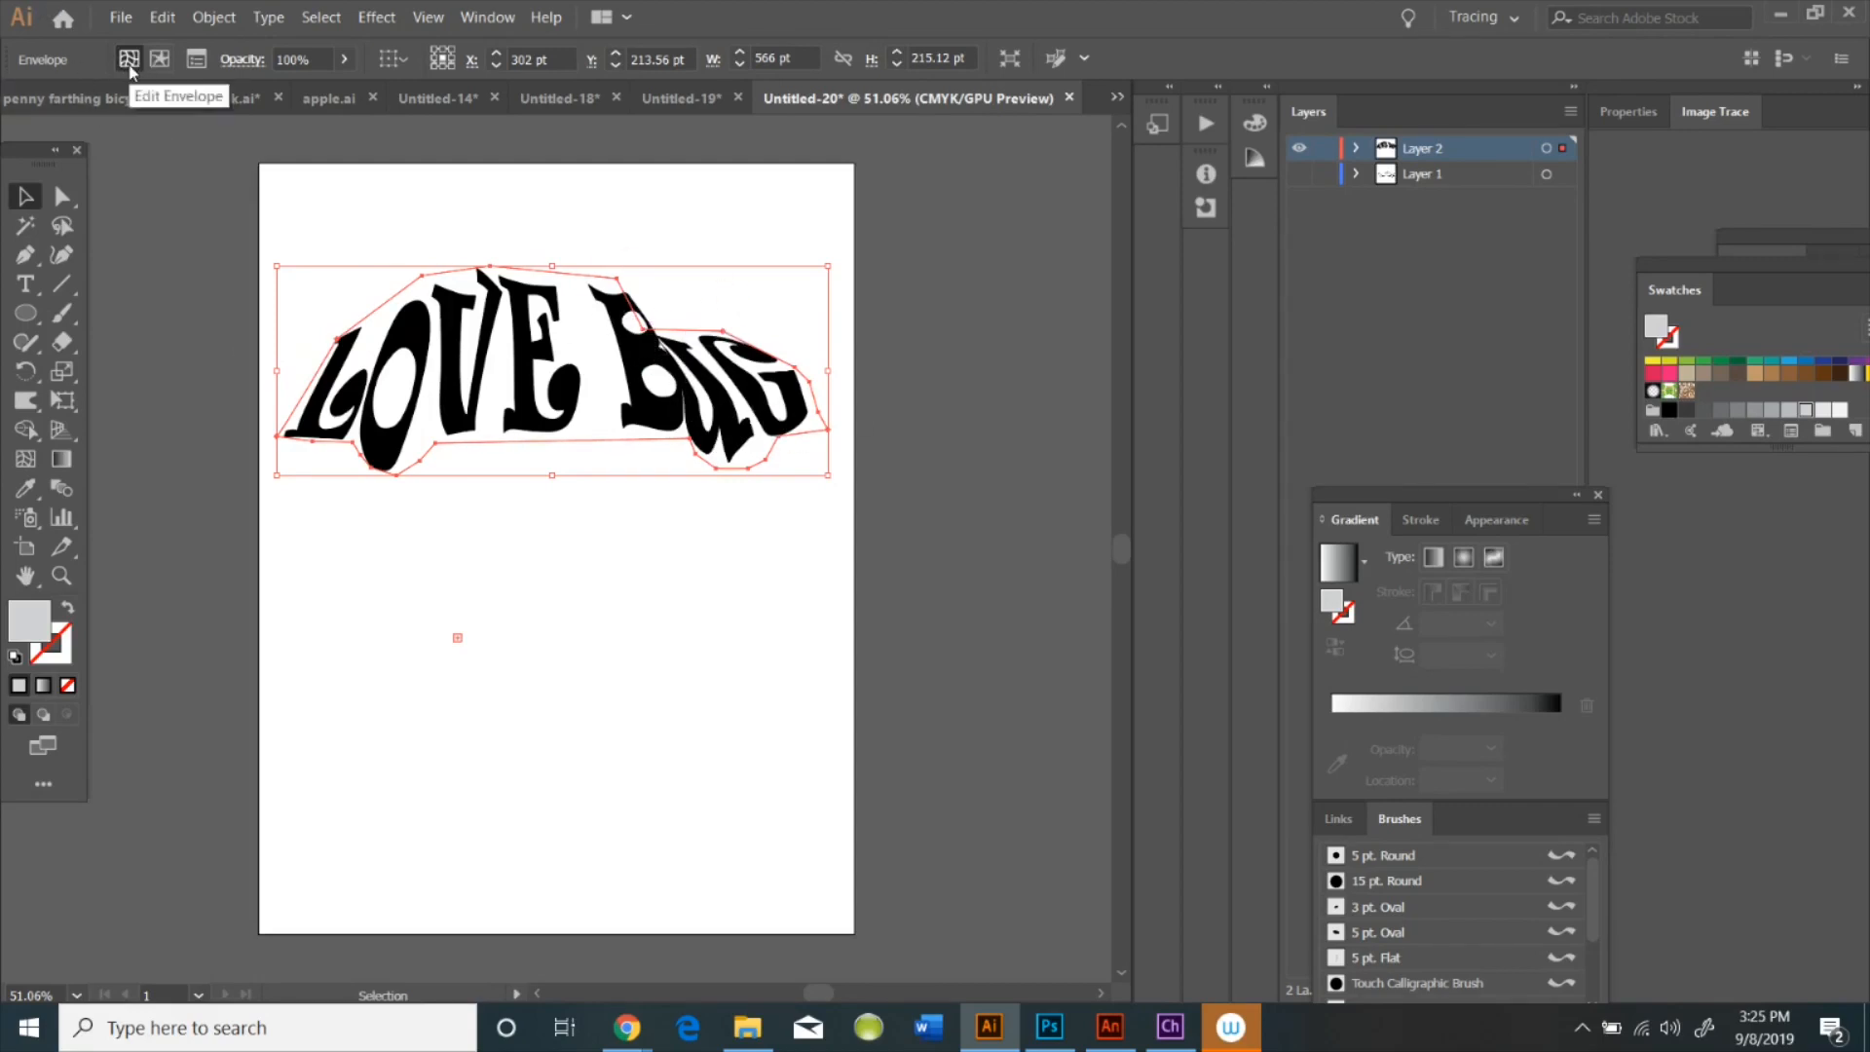
# Use the Warp tool to push out and round the LOVE BUG envelope along the car's windshield, roof, hood and front end
pyautogui.click(25, 401)
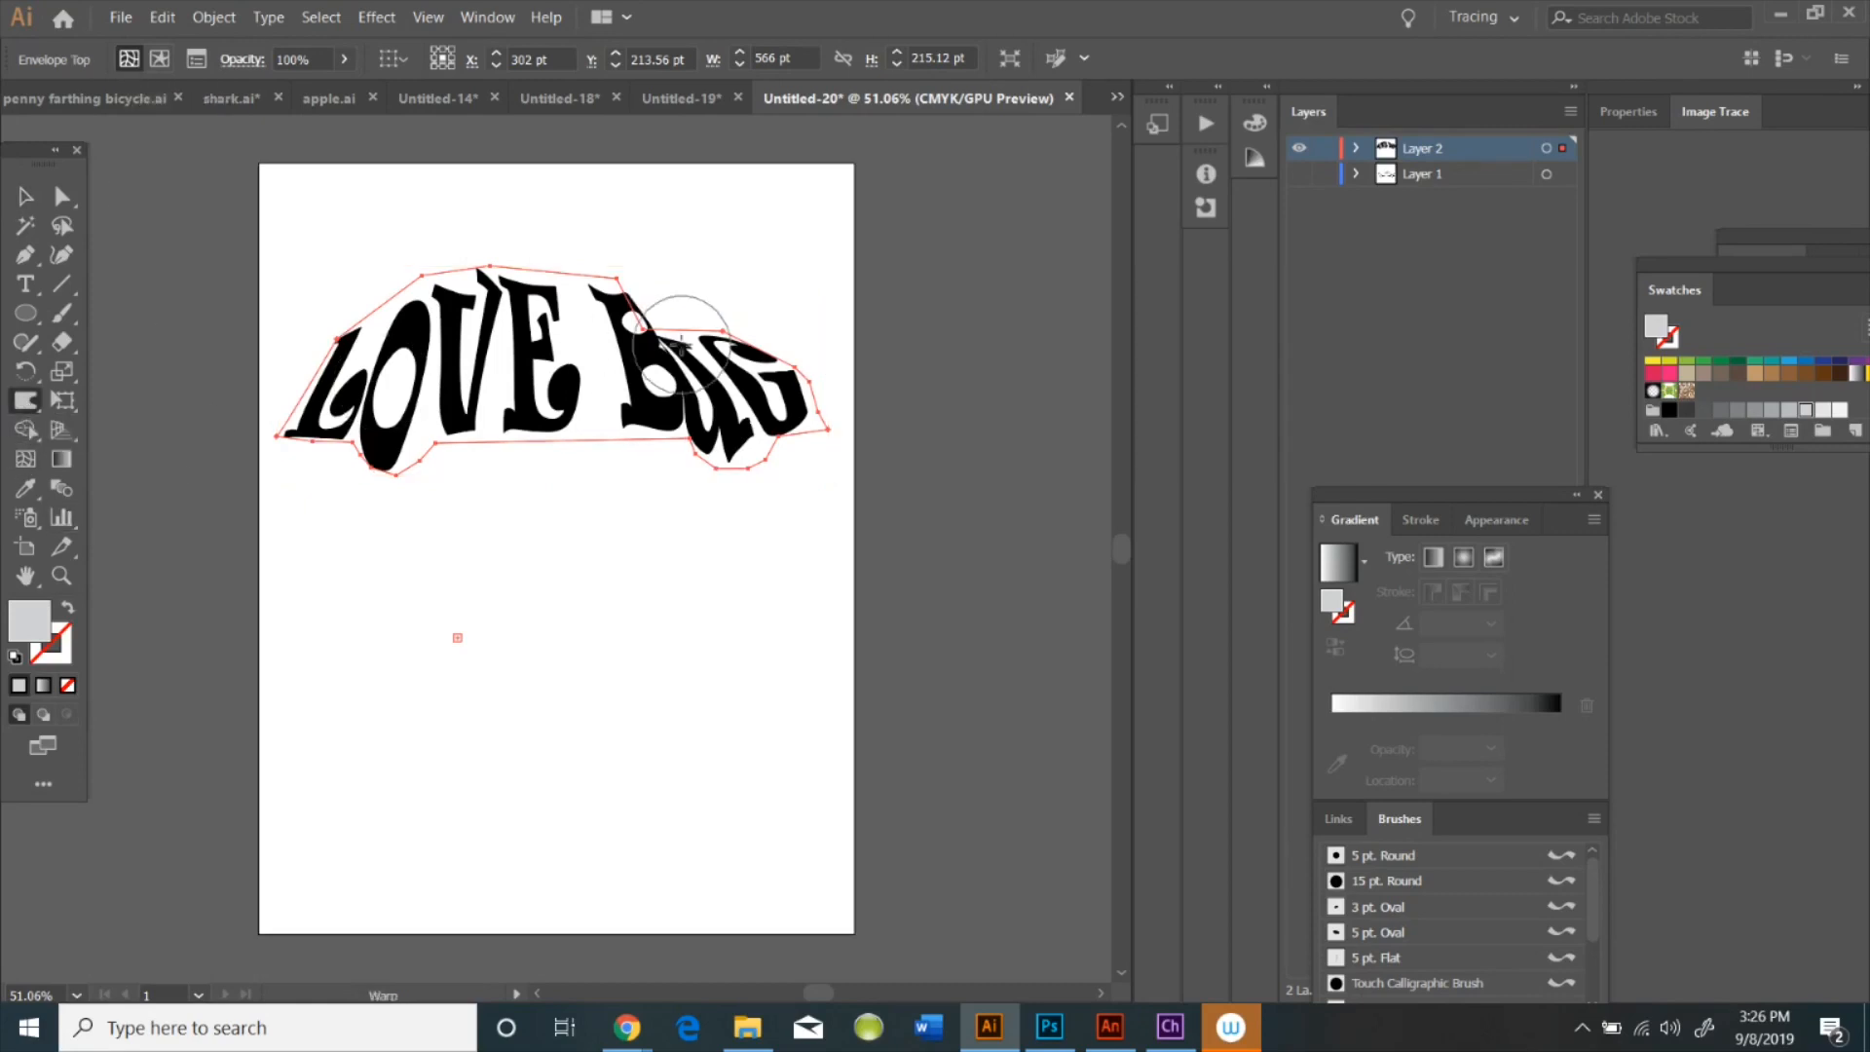
pyautogui.moveTo(648, 331)
pyautogui.mouseDown()
pyautogui.moveTo(680, 299)
pyautogui.moveTo(658, 324)
pyautogui.moveTo(670, 311)
pyautogui.mouseUp()
pyautogui.moveTo(625, 301)
pyautogui.mouseDown()
pyautogui.moveTo(658, 277)
pyautogui.moveTo(685, 312)
pyautogui.moveTo(777, 334)
pyautogui.mouseUp()
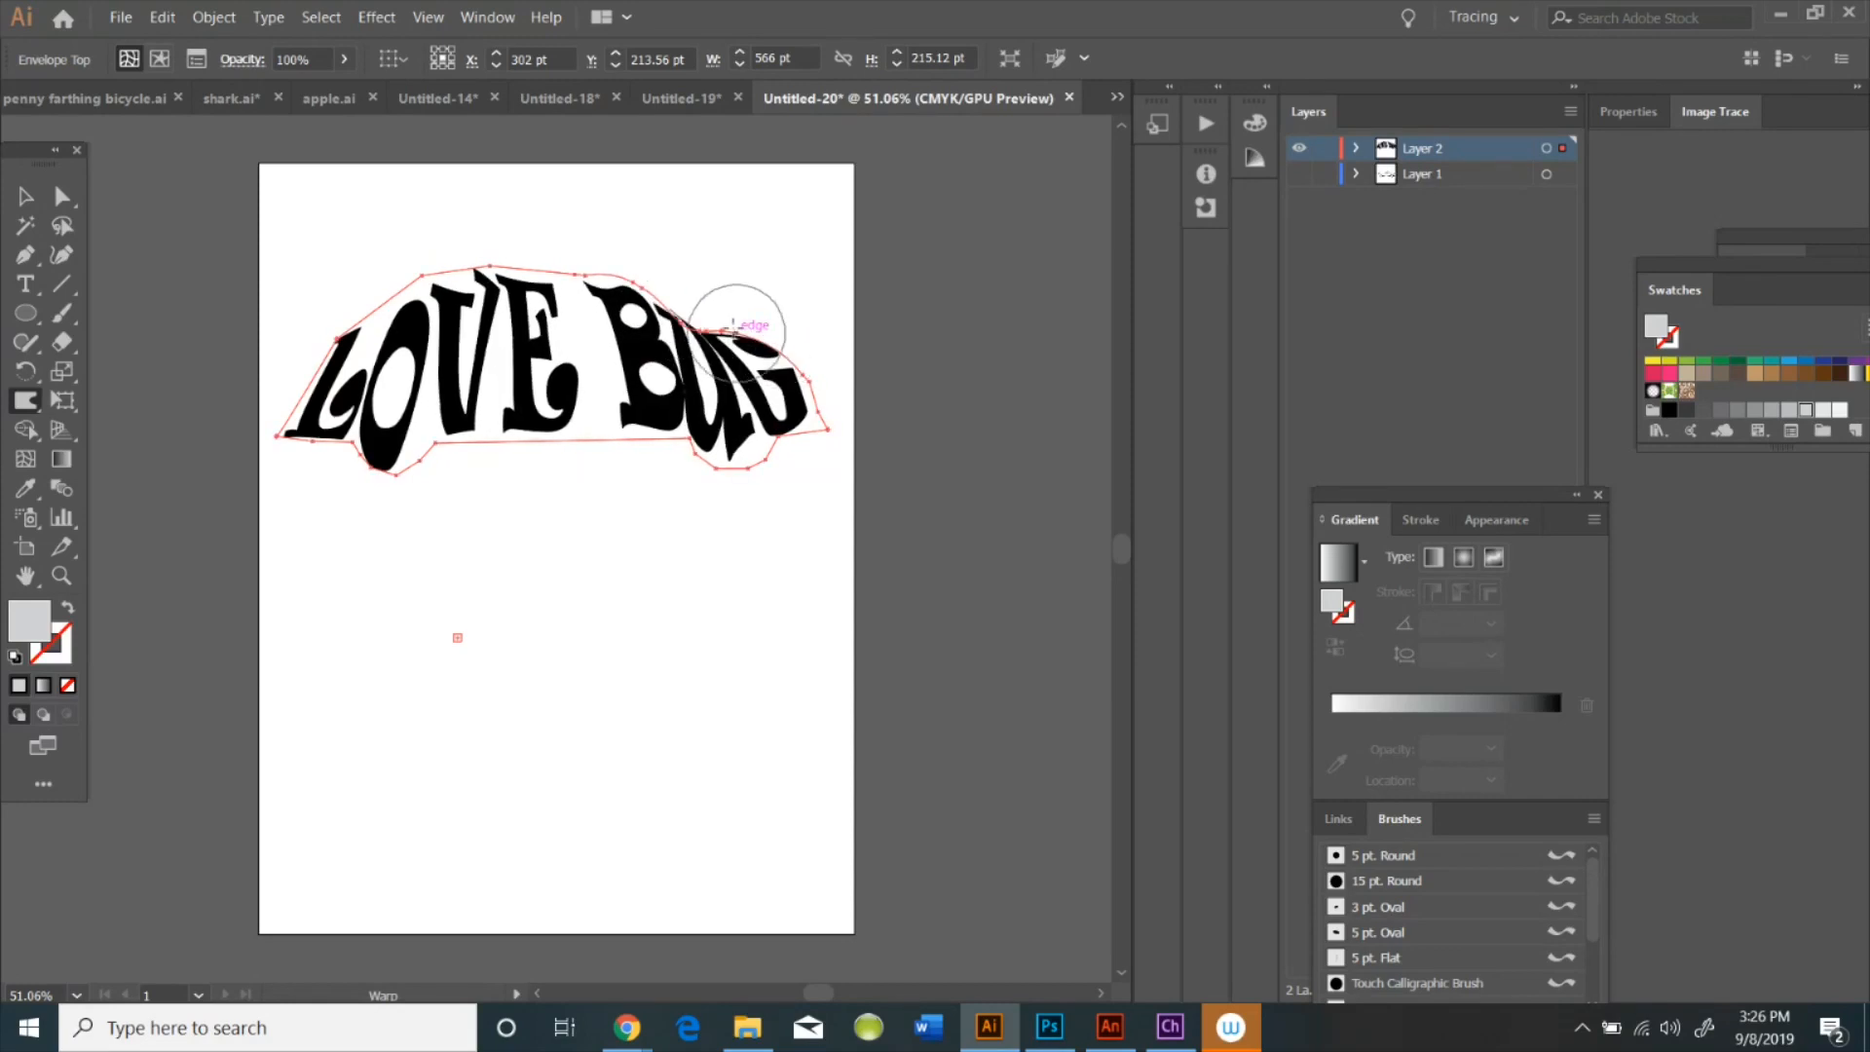
pyautogui.moveTo(588, 277); pyautogui.dragTo(513, 254)
pyautogui.moveTo(472, 278); pyautogui.dragTo(455, 260)
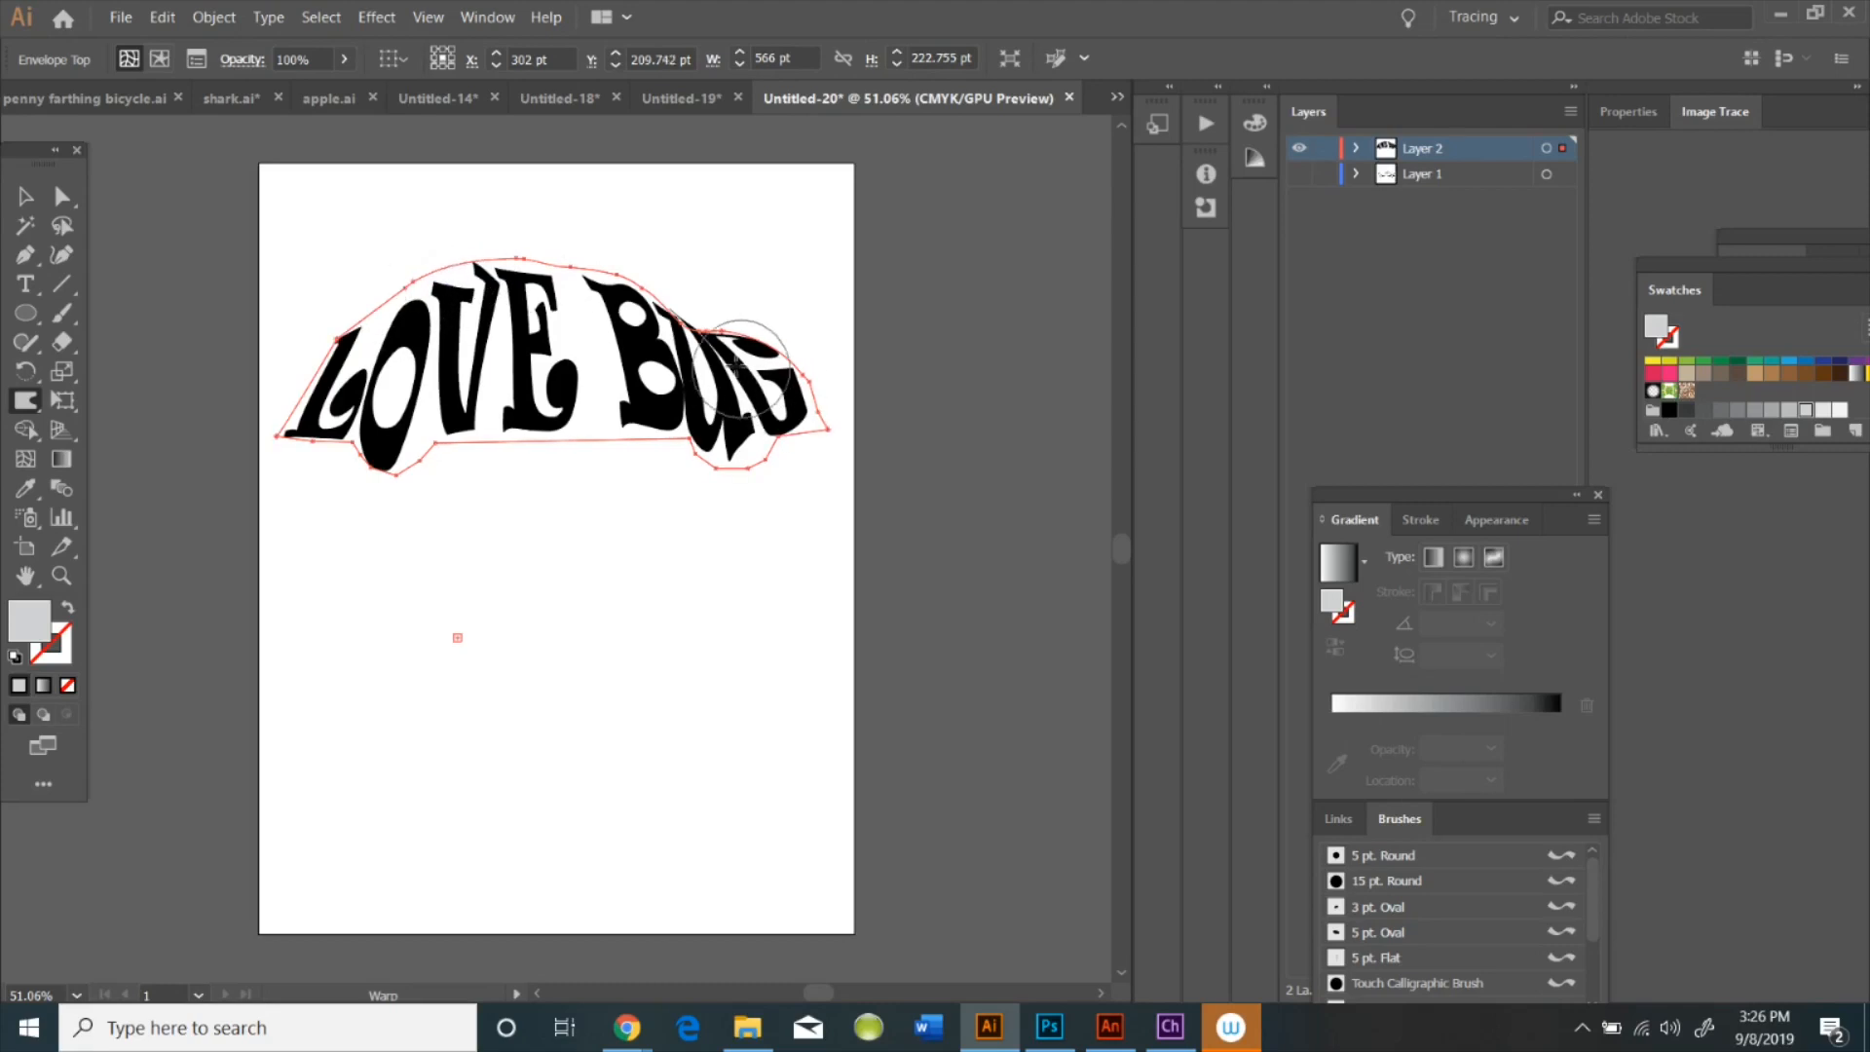
pyautogui.moveTo(722, 331)
pyautogui.mouseDown()
pyautogui.moveTo(738, 330)
pyautogui.moveTo(703, 329)
pyautogui.mouseUp()
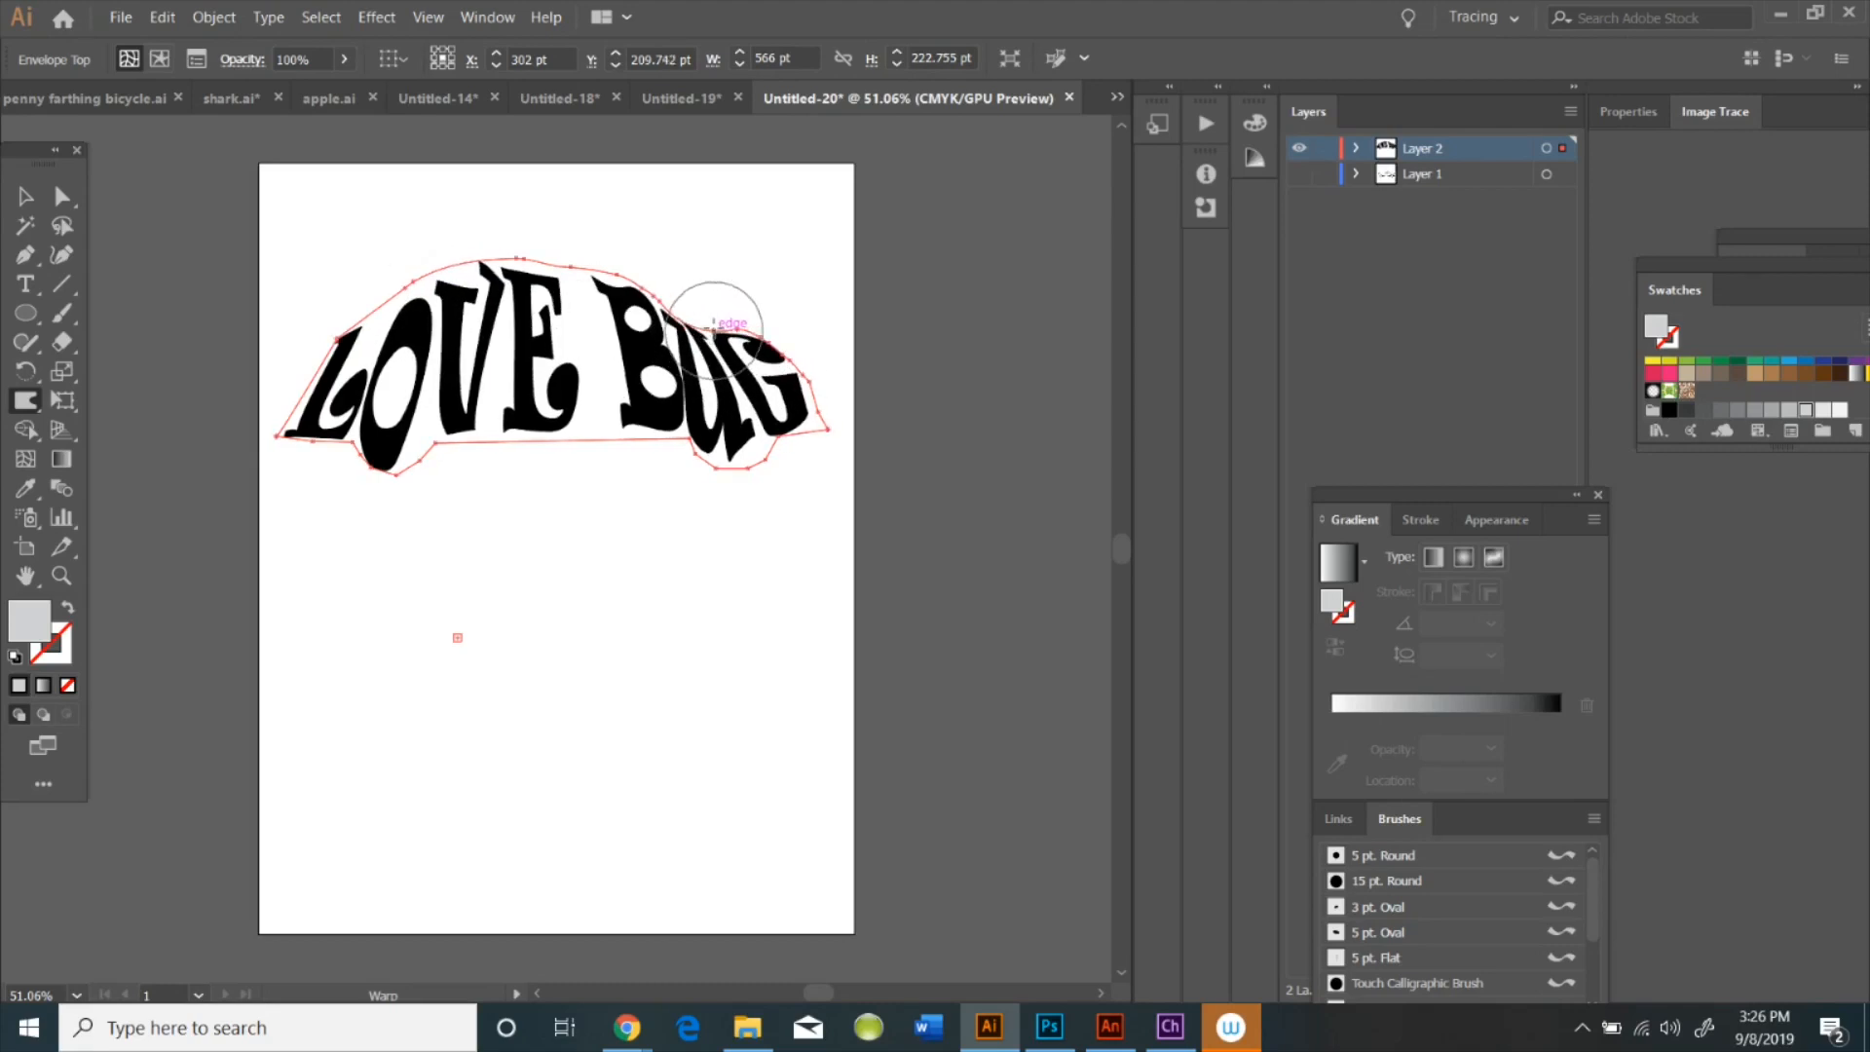
pyautogui.moveTo(806, 379); pyautogui.dragTo(775, 335)
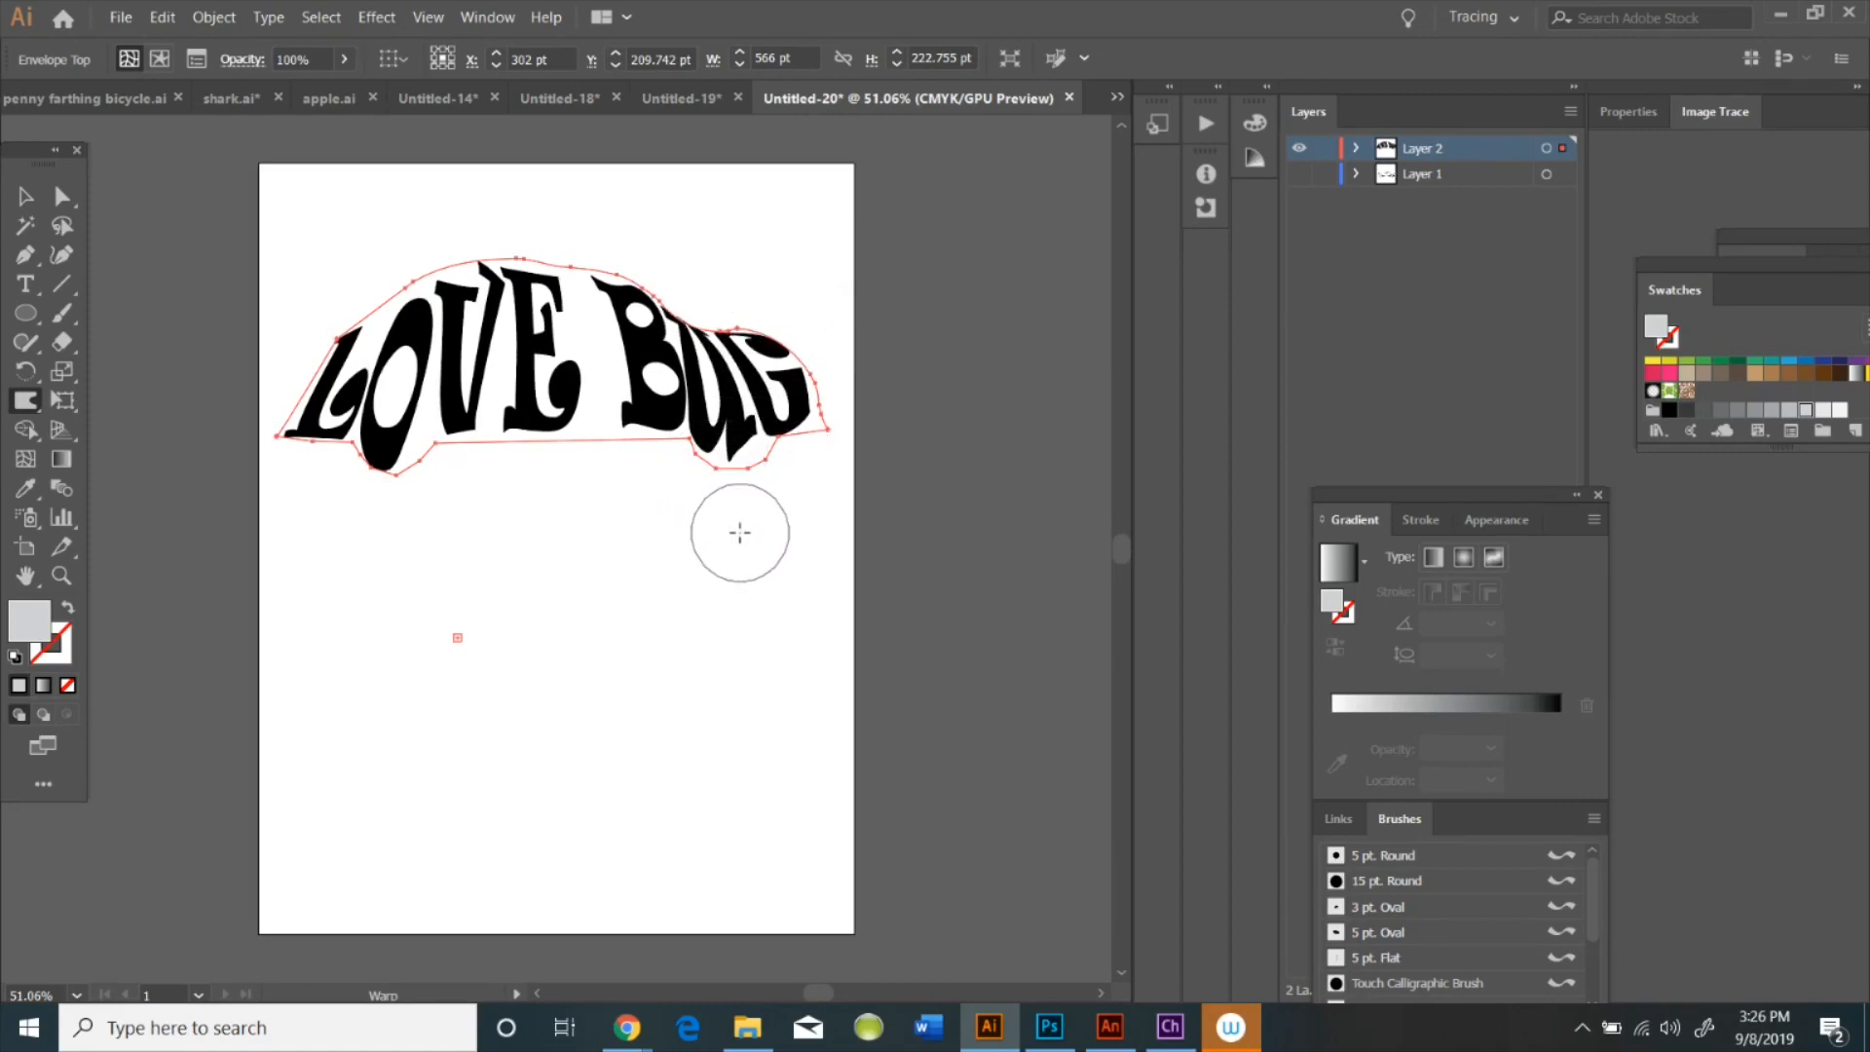
# Warp the envelope's underside to round both wheel bulges, and deselect the LOVE BUG lettering
pyautogui.moveTo(714, 467); pyautogui.dragTo(773, 464)
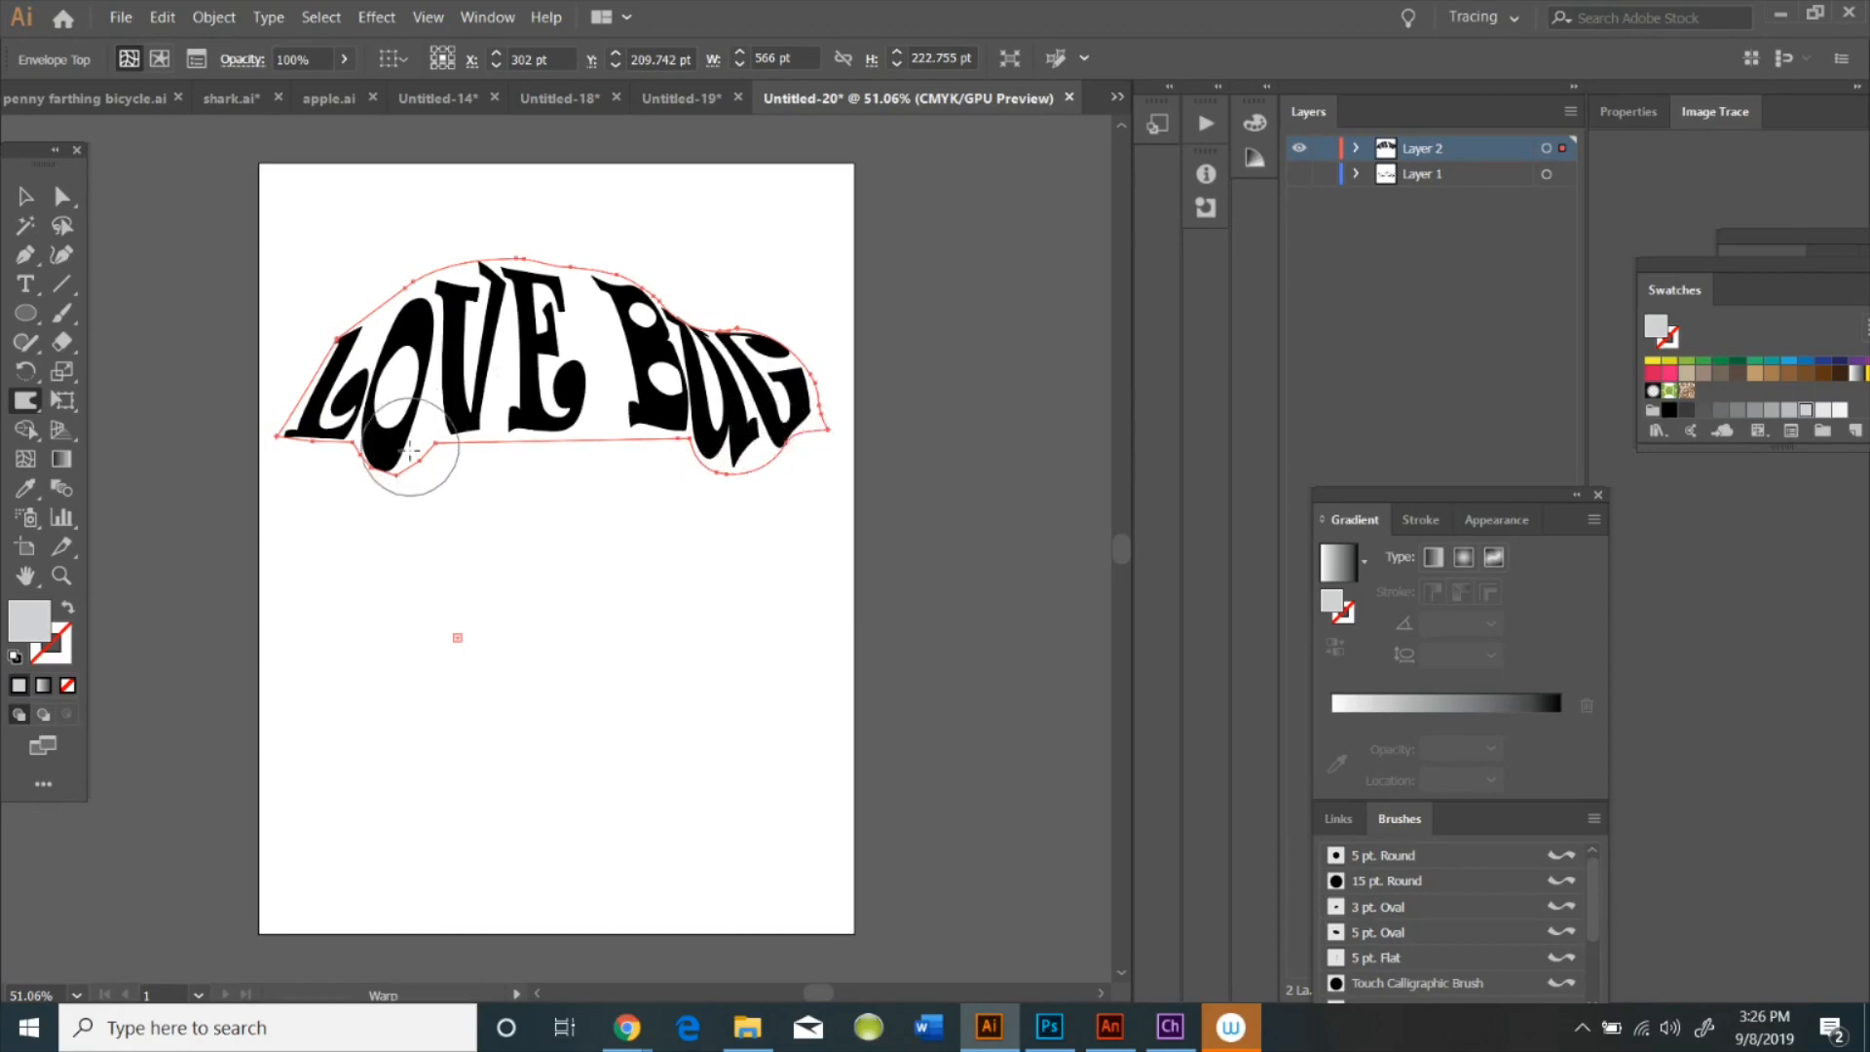
pyautogui.moveTo(420, 458)
pyautogui.mouseDown()
pyautogui.moveTo(405, 450)
pyautogui.moveTo(406, 480)
pyautogui.moveTo(435, 465)
pyautogui.mouseUp()
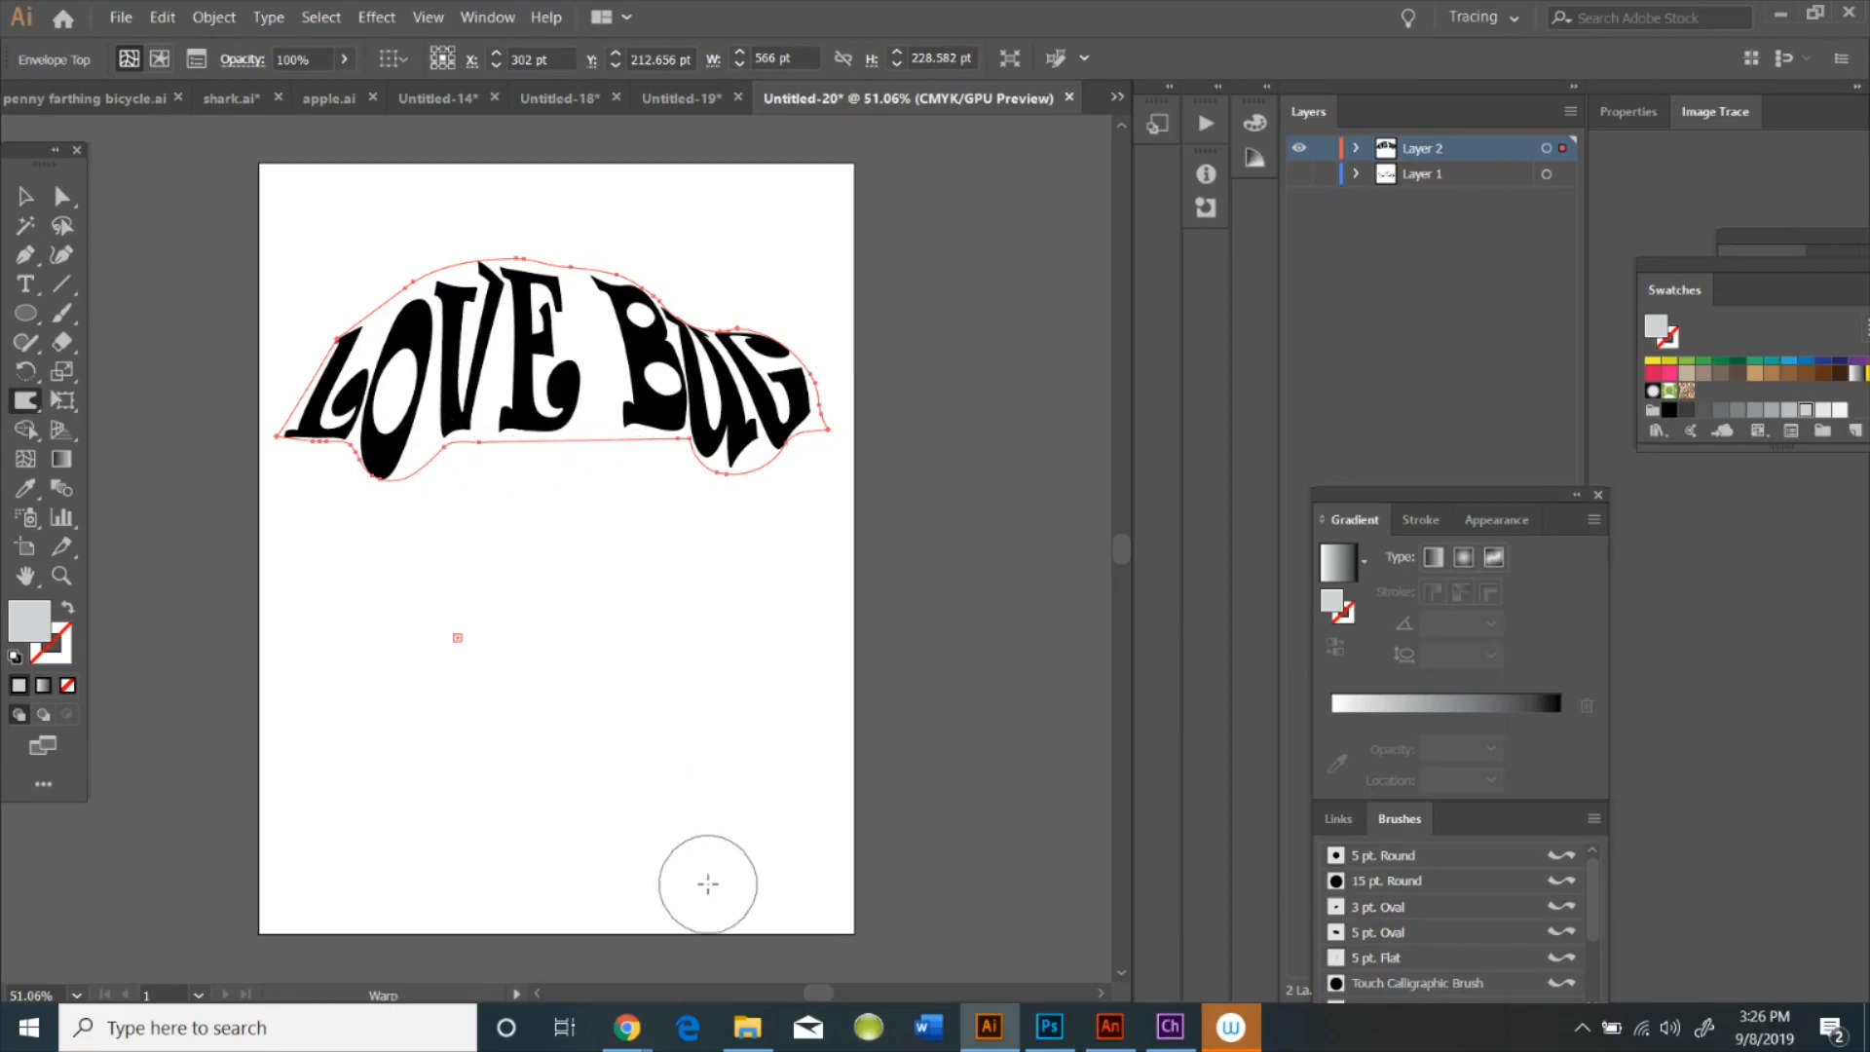
pyautogui.click(25, 196)
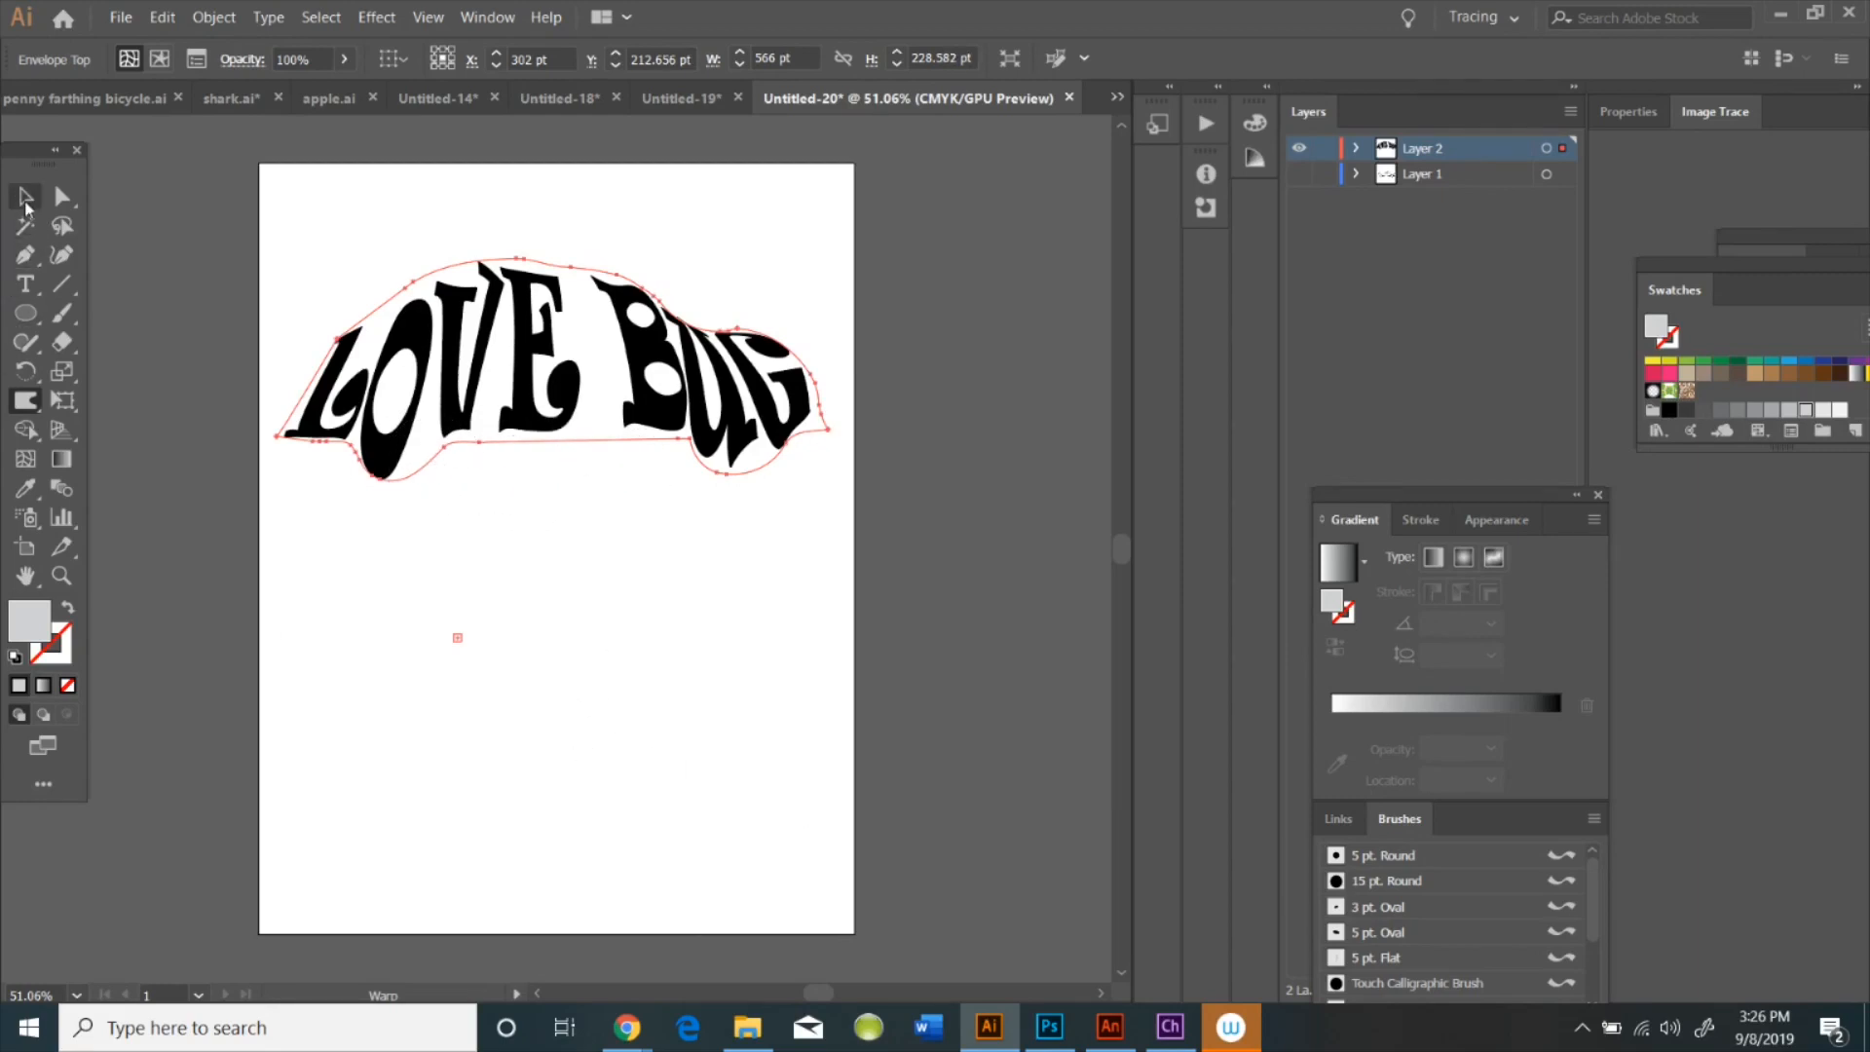
pyautogui.click(119, 197)
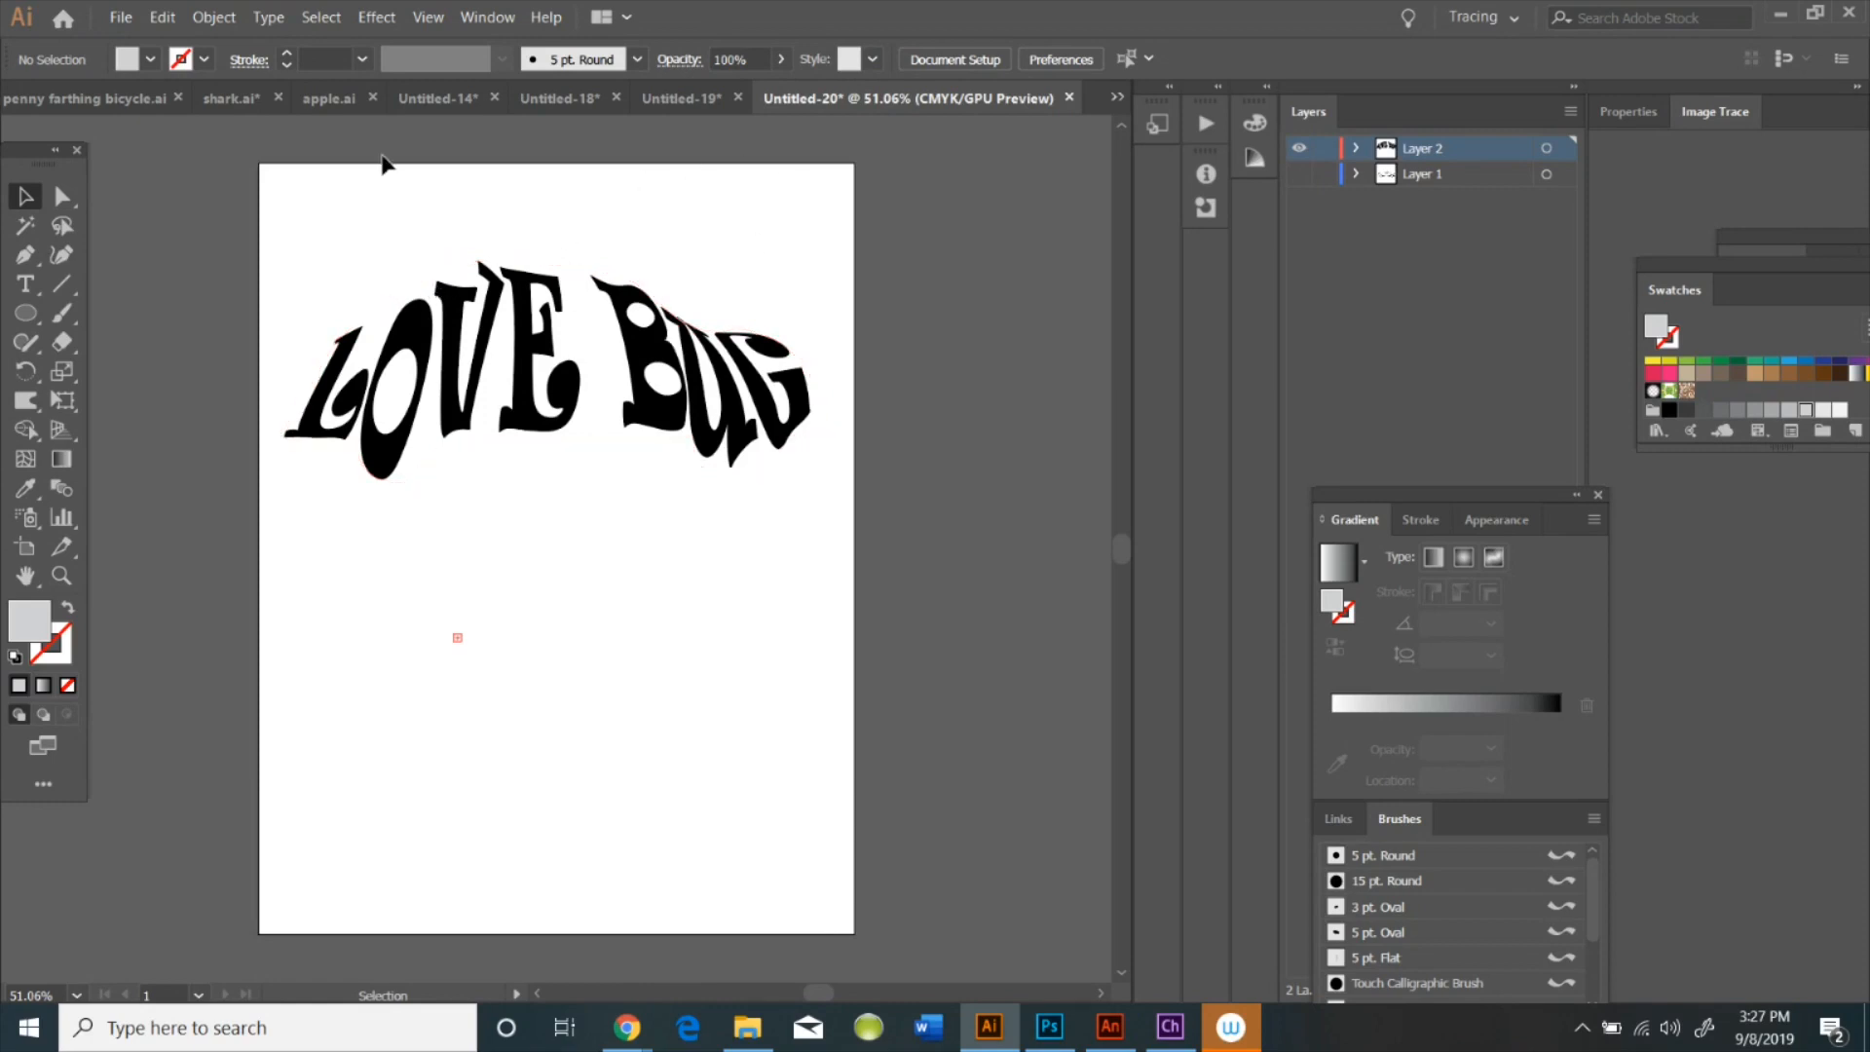
# Switch to the VW bug envelope distort.ai document to view its multi-word car lettering
pyautogui.click(1116, 96)
pyautogui.click(1183, 154)
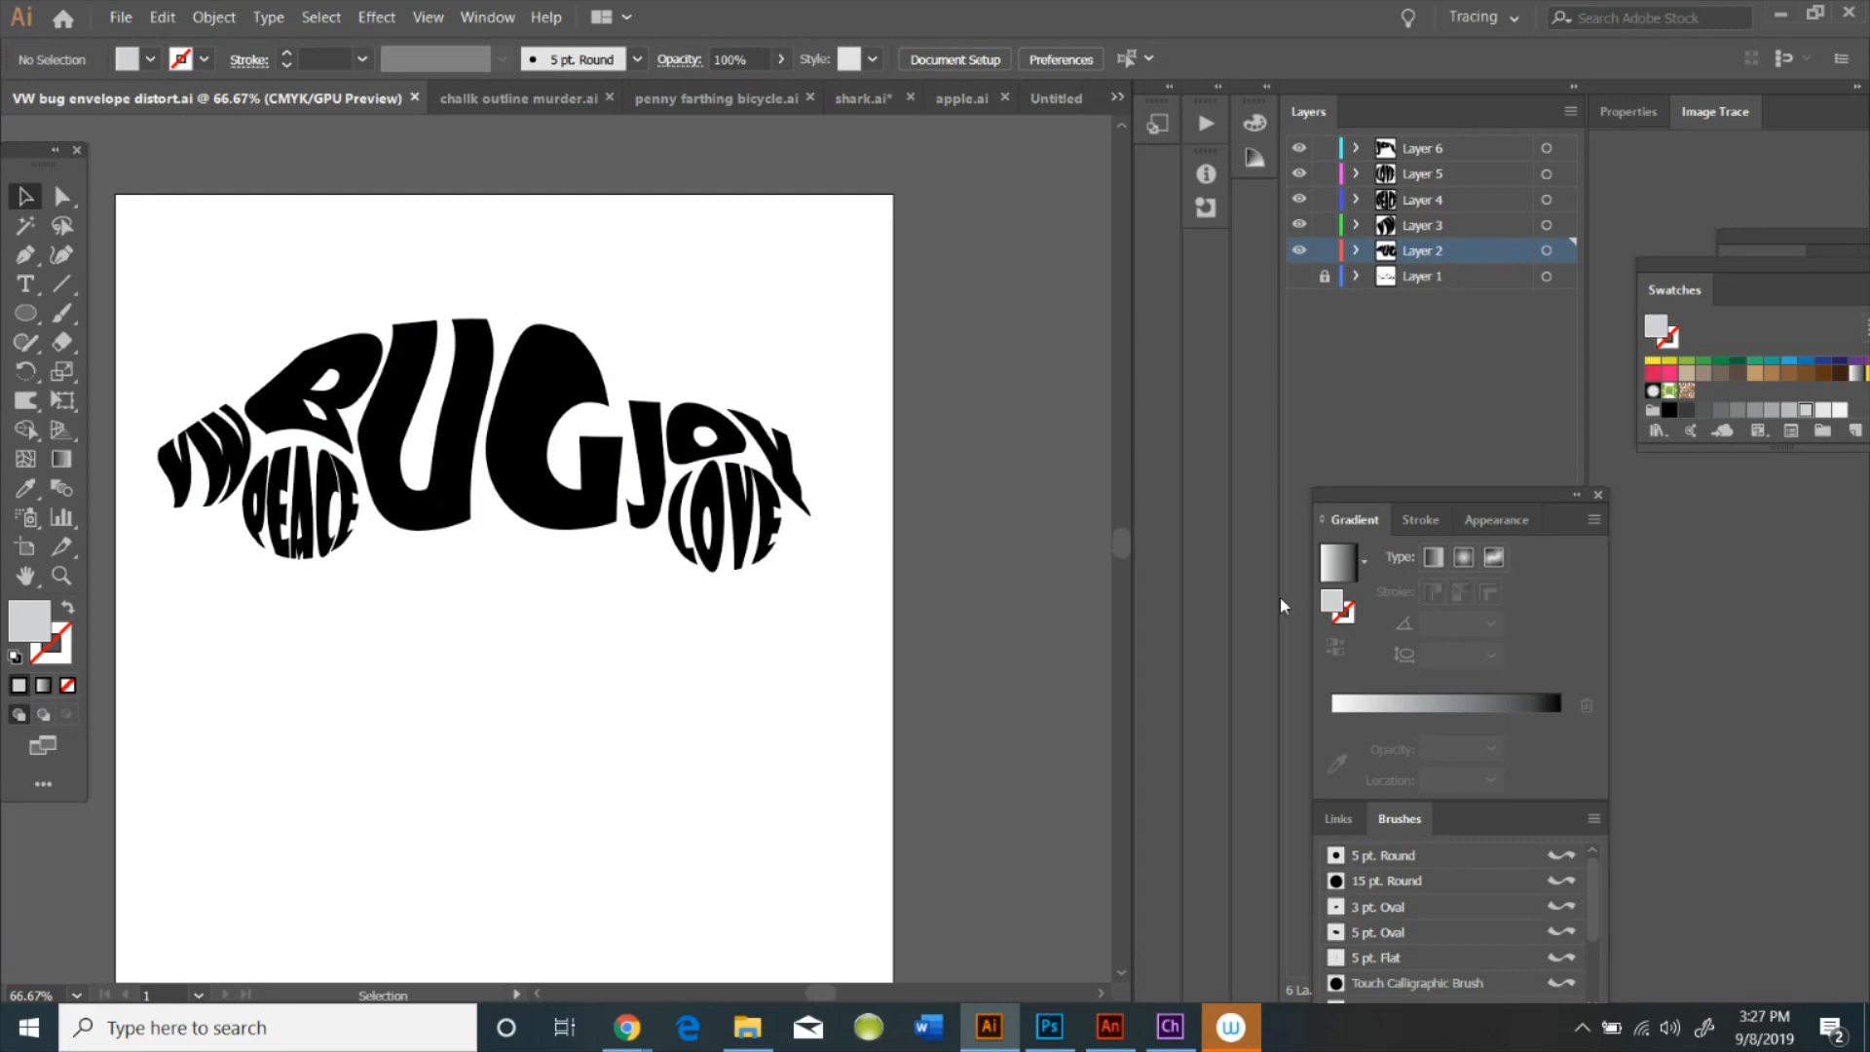
# Create a new 612 x 792 pt Letter document and draw a circle about 162 pt in diameter above the page's middle
pyautogui.click(121, 17)
pyautogui.click(147, 39)
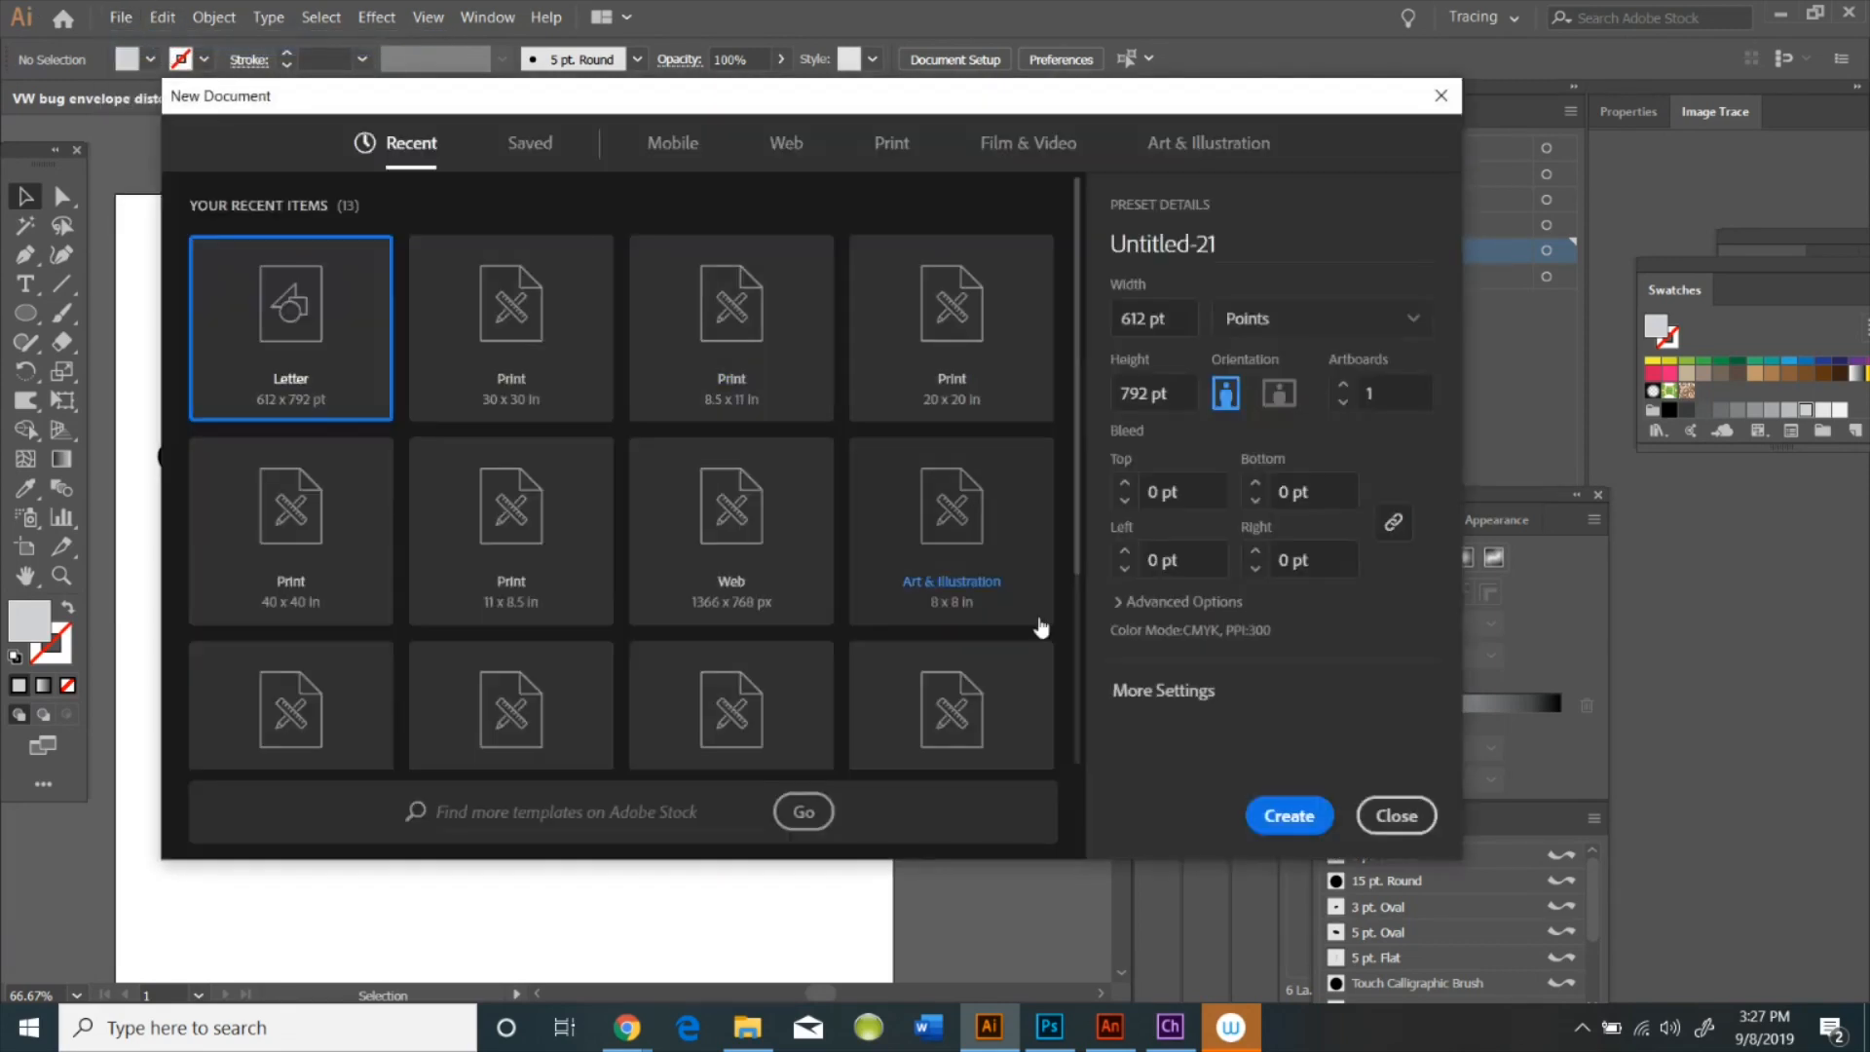
pyautogui.press('Return')
pyautogui.click(27, 313)
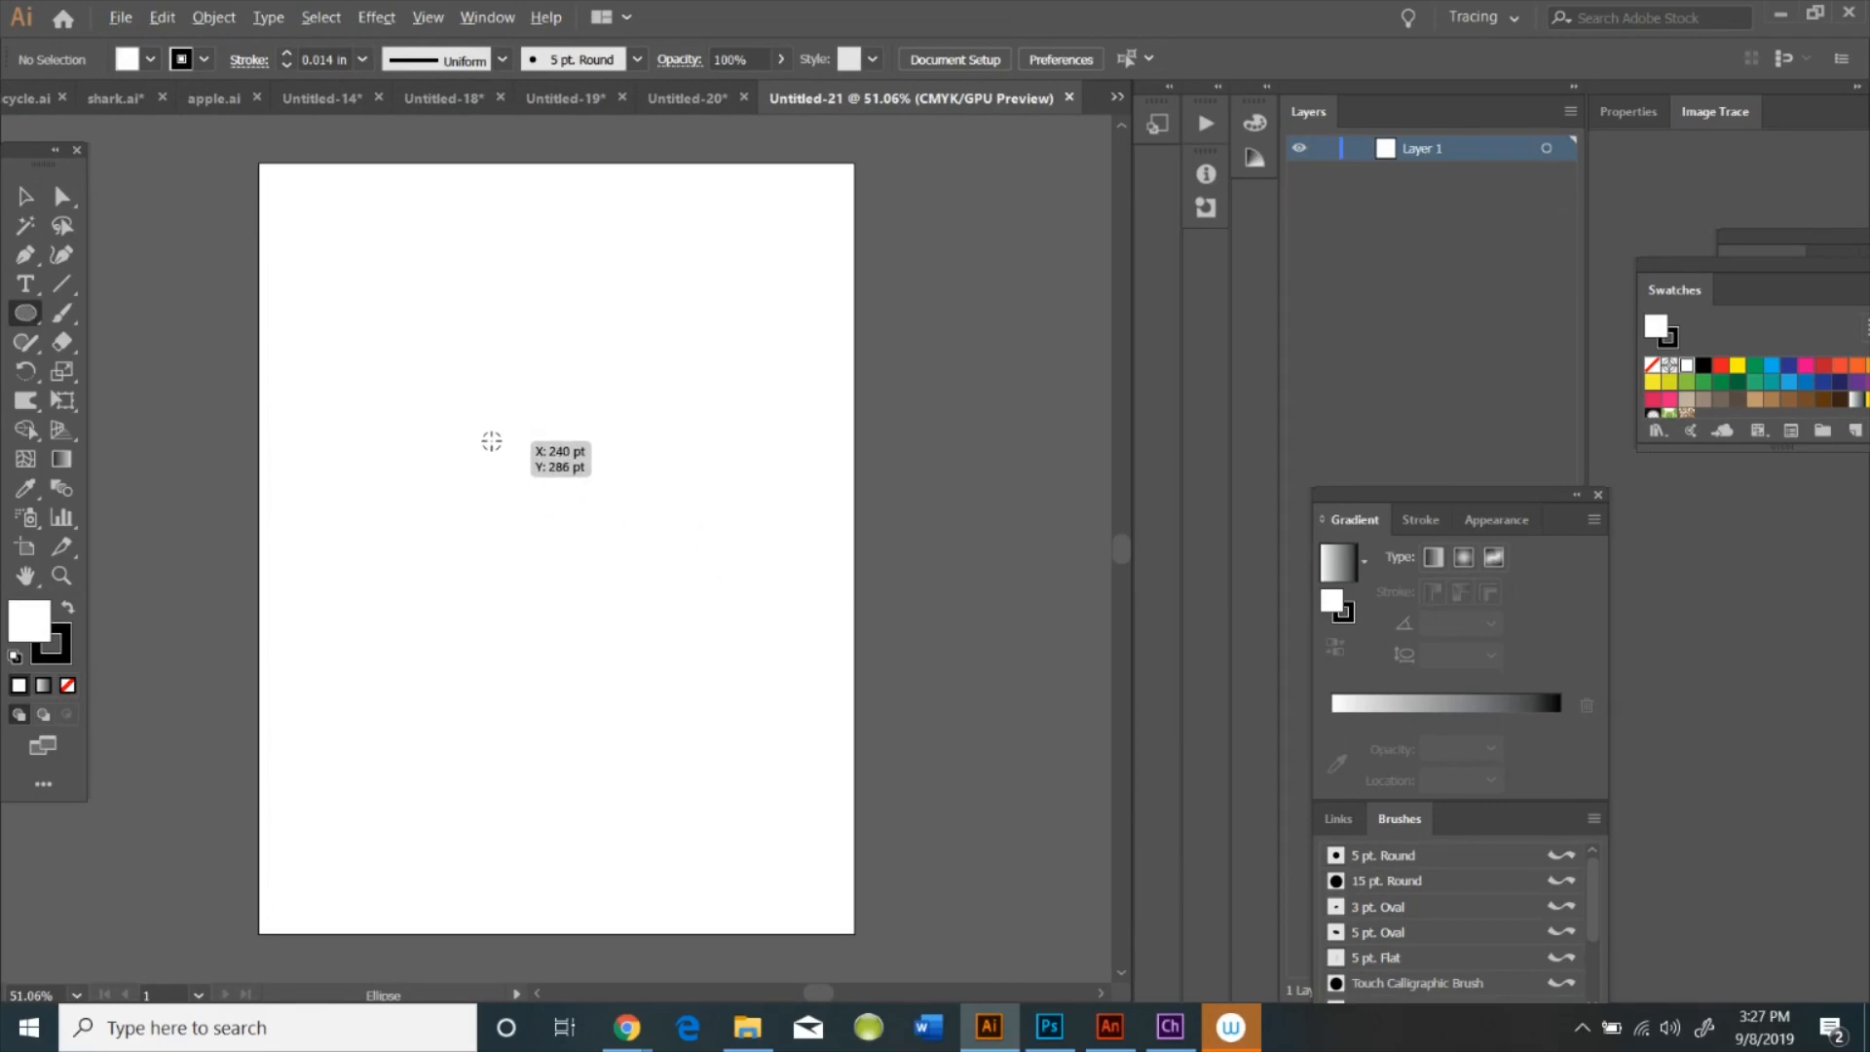
pyautogui.moveTo(492, 442); pyautogui.dragTo(574, 526)
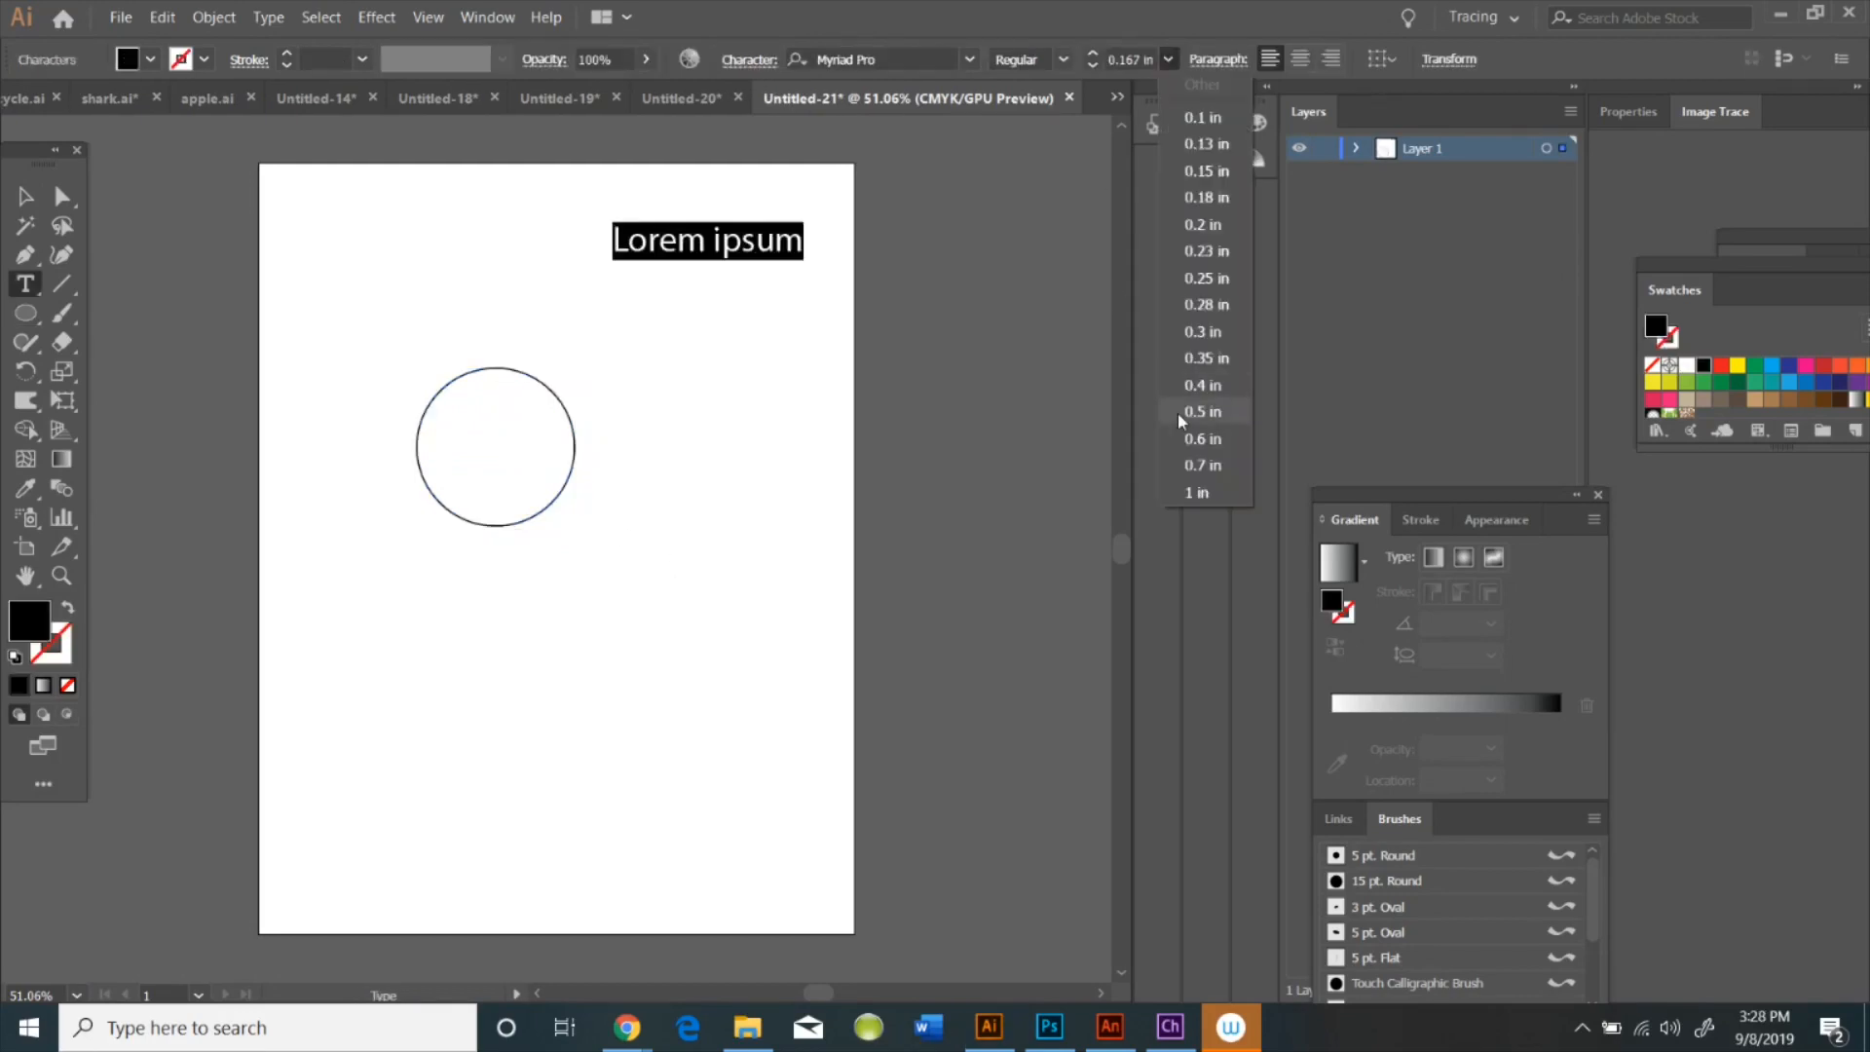
# Set the placeholder text to 0.7 in Gill Sans Ultra Bold and replace it with CIRCLE
pyautogui.click(1186, 465)
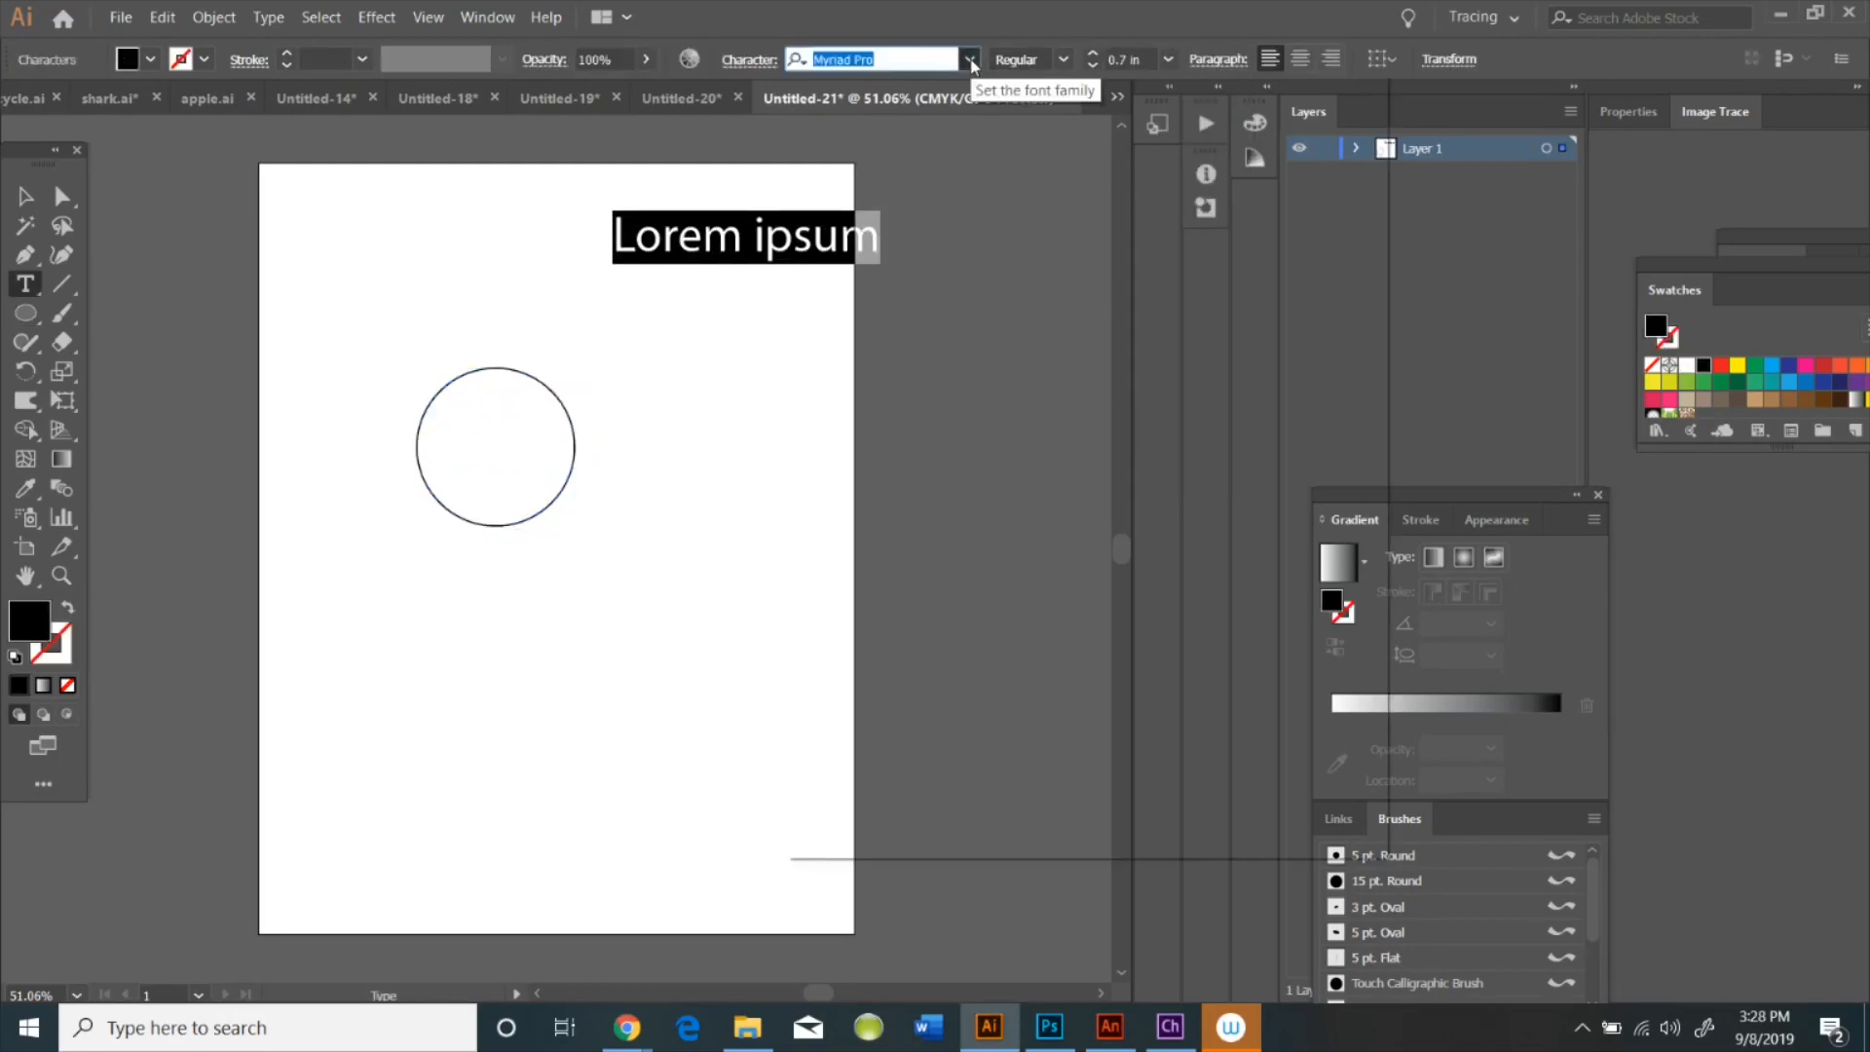
pyautogui.click(968, 59)
pyautogui.click(1071, 408)
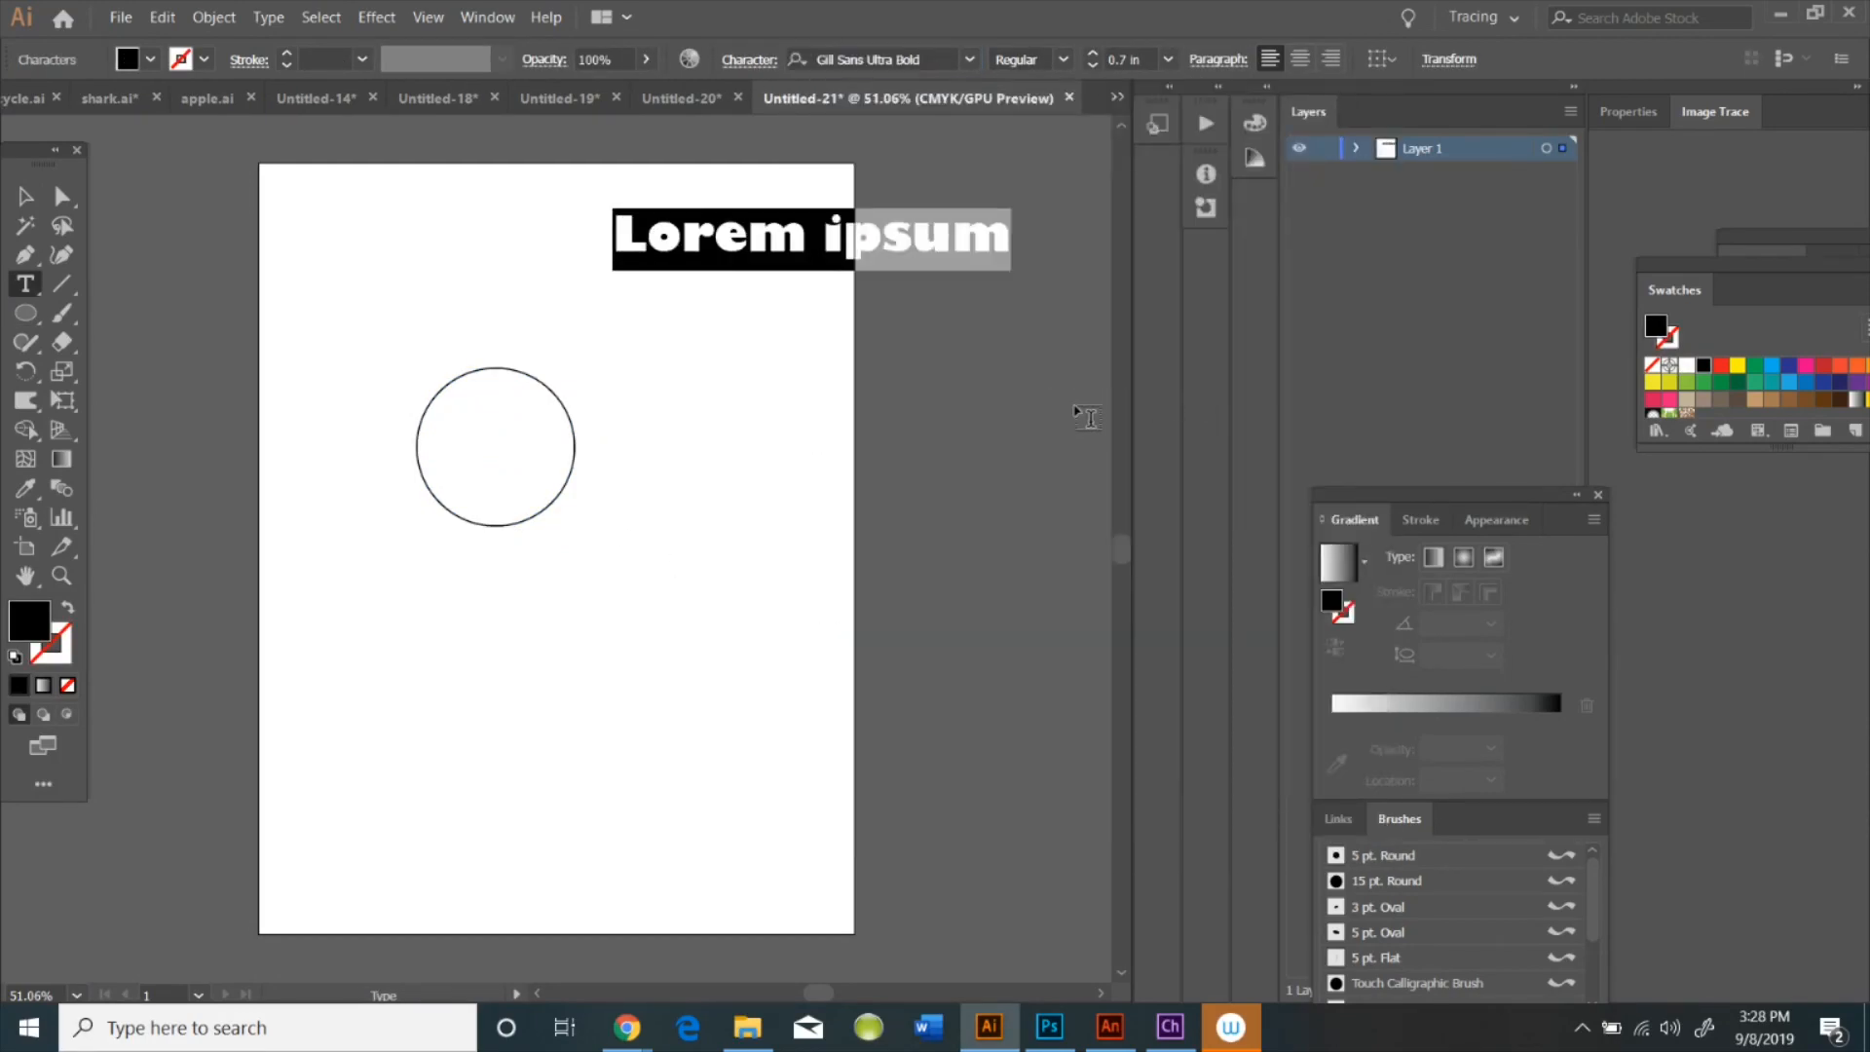
pyautogui.write('CIRCLE')
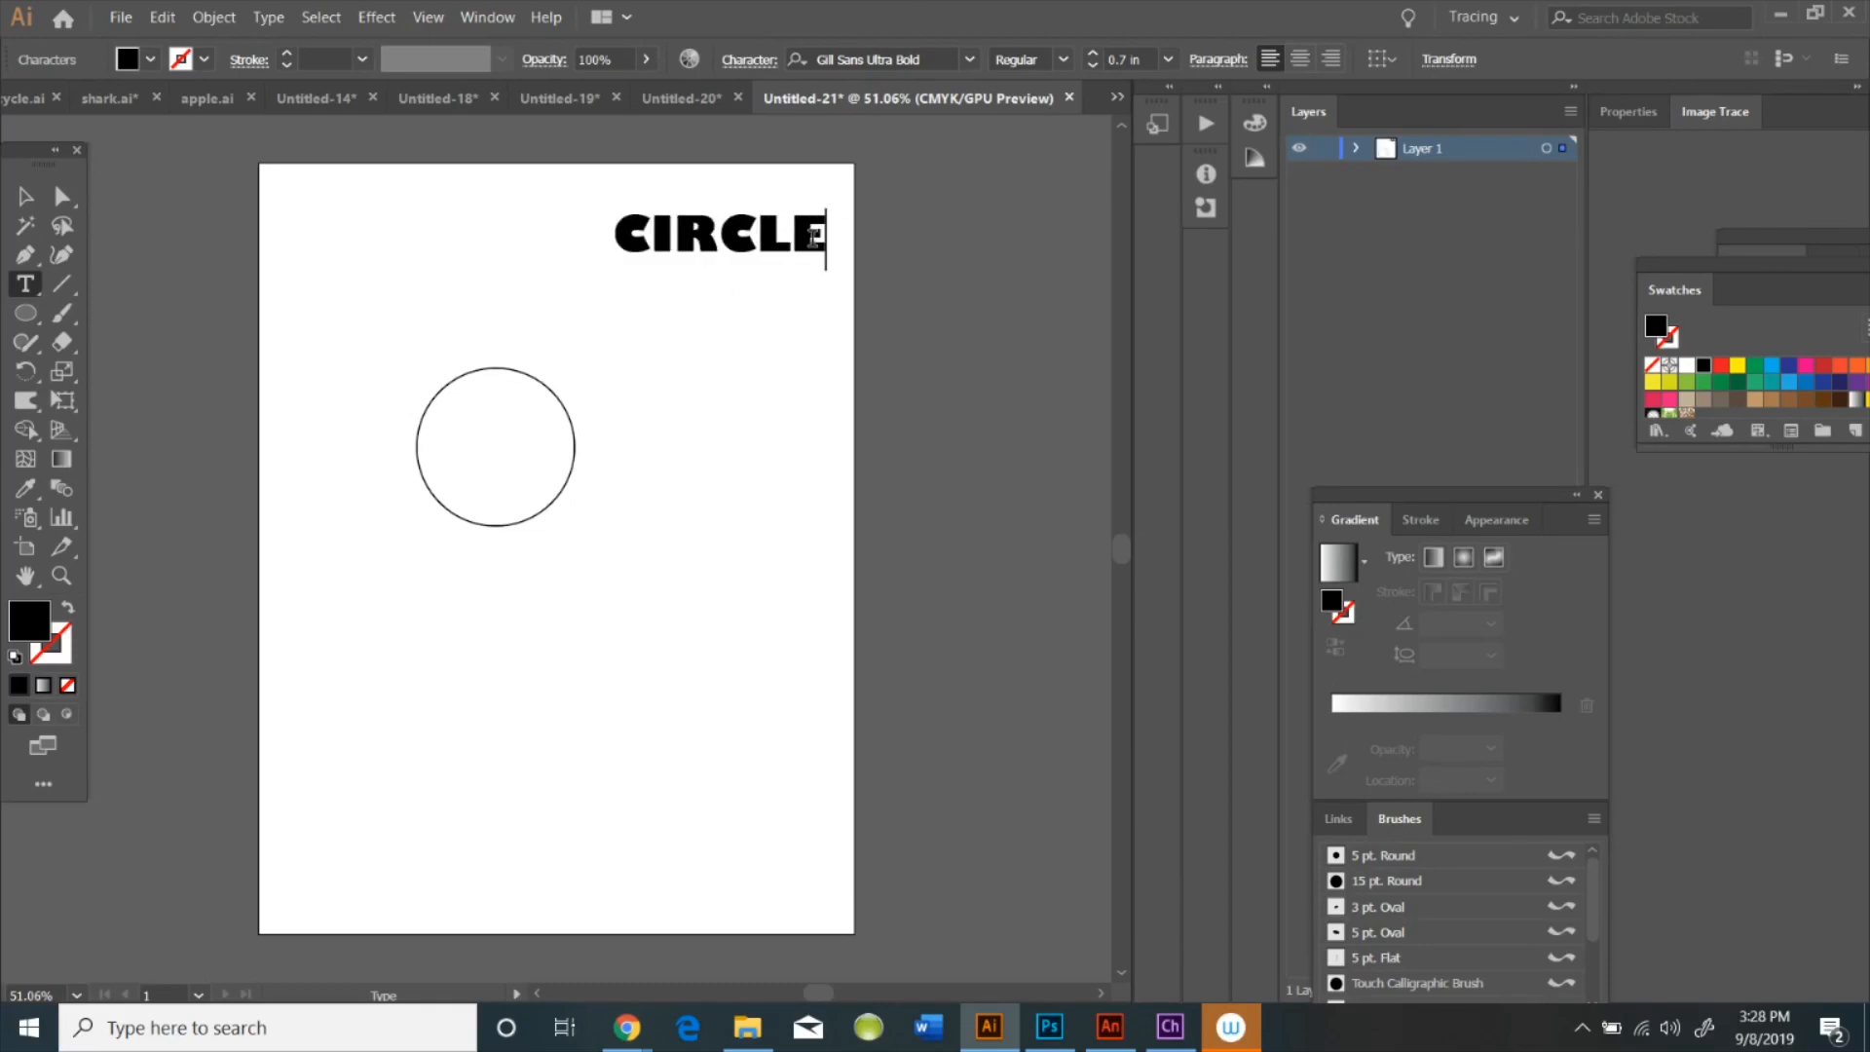
# Send the CIRCLE text to the back, behind the drawn circle
pyautogui.rightClick(813, 238)
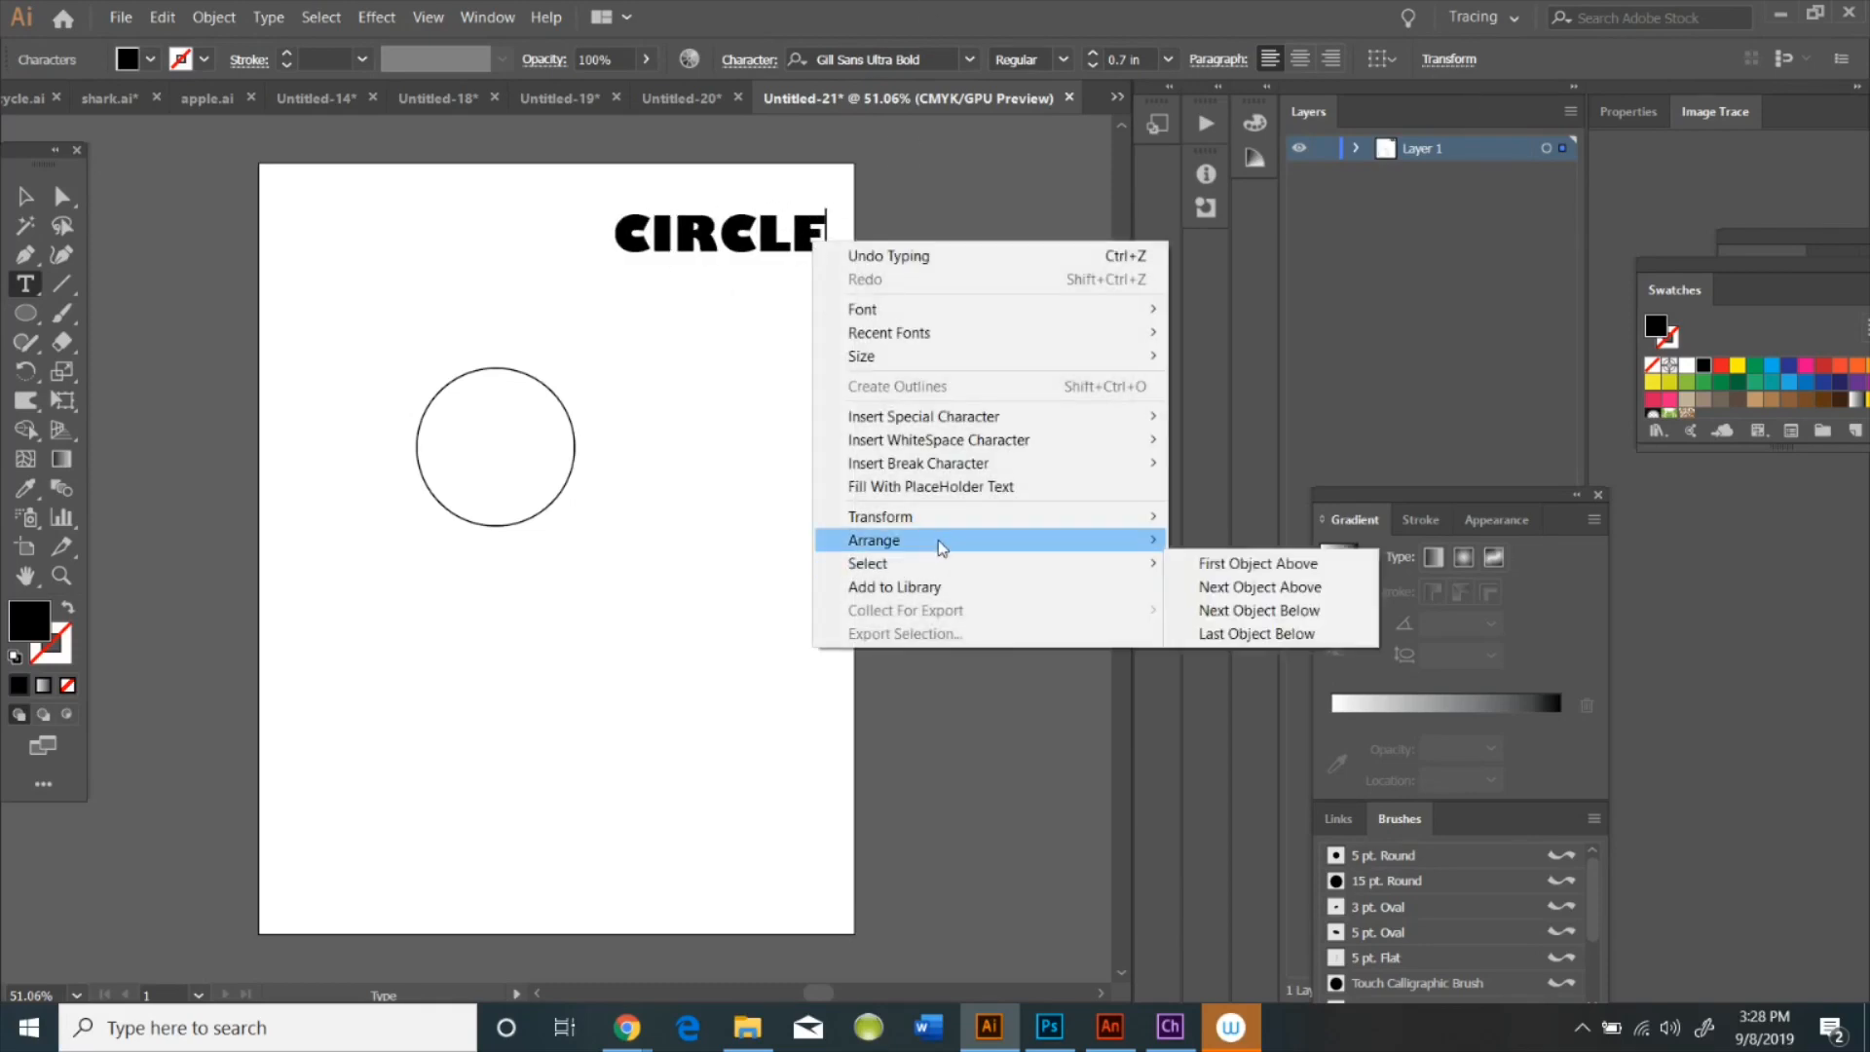
pyautogui.moveTo(834, 542)
pyautogui.click(1307, 603)
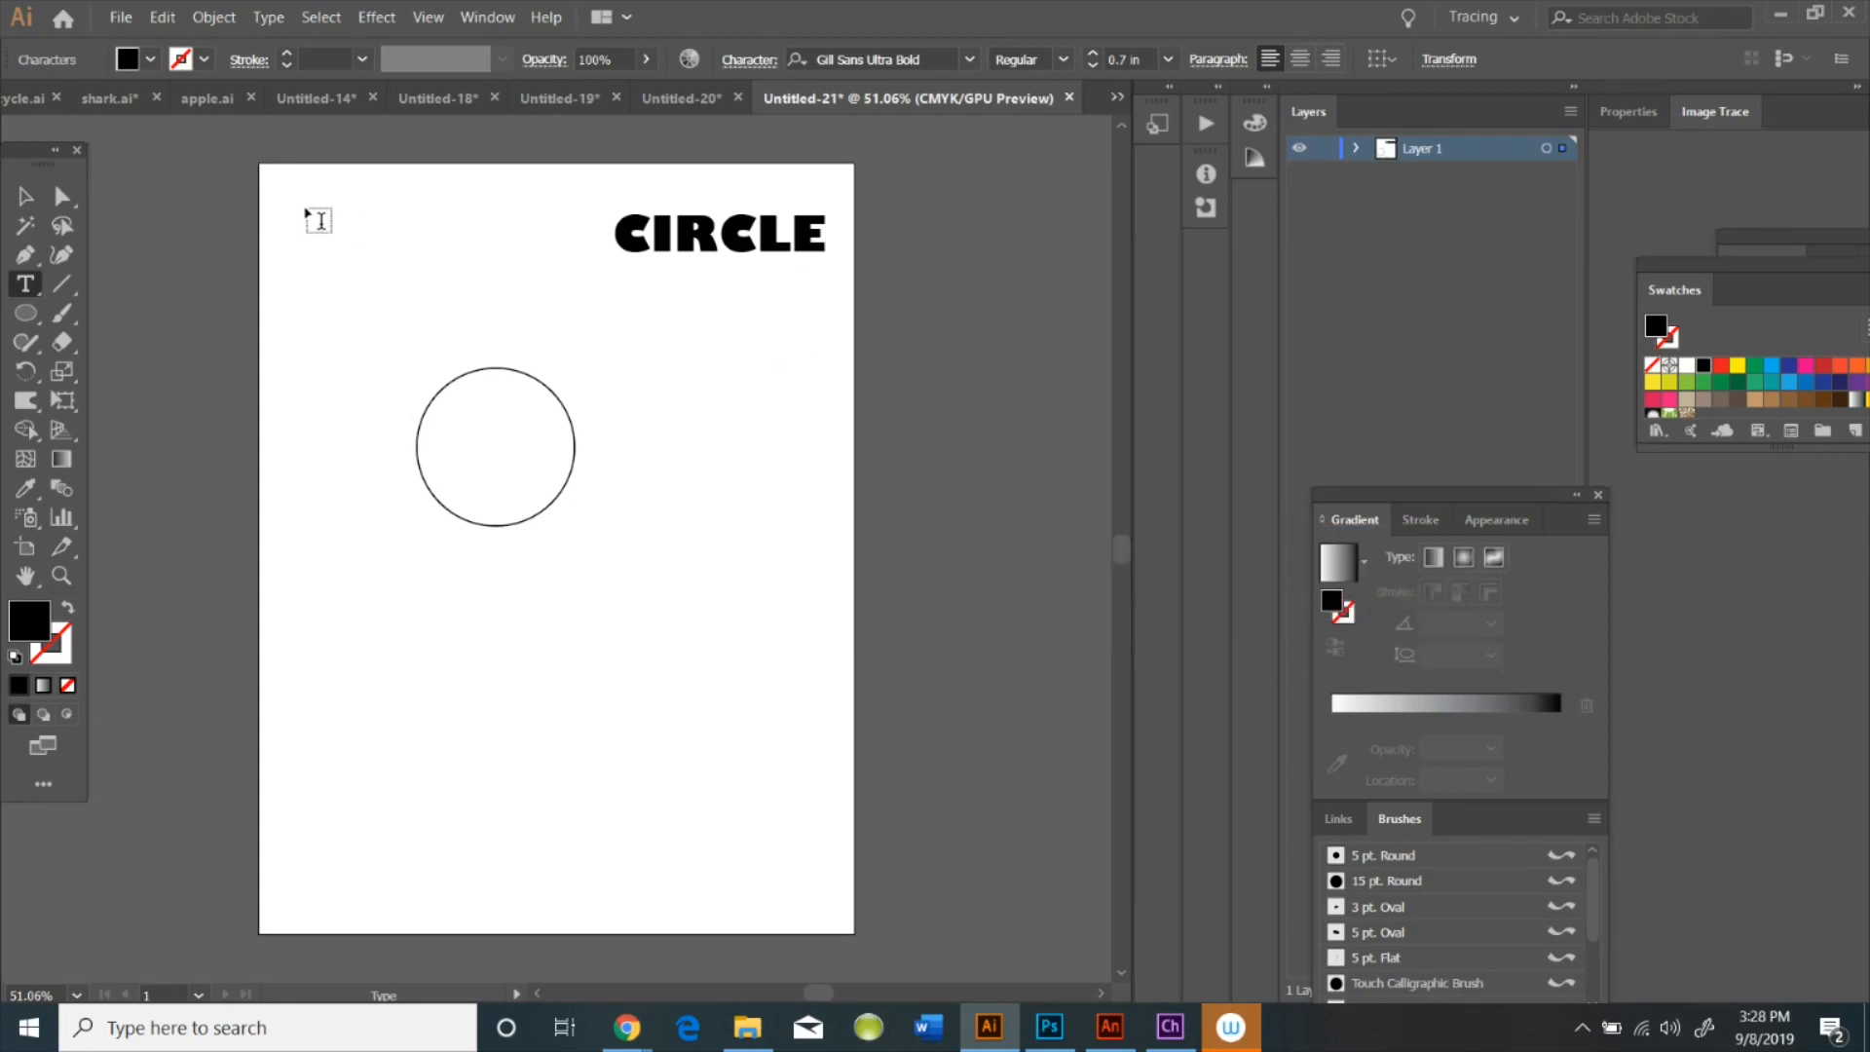
# Select the CIRCLE text together with the circle and apply Envelope Distort, Make with Top Object
pyautogui.click(62, 195)
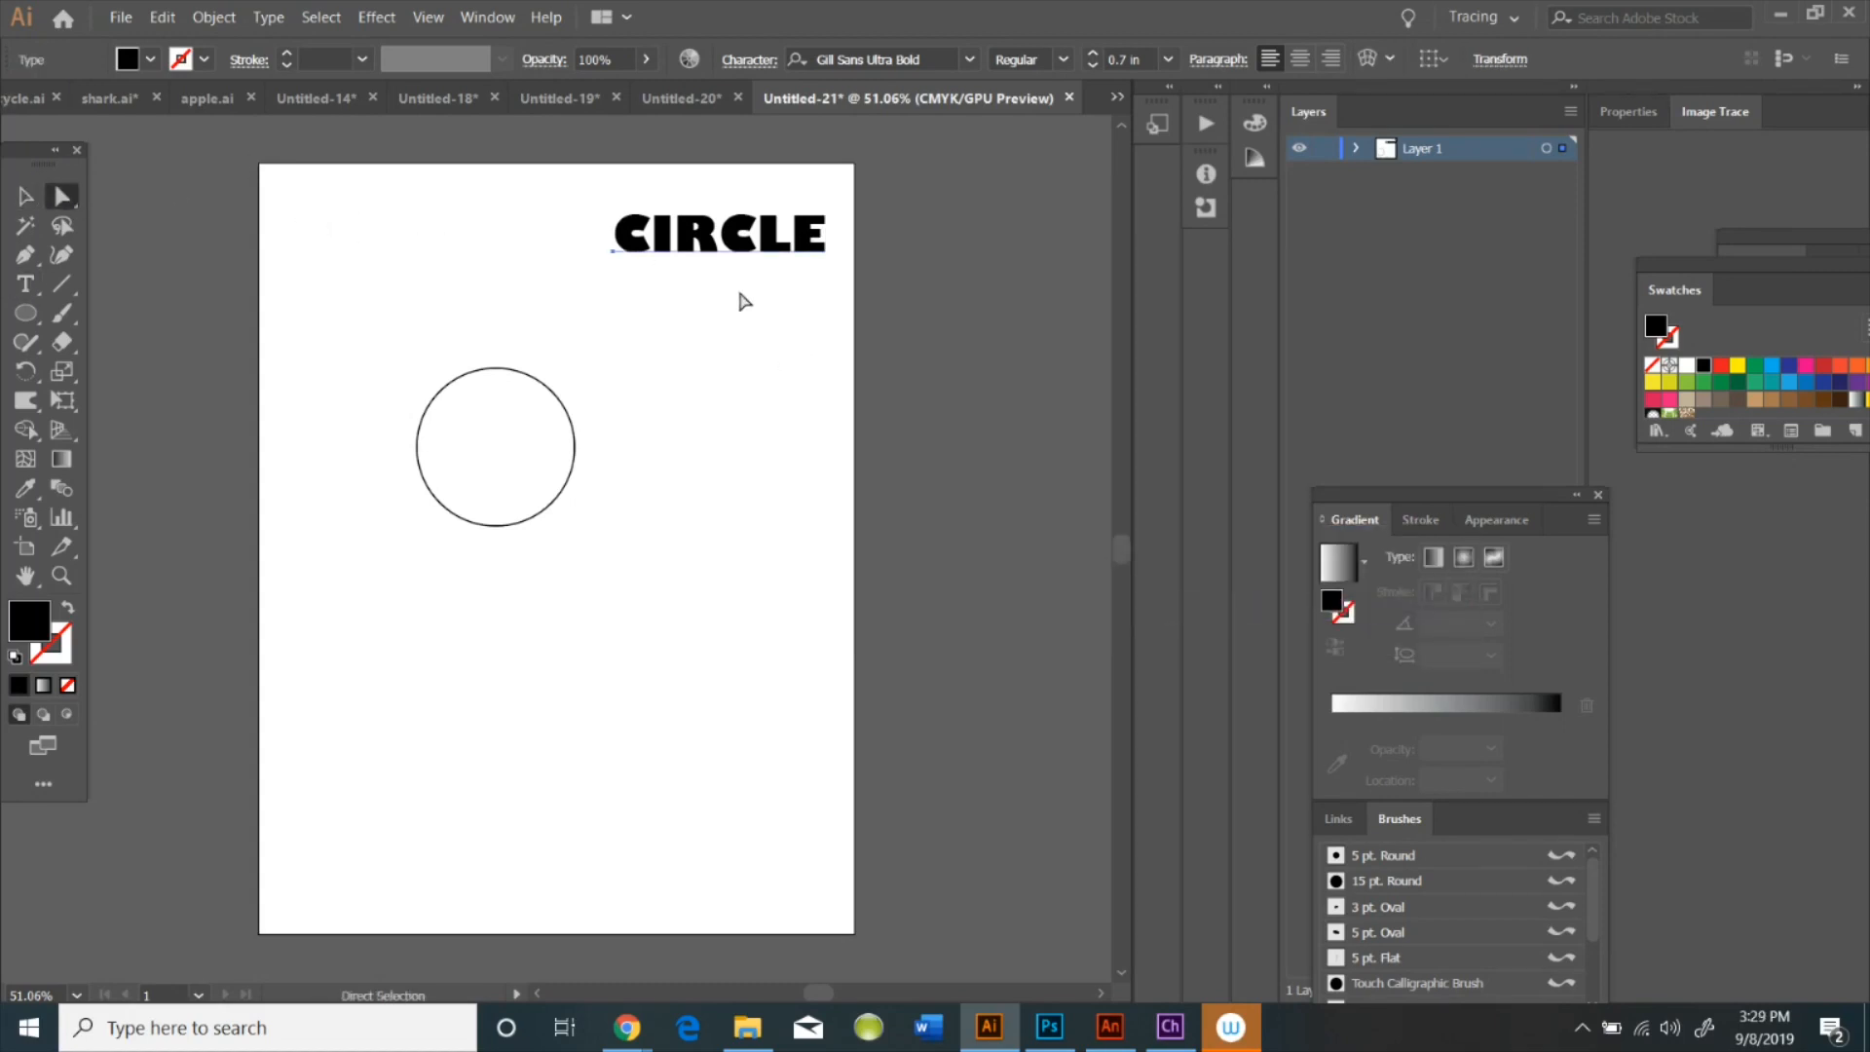
pyautogui.keyDown('shift'); pyautogui.click(473, 371); pyautogui.keyUp('shift')
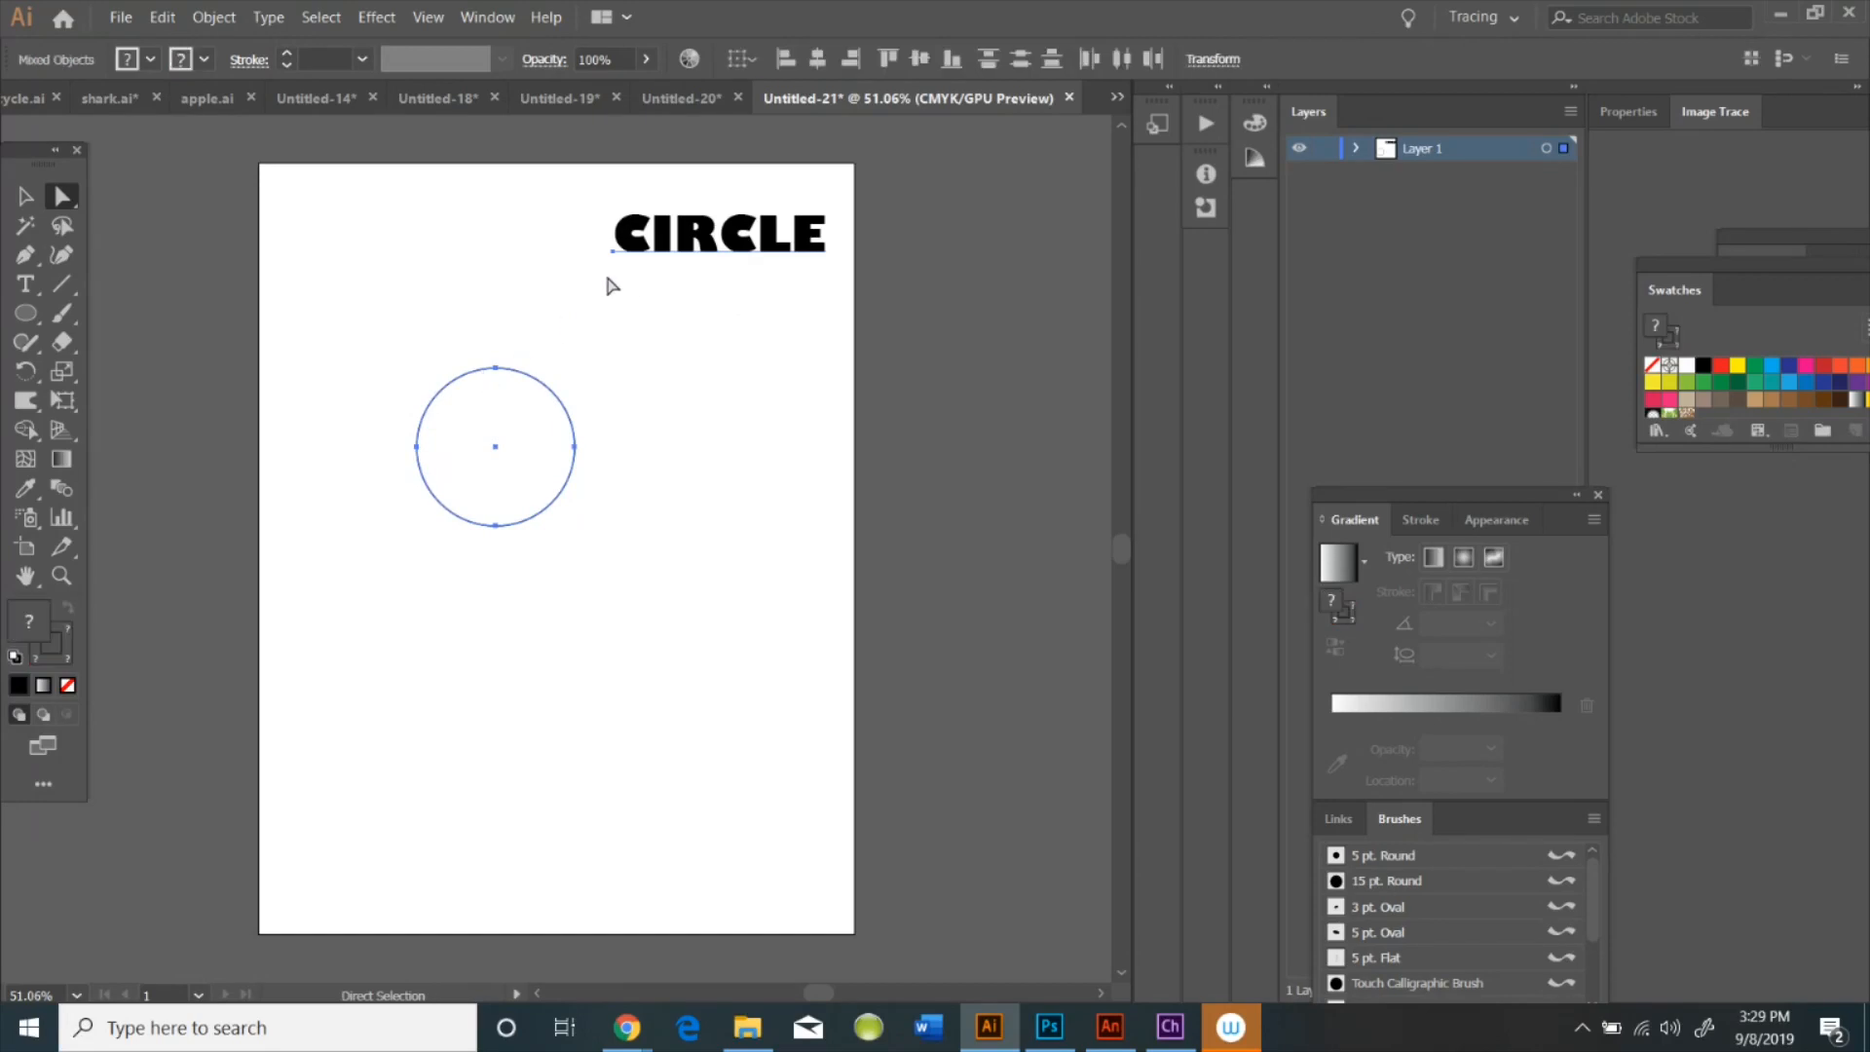
pyautogui.click(206, 19)
pyautogui.moveTo(379, 593)
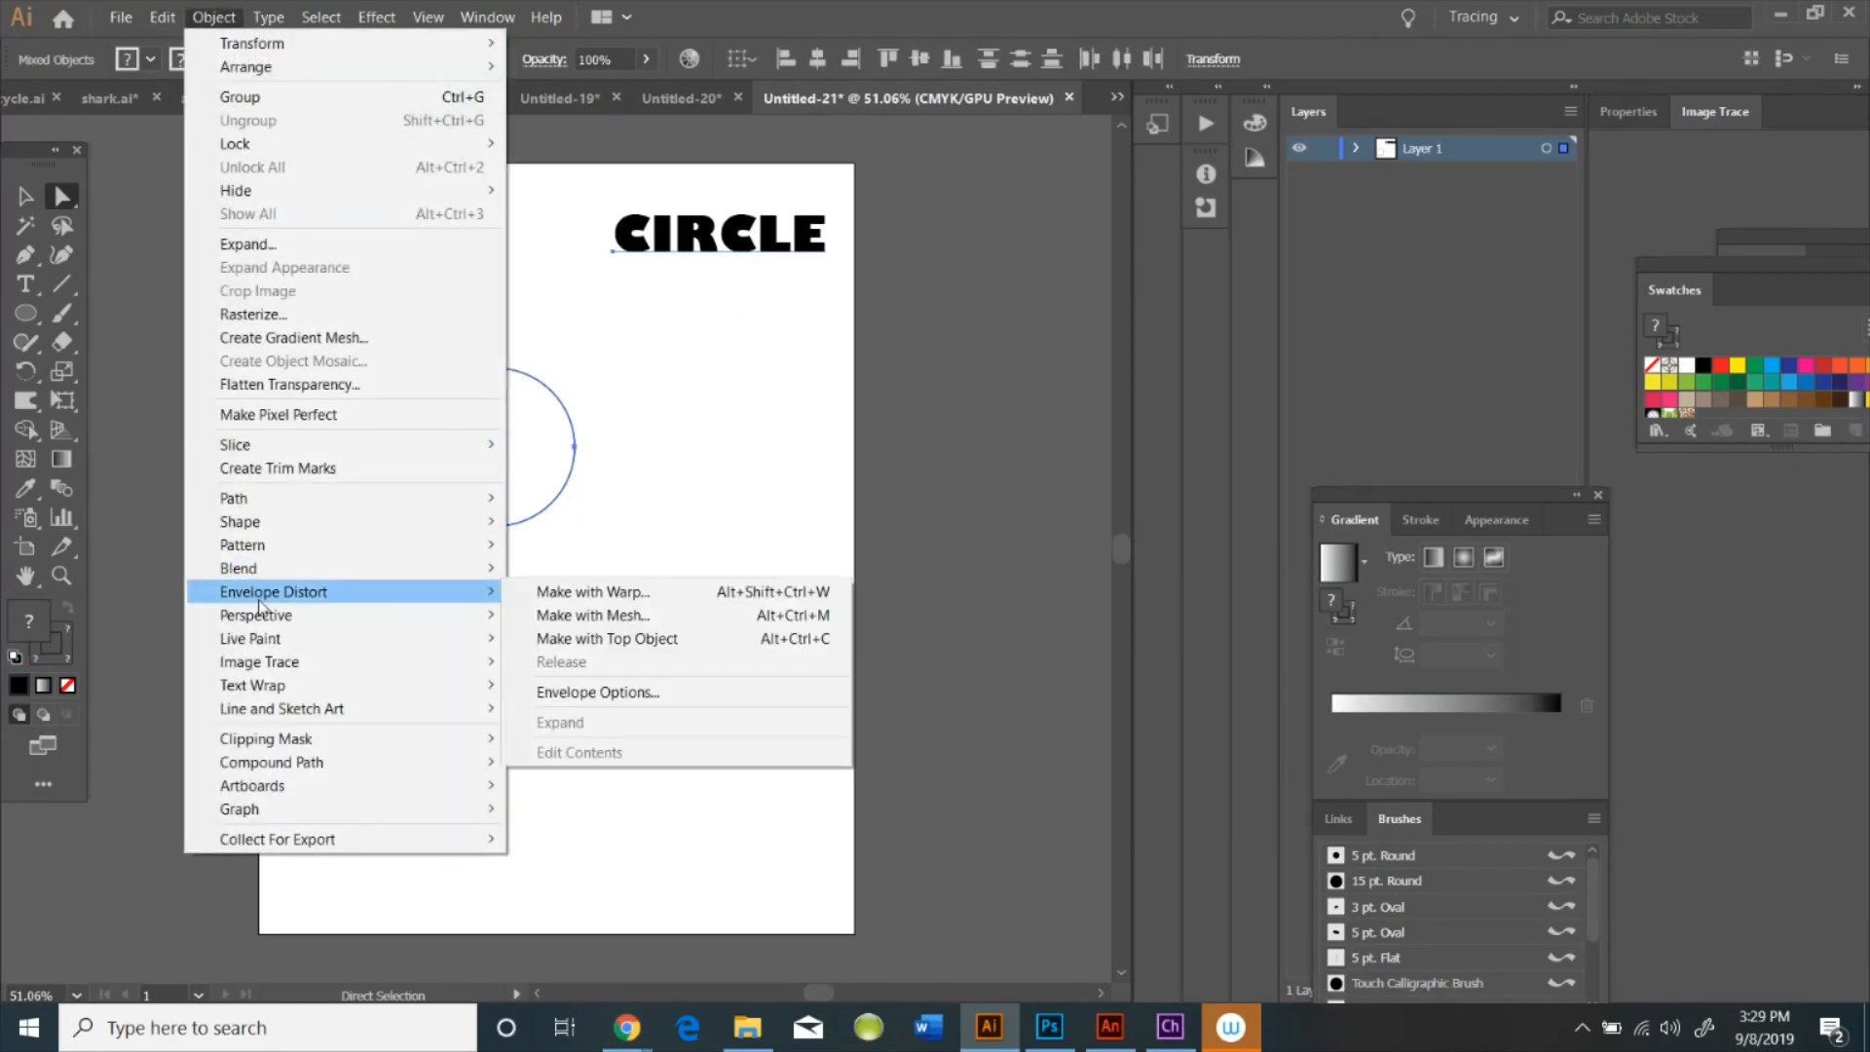
pyautogui.click(670, 634)
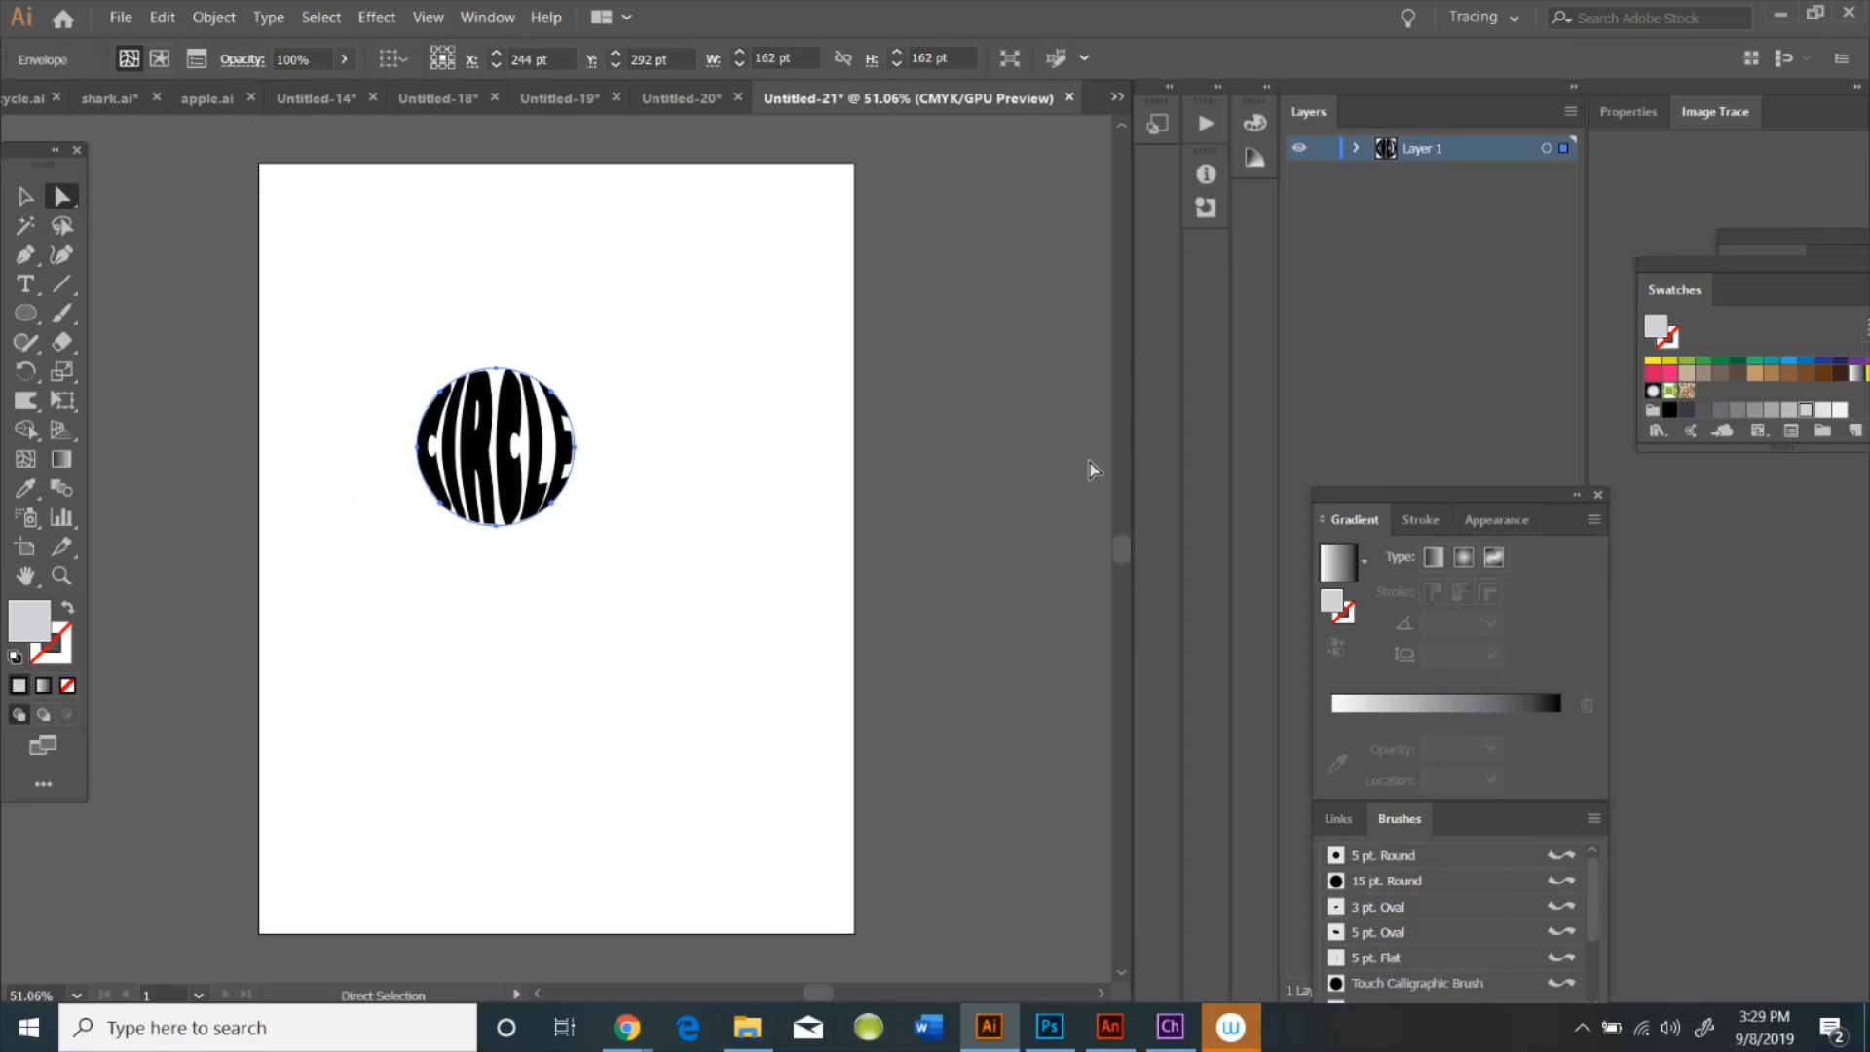
# Draw a circle about 154 pt in diameter to the lower right of the CIRCLE lettering and add the text FLAME above it
pyautogui.click(36, 318)
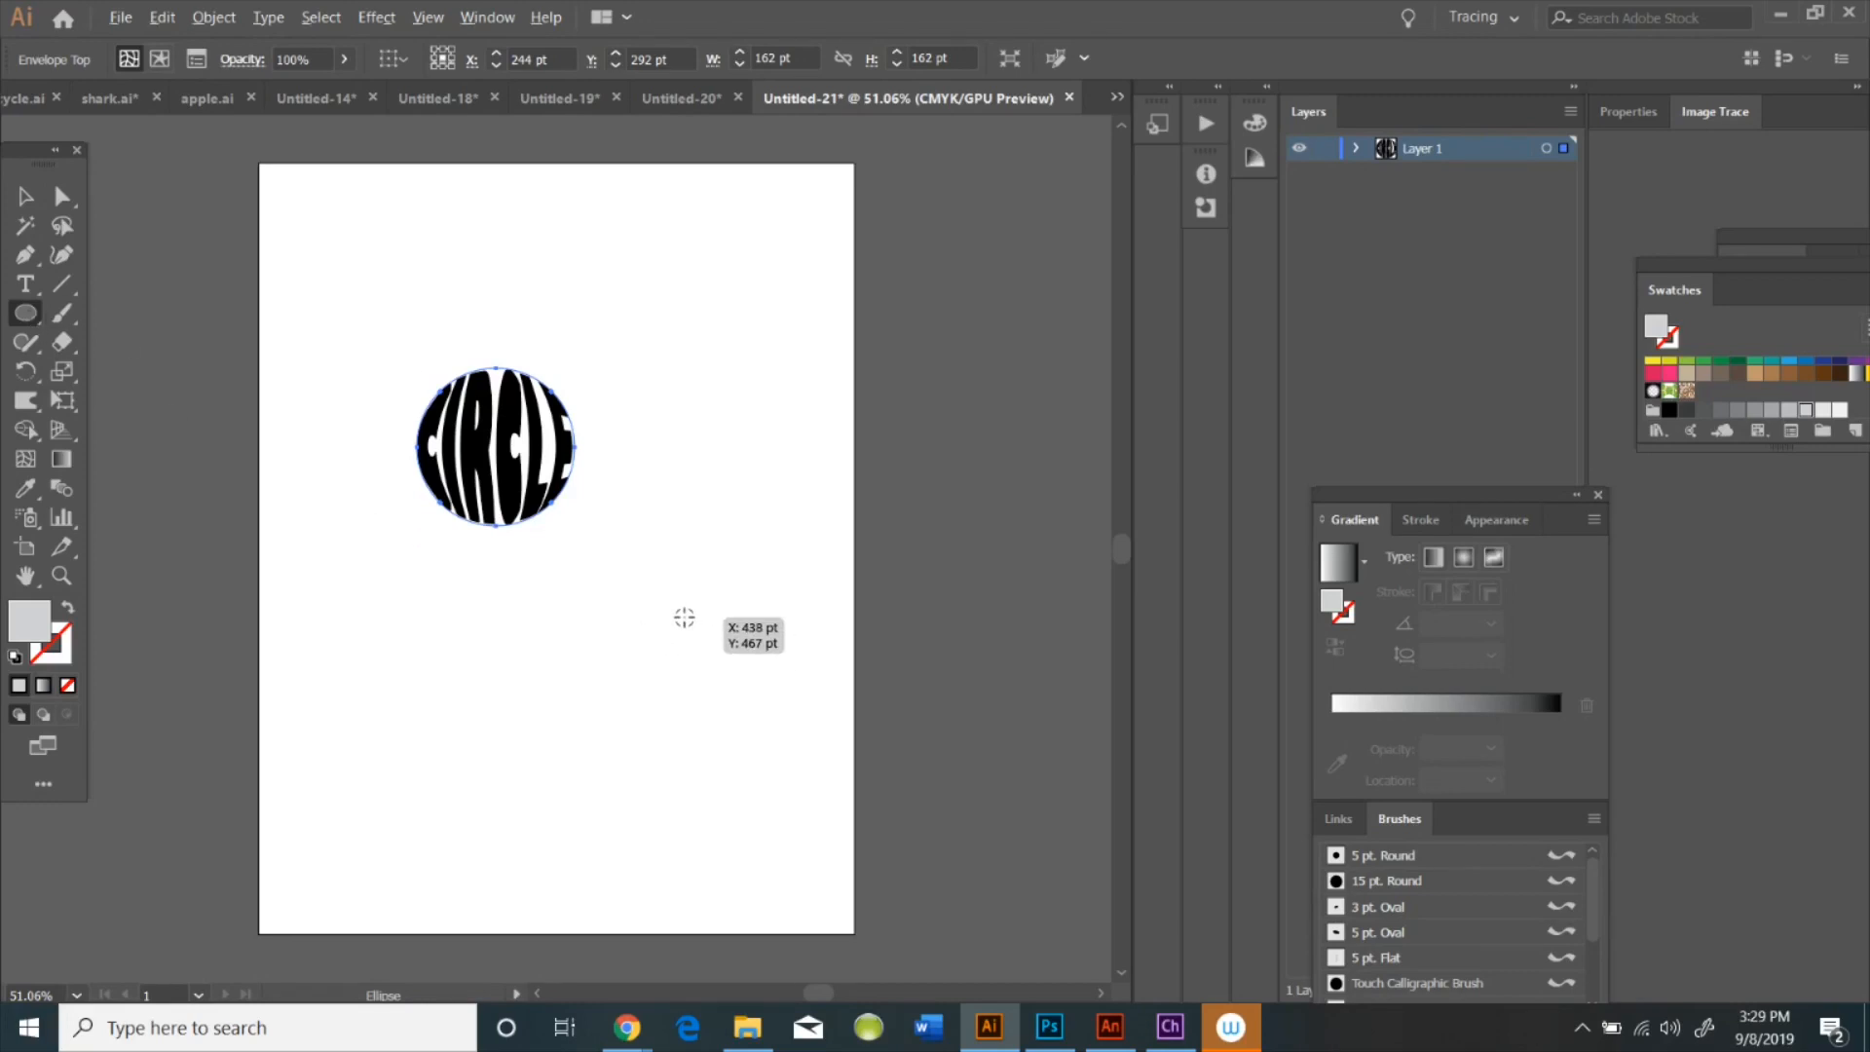
pyautogui.moveTo(685, 617); pyautogui.dragTo(761, 692)
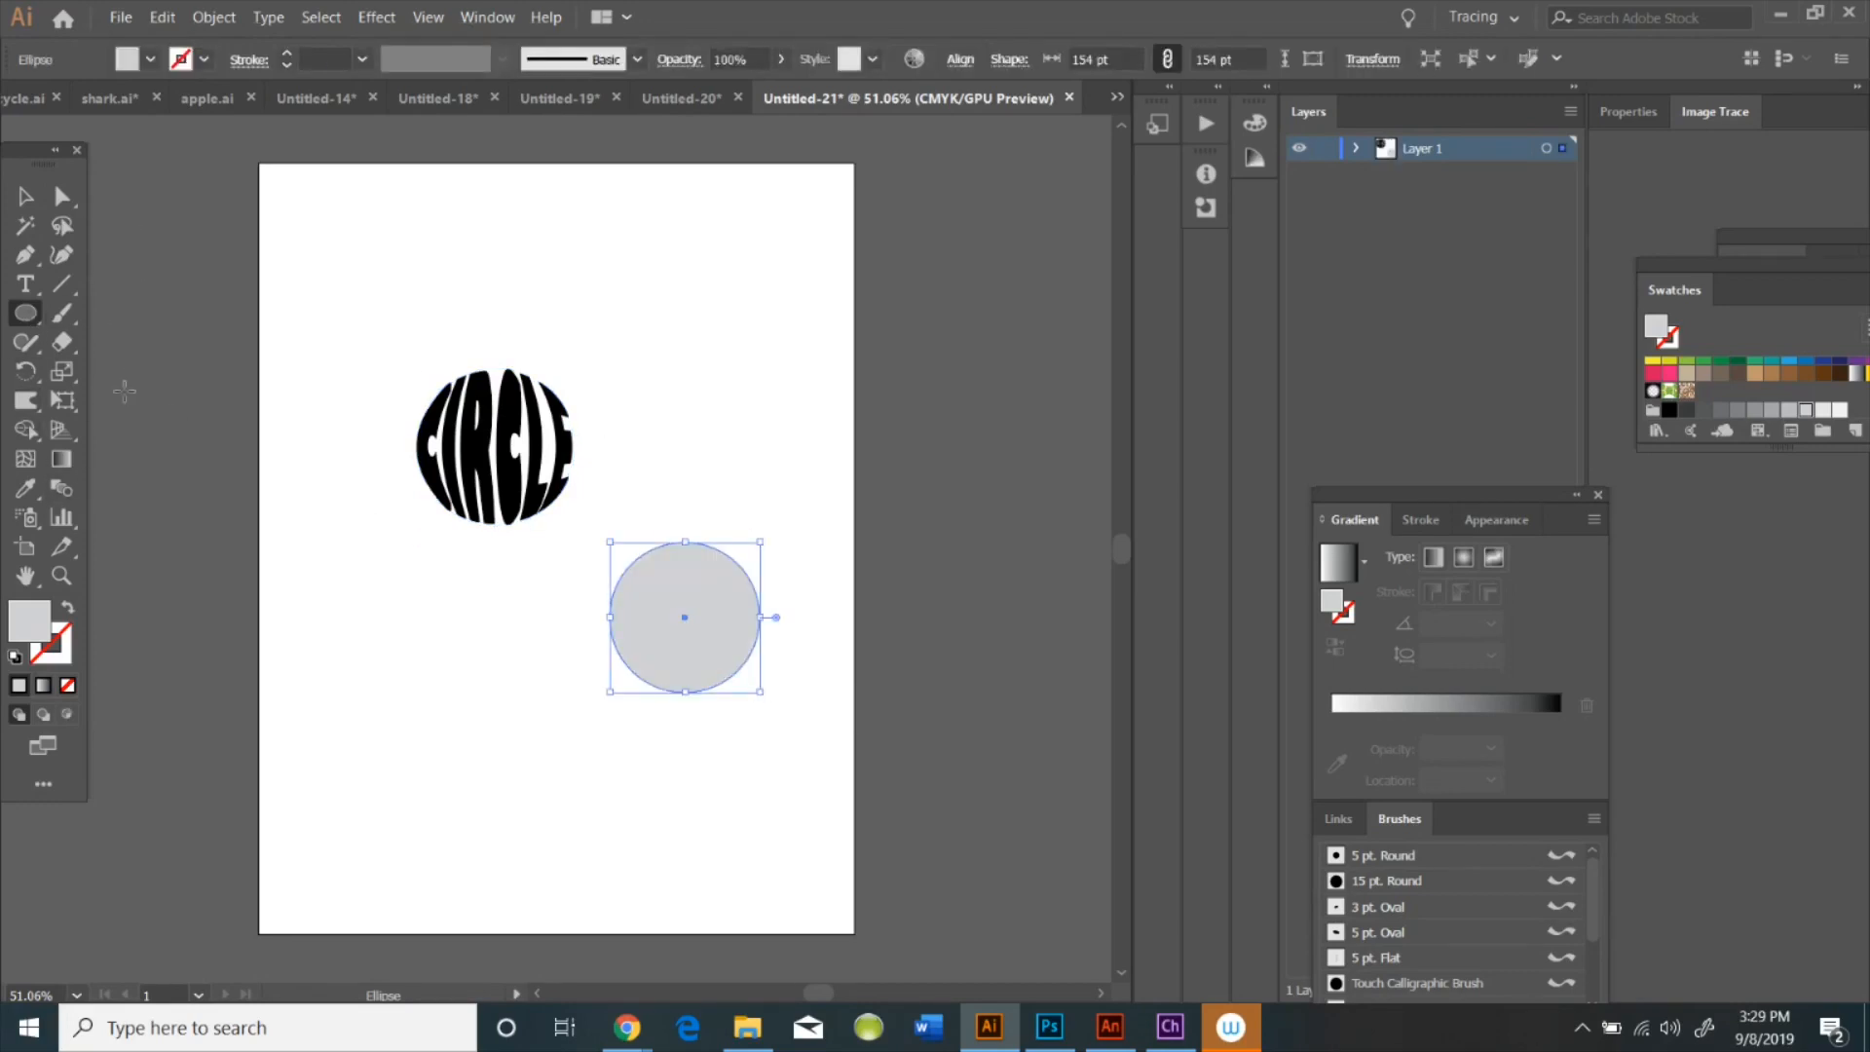
pyautogui.click(25, 284)
pyautogui.click(674, 295)
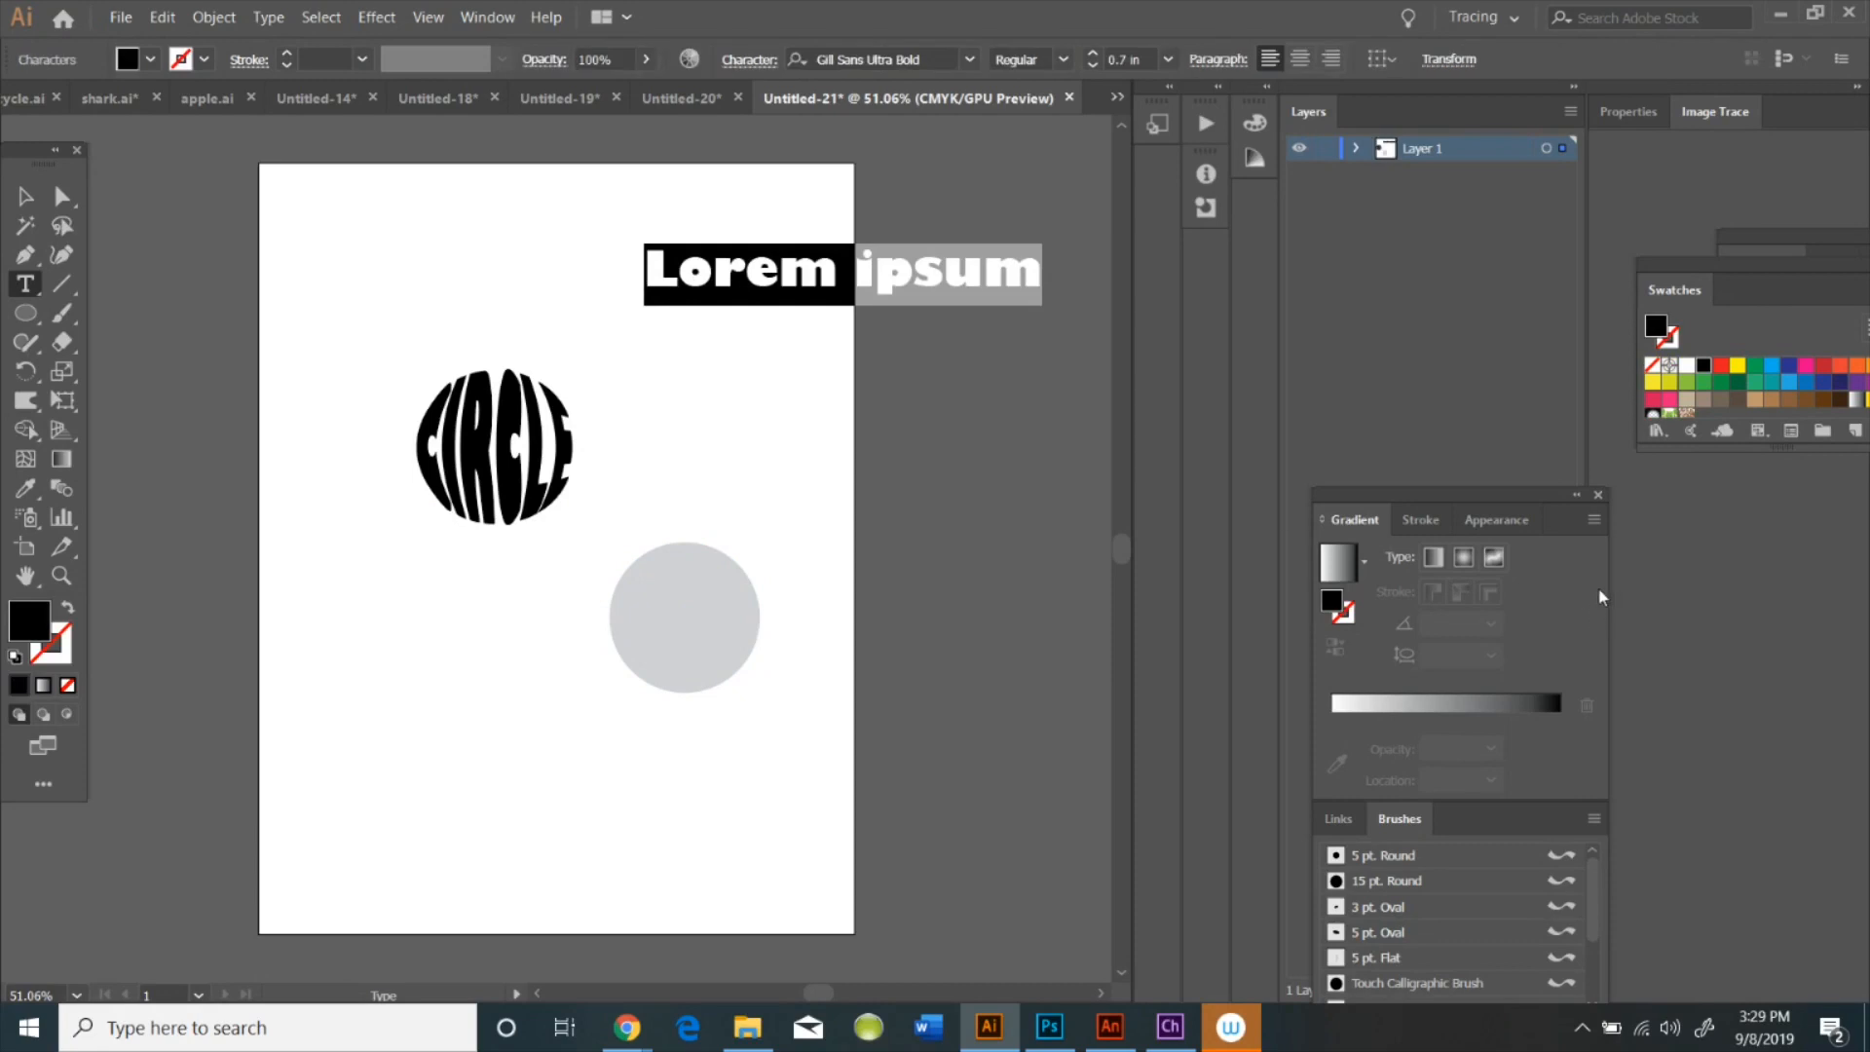
pyautogui.write('FLAME')
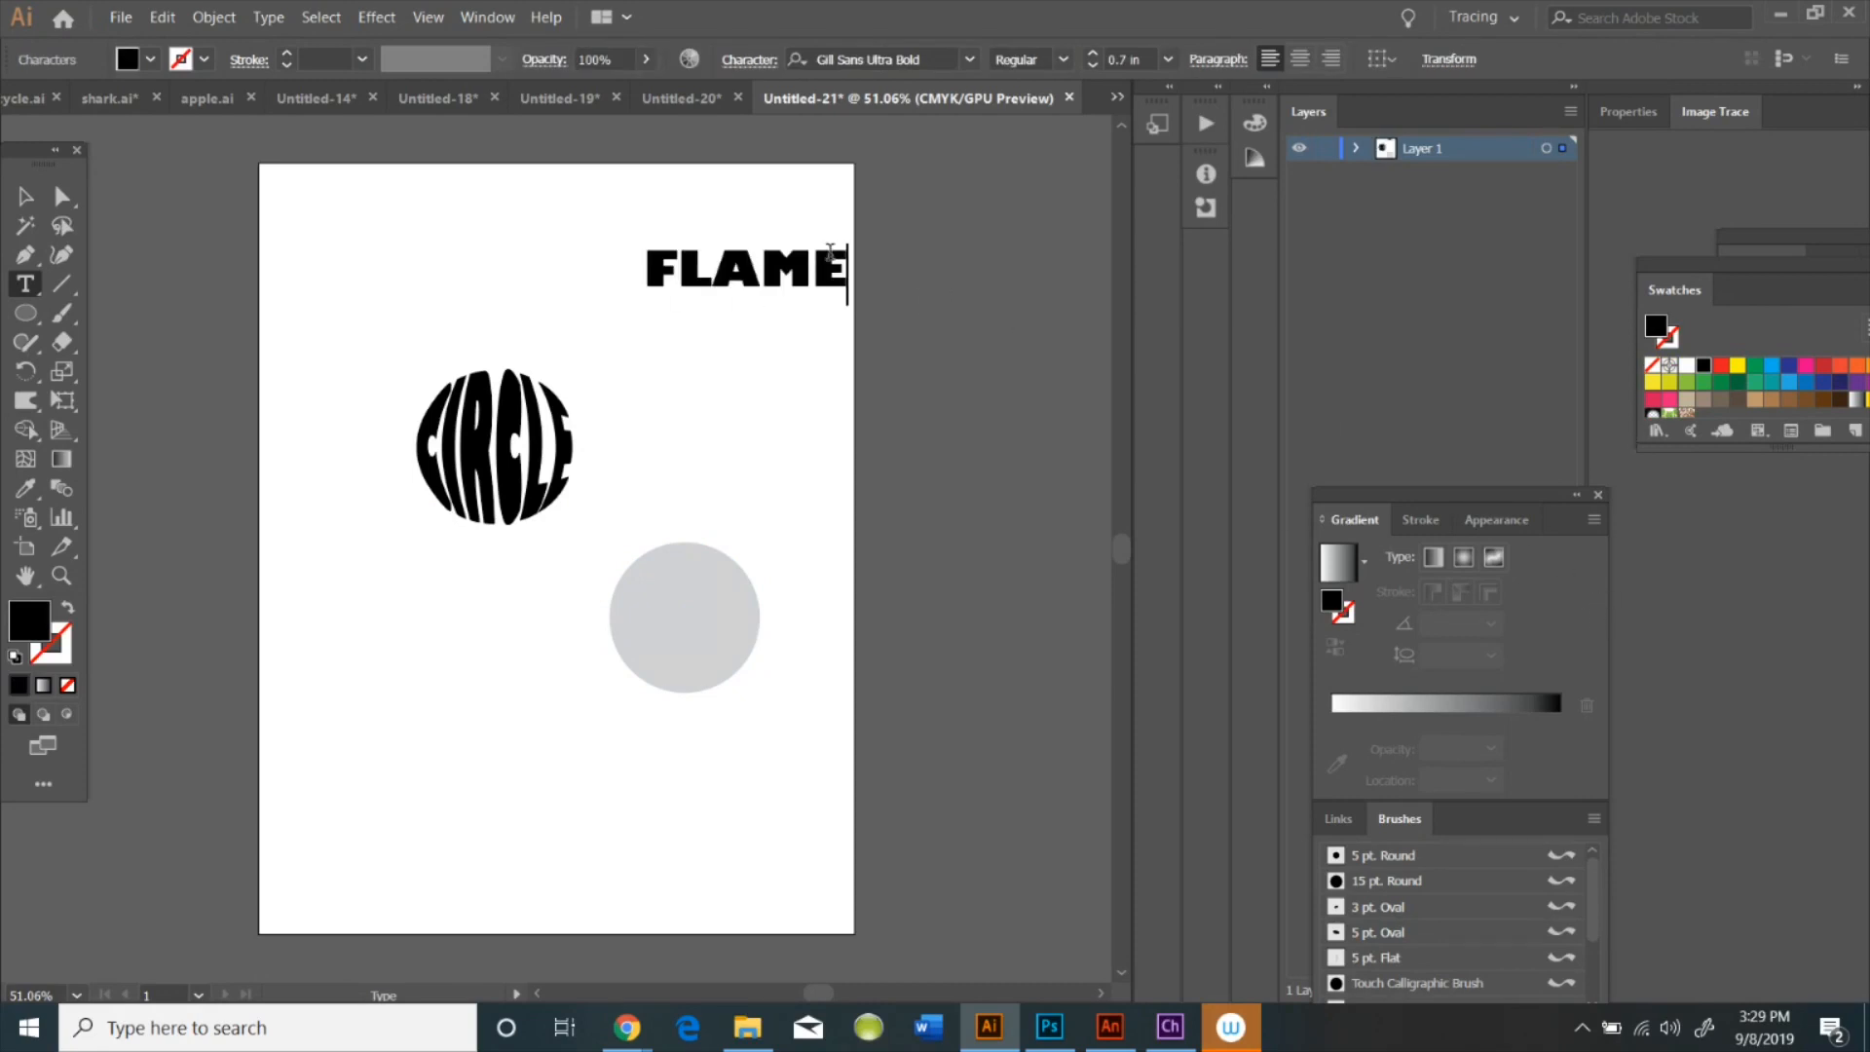
# Arrange the FLAME text behind the new grey circle in the stacking order
pyautogui.rightClick(830, 258)
pyautogui.moveTo(854, 479)
pyautogui.moveTo(1003, 554)
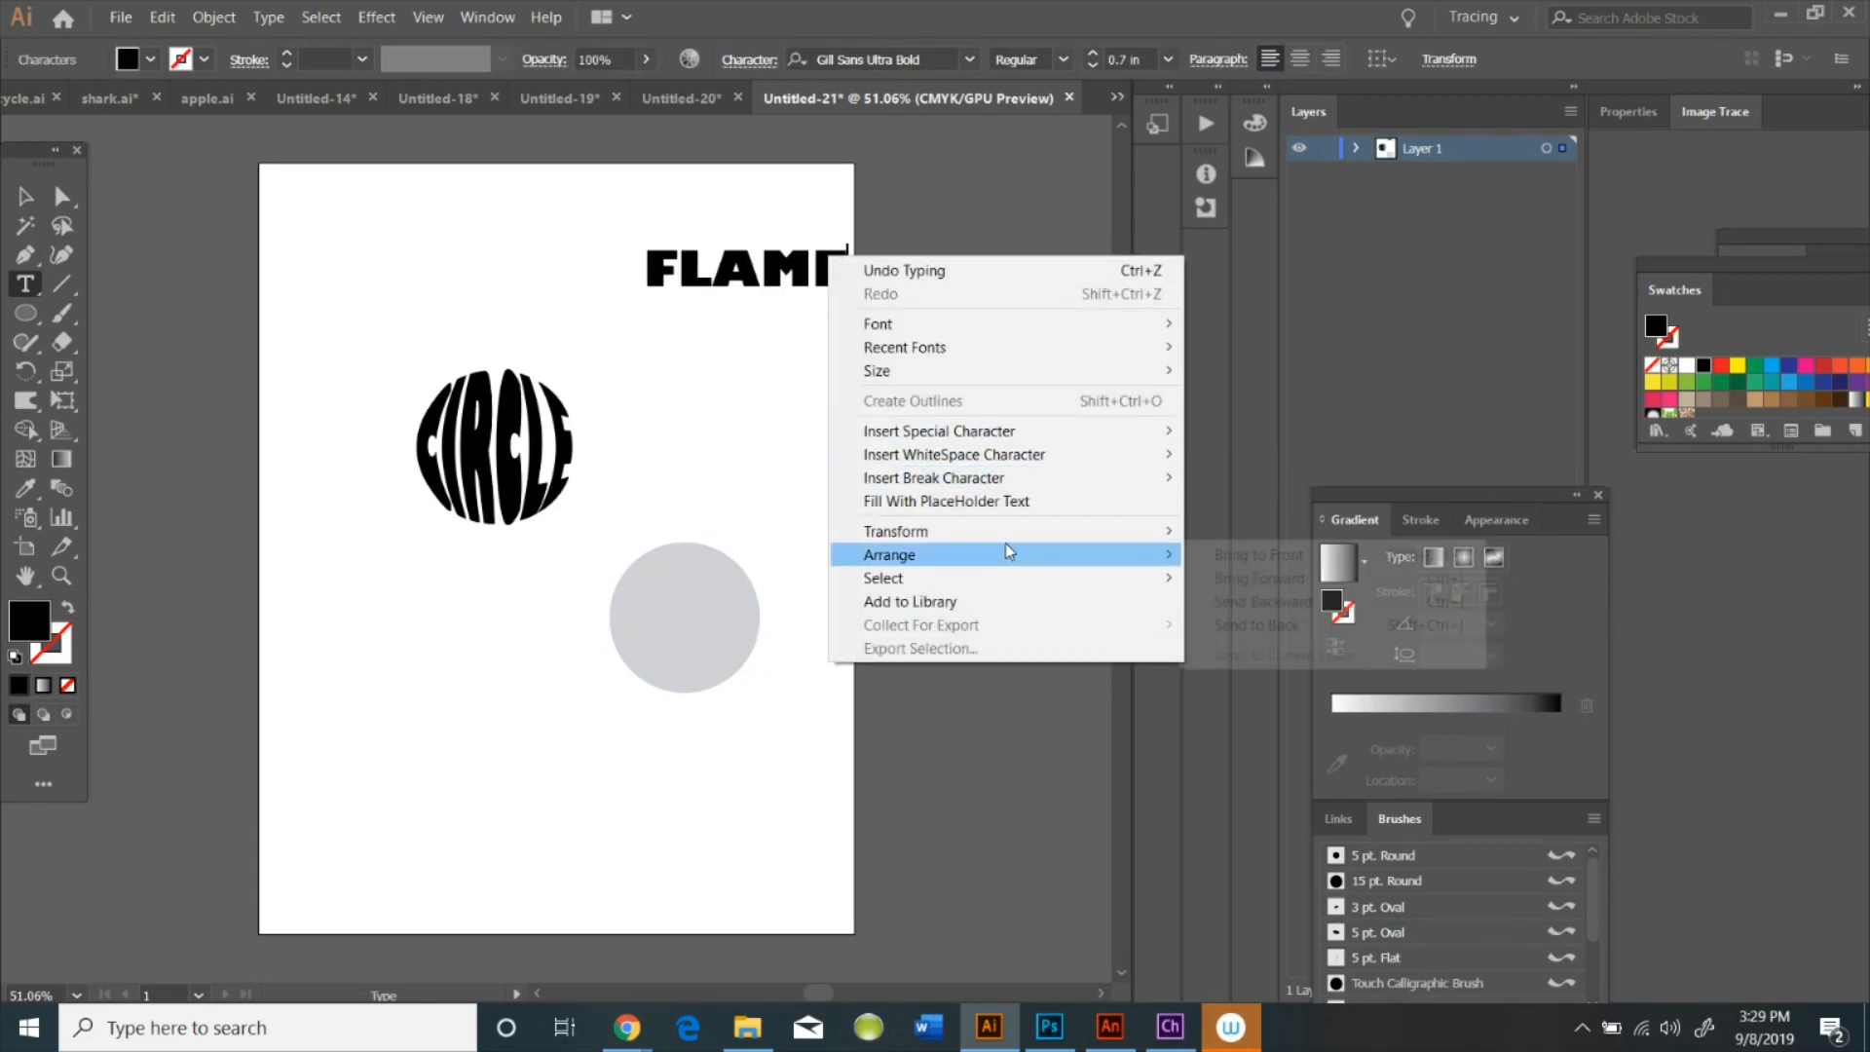
pyautogui.click(1300, 597)
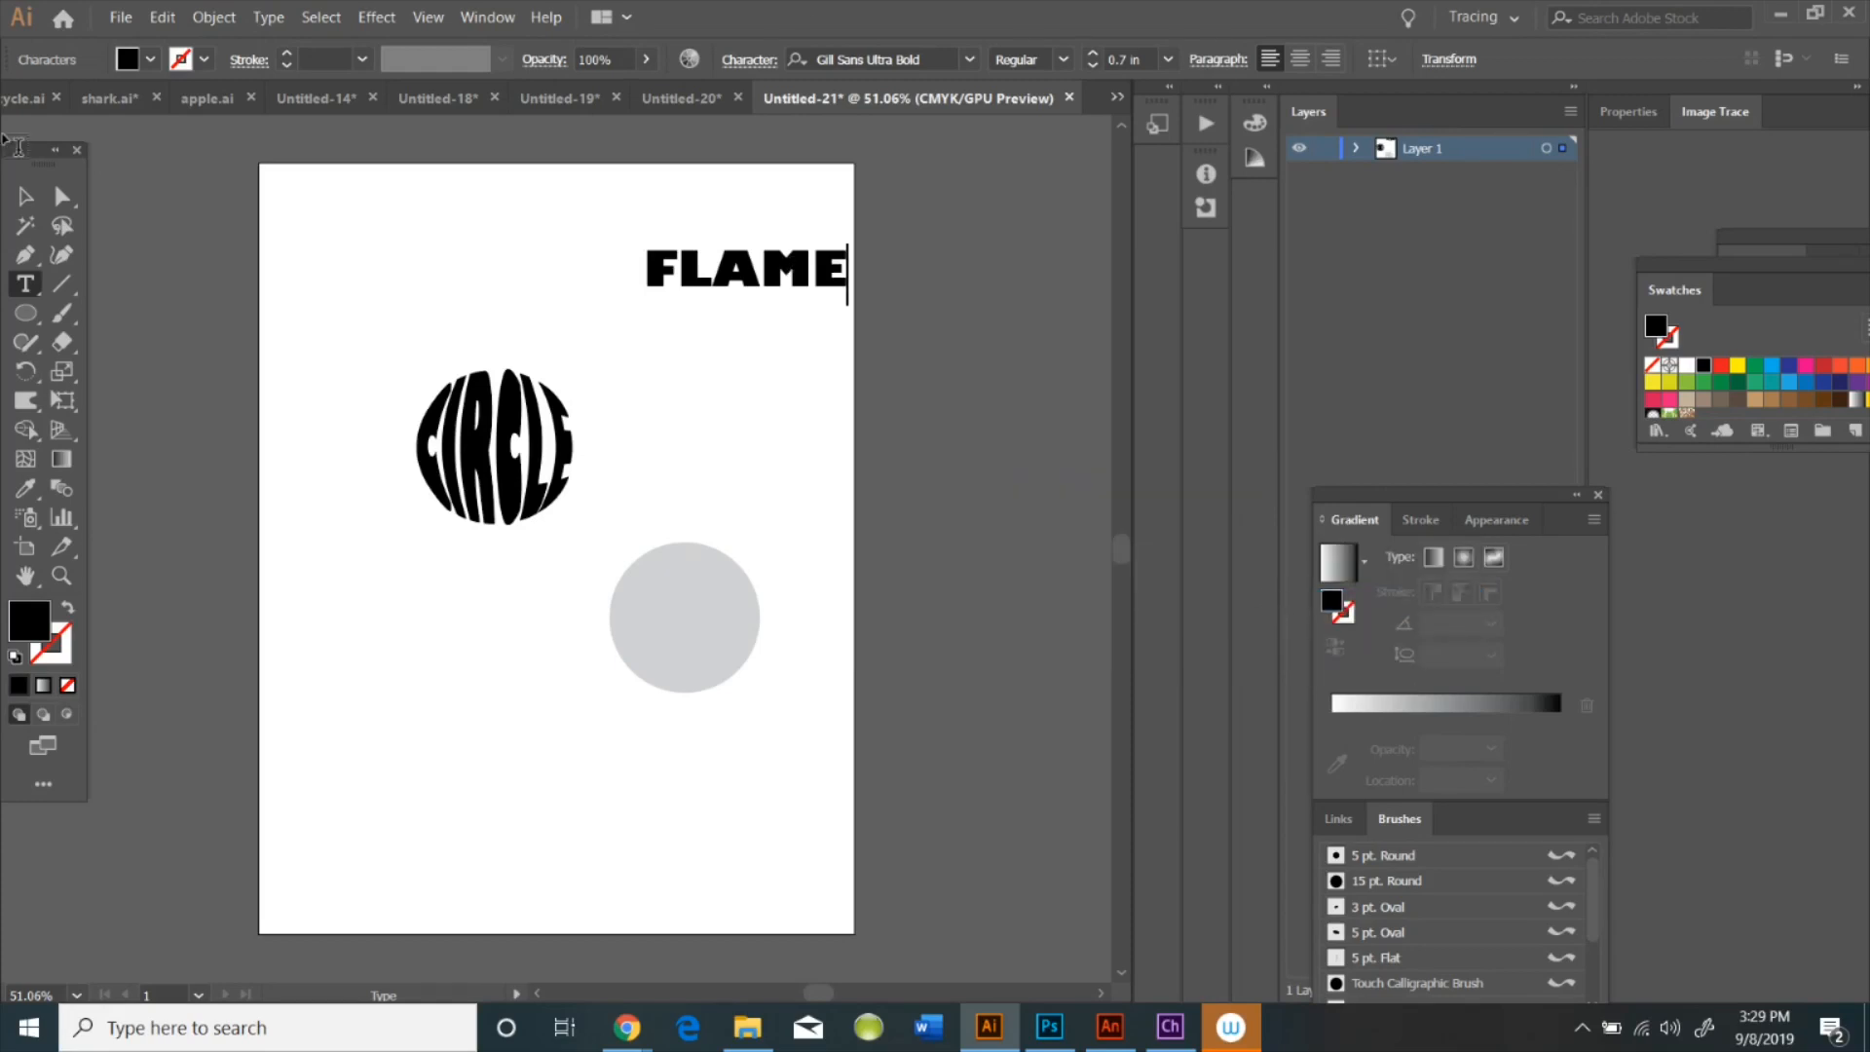
# Select the FLAME text together with the grey circle and apply Envelope Distort, Make with Top Object
pyautogui.click(39, 199)
pyautogui.keyDown('shift'); pyautogui.click(739, 609); pyautogui.keyUp('shift')
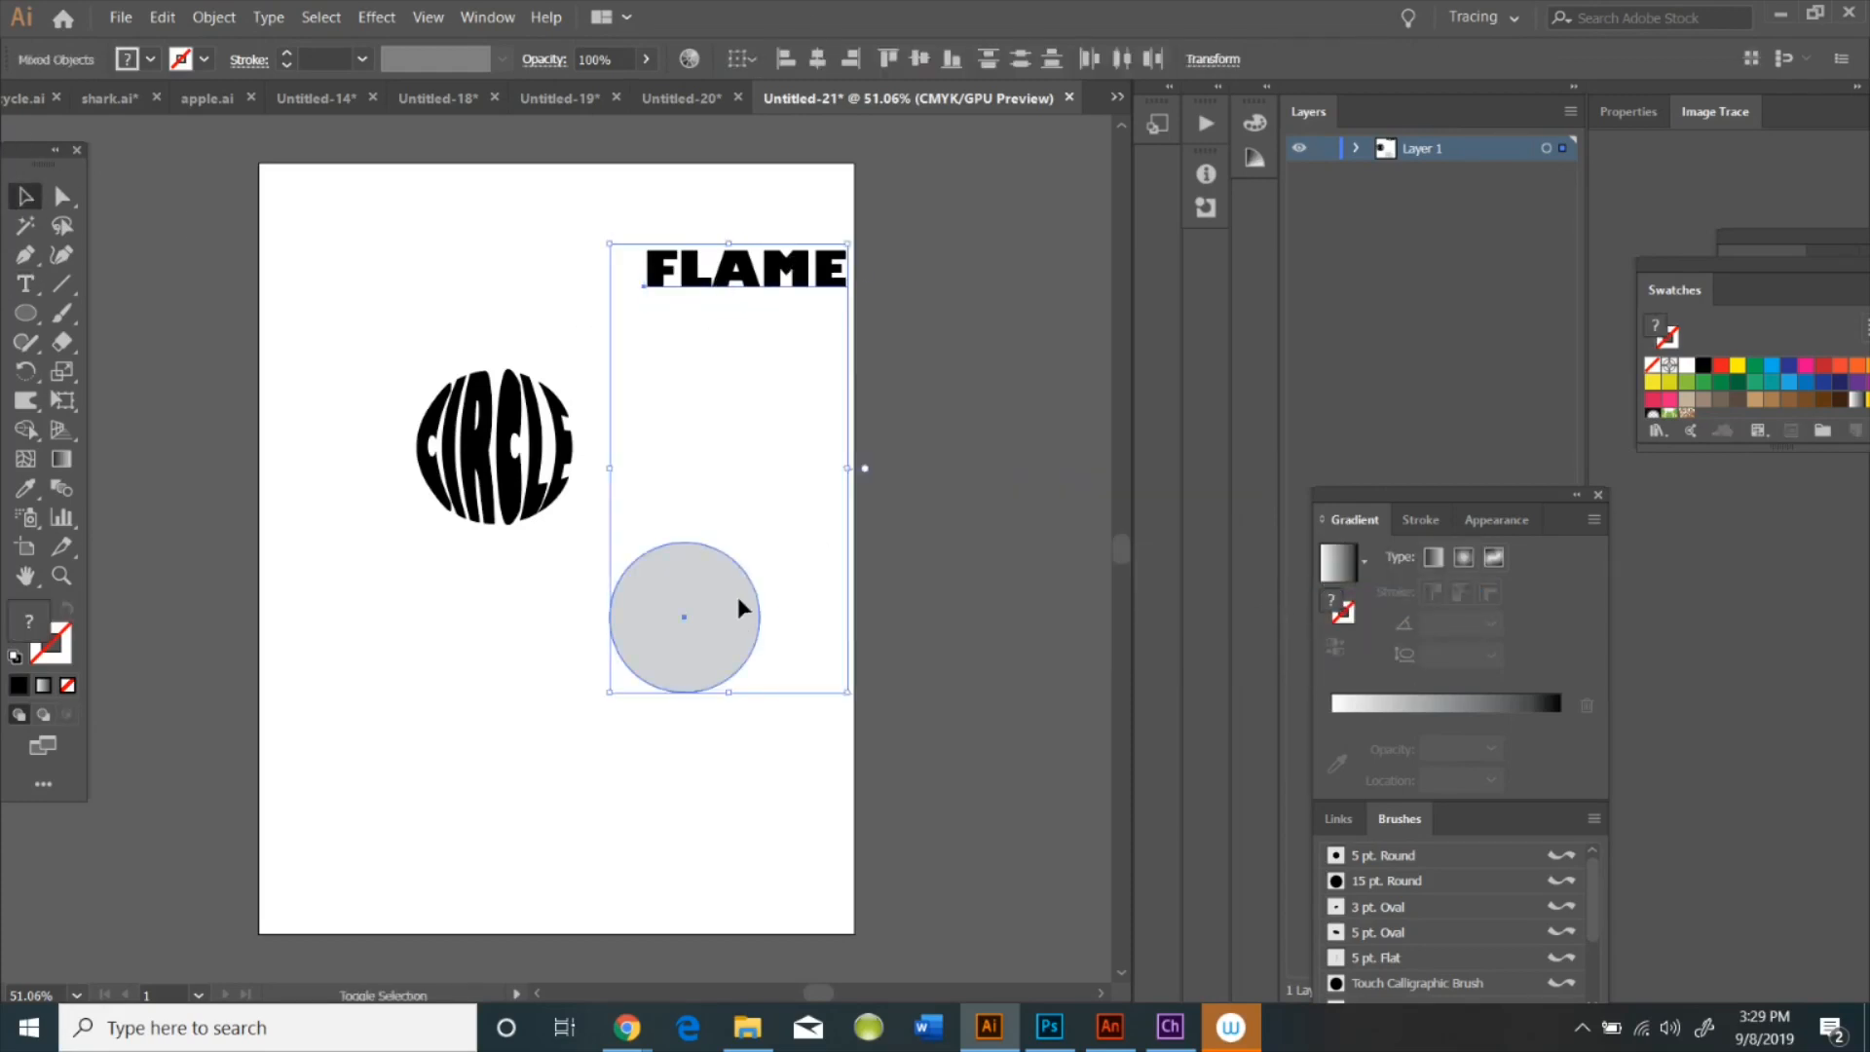
pyautogui.click(204, 19)
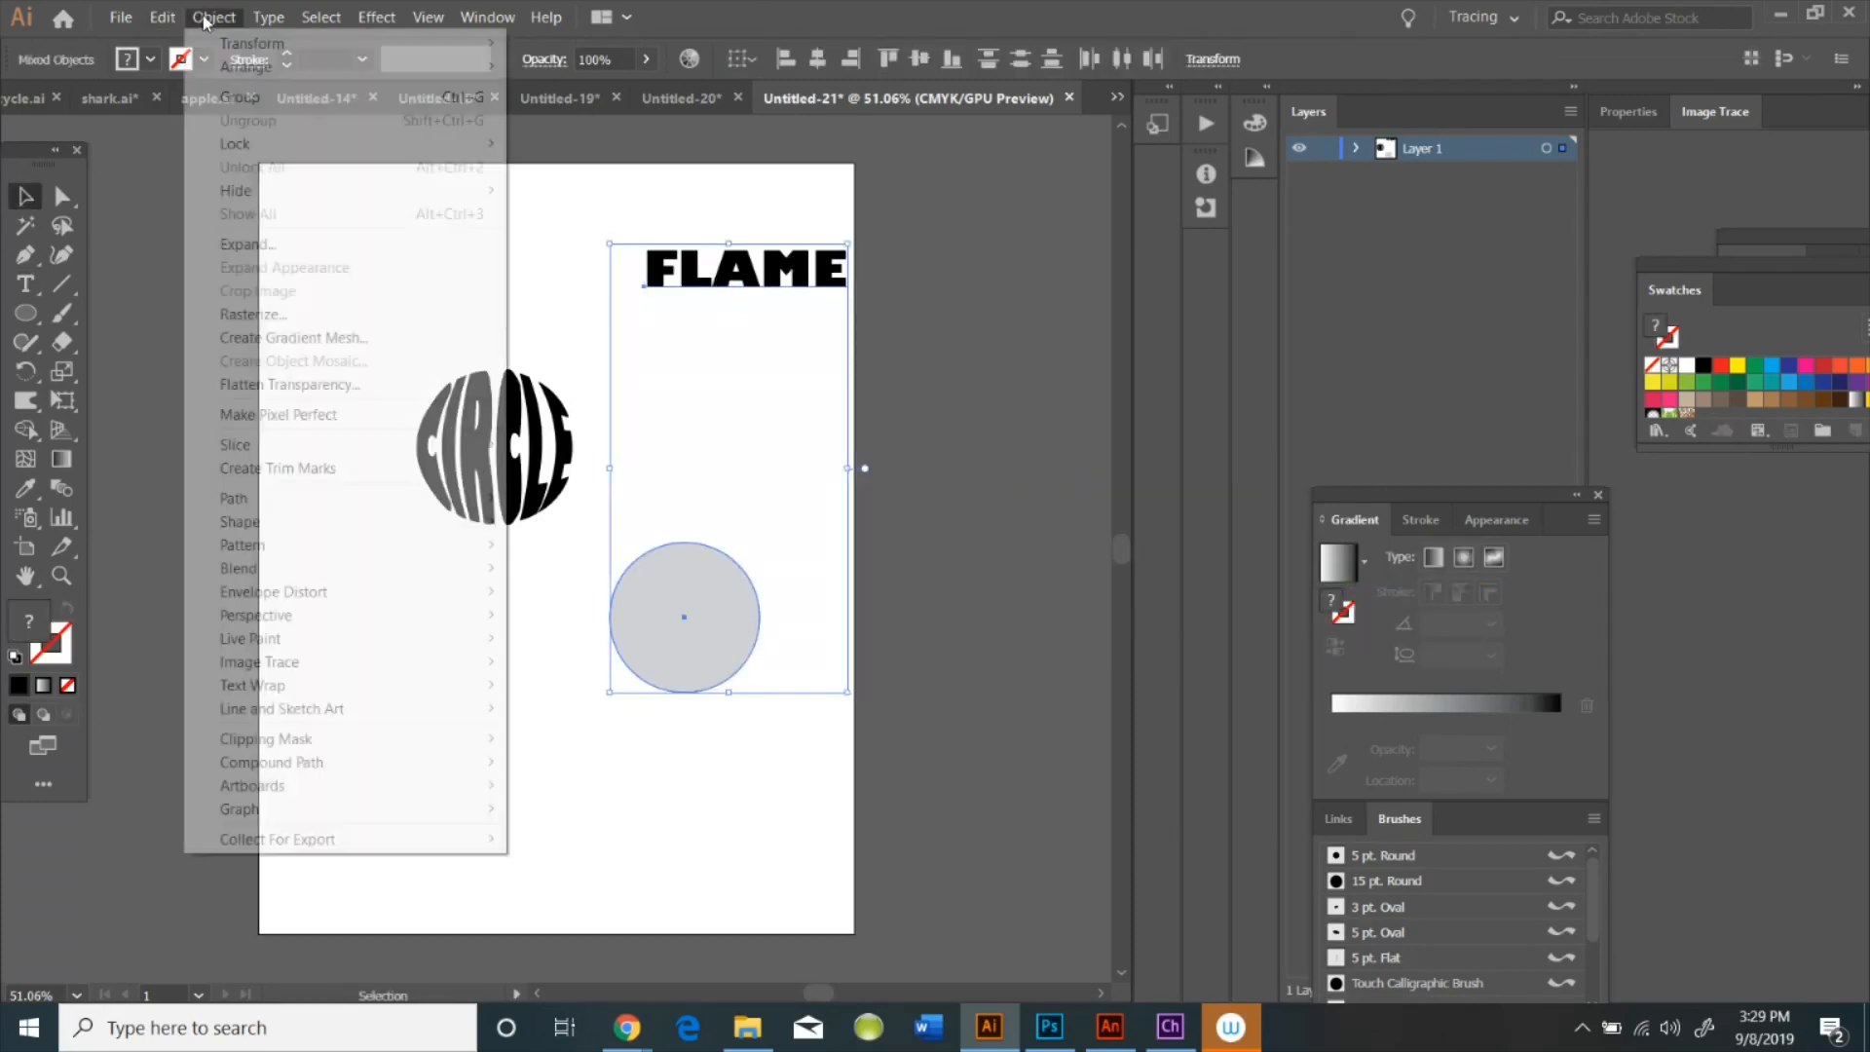
pyautogui.moveTo(361, 592)
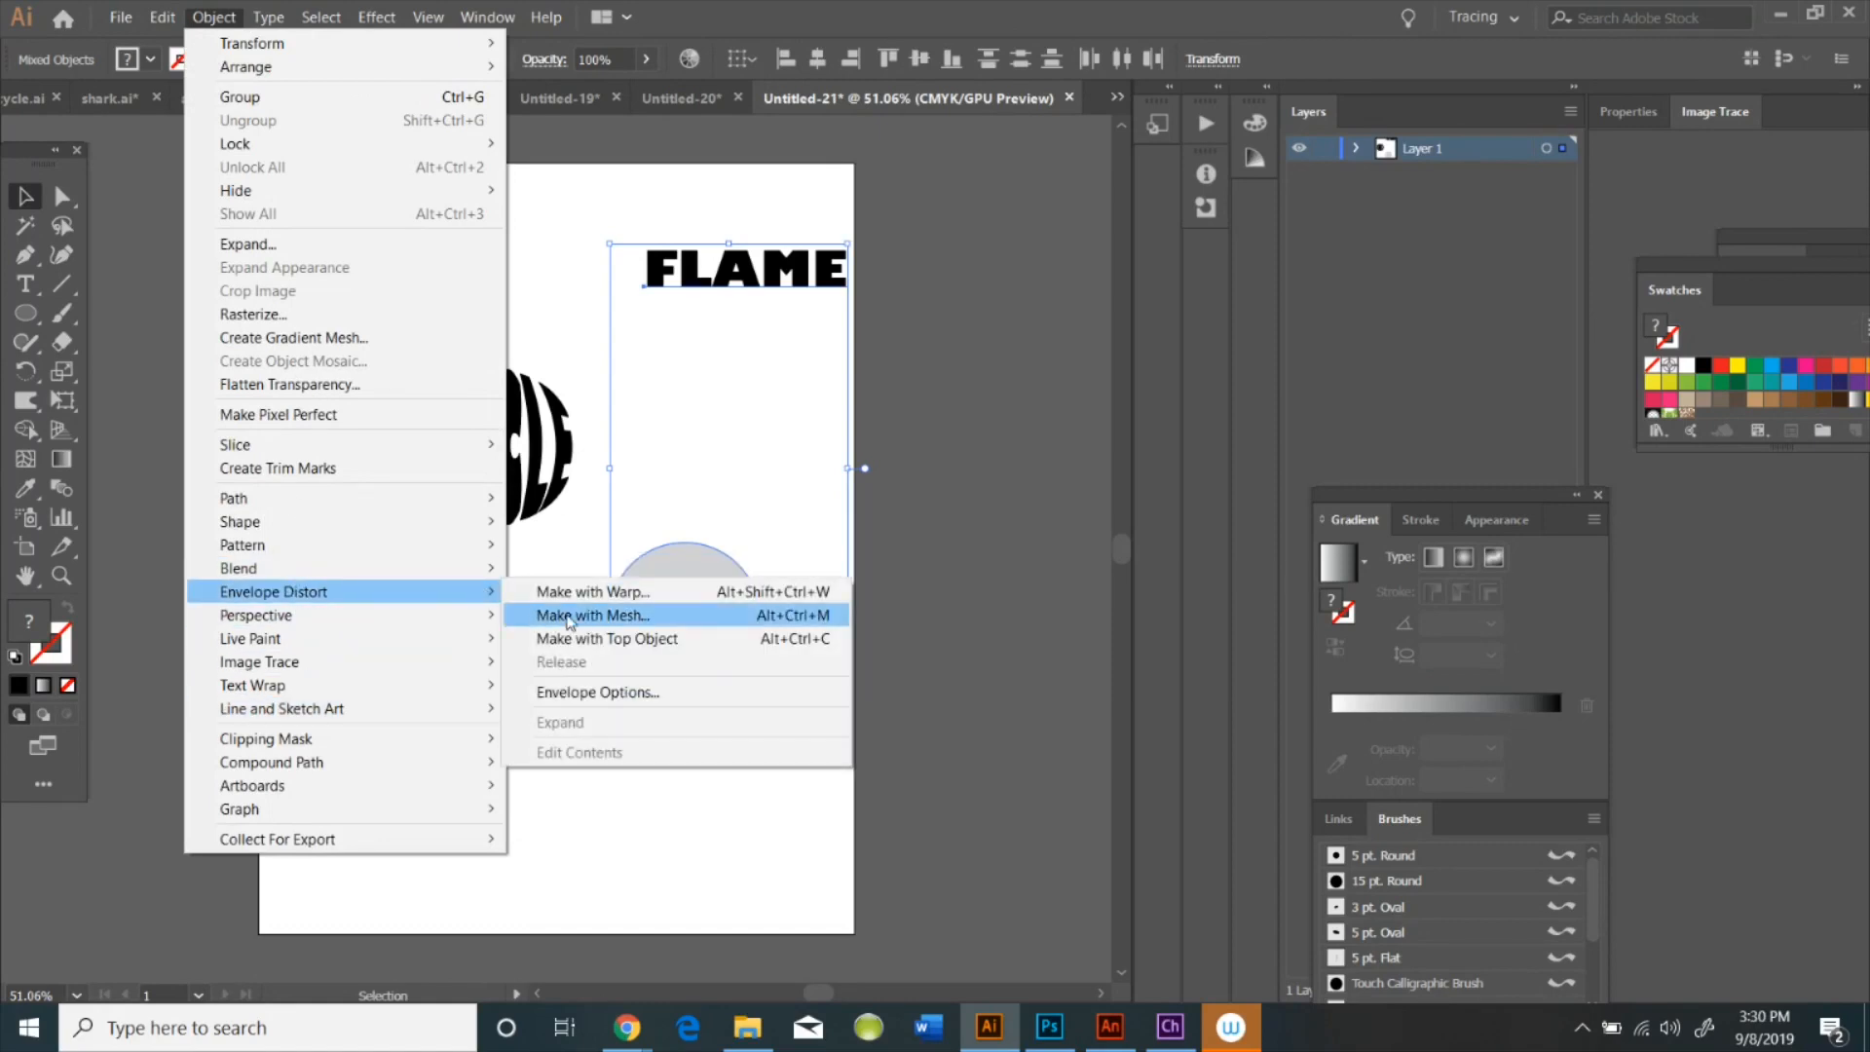
pyautogui.click(652, 642)
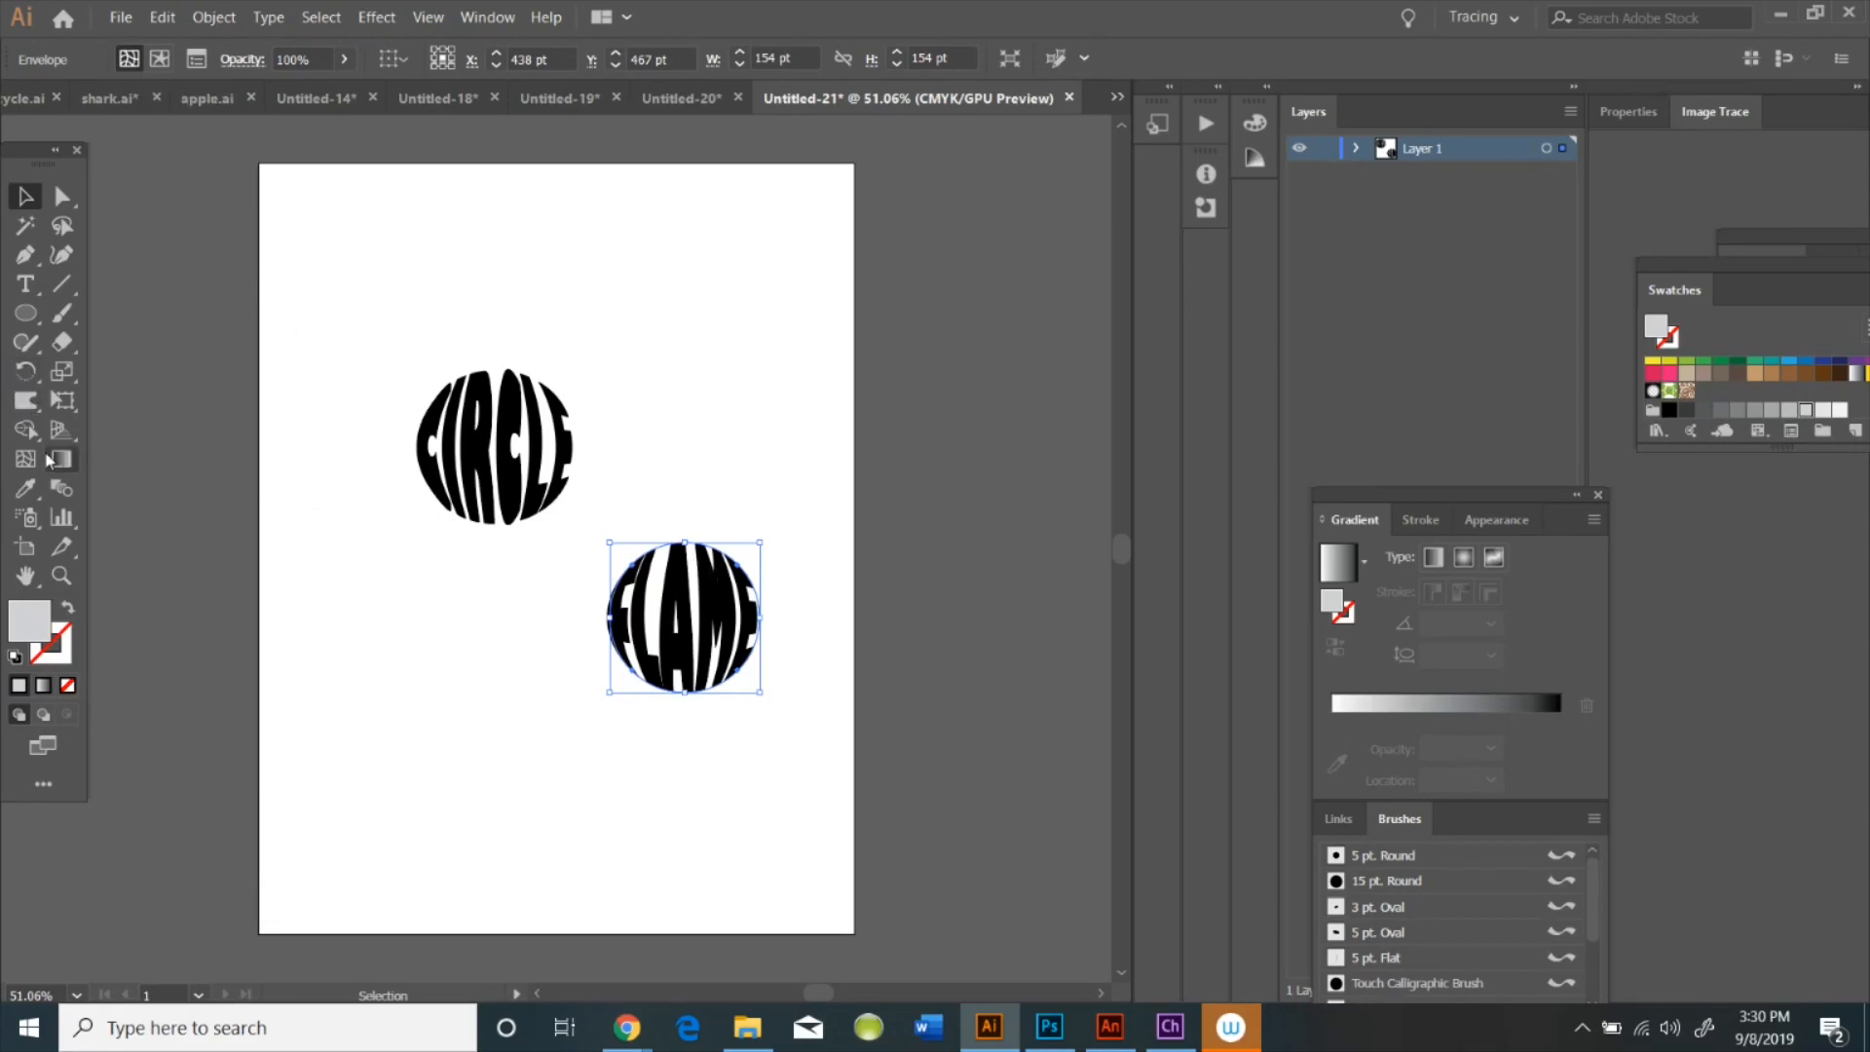
# Warp the round FLAME lettering into a flame about 163 pt wide and 247 pt high, with a tall curved tip and a shorter right-hand point
pyautogui.hotkey('shift', 'r')
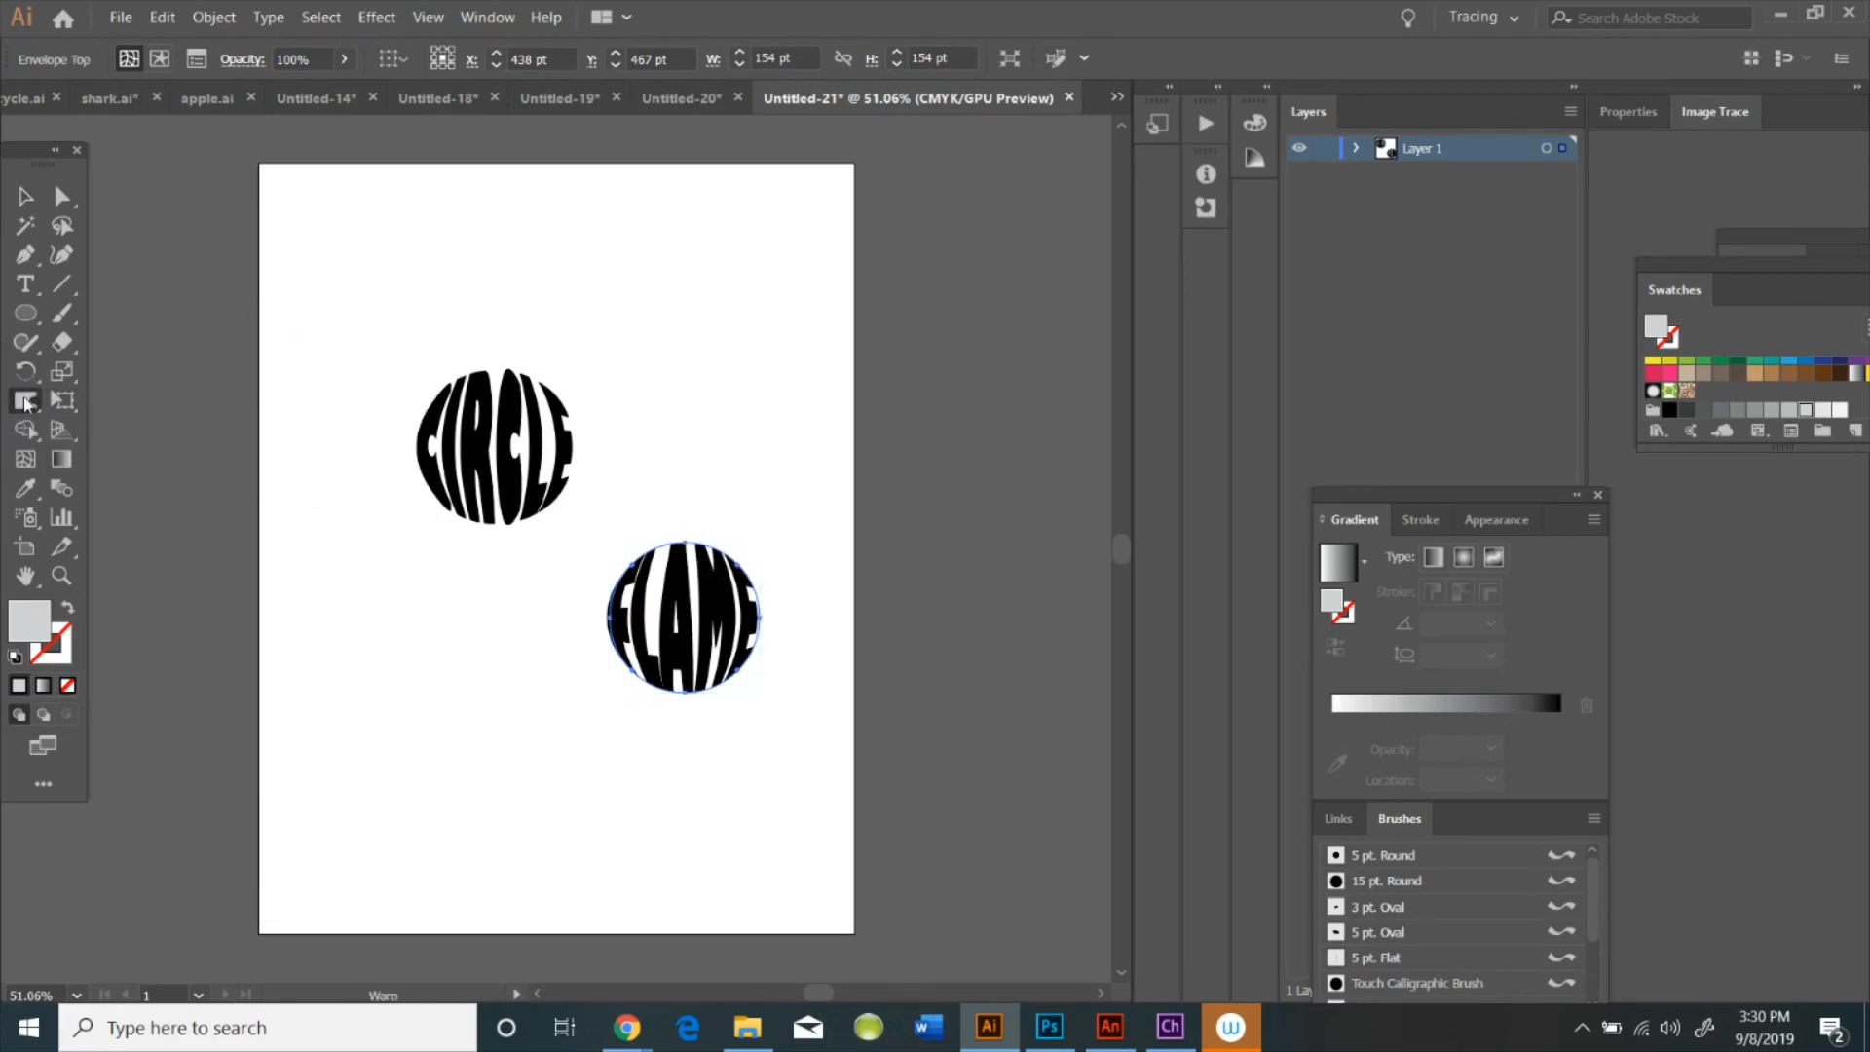
pyautogui.moveTo(683, 538)
pyautogui.mouseDown()
pyautogui.moveTo(704, 398)
pyautogui.moveTo(698, 437)
pyautogui.moveTo(759, 371)
pyautogui.mouseUp()
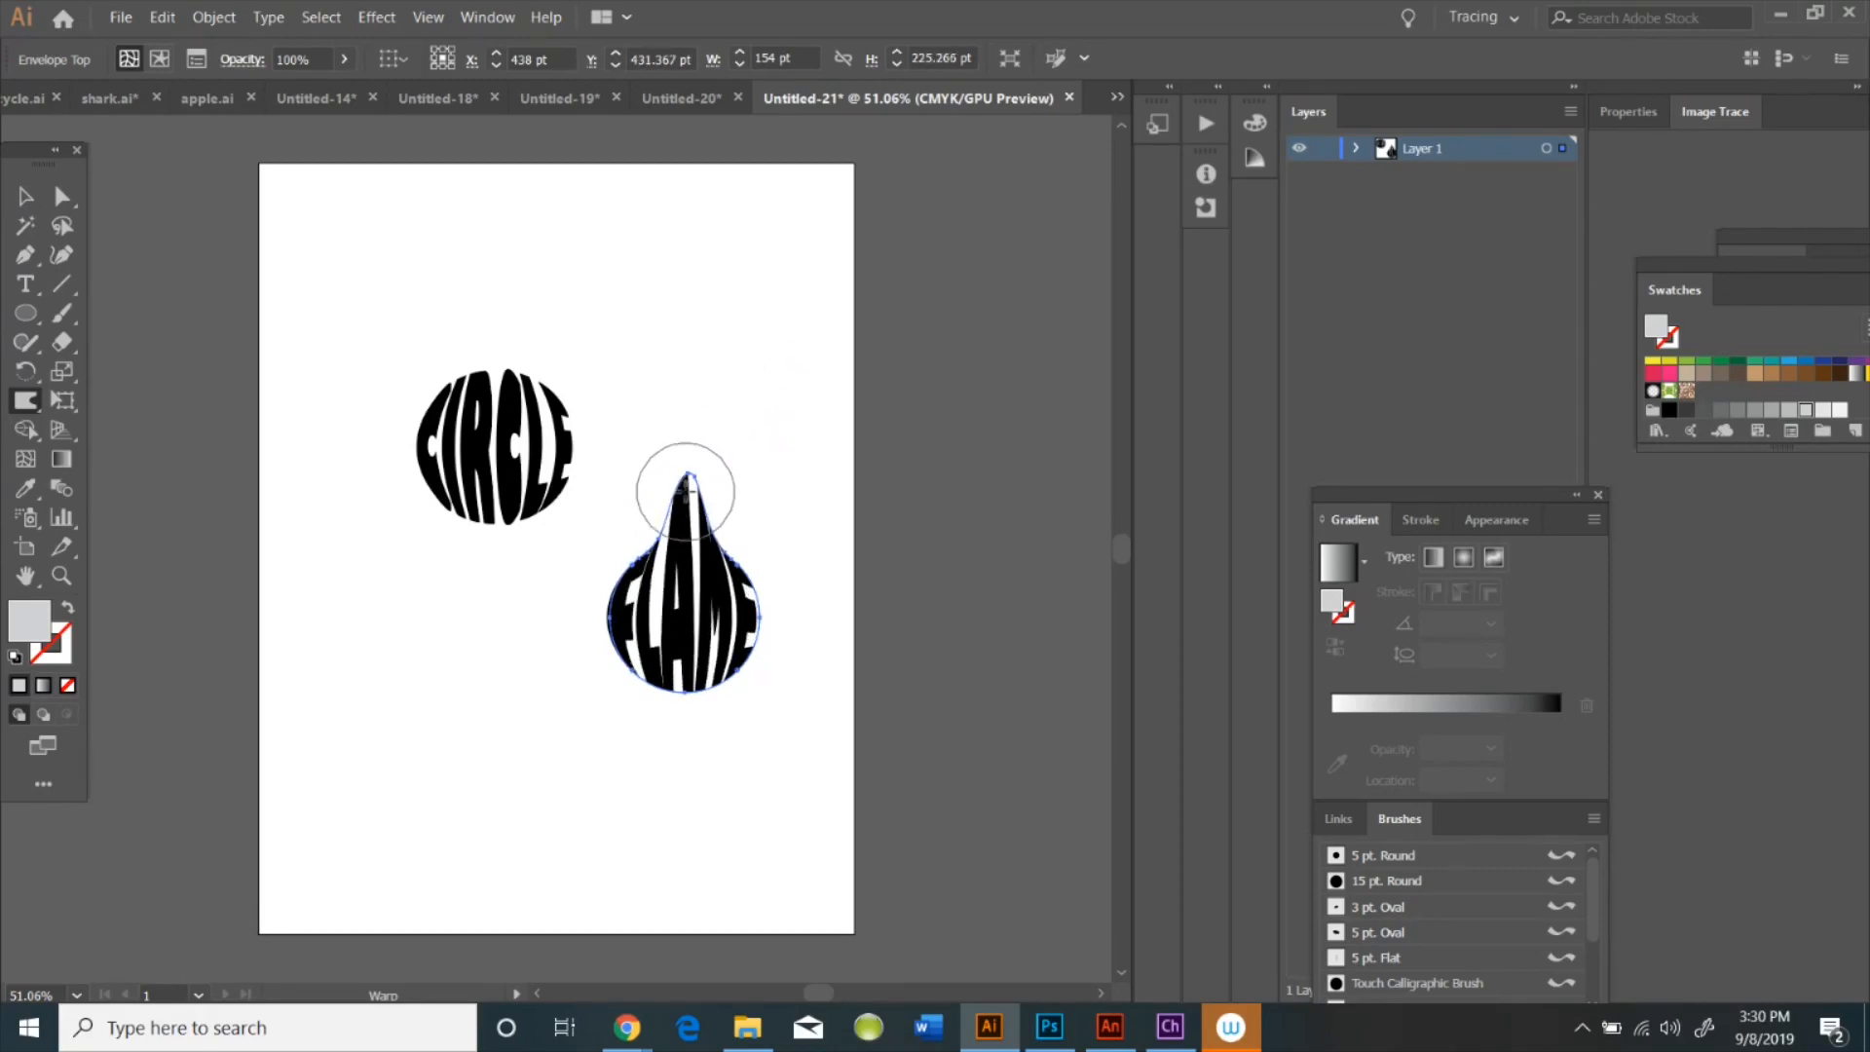
pyautogui.moveTo(684, 493); pyautogui.dragTo(777, 405)
pyautogui.moveTo(631, 563)
pyautogui.mouseDown()
pyautogui.moveTo(737, 562)
pyautogui.moveTo(776, 513)
pyautogui.moveTo(756, 563)
pyautogui.moveTo(749, 536)
pyautogui.moveTo(785, 484)
pyautogui.mouseUp()
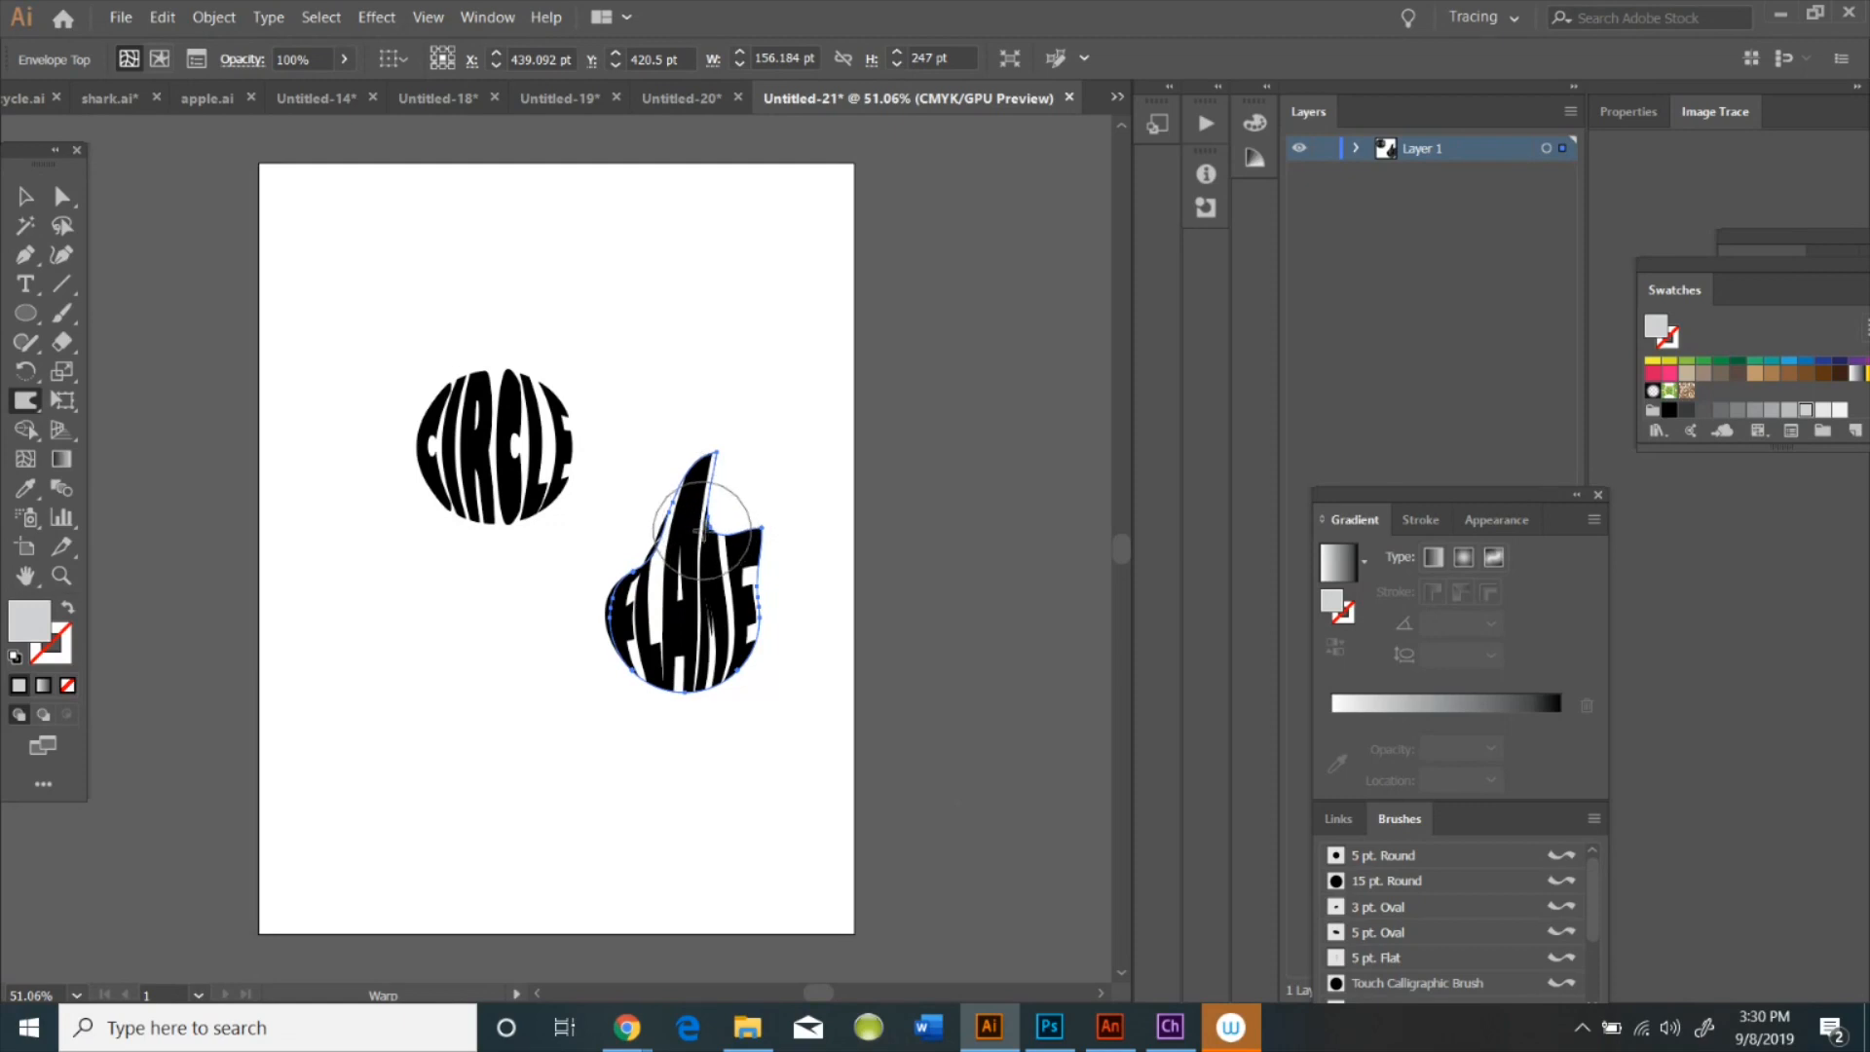
pyautogui.moveTo(710, 526); pyautogui.dragTo(725, 528)
pyautogui.moveTo(637, 578)
pyautogui.mouseDown()
pyautogui.moveTo(649, 524)
pyautogui.moveTo(674, 540)
pyautogui.moveTo(622, 558)
pyautogui.moveTo(596, 595)
pyautogui.mouseUp()
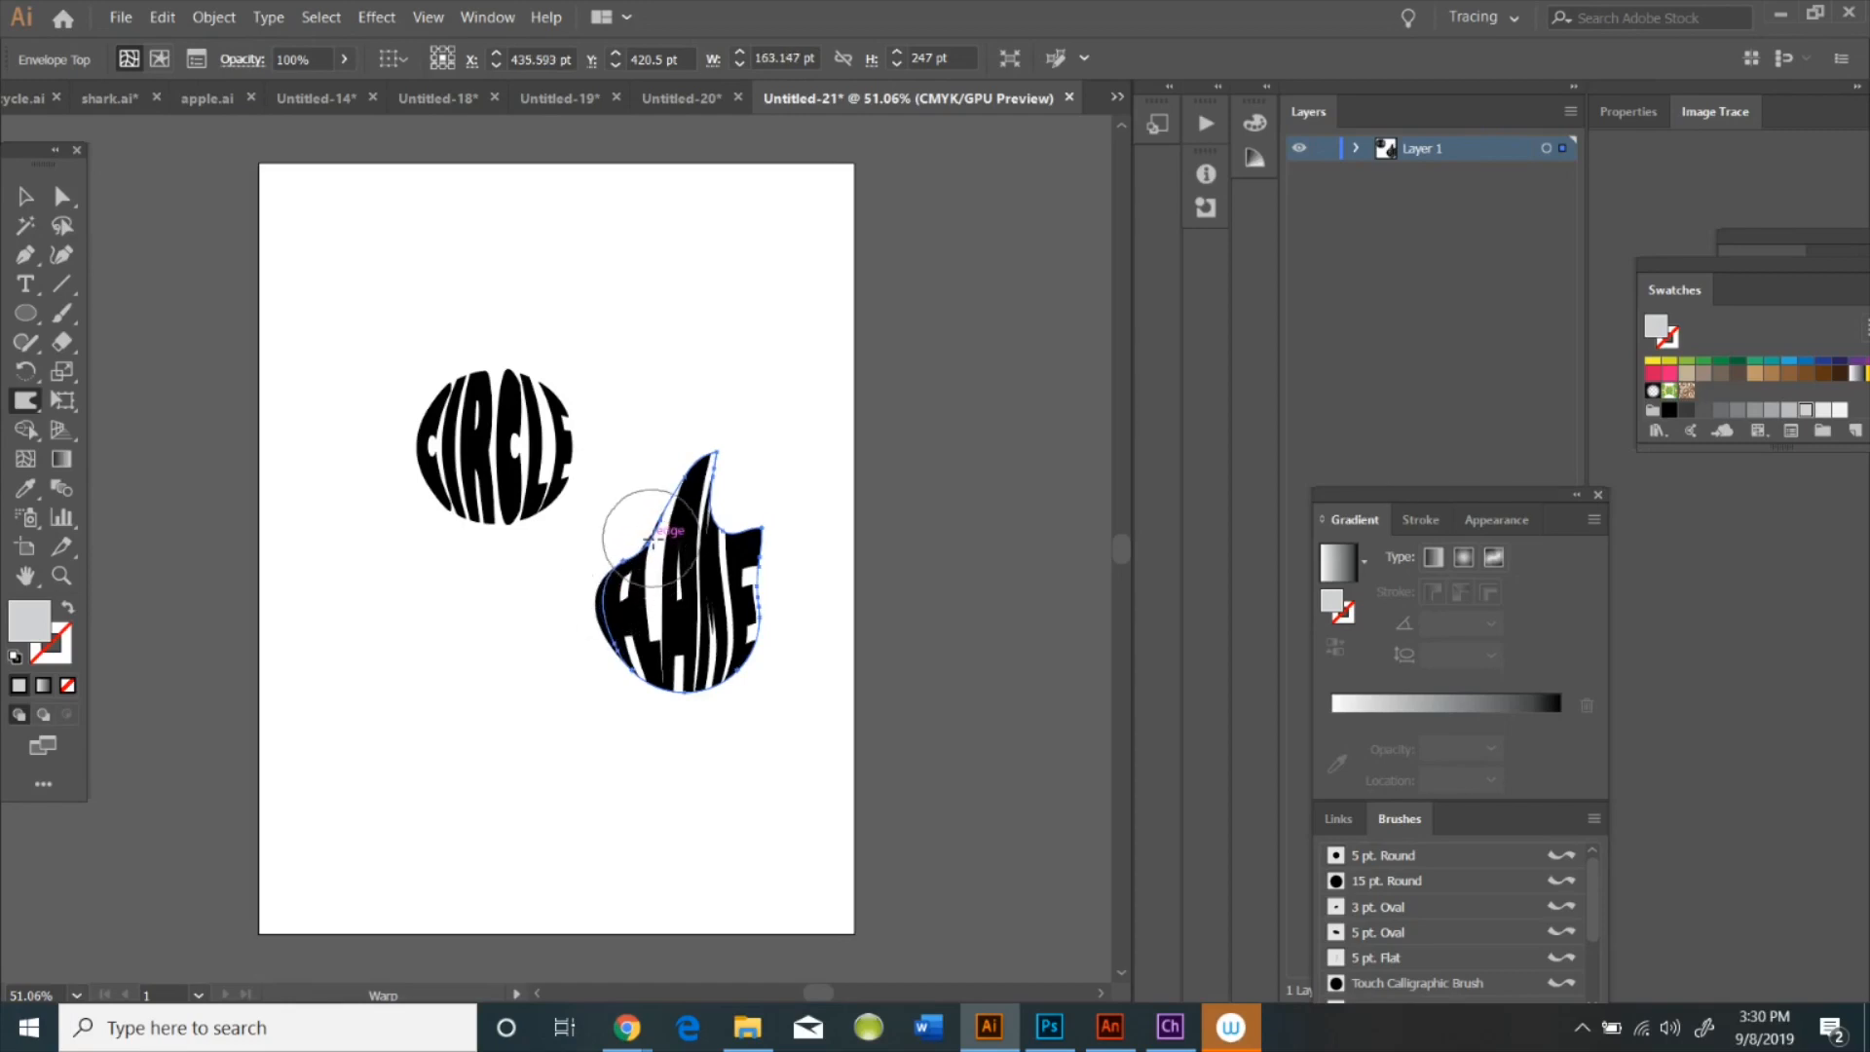
pyautogui.moveTo(661, 518); pyautogui.dragTo(648, 506)
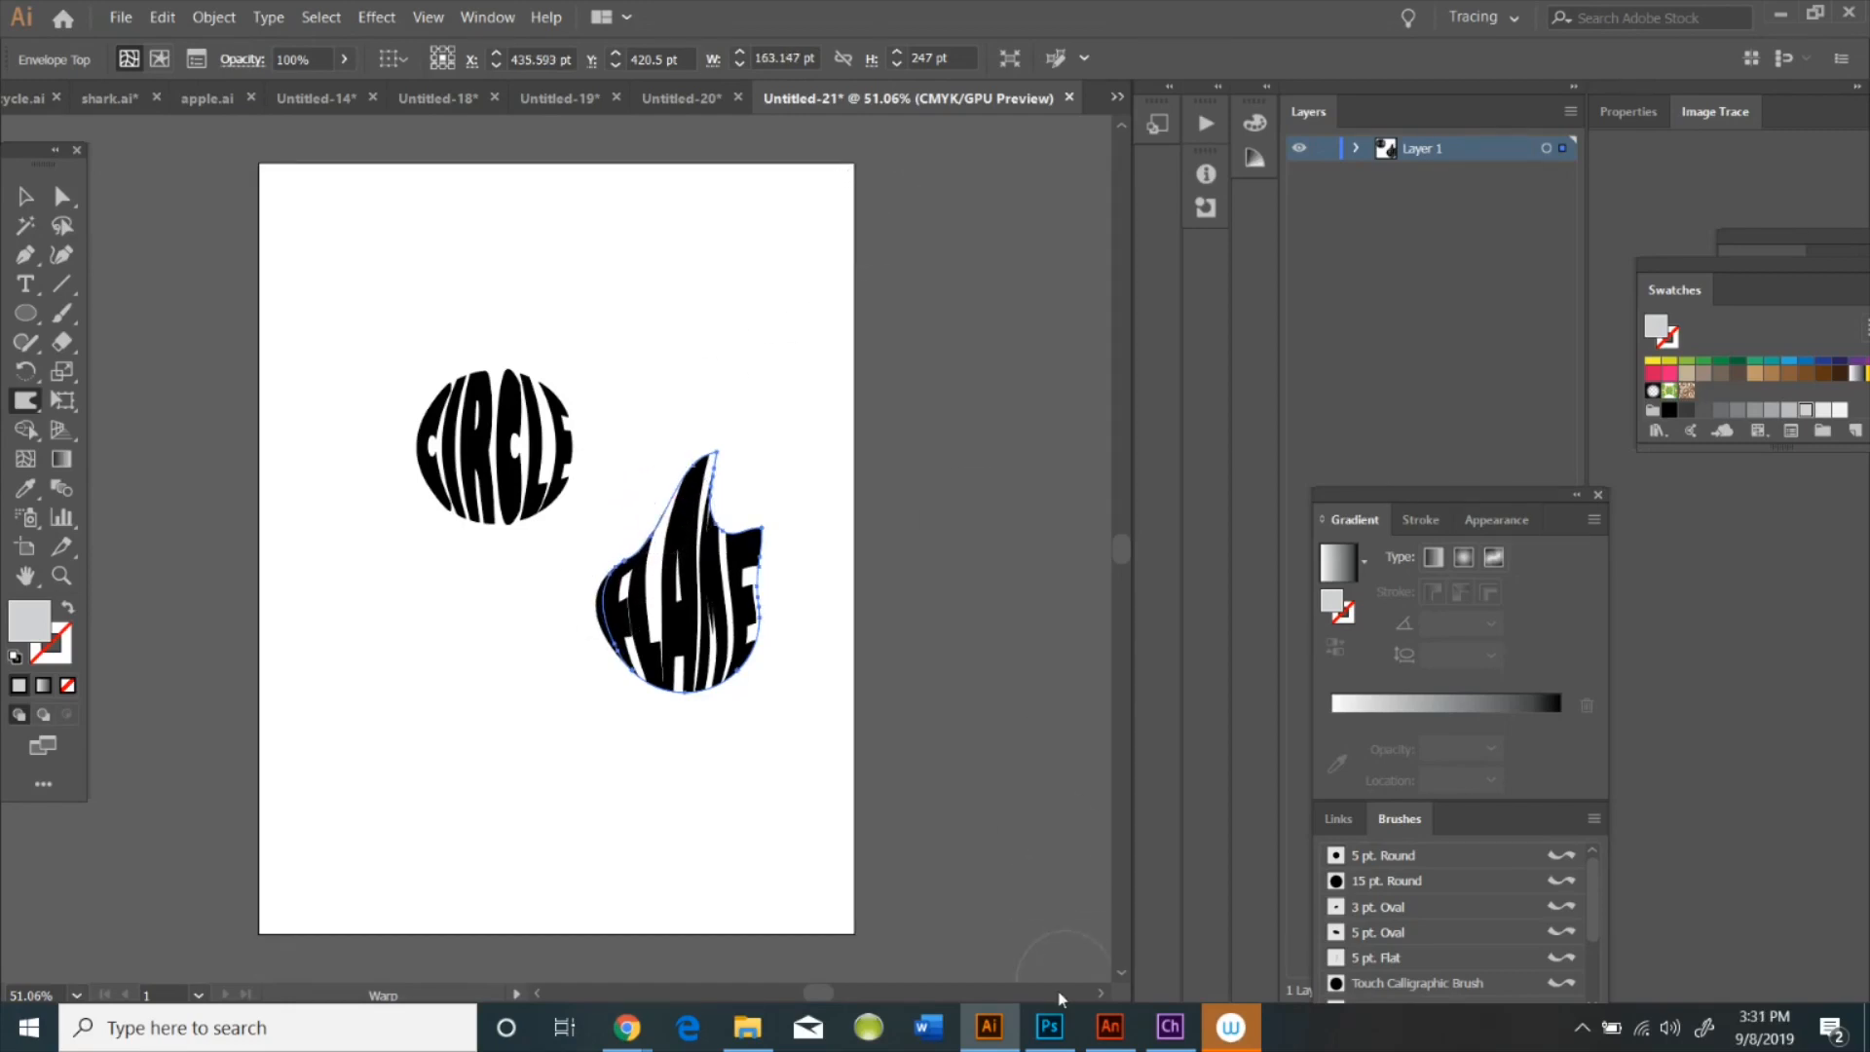
# Save the document using Save As
pyautogui.click(116, 18)
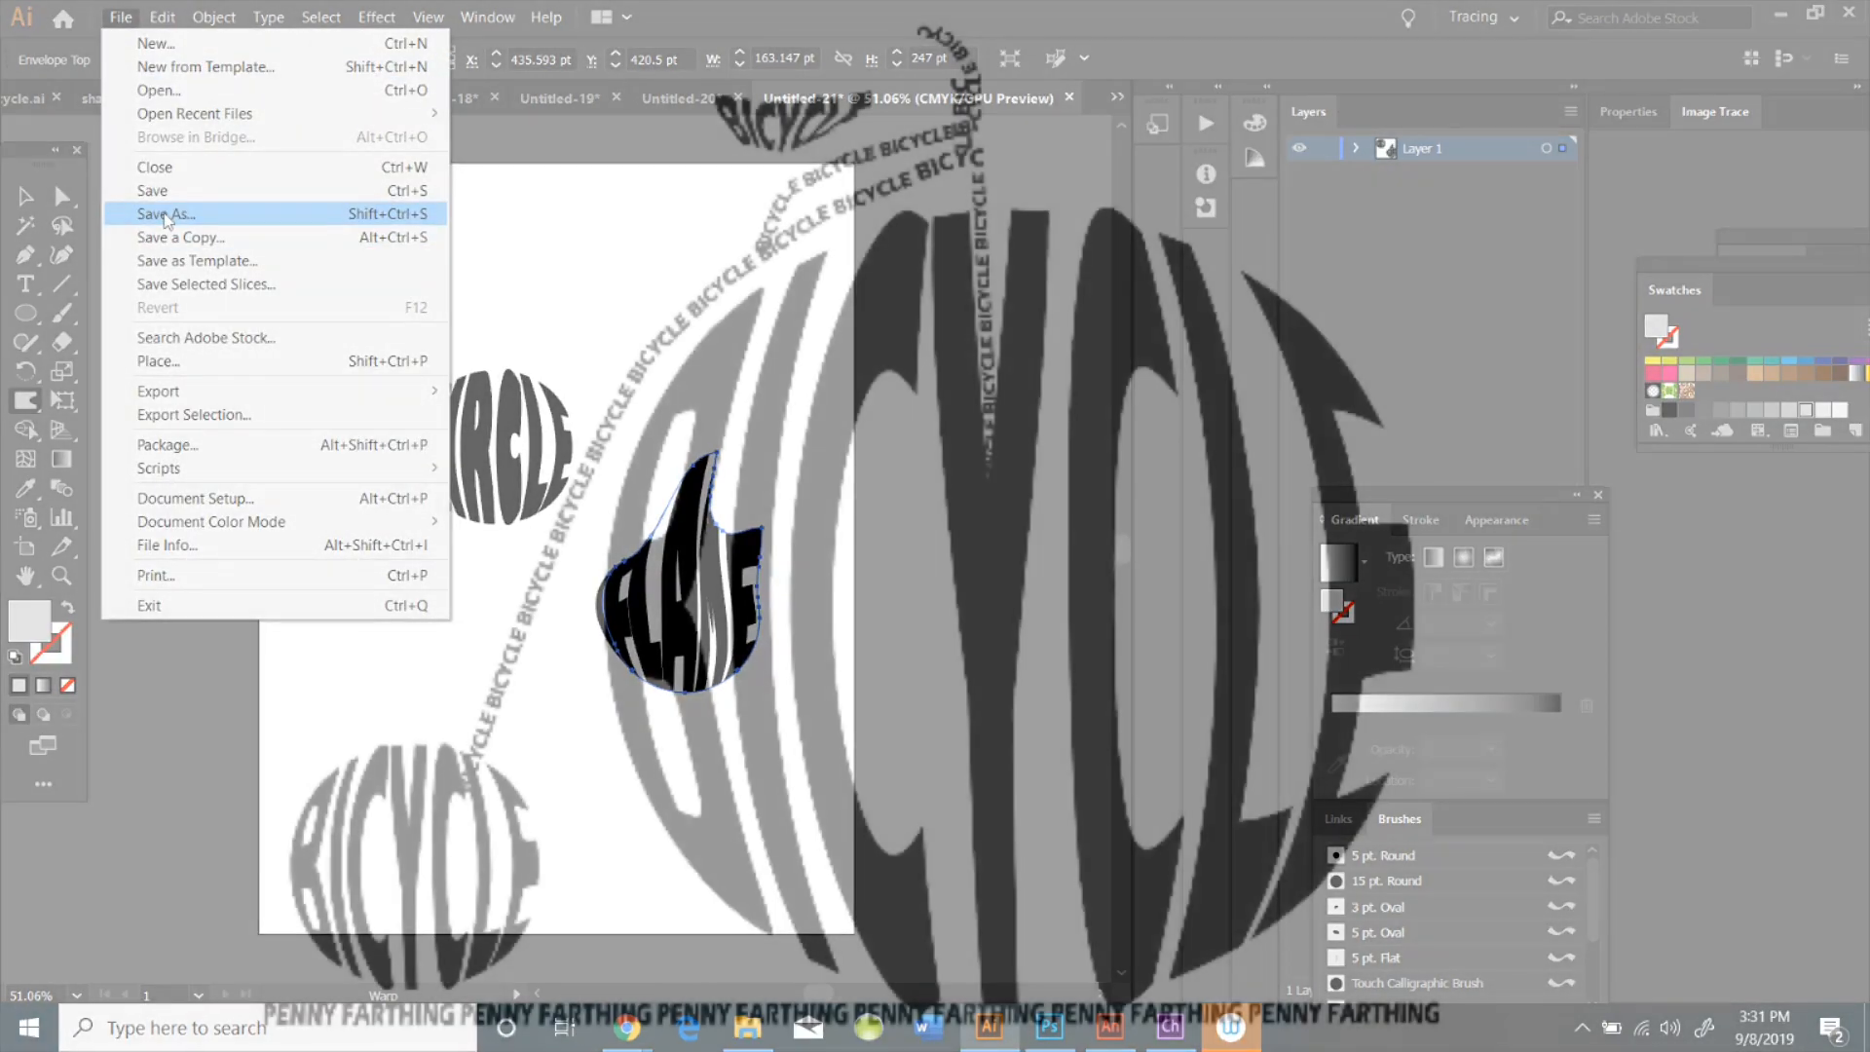